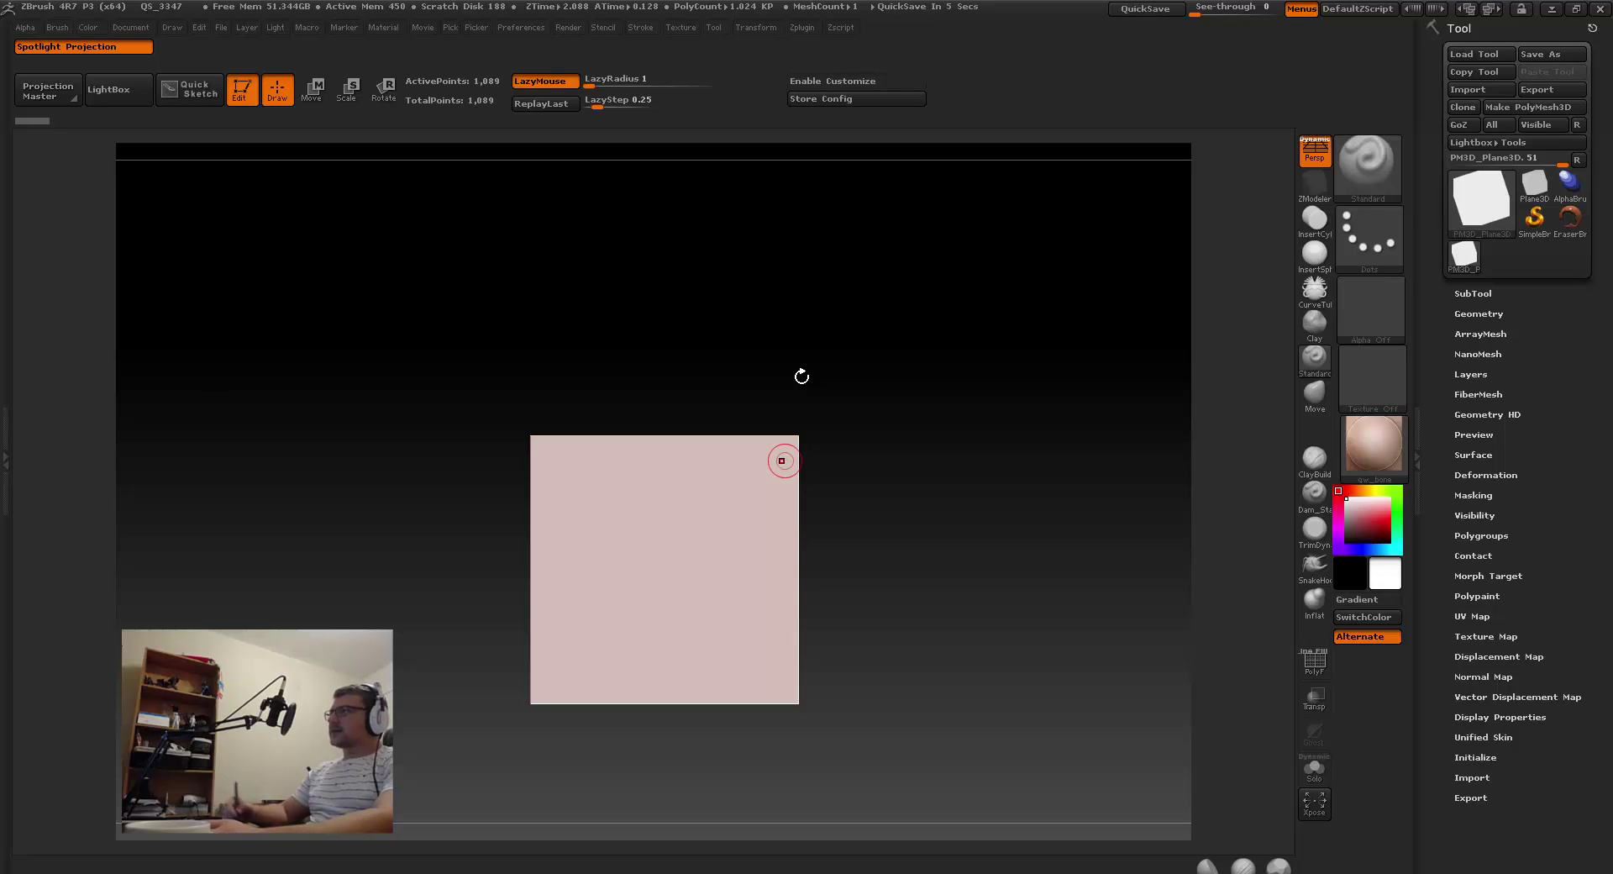
Step: Switch the active tool from the existing polymesh plane to the Plane3D primitive
mouse_move(723, 353)
left_mouse_down()
mouse_move(665, 355)
mouse_move(745, 375)
left_mouse_up()
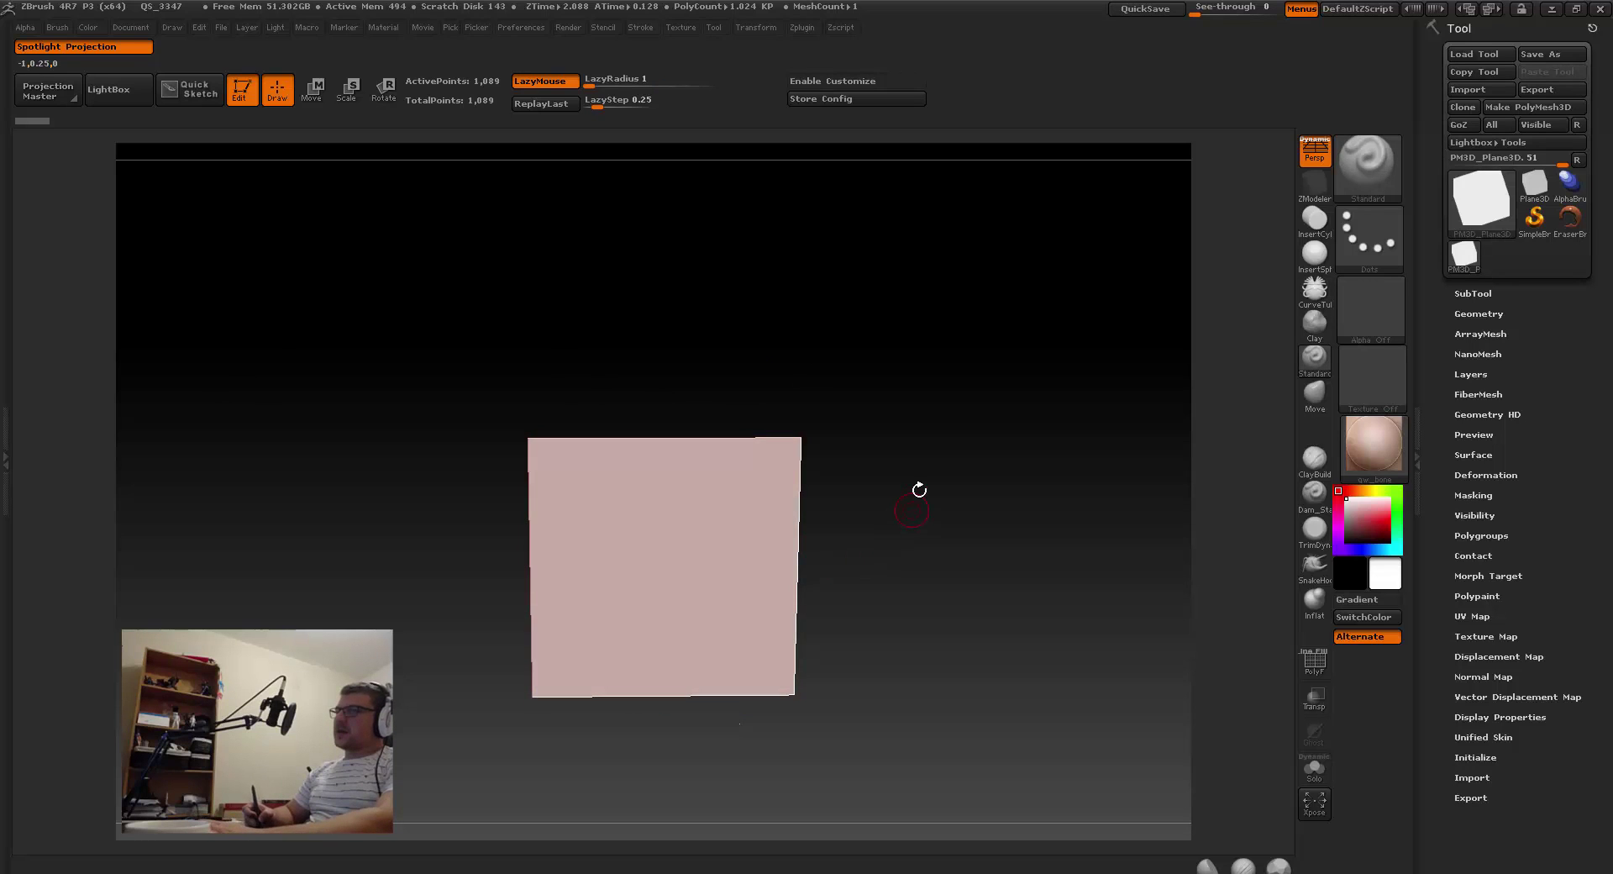
left_click_drag(919, 489, 908, 378)
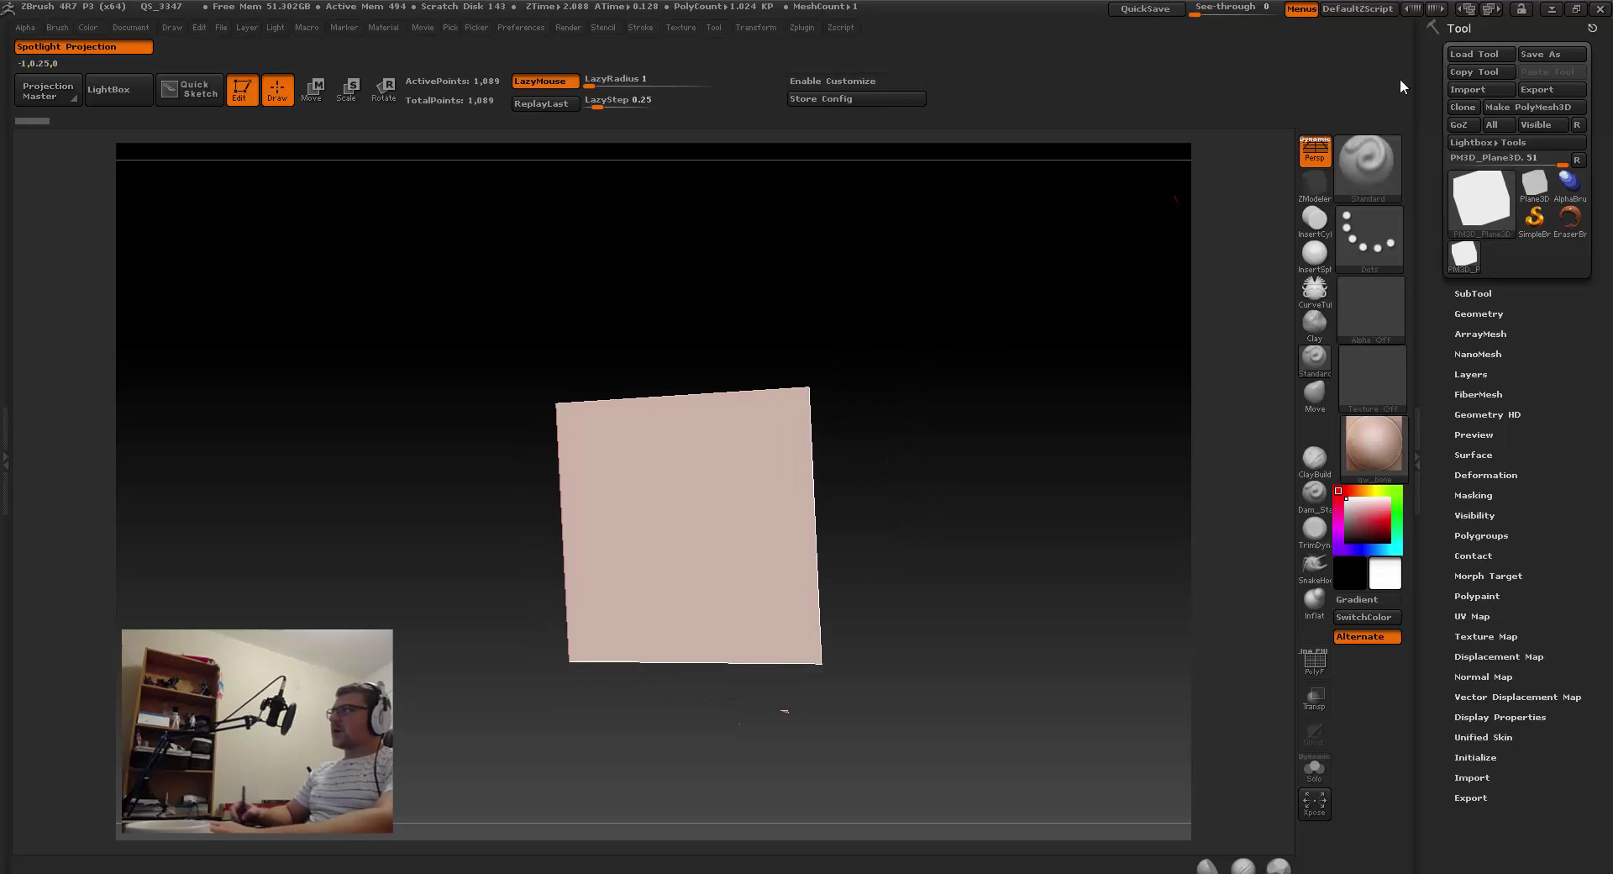
left_click(1535, 188)
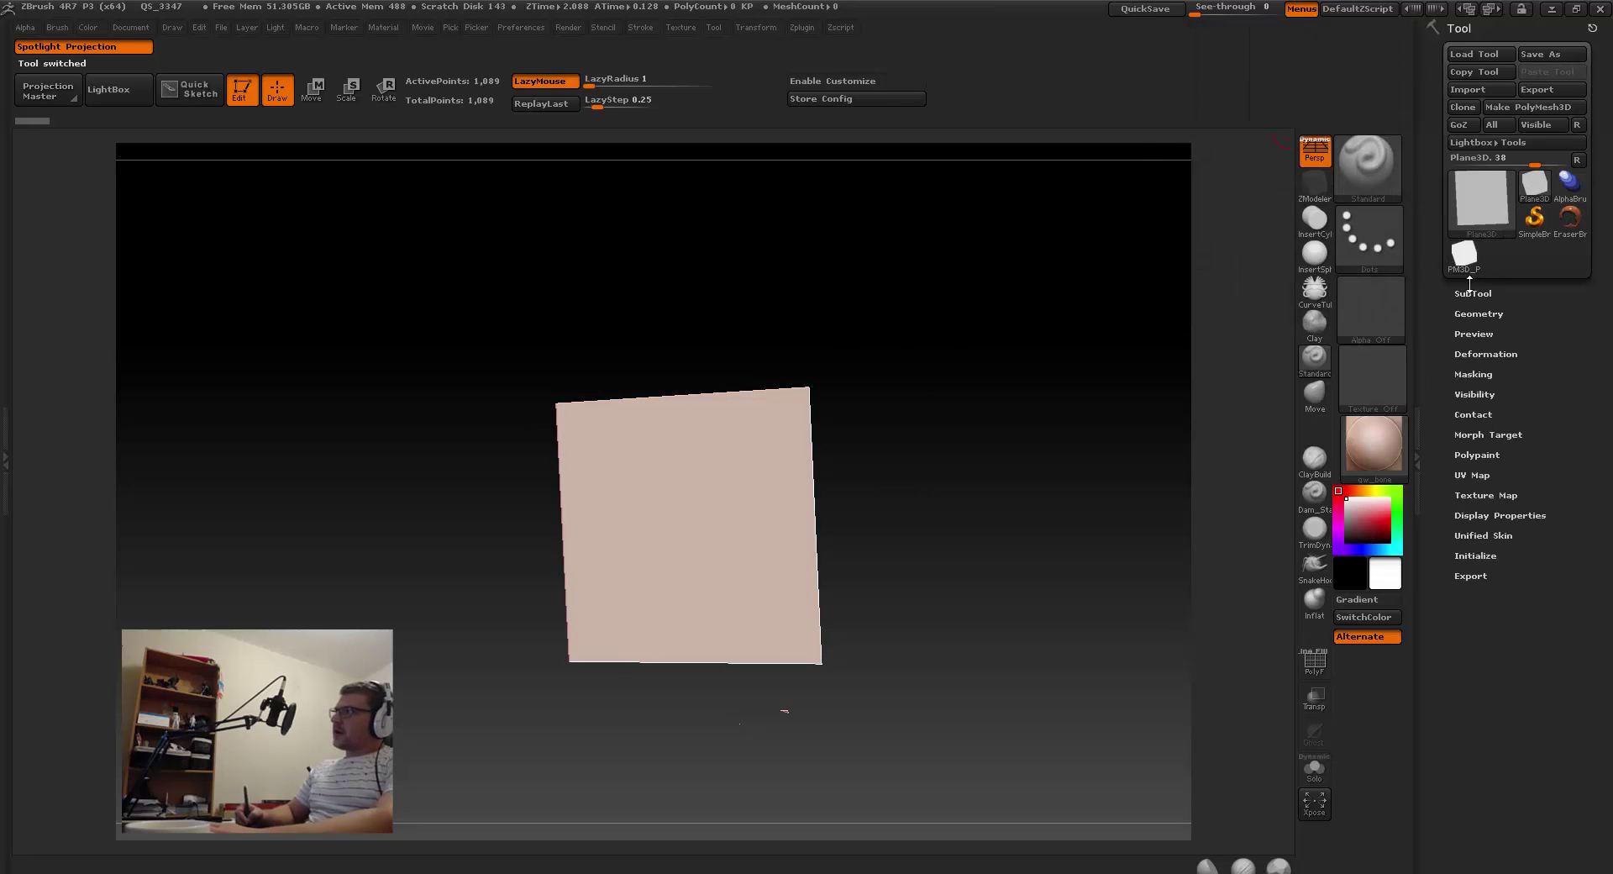
left_click(1534, 187)
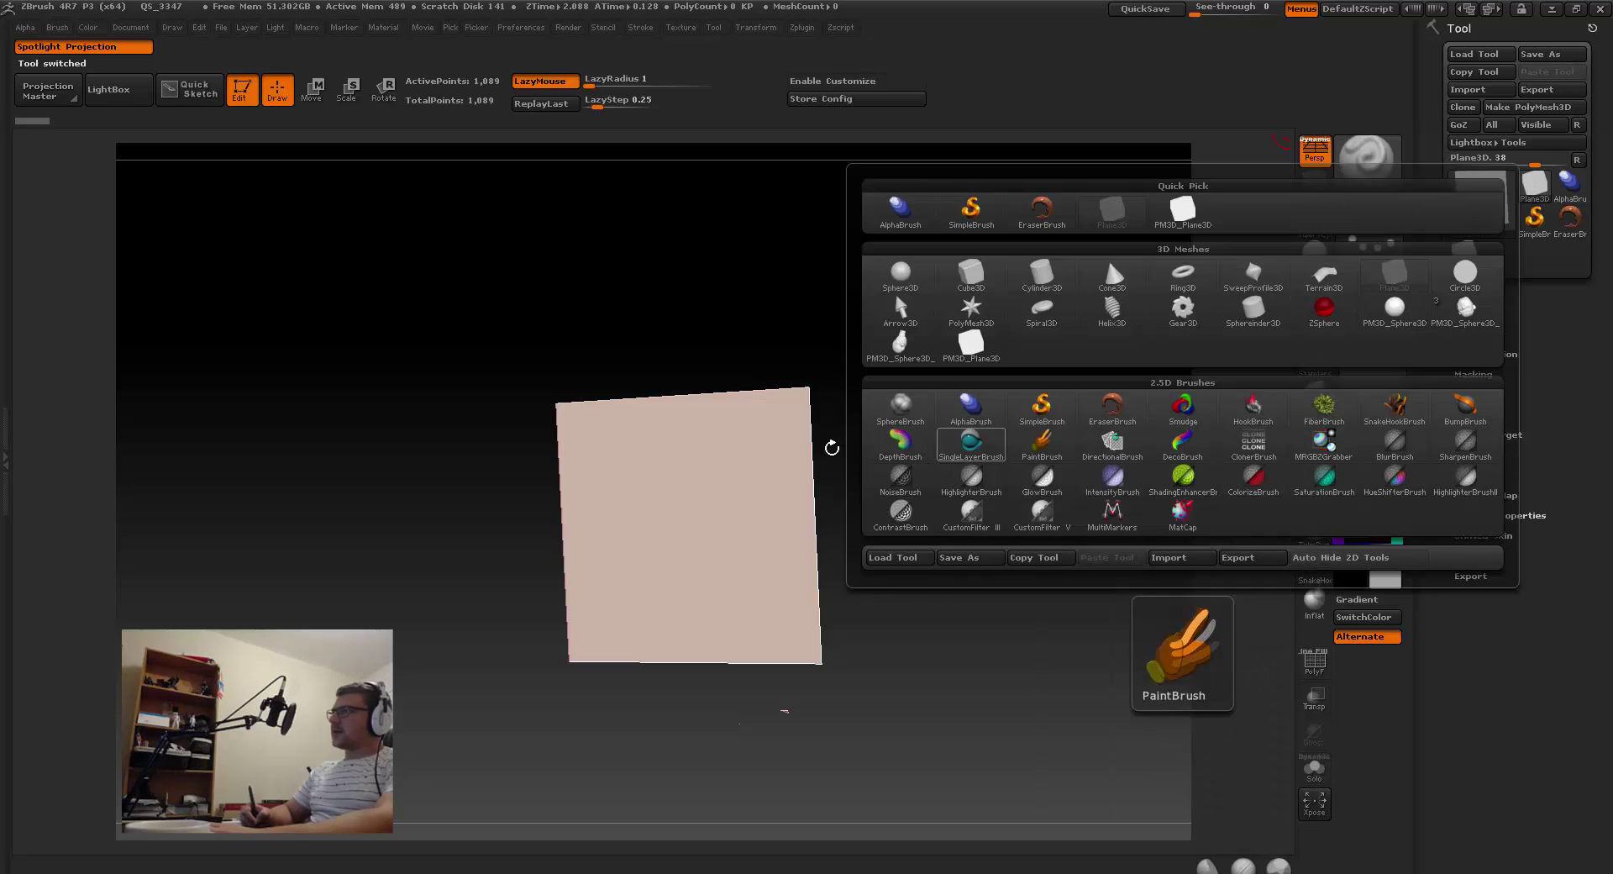
left_click_drag(914, 369, 932, 362)
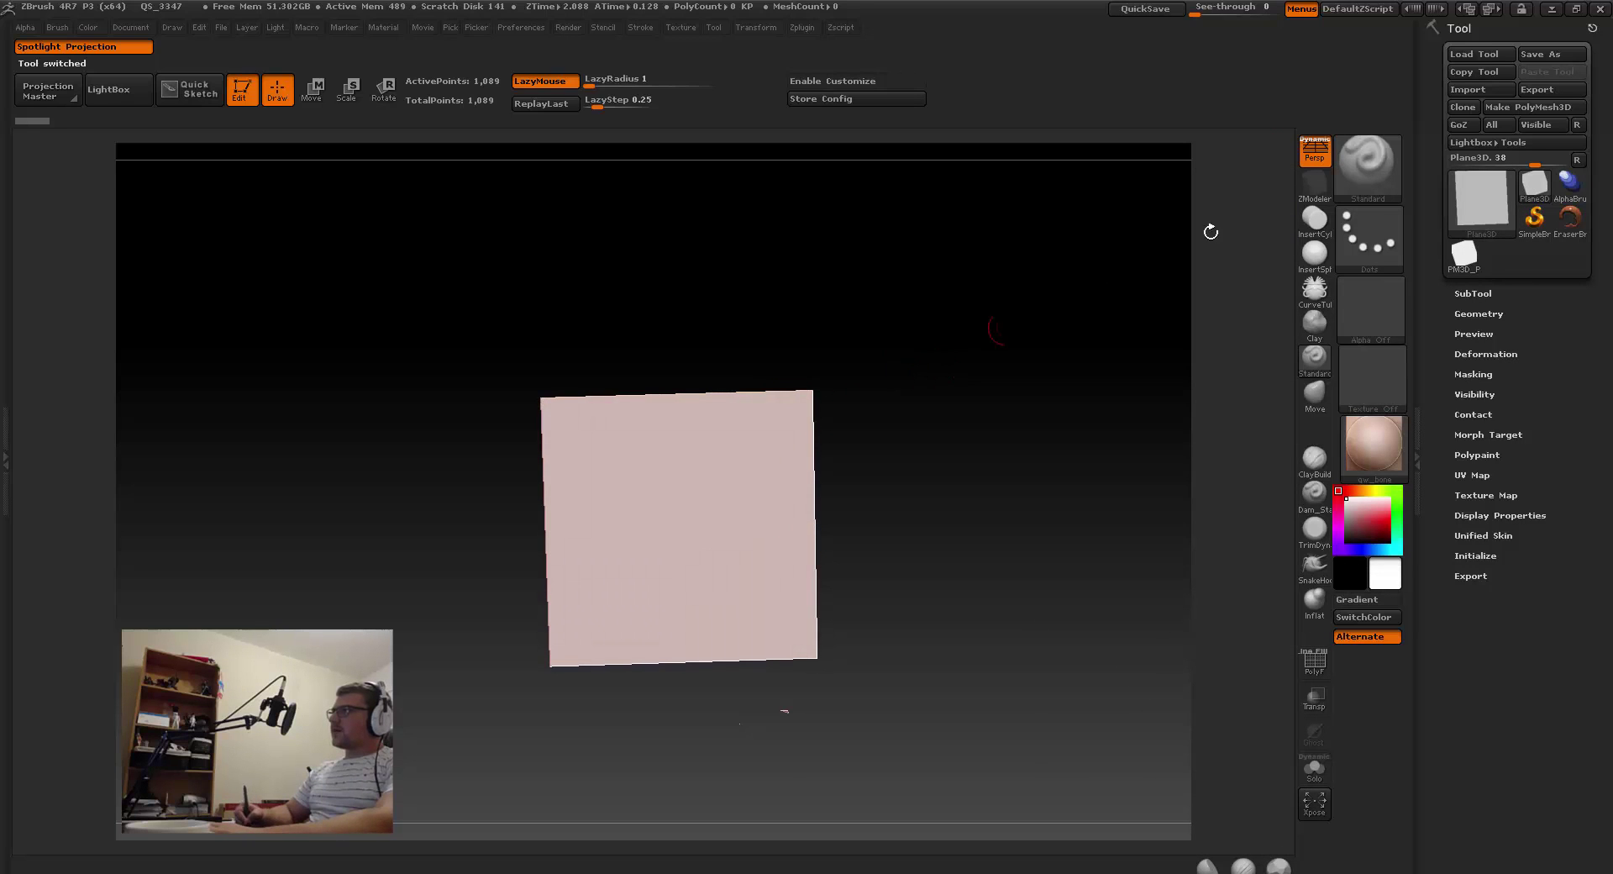
Step: Turn on the polyframe display to show the plane's grid topology
left_click(1463, 89)
left_click(750, 425)
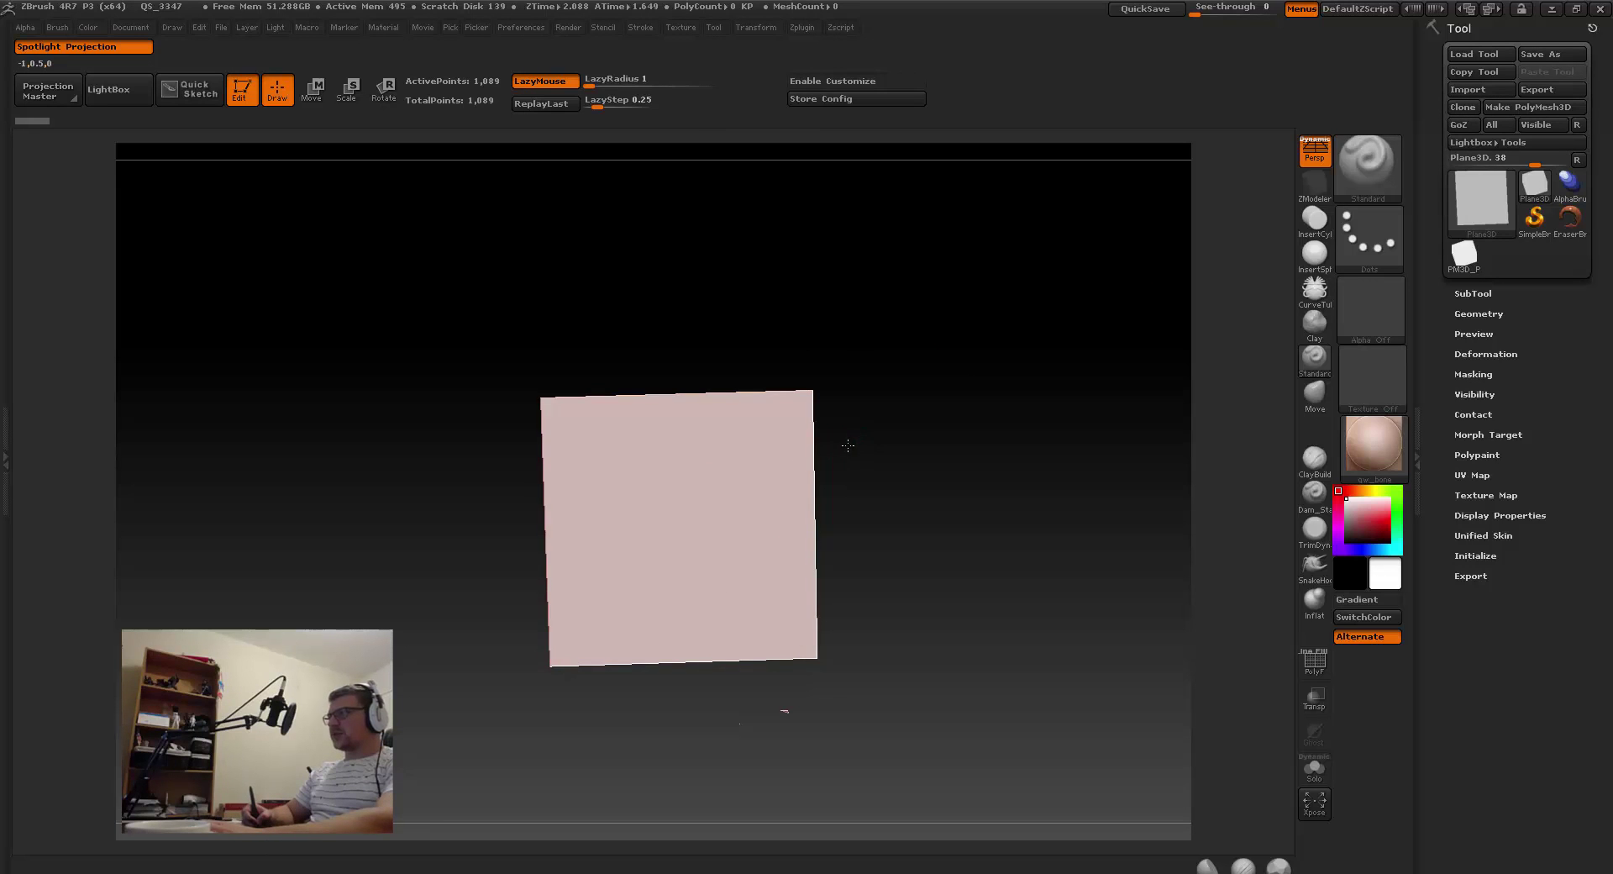
left_click_drag(802, 458, 892, 420)
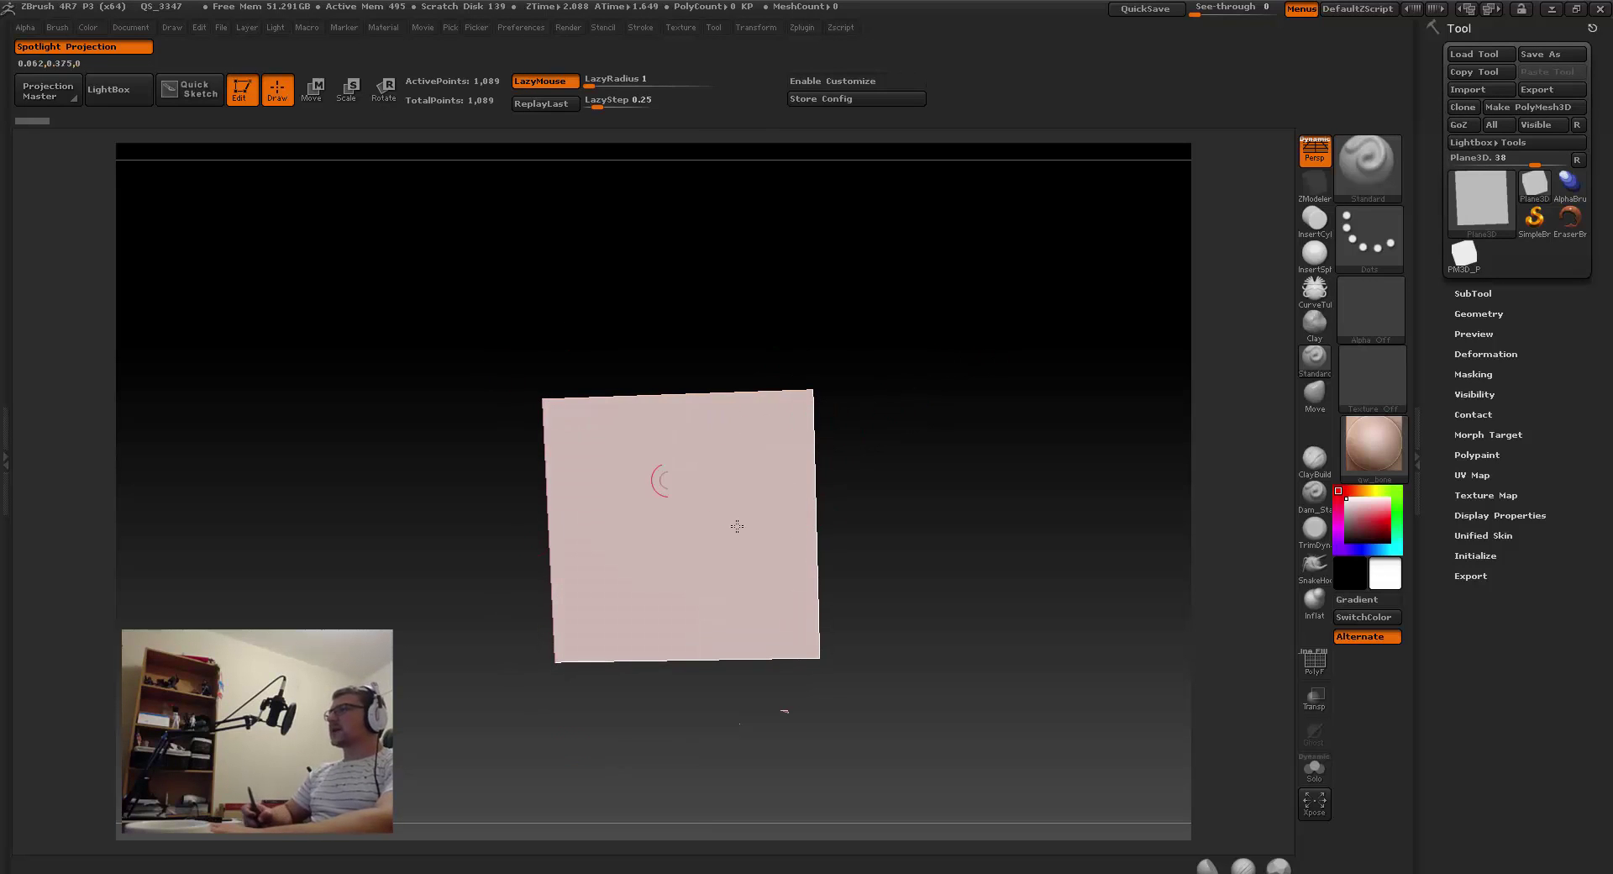
key("shift")
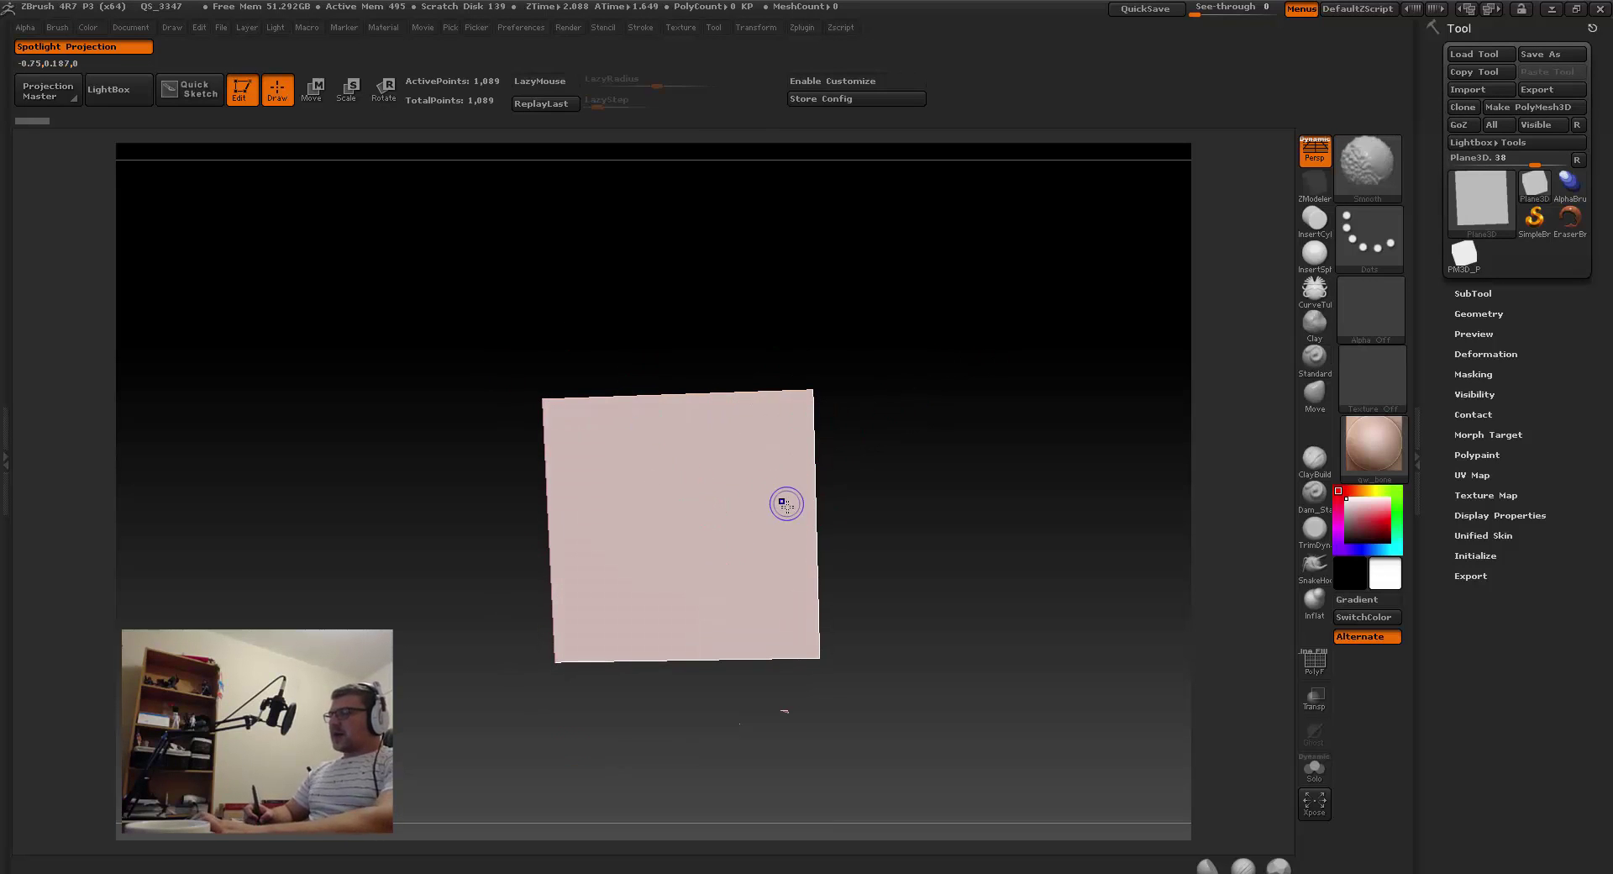
key("shift+f")
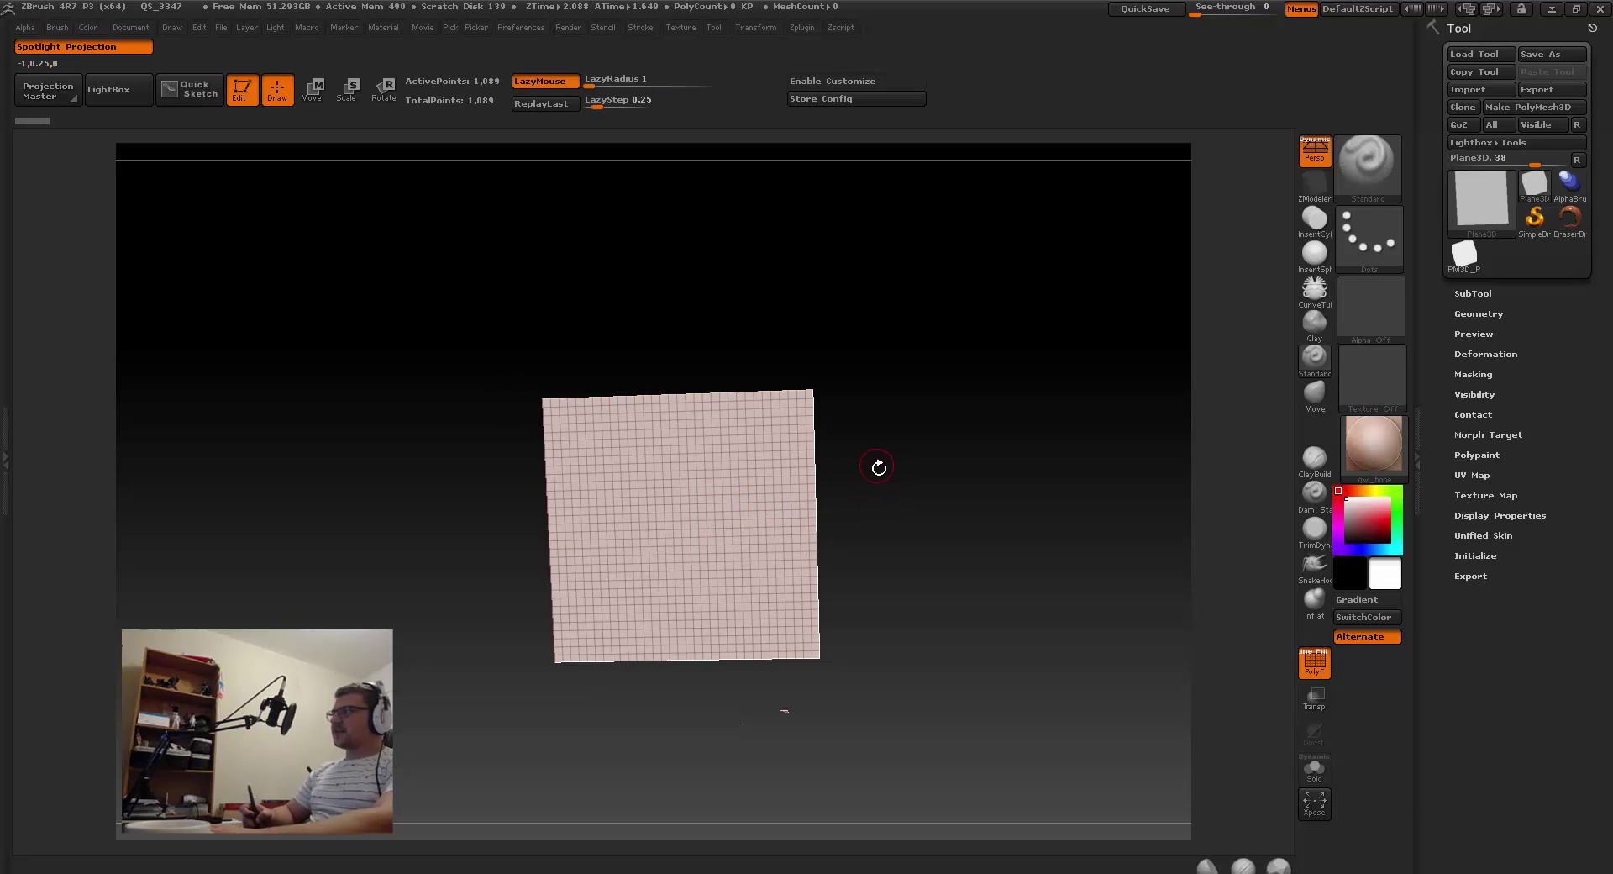
left_click_drag(840, 460, 971, 501, "shift")
Step: Enable double-sided rendering in the plane's display properties and view the plane at an angle
scroll(1504, 652, "down", 1)
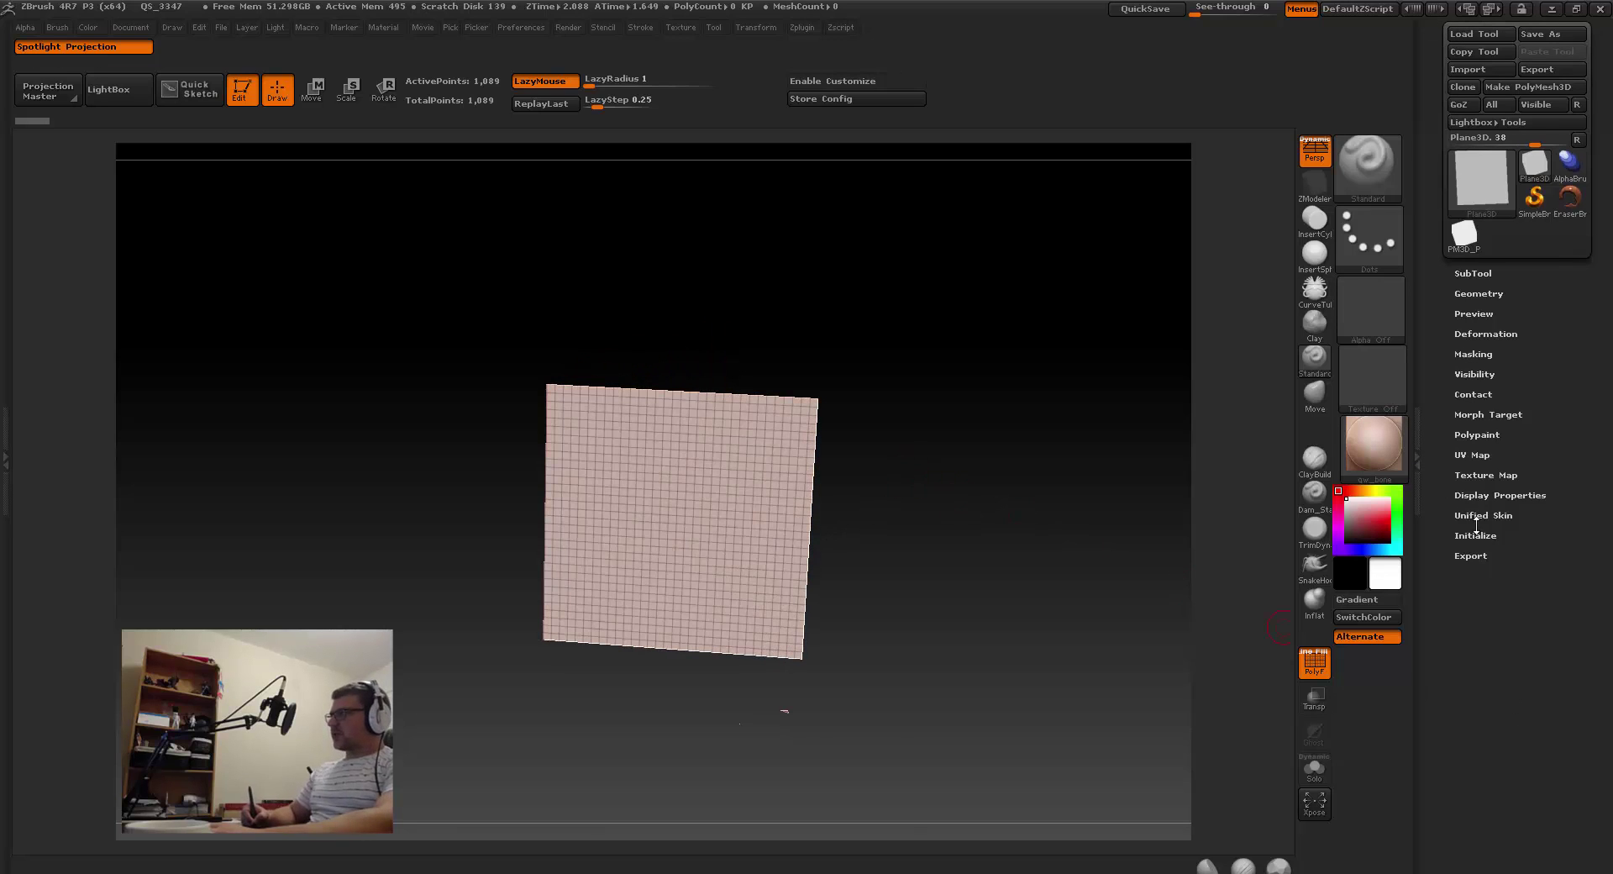
left_click(1472, 495)
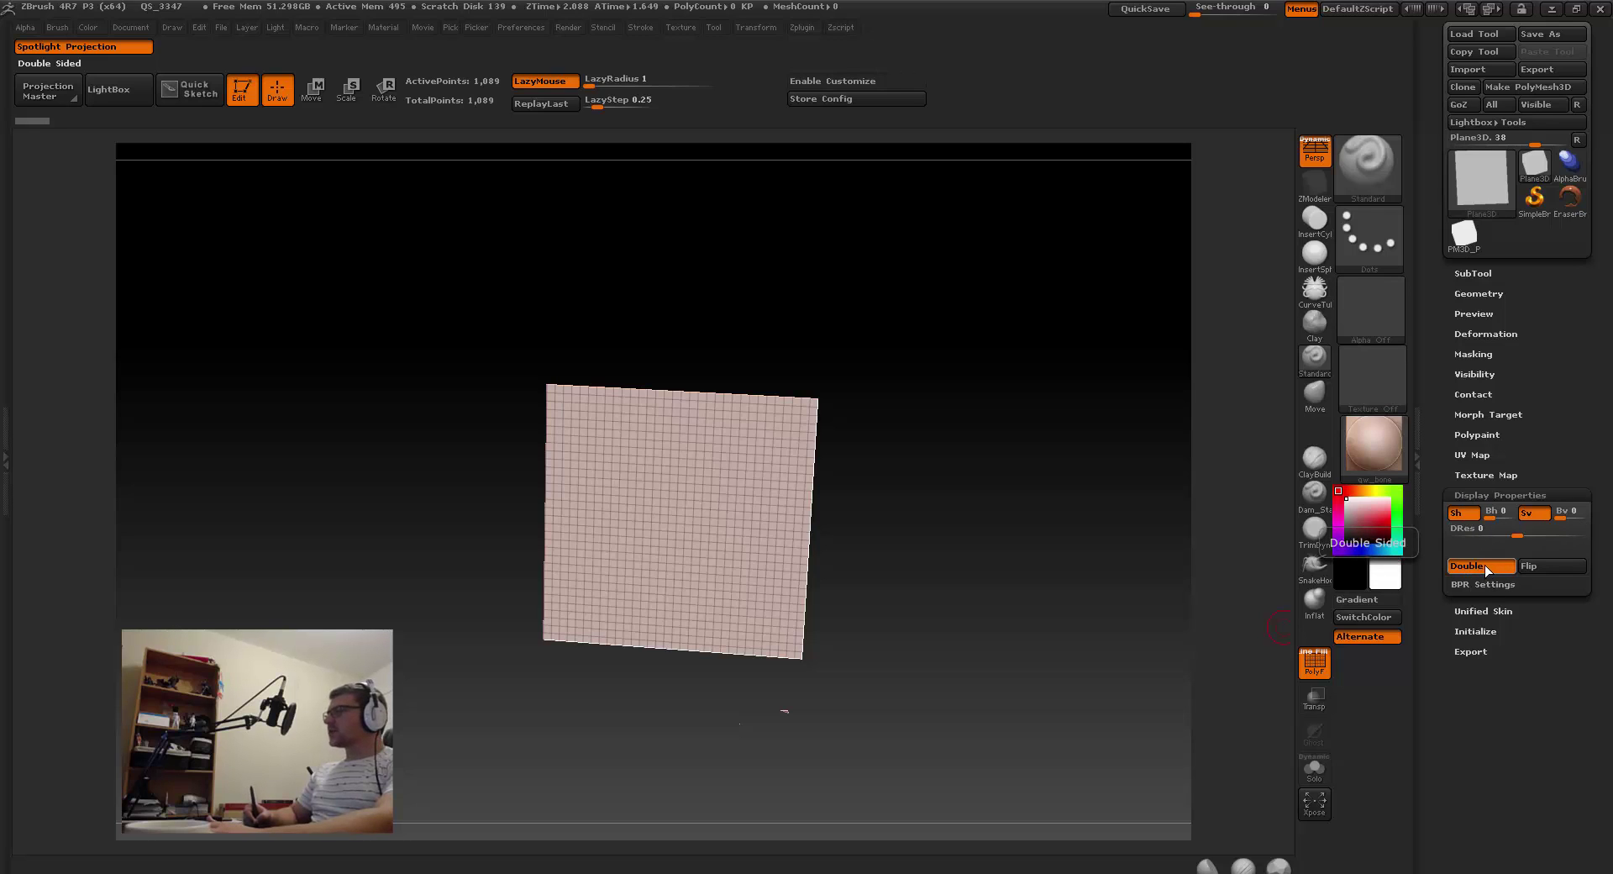
left_click_drag(966, 296, 870, 323)
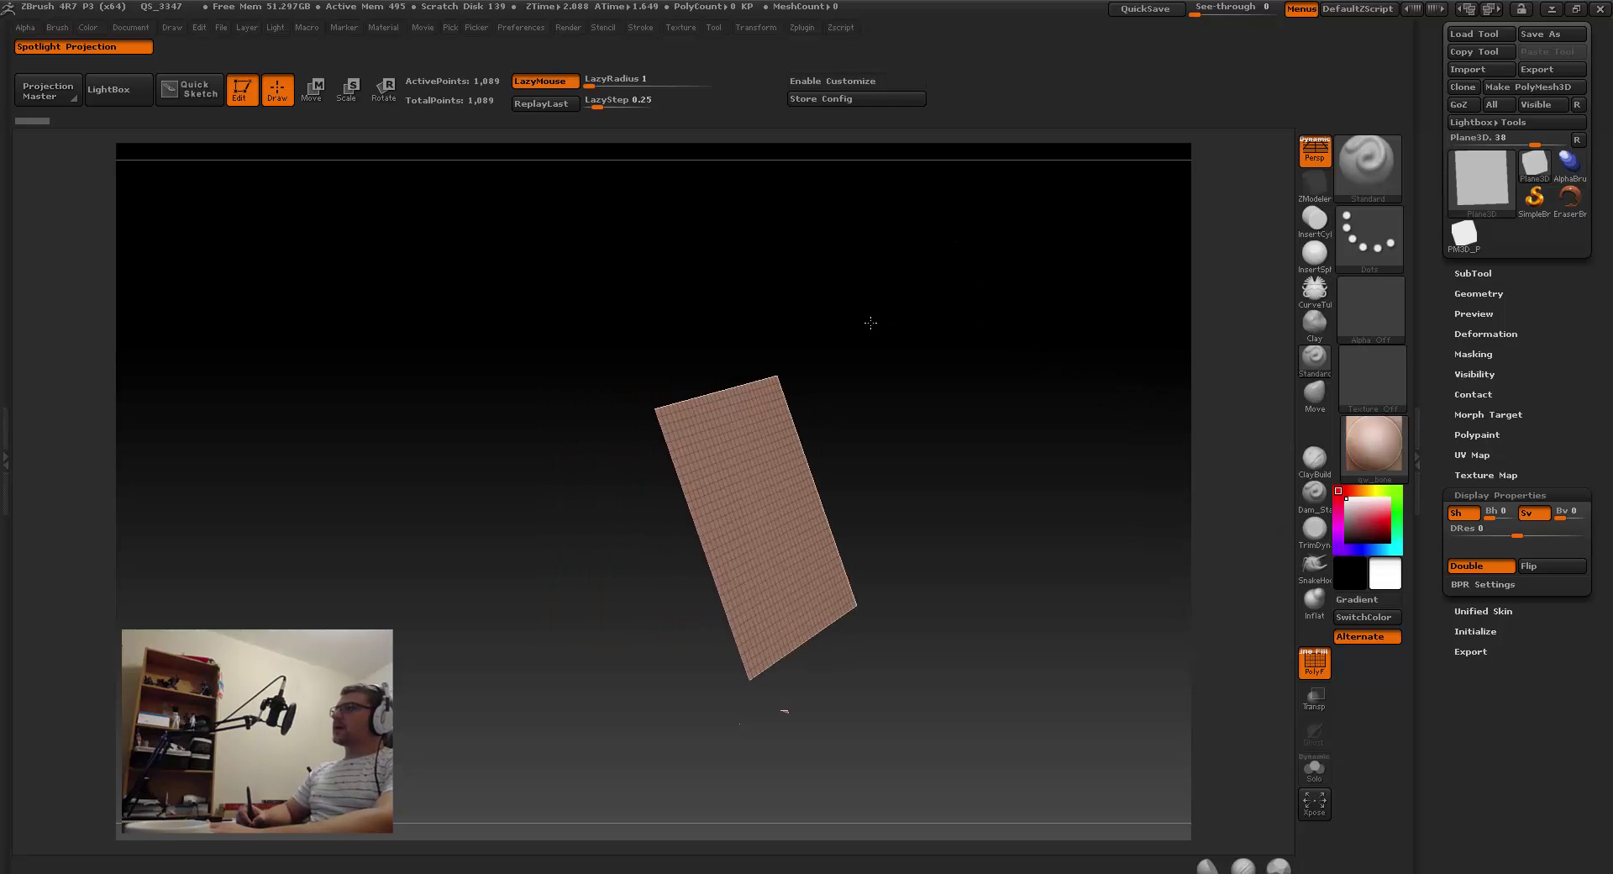
left_click_drag(748, 471, 848, 374, "shift")
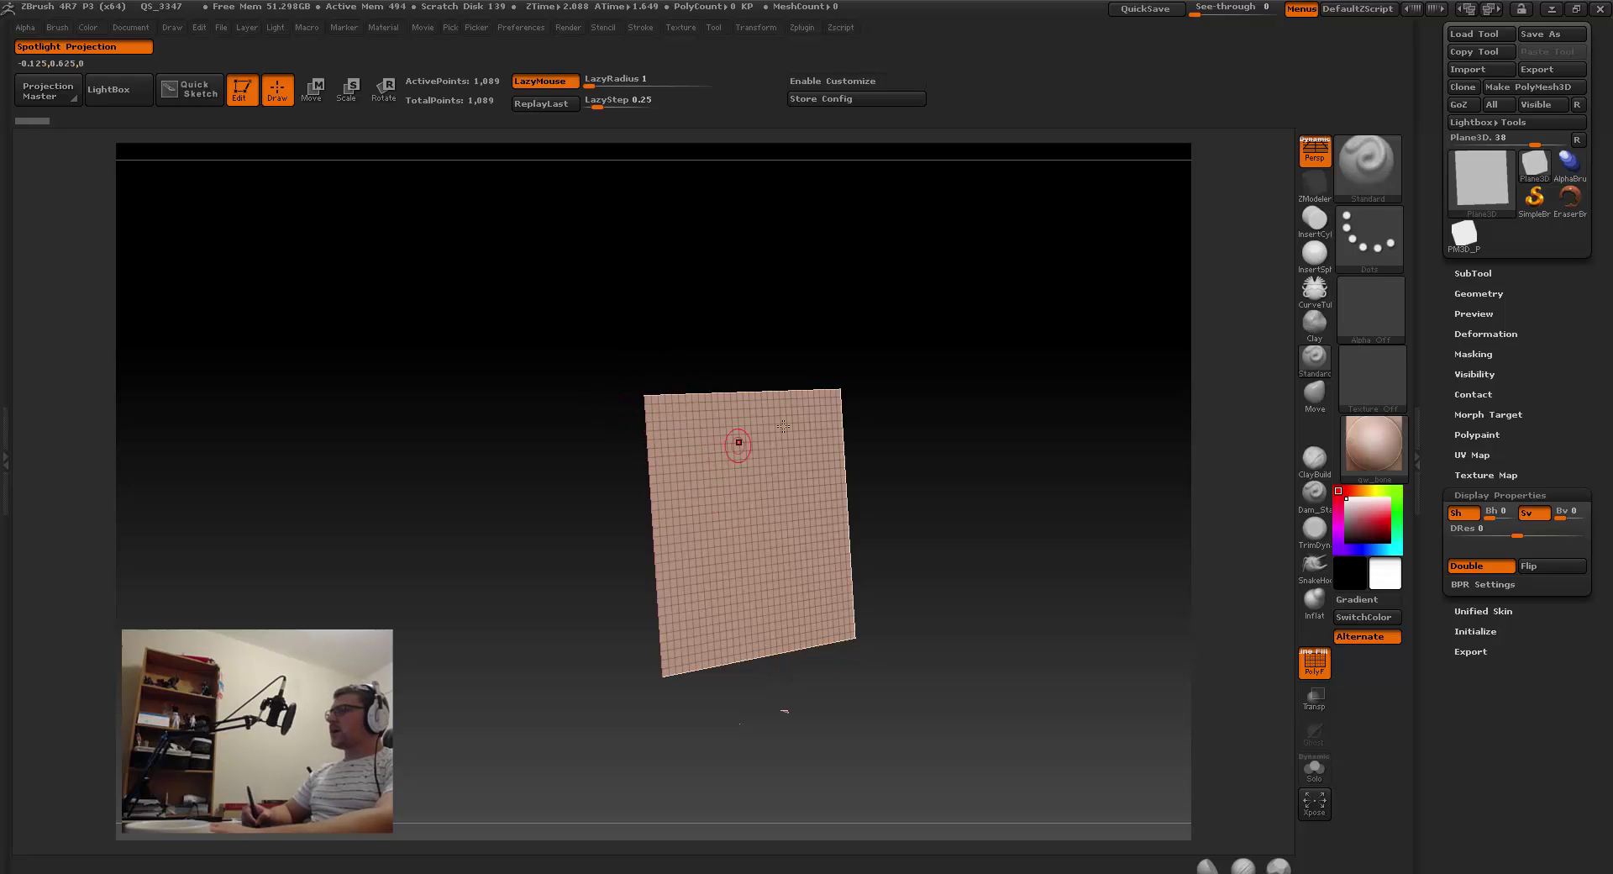
Step: Switch the plane's double-sided display off and back on to compare how its reverse side renders
left_click(1470, 566)
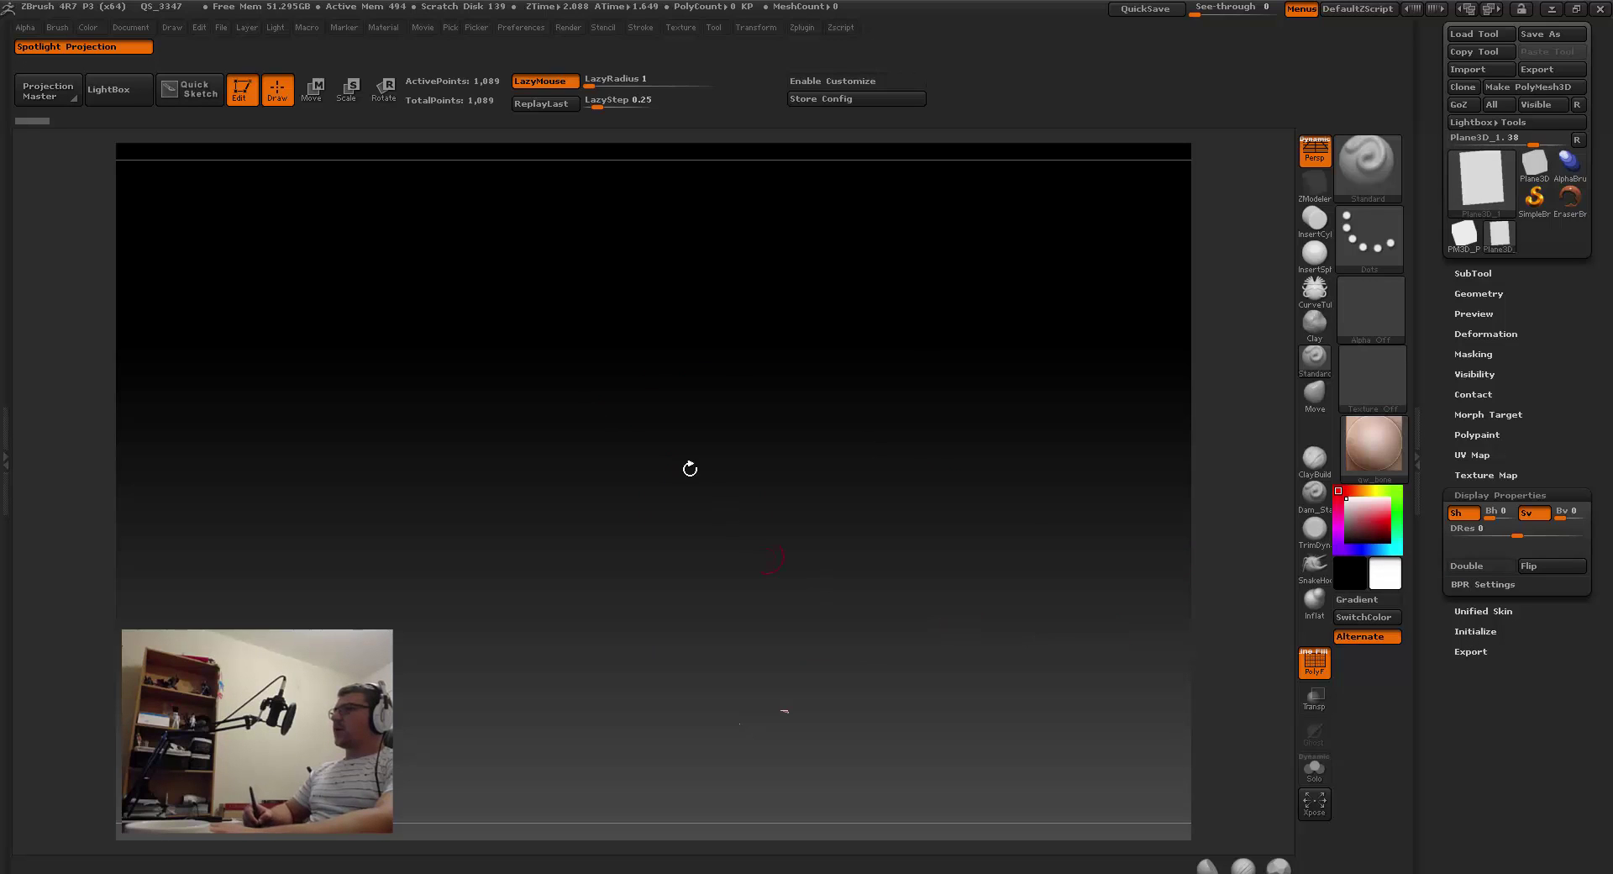
left_click_drag(690, 468, 1032, 434)
left_click(1485, 566)
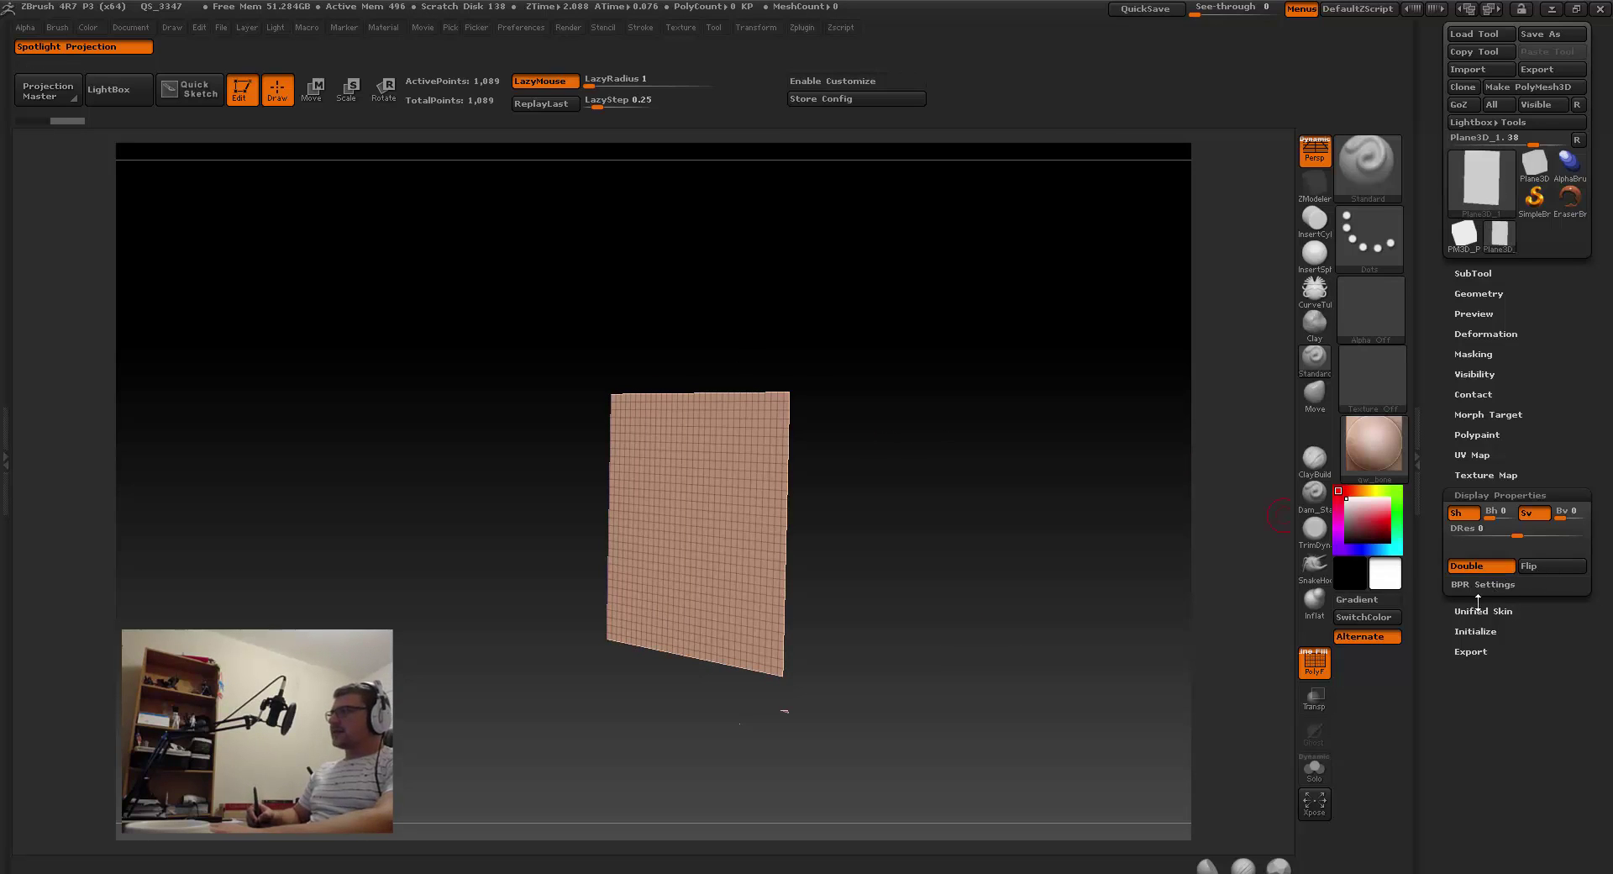
left_click_drag(957, 309, 936, 288)
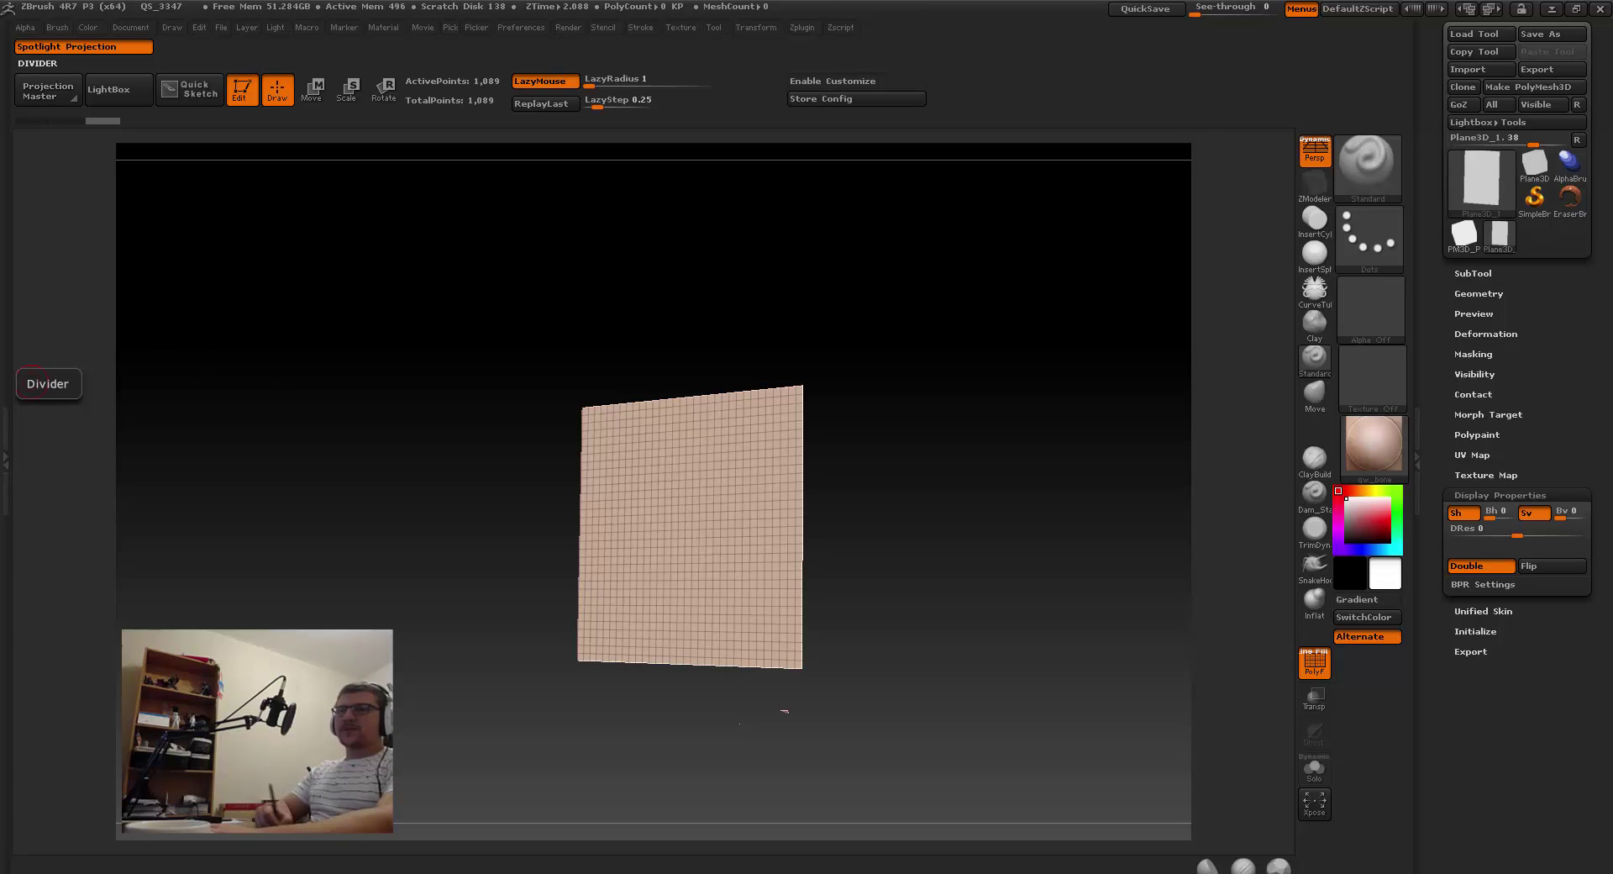
Step: In File Explorer, open the draped cloth image 1333a9235ae90a89a72813743ac7ca61.jpg from the REF folder on the Desktop
key("super+e")
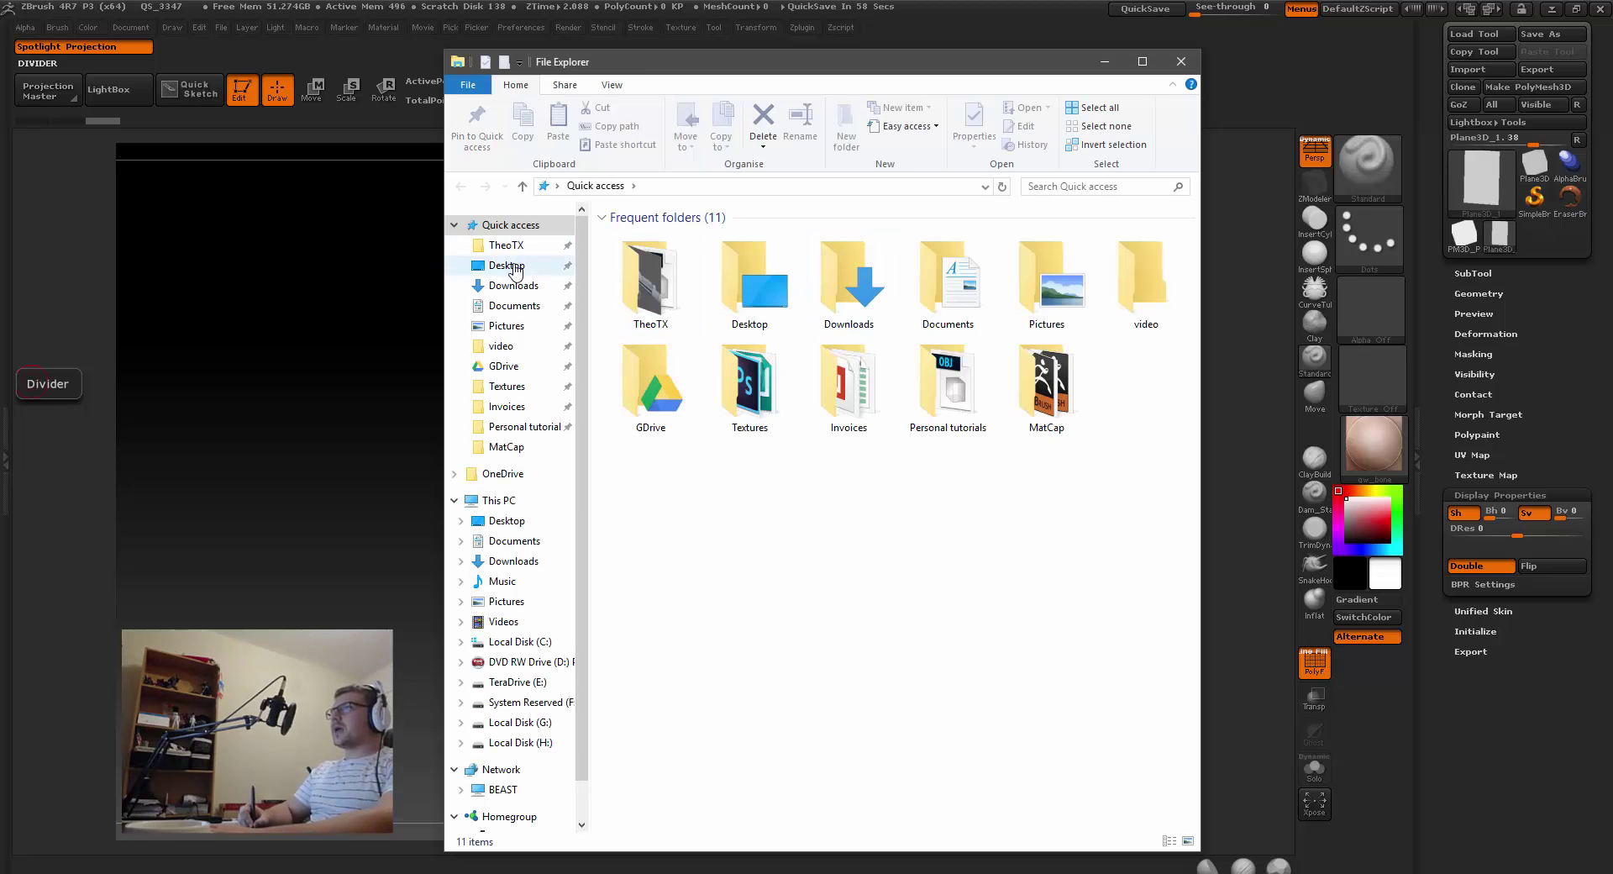
left_click(509, 266)
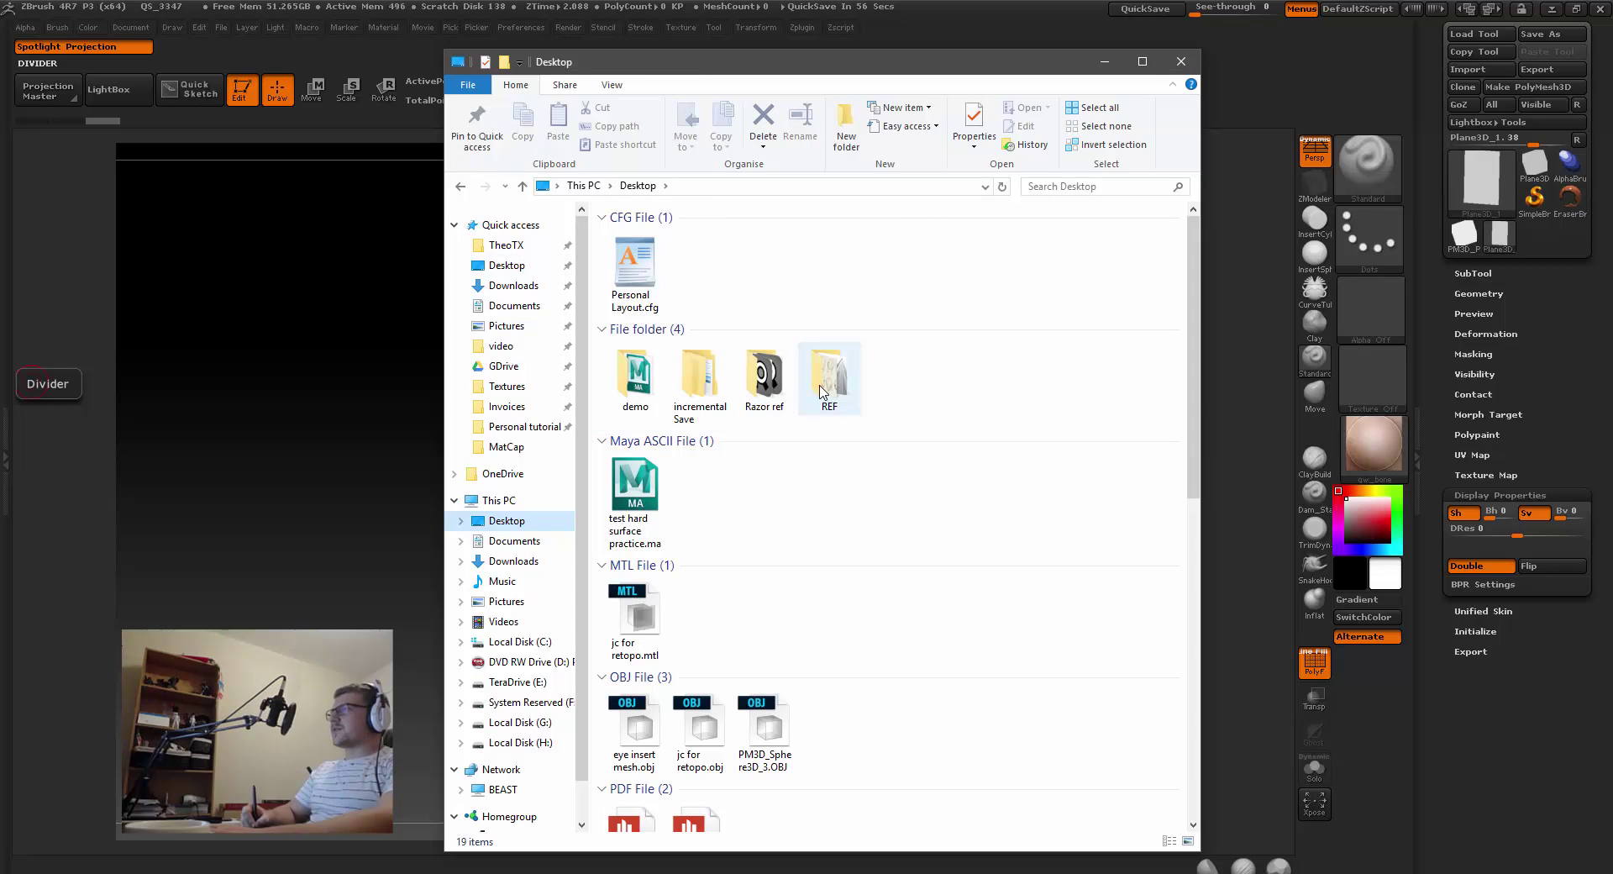
double_click(822, 391)
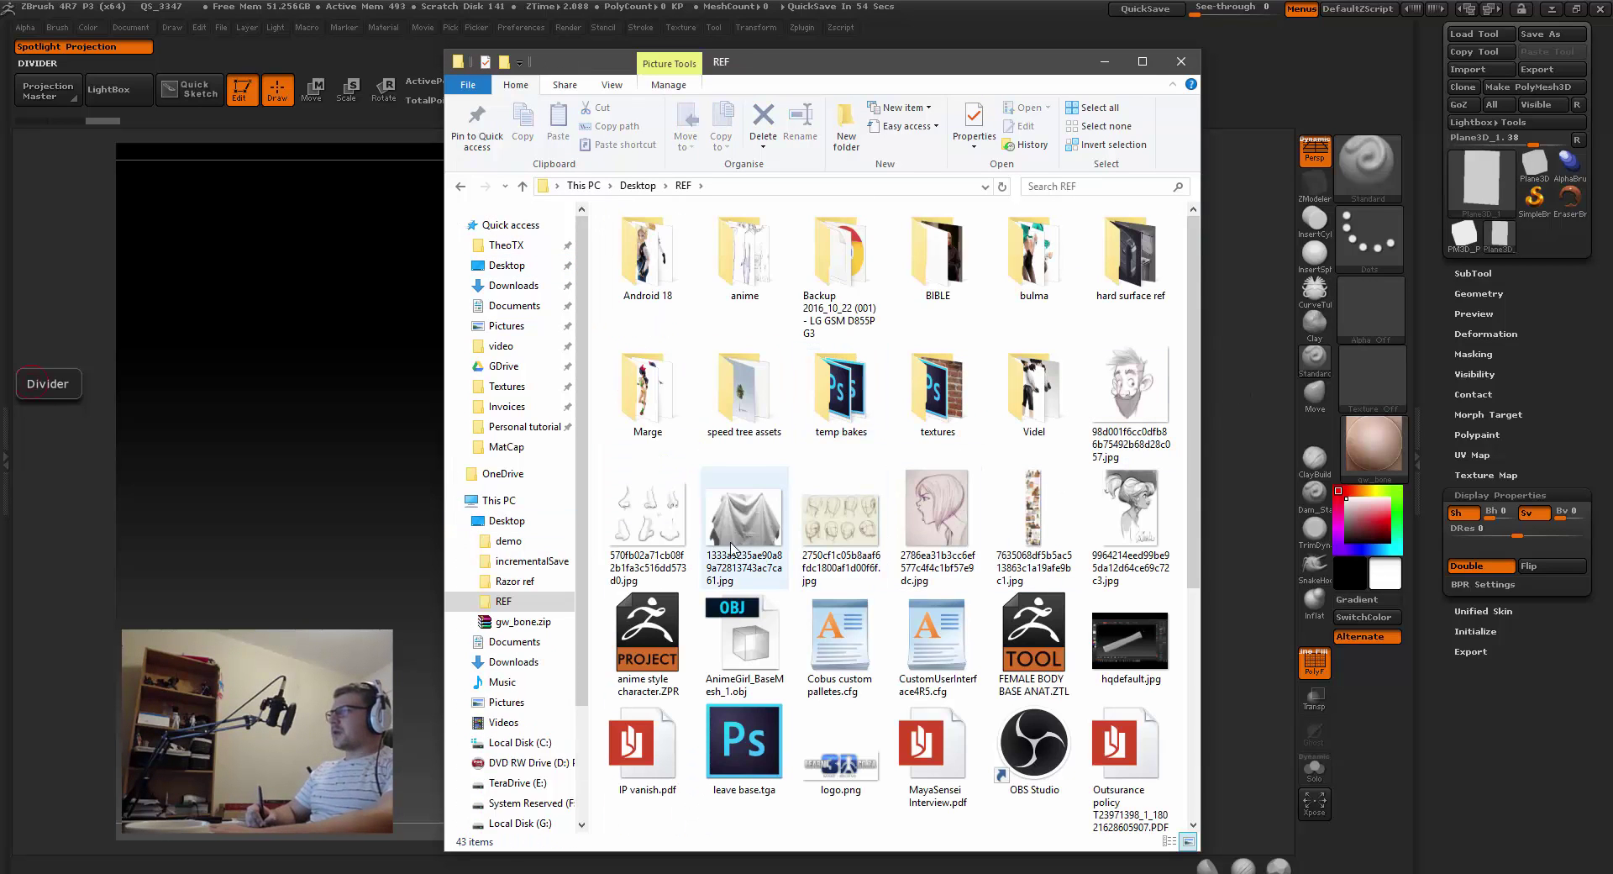
left_click(731, 546)
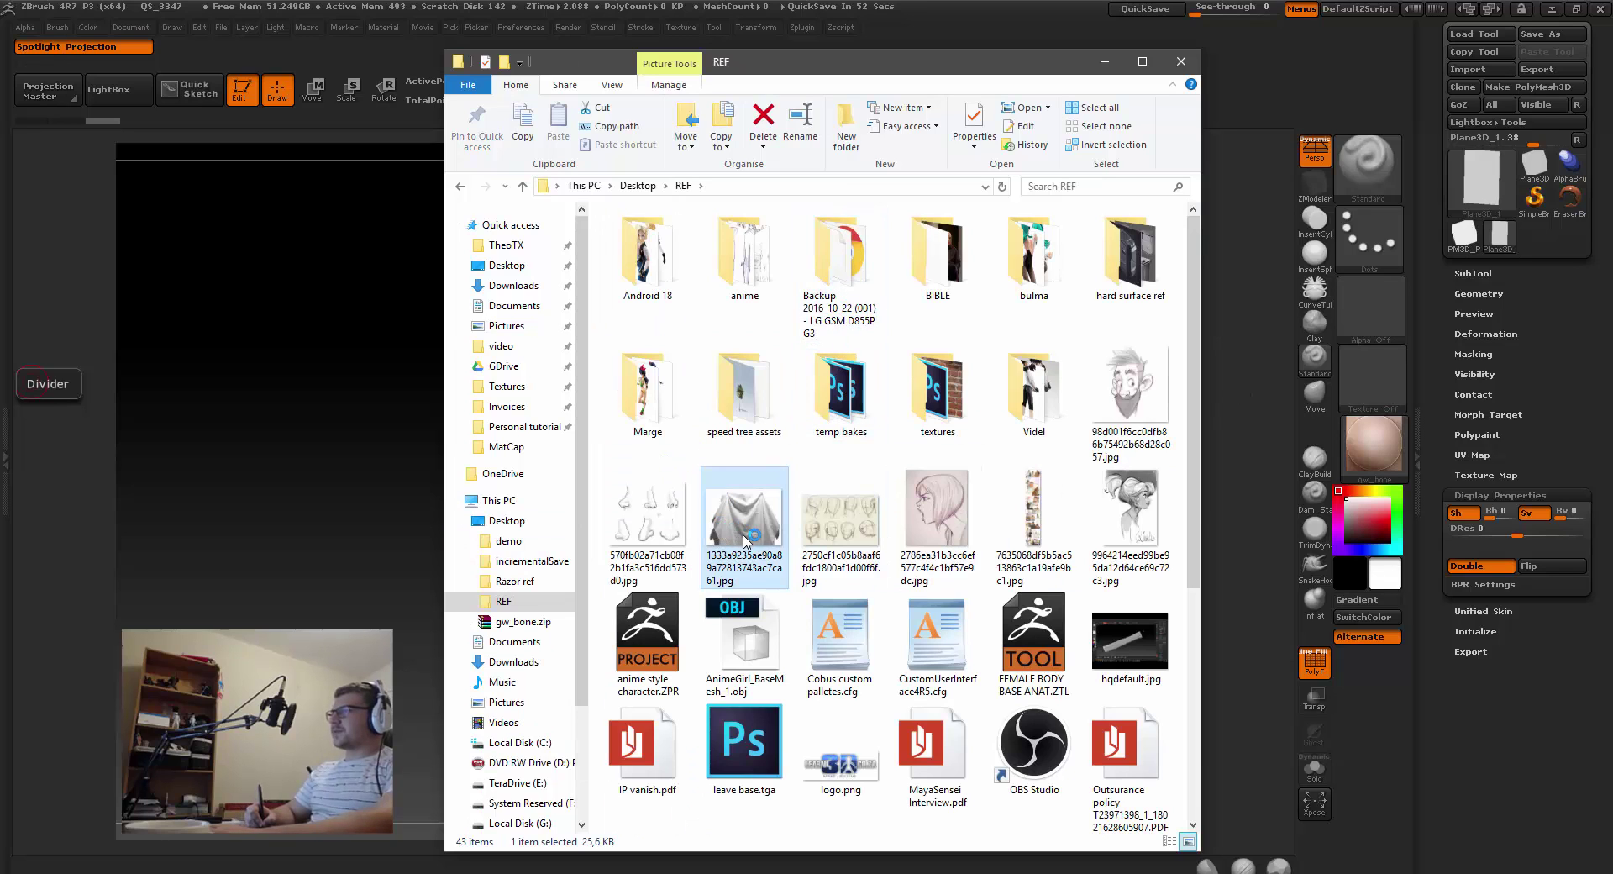
Step: Examine the folds in the draped cloth photo over the canvas, and close the photo viewer
left_click_drag(869, 62, 0, 160)
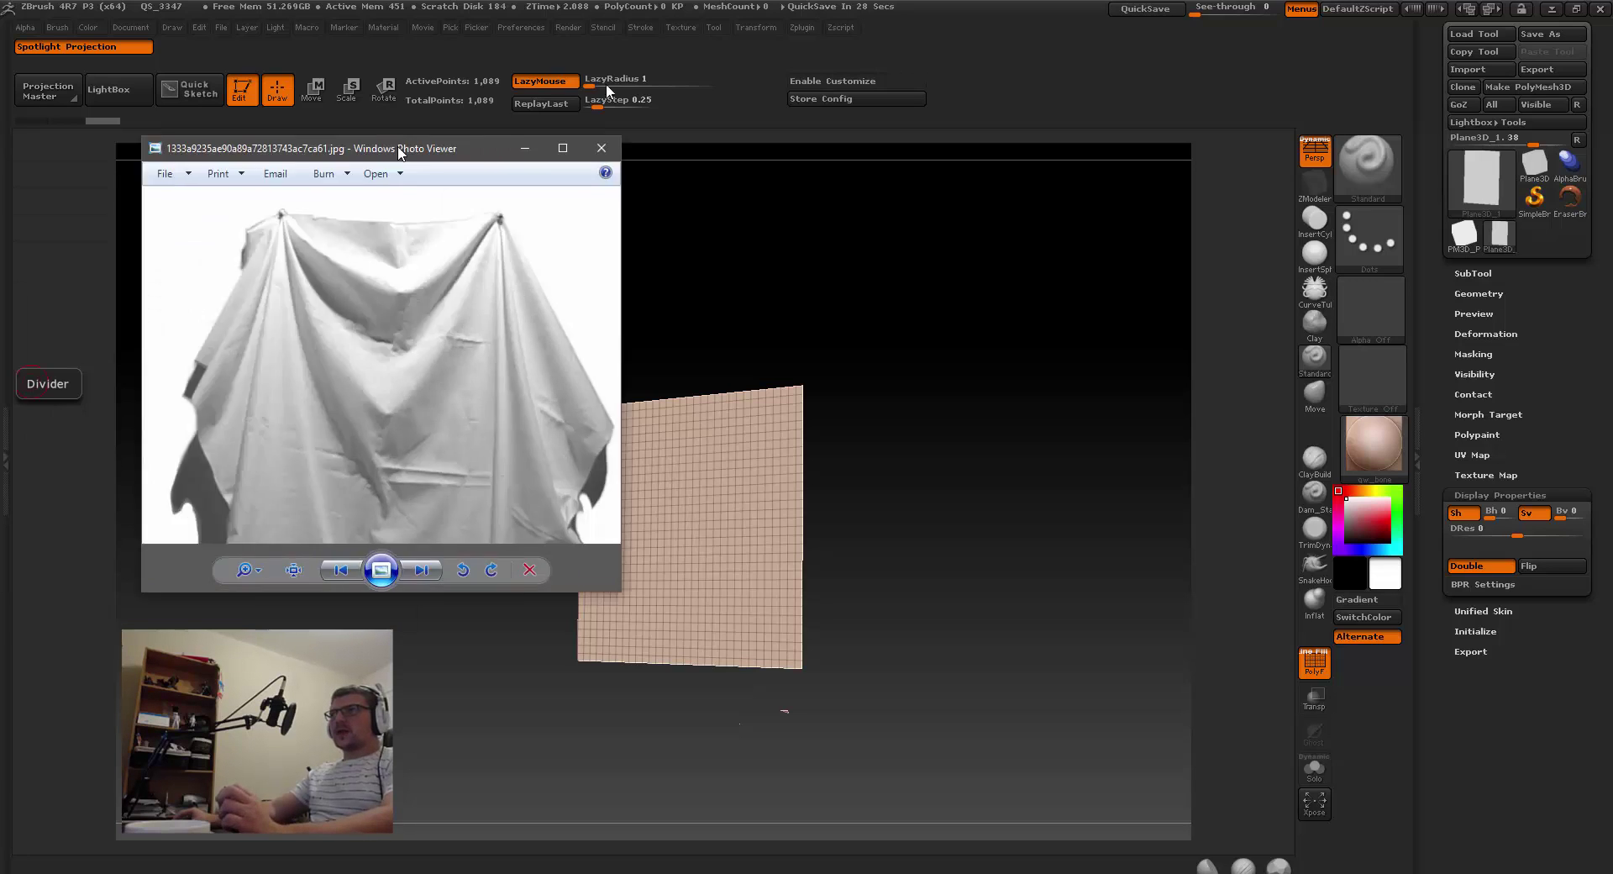
left_click_drag(366, 169, 547, 240)
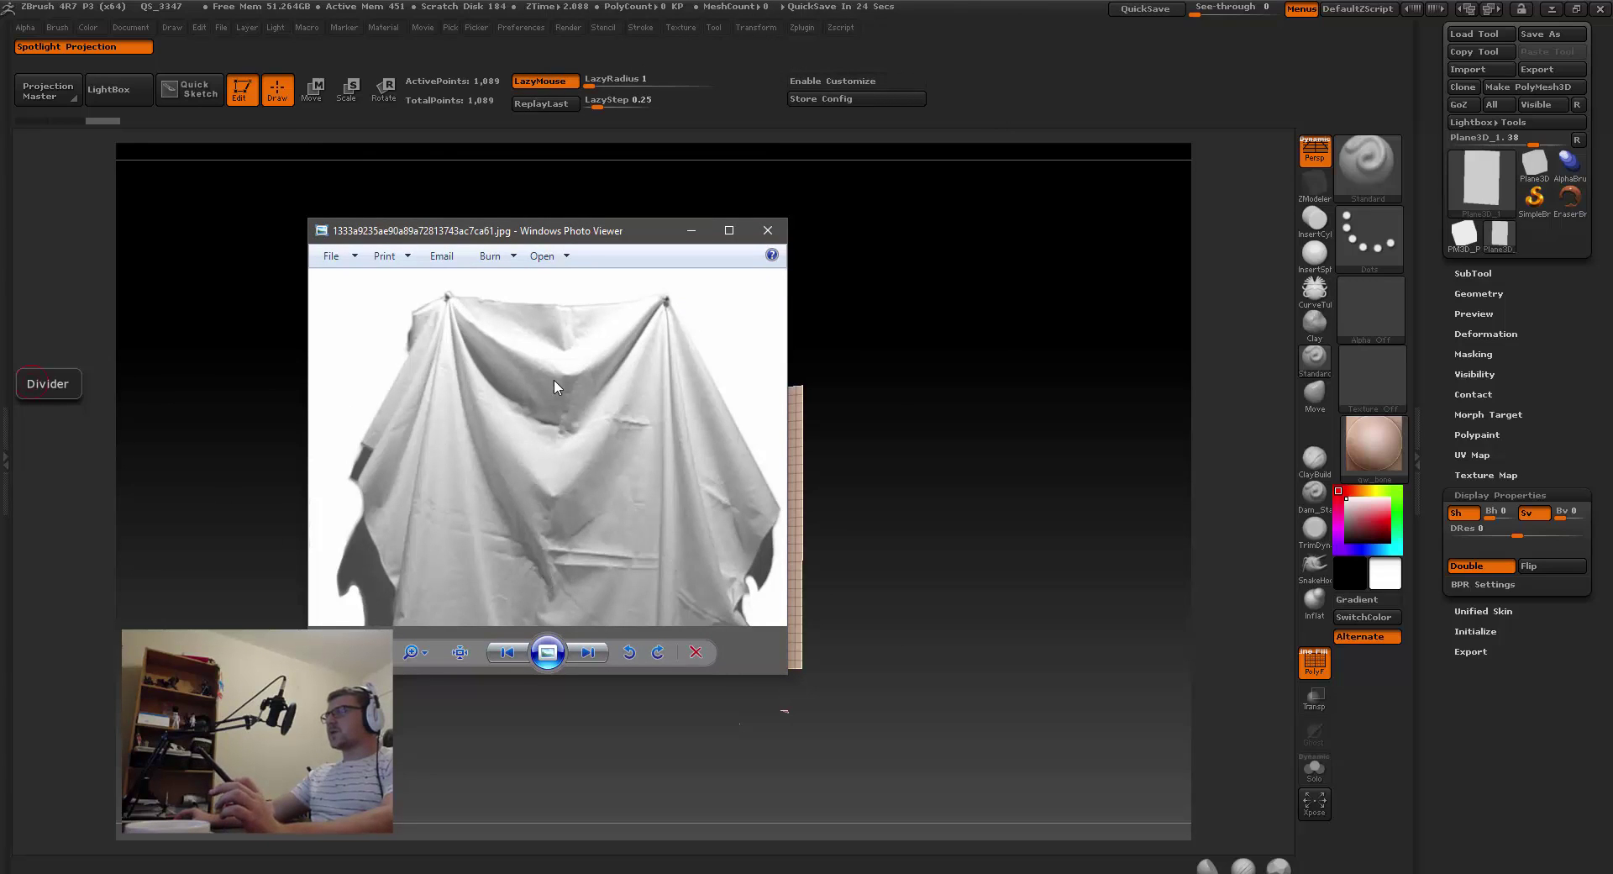
left_click_drag(495, 233, 258, 164)
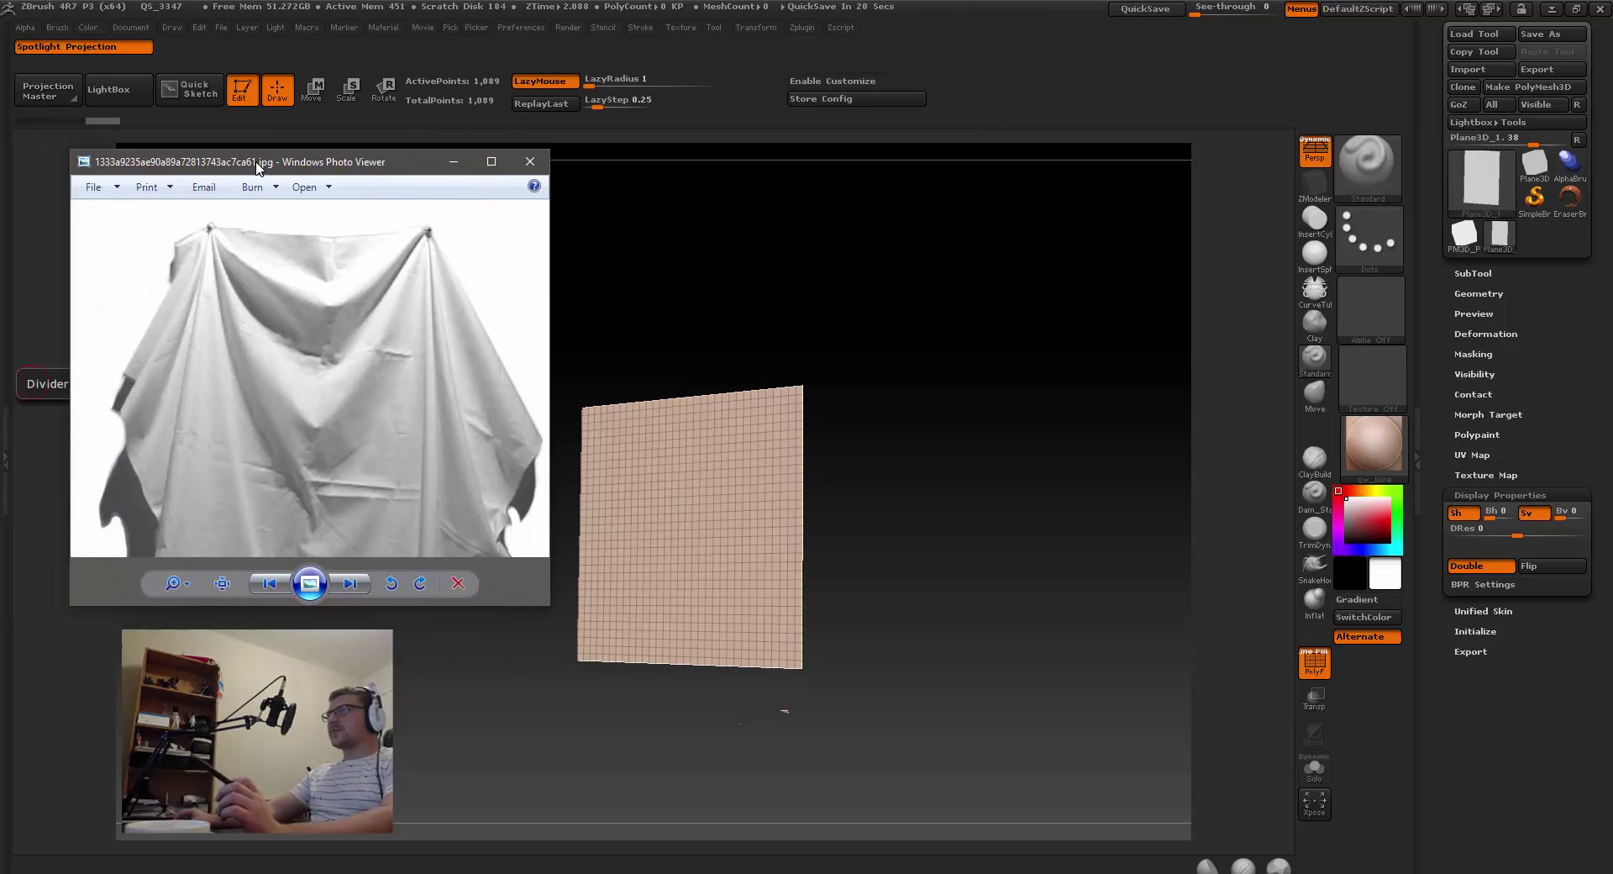
left_click(529, 162)
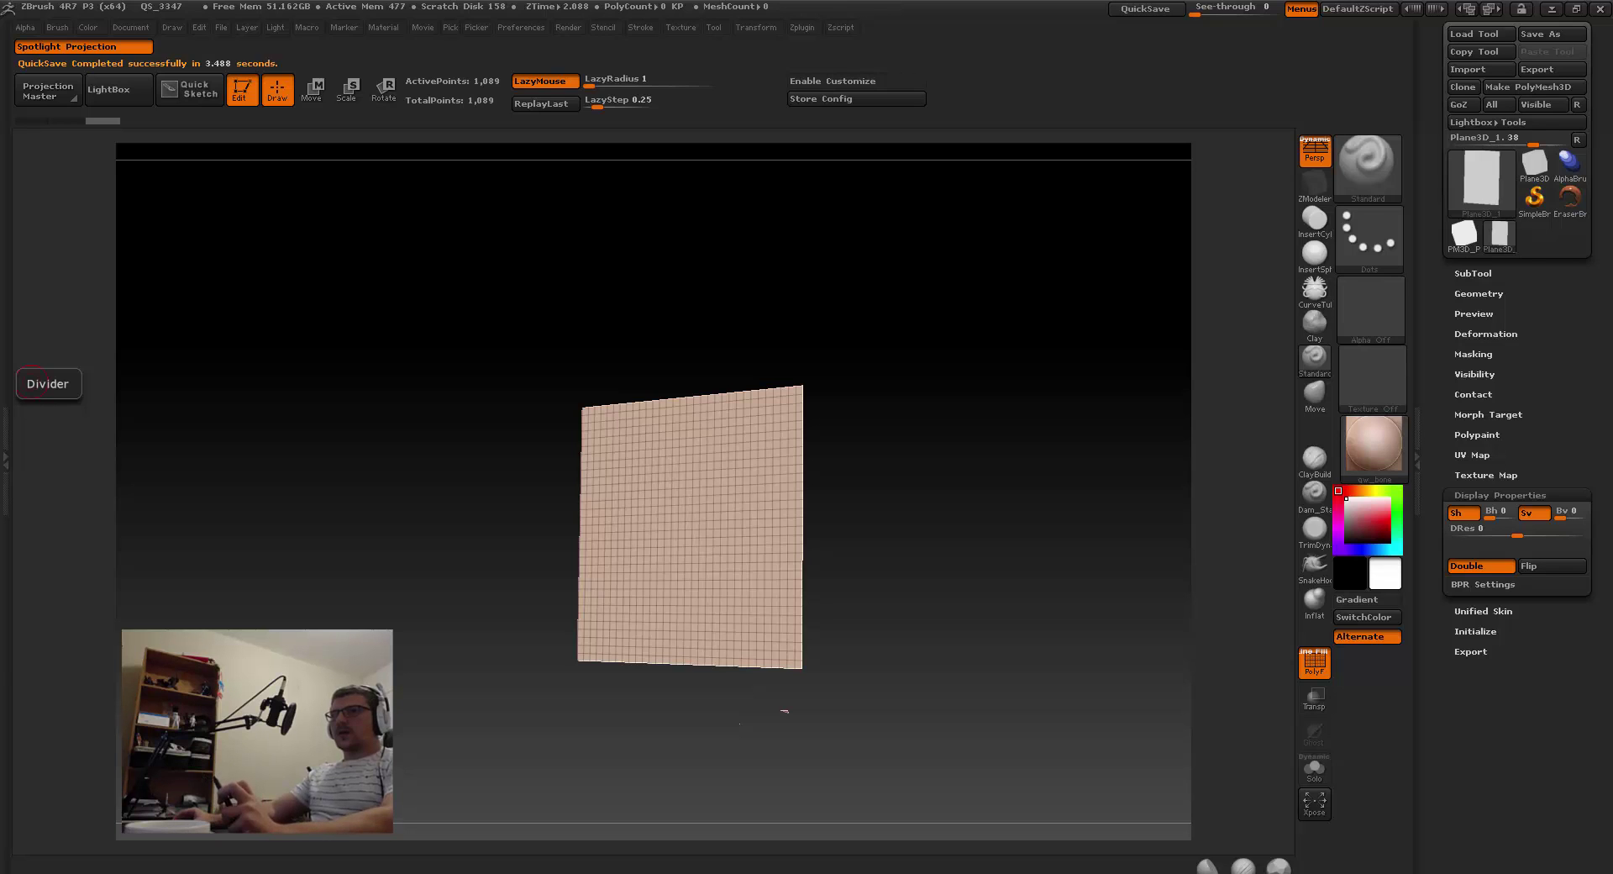
Step: Switch to the empty PureRef board and paste the draped cloth image into it
key("alt+Tab")
left_click_drag(818, 555, 1009, 570)
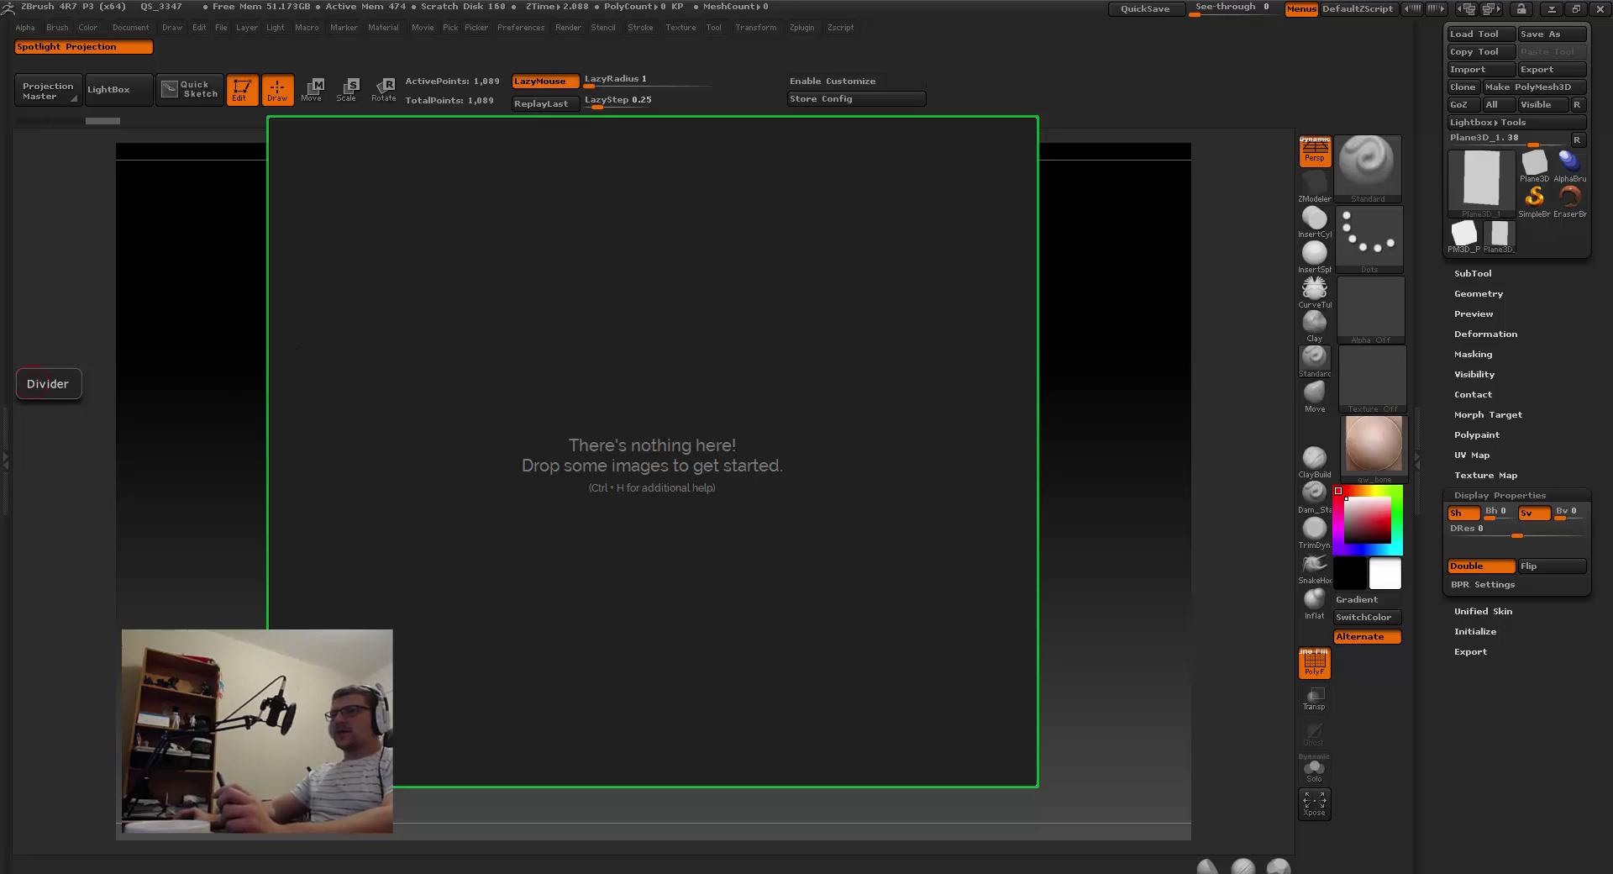
key("ctrl+v")
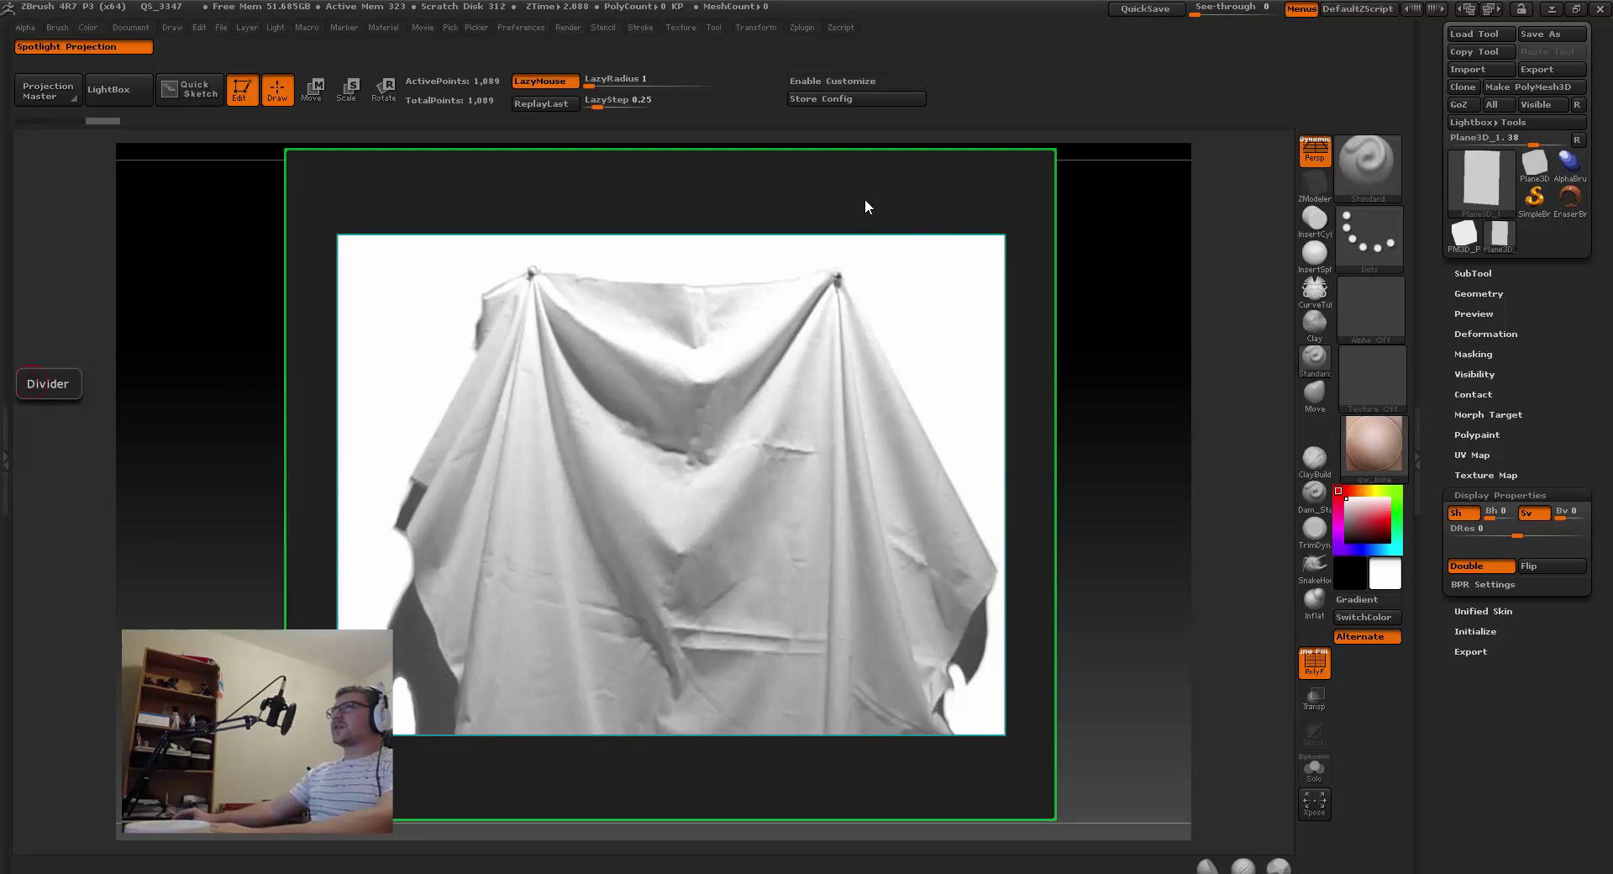
Step: Shrink the reference board to a small window in the canvas corner, fit the cloth image inside, and check its Always On Top mode
left_click_drag(866, 201, 710, 197)
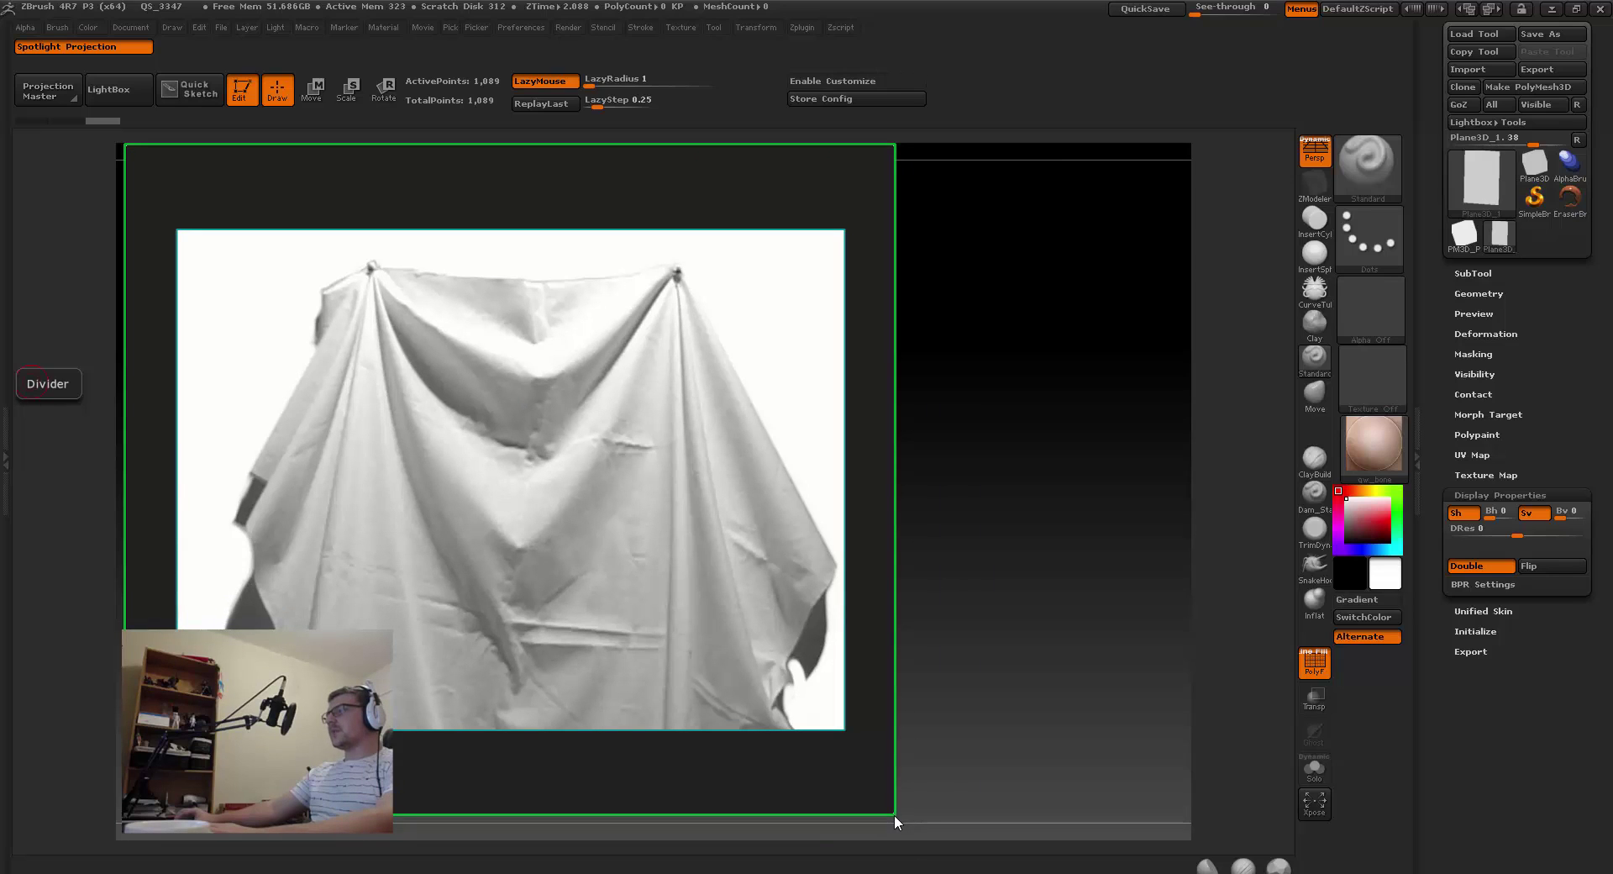
left_click_drag(894, 813, 348, 353)
scroll(172, 143, "up", 3)
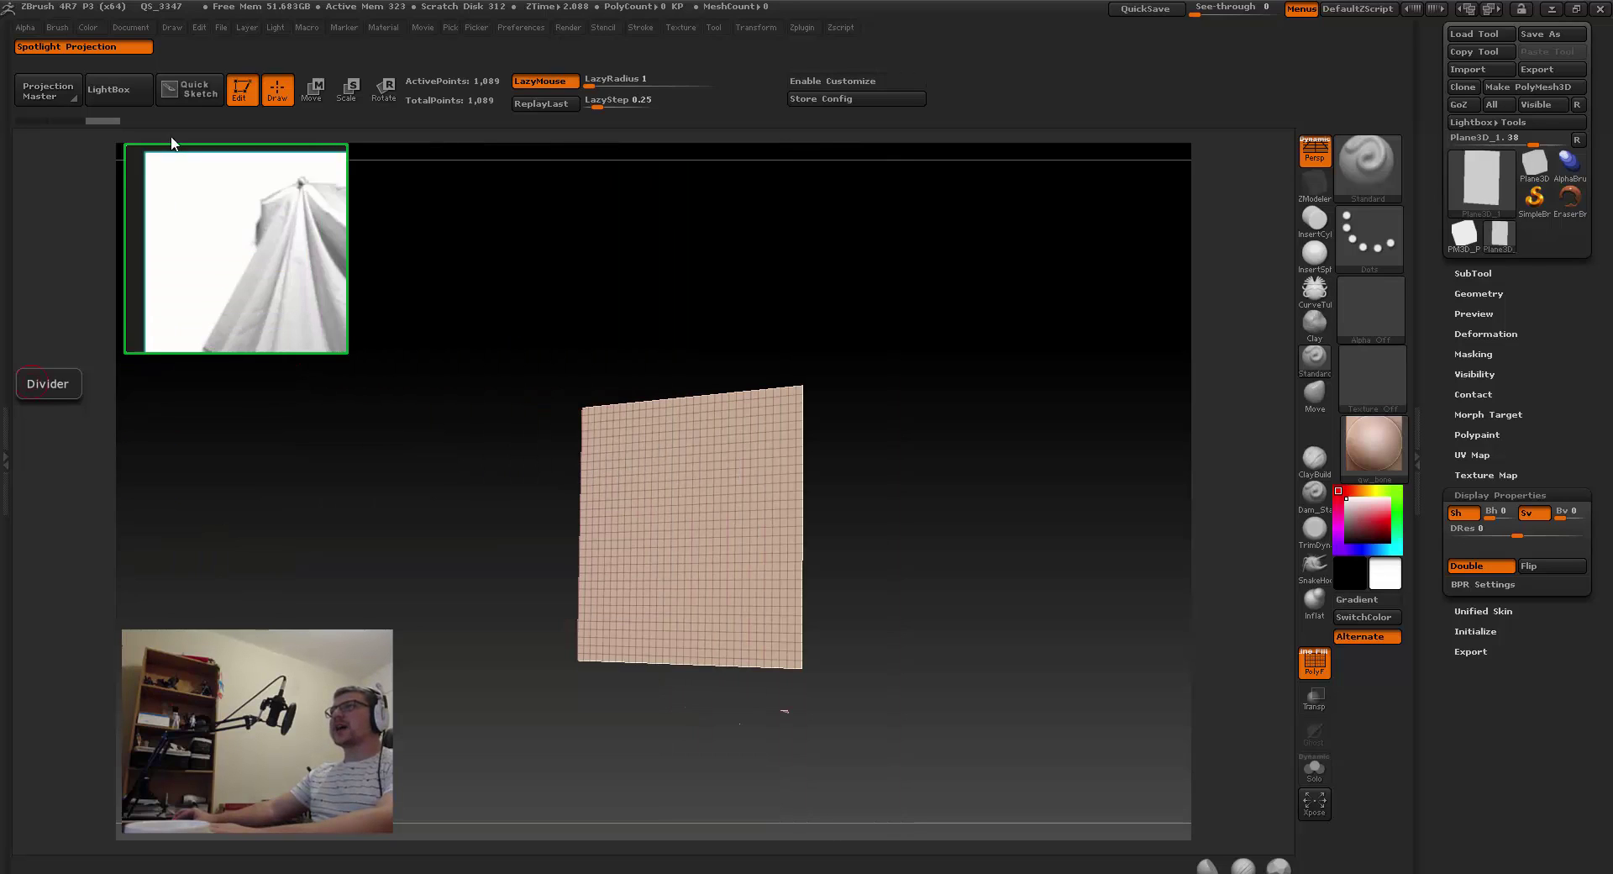
scroll(219, 252, "down", 4)
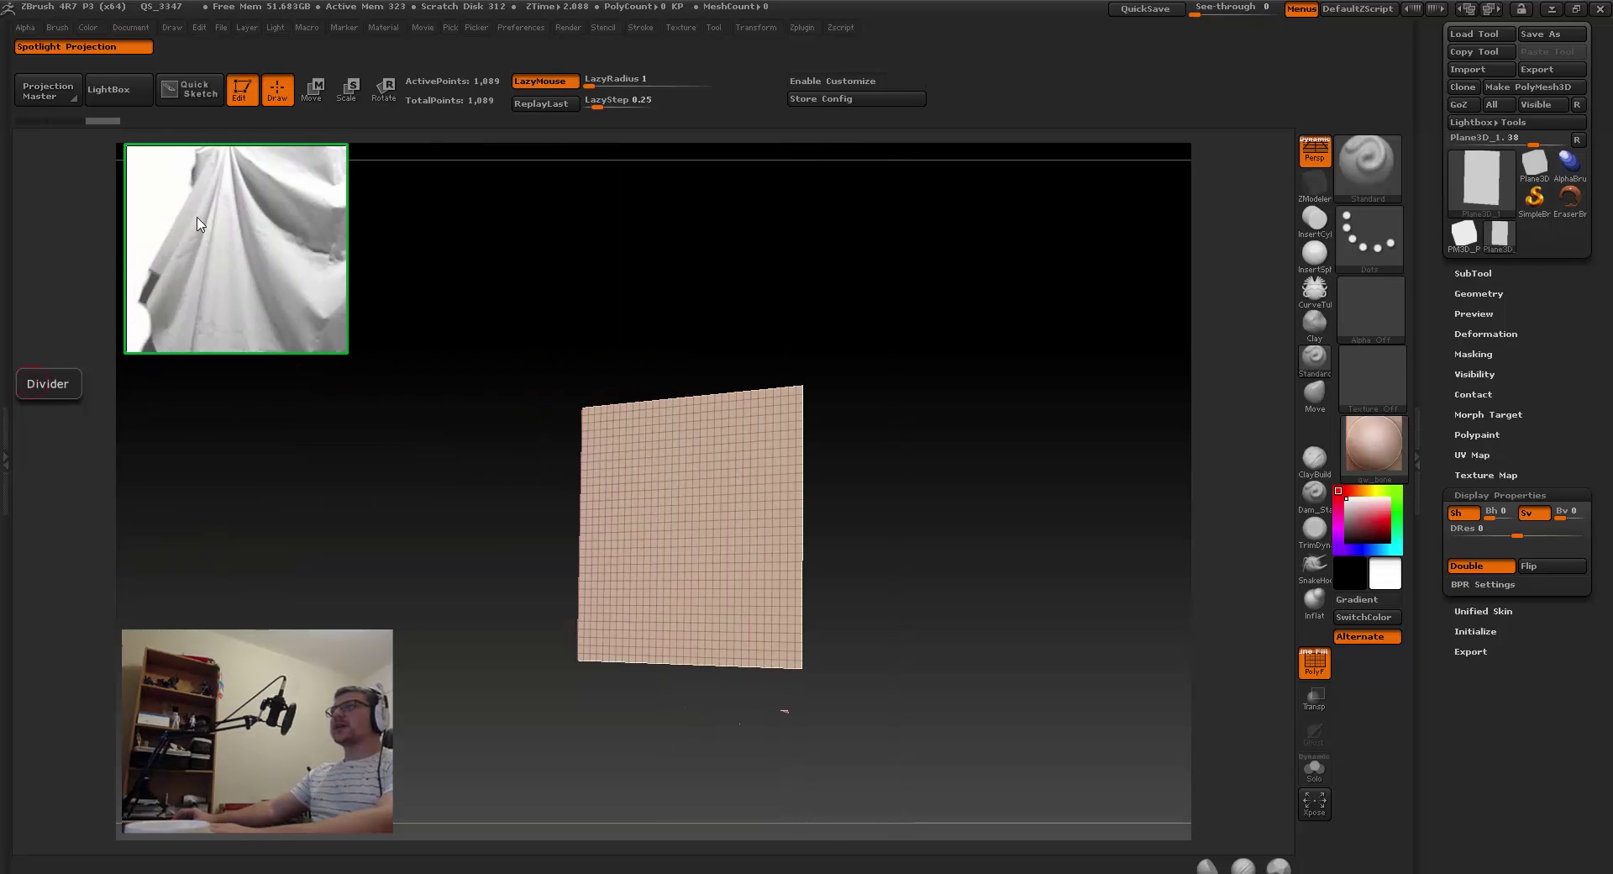
double_click(210, 278)
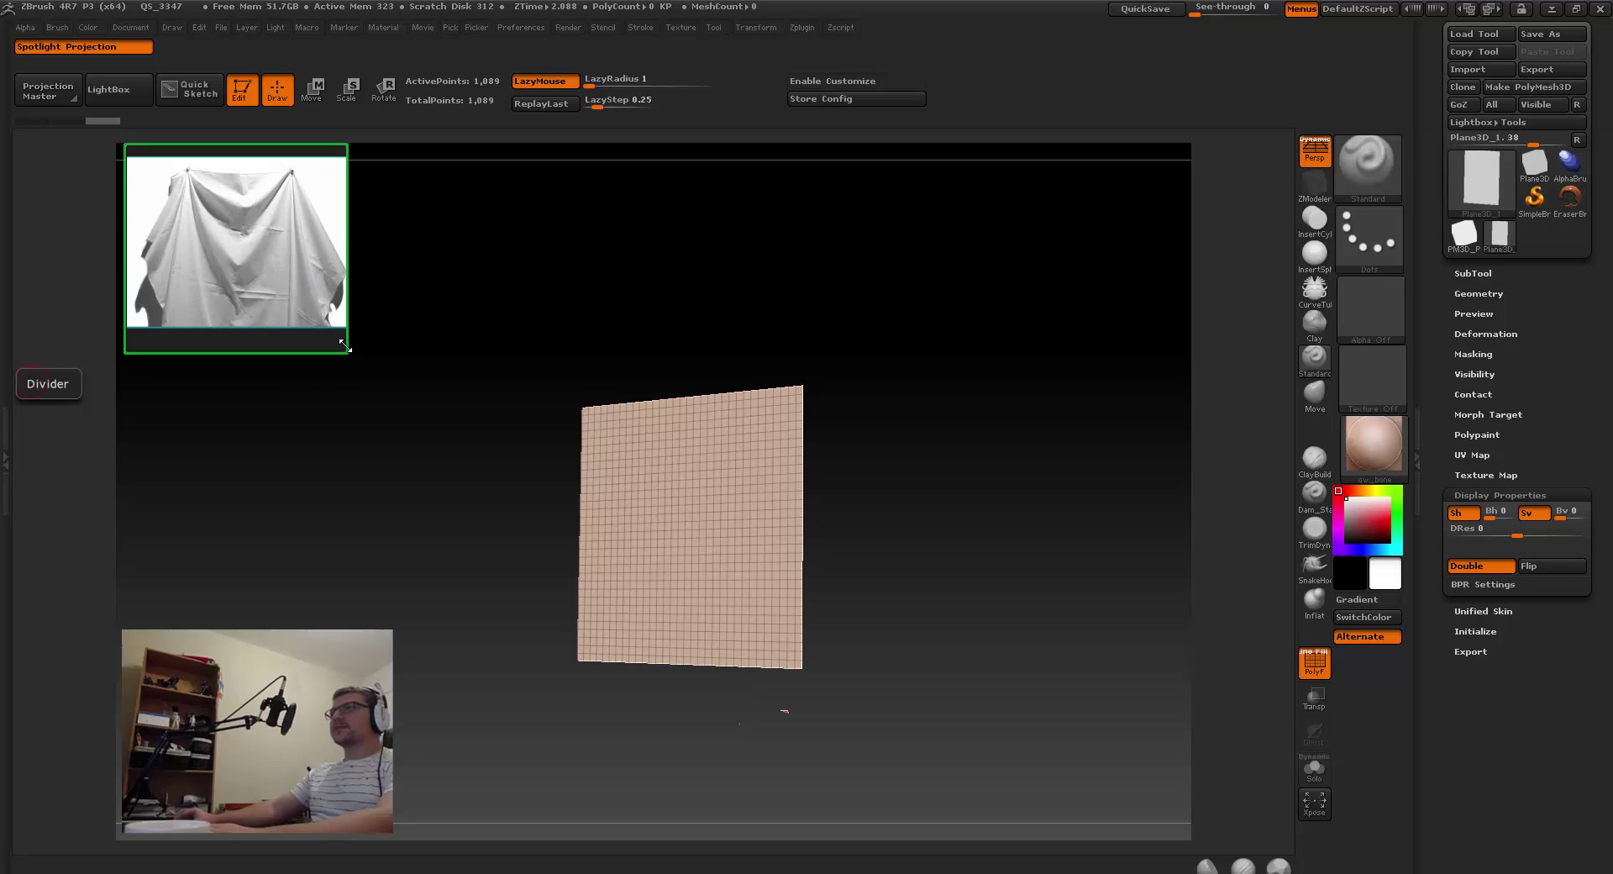
mouse_move(346, 354)
left_mouse_down()
mouse_move(371, 381)
mouse_move(364, 354)
left_mouse_up()
right_click_drag(289, 258, 303, 268)
right_click(278, 250)
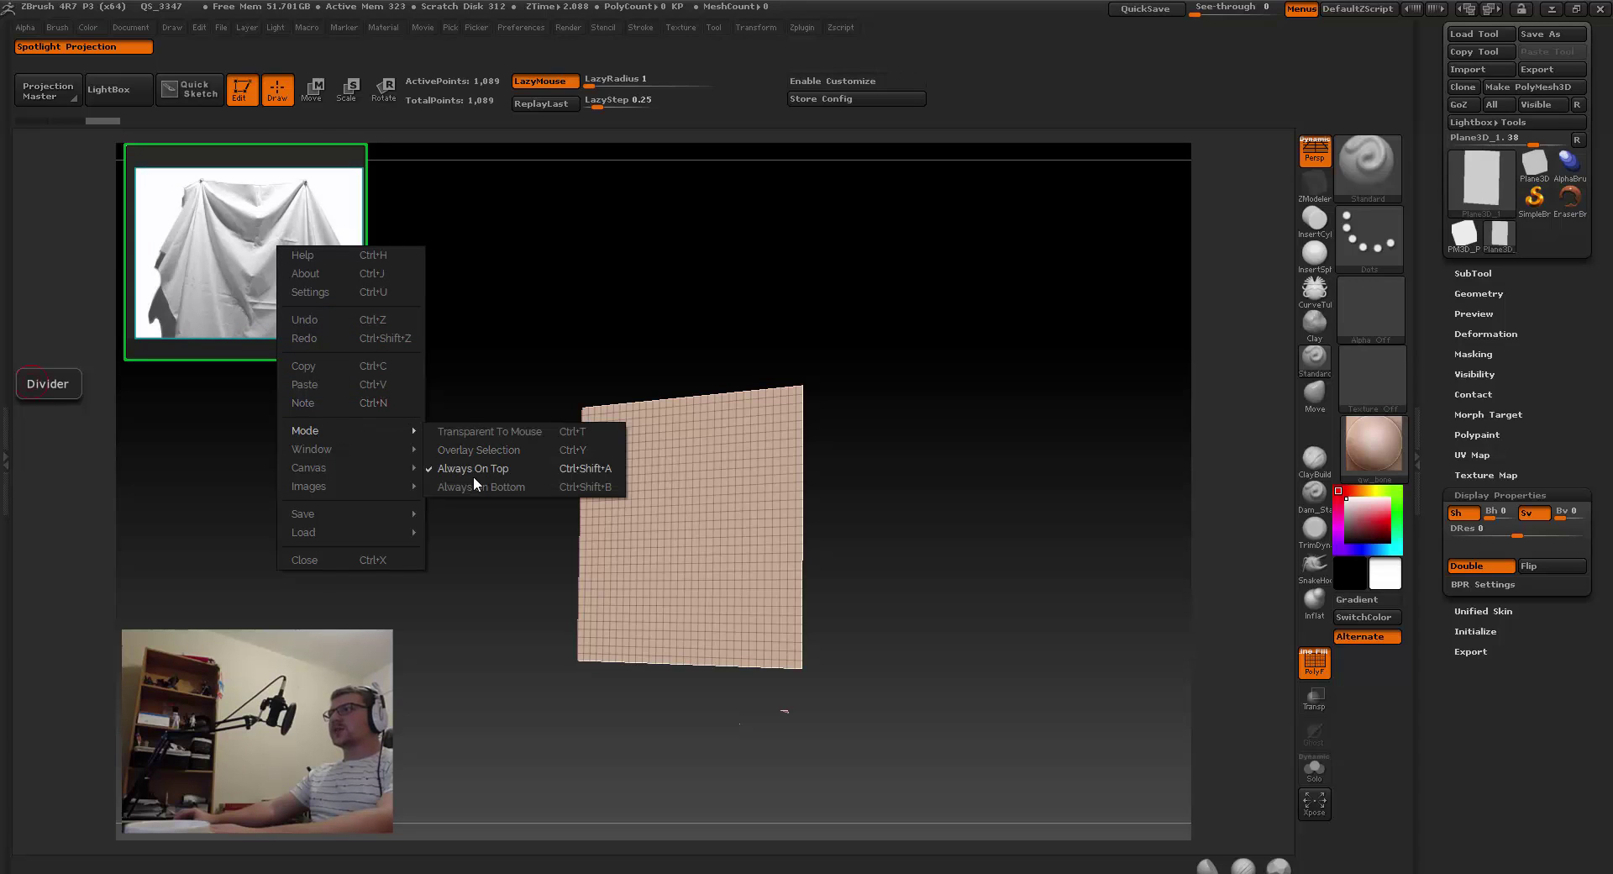
left_click(179, 392)
Step: Frame the plane front-on at a larger size beside the reference, and recentre the cloth image in its board
mouse_move(694, 299)
left_mouse_down()
mouse_move(738, 263)
mouse_move(761, 272)
mouse_move(687, 294)
left_mouse_up()
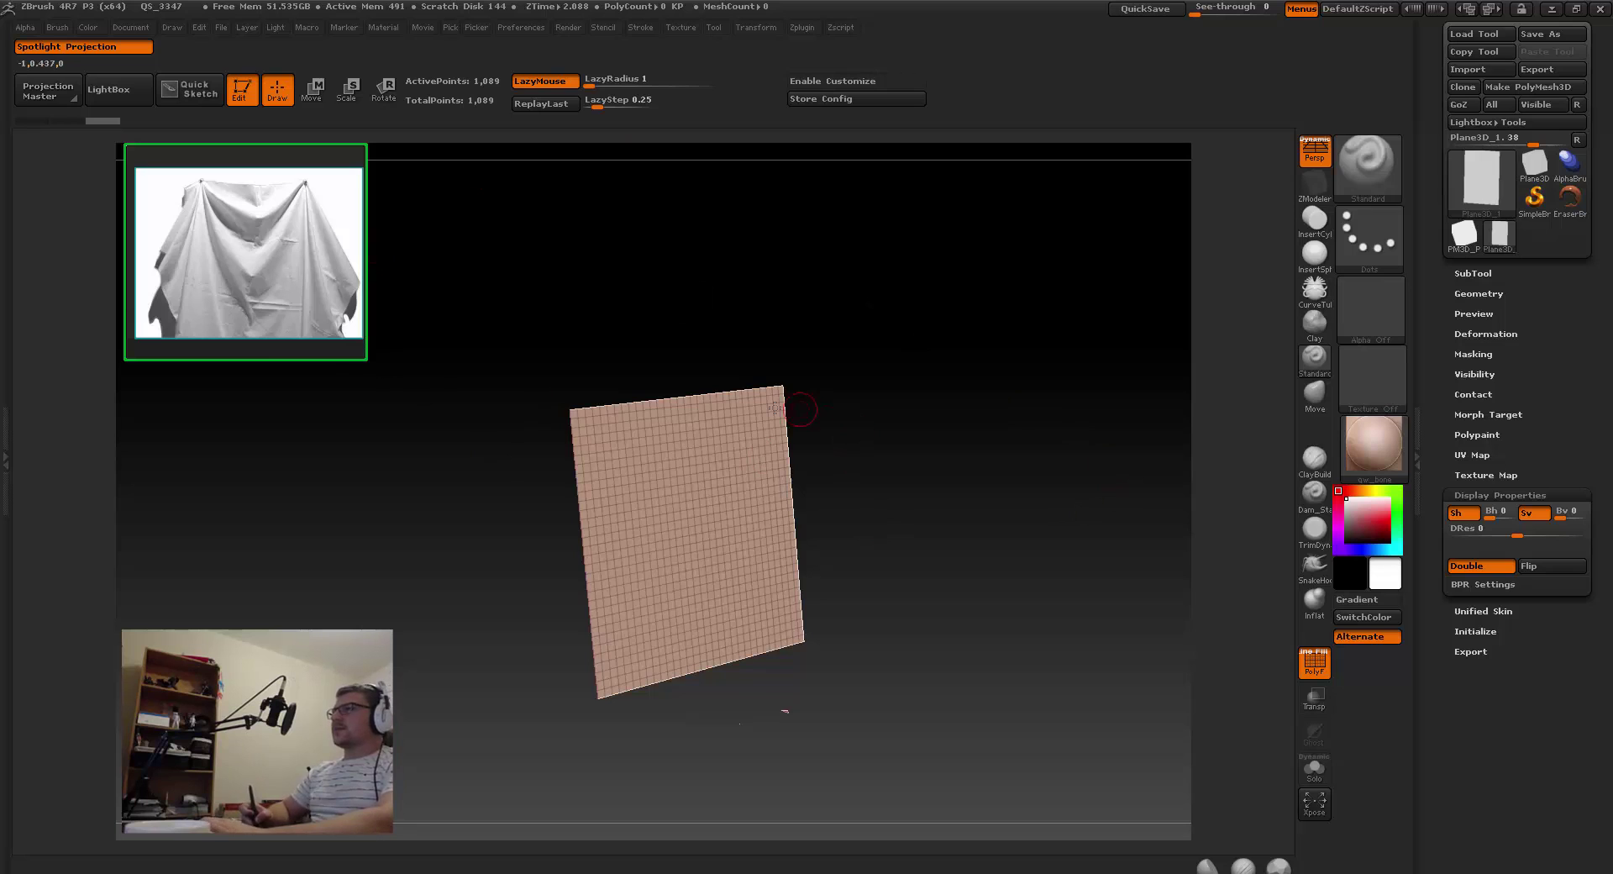
left_click_drag(774, 408, 744, 405)
left_click_drag(921, 458, 804, 449)
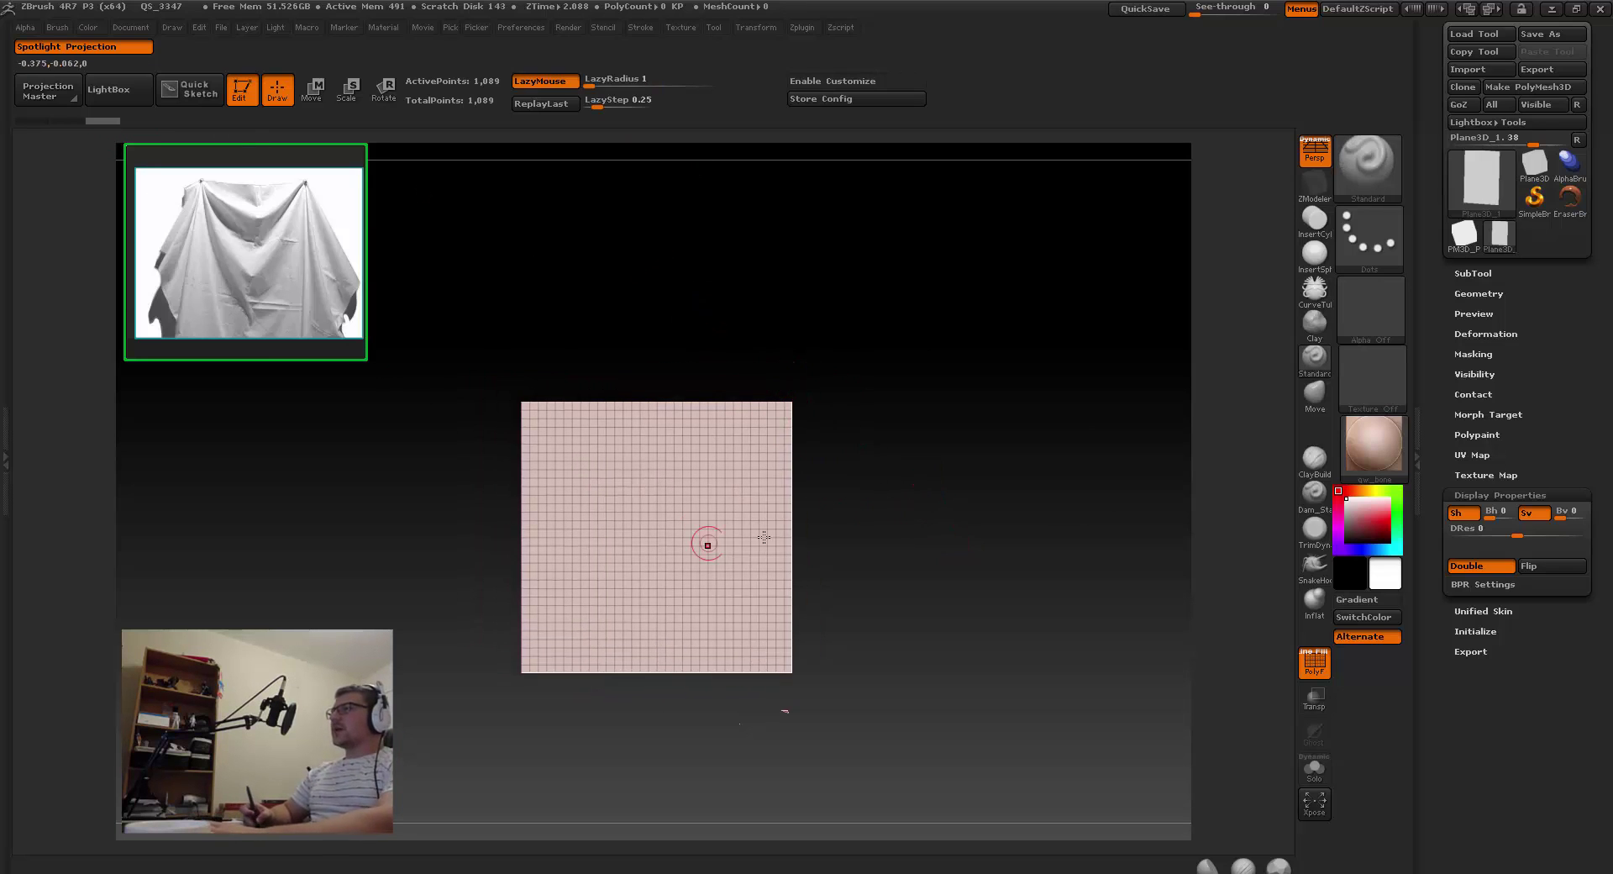
left_click_drag(763, 536, 211, 135)
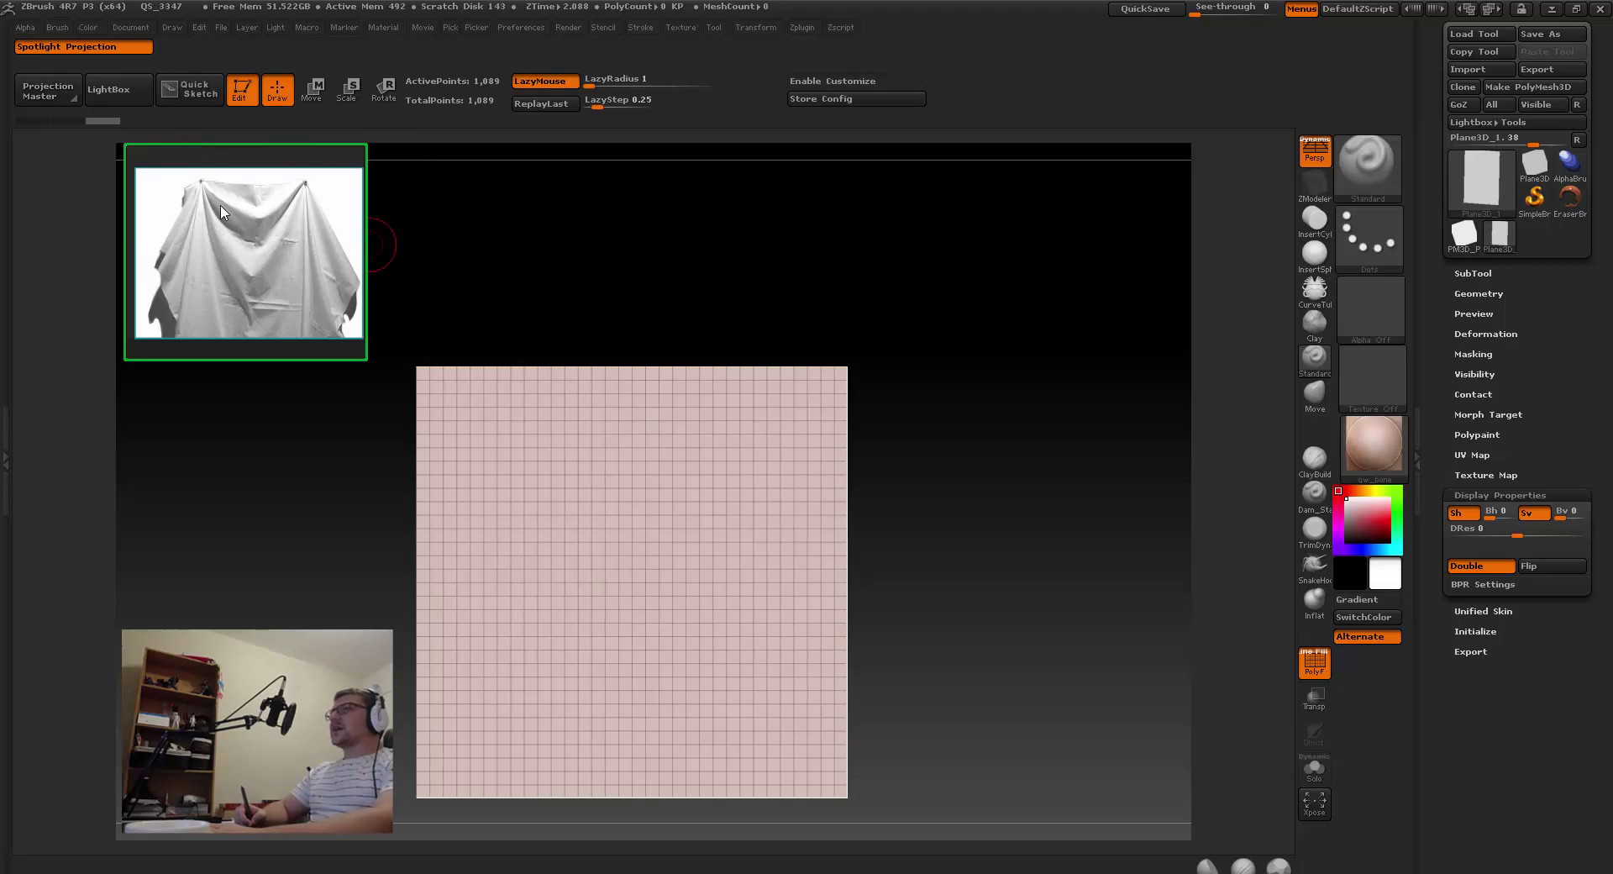
left_click_drag(222, 211, 225, 216)
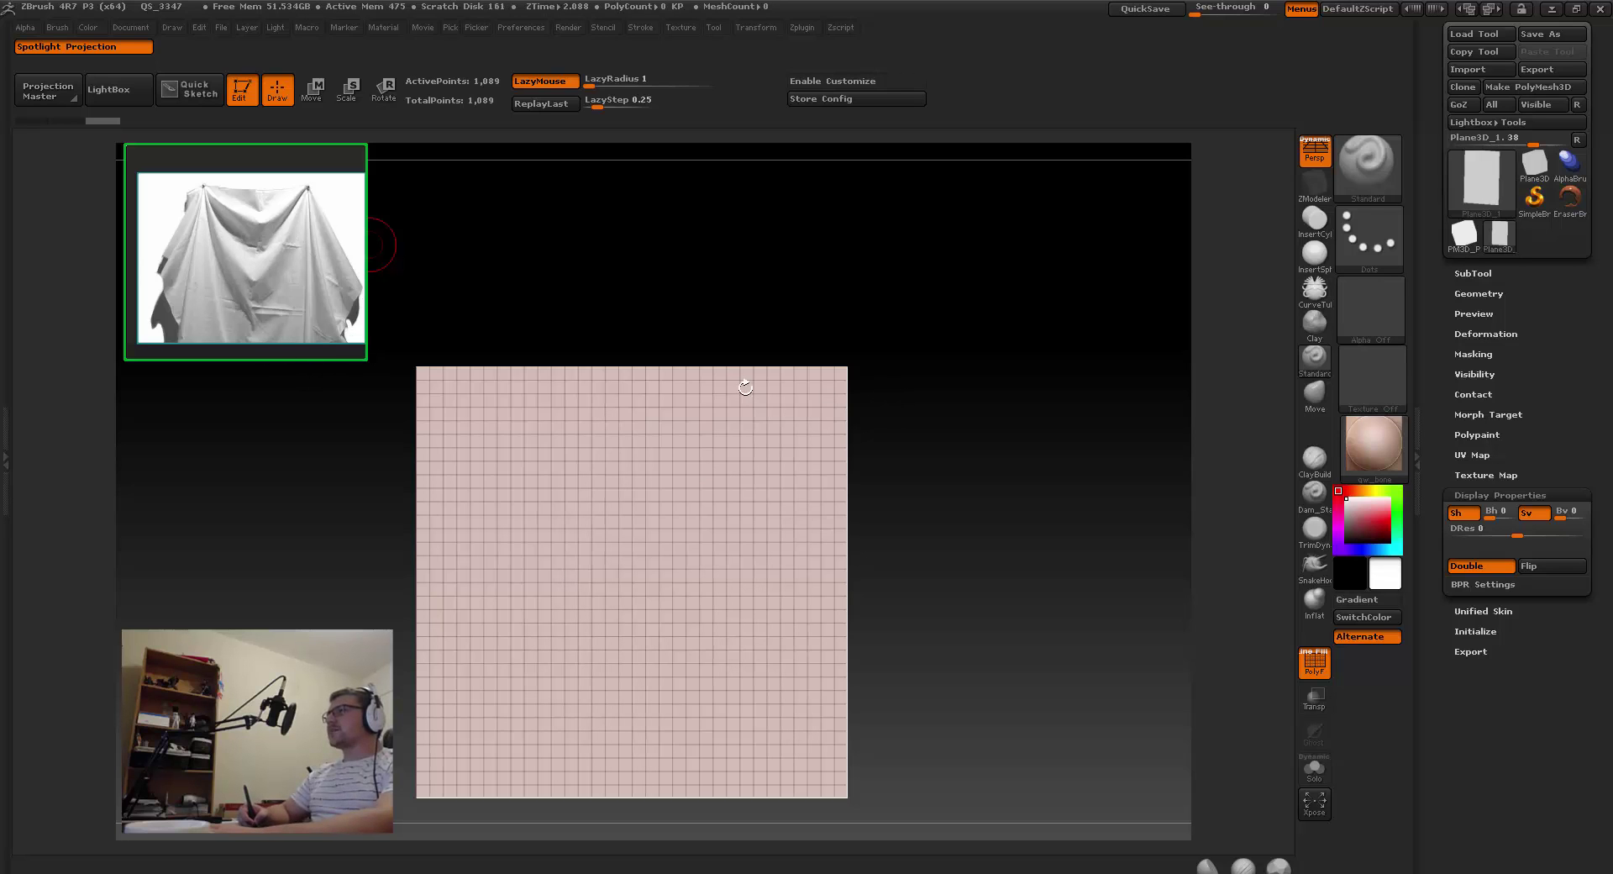
Step: Recentre the plane in the canvas and inspect it from several angles
left_click_drag(673, 313, 743, 285)
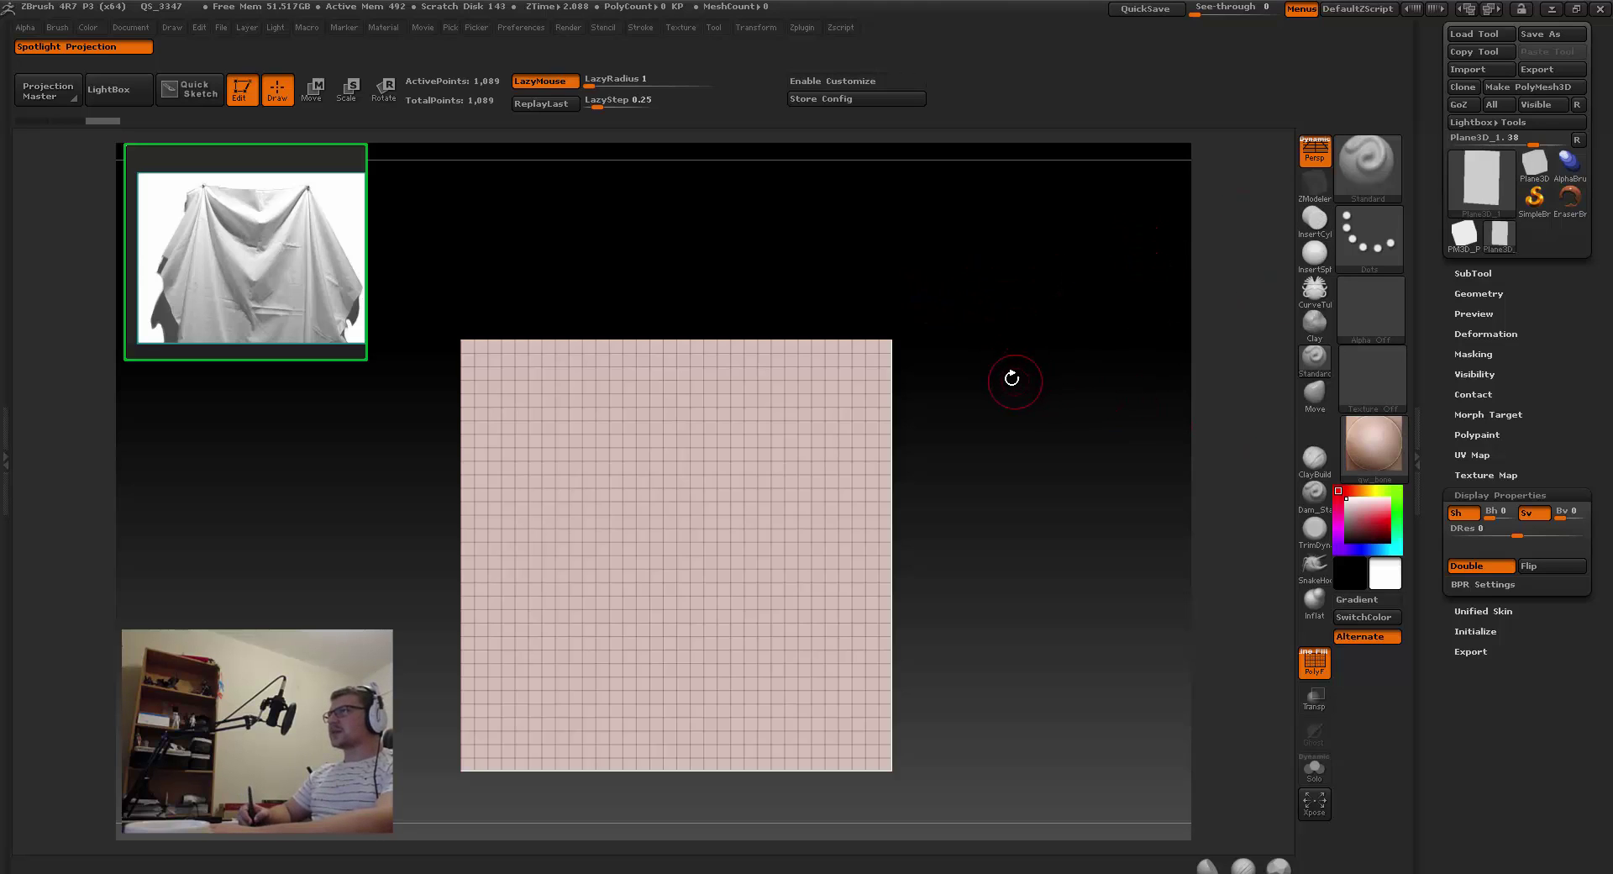
left_click_drag(850, 304, 862, 307)
right_click(799, 399)
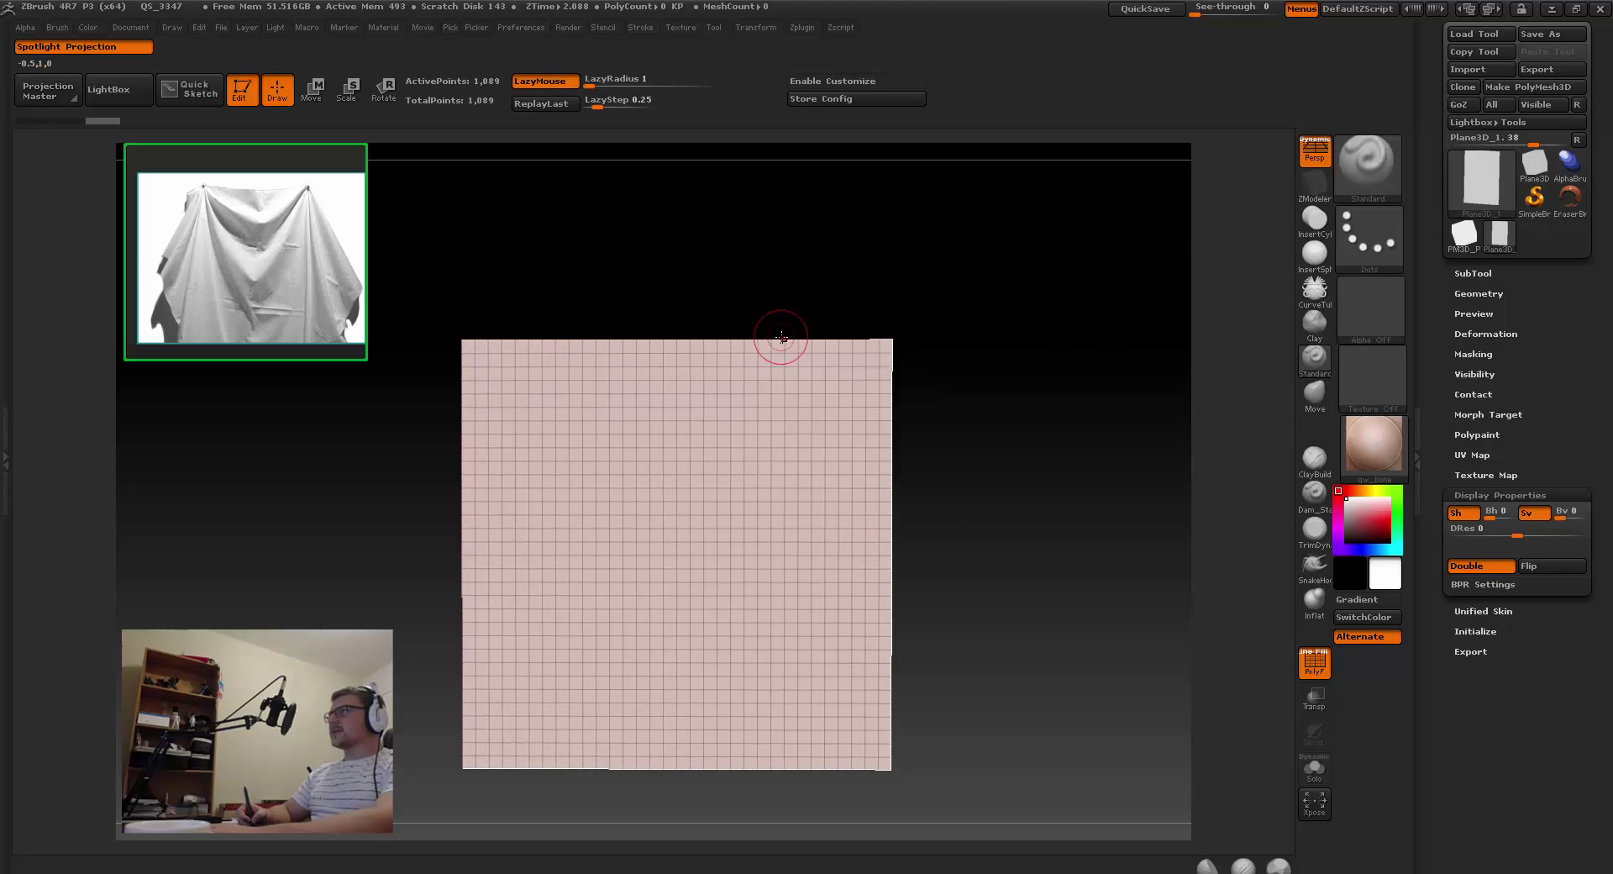
mouse_move(785, 258)
left_mouse_down()
mouse_move(719, 301)
mouse_move(755, 466)
left_mouse_up()
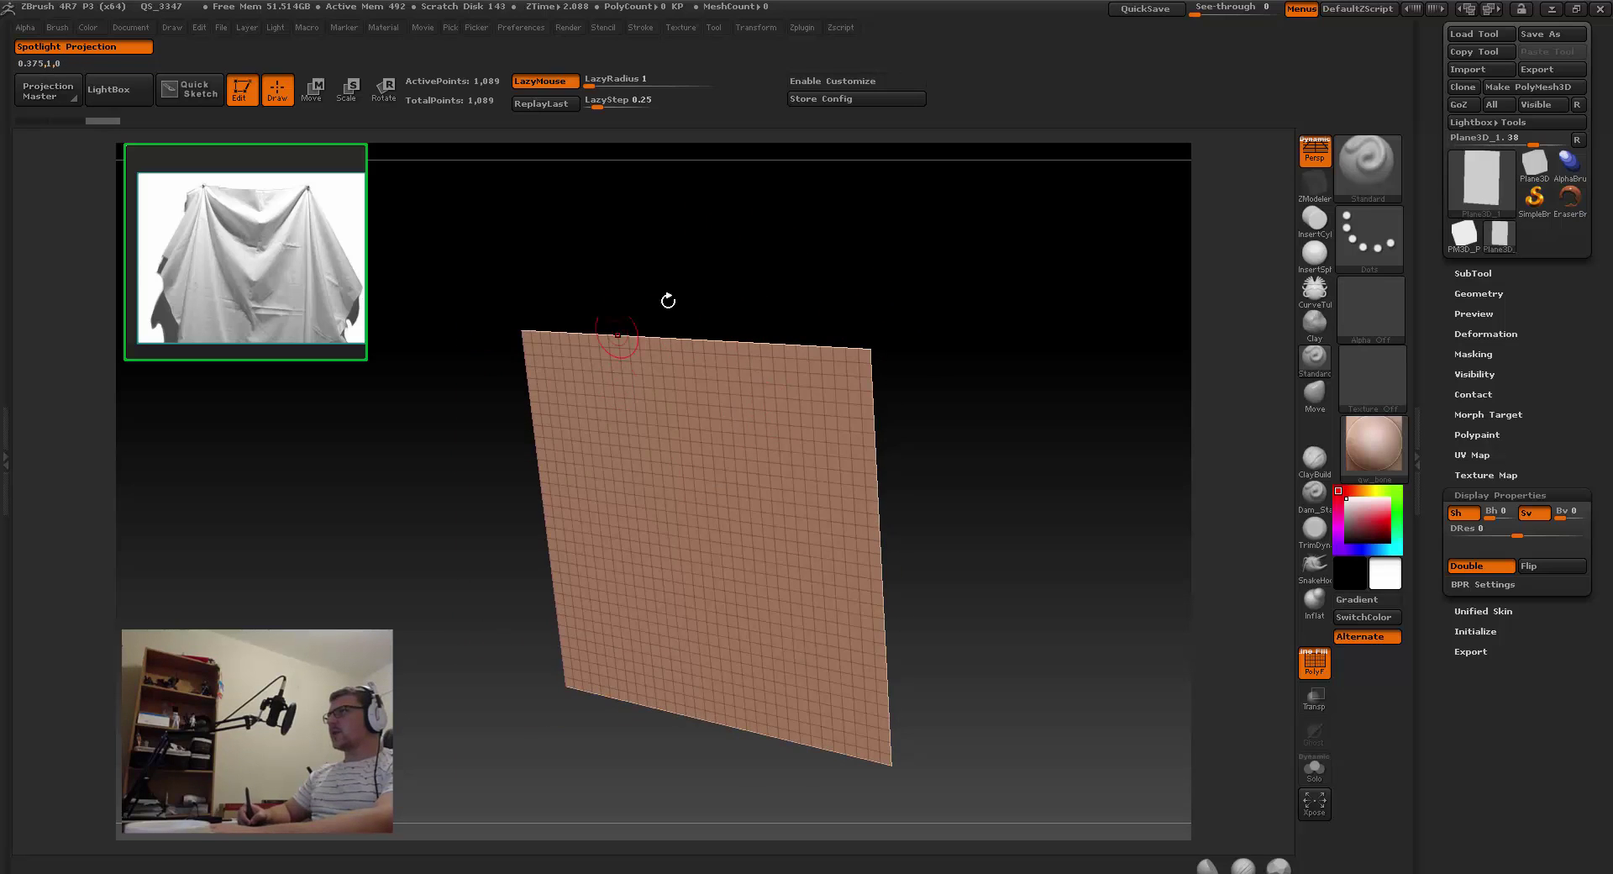
mouse_move(668, 300)
left_mouse_down()
mouse_move(713, 266)
mouse_move(641, 431)
mouse_move(677, 280)
mouse_move(743, 408)
left_mouse_up()
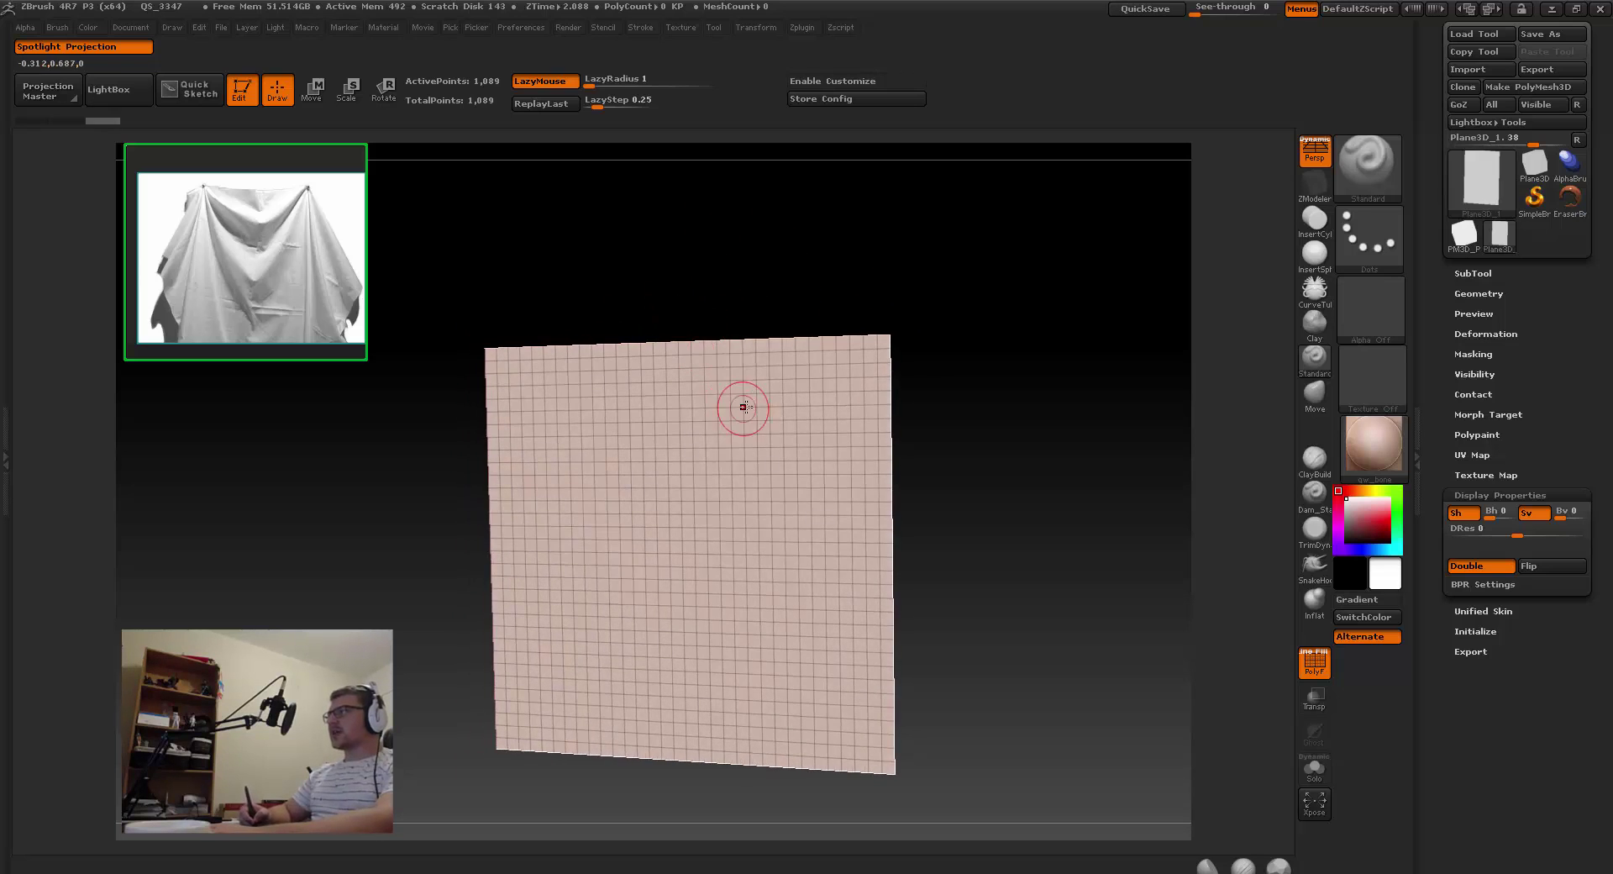
mouse_move(666, 329)
left_mouse_down()
mouse_move(670, 306)
mouse_move(661, 353)
mouse_move(641, 331)
mouse_move(673, 291)
mouse_move(645, 361)
left_mouse_up()
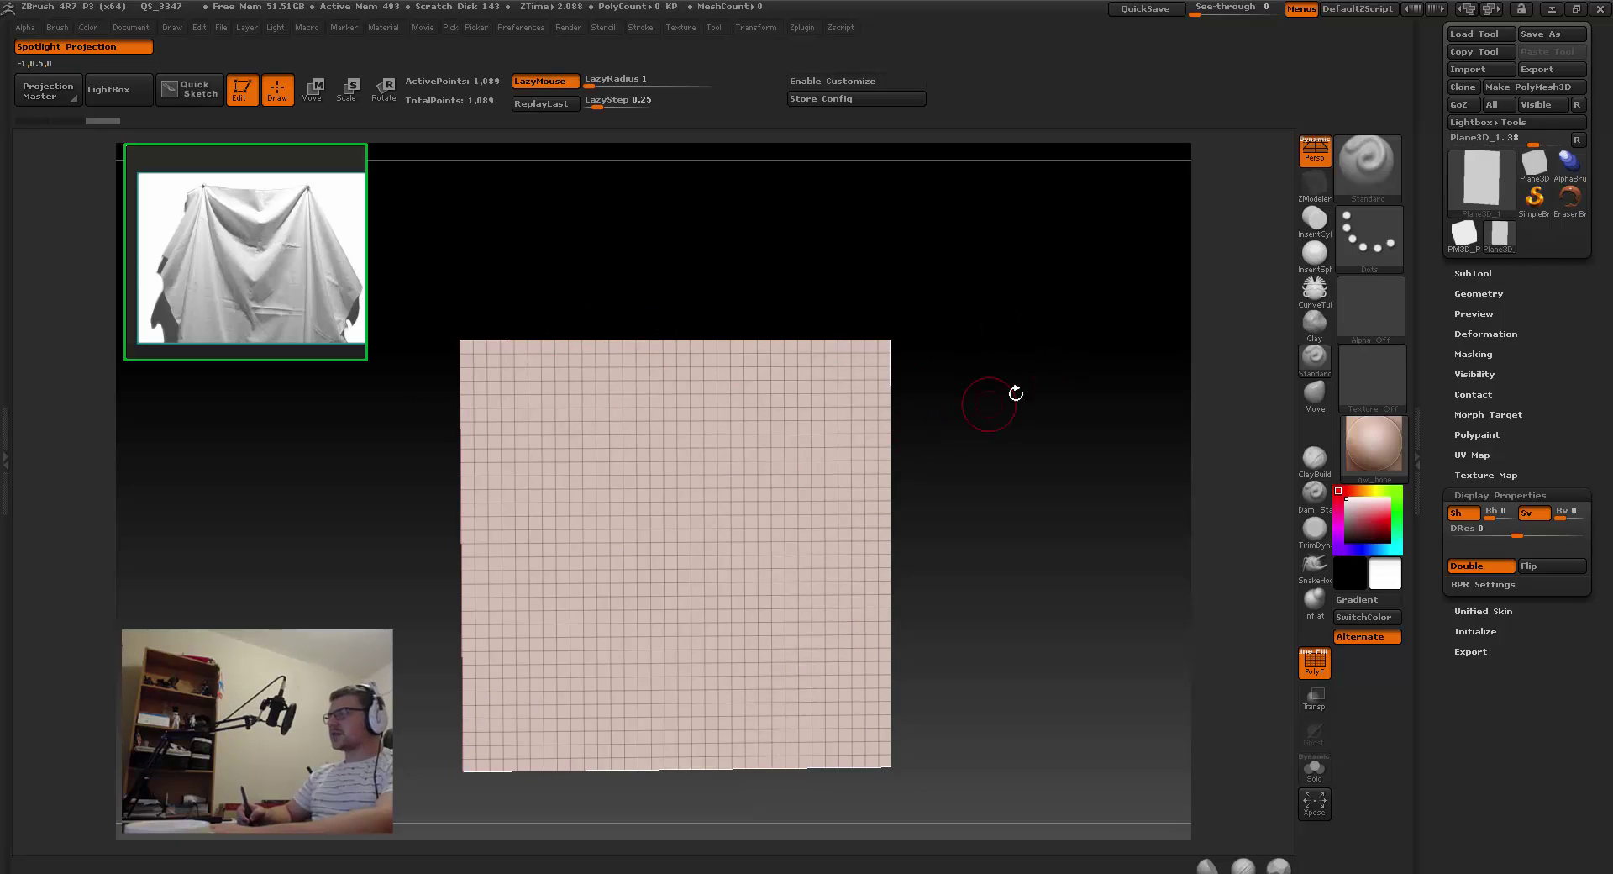
left_click_drag(533, 256, 588, 260)
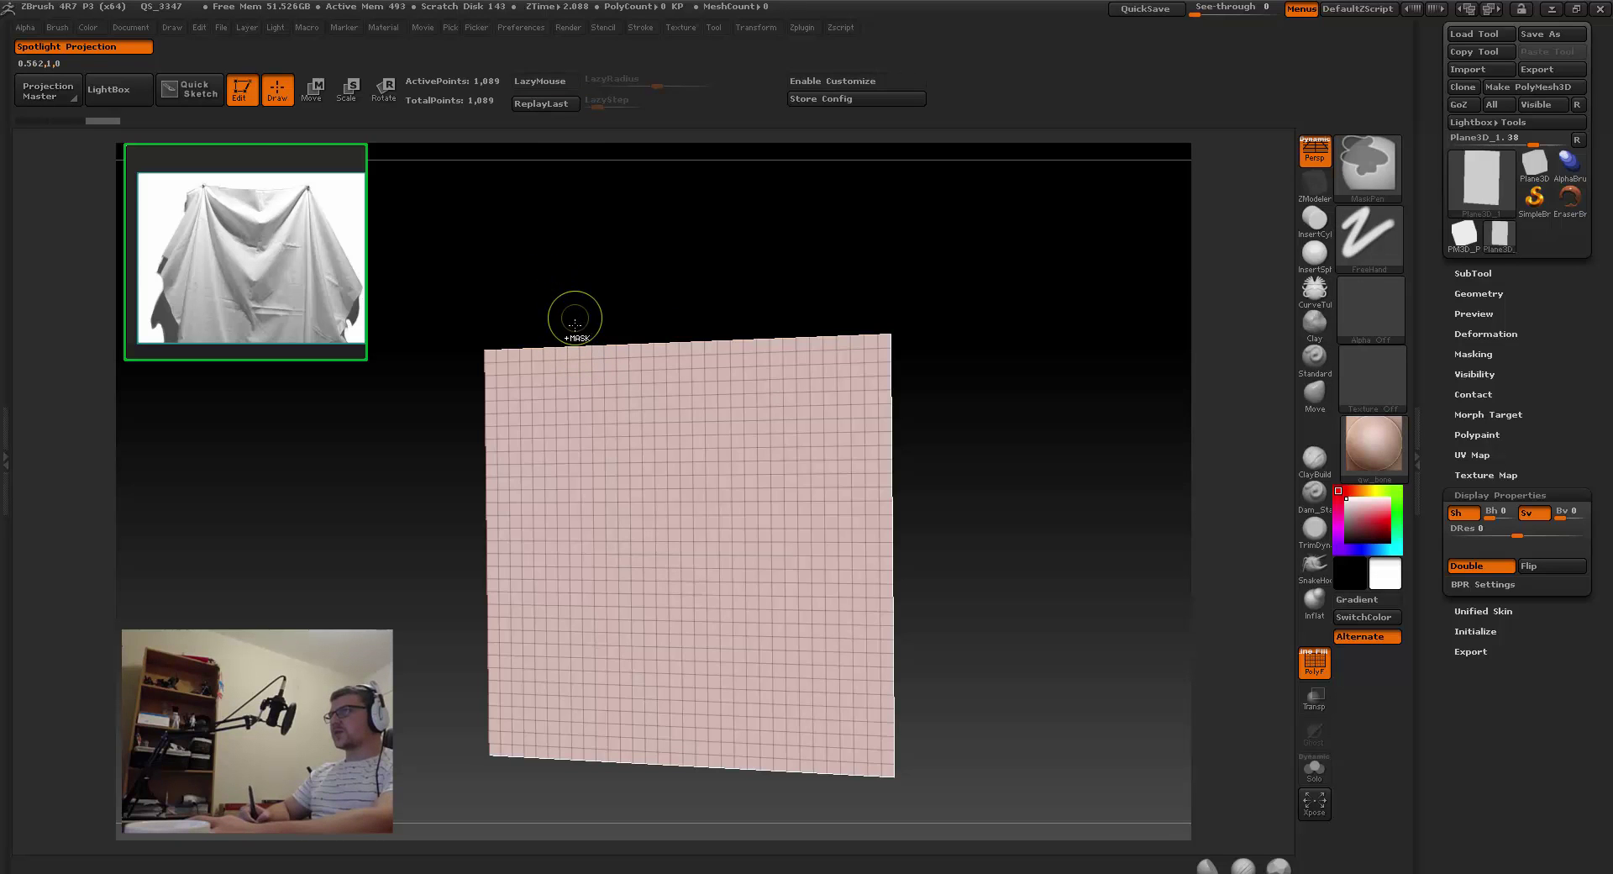
Step: Try a rectangular mask over the upper part of the plane, clear it, and return to the front view
mouse_move(497, 301)
left_mouse_down("ctrl")
mouse_move(588, 410)
mouse_move(736, 504)
mouse_move(783, 605)
left_mouse_up("ctrl")
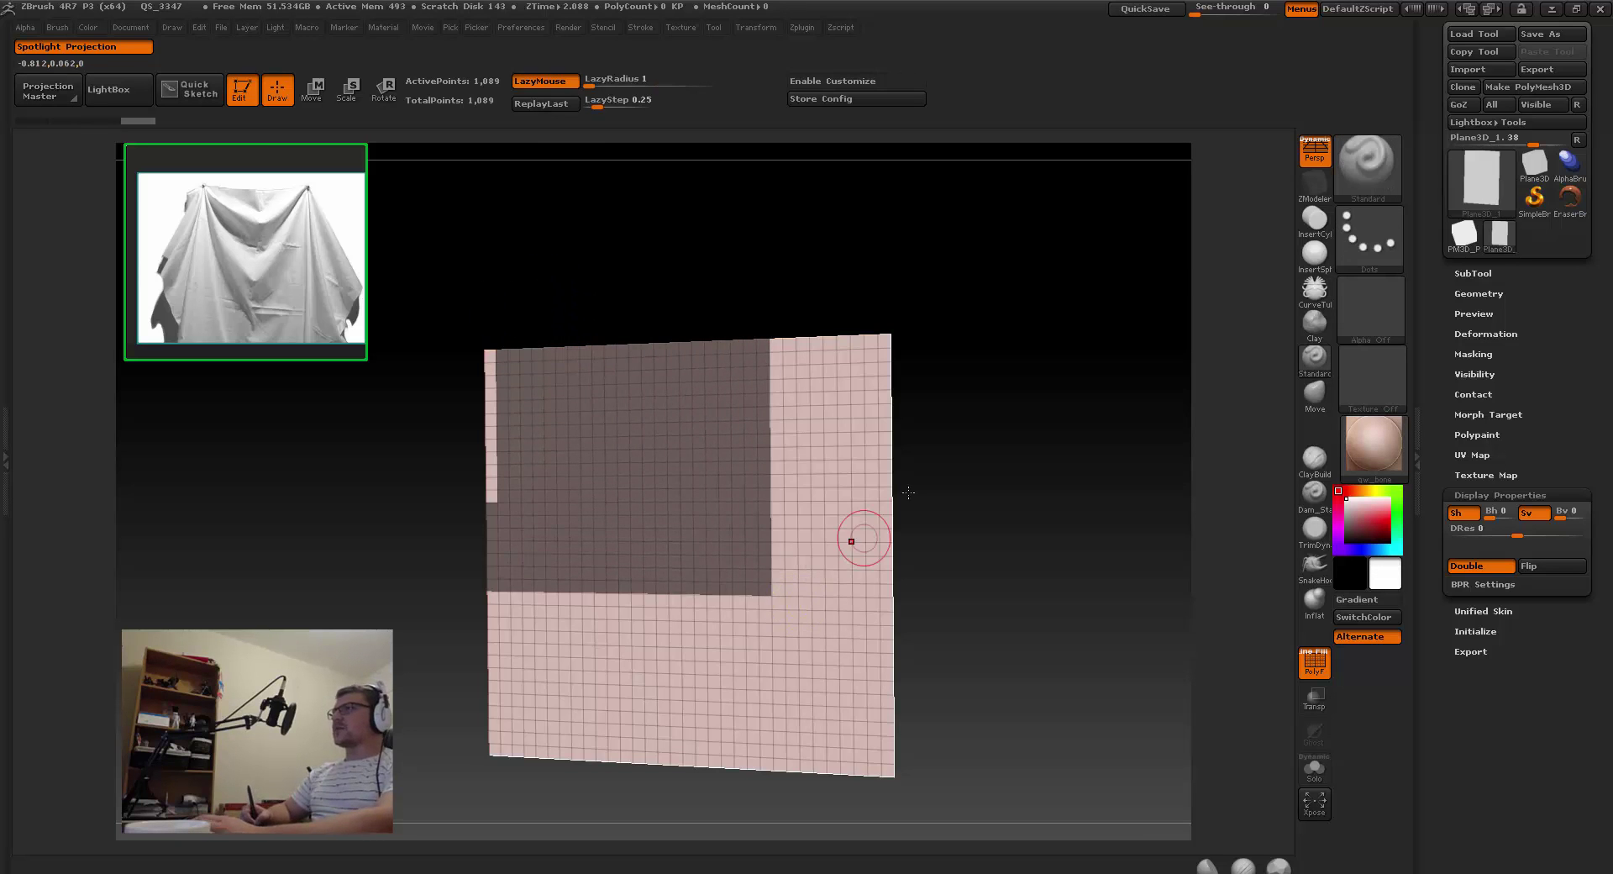
left_click_drag(909, 494, 945, 445)
left_click_drag(945, 445, 915, 441, "ctrl")
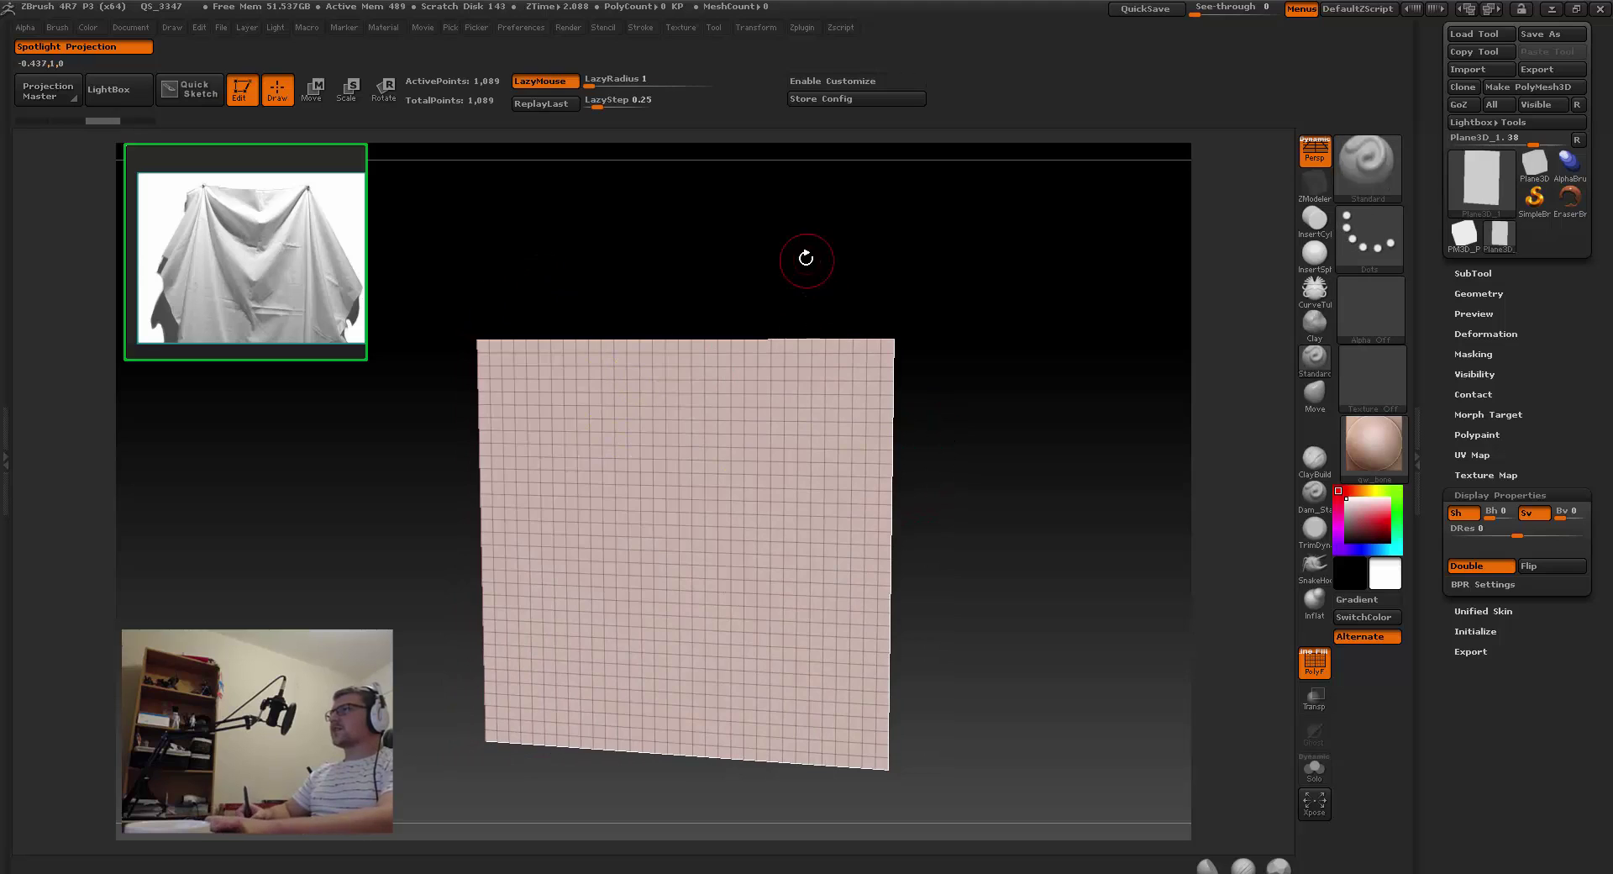
left_click_drag(803, 259, 713, 262, "shift")
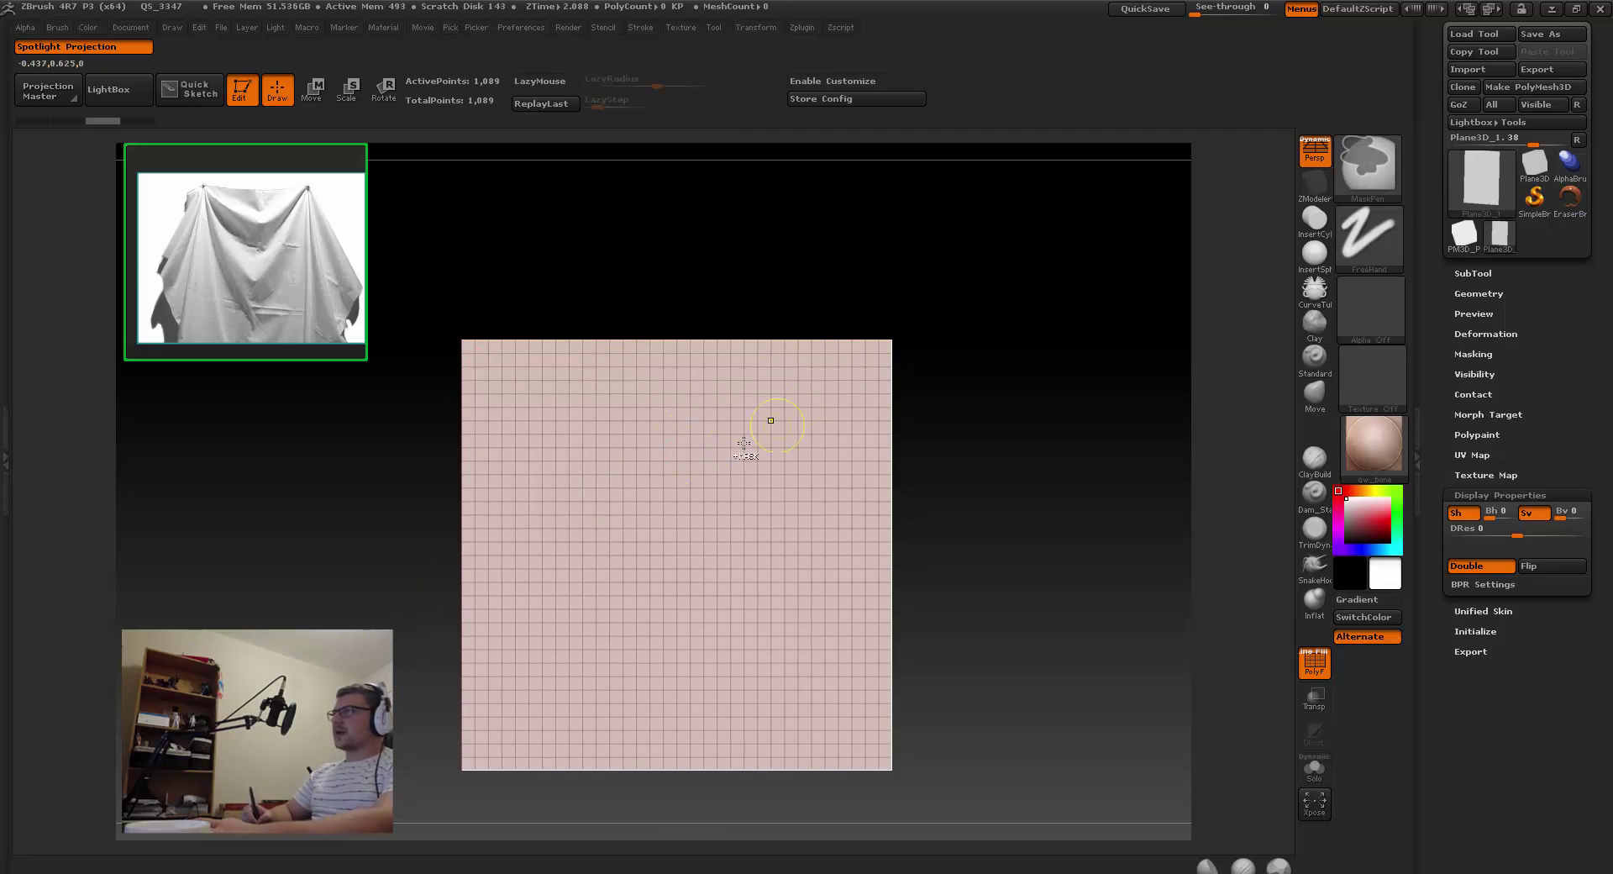
left_click(685, 442, "ctrl")
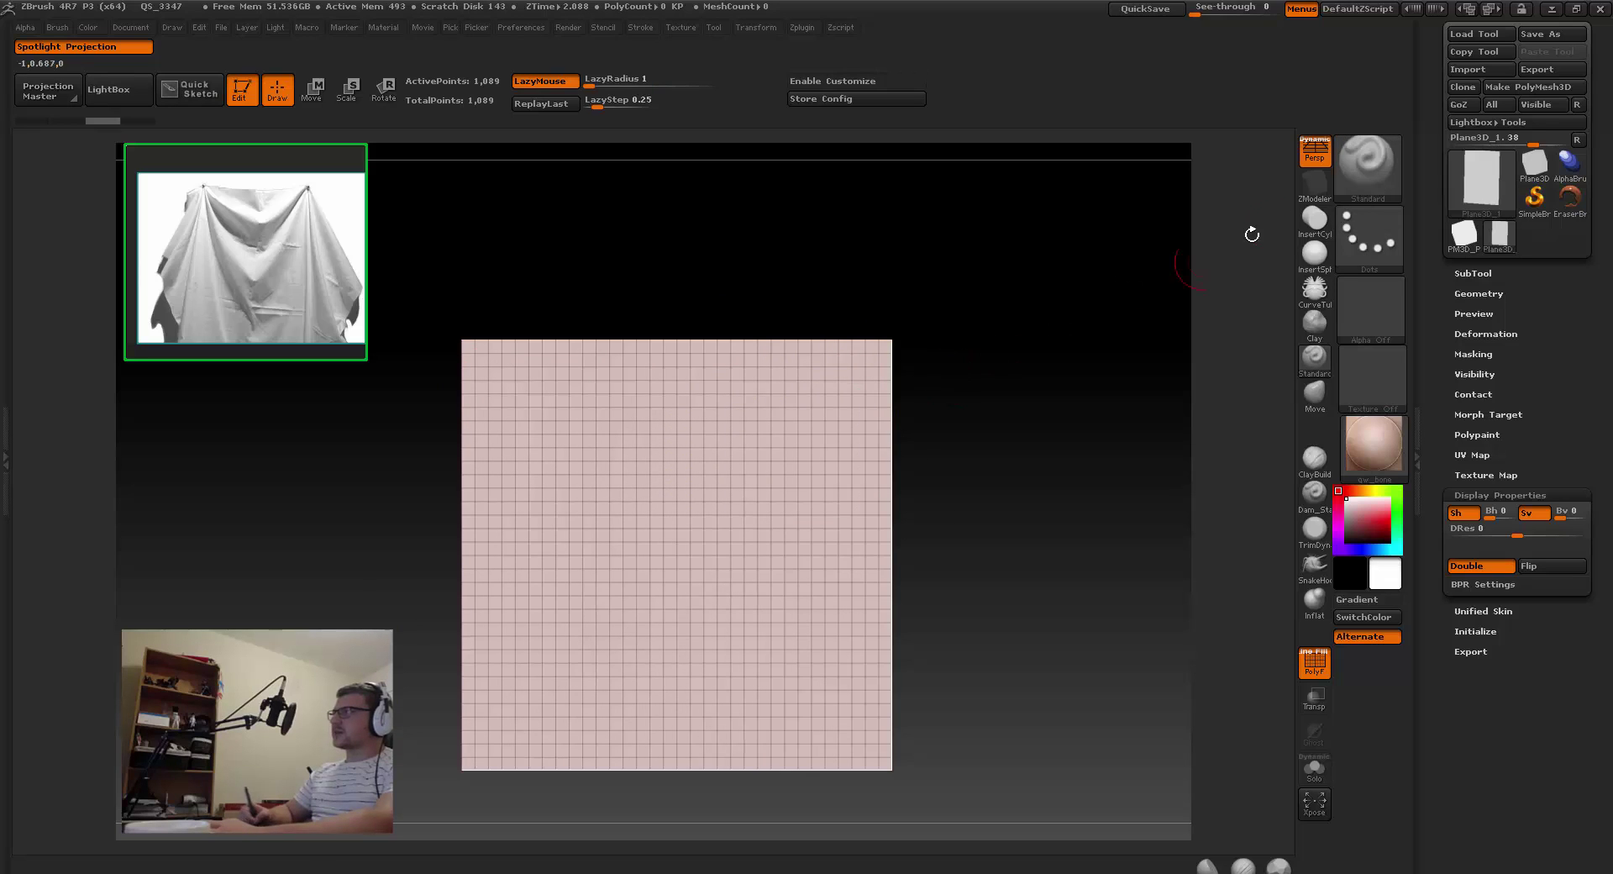
Step: Convert the plane to a PolyMesh3D and undo a trial stroke across its surface
left_click(1519, 87)
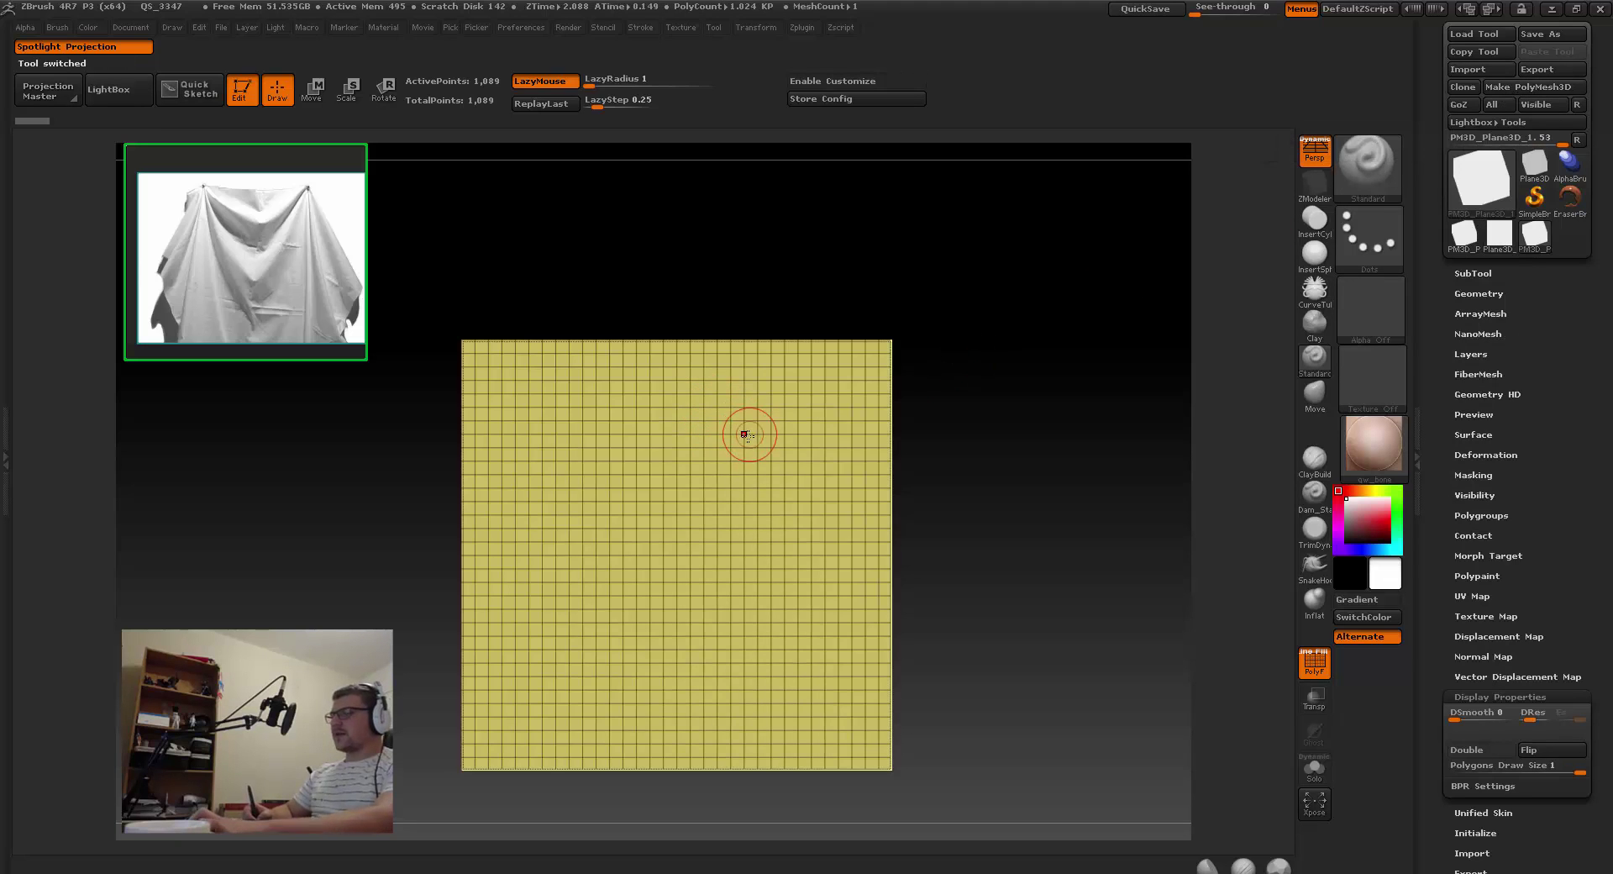
key("shift+f")
key("l")
left_click_drag(822, 334, 628, 521)
key("ctrl+z")
Step: Mask a U-shaped band hanging between the plane's two upper corners, and hide the polygon wireframe
key("shift+f")
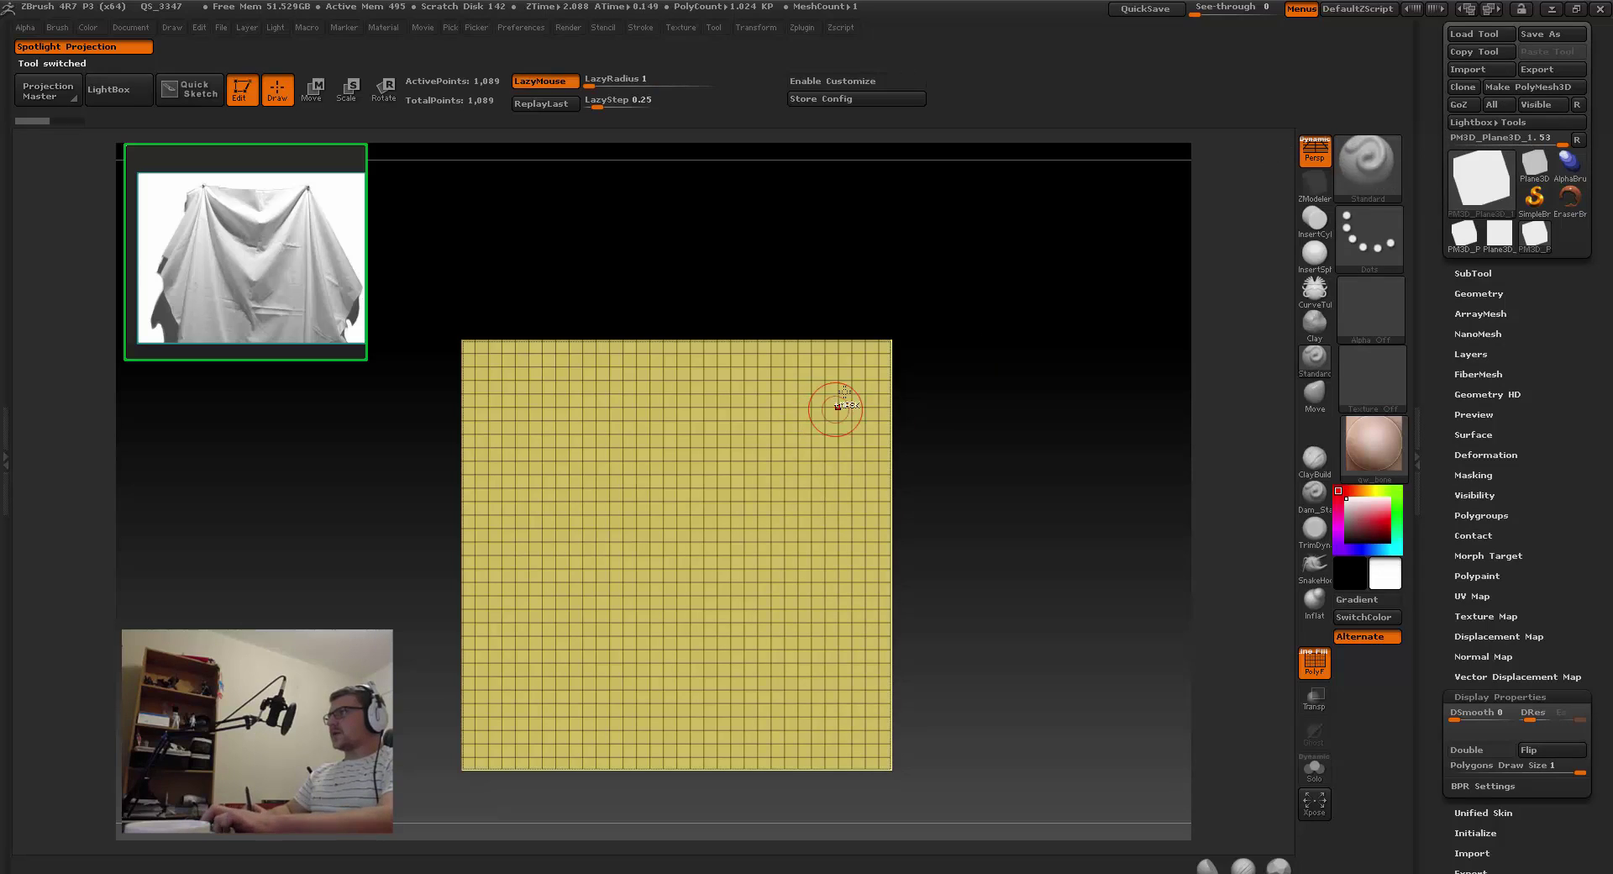
key("l")
mouse_move(839, 404)
left_mouse_down("ctrl")
mouse_move(802, 402)
mouse_move(684, 491)
mouse_move(516, 344)
left_mouse_up("ctrl")
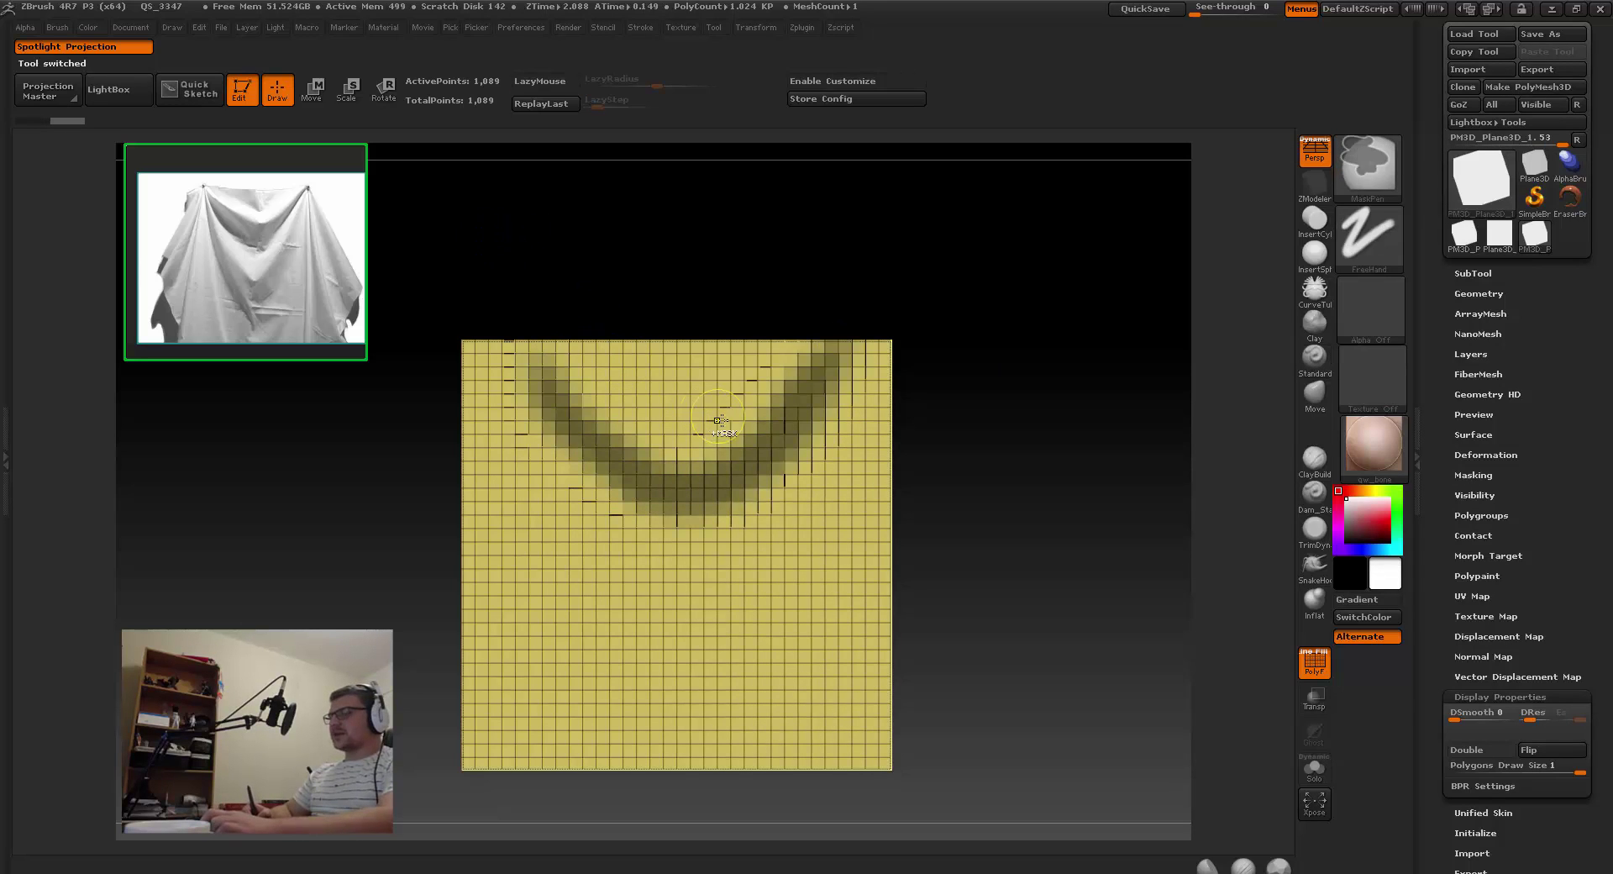
key("l")
key("shift+f")
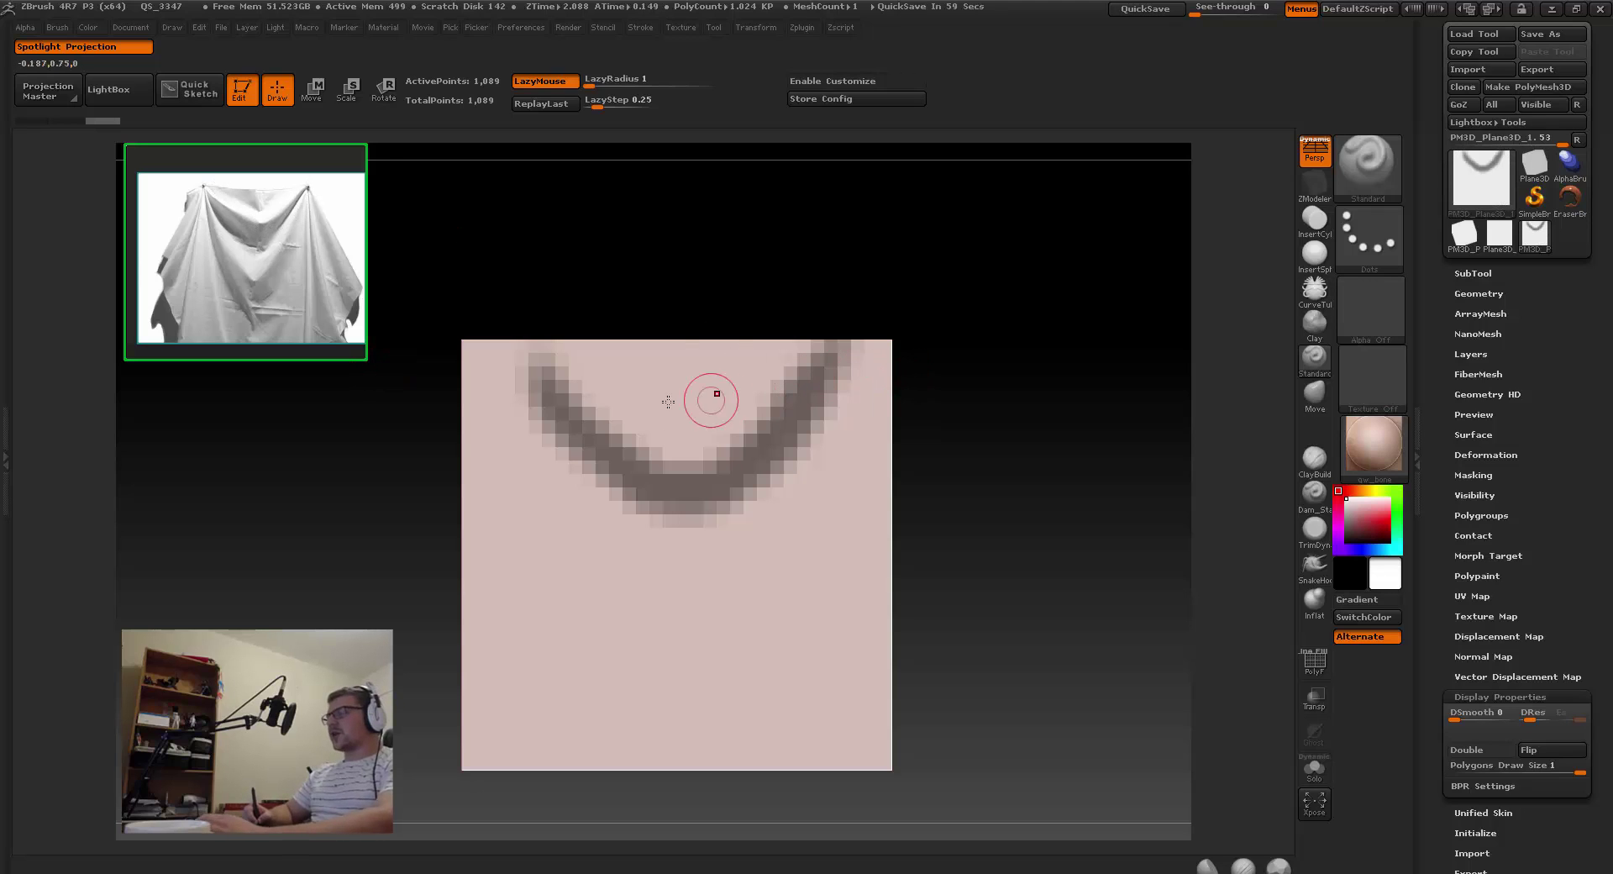
Step: Replace the band with a solid hanging-drape mask along the plane's upper edge, widened towards both corners; undo the last clearing of it
key("ctrl+shift+a")
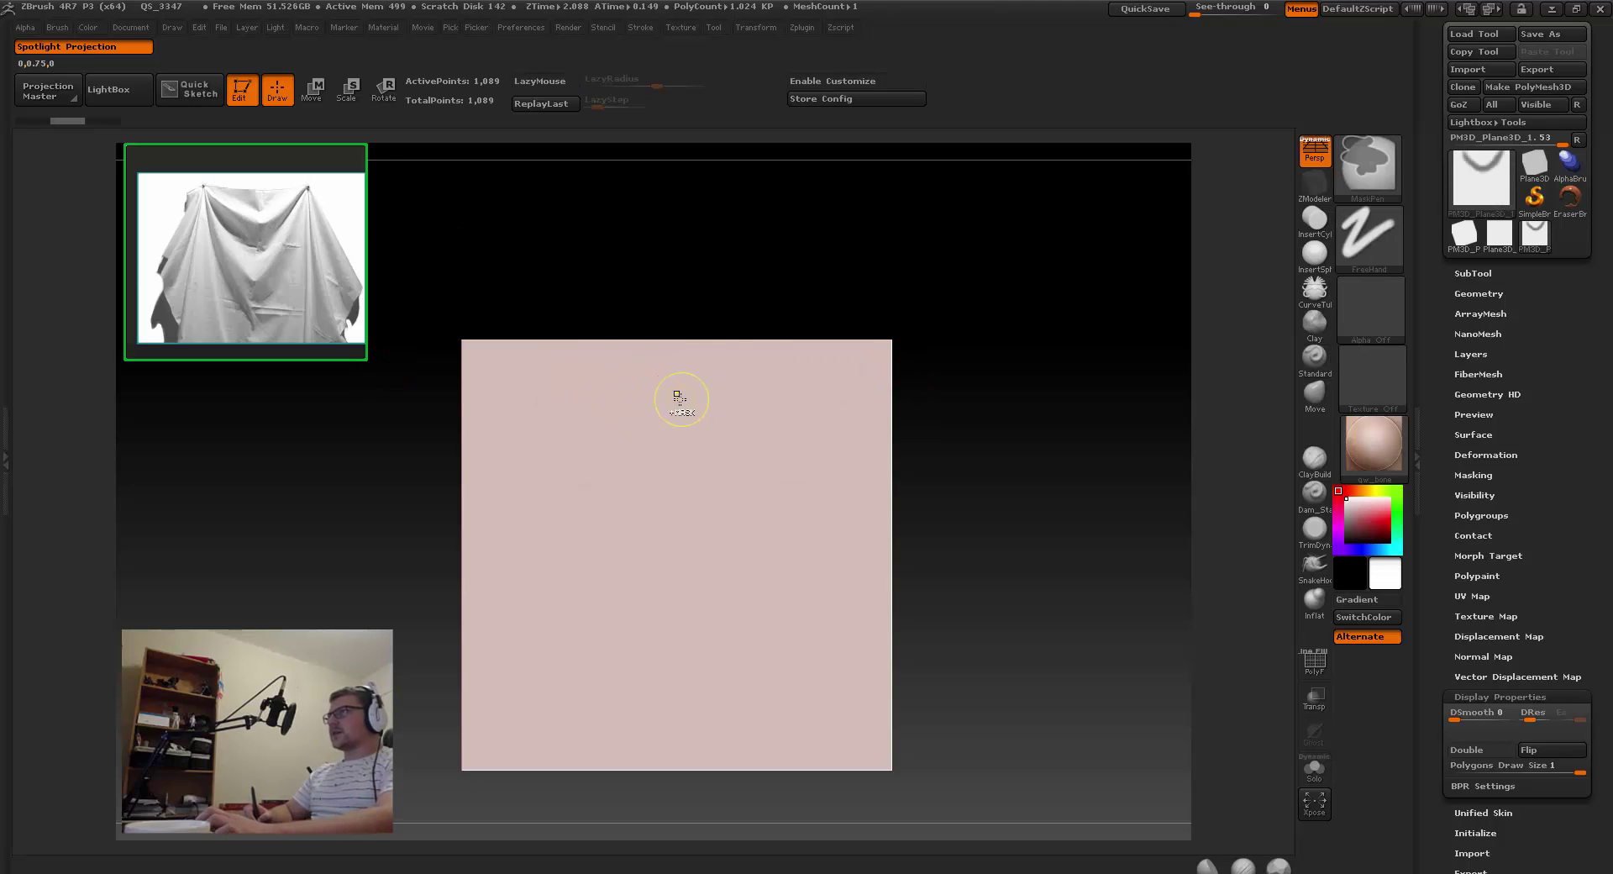
left_click_drag(557, 363, 781, 467, "ctrl")
mouse_move(529, 339)
left_mouse_down("ctrl")
mouse_move(705, 483)
mouse_move(781, 403)
mouse_move(722, 357)
mouse_move(588, 362)
mouse_move(567, 346)
mouse_move(770, 347)
mouse_move(648, 394)
left_mouse_up("ctrl")
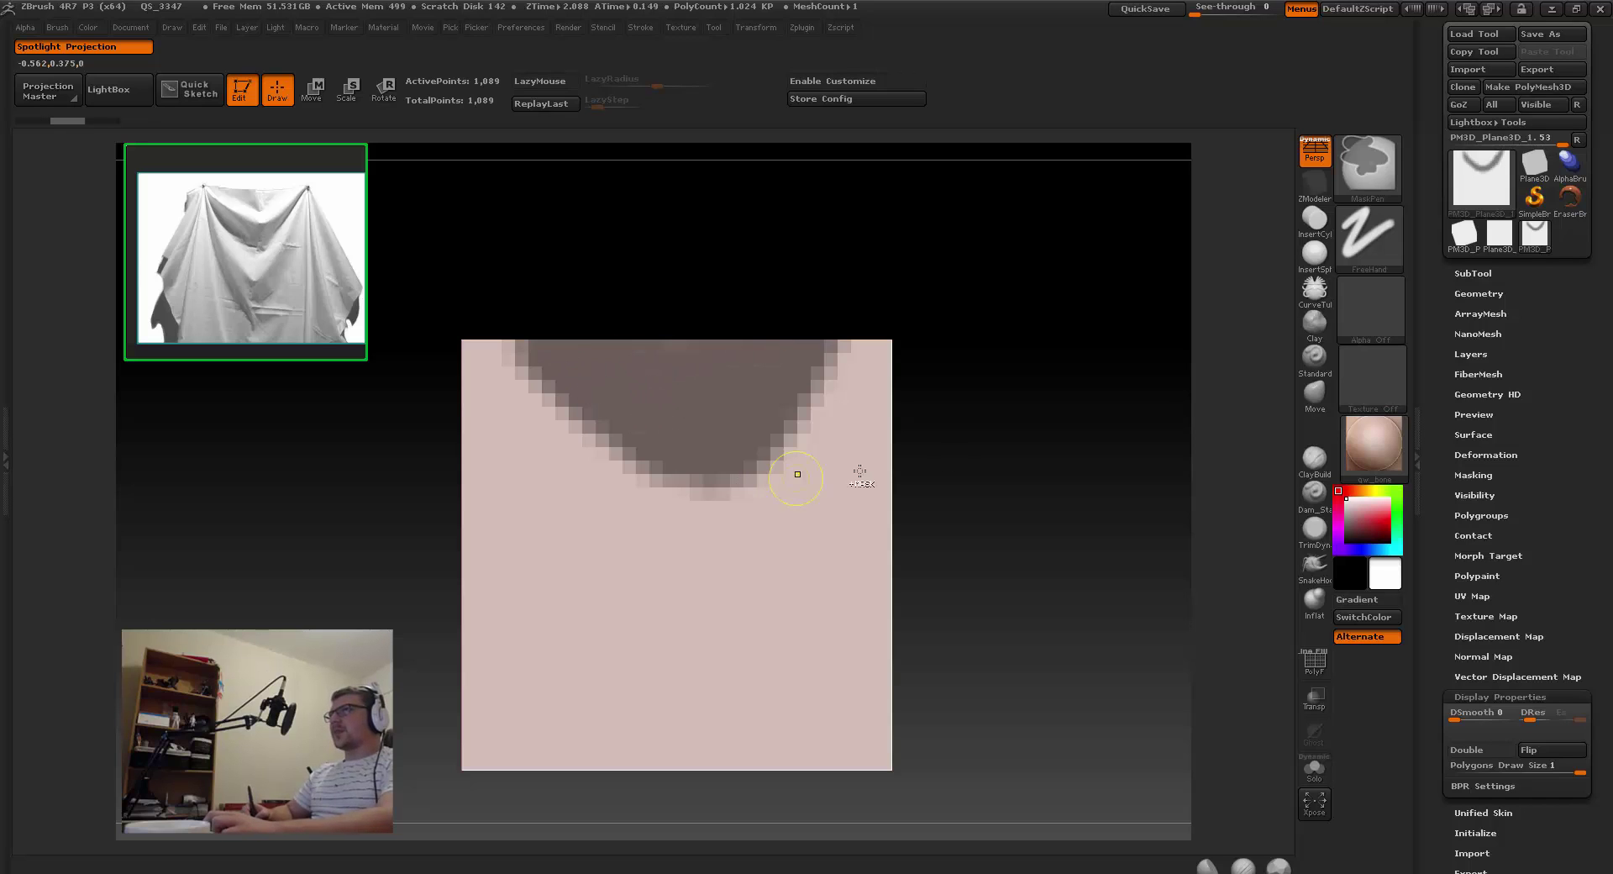
left_click_drag(840, 341, 882, 370, "ctrl")
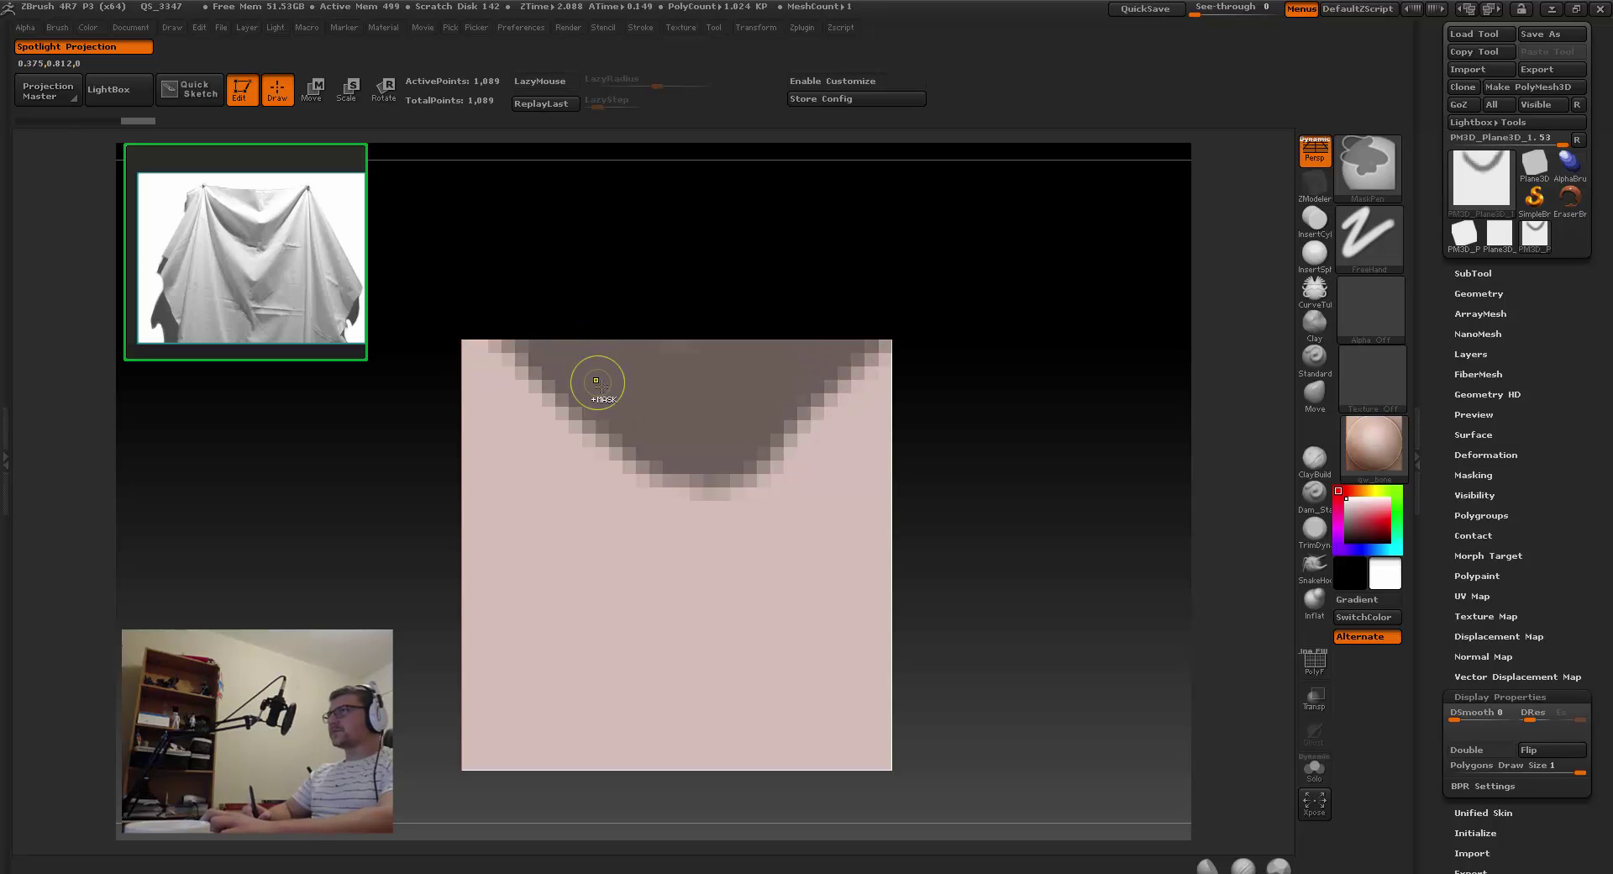
left_click_drag(605, 395, 517, 354, "ctrl")
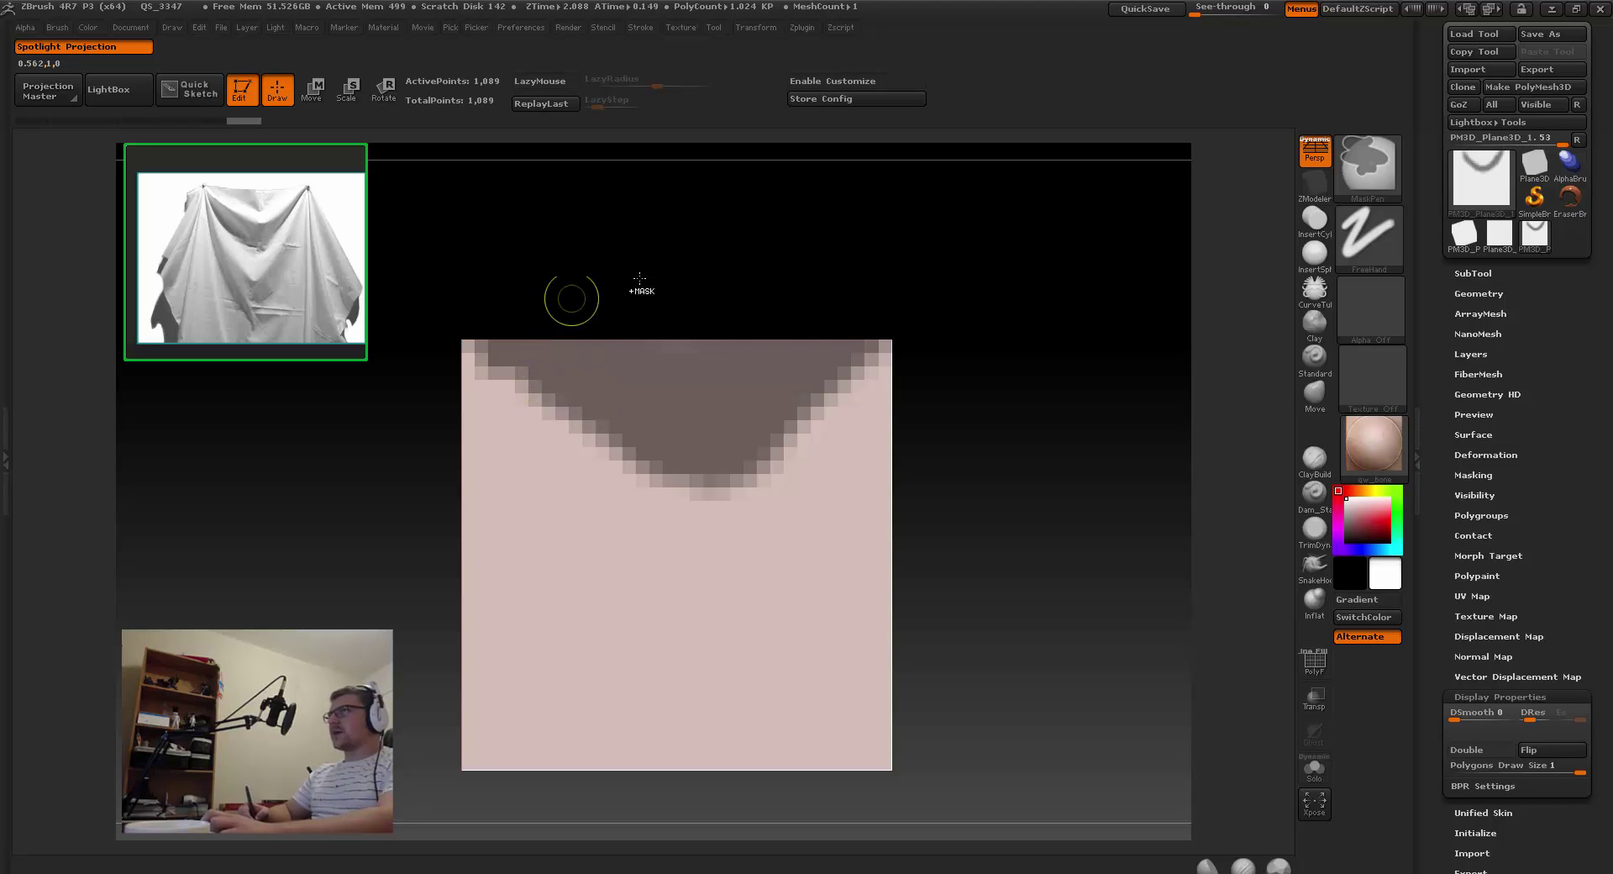
left_click_drag(455, 234, 651, 298, "ctrl")
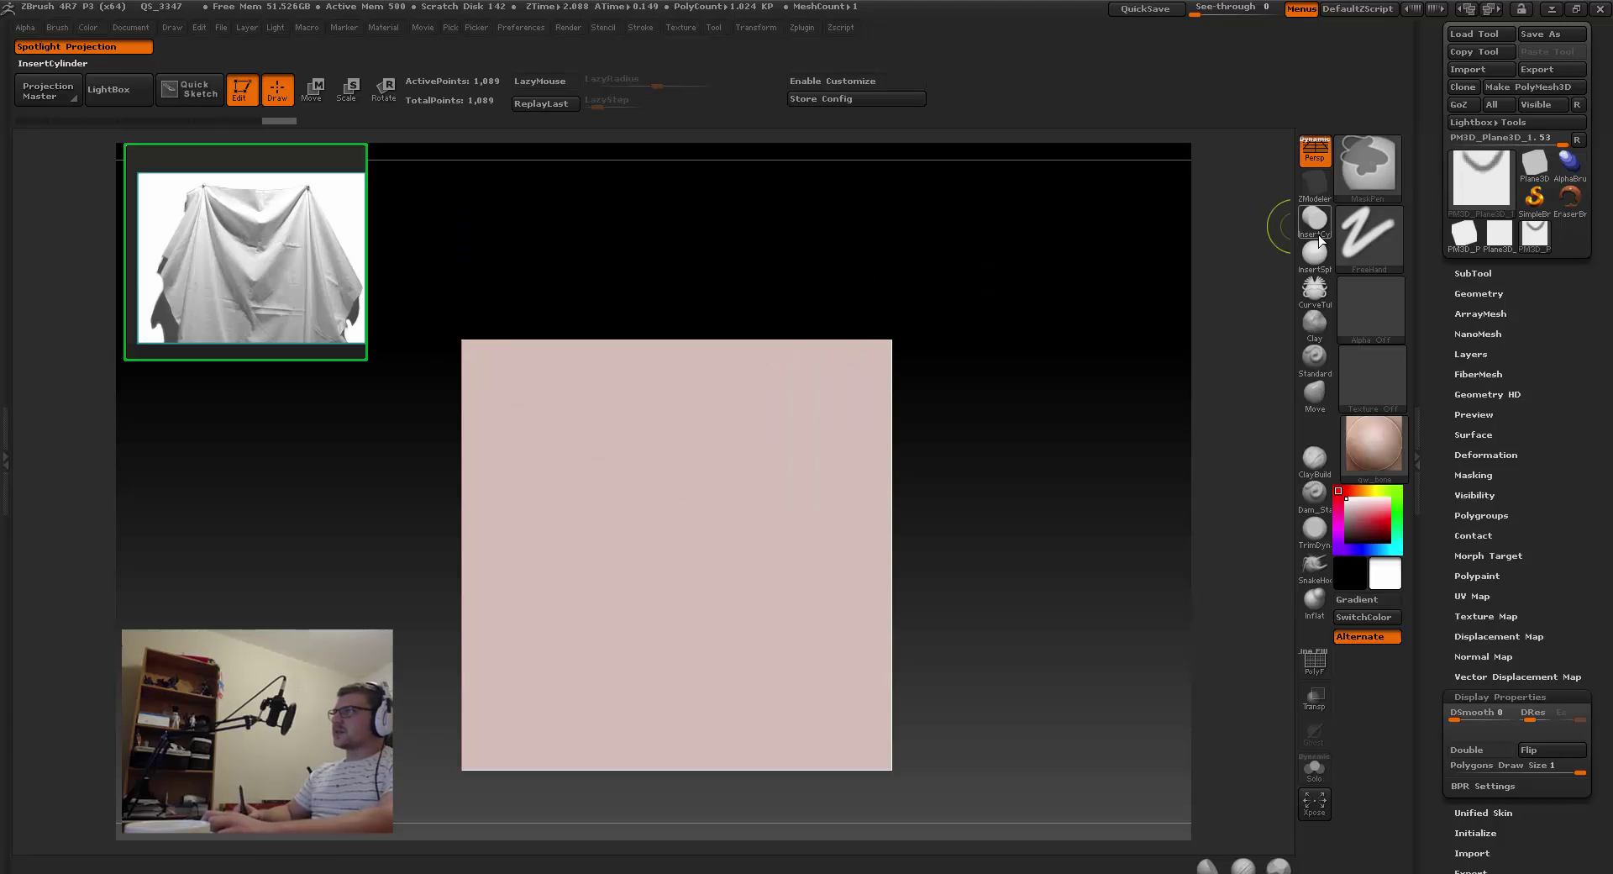
key("ctrl+z")
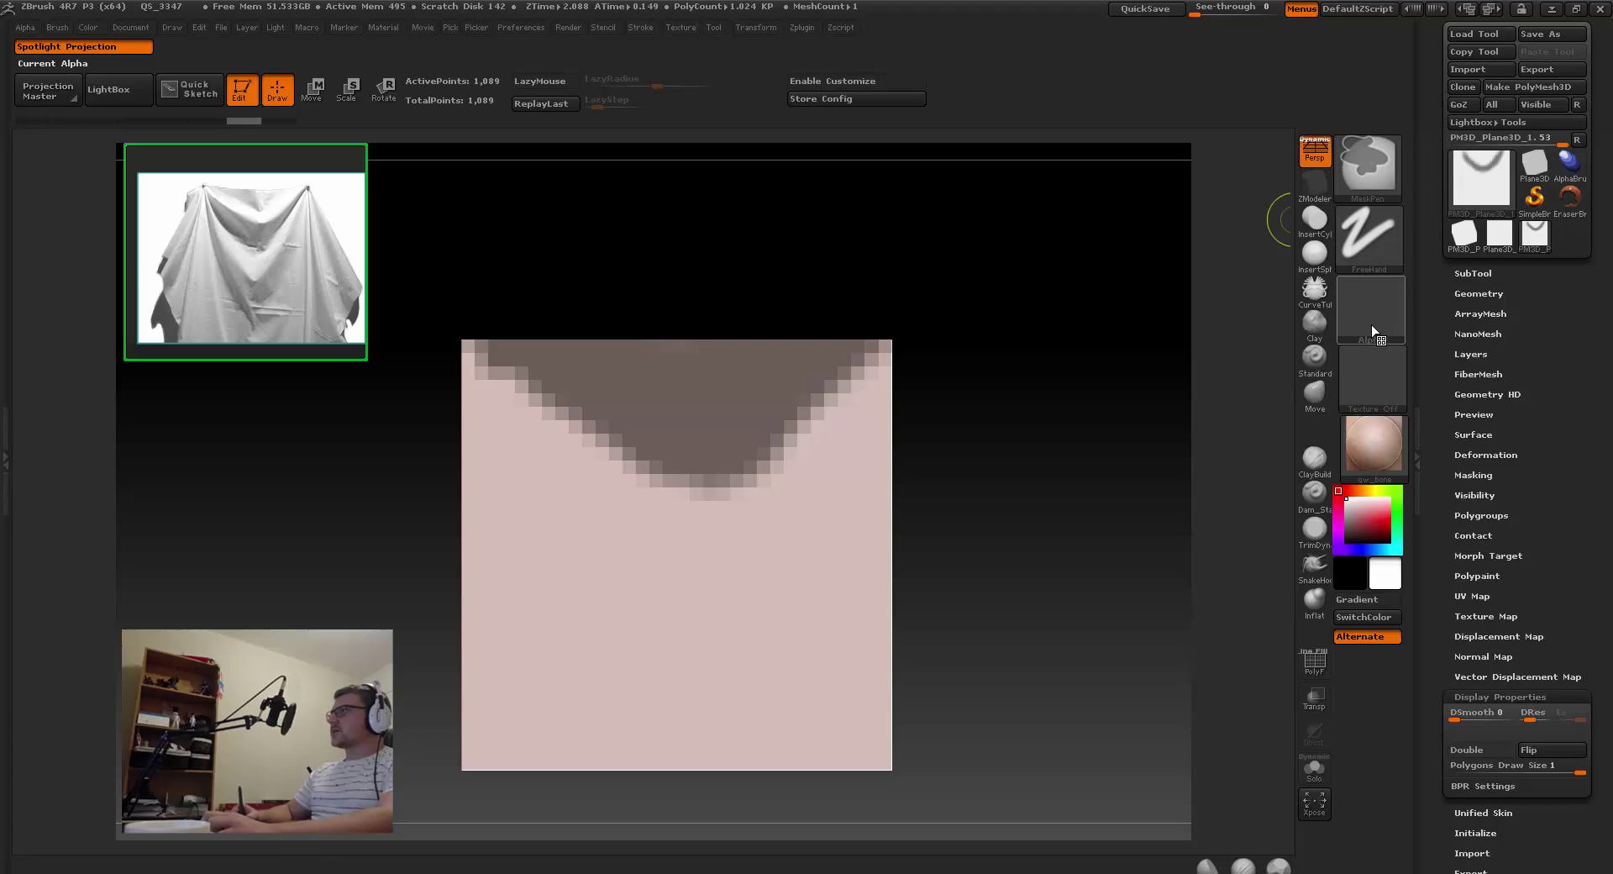
Step: Set MaskLasso as the active masking brush, moving the reference board clear of the brush list, and try it on the plane's upper-left corner
left_click(1376, 176)
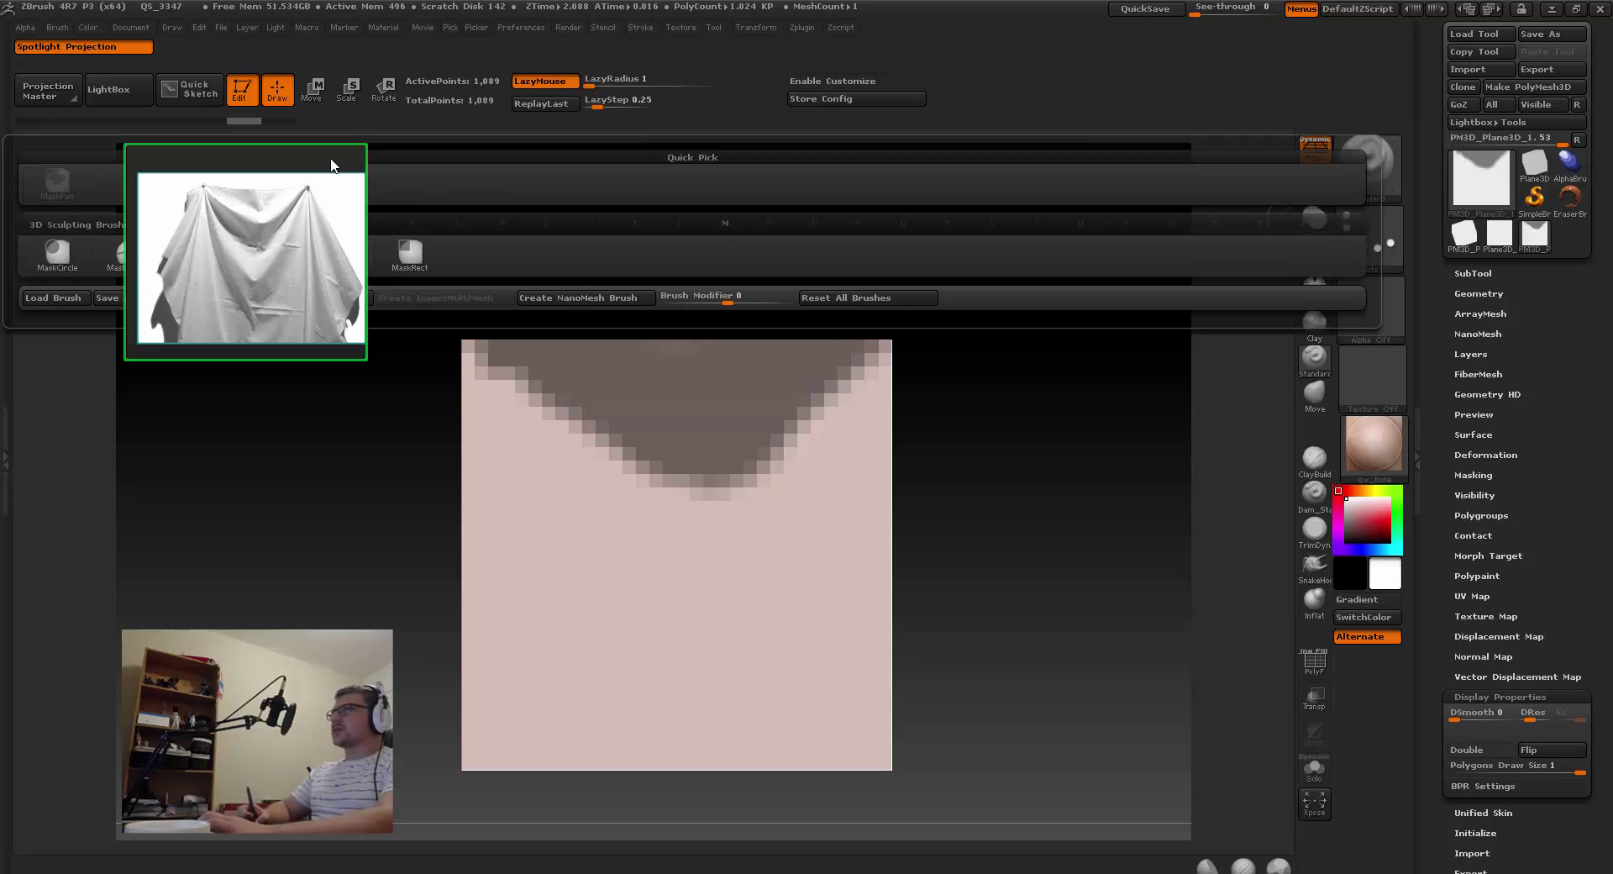
mouse_move(332, 166)
left_mouse_down()
mouse_move(313, 334)
mouse_move(335, 361)
left_mouse_up()
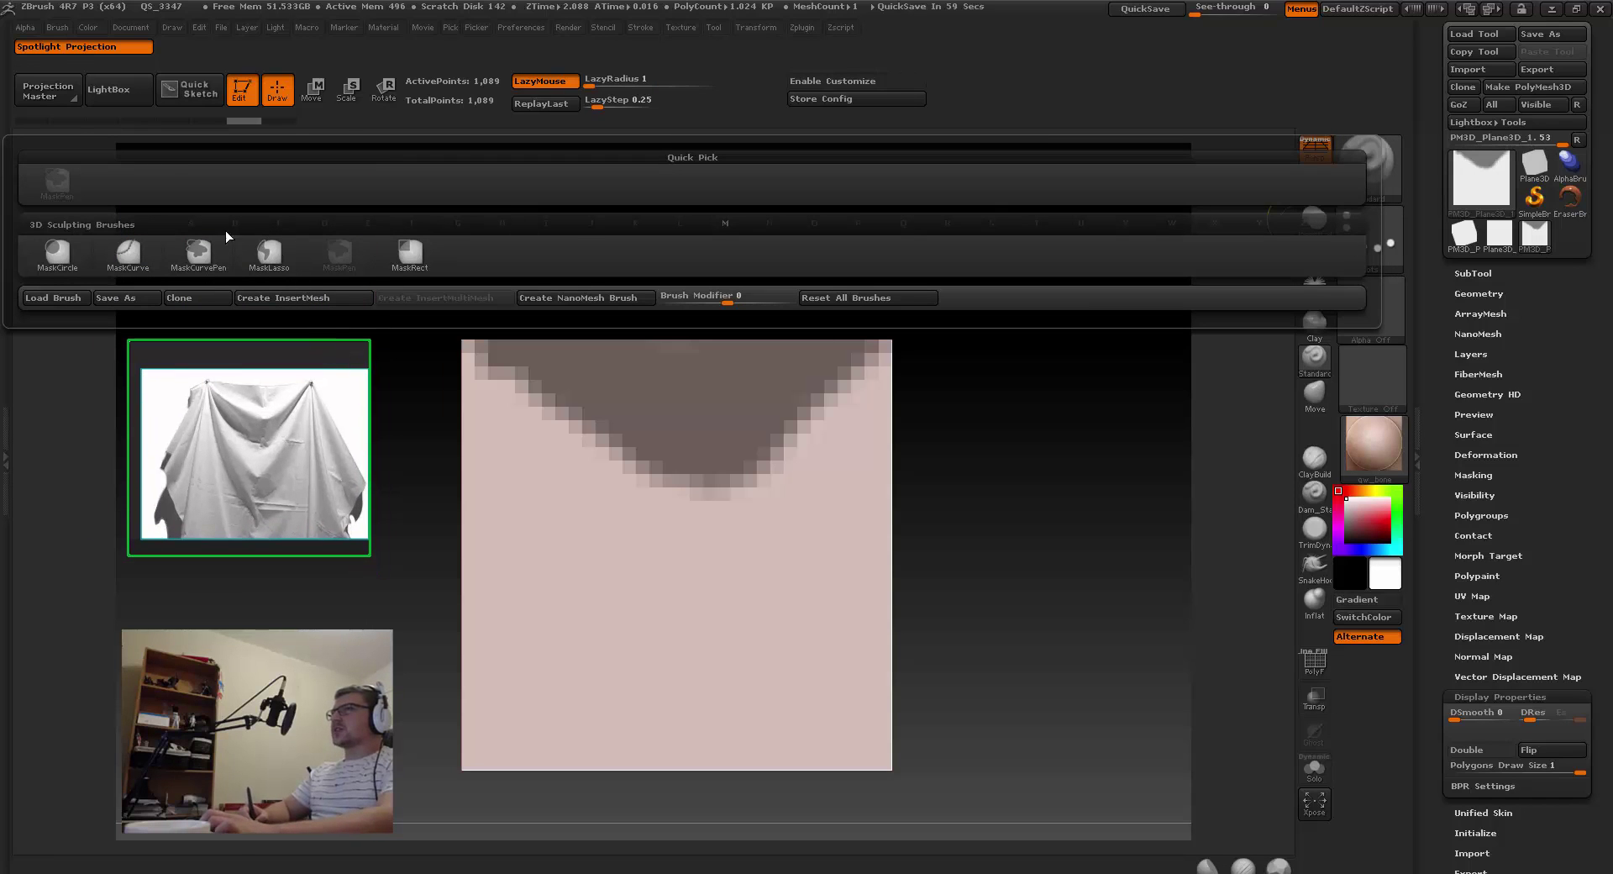
left_click(270, 254)
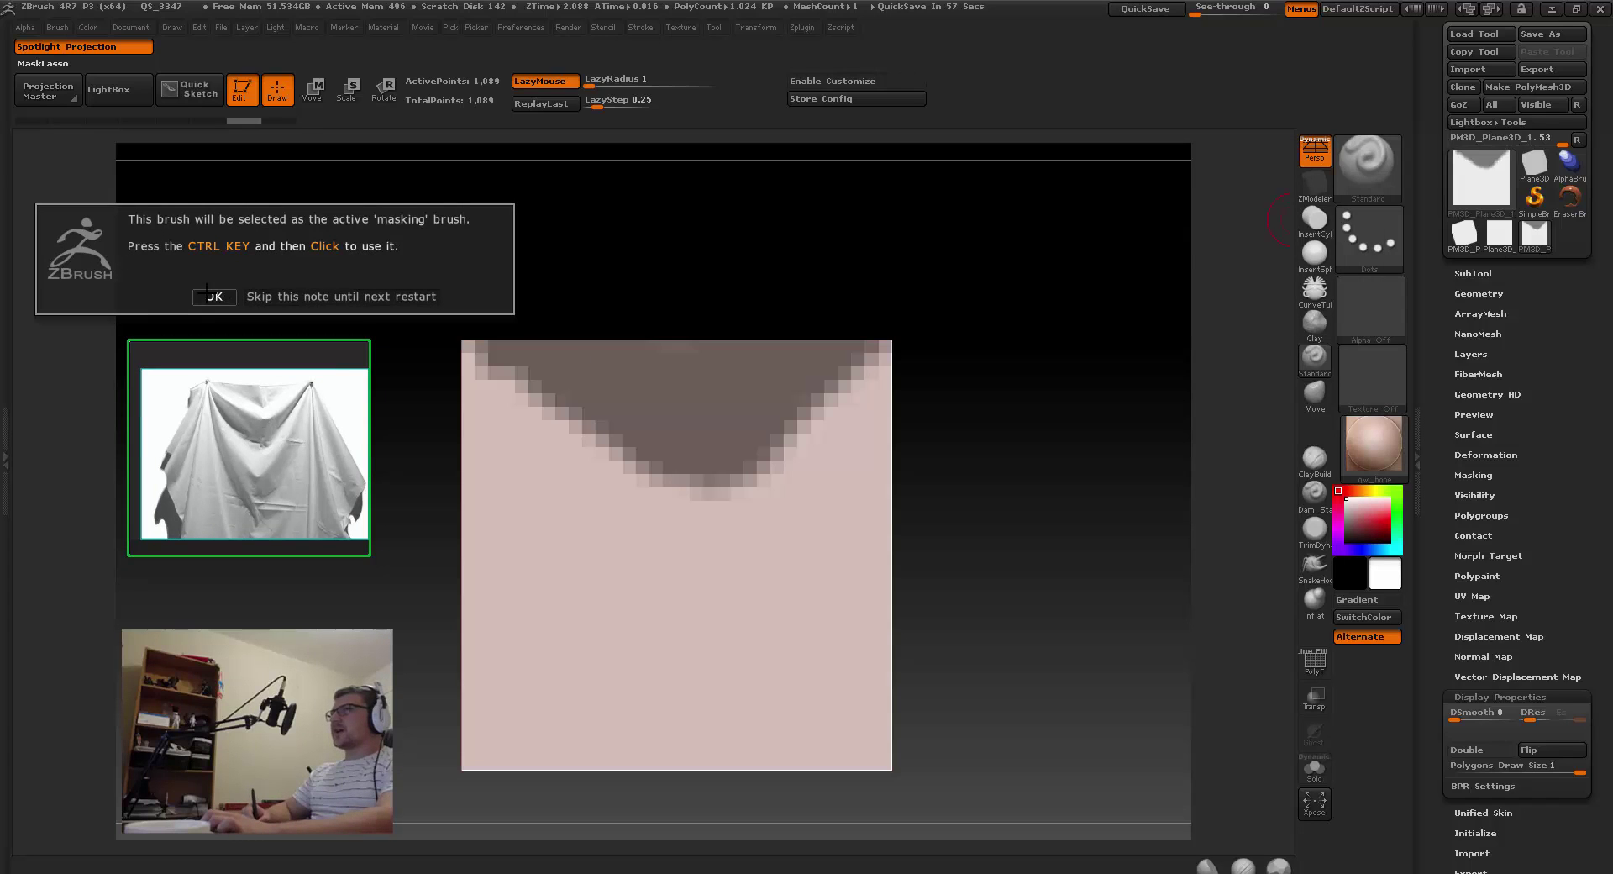
left_click(215, 296)
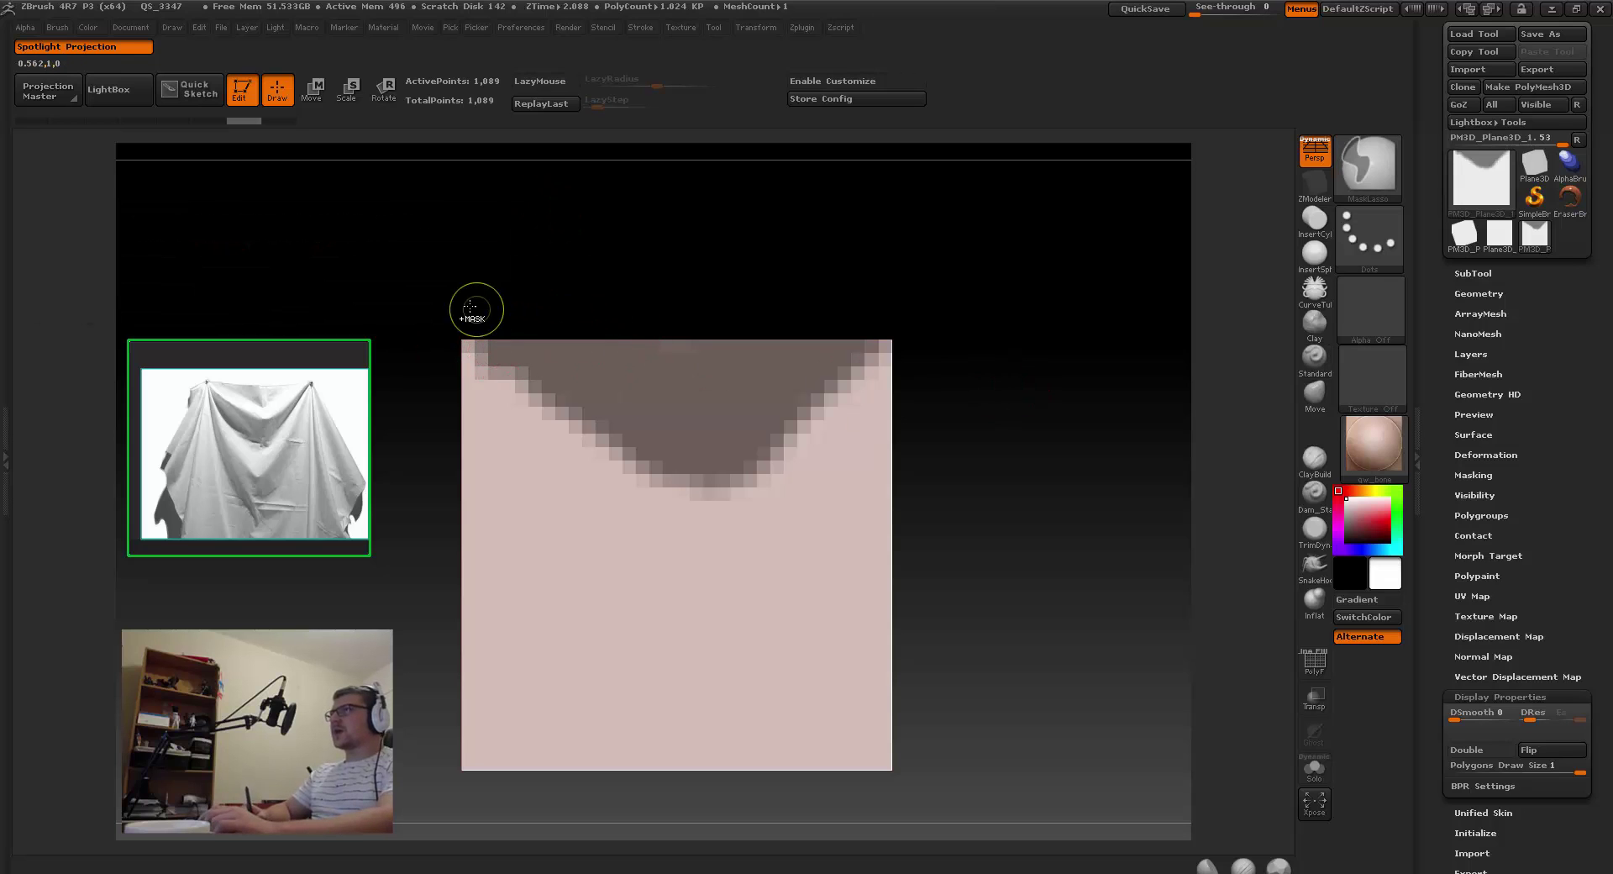
mouse_move(442, 245)
left_mouse_down("ctrl")
mouse_move(547, 404)
mouse_move(482, 269)
mouse_move(540, 352)
left_mouse_up("ctrl")
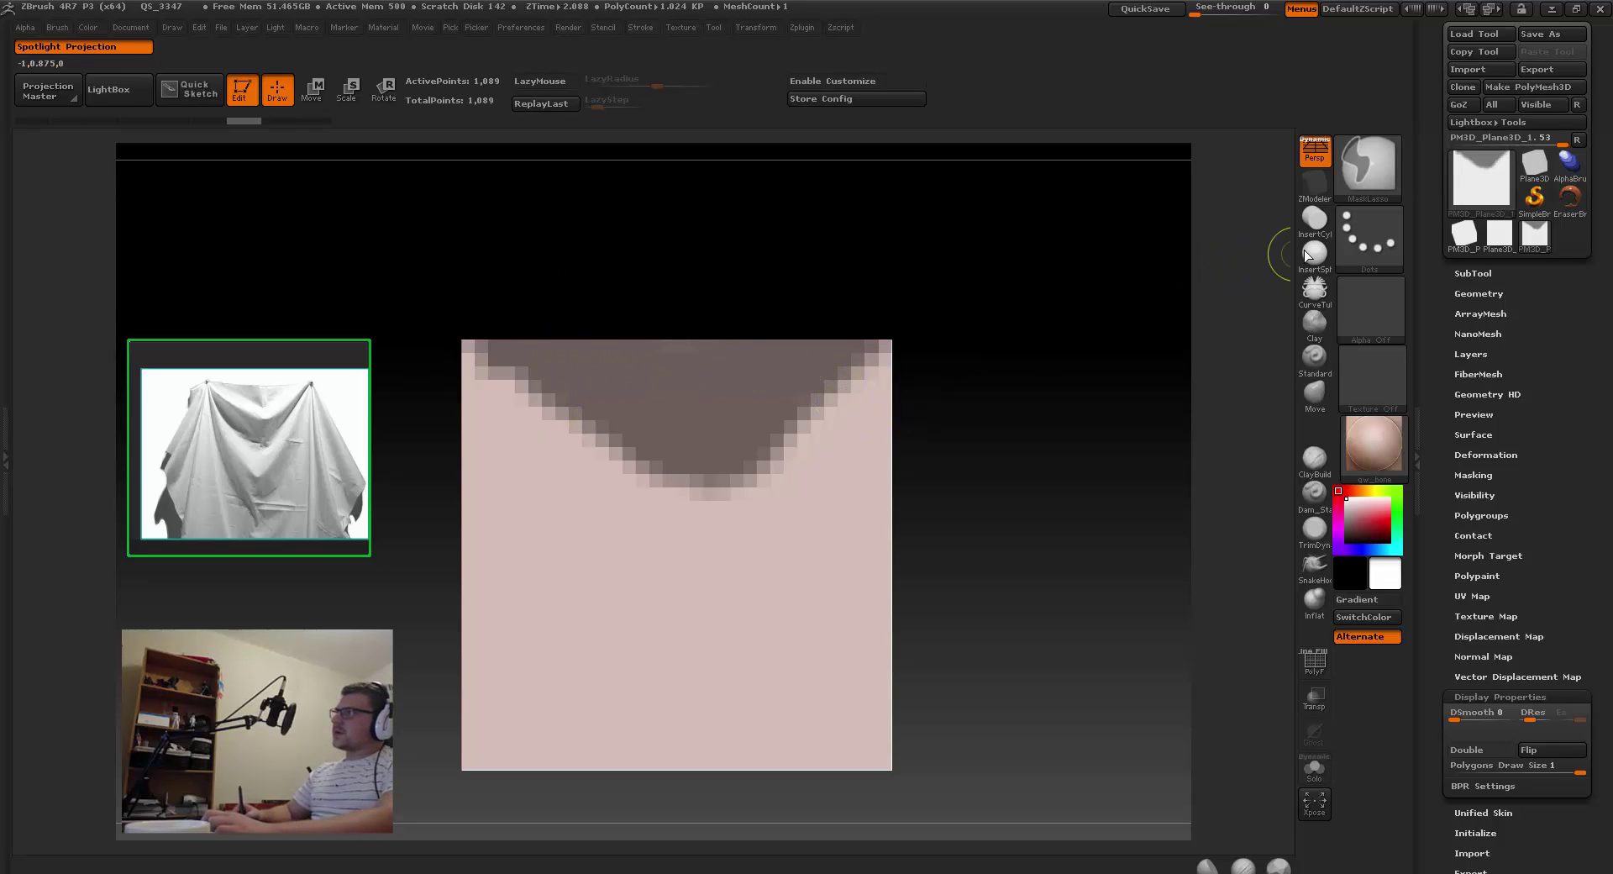
Step: Choose the Lasso stroke, extend the mask over the plane's upper-right area, and undo the larger extension below it
left_click(1370, 242)
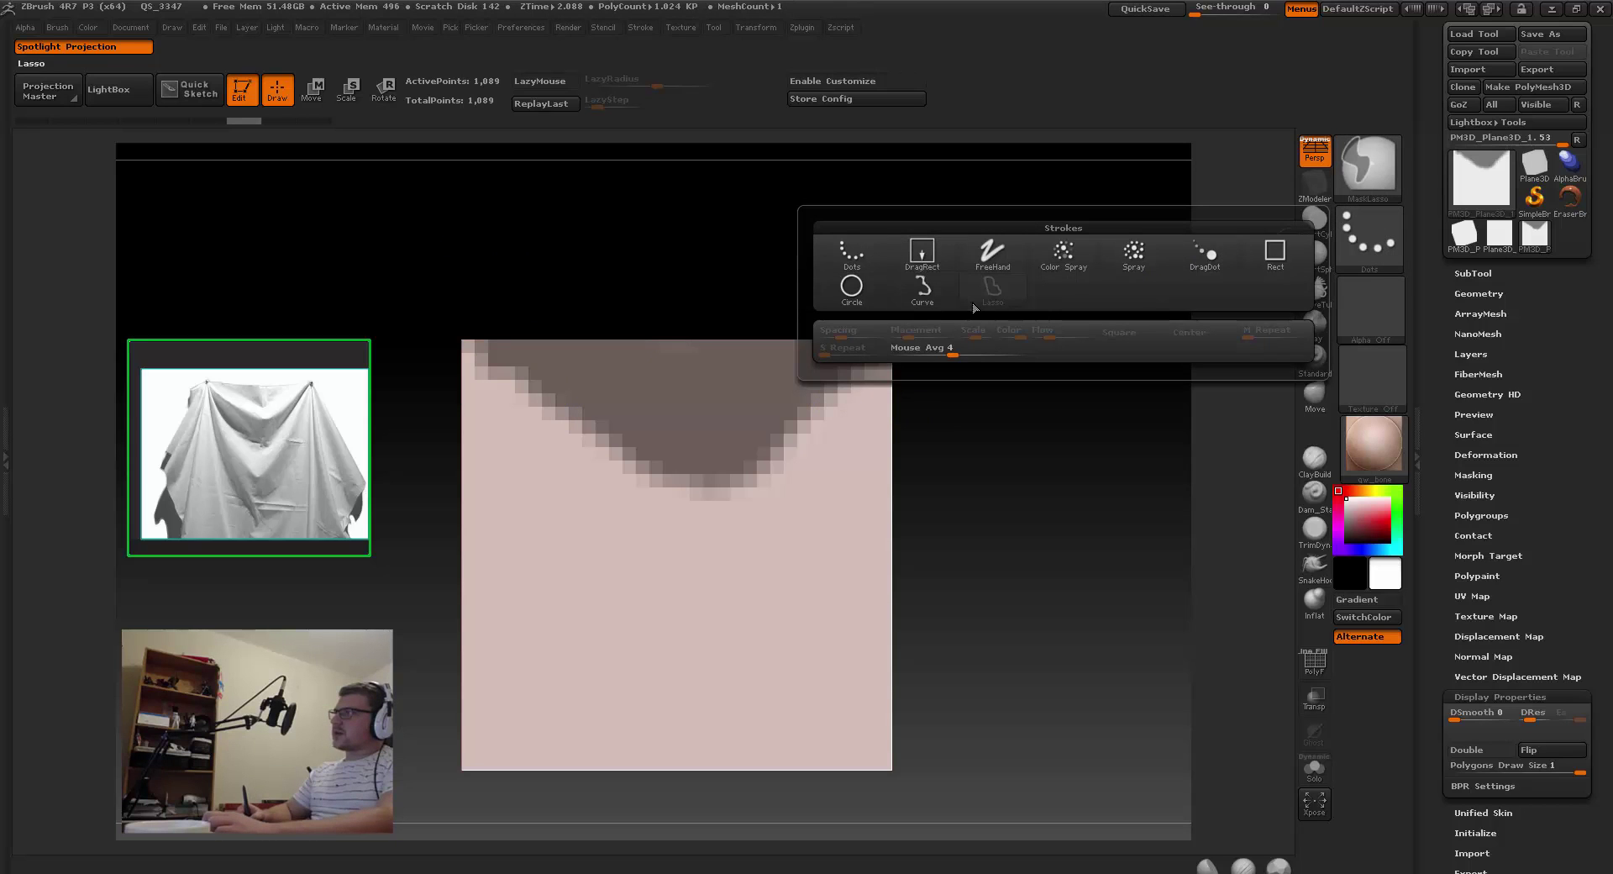
left_click(979, 299)
mouse_move(736, 216)
left_mouse_down("ctrl")
mouse_move(842, 266)
mouse_move(1008, 515)
left_mouse_up("ctrl")
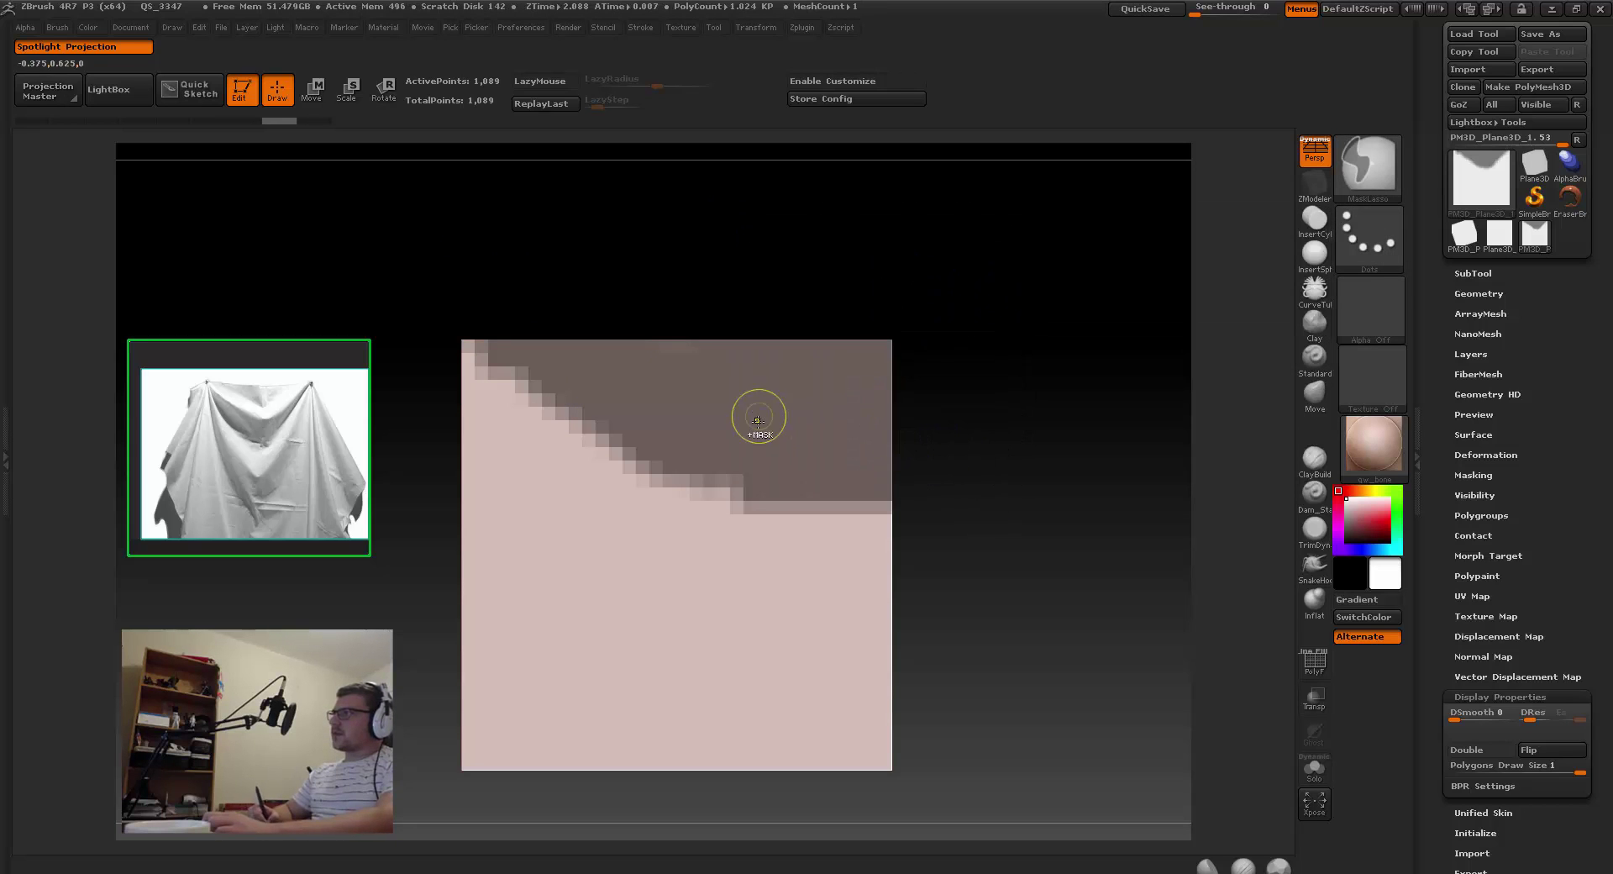
mouse_move(756, 420)
left_mouse_down("ctrl")
mouse_move(656, 663)
mouse_move(838, 605)
left_mouse_up("ctrl")
mouse_move(1053, 449)
left_mouse_down("ctrl")
mouse_move(972, 539)
mouse_move(644, 674)
left_mouse_up("ctrl")
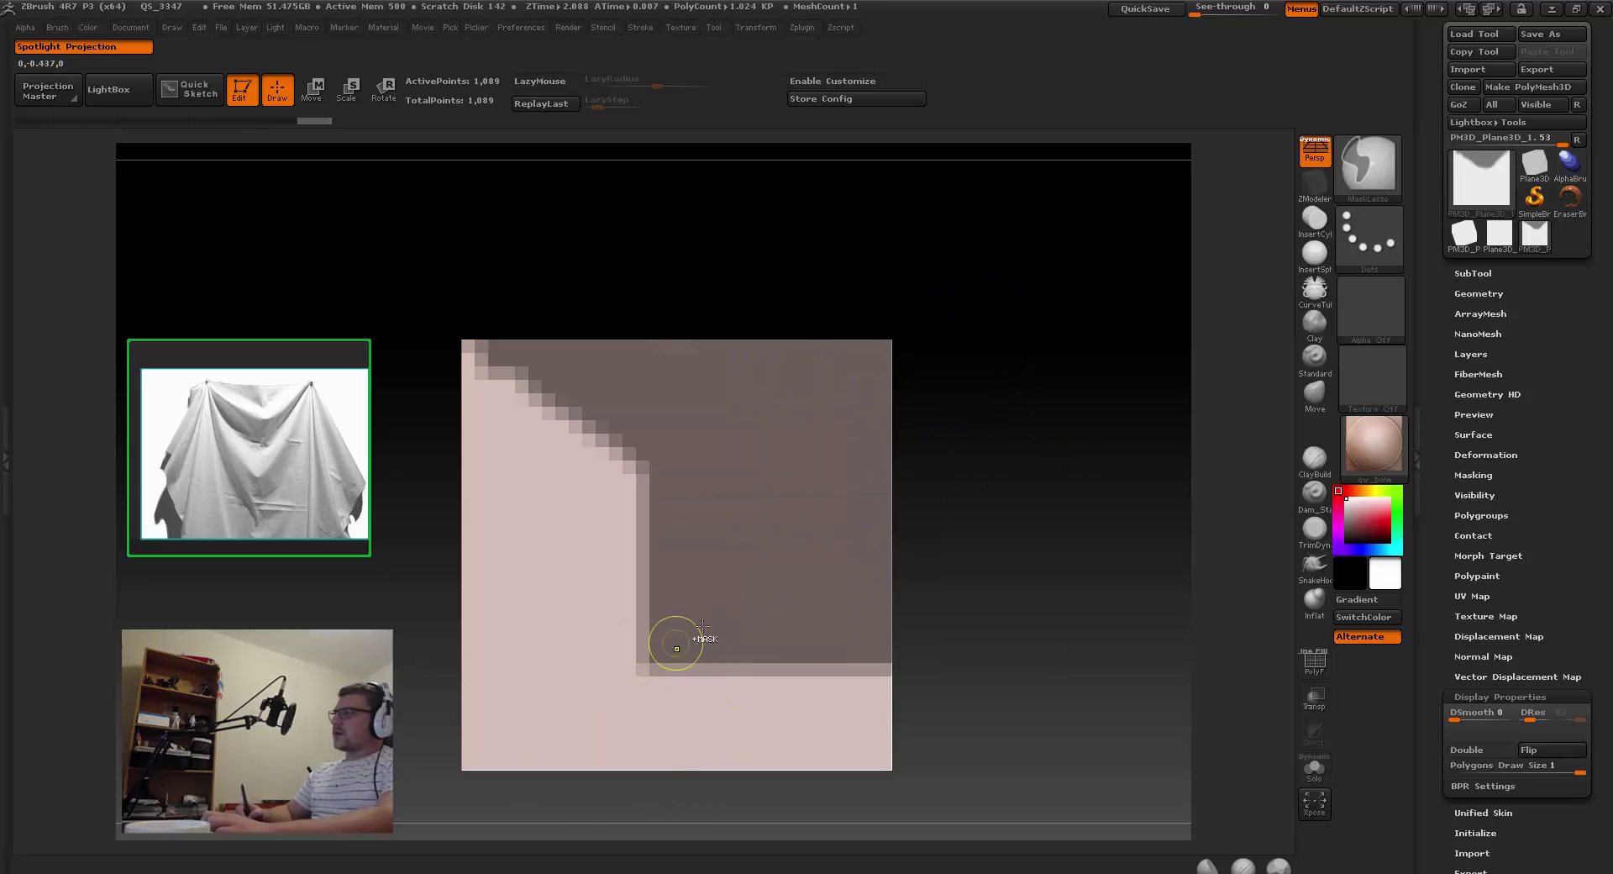
key("ctrl+z")
Step: Switch the masking brush back to MaskPen, moving the reference board out of the way, and check its stroke setting
key("l")
left_click_drag(282, 343, 311, 196)
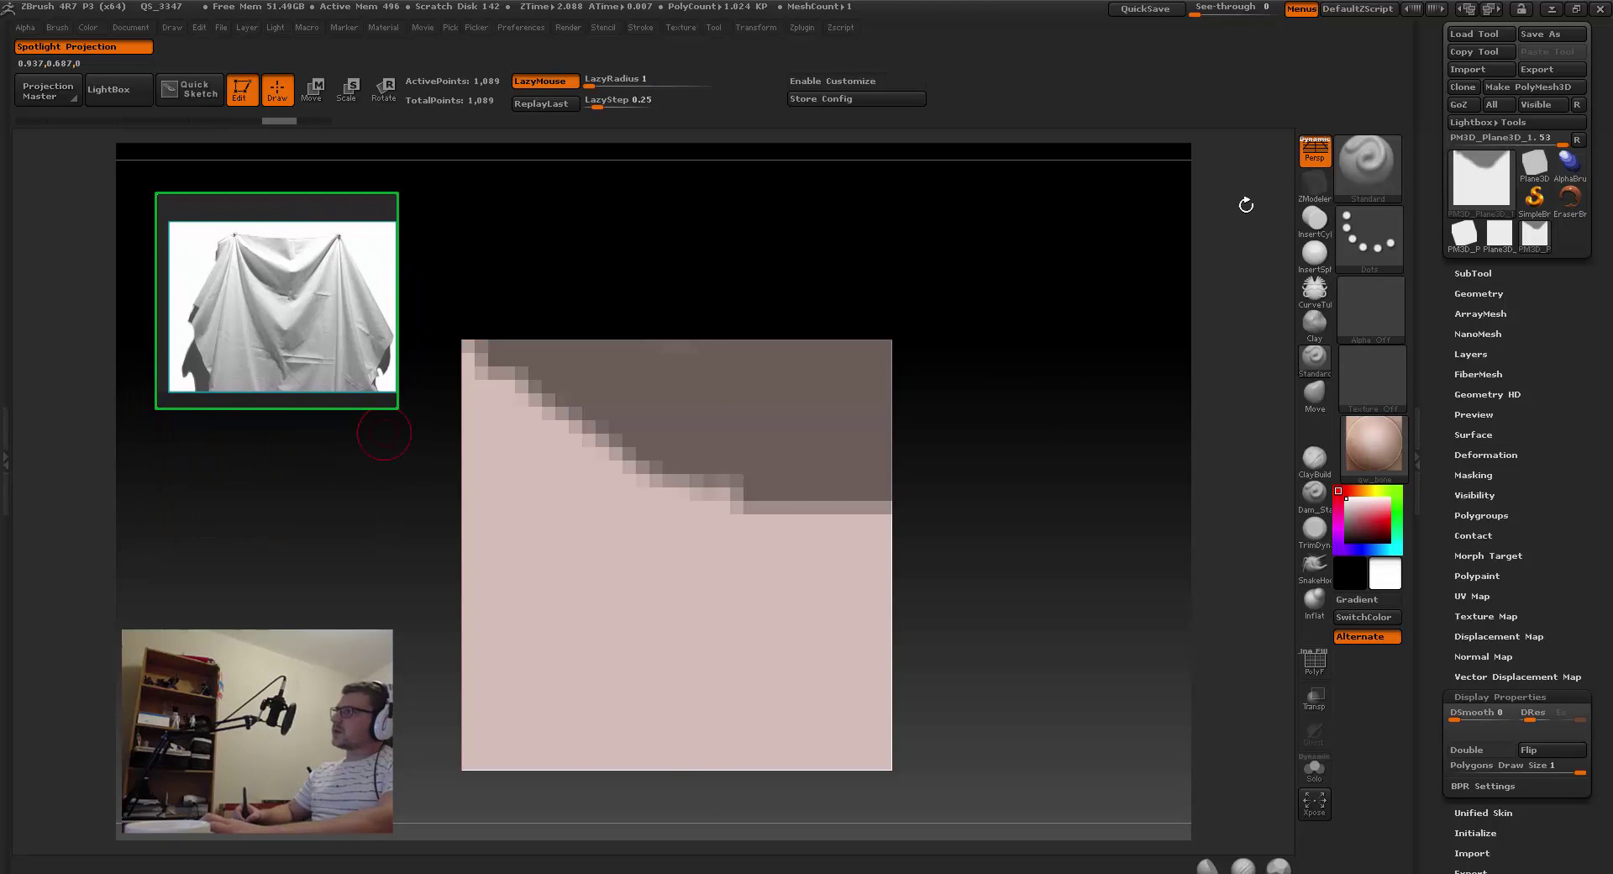
left_click(1391, 242)
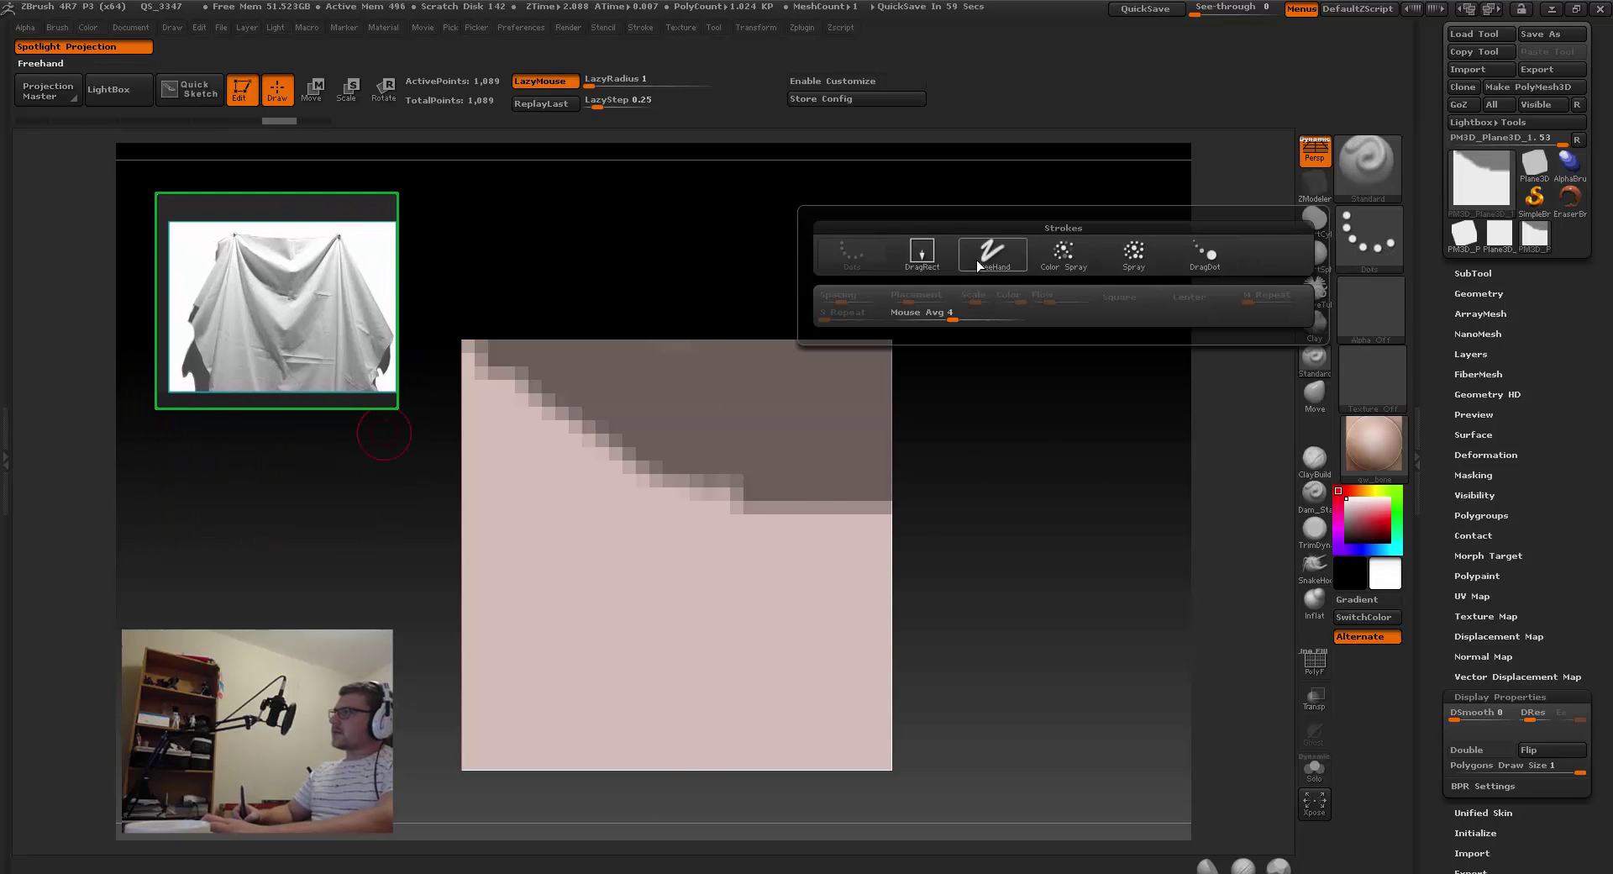
left_click(1372, 243, "ctrl")
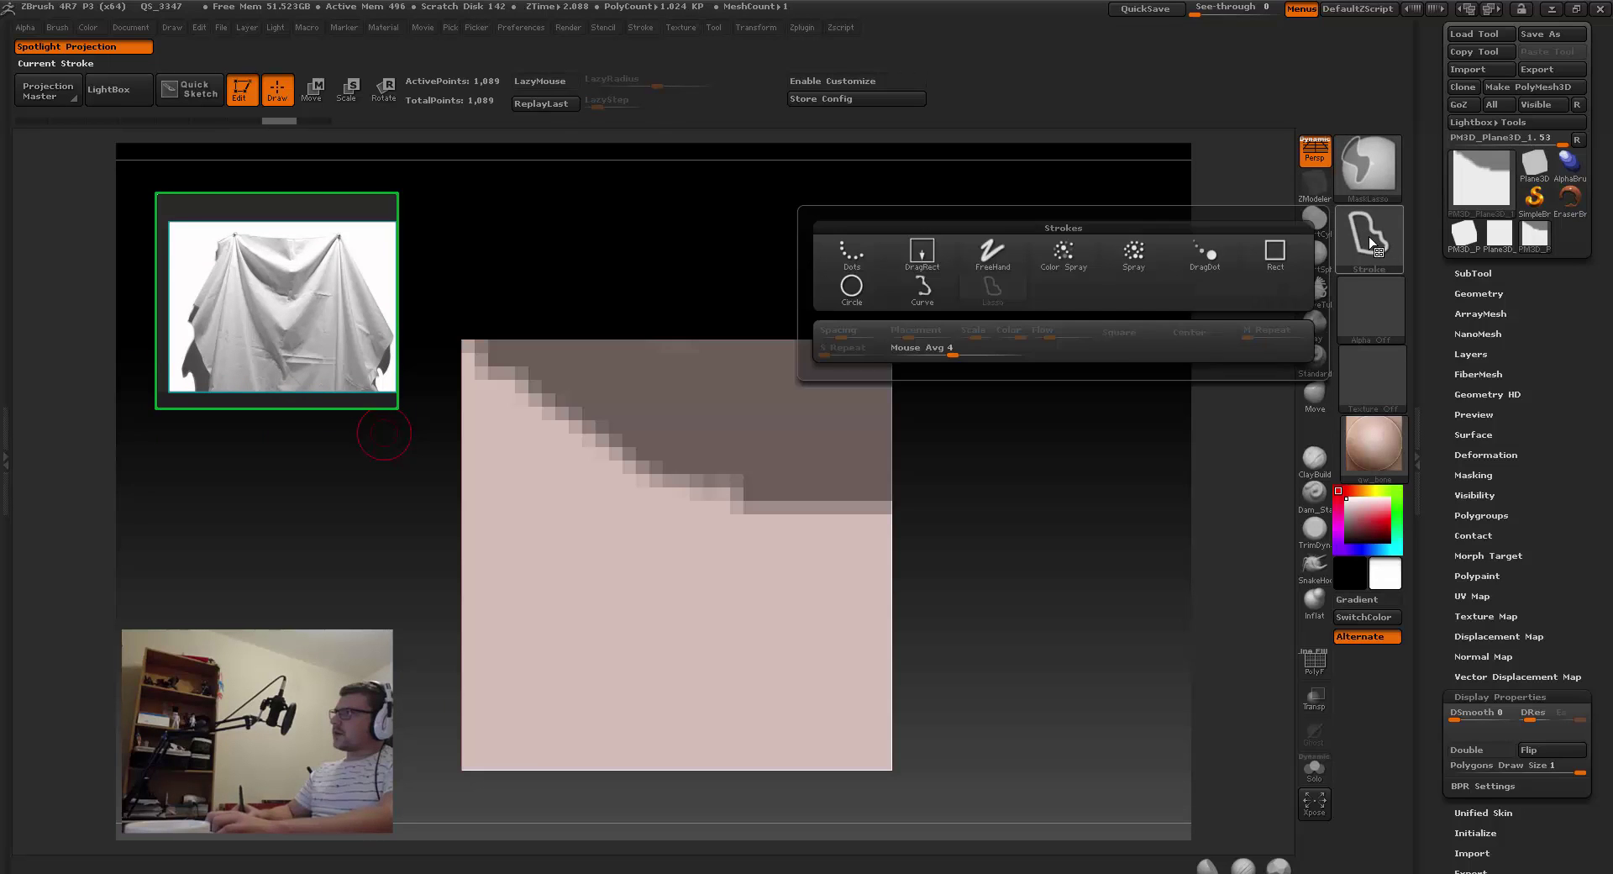
left_click(1368, 168)
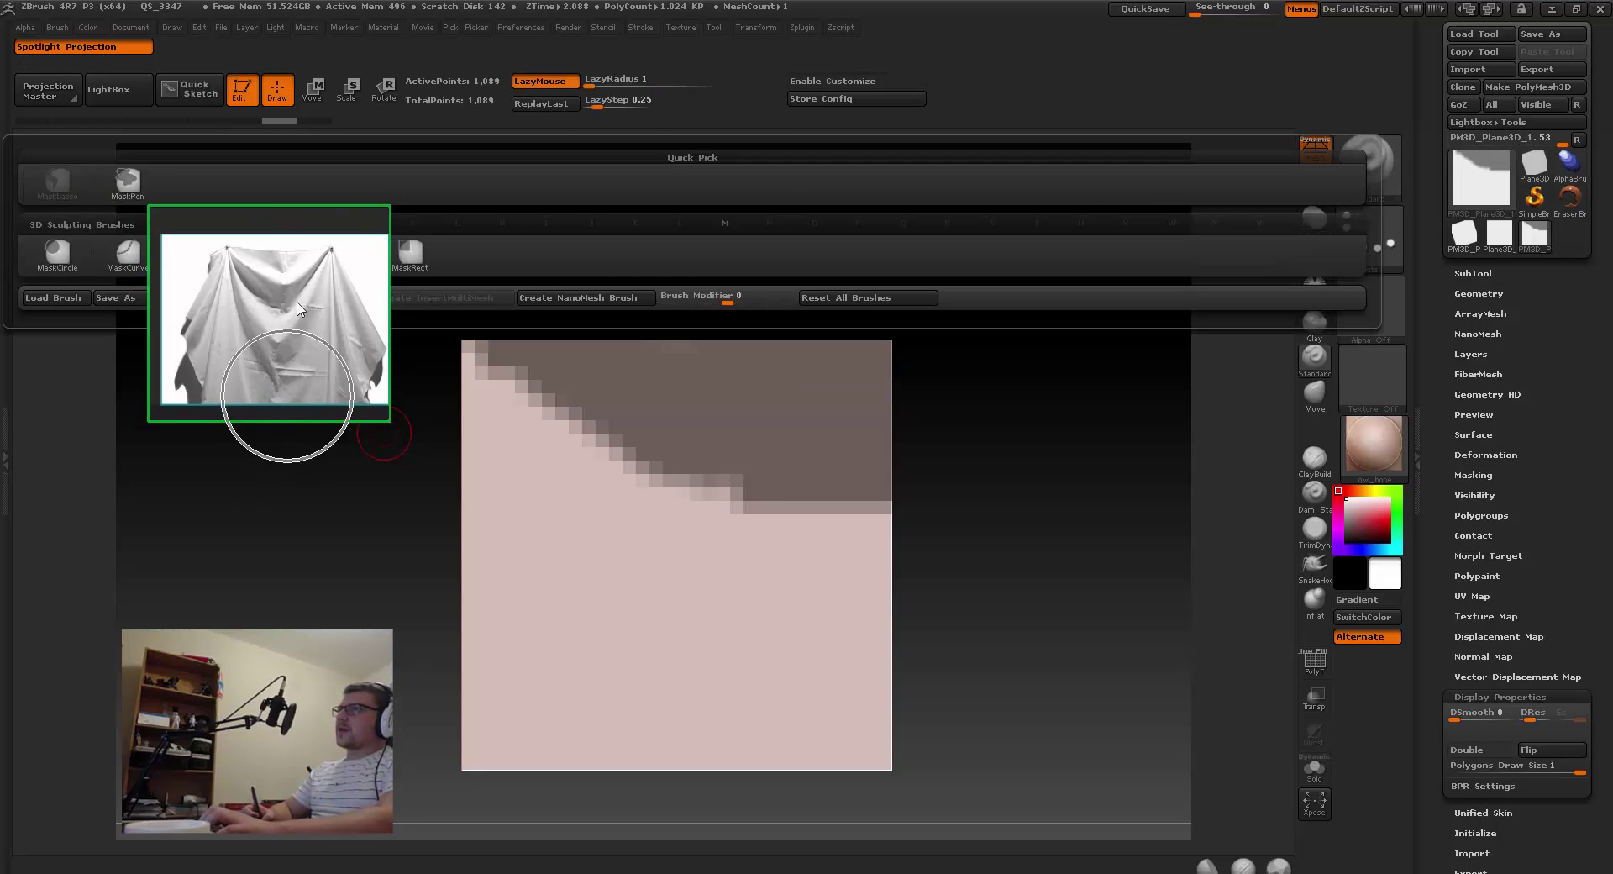
left_click_drag(290, 403, 257, 533)
left_click(128, 185)
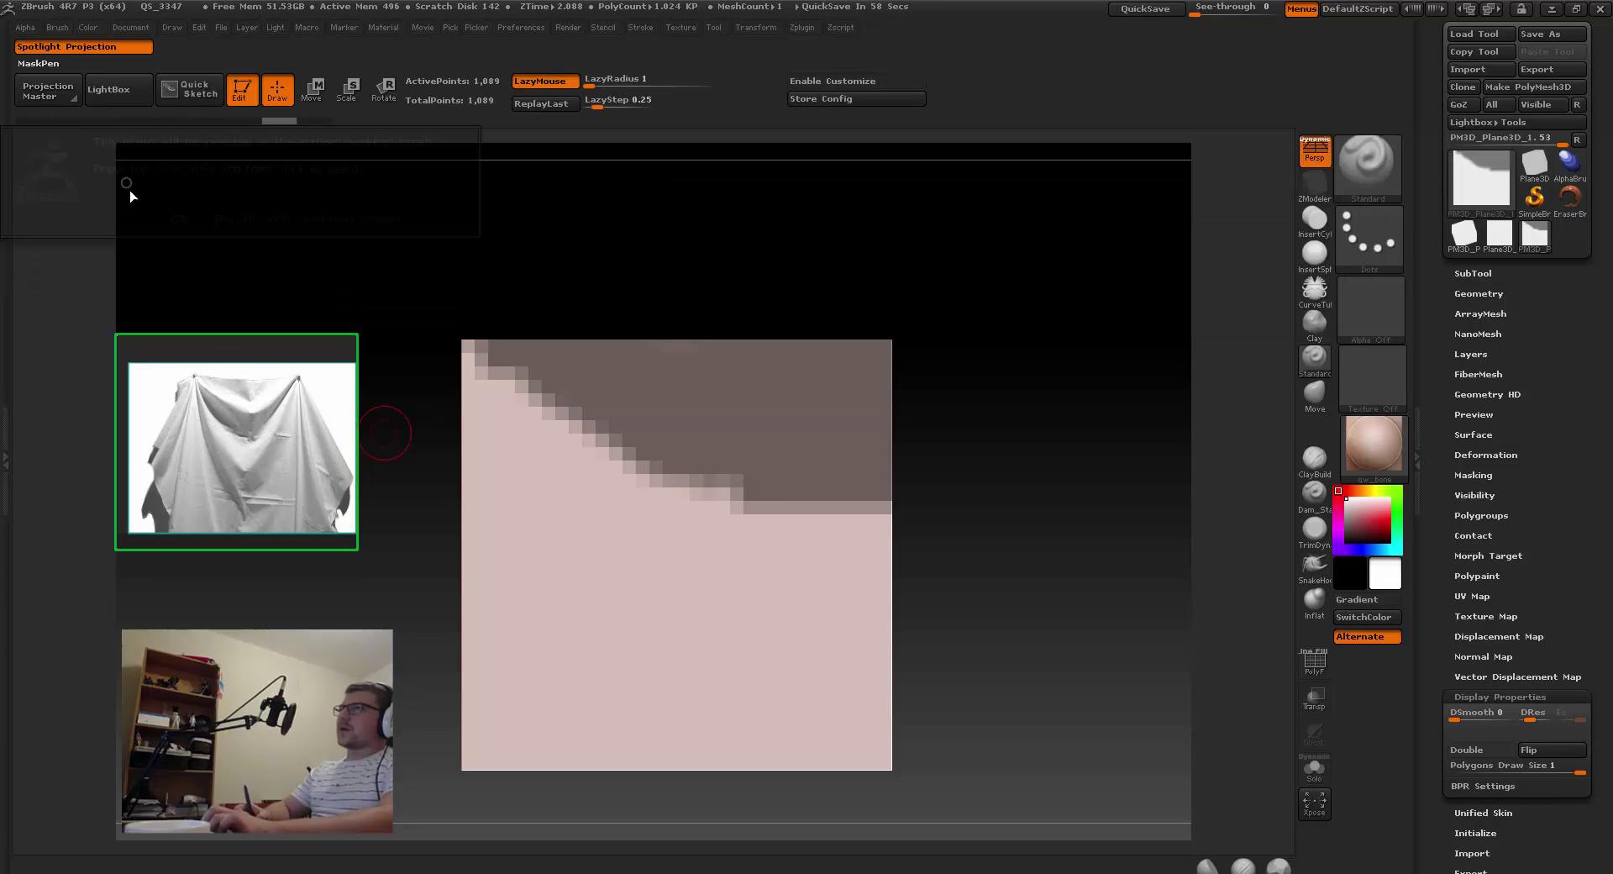
left_click(180, 220)
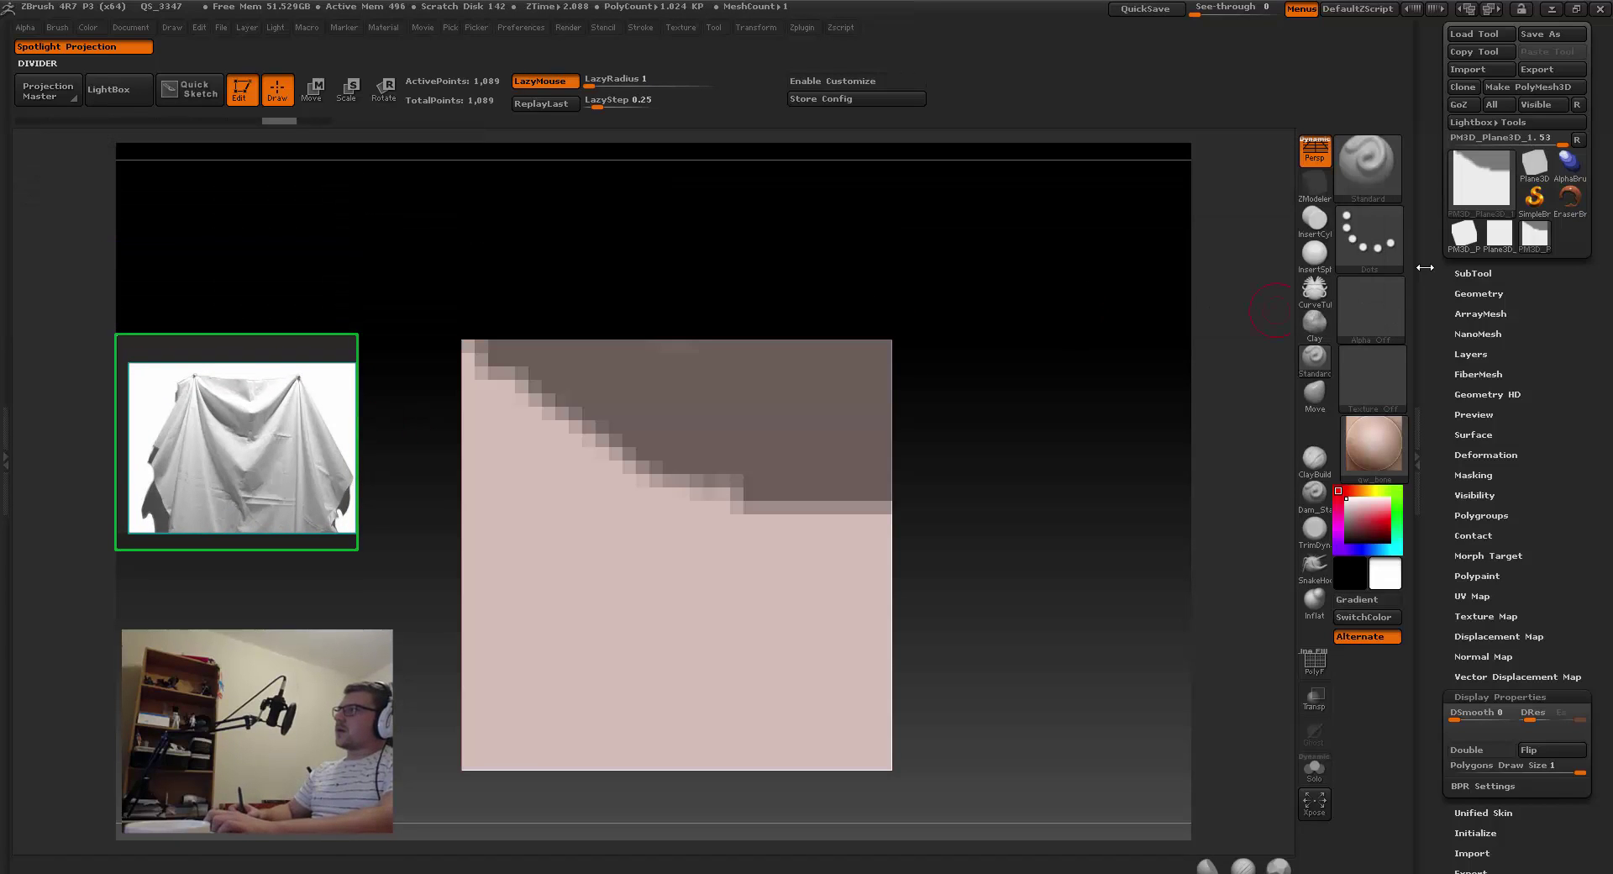
left_click(1369, 243, "ctrl")
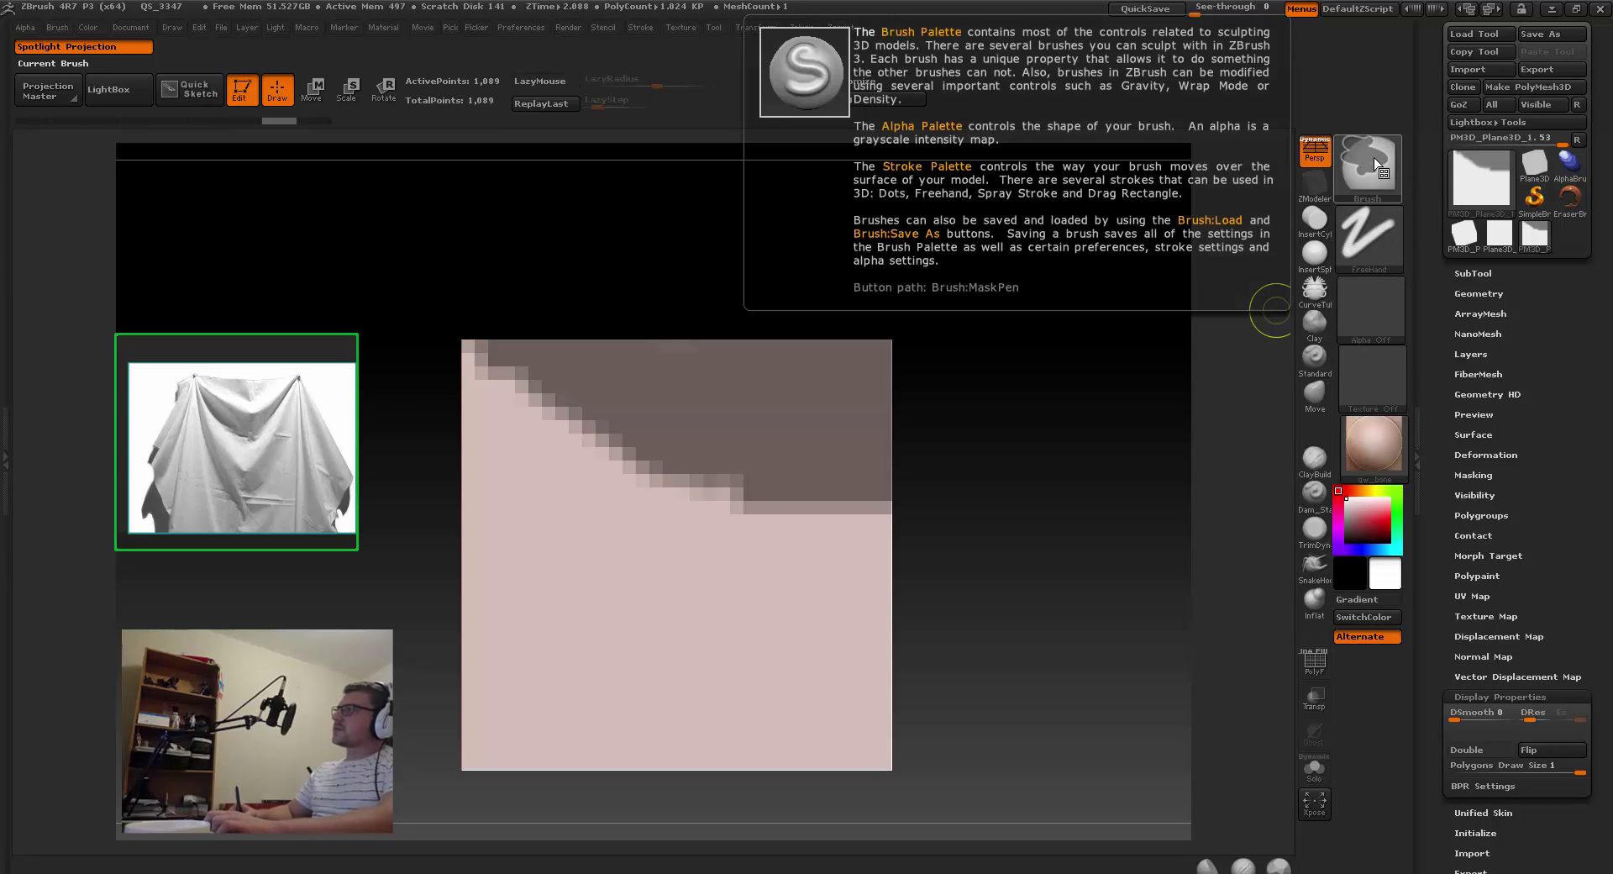
Step: Keep MaskPen as the masking brush and set its stroke type to Lasso
left_click(1376, 167)
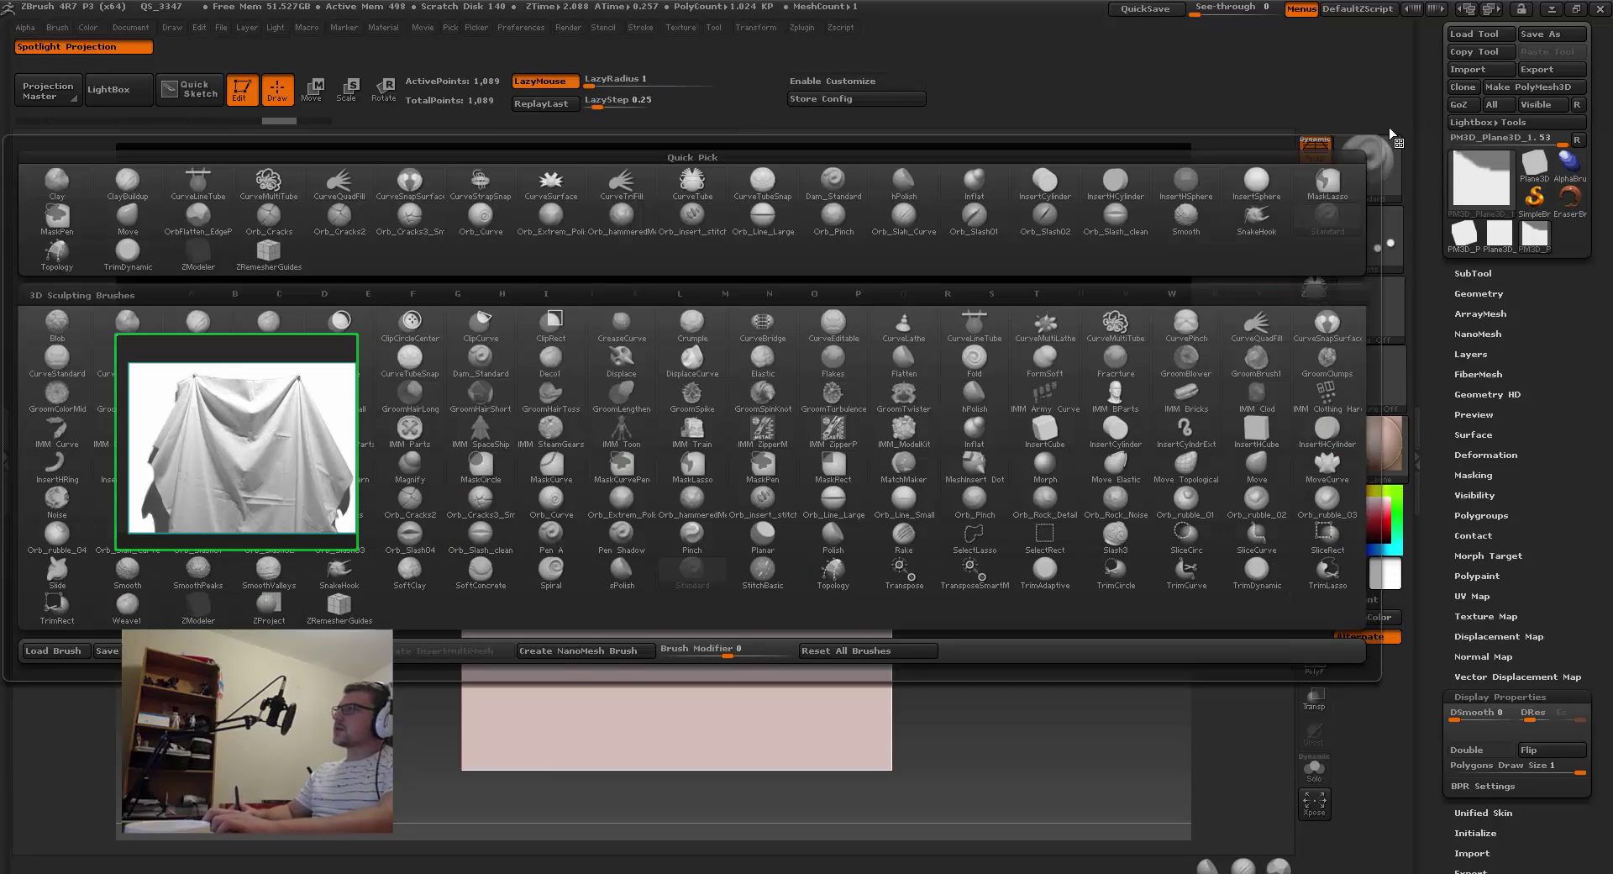
key("l")
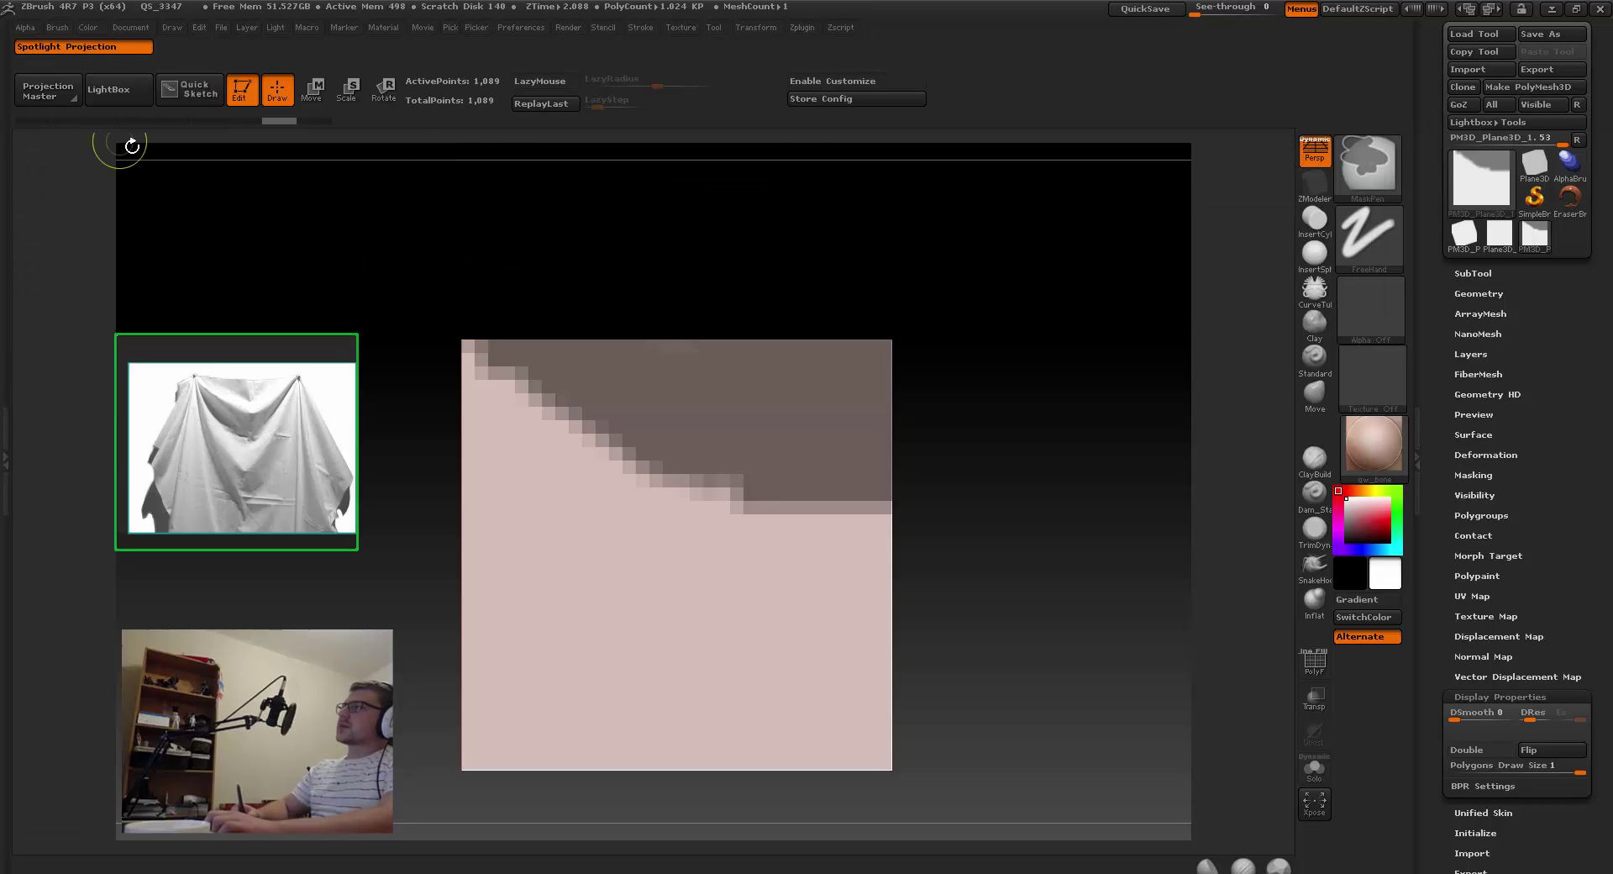
left_click(1371, 228)
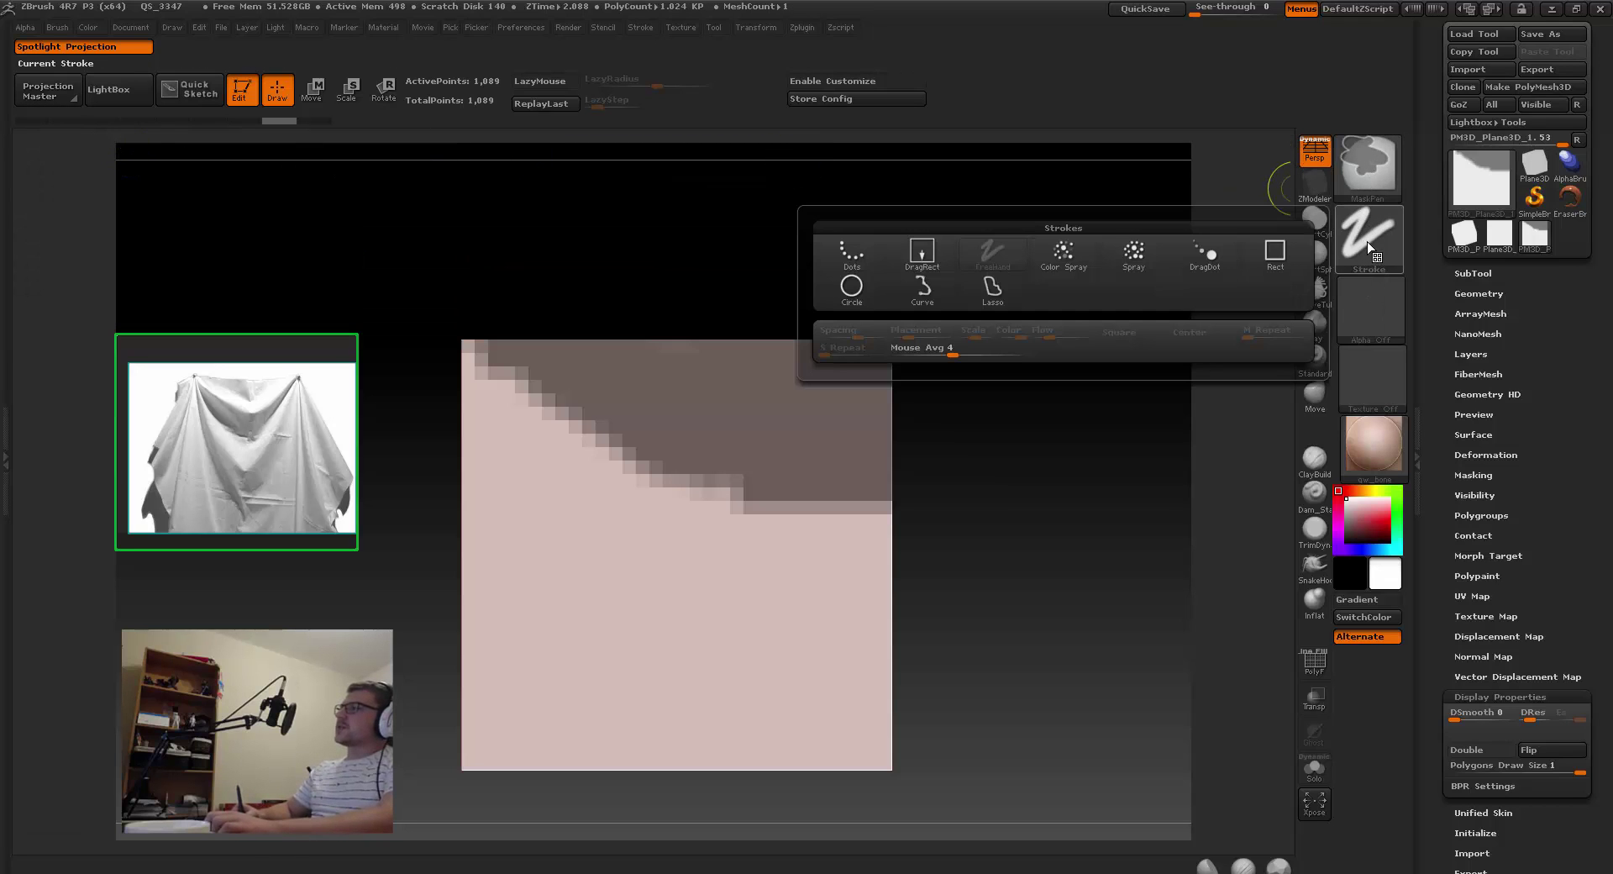
left_click(994, 290)
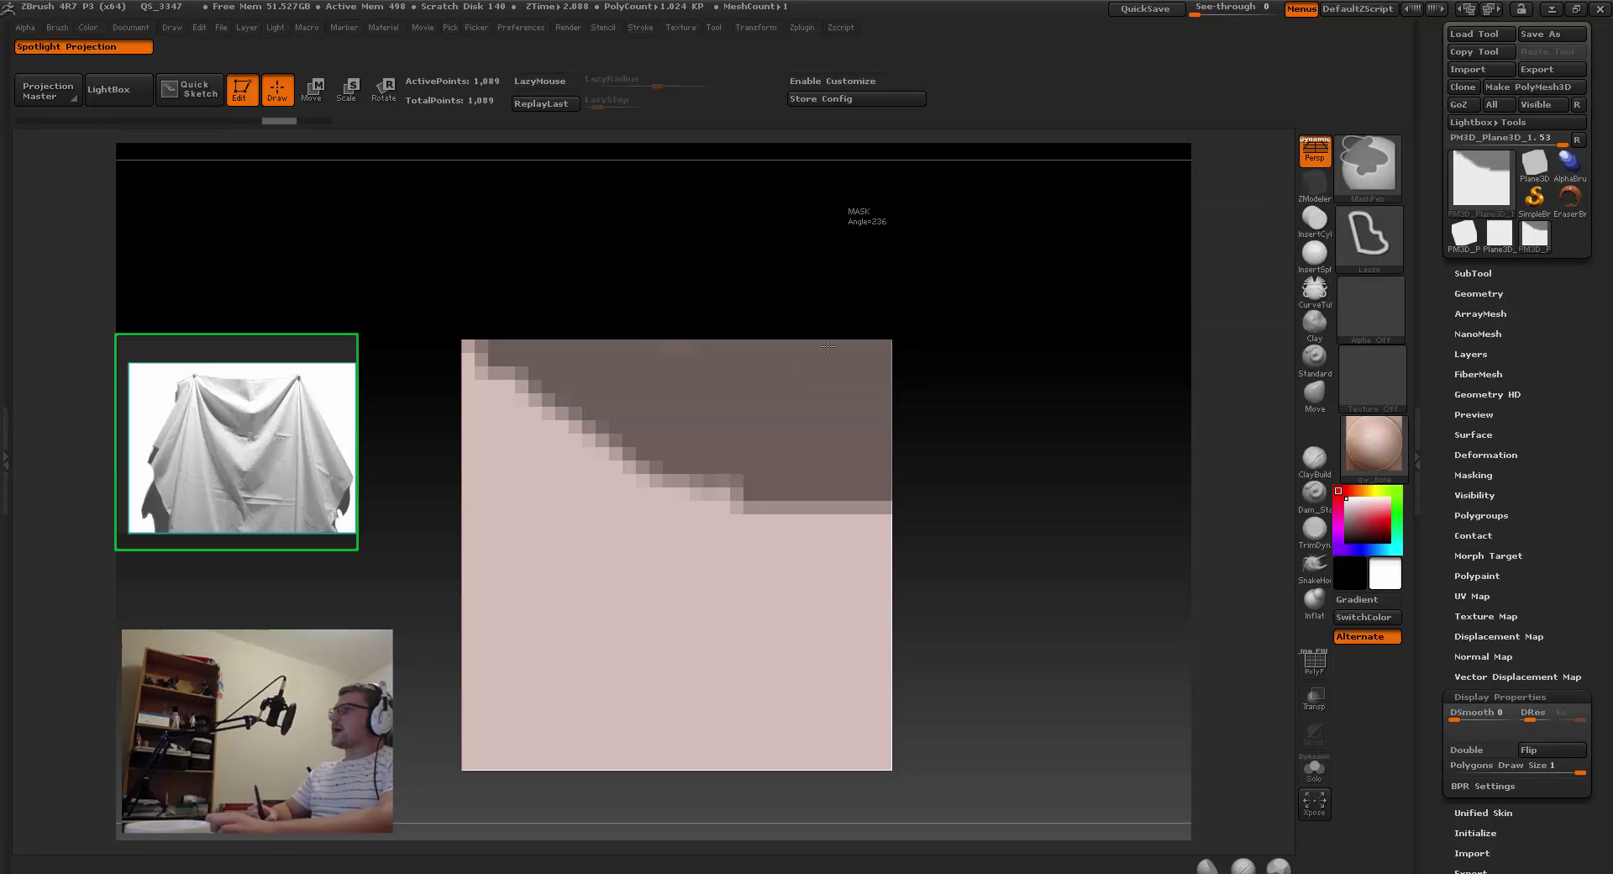
Step: Extend the lasso mask over the plane's upper-left area and down its right side
mouse_move(857, 210)
left_mouse_down("ctrl")
mouse_move(512, 266)
mouse_move(792, 301)
left_mouse_up("ctrl")
mouse_move(360, 202)
left_mouse_down("ctrl")
mouse_move(558, 652)
mouse_move(740, 794)
mouse_move(959, 134)
left_mouse_up("ctrl")
mouse_move(587, 290)
left_mouse_down("ctrl")
mouse_move(569, 483)
mouse_move(780, 727)
mouse_move(468, 274)
mouse_move(487, 277)
left_mouse_up("ctrl")
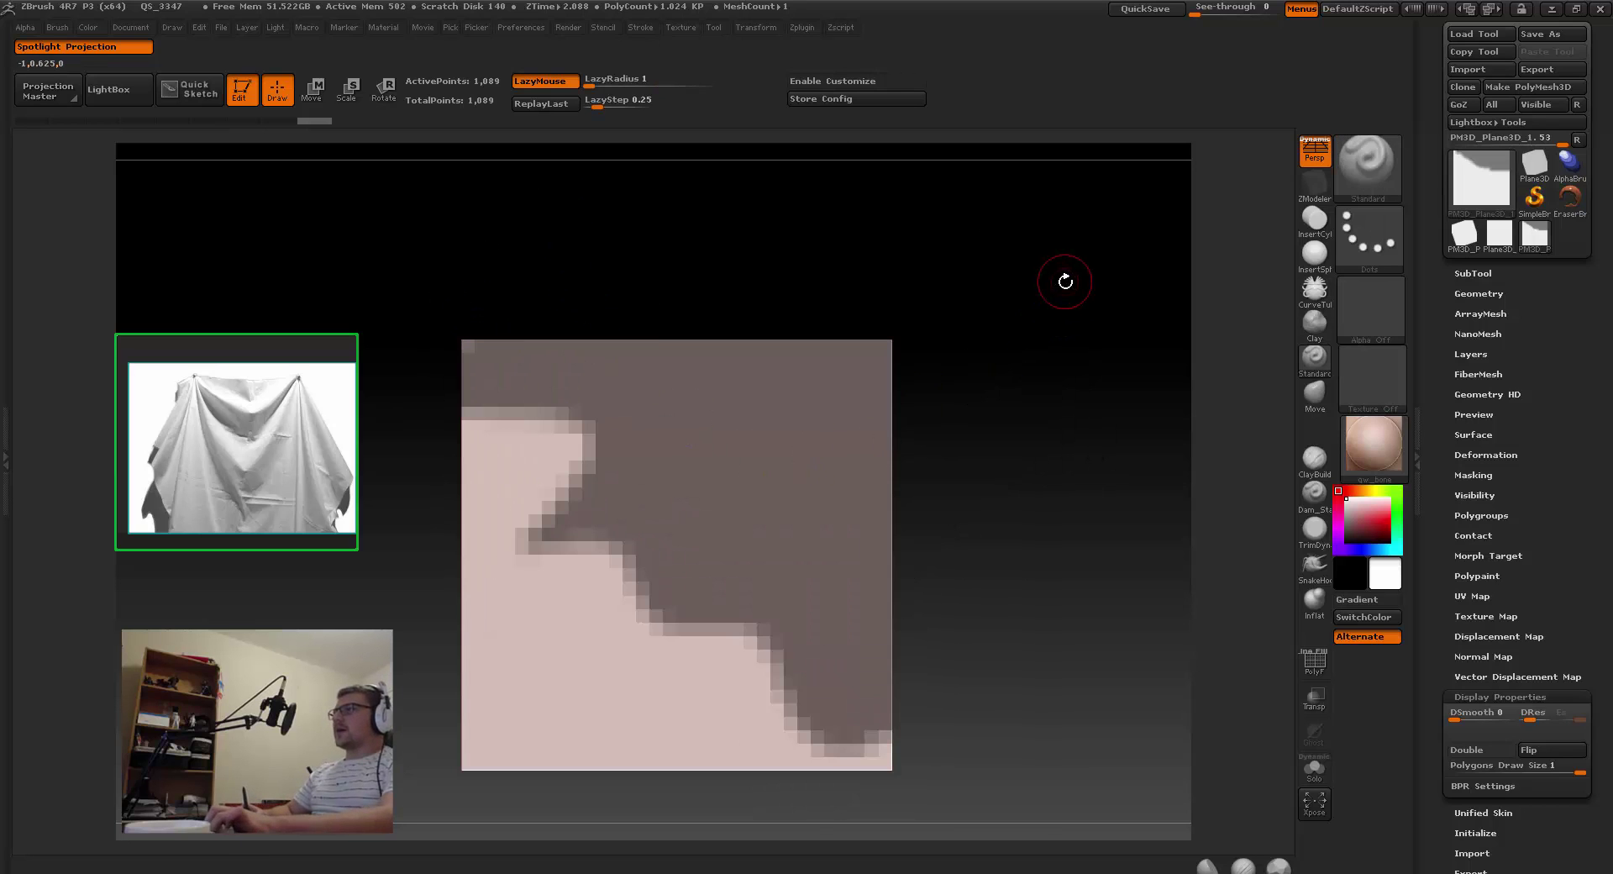
mouse_move(1062, 278)
left_mouse_down()
mouse_move(1031, 274)
mouse_move(1044, 299)
mouse_move(1283, 273)
left_mouse_up()
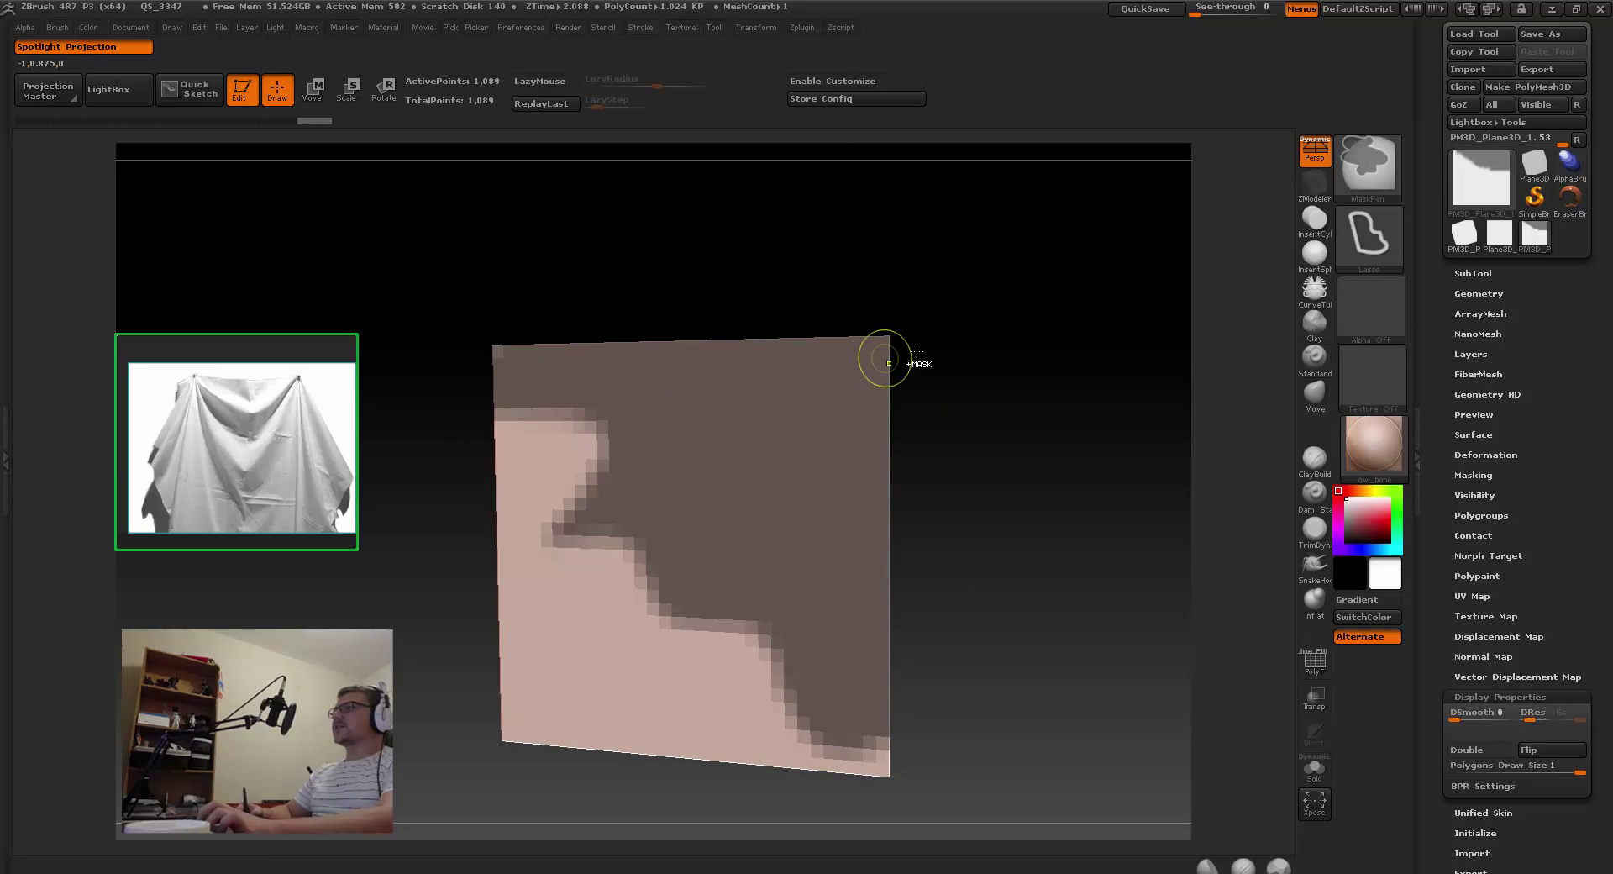
Step: Undo the mask extensions back to the V-shaped drape along the upper edge, and add a lasso mask inside it
key("ctrl+z")
left_click_drag(882, 241, 921, 251, "shift")
key("ctrl+z")
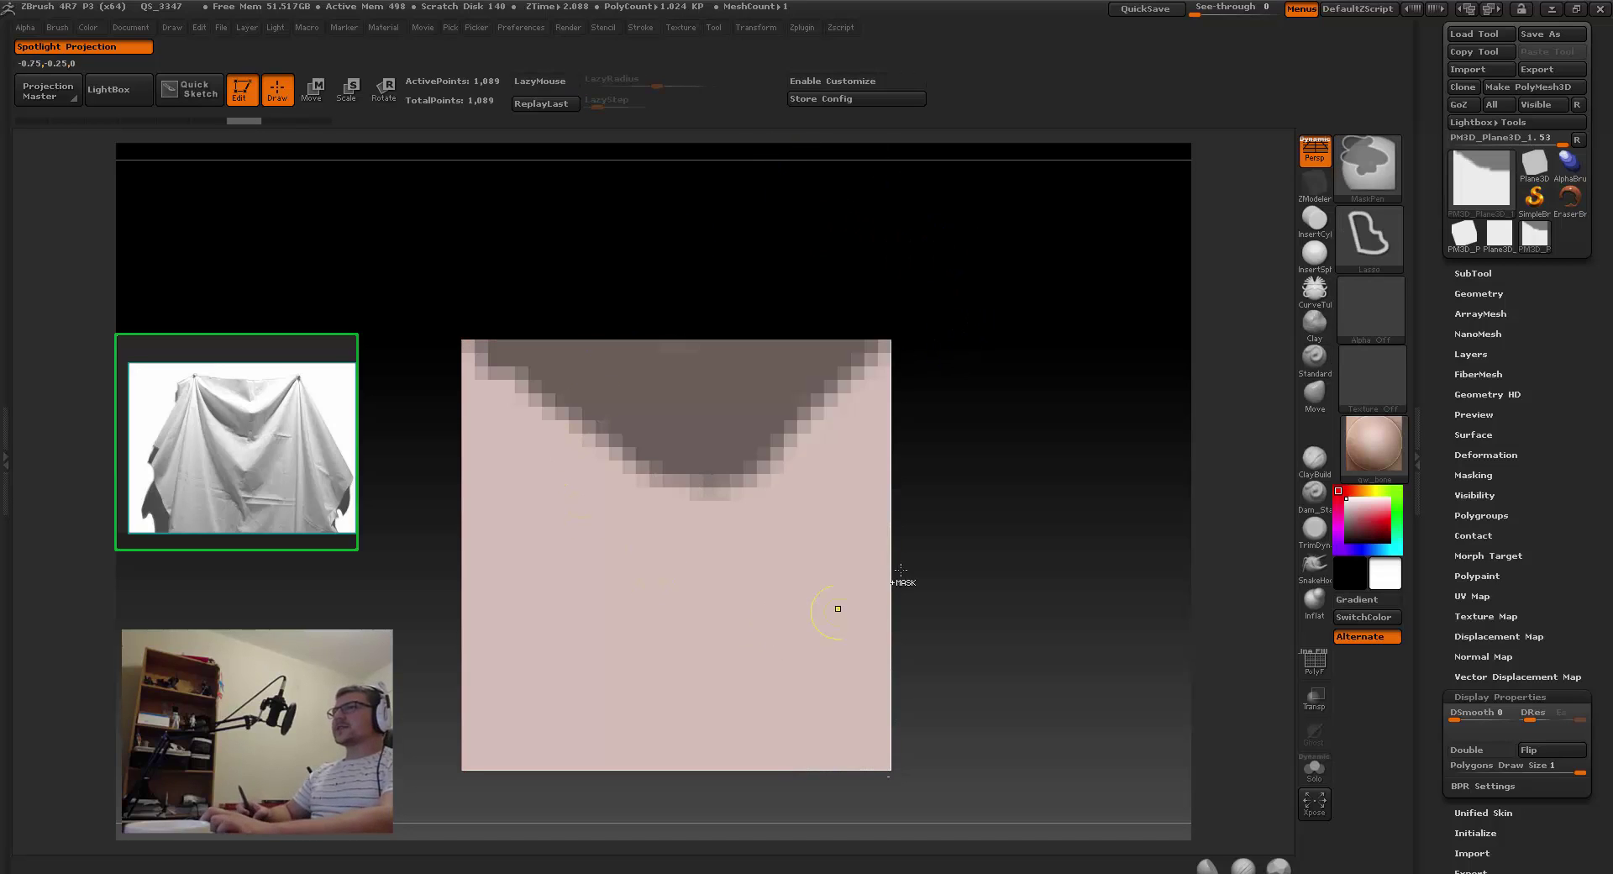
key("ctrl")
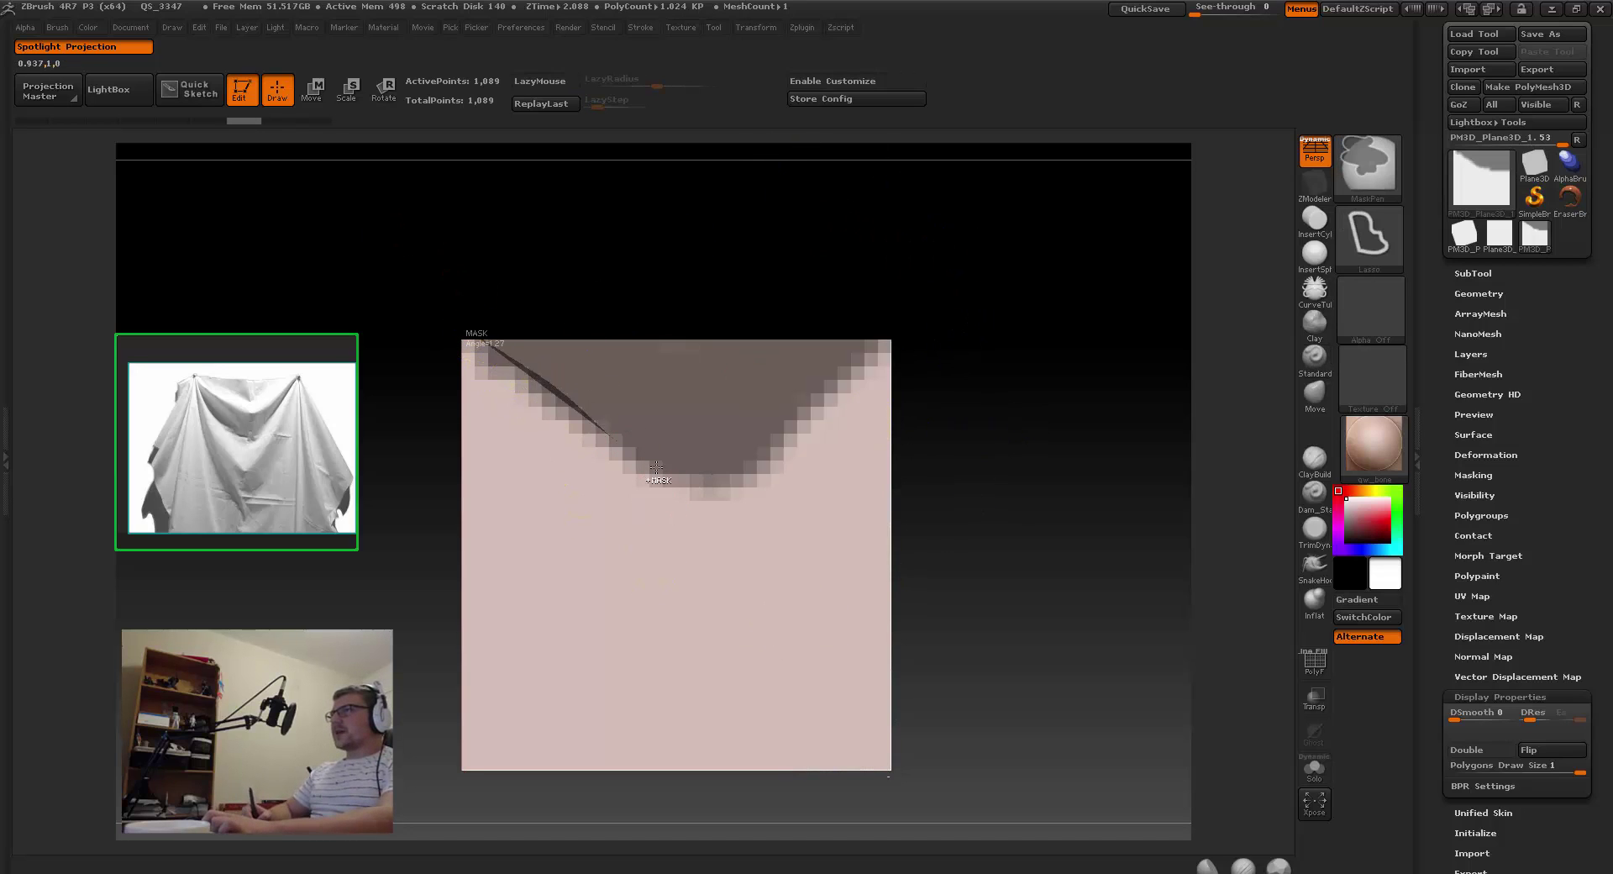
left_click_drag(676, 480, 819, 337, "ctrl")
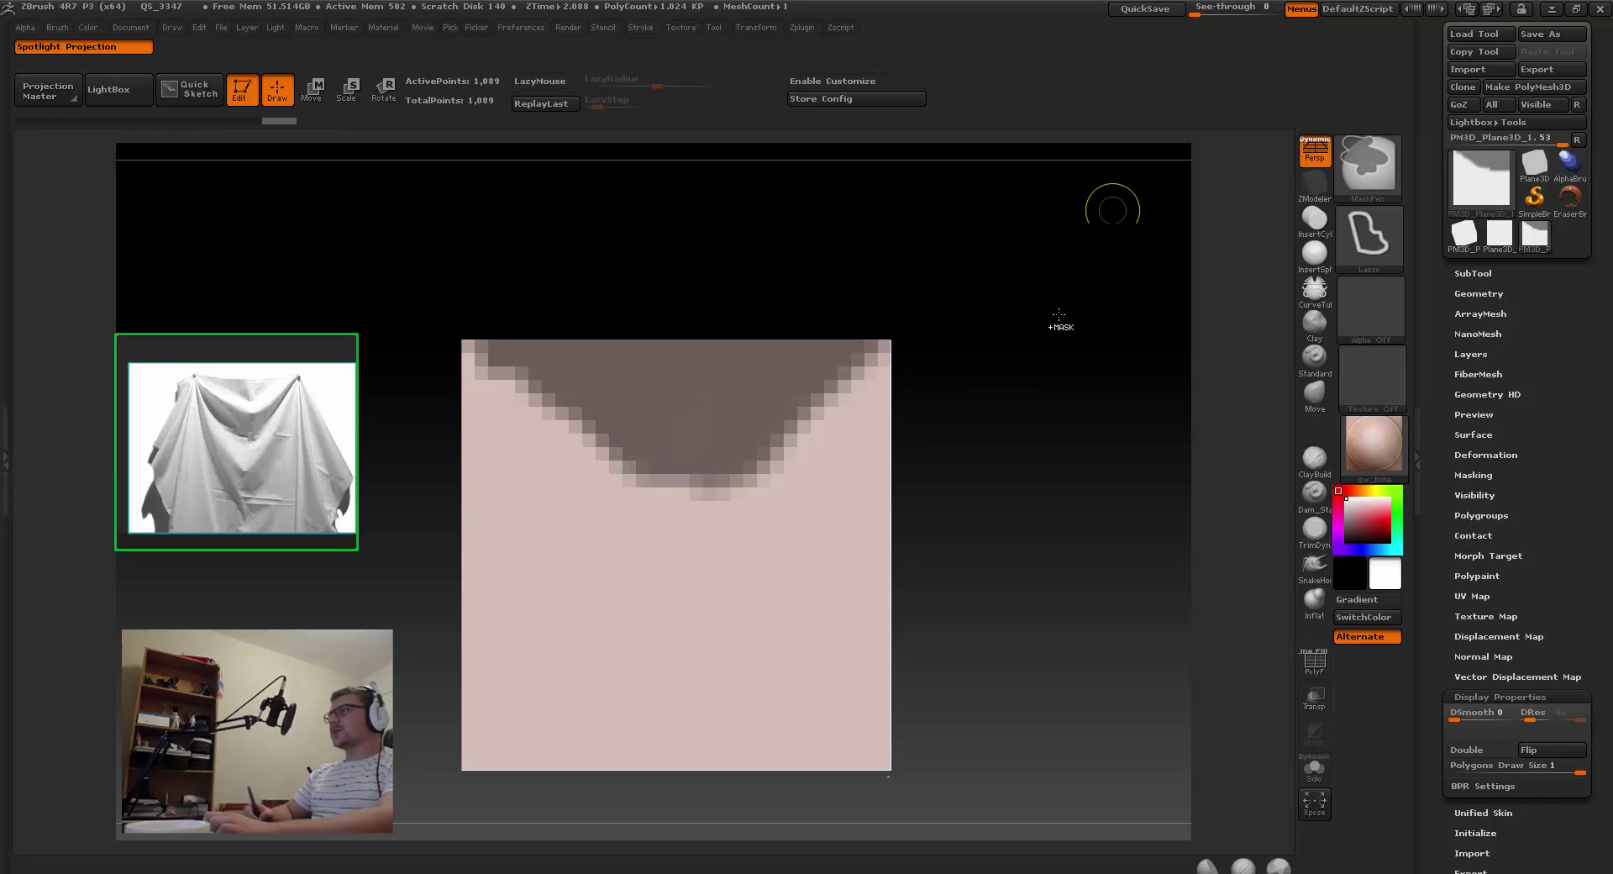
Step: Blur the edges of the V-shaped drape mask and examine the softened transition from an angle
mouse_move(907, 374)
left_mouse_down()
mouse_move(839, 381)
mouse_move(944, 321)
left_mouse_up()
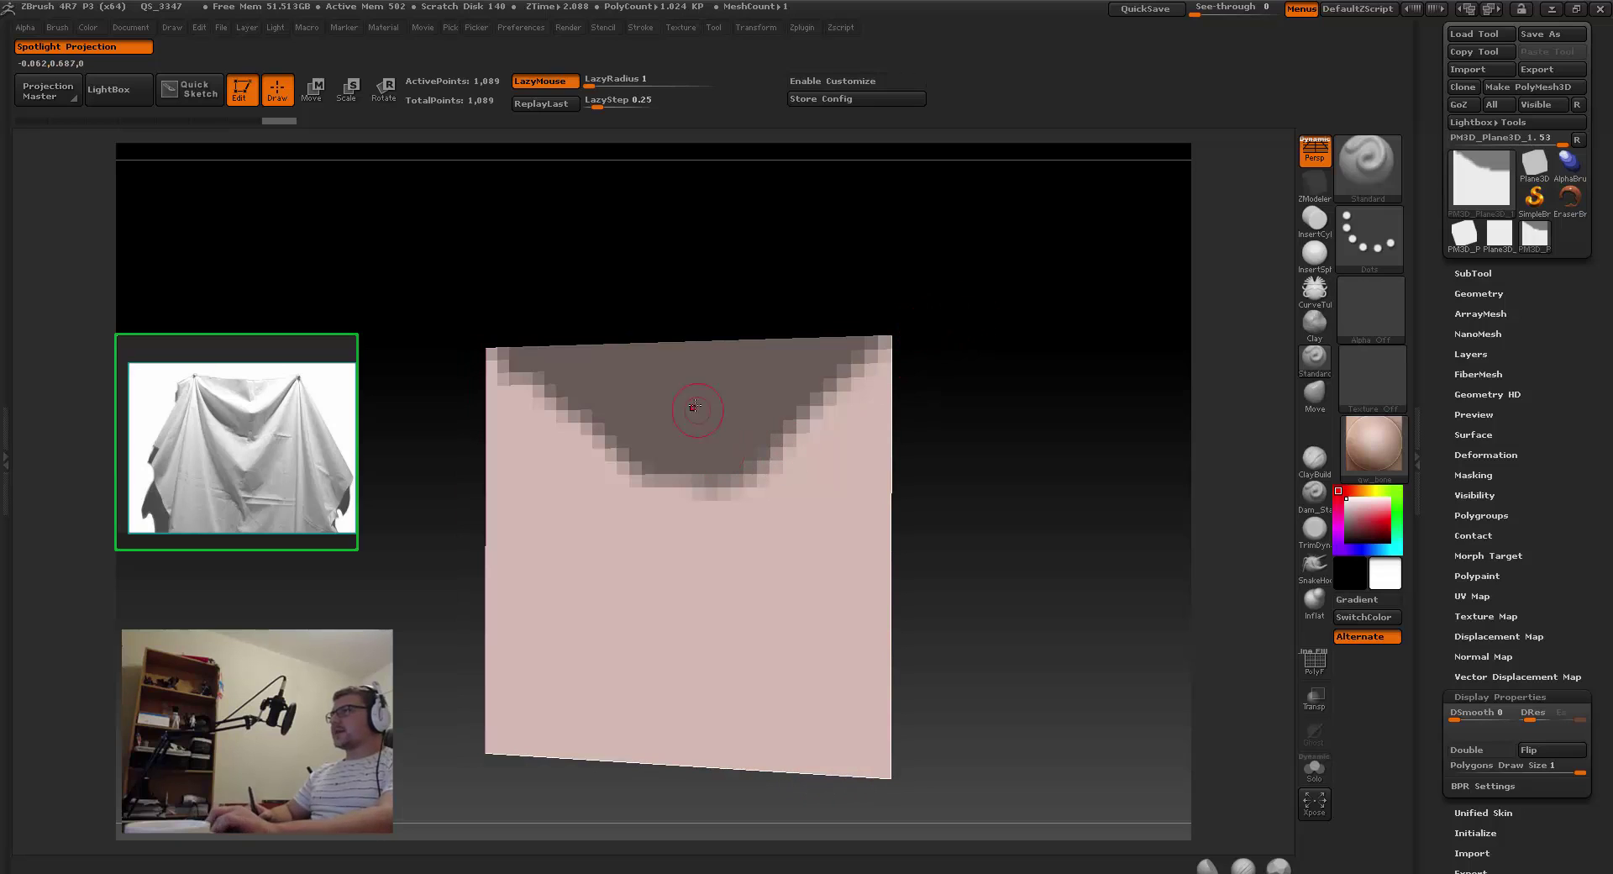
key("ctrl")
key("ctrl")
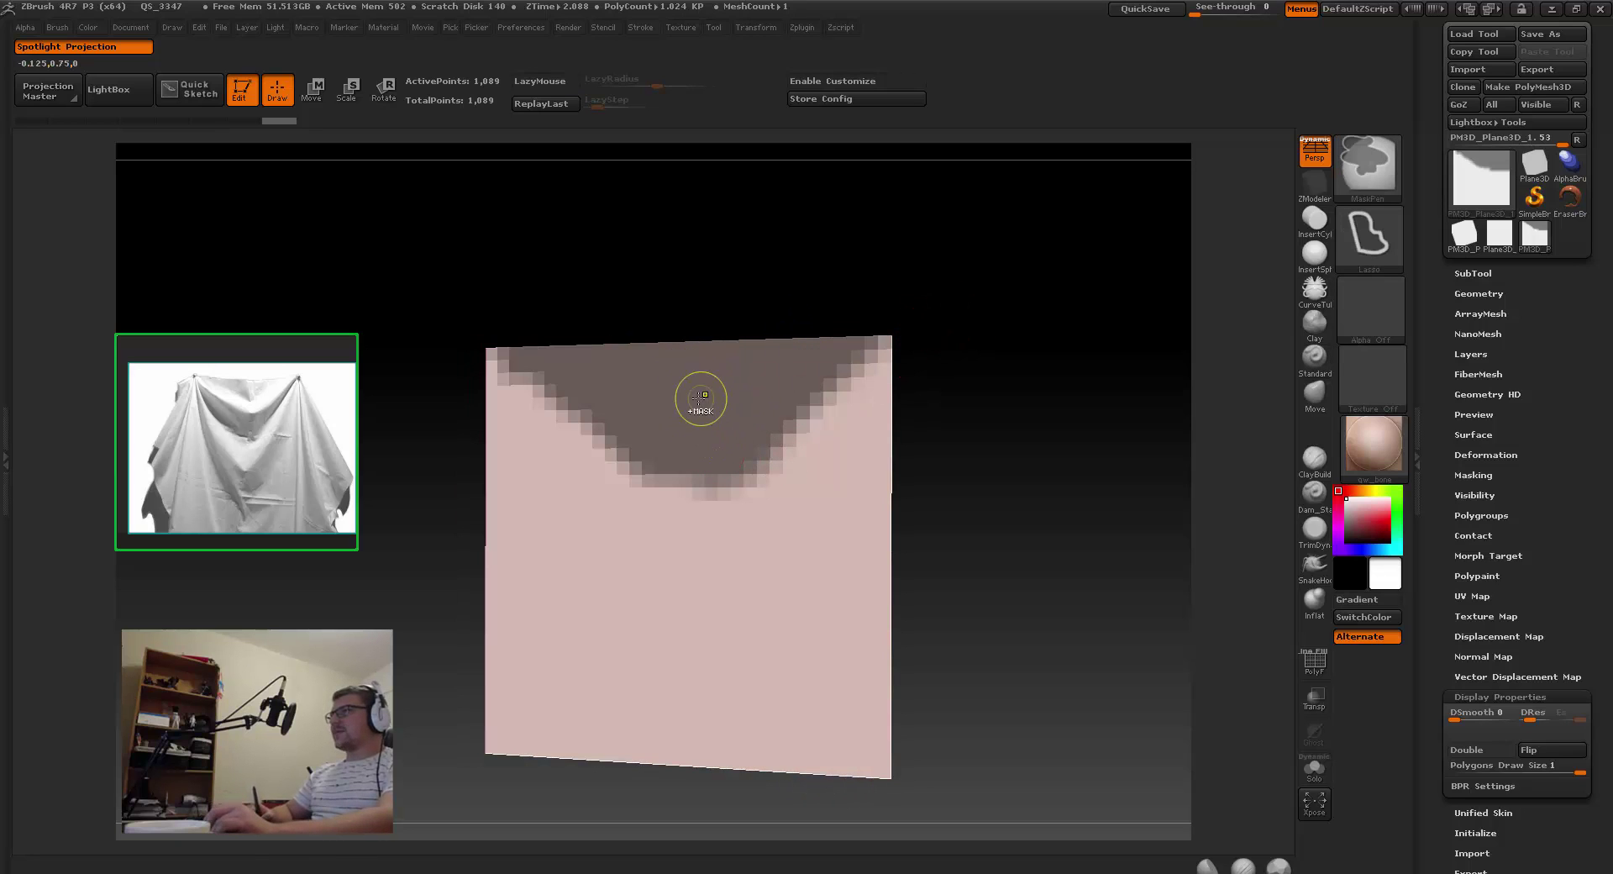
left_click(700, 399, "ctrl")
key("l")
left_click_drag(958, 374, 626, 394)
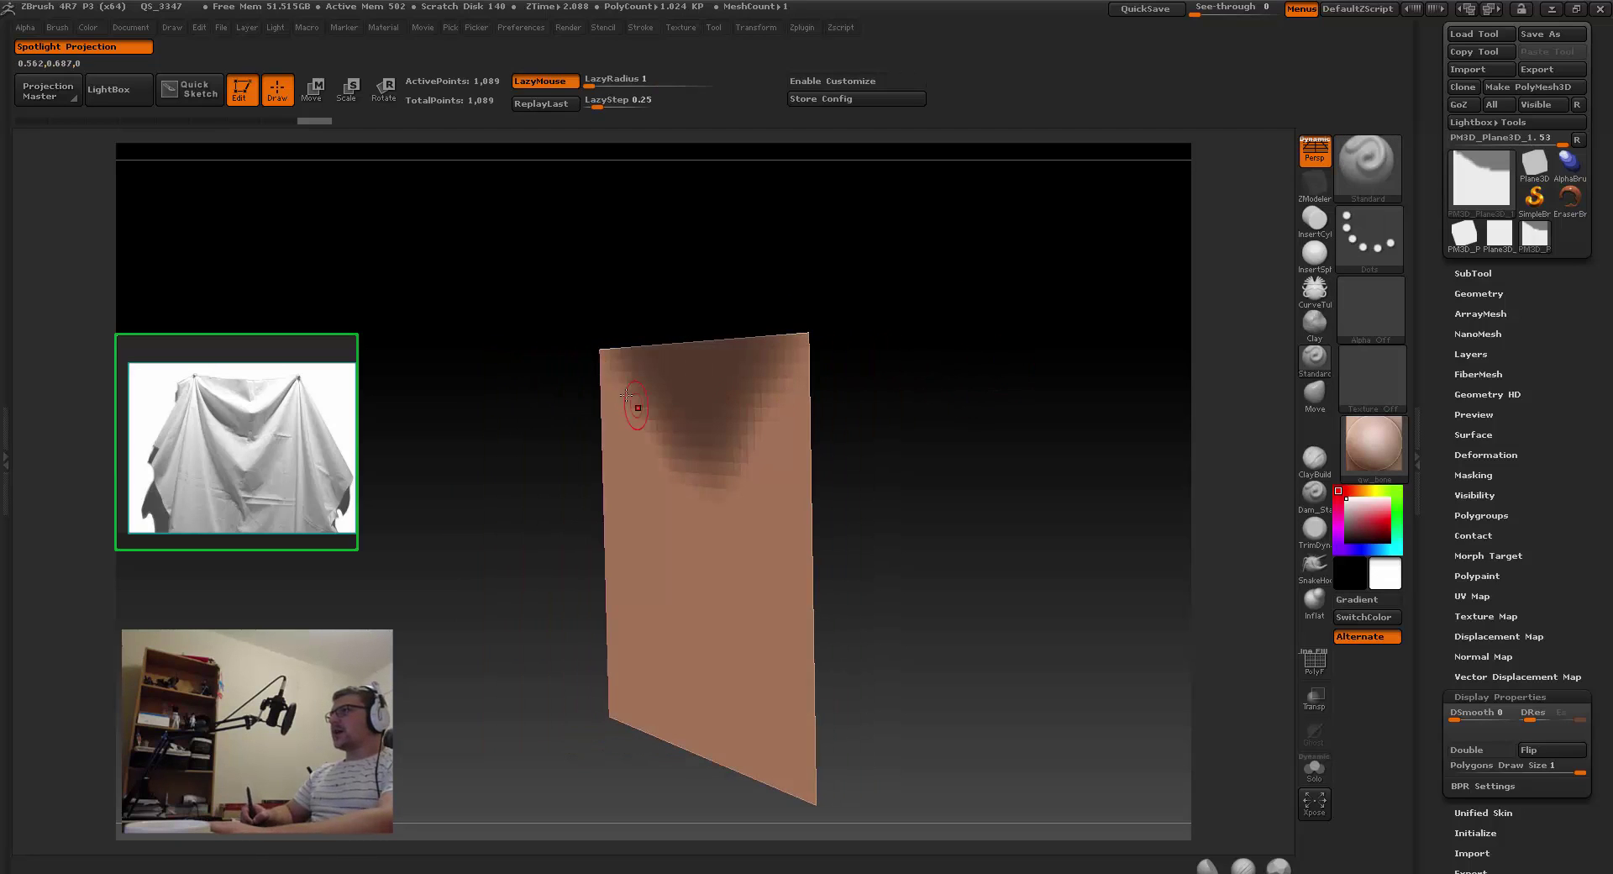
left_click_drag(863, 322, 994, 409)
key("ctrl")
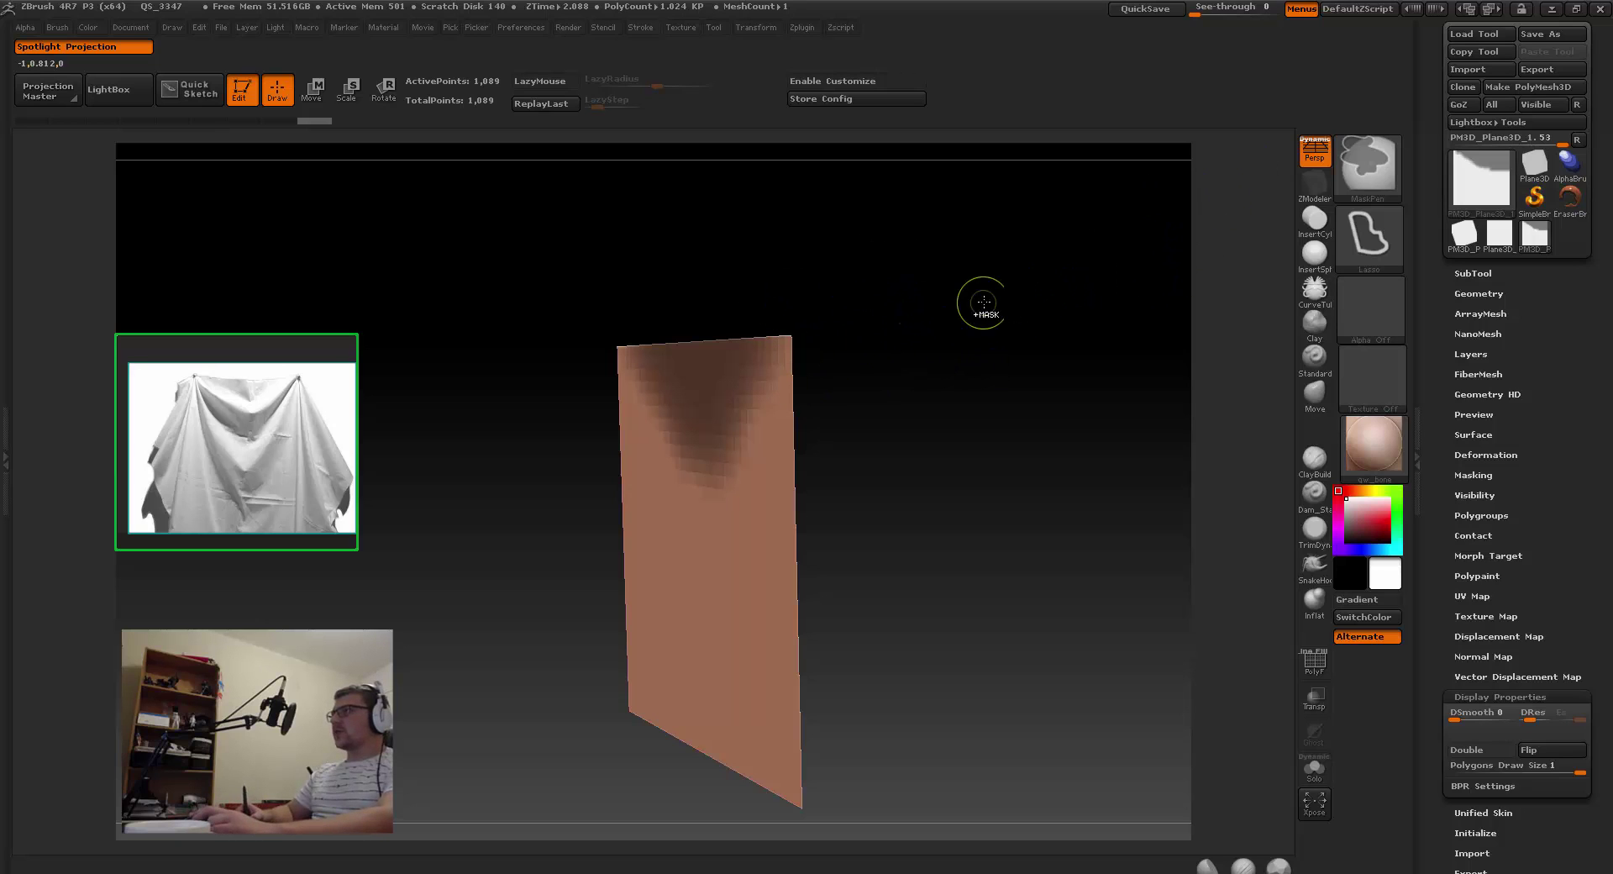
Step: Invert the blurred mask so only the hanging drape area is unmasked, and undo the clearing of the mask
left_click_drag(941, 265, 934, 274, "ctrl")
mouse_move(943, 334)
left_mouse_down()
mouse_move(994, 340)
mouse_move(994, 317)
mouse_move(1070, 302)
mouse_move(978, 327)
mouse_move(1044, 302)
mouse_move(1019, 287)
mouse_move(1098, 386)
left_mouse_up()
key("ctrl+z")
left_click(986, 346, "ctrl")
key("ctrl")
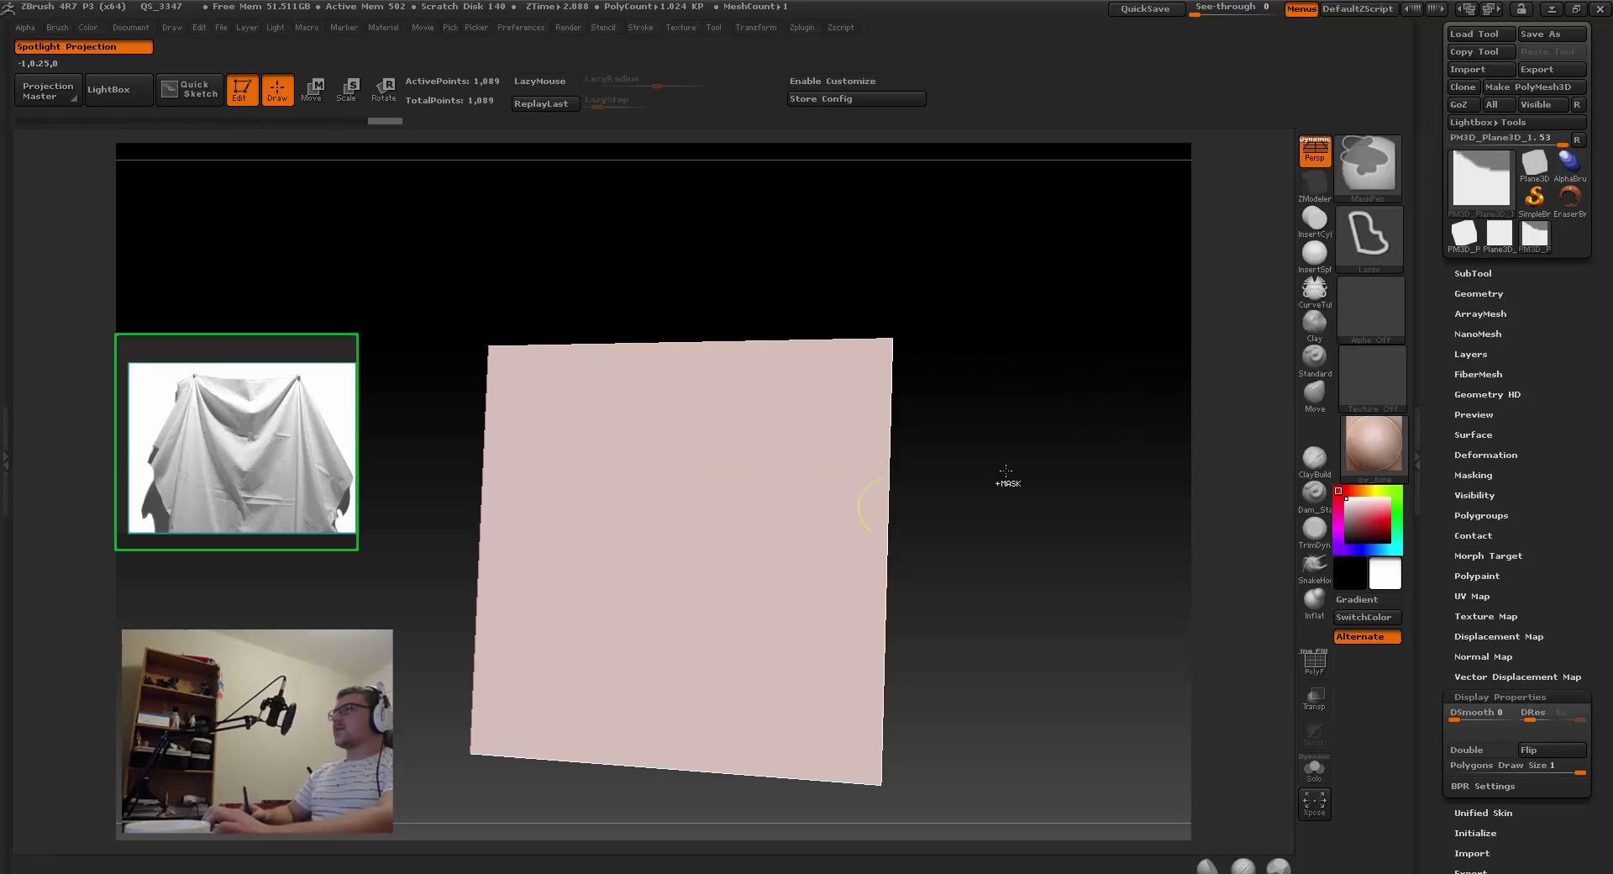
mouse_move(1058, 312)
left_mouse_down()
mouse_move(1000, 330)
mouse_move(1070, 326)
left_mouse_up()
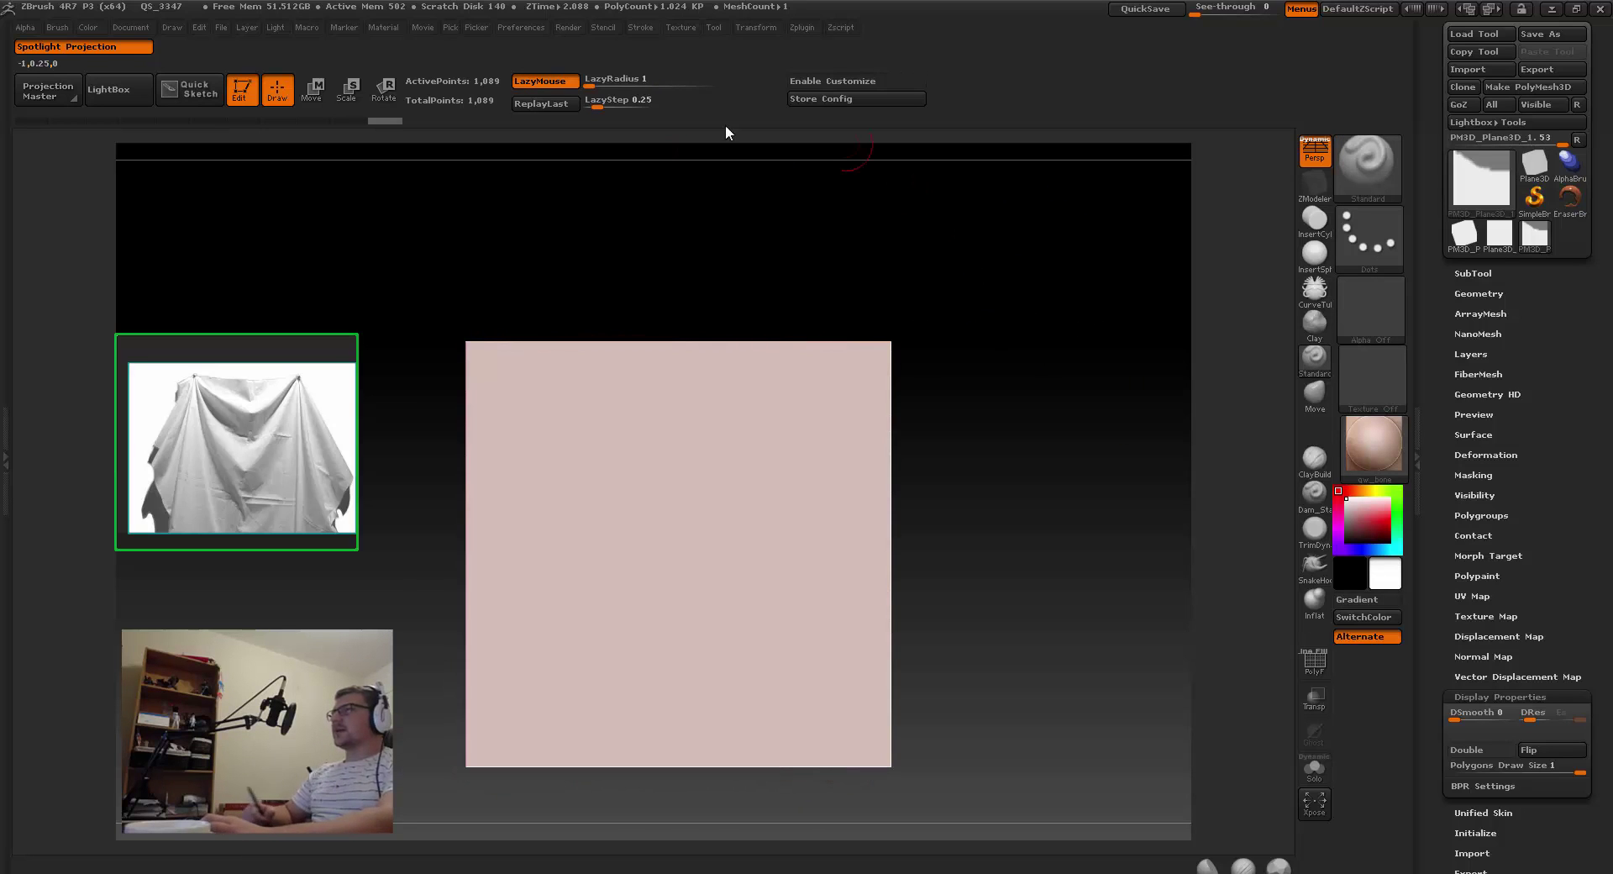
left_click_drag(783, 332, 912, 382)
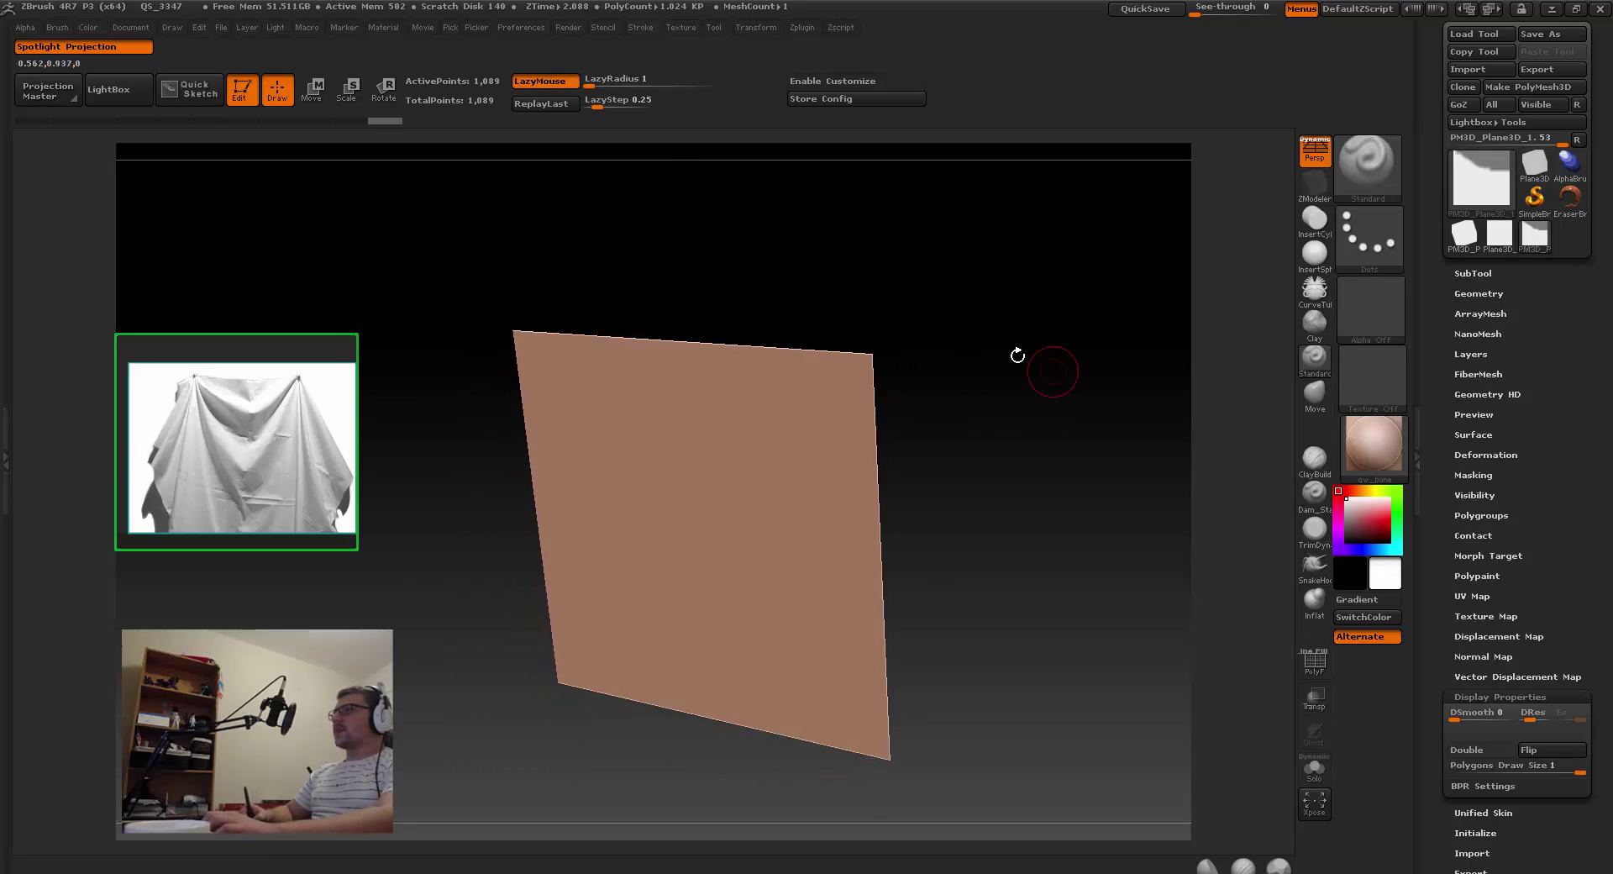
mouse_move(1018, 355)
left_mouse_down()
mouse_move(954, 342)
mouse_move(997, 400)
mouse_move(1019, 356)
left_mouse_up()
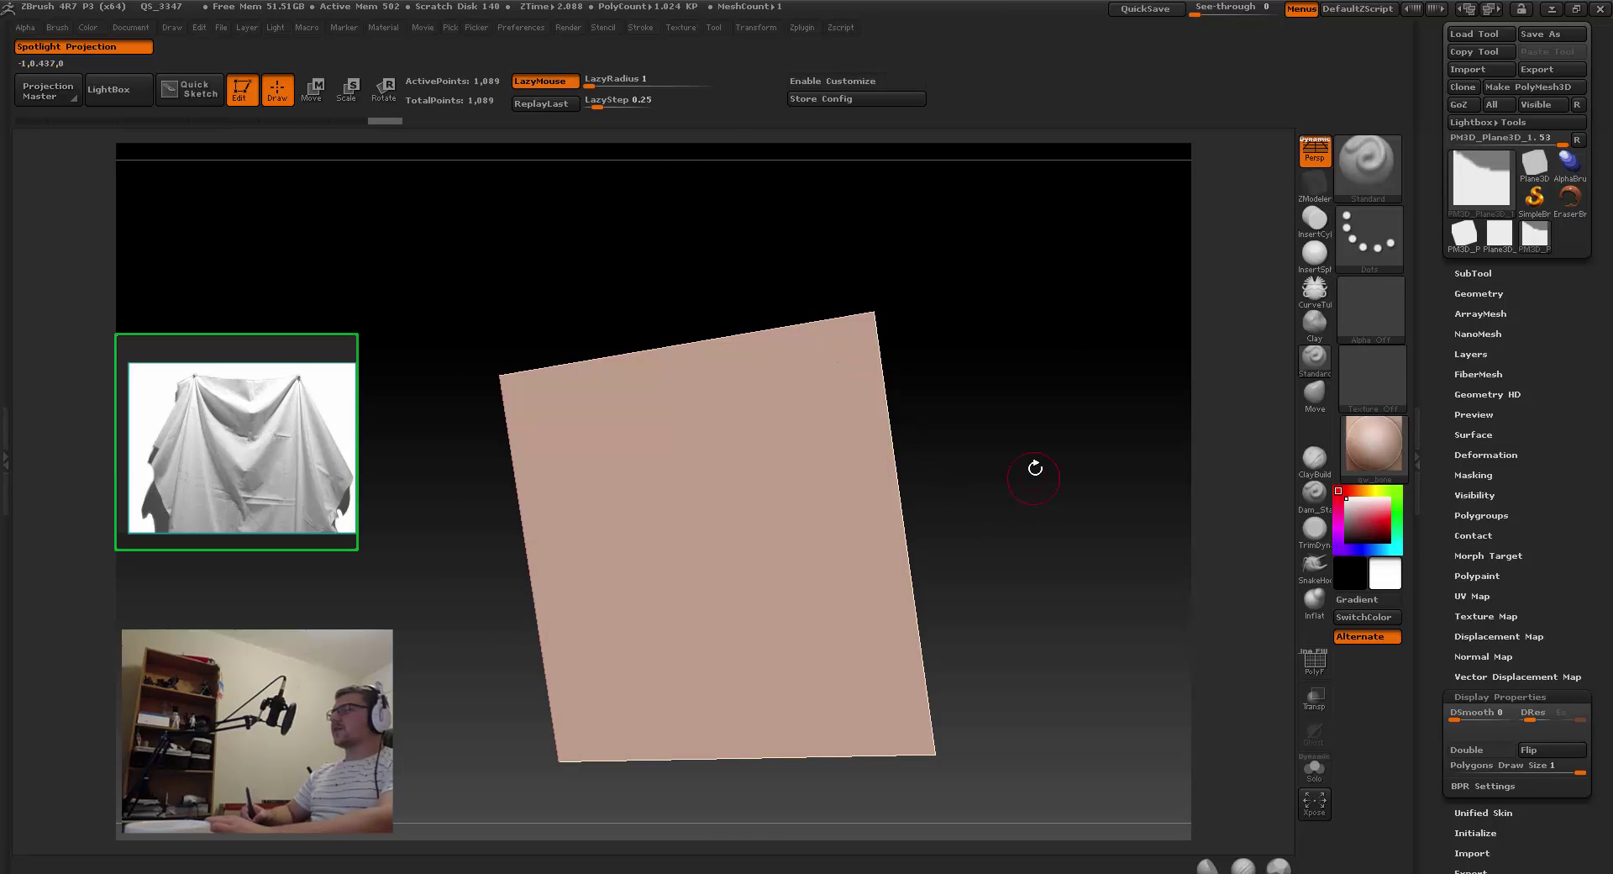
left_click_drag(1035, 467, 859, 432)
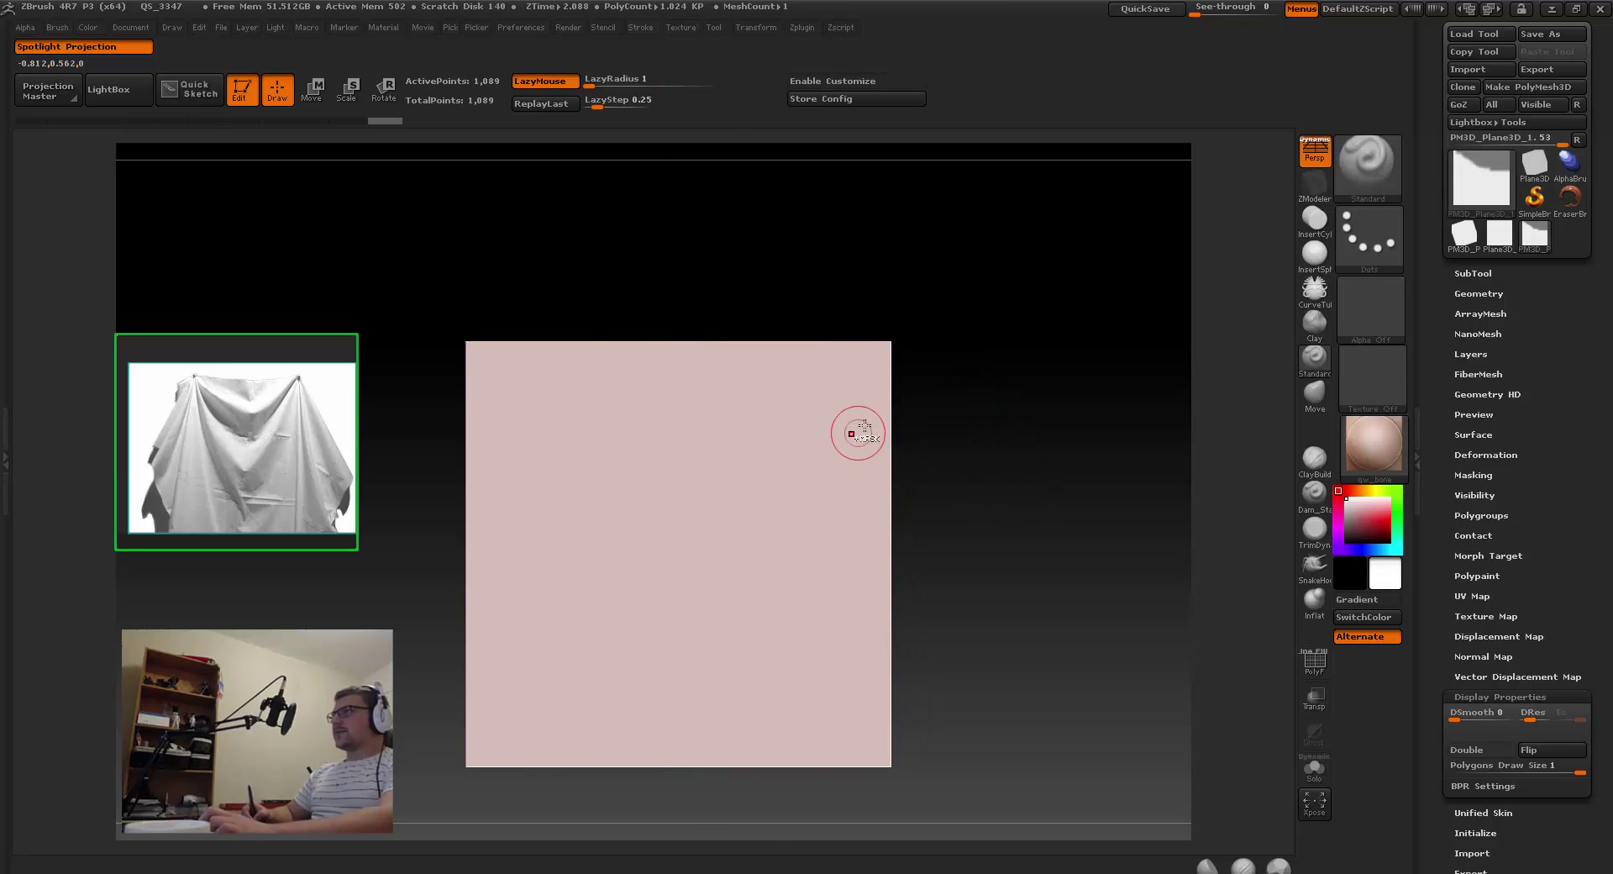
mouse_move(1055, 468)
left_mouse_down()
mouse_move(990, 432)
mouse_move(1204, 238)
left_mouse_up()
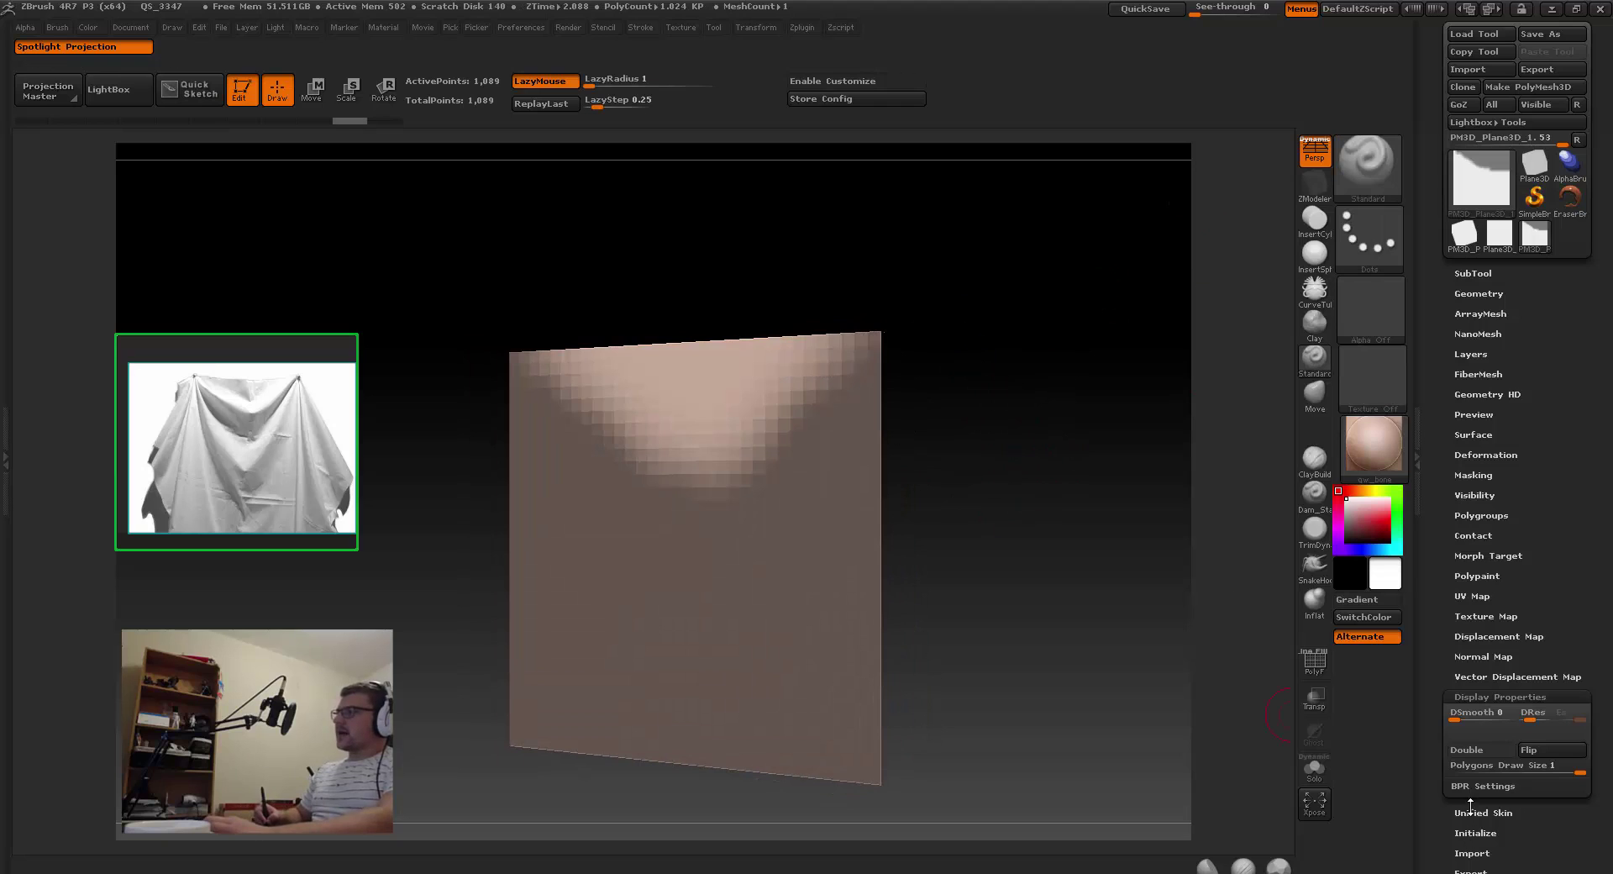
Step: Select the Move brush for pulling the unmasked drape area
left_click(1314, 393)
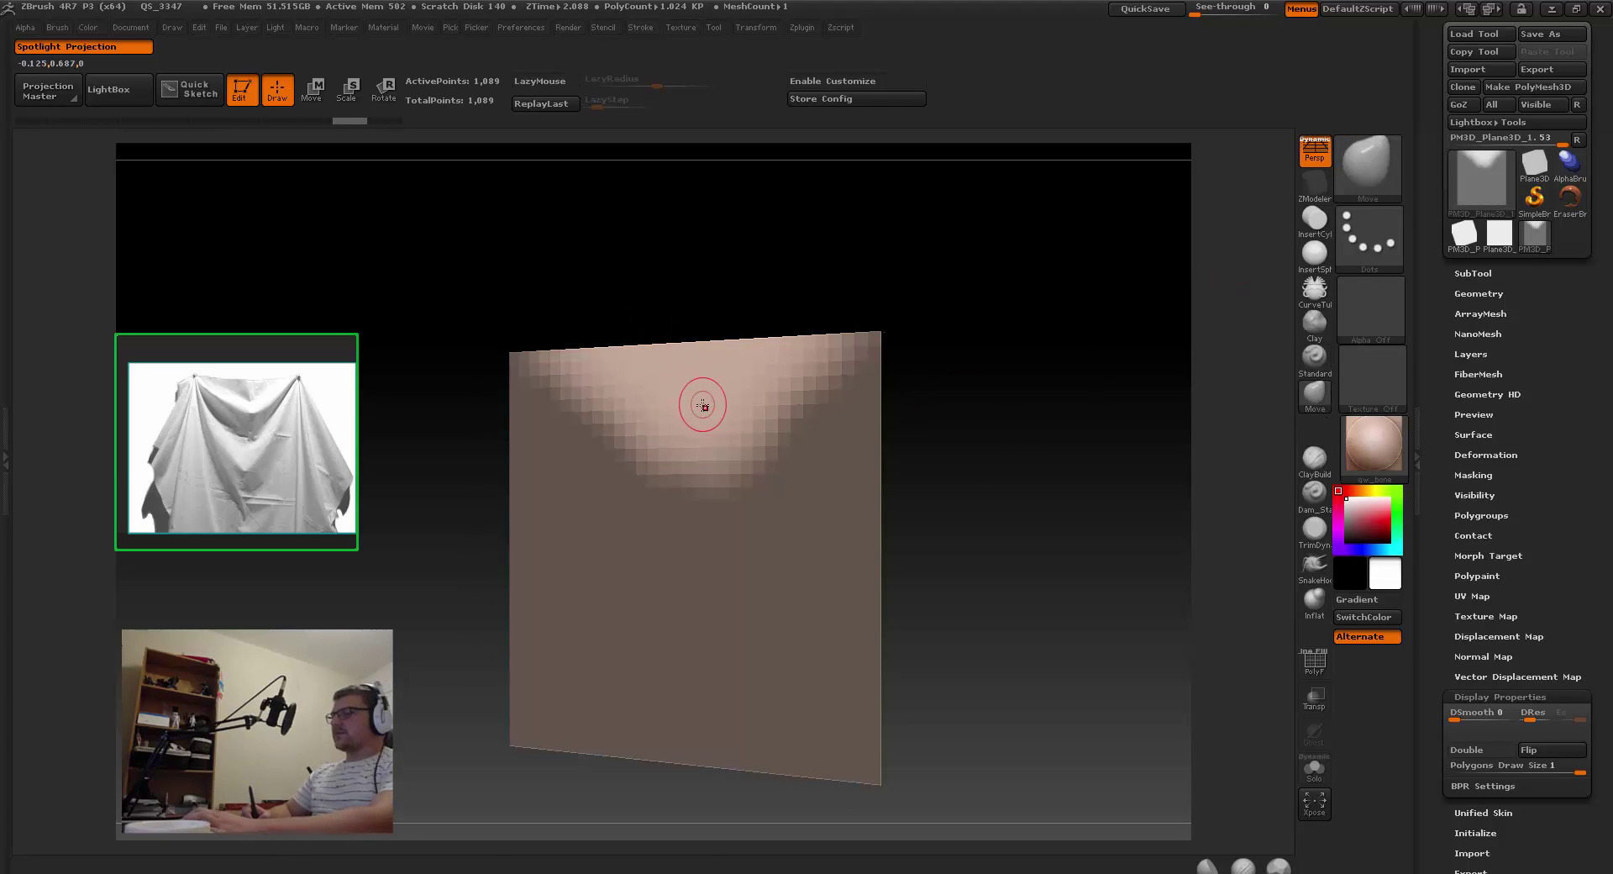
key("b")
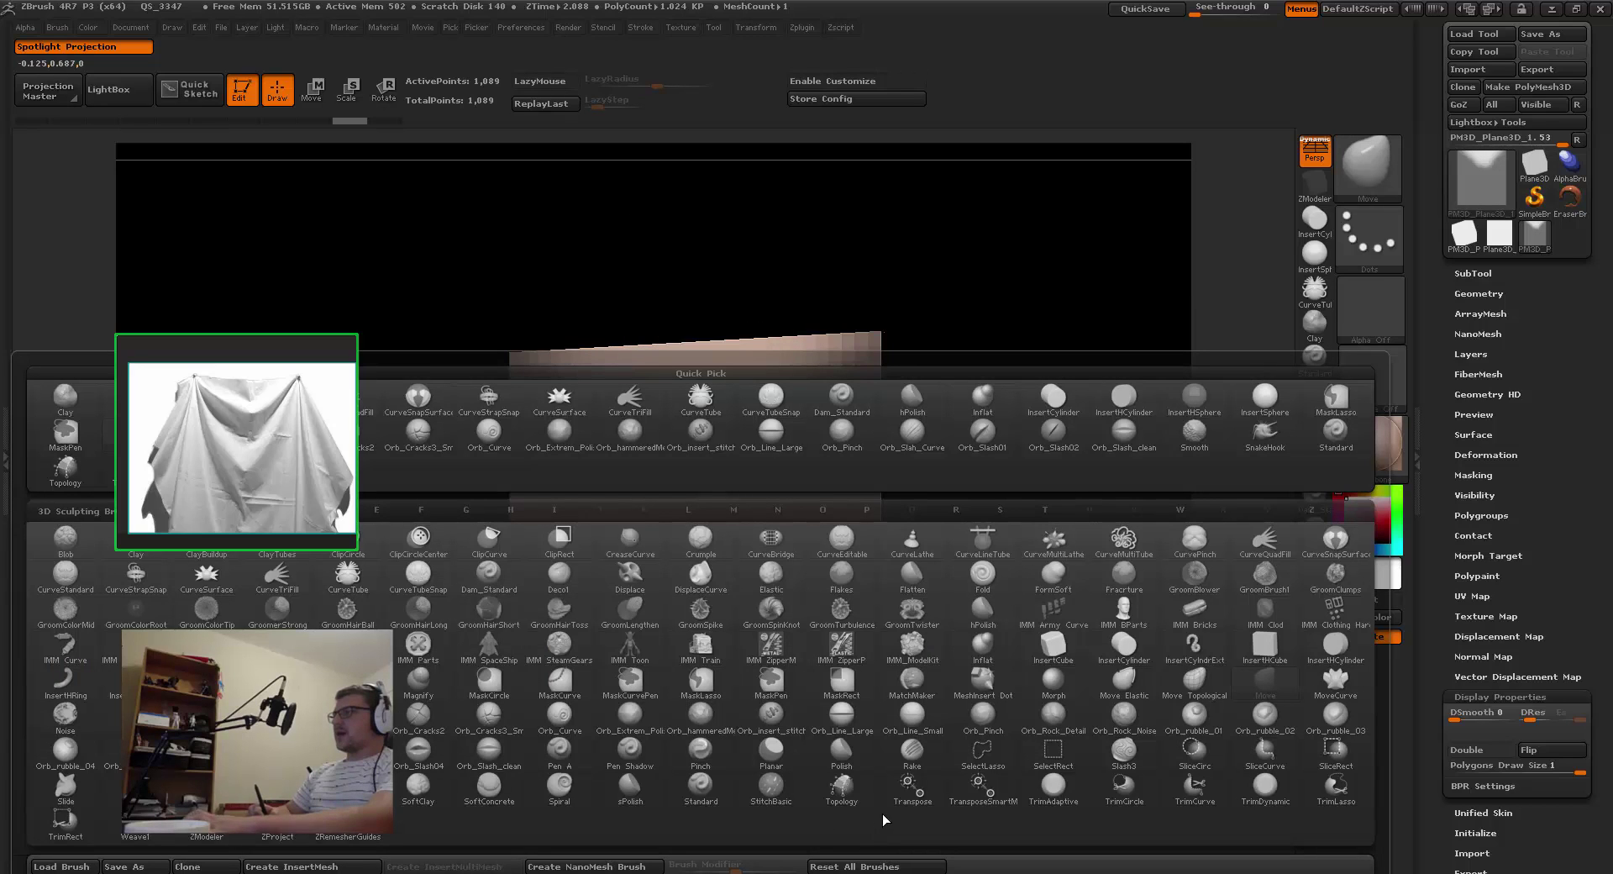
key("m")
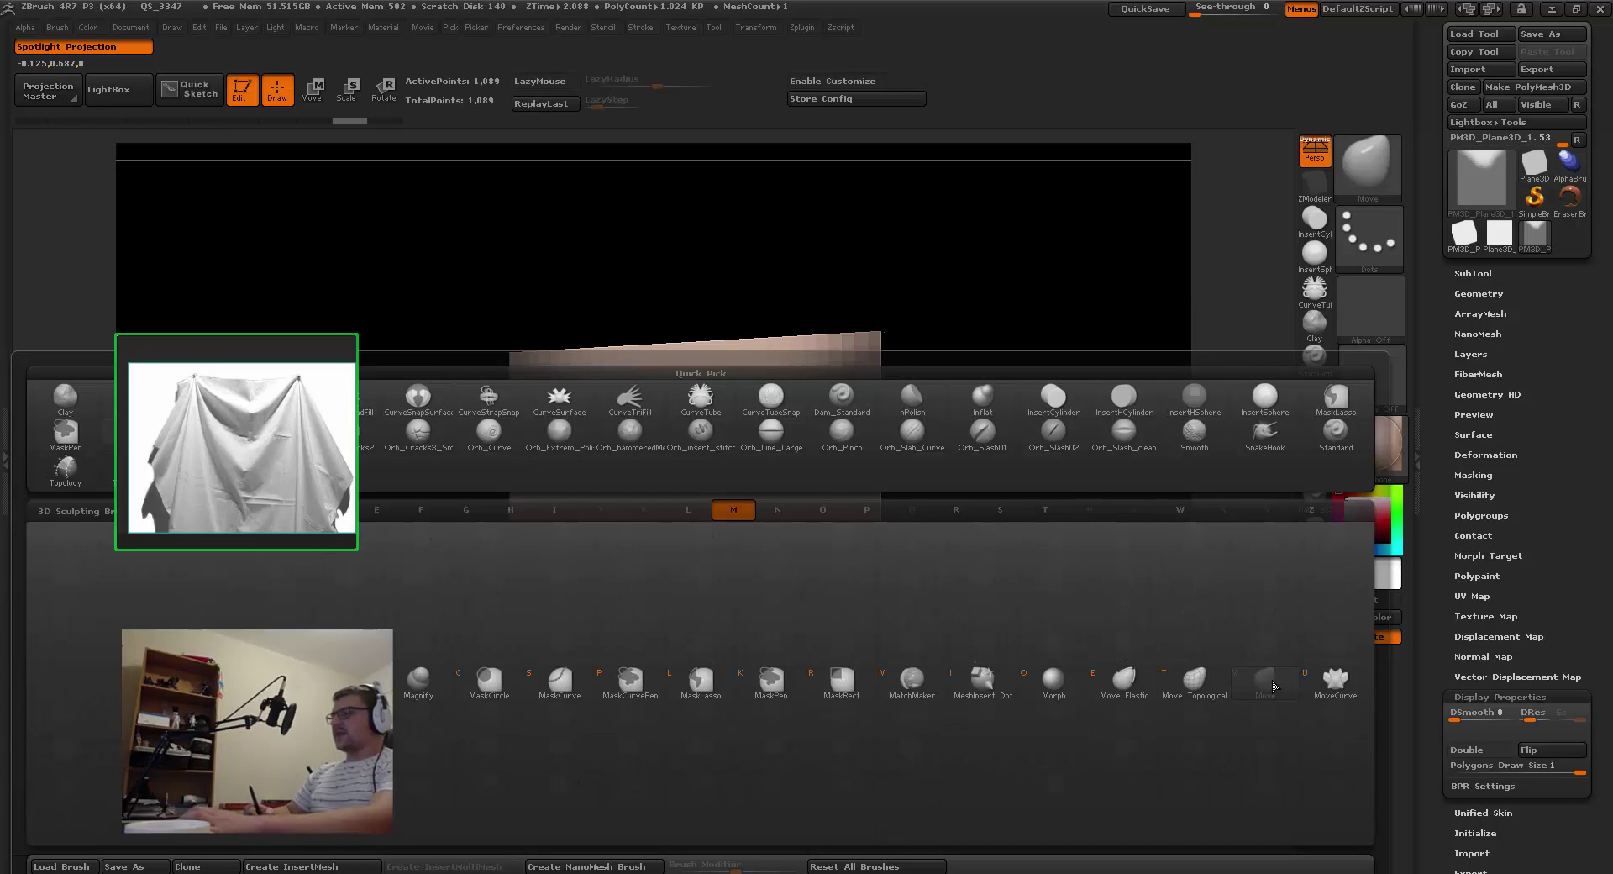
left_click(1260, 688)
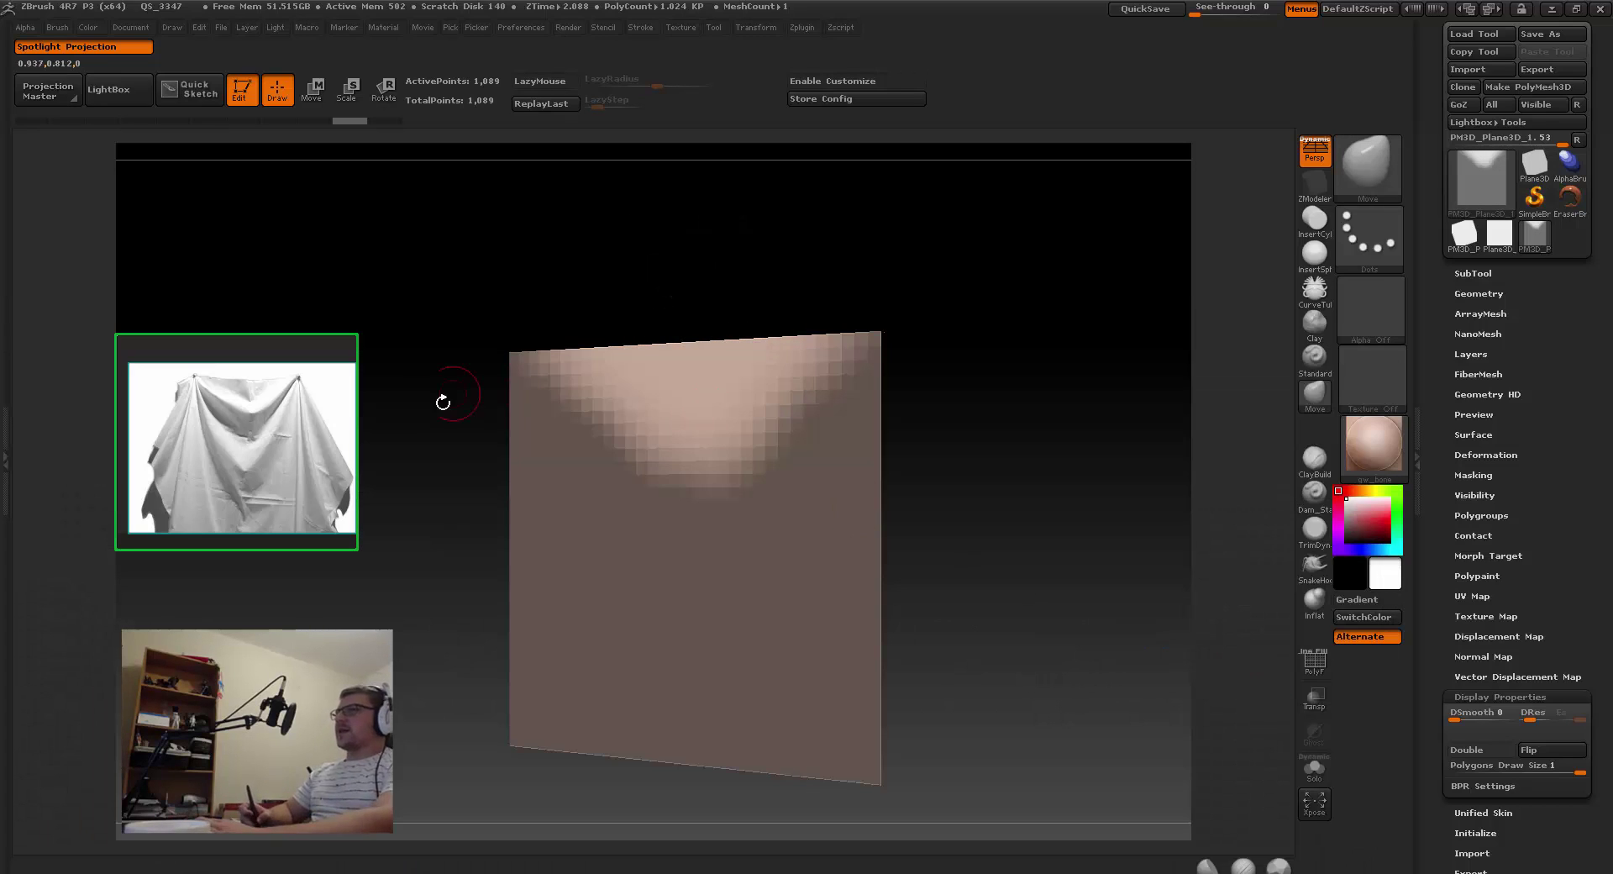
Step: Enlarge the Move brush until its outer ring spans the unmasked drape area, viewing the plane at a steep angle
right_click_drag(604, 406, 730, 424)
key("s")
left_click_drag(696, 411, 706, 411)
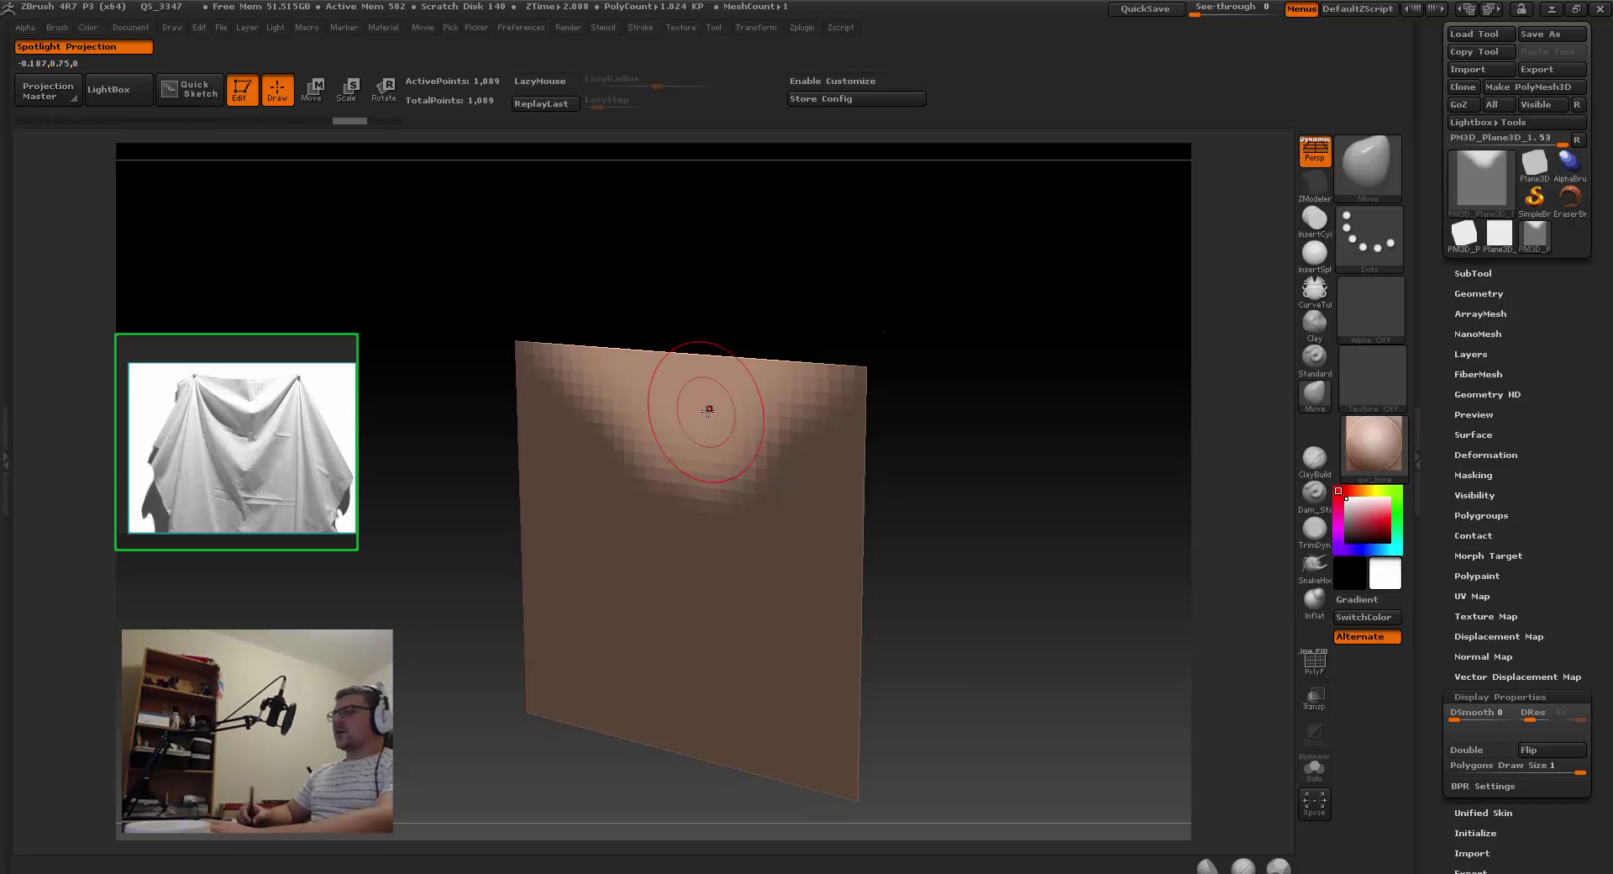
right_click_drag(740, 424, 677, 474, "alt")
right_click_drag(603, 420, 635, 443)
key("s")
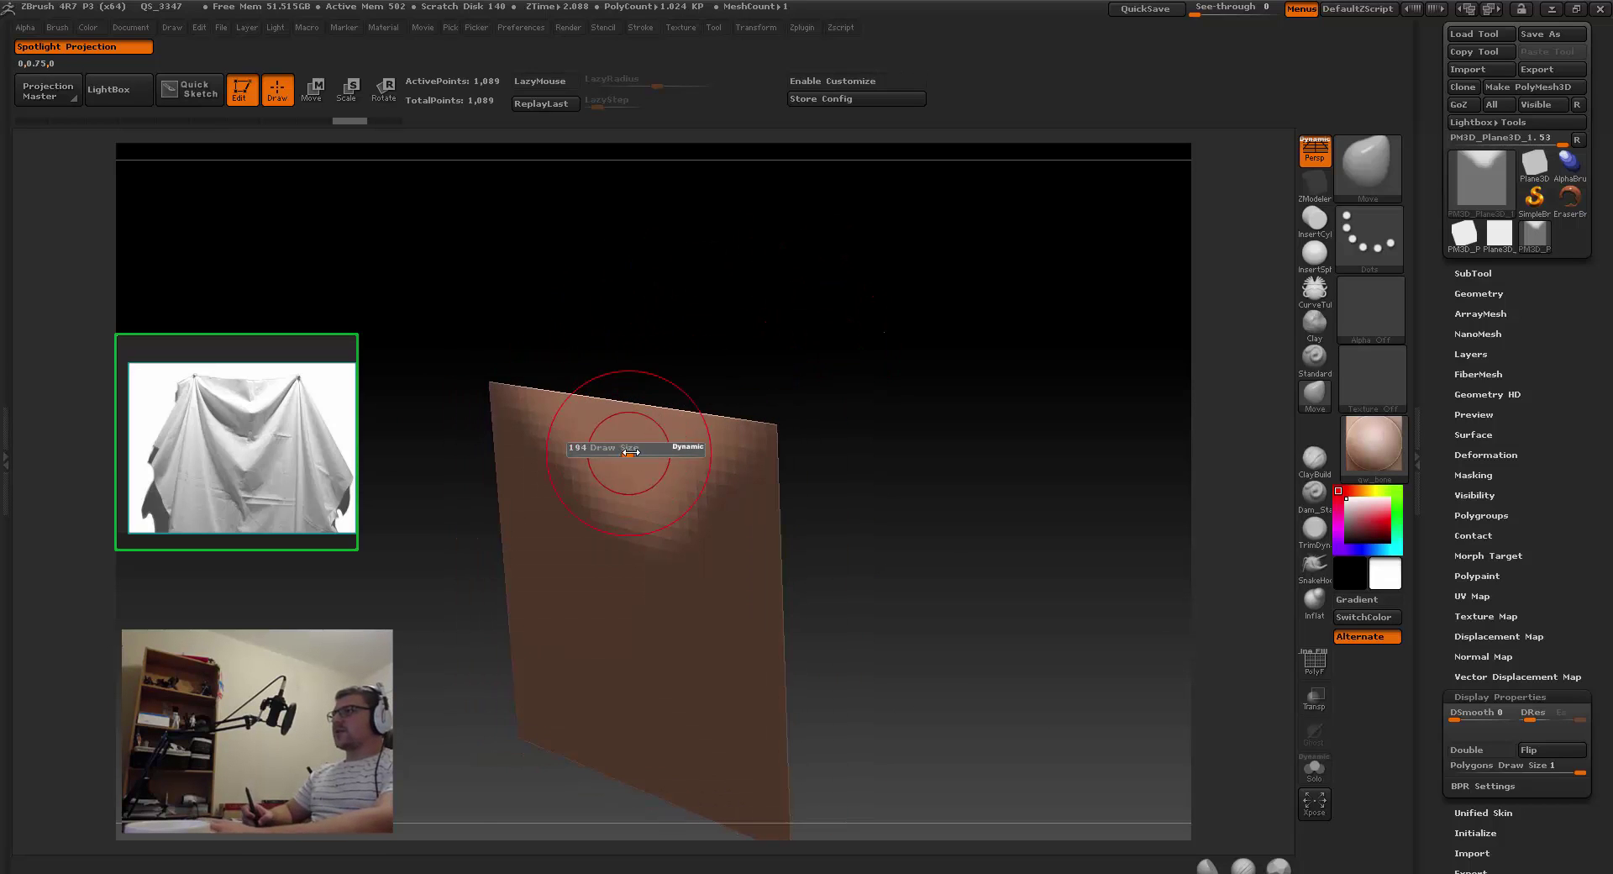
left_click_drag(635, 446, 656, 445)
right_click_drag(656, 445, 632, 499)
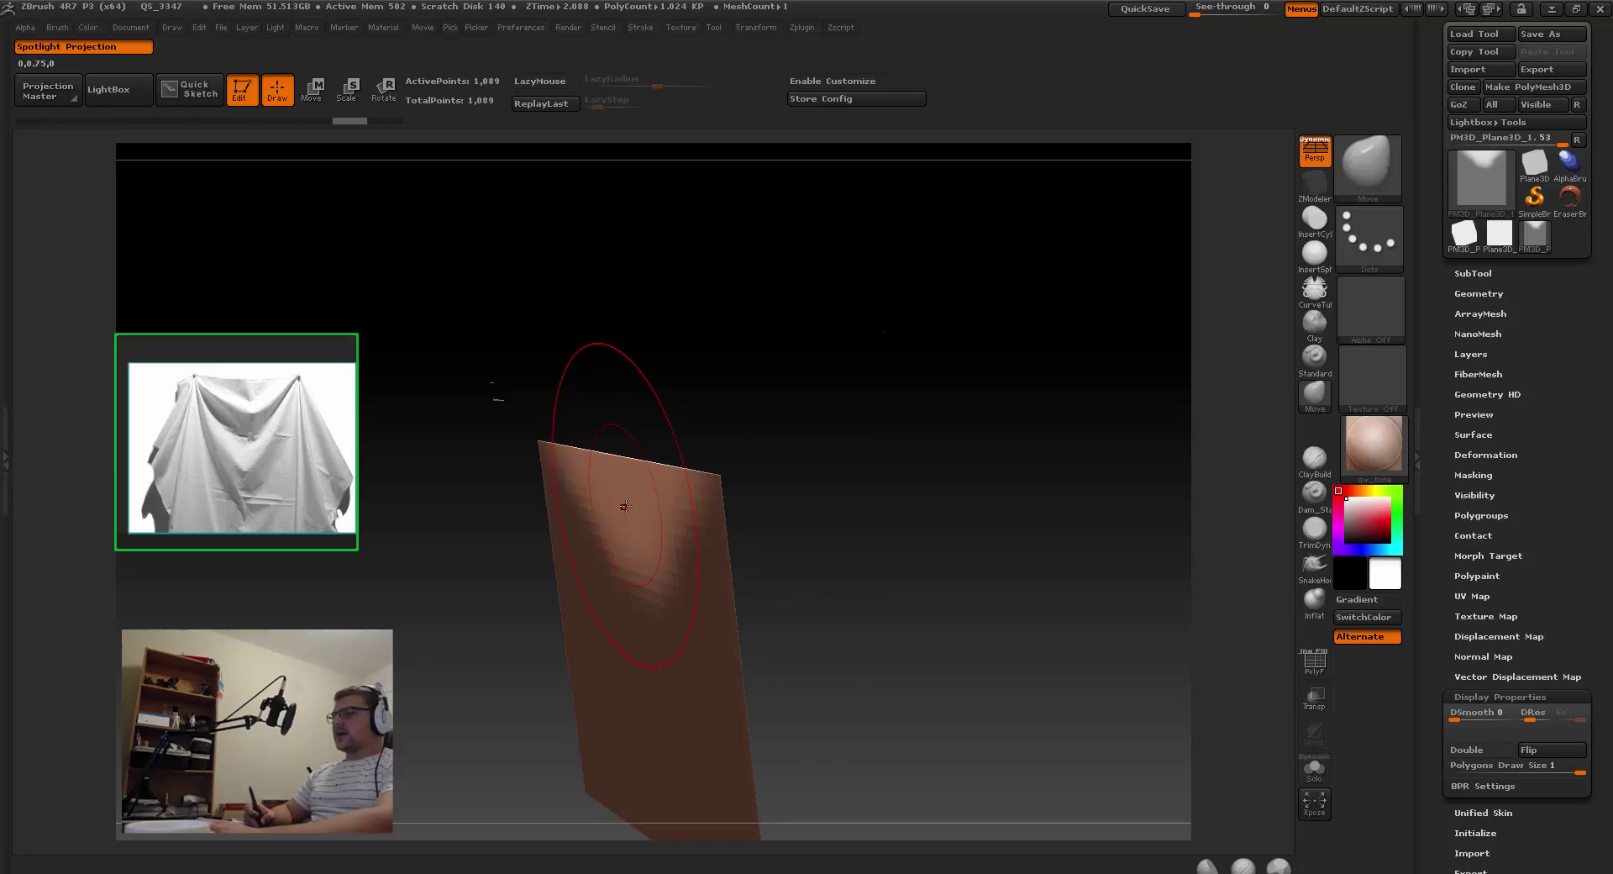
Step: Pull the unmasked drape area out of the plane with the Move brush to form a hanging fold
left_click_drag(630, 510, 624, 512)
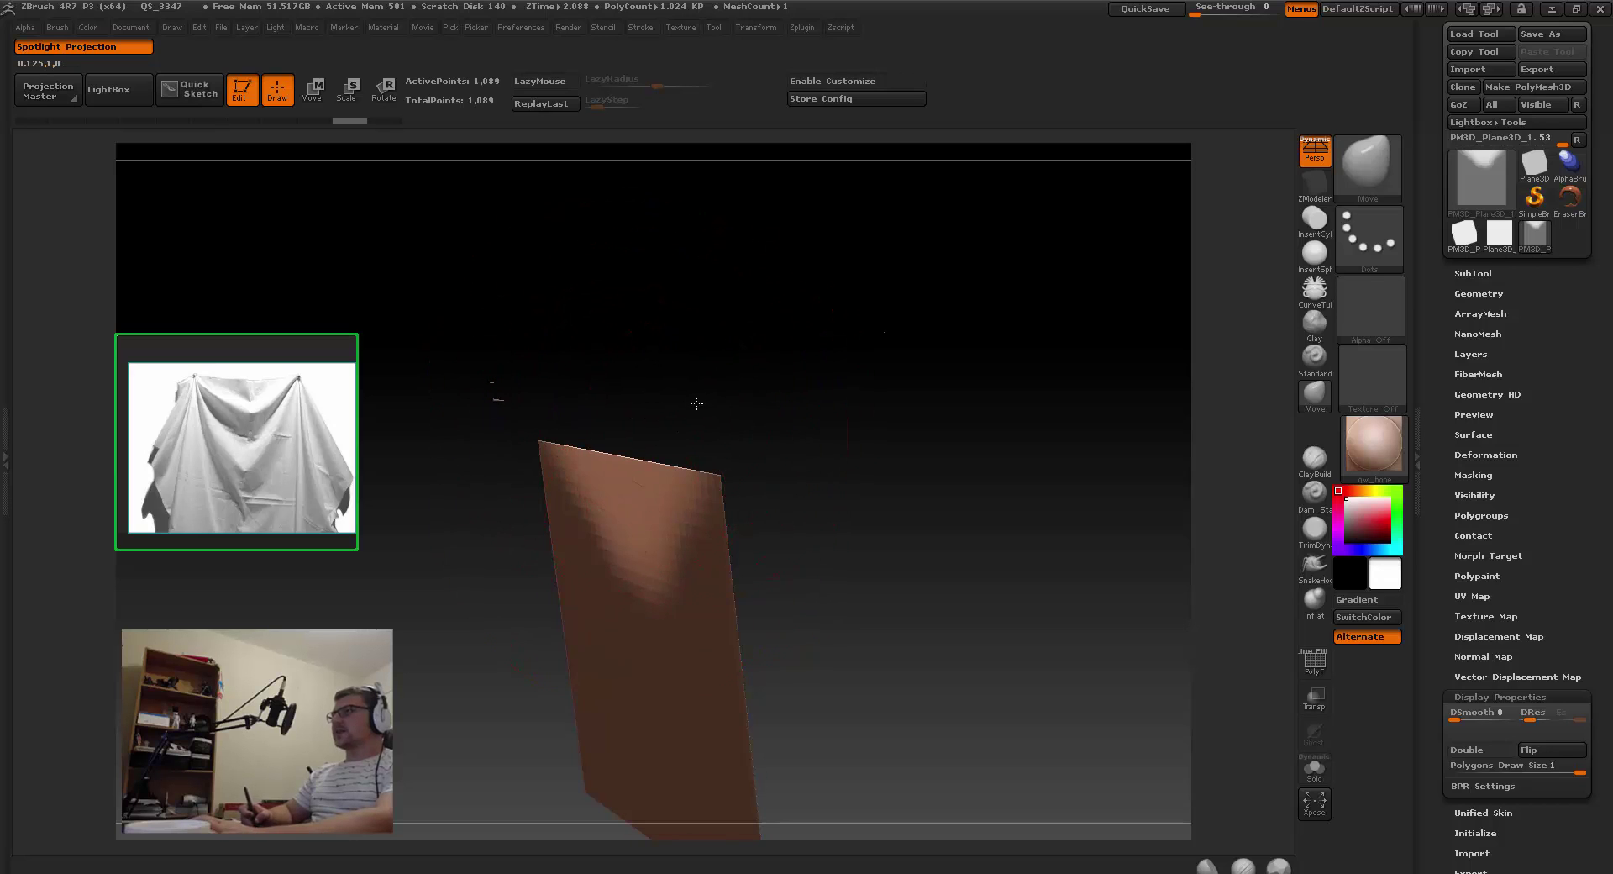
mouse_move(619, 488)
right_mouse_down()
mouse_move(662, 414)
mouse_move(701, 418)
mouse_move(633, 468)
mouse_move(645, 499)
mouse_move(734, 431)
mouse_move(730, 479)
mouse_move(543, 495)
mouse_move(612, 450)
mouse_move(712, 476)
mouse_move(663, 473)
right_mouse_up()
left_click_drag(637, 463, 636, 462)
right_click_drag(635, 462, 652, 470)
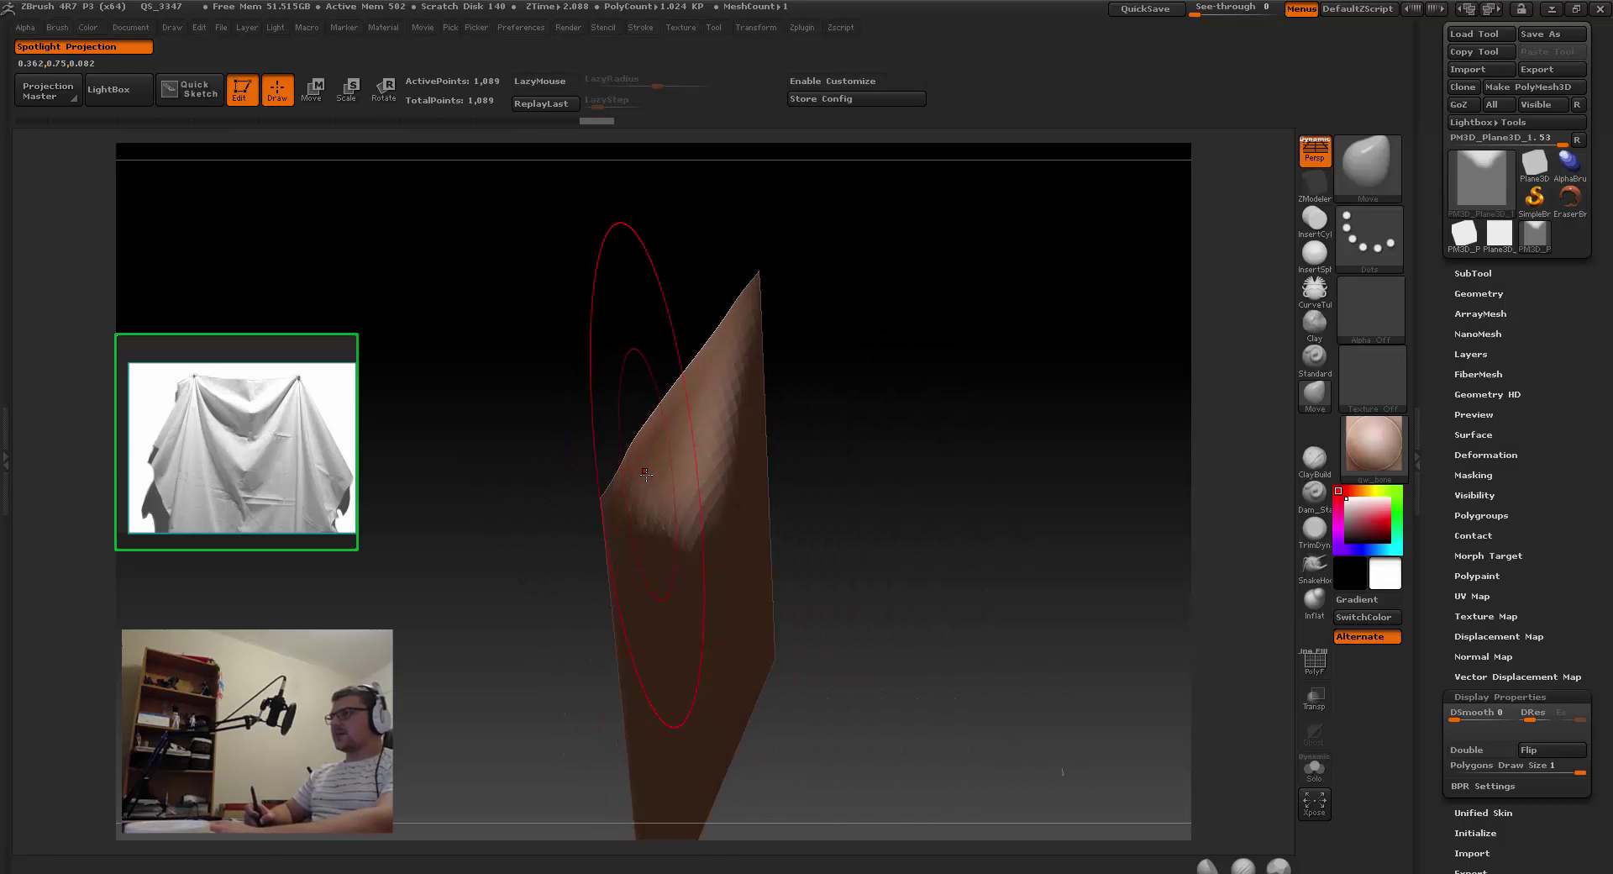
Step: Reduce the Move brush size and adjust the curve of the pulled-out fold along the plane's upper edge
key("s")
left_click_drag(645, 475, 627, 495)
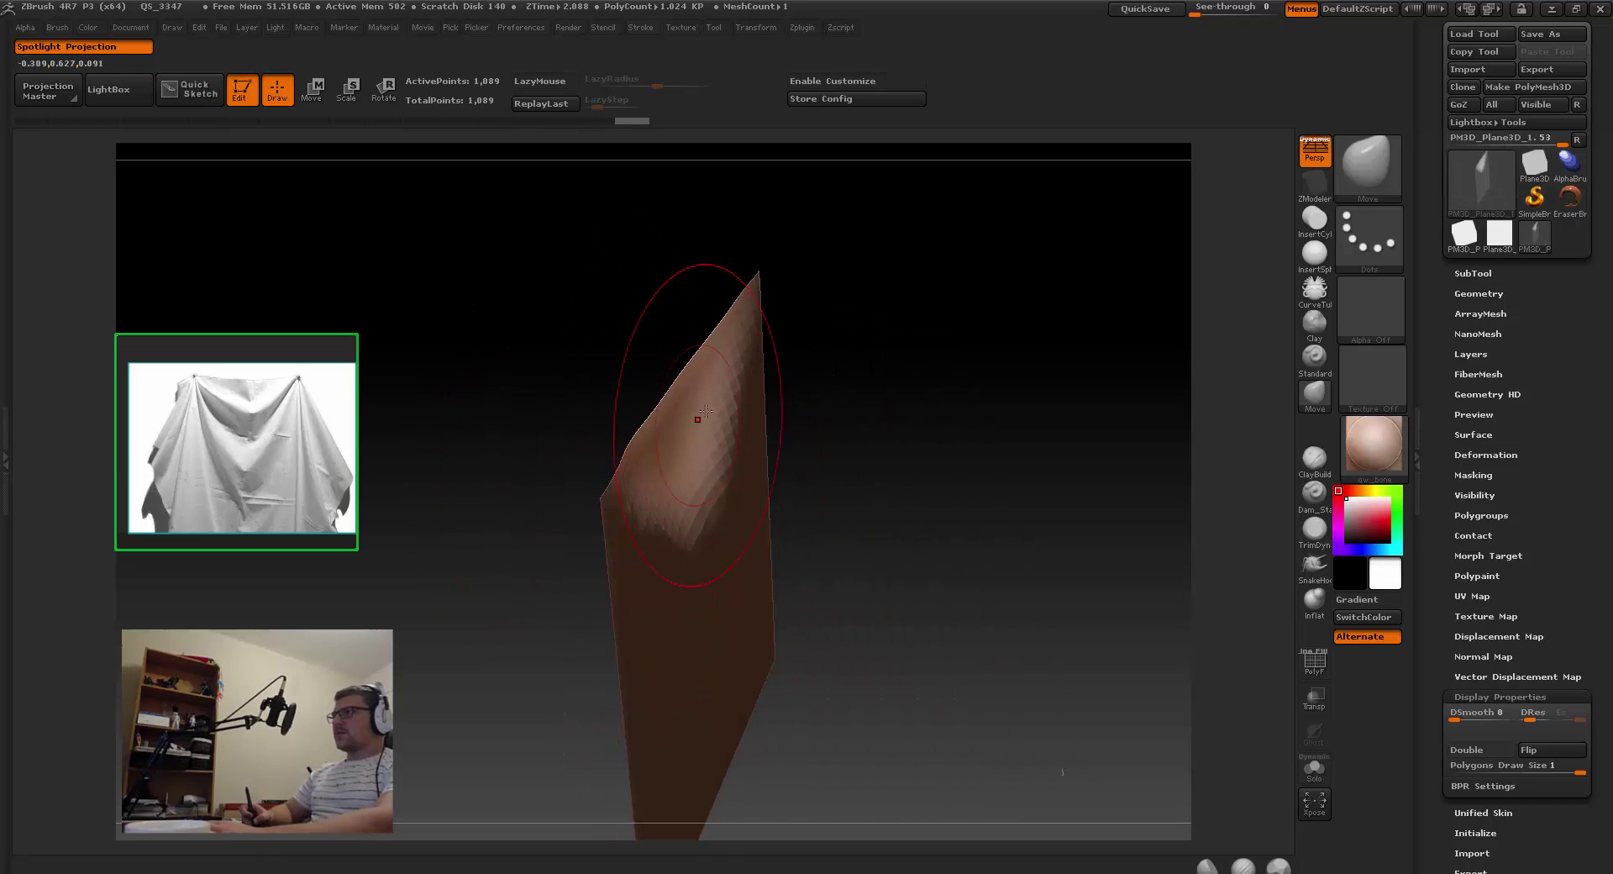
right_click_drag(721, 357, 684, 319)
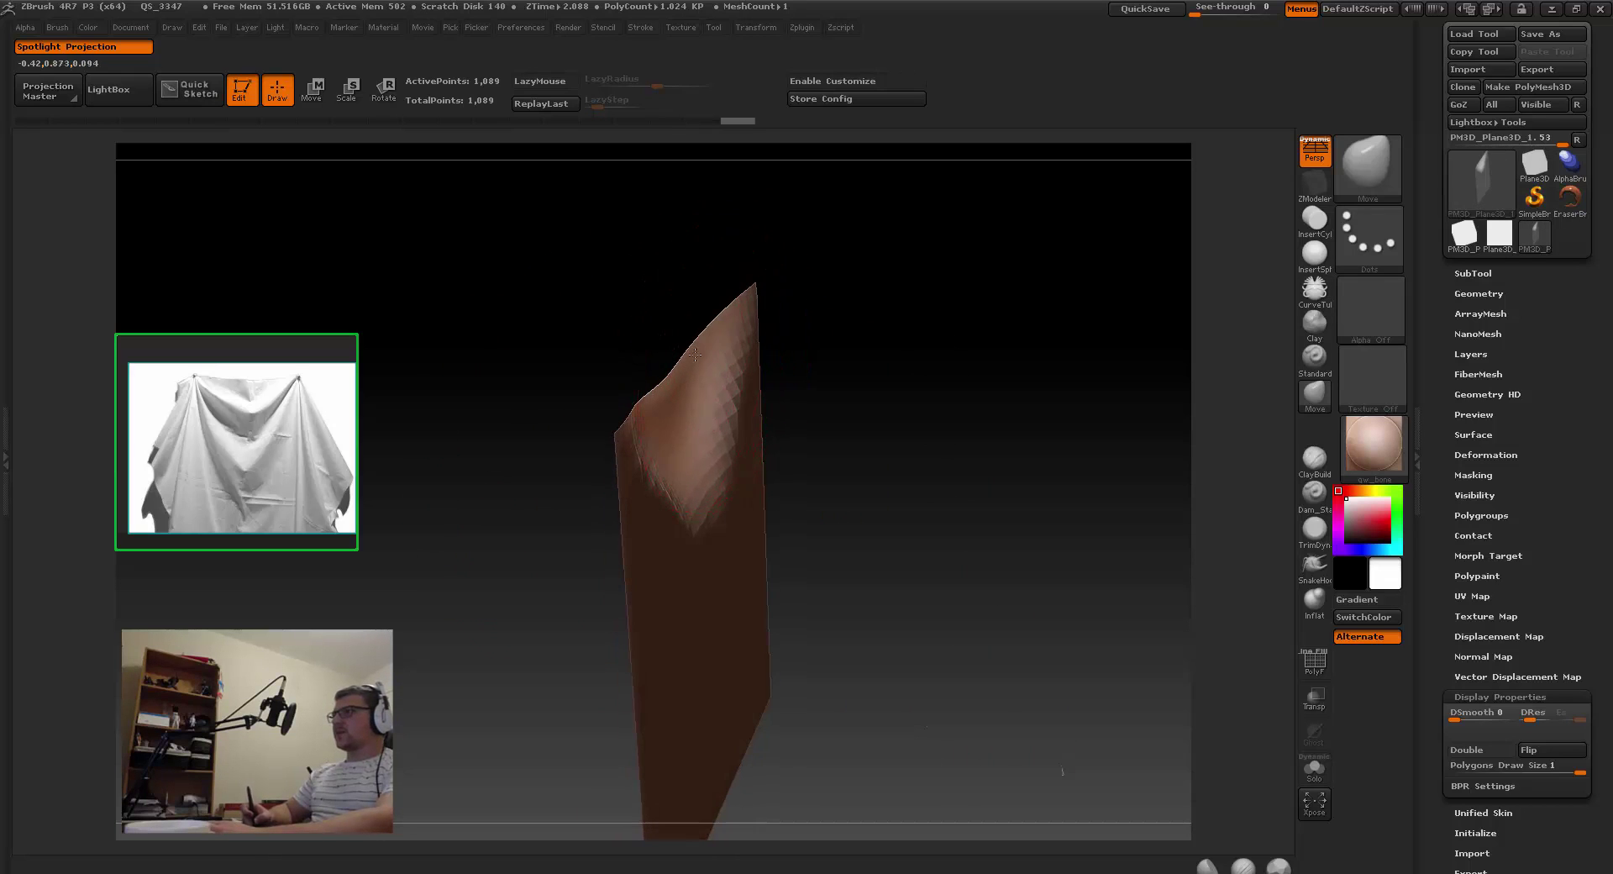
mouse_move(705, 386)
right_mouse_down()
mouse_move(720, 371)
mouse_move(689, 413)
mouse_move(609, 445)
right_mouse_up()
left_click_drag(551, 434, 554, 457)
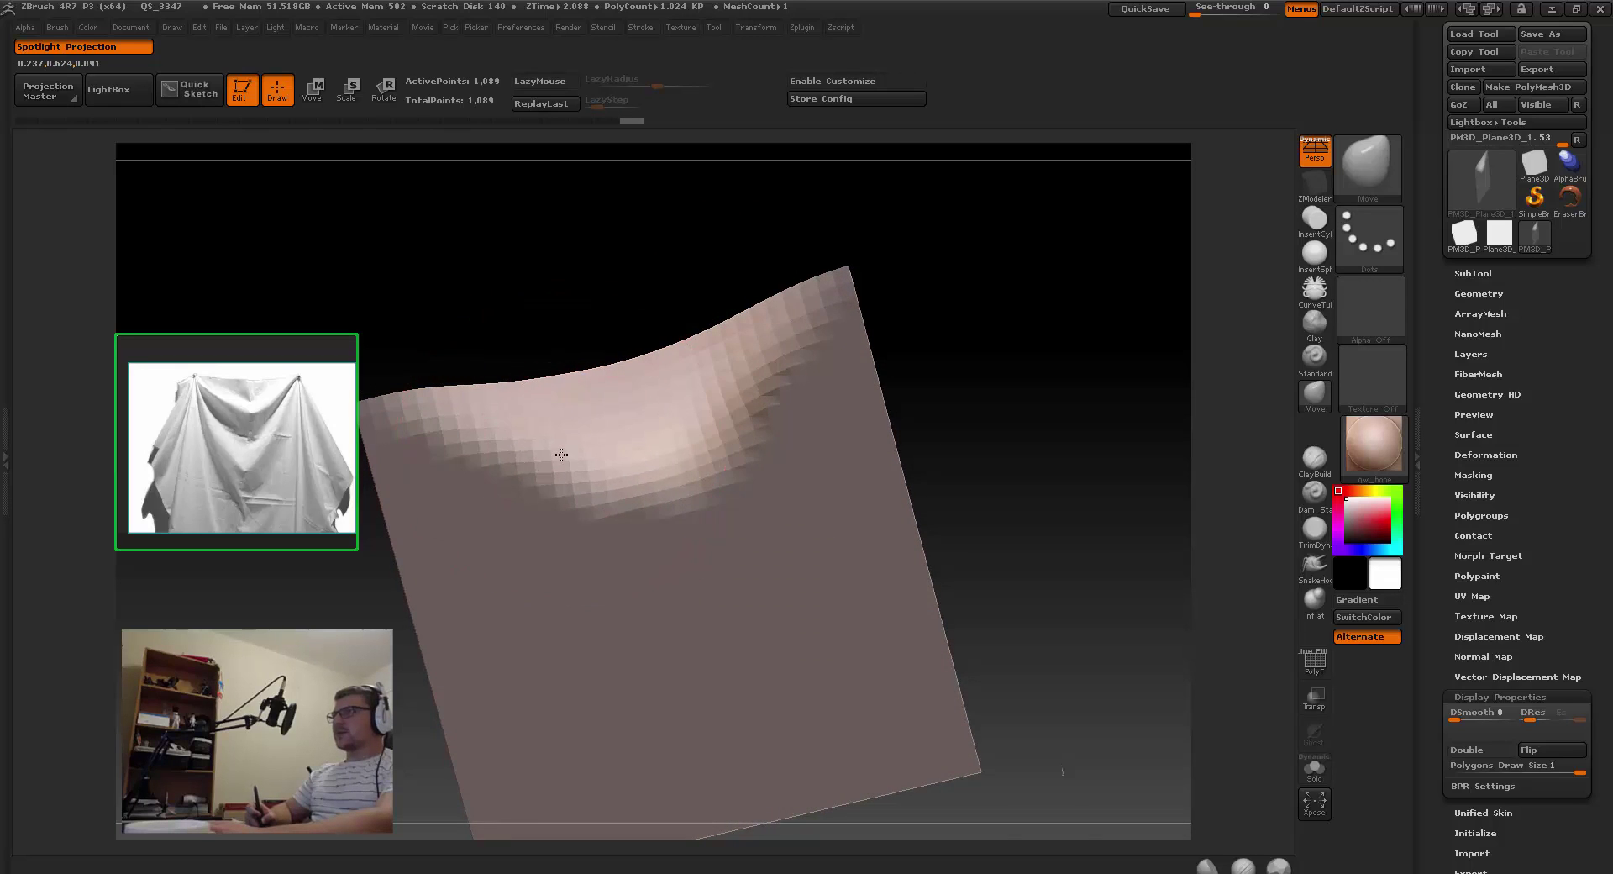
Step: Clear the mask and smooth the jagged transition between the pulled-out fold and the flat part of the plane
mouse_move(548, 446)
right_mouse_down()
mouse_move(539, 485)
mouse_move(648, 403)
right_mouse_up()
key("ctrl")
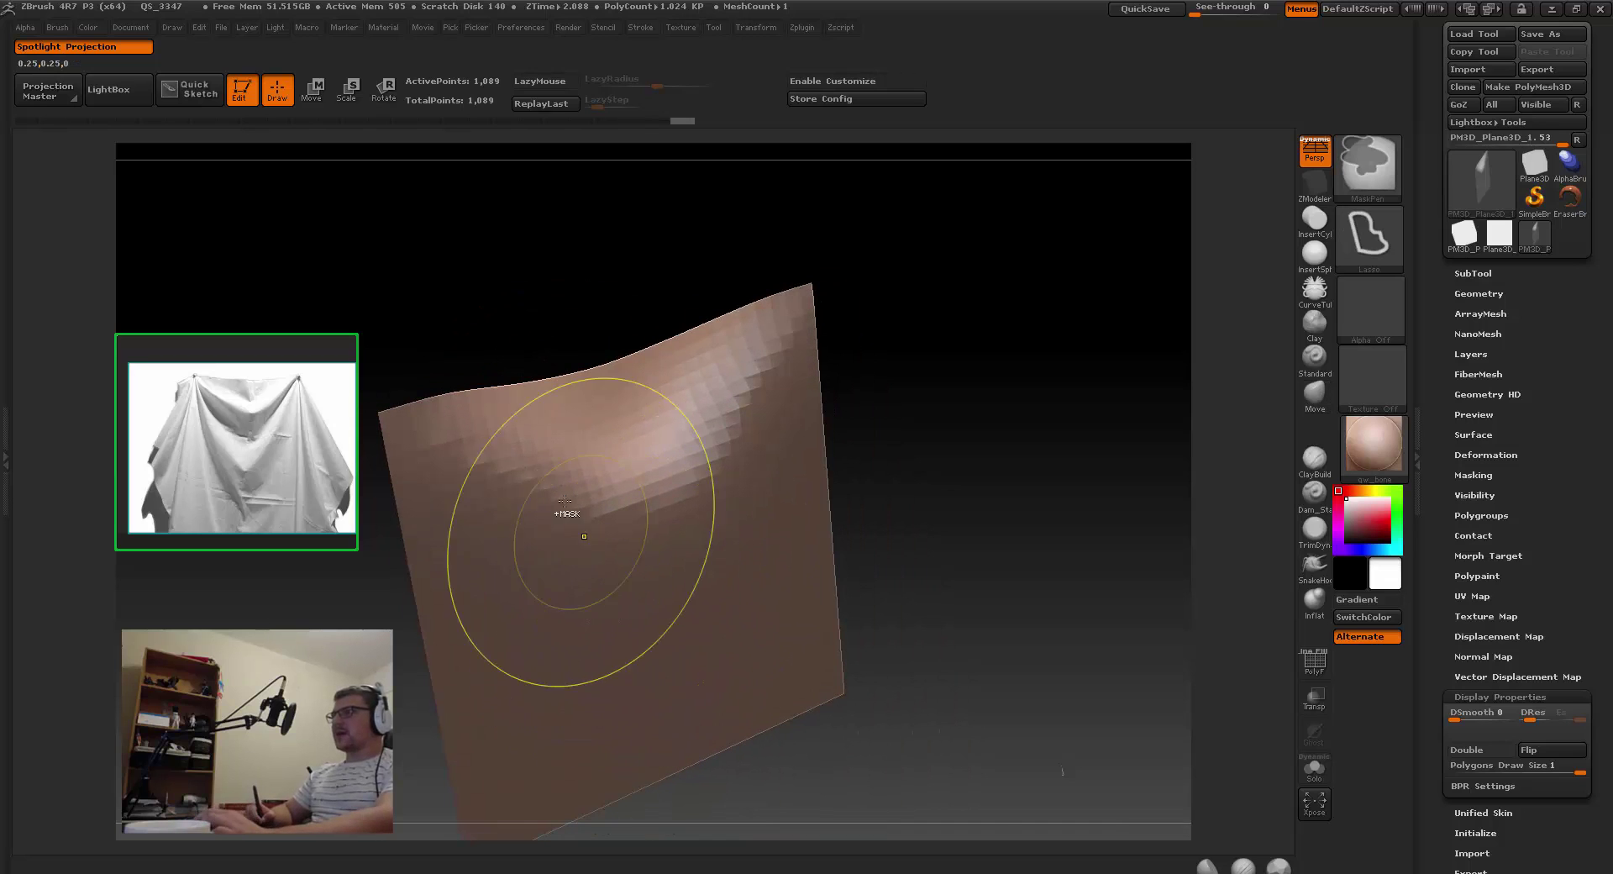
key("shift")
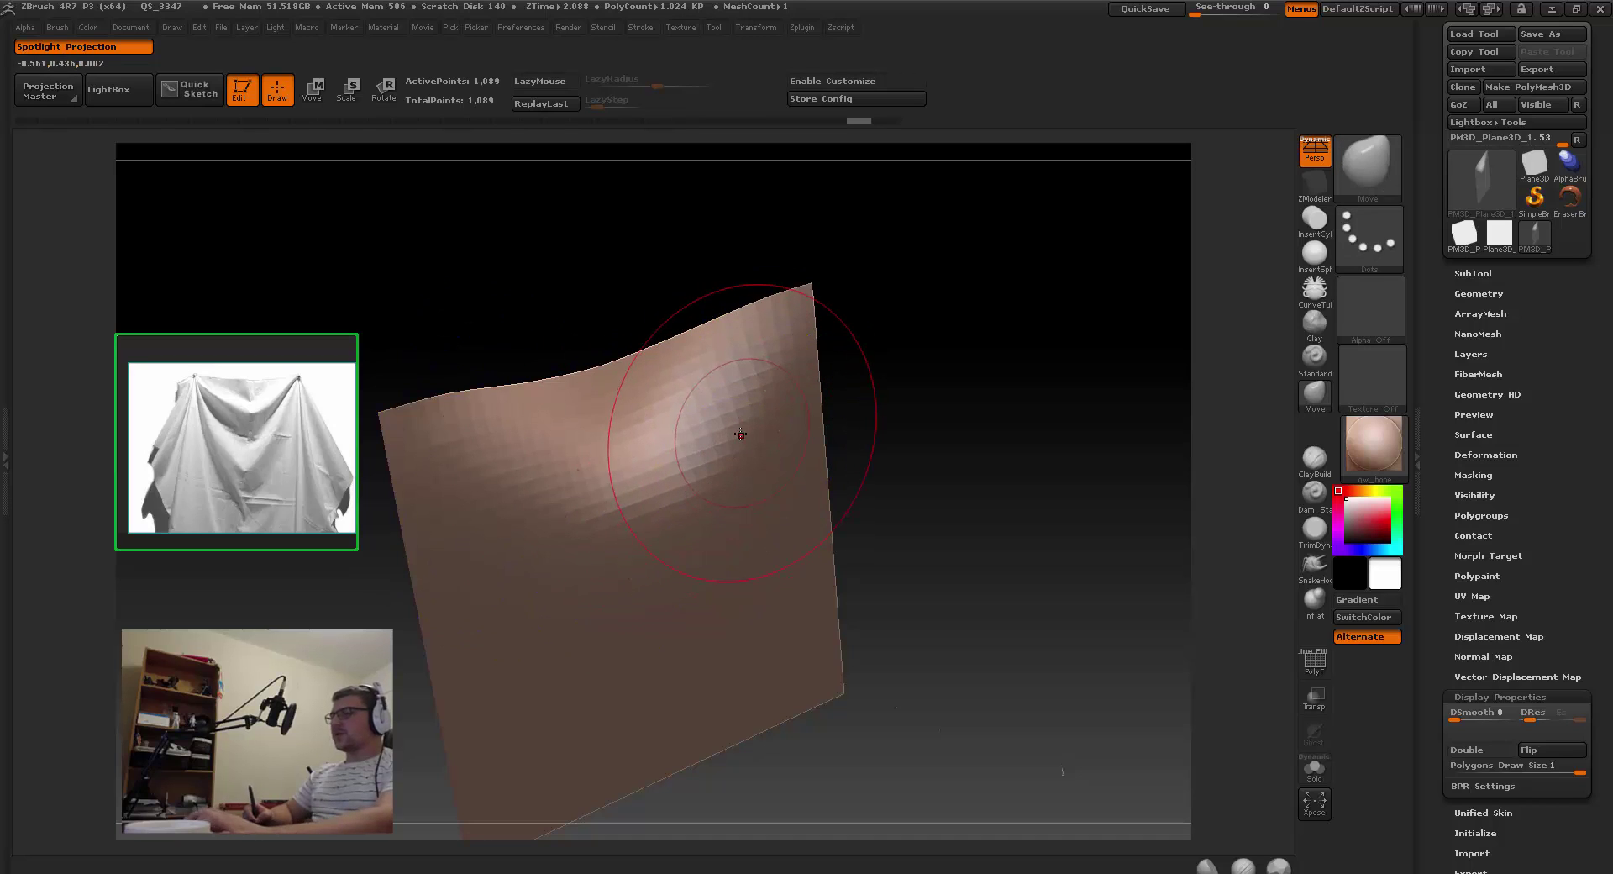
key("shift")
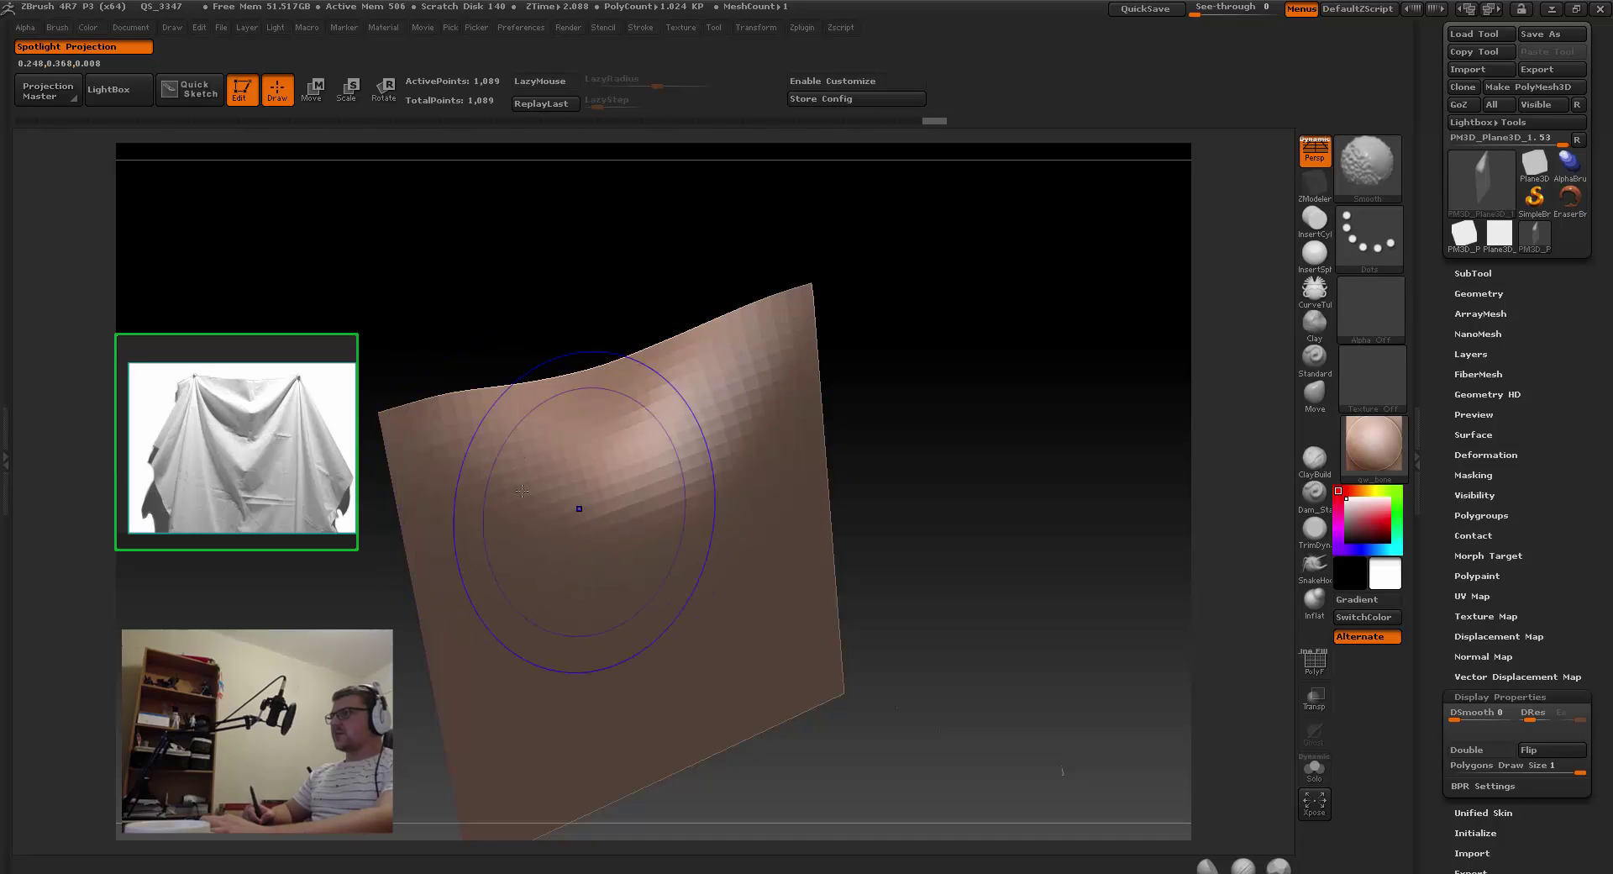
left_click_drag(505, 496, 728, 546, "shift")
mouse_move(672, 530)
right_mouse_down()
mouse_move(519, 475)
mouse_move(662, 506)
mouse_move(468, 361)
mouse_move(468, 386)
mouse_move(694, 434)
mouse_move(612, 496)
mouse_move(579, 386)
right_mouse_up()
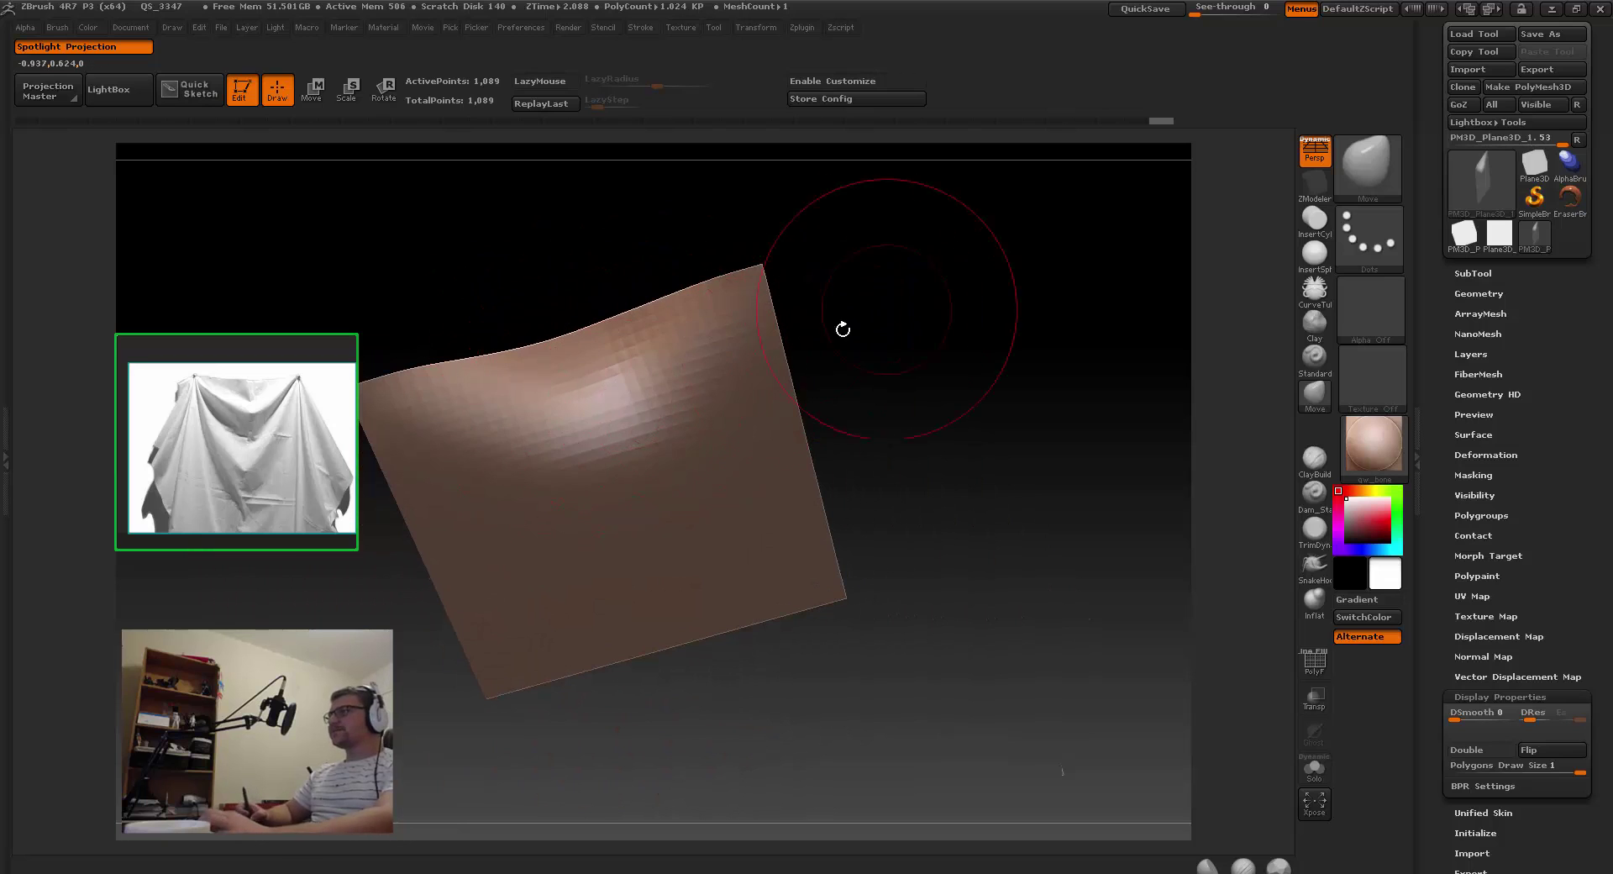
Step: Switch to the Standard brush for building up the edges of the pulled-out fold
right_click_drag(839, 327, 860, 328)
key("ctrl")
left_click_drag(965, 342, 965, 238, "ctrl")
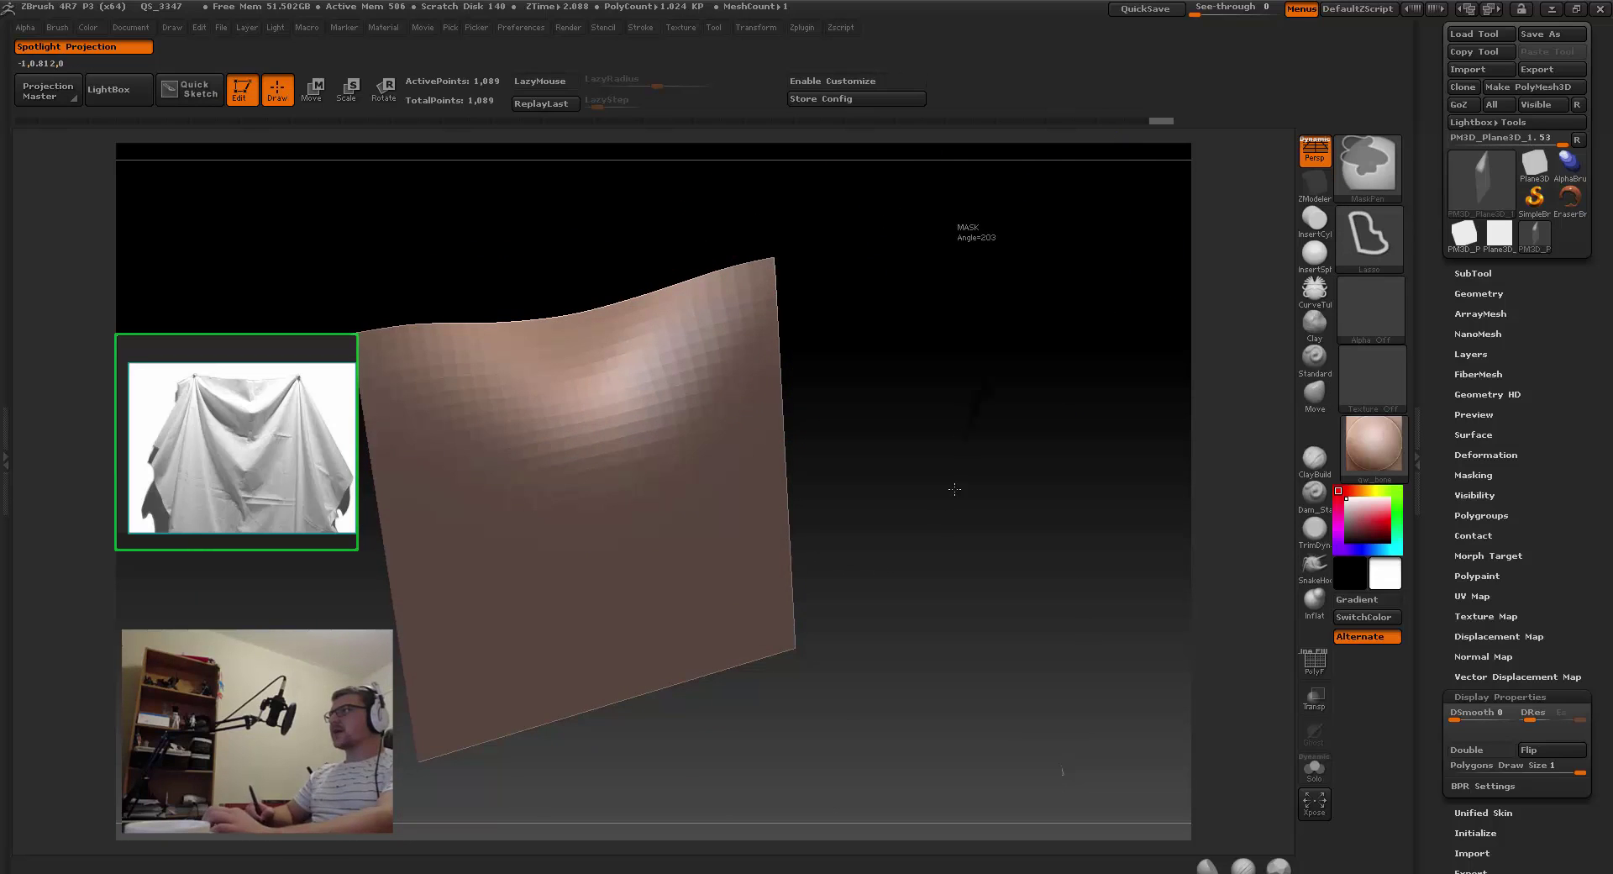
mouse_move(925, 479)
right_mouse_down()
mouse_move(935, 320)
mouse_move(925, 350)
mouse_move(958, 306)
right_mouse_up()
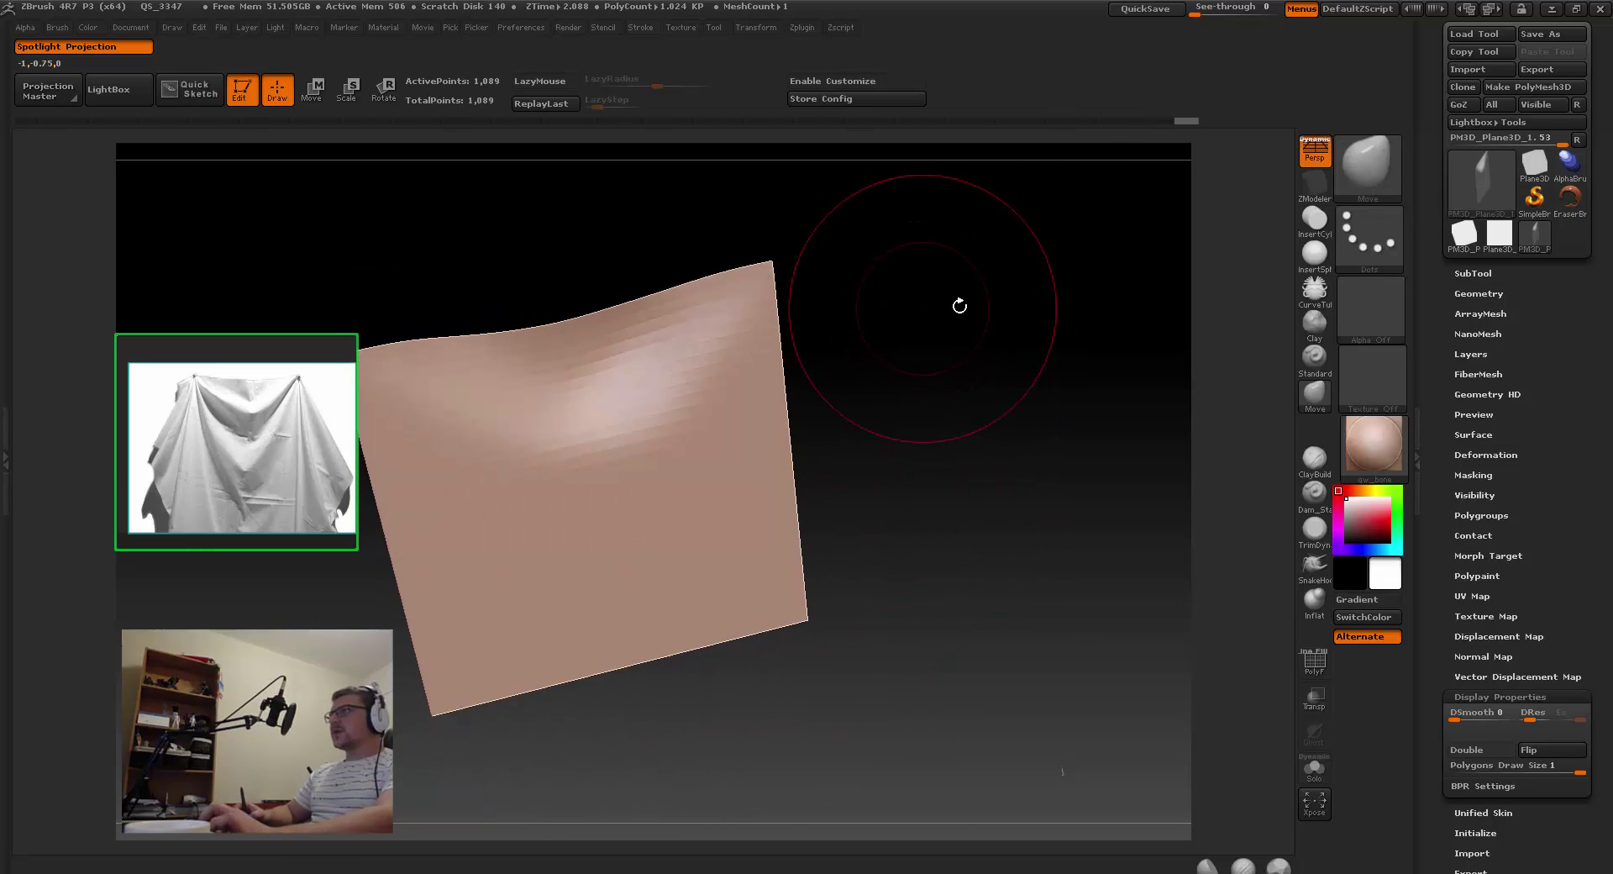
right_click_drag(1007, 357, 1052, 389)
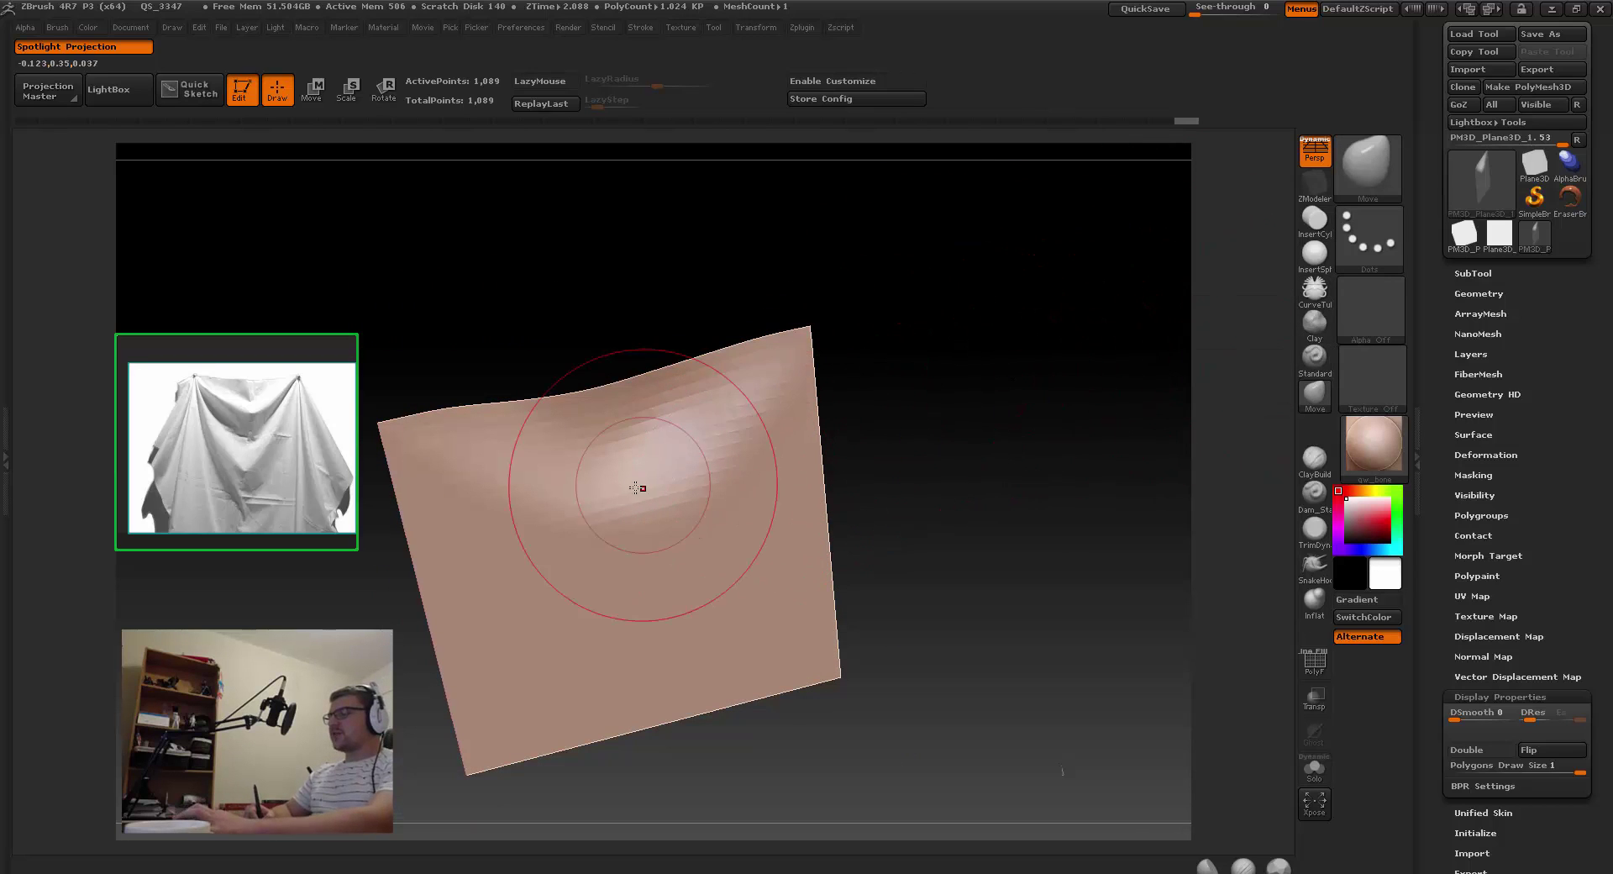
key("b")
key("s")
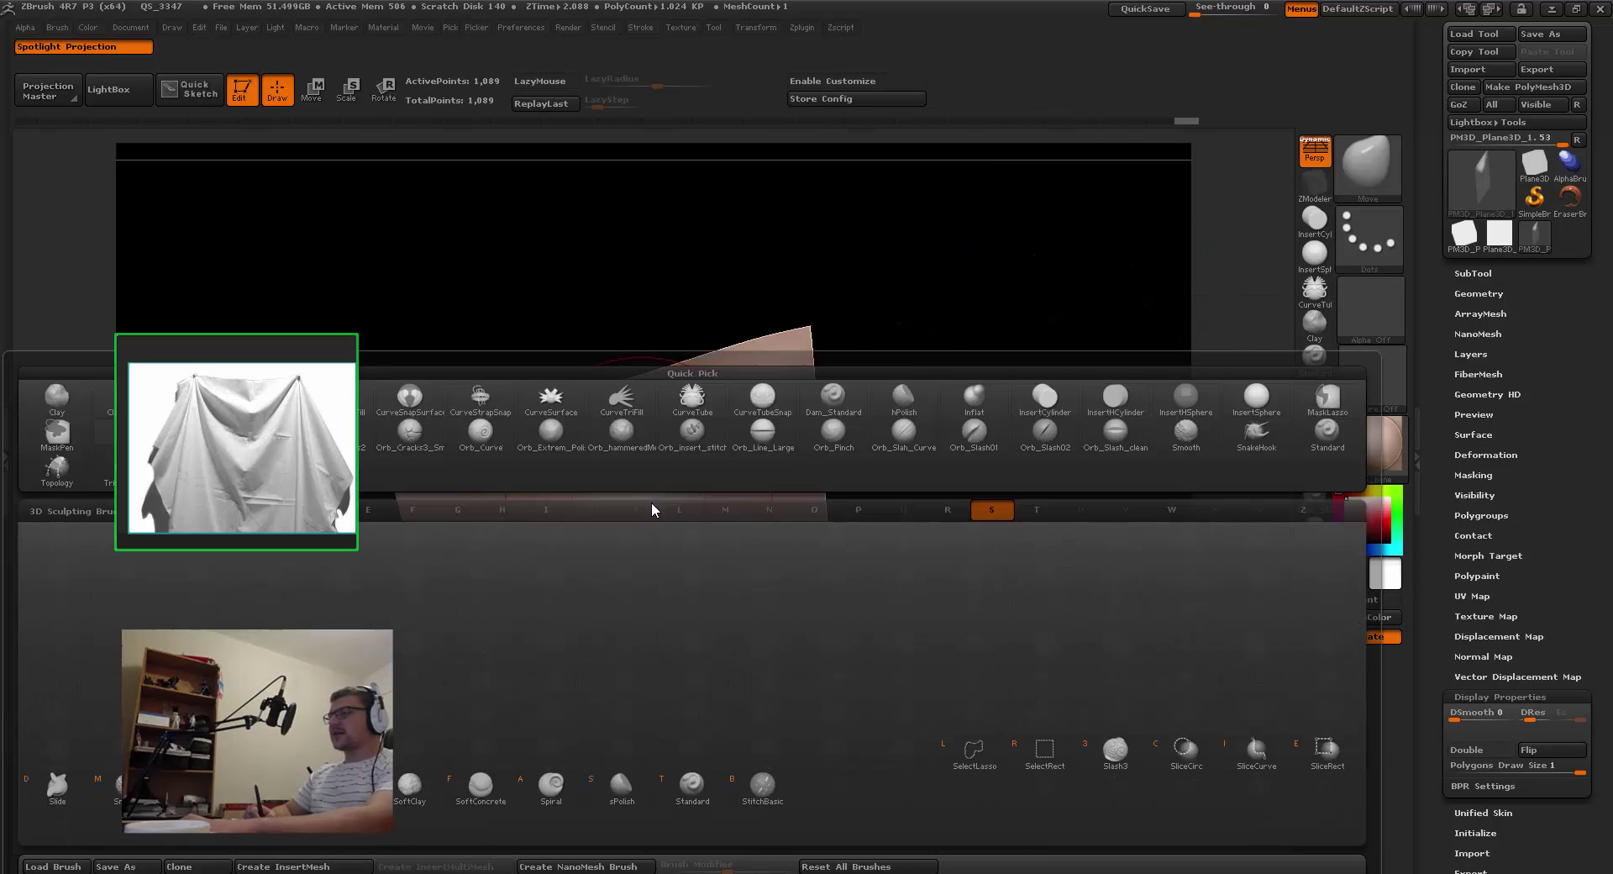
left_click(684, 787)
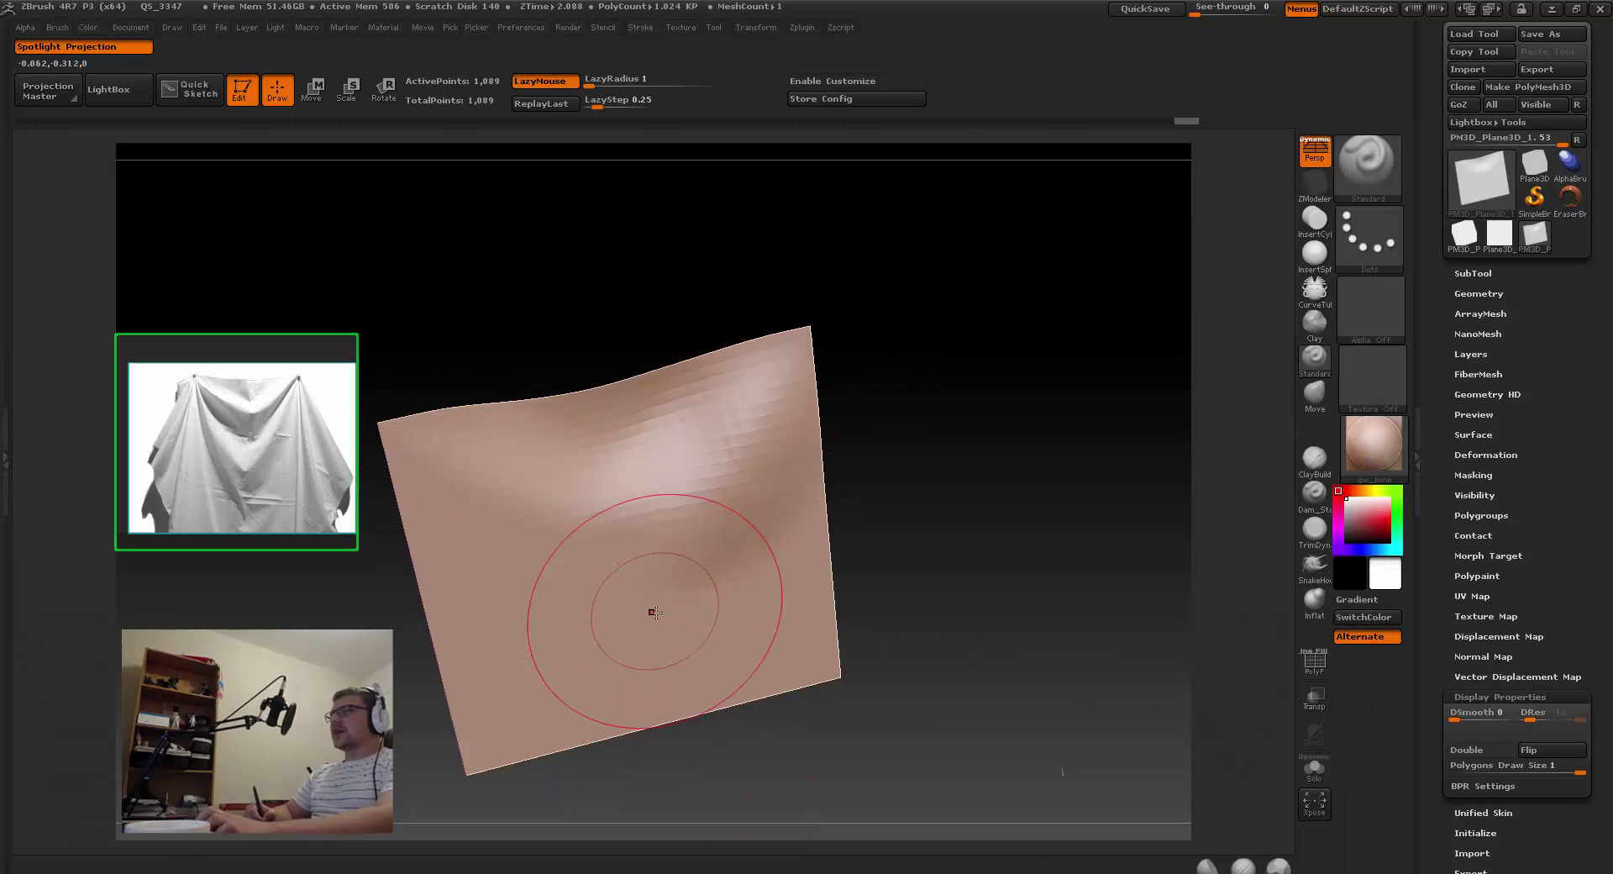
Step: Reduce the Standard brush size and raise a ridge from the plane's upper-right corner down along the fold's edge
right_click_drag(708, 477, 679, 426, "alt")
key("s")
left_click_drag(716, 422, 703, 405)
key("s")
mouse_move(773, 295)
left_mouse_down()
mouse_move(744, 383)
mouse_move(666, 477)
left_mouse_up()
left_click_drag(777, 300, 658, 467)
left_click_drag(773, 307, 743, 369)
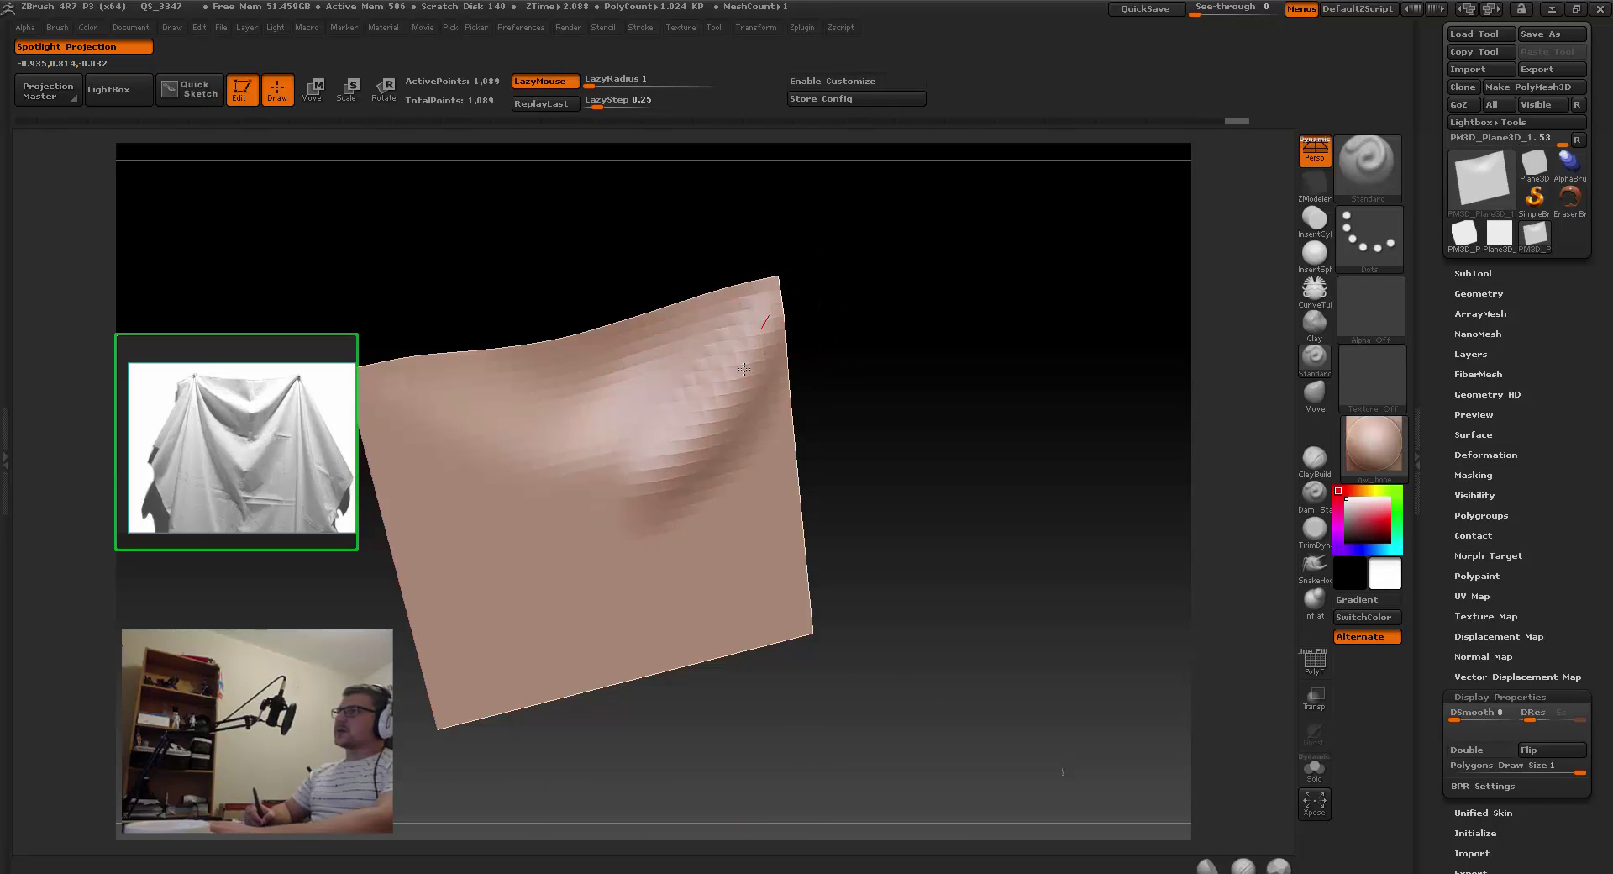
Step: Raise a matching ridge from the plane's upper-left corner down to the lowest part of the fold
mouse_move(388, 431)
left_mouse_down()
mouse_move(420, 458)
mouse_move(672, 499)
left_mouse_up()
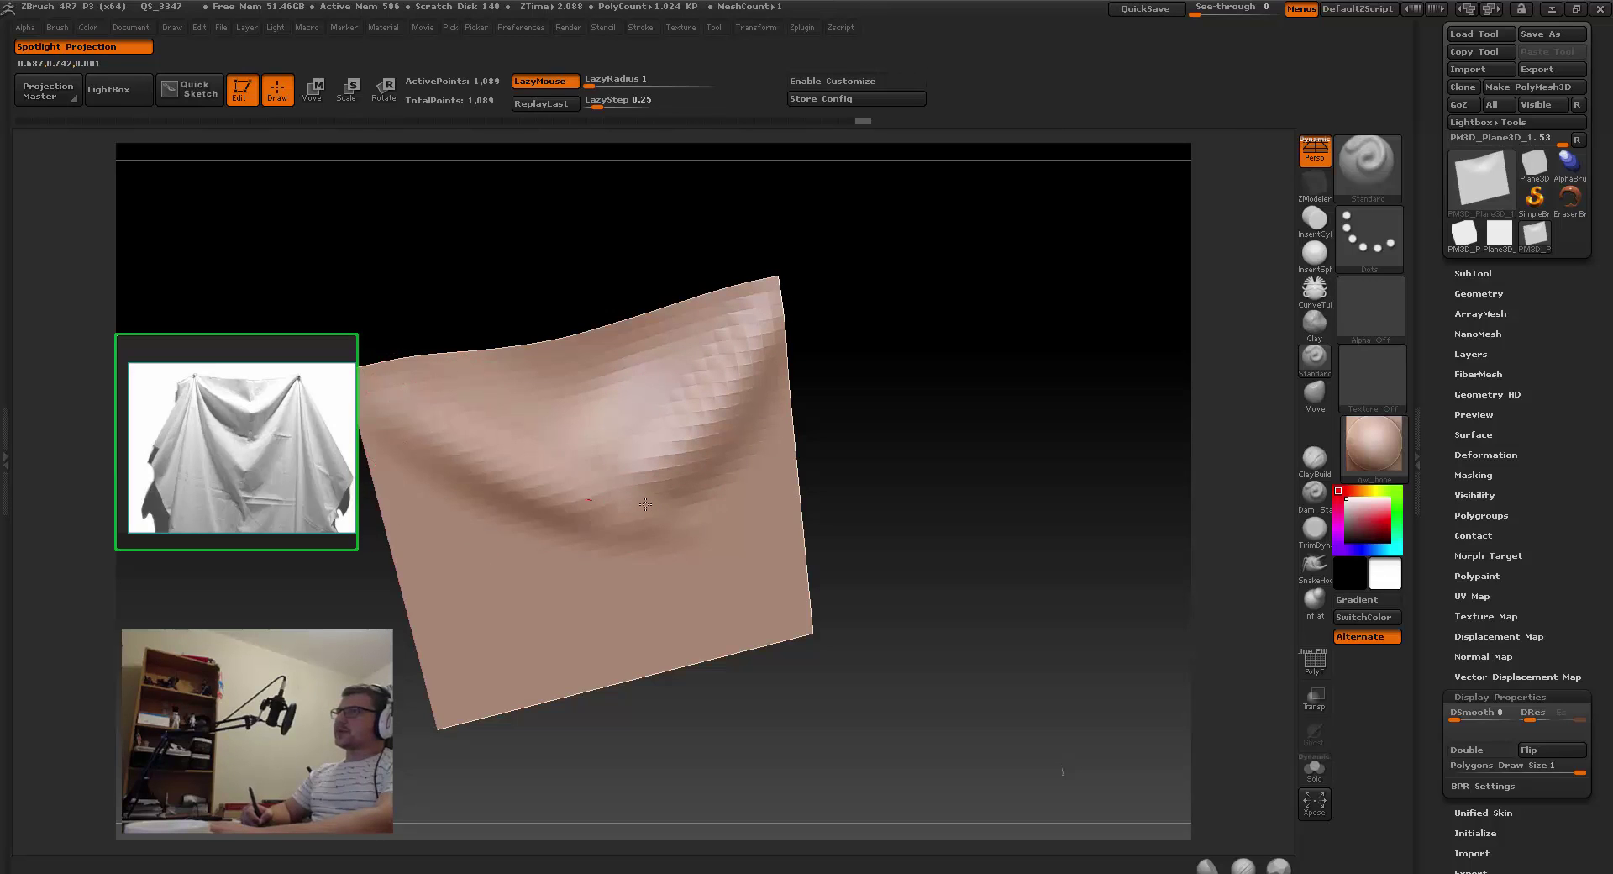
left_click_drag(427, 429, 546, 497)
mouse_move(637, 472)
left_mouse_down()
mouse_move(651, 476)
mouse_move(571, 470)
mouse_move(529, 493)
mouse_move(666, 449)
mouse_move(656, 427)
mouse_move(336, 460)
left_mouse_up()
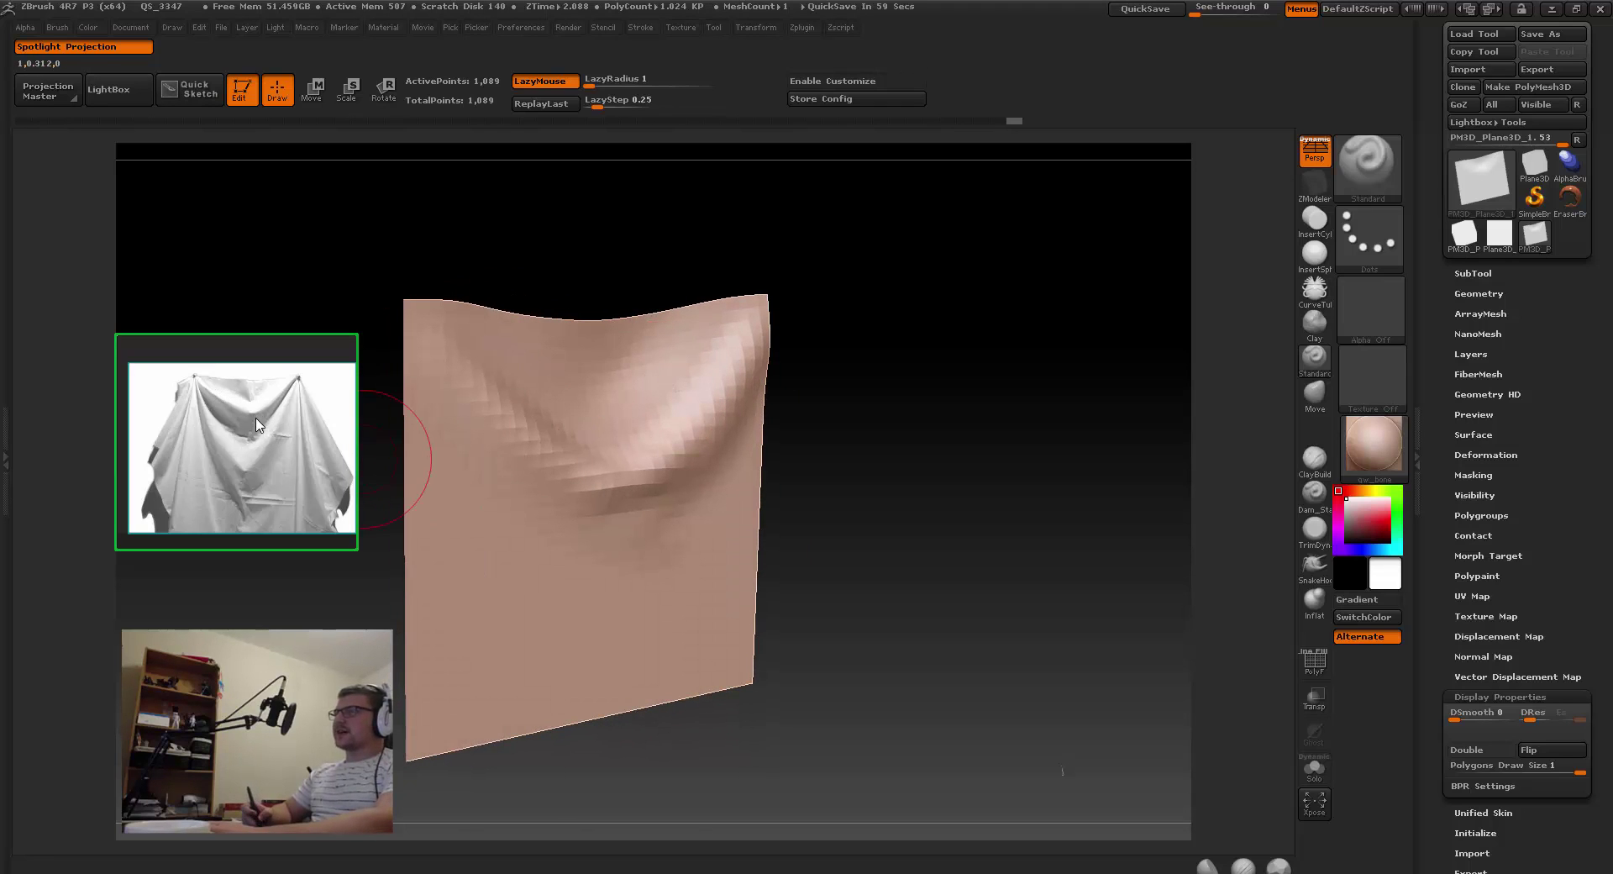
Step: Sharpen the ridges toward both upper corners with a smaller Standard brush and smooth along them, following the draped cloth image
mouse_move(256, 424)
left_mouse_down()
mouse_move(504, 424)
mouse_move(614, 446)
mouse_move(539, 394)
mouse_move(630, 394)
mouse_move(587, 406)
mouse_move(612, 375)
mouse_move(706, 395)
mouse_move(565, 529)
left_mouse_up()
key("shift")
key("l")
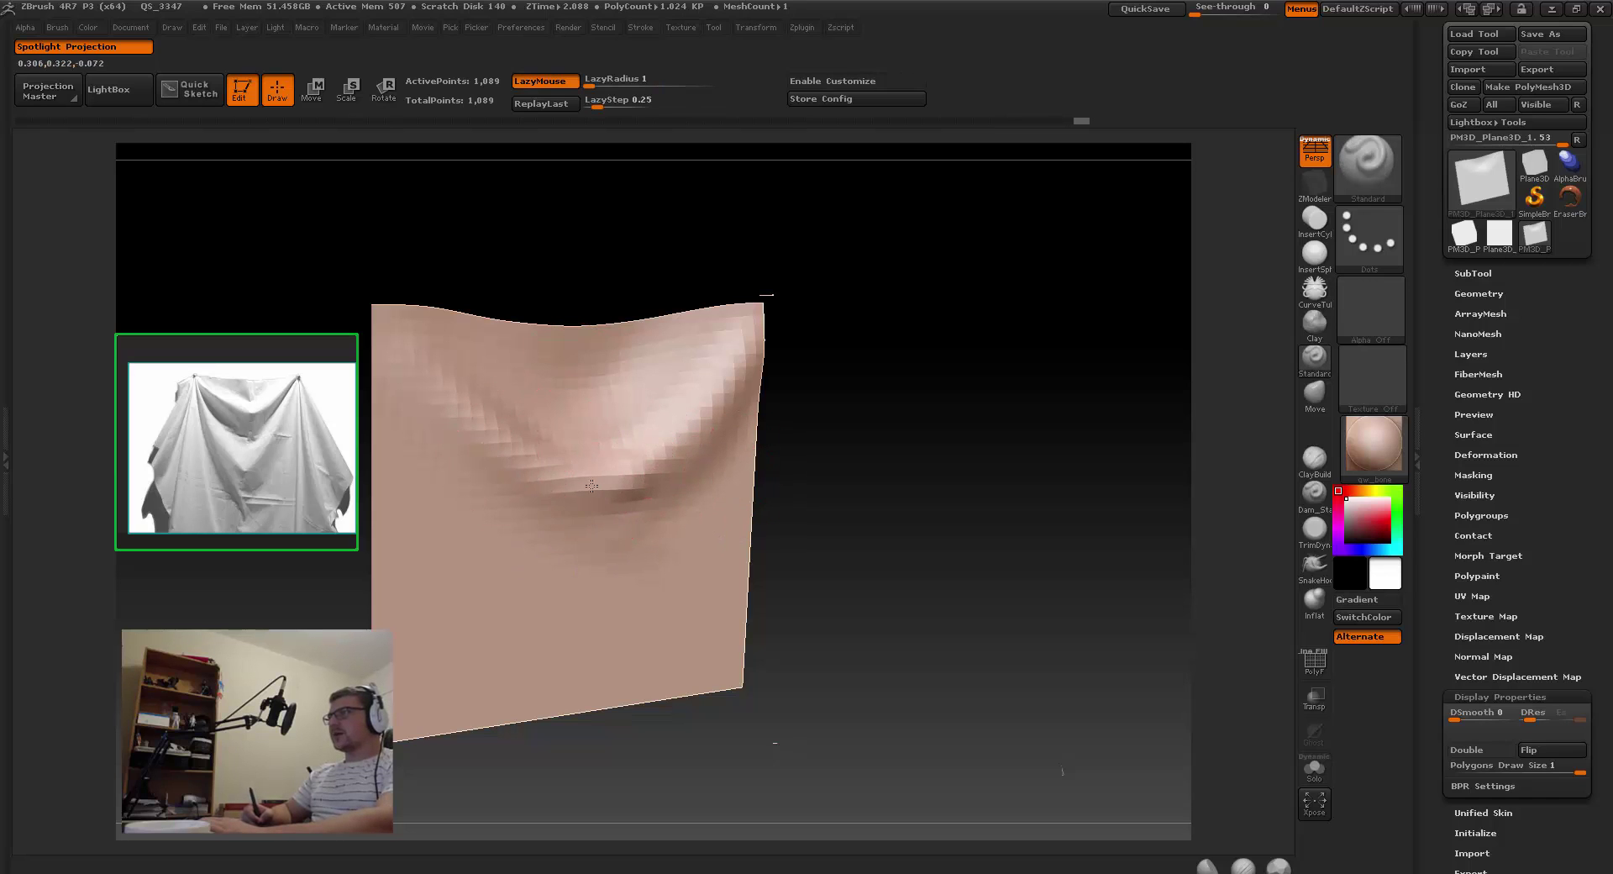
left_click_drag(446, 348, 435, 363)
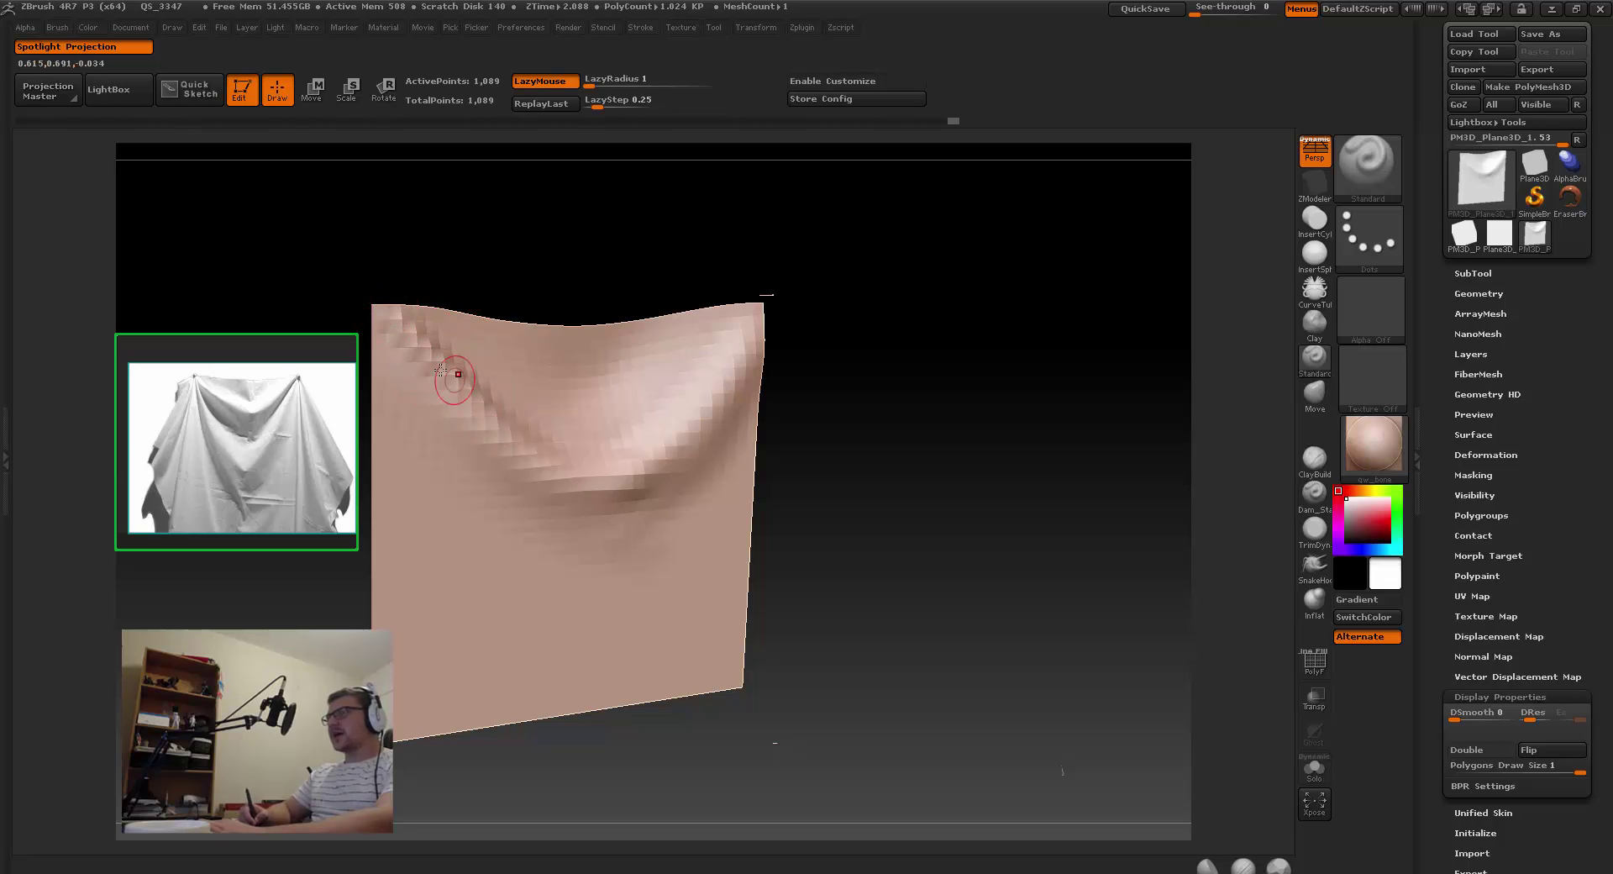
key("shift")
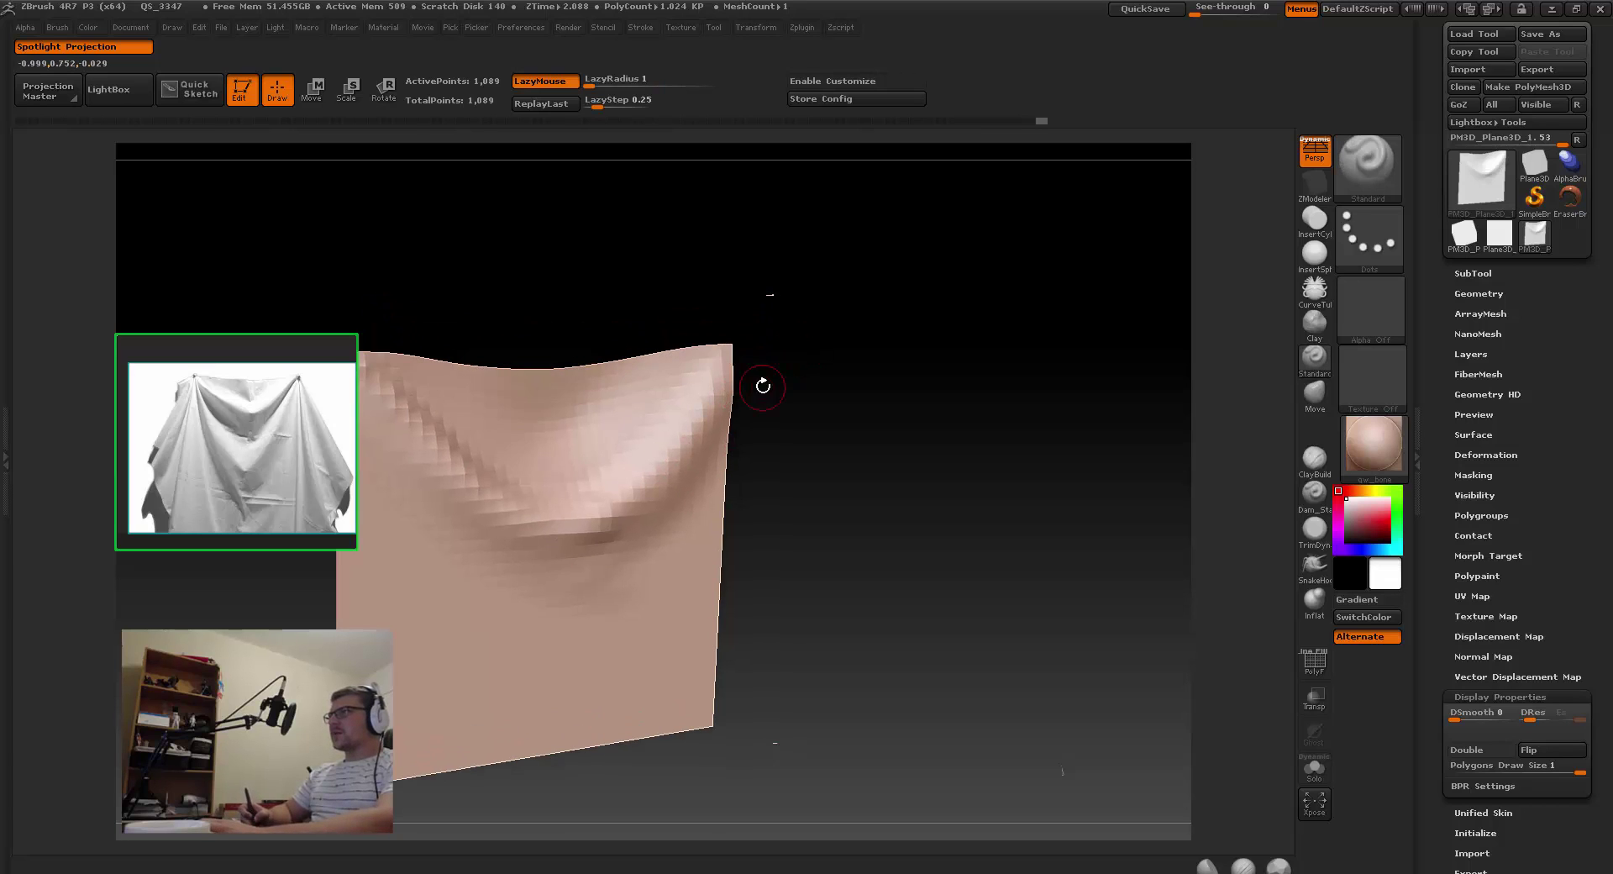
left_click_drag(759, 381, 730, 355)
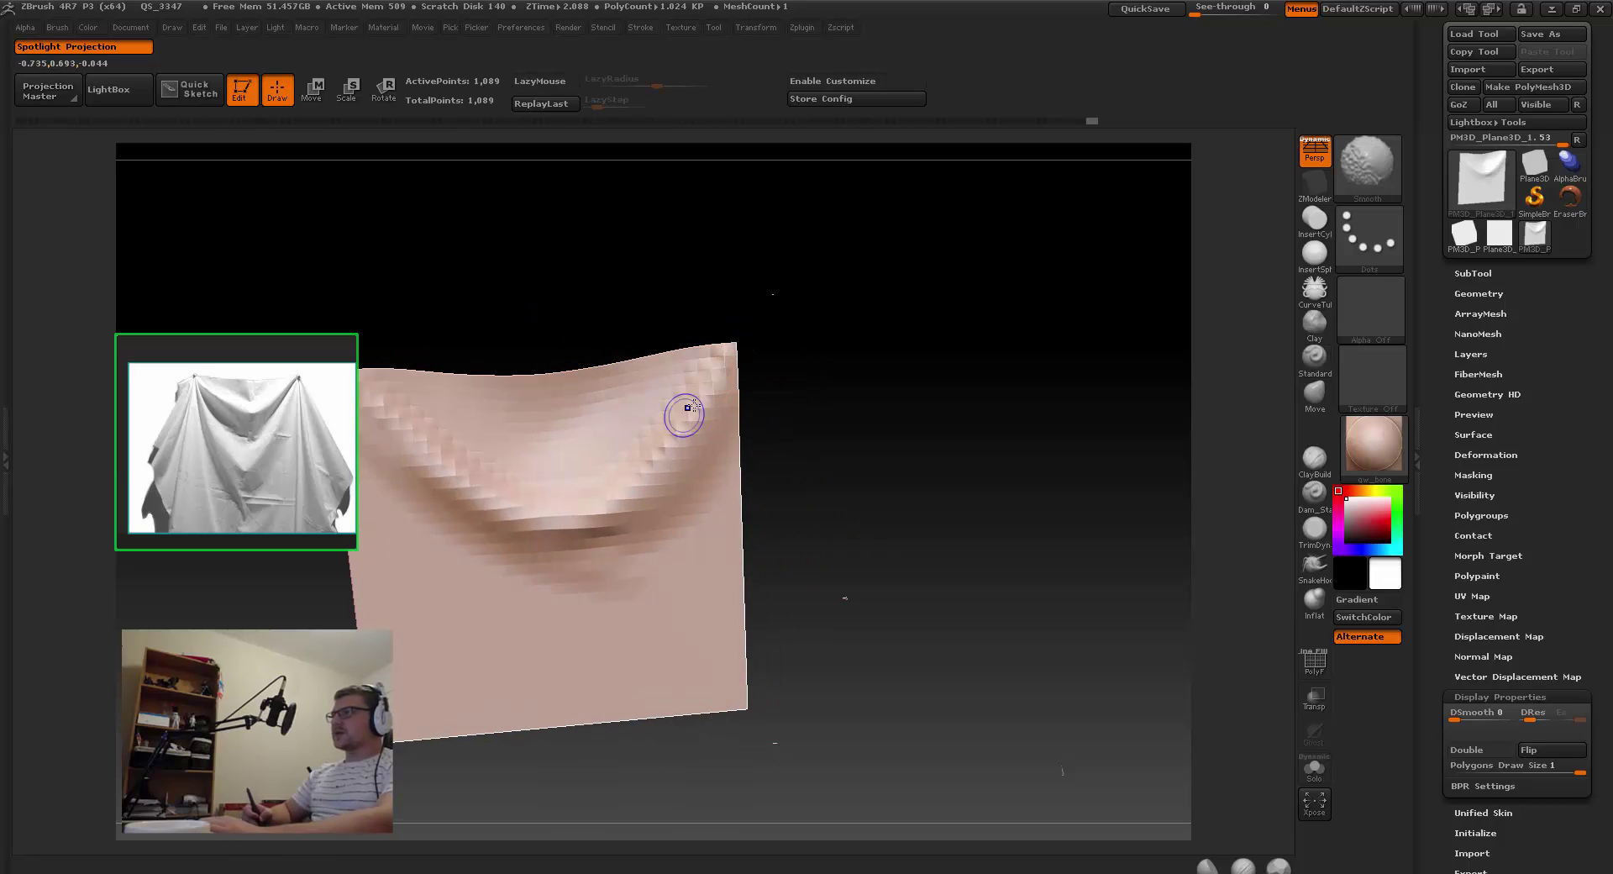
left_click_drag(652, 479, 657, 406)
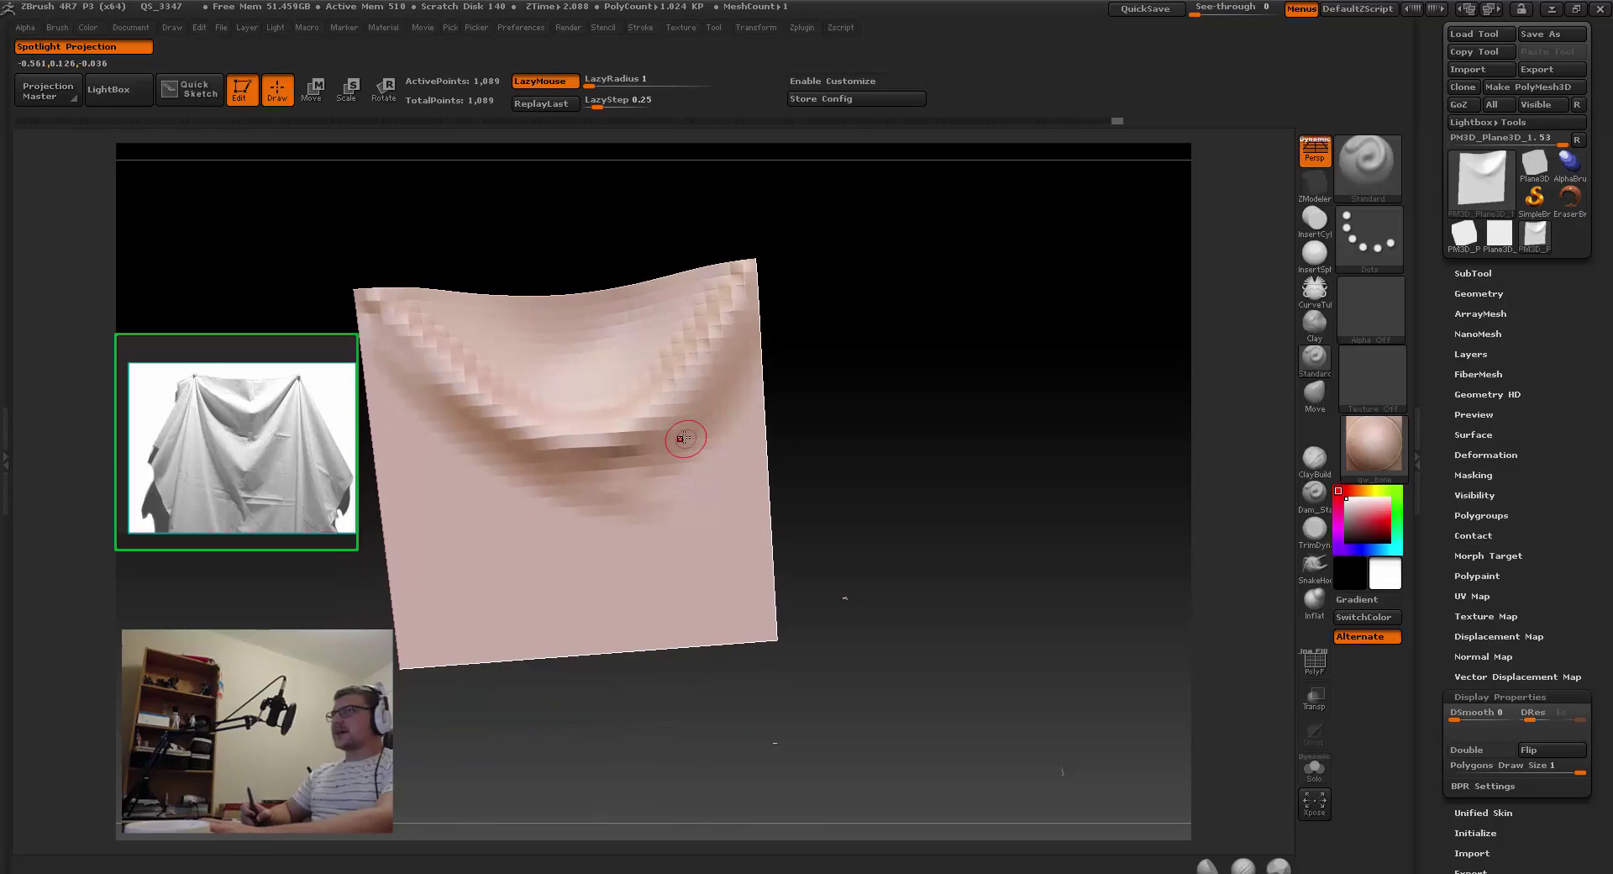
Step: Lasso-mask a V-shaped area beneath the first fold, reaching up both sides of the plane, and refine its right edge
key("space")
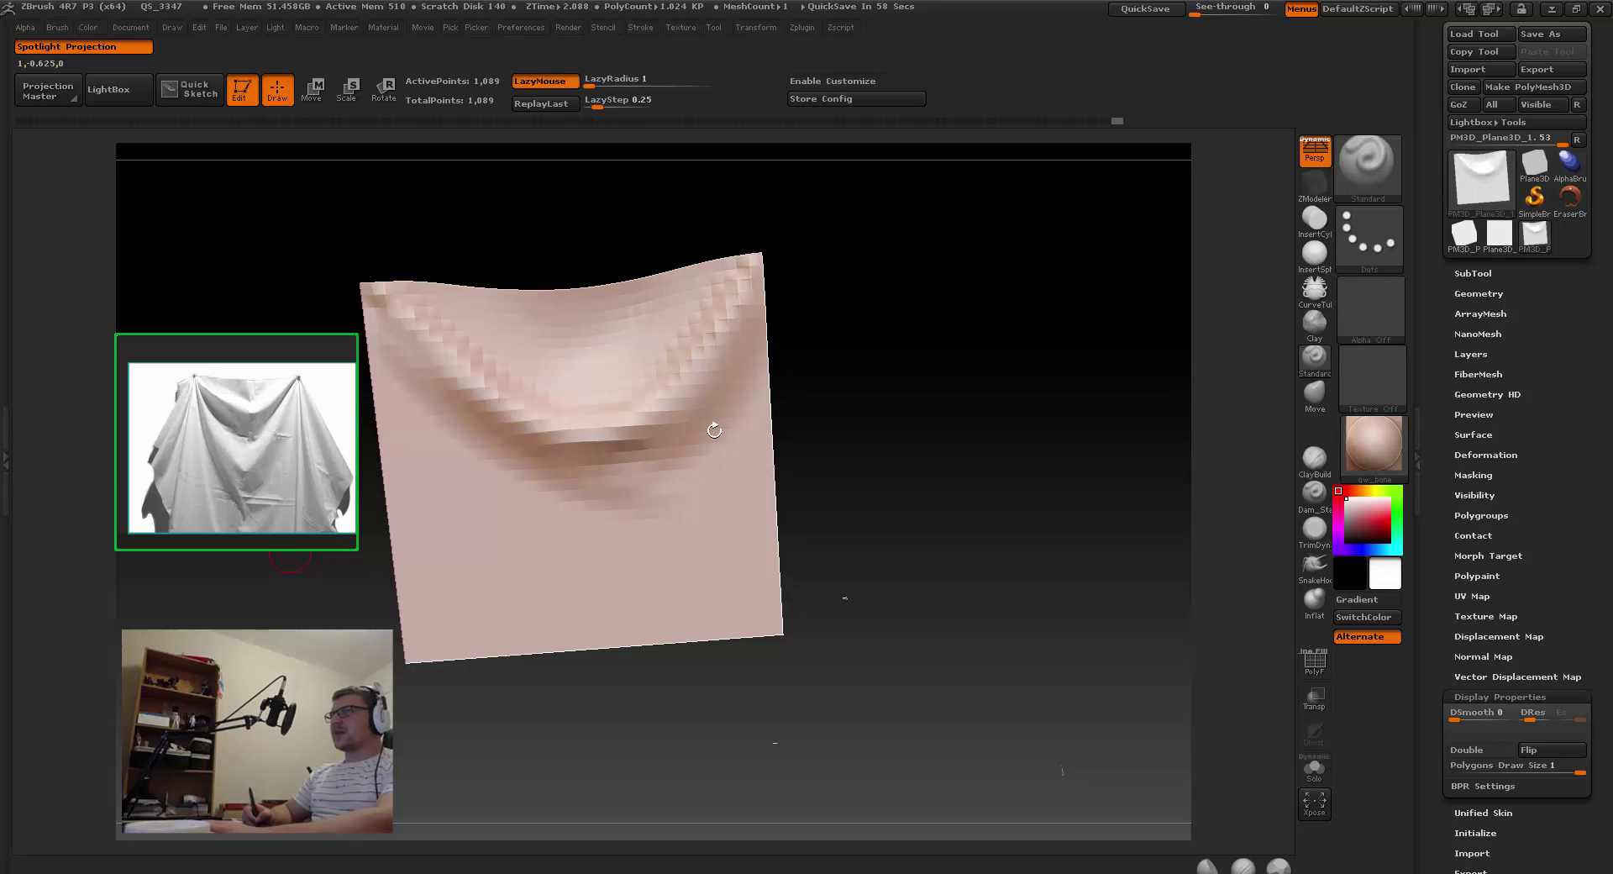
mouse_move(700, 399)
left_mouse_down()
mouse_move(658, 446)
mouse_move(619, 442)
mouse_move(767, 364)
left_mouse_up()
key("ctrl")
mouse_move(698, 413)
left_mouse_down("ctrl")
mouse_move(596, 470)
mouse_move(459, 402)
mouse_move(368, 294)
mouse_move(462, 471)
mouse_move(574, 593)
mouse_move(617, 602)
mouse_move(659, 578)
mouse_move(720, 471)
left_mouse_up("ctrl")
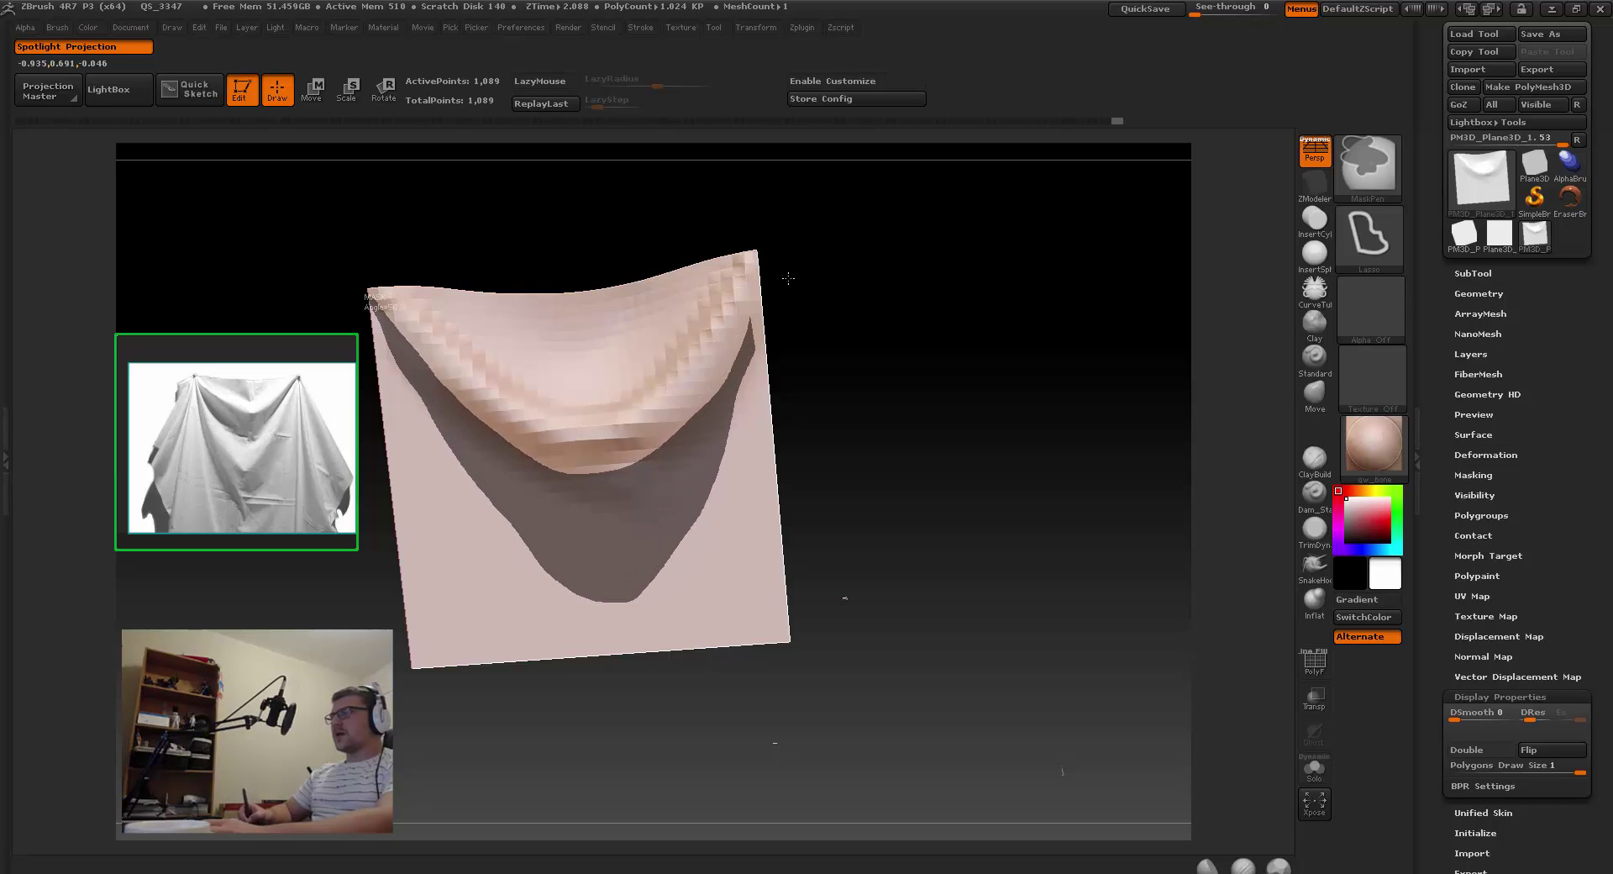
left_click_drag(788, 278, 779, 273, "ctrl")
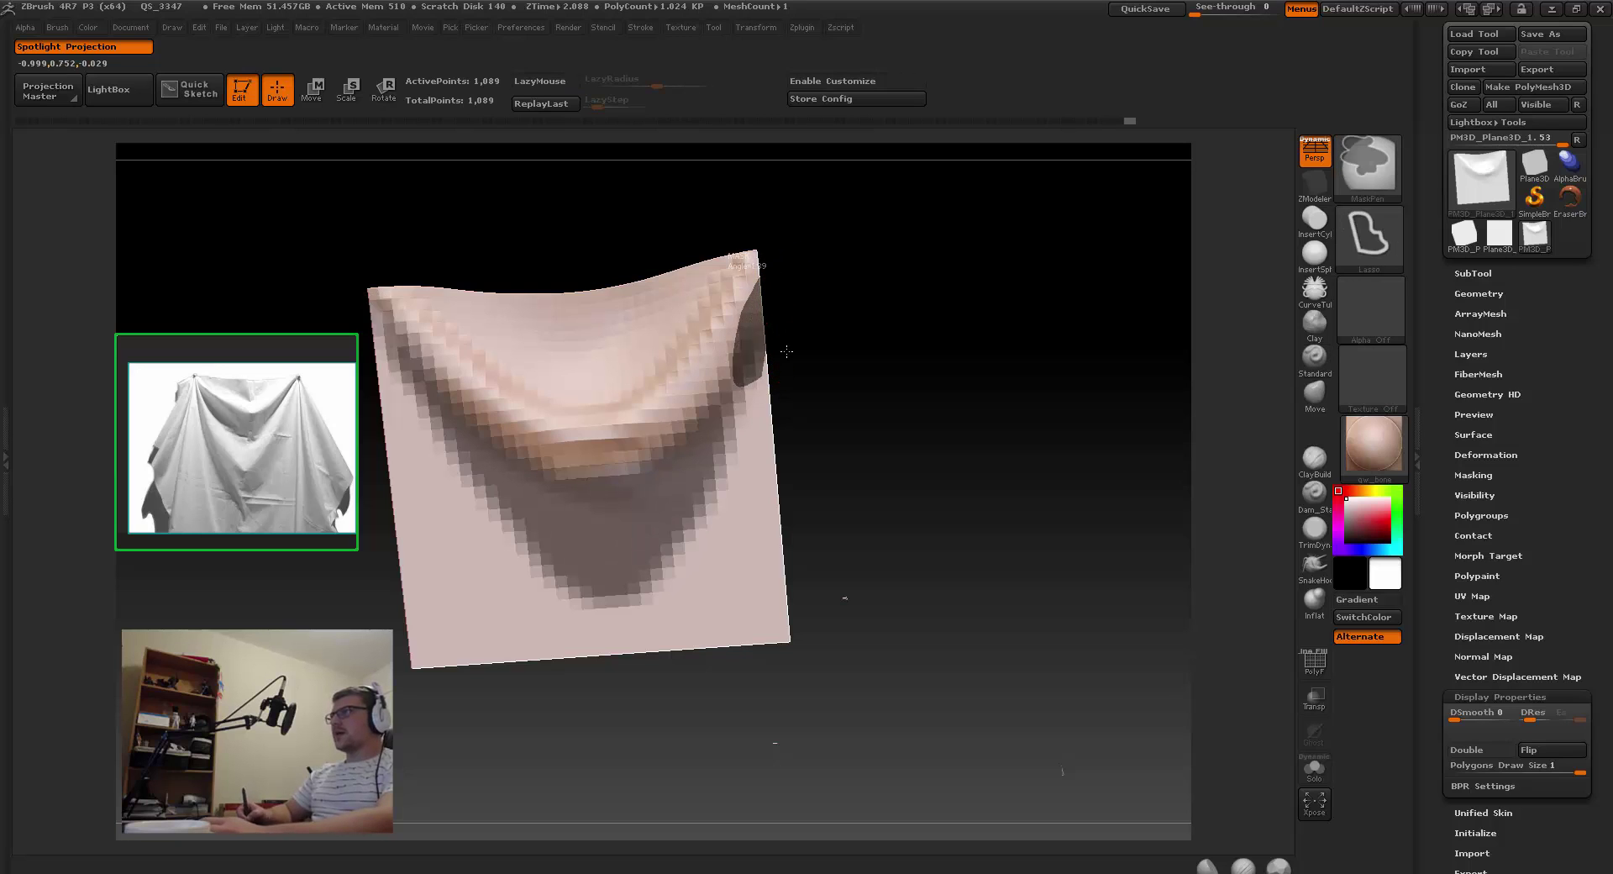
left_click_drag(787, 352, 774, 407, "ctrl")
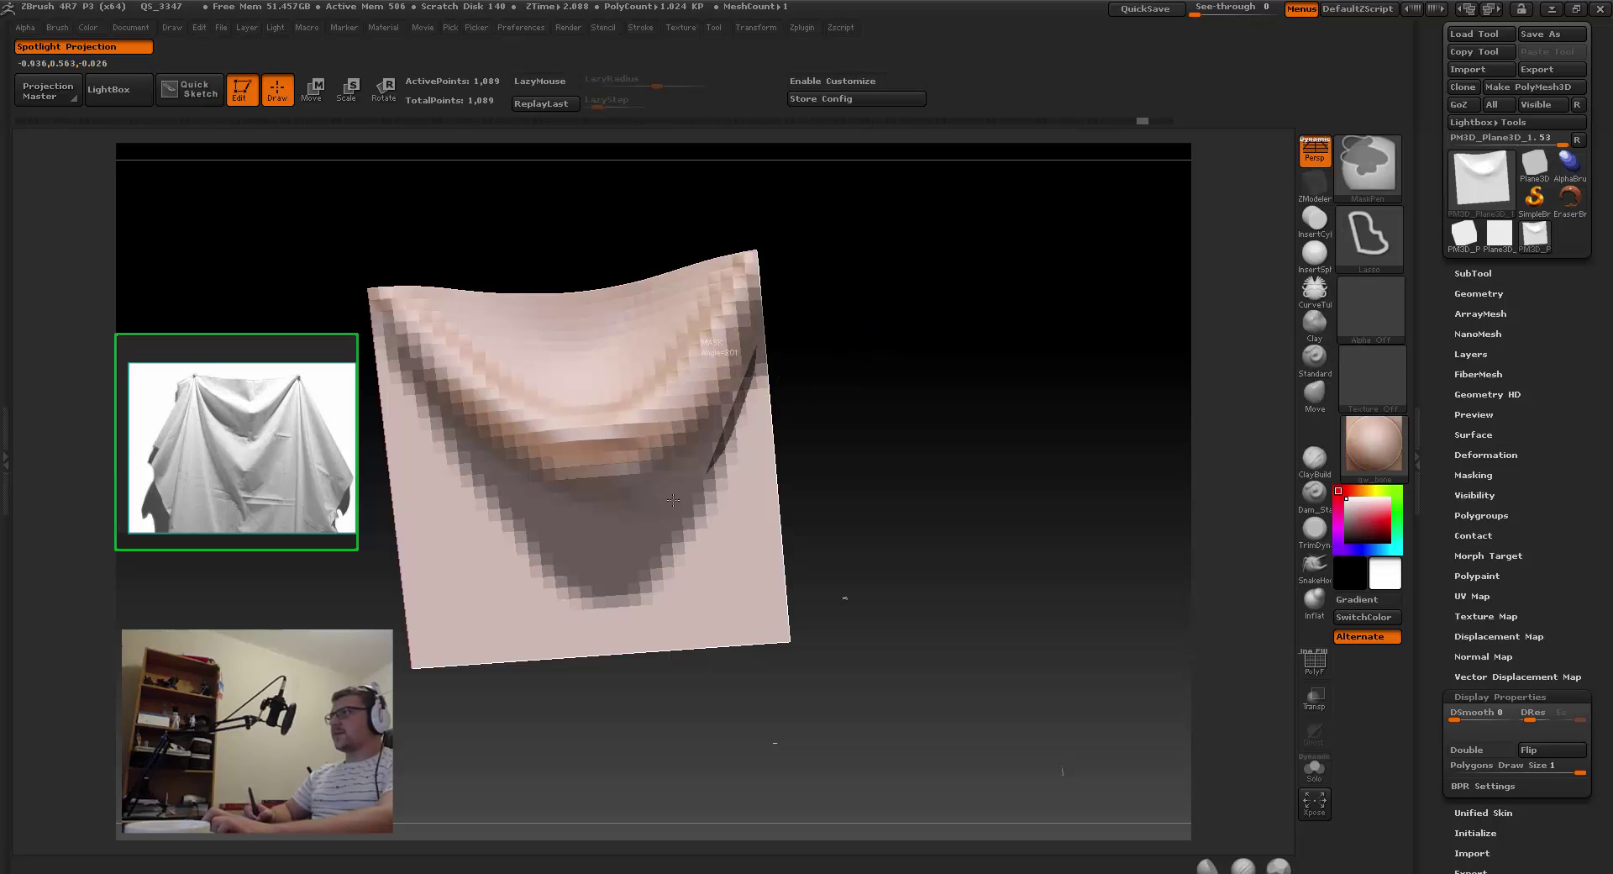
mouse_move(718, 210)
left_mouse_down("ctrl+alt")
mouse_move(643, 424)
mouse_move(731, 412)
mouse_move(907, 143)
left_mouse_up("ctrl+alt")
left_click_drag(920, 420, 869, 382)
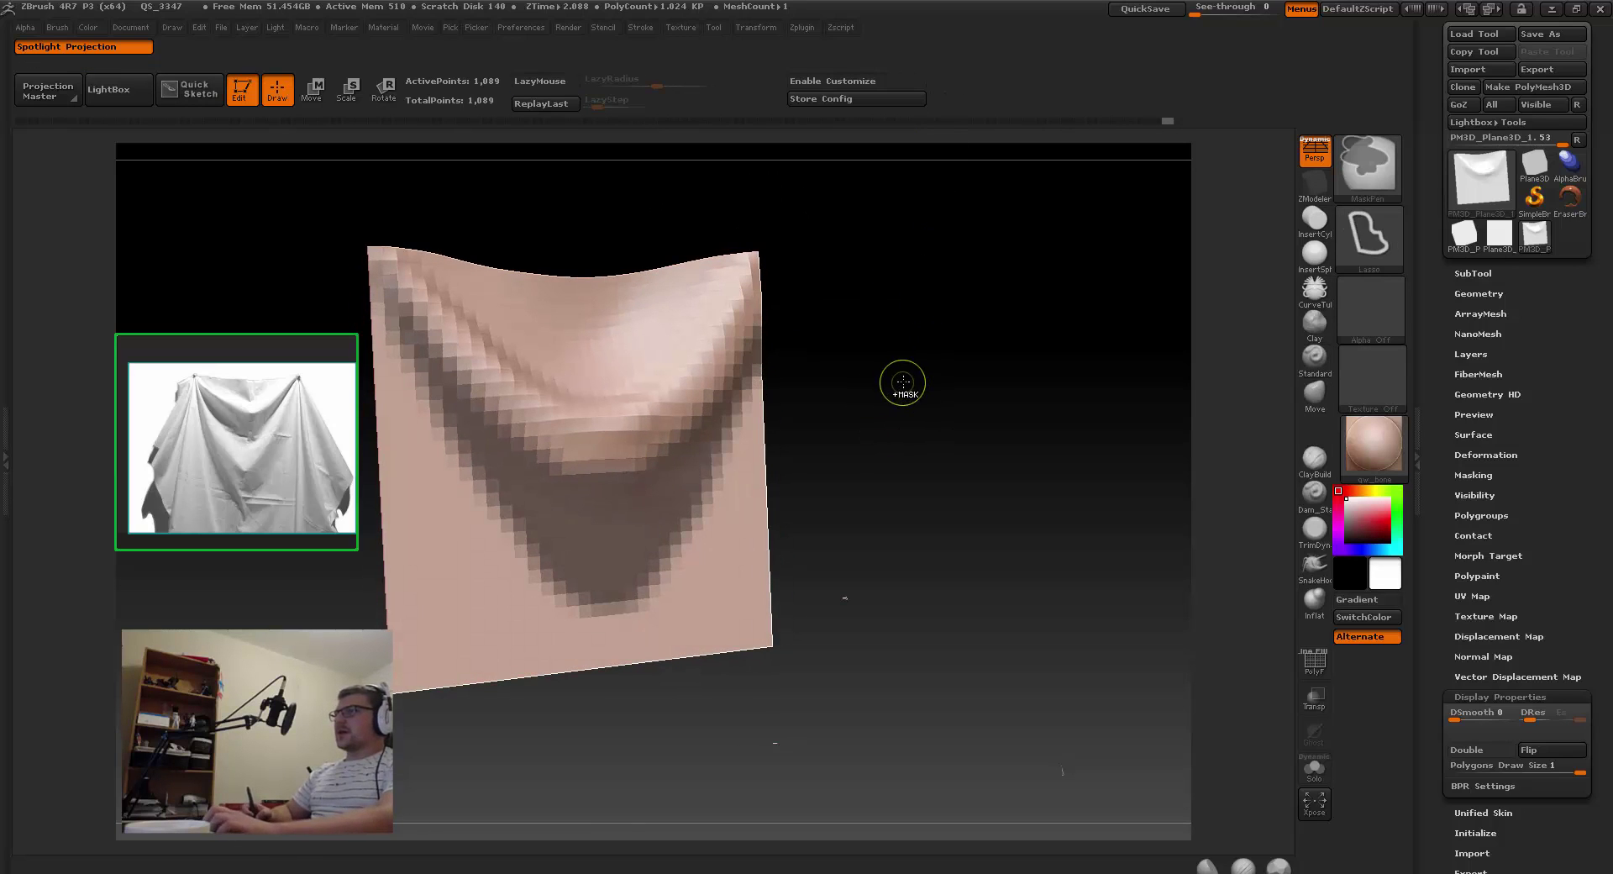
Step: Invert the mask so only the V-shaped area stays editable, and switch to the Move brush
left_click(920, 389, "ctrl")
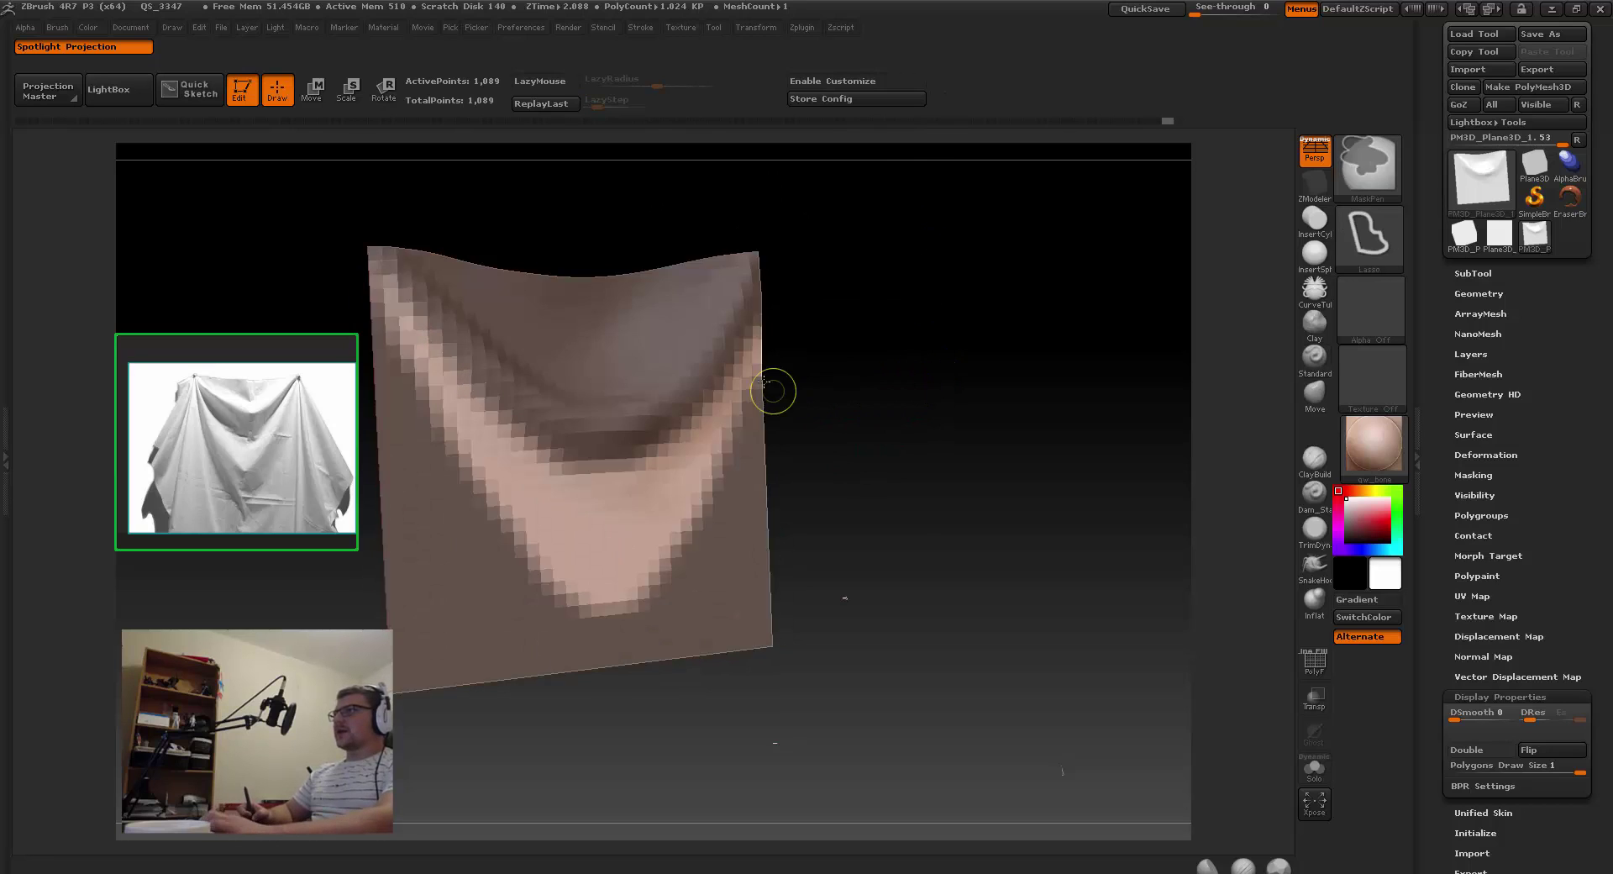
left_click_drag(774, 386, 656, 470)
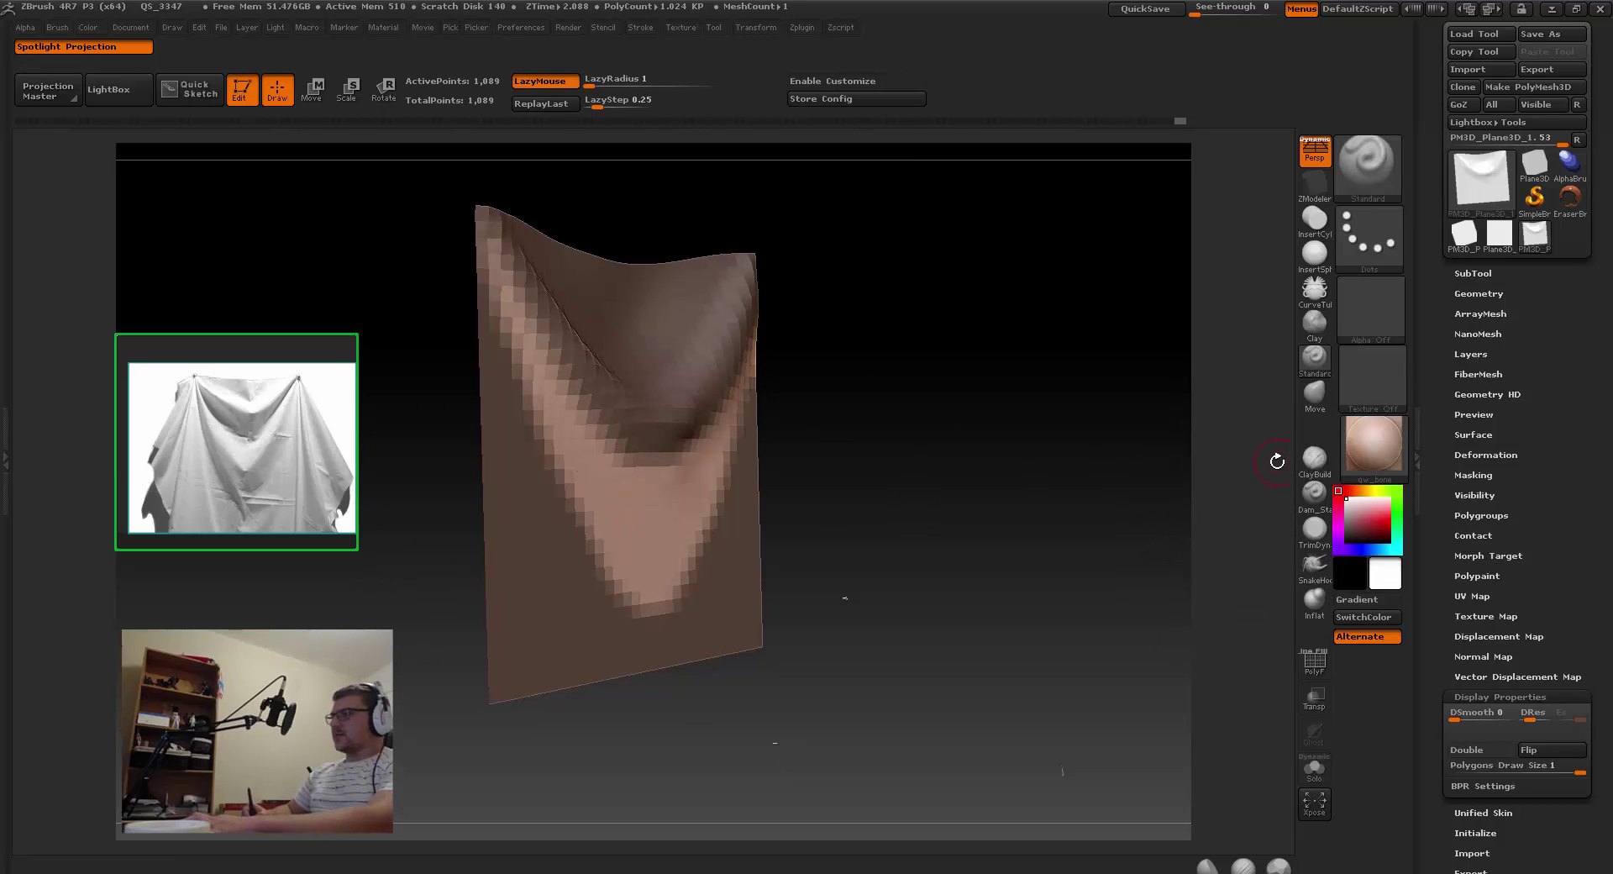
key("b")
key("m")
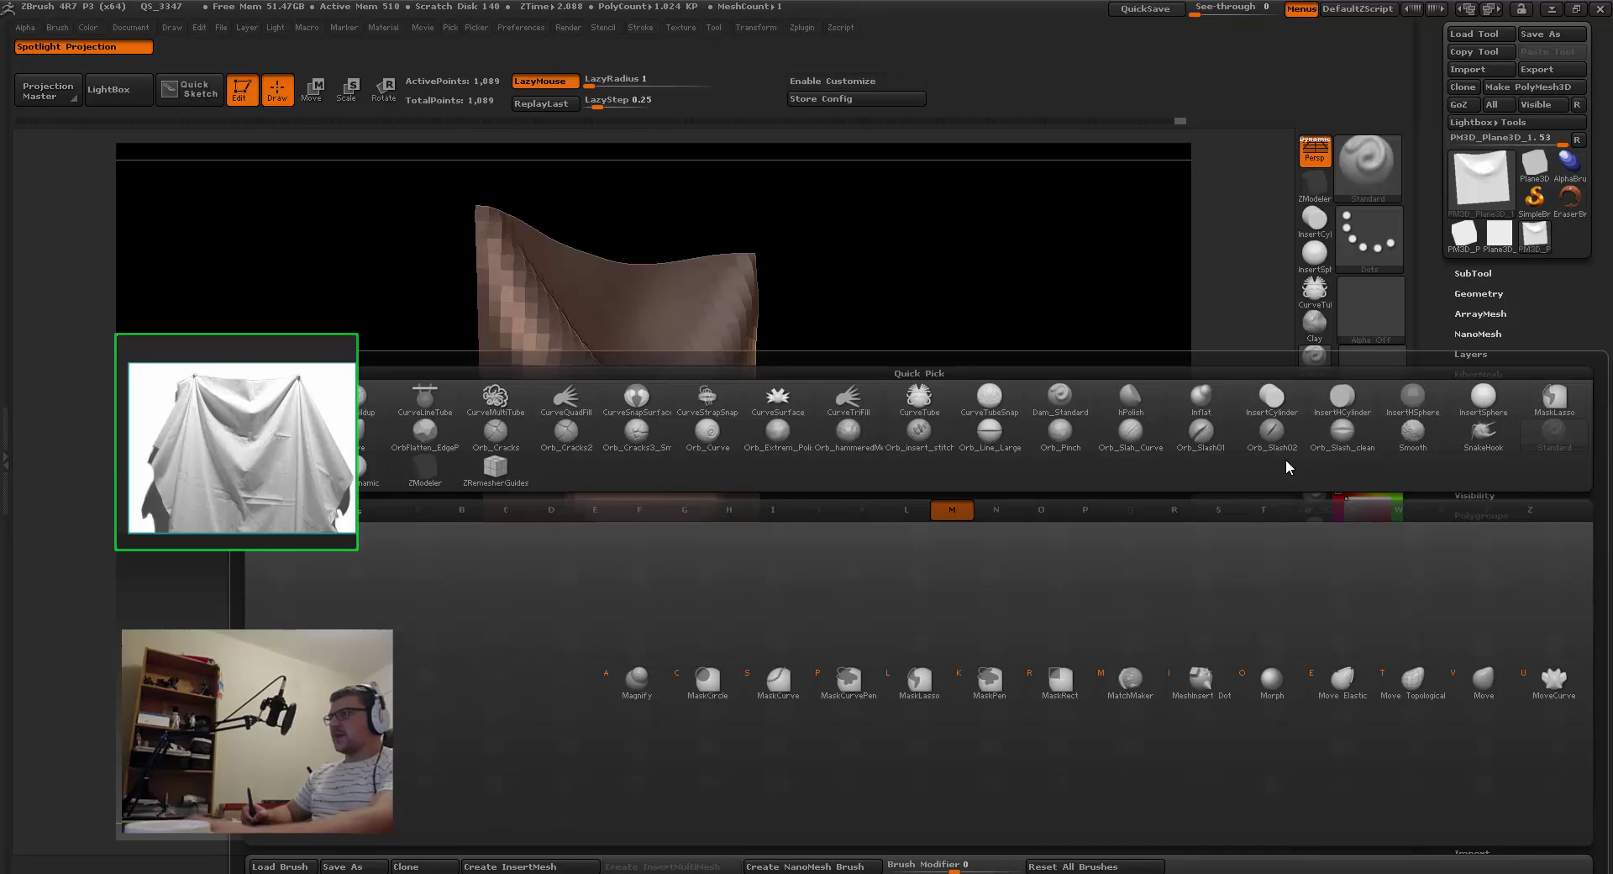
key("v")
mouse_move(436, 514)
left_mouse_down()
mouse_move(695, 498)
mouse_move(551, 508)
left_mouse_up()
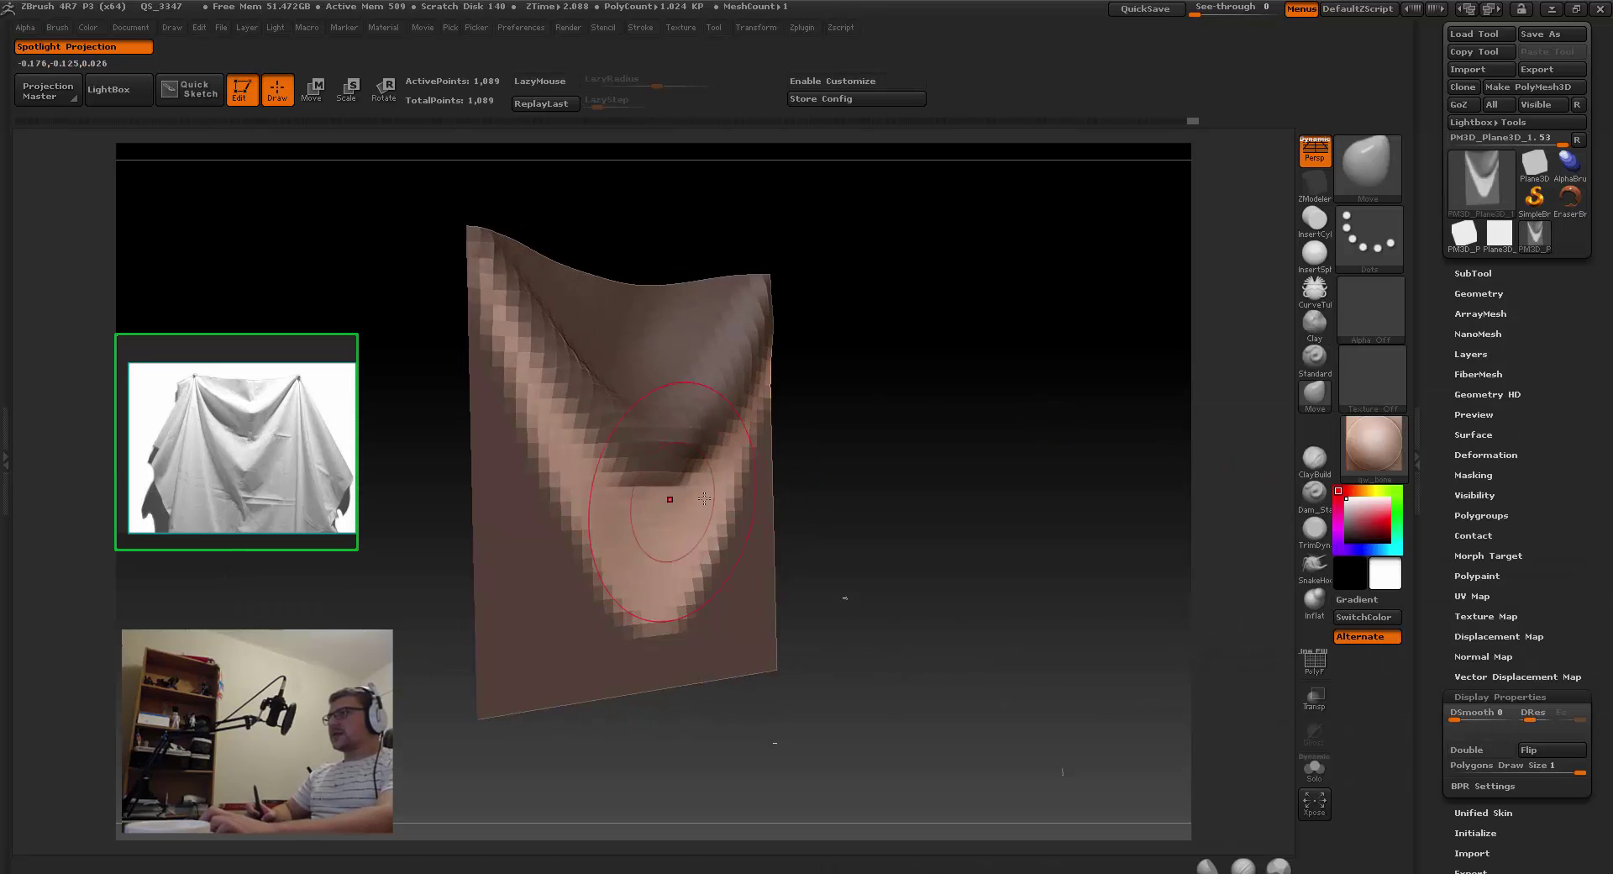
Step: Blur the mask's edges and pull the unmasked V-shaped area outward with the Move brush to form a second fold
left_click(547, 599, "ctrl")
left_click(581, 599, "ctrl")
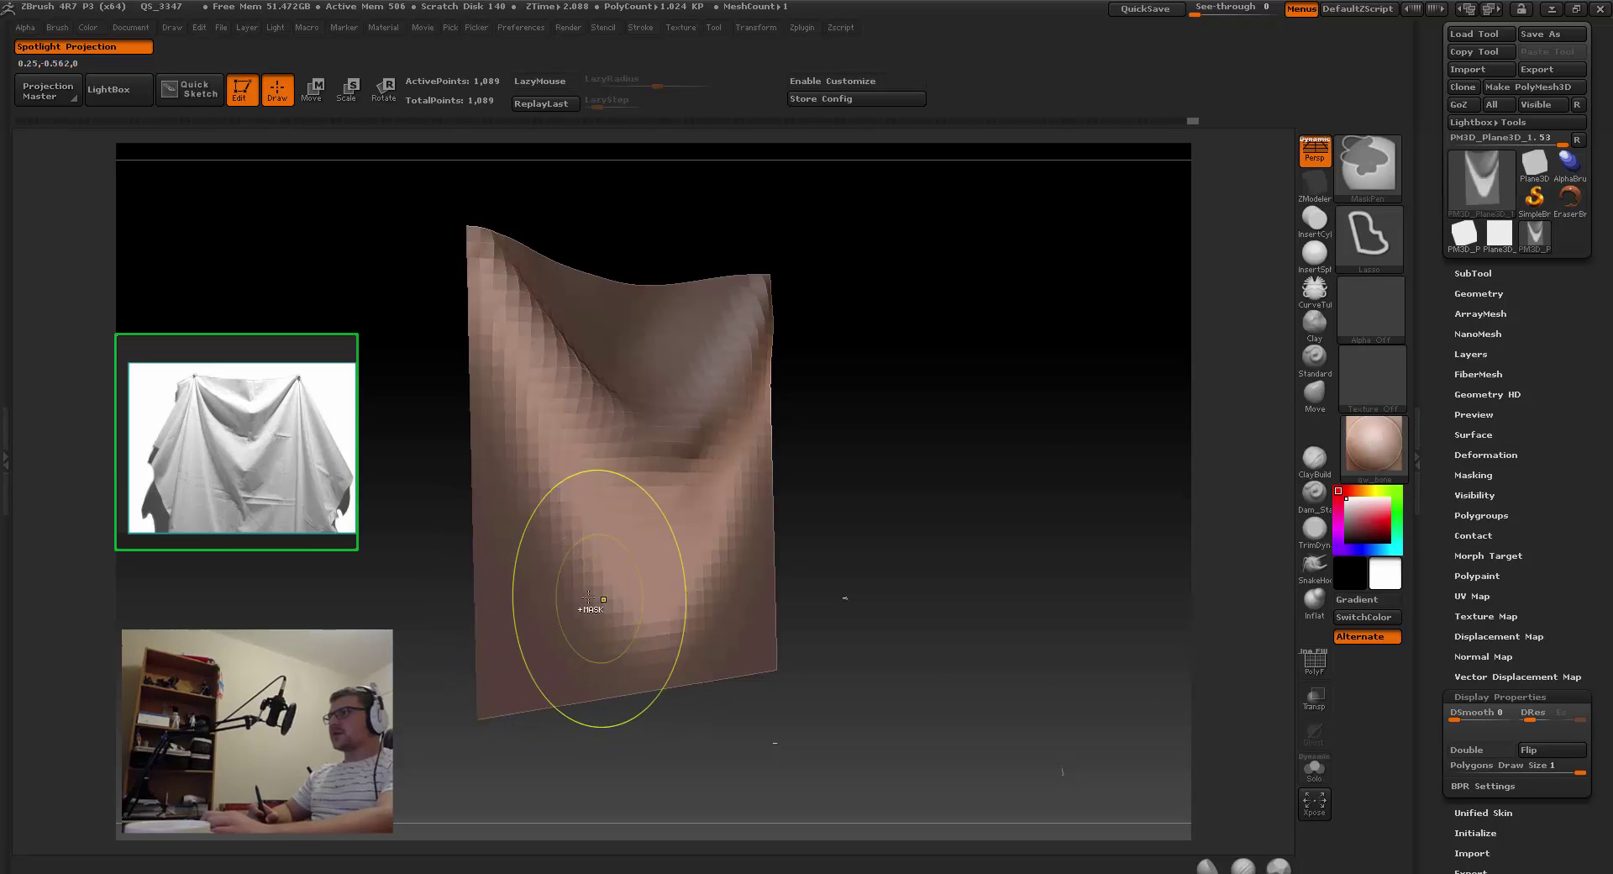
left_click(647, 564, "ctrl")
mouse_move(652, 562)
right_mouse_down()
mouse_move(680, 525)
mouse_move(568, 508)
mouse_move(664, 492)
mouse_move(621, 503)
right_mouse_up()
right_click(476, 609)
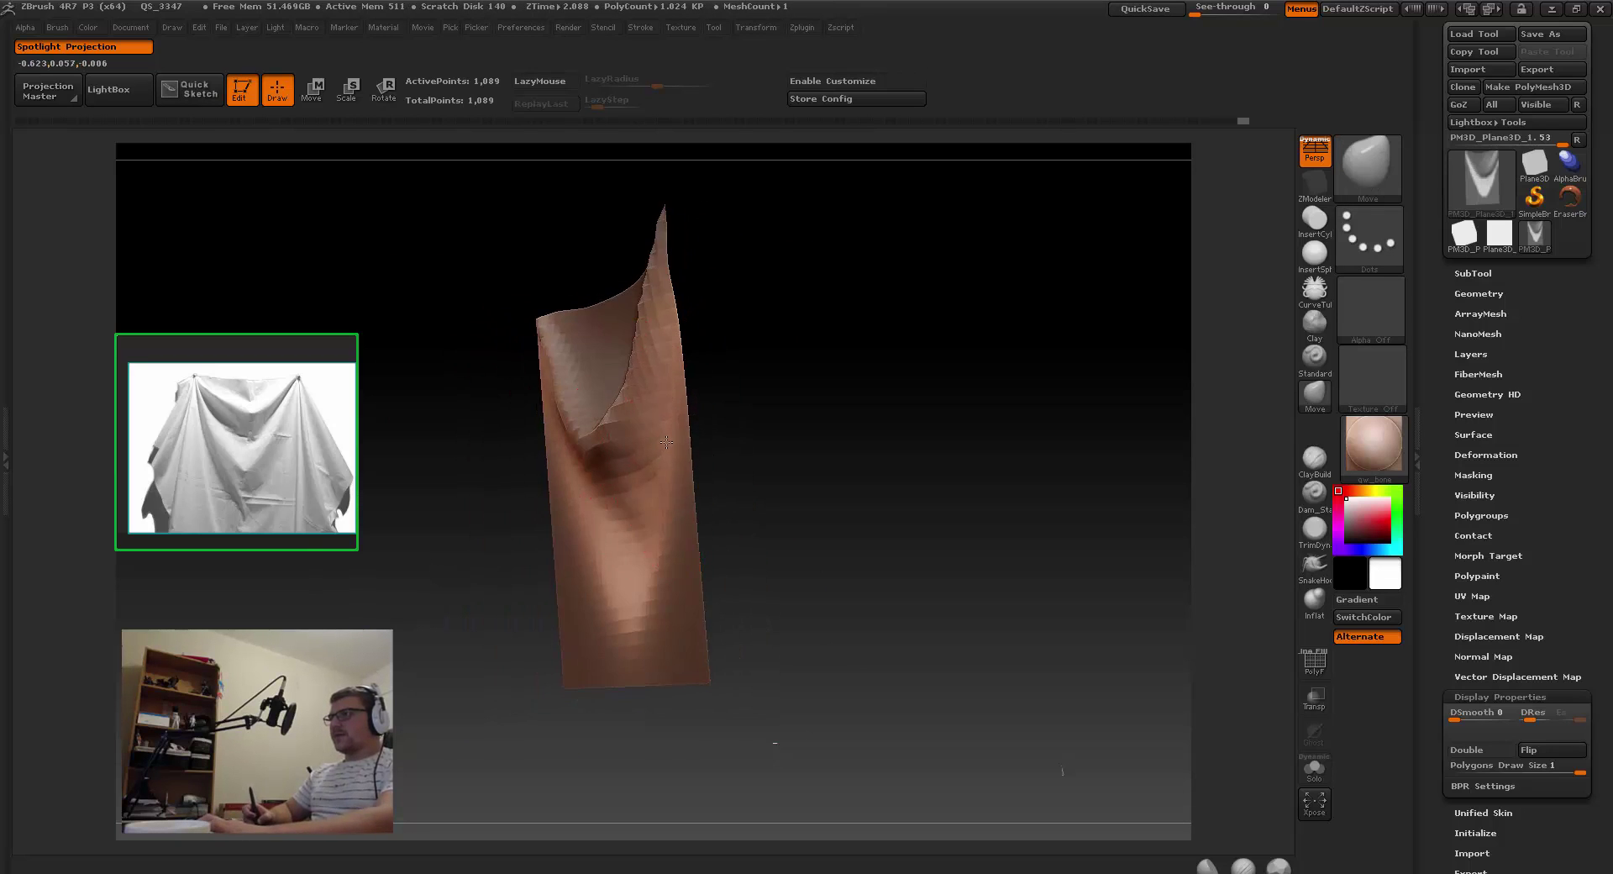
right_click_drag(662, 414, 674, 535)
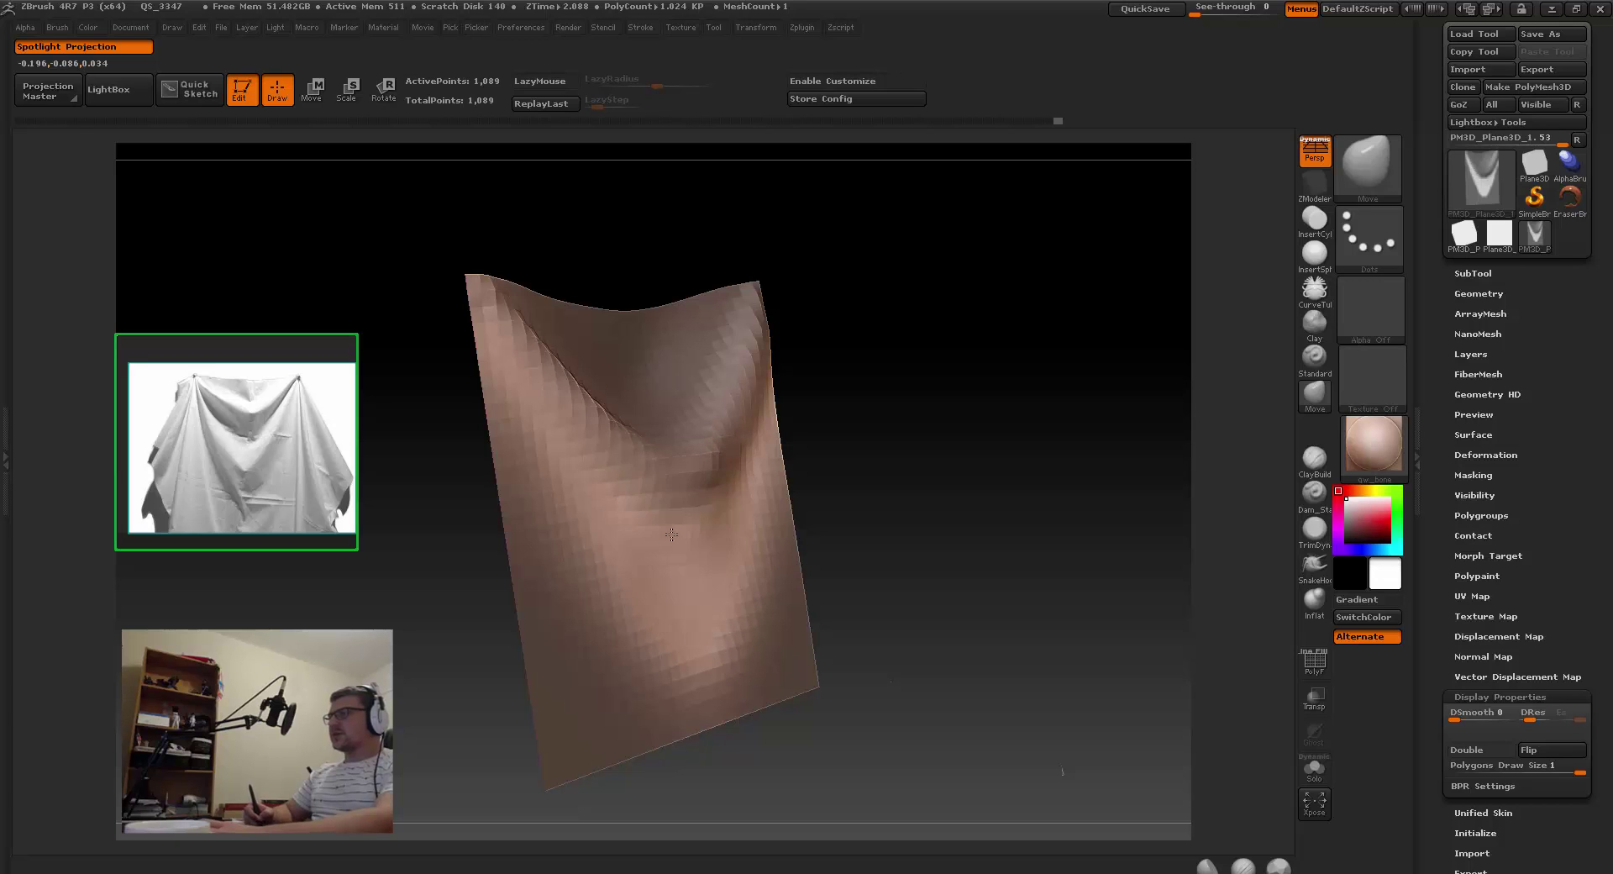
right_click_drag(836, 507, 764, 528)
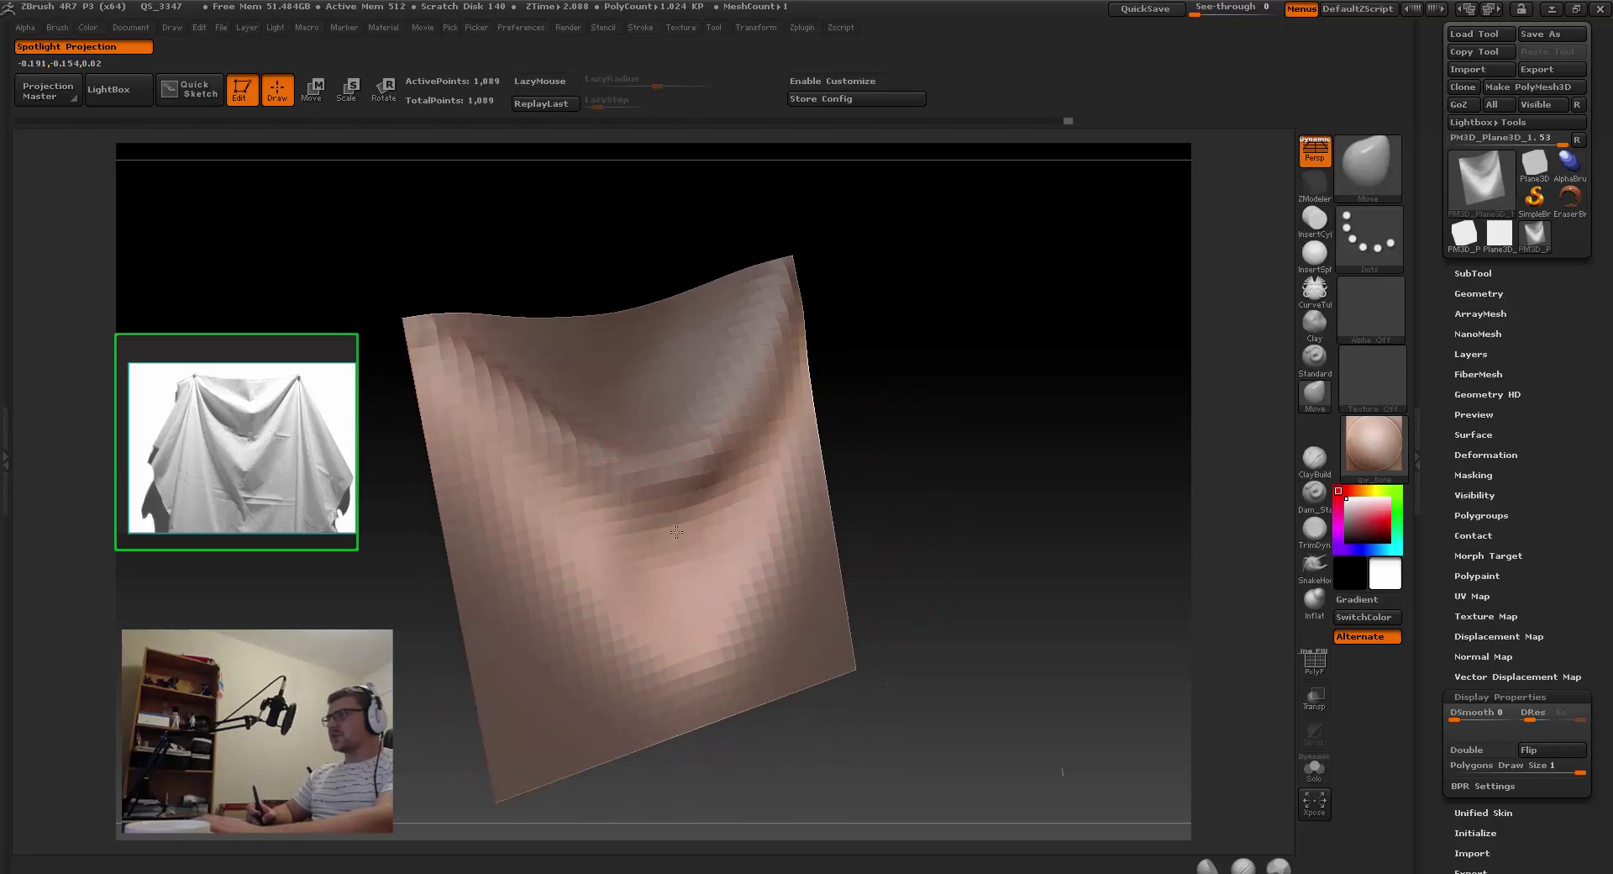
Step: Refine the crease between the two folds, clear the mask and align the plane to a straight front view
key("shift")
mouse_move(722, 514)
right_mouse_down()
mouse_move(799, 343)
mouse_move(751, 470)
mouse_move(767, 492)
mouse_move(724, 489)
mouse_move(776, 474)
mouse_move(1048, 205)
mouse_move(665, 468)
mouse_move(638, 395)
right_mouse_up()
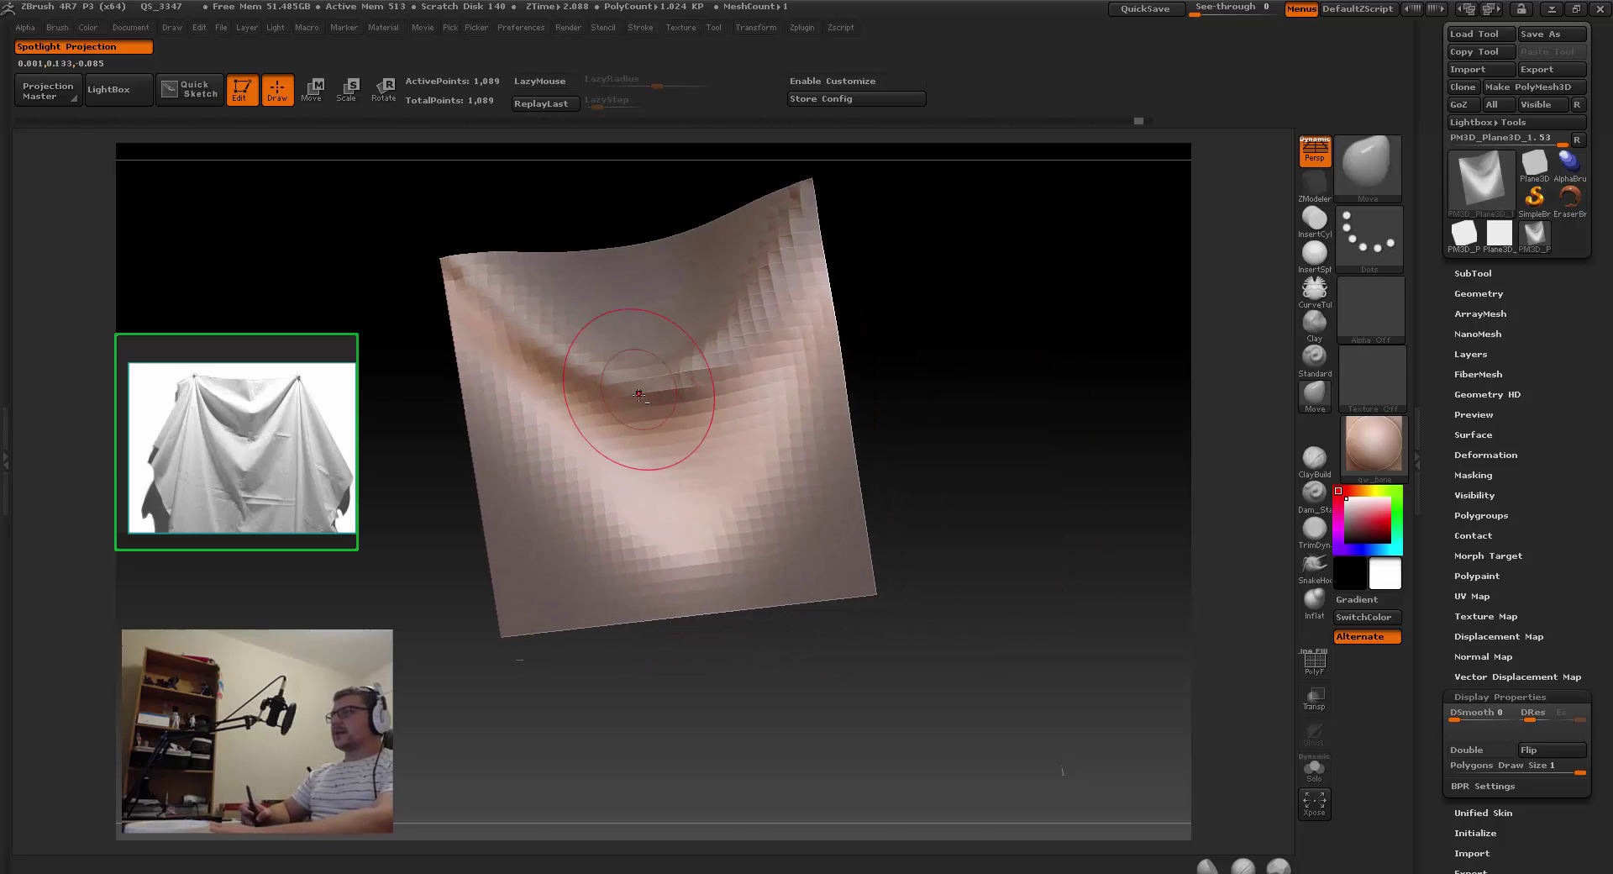
right_click_drag(720, 425, 422, 265)
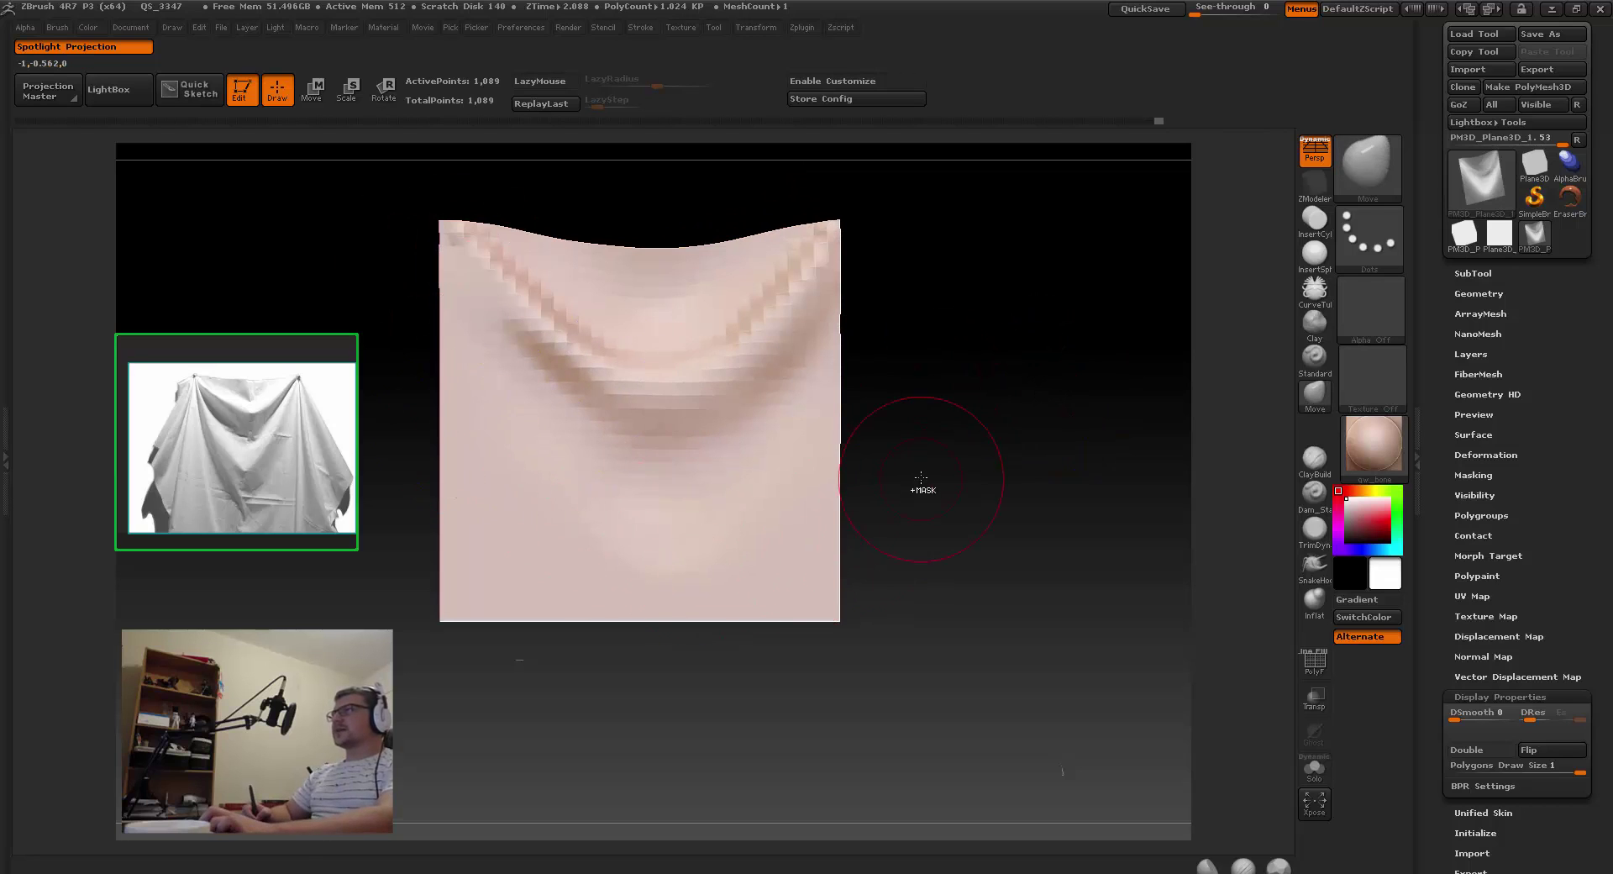
Step: Try to smooth the center of the crease between the first and second folds
key("ctrl")
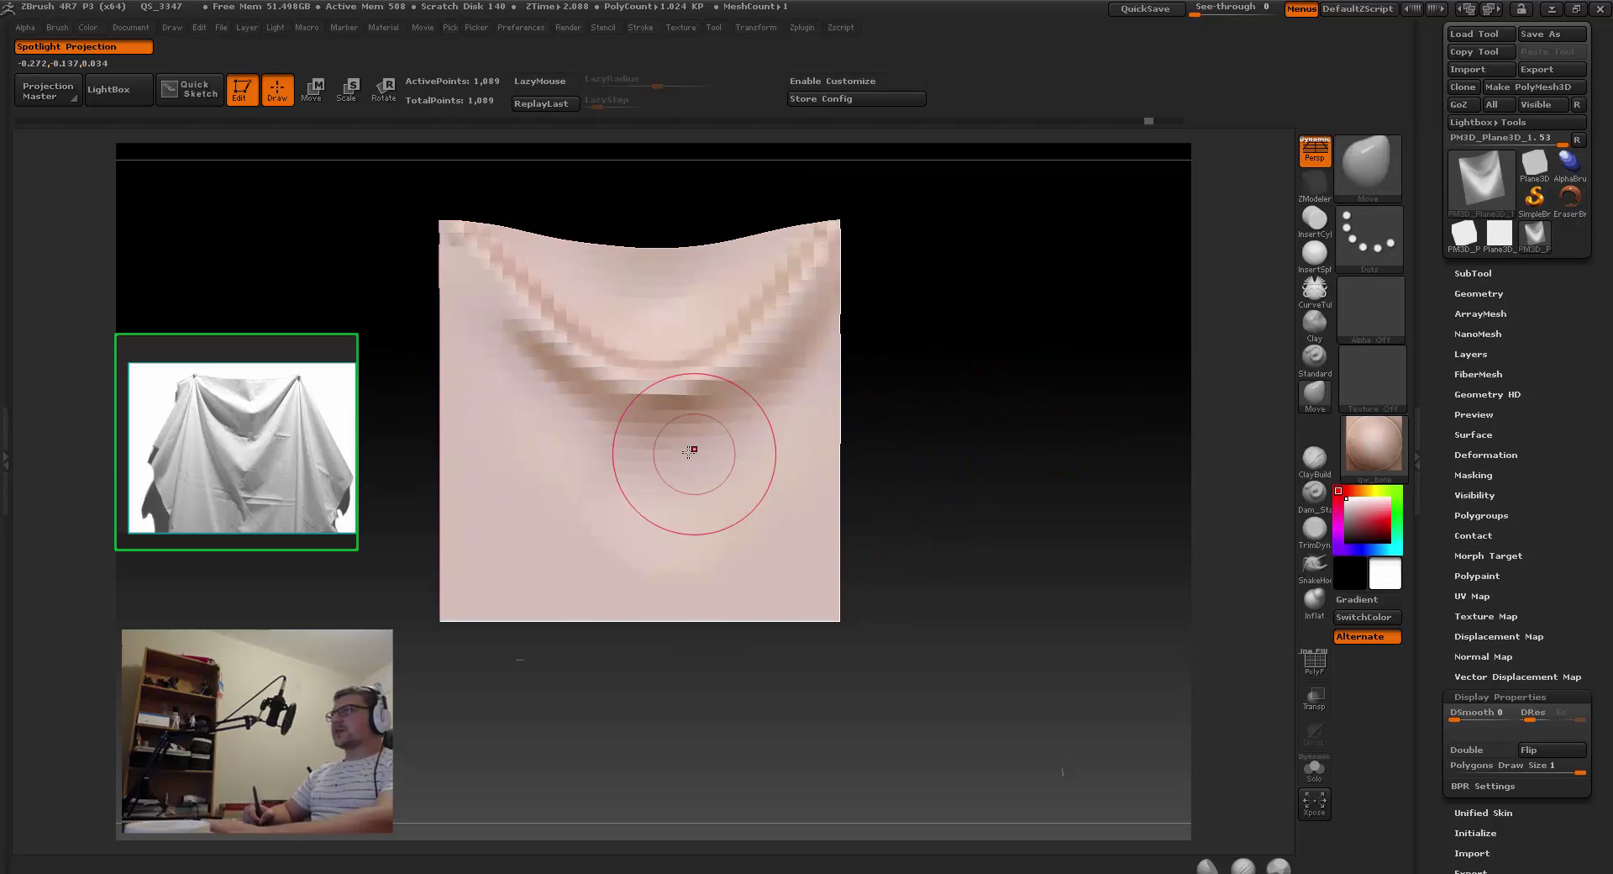
key("shift")
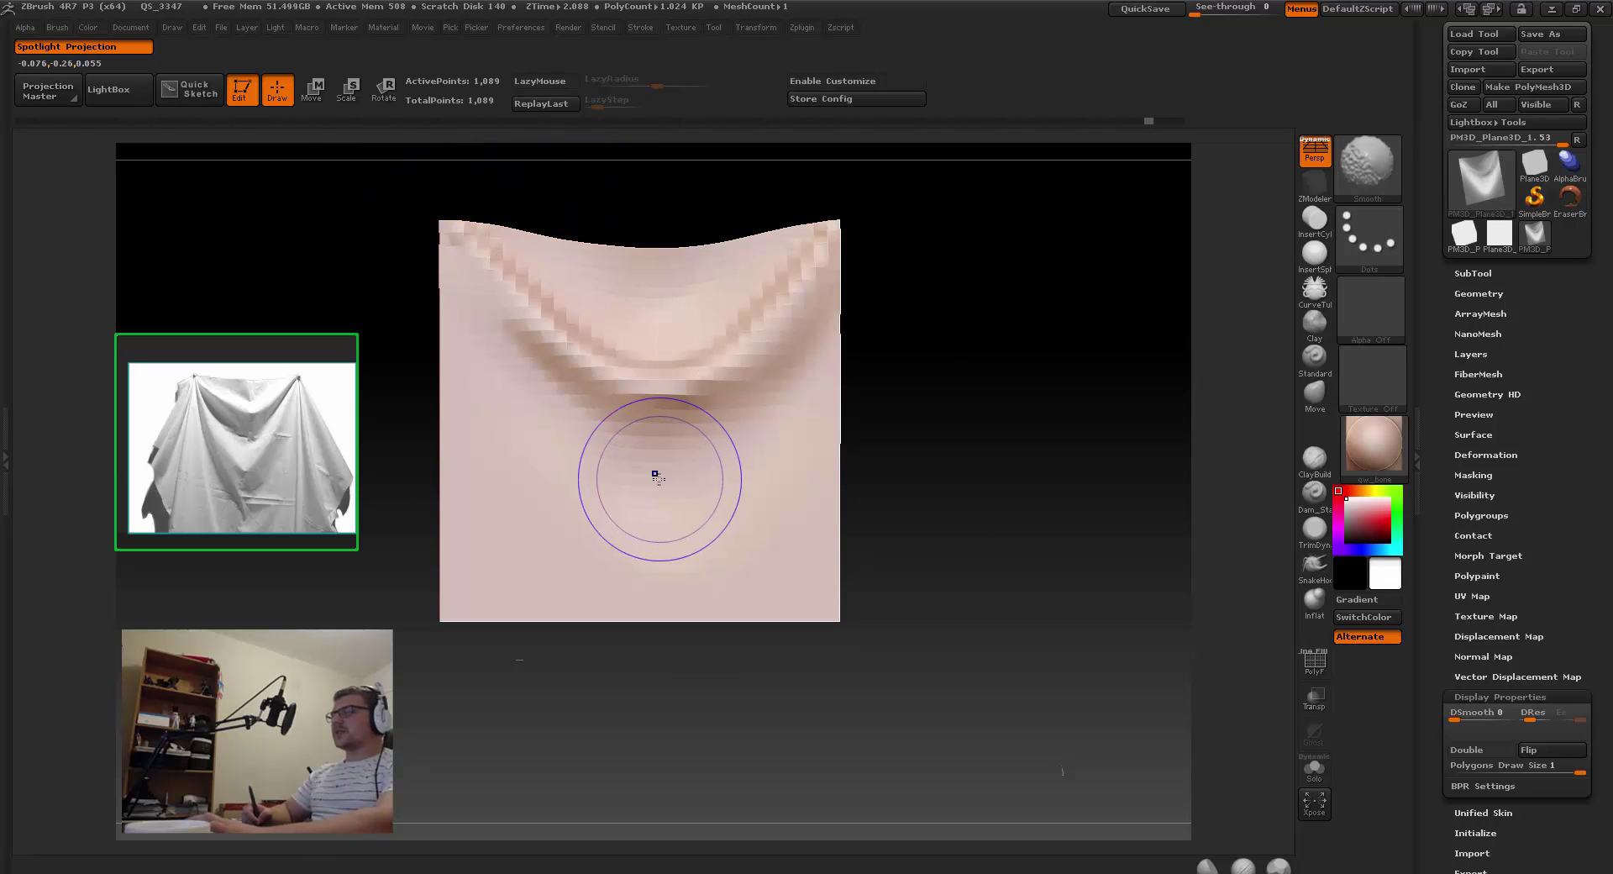
key("shift")
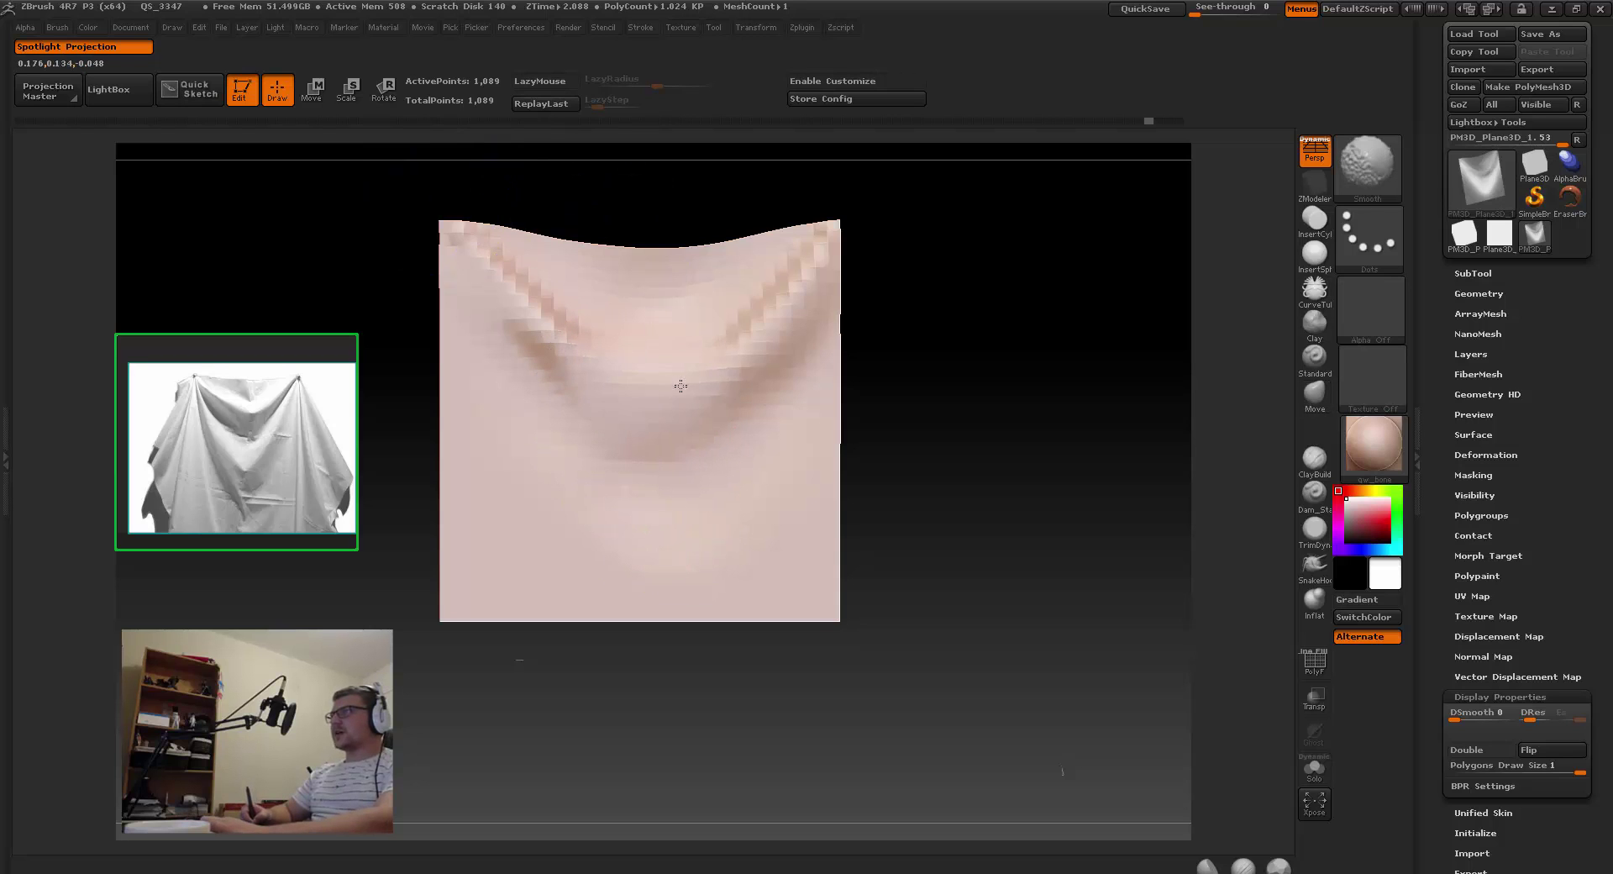
left_click_drag(821, 425, 818, 457)
key("ctrl")
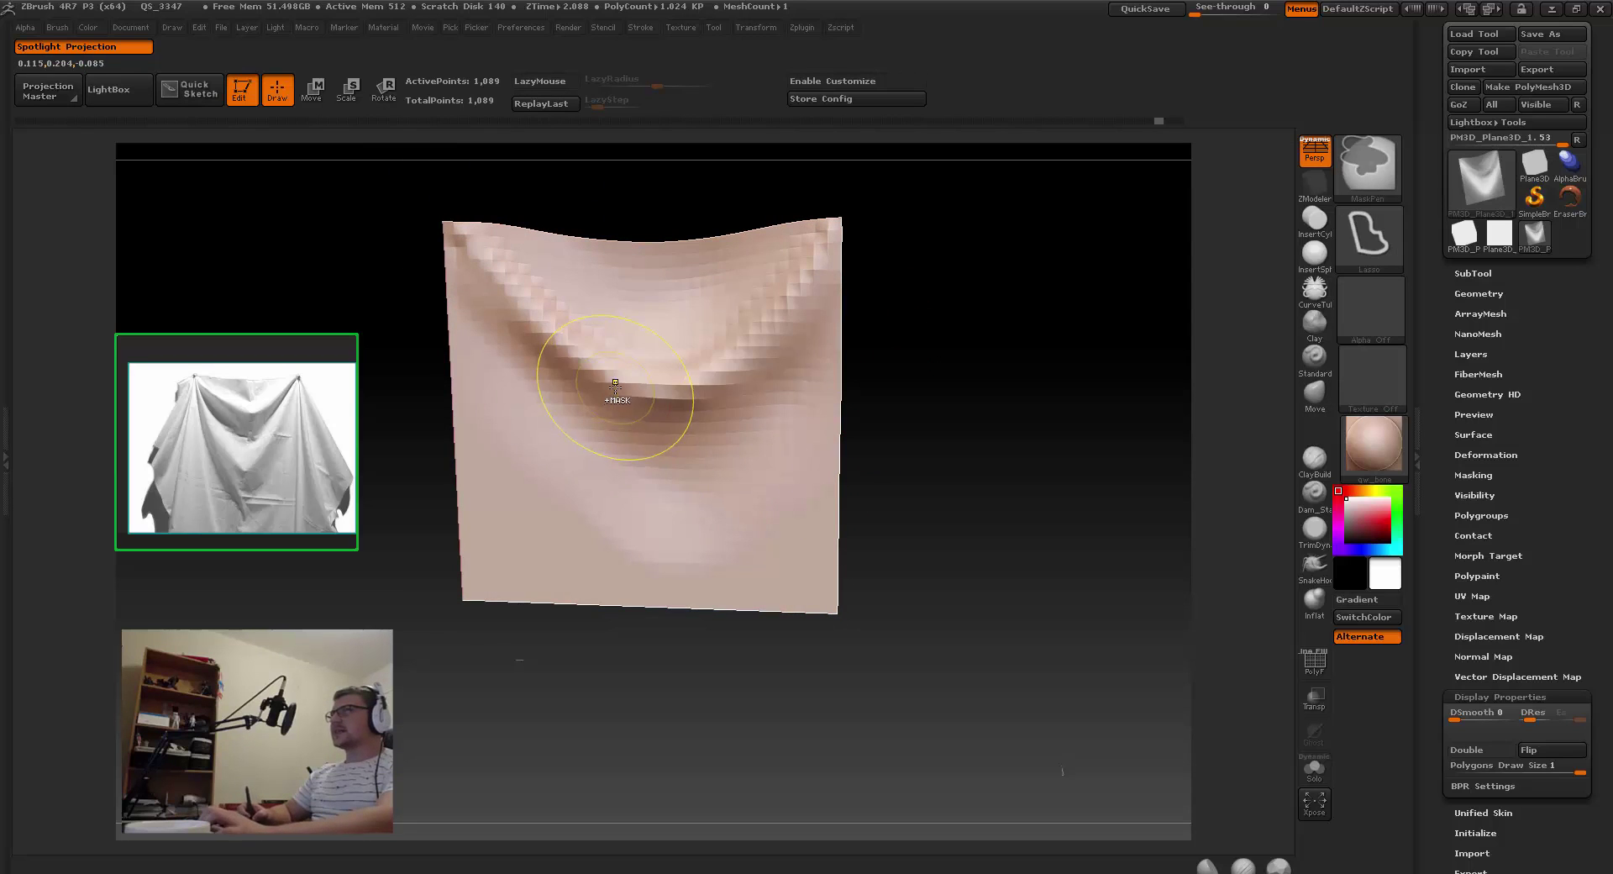
mouse_move(659, 382)
right_mouse_down()
mouse_move(666, 356)
mouse_move(620, 363)
right_mouse_up()
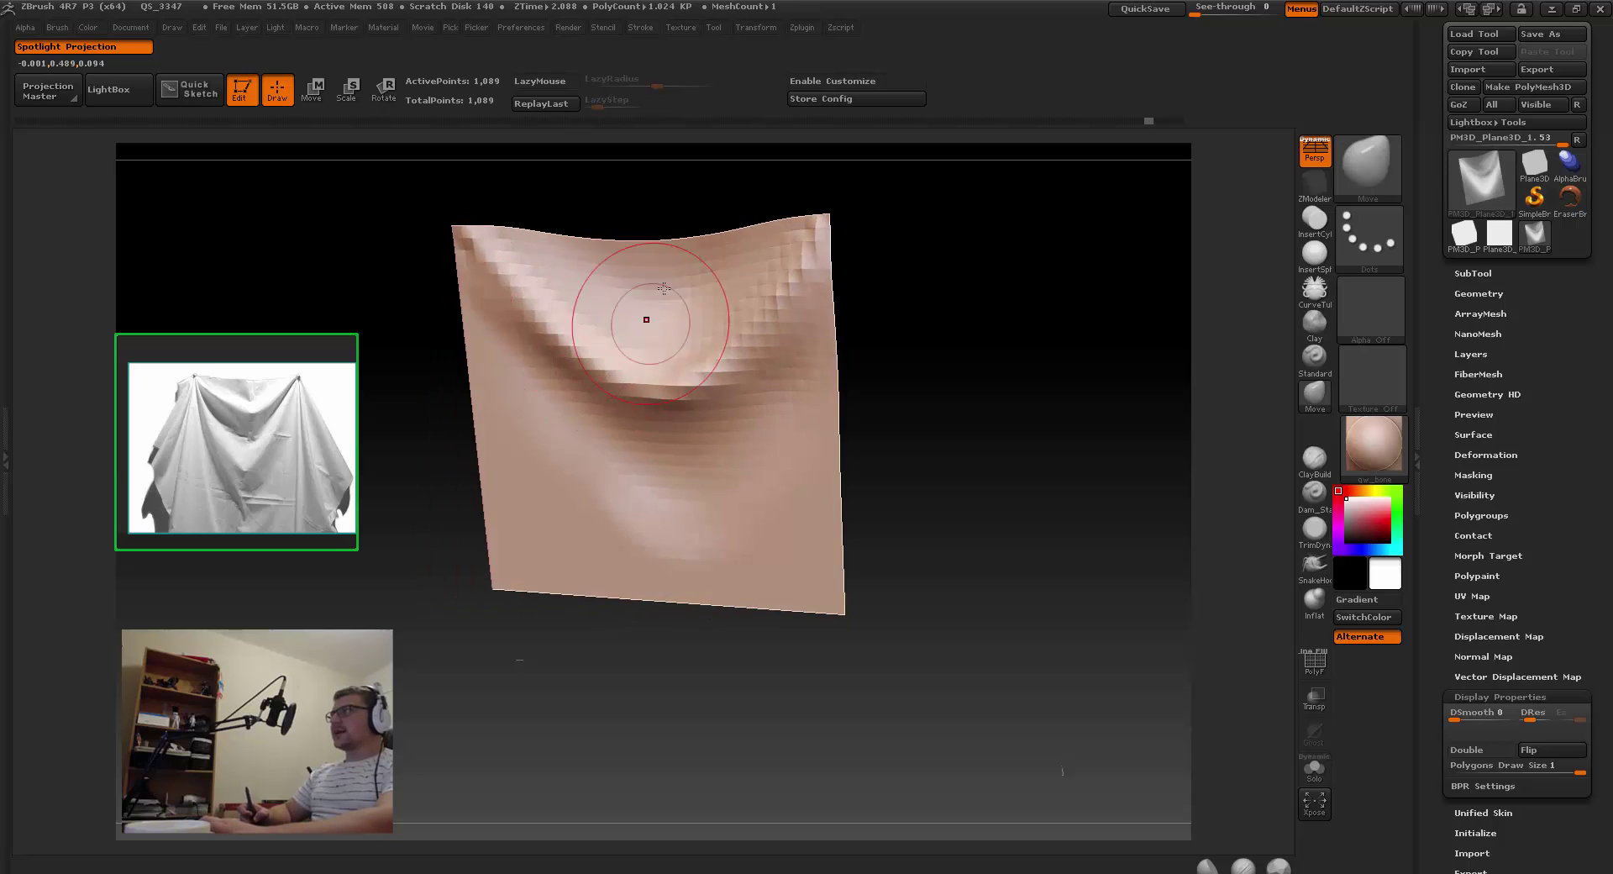
right_click_drag(664, 288, 532, 278)
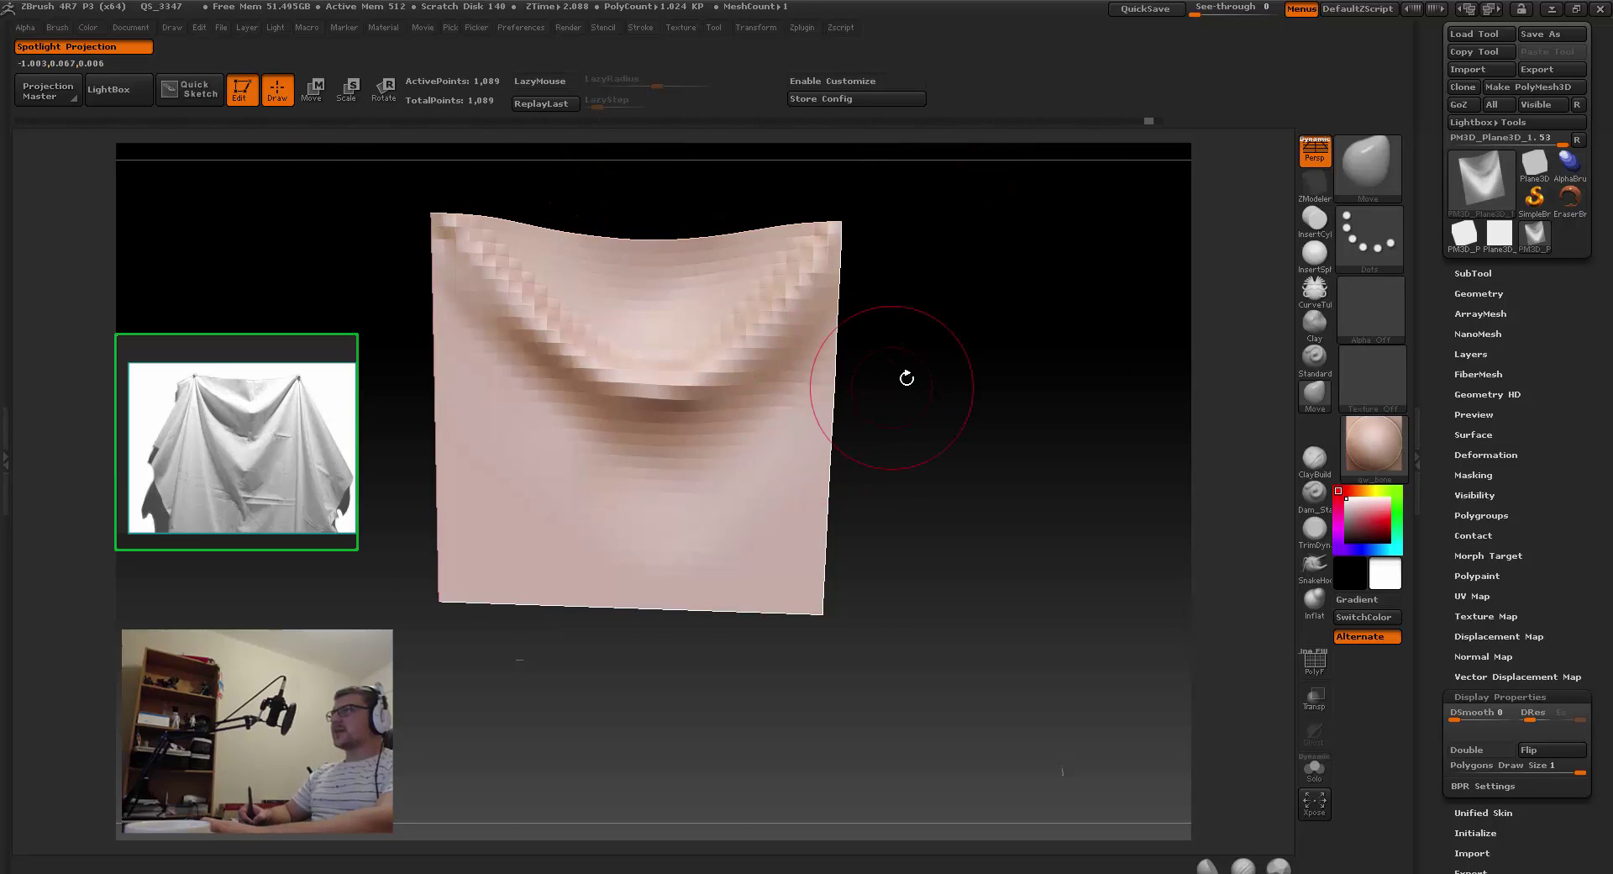
right_click_drag(908, 371, 947, 334, "shift")
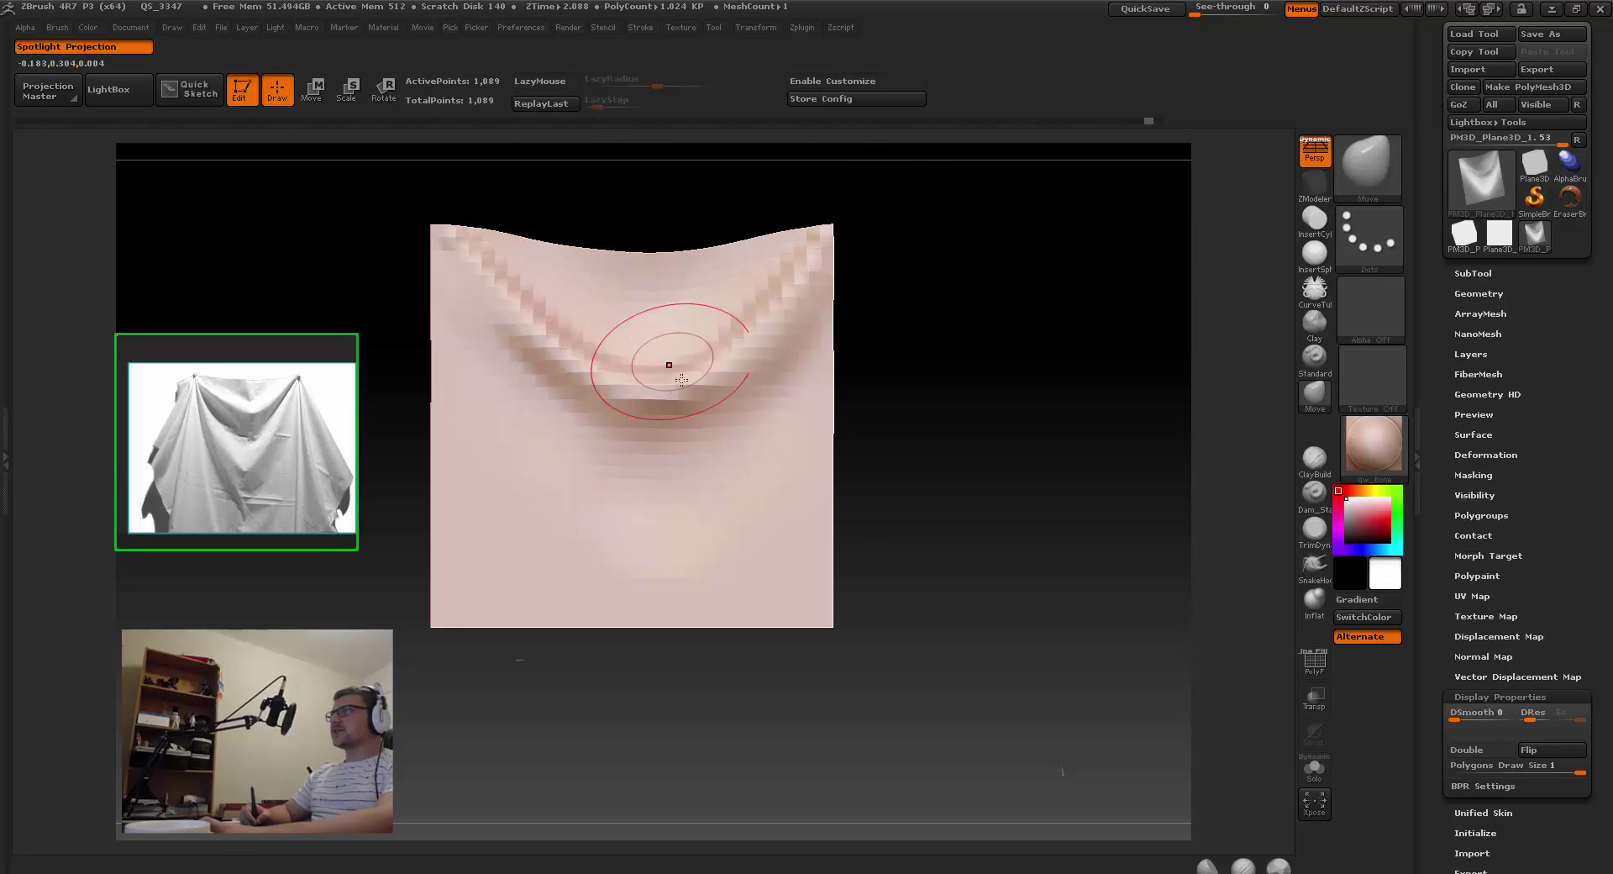
Step: Lower the Smooth brush's Z Intensity to 25 and decline the auto-save request
left_click(640, 30)
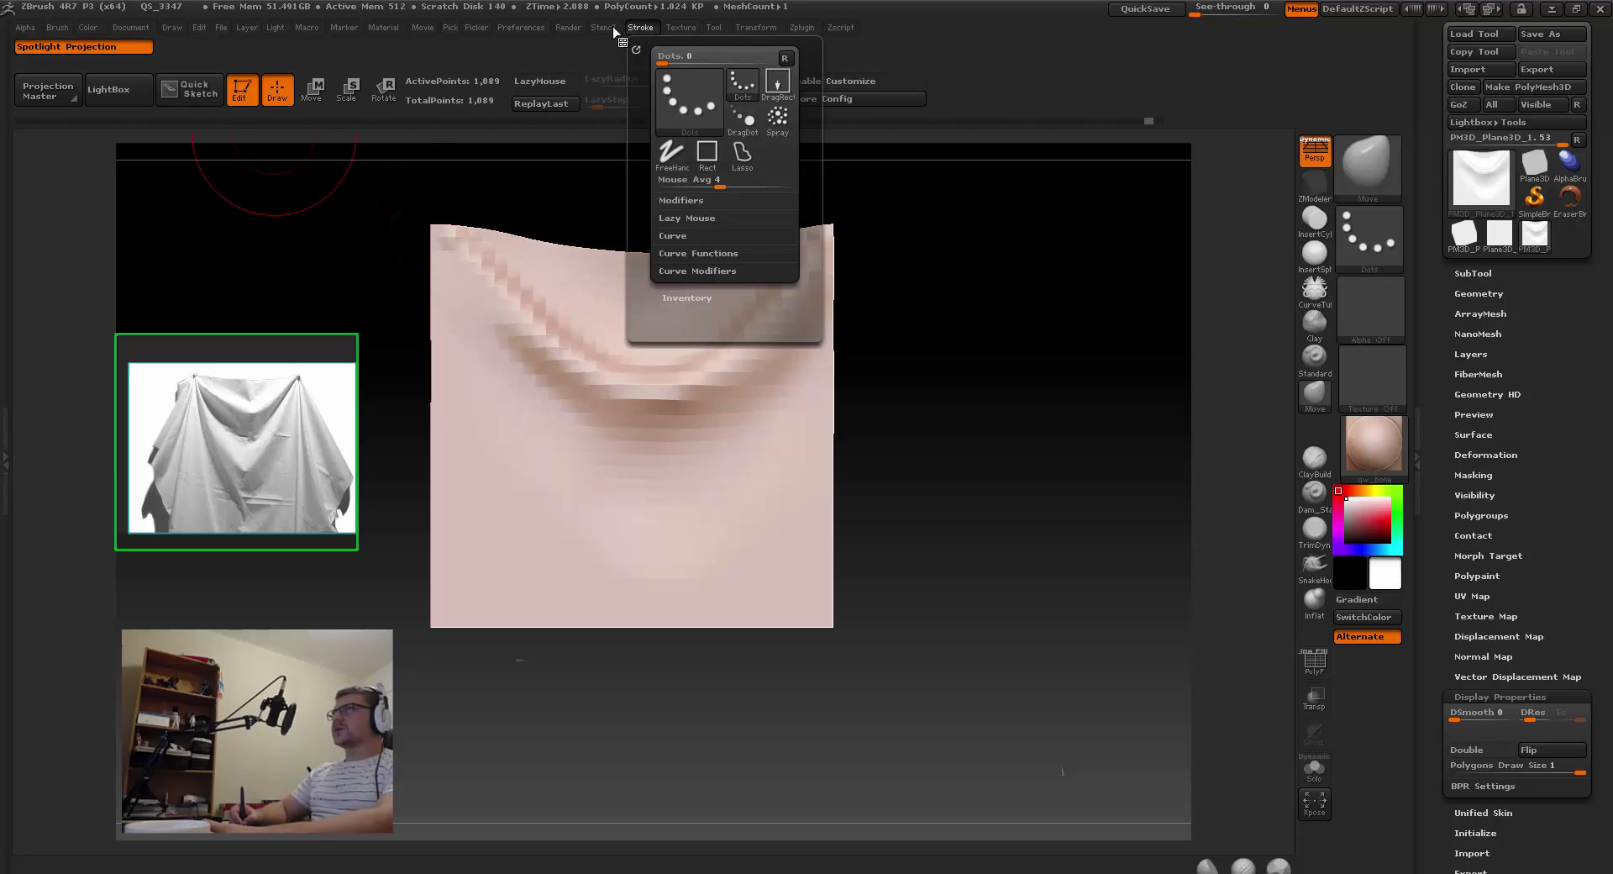
left_click(173, 31)
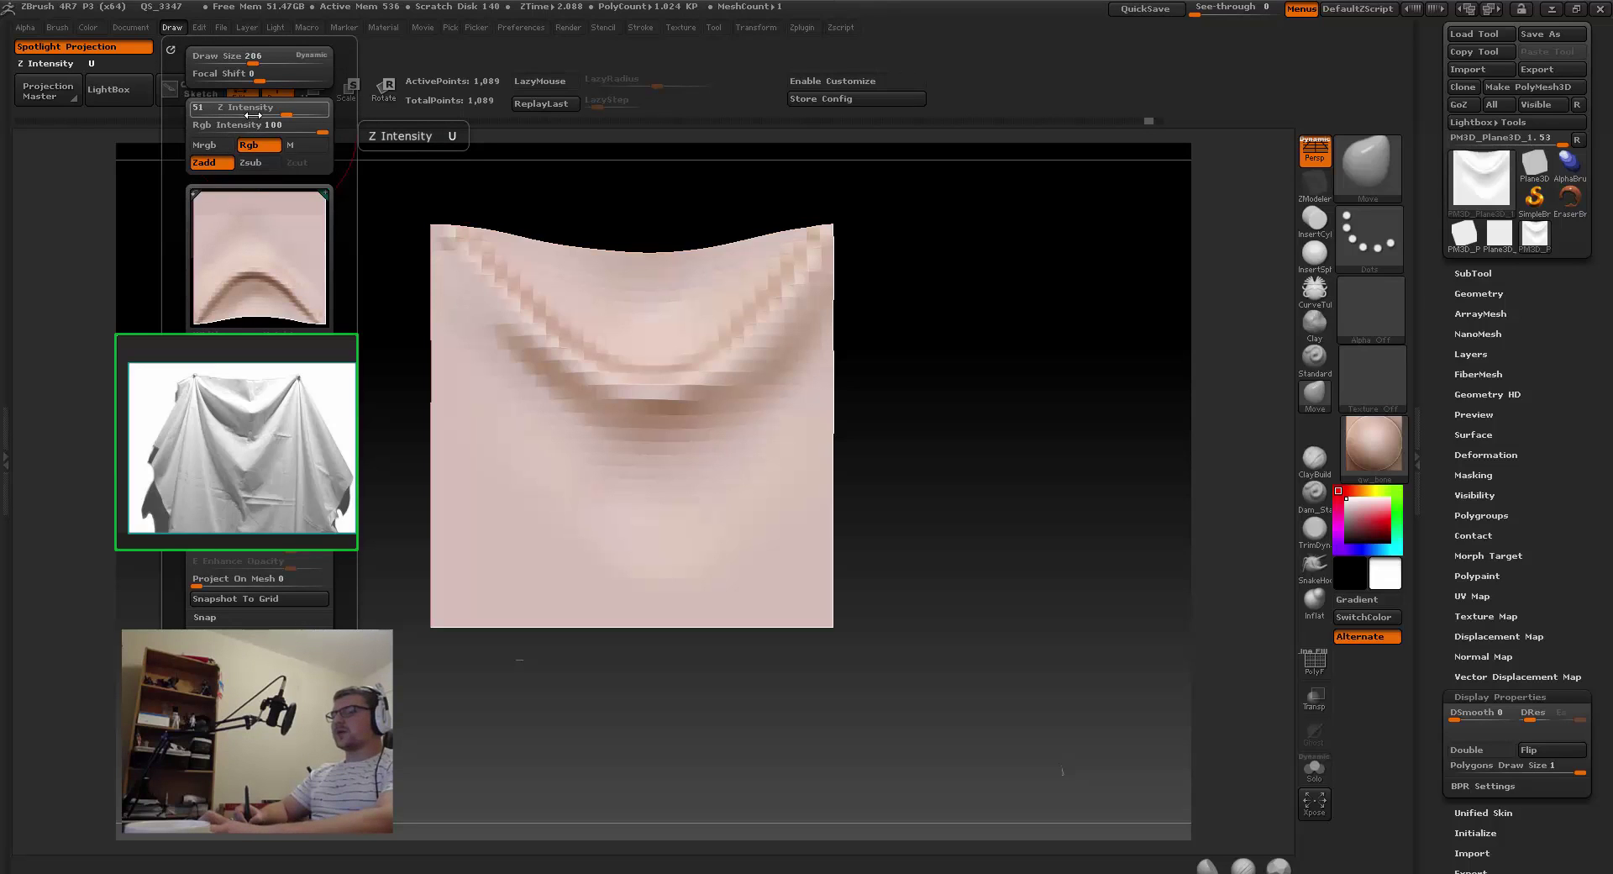
key("shift")
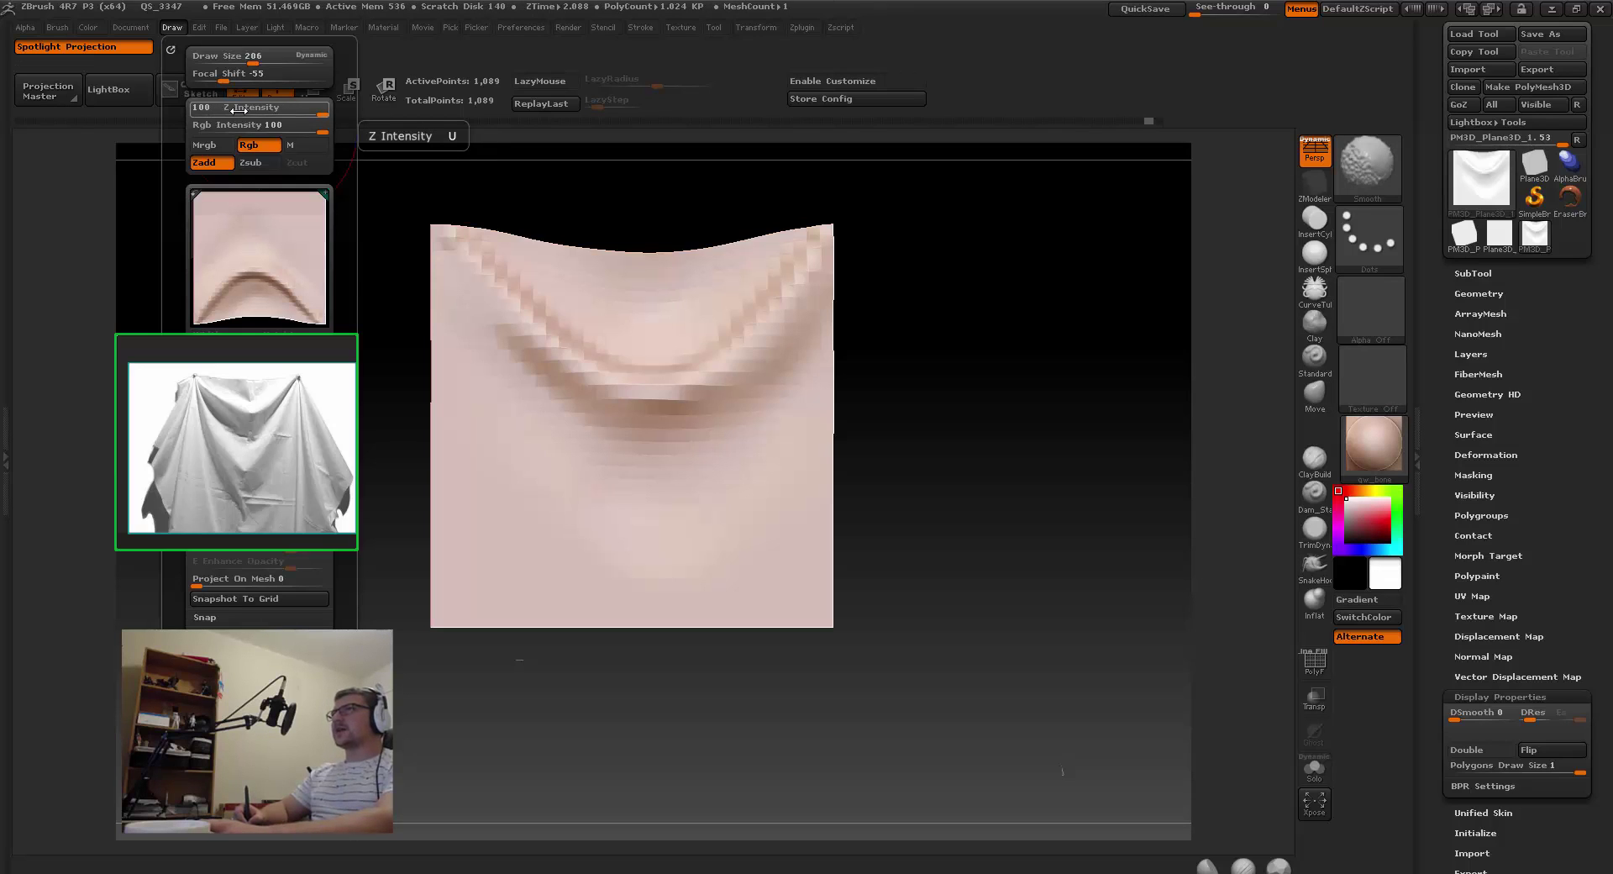
left_click_drag(272, 114, 263, 115)
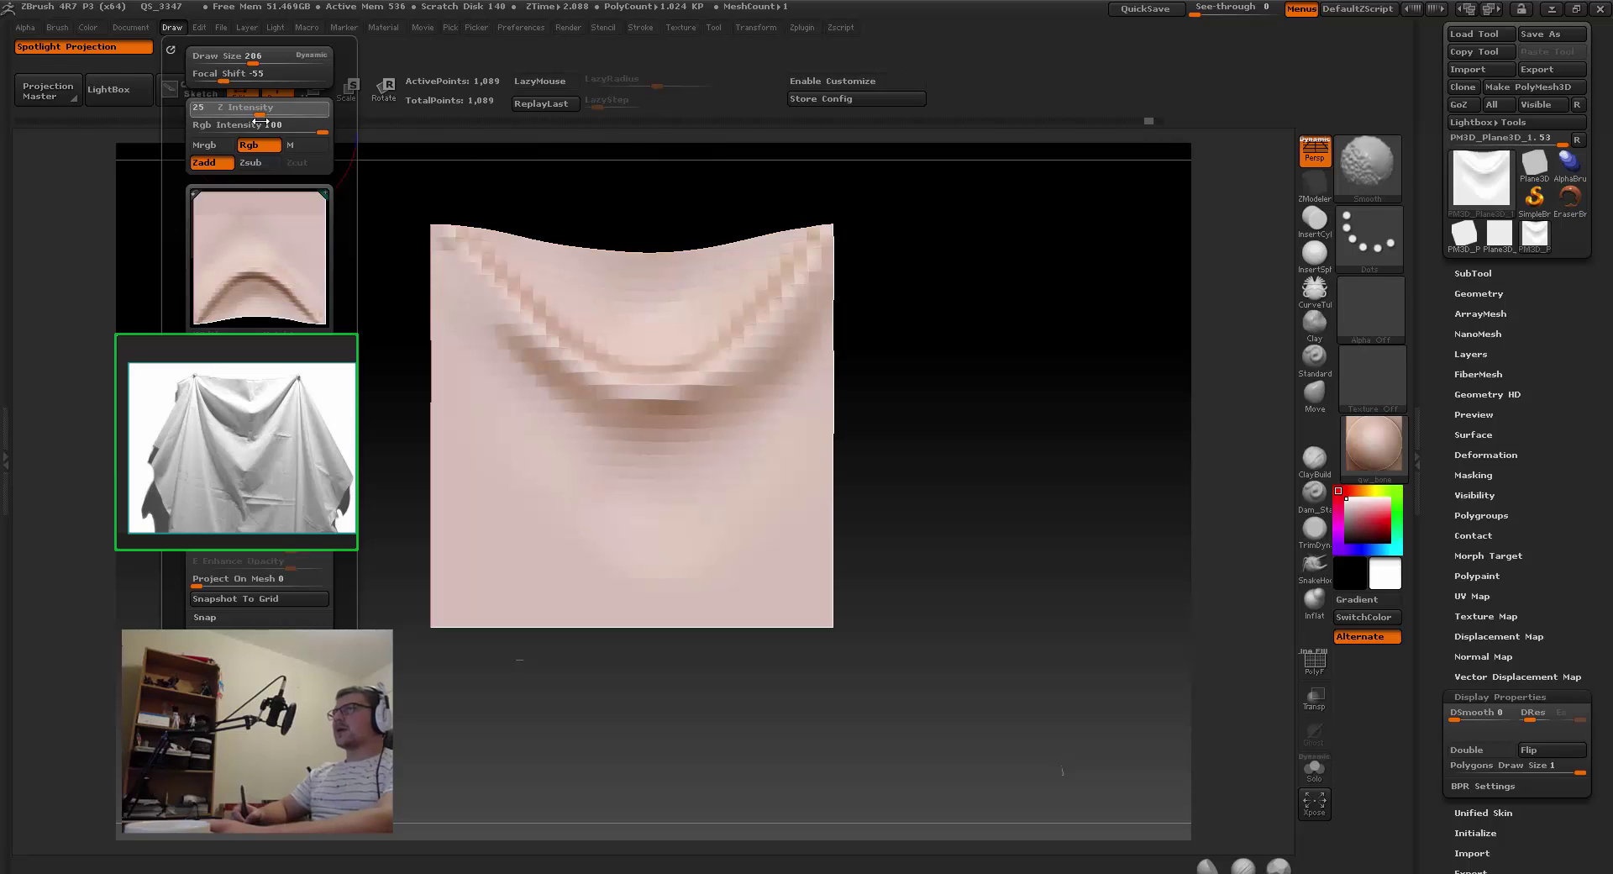
key("space")
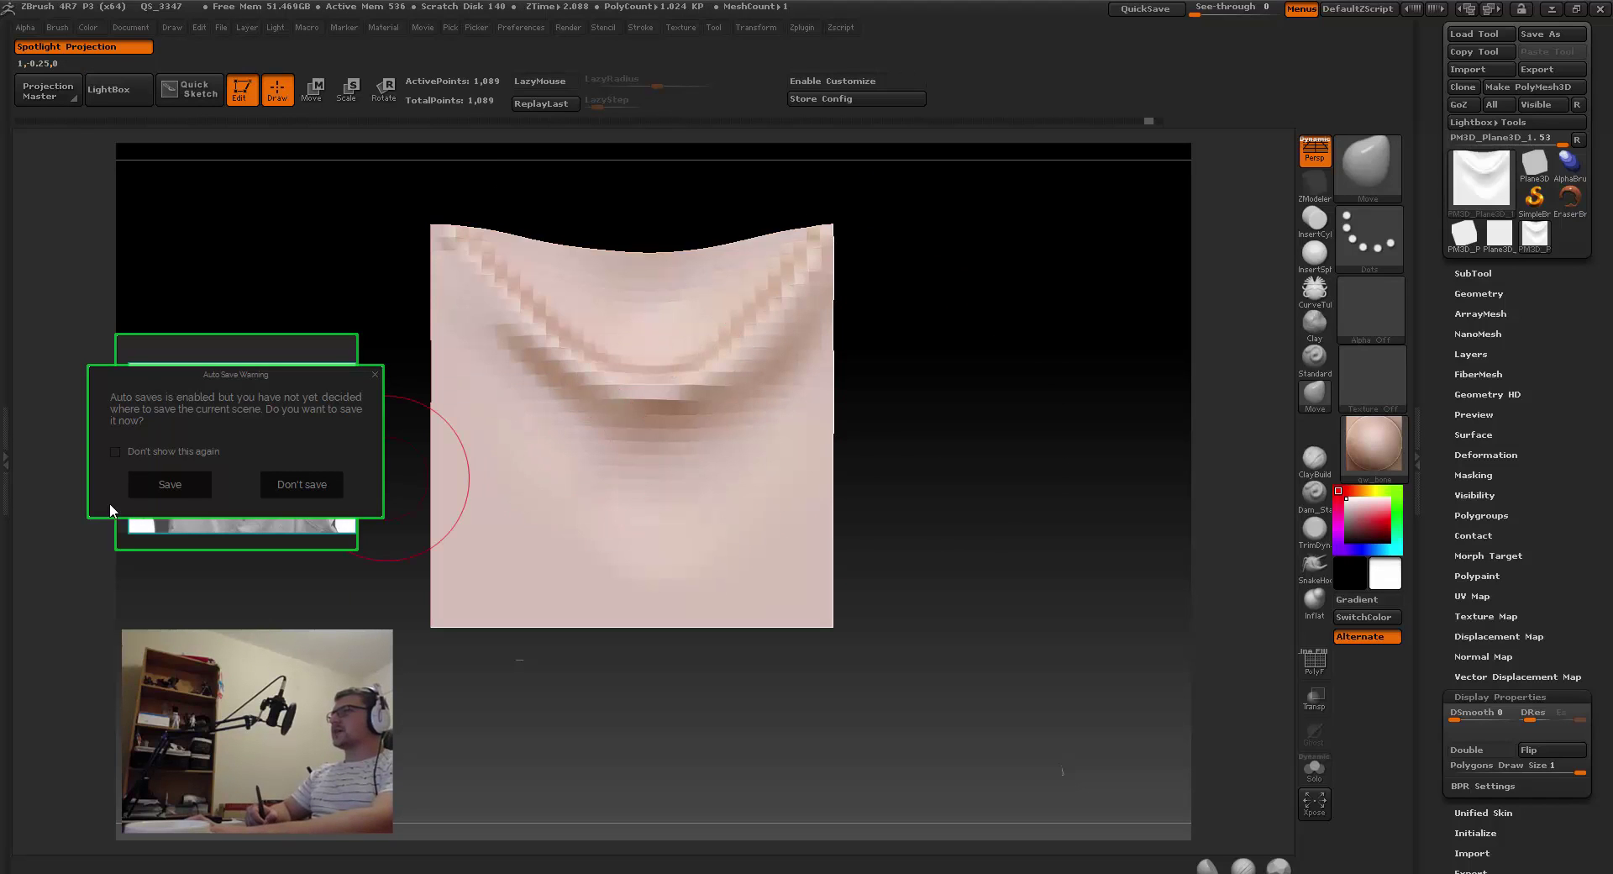
left_click(304, 486)
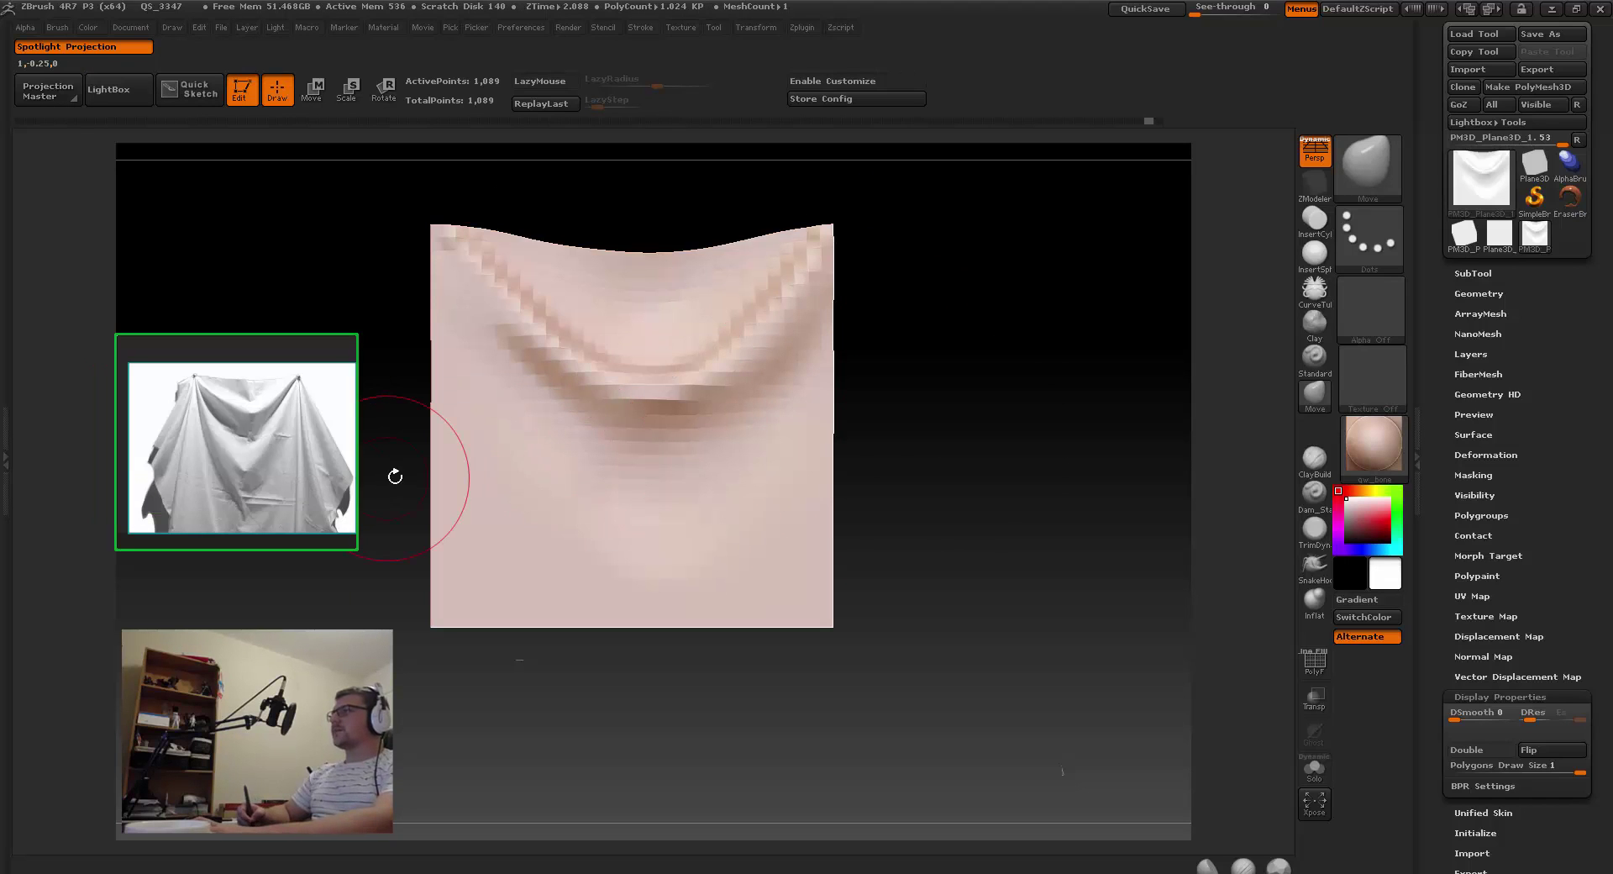
Step: Smooth the creased area along the upper fold toward the plane's upper right corner
mouse_move(994, 371)
left_mouse_down()
mouse_move(864, 403)
mouse_move(935, 300)
mouse_move(956, 326)
left_mouse_up()
mouse_move(723, 332)
left_mouse_down("shift")
mouse_move(685, 318)
mouse_move(752, 302)
mouse_move(834, 205)
left_mouse_up("shift")
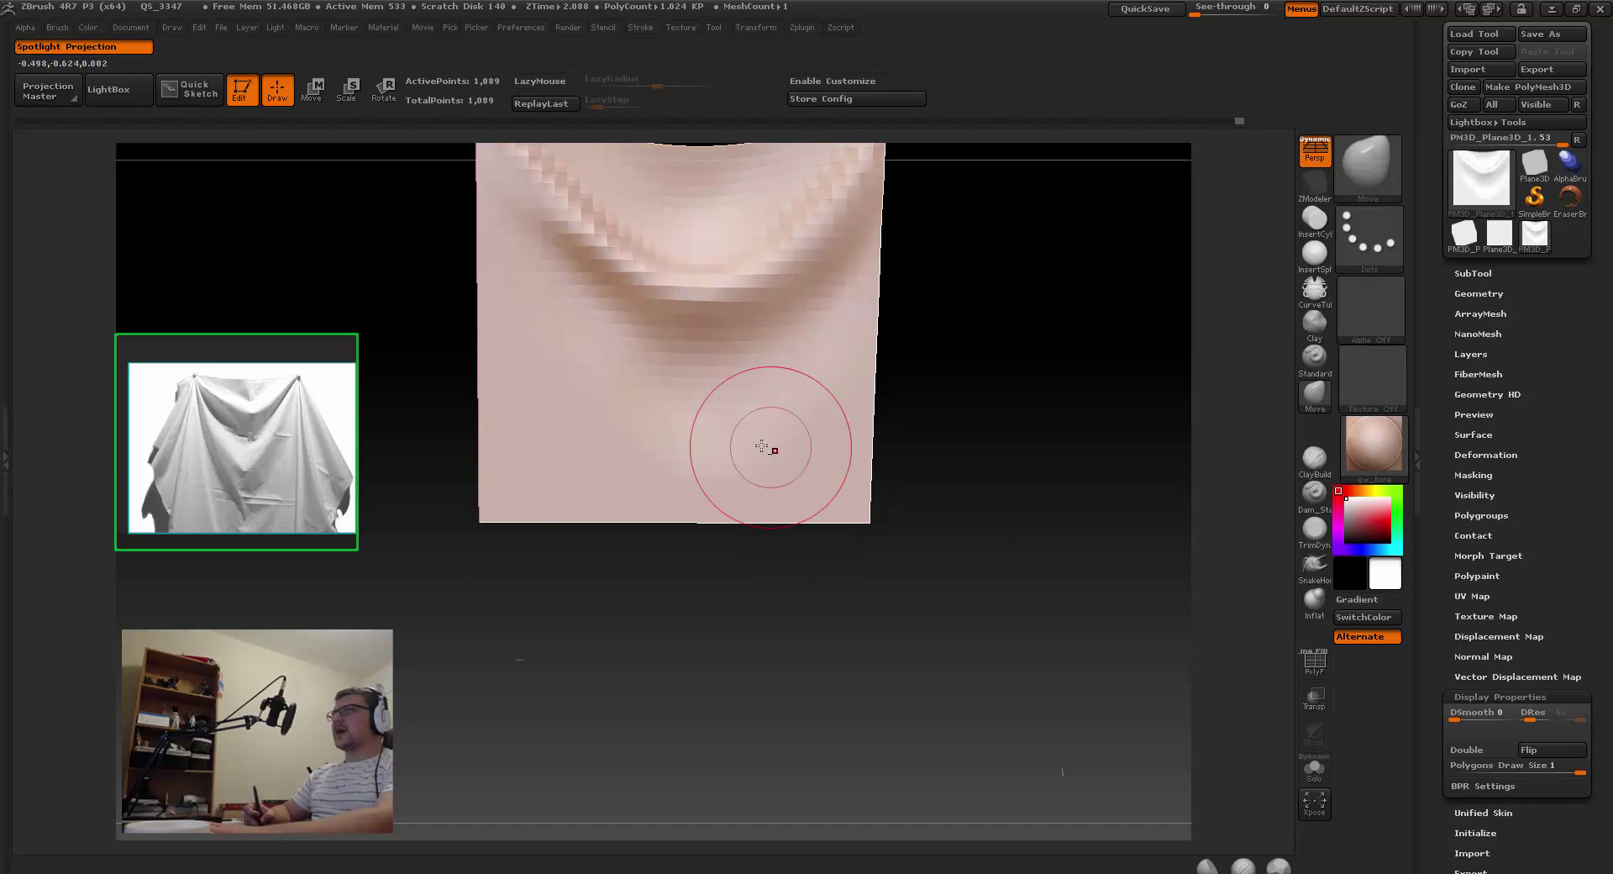
mouse_move(744, 436)
right_mouse_down("alt")
mouse_move(695, 500)
mouse_move(718, 420)
mouse_move(624, 375)
mouse_move(504, 252)
right_mouse_up("alt")
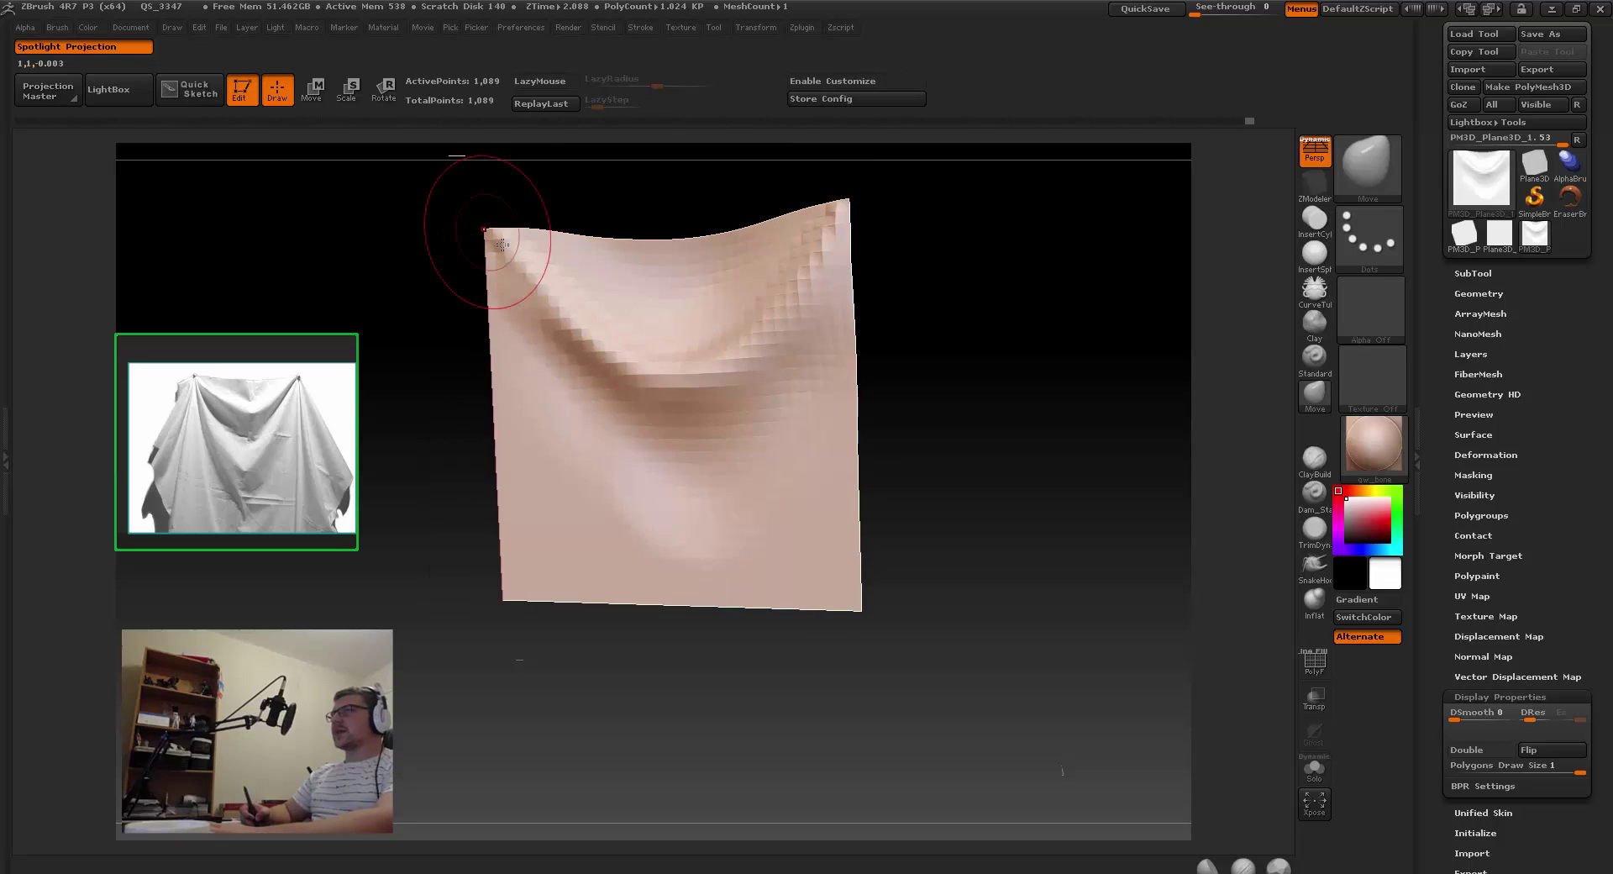
right_click_drag(808, 416, 790, 412)
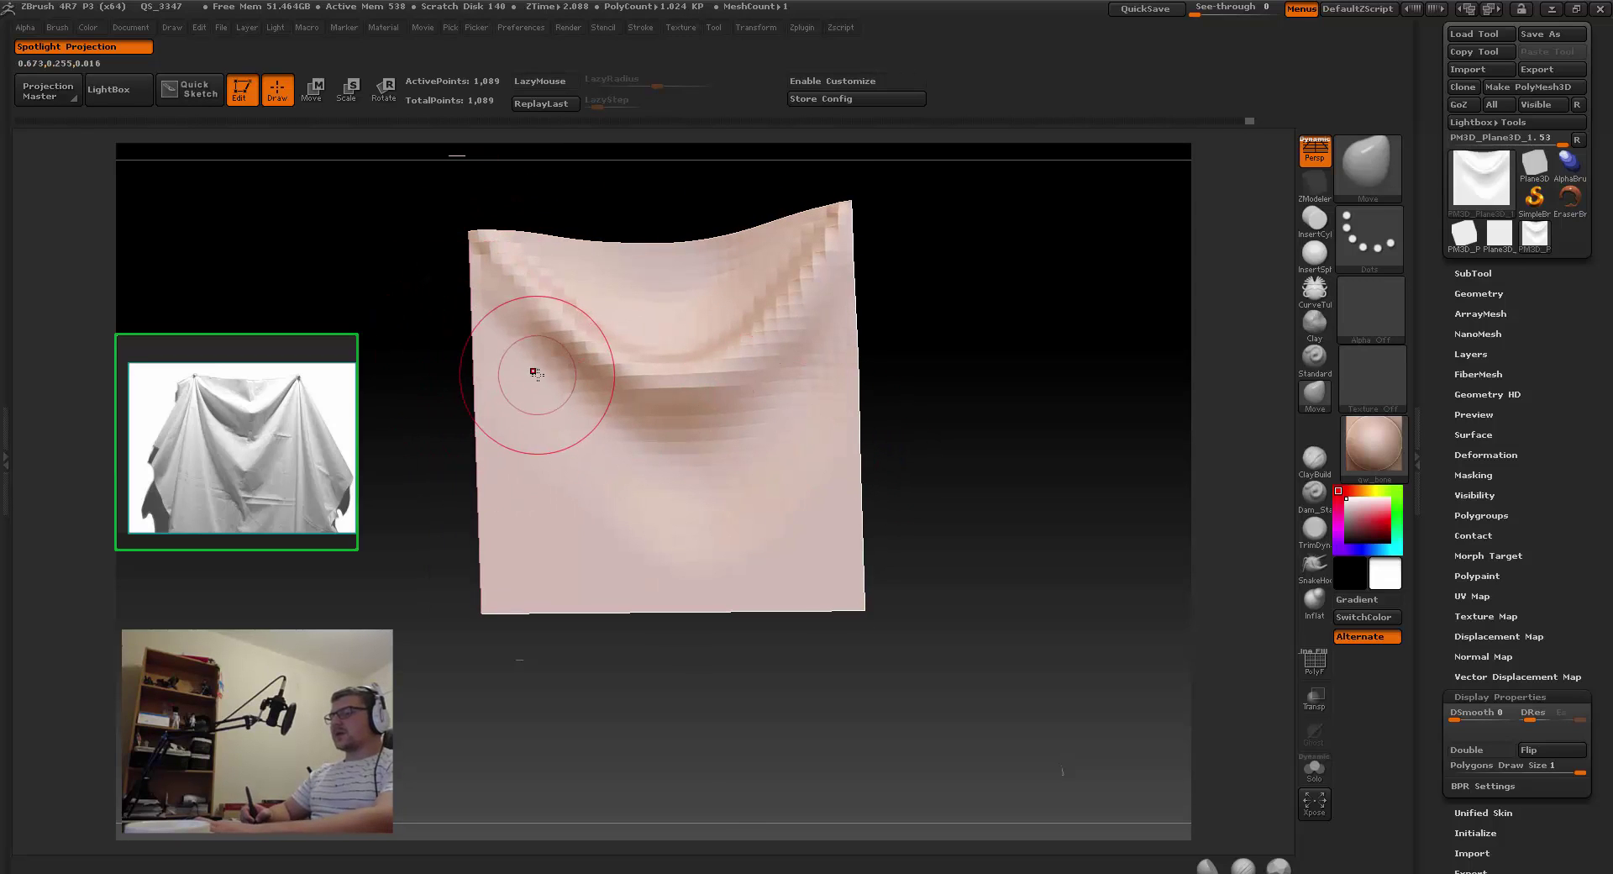
Step: Sculpt a lower U-shaped fold with the Standard brush from the upper left corner through the bottom center to the right edge
key("b")
key("s")
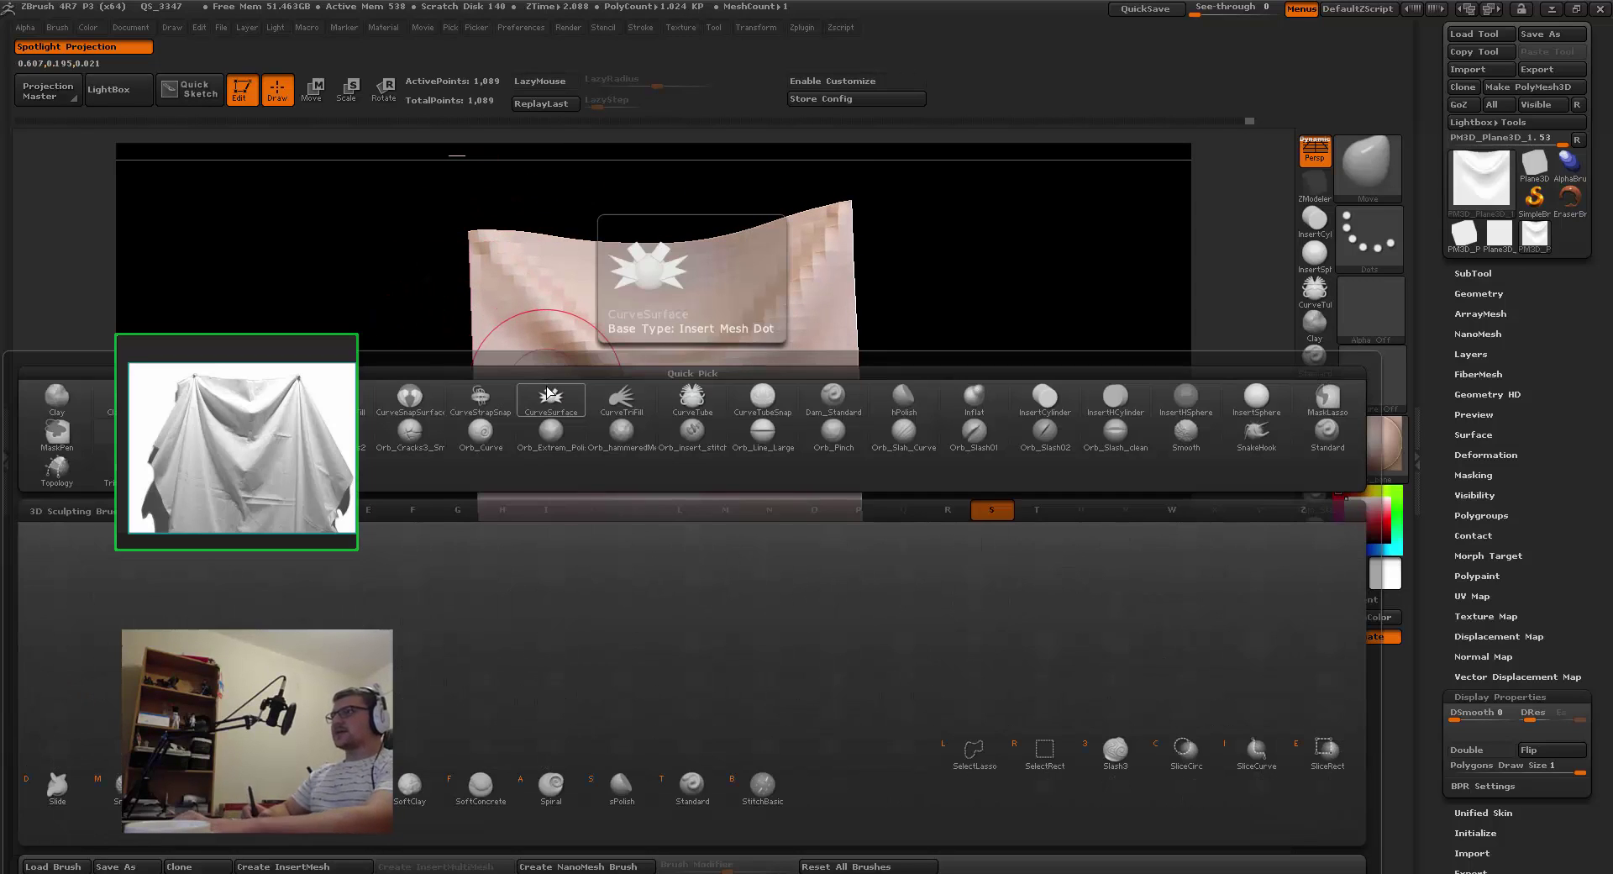
key("t")
key("s")
mouse_move(527, 362)
left_mouse_down()
mouse_move(512, 362)
mouse_move(538, 357)
left_mouse_up()
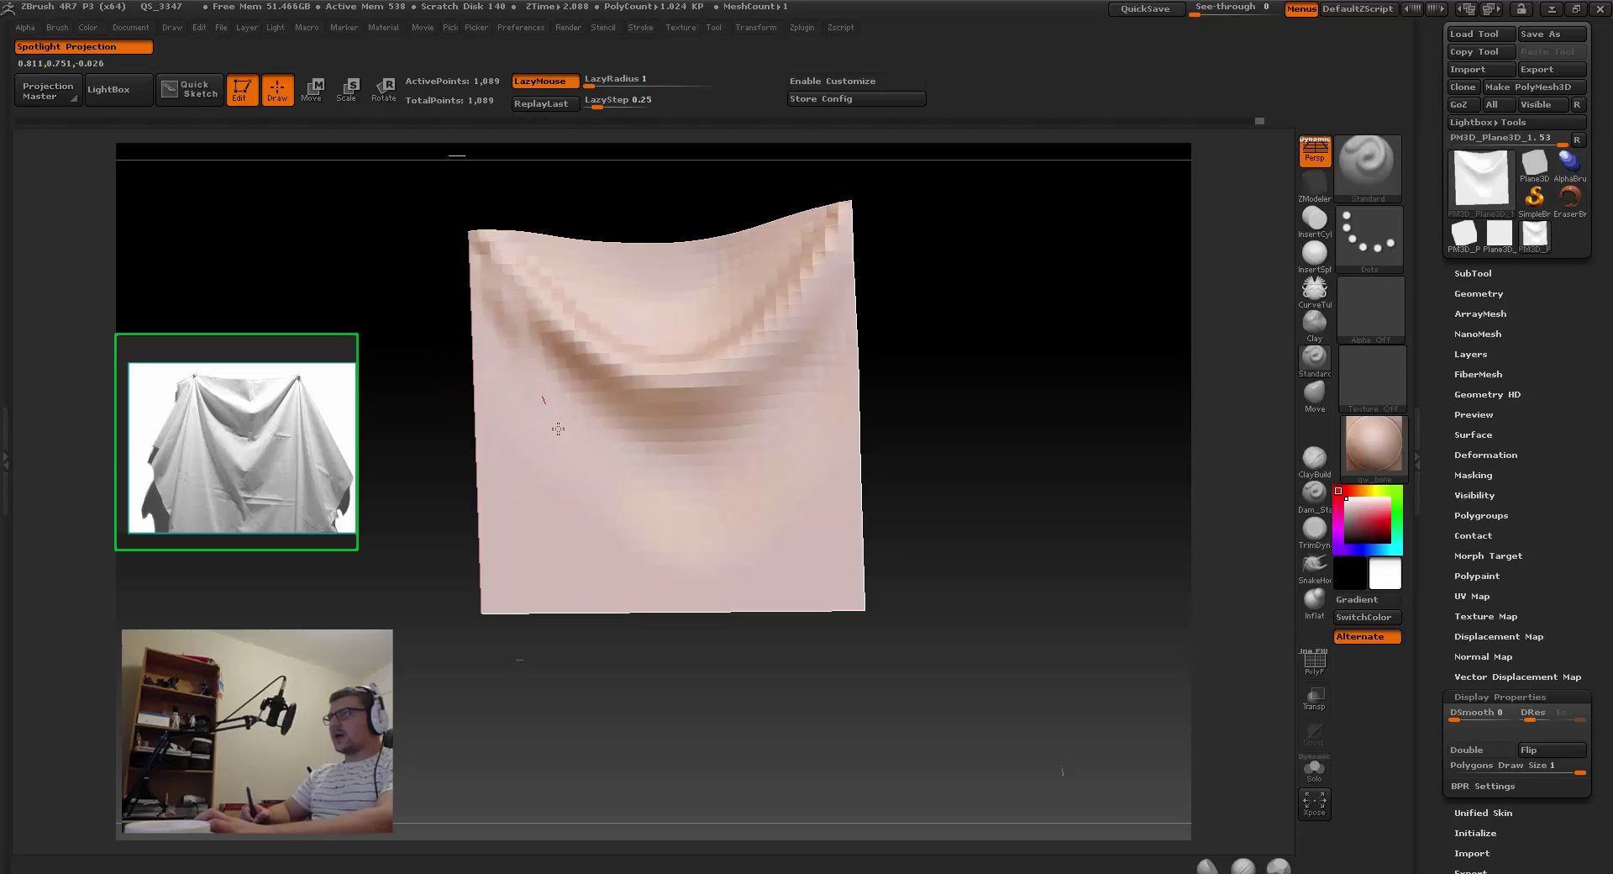
left_click_drag(485, 290, 603, 493)
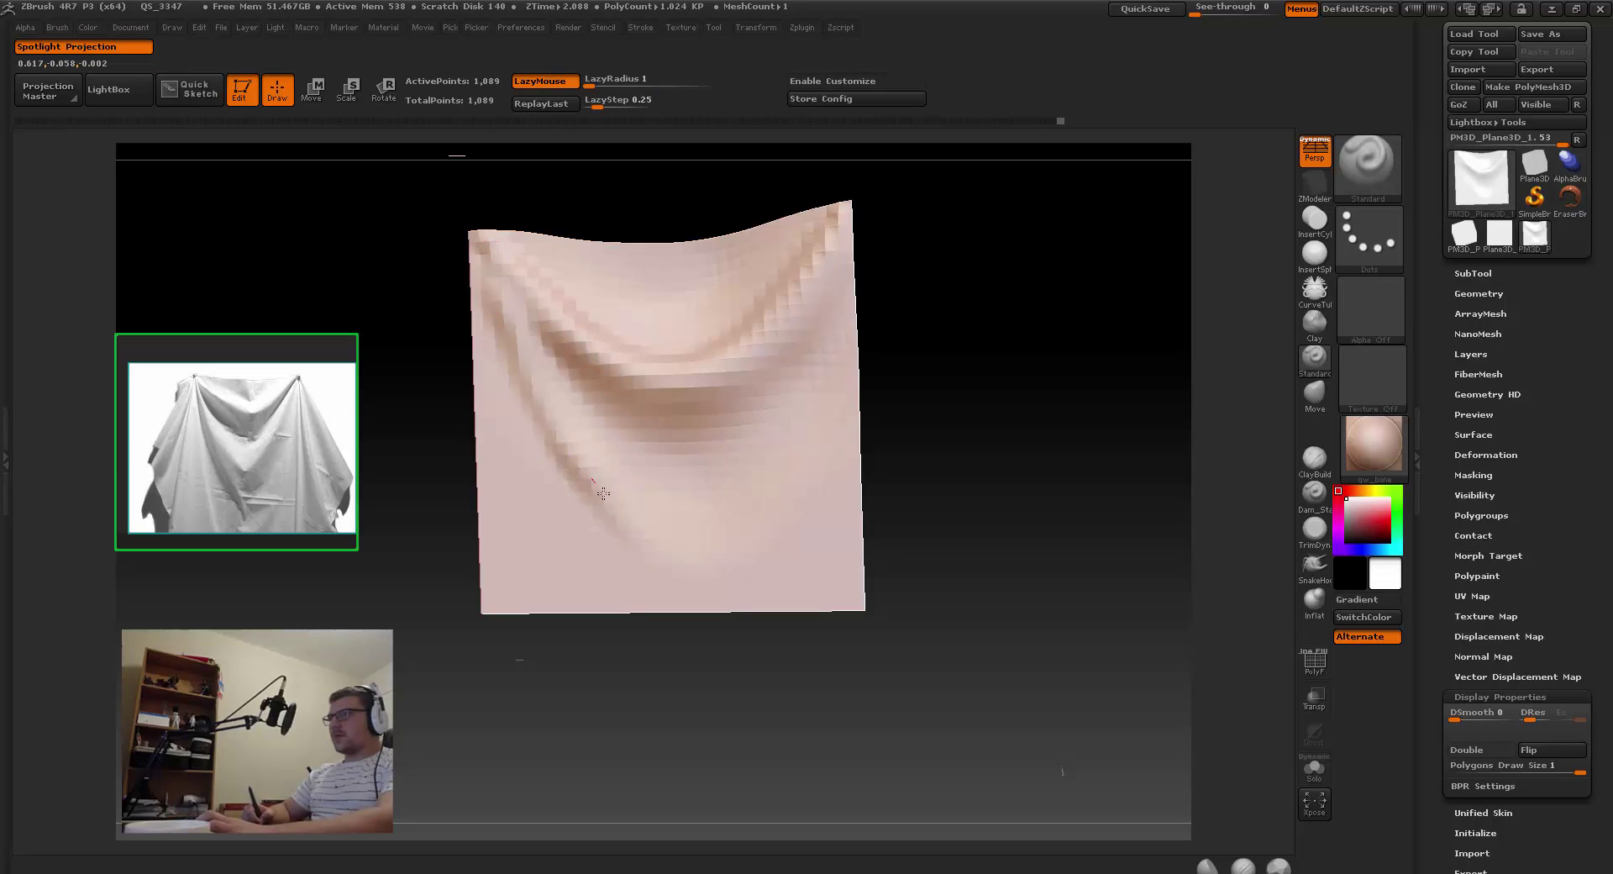
mouse_move(551, 417)
left_mouse_down()
mouse_move(641, 562)
mouse_move(547, 419)
mouse_move(652, 526)
mouse_move(656, 495)
mouse_move(673, 514)
mouse_move(673, 479)
mouse_move(713, 468)
mouse_move(815, 375)
mouse_move(684, 541)
mouse_move(828, 371)
mouse_move(623, 583)
mouse_move(742, 507)
mouse_move(749, 461)
mouse_move(683, 548)
left_mouse_up()
left_click_drag(806, 452, 840, 346)
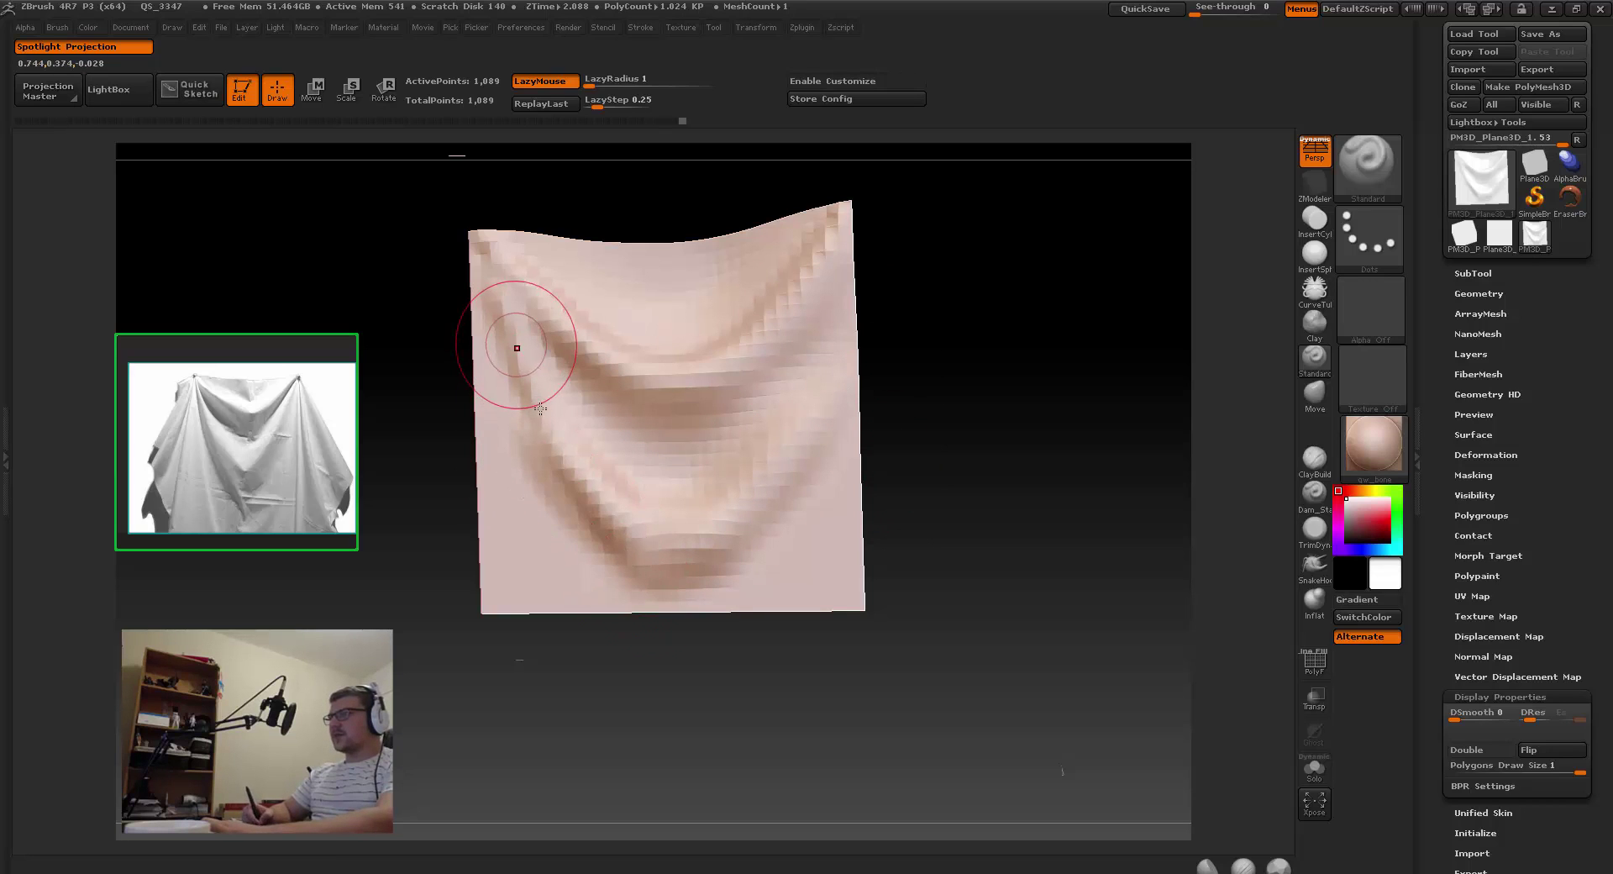
Step: Resize the brush and refine the right arm of the lower fold near the plane's right edge
key("shift")
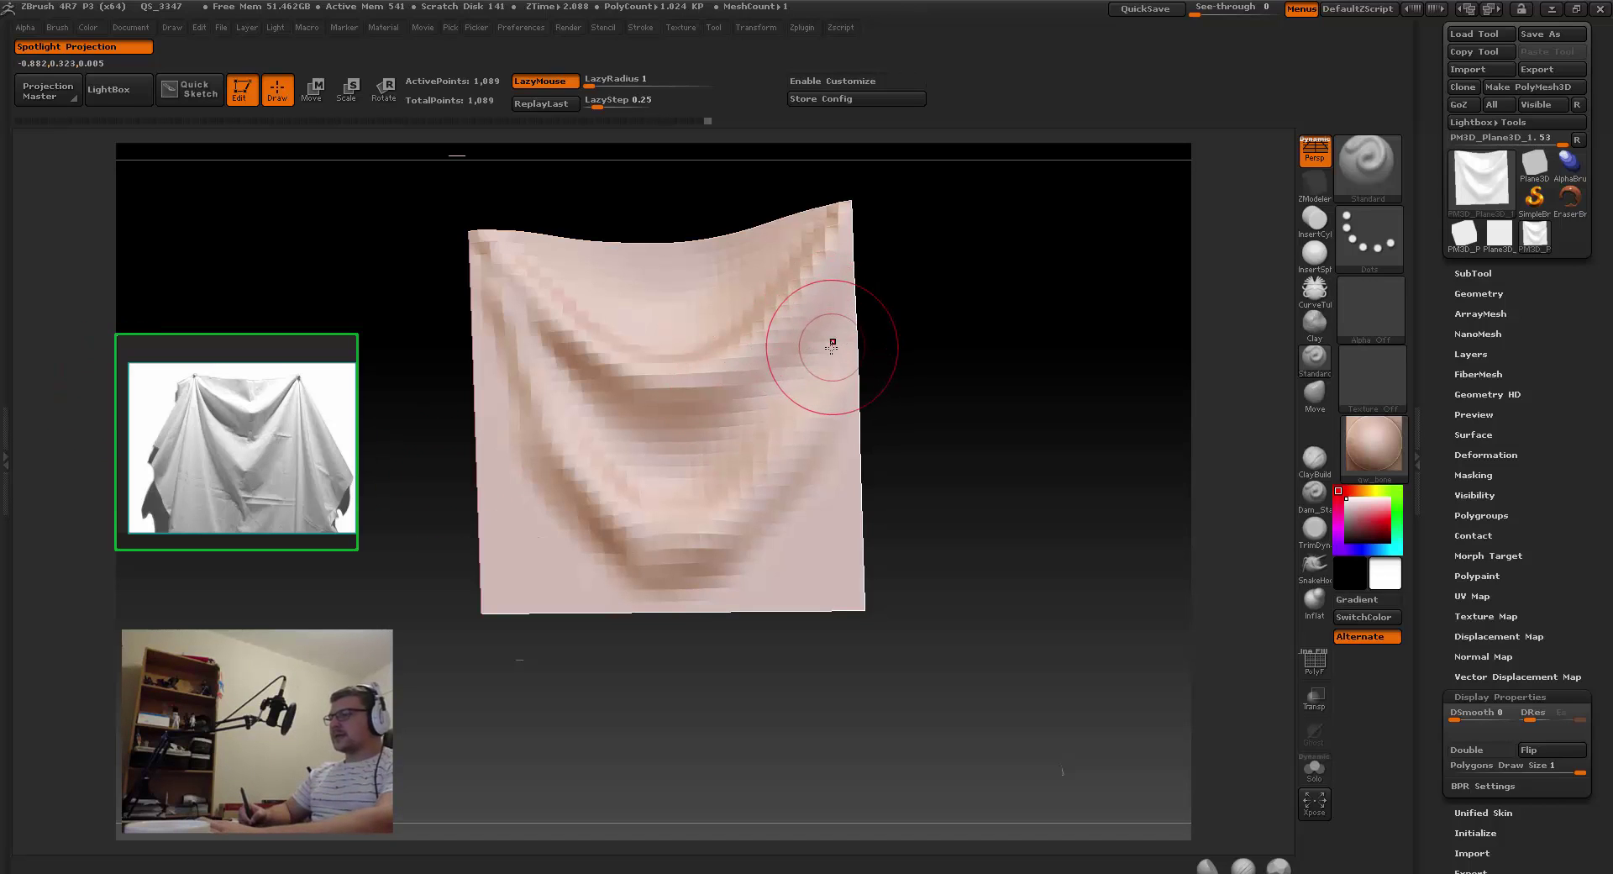
key("s")
mouse_move(829, 346)
left_mouse_down()
mouse_move(813, 346)
mouse_move(828, 370)
mouse_move(831, 353)
mouse_move(820, 384)
left_mouse_up()
Step: Switch to the Move brush and pull the lower fold outward in profile for more depth
left_click_drag(420, 336, 396, 180)
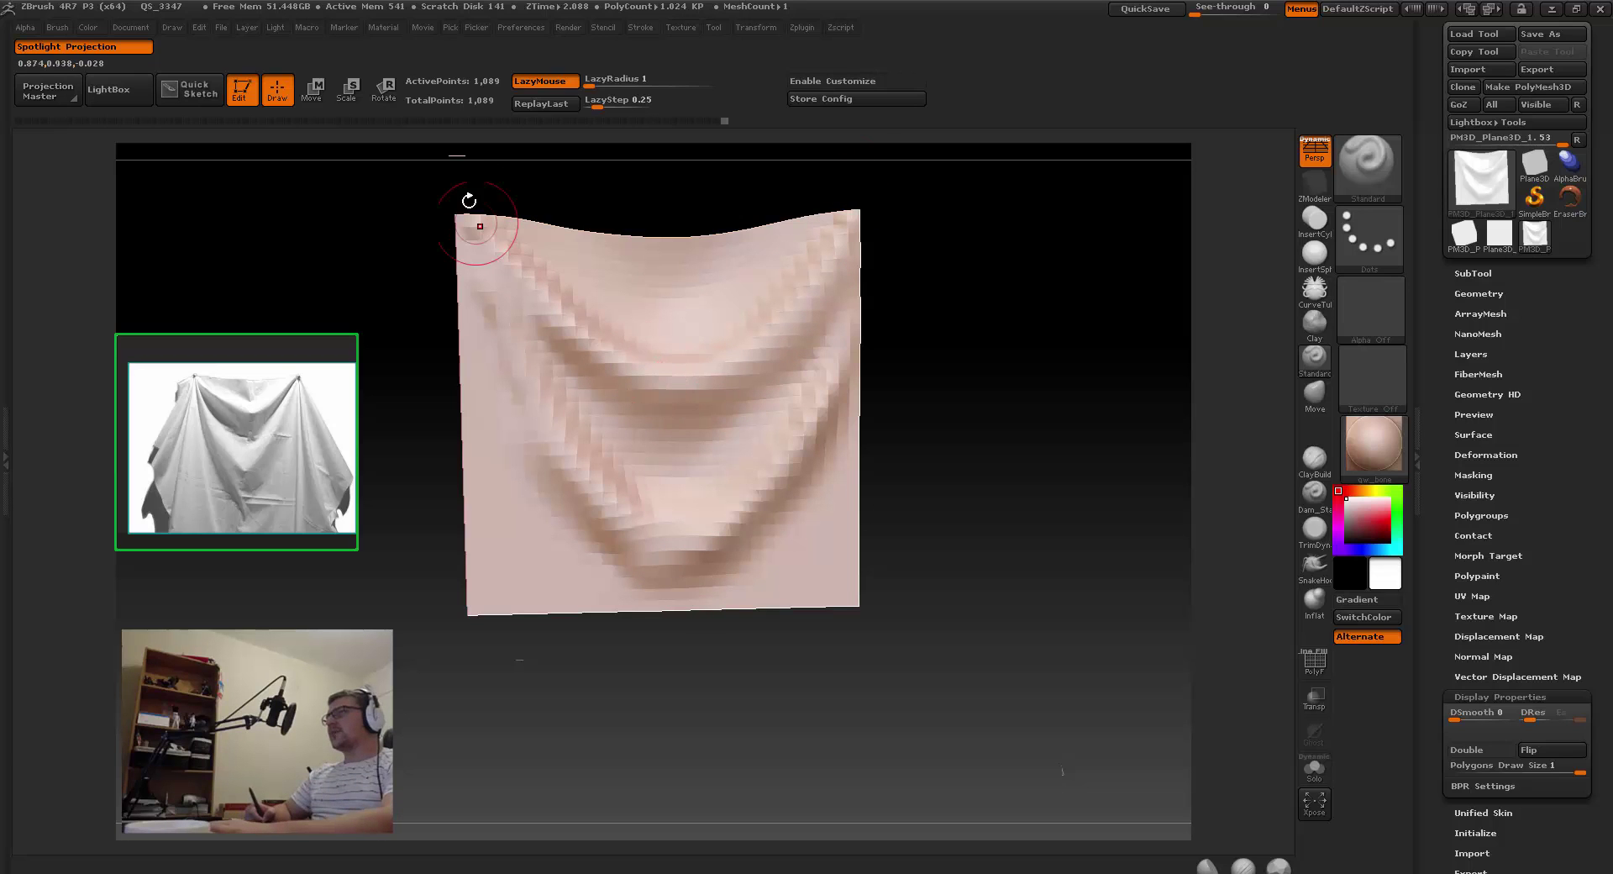
mouse_move(627, 522)
left_mouse_down()
mouse_move(678, 406)
mouse_move(727, 553)
mouse_move(720, 421)
left_mouse_up()
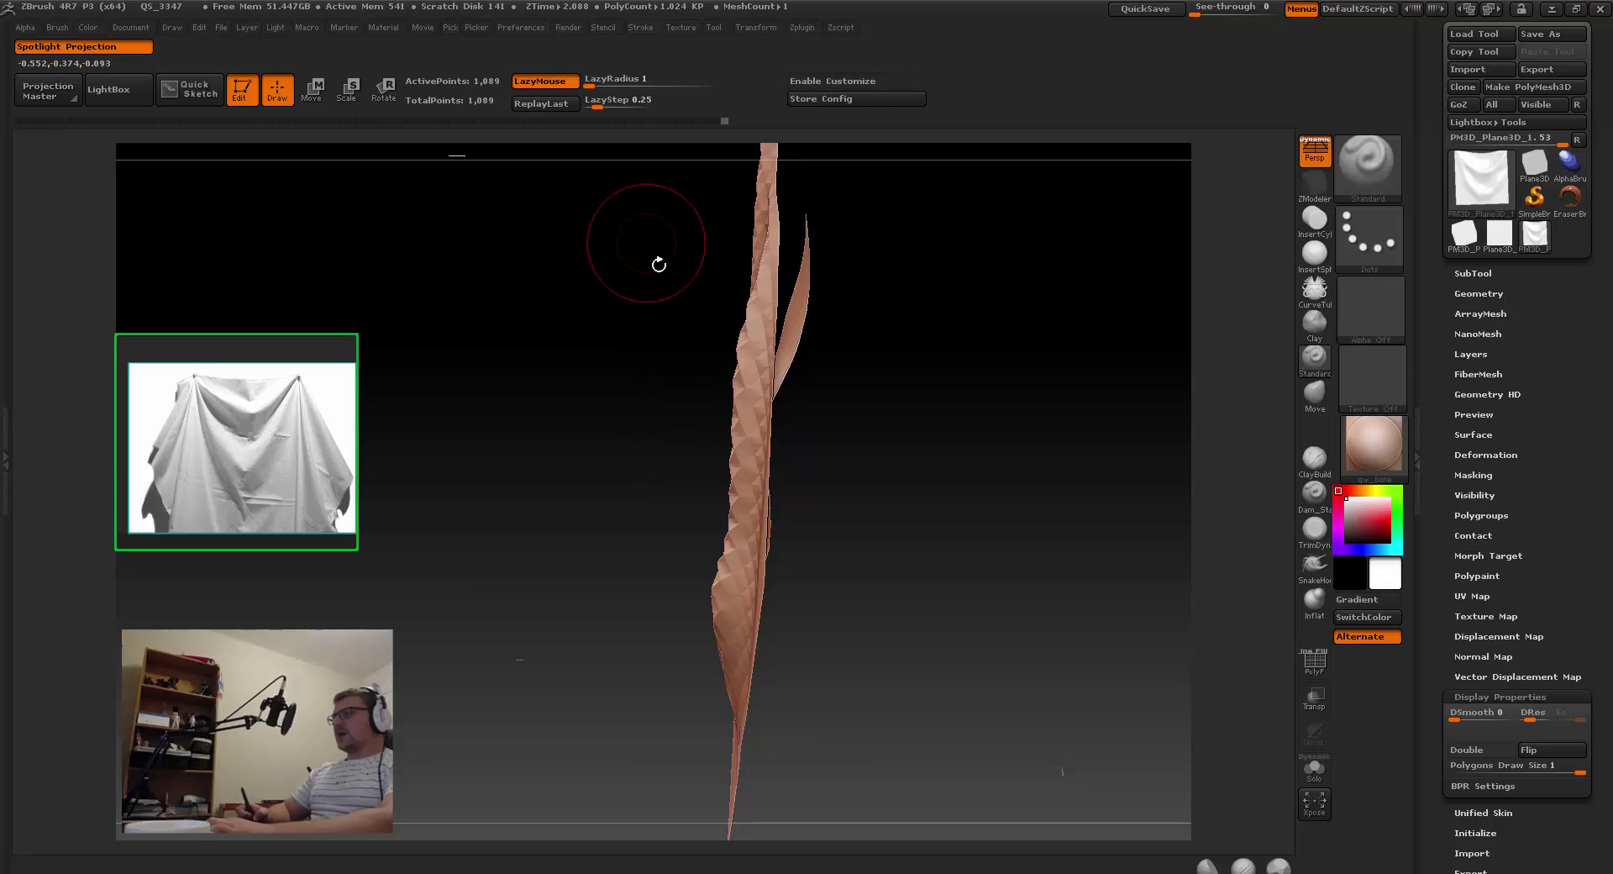
mouse_move(659, 263)
left_mouse_down()
mouse_move(709, 572)
mouse_move(736, 584)
mouse_move(743, 440)
mouse_move(1046, 258)
left_mouse_up()
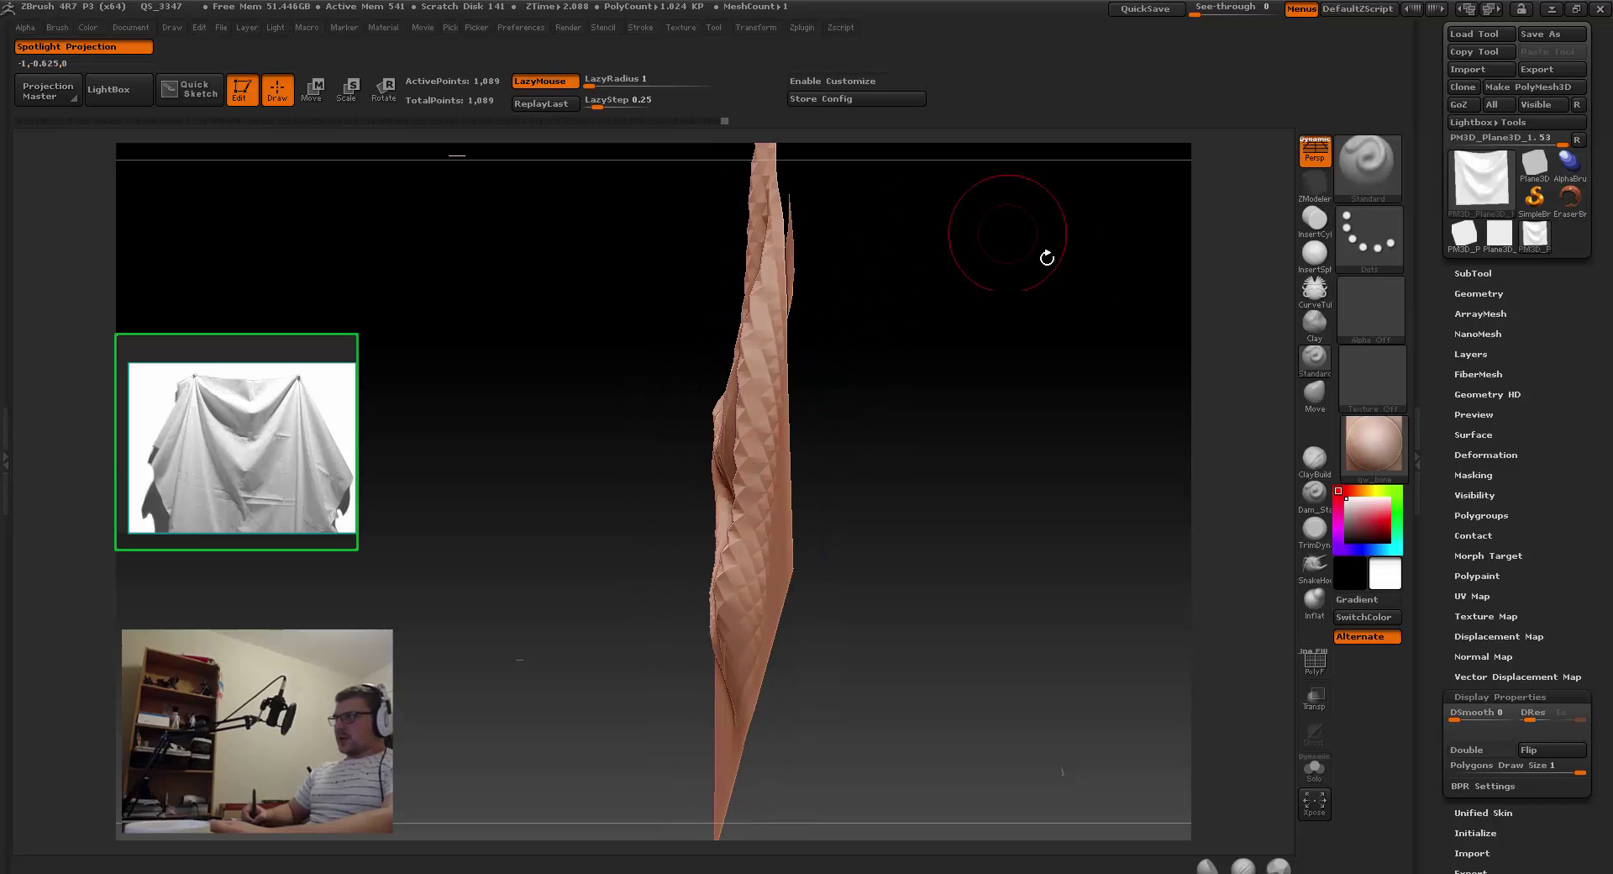
left_click(1306, 406)
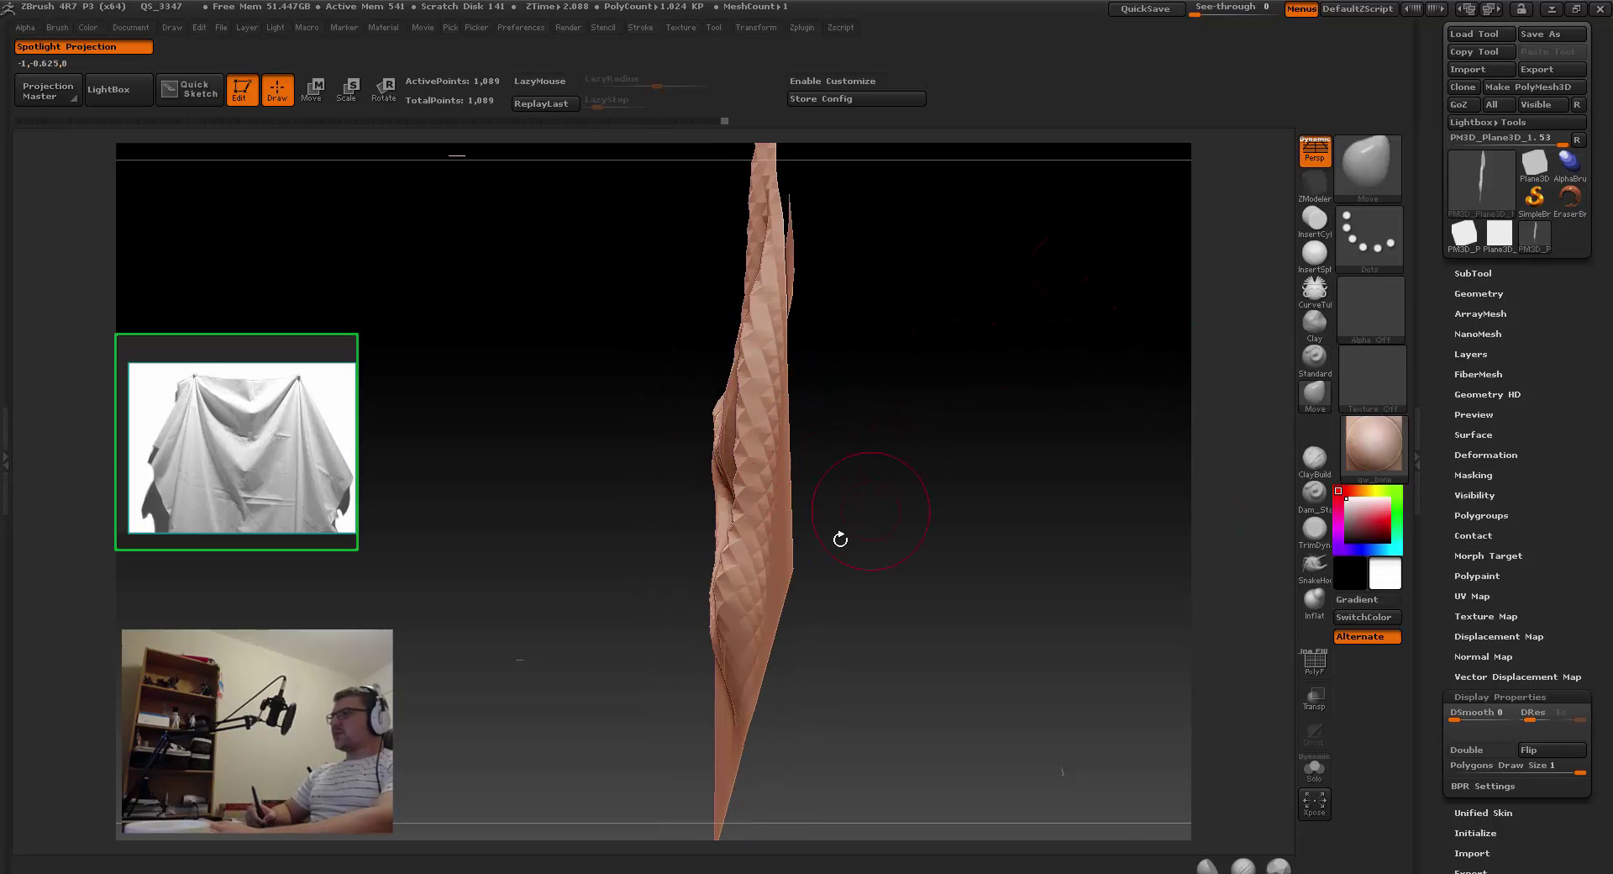
right_click_drag(745, 504, 706, 606, "alt")
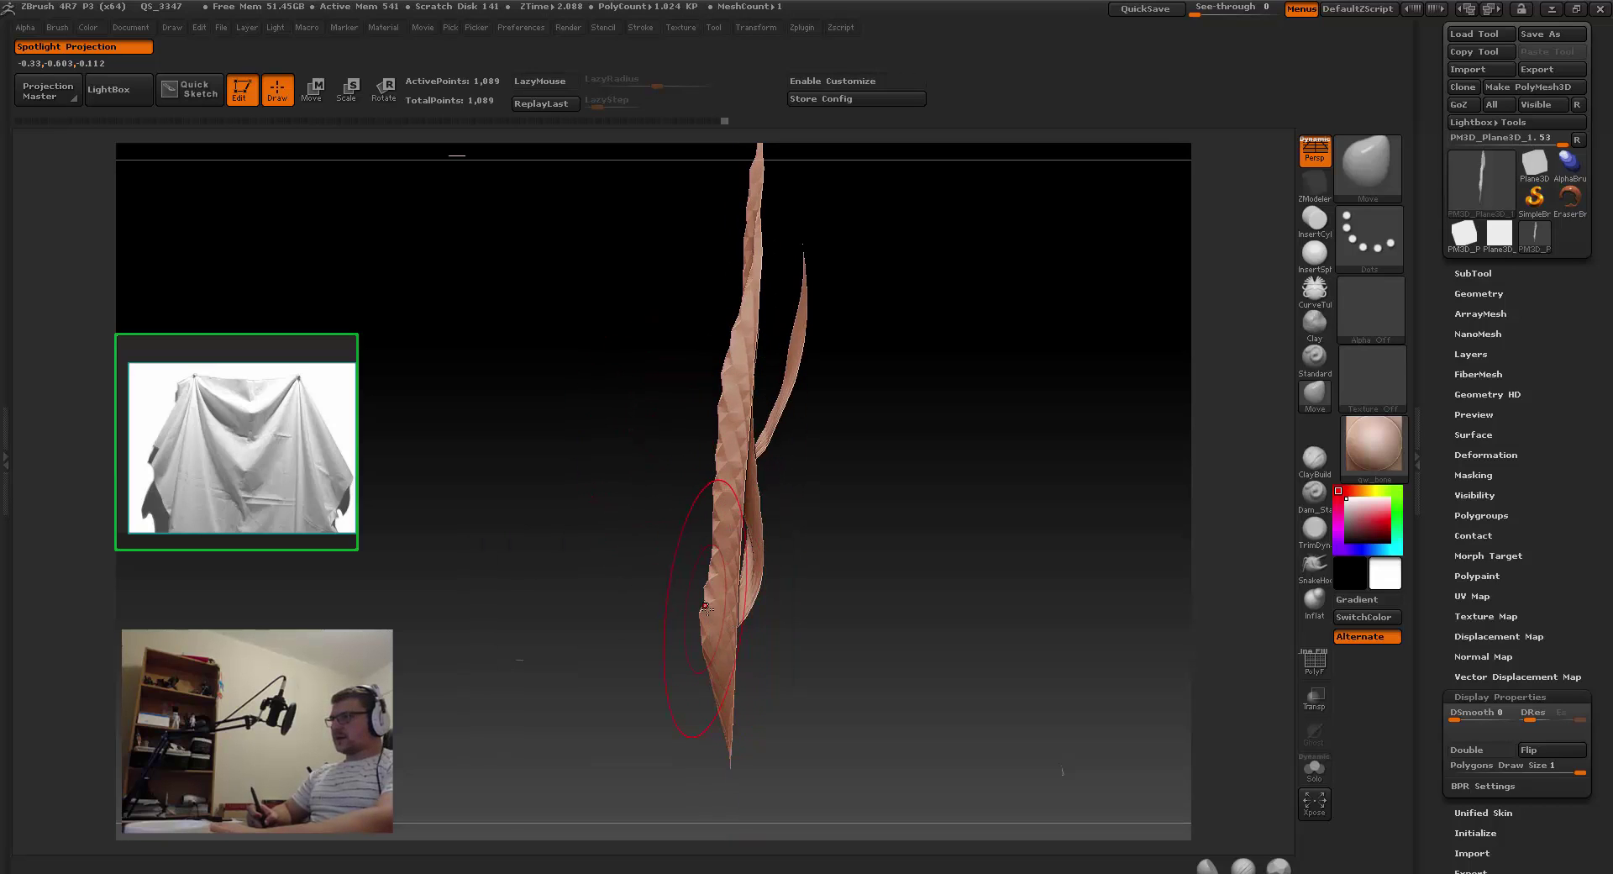
right_click(704, 554)
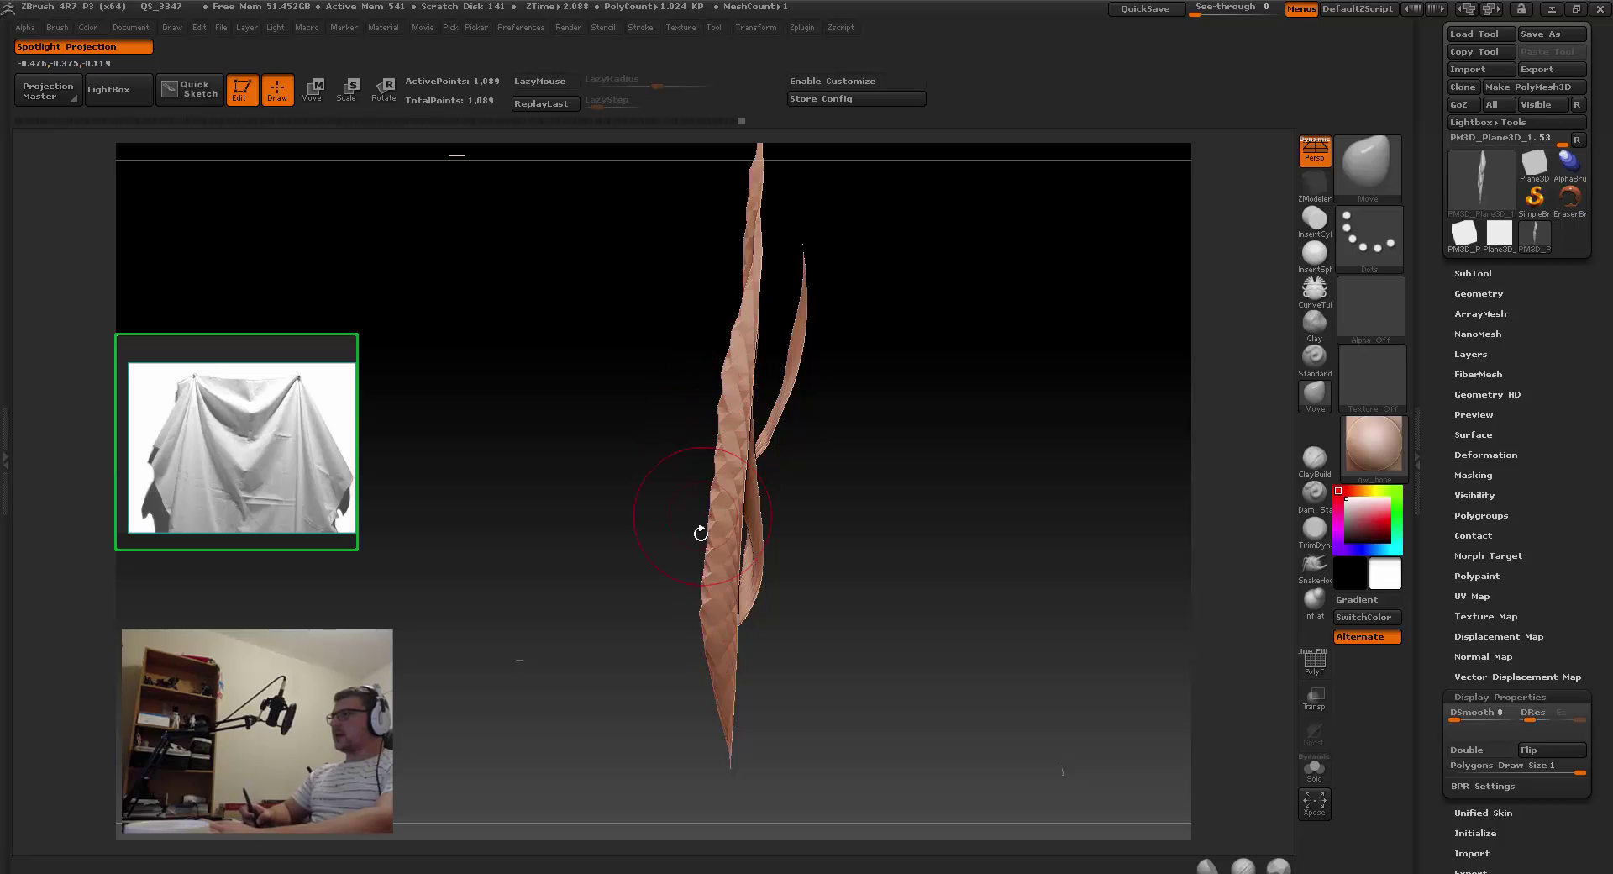
right_click_drag(750, 345, 829, 491)
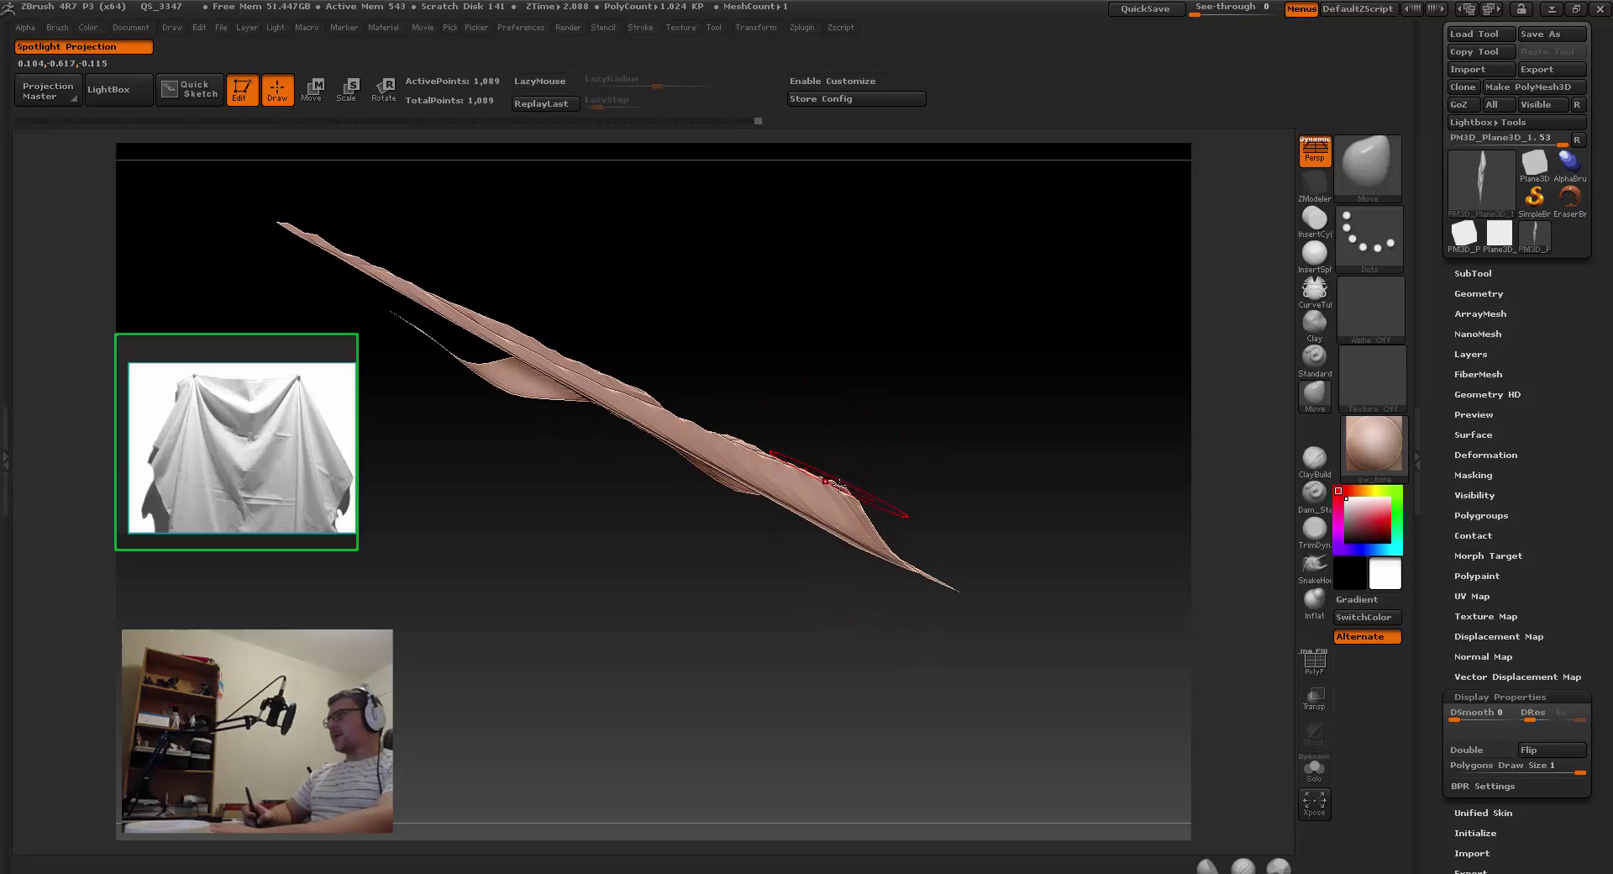
Step: Reshape the lower fold's crest and side arms with the Move brush from several angles
right_click_drag(830, 480, 779, 504)
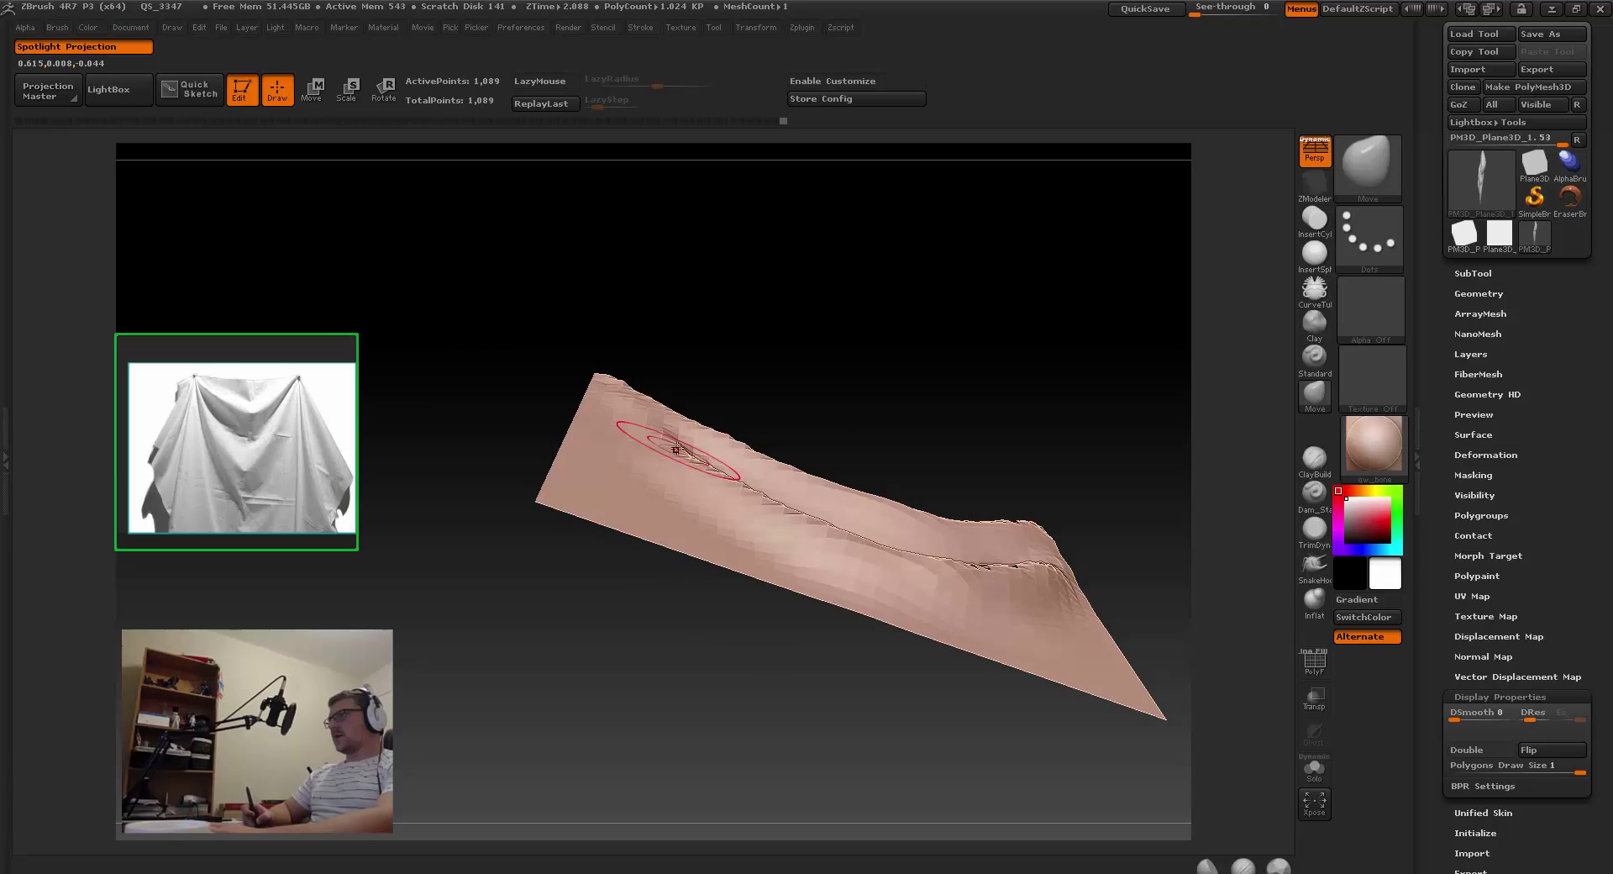
right_click_drag(657, 408, 668, 424)
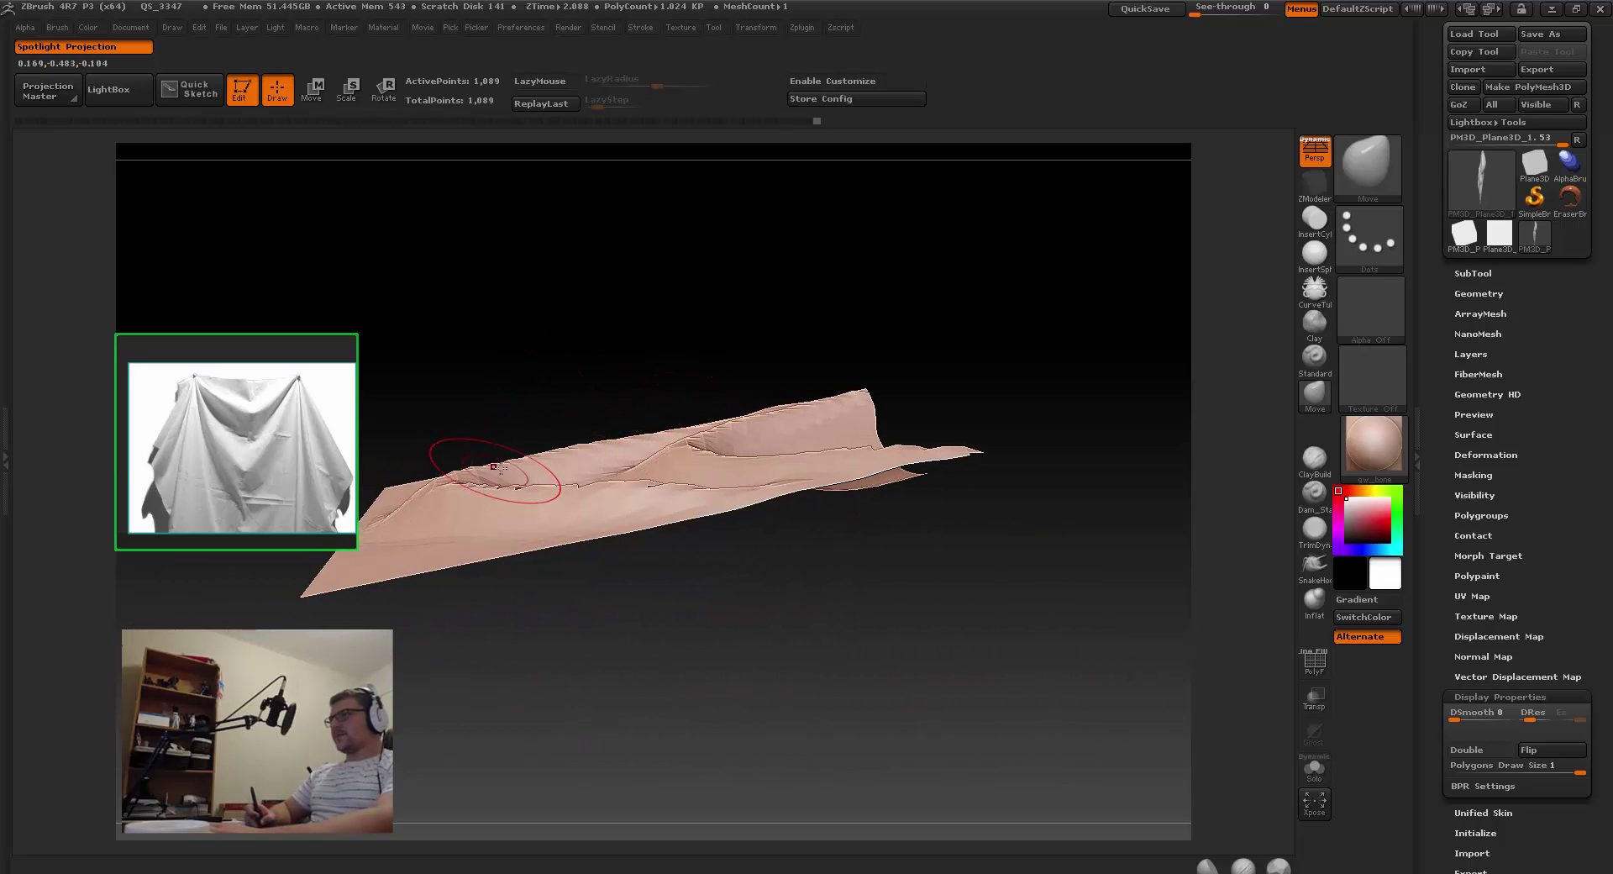
mouse_move(551, 458)
right_mouse_down()
mouse_move(597, 530)
mouse_move(638, 482)
mouse_move(666, 568)
mouse_move(670, 400)
mouse_move(511, 417)
mouse_move(558, 425)
mouse_move(581, 505)
mouse_move(663, 471)
mouse_move(664, 496)
right_mouse_up()
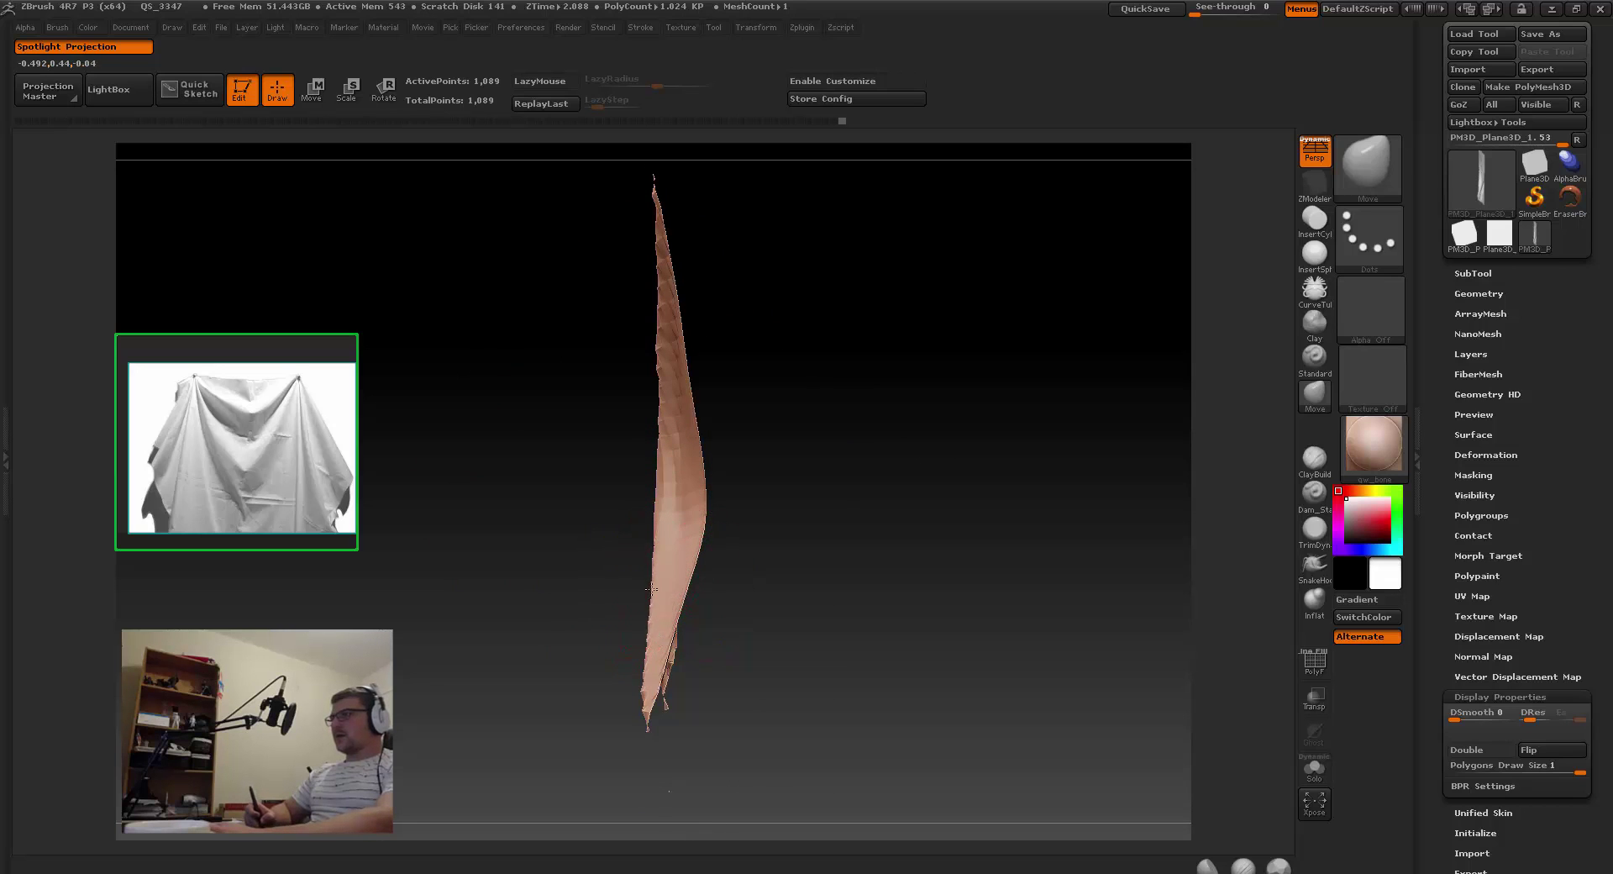
mouse_move(643, 408)
right_mouse_down()
mouse_move(665, 438)
mouse_move(748, 446)
mouse_move(688, 494)
mouse_move(789, 414)
mouse_move(679, 211)
right_mouse_up()
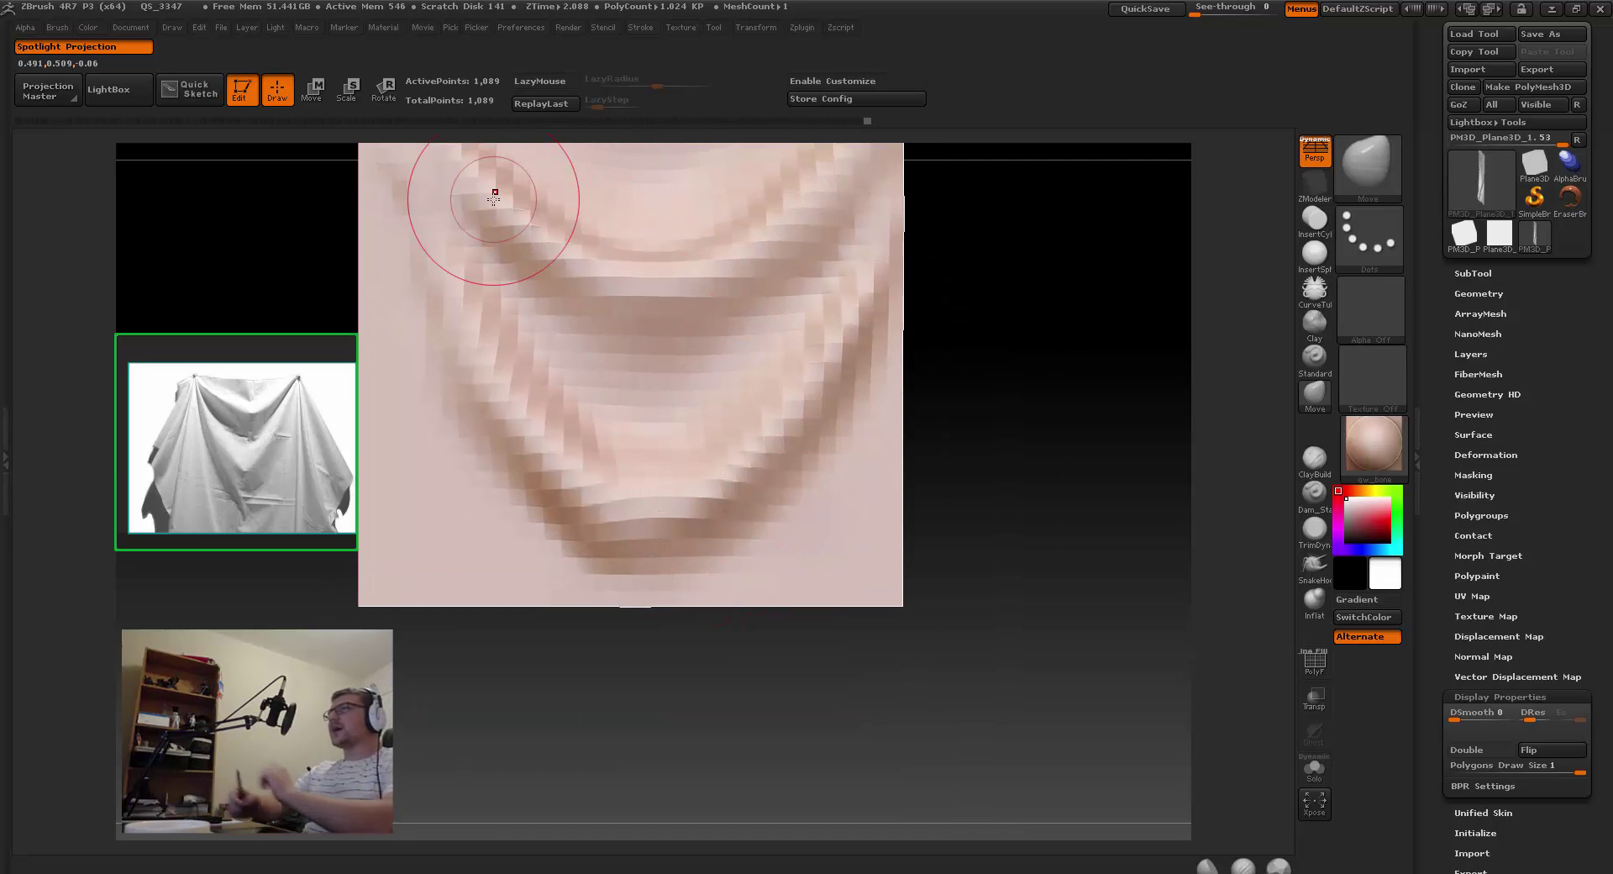
Step: Sculpt a narrow ridge with the Standard brush along the left edge below the upper left corner, smoothing its middle
mouse_move(710, 514)
right_mouse_down("alt")
mouse_move(602, 522)
mouse_move(565, 432)
right_mouse_up("alt")
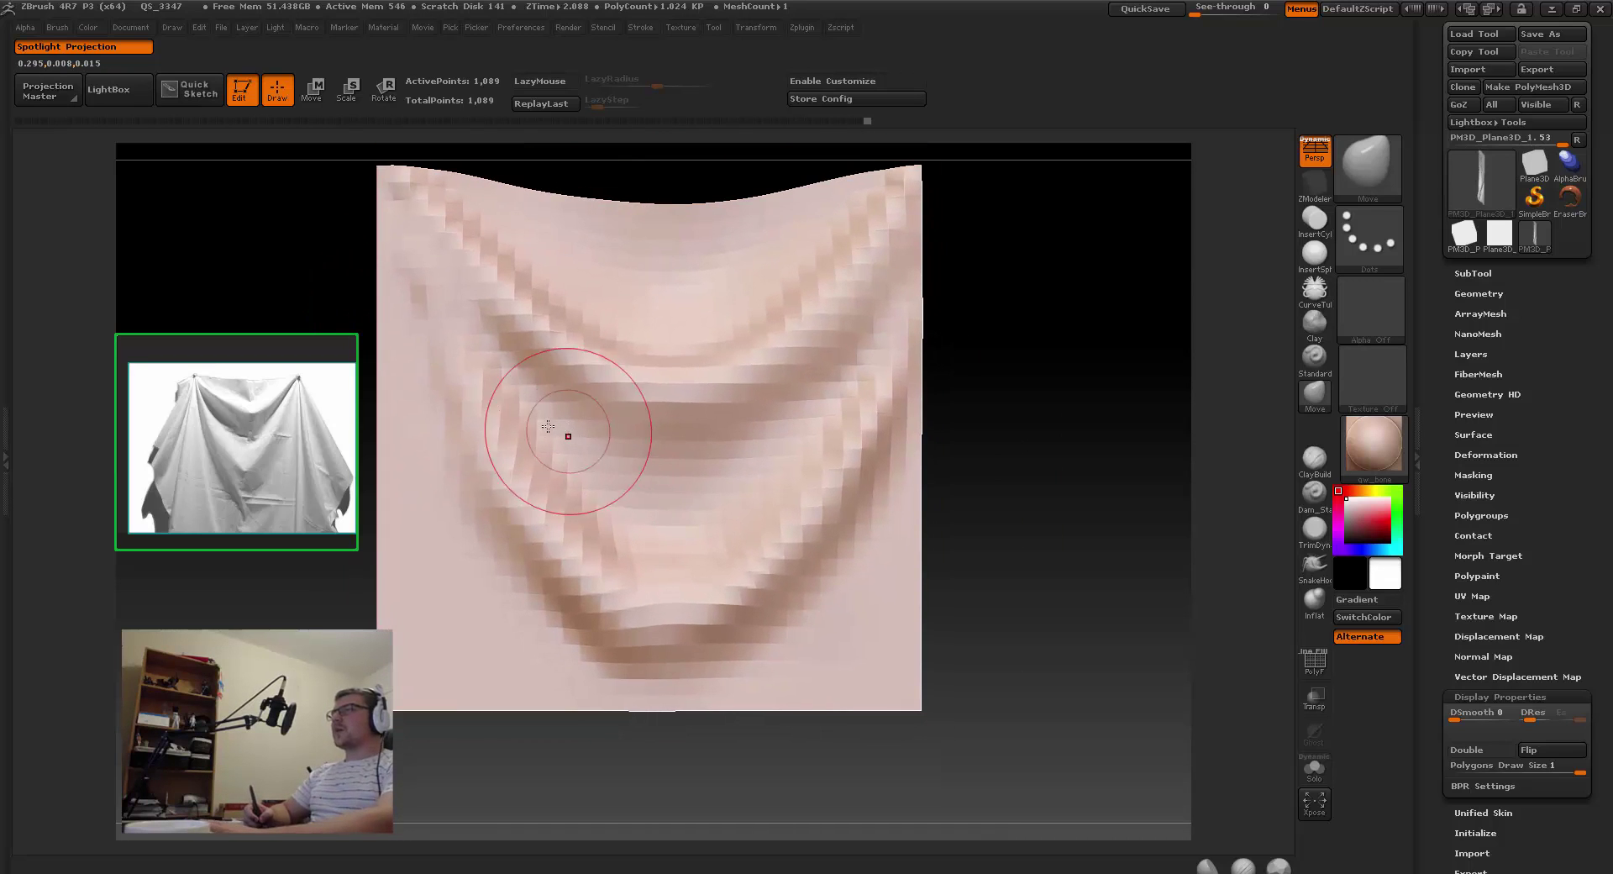
key("b")
key("s")
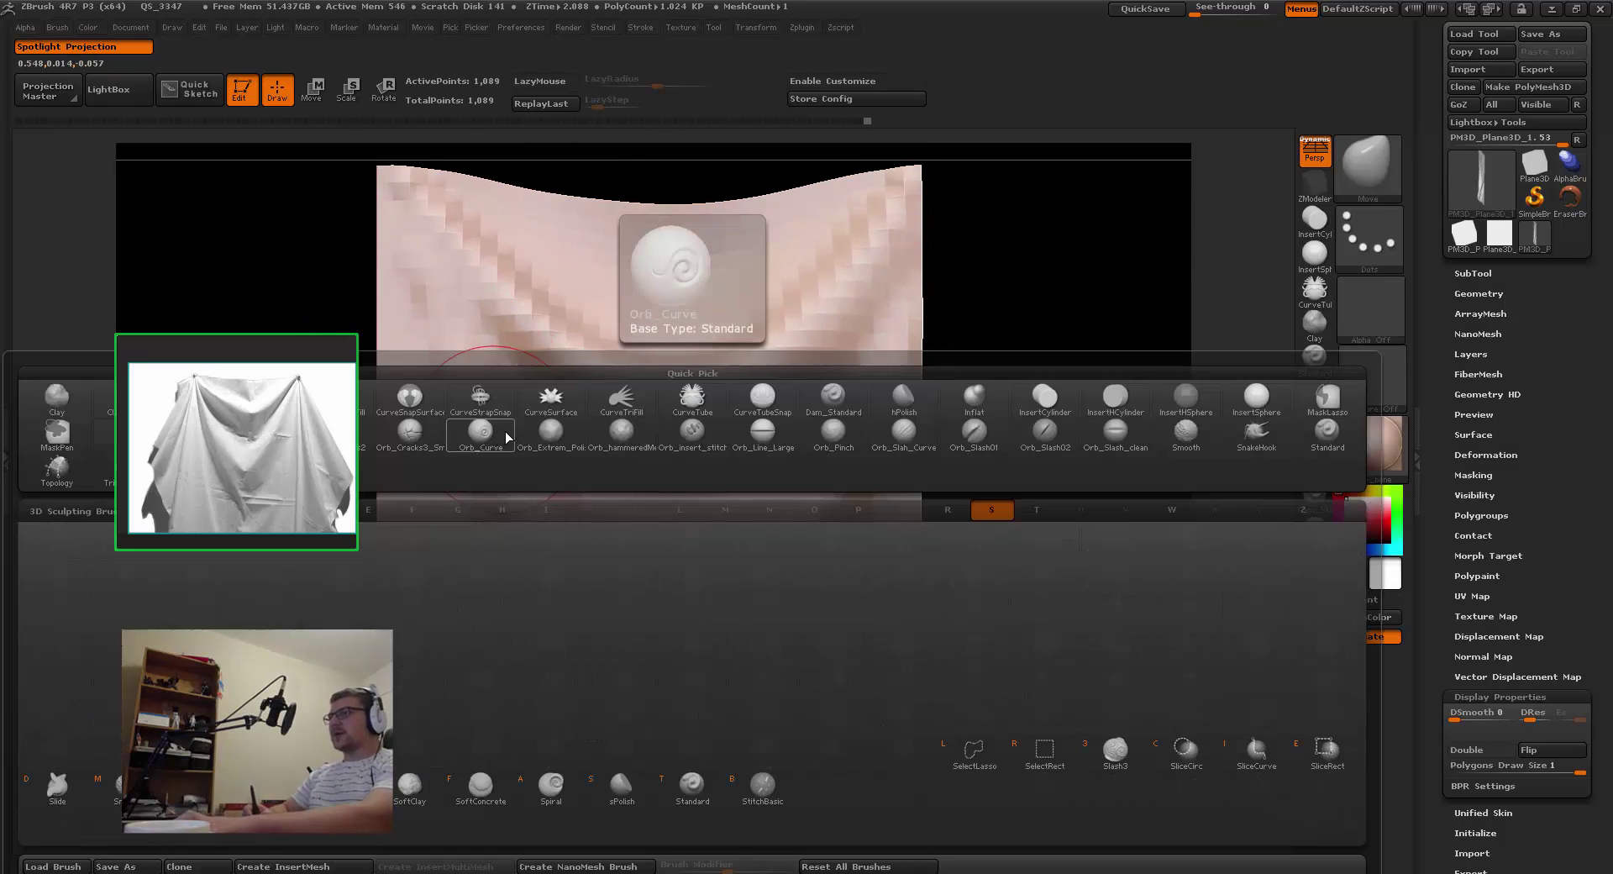
key("t")
key("s")
left_click_drag(470, 365, 458, 366)
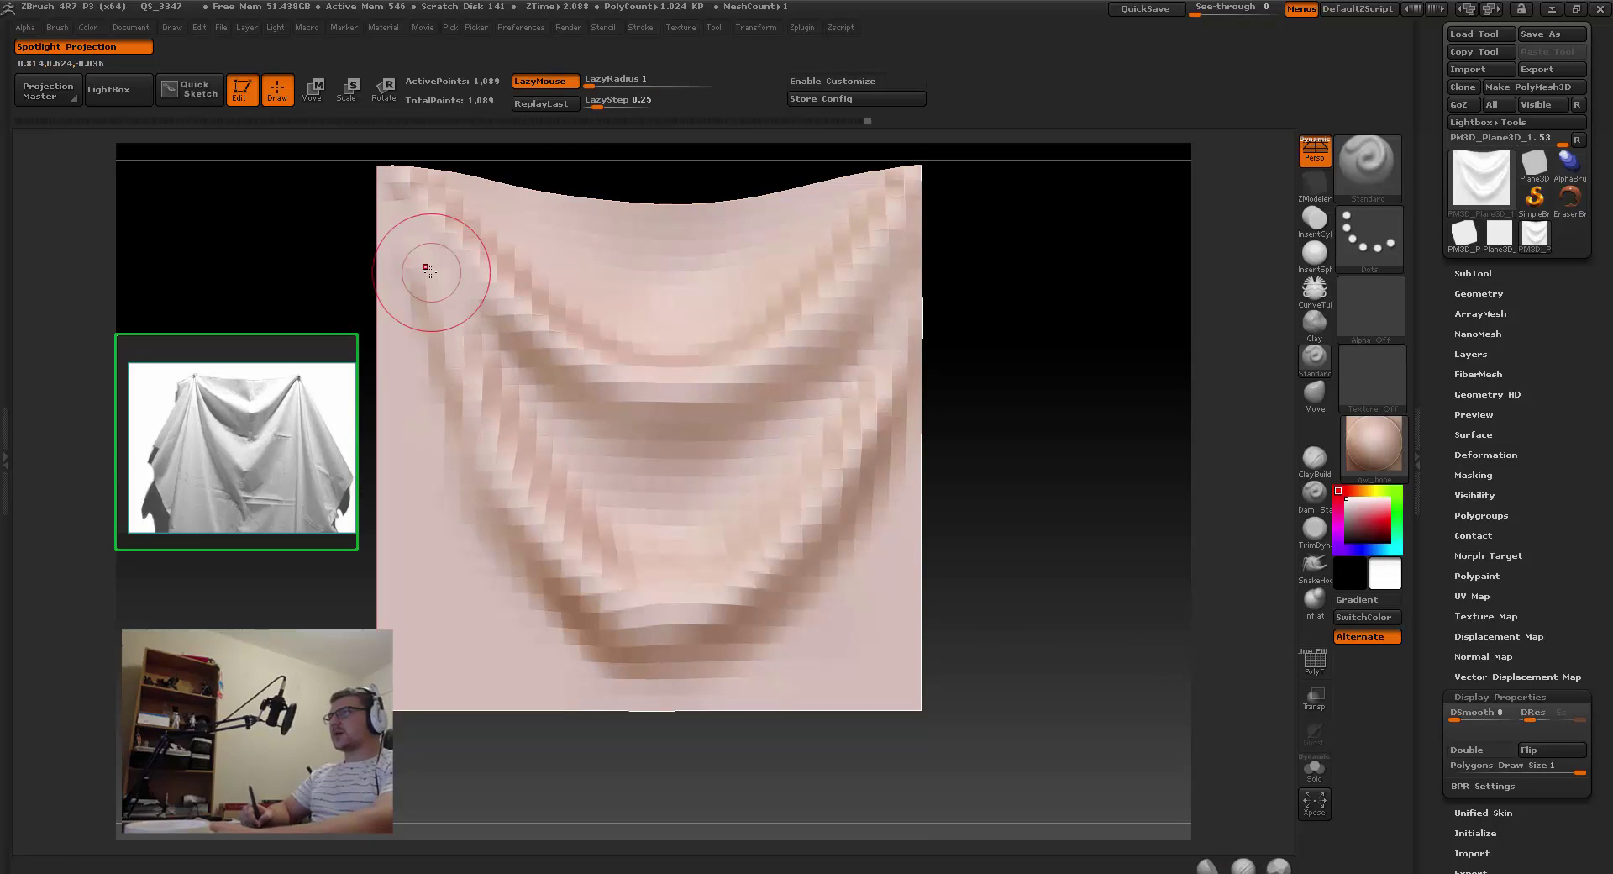
left_click_drag(425, 265, 525, 485)
mouse_move(487, 395)
left_mouse_down("shift")
mouse_move(411, 248)
mouse_move(465, 364)
left_mouse_up("shift")
left_click_drag(397, 216, 451, 342)
Step: Subdivide the cloth plane once to raise its mesh resolution
mouse_move(541, 514)
right_mouse_down()
mouse_move(473, 477)
mouse_move(540, 436)
mouse_move(853, 483)
mouse_move(724, 376)
right_mouse_up()
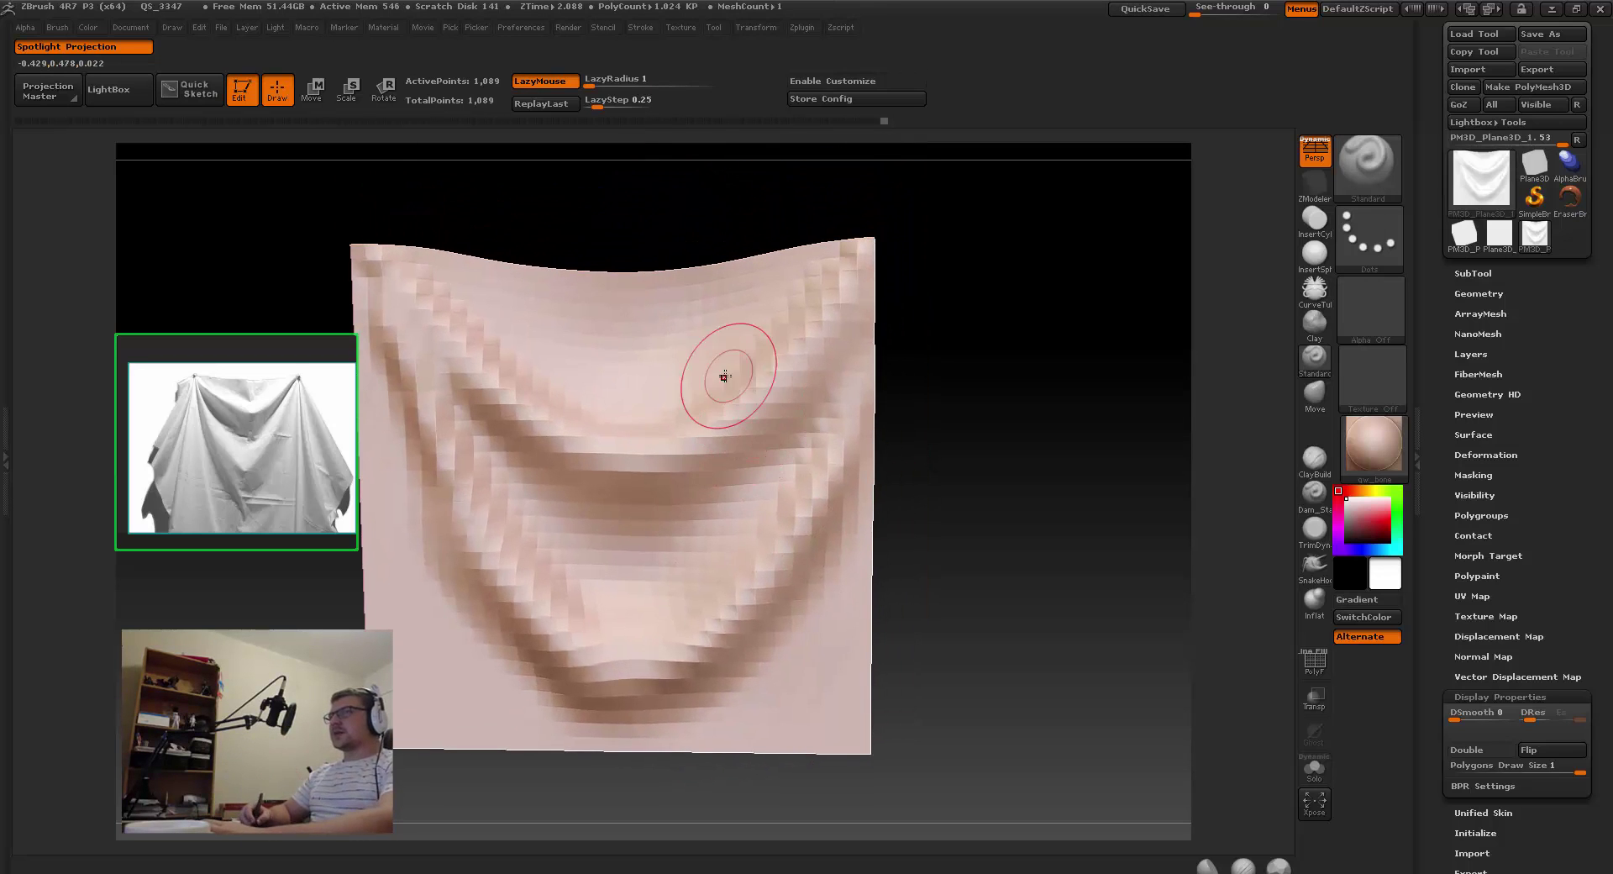
key("ctrl")
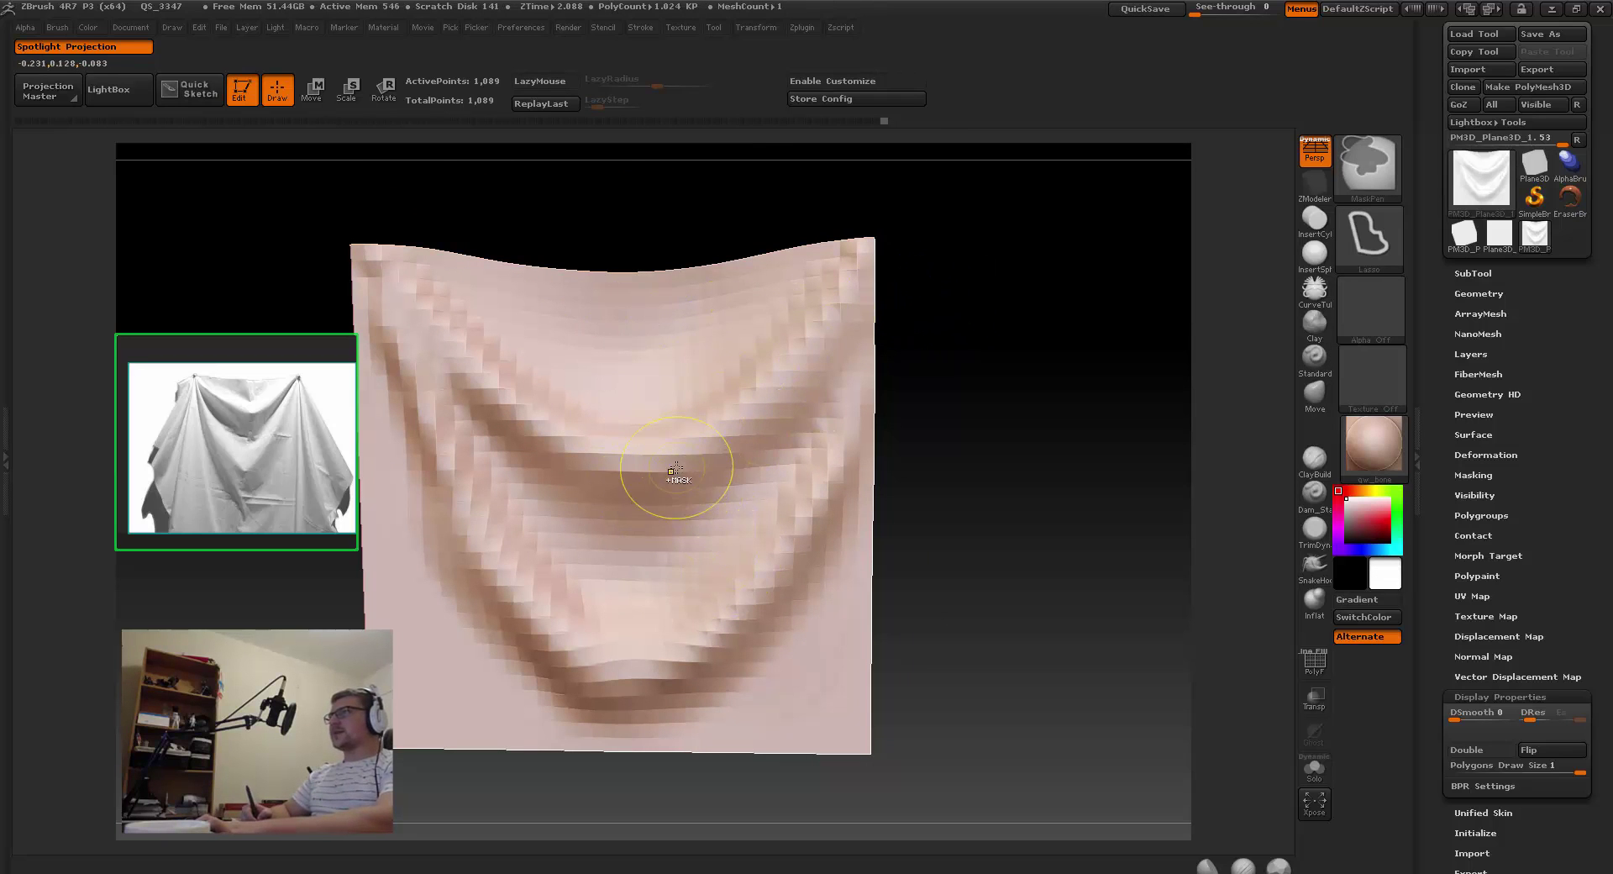
key("ctrl+d")
right_click_drag(695, 433, 796, 278)
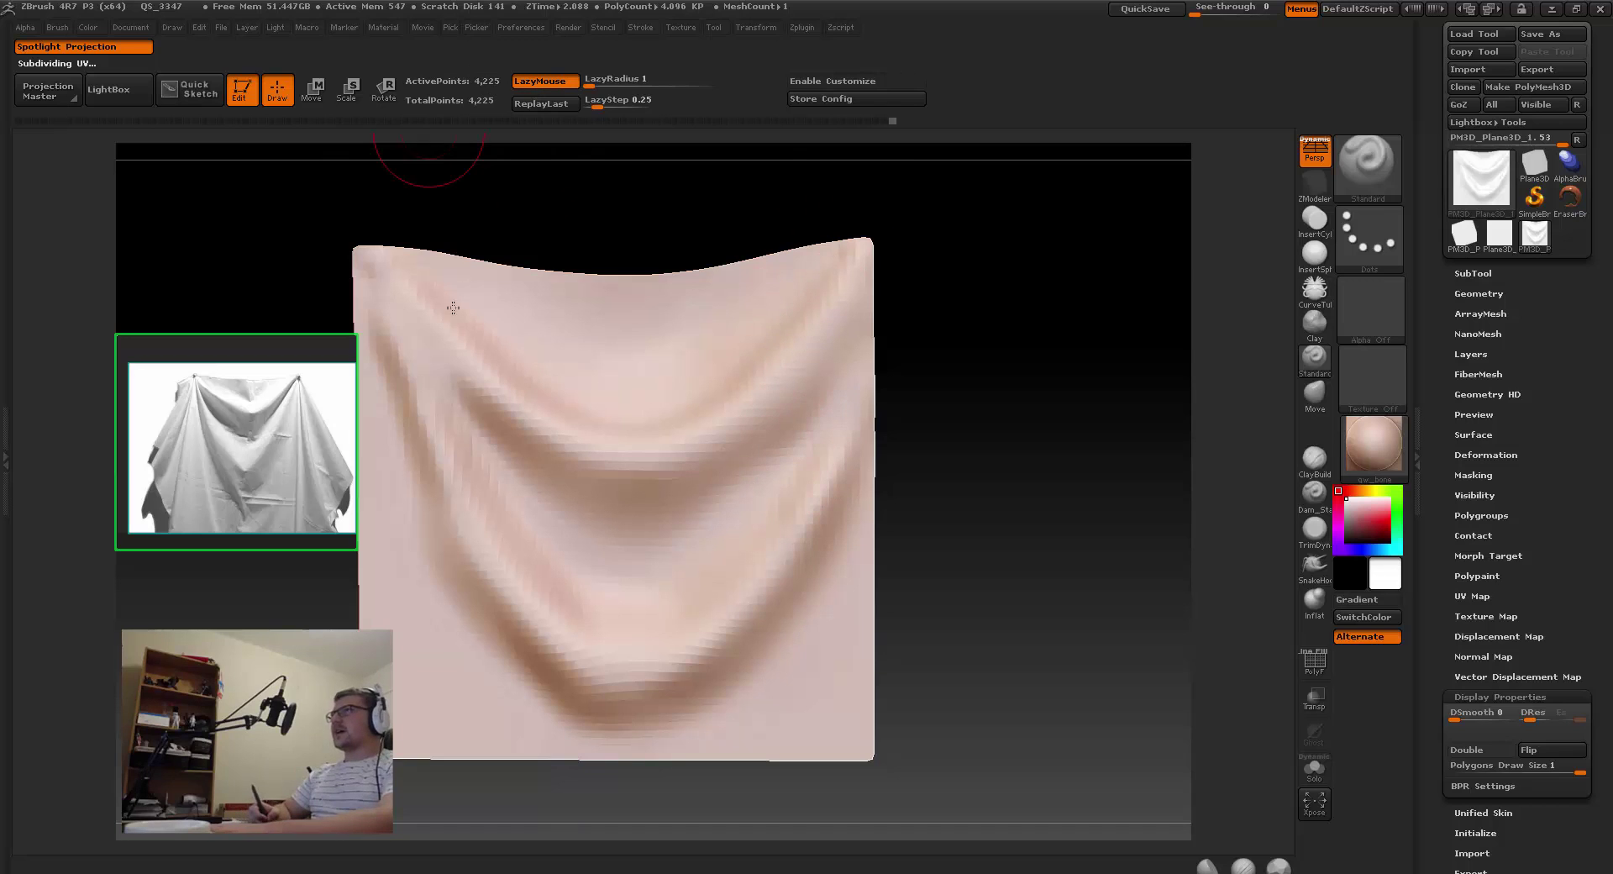
Step: Assign a soft round alpha to the Standard brush for sculpting finer folds
mouse_move(619, 582)
right_mouse_down()
mouse_move(619, 431)
mouse_move(548, 460)
mouse_move(546, 445)
mouse_move(579, 521)
mouse_move(658, 504)
mouse_move(584, 386)
mouse_move(438, 331)
mouse_move(576, 497)
mouse_move(579, 459)
mouse_move(529, 432)
mouse_move(605, 417)
mouse_move(738, 457)
mouse_move(702, 364)
right_mouse_up()
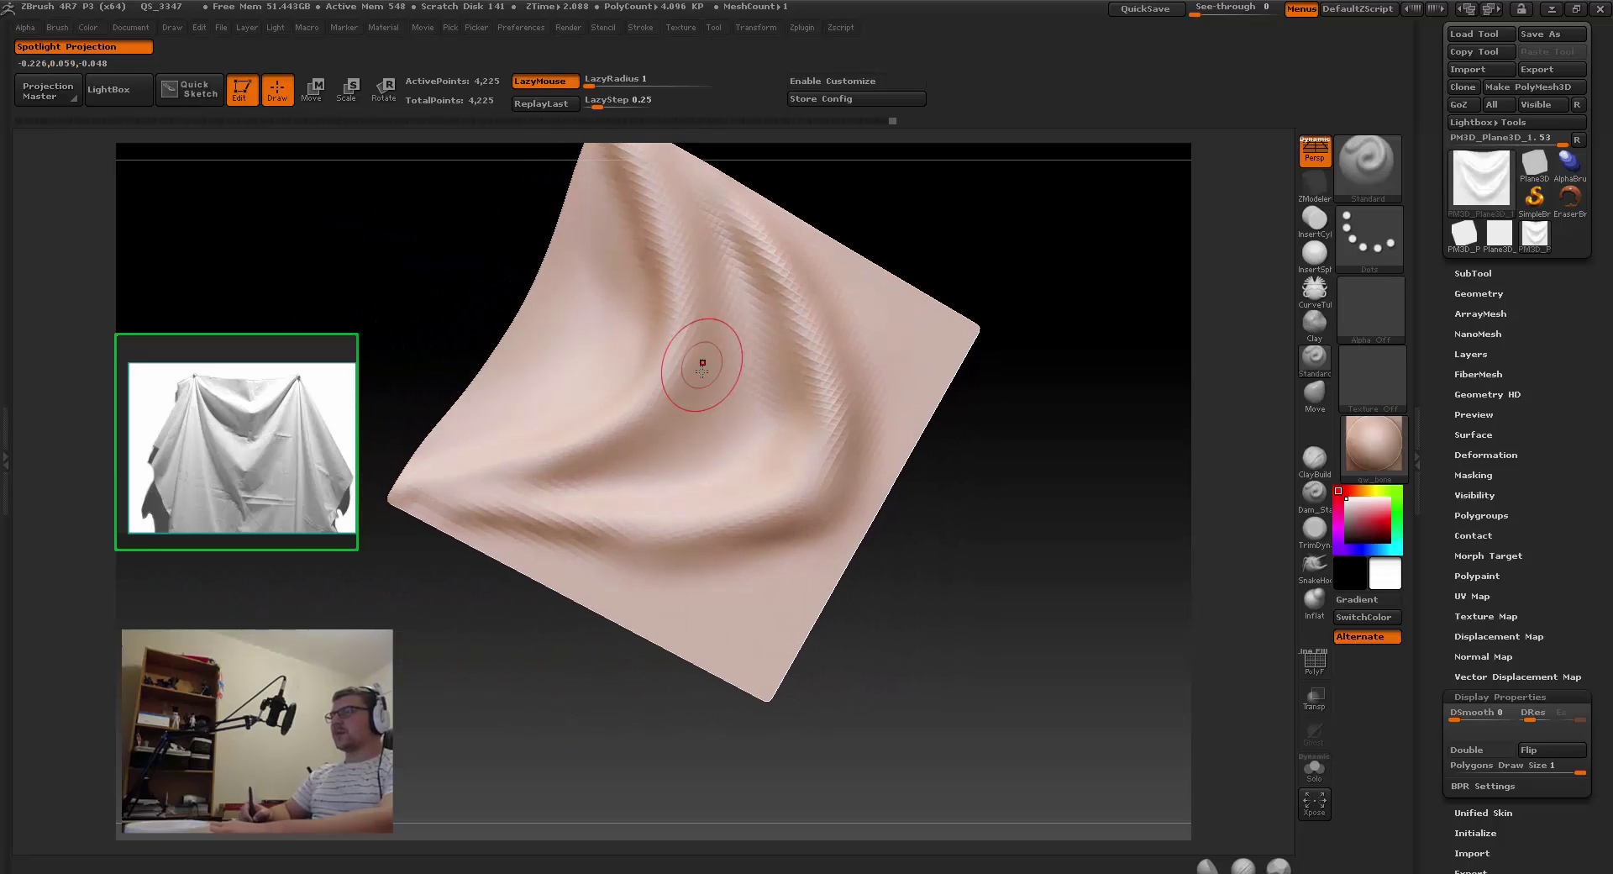
right_click_drag(529, 505, 467, 477)
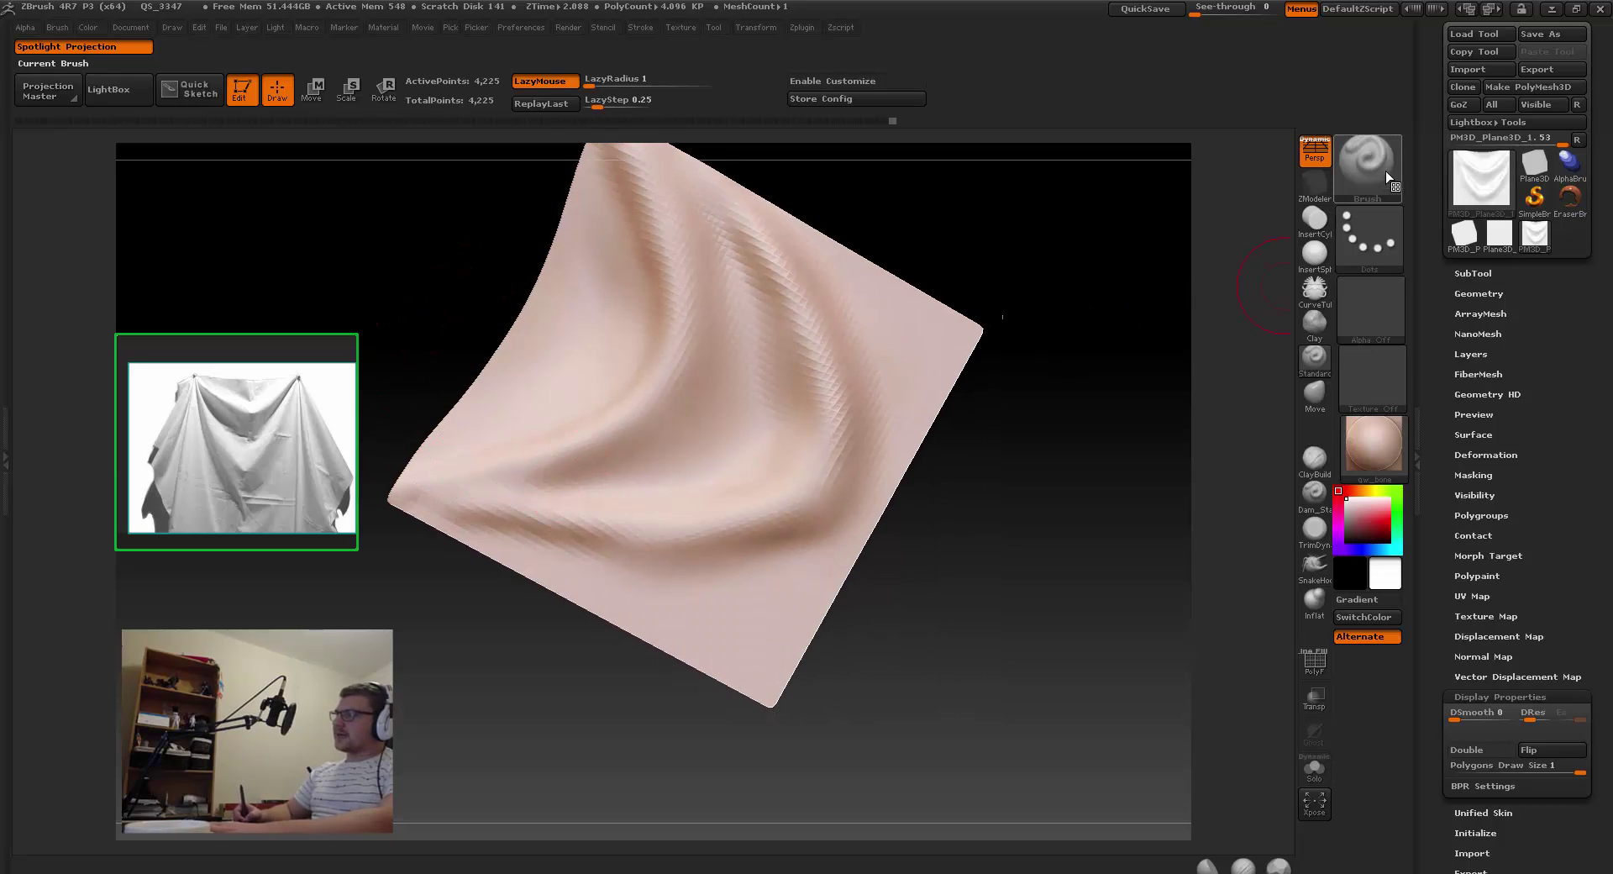
left_click(1363, 316)
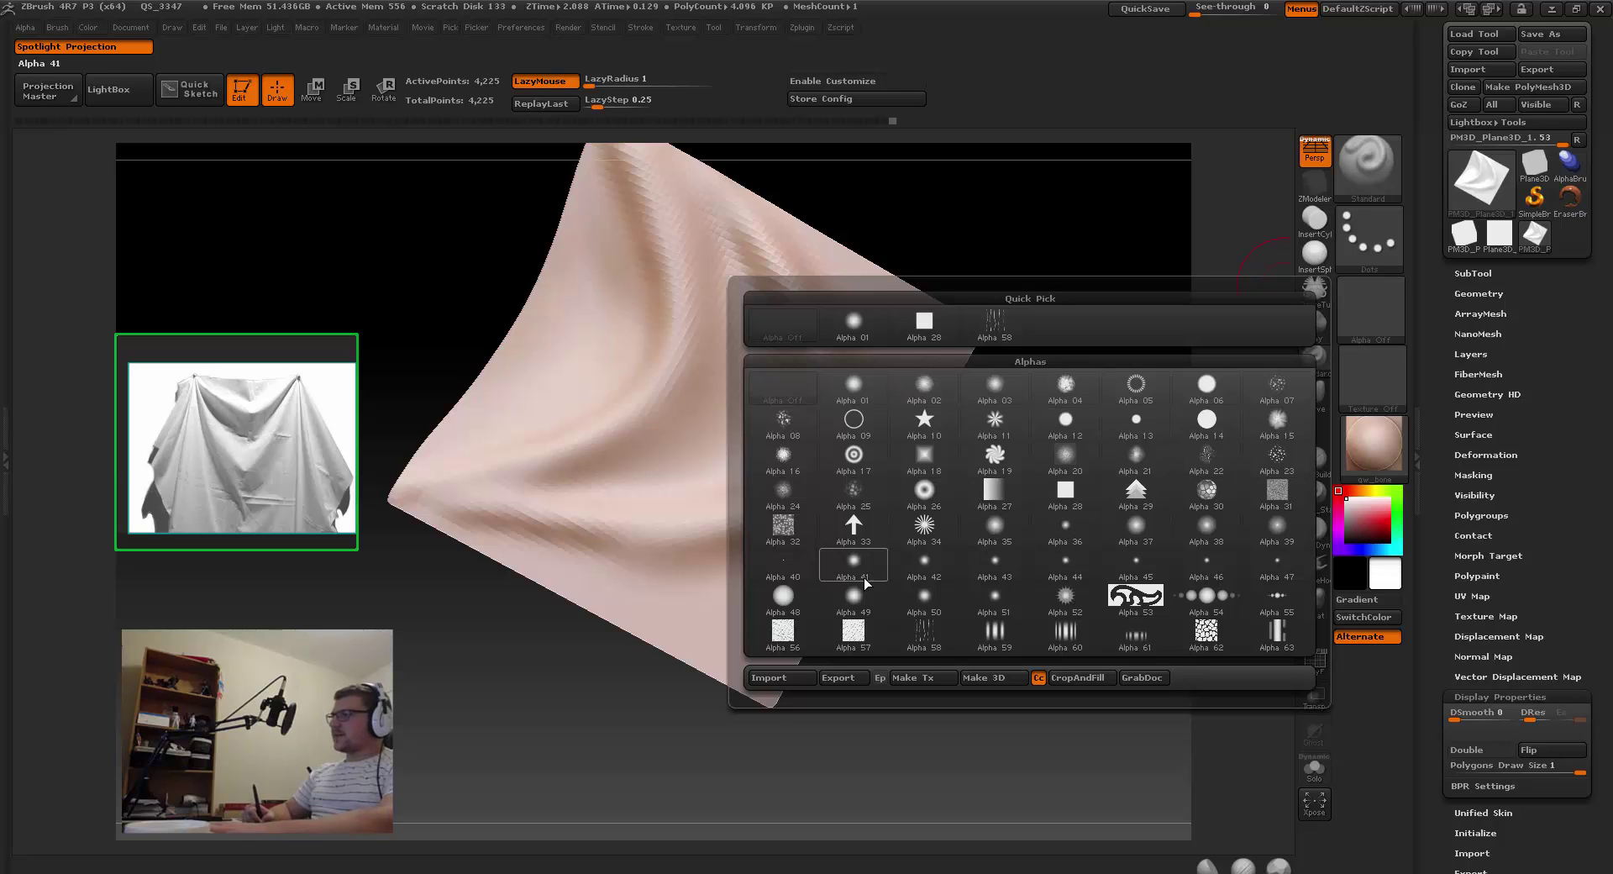
left_click(1138, 528)
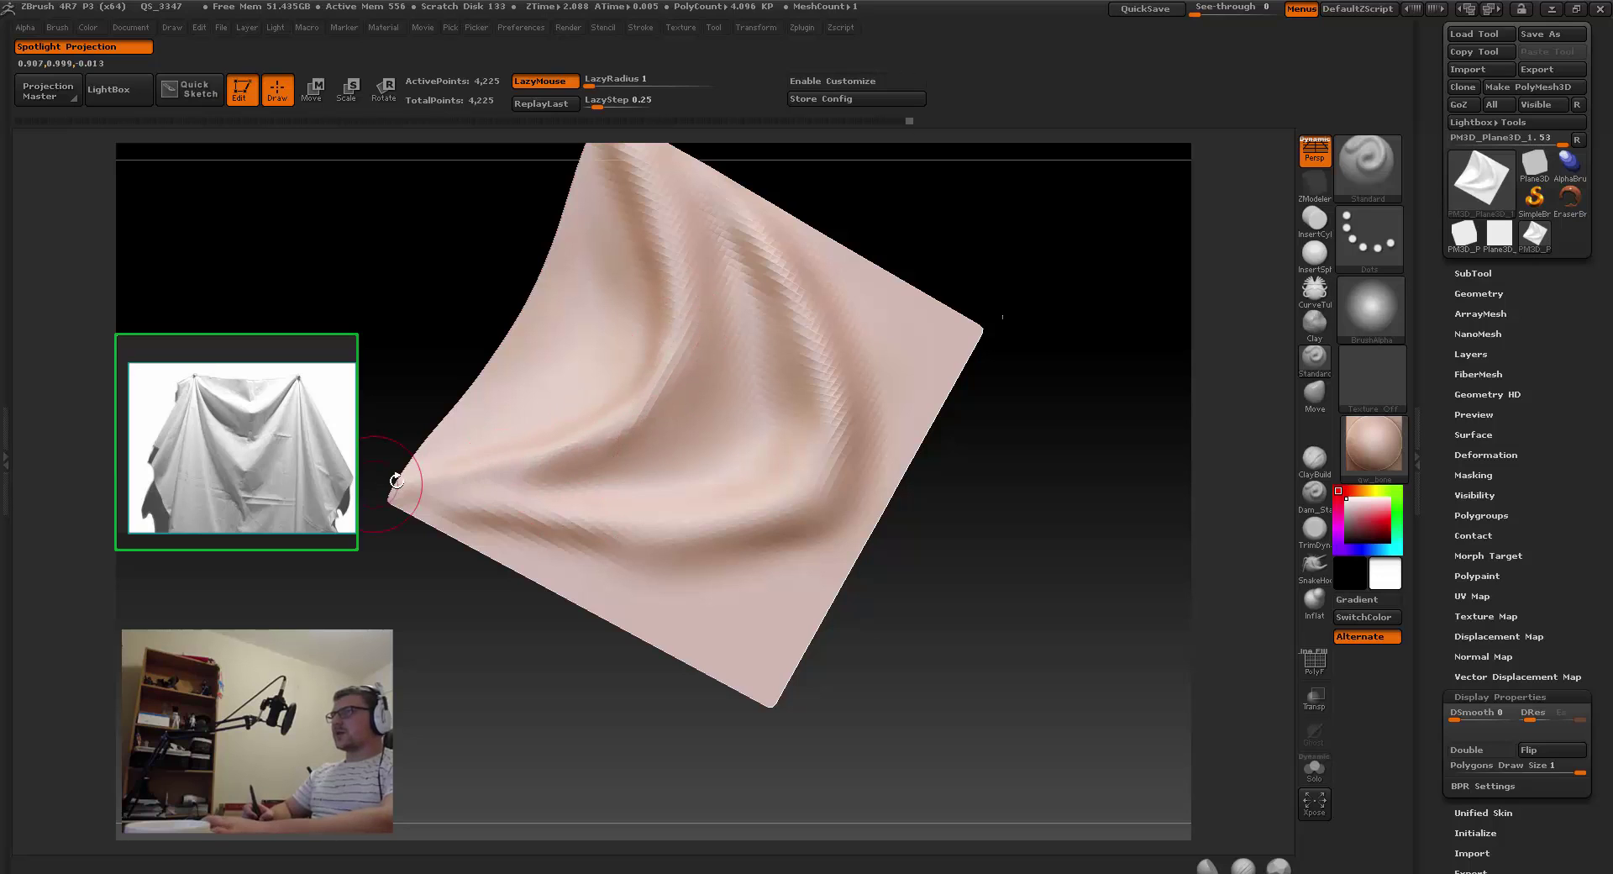
Step: Switch the Standard brush's alpha to Alpha 39
right_click_drag(576, 432, 1055, 425, "ctrl")
left_click(1371, 310)
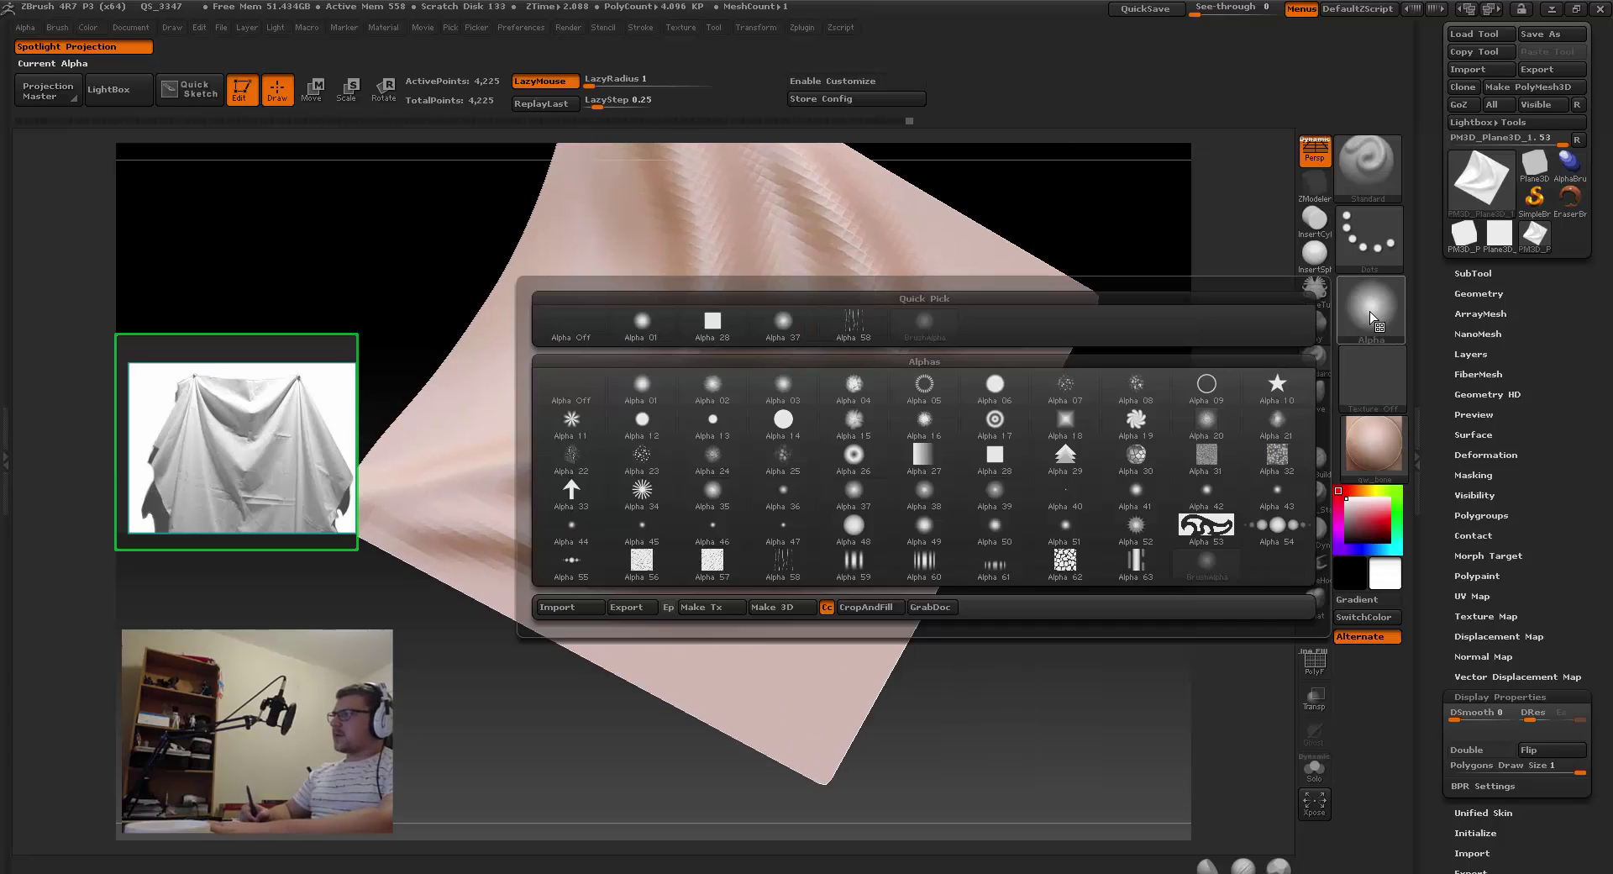
left_click(1364, 326)
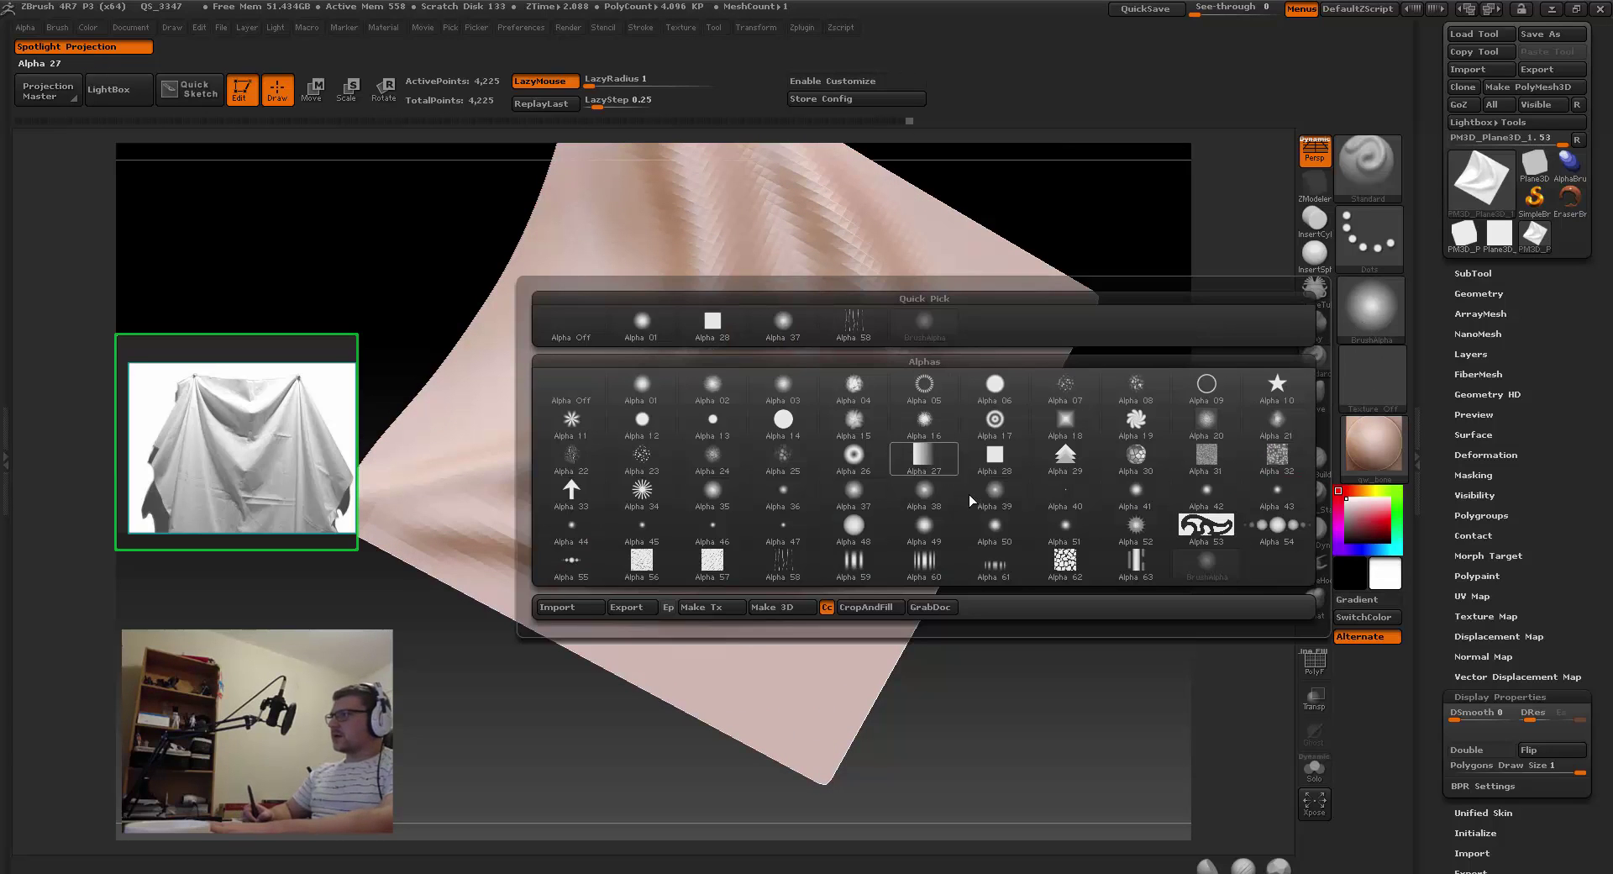
left_click(997, 491)
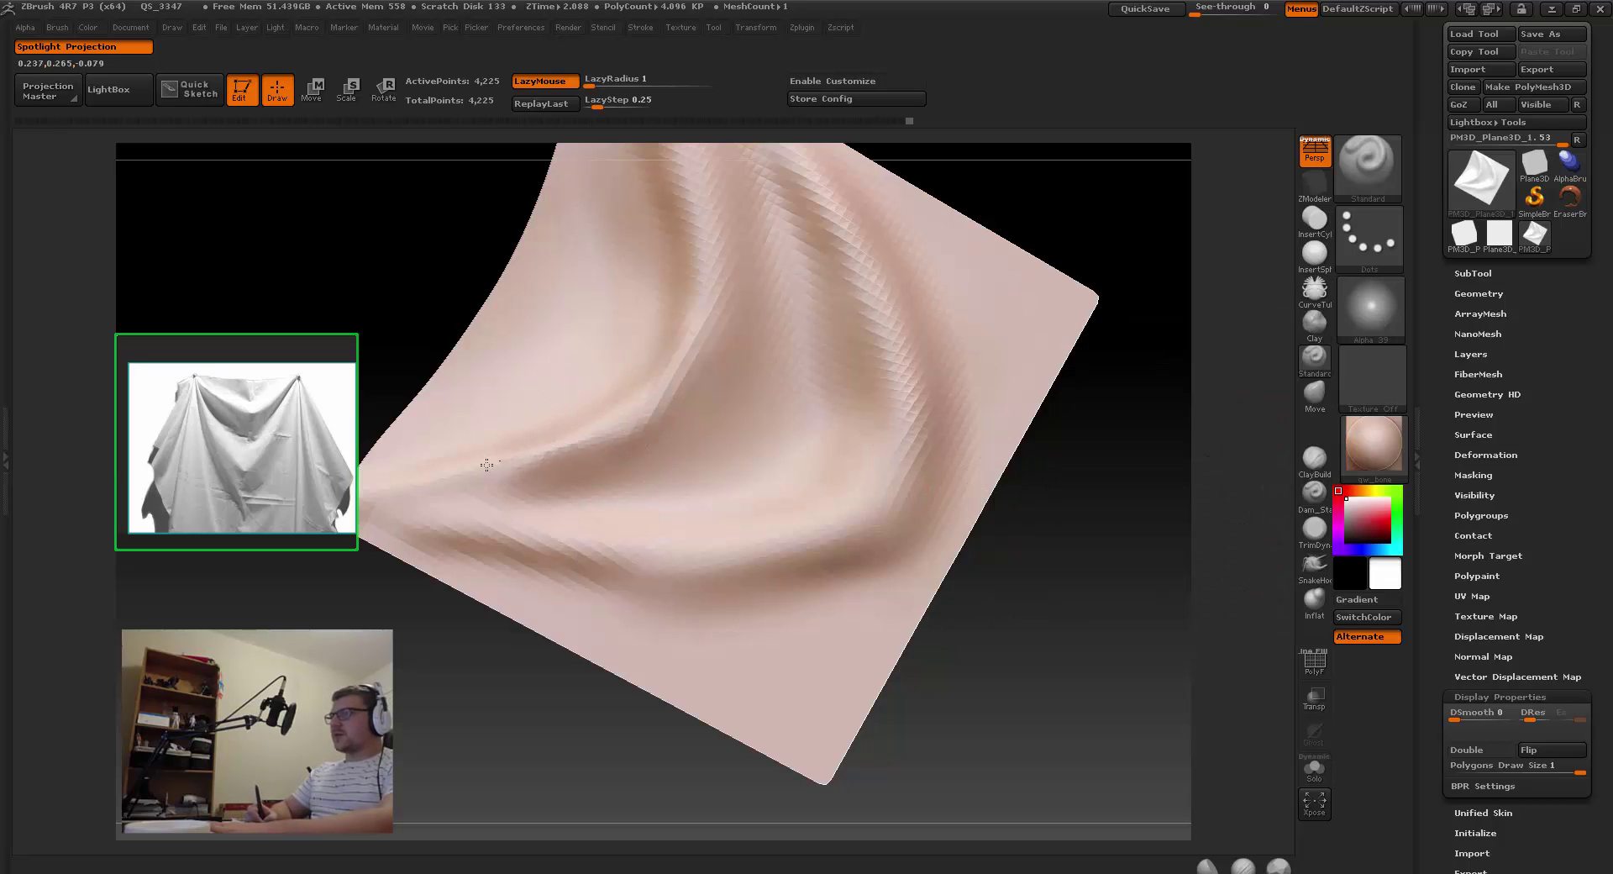
Step: Sharpen the left arm of the upper fold with the Standard brush and smooth its crest
left_click_drag(425, 479, 623, 440)
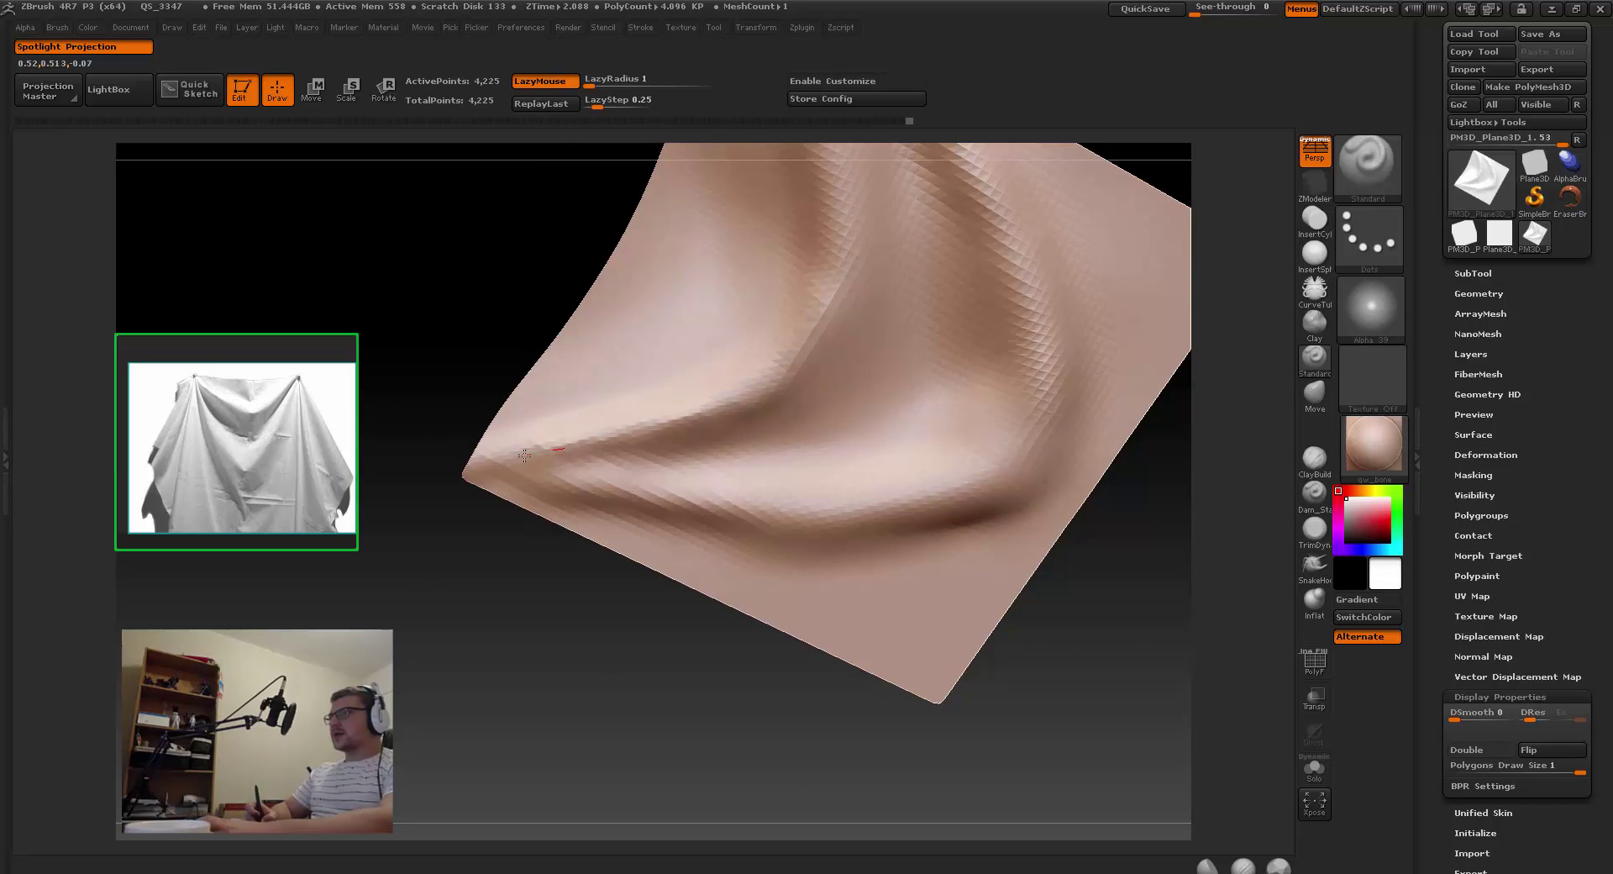
key("shift")
right_click_drag(847, 304, 817, 352, "alt")
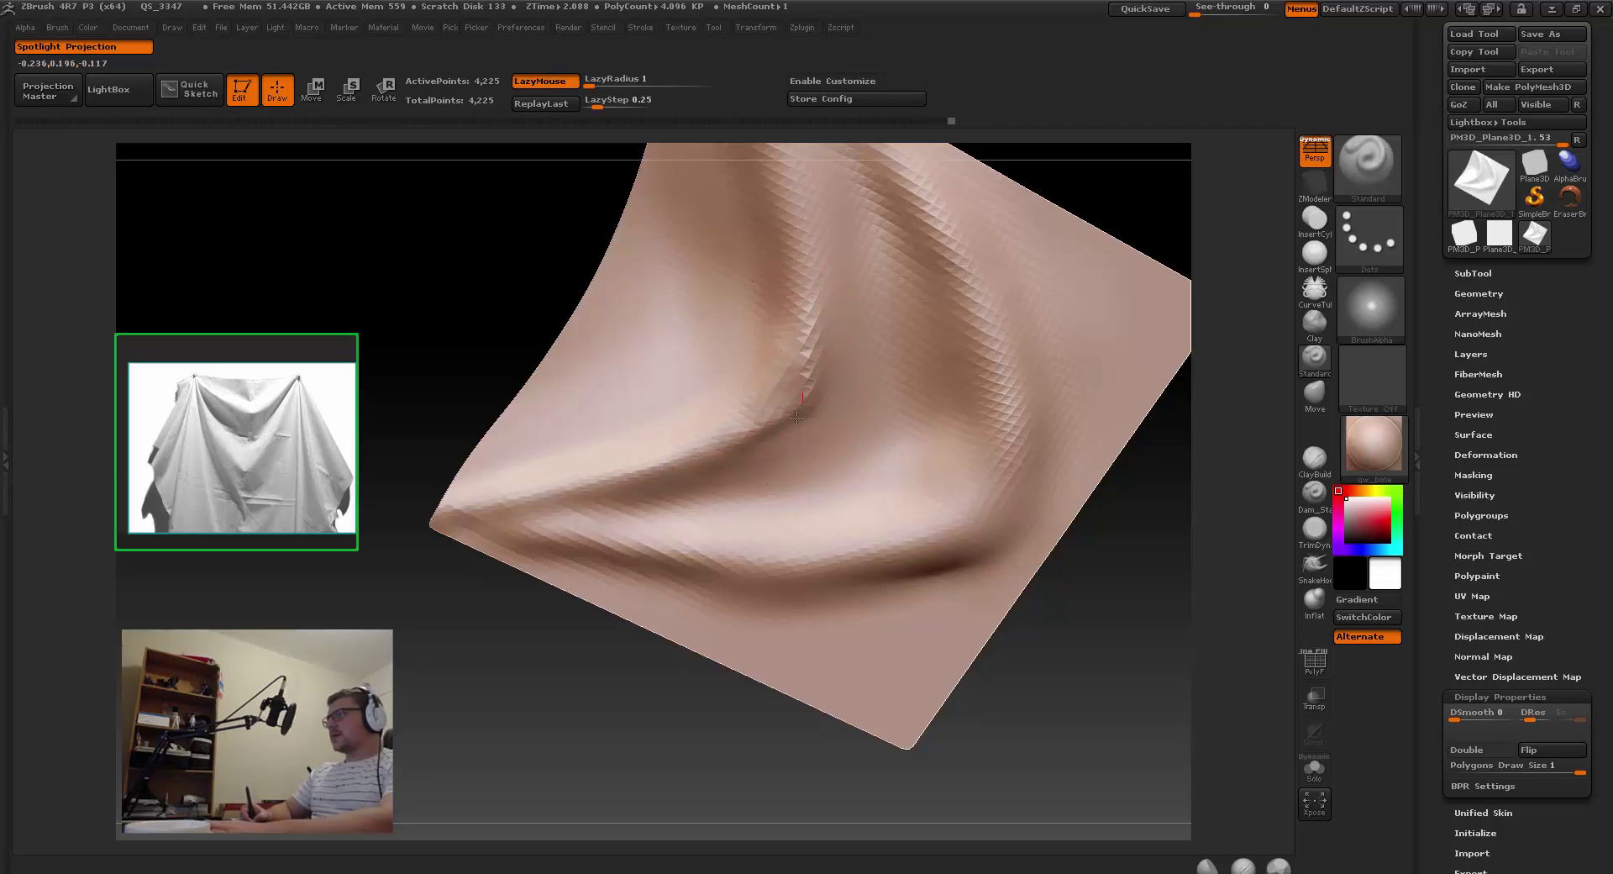
key("shift")
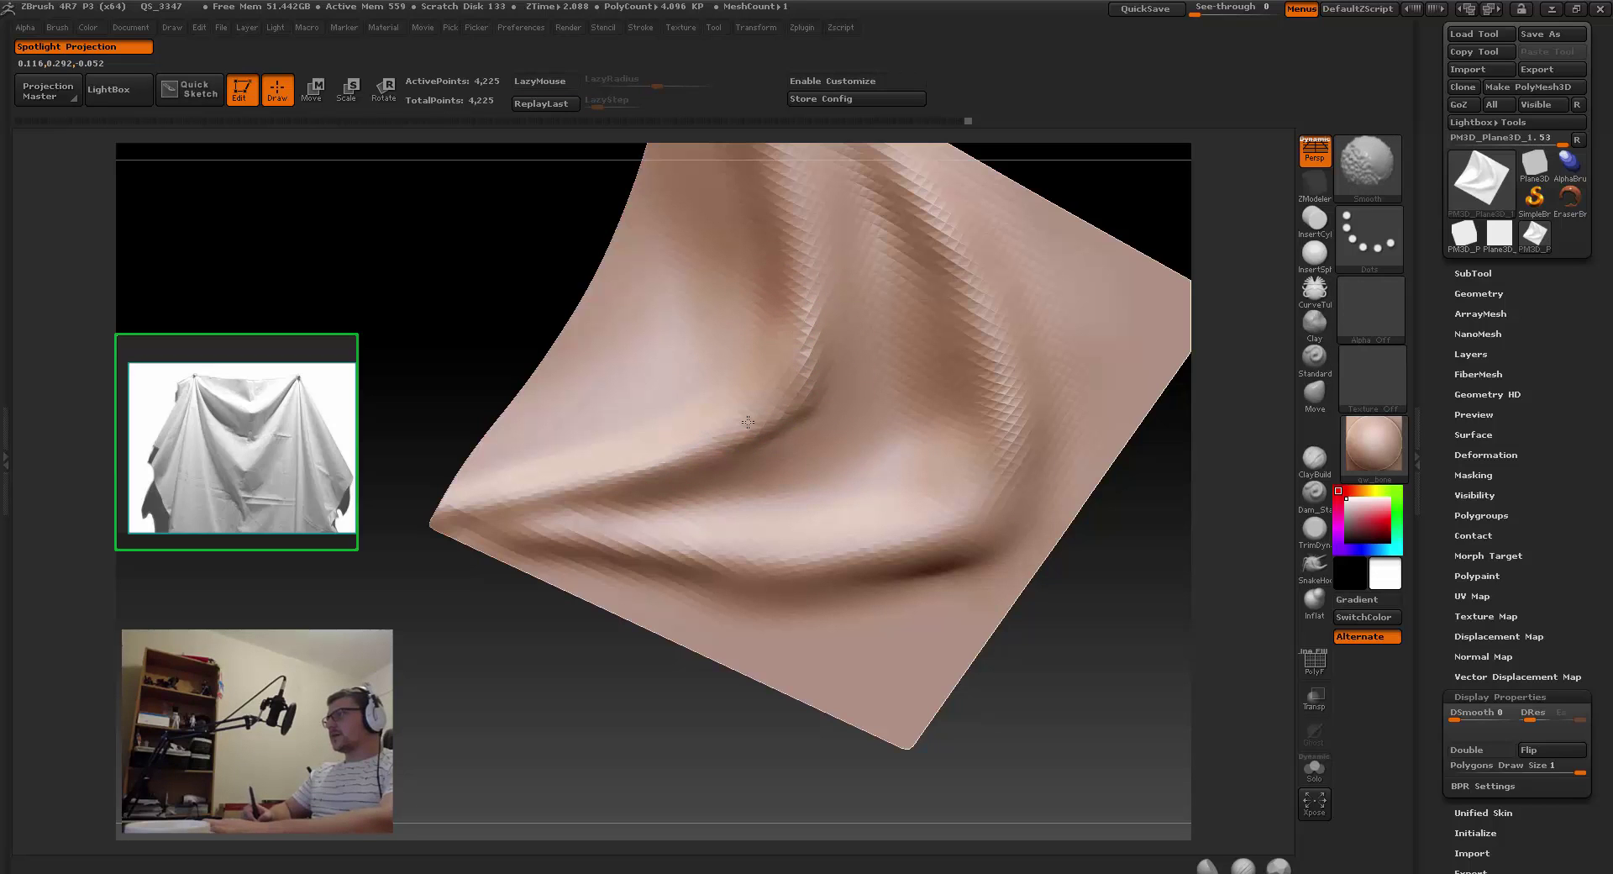
right_click_drag(756, 393, 723, 436)
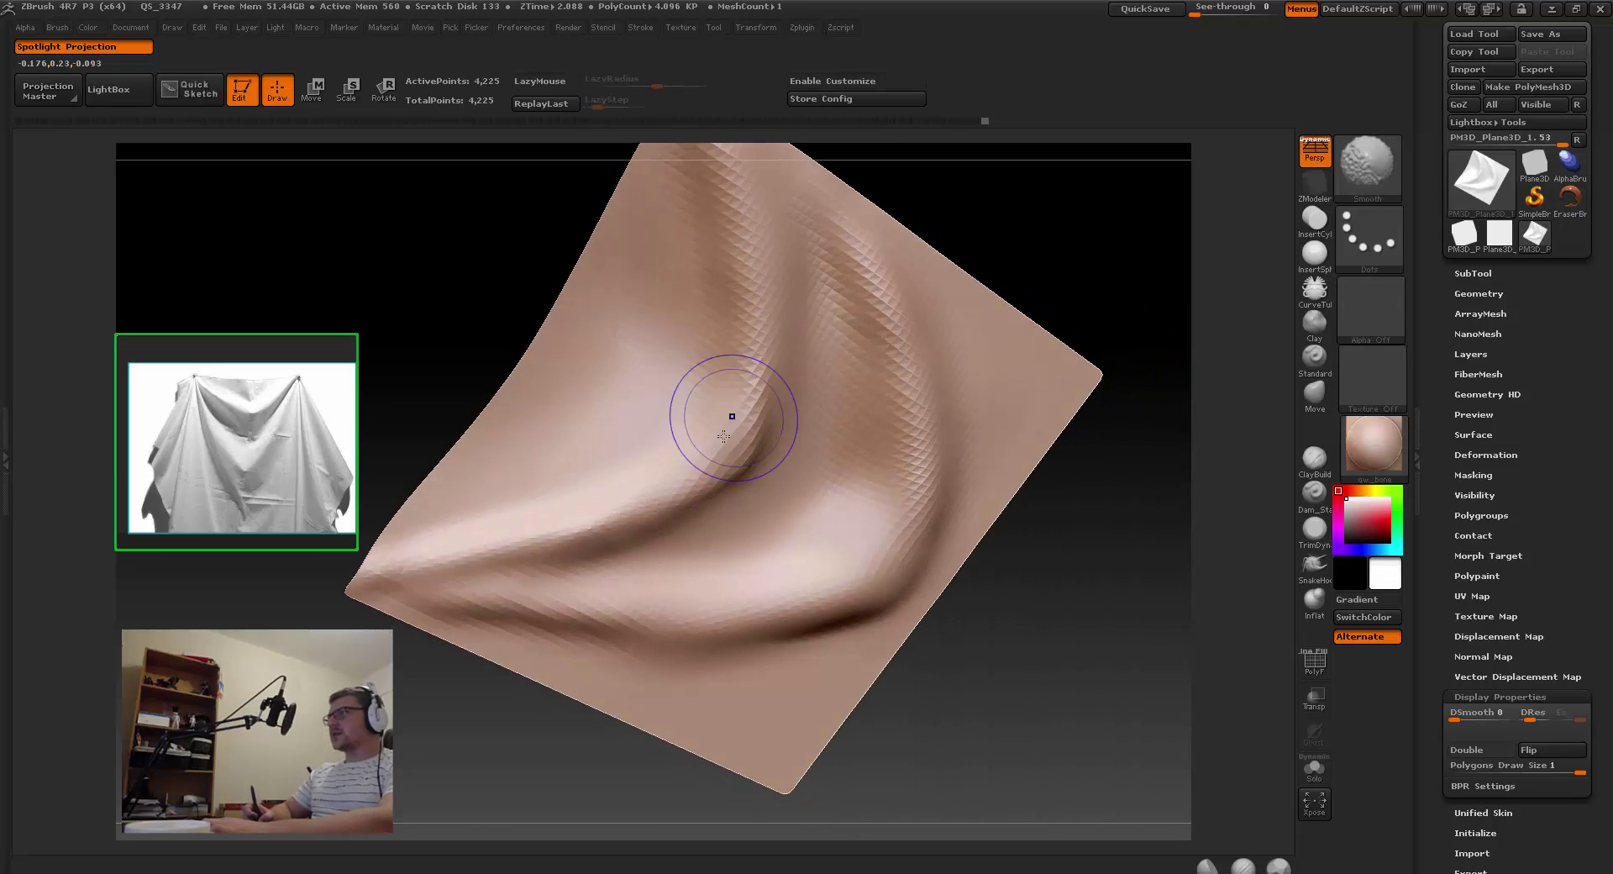
mouse_move(708, 372)
right_mouse_down()
mouse_move(759, 432)
mouse_move(669, 426)
mouse_move(706, 416)
mouse_move(677, 409)
mouse_move(731, 491)
right_mouse_up()
right_click(677, 409)
key("shift")
left_click_drag(718, 509, 670, 555, "shift")
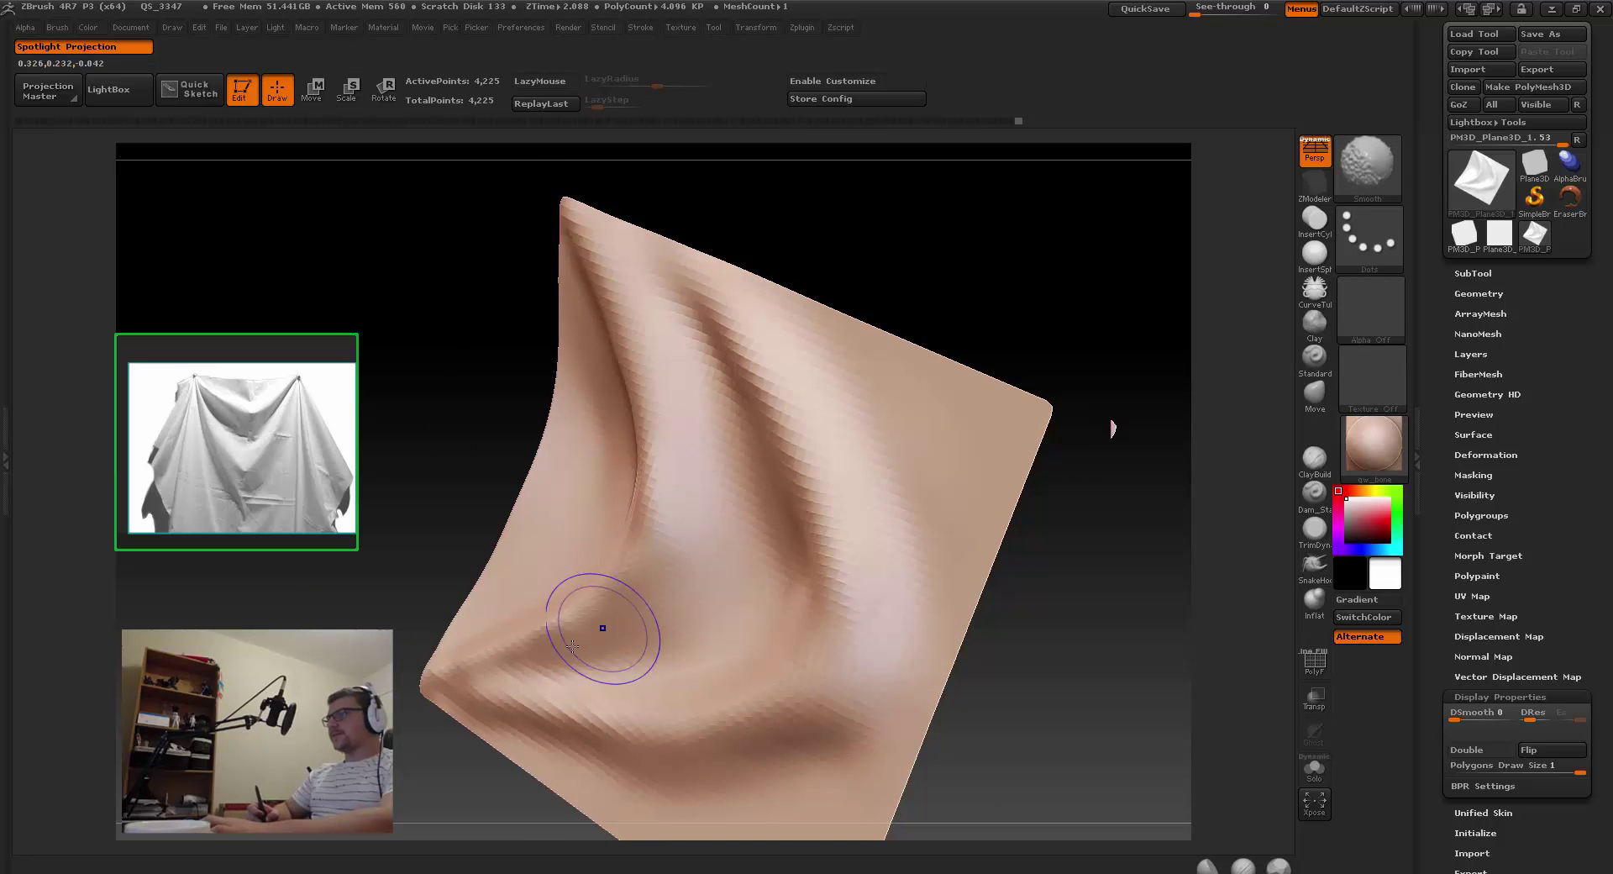
left_click_drag(572, 646, 663, 624, "shift")
left_click_drag(540, 653, 564, 643, "shift")
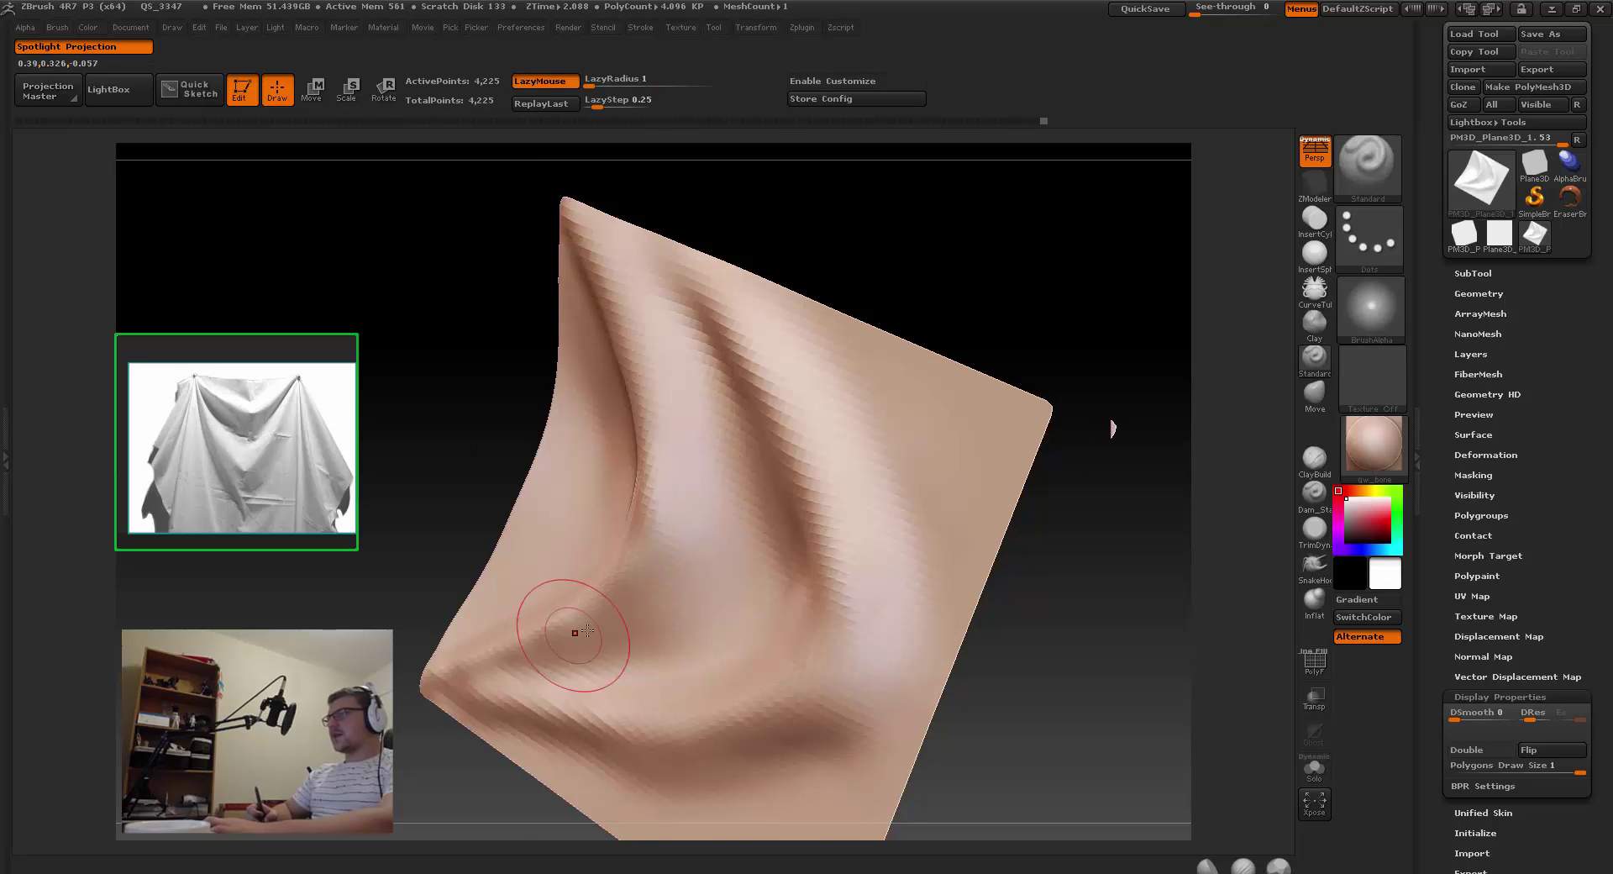
Step: Sculpt narrow ridges between the two folds, fanning out from the cloth's upper left corner, with a smaller Standard brush
mouse_move(576, 634)
right_mouse_down()
mouse_move(663, 565)
mouse_move(641, 572)
mouse_move(680, 524)
mouse_move(679, 483)
right_mouse_up()
right_click_drag(622, 598, 602, 622)
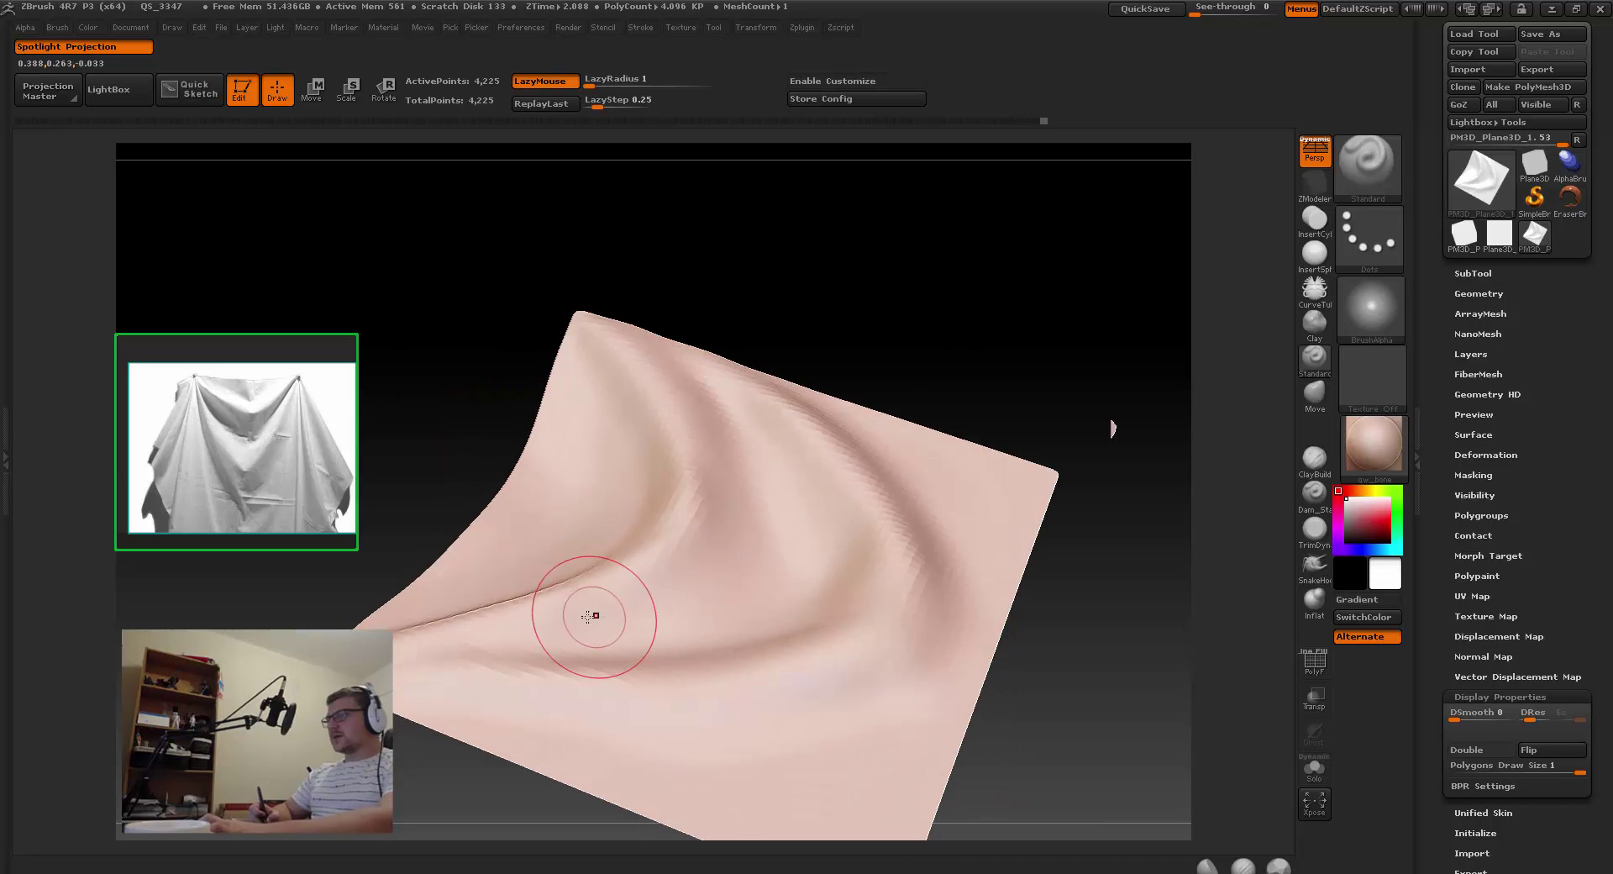
right_click_drag(677, 552, 633, 637)
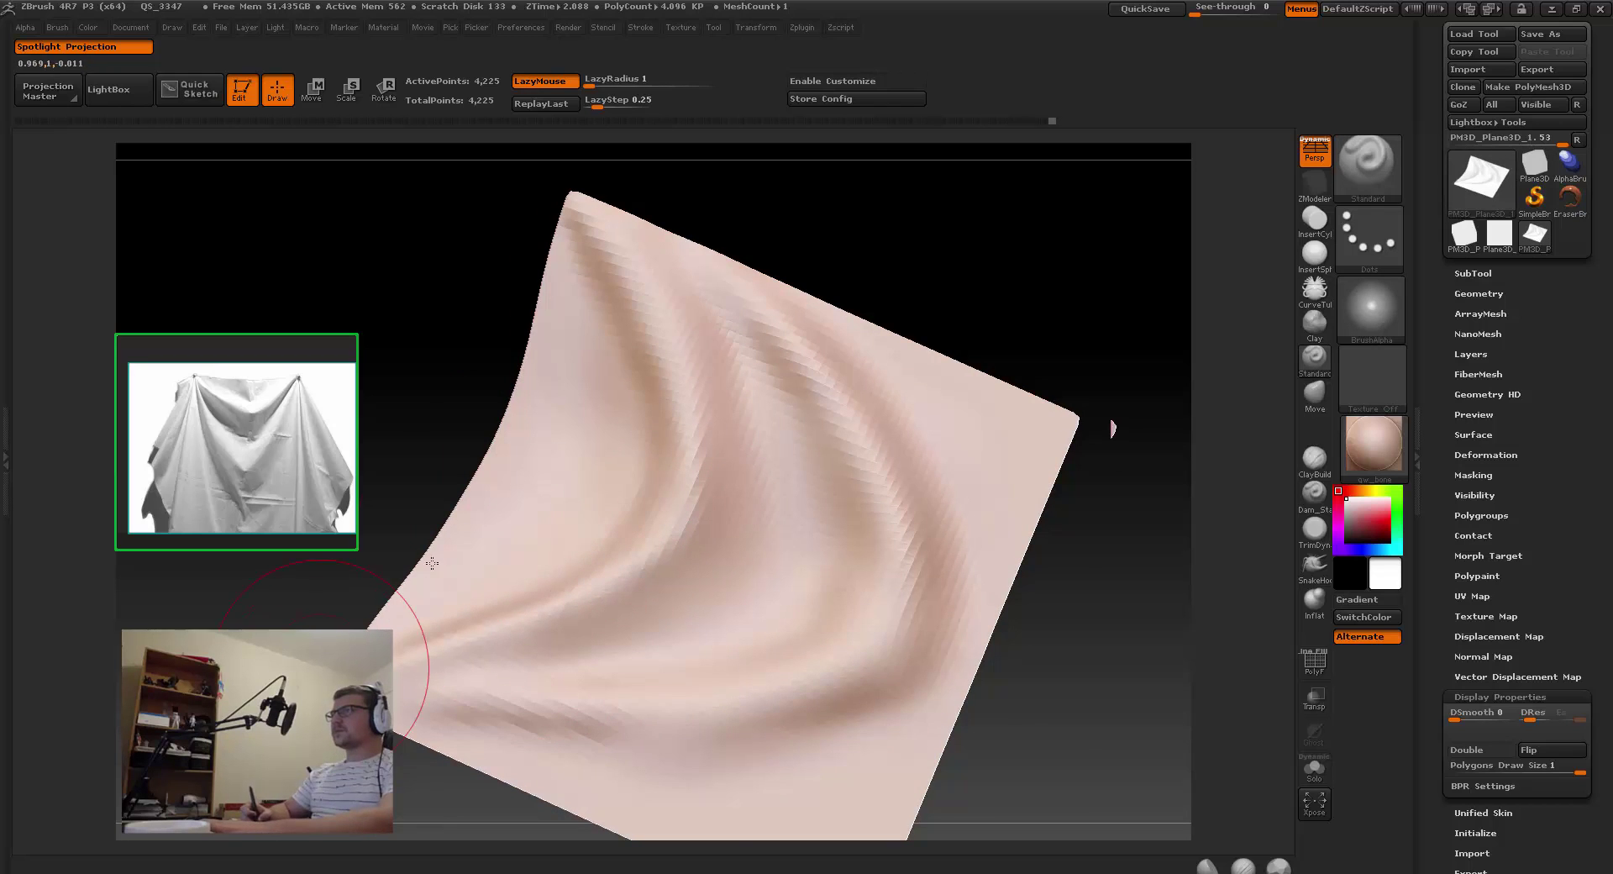
mouse_move(432, 563)
right_mouse_down()
mouse_move(605, 479)
mouse_move(547, 270)
mouse_move(632, 400)
mouse_move(612, 361)
right_mouse_up()
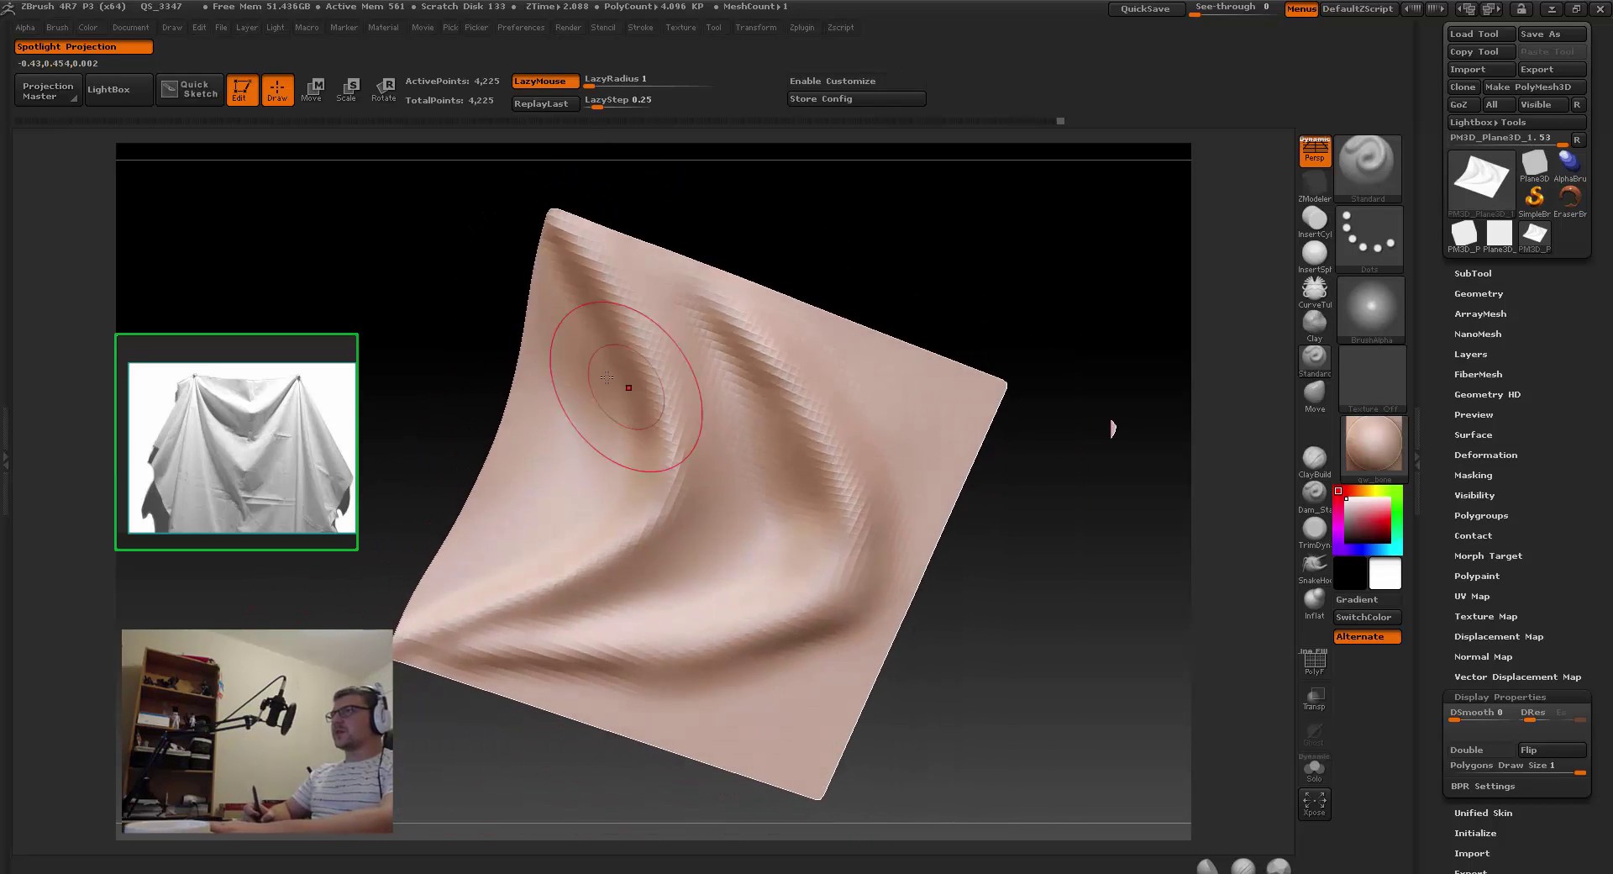
mouse_move(798, 468)
right_mouse_down()
mouse_move(808, 492)
mouse_move(806, 430)
right_mouse_up()
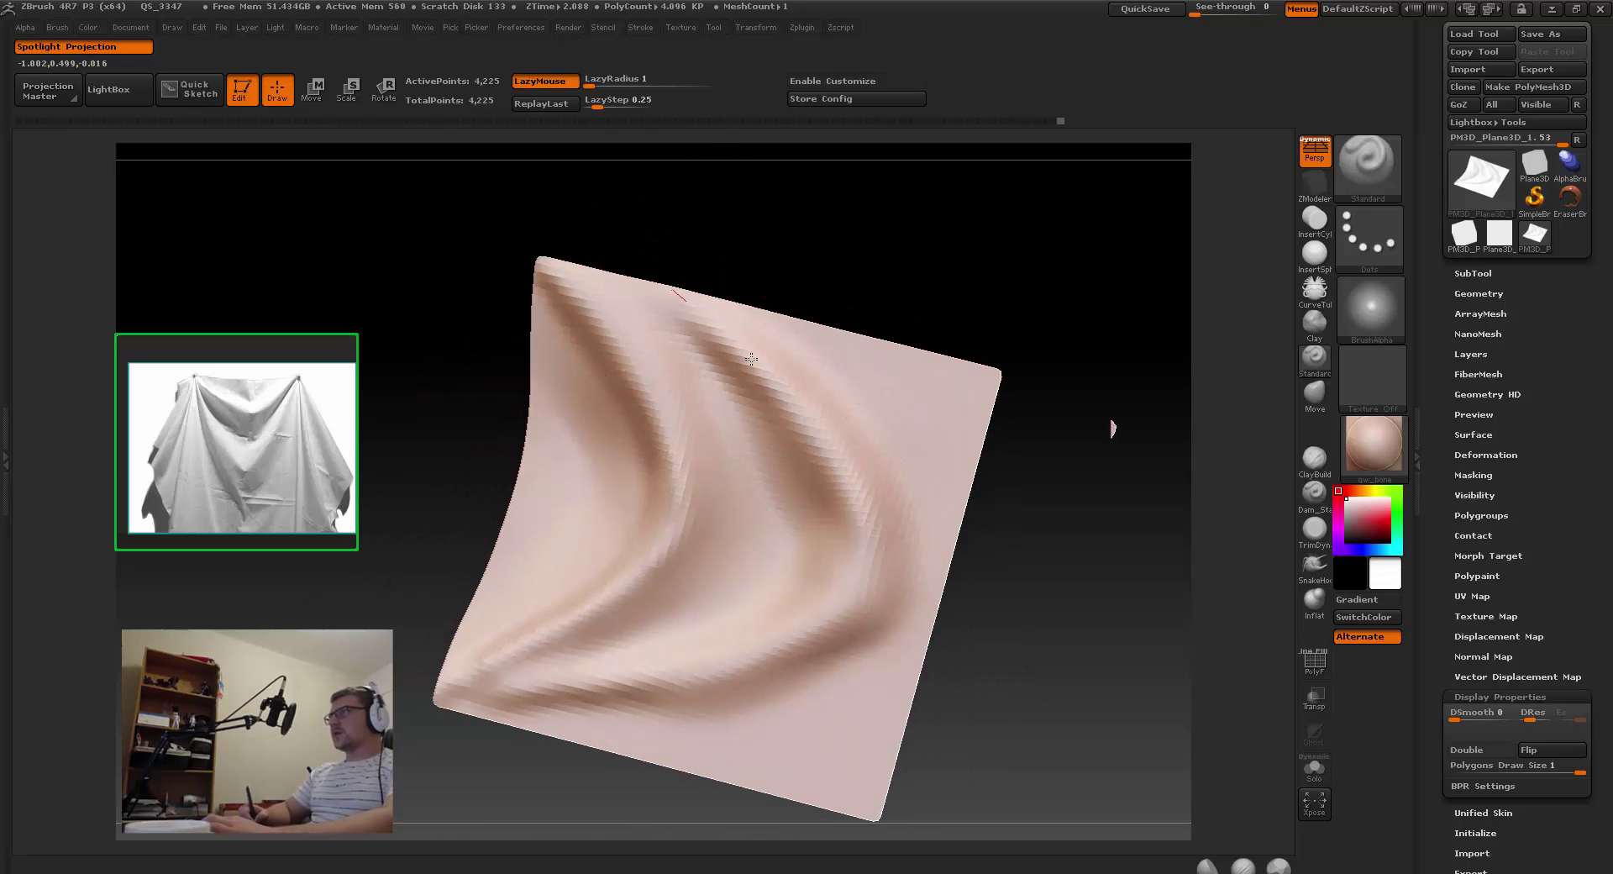
mouse_move(668, 314)
left_mouse_down()
mouse_move(864, 557)
mouse_move(554, 704)
mouse_move(471, 693)
left_mouse_up()
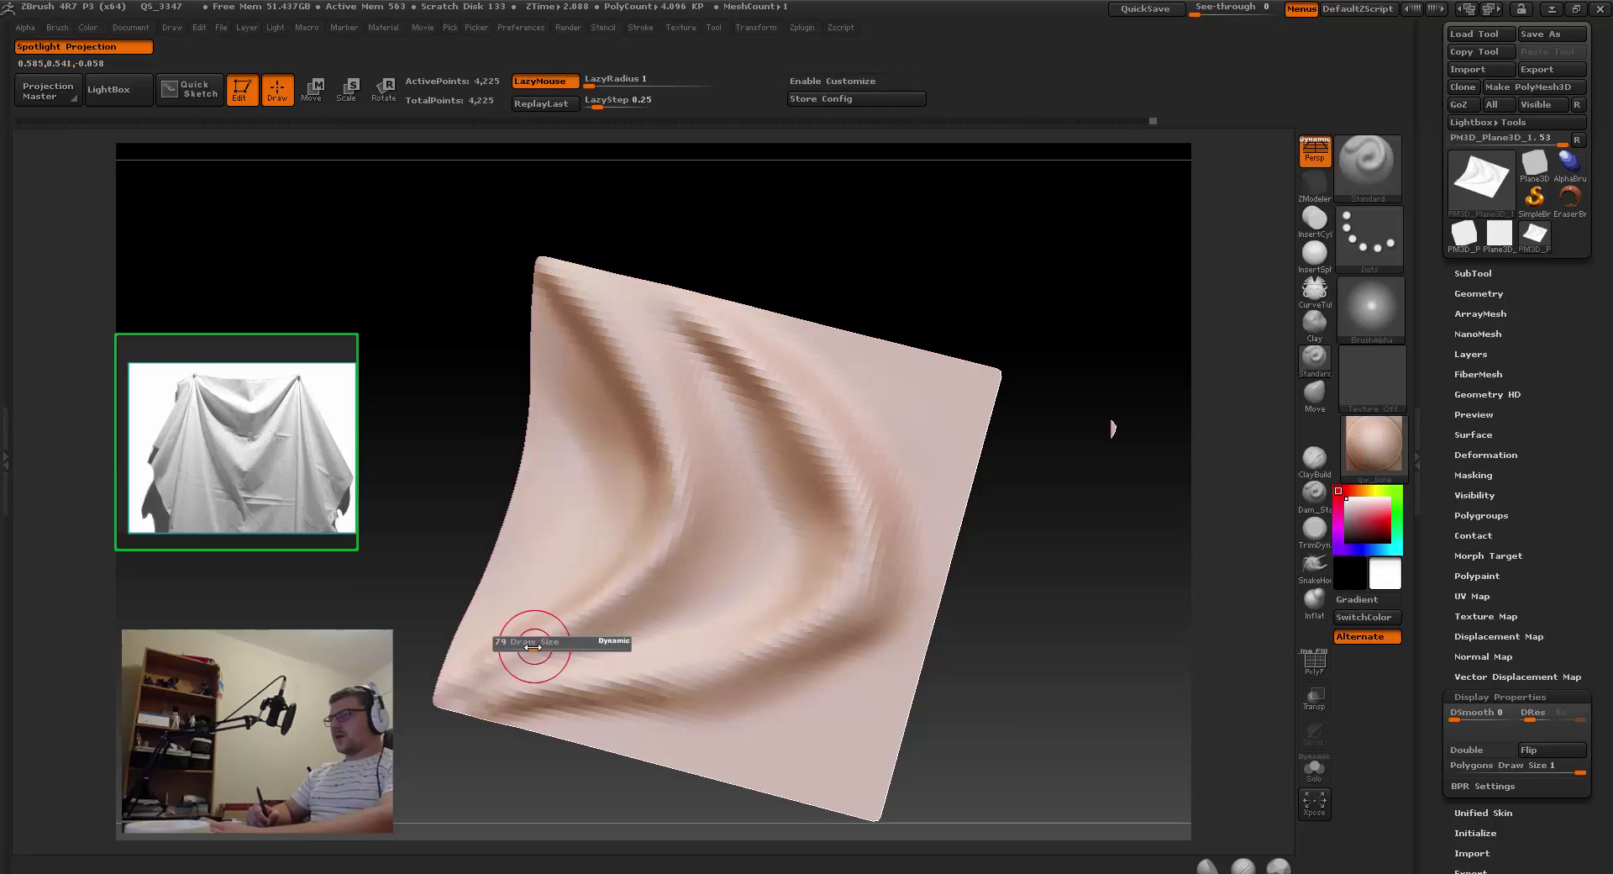
left_click_drag(580, 639, 468, 684)
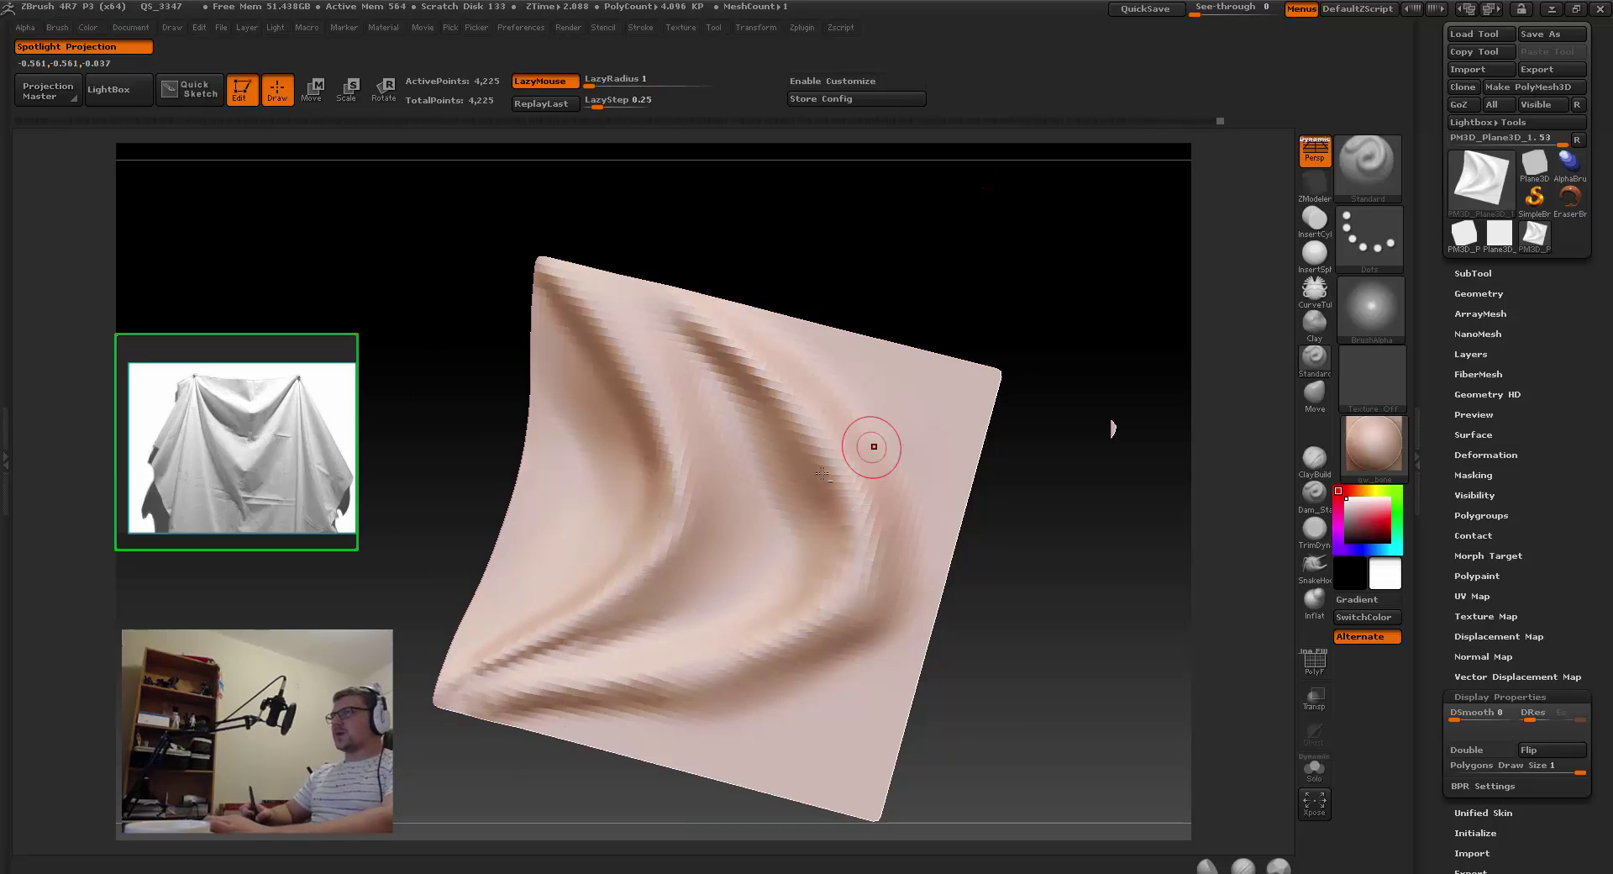
mouse_move(868, 443)
right_mouse_down()
mouse_move(764, 325)
mouse_move(568, 359)
right_mouse_up()
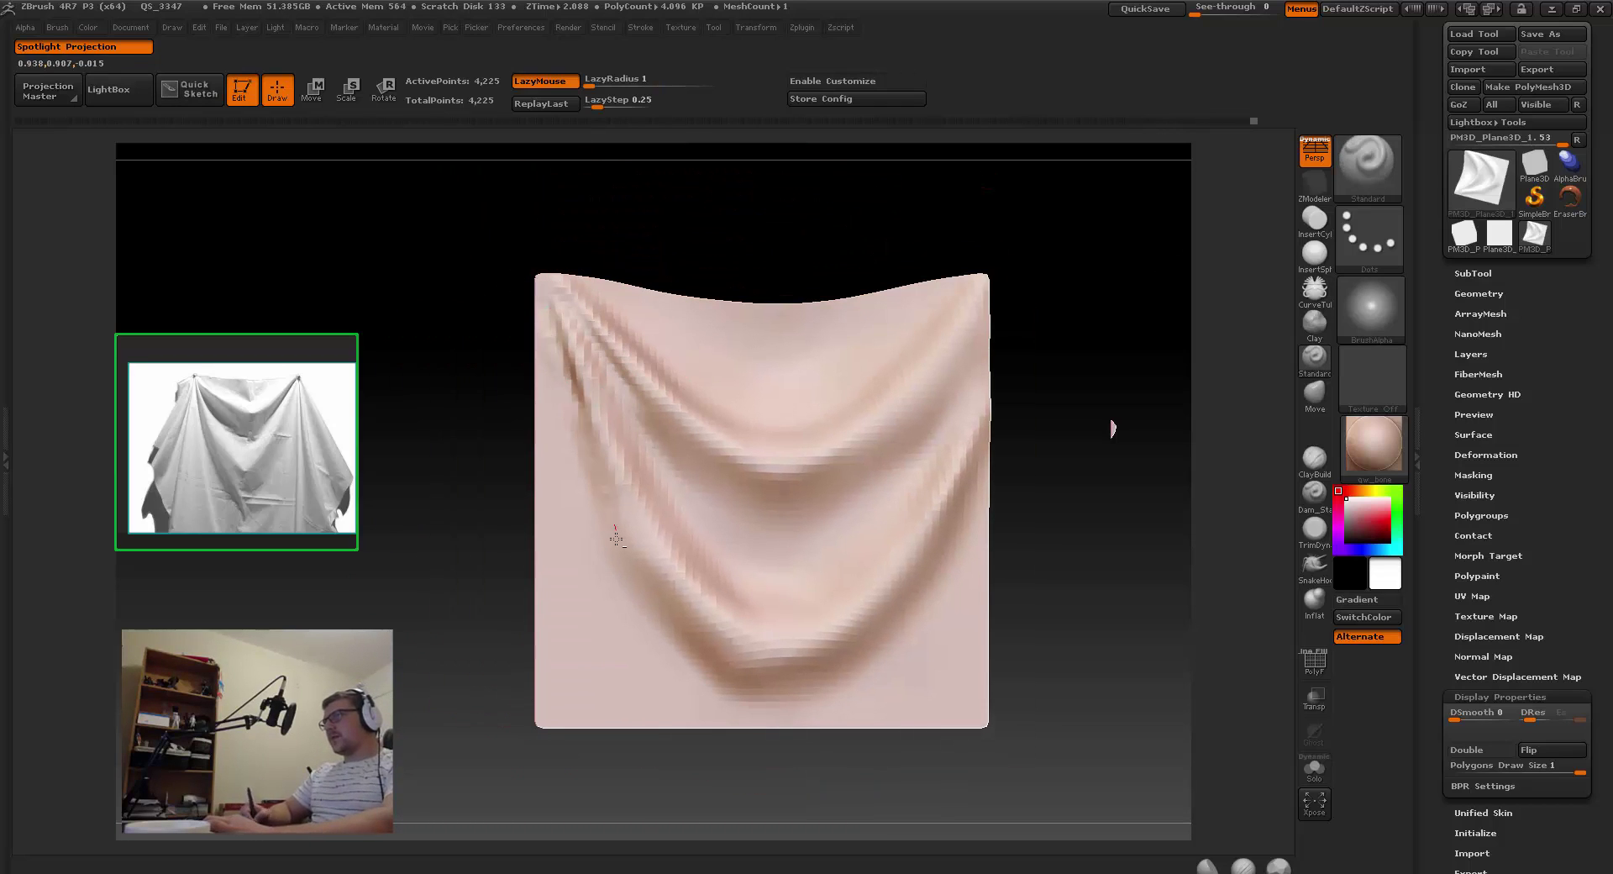
Step: Turn off the alpha and LazyMouse for the Standard brush
key("shift")
mouse_move(640, 559)
right_mouse_down("alt")
mouse_move(579, 588)
mouse_move(507, 481)
right_mouse_up("alt")
key("alt+a")
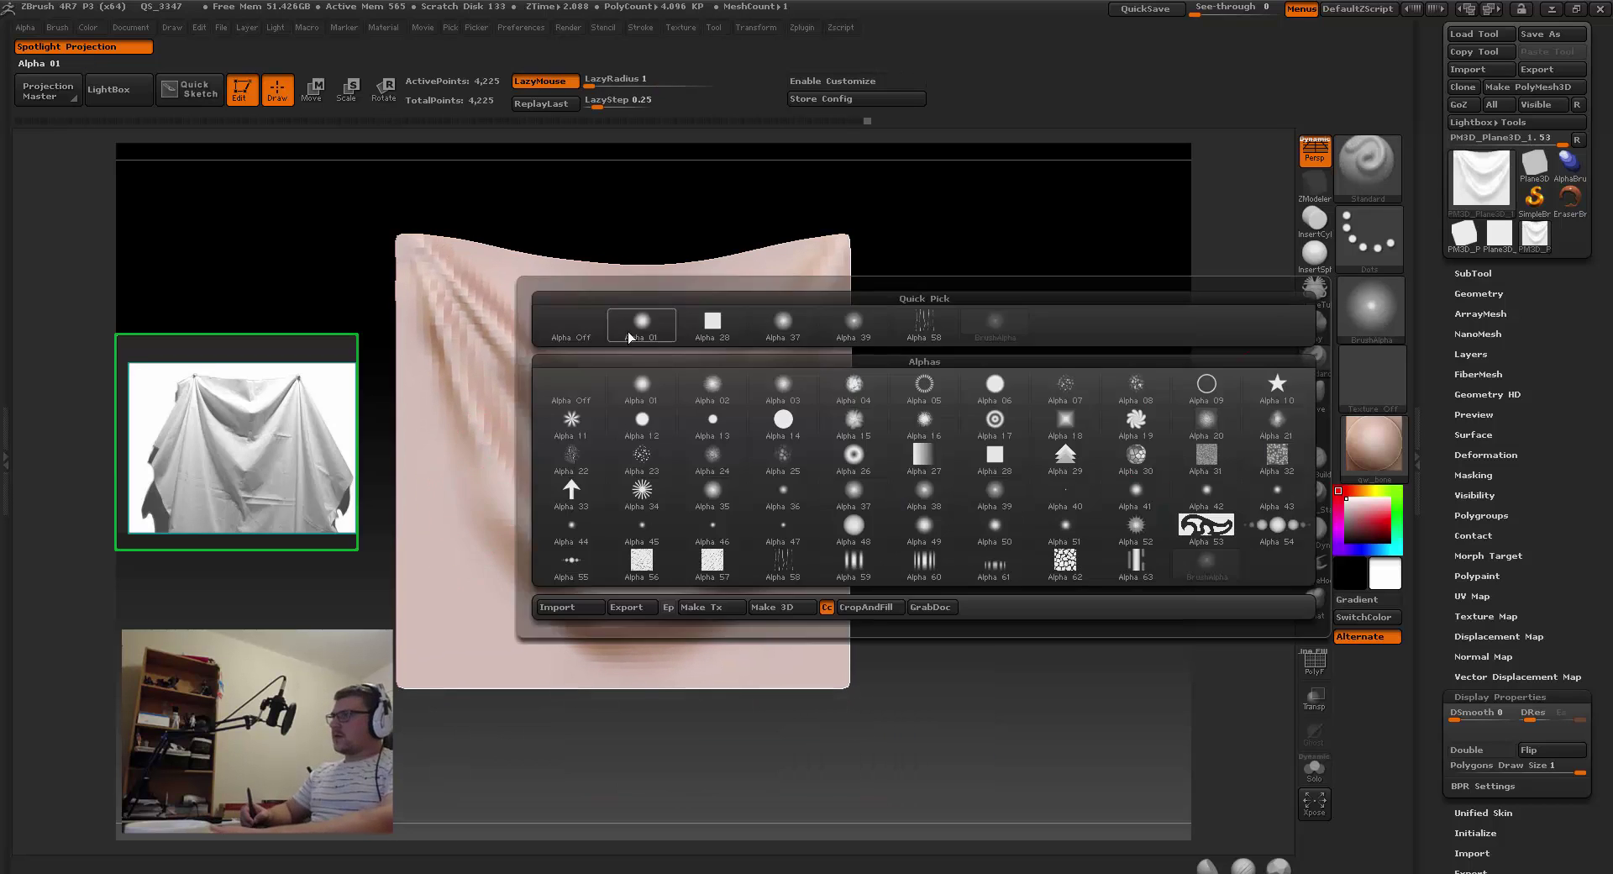
left_click(598, 327)
key("space")
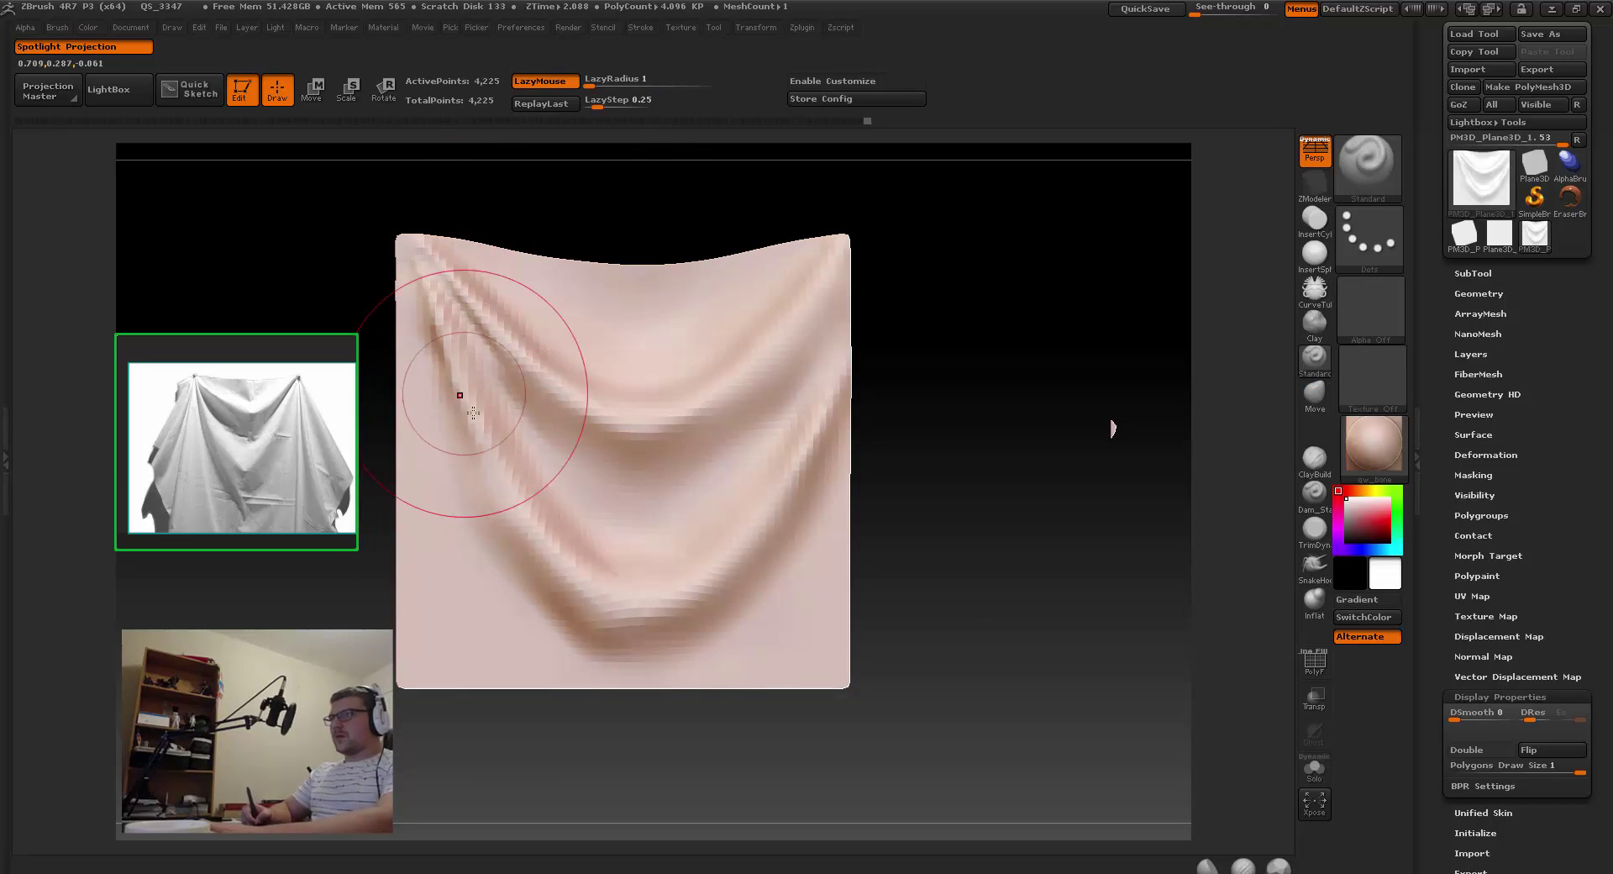
key("l")
key("space")
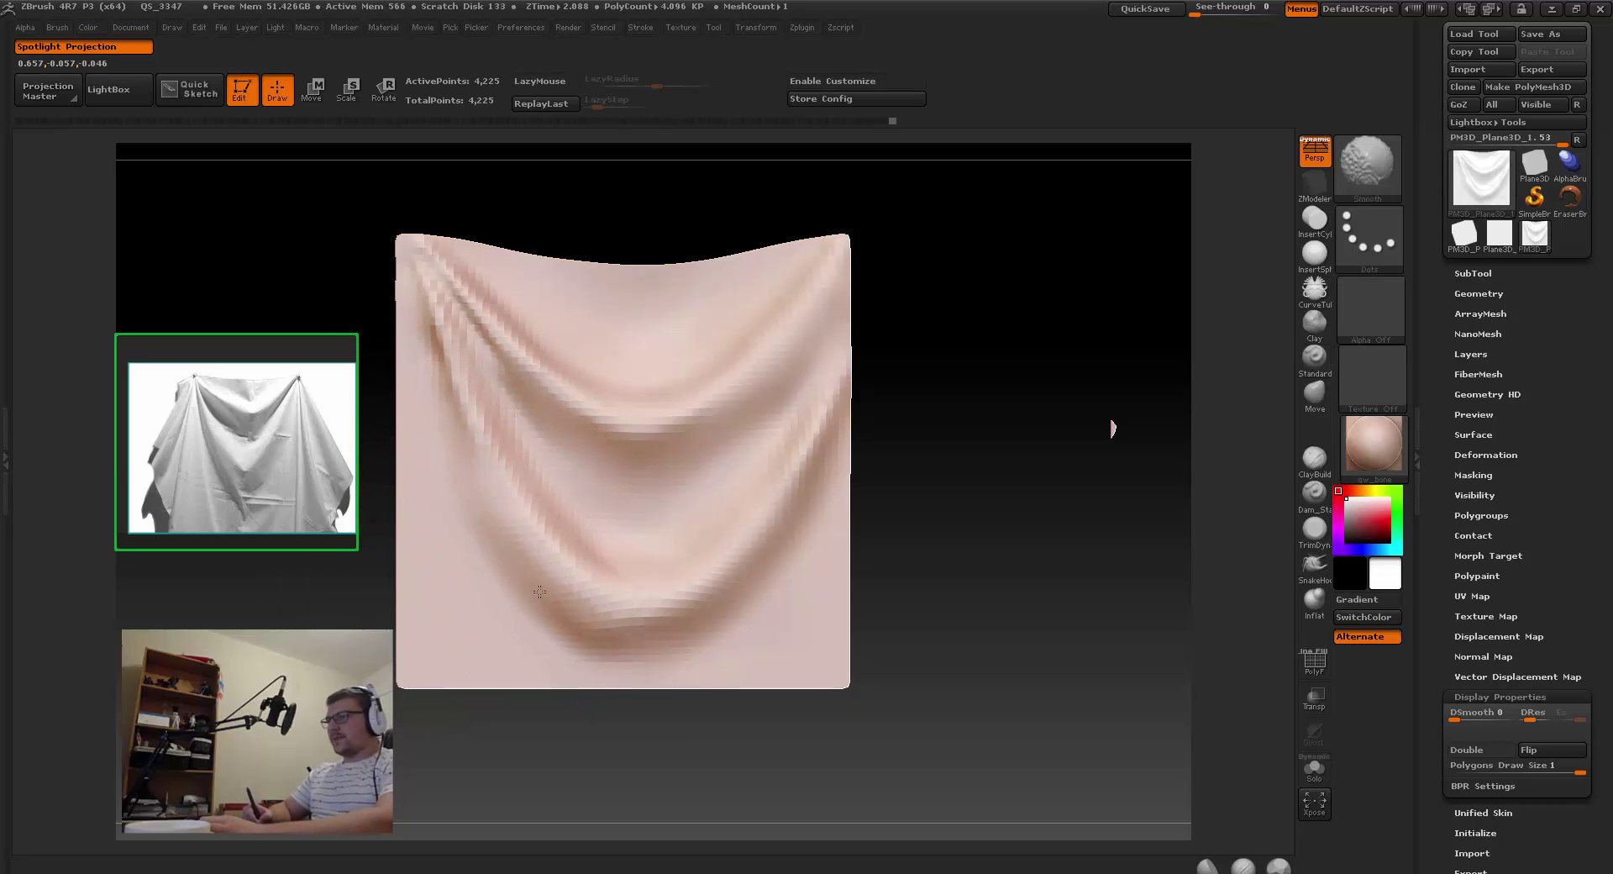
Step: Isolate the flat area left of the lower fold with an inverted lasso mask and reshape it with the Move brush
mouse_move(539, 591)
left_mouse_down()
mouse_move(471, 638)
mouse_move(457, 360)
left_mouse_up()
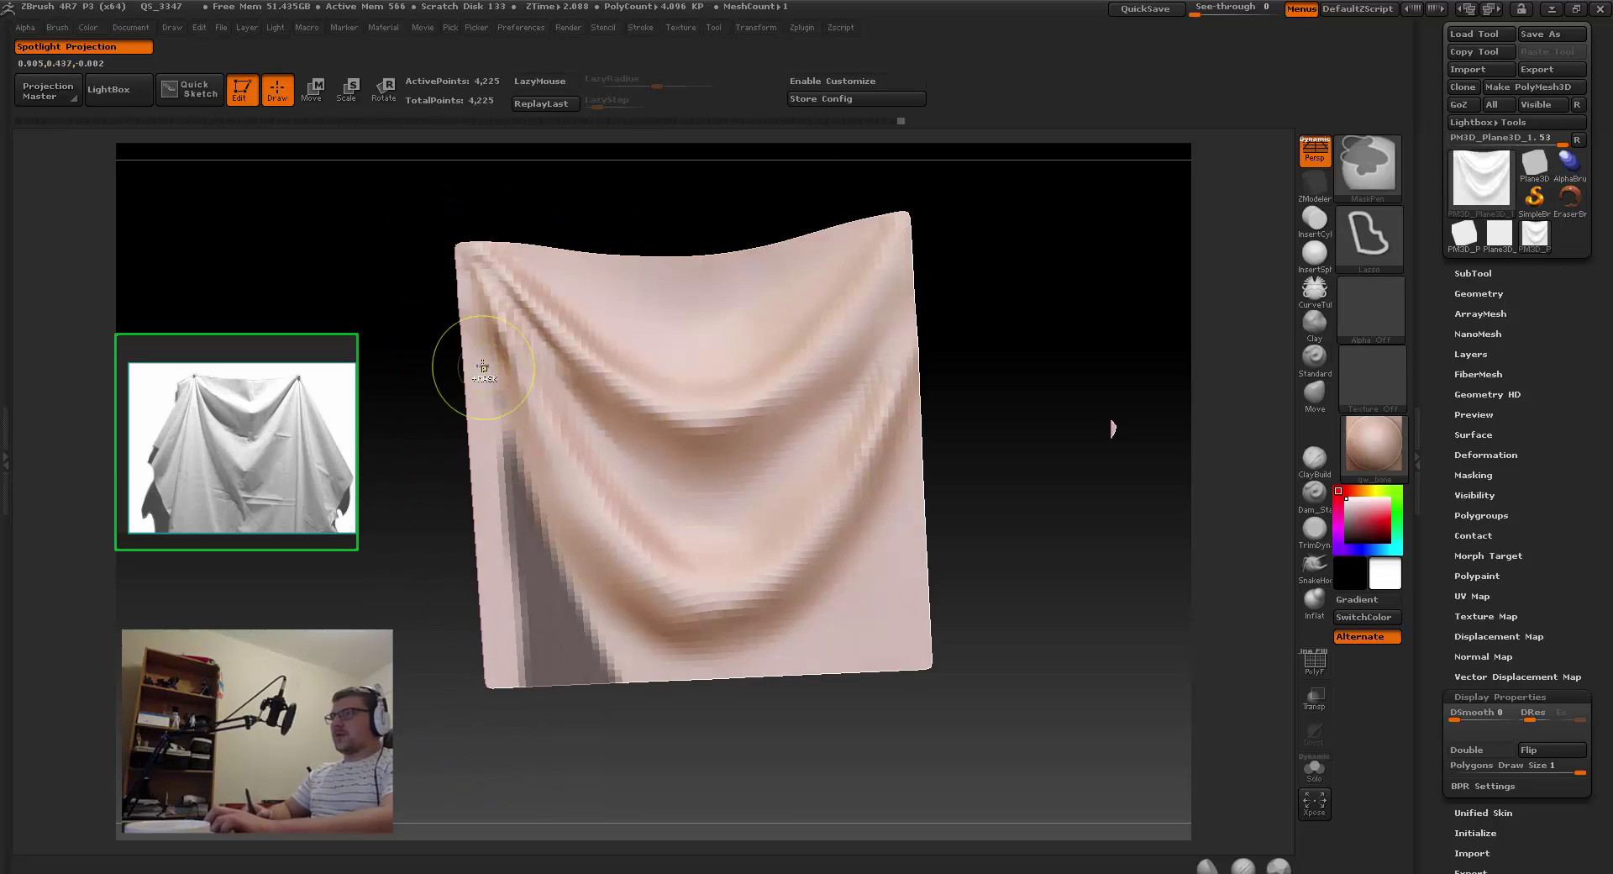
mouse_move(558, 709)
left_mouse_down()
mouse_move(579, 599)
mouse_move(467, 450)
mouse_move(479, 547)
mouse_move(766, 610)
left_mouse_up()
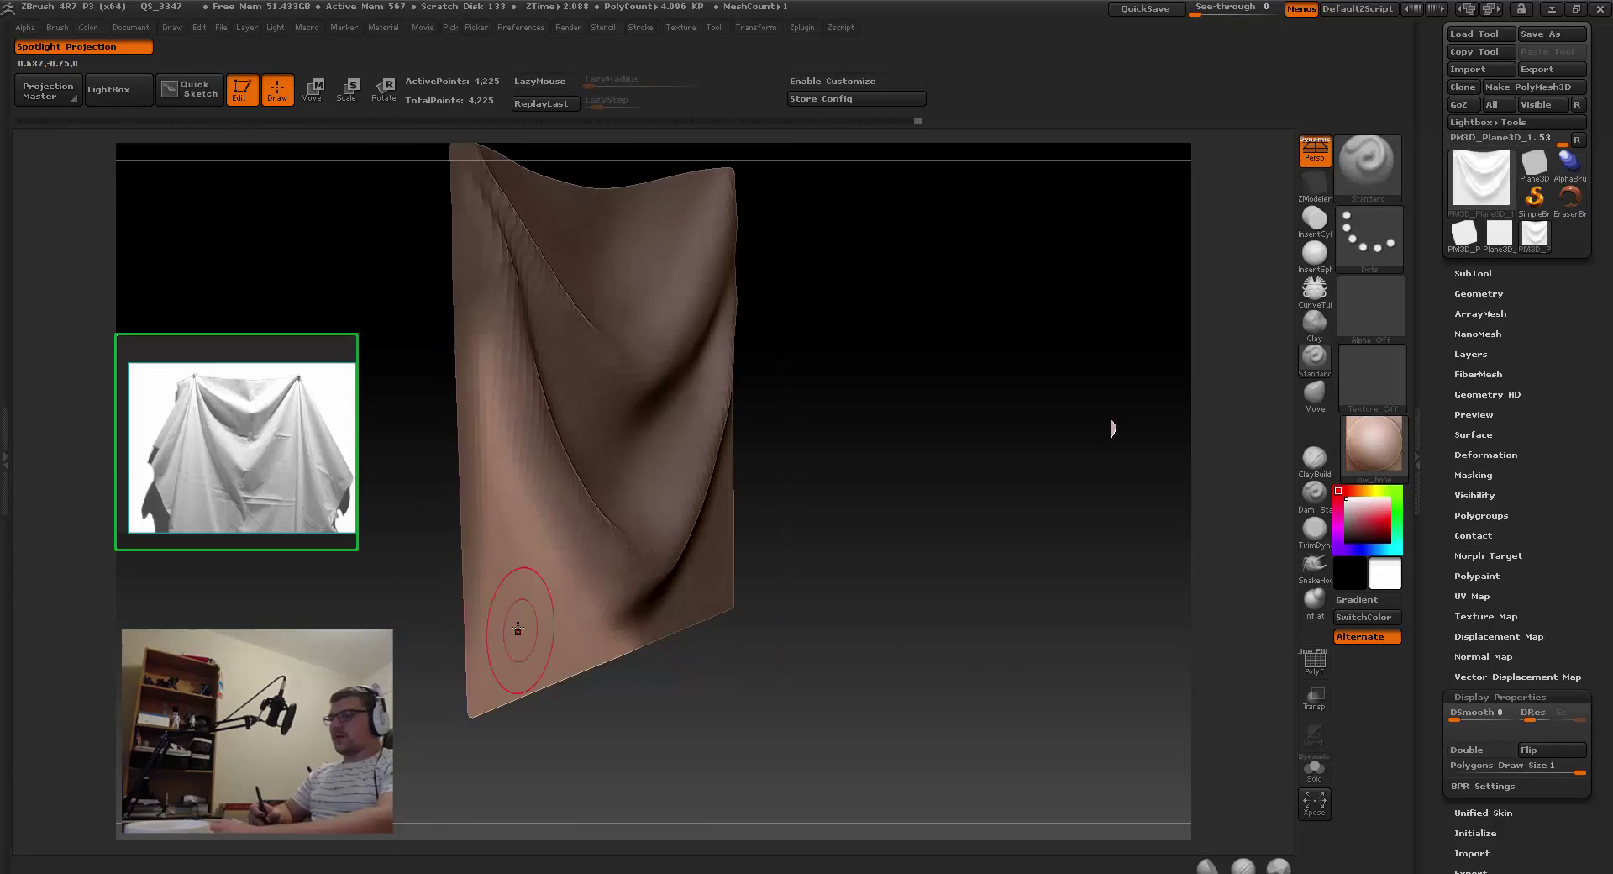
key("b")
key("m")
key("v")
left_click_drag(486, 491, 511, 427)
left_click_drag(469, 369, 466, 374)
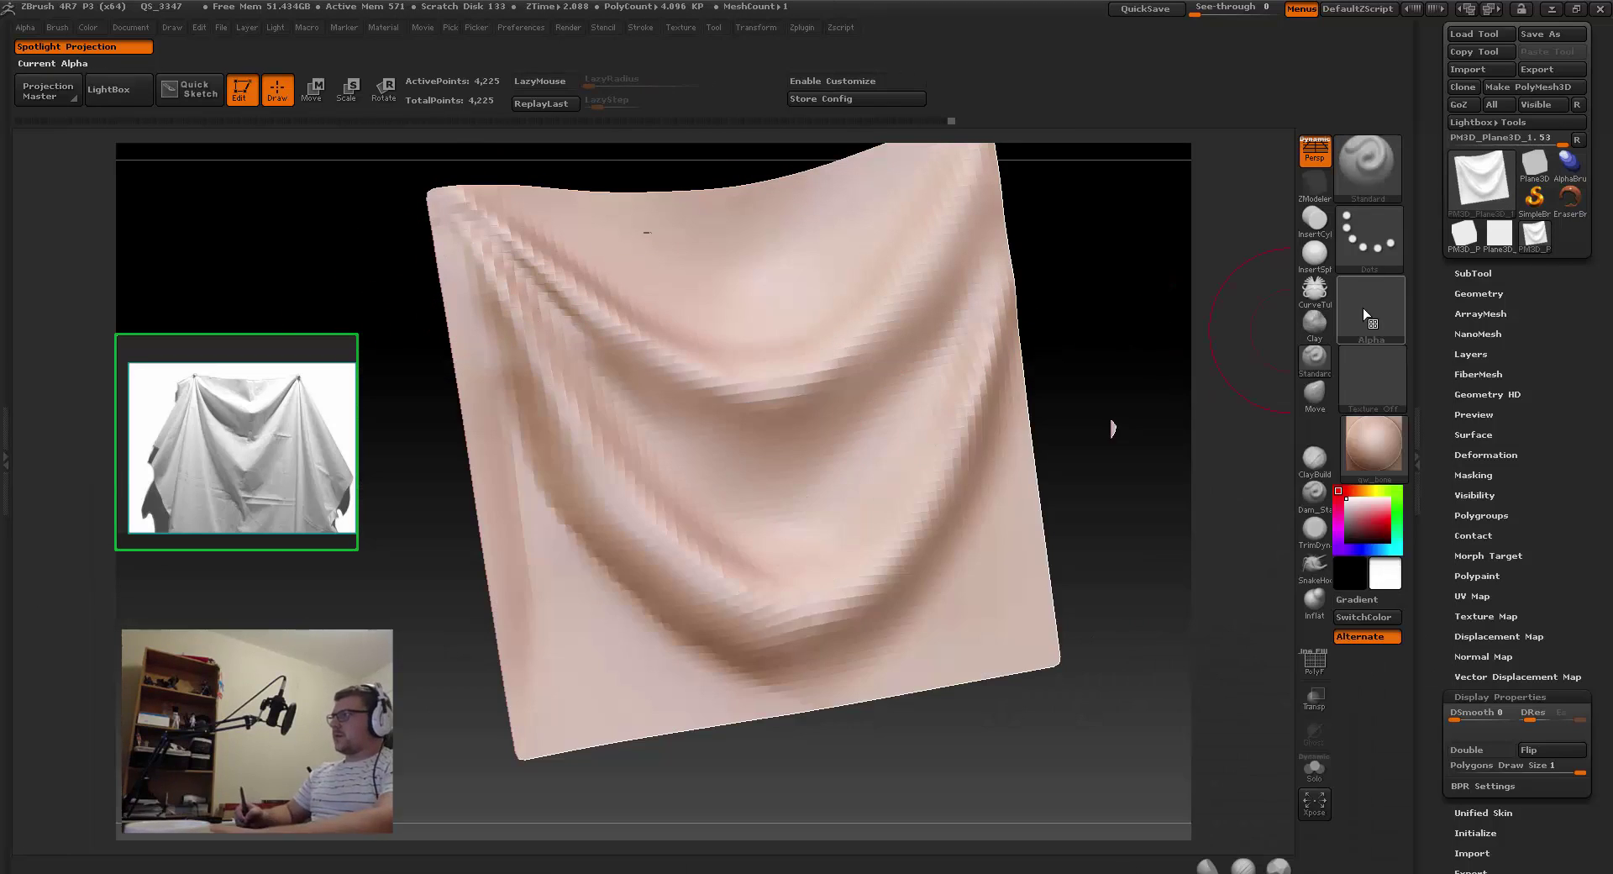
Step: Carve a groove along the outer side of the lower fold's left arm down to the bottom edge with the Standard brush, smoothing its end
key("b")
key("s")
key("t")
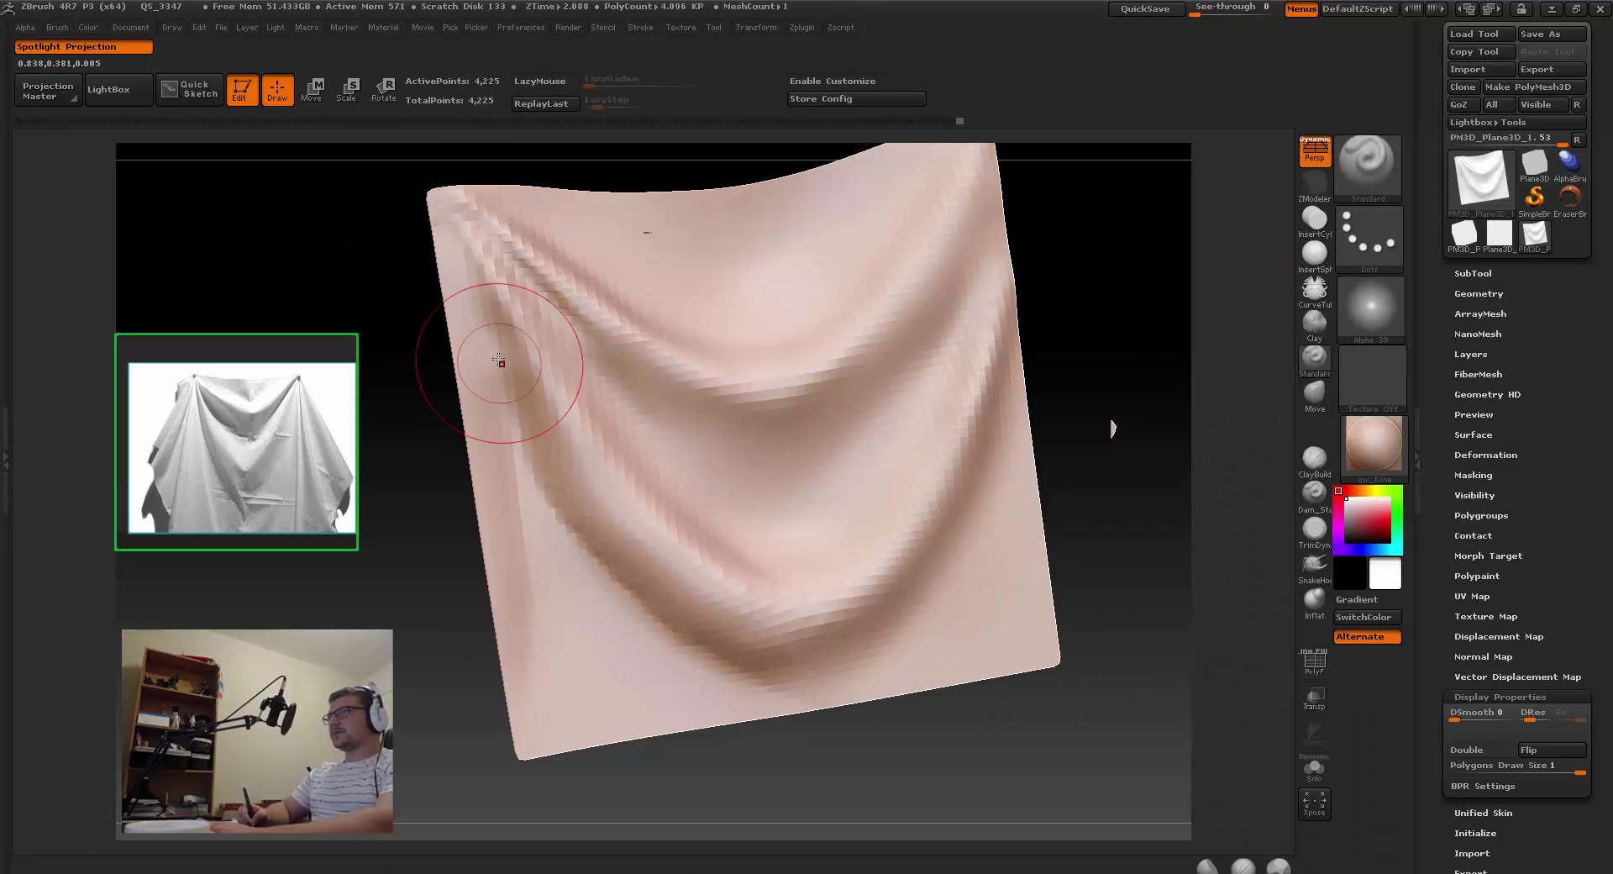
key("space")
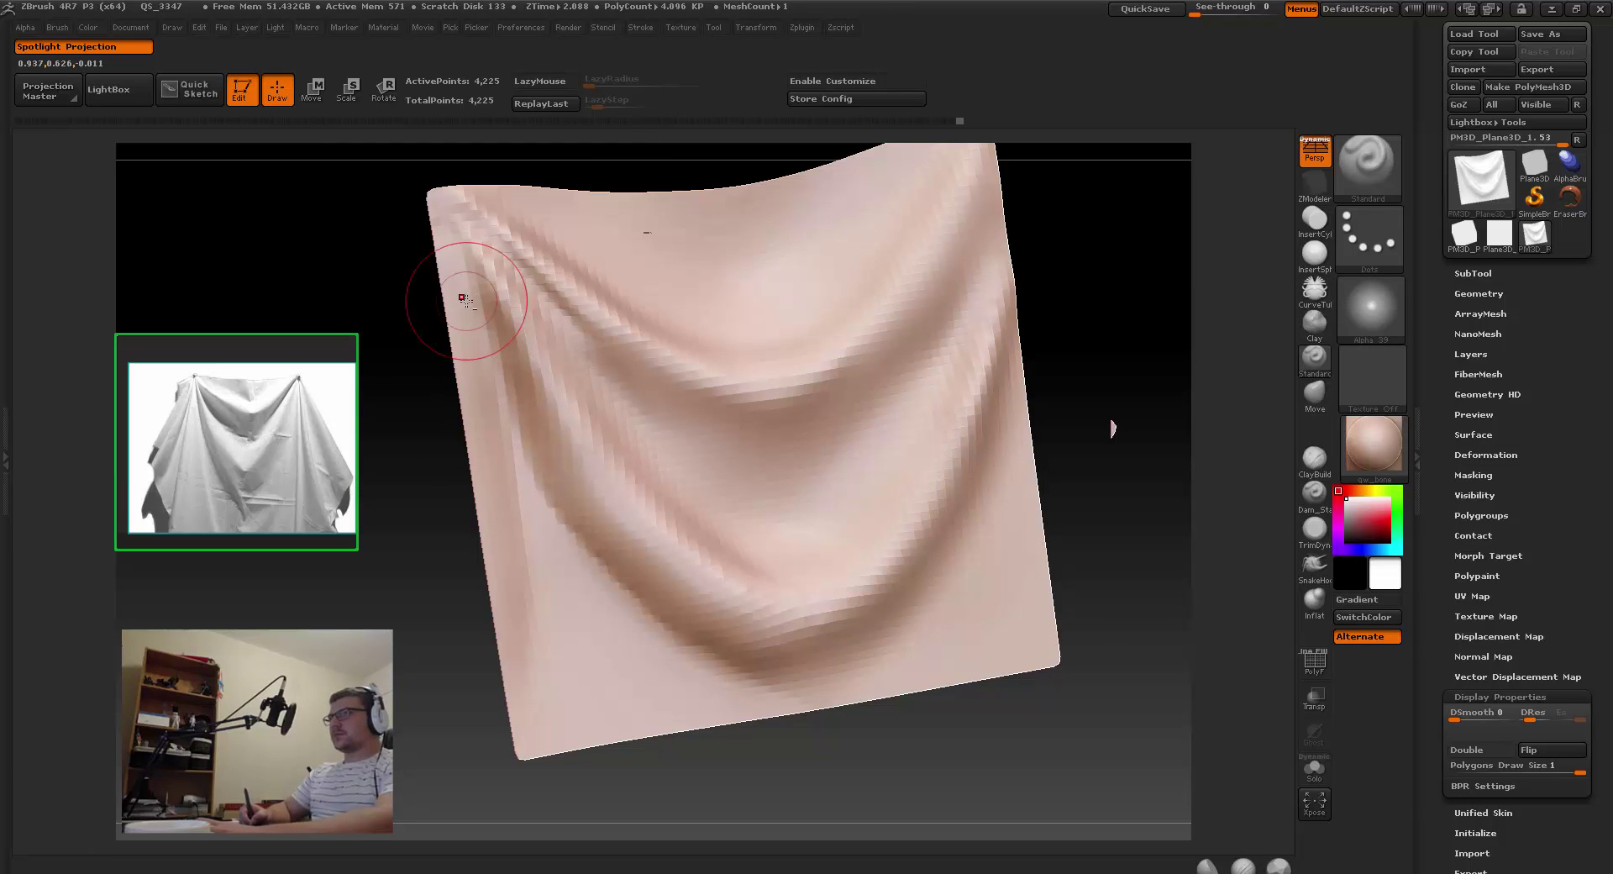
mouse_move(478, 327)
left_mouse_down("alt")
mouse_move(530, 560)
mouse_move(437, 454)
mouse_move(503, 464)
left_mouse_up("alt")
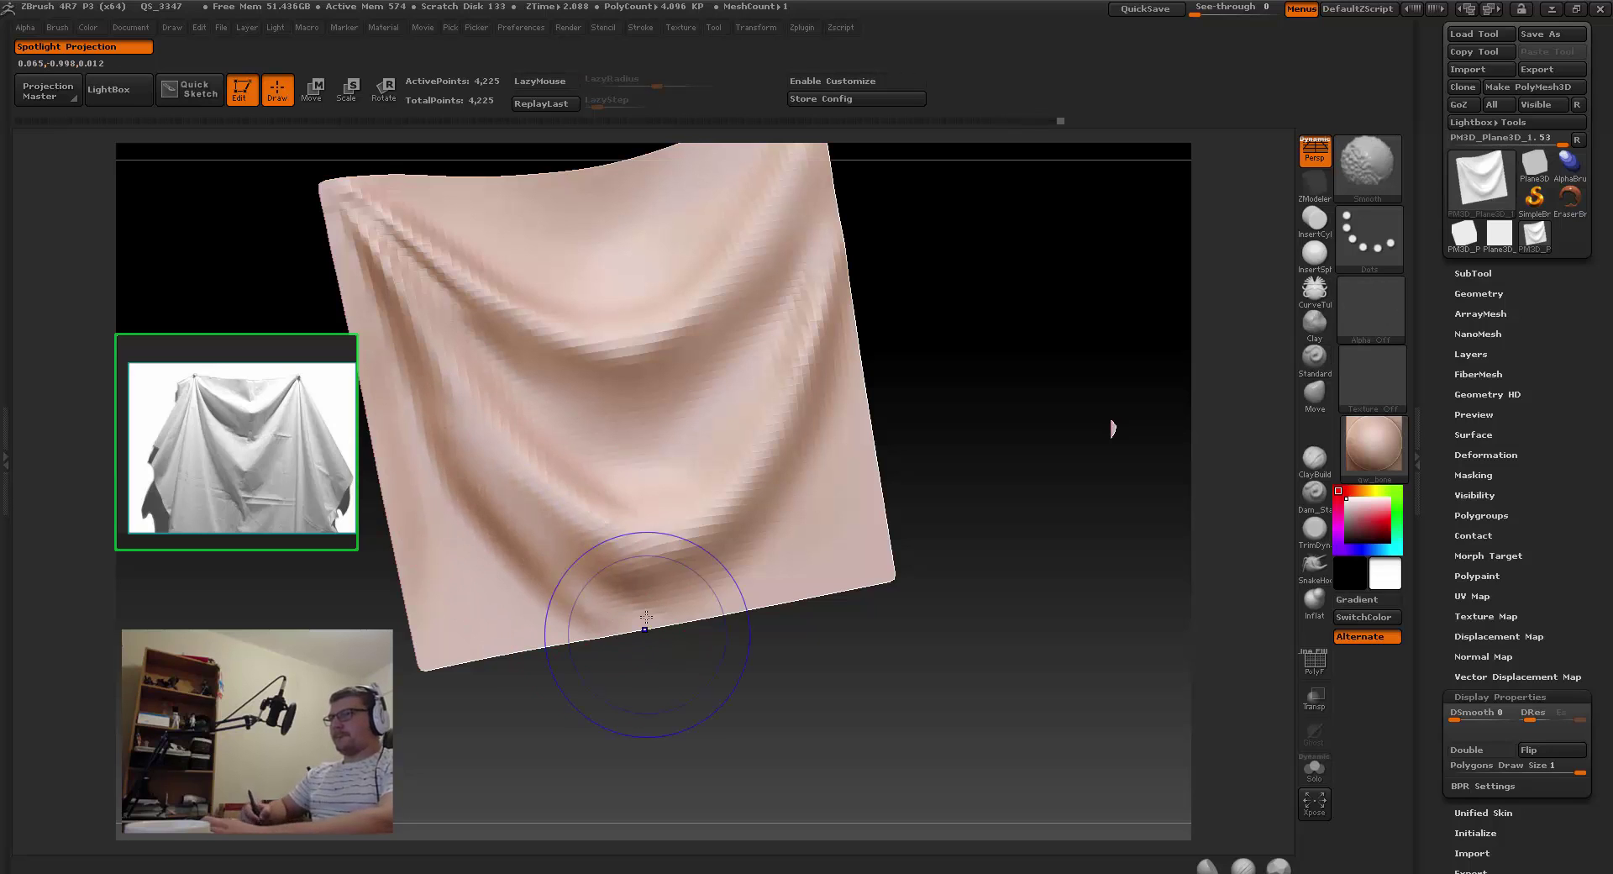
left_click_drag(641, 610, 538, 518, "alt")
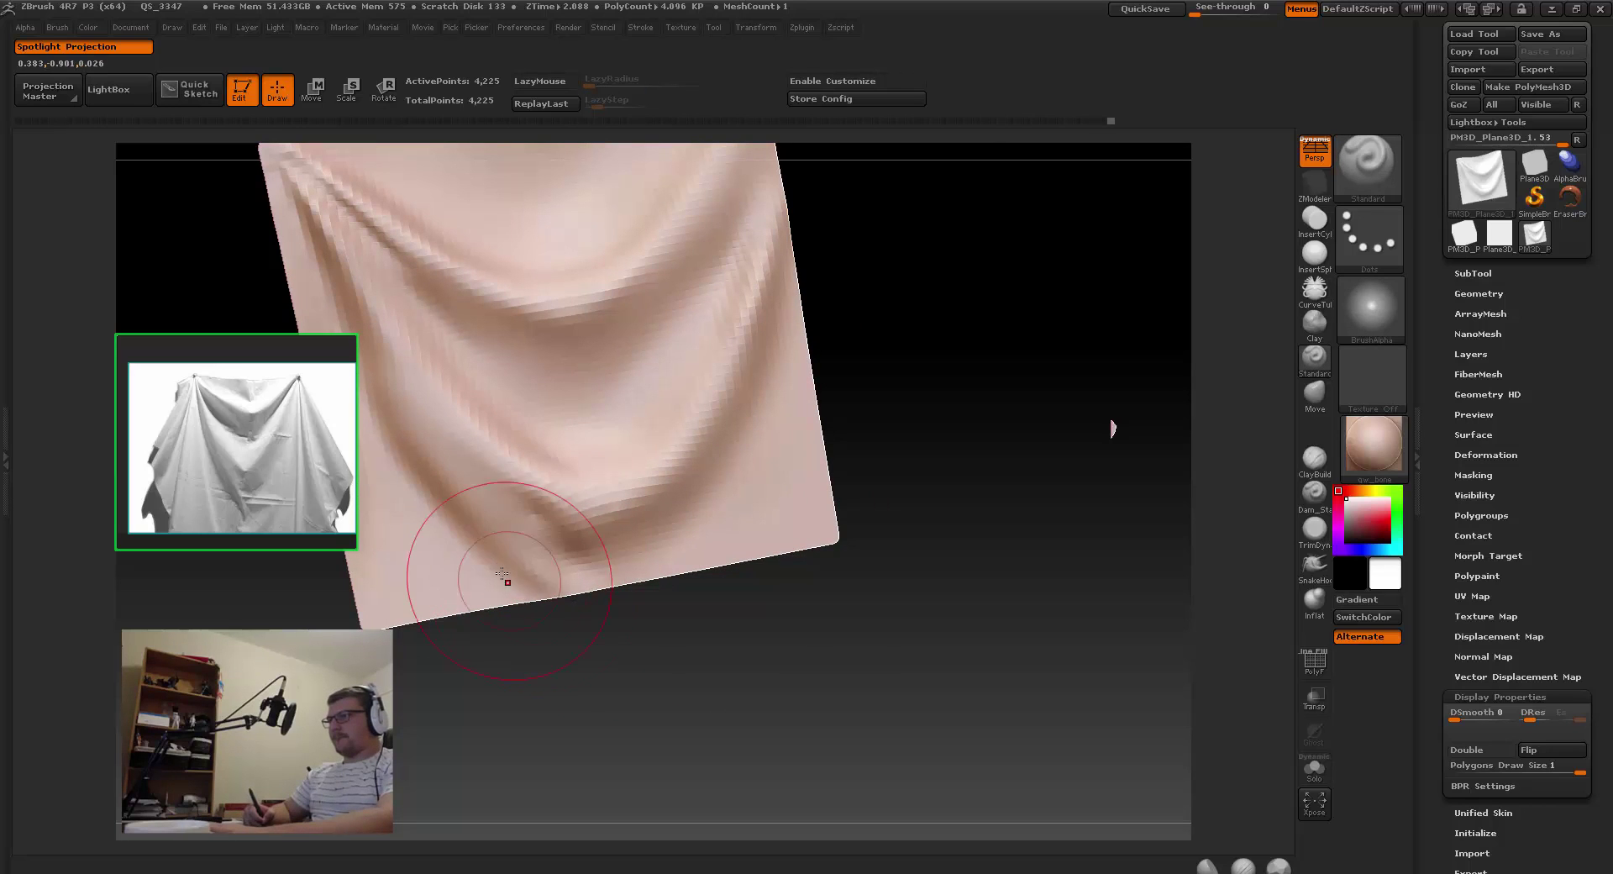
left_click_drag(541, 575, 564, 588, "shift")
left_click_drag(454, 460, 570, 538, "alt")
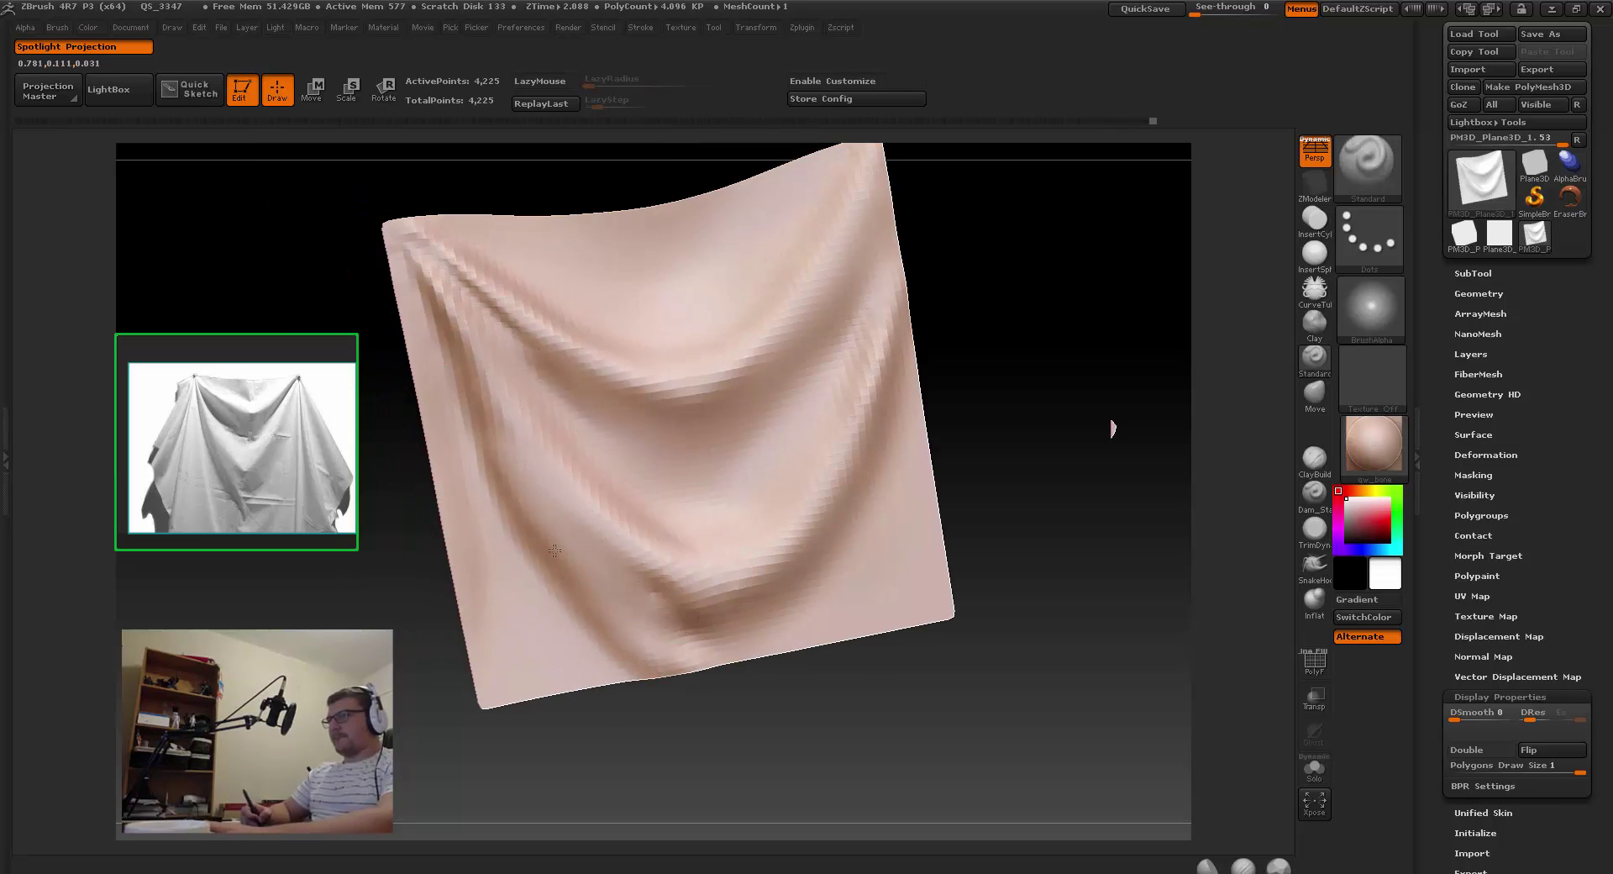
Step: Adjust the lower fold's left arm with the Move brush and smooth the crease beneath the upper left corner
key("b")
key("m")
key("v")
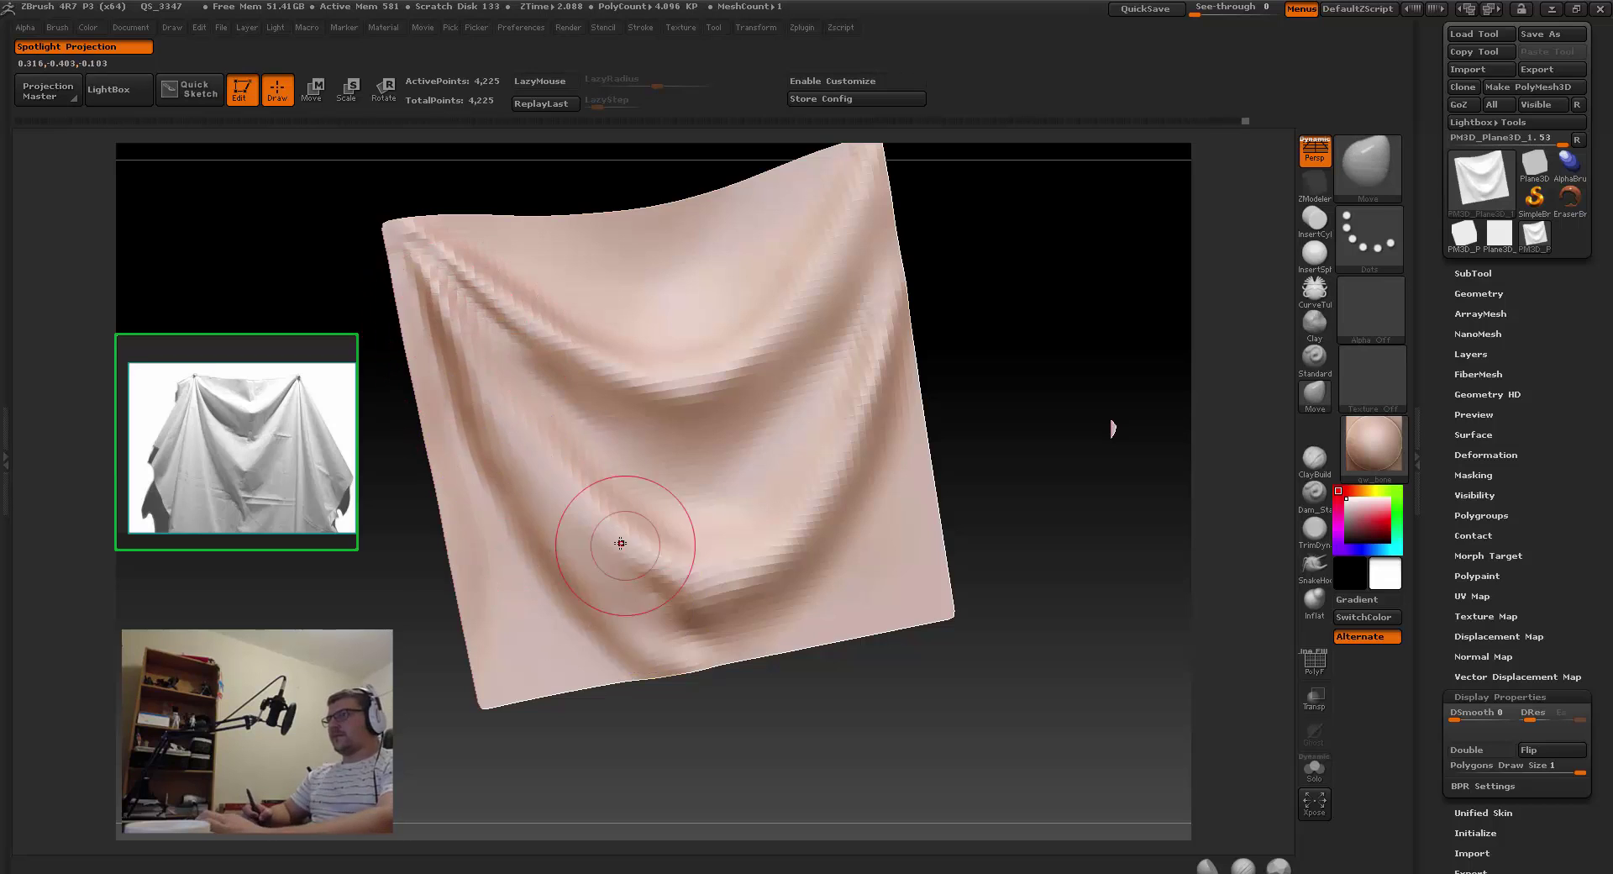
mouse_move(619, 533)
left_mouse_down()
mouse_move(637, 436)
mouse_move(542, 392)
mouse_move(432, 453)
mouse_move(486, 594)
mouse_move(540, 522)
mouse_move(467, 540)
left_mouse_up()
left_click_drag(453, 385, 454, 405, "shift")
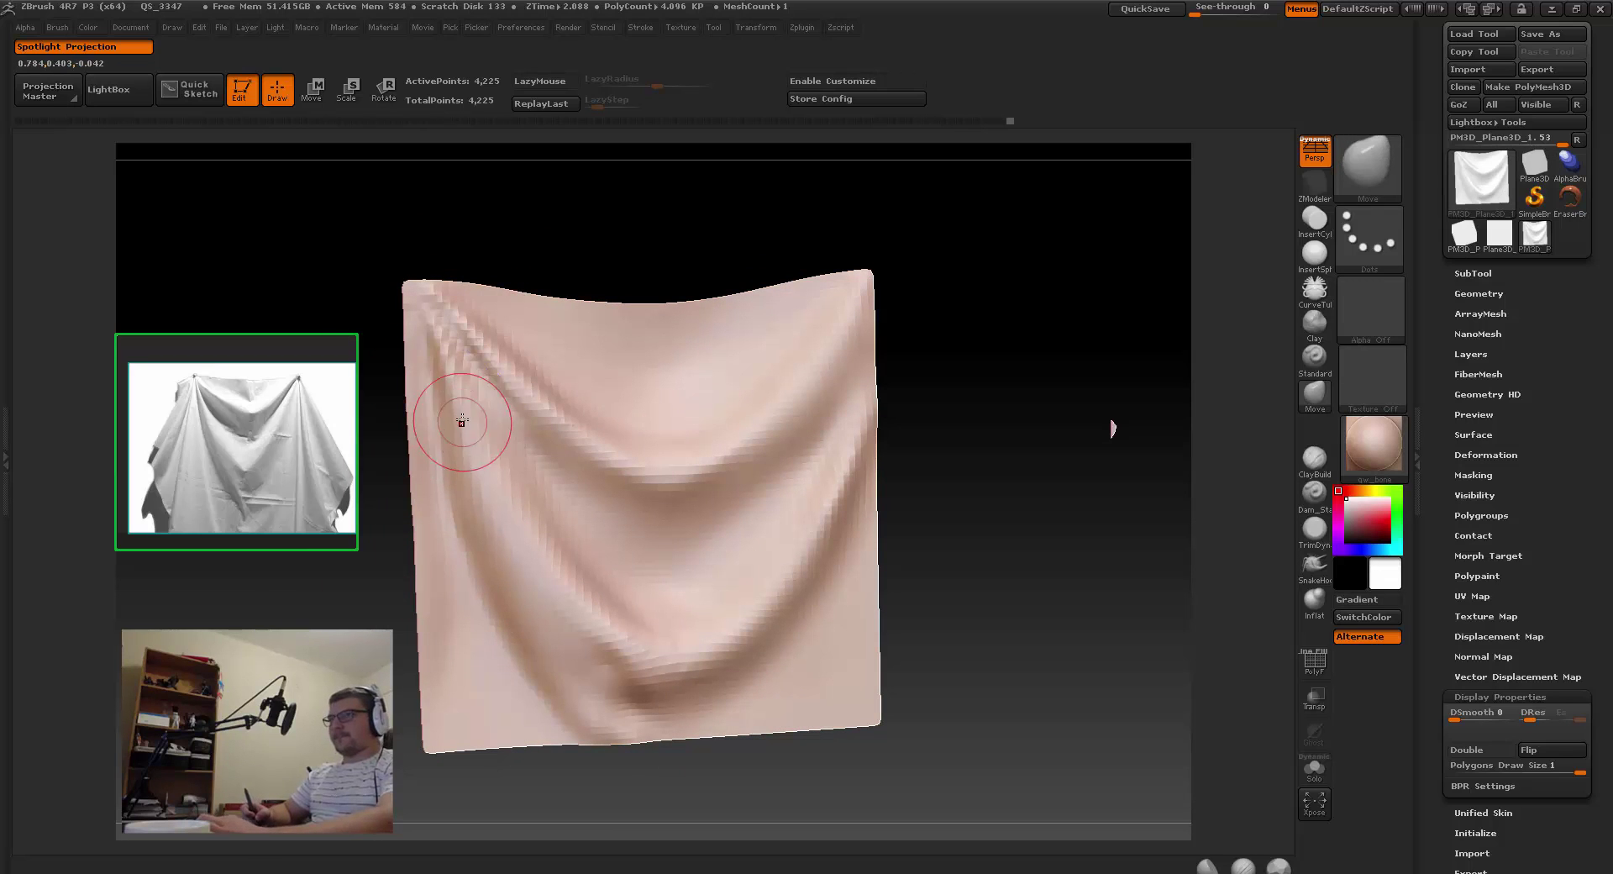
Step: Carve a groove beneath the upper fold's left arm, from the upper left corner towards the middle, with the Standard brush
mouse_move(494, 419)
right_mouse_down("alt")
mouse_move(534, 438)
mouse_move(523, 445)
right_mouse_up("alt")
mouse_move(567, 496)
right_mouse_down()
mouse_move(514, 487)
mouse_move(568, 470)
mouse_move(548, 496)
right_mouse_up()
key("b")
key("s")
key("t")
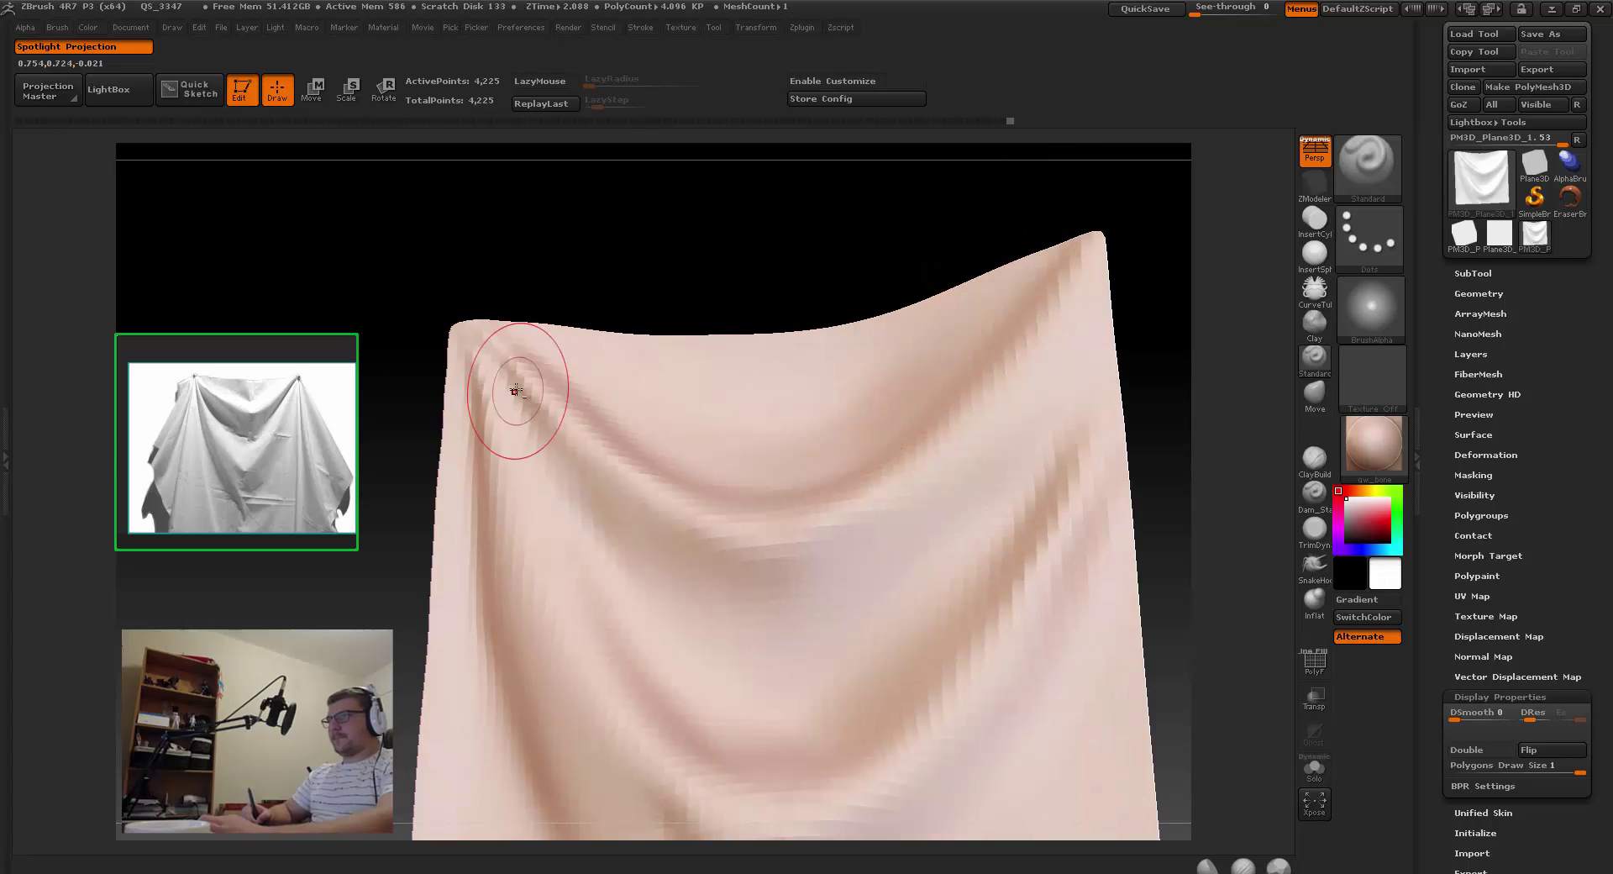
mouse_move(510, 377)
left_mouse_down("alt")
mouse_move(610, 545)
mouse_move(598, 539)
mouse_move(672, 601)
left_mouse_up("alt")
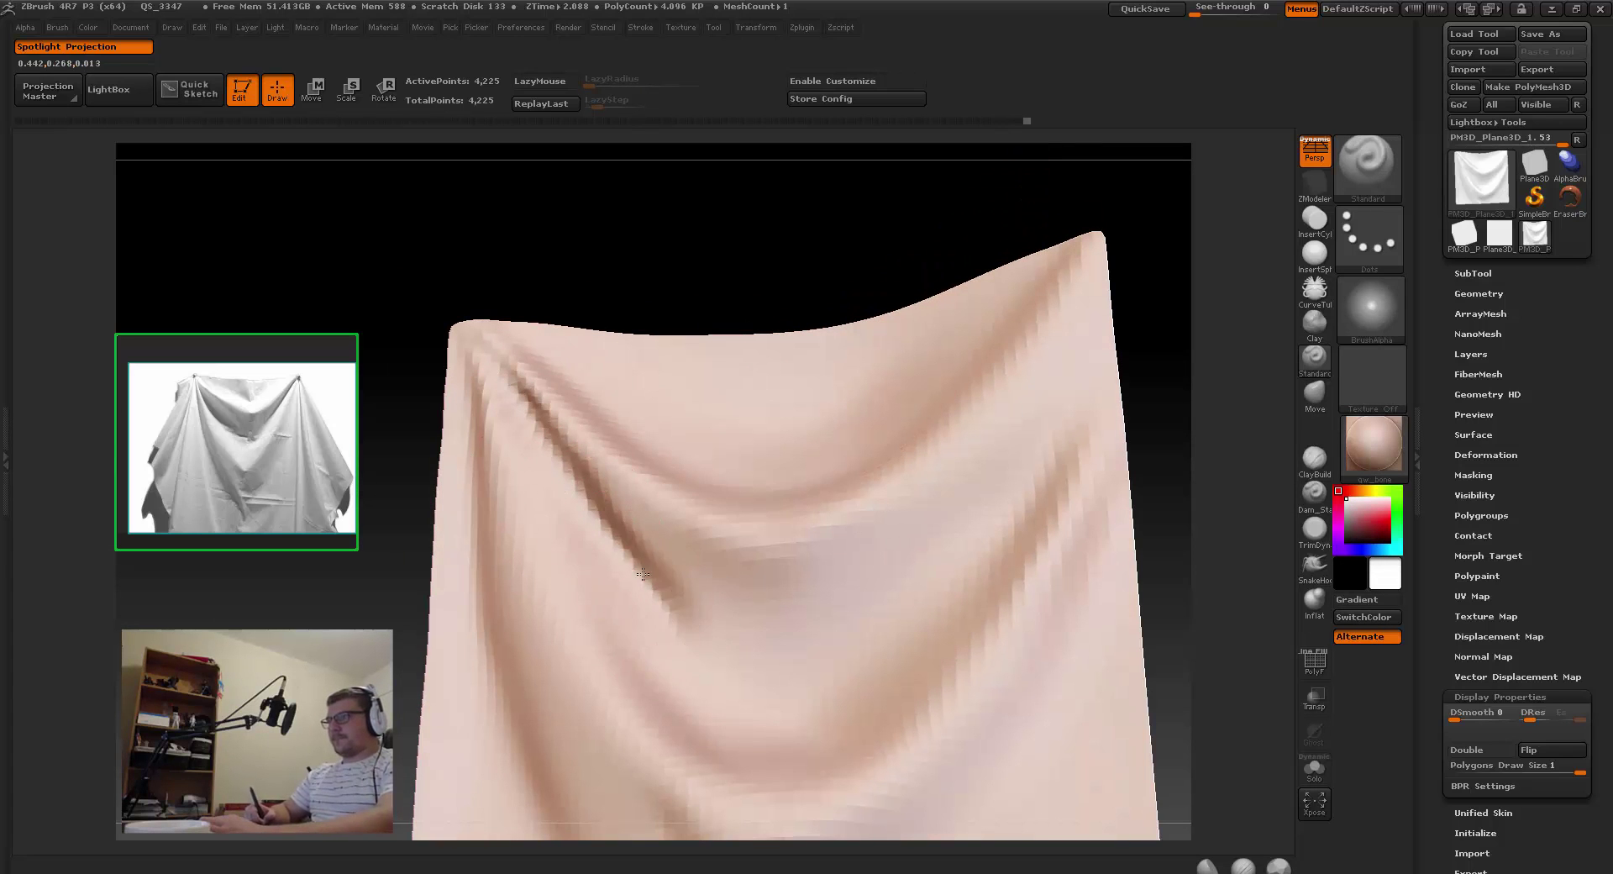
left_click_drag(609, 531, 710, 618, "alt")
Step: Deepen the groove beneath the upper fold's left arm with repeated inward Standard strokes
right_click_drag(693, 537, 641, 477)
left_click_drag(567, 483, 708, 600, "alt")
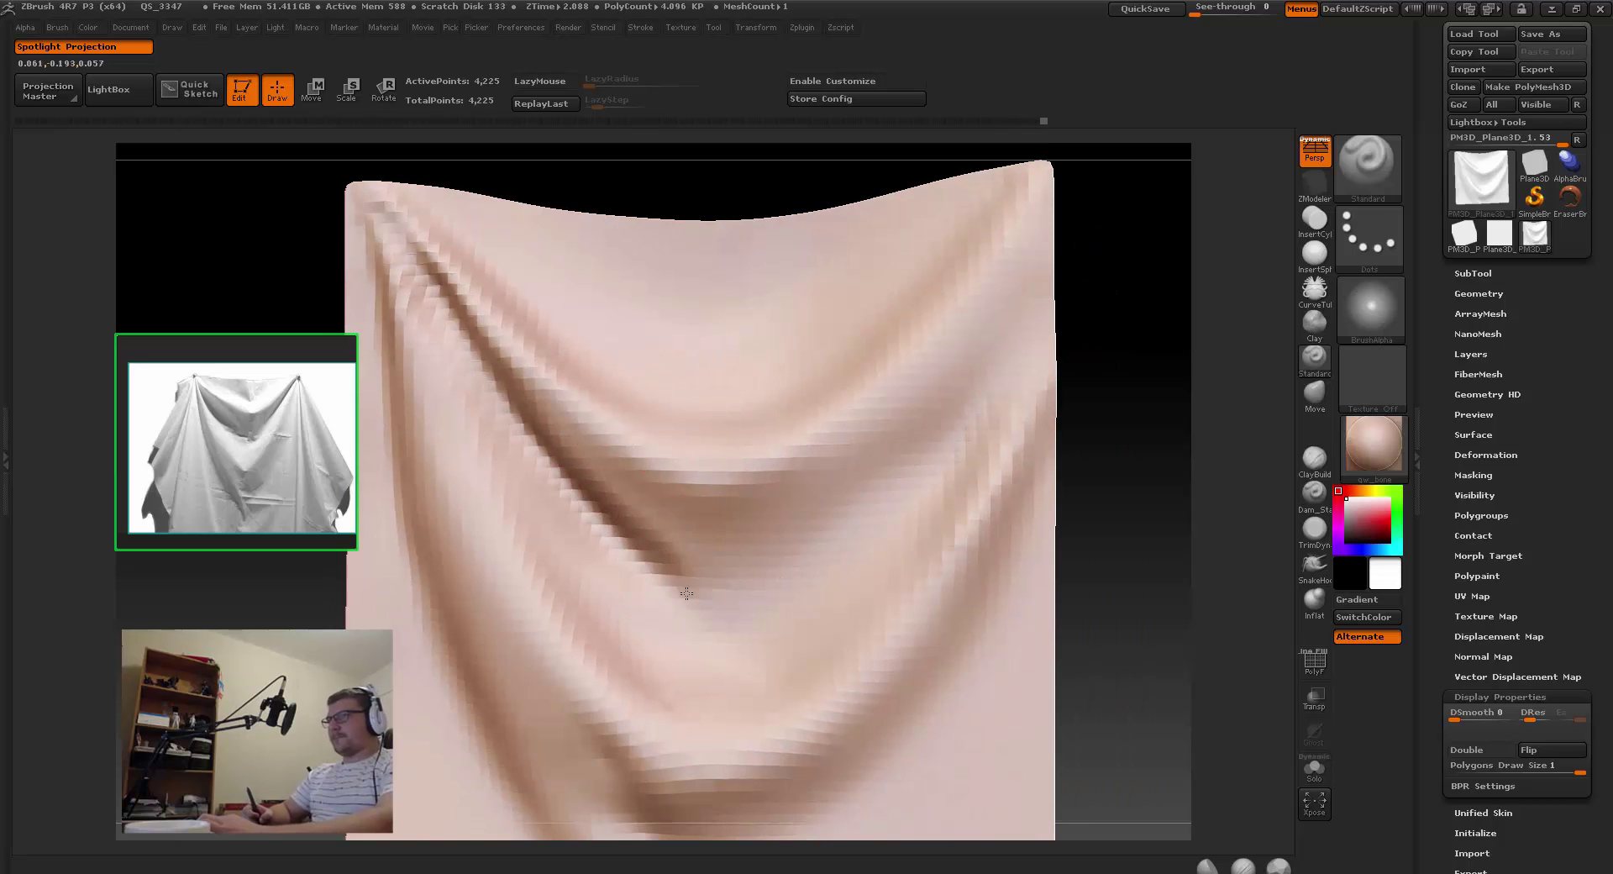
mouse_move(542, 453)
left_mouse_down("alt")
mouse_move(691, 612)
mouse_move(626, 538)
left_mouse_up("alt")
mouse_move(655, 542)
right_mouse_down()
mouse_move(436, 520)
mouse_move(647, 525)
right_mouse_up()
left_click_drag(506, 410, 579, 504, "alt")
right_click_drag(697, 504, 666, 471)
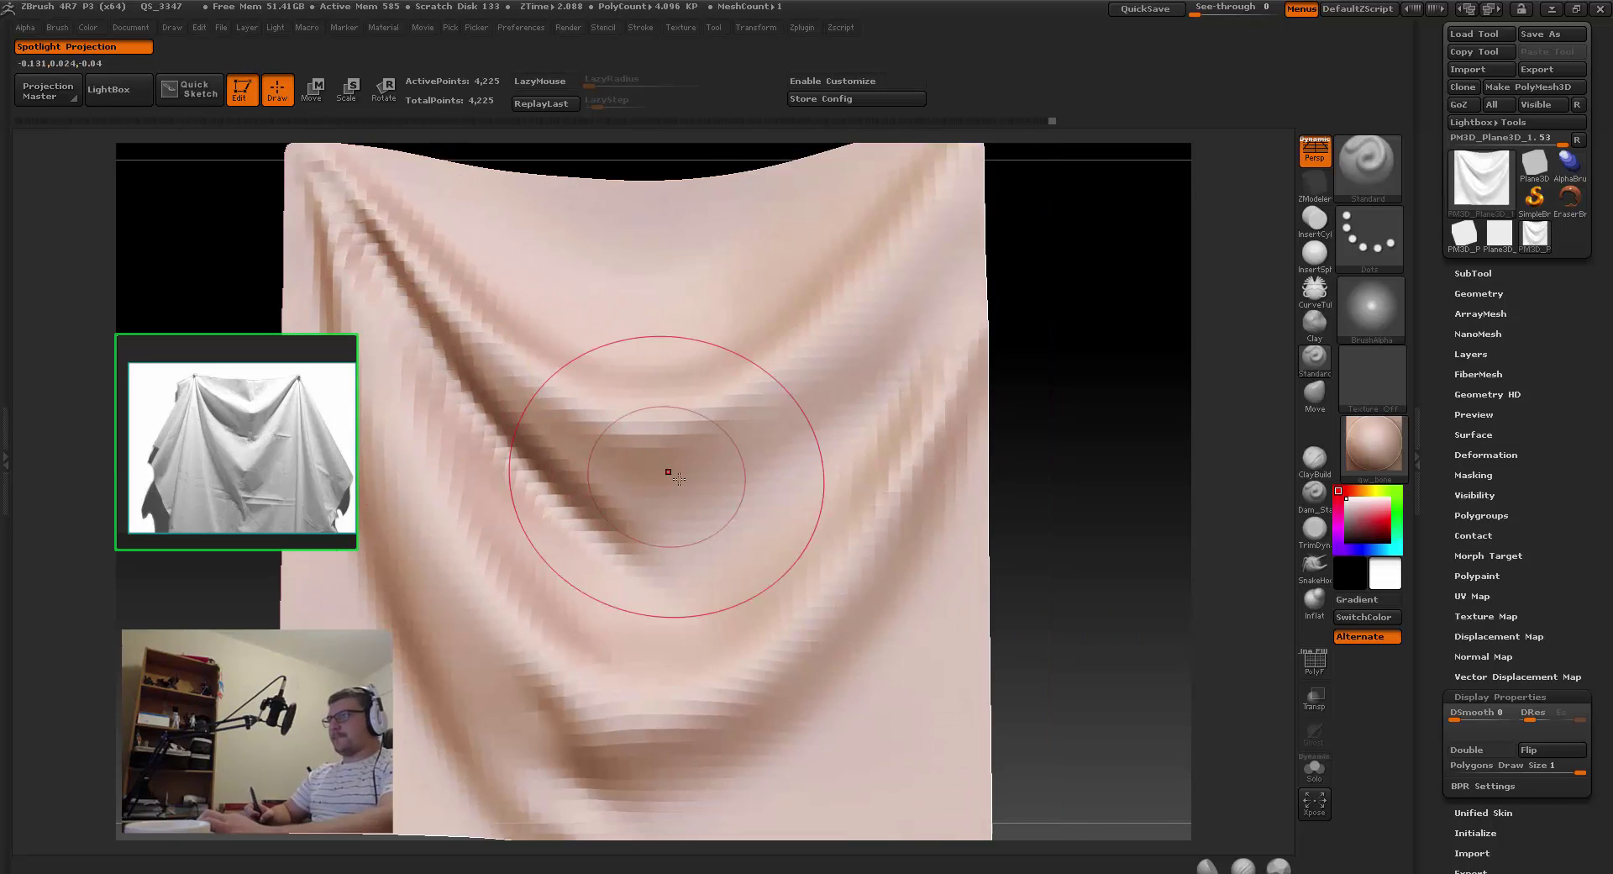
Step: Carve a matching groove beneath the upper fold's right arm with the Standard brush
right_click_drag(903, 266, 888, 334)
mouse_move(888, 335)
left_mouse_down("alt")
mouse_move(781, 458)
mouse_move(860, 347)
left_mouse_up("alt")
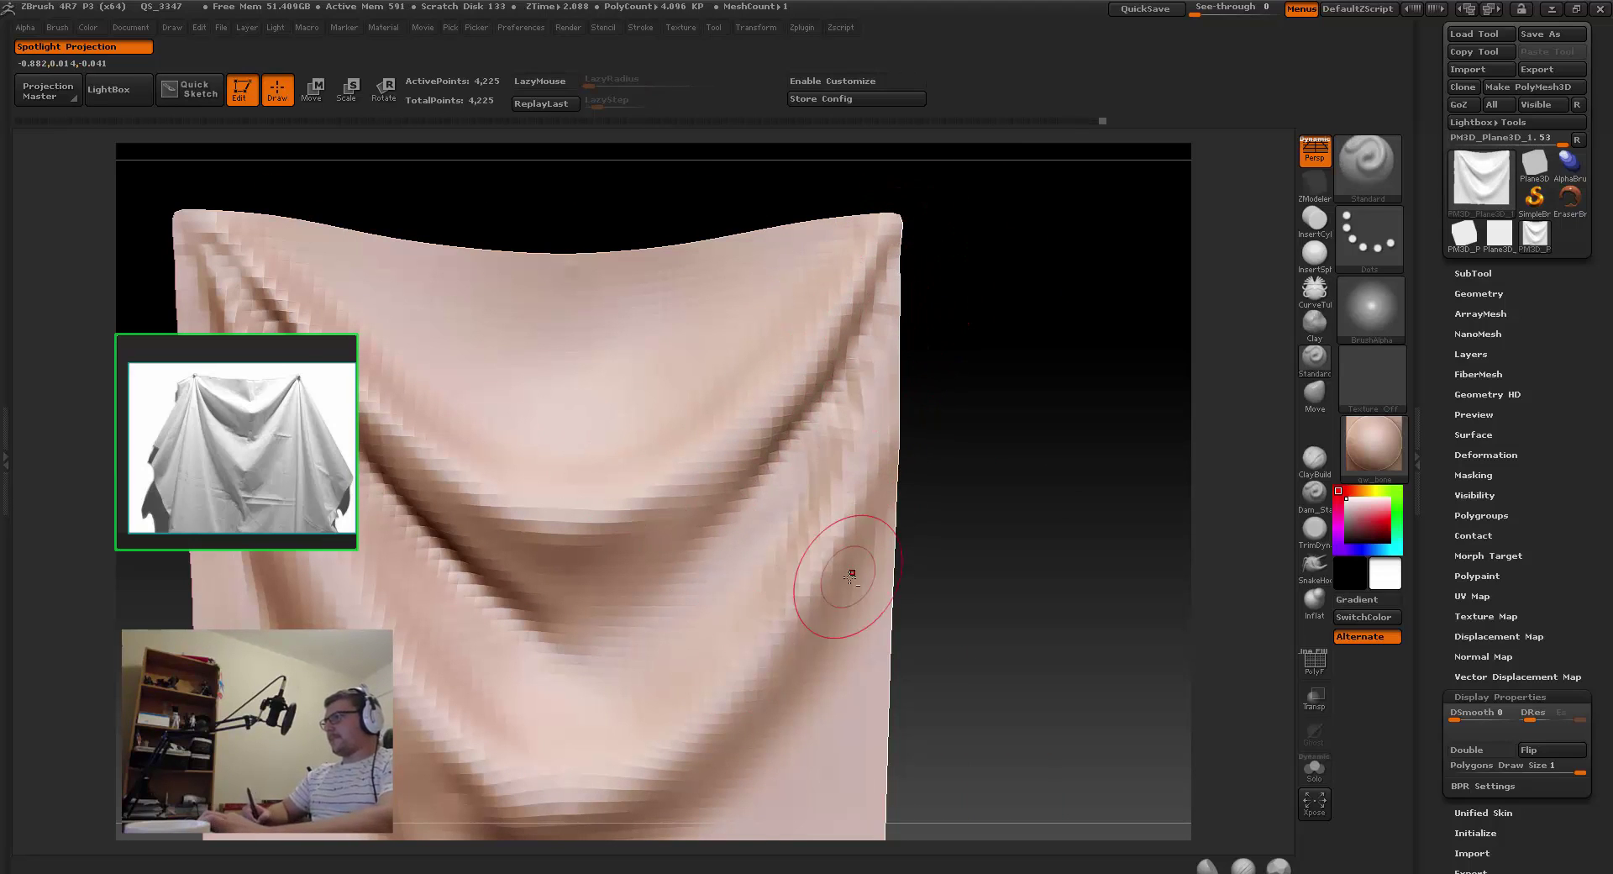
mouse_move(831, 508)
left_mouse_down()
mouse_move(731, 630)
mouse_move(863, 462)
mouse_move(882, 378)
mouse_move(839, 305)
mouse_move(727, 452)
mouse_move(771, 592)
mouse_move(763, 418)
mouse_move(839, 378)
mouse_move(379, 418)
left_mouse_up()
Step: Adjust the cloth folds with the Move brush, then decline the automatic scene save
key("v")
key("v")
key("b")
key("m")
key("v")
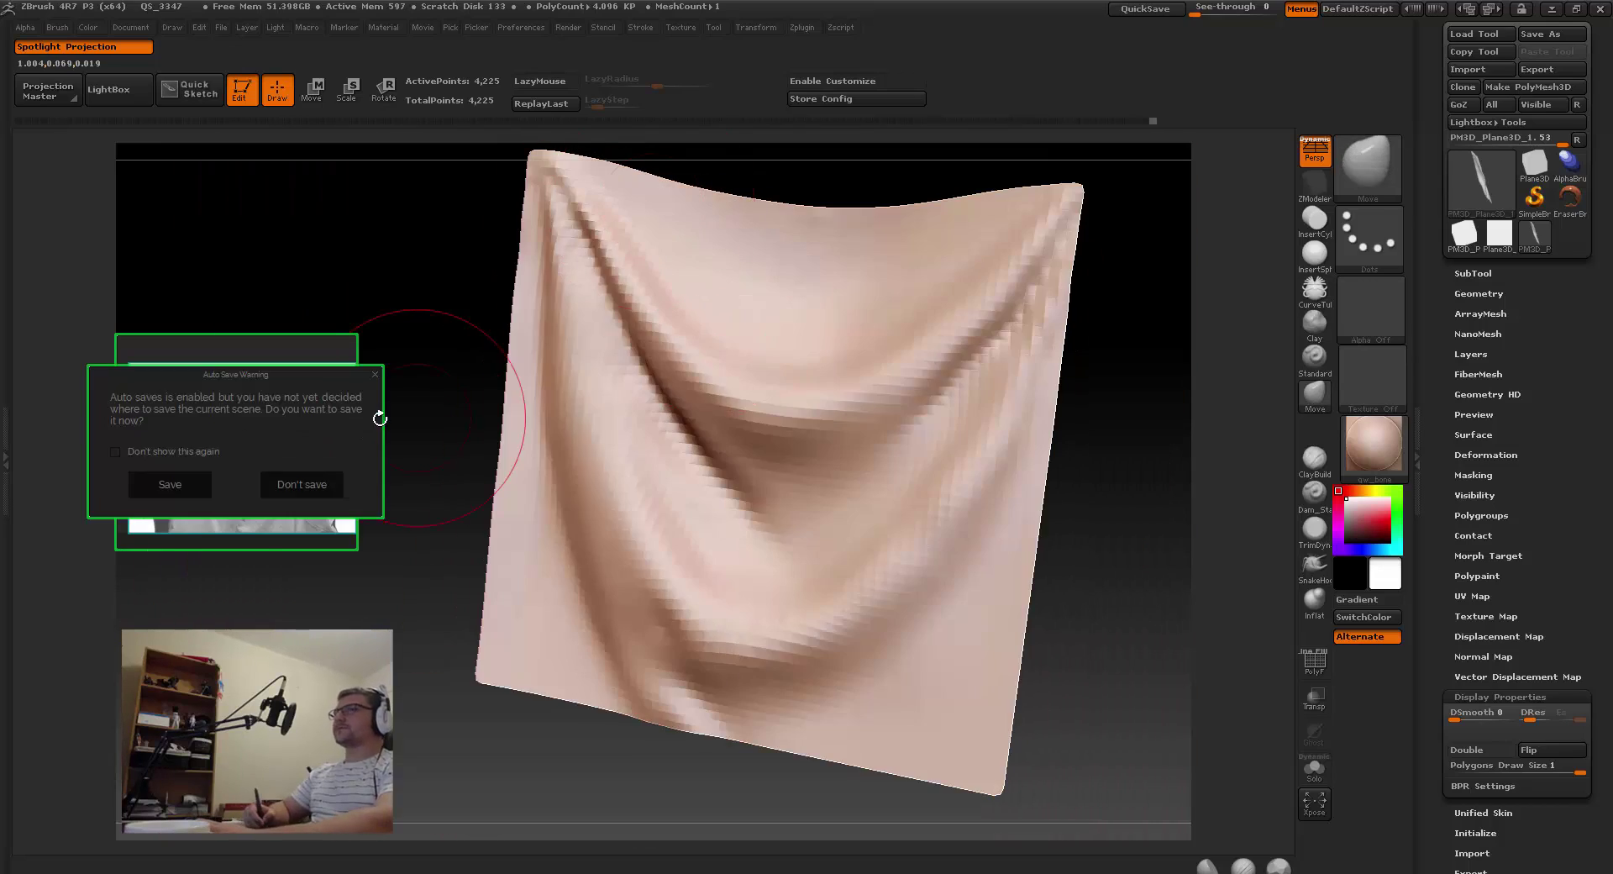
left_click(302, 484)
Step: Subdivide the cloth plane one more level and return to the Standard brush
mouse_move(1058, 672)
left_mouse_down()
mouse_move(983, 760)
mouse_move(850, 561)
mouse_move(785, 284)
mouse_move(728, 278)
mouse_move(886, 296)
mouse_move(832, 369)
mouse_move(663, 454)
mouse_move(630, 489)
left_mouse_up()
key("b")
key("s")
key("t")
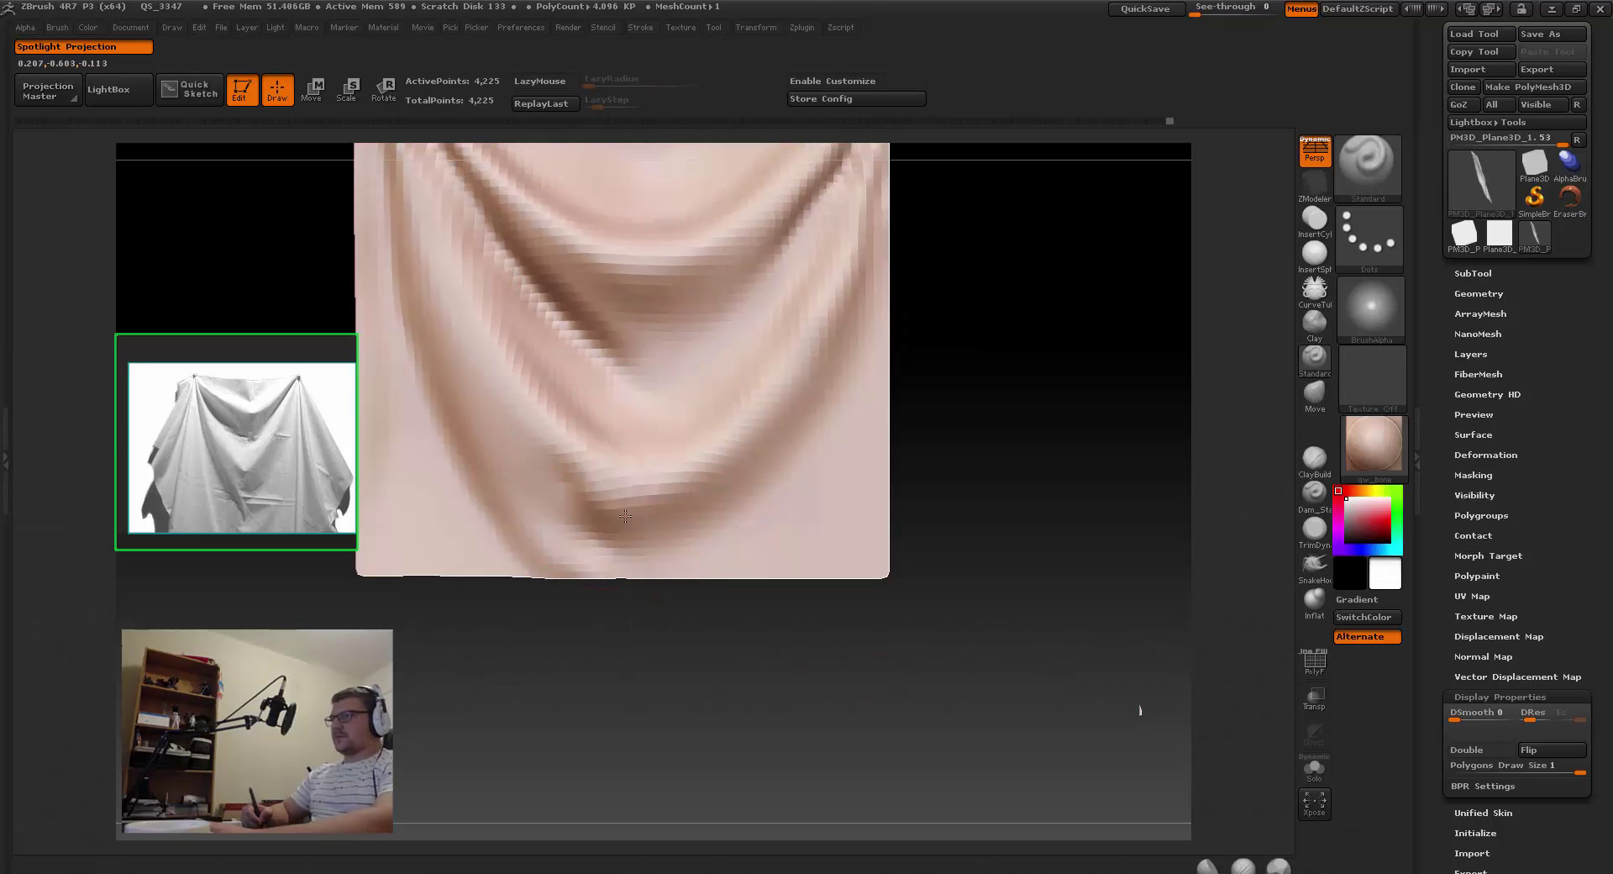
key("ctrl+d")
key("f")
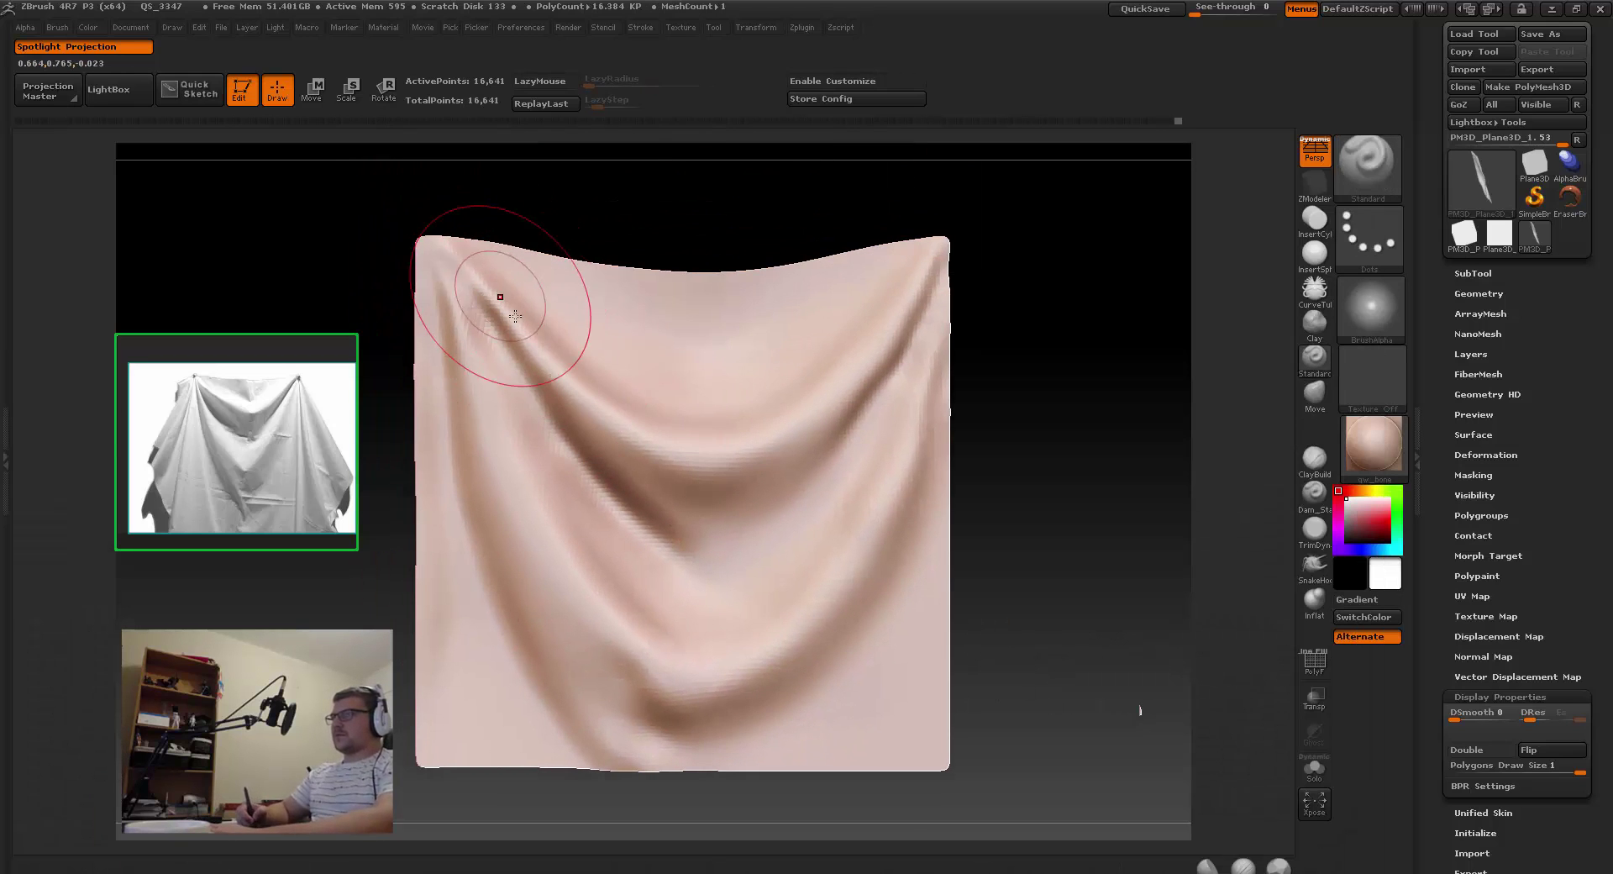
Step: Deepen the crease beneath the upper left corner with the Standard brush and smooth the cloth around the upper fold
left_click_drag(471, 295, 579, 384)
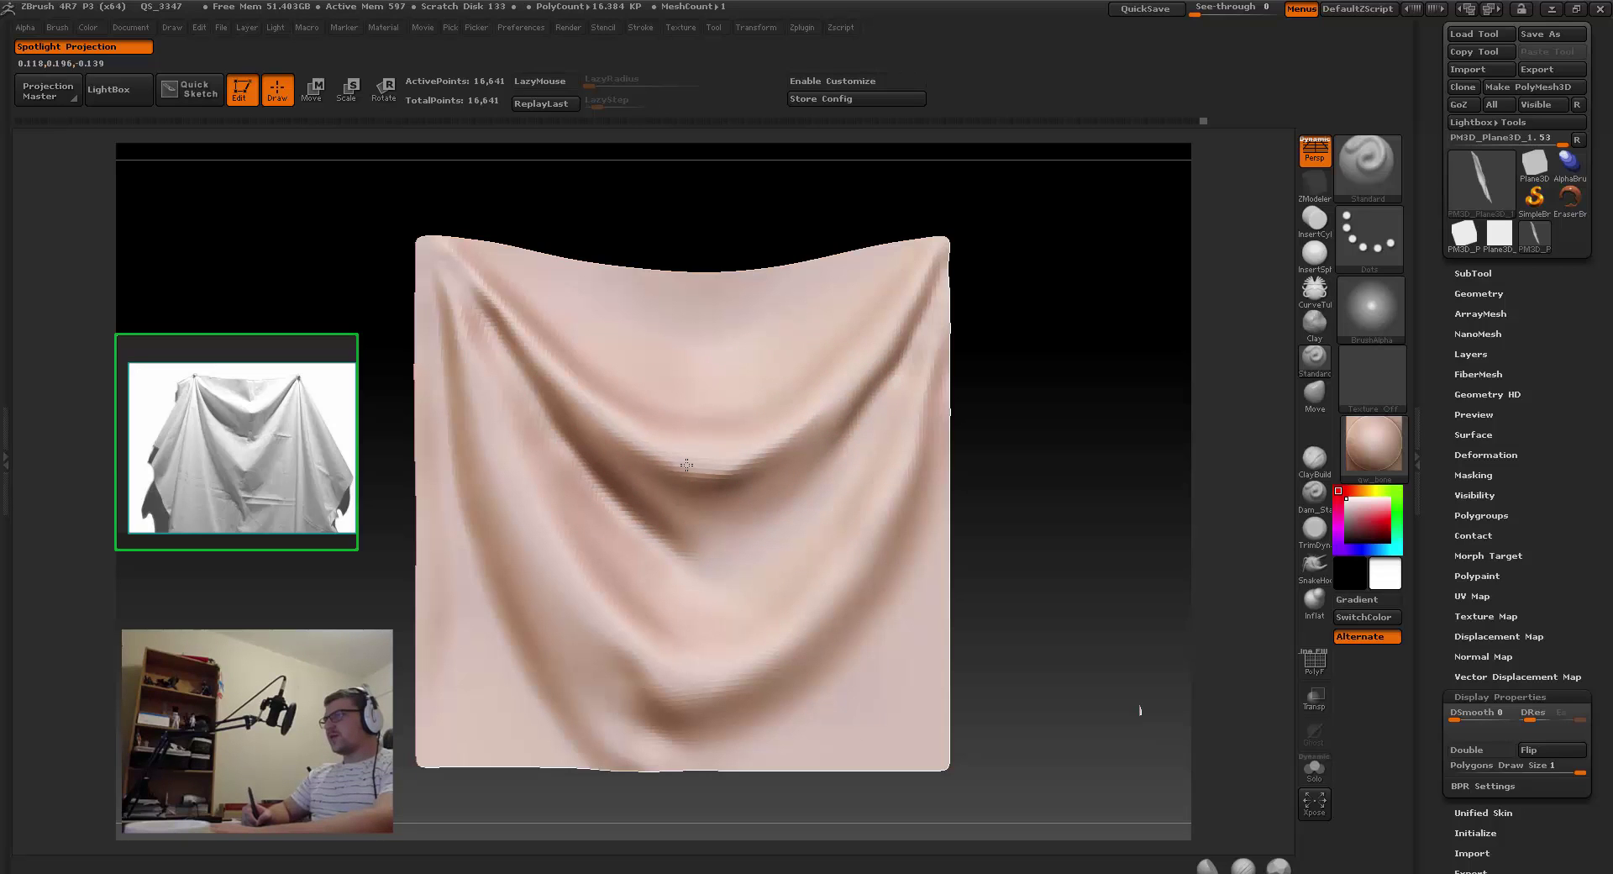
key("shift")
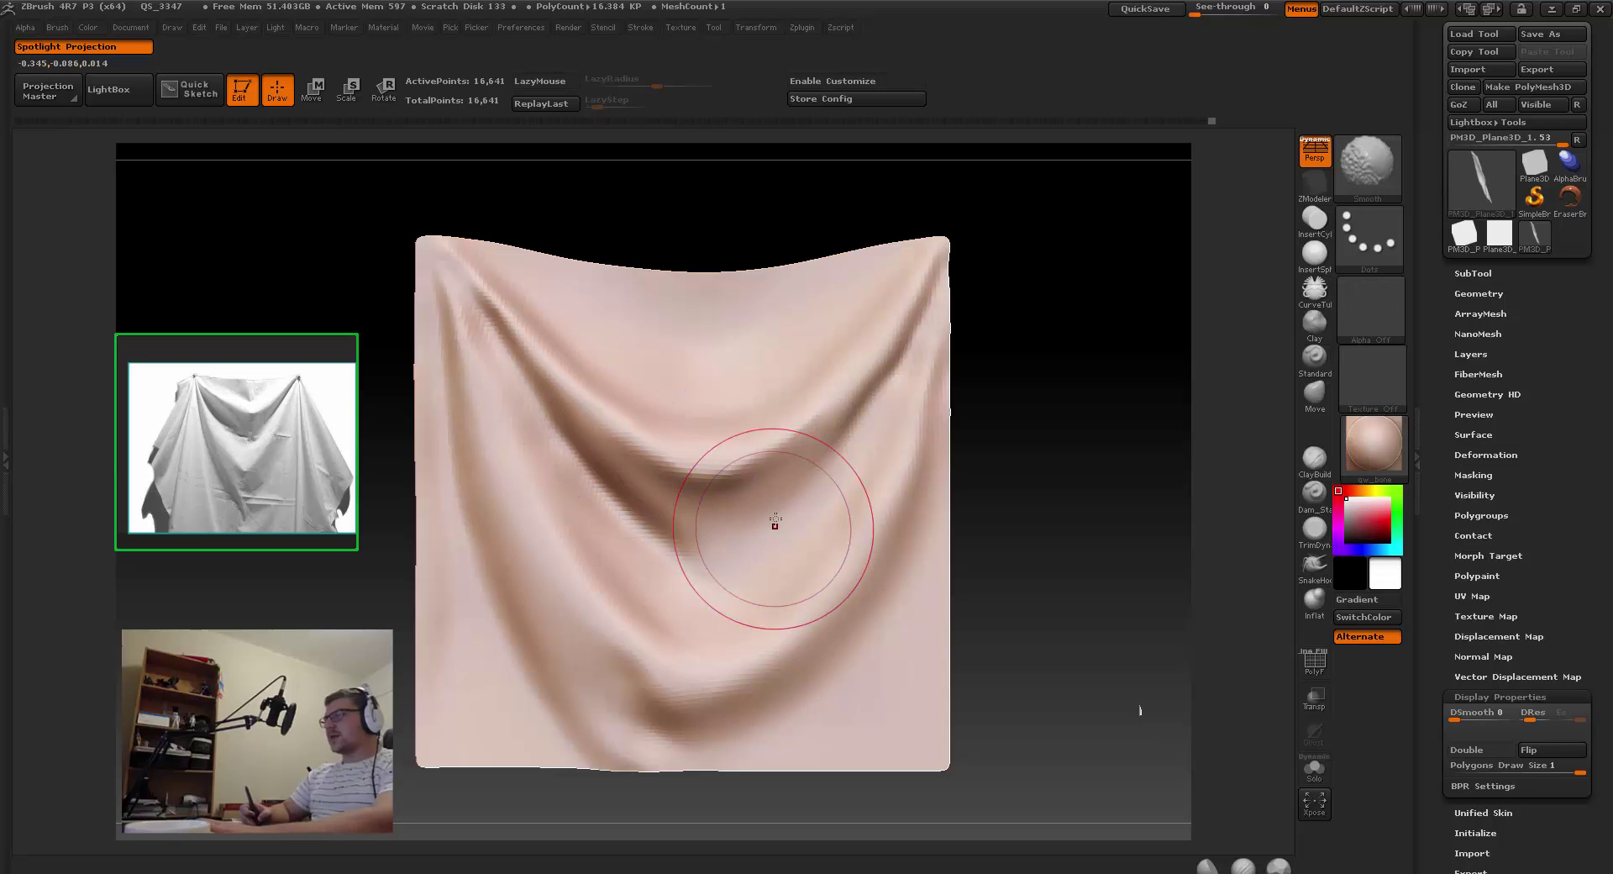
right_click_drag(739, 463, 716, 412, "alt")
mouse_move(565, 457)
right_mouse_down()
mouse_move(590, 468)
mouse_move(628, 420)
mouse_move(618, 391)
right_mouse_up()
mouse_move(716, 412)
right_mouse_down()
mouse_move(603, 416)
mouse_move(663, 420)
mouse_move(622, 403)
mouse_move(630, 389)
mouse_move(669, 506)
right_mouse_up()
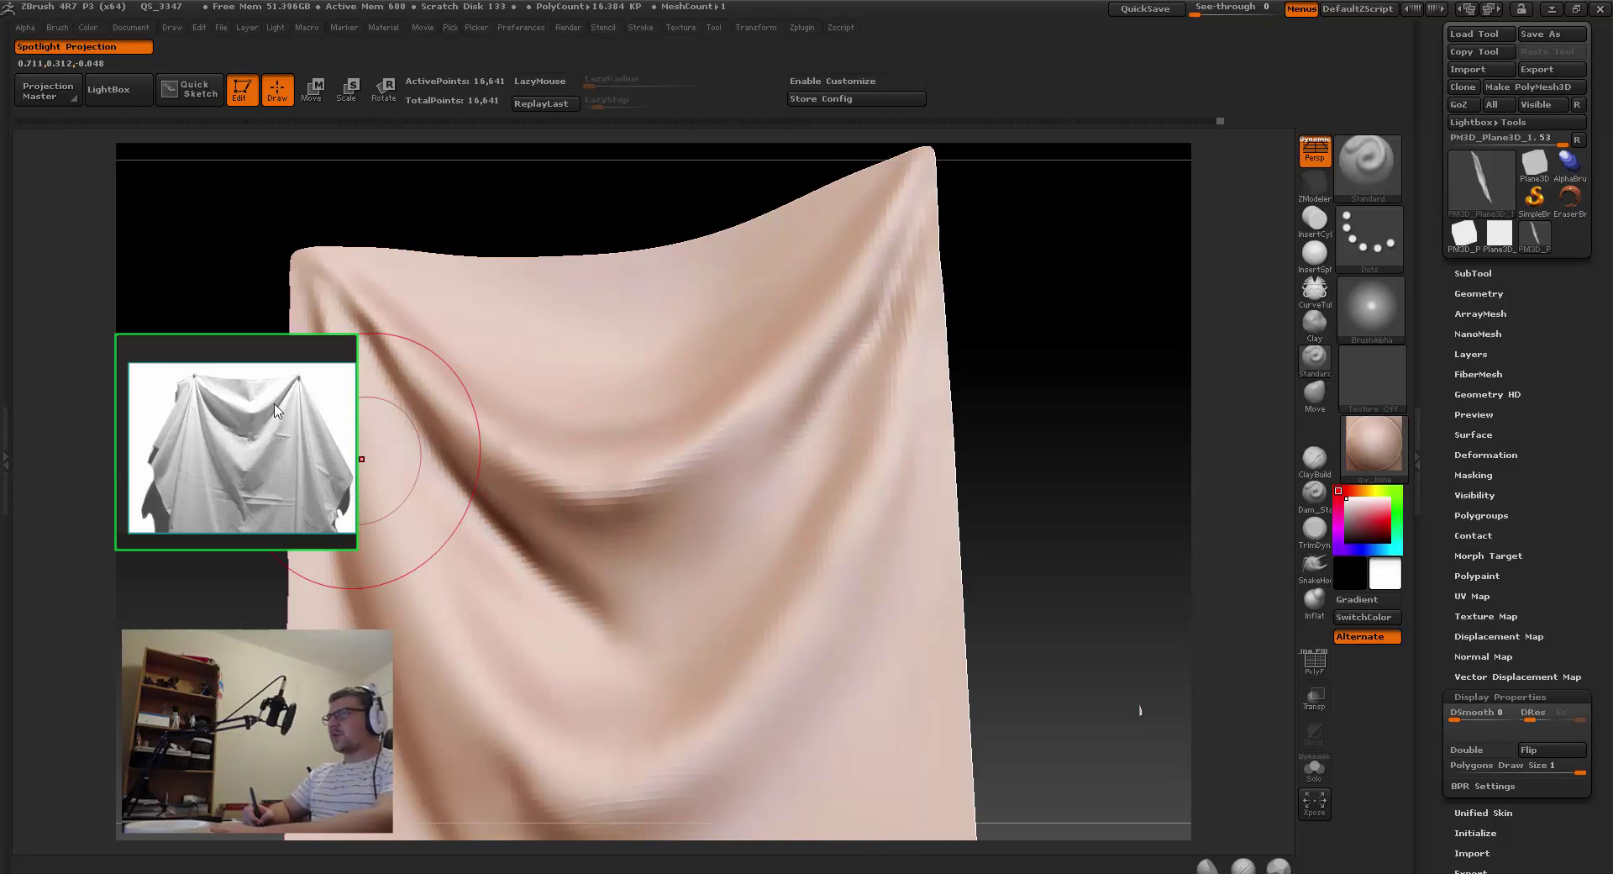
right_click_drag(756, 359, 816, 334)
mouse_move(731, 389)
right_mouse_down()
mouse_move(790, 395)
mouse_move(680, 418)
mouse_move(353, 126)
right_mouse_up()
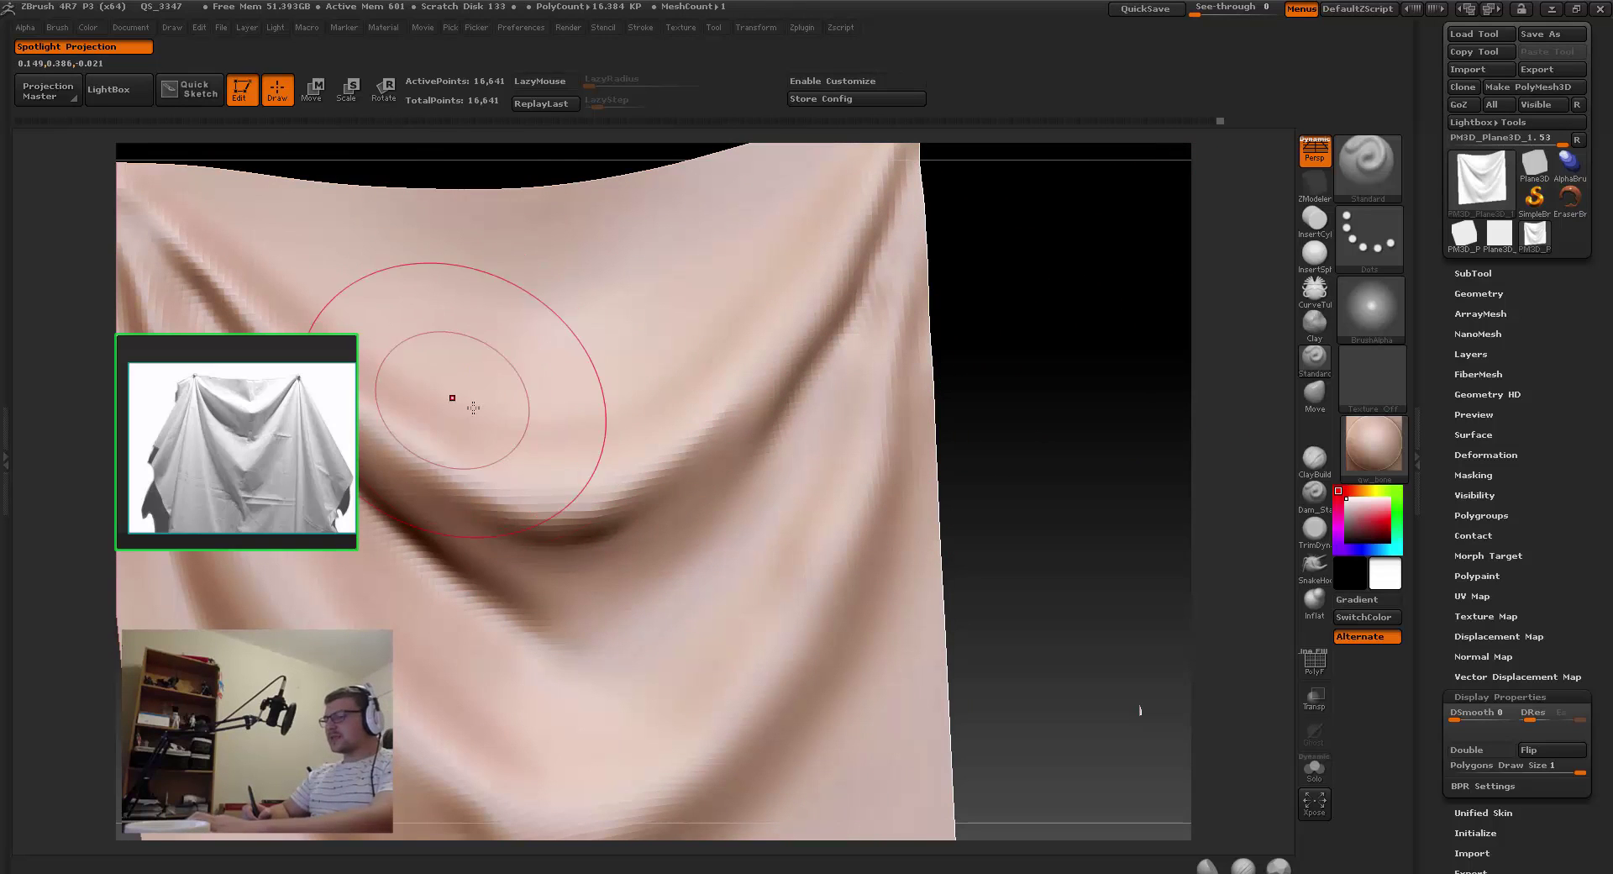
left_click_drag(453, 395, 600, 440)
Step: Flatten the middle of the upper fold's ridge with the TrimDynamic brush and smooth the groove beneath it
key("b")
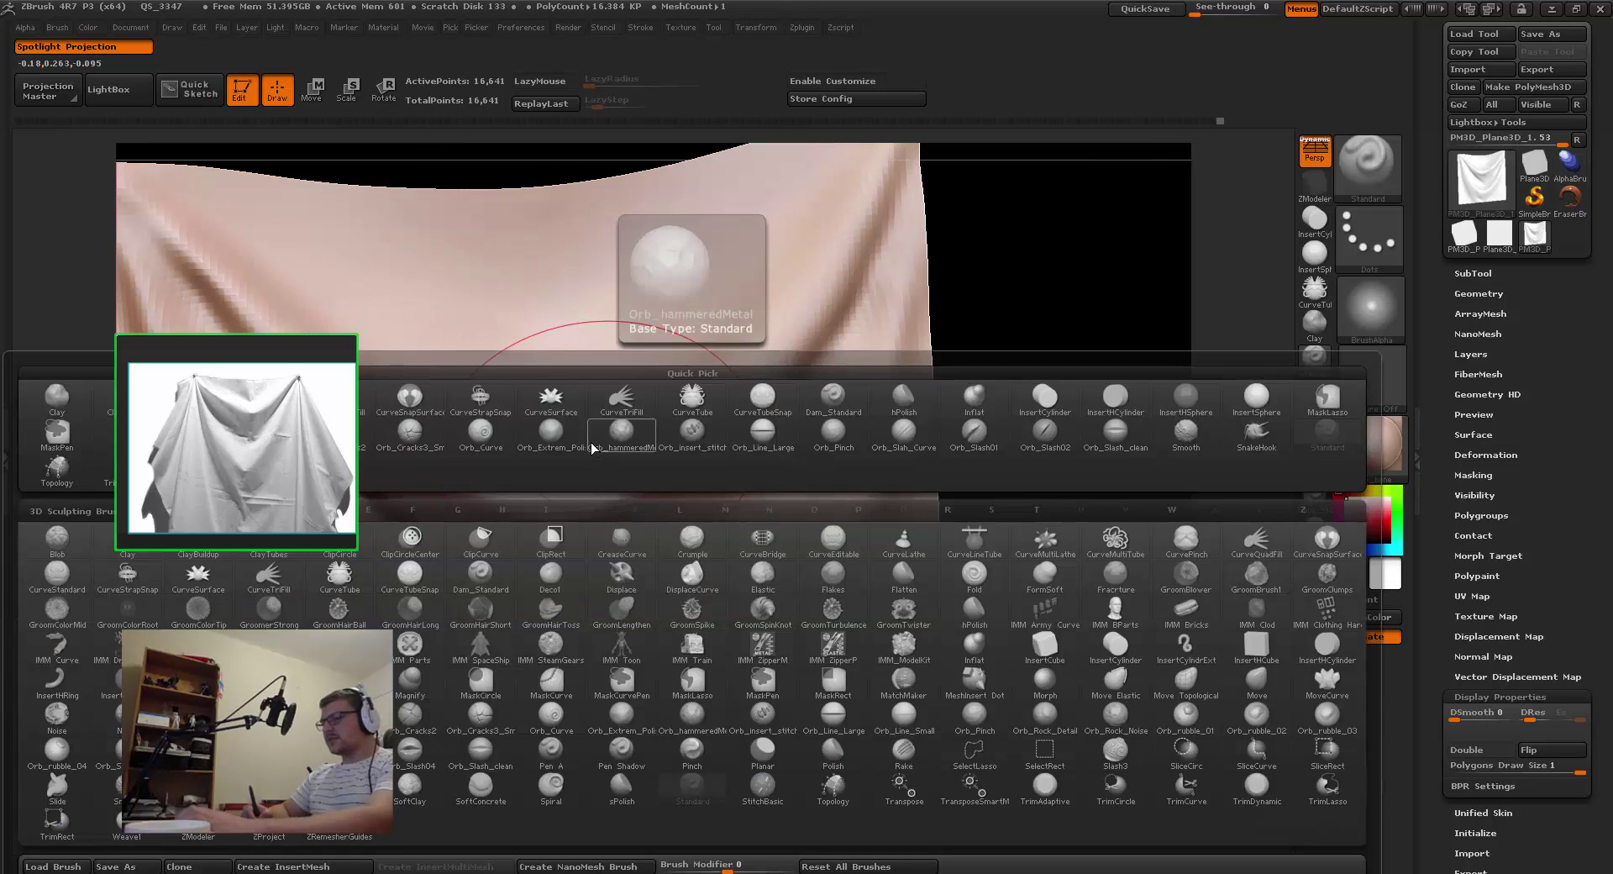
key("d")
key("f")
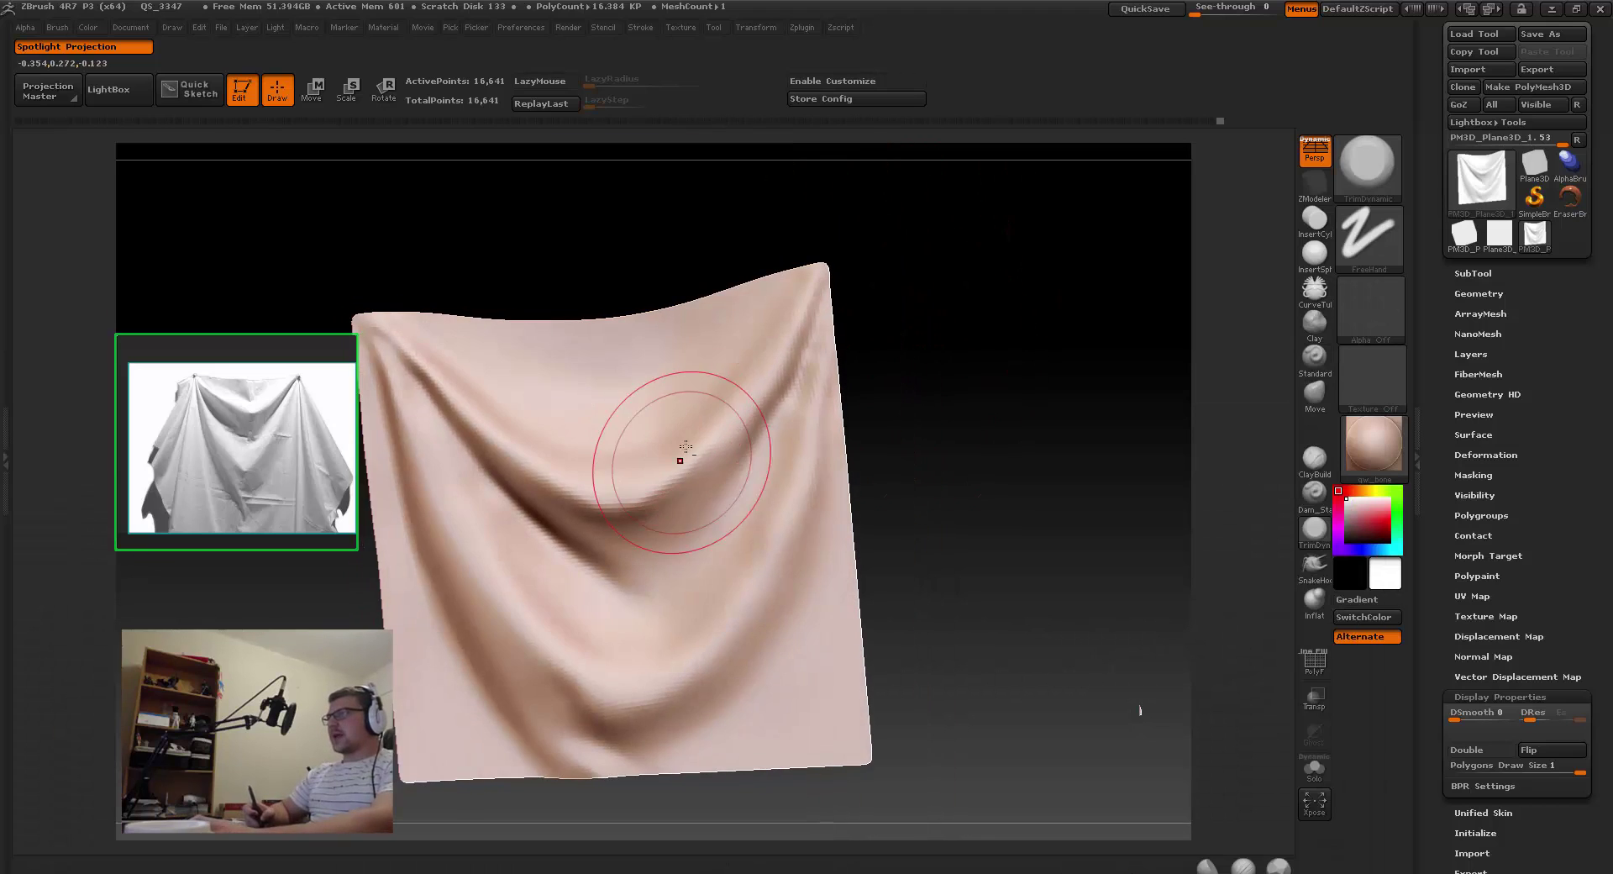
mouse_move(666, 451)
right_mouse_down("ctrl")
mouse_move(722, 527)
mouse_move(691, 529)
right_mouse_up("ctrl")
key("s")
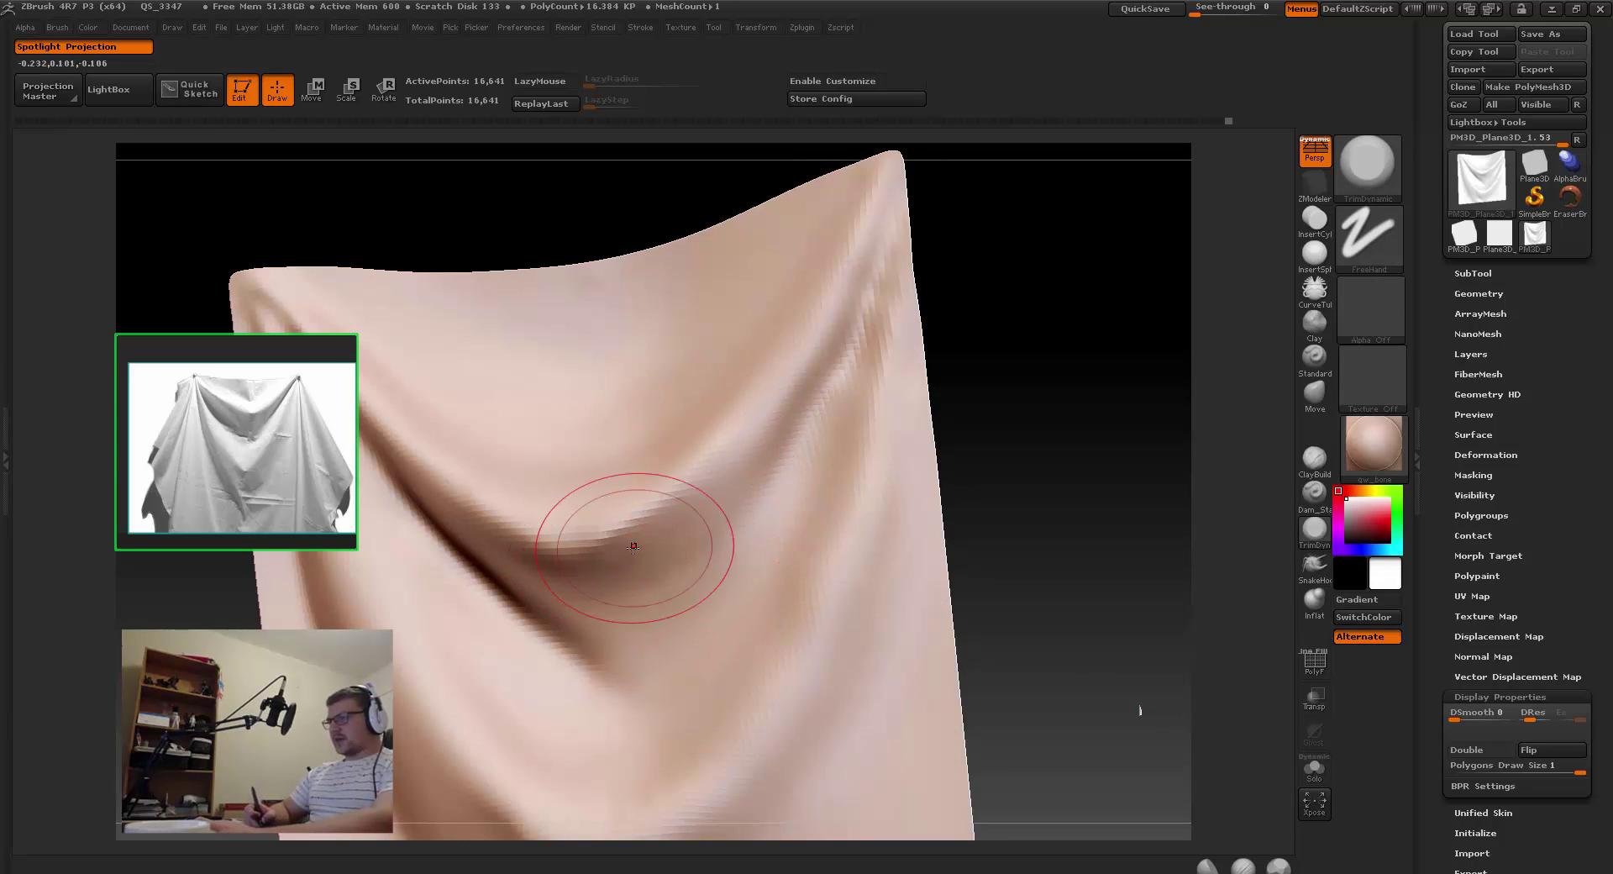
right_click_drag(634, 547, 613, 562)
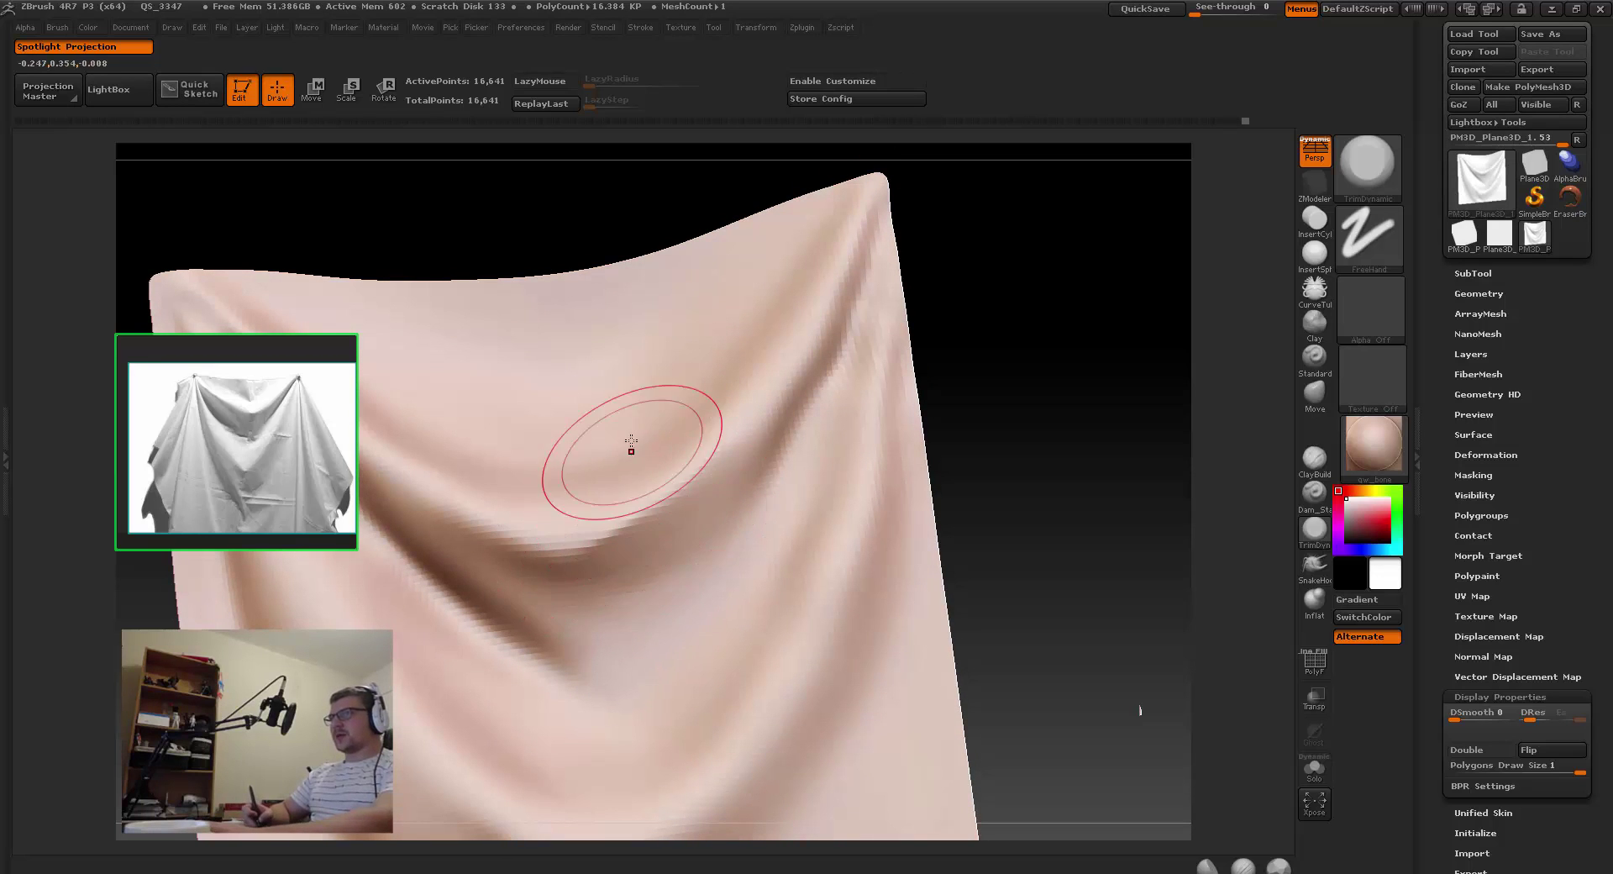
mouse_move(630, 441)
right_mouse_down()
mouse_move(583, 450)
mouse_move(569, 540)
right_mouse_up()
key("shift")
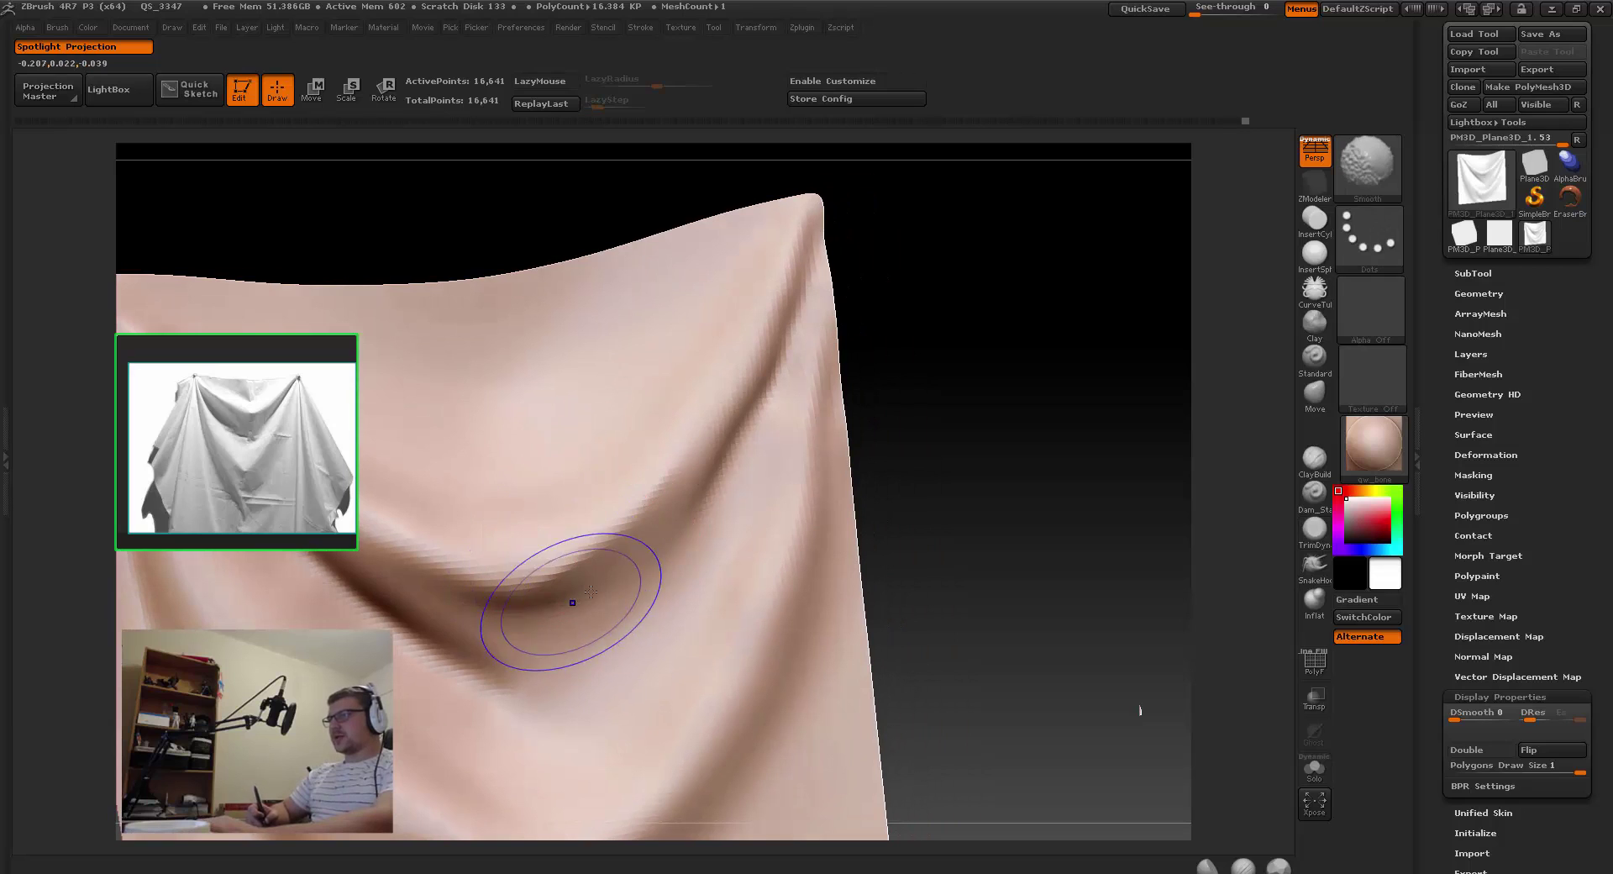
Step: Trim the upper fold's right arm with TrimDynamic and smooth the transition towards its lowest point
right_click_drag(539, 661, 667, 439)
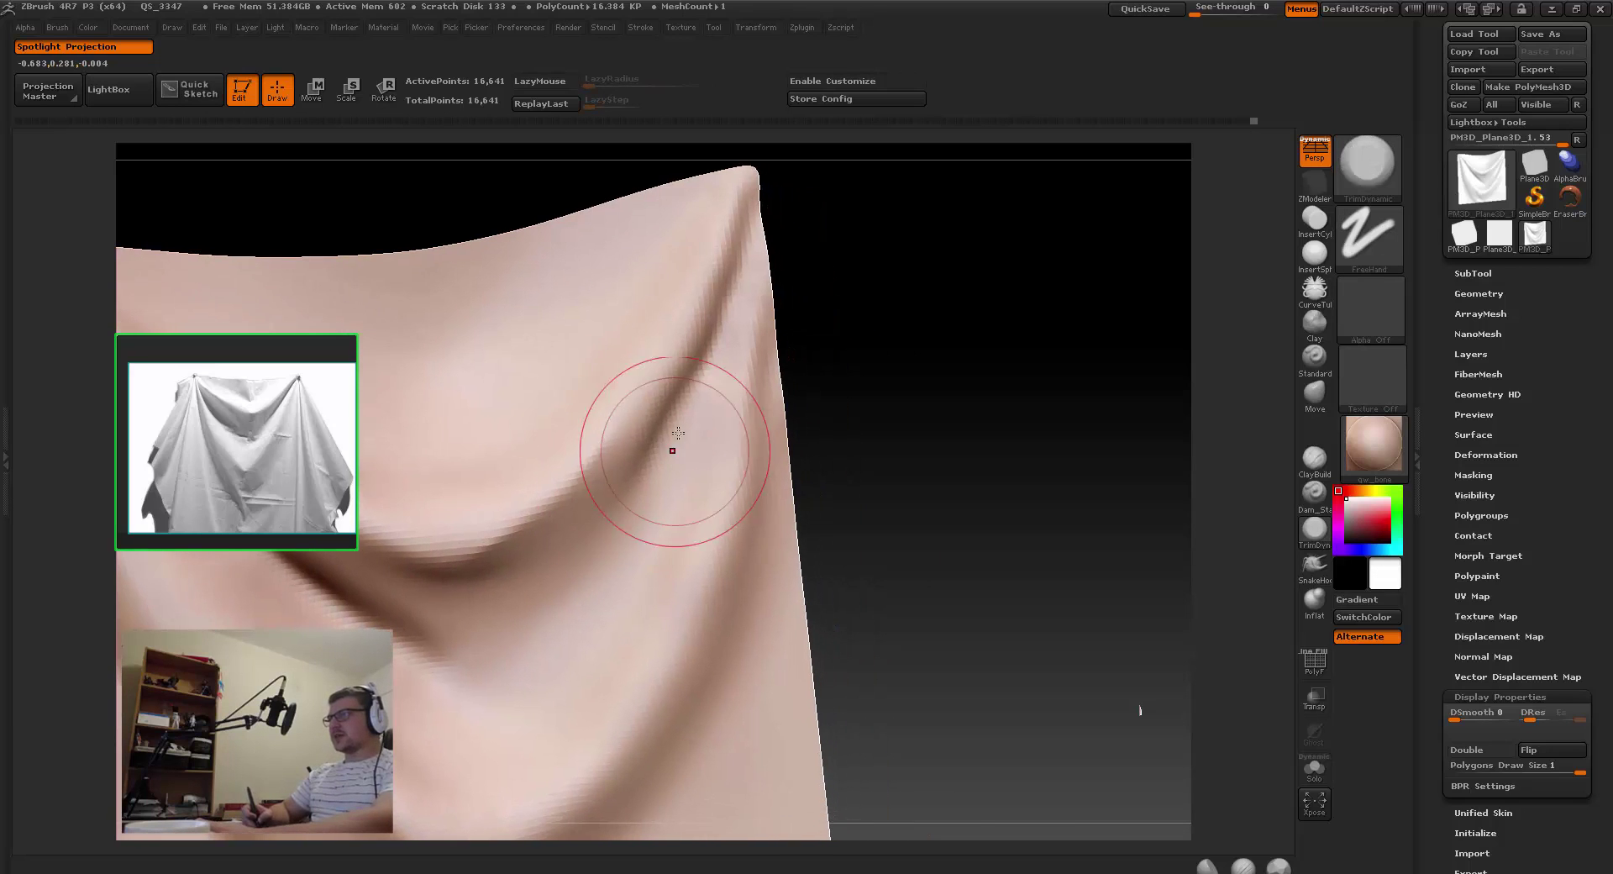
left_click_drag(638, 463, 593, 487)
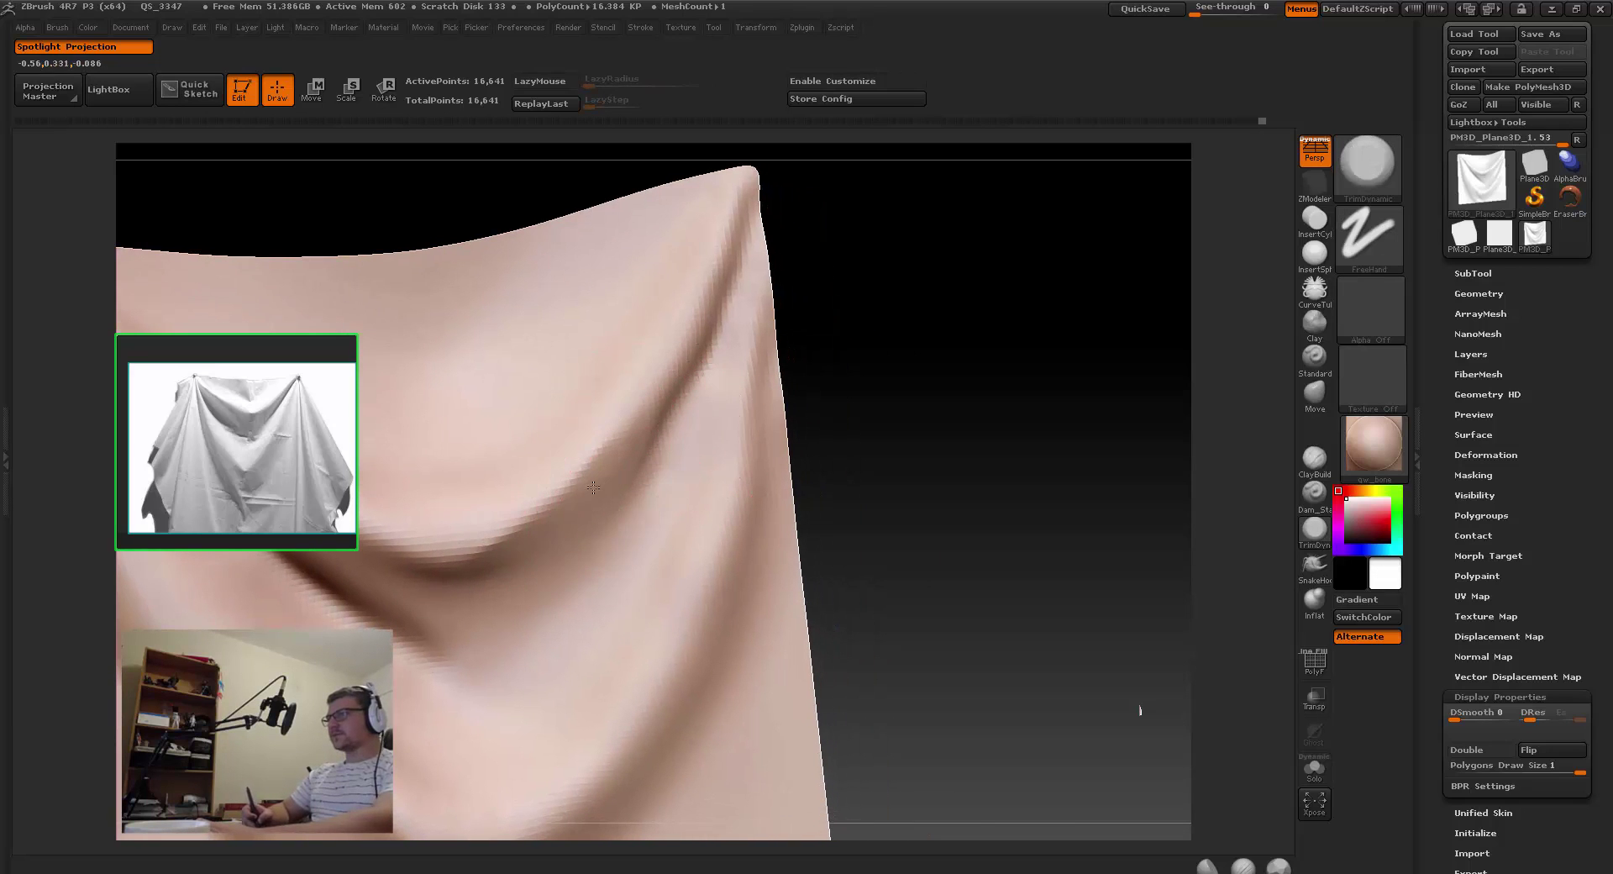
mouse_move(546, 601)
right_mouse_down("alt")
mouse_move(565, 479)
mouse_move(577, 492)
mouse_move(558, 522)
right_mouse_up("alt")
left_click_drag(558, 522, 538, 504, "shift")
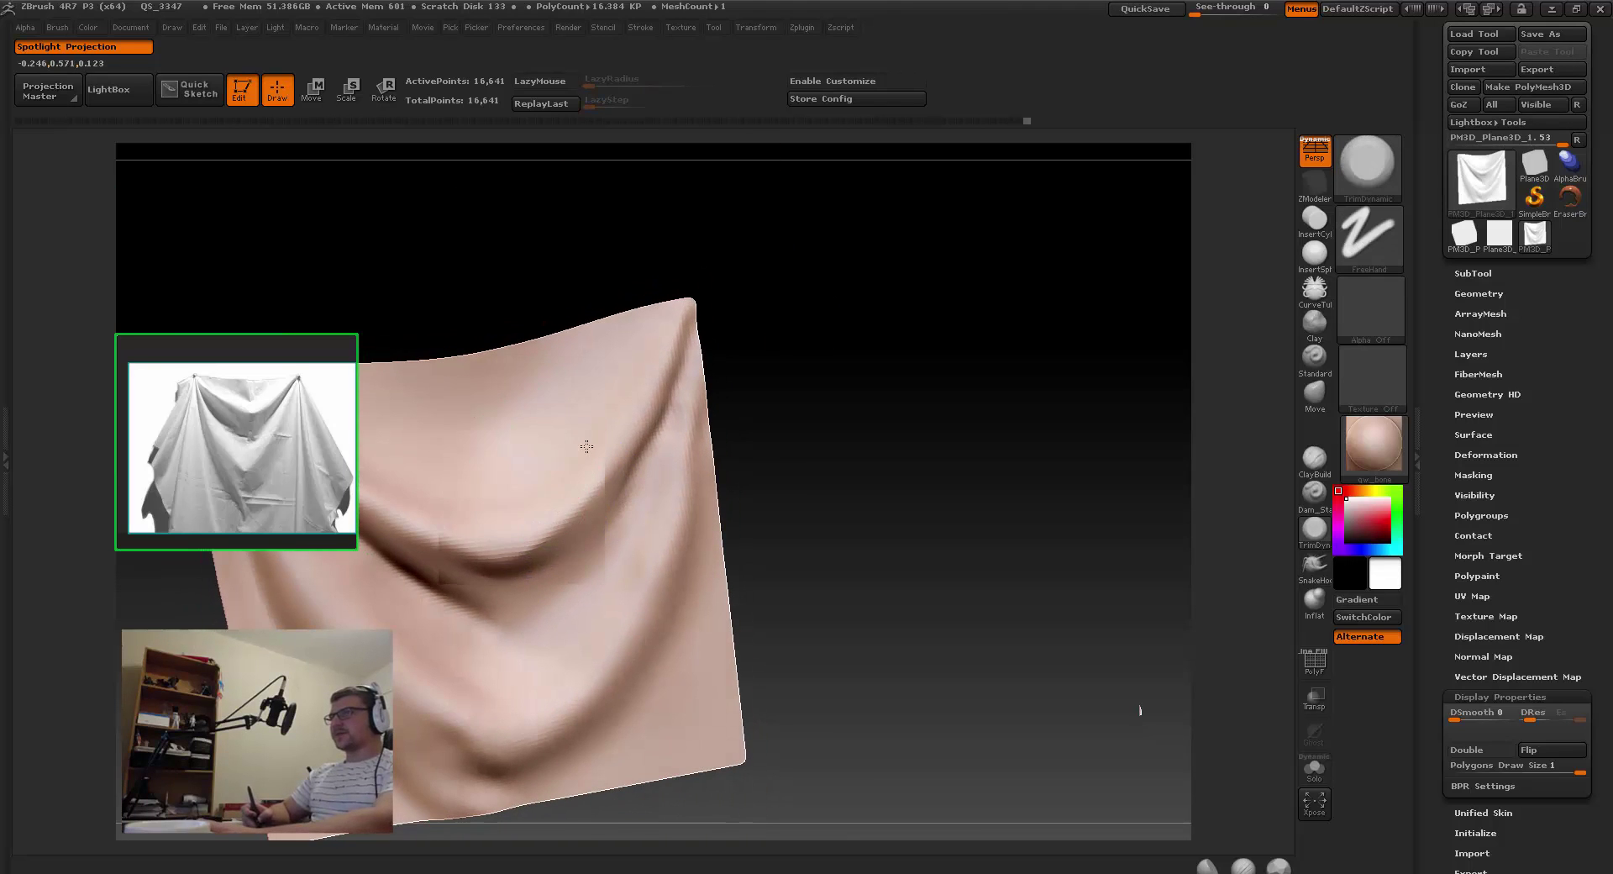
mouse_move(538, 504)
right_mouse_down()
mouse_move(612, 463)
mouse_move(541, 521)
mouse_move(557, 467)
mouse_move(532, 500)
right_mouse_up()
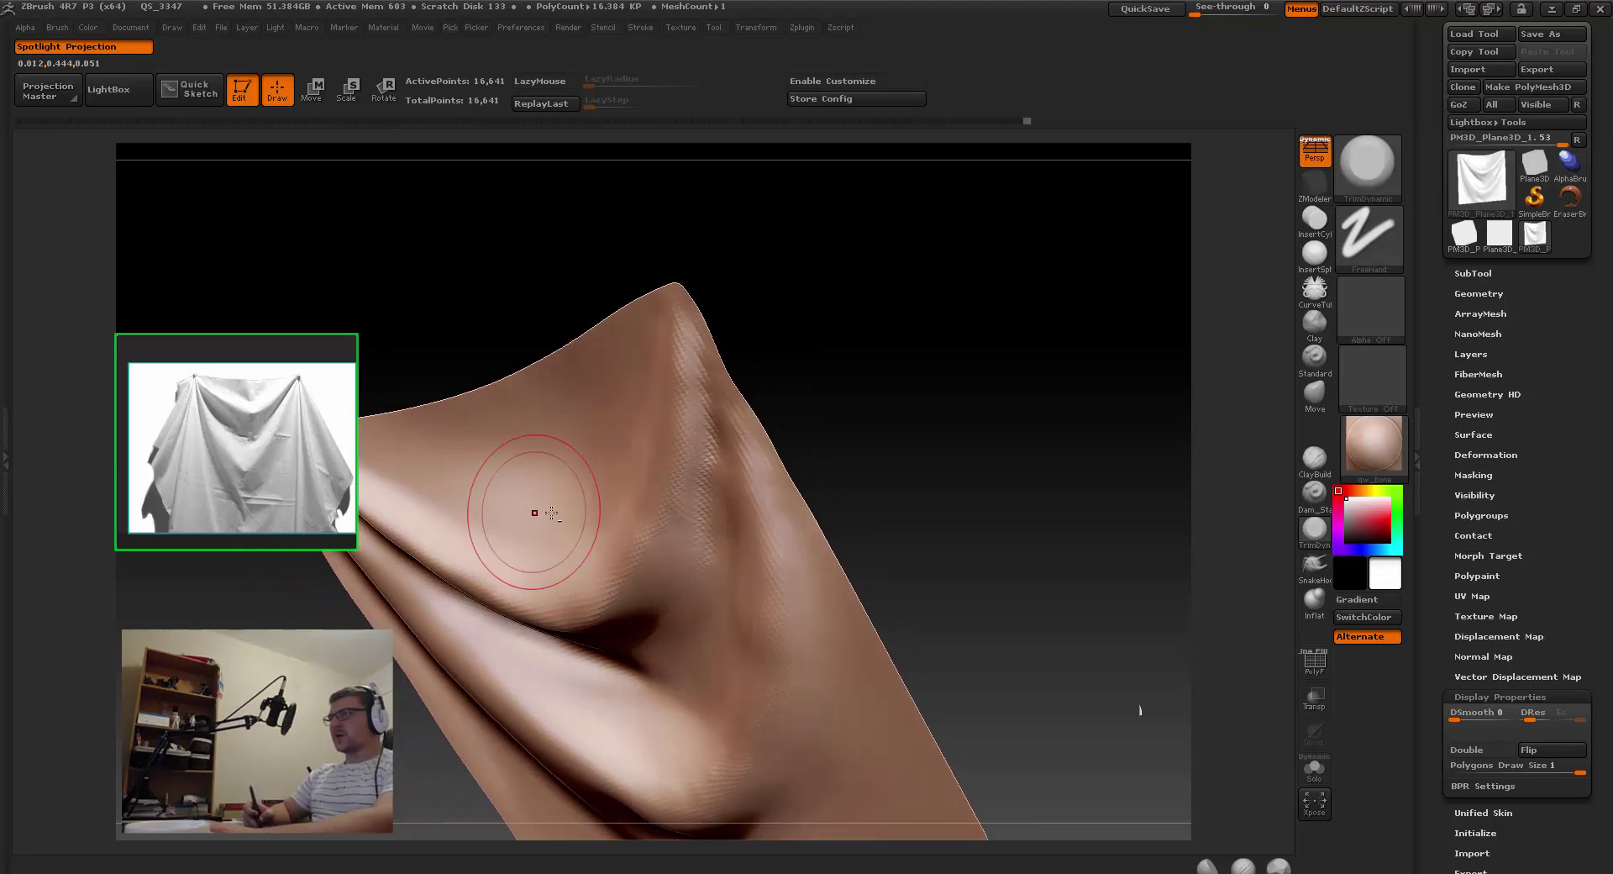
right_click_drag(532, 511, 613, 468)
Step: Carve a small V-shaped dent into the cloth above the upper fold's centre with the Standard brush and soften it
key("b")
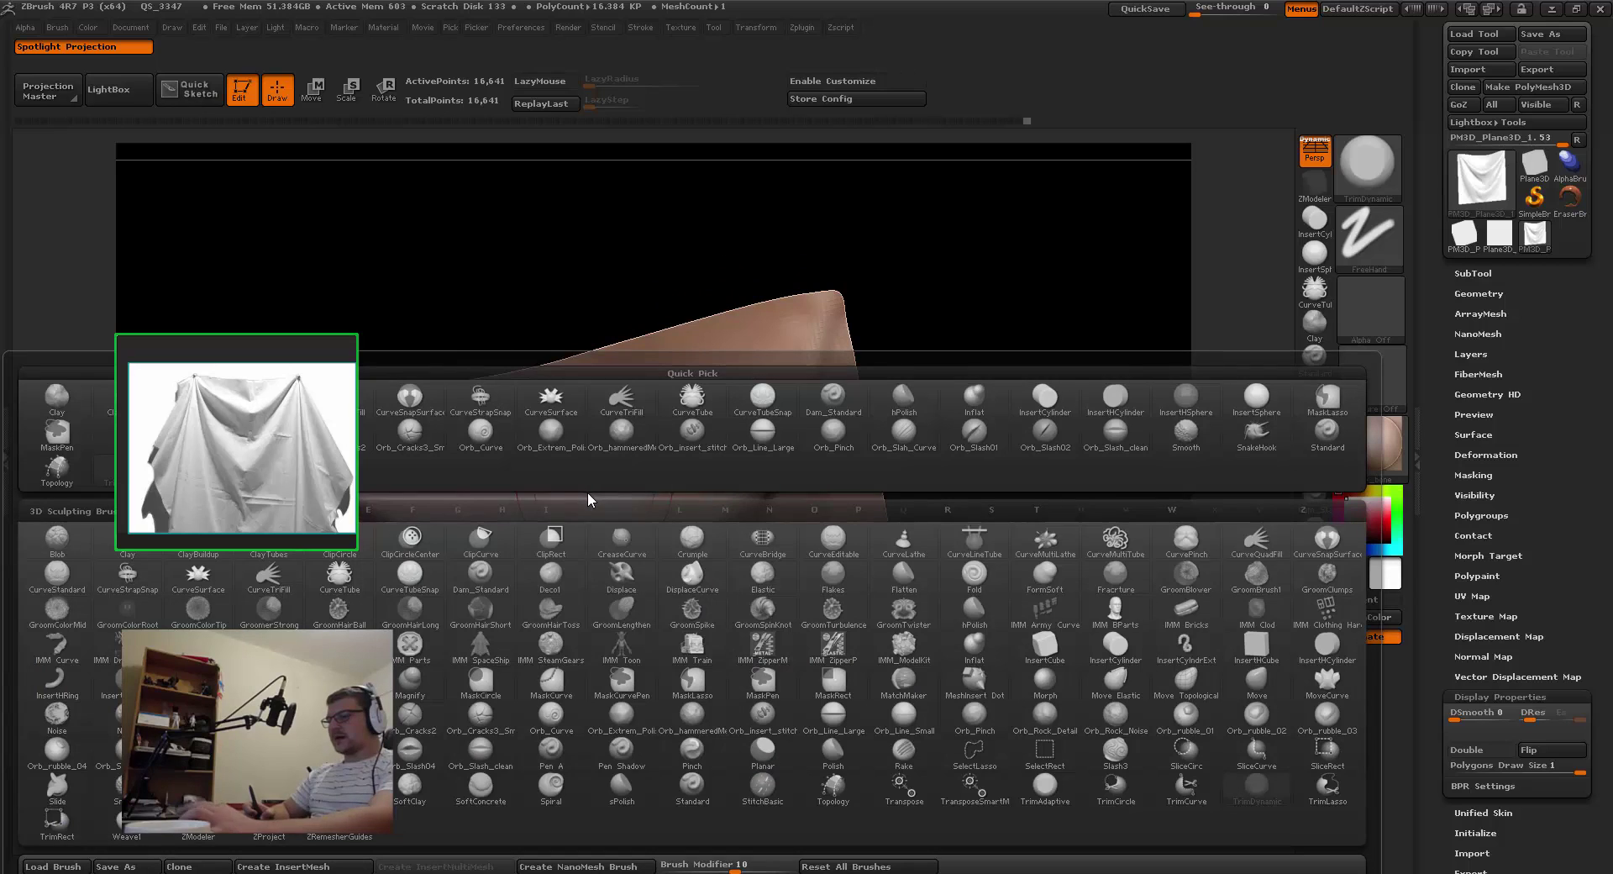
key("s")
key("t")
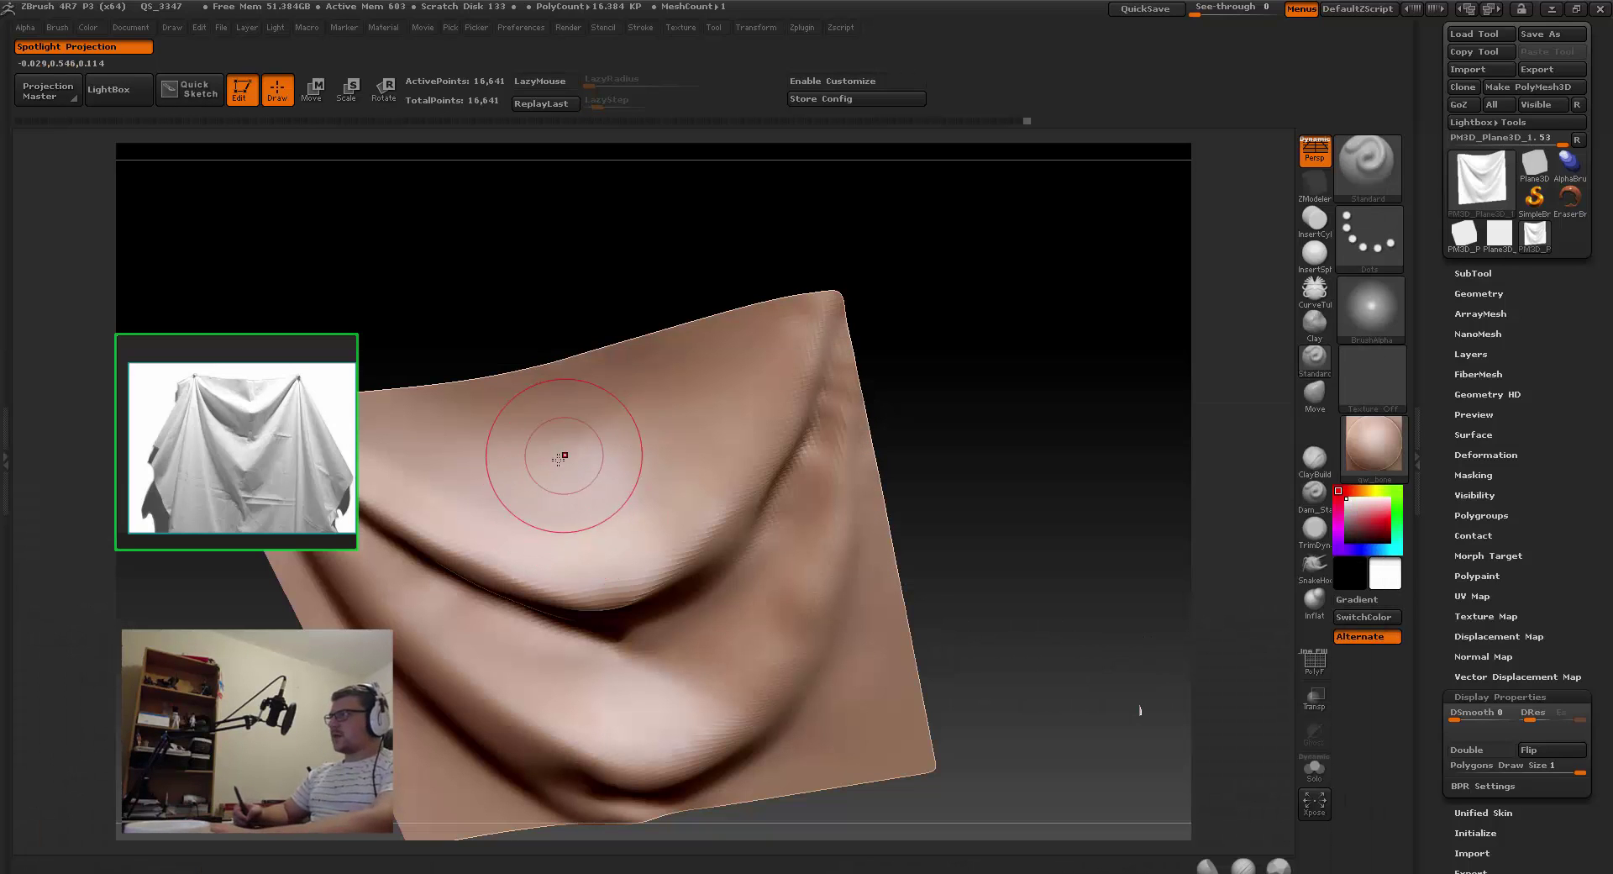
mouse_move(544, 488)
right_mouse_down()
mouse_move(565, 512)
mouse_move(594, 421)
mouse_move(634, 454)
mouse_move(604, 508)
mouse_move(580, 495)
mouse_move(594, 507)
right_mouse_up()
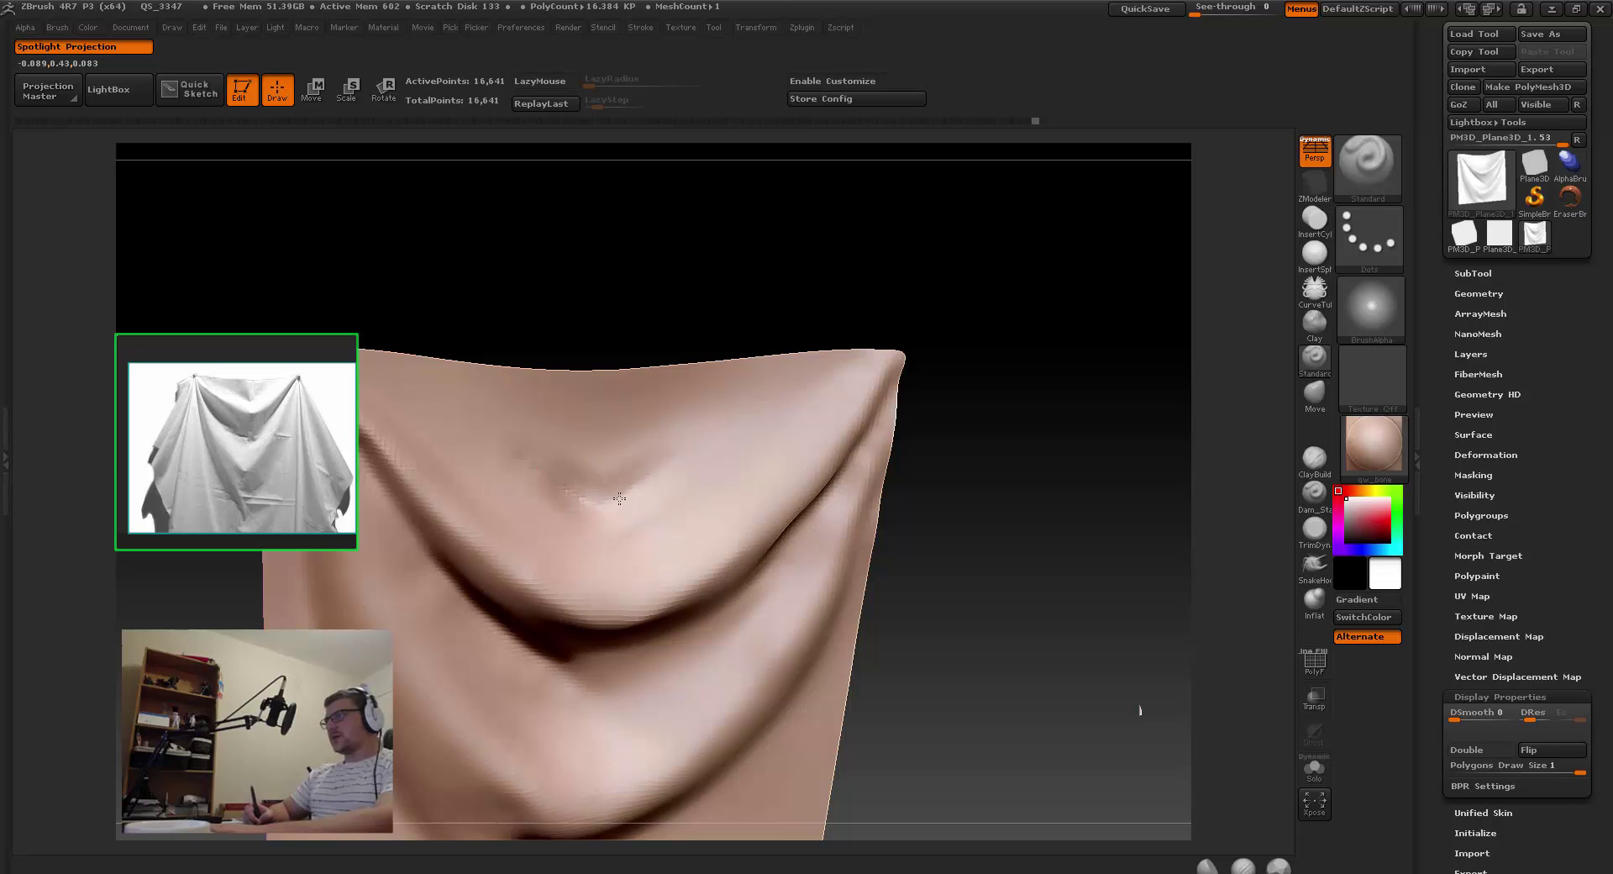
key("shift")
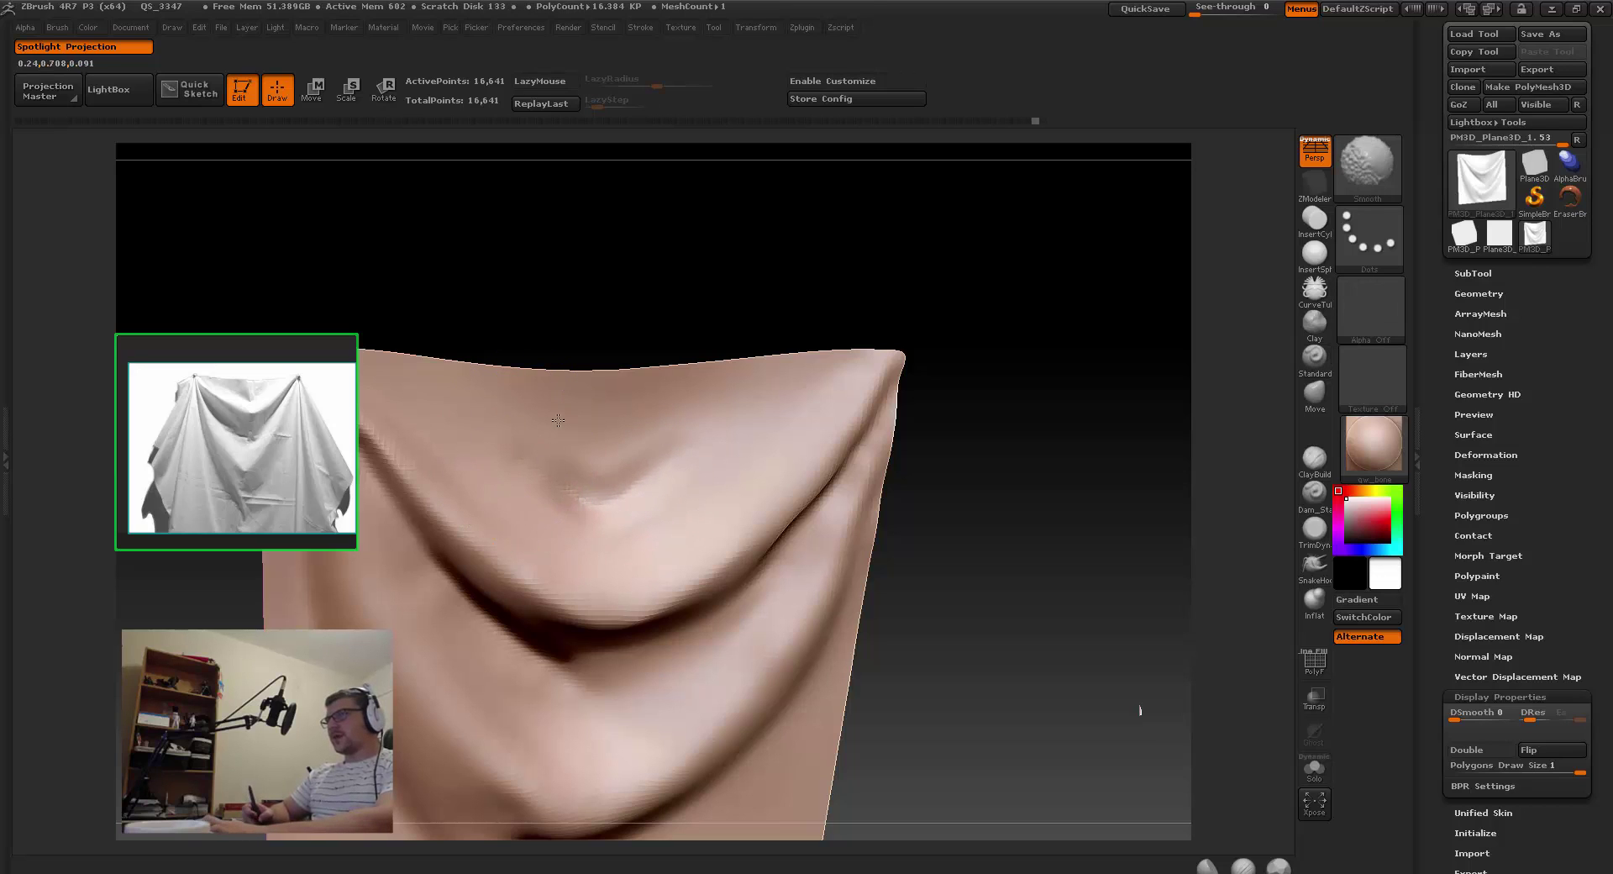
left_click_drag(557, 420, 593, 439, "shift")
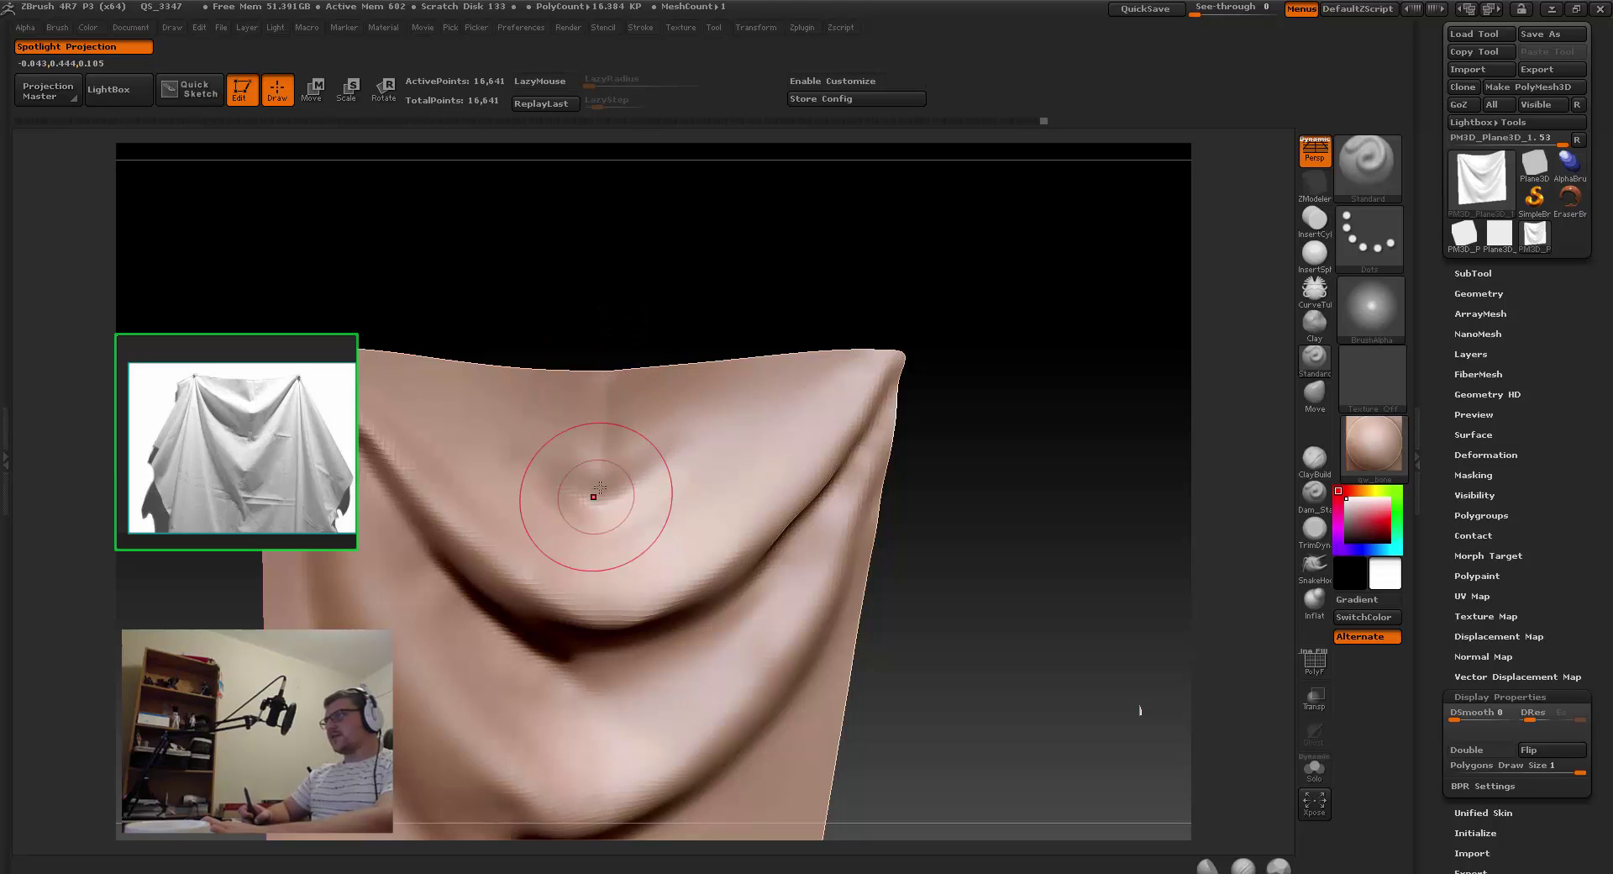
Step: Smooth the central dent's sides and extend its crease up to the cloth's top edge
left_click_drag(603, 495, 605, 396, "shift")
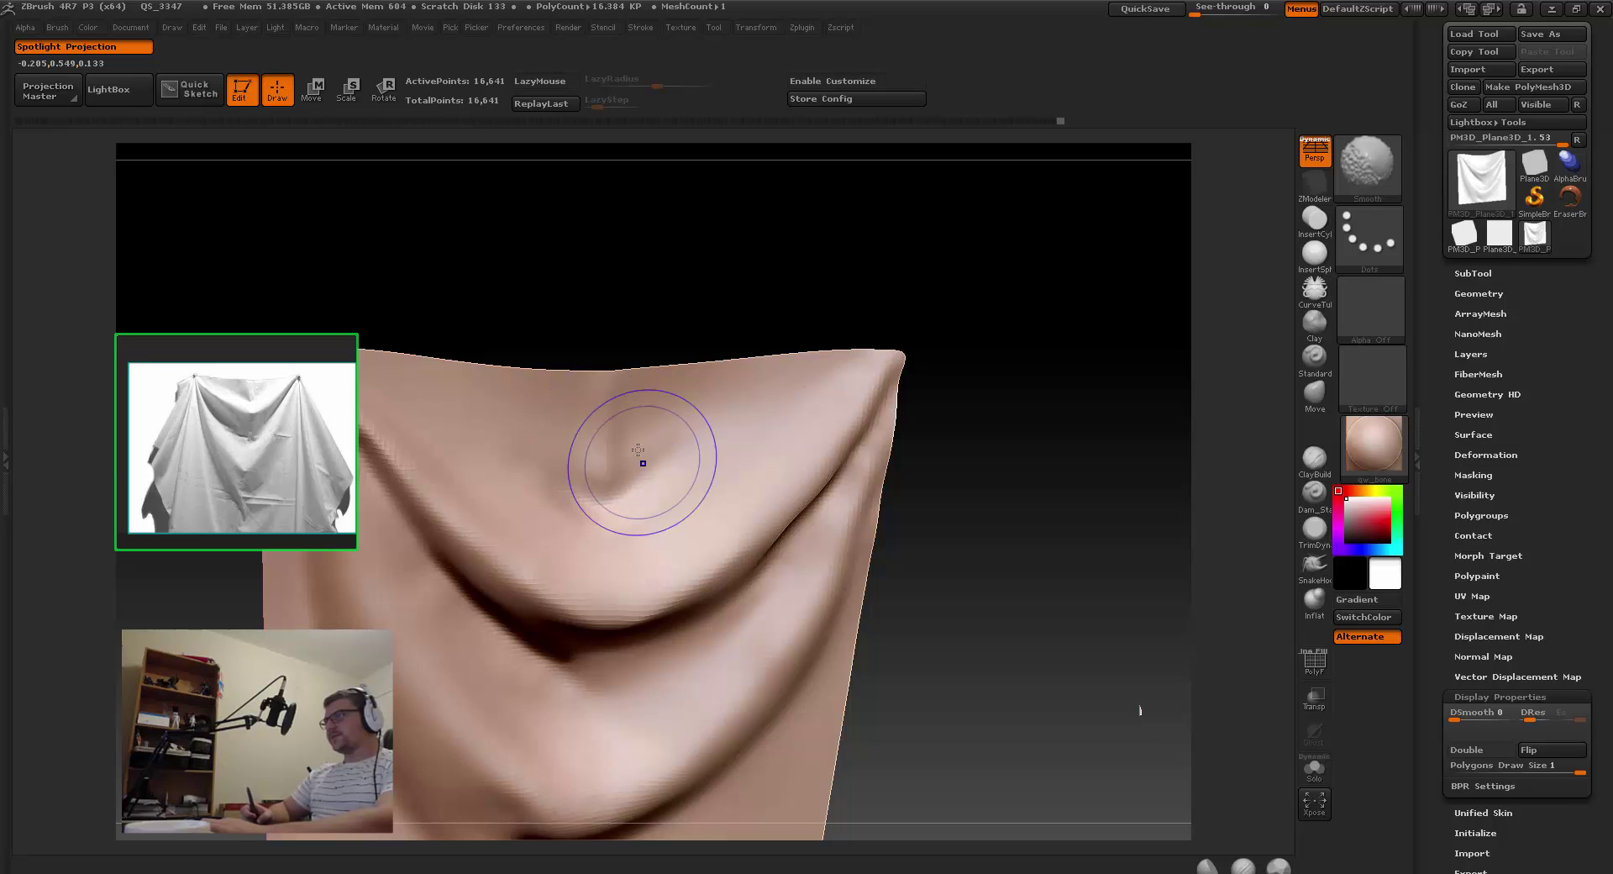
left_click_drag(625, 409, 584, 457, "shift")
mouse_move(506, 436)
right_mouse_down()
mouse_move(546, 554)
mouse_move(579, 412)
right_mouse_up()
mouse_move(598, 369)
left_mouse_down()
mouse_move(603, 485)
mouse_move(590, 379)
left_mouse_up()
mouse_move(610, 502)
right_mouse_down()
mouse_move(621, 554)
mouse_move(637, 432)
mouse_move(635, 554)
mouse_move(620, 424)
right_mouse_up()
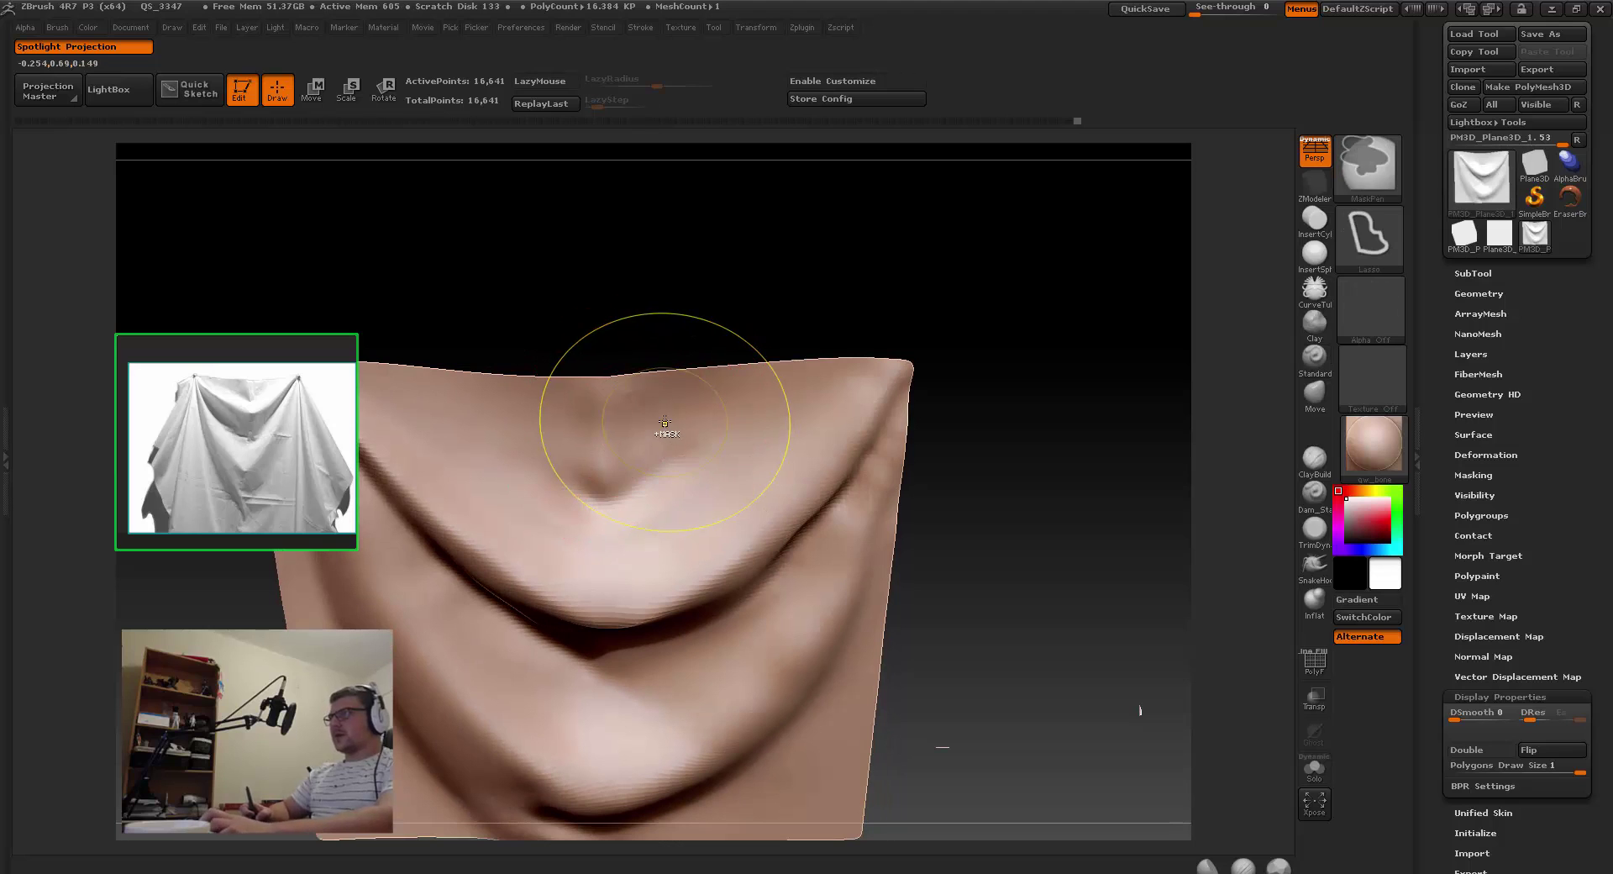
Step: Turn off the Standard brush's alpha and undo the last stroke on the central dent
left_click(1361, 320)
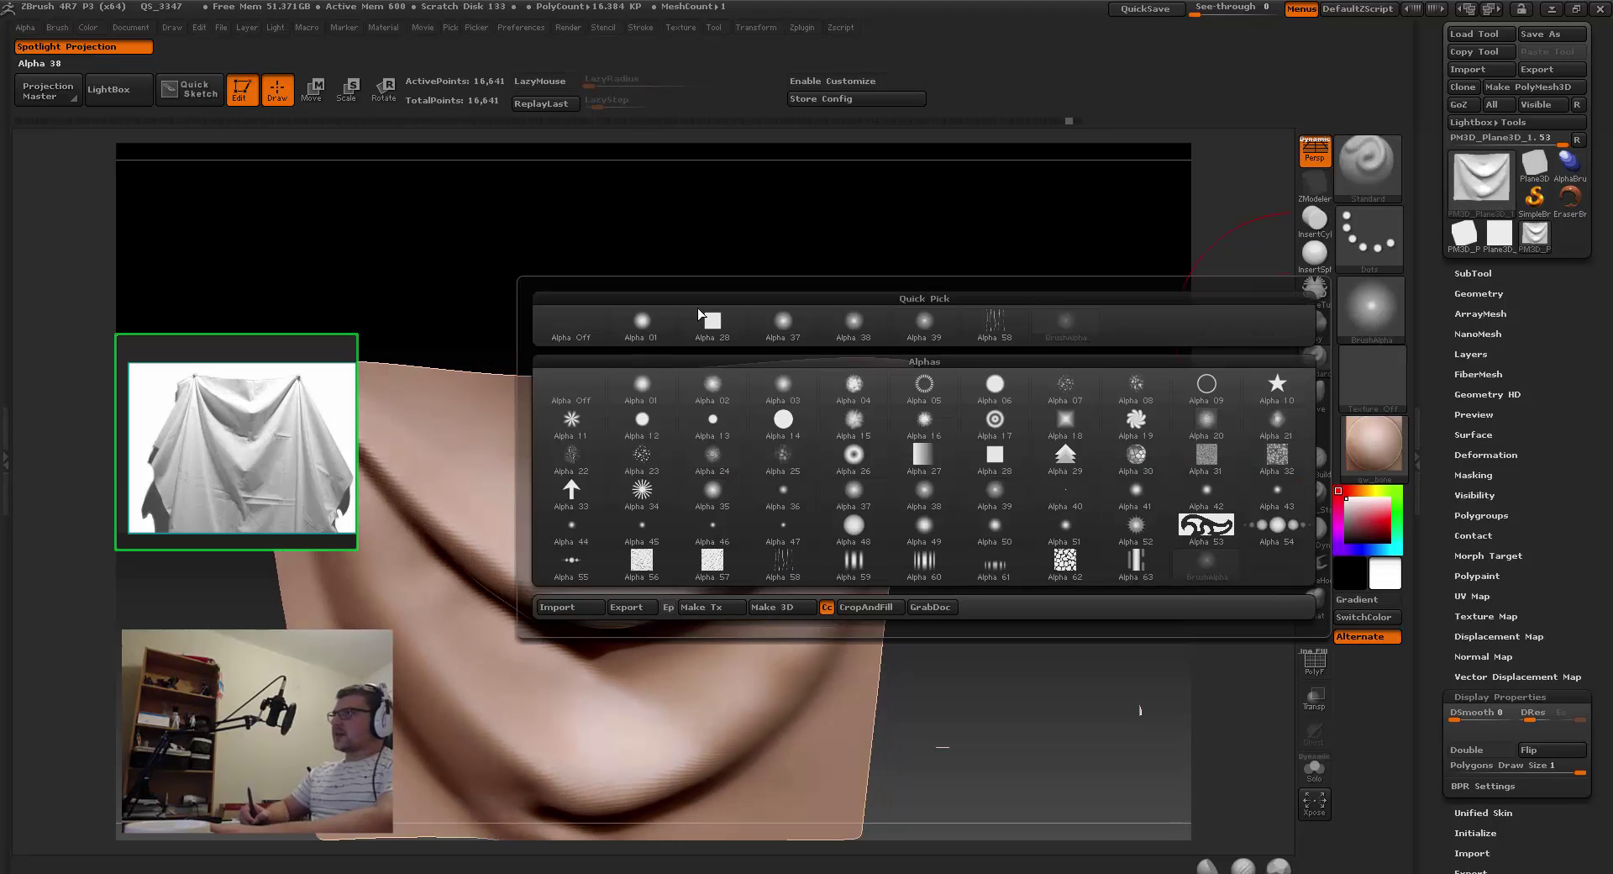
left_click(556, 332)
key("b")
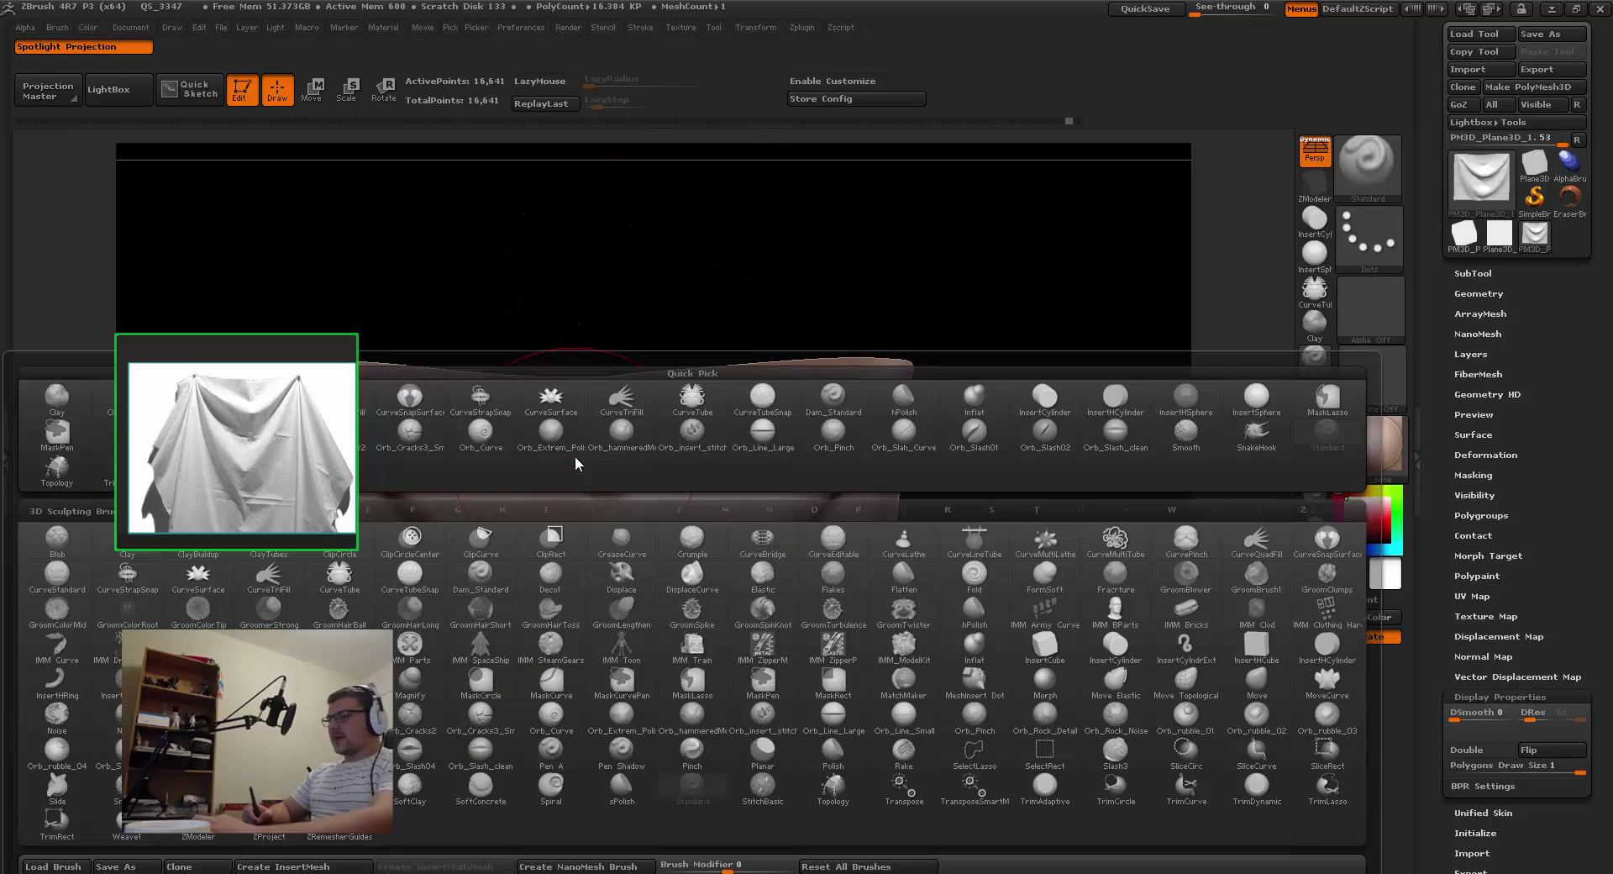
key("space")
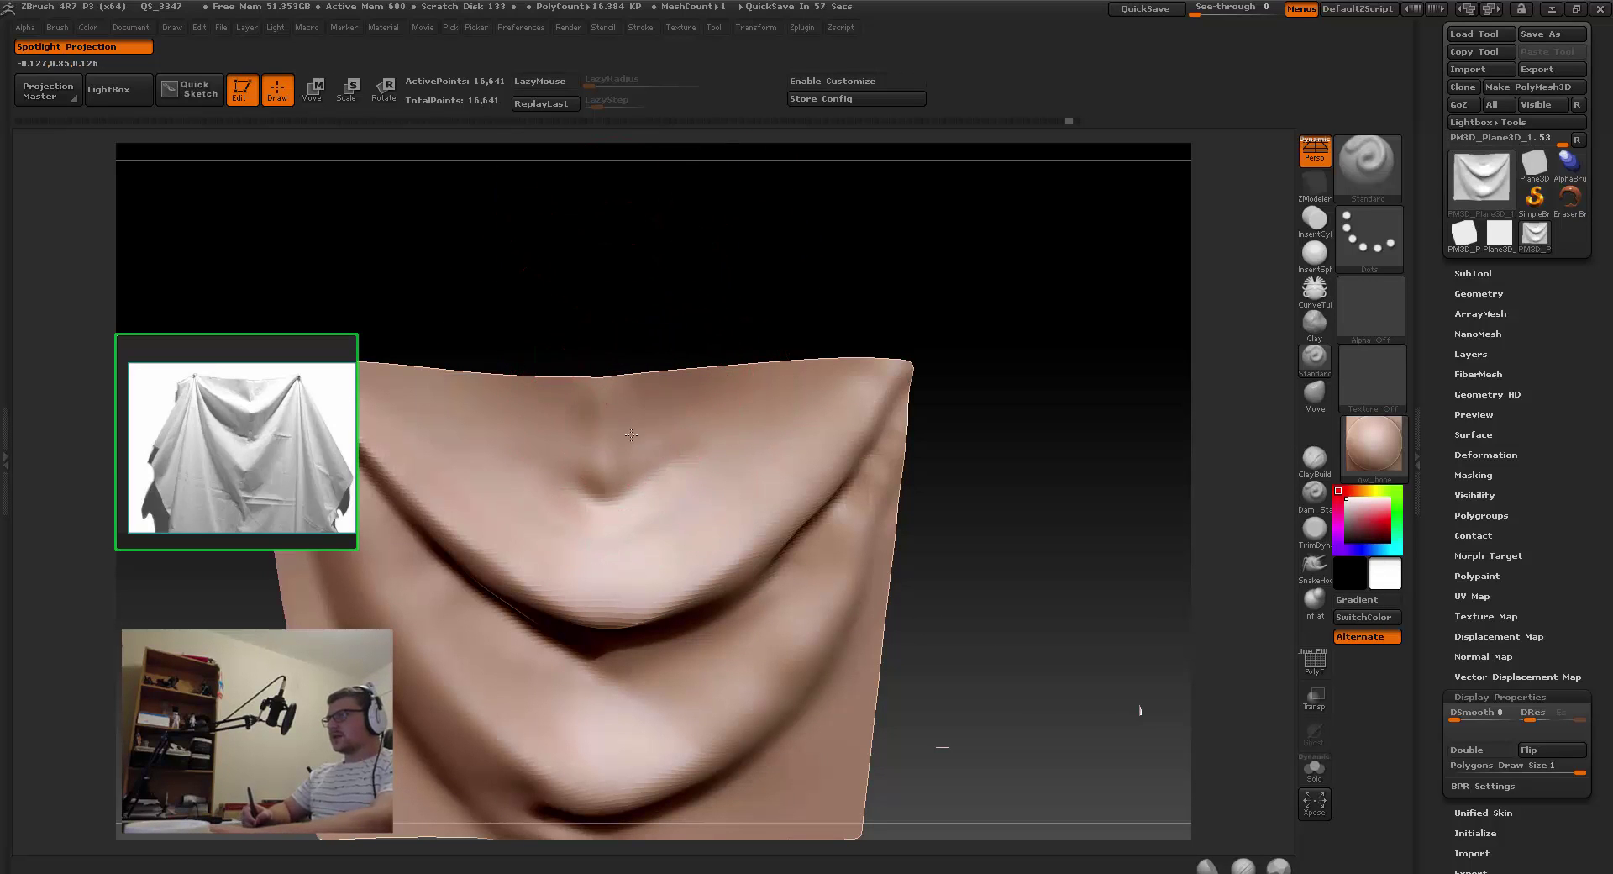
key("ctrl+z")
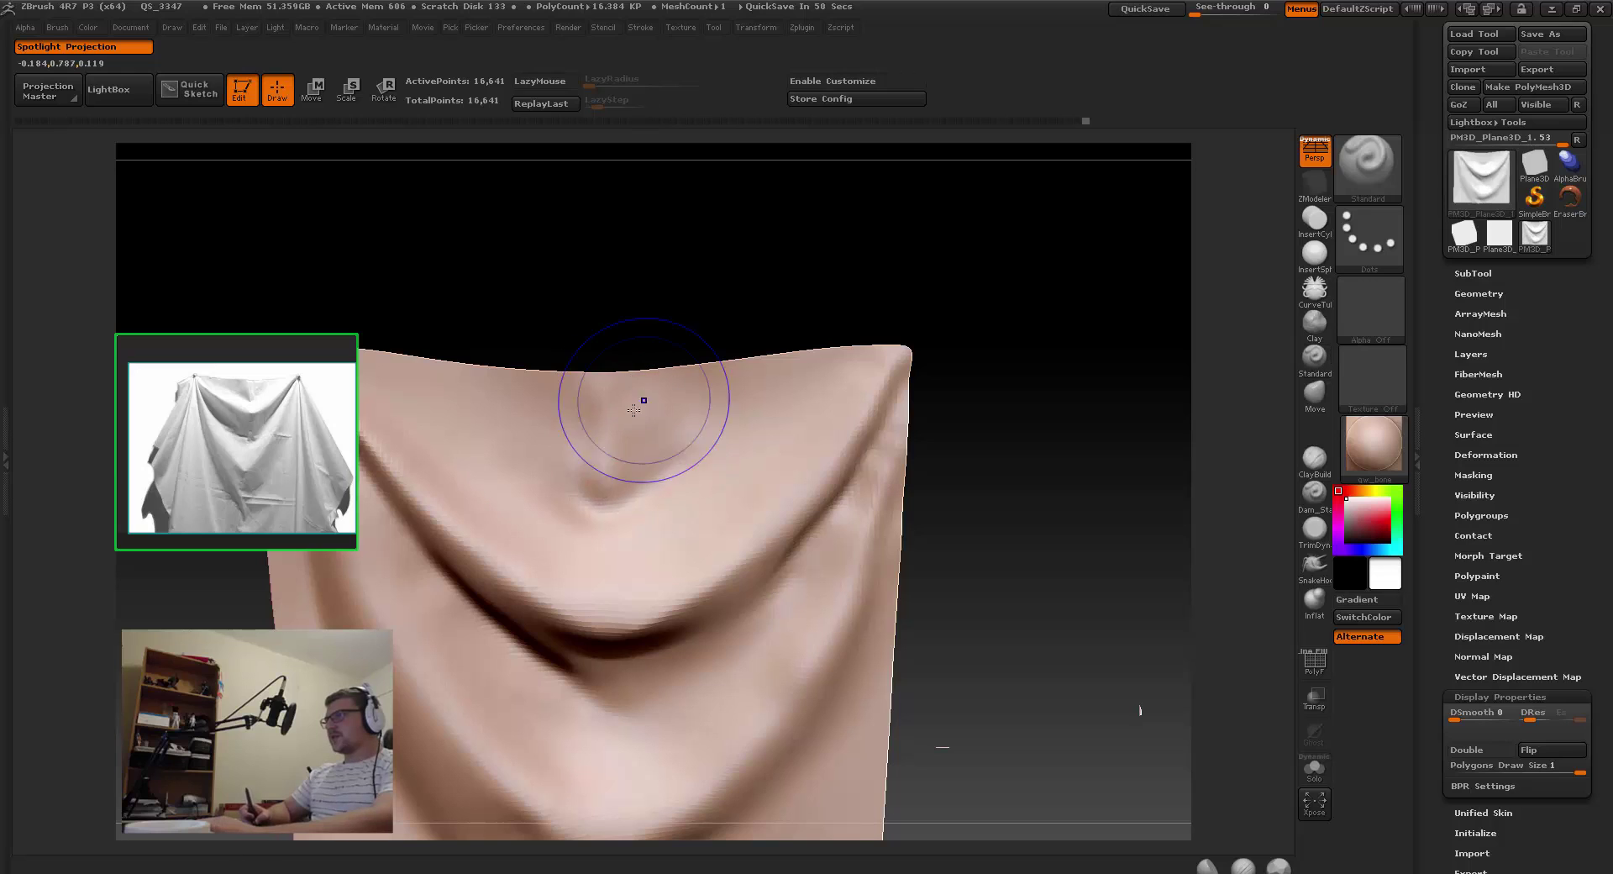
Step: Smooth the vertical crease and the right side of the central dent beneath the top edge
key("shift")
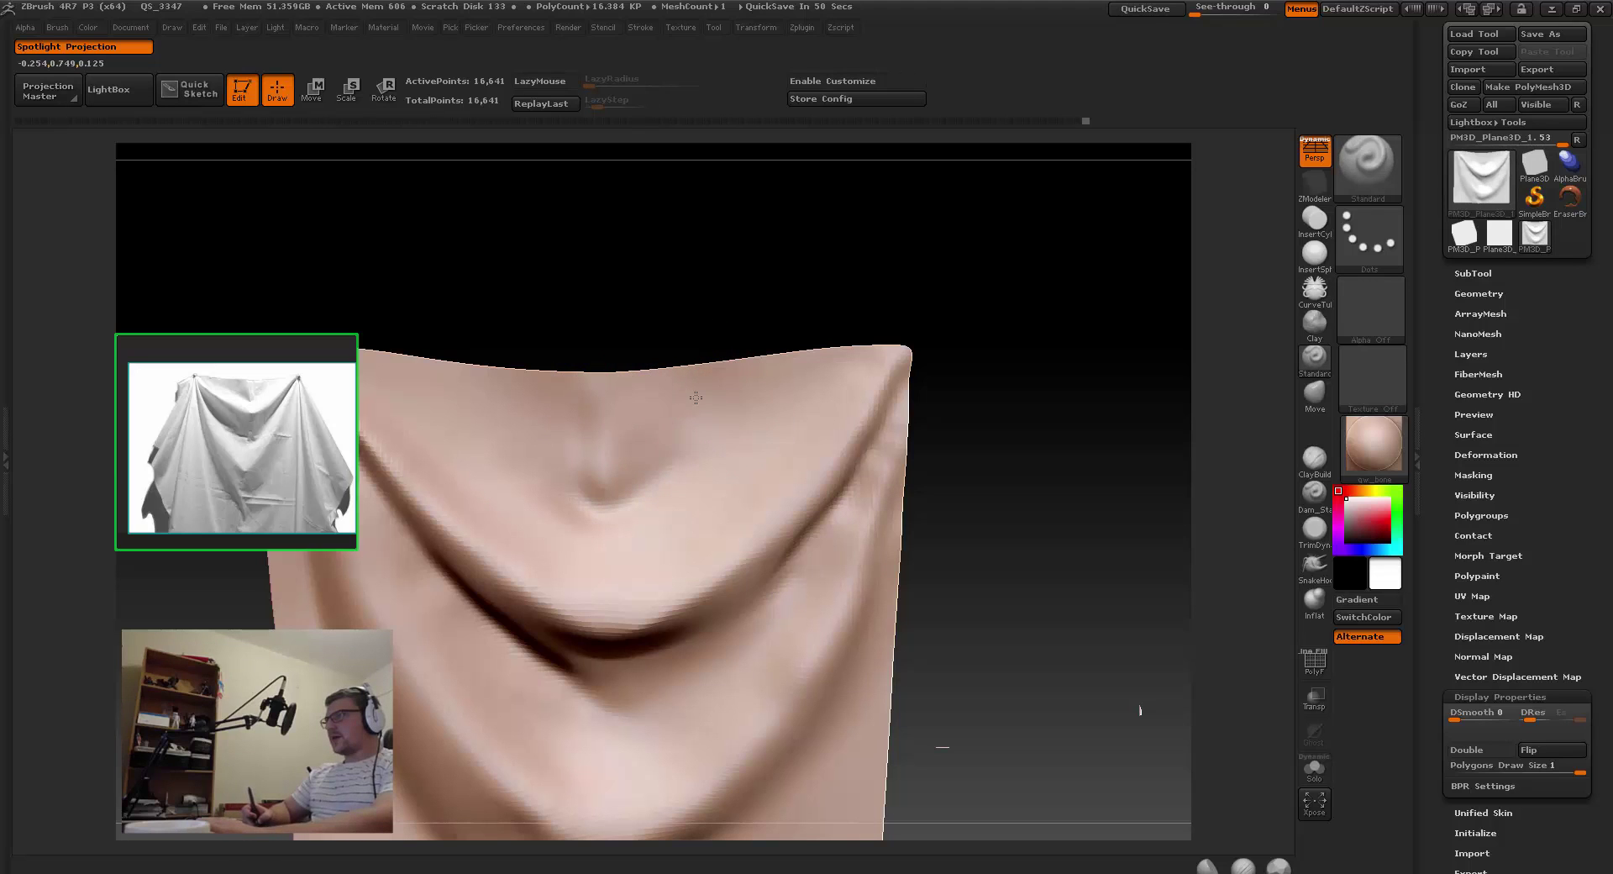
key("shift")
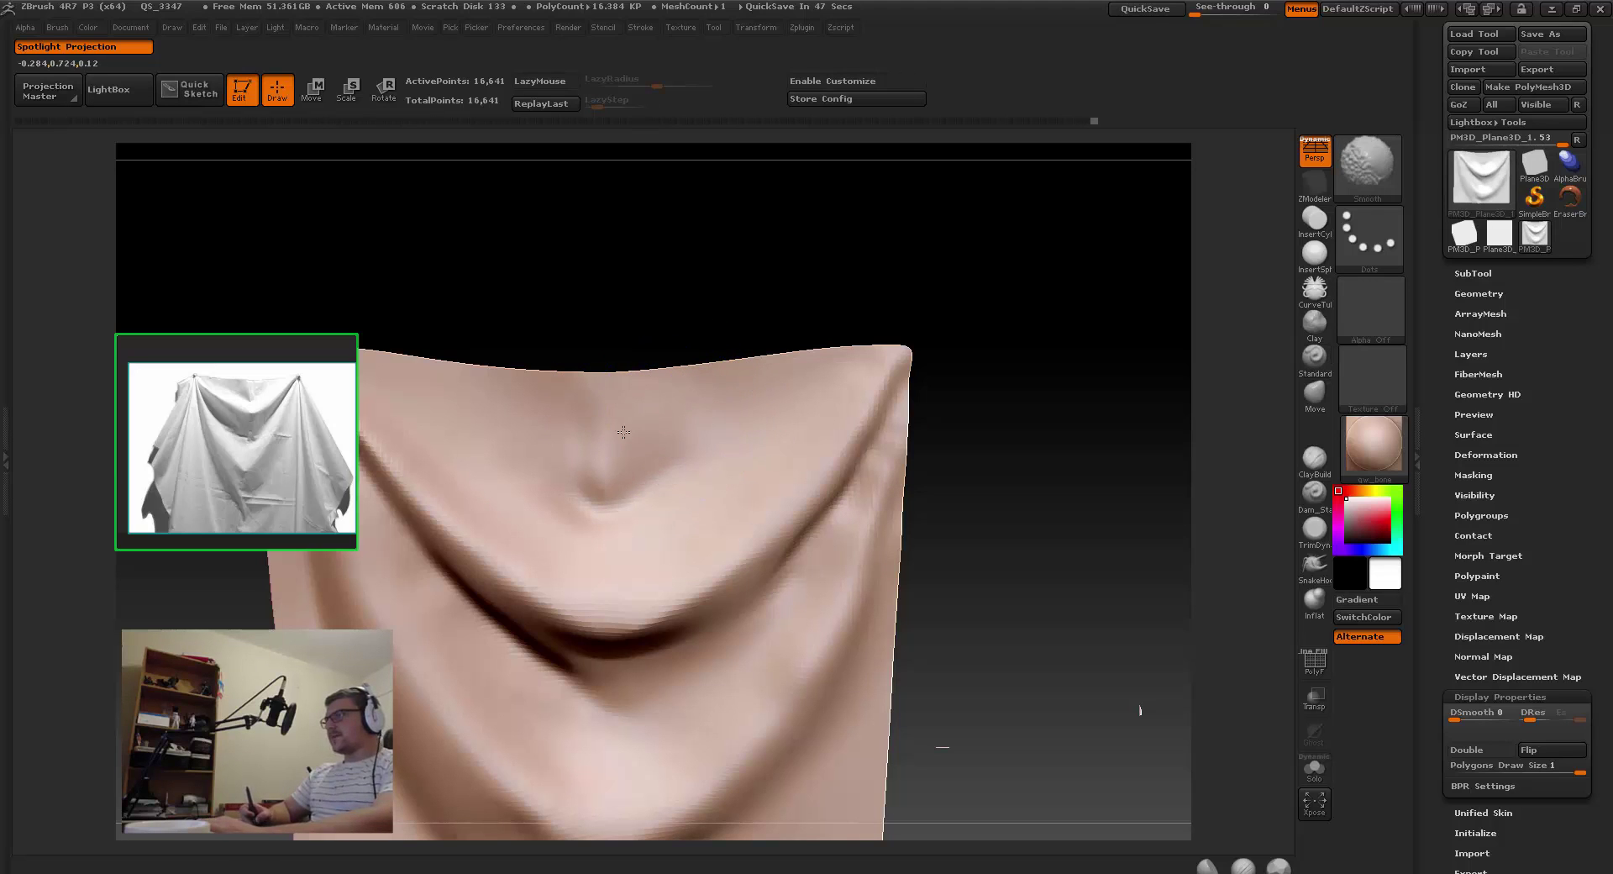
mouse_move(696, 393)
left_mouse_down("shift")
mouse_move(663, 380)
mouse_move(739, 395)
mouse_move(667, 404)
mouse_move(685, 478)
mouse_move(630, 485)
left_mouse_up("shift")
key("shift")
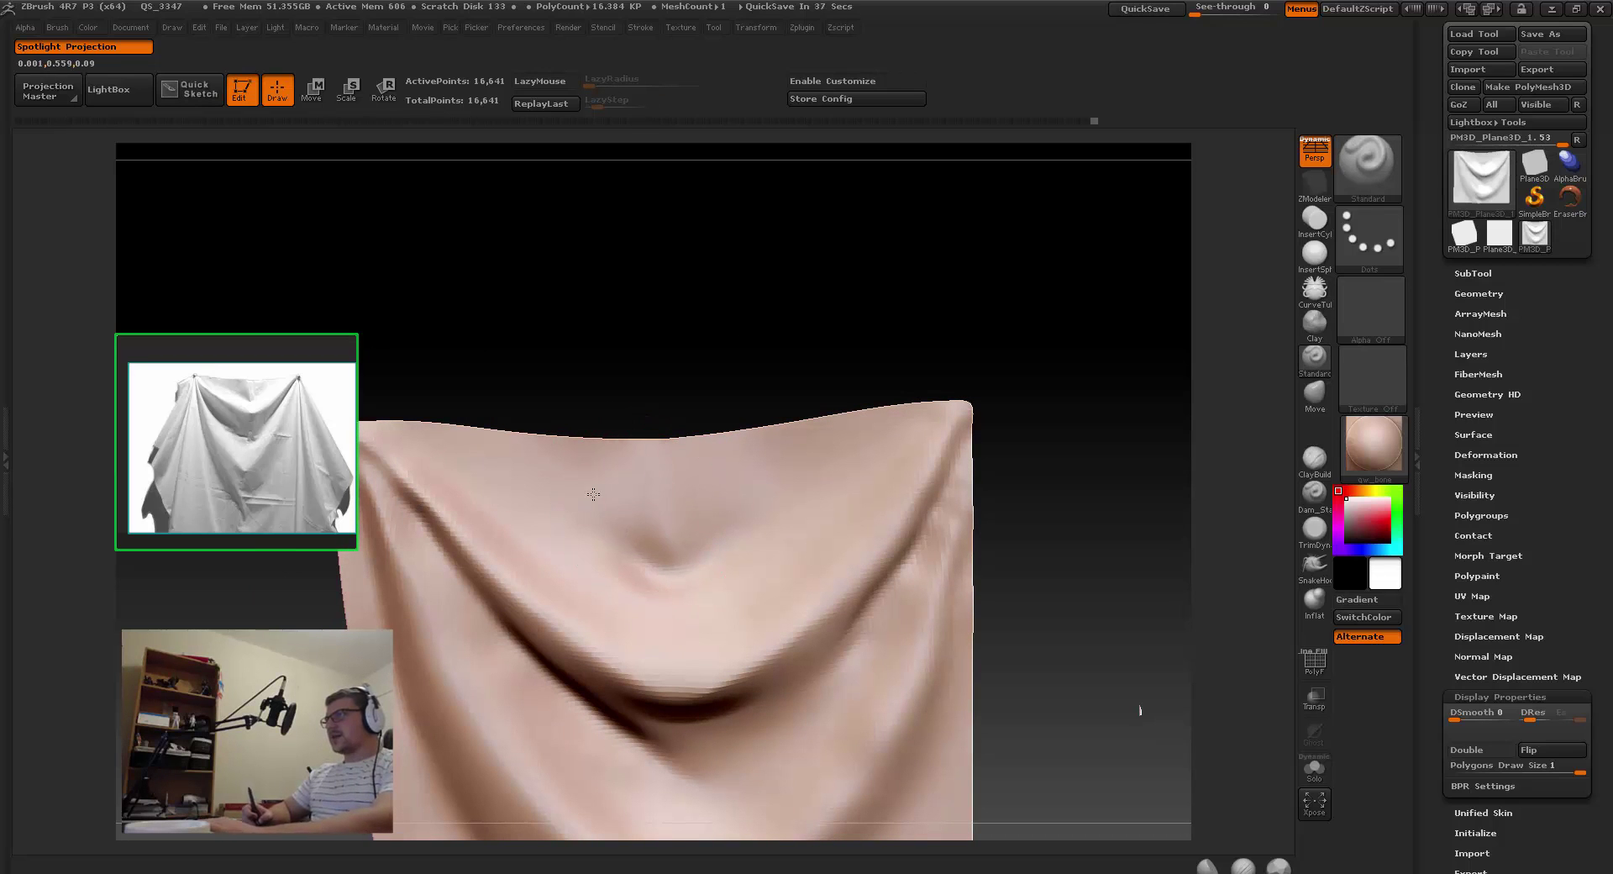
Step: Deepen the hollow between the top edge and the central dent with diagonal Standard strokes from the left
left_click_drag(605, 439, 630, 459)
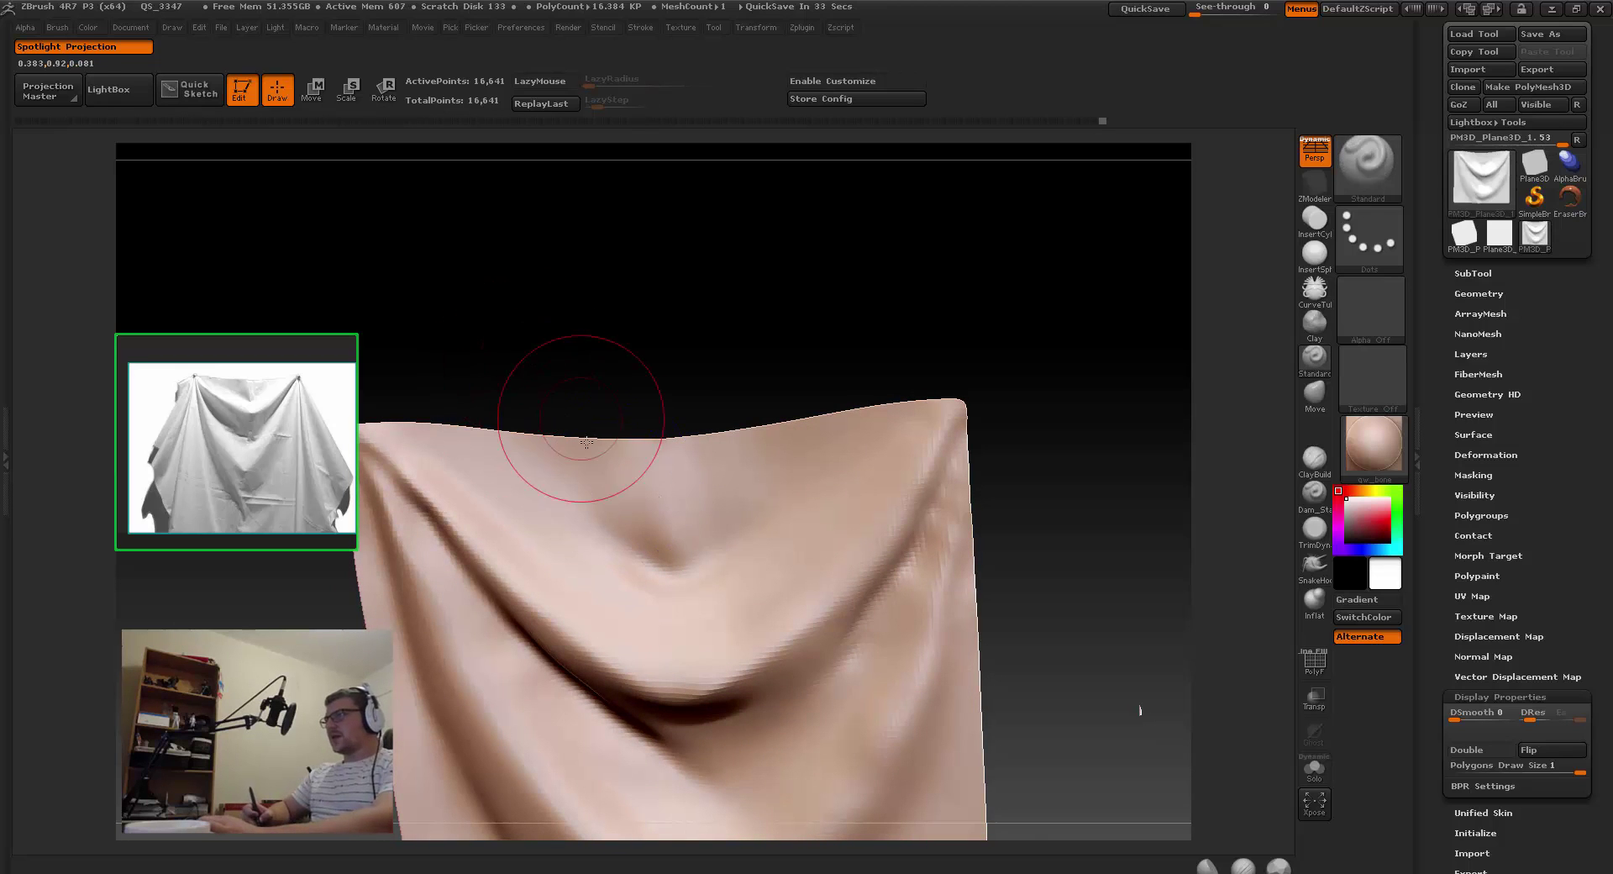
mouse_move(558, 396)
left_mouse_down()
mouse_move(661, 473)
mouse_move(630, 491)
left_mouse_up()
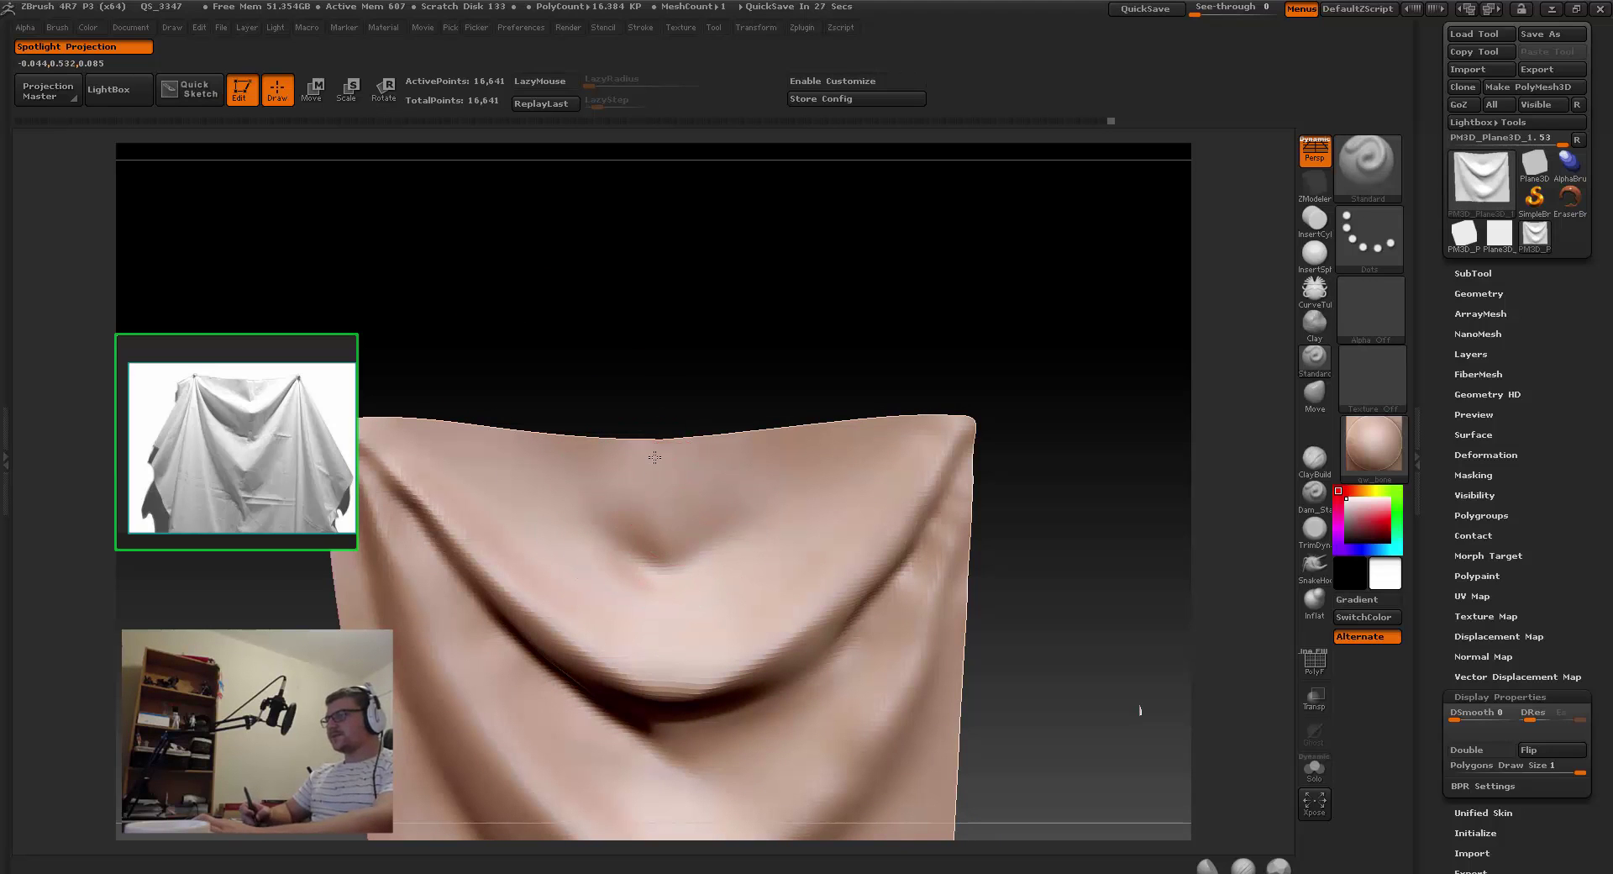
Step: Give the Standard brush a soft round alpha and smooth the crease above the central dent at the cloth's top edge
left_click(1344, 305)
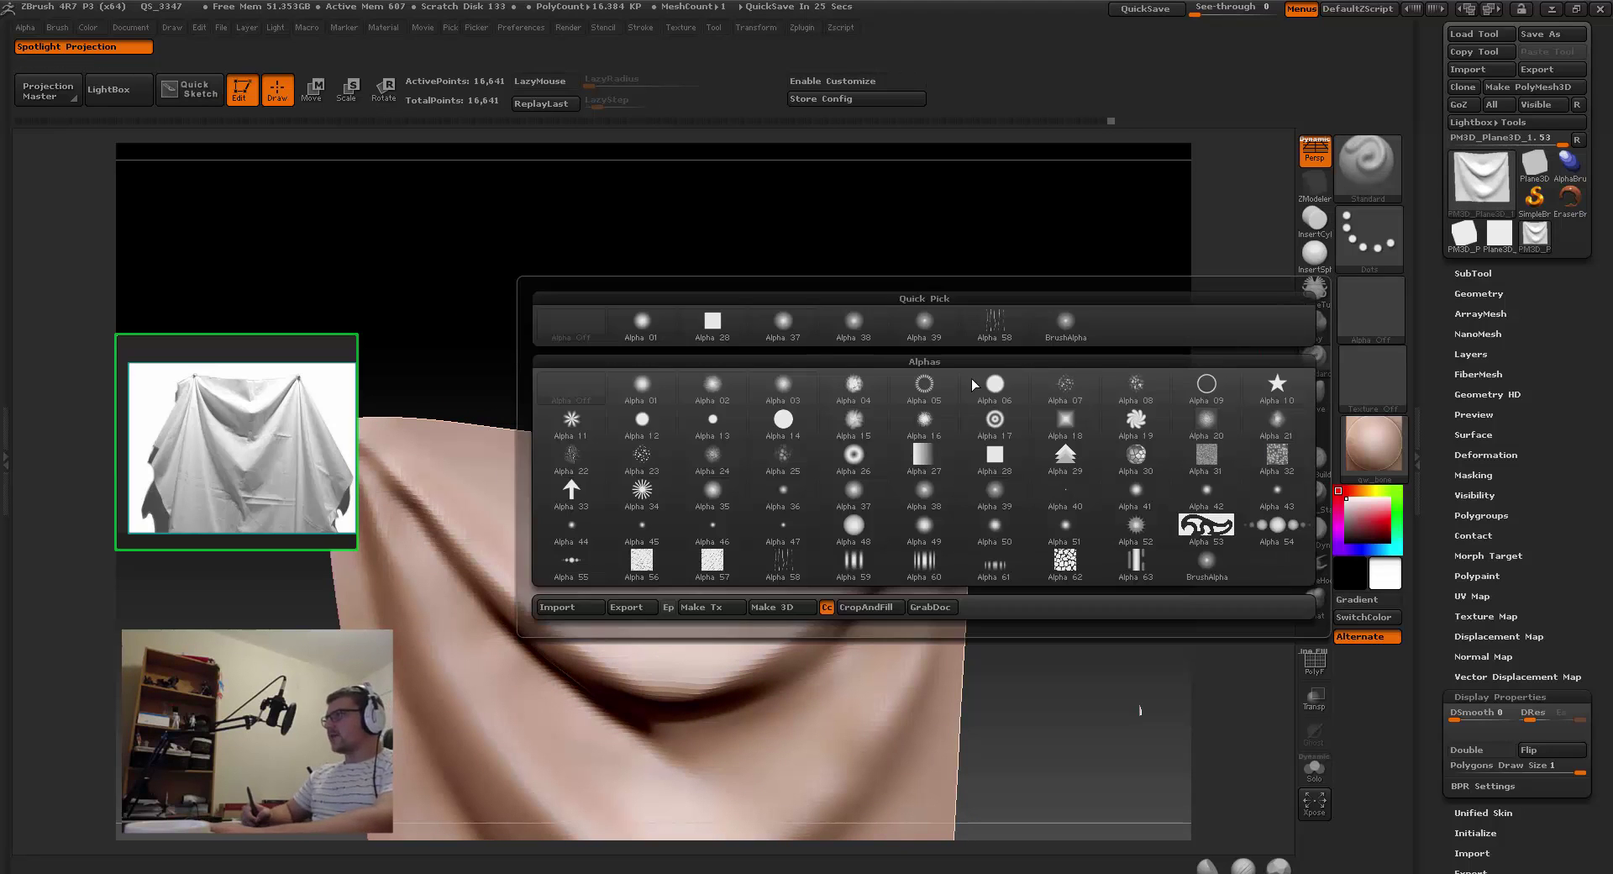
left_click(994, 494)
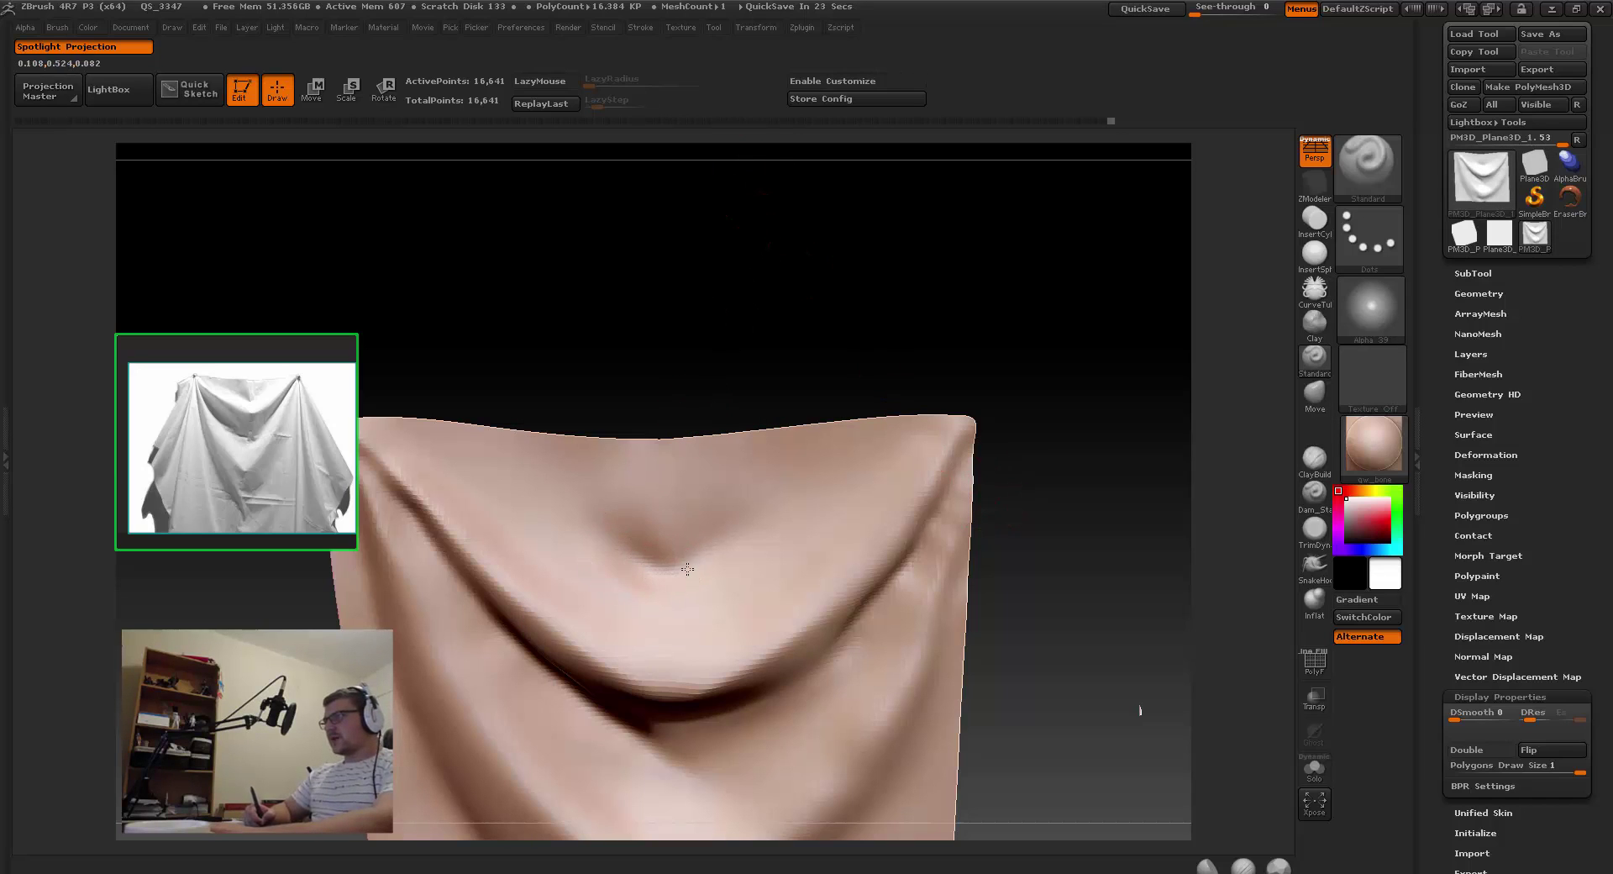
key("b")
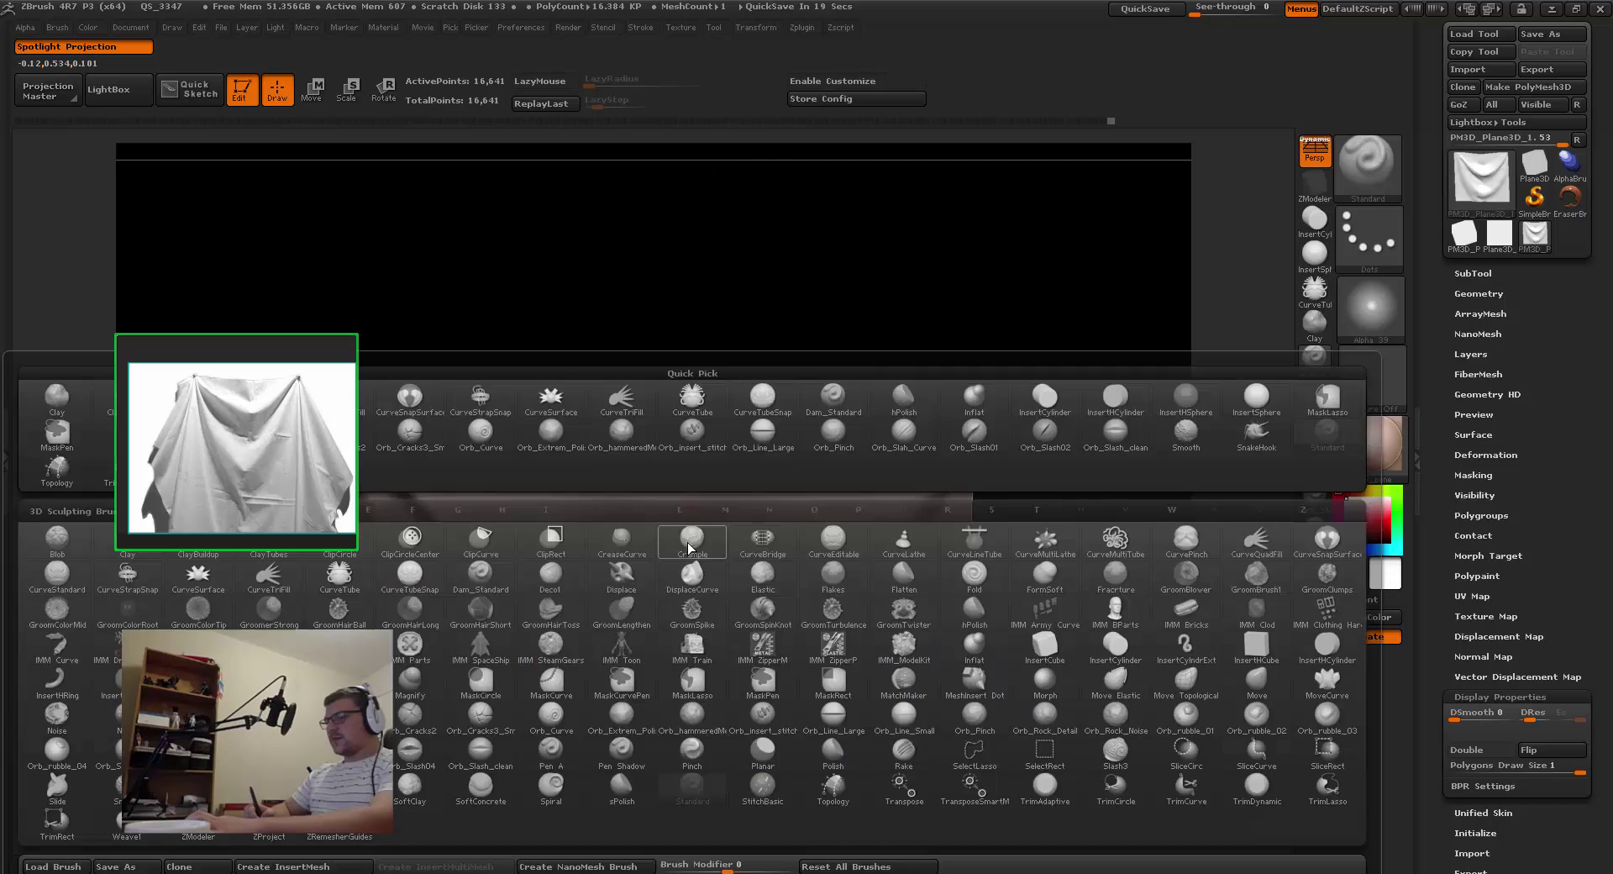
key("space")
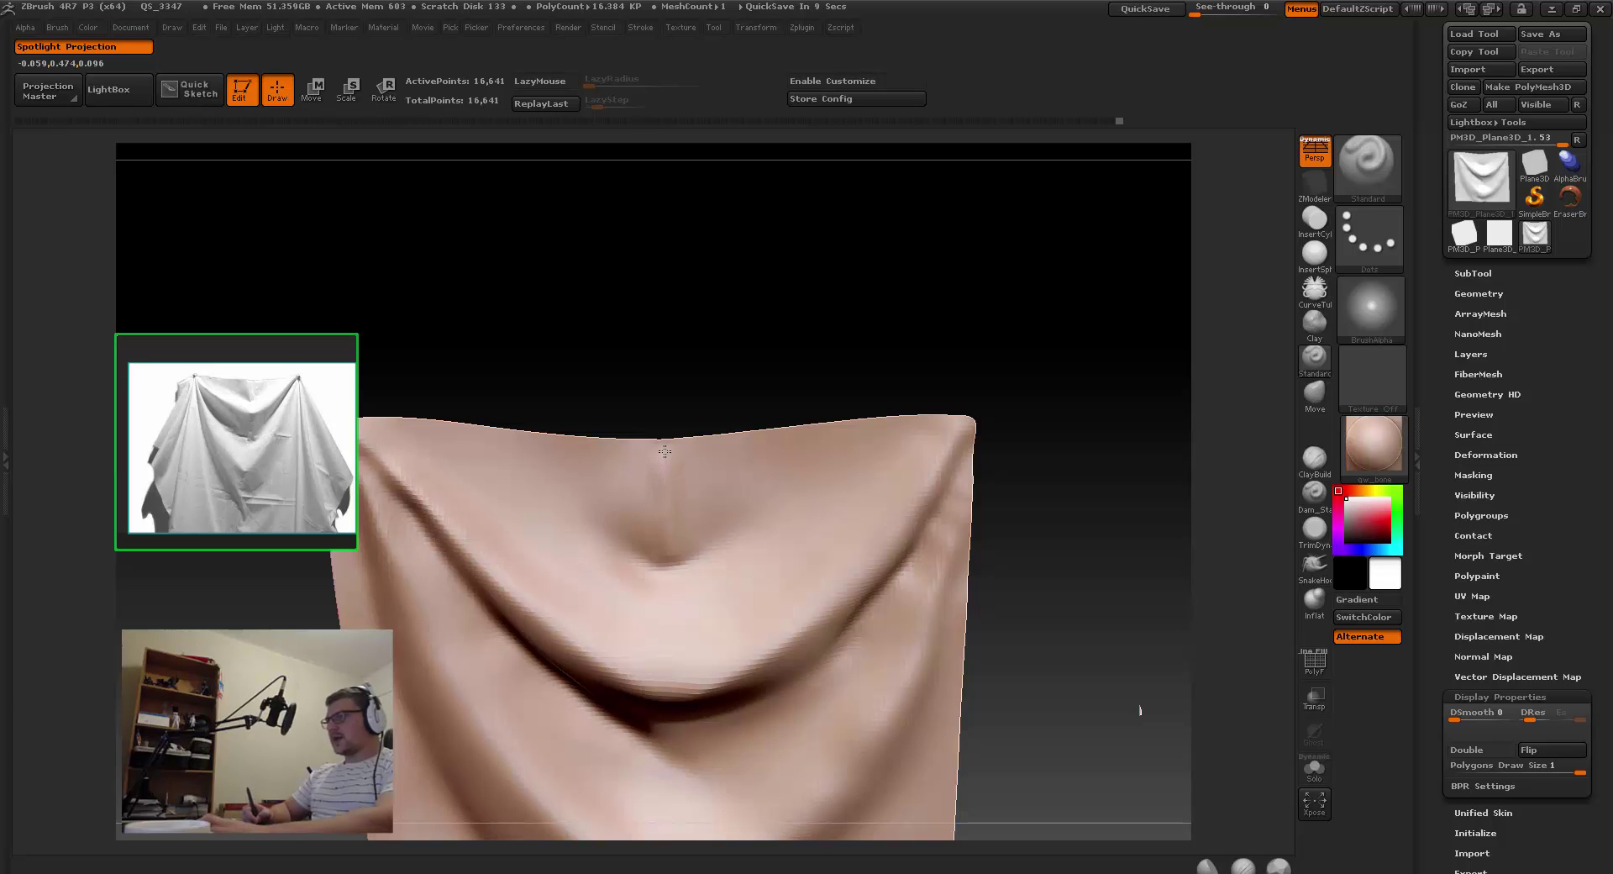
key("shift")
left_click_drag(654, 454, 664, 474, "shift")
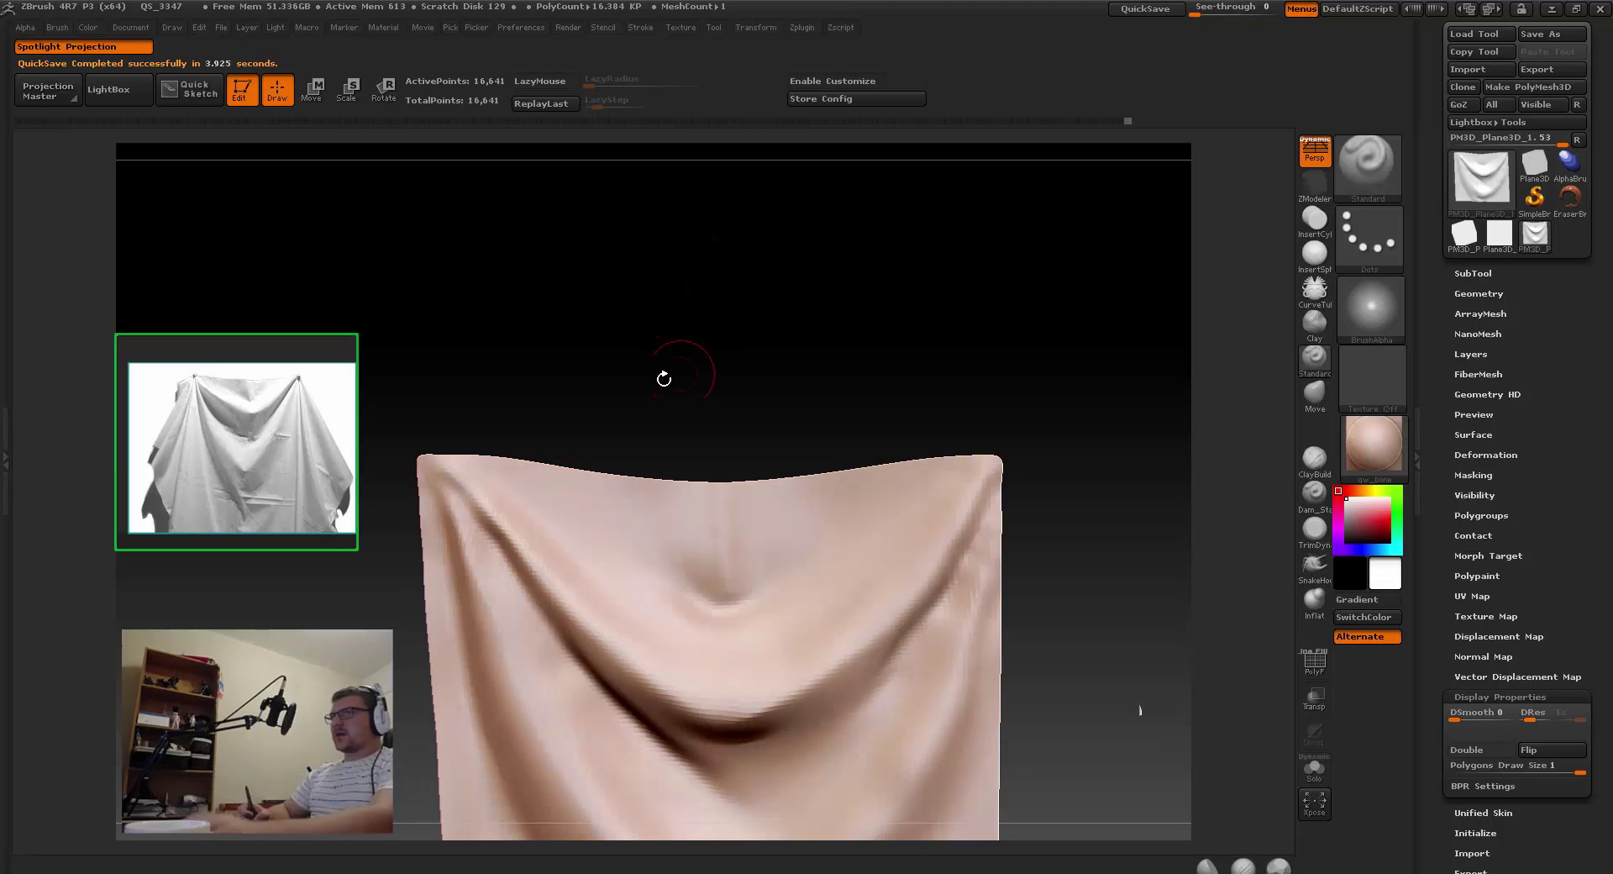
Step: Build up the ridge running into the cloth's upper-left corner with short Standard strokes and smooth it
left_click_drag(663, 378, 630, 360)
mouse_move(524, 521)
left_mouse_down()
mouse_move(467, 472)
mouse_move(487, 476)
left_mouse_up()
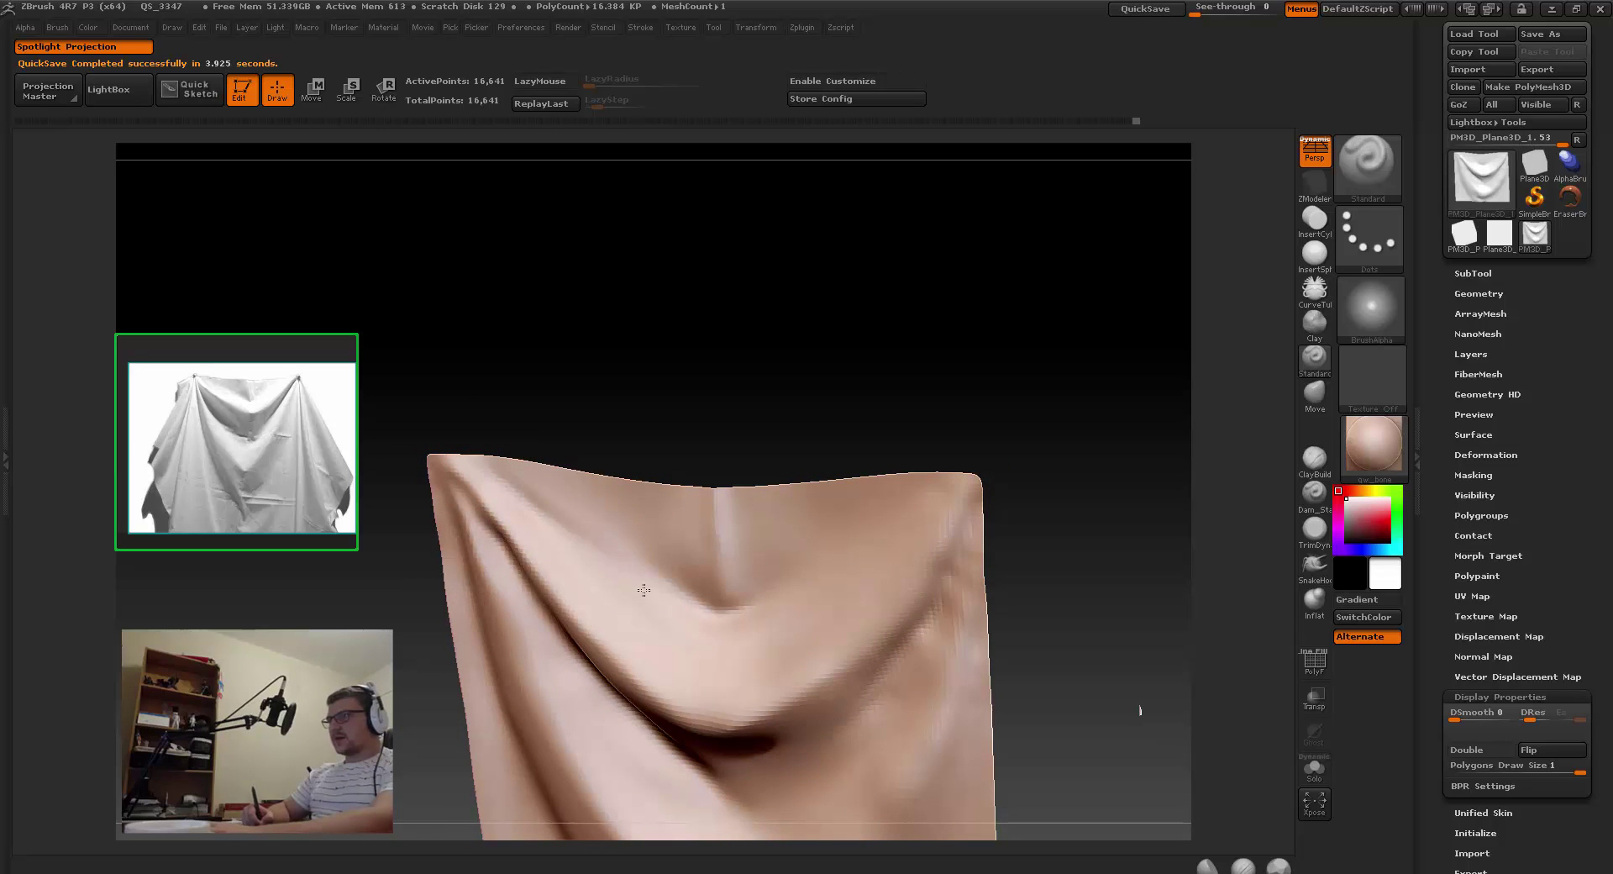
key("shift")
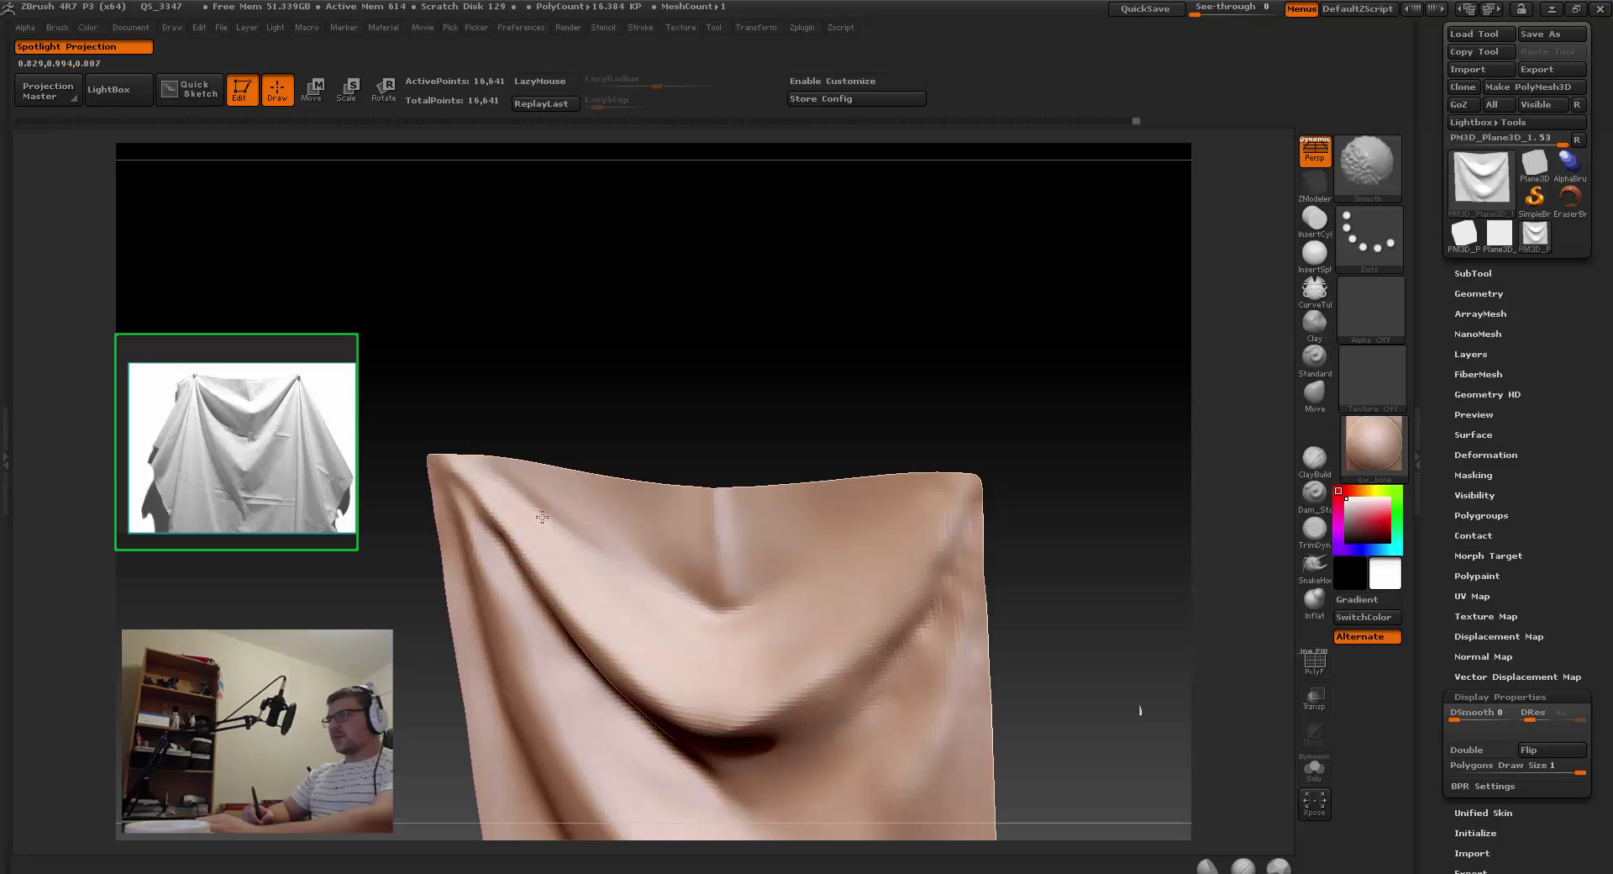
left_click_drag(440, 452, 509, 440)
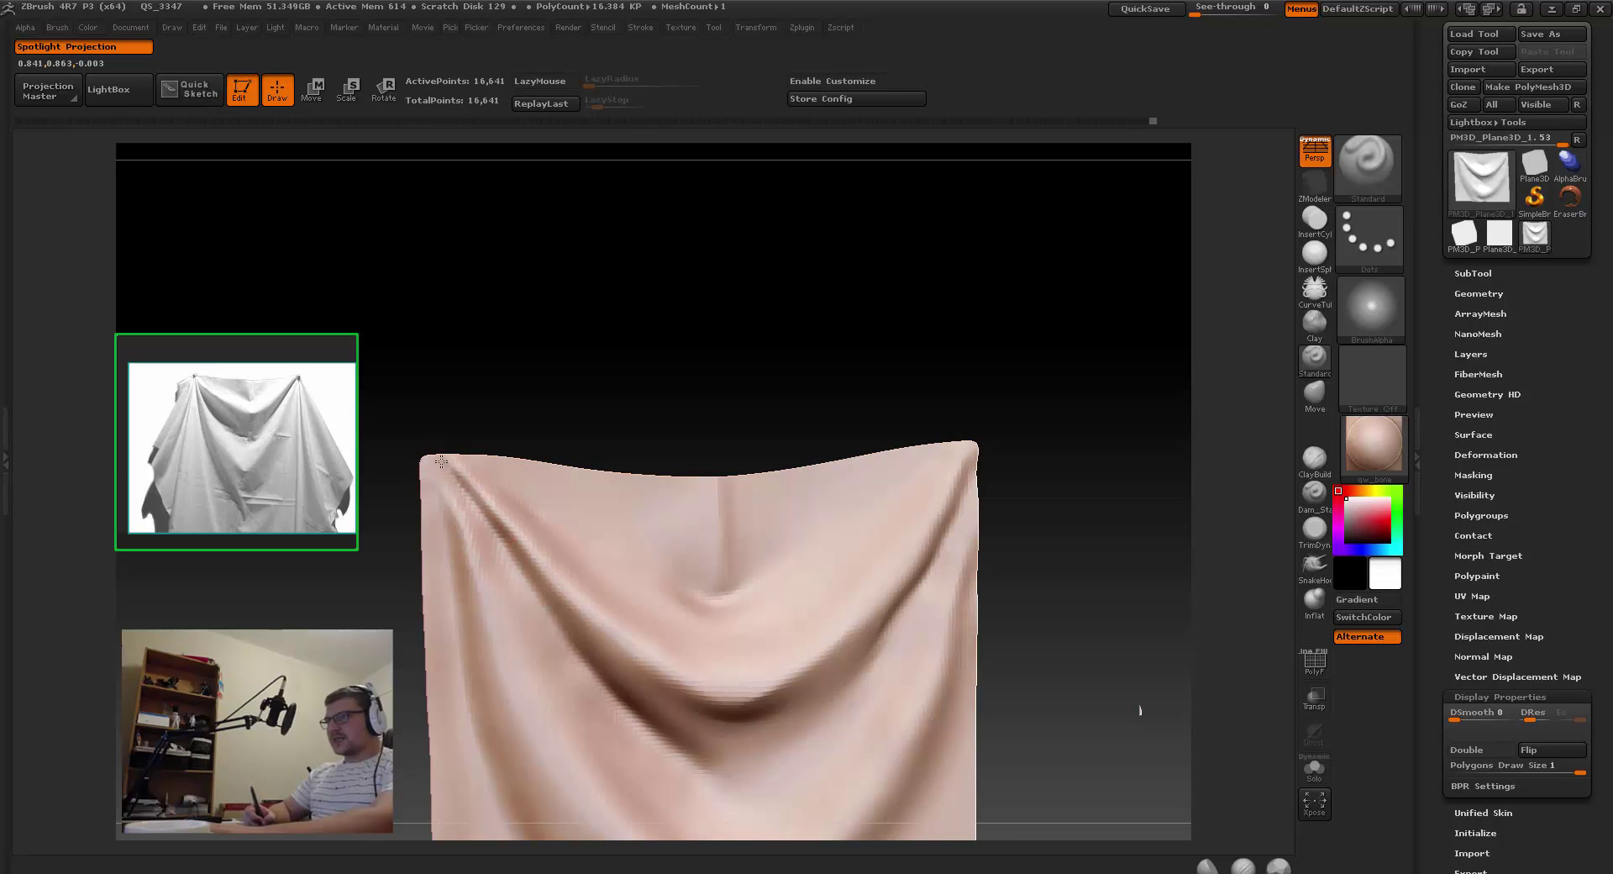
left_click_drag(449, 475, 438, 460)
left_click_drag(462, 535, 436, 461)
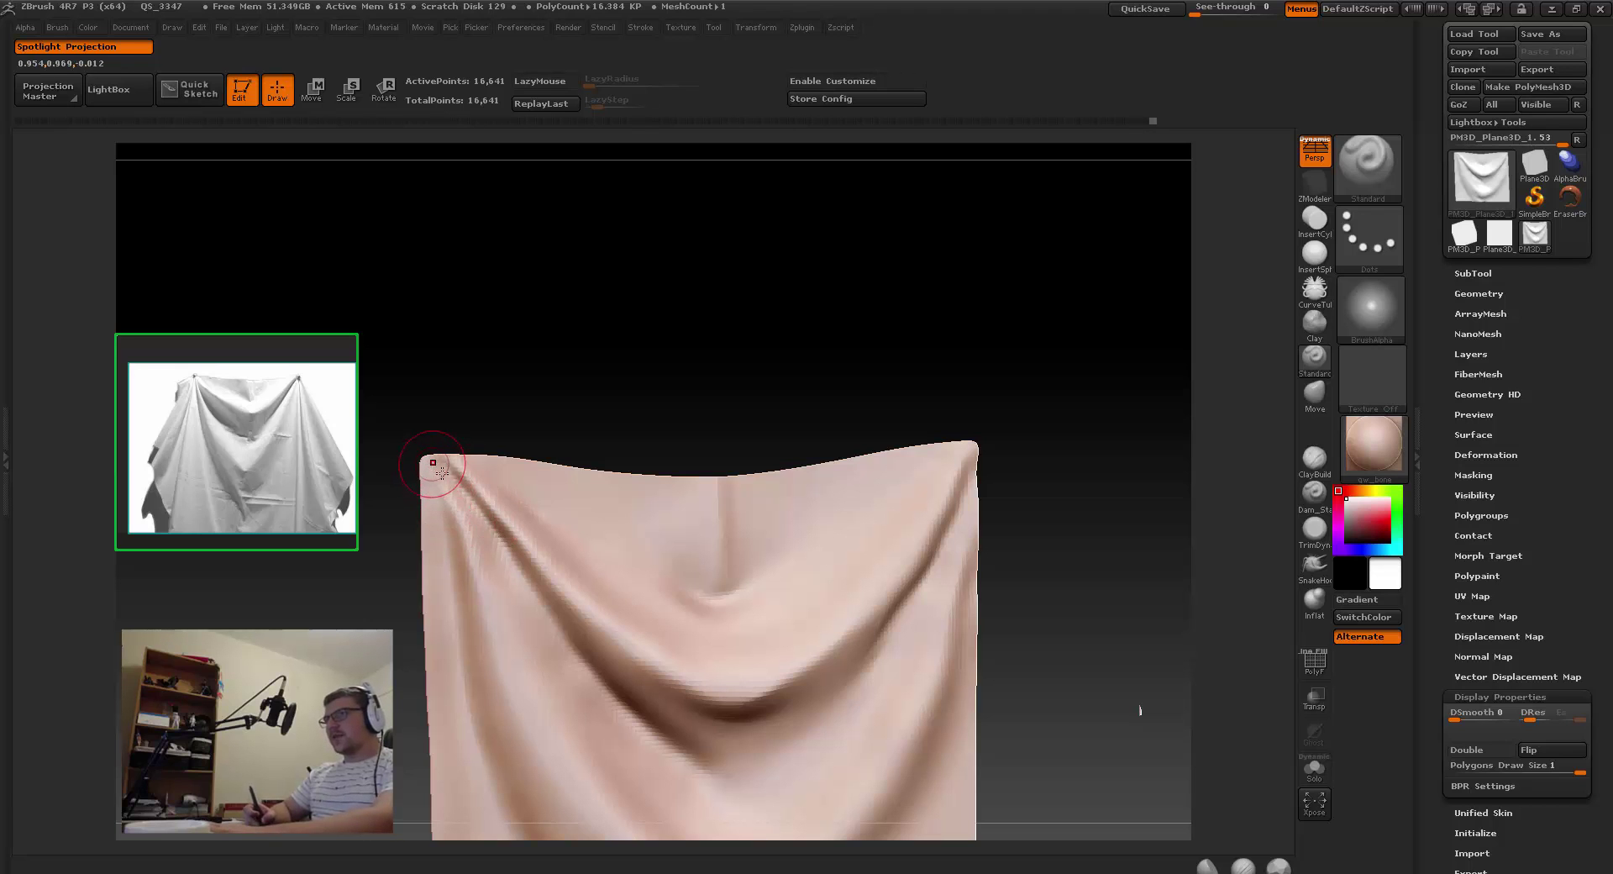
Step: Carve a short groove just beneath the cloth's upper-left corner and smooth it into the fold
right_click_drag(475, 514, 414, 511)
right_click(414, 511)
mouse_move(622, 429)
left_mouse_down()
mouse_move(546, 488)
mouse_move(619, 436)
left_mouse_up()
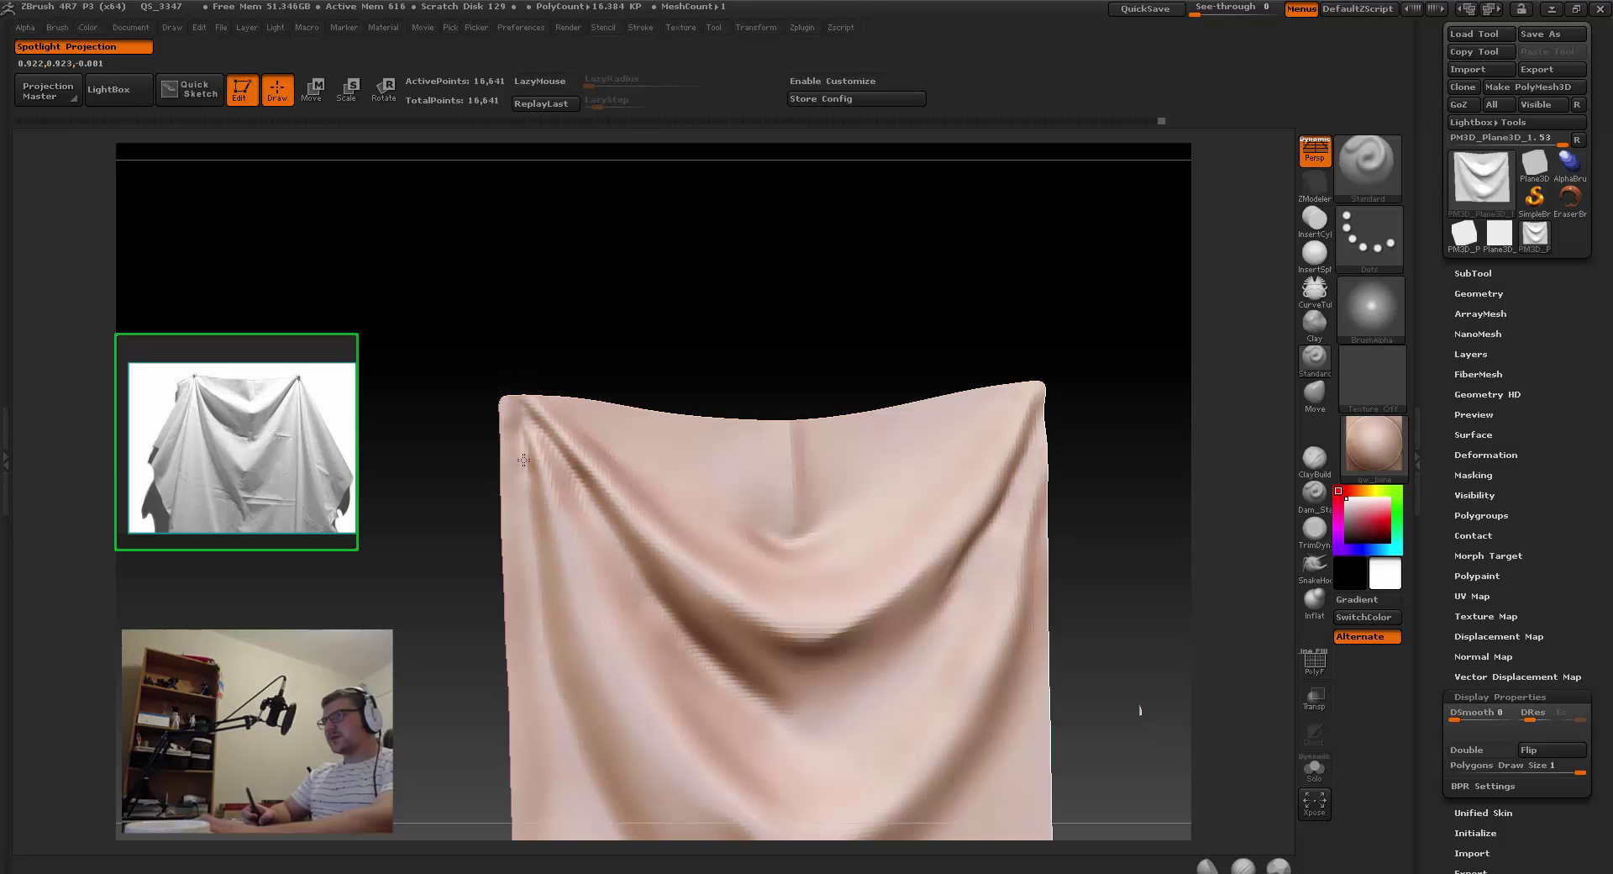
left_click_drag(544, 466, 539, 418, "alt")
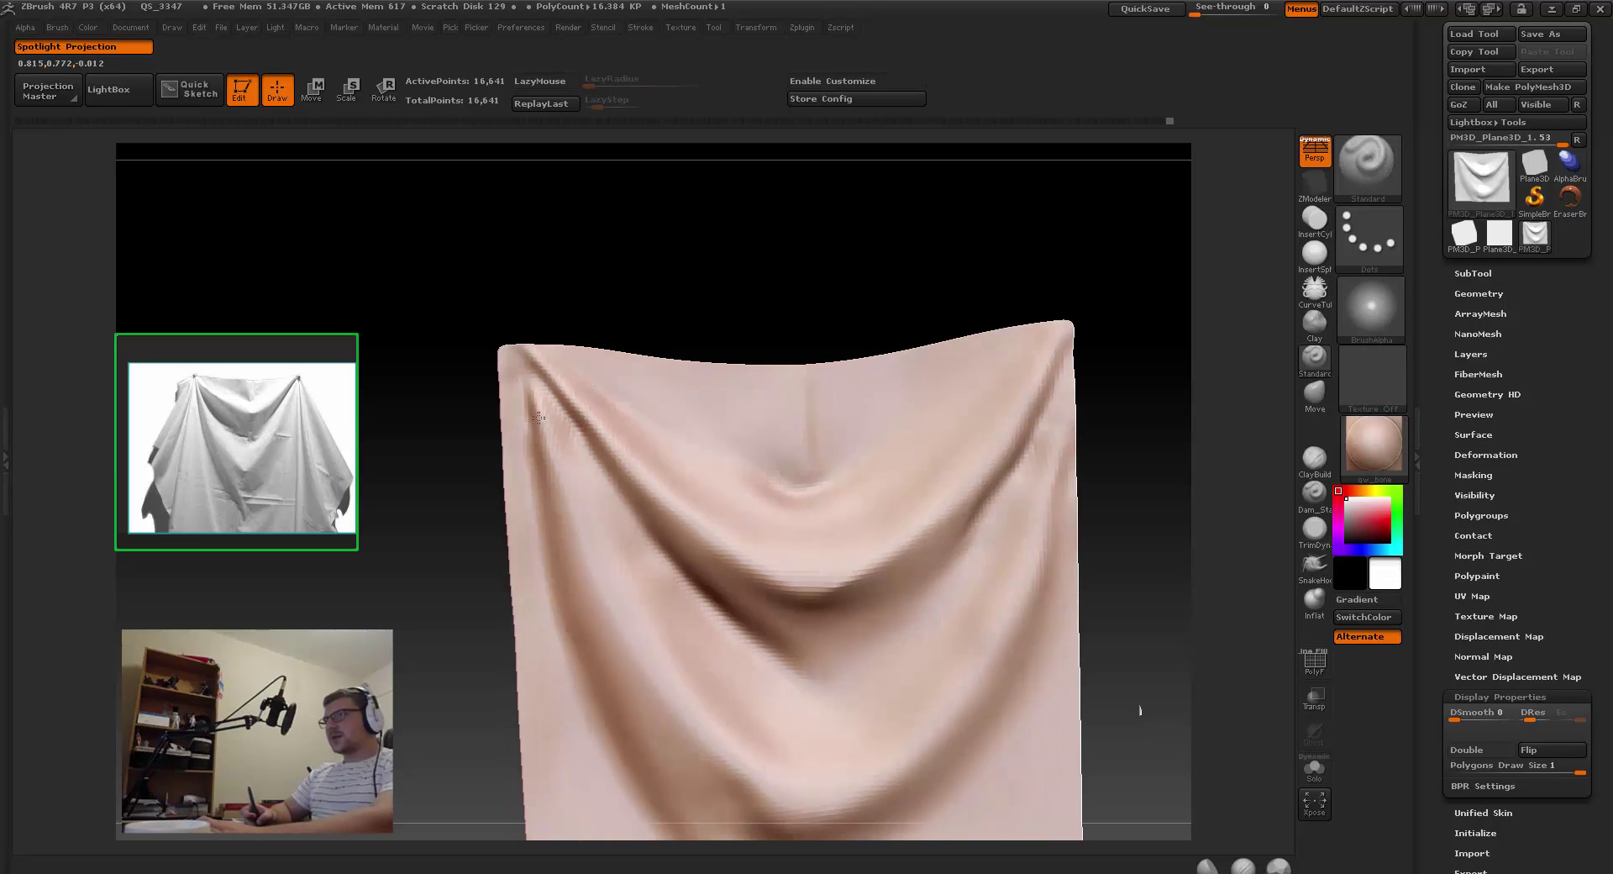
right_click_drag(538, 418, 538, 378)
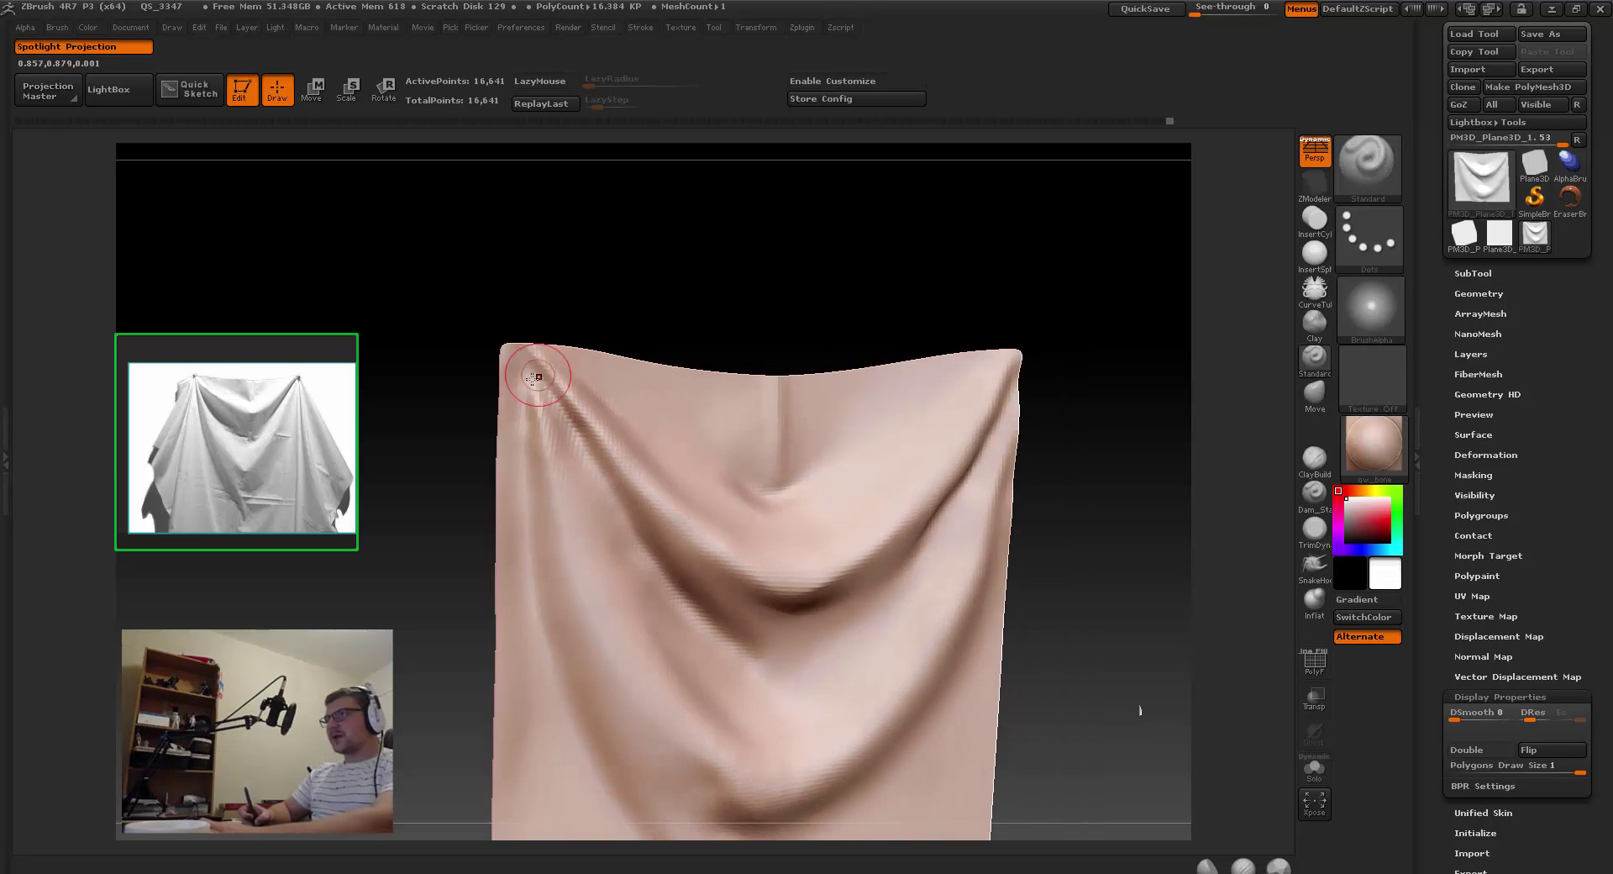
left_click_drag(536, 386, 534, 419, "shift")
right_click_drag(572, 564, 471, 497, "alt")
mouse_move(504, 496)
right_mouse_down()
mouse_move(454, 488)
mouse_move(508, 479)
right_mouse_up()
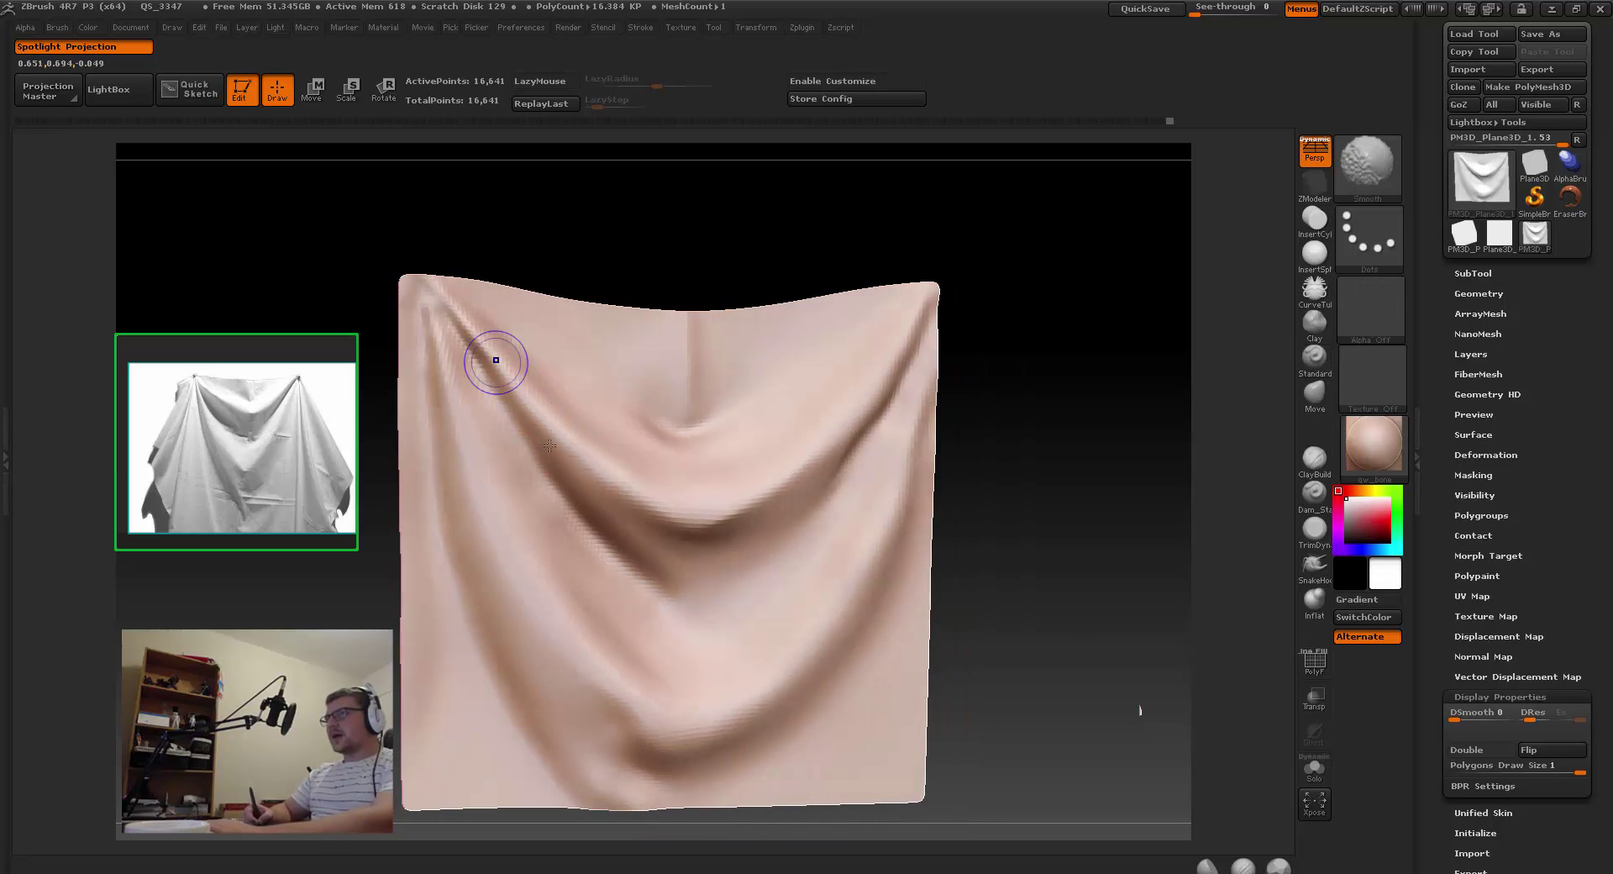
Step: Enable LazyMouse for the Standard brush with a LazyStep of 0 and a LazyRadius of 30
mouse_move(523, 542)
right_mouse_down("alt")
mouse_move(468, 429)
mouse_move(497, 428)
right_mouse_up("alt")
right_click_drag(565, 481, 497, 381, "alt")
right_click_drag(731, 368, 699, 451, "alt")
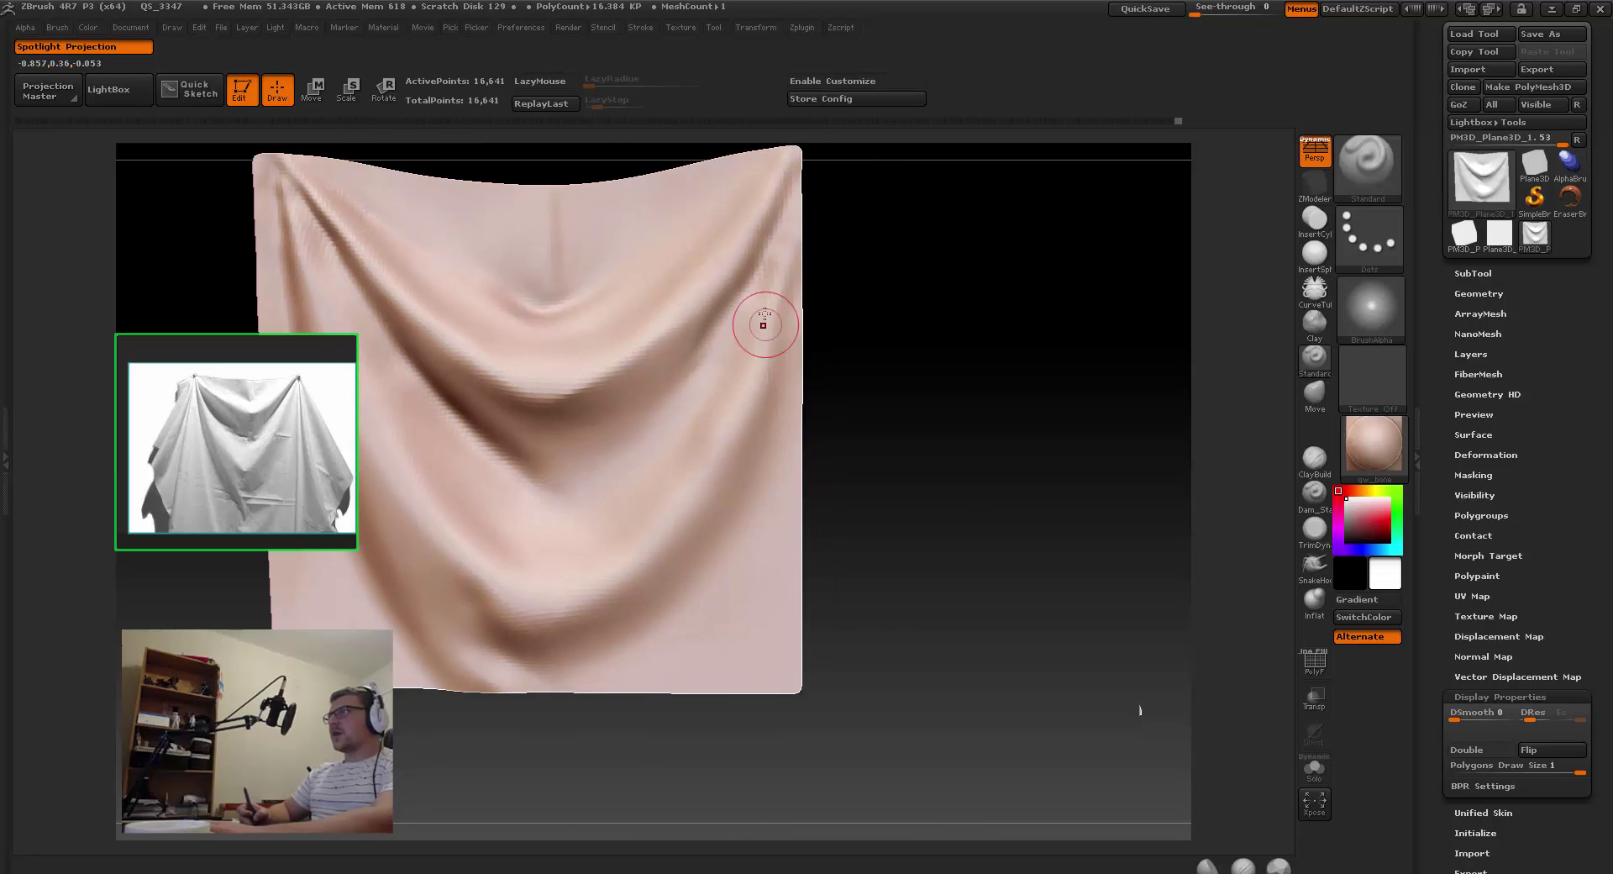
right_click_drag(758, 310, 714, 386, "alt")
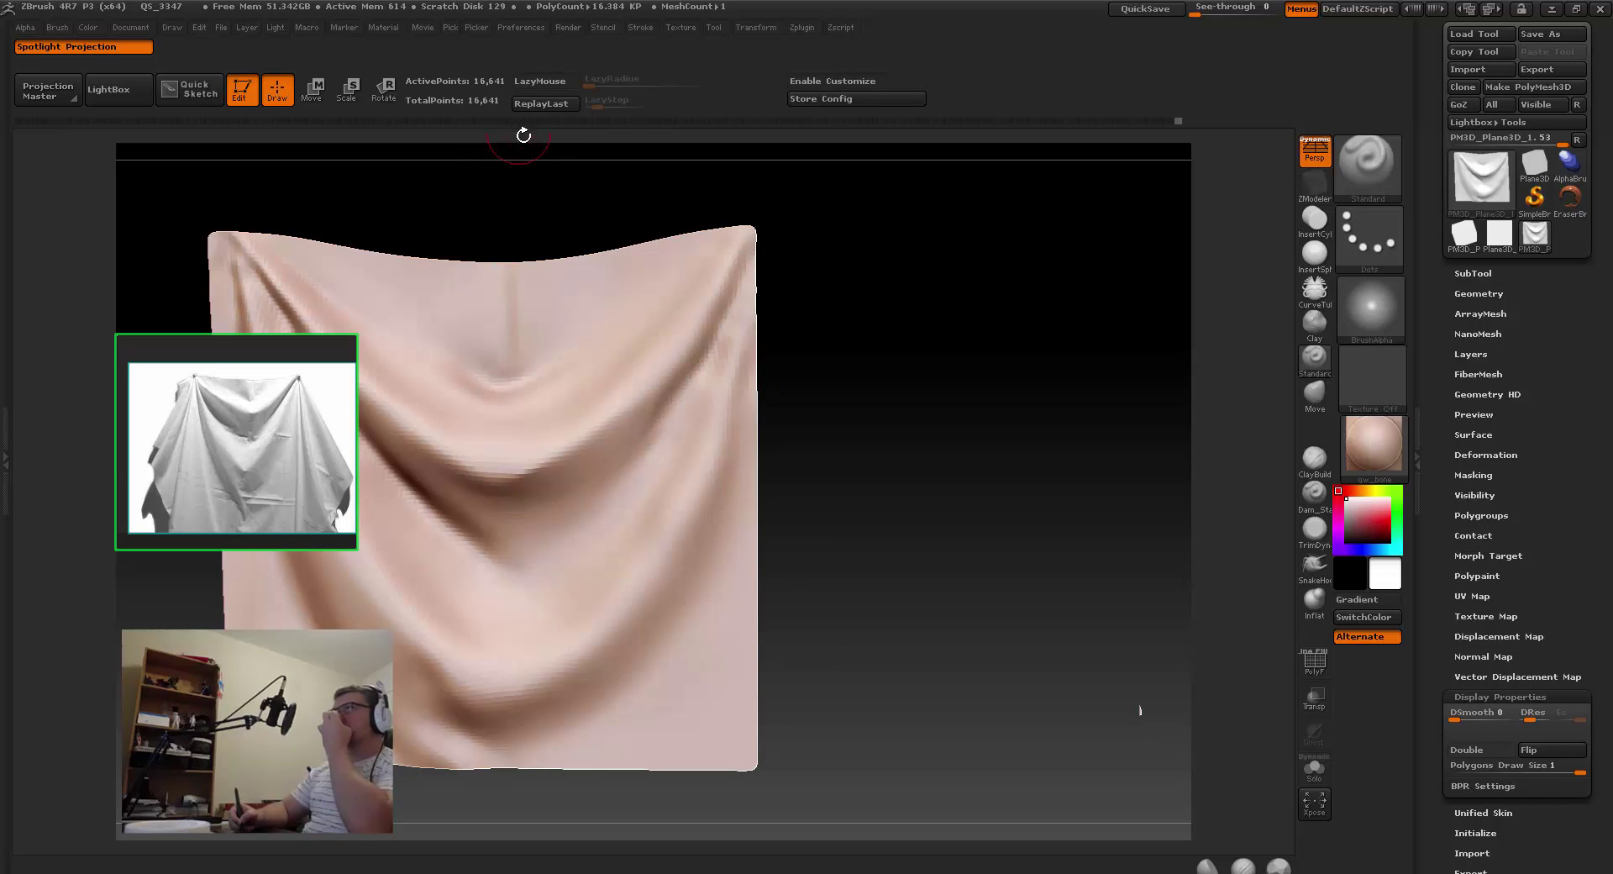
left_click(637, 31)
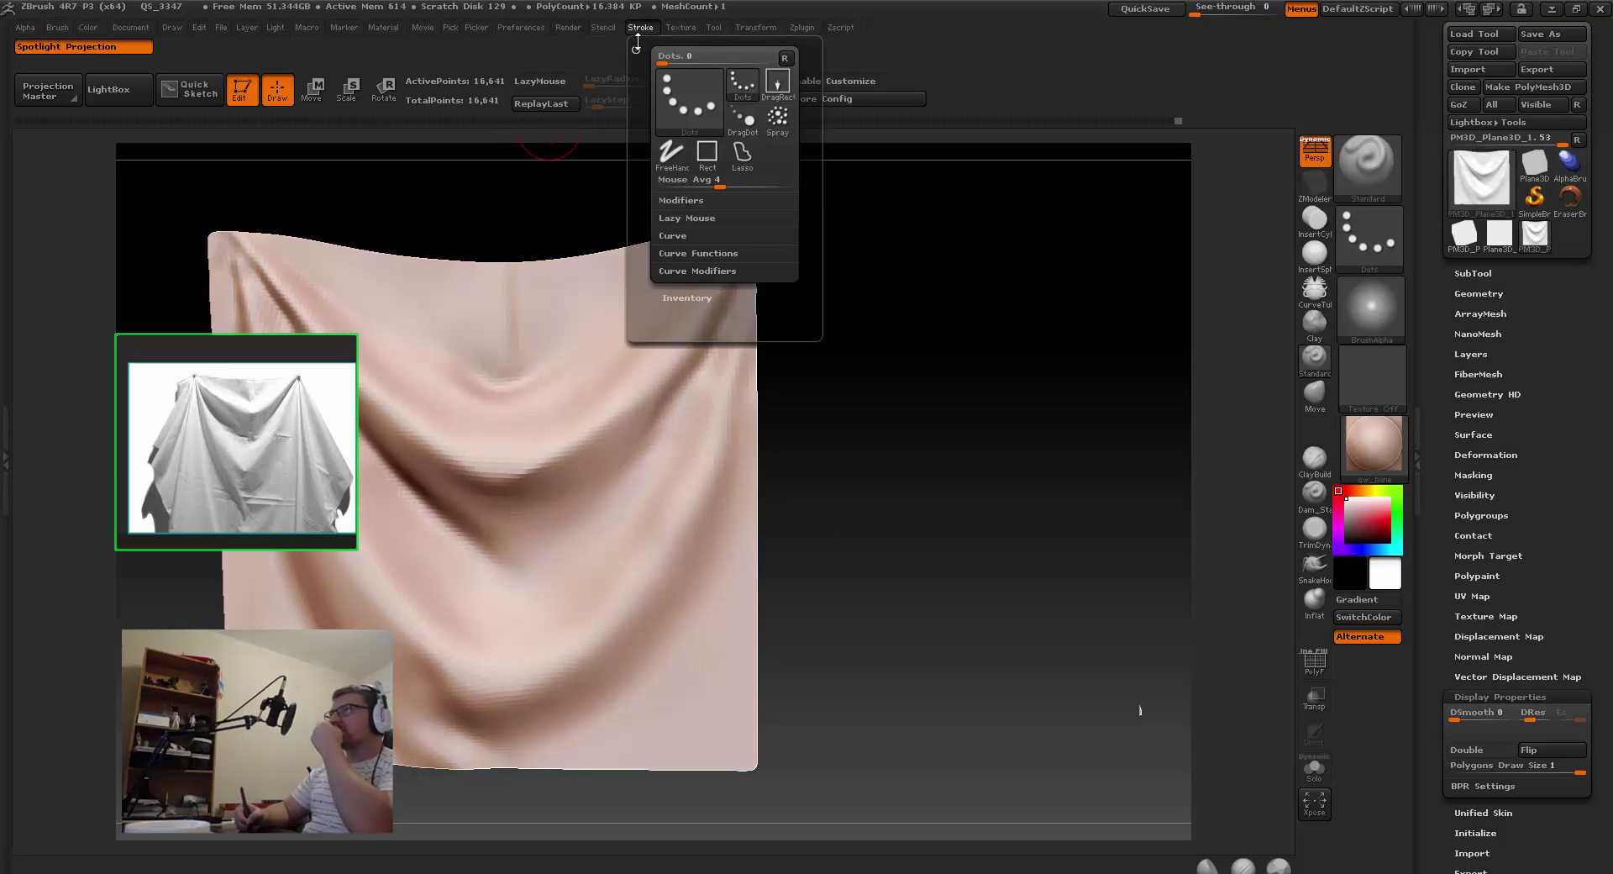
left_click(697, 220)
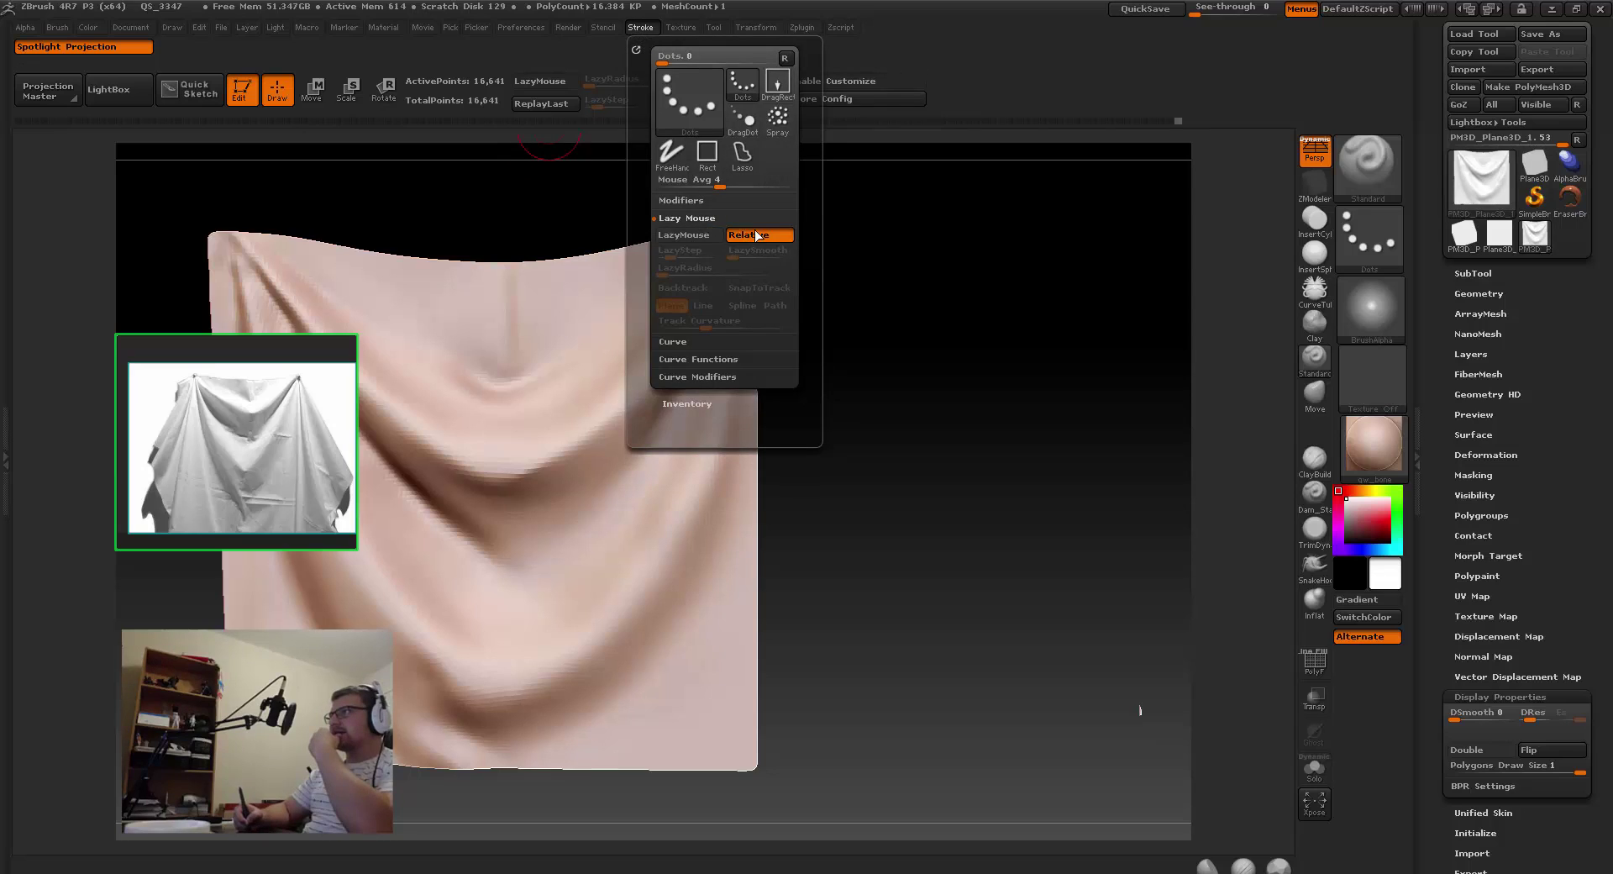
left_click(695, 238)
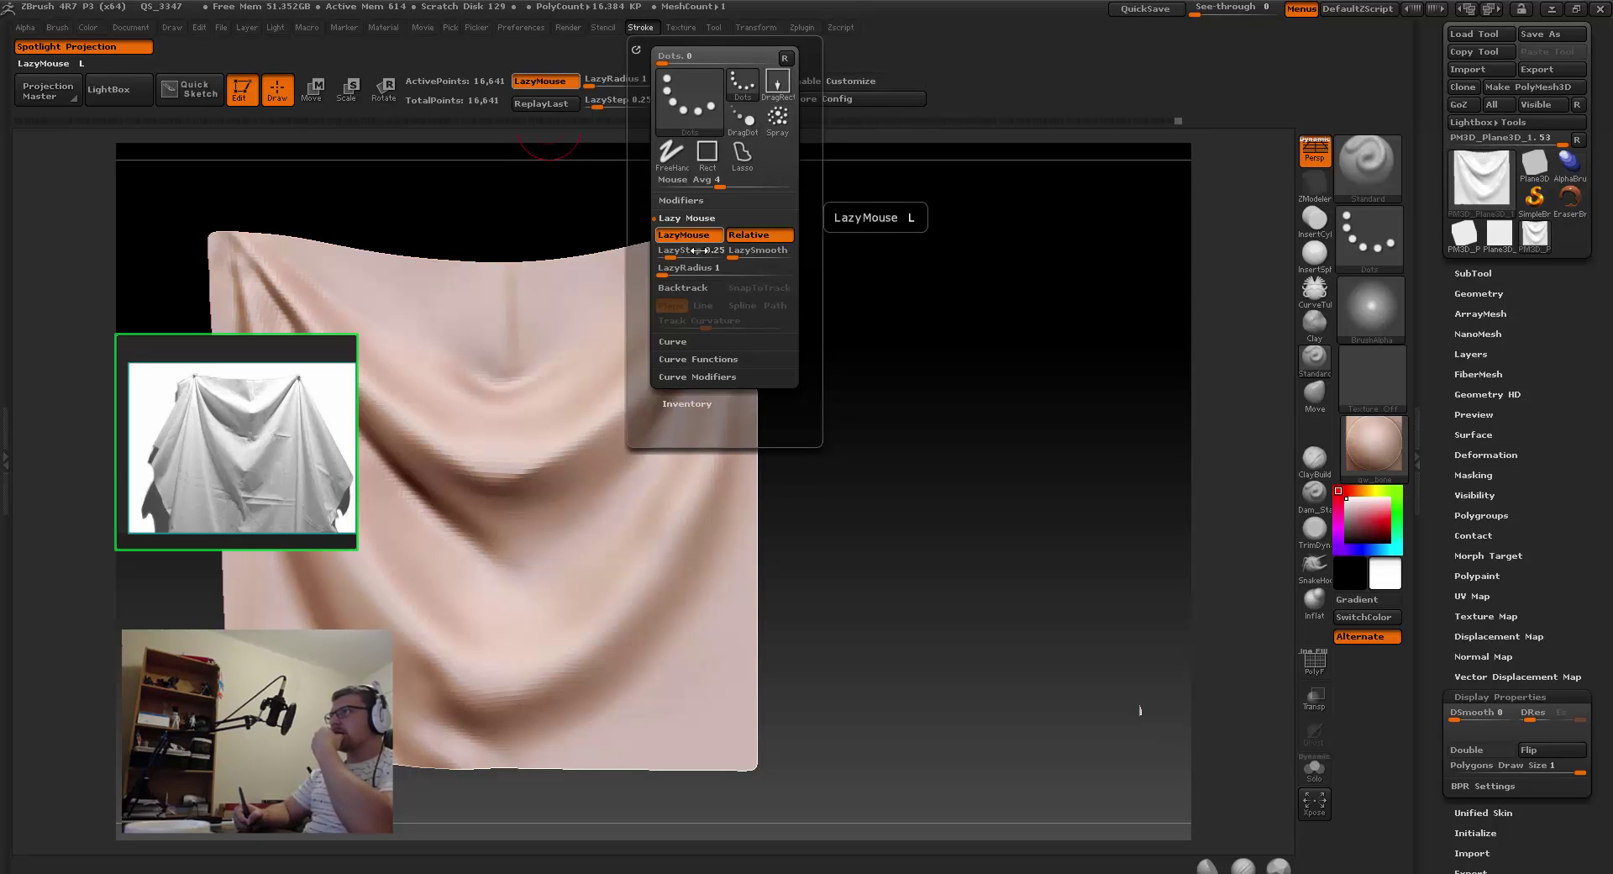
left_click_drag(672, 271, 670, 256)
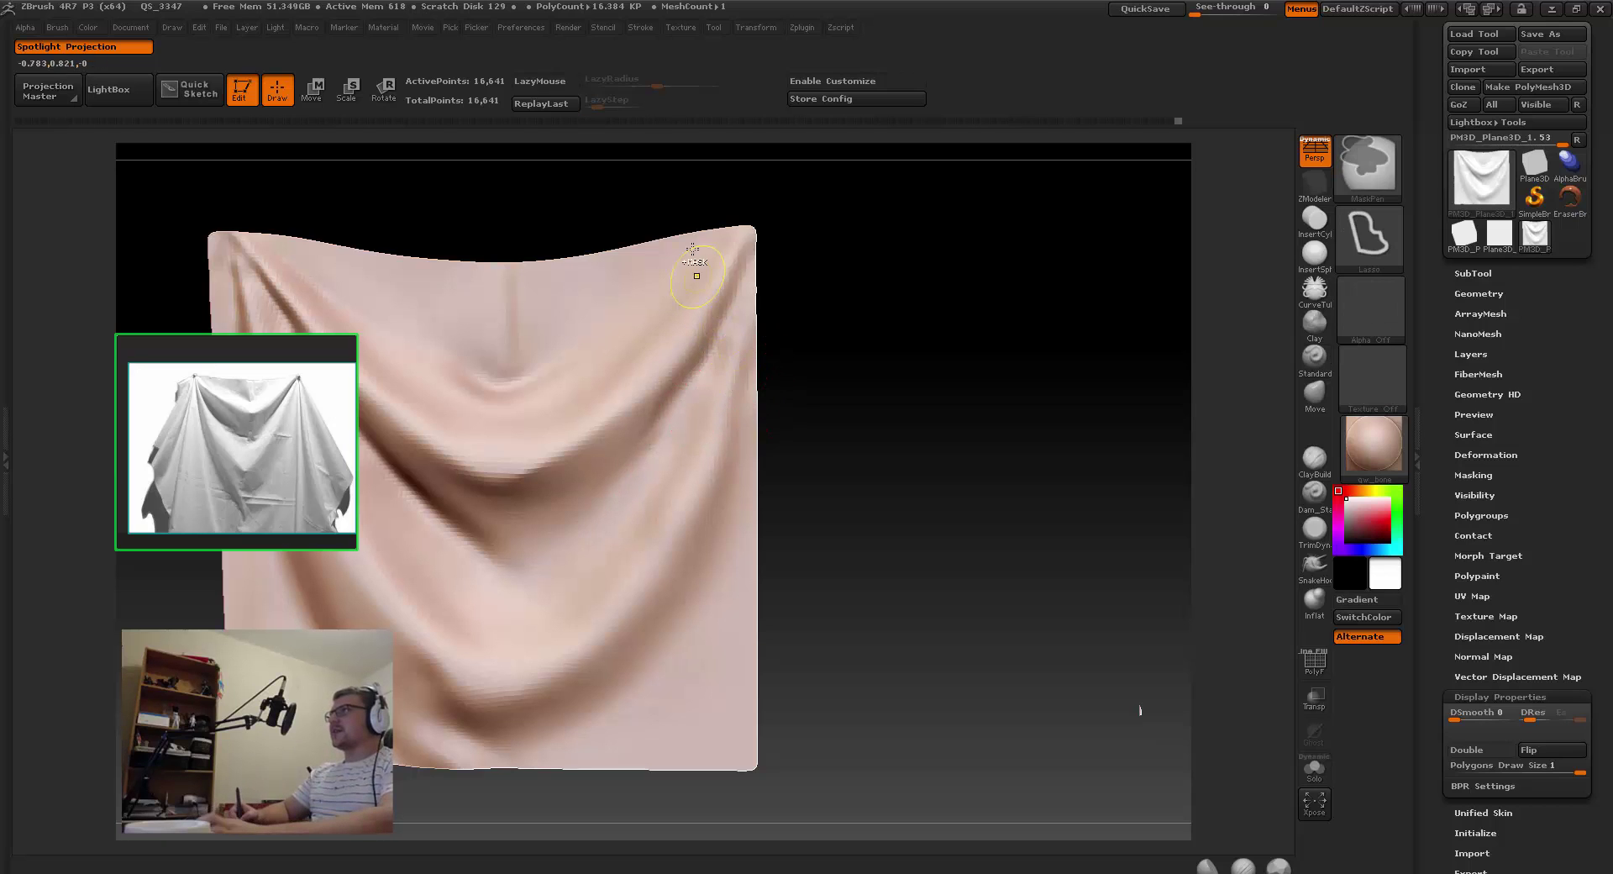
left_click(641, 27)
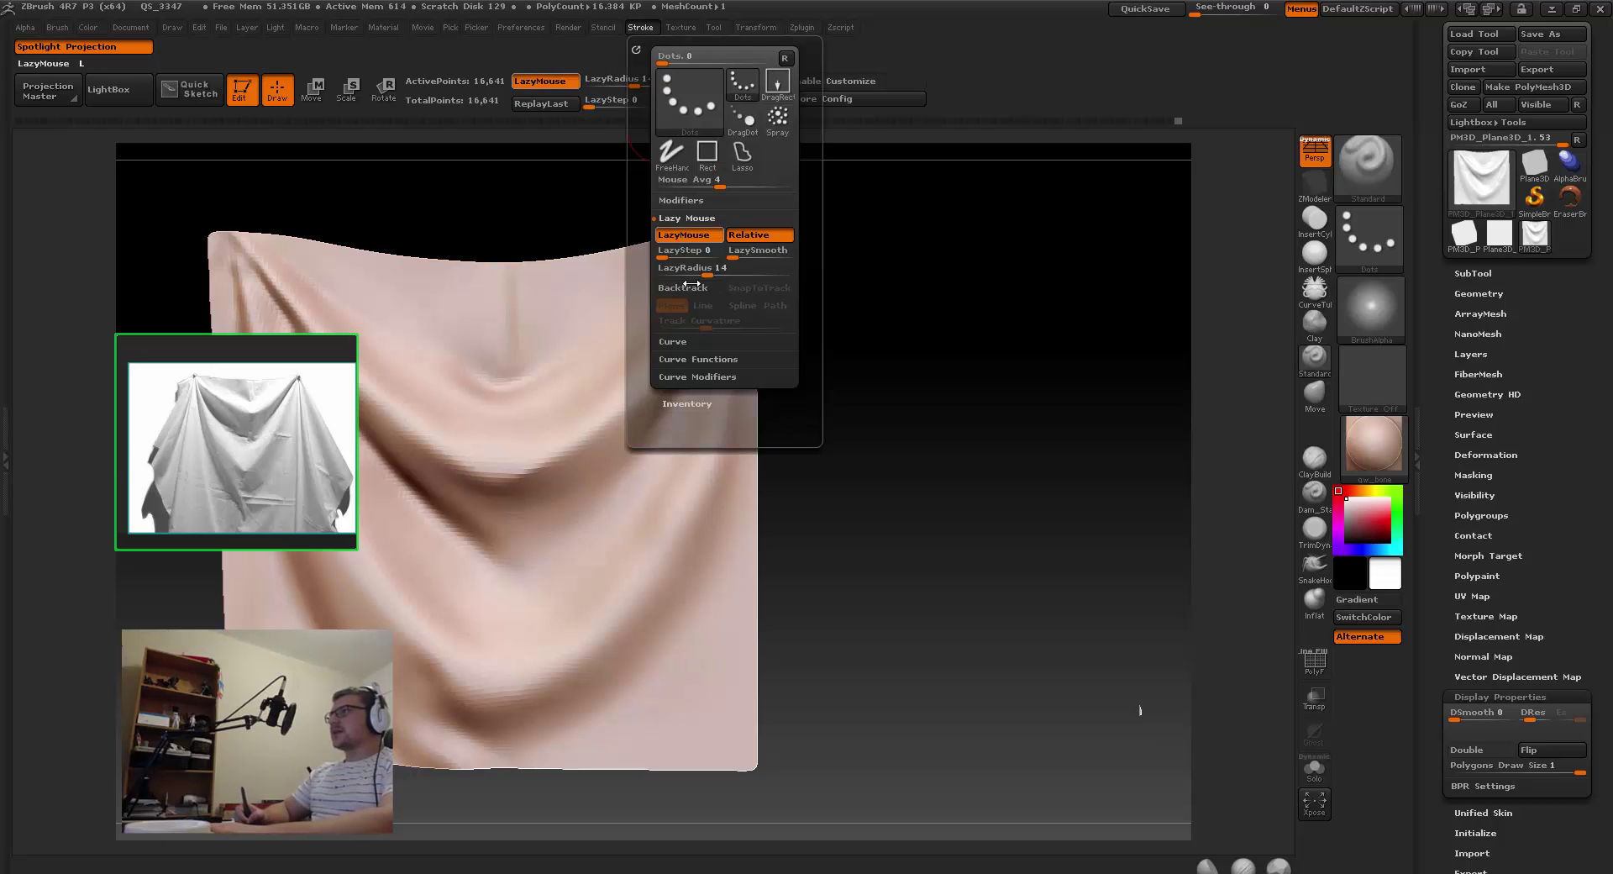
left_click_drag(710, 273, 729, 270)
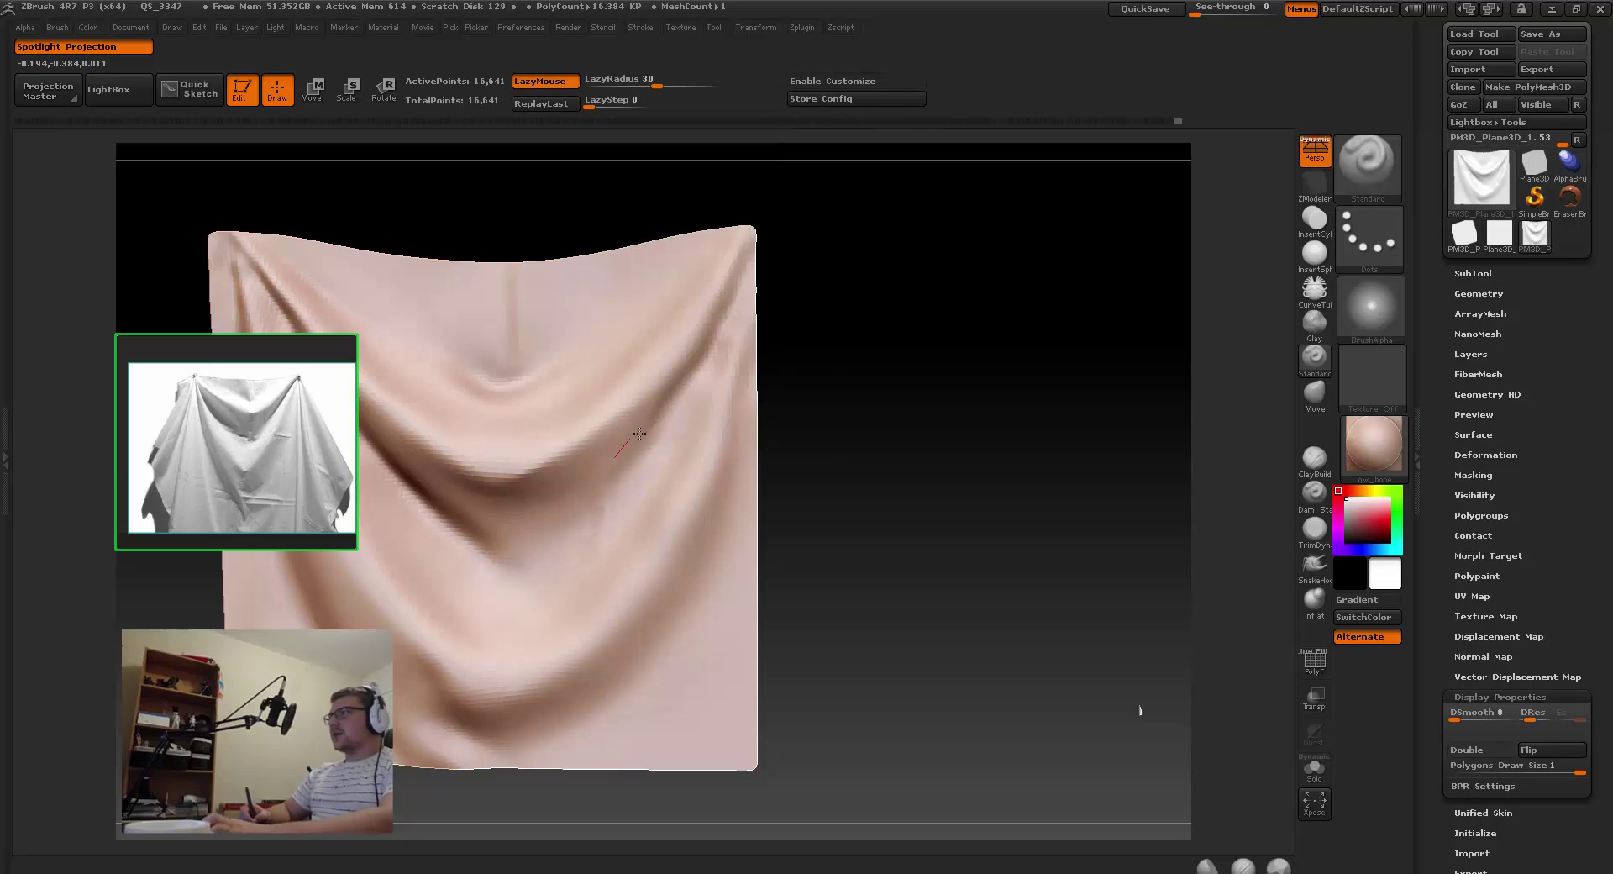
Step: Undo a trial Standard stroke on the right arm of the upper fold and stroke below that fold instead
left_click_drag(539, 451, 534, 456)
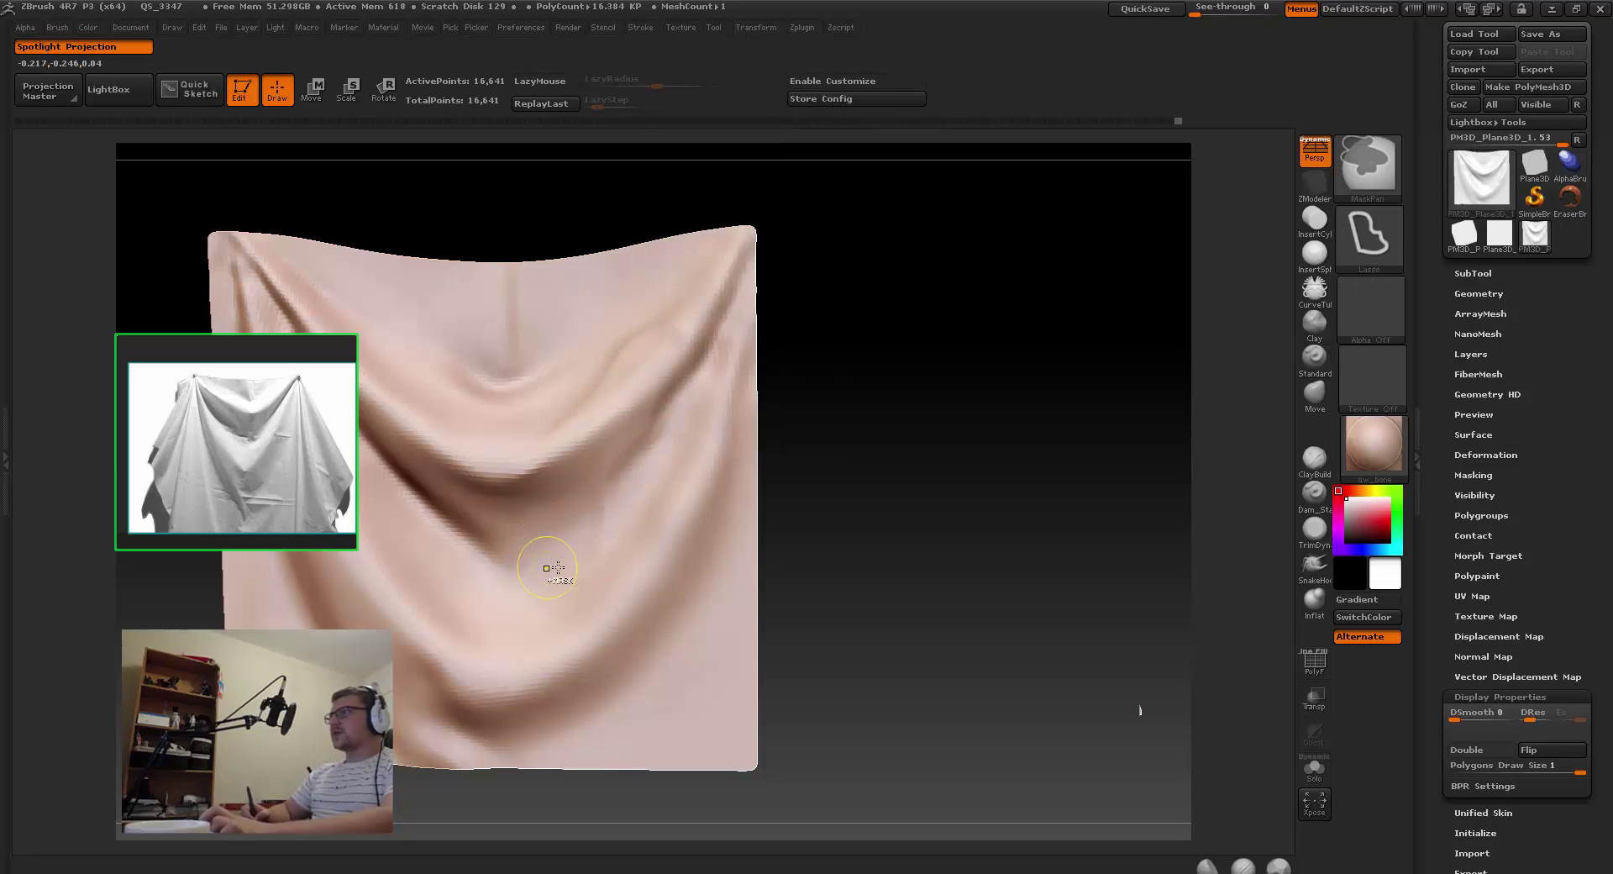
key("ctrl+z")
left_click_drag(685, 405, 545, 487)
Step: Sculpt narrow ridges descending from the cloth's upper-right corner along the right edge and smooth them
mouse_move(760, 273)
left_mouse_down()
mouse_move(735, 345)
mouse_move(685, 389)
mouse_move(673, 317)
left_mouse_up()
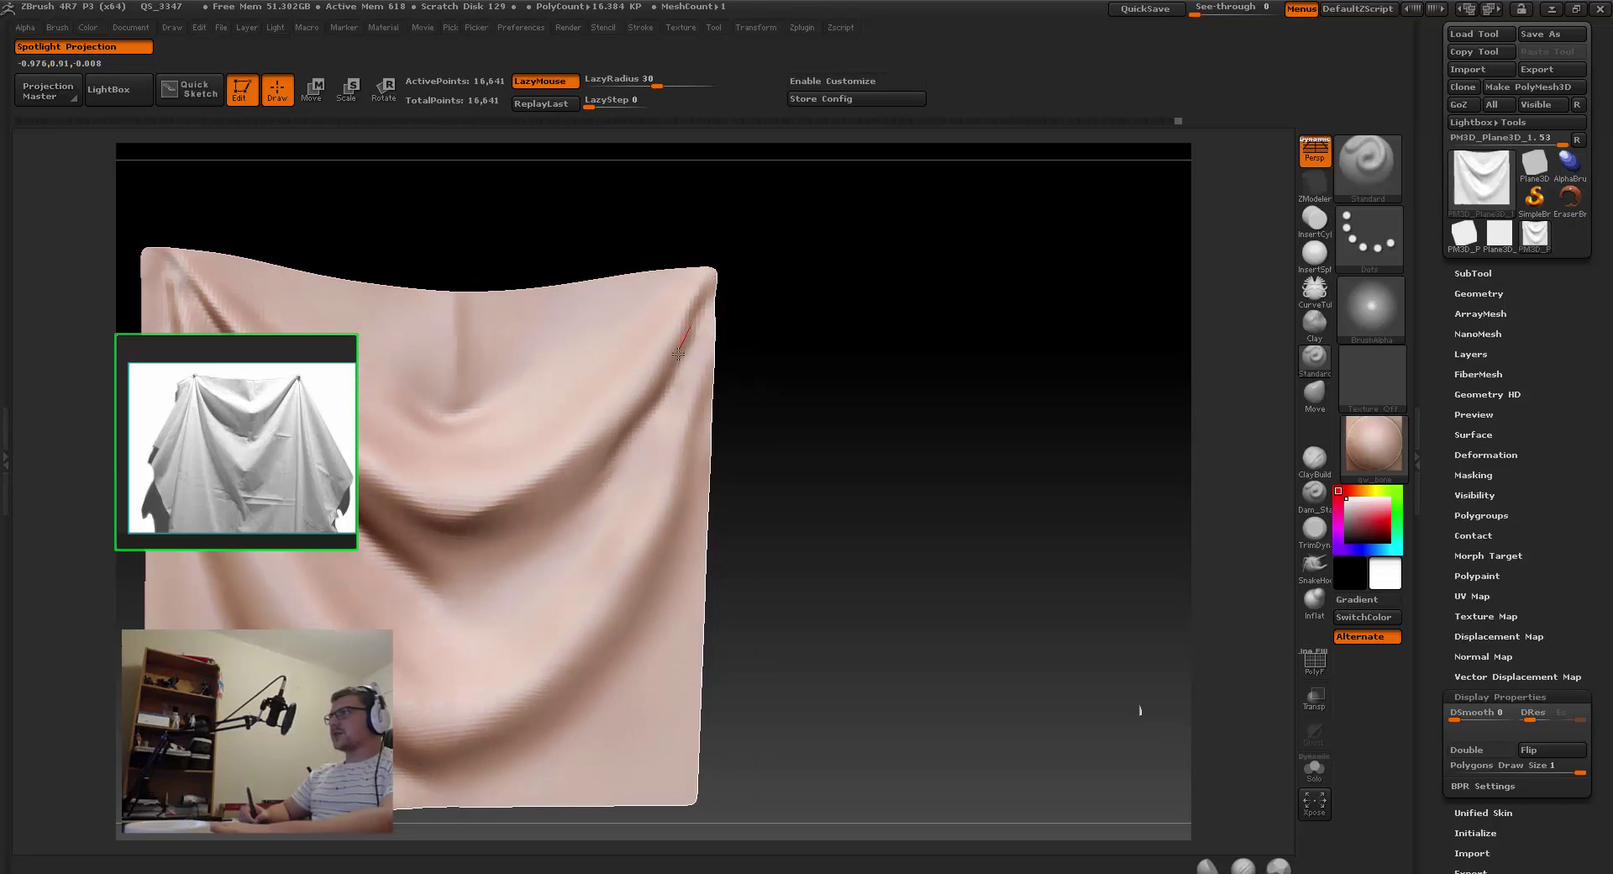
left_click_drag(608, 462, 605, 465)
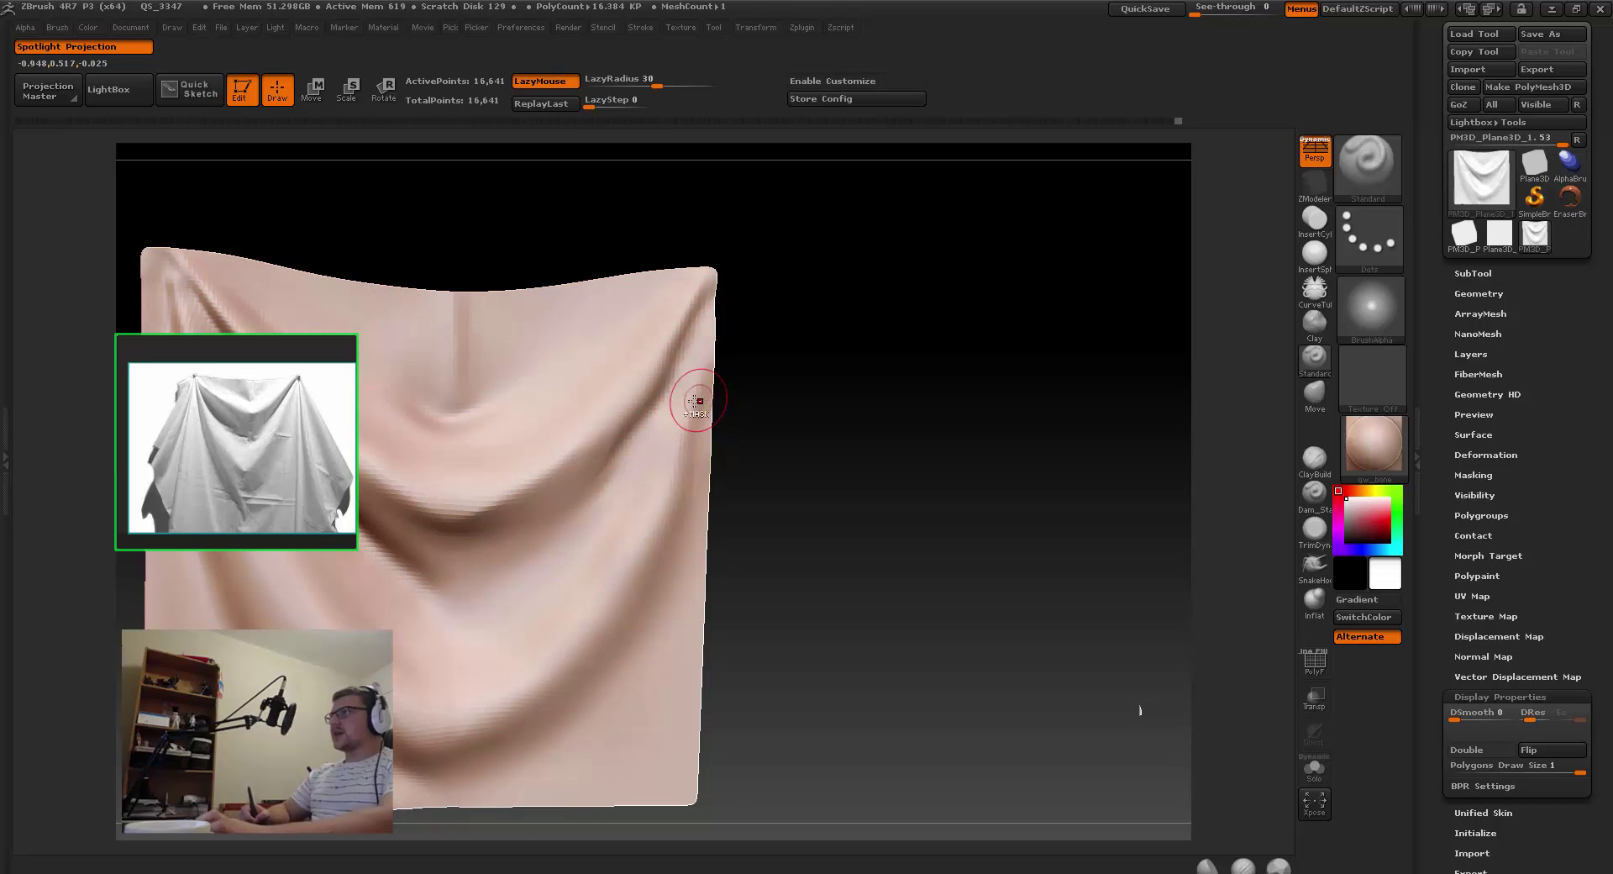
left_click_drag(702, 320, 659, 407)
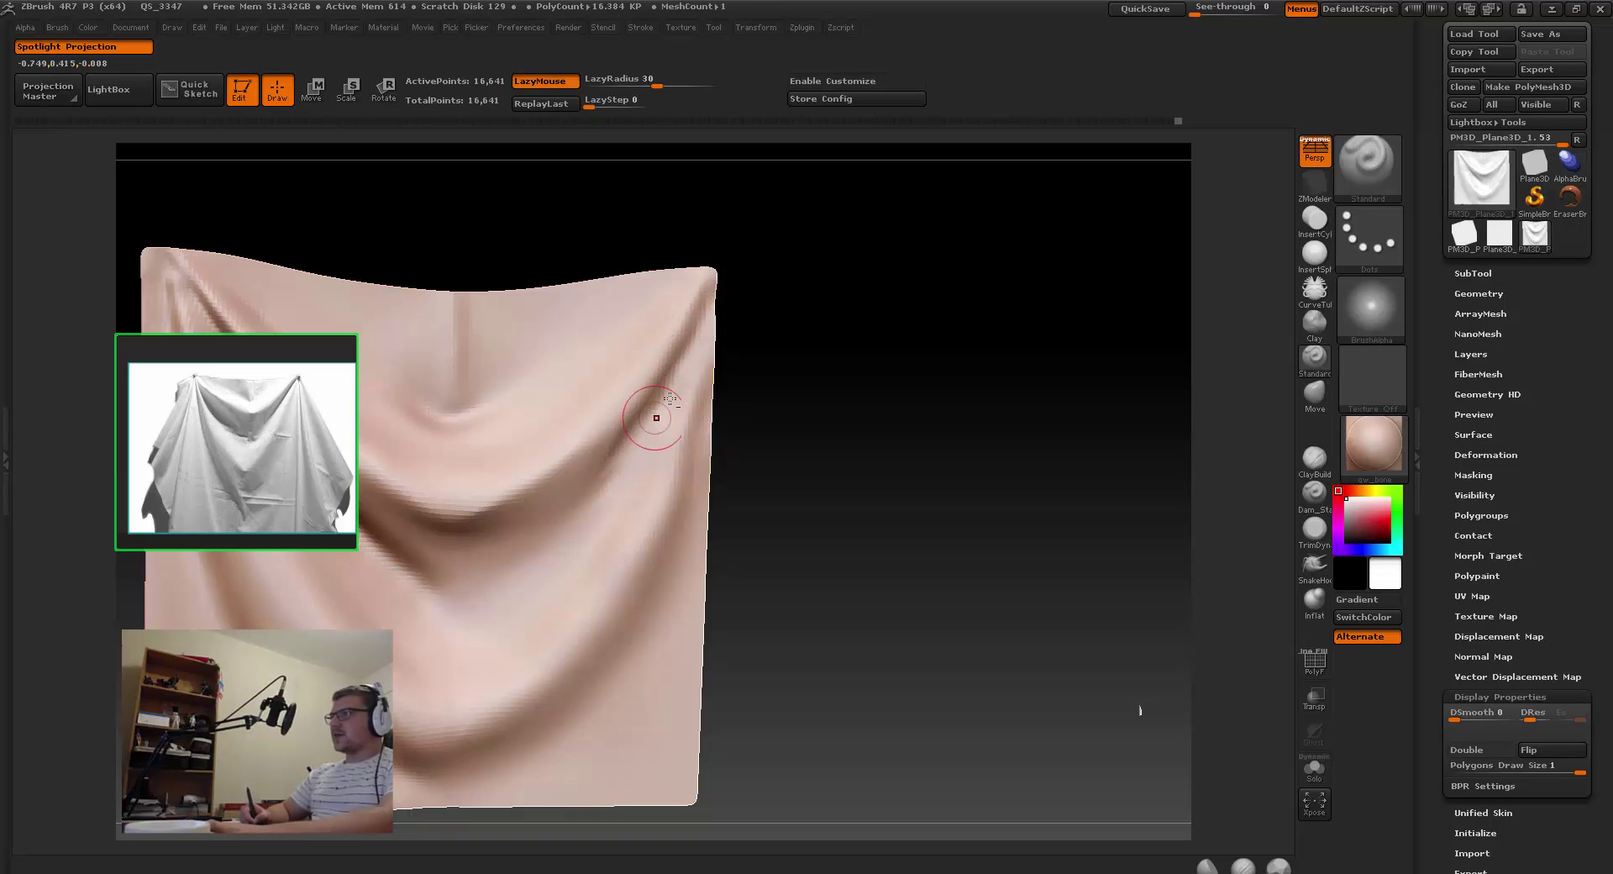
left_click_drag(656, 417, 619, 441)
key("shift")
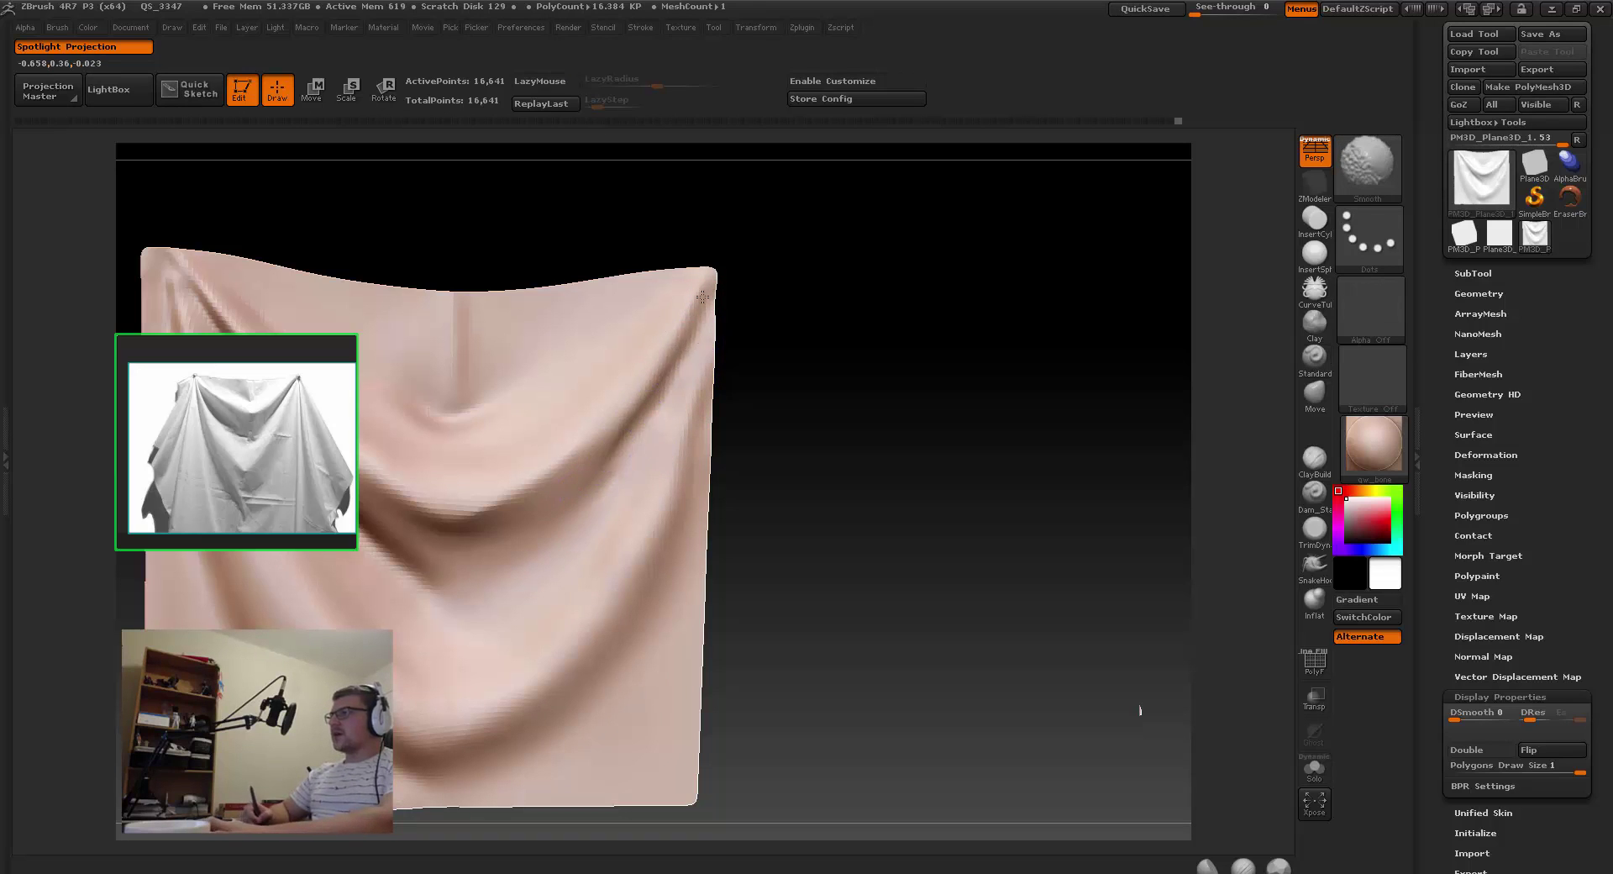
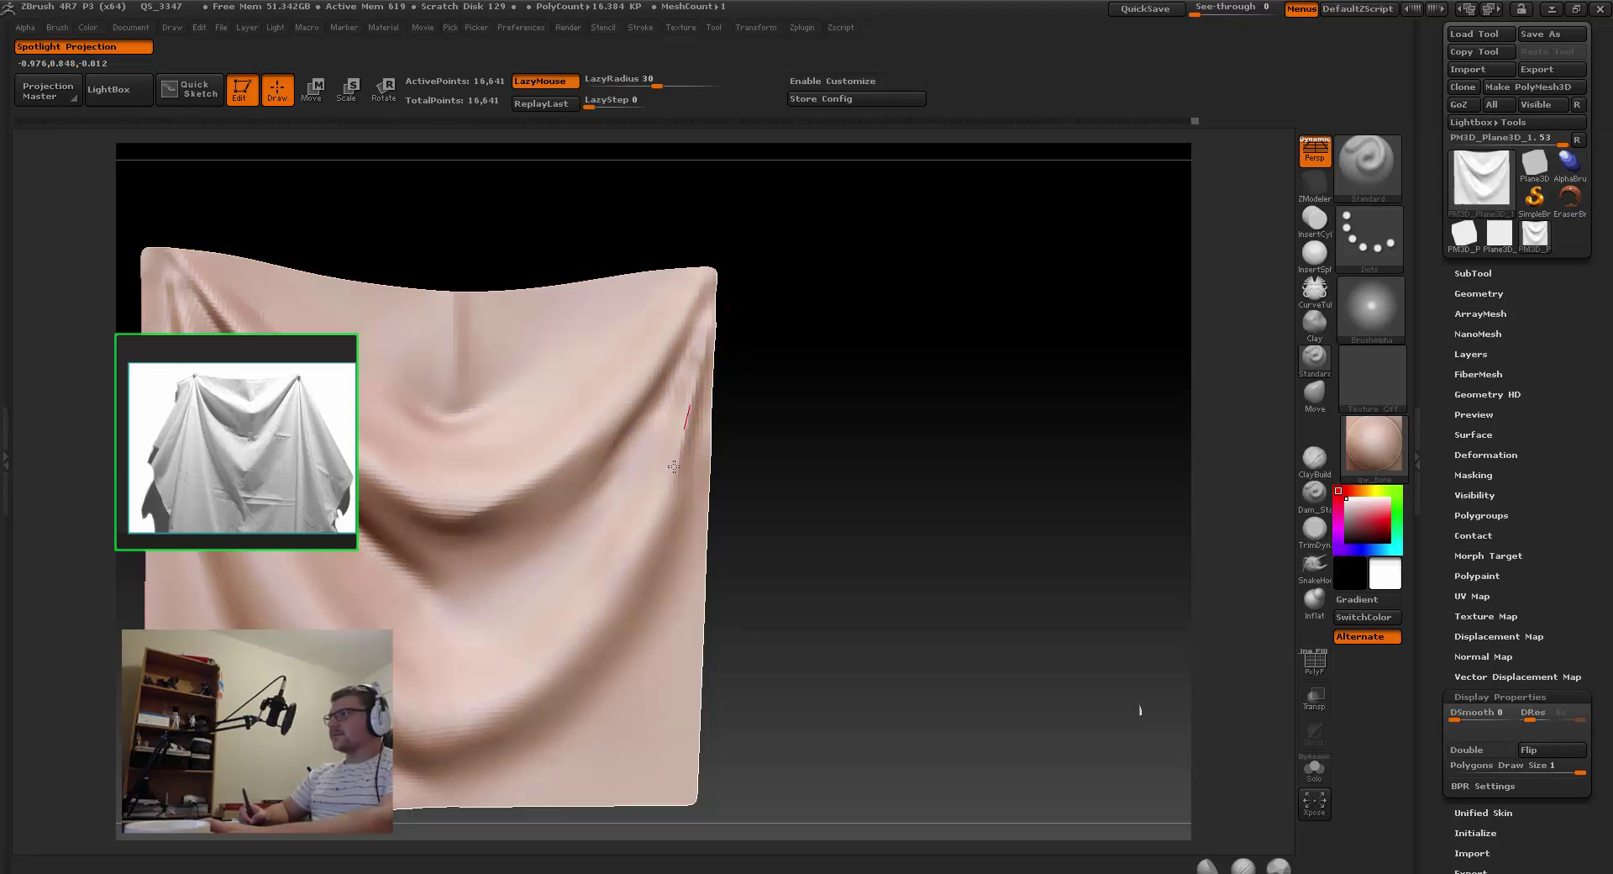
key("shift")
Step: Raise a narrow ridge along the lower side of the groove that starts at the upper-right corner
mouse_move(619, 508)
right_mouse_down("alt")
mouse_move(660, 393)
mouse_move(649, 290)
mouse_move(667, 315)
mouse_move(660, 371)
mouse_move(554, 452)
mouse_move(701, 405)
mouse_move(725, 445)
mouse_move(709, 454)
right_mouse_up("alt")
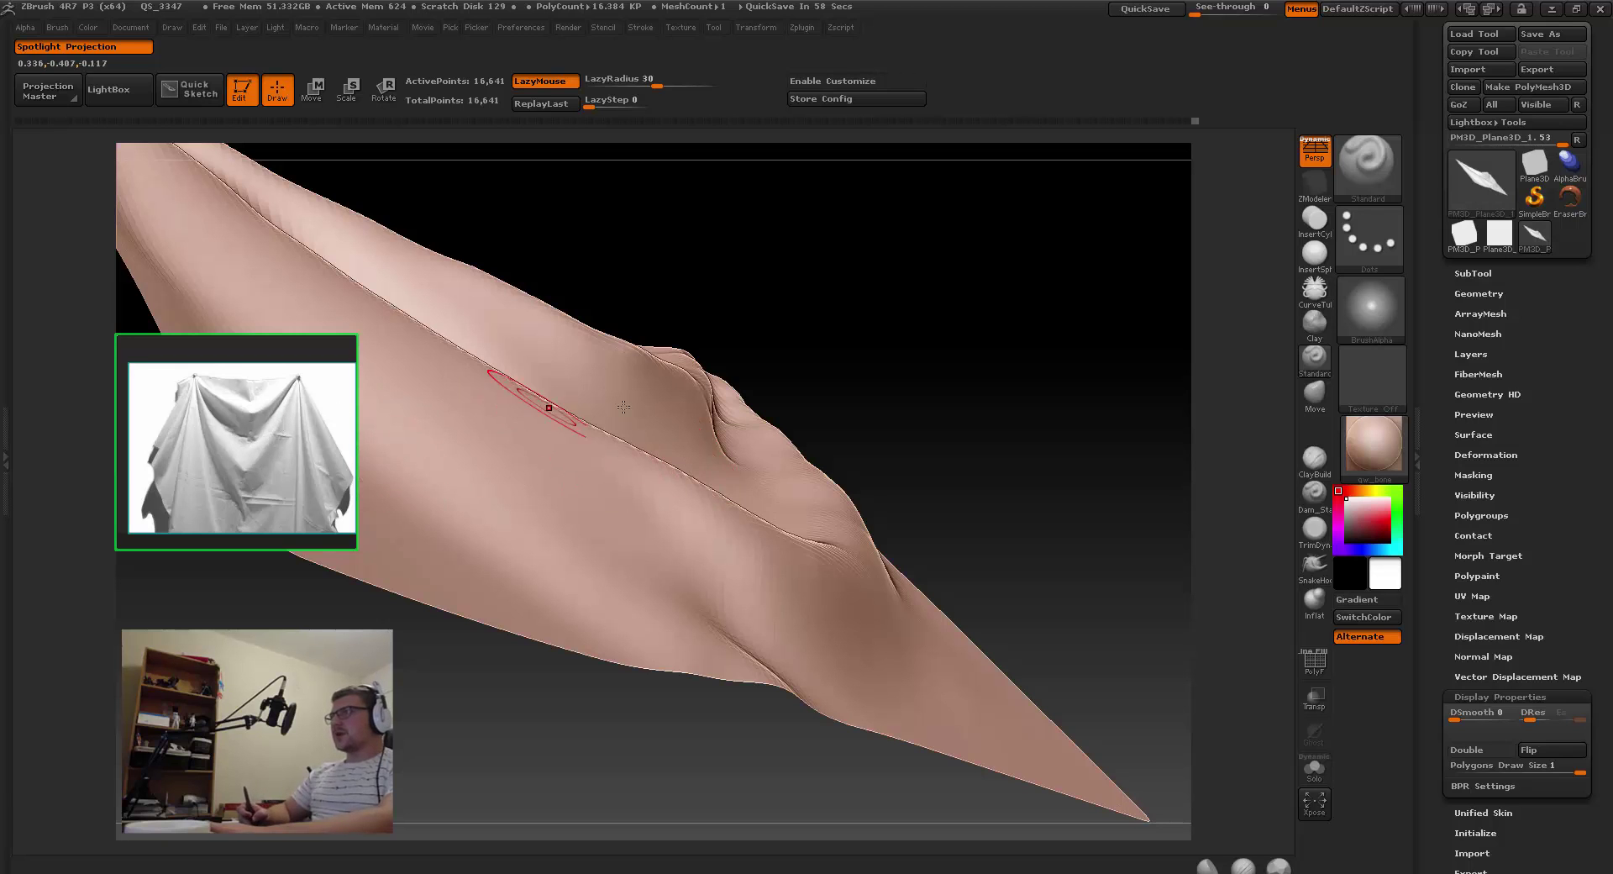
right_click_drag(739, 370, 821, 367)
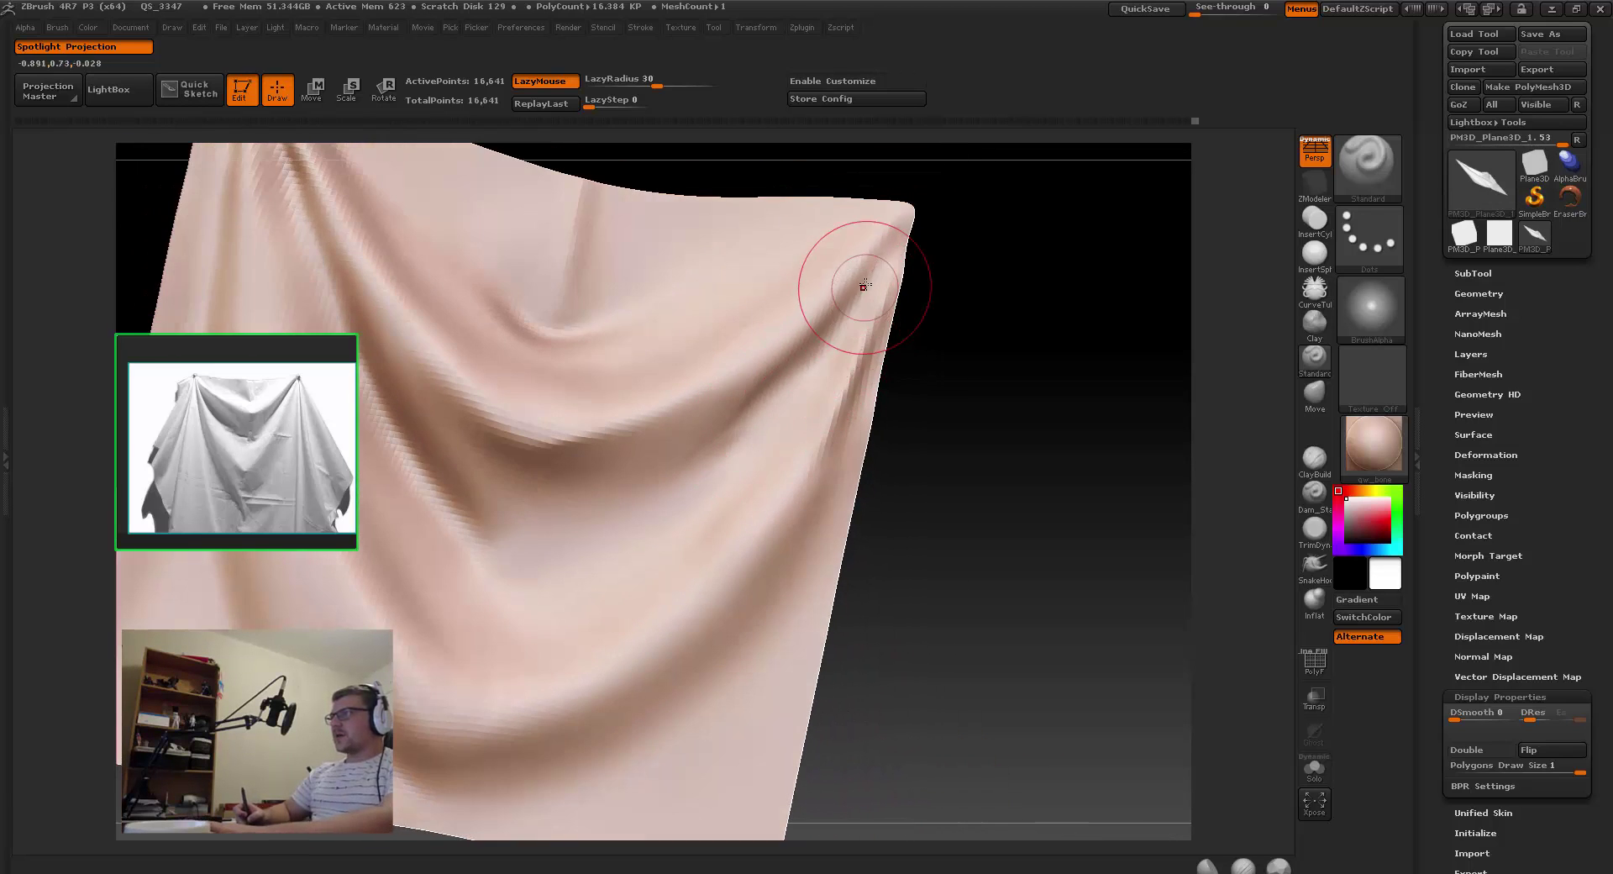
left_click_drag(878, 269, 852, 300)
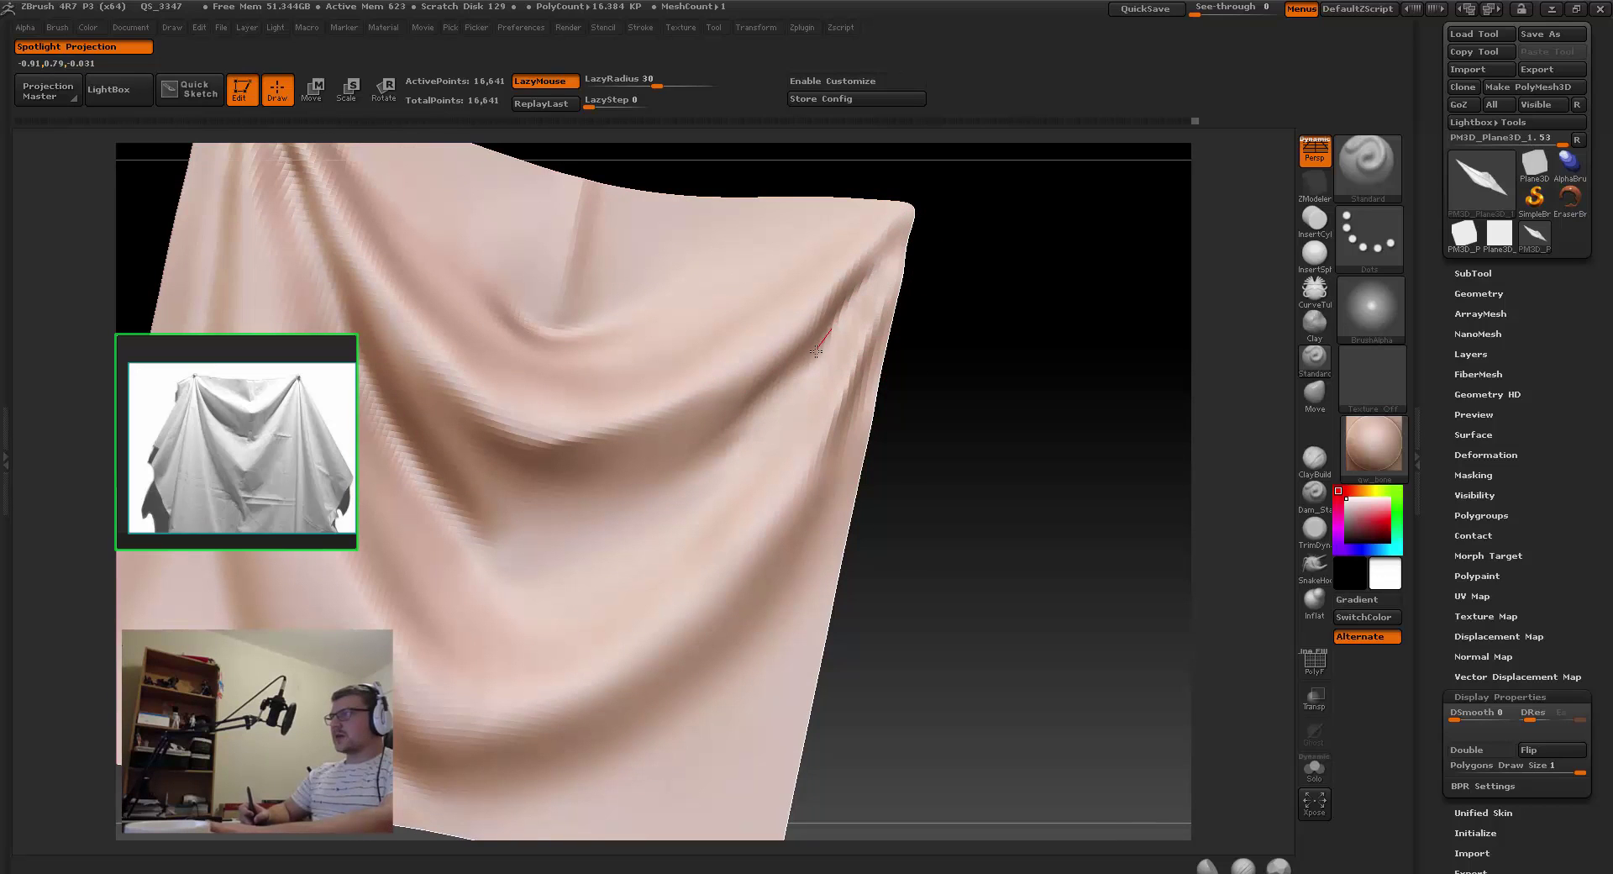
left_click_drag(815, 351, 799, 381)
left_click_drag(839, 328, 790, 389)
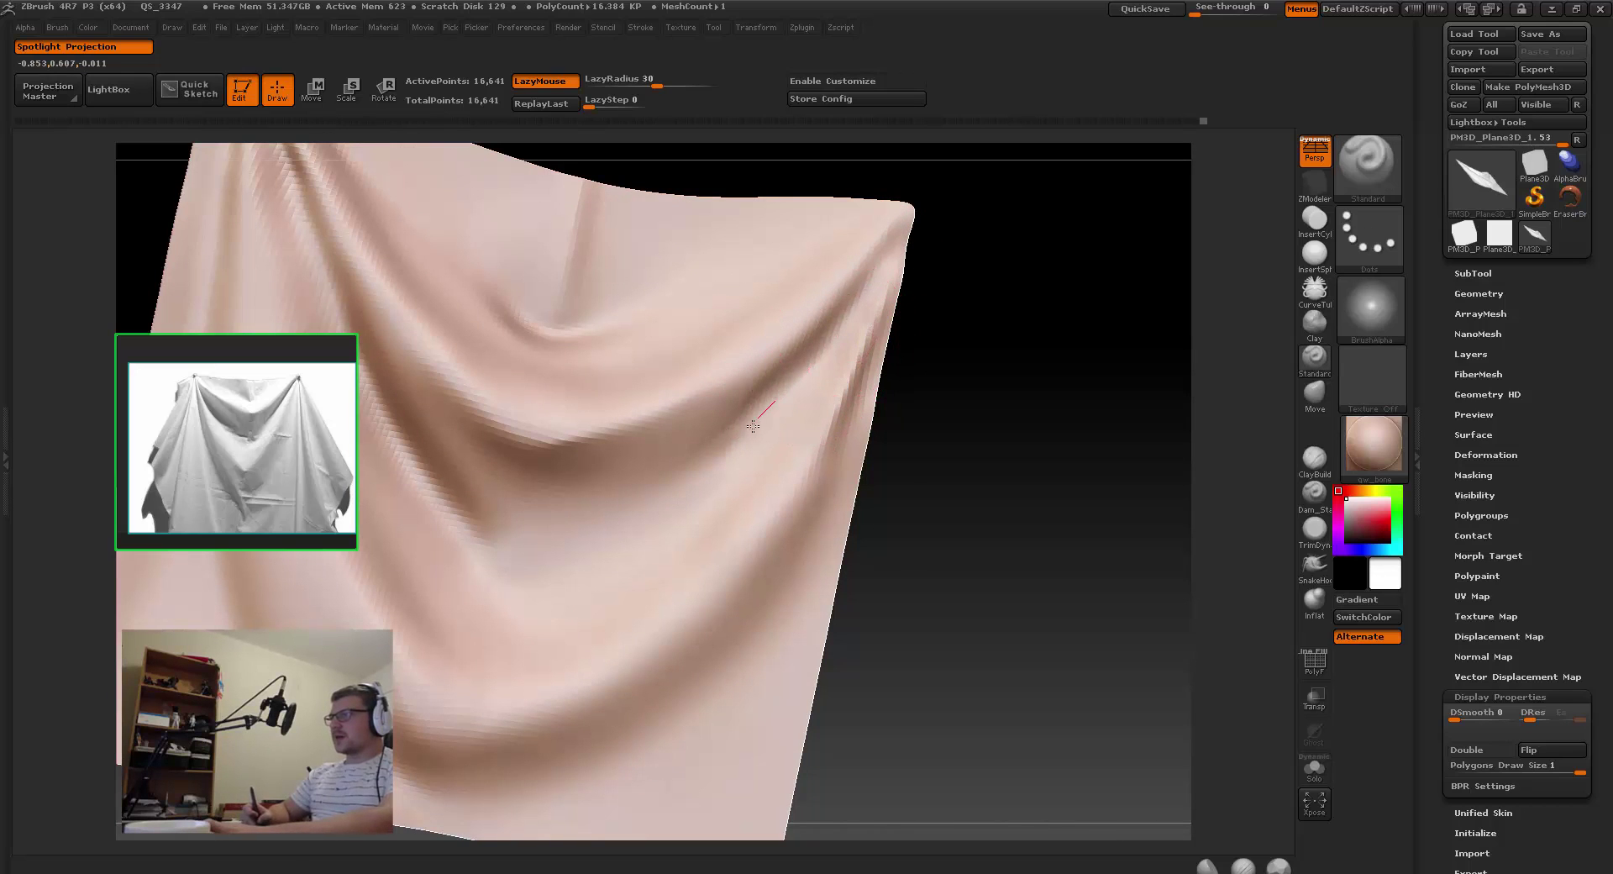
Step: Extend the right-hand ridge diagonally down toward the cloth's centre with long Standard strokes and smooth the groove above it
left_click_drag(665, 502, 661, 508)
left_click_drag(766, 415, 687, 491)
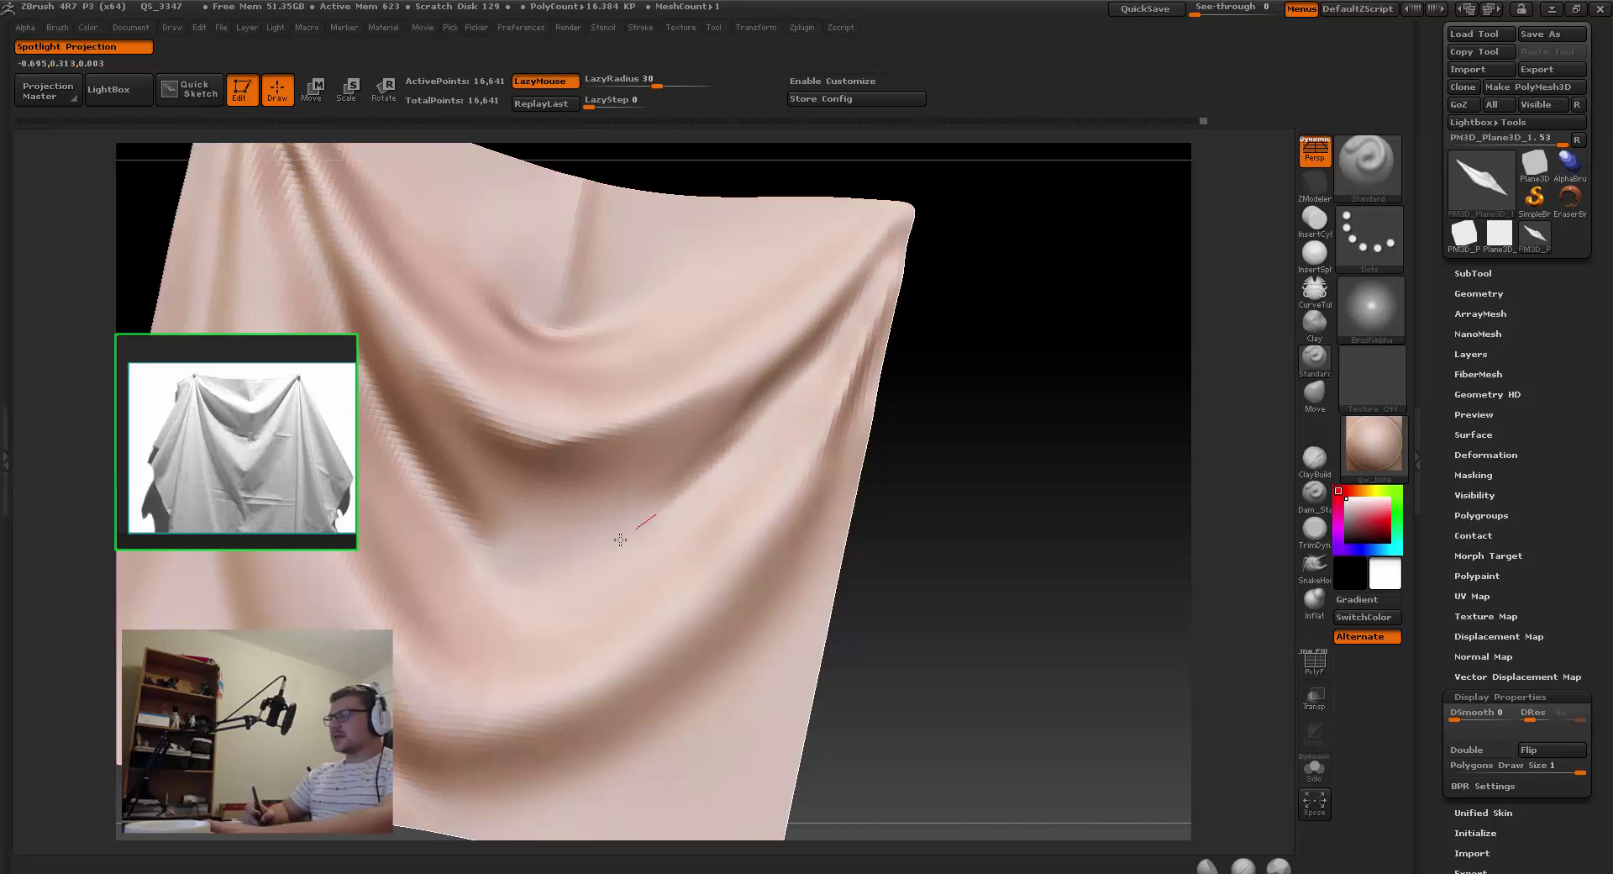
left_click_drag(620, 539, 583, 565)
right_click_drag(583, 564, 627, 504)
left_click_drag(713, 454, 588, 547)
mouse_move(758, 416)
left_mouse_down()
mouse_move(610, 519)
mouse_move(684, 454)
left_mouse_up()
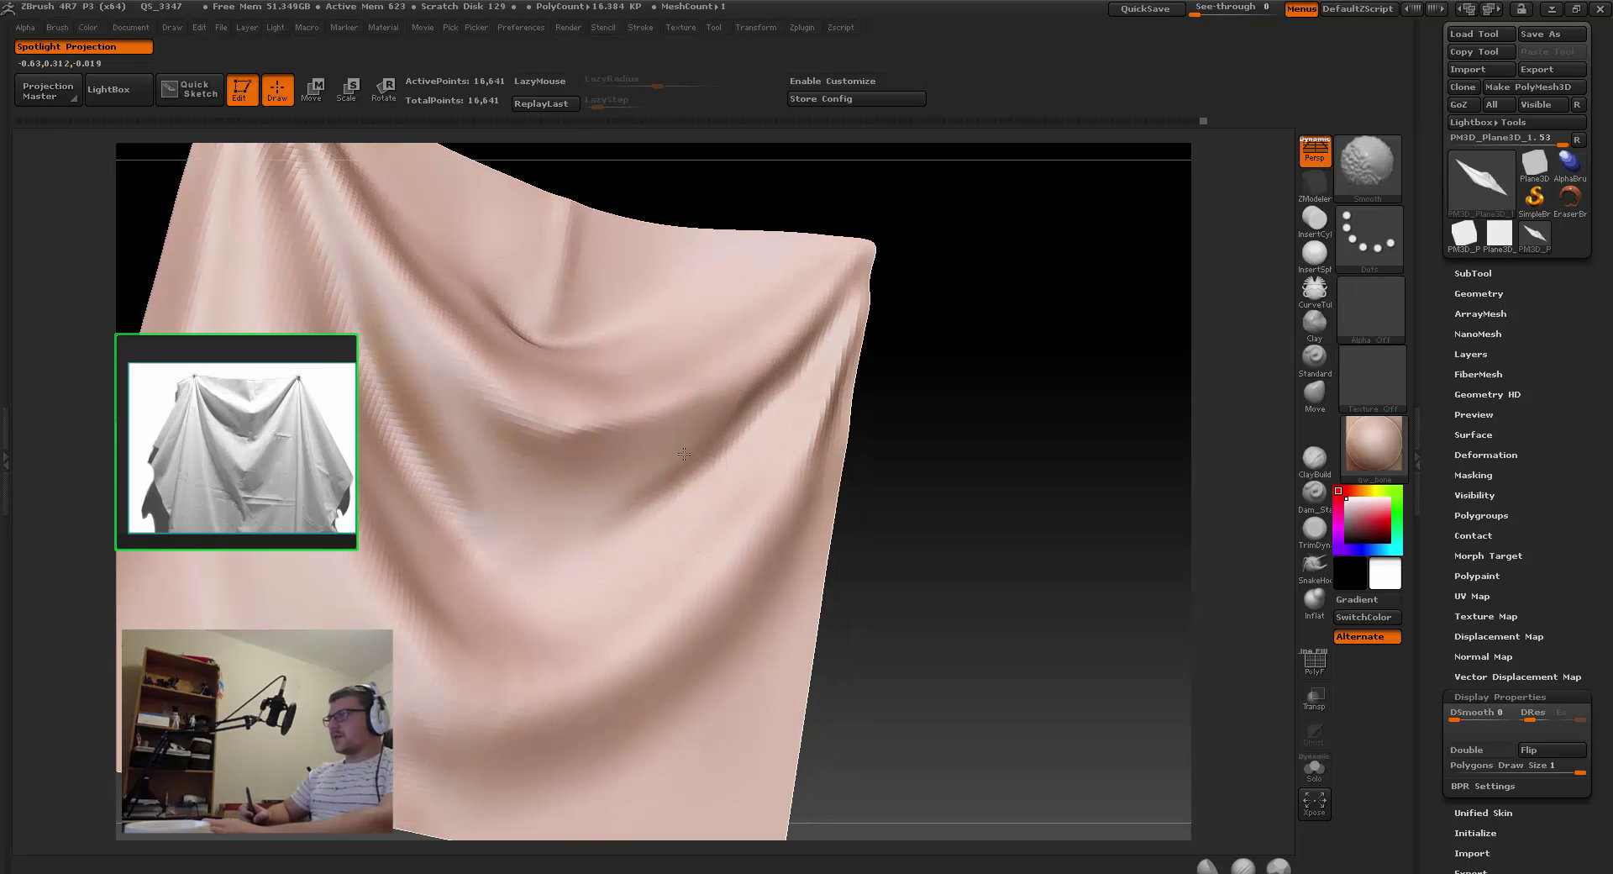
mouse_move(792, 352)
right_mouse_down()
mouse_move(783, 398)
mouse_move(794, 382)
right_mouse_up()
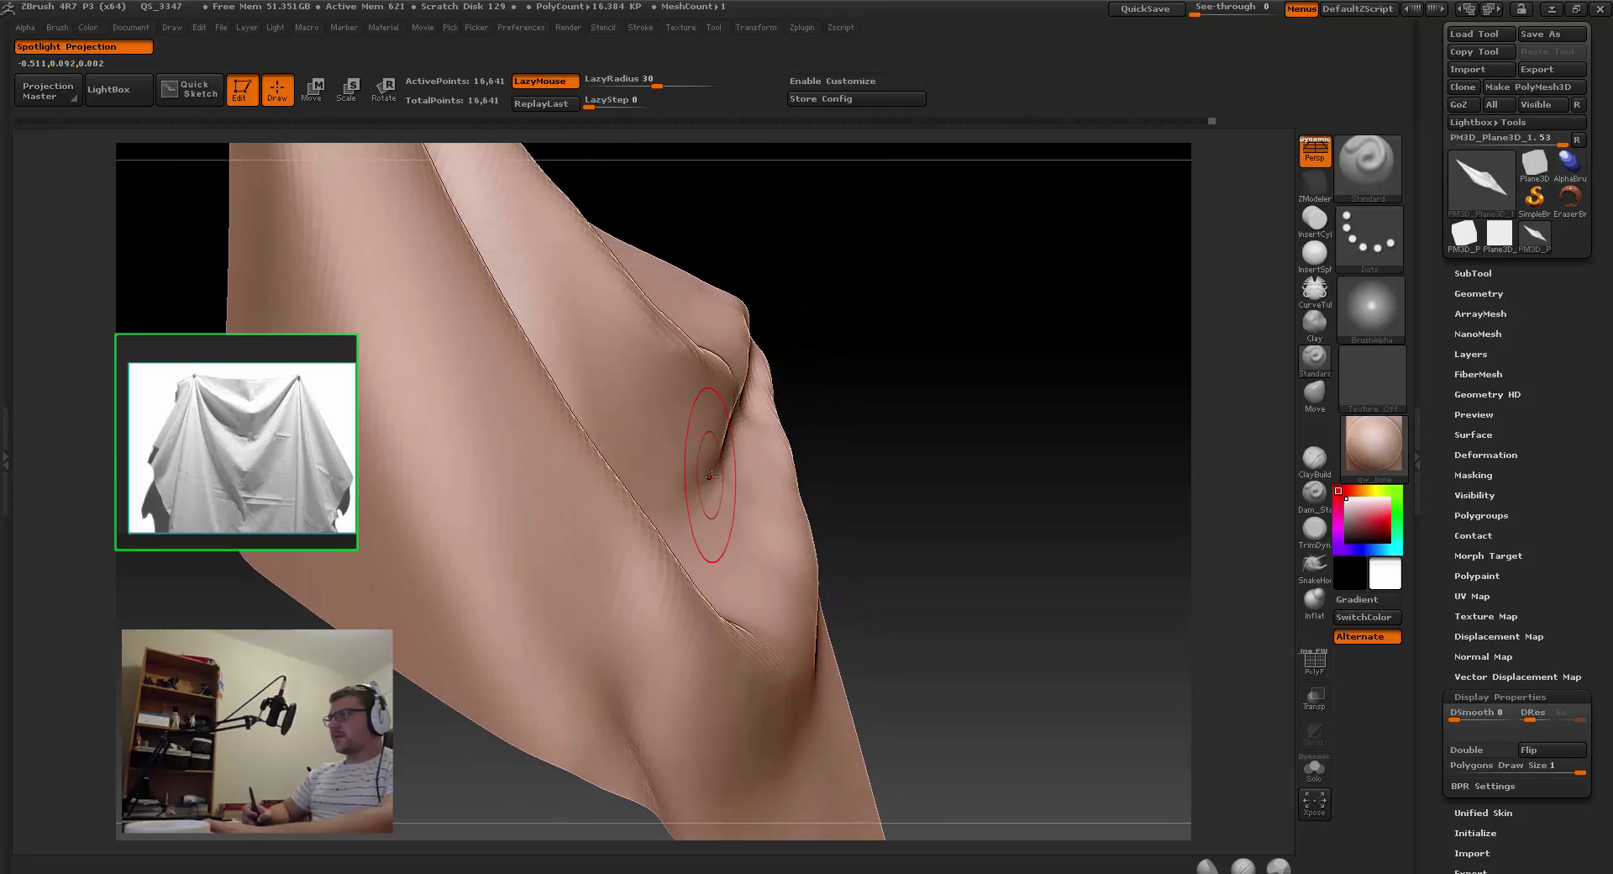
right_click_drag(716, 479, 641, 439)
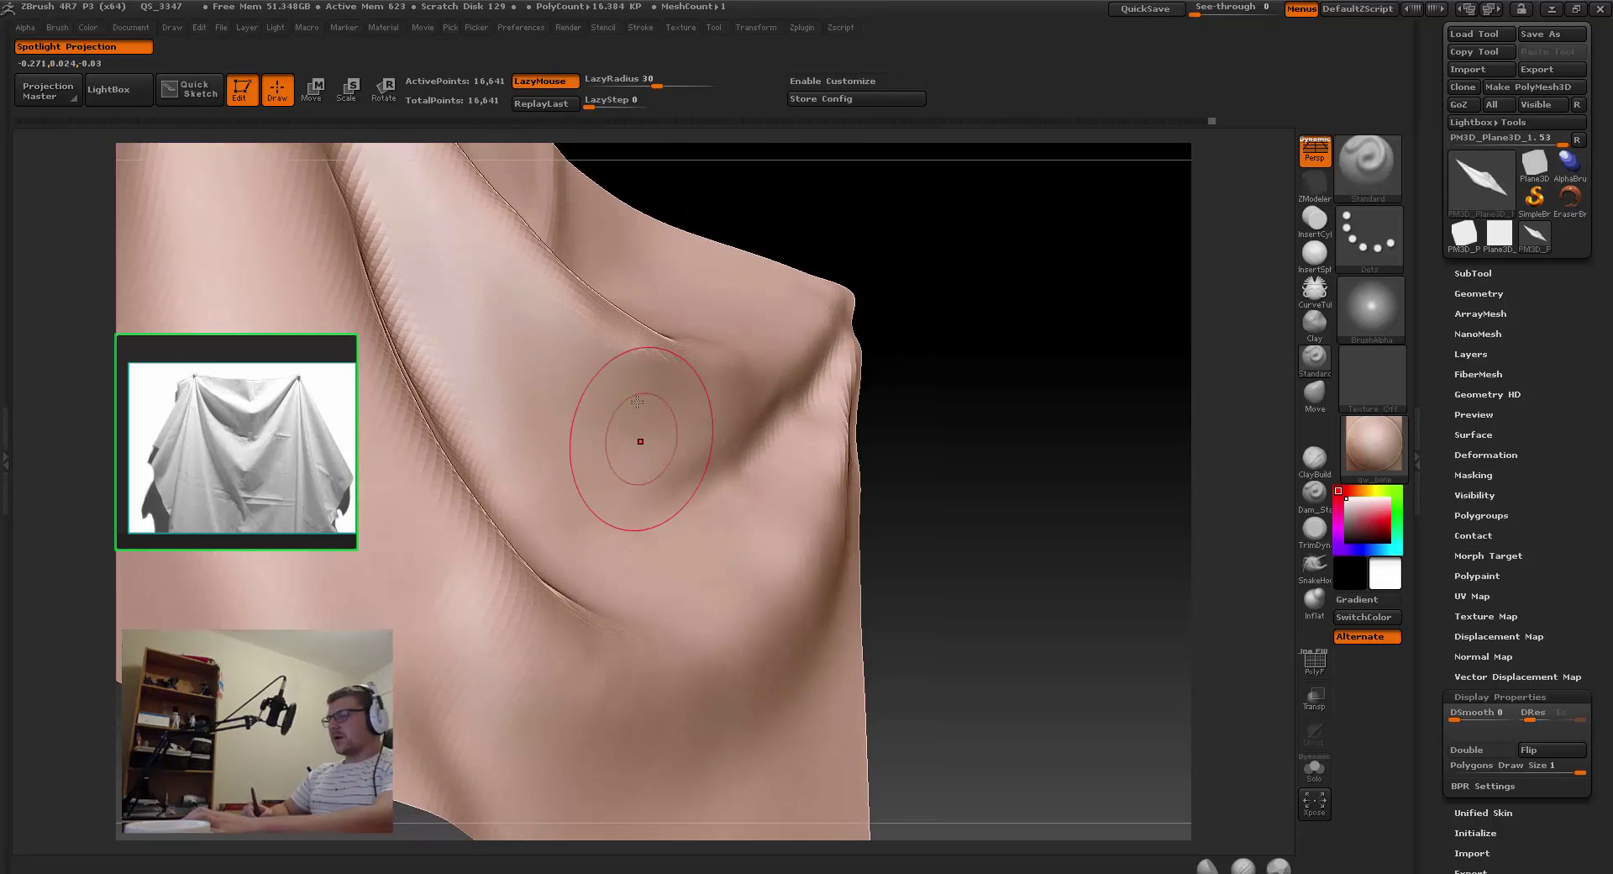
Step: Flatten the inner end of the groove below the cloth's upper-right corner with the TrimDynamic brush
key("1")
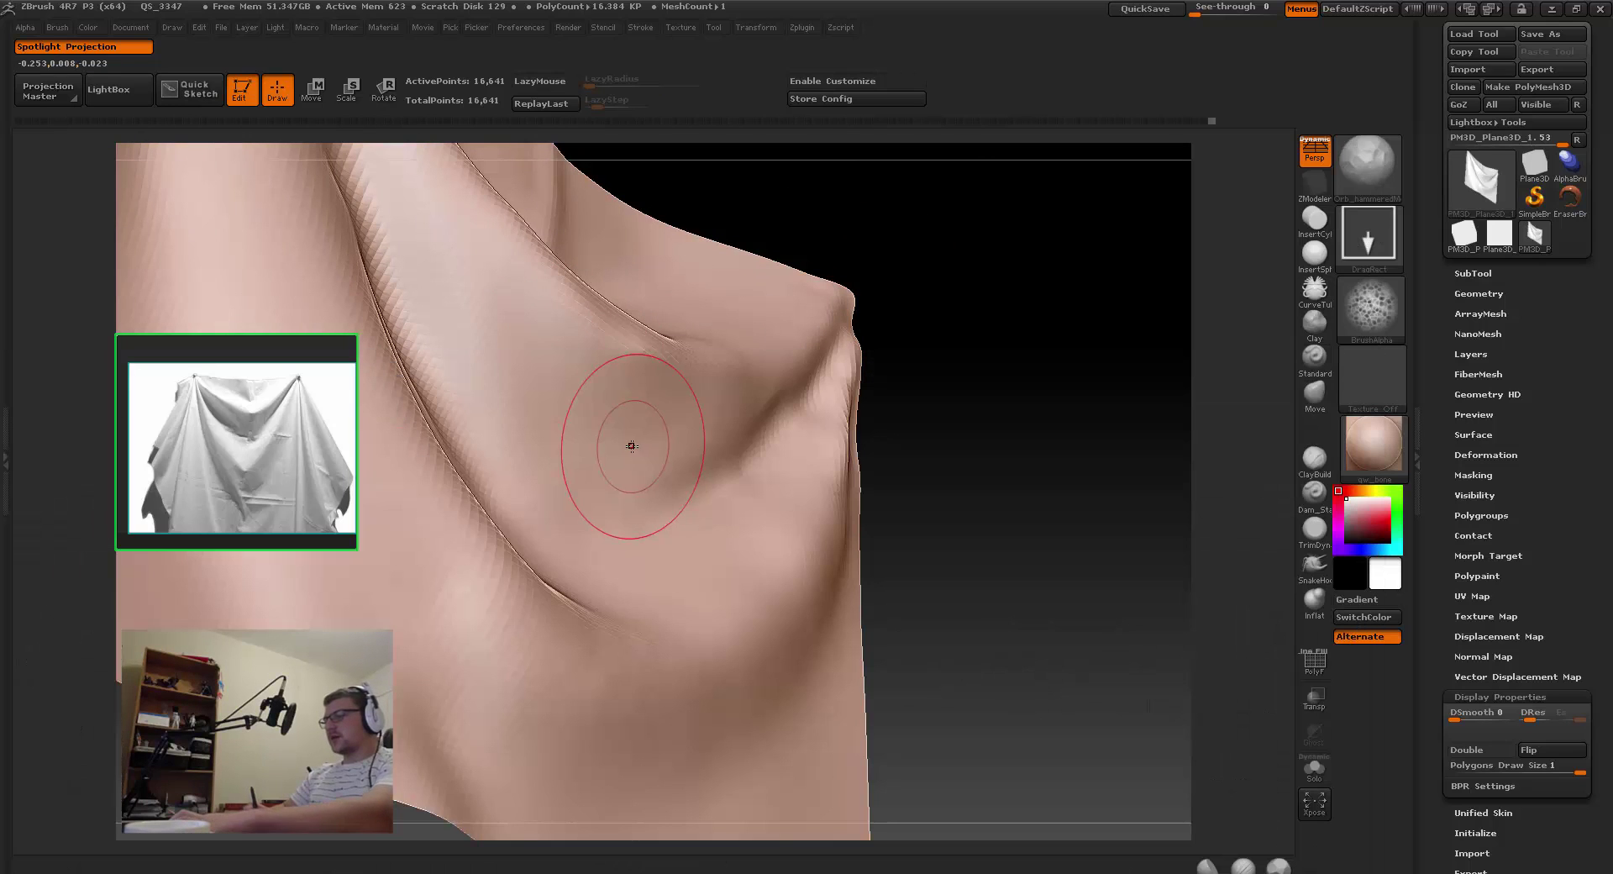
key("b")
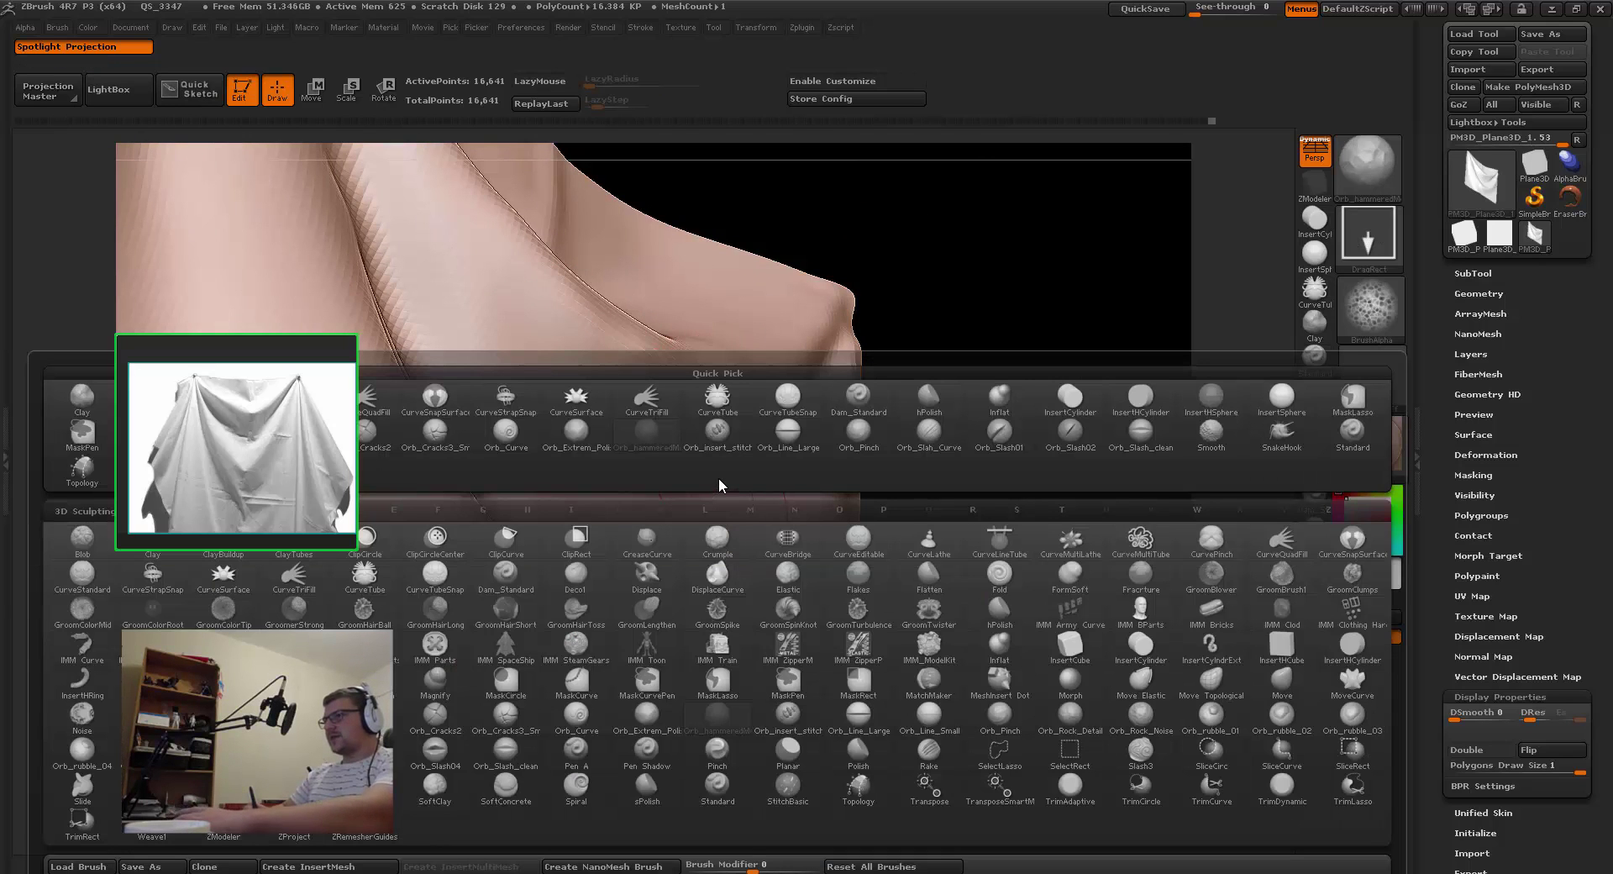
key("t")
key("d")
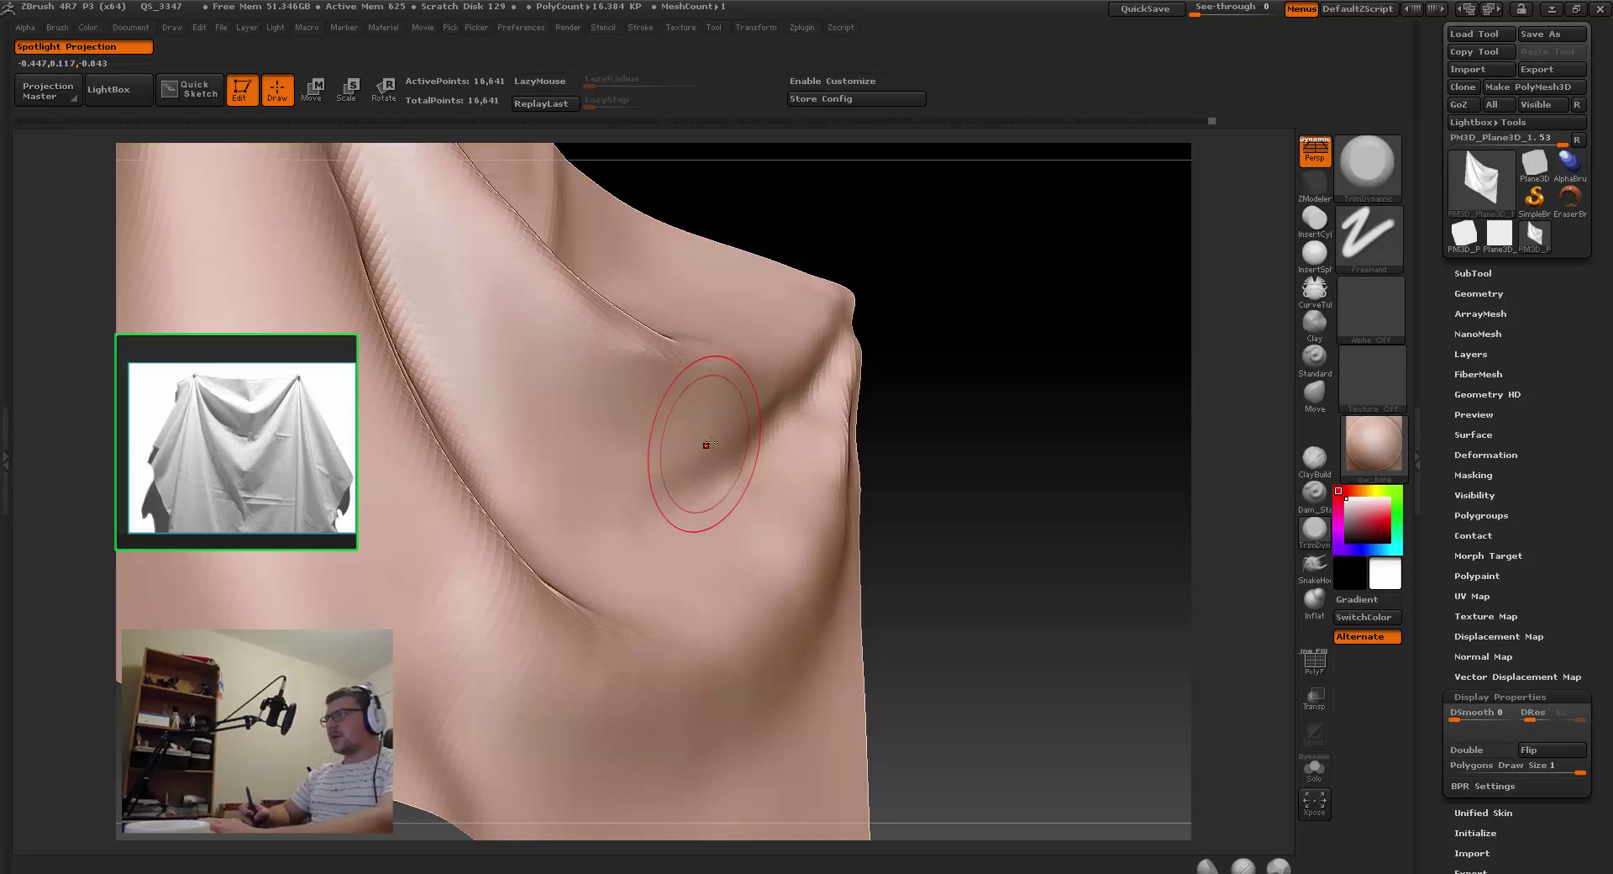
right_click_drag(768, 420, 714, 431)
left_click(714, 430)
mouse_move(845, 346)
right_mouse_down()
mouse_move(830, 367)
mouse_move(865, 352)
right_mouse_up()
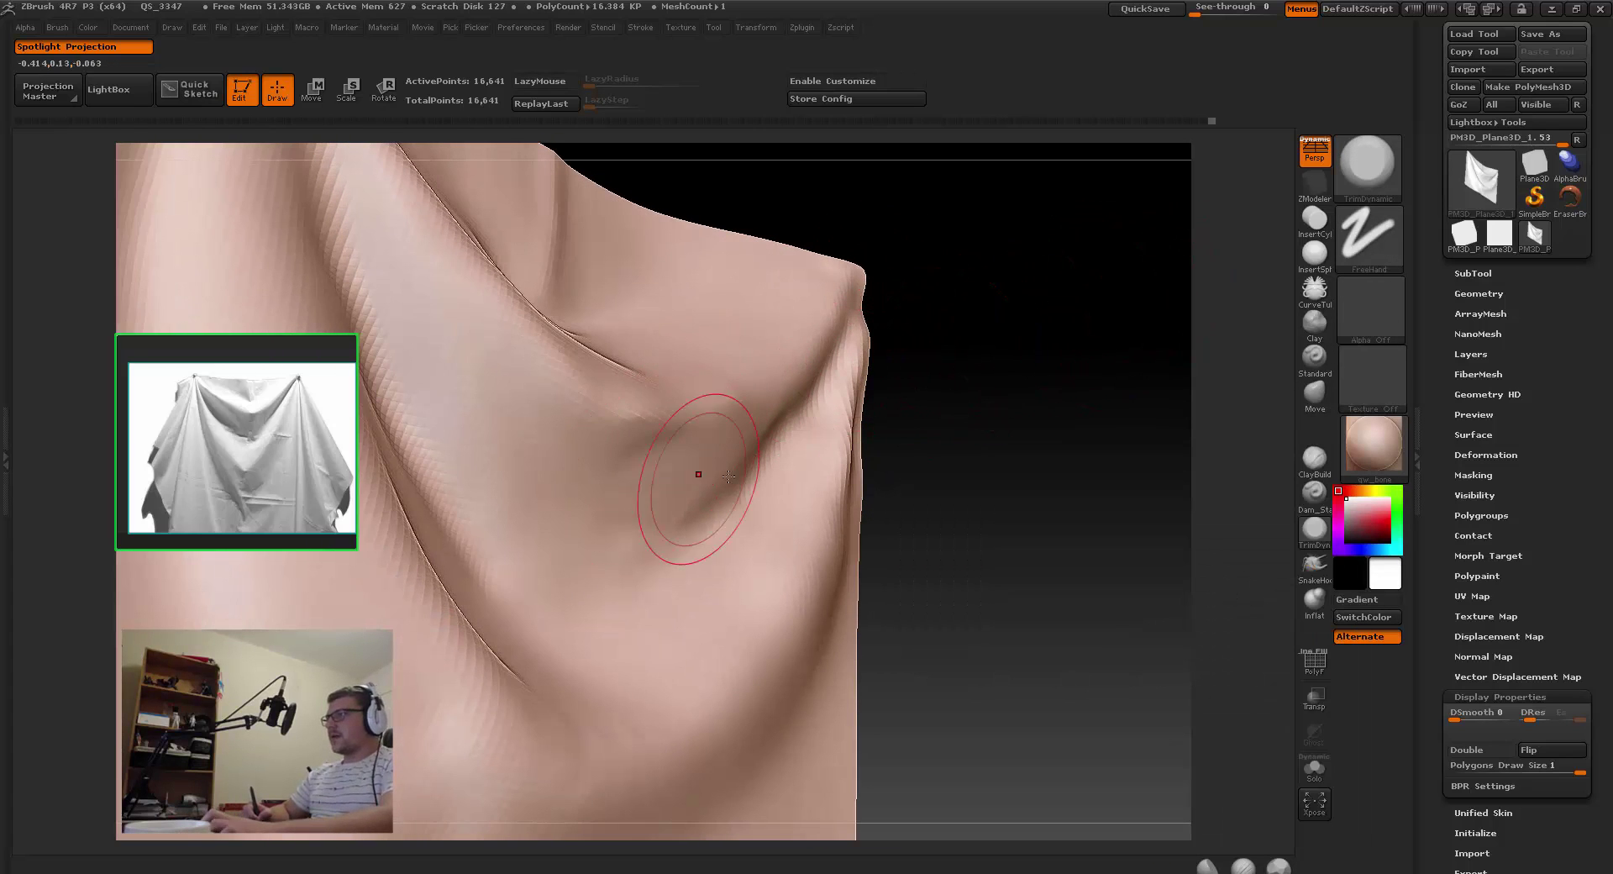
right_click_drag(738, 449, 709, 462)
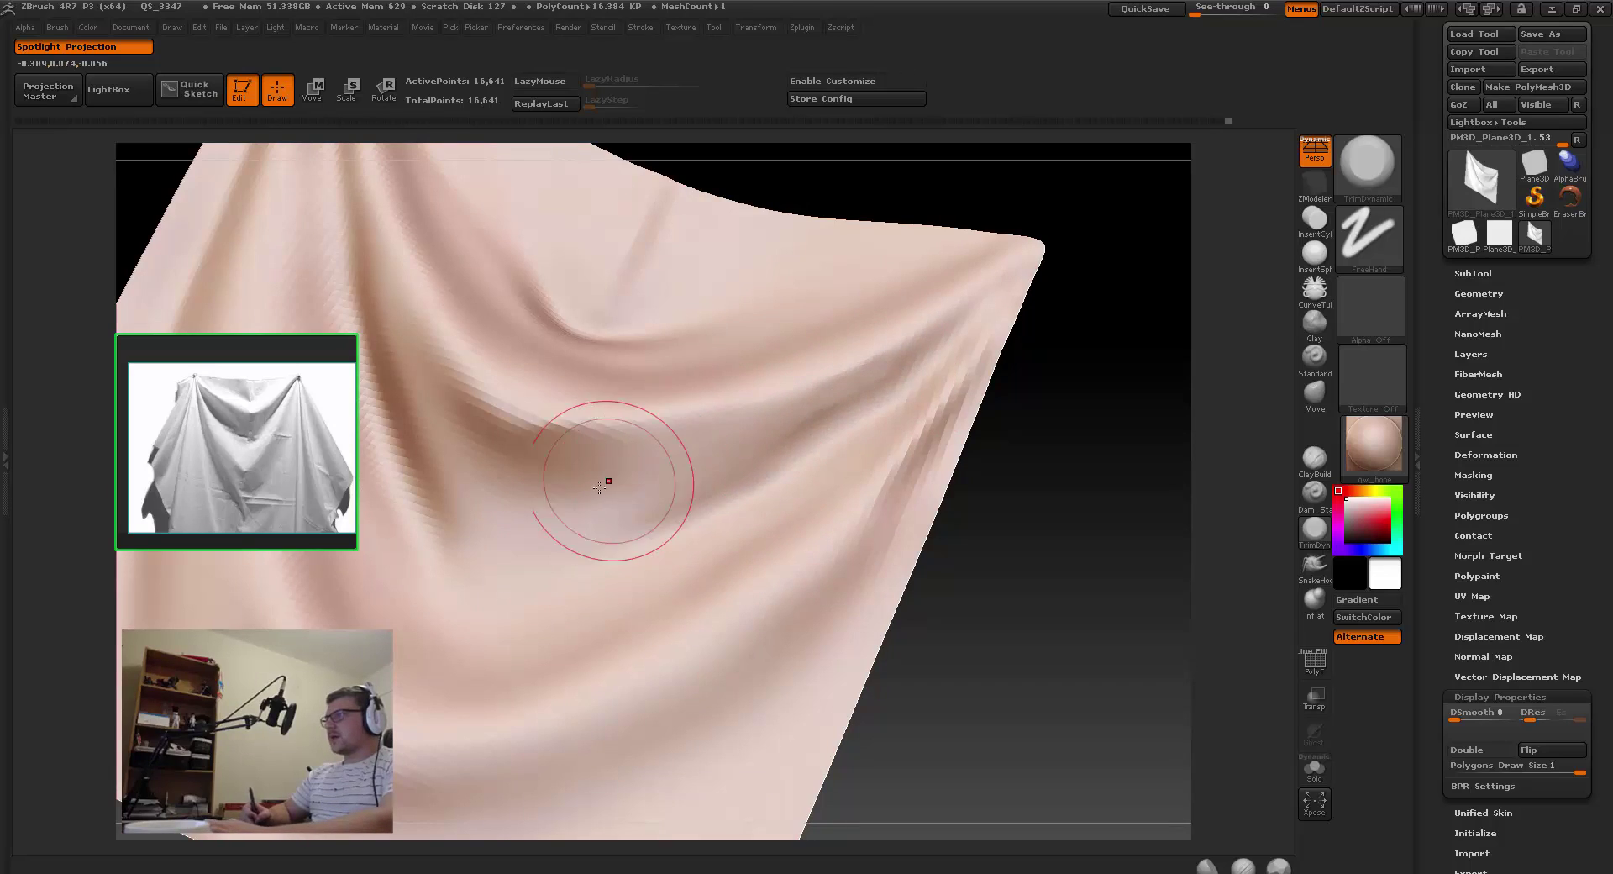
Step: Smooth and trim the right-hand groove and its bordering ridge down toward the cloth's central dent
key("shift")
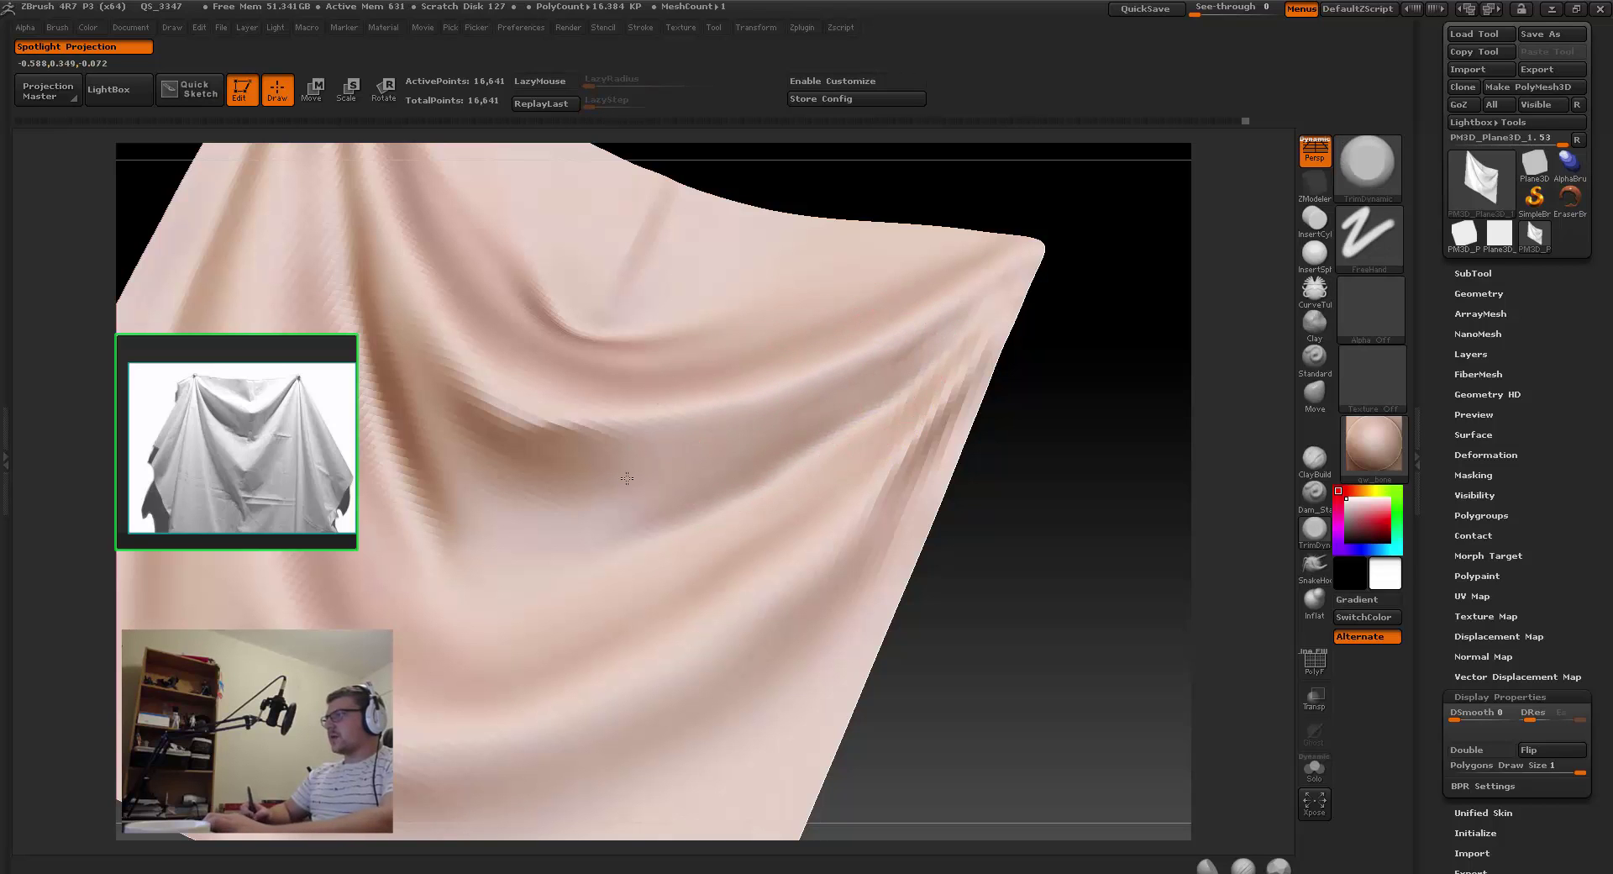
left_click_drag(762, 413, 713, 437)
key("shift")
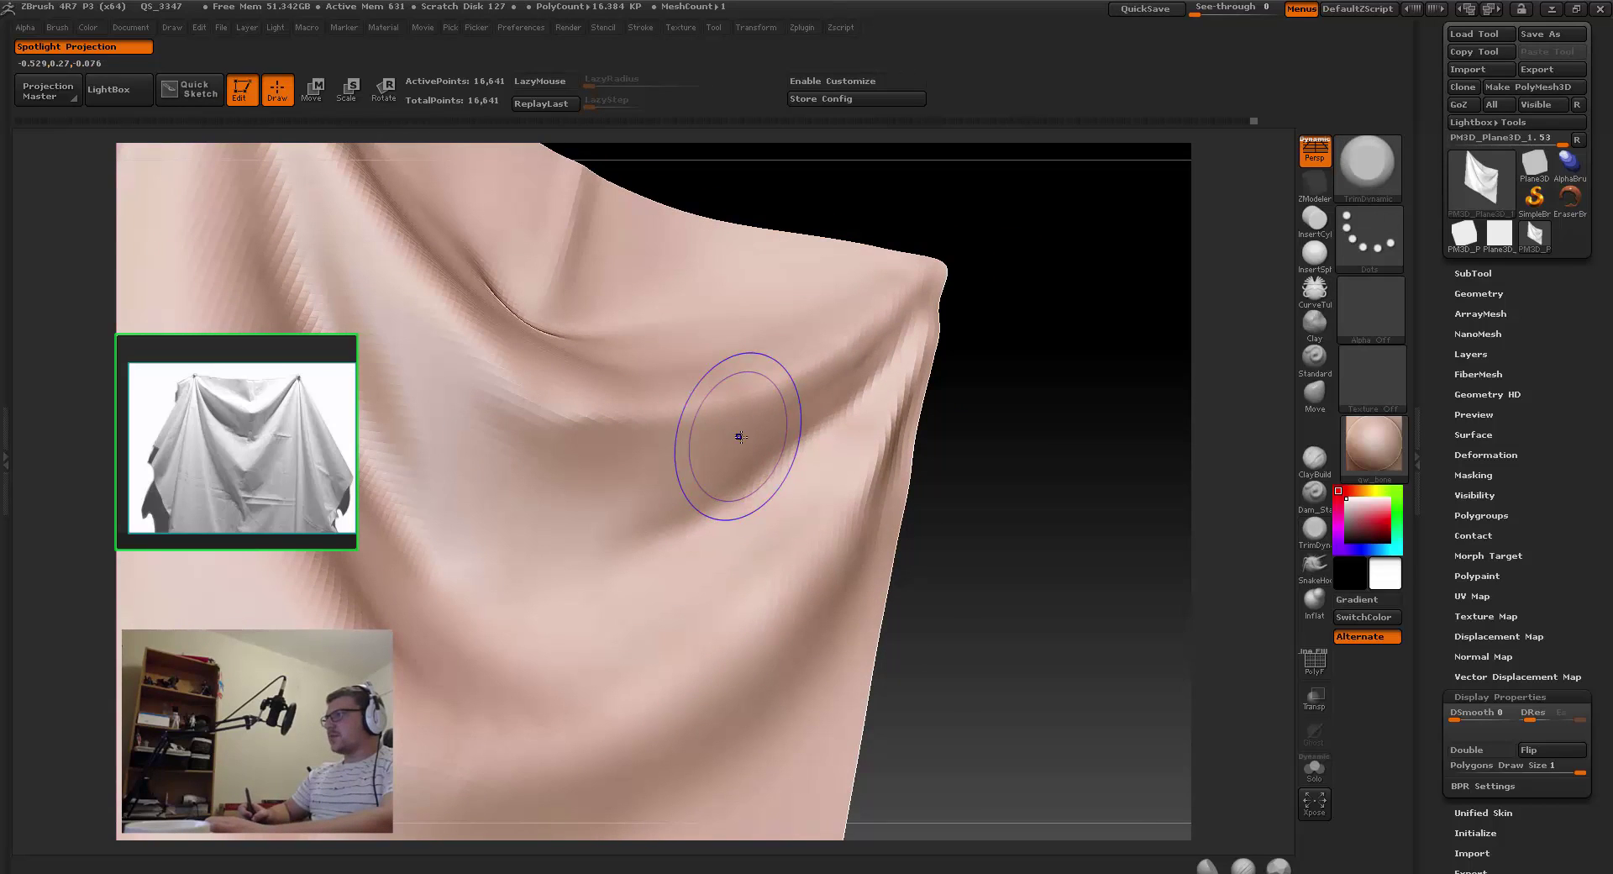
mouse_move(757, 426)
left_mouse_down()
mouse_move(689, 493)
mouse_move(642, 413)
mouse_move(620, 554)
mouse_move(762, 480)
mouse_move(708, 435)
mouse_move(743, 573)
mouse_move(684, 377)
mouse_move(748, 432)
mouse_move(746, 200)
left_mouse_up()
key("shift")
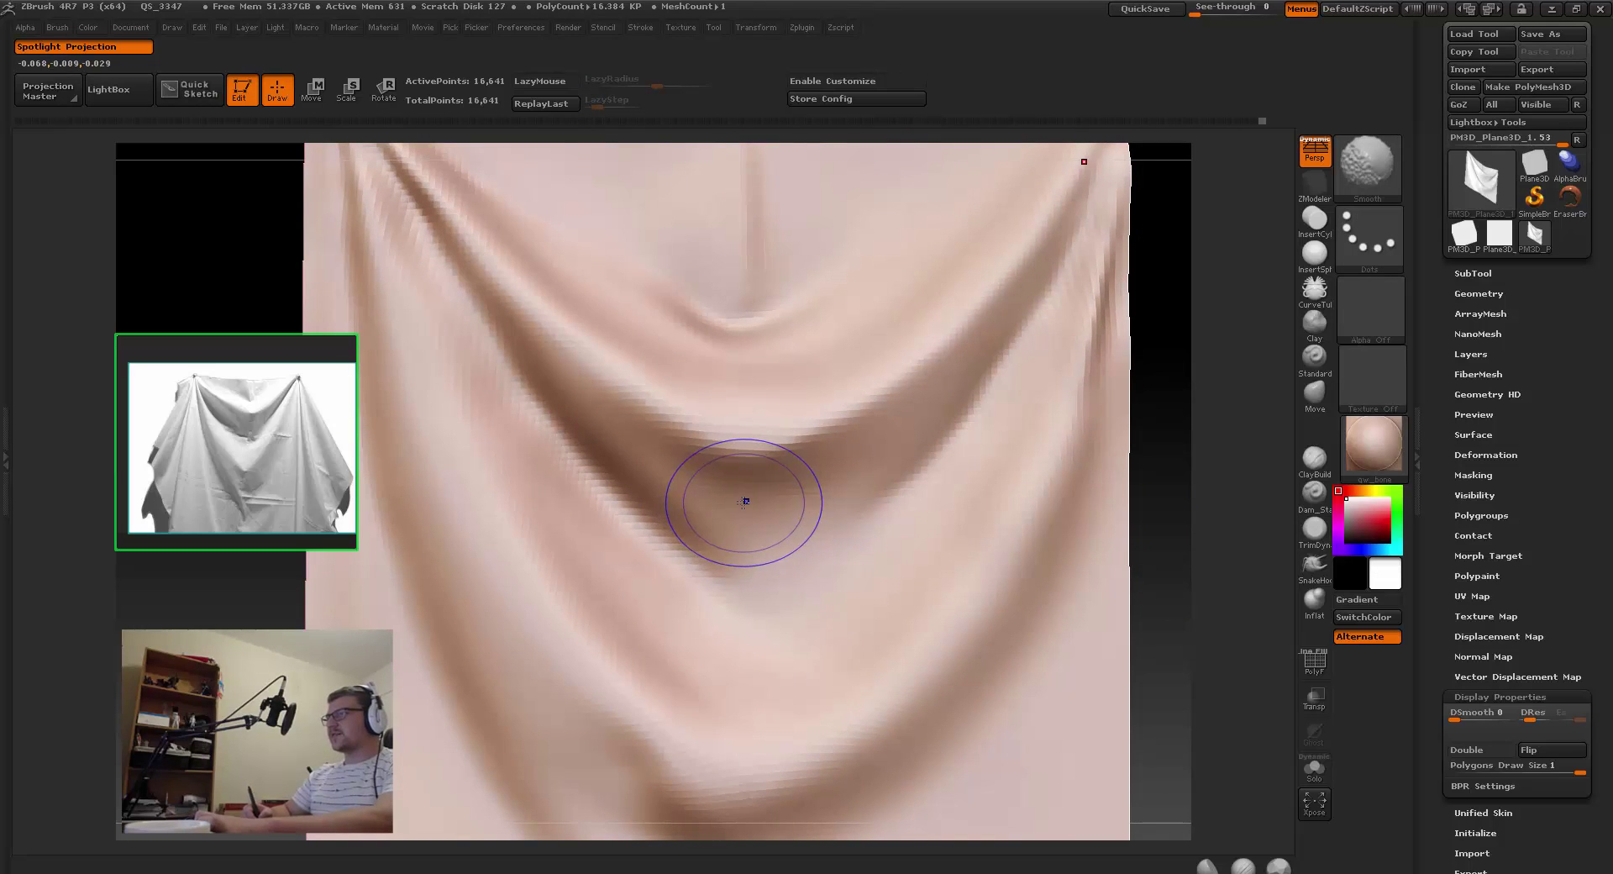
Step: Drop the mesh one subdivision level, then reshape the central dent with the Move brush and smooth it
key("shift+d")
mouse_move(812, 501)
right_mouse_down("alt")
mouse_move(744, 499)
mouse_move(745, 406)
mouse_move(722, 424)
right_mouse_up("alt")
key("space")
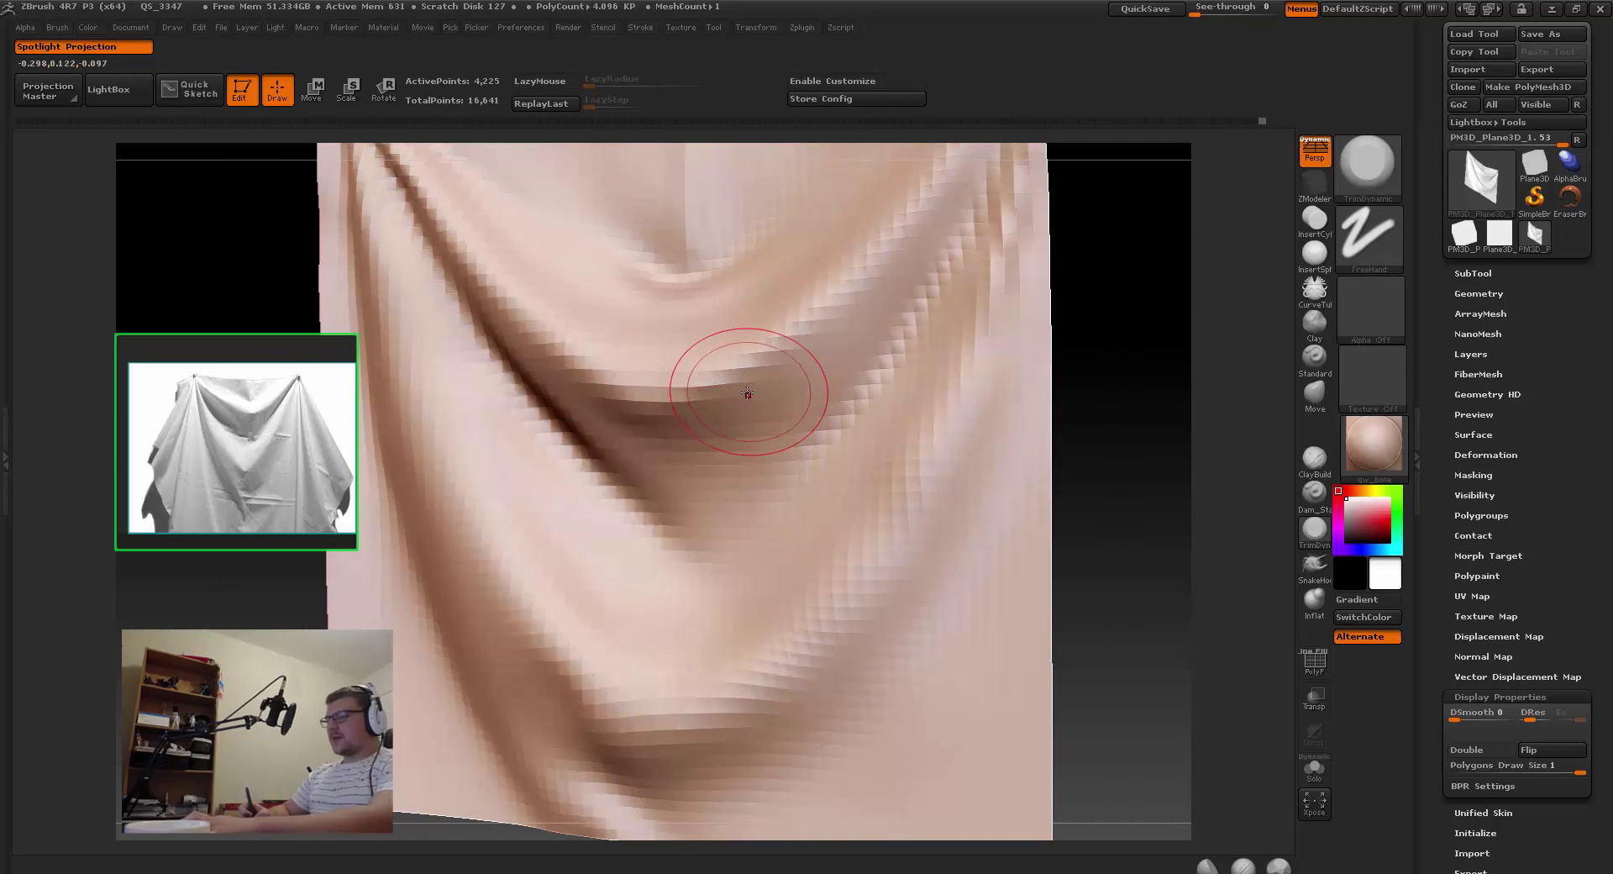
key("b")
key("v")
right_click_drag(756, 450, 670, 445)
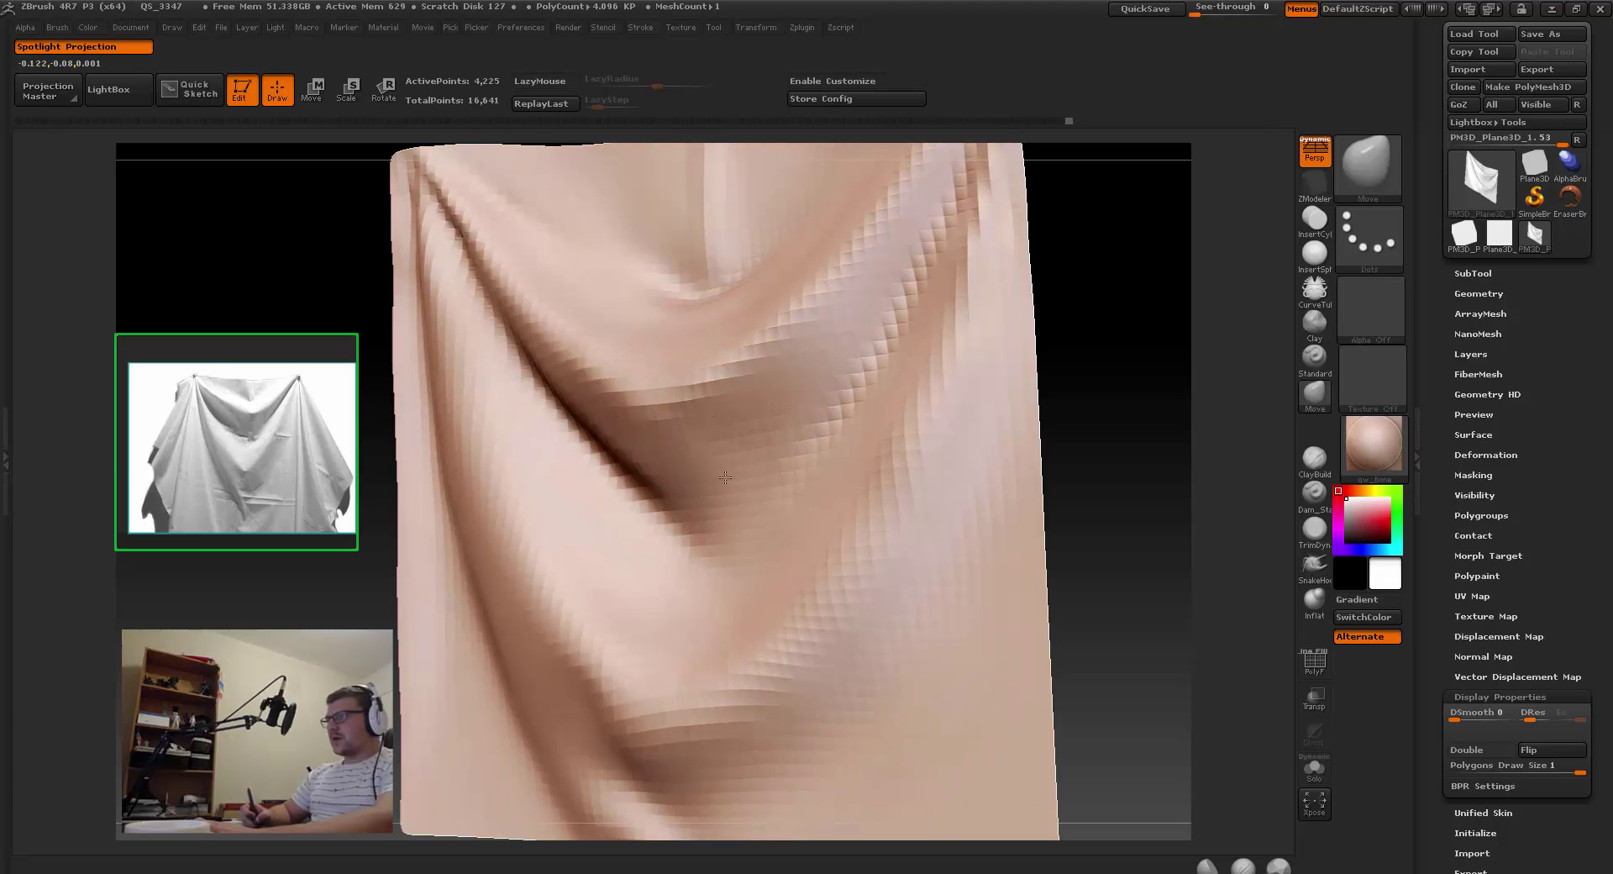
mouse_move(744, 416)
right_mouse_down()
mouse_move(862, 373)
mouse_move(759, 407)
mouse_move(803, 393)
mouse_move(767, 418)
right_mouse_up()
right_click(760, 407)
key("shift")
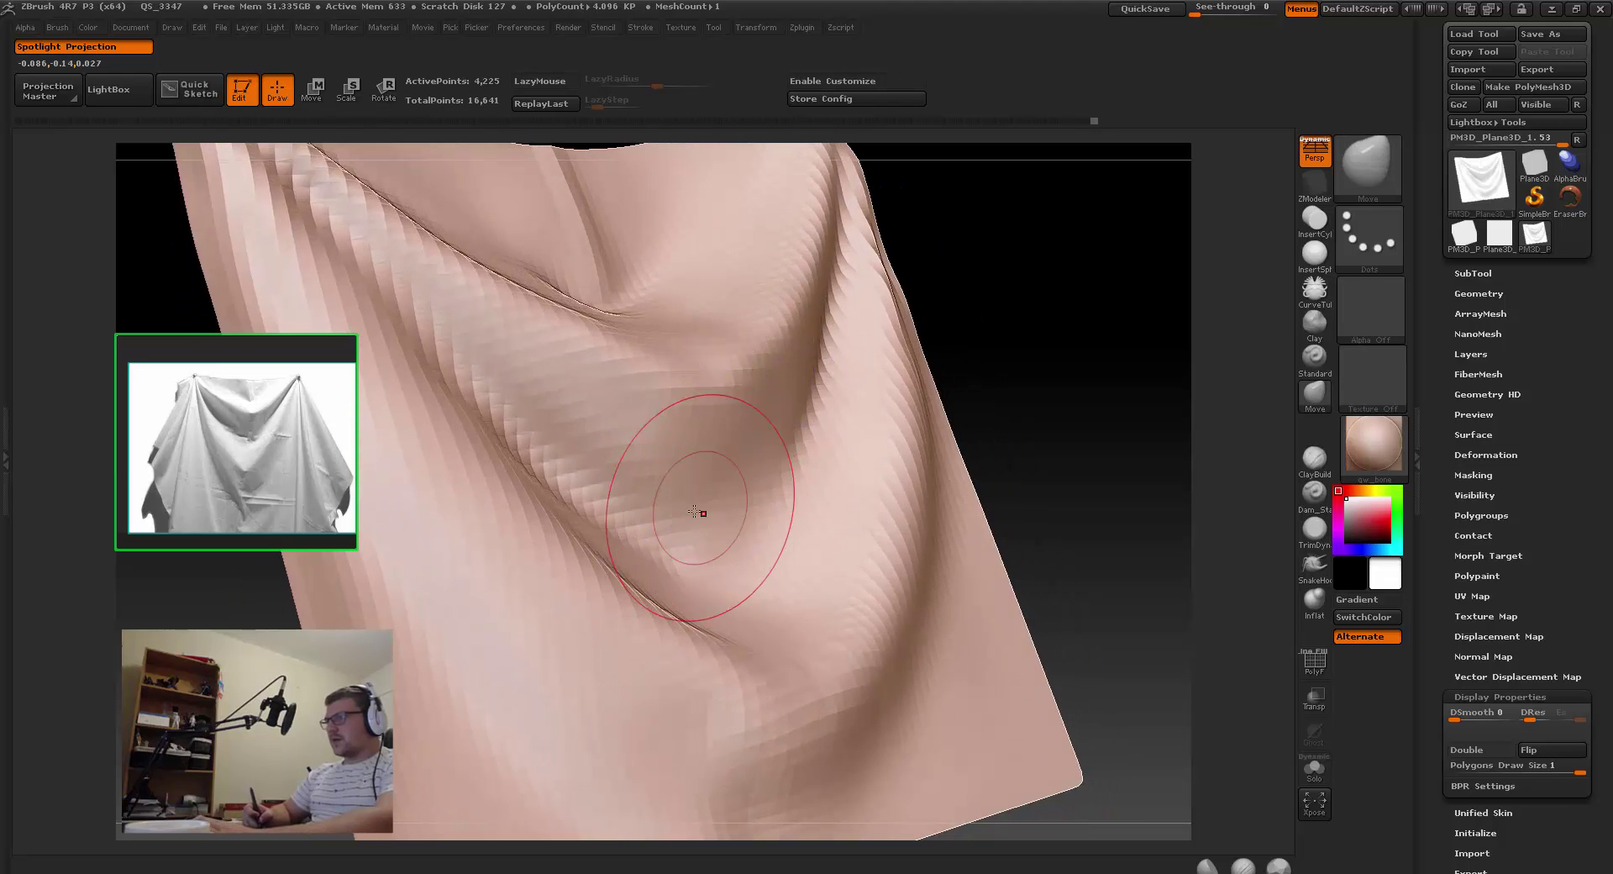
key("shift")
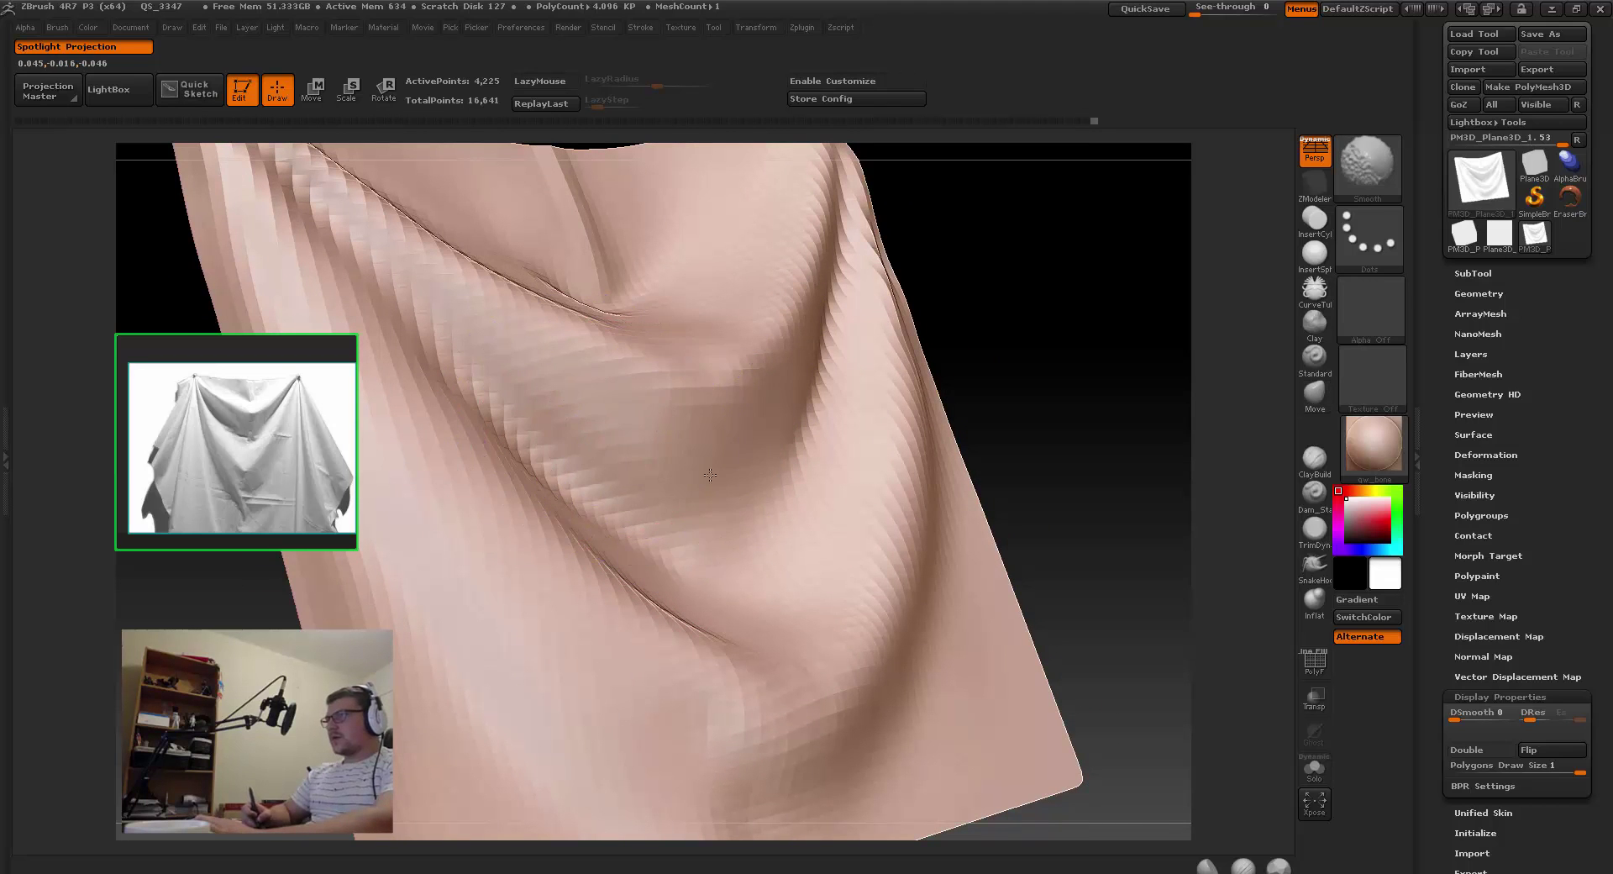
Step: Adjust the folds around the central dent with the Move brush and shift the reference image slightly upward
mouse_move(710, 474)
right_mouse_down()
mouse_move(592, 454)
mouse_move(504, 462)
right_mouse_up()
left_click_drag(647, 496, 668, 516)
mouse_move(470, 403)
right_mouse_down()
mouse_move(554, 353)
mouse_move(566, 327)
right_mouse_up()
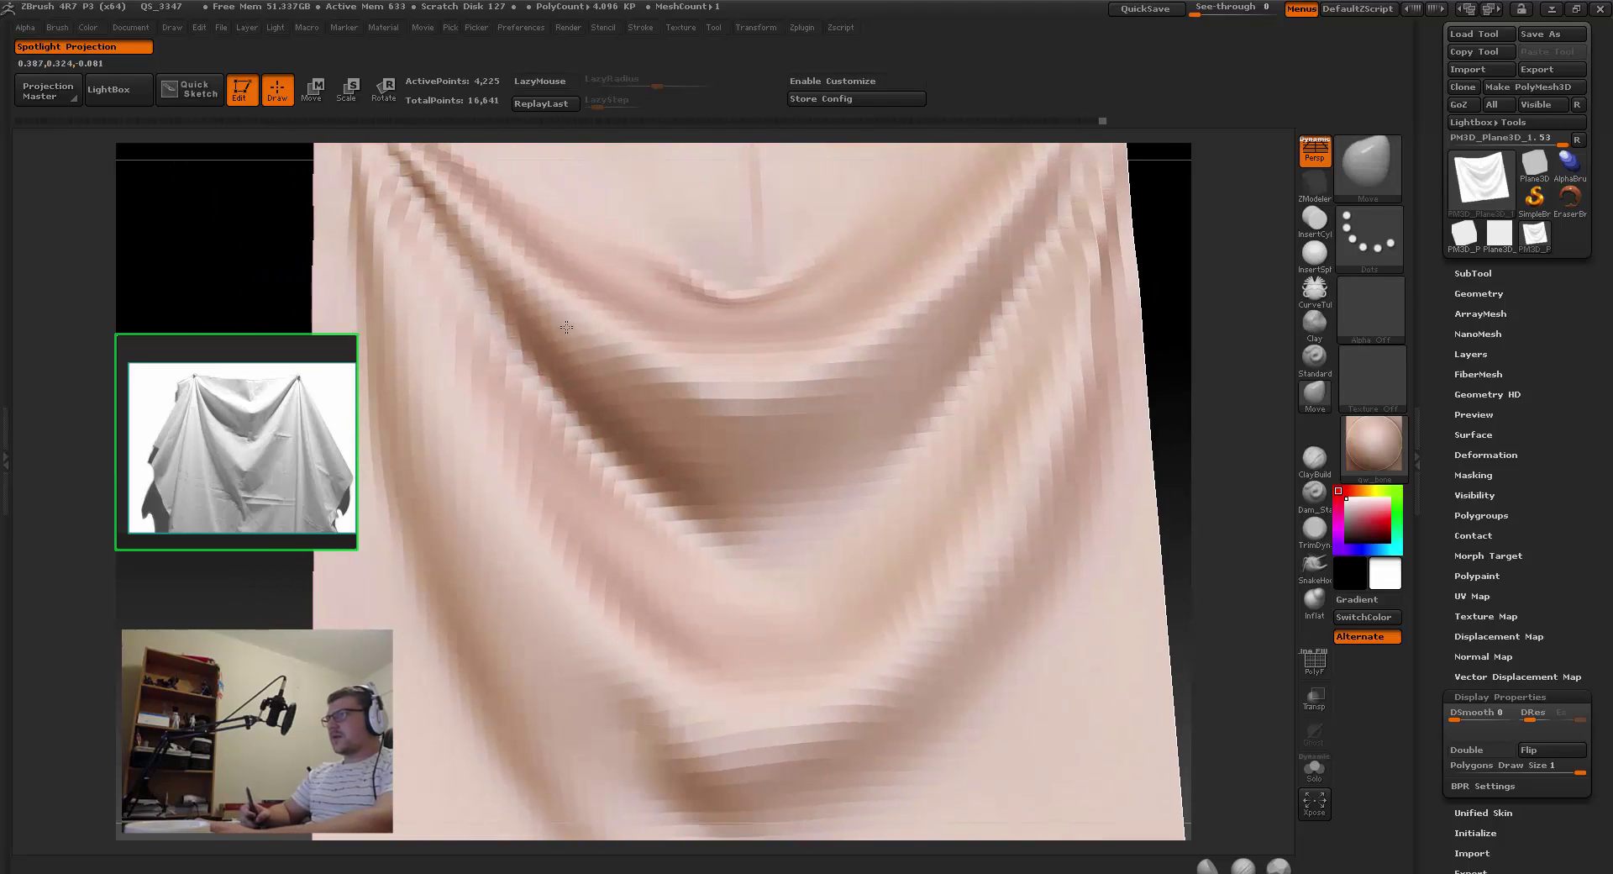
mouse_move(817, 472)
right_mouse_down()
mouse_move(743, 472)
mouse_move(737, 493)
mouse_move(834, 392)
mouse_move(804, 341)
mouse_move(741, 404)
right_mouse_up()
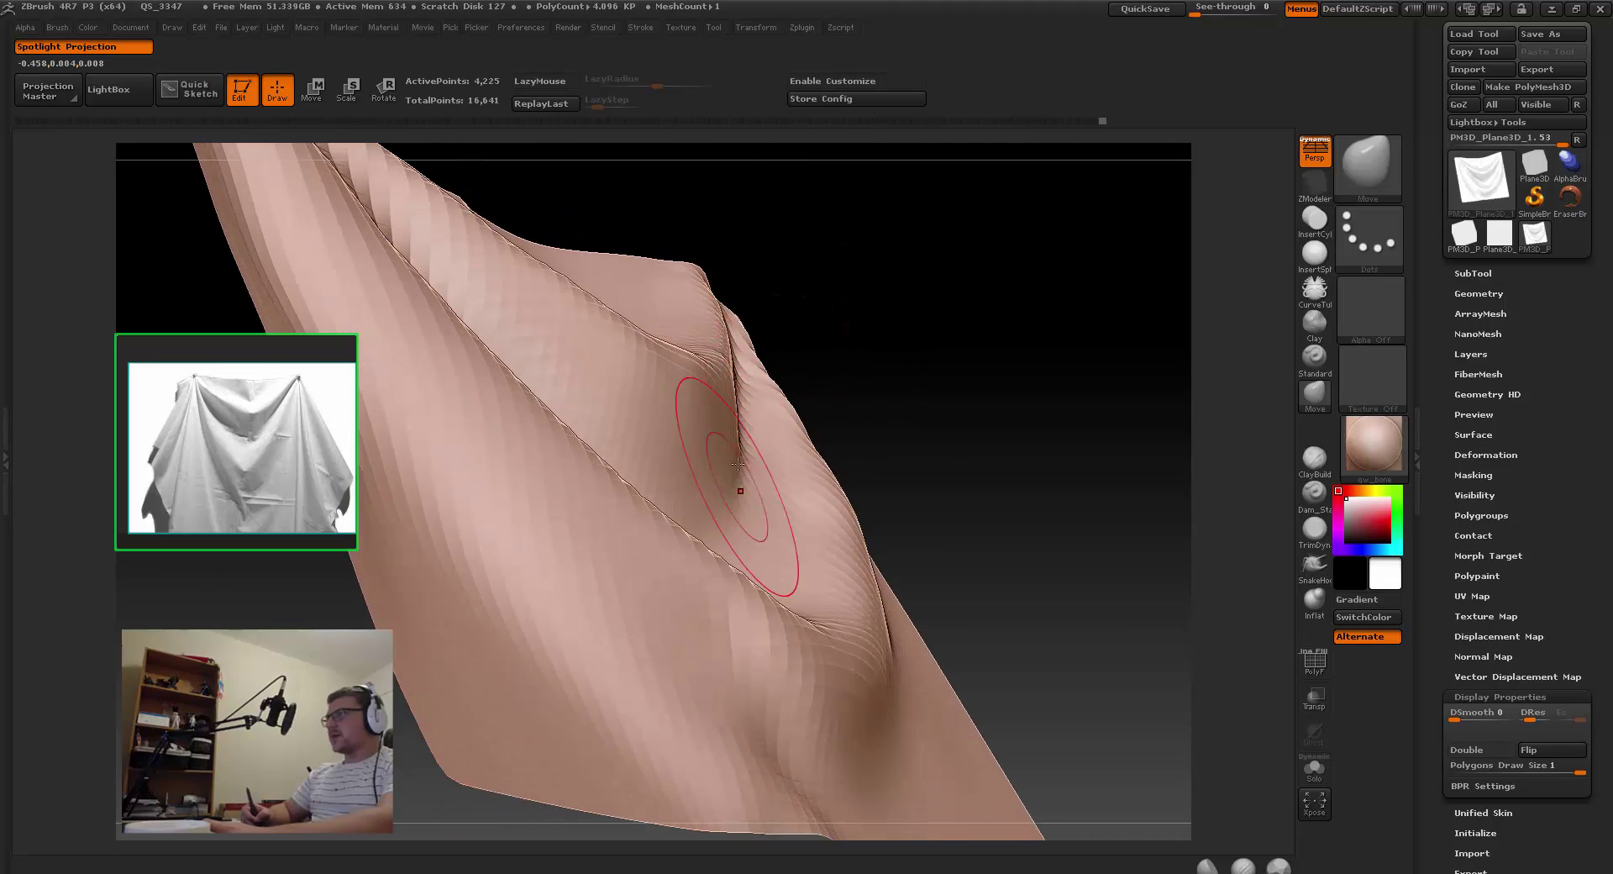
mouse_move(737, 463)
right_mouse_down()
mouse_move(713, 479)
mouse_move(558, 439)
mouse_move(703, 461)
mouse_move(695, 348)
mouse_move(656, 443)
mouse_move(684, 508)
mouse_move(663, 459)
mouse_move(632, 483)
mouse_move(625, 577)
right_mouse_up()
right_click_drag(646, 525, 637, 521)
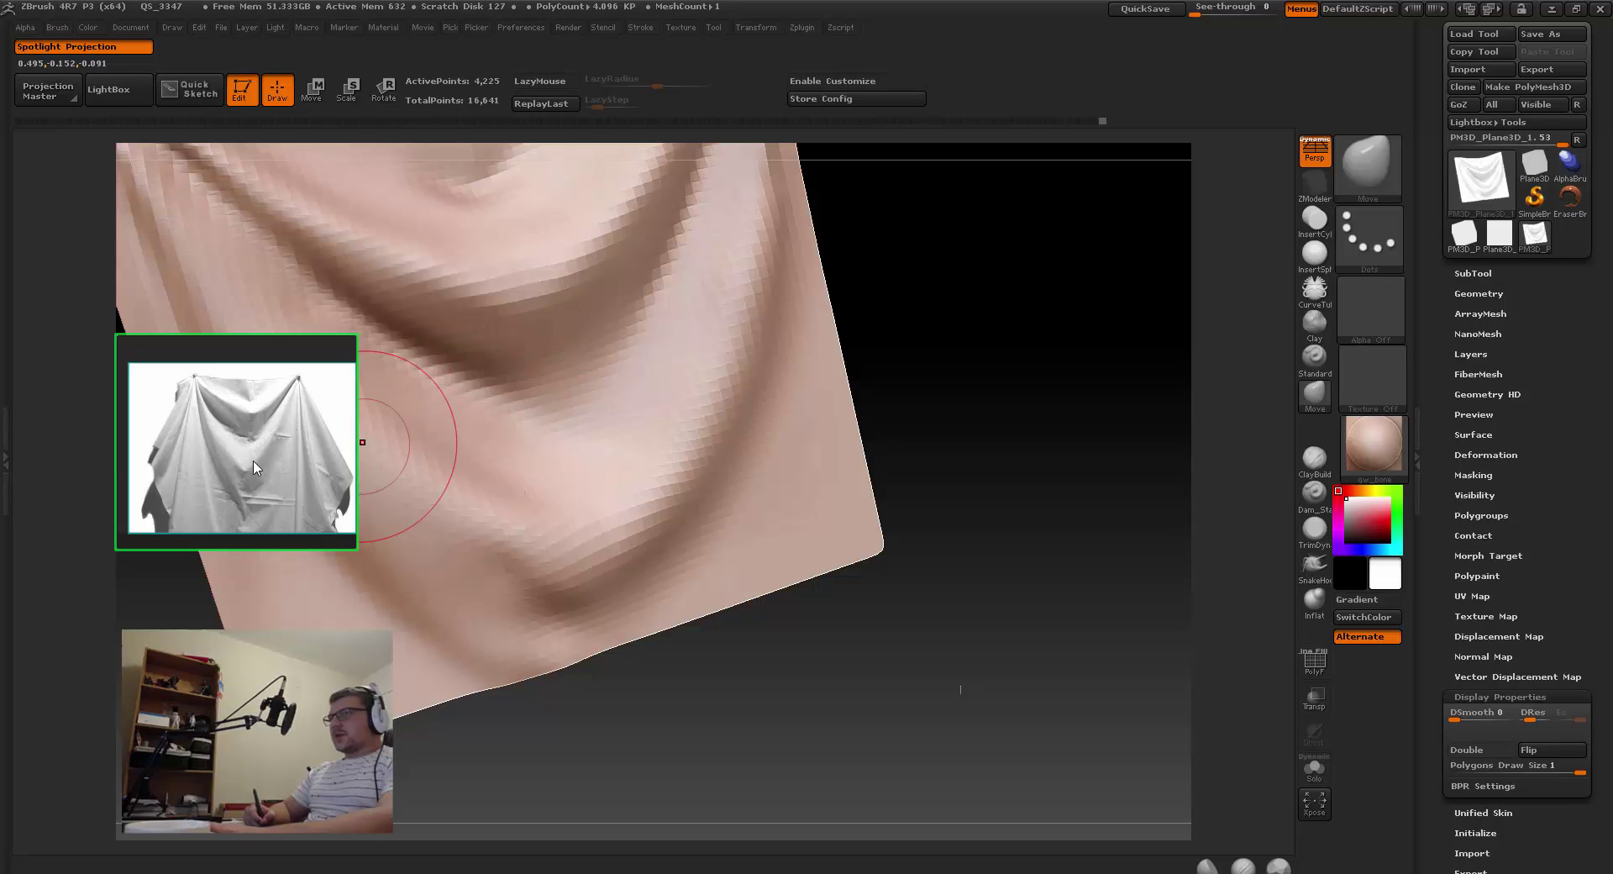
mouse_move(247, 461)
left_mouse_down()
mouse_move(256, 434)
mouse_move(250, 457)
left_mouse_up()
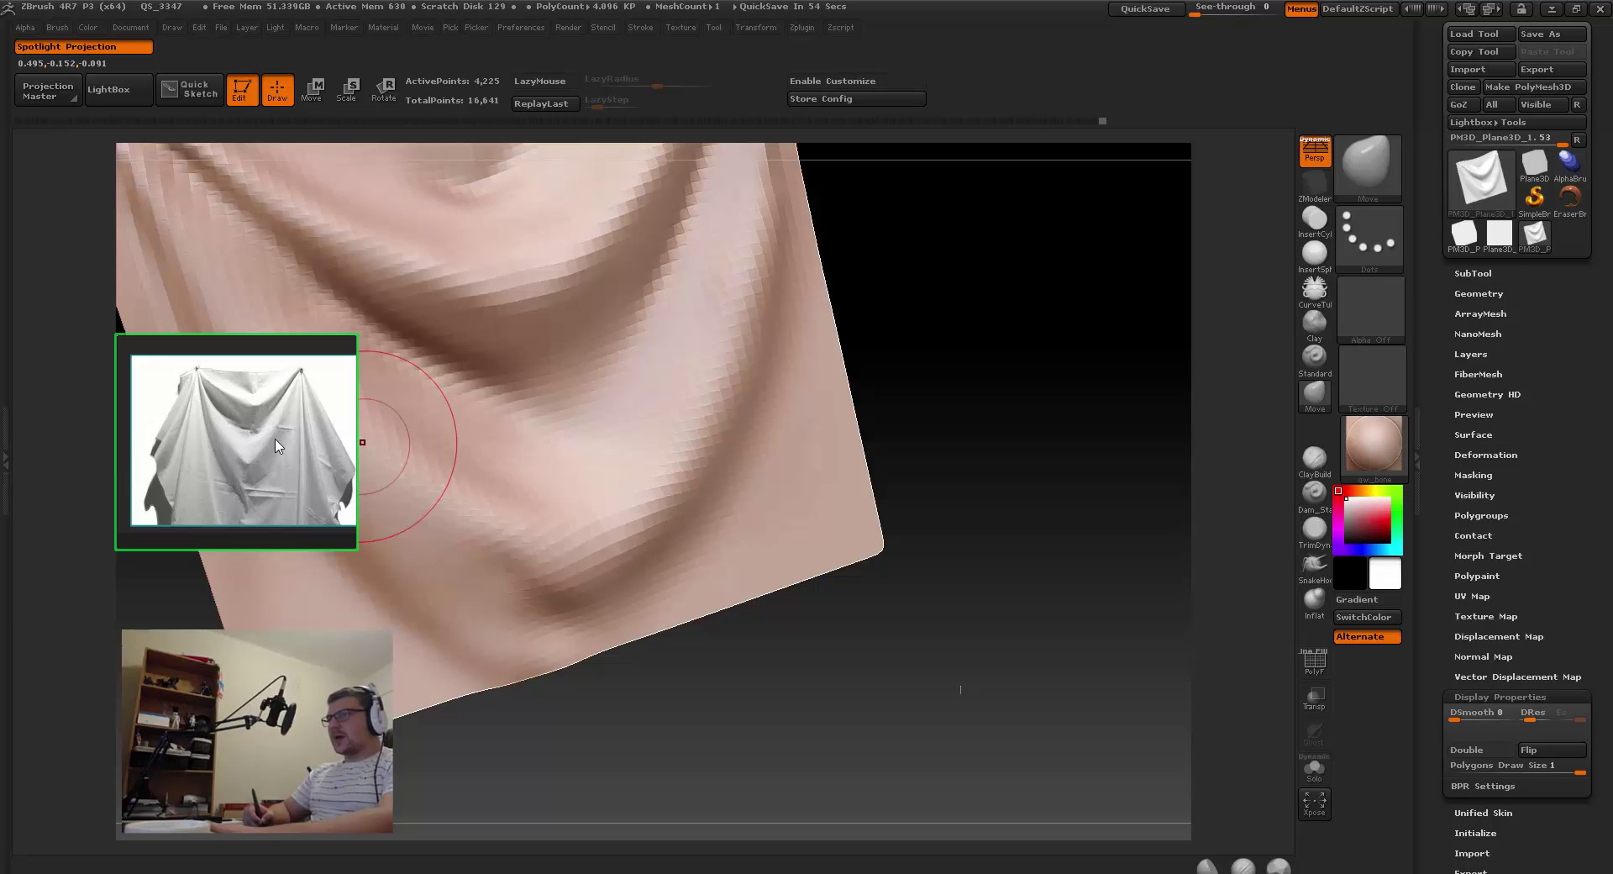
mouse_move(504, 471)
left_mouse_down()
mouse_move(763, 420)
mouse_move(739, 280)
mouse_move(615, 470)
mouse_move(557, 316)
left_mouse_up()
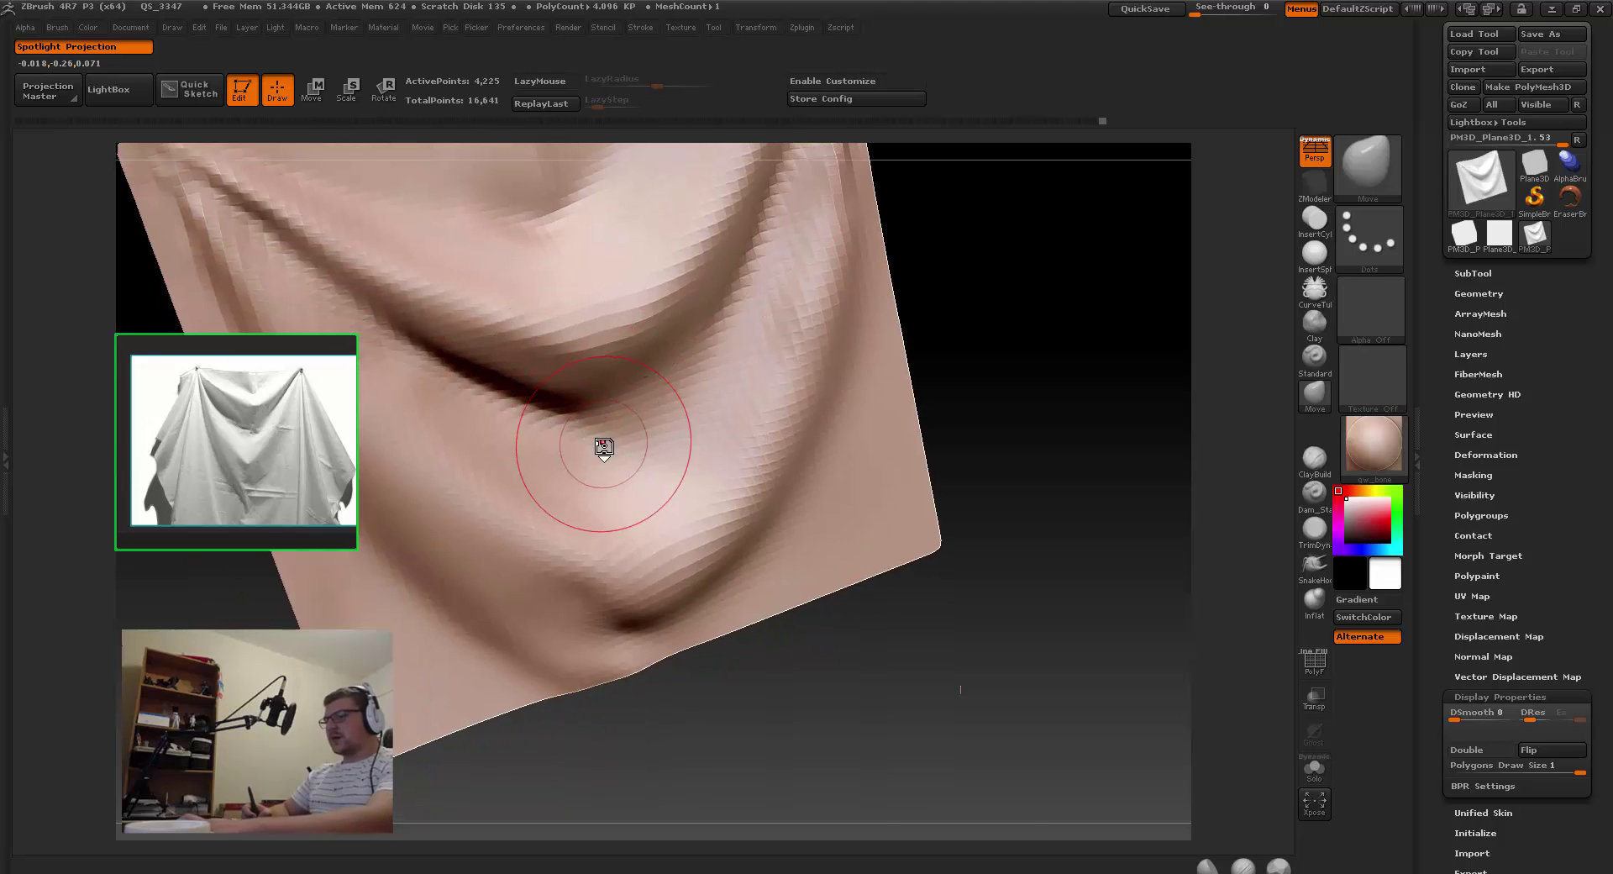
Step: Flatten the broad ridge running down the right side of the central dent with the TrimDynamic brush
key("b")
key("d")
mouse_move(716, 438)
left_mouse_down()
mouse_move(723, 382)
mouse_move(799, 359)
left_mouse_up()
left_click_drag(715, 497, 752, 394)
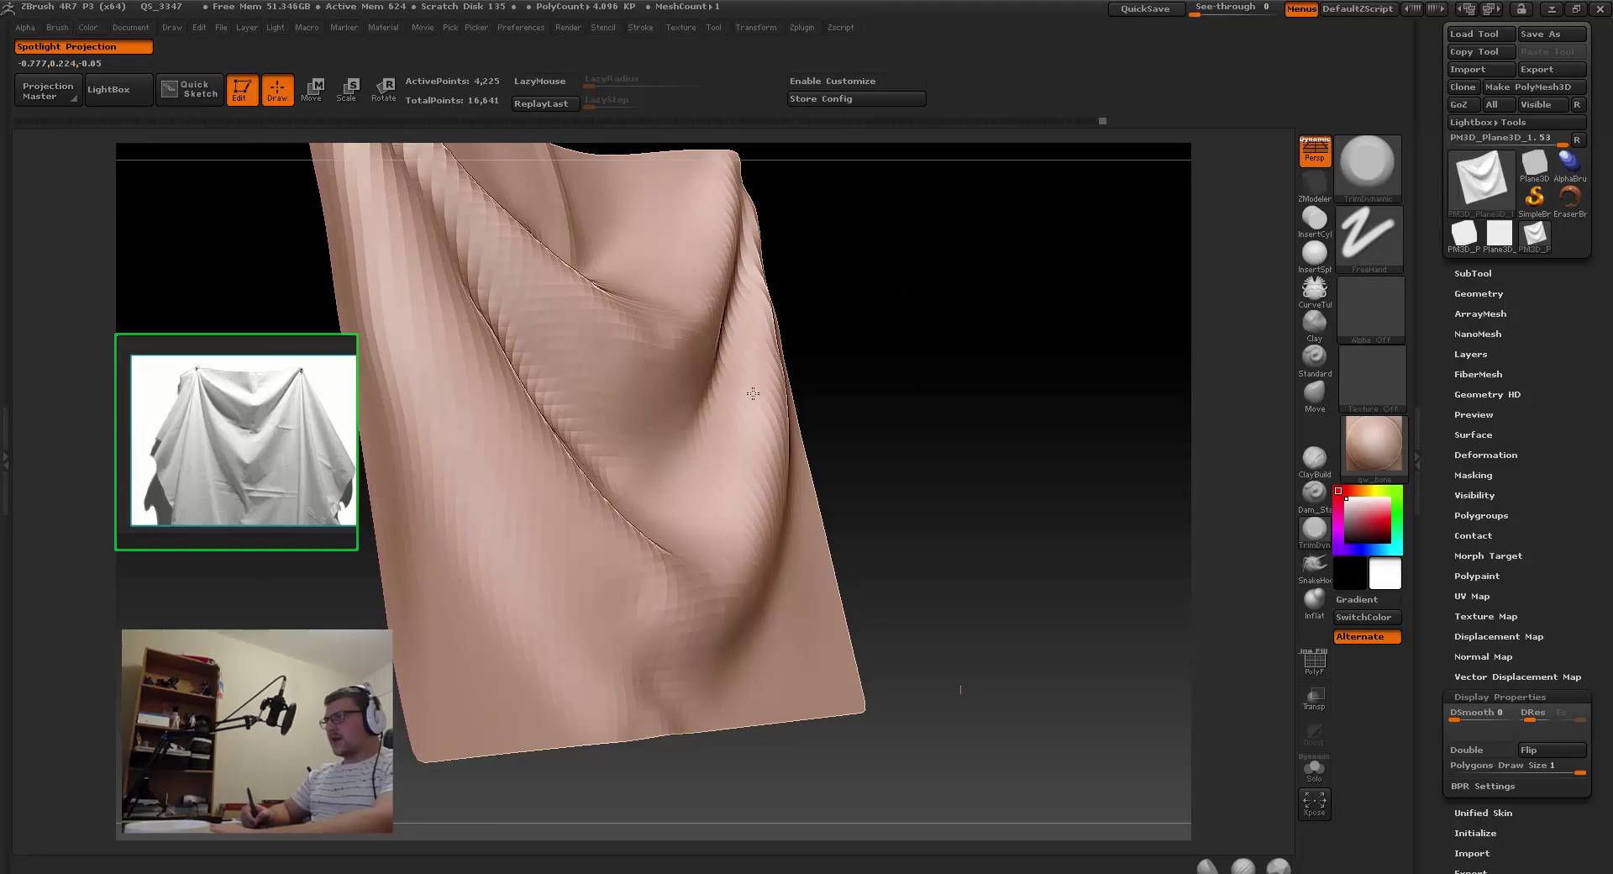
right_click_drag(723, 471, 775, 370)
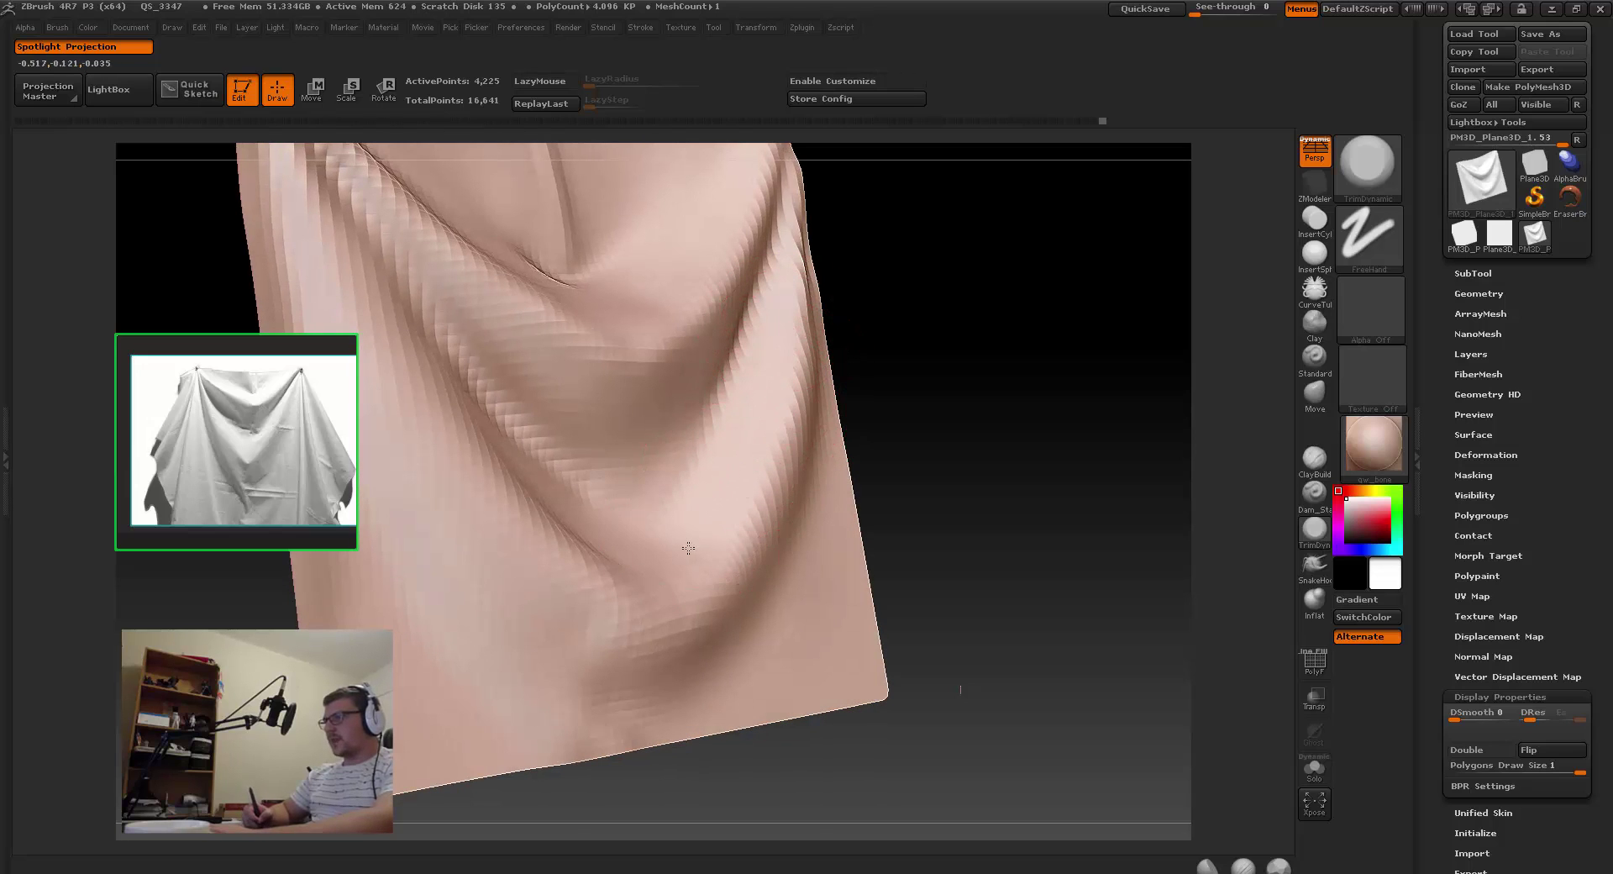
right_click_drag(664, 528, 613, 547)
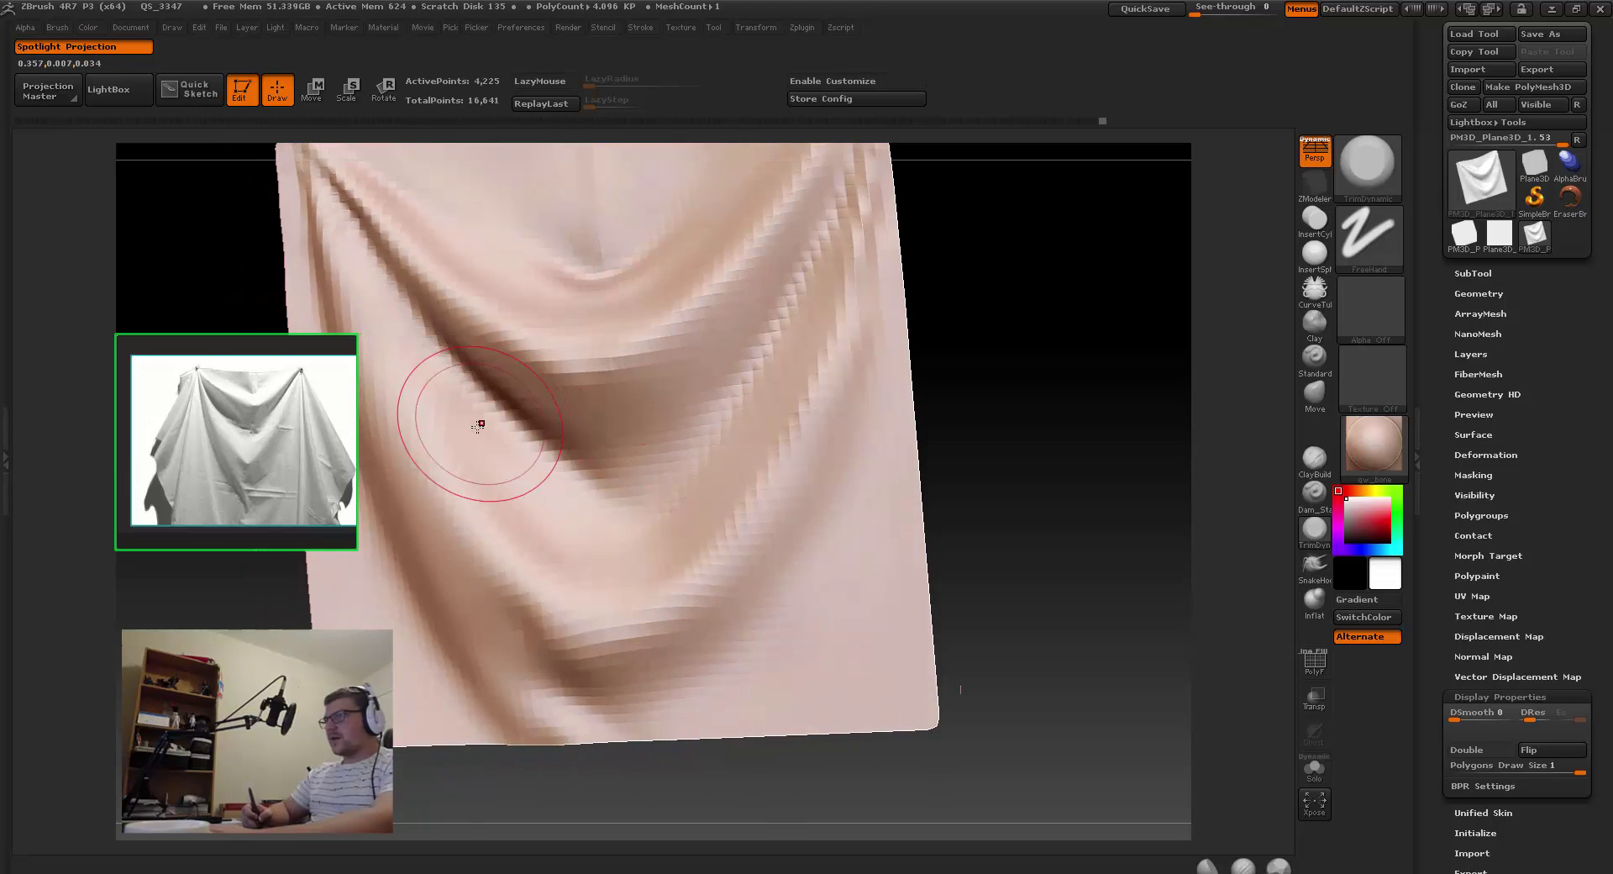
Step: Trim and smooth the broad fold to the left of the central dent
right_click_drag(479, 424, 444, 392)
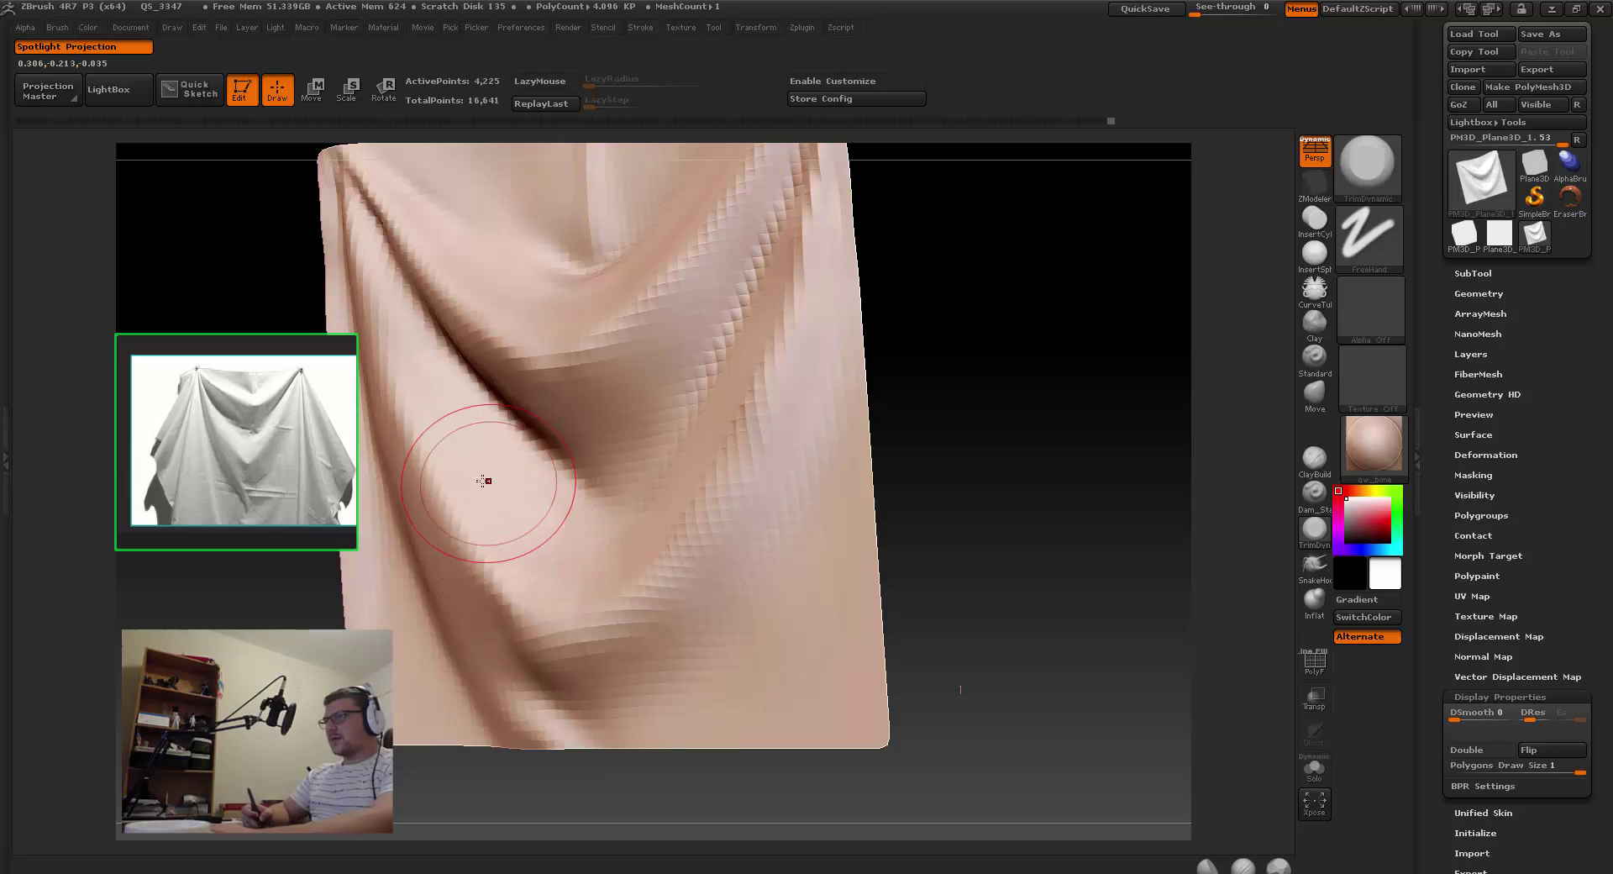
right_click_drag(487, 482, 488, 486)
key("shift")
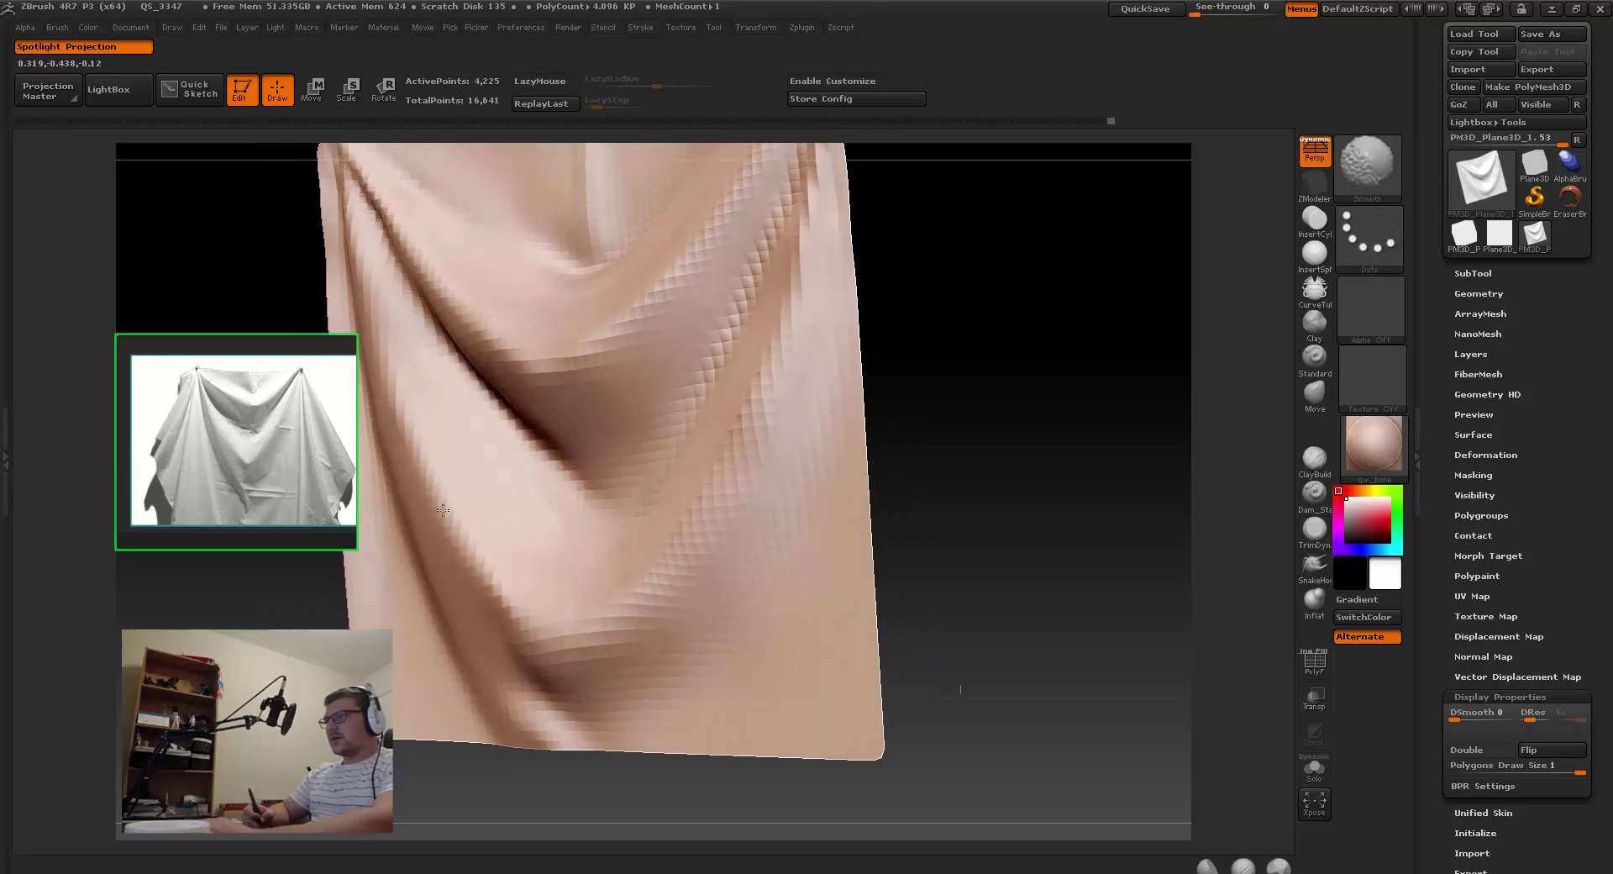
left_click_drag(431, 471, 541, 468, "shift")
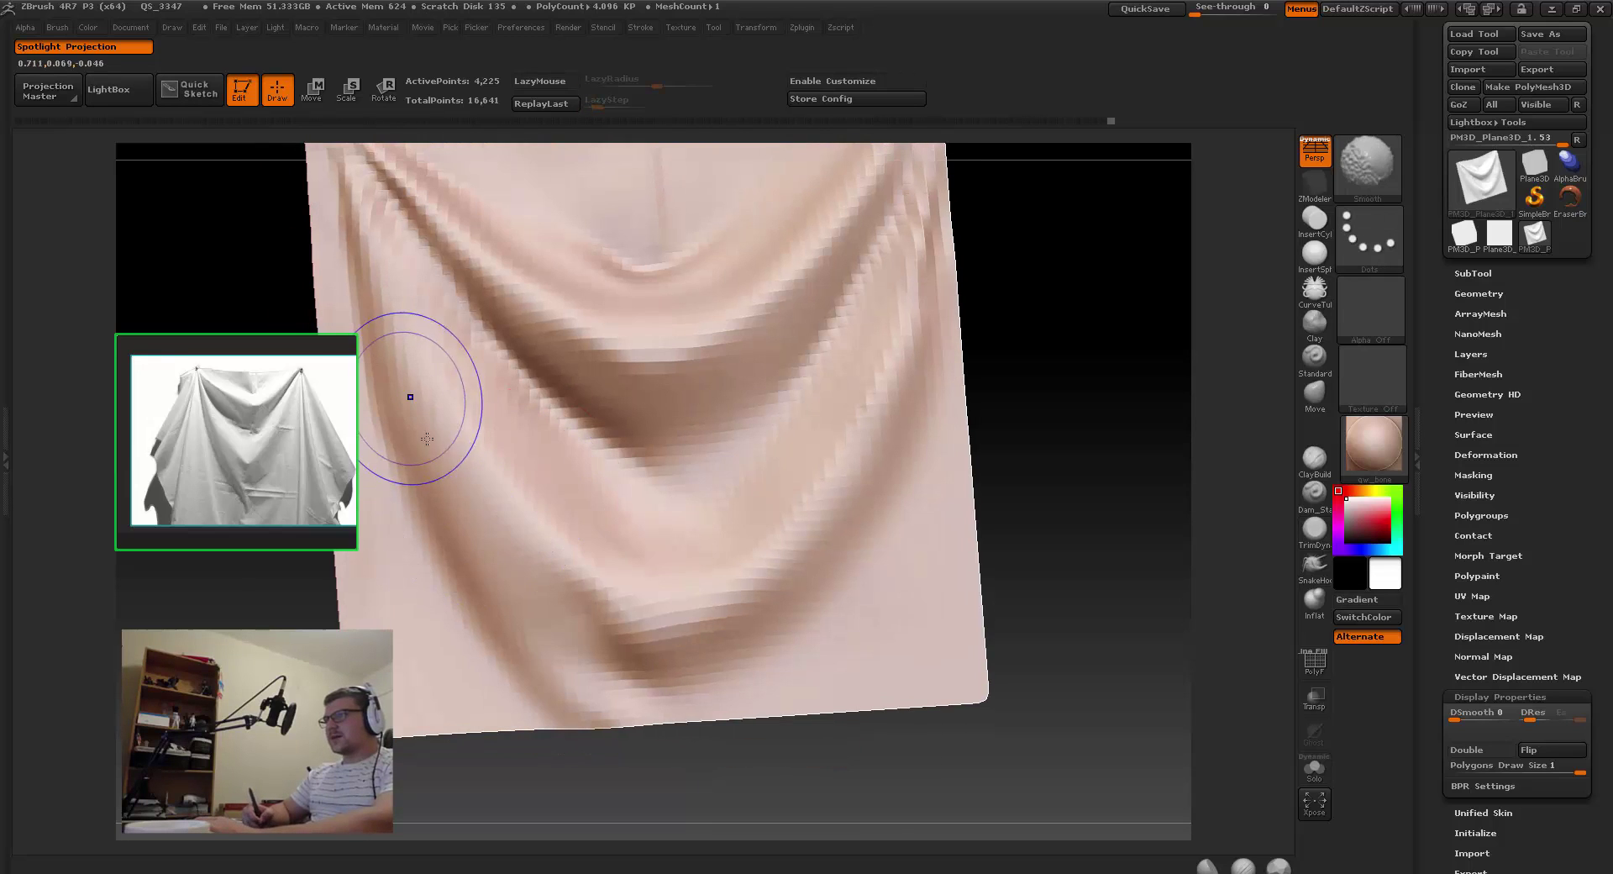
Step: Trim the ridge descending from the upper-left corner and the fold surface below the central dent
mouse_move(533, 510)
right_mouse_down()
mouse_move(427, 504)
mouse_move(536, 501)
mouse_move(476, 488)
mouse_move(504, 470)
mouse_move(453, 470)
mouse_move(500, 331)
mouse_move(479, 346)
mouse_move(536, 424)
right_mouse_up()
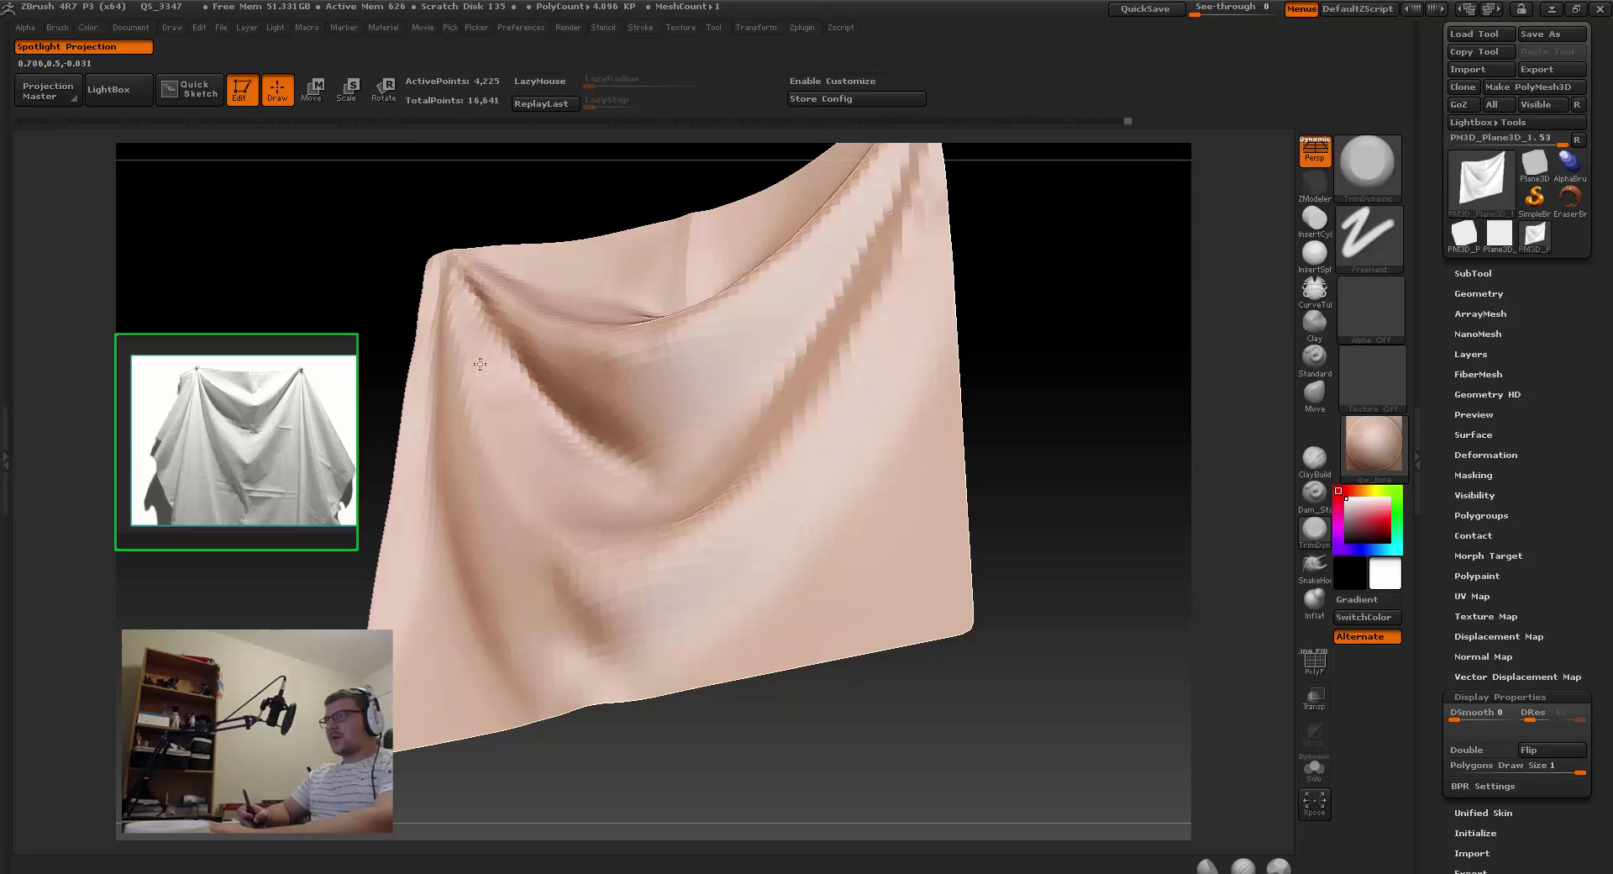
mouse_move(465, 327)
right_mouse_down()
mouse_move(546, 369)
mouse_move(525, 408)
mouse_move(561, 413)
right_mouse_up()
mouse_move(729, 420)
right_mouse_down()
mouse_move(616, 395)
mouse_move(671, 441)
mouse_move(535, 364)
right_mouse_up()
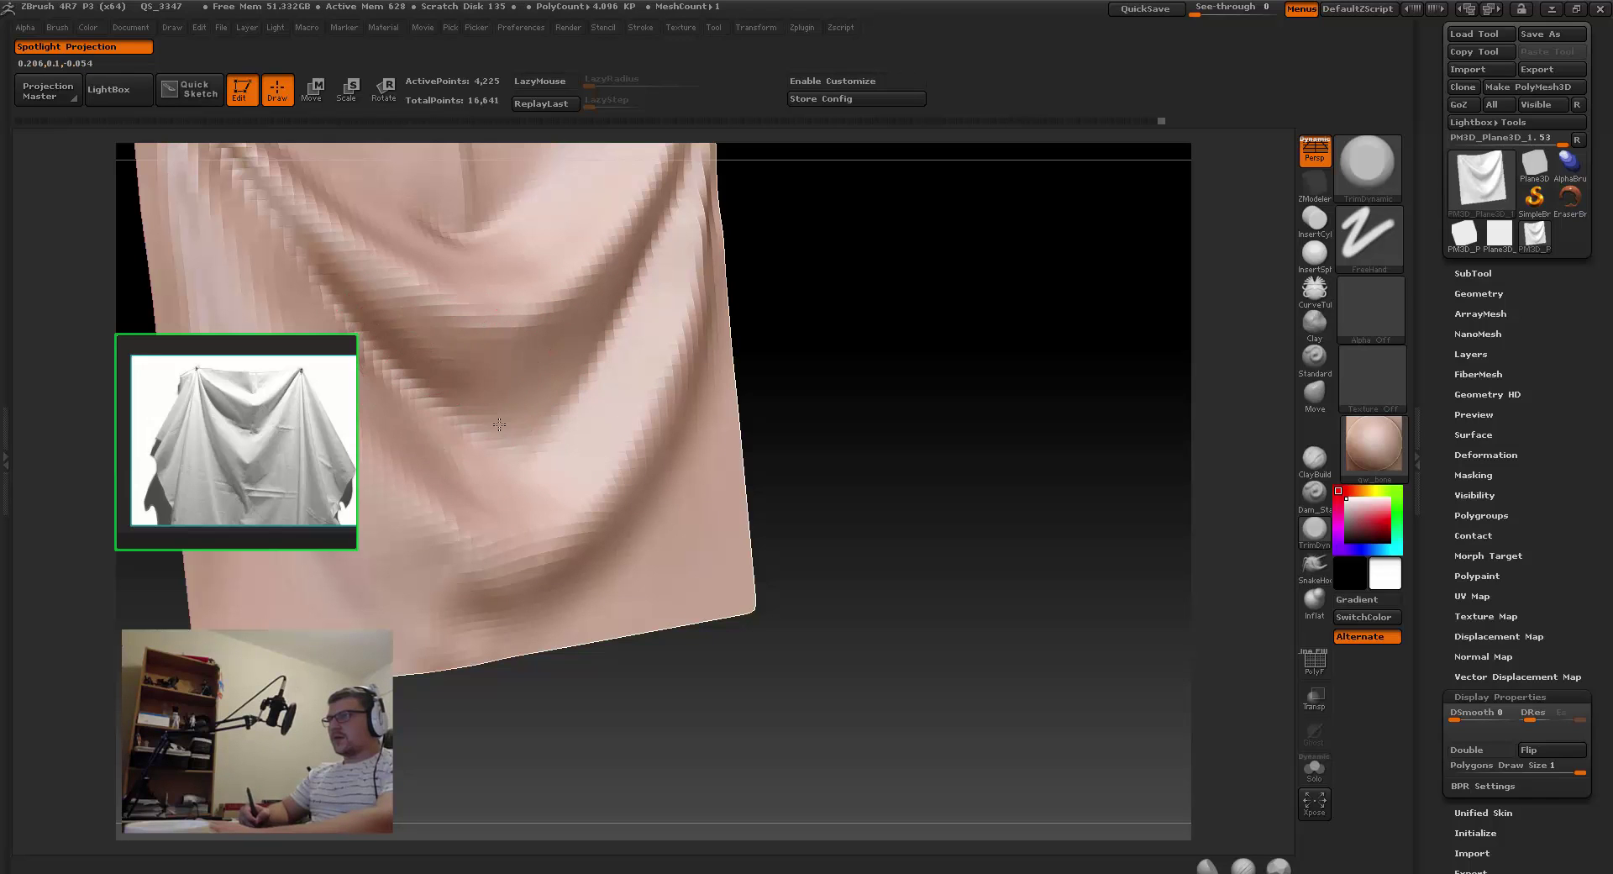
key("shift")
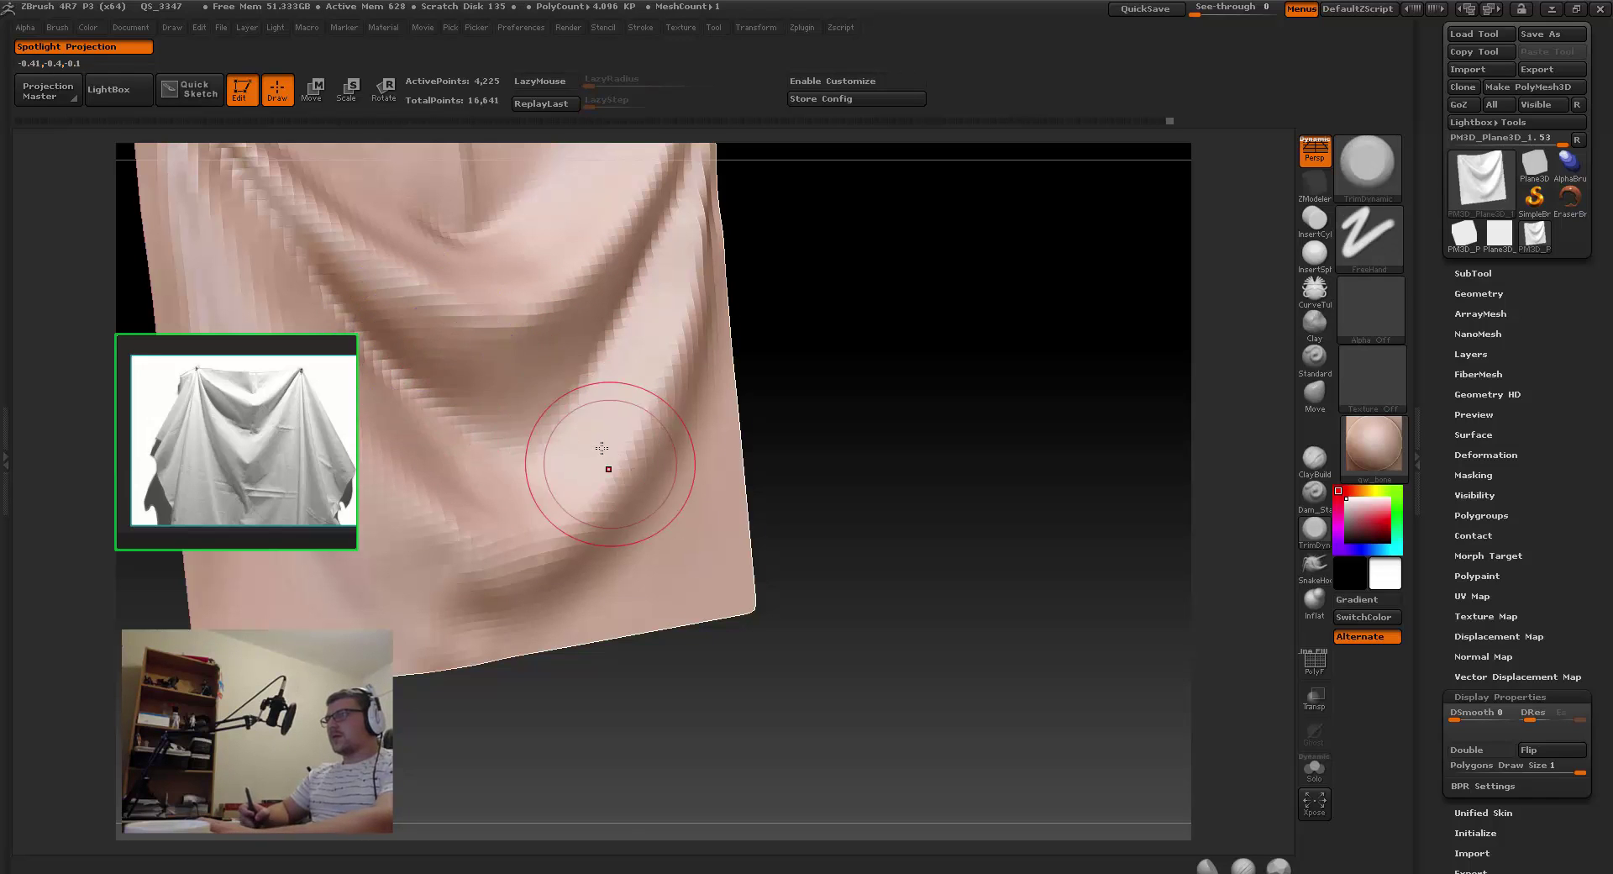
mouse_move(604, 457)
left_mouse_down()
mouse_move(548, 378)
mouse_move(619, 351)
mouse_move(698, 483)
left_mouse_up()
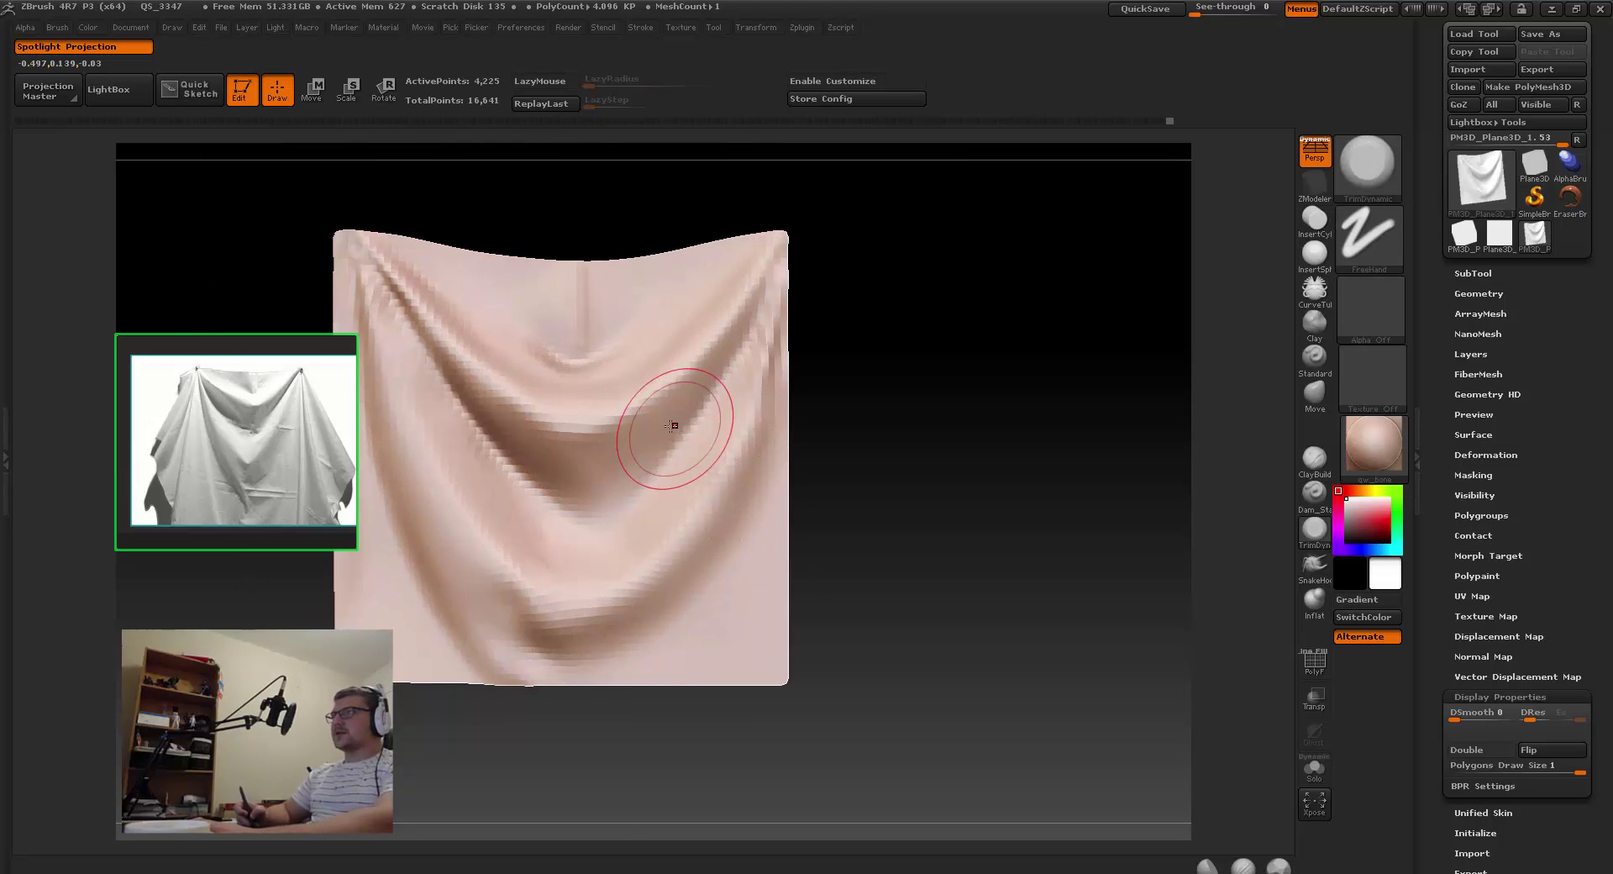
Step: Return to the higher subdivision level and trim the central dent and the left side of the lowest fold
key("d")
key("shift")
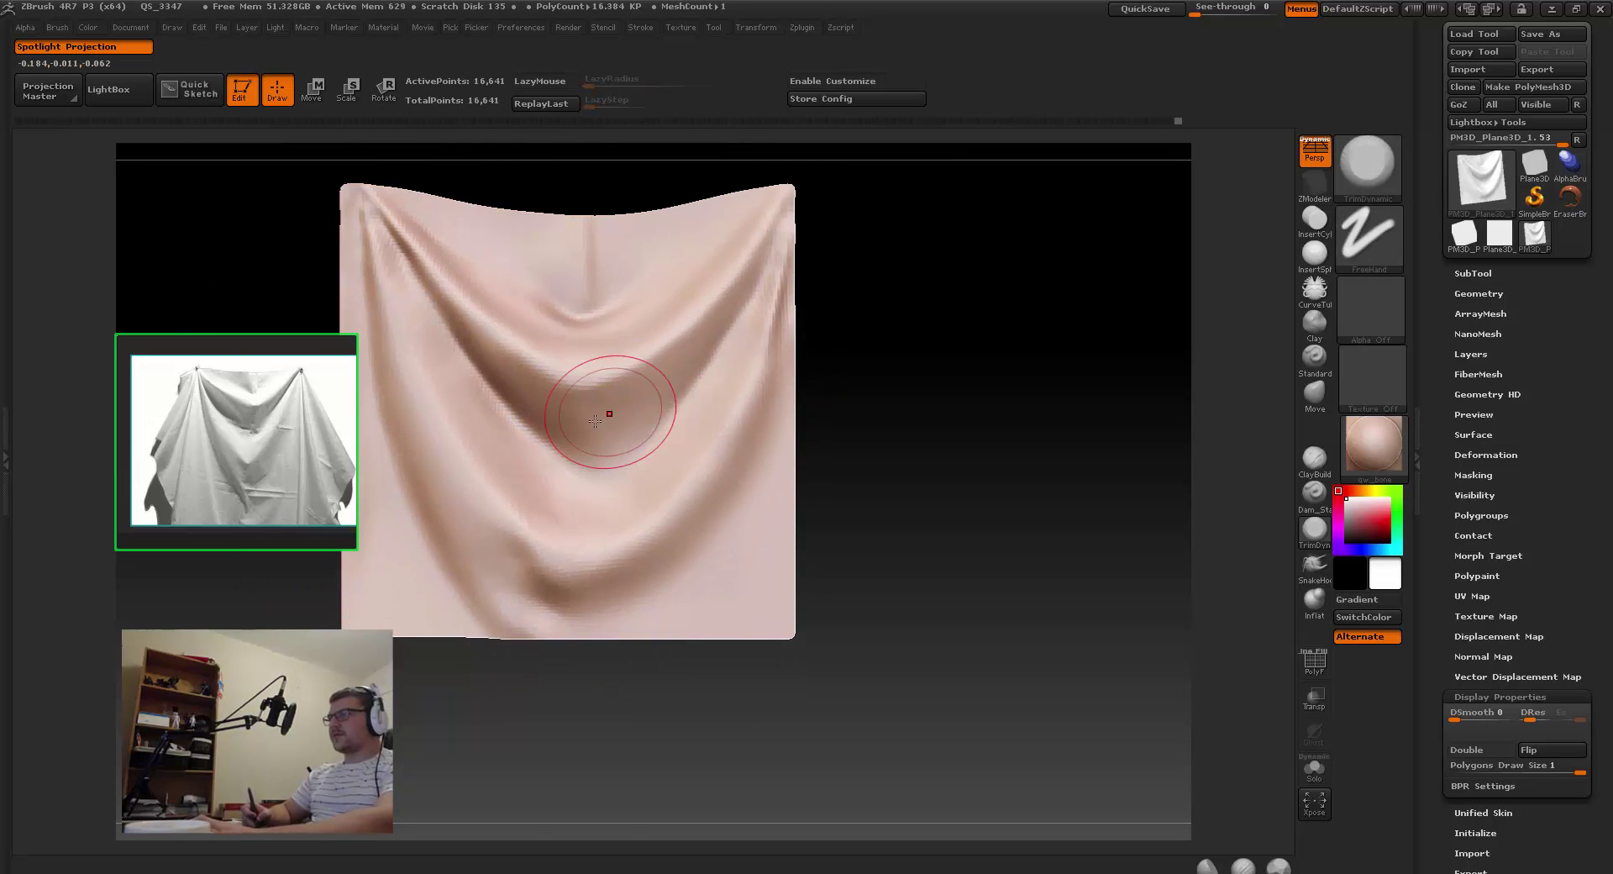
mouse_move(573, 404)
left_mouse_down()
mouse_move(684, 468)
mouse_move(706, 424)
mouse_move(455, 401)
left_mouse_up()
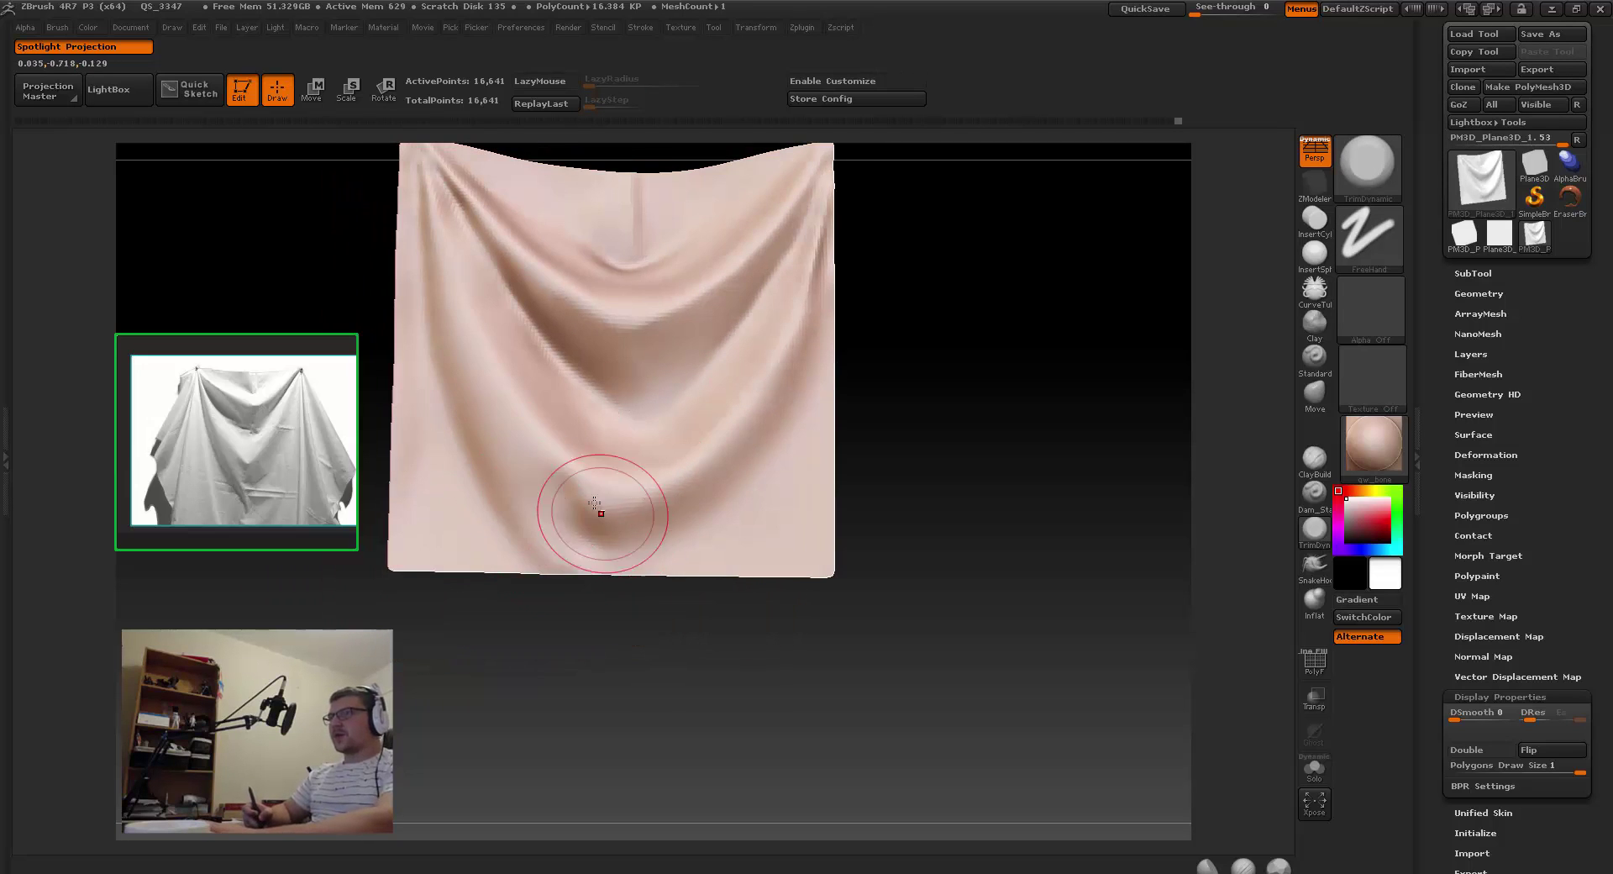
left_click_drag(594, 503, 530, 530)
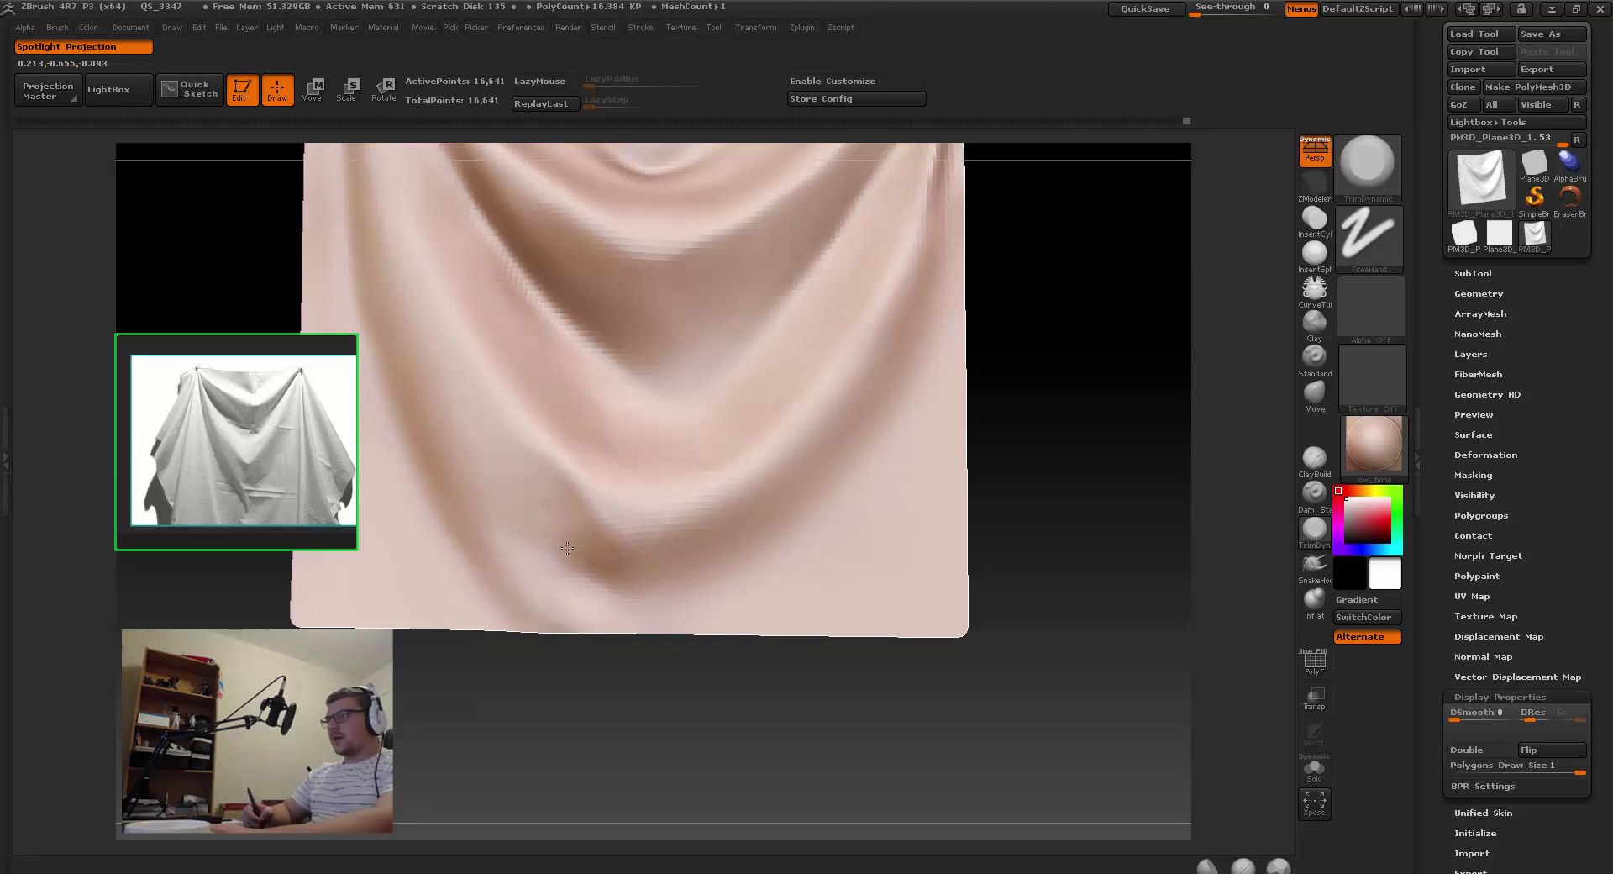
mouse_move(584, 526)
left_mouse_down()
mouse_move(573, 536)
mouse_move(545, 435)
left_mouse_up()
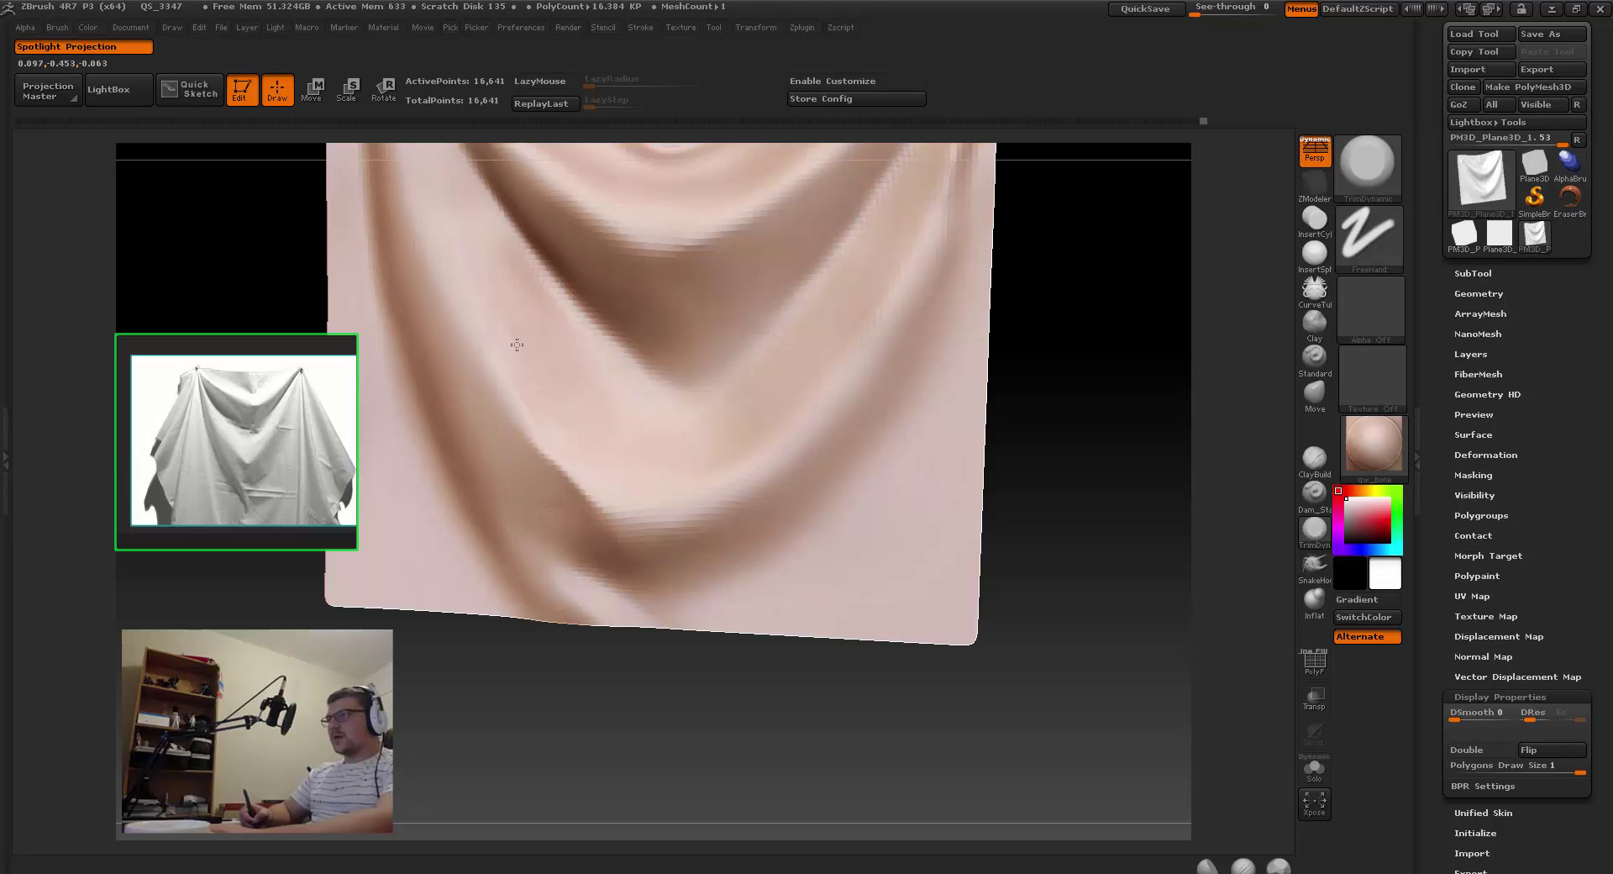
left_click_drag(536, 471, 542, 527)
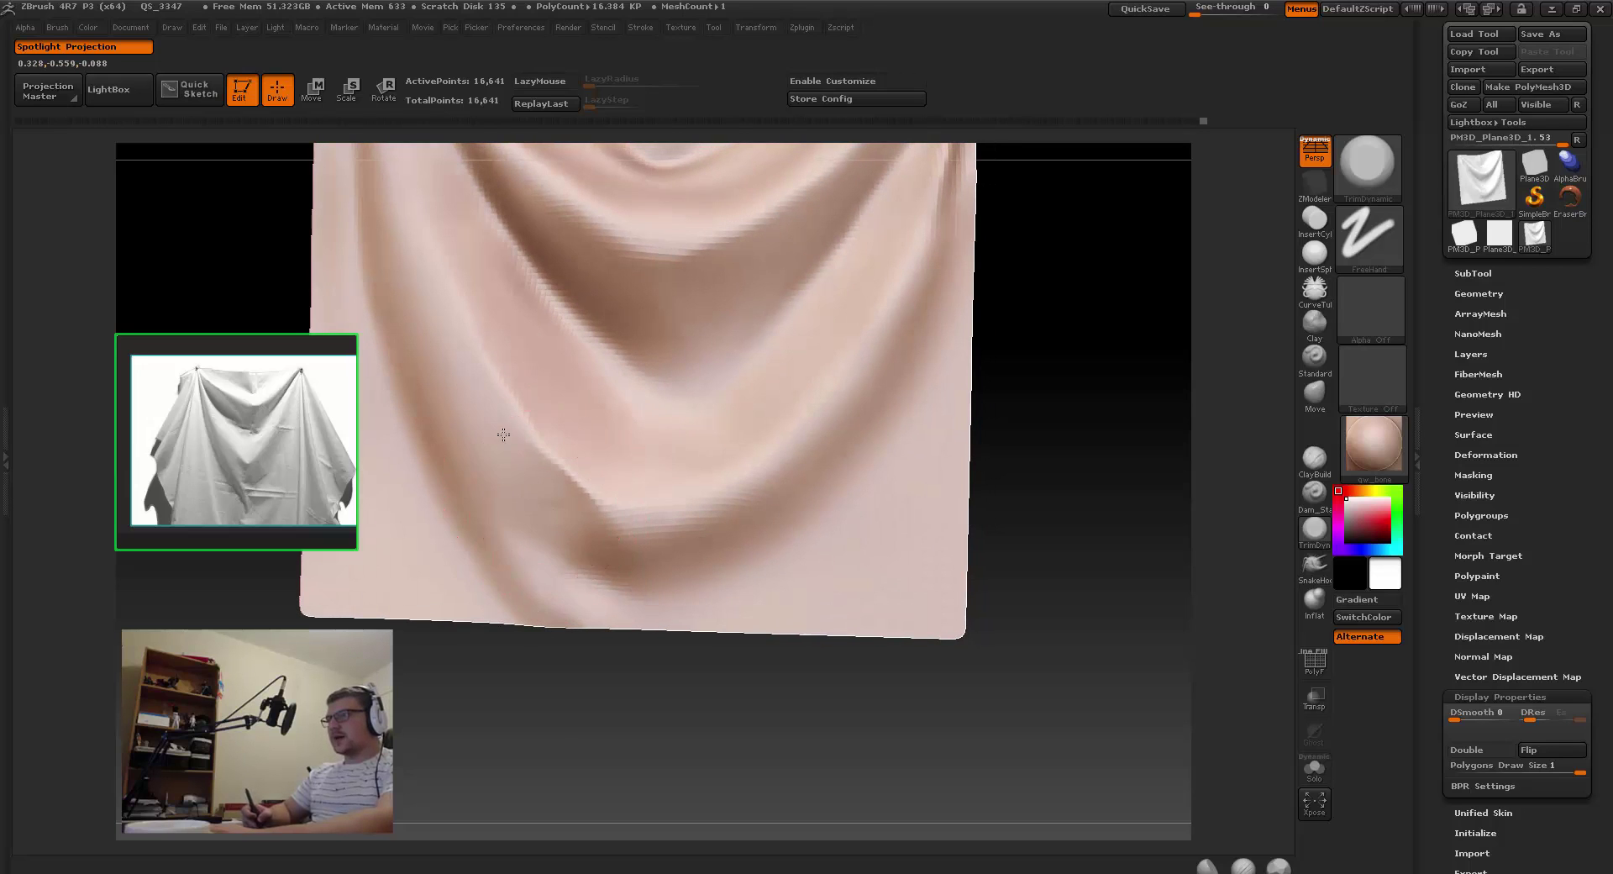
Step: Smooth the left edge of the lowest fold and trim along it with a smaller brush
key("[")
left_click_drag(519, 433, 519, 404, "shift")
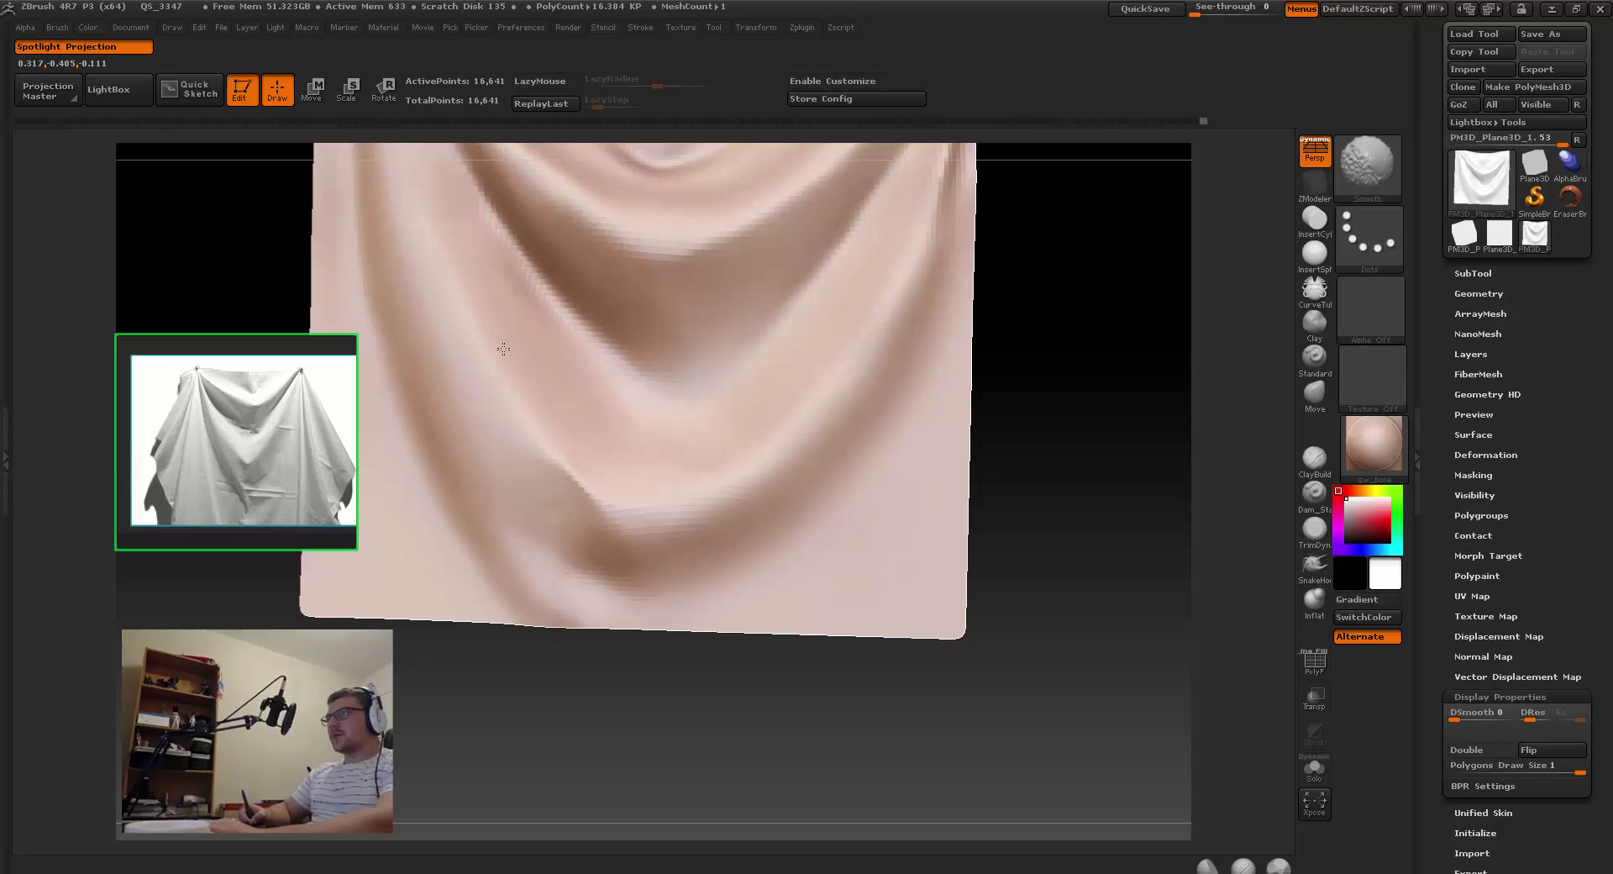
left_click_drag(451, 214, 539, 468)
mouse_move(578, 525)
left_mouse_down()
mouse_move(647, 514)
mouse_move(648, 464)
mouse_move(624, 480)
mouse_move(629, 453)
left_mouse_up()
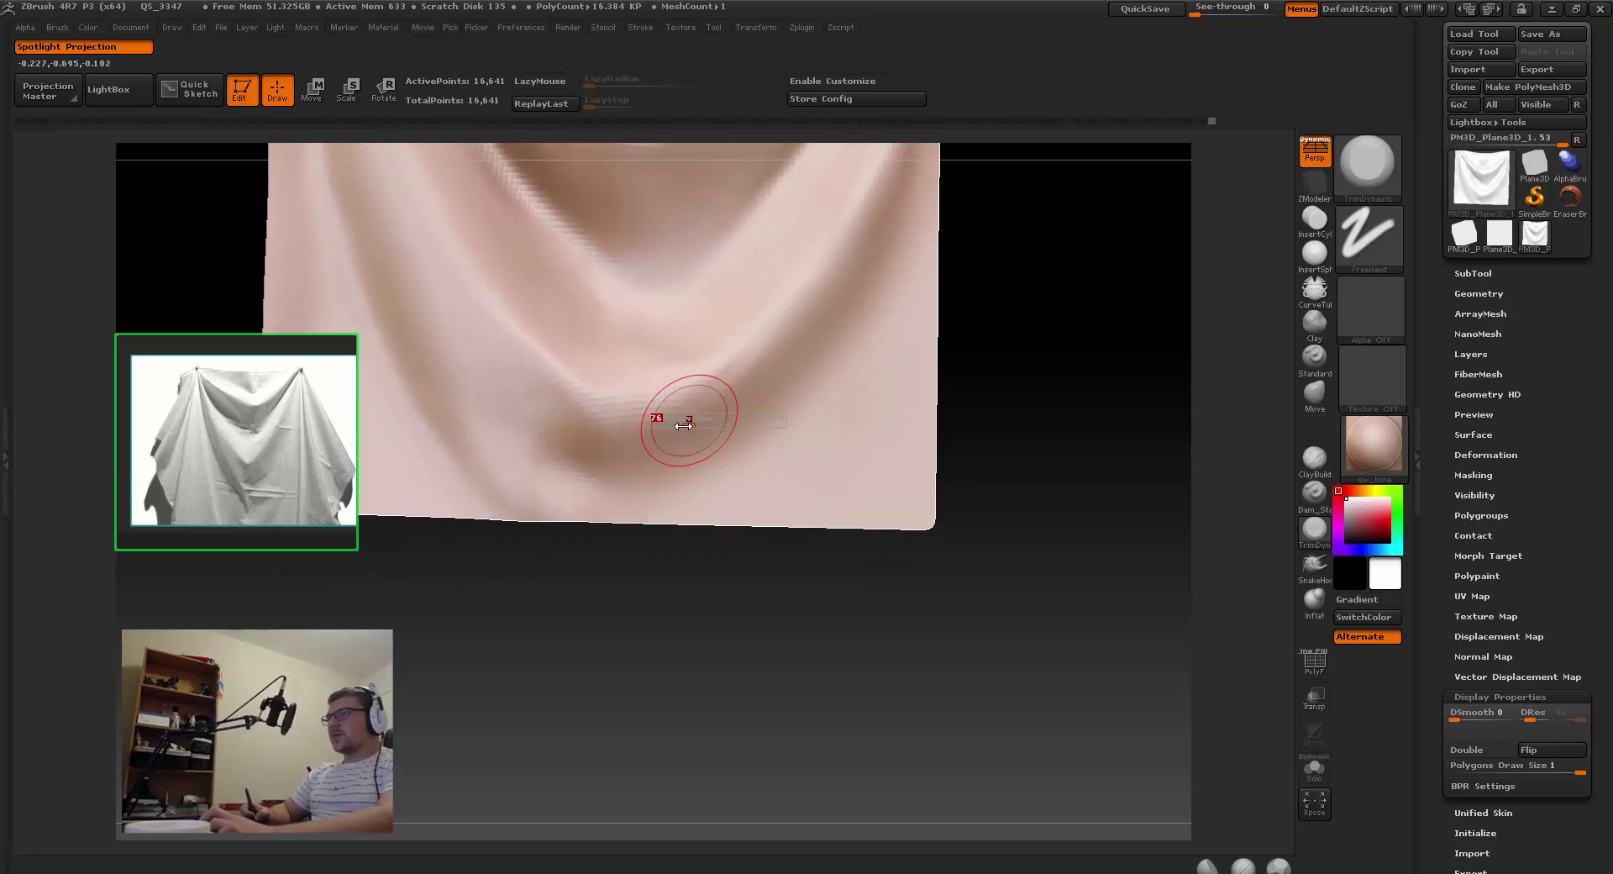
Step: Resize the brush and stroke repeatedly along the lowest fold's right underside to define and smooth its edge
key("s")
left_click_drag(690, 421, 698, 420)
left_click_drag(816, 312, 630, 448)
mouse_move(850, 291)
left_mouse_down()
mouse_move(648, 461)
mouse_move(604, 468)
left_mouse_up()
left_click_drag(803, 331, 616, 454)
mouse_move(846, 257)
left_mouse_down()
mouse_move(633, 439)
mouse_move(714, 408)
mouse_move(632, 454)
mouse_move(669, 446)
mouse_move(574, 475)
left_mouse_up()
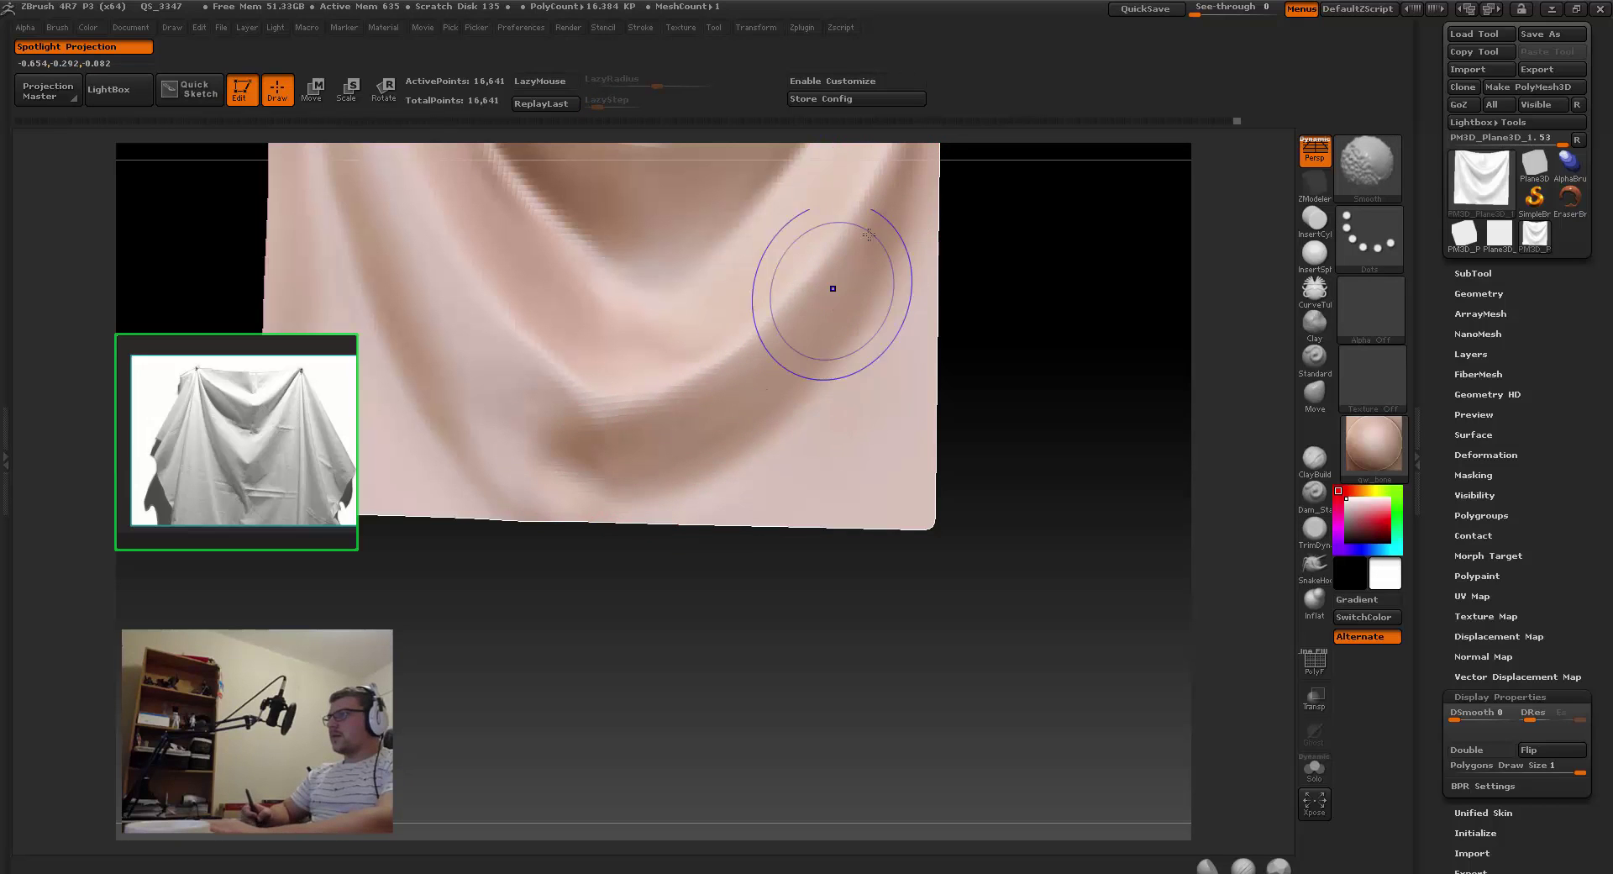
Step: Switch to the Standard brush and undo the test stroke at the bottom of the lowest fold
left_click_drag(546, 546, 604, 556)
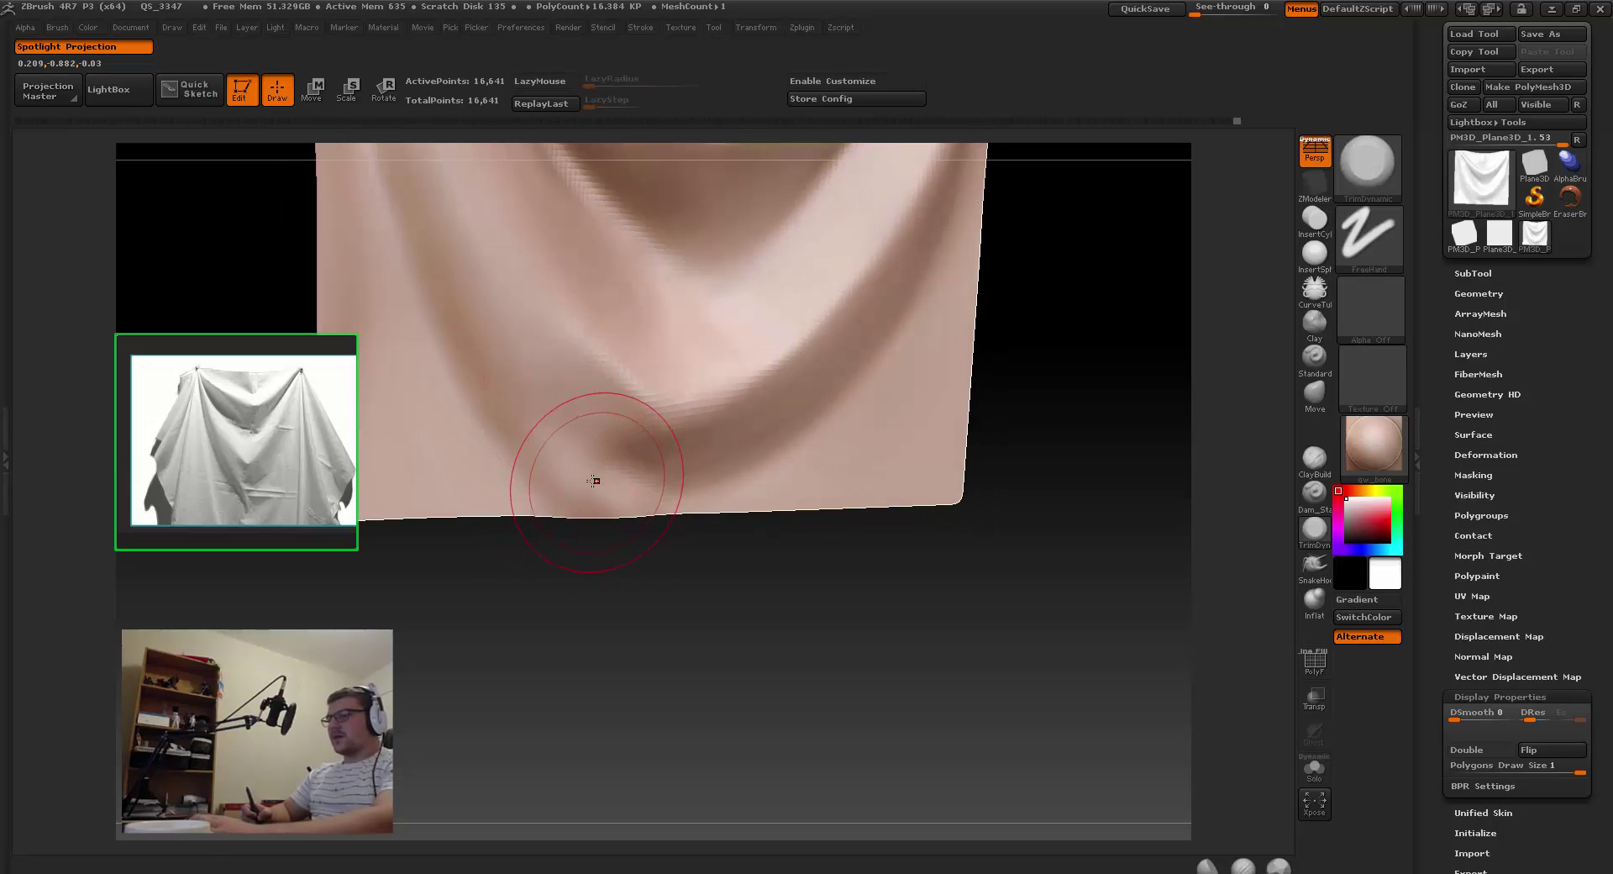
key("v")
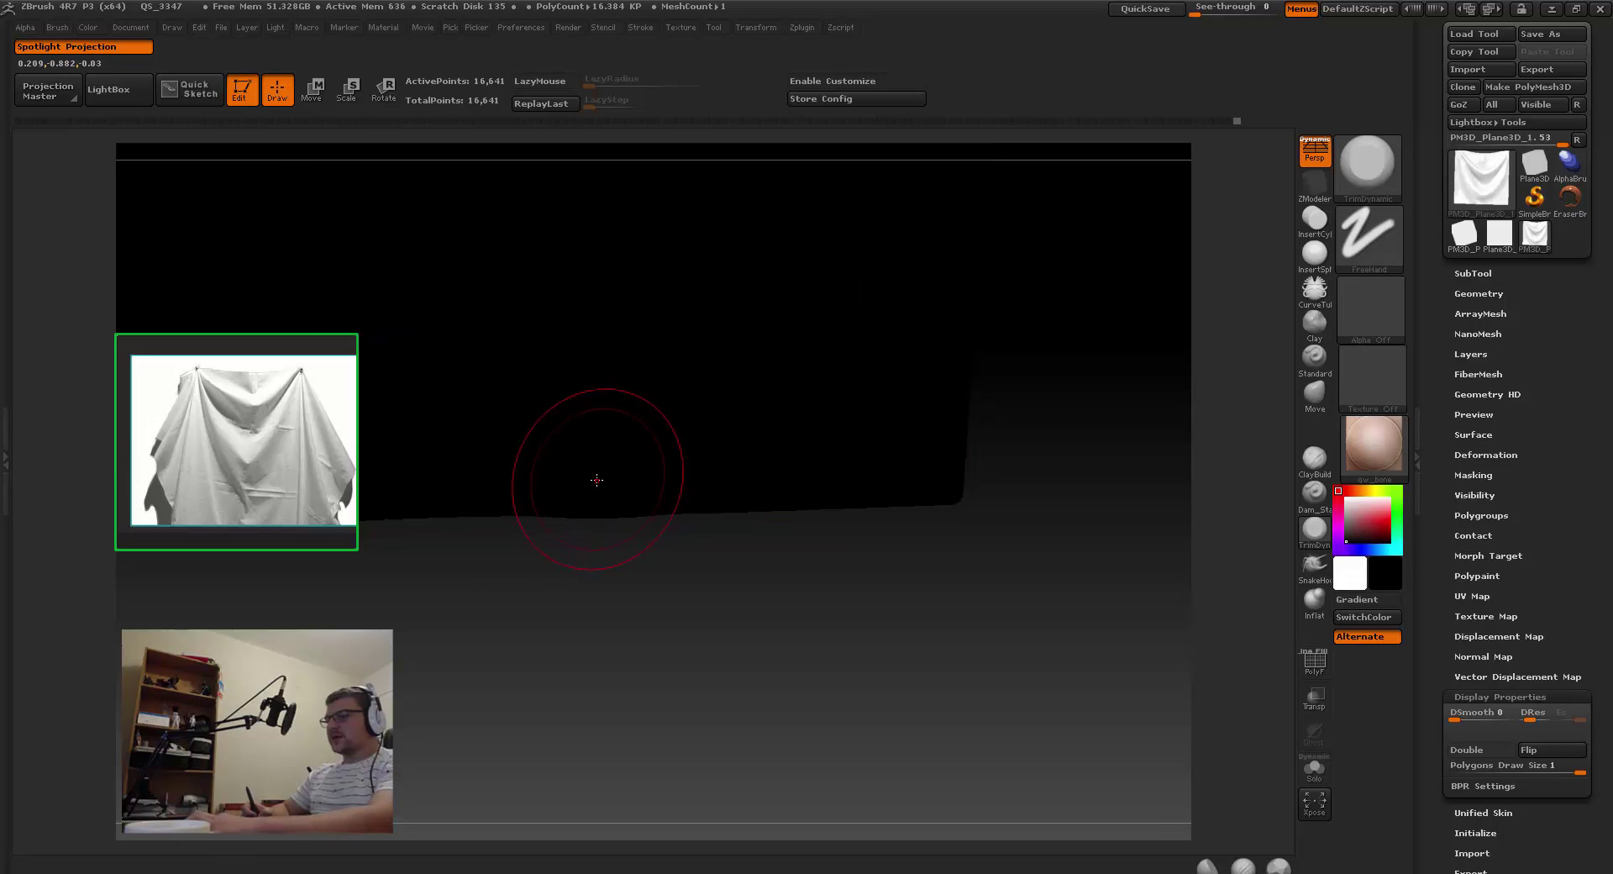
key("b")
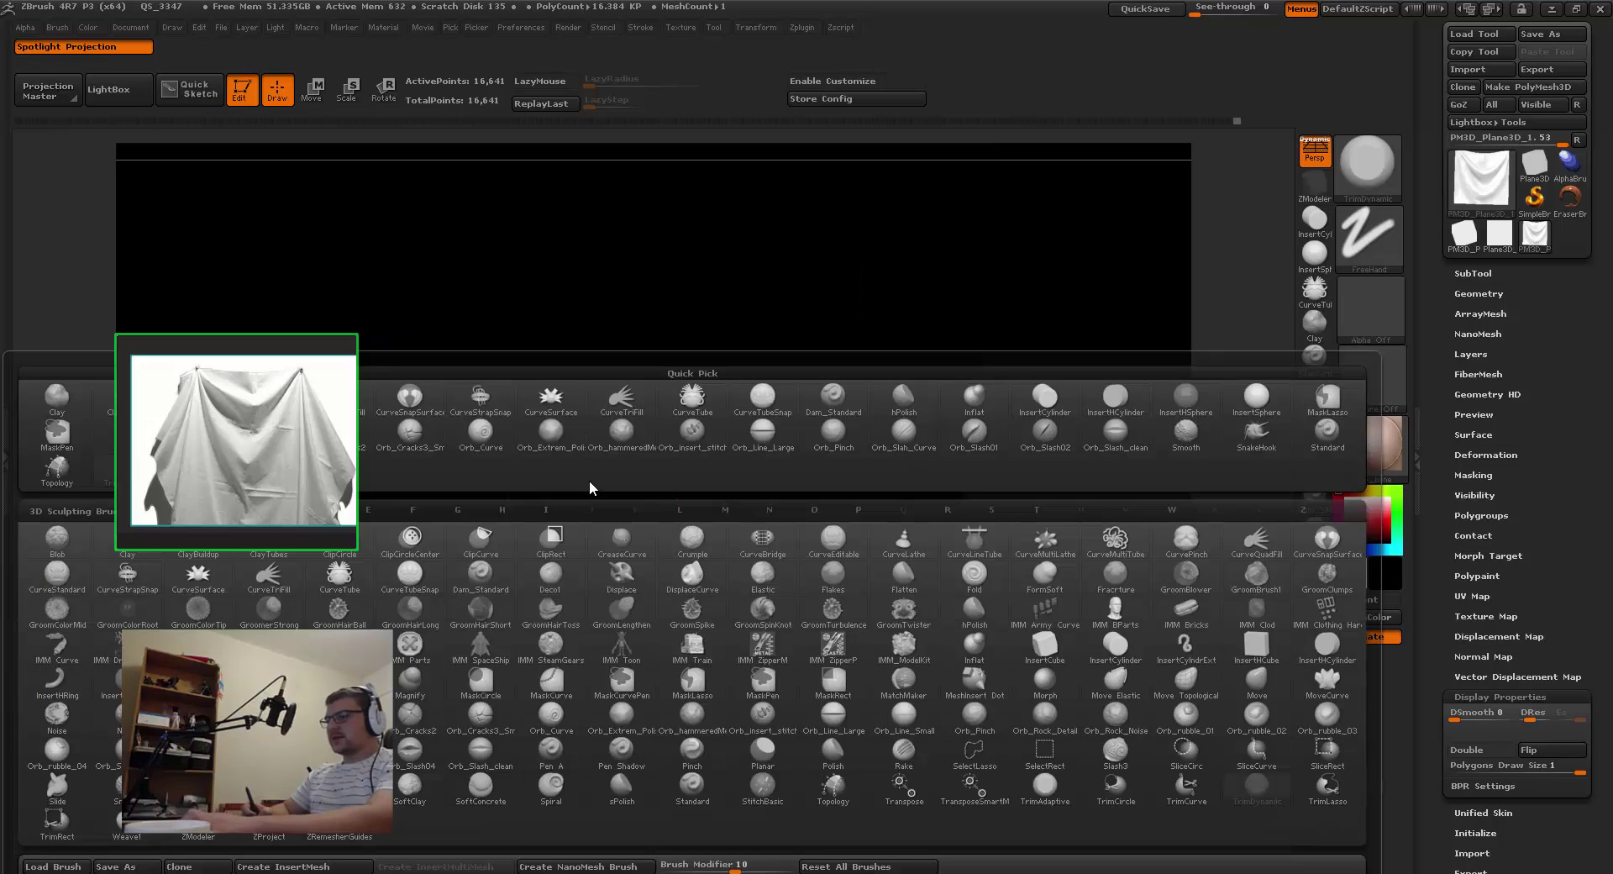
key("s")
key("t")
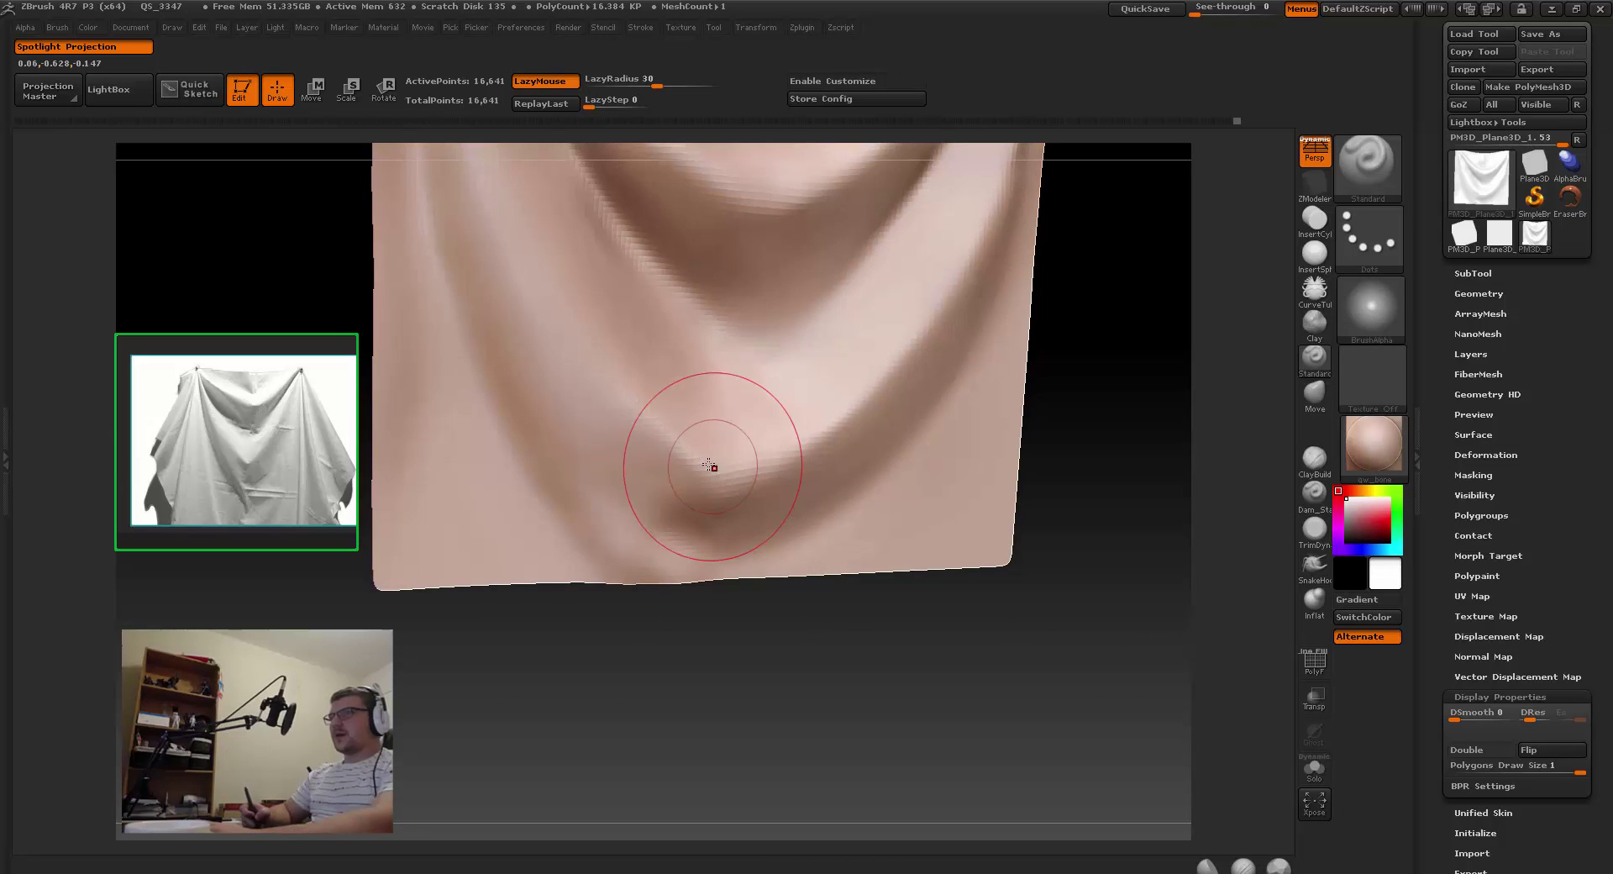
key("ctrl+z")
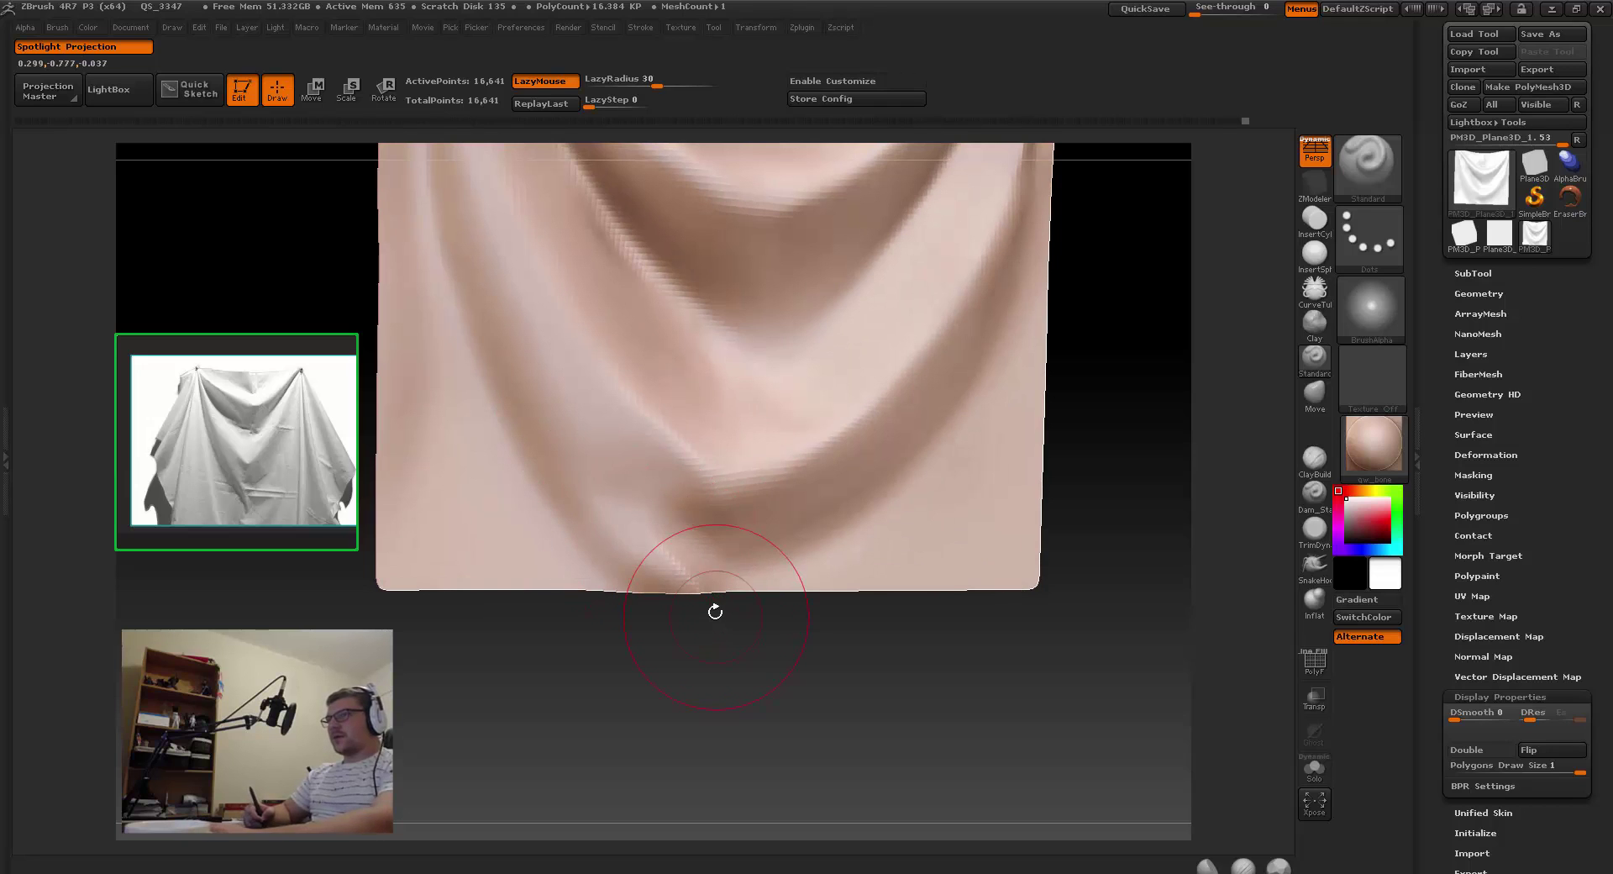
key("l")
key("l")
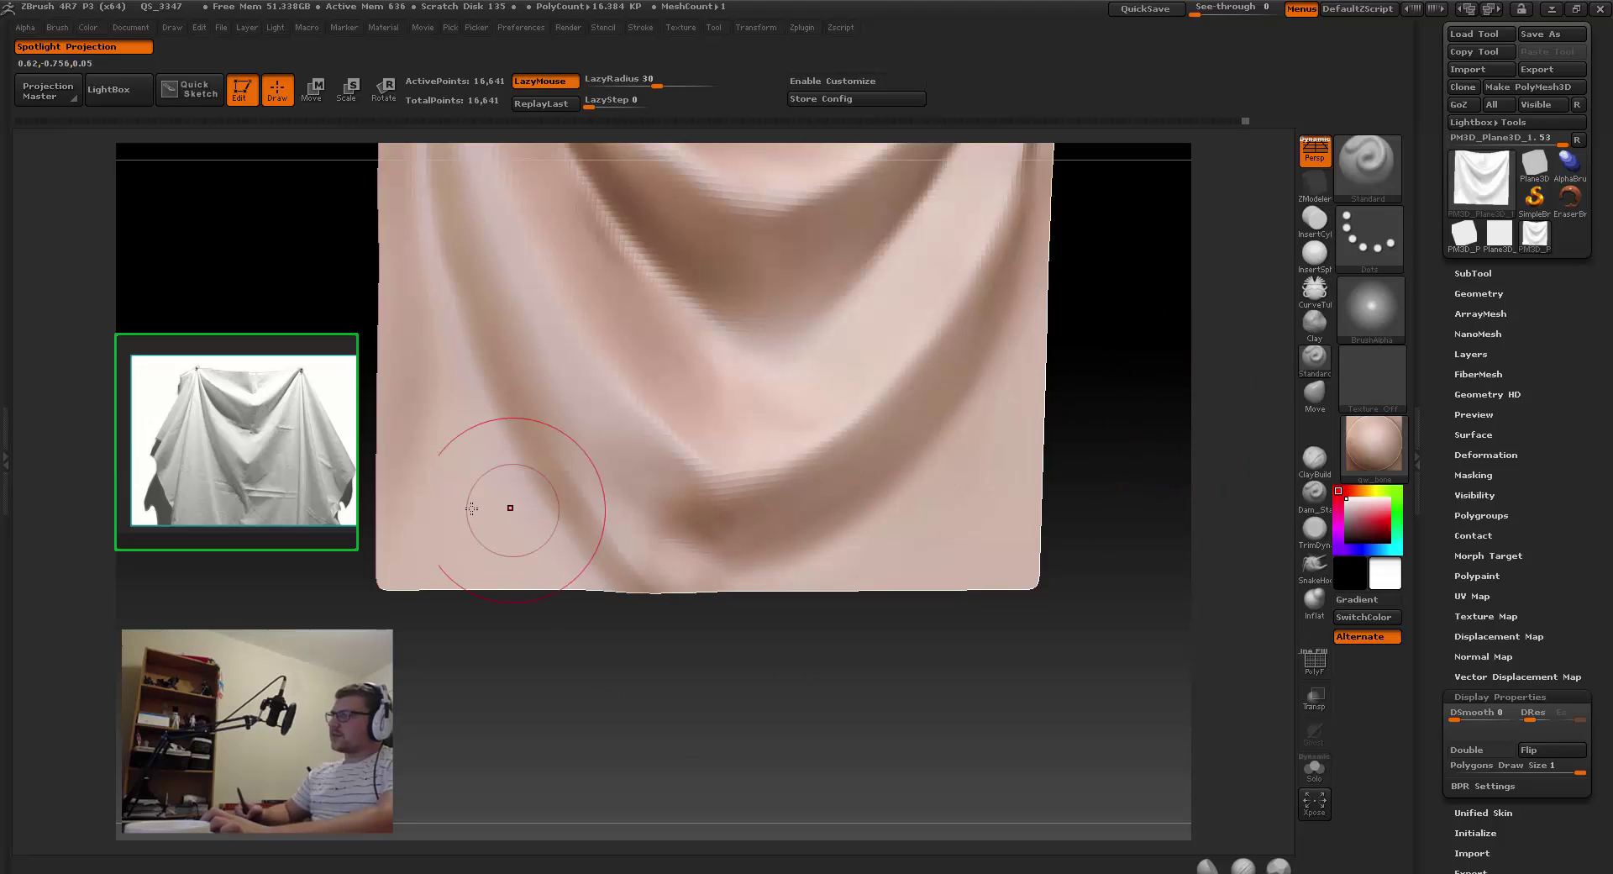
Step: Try Alpha 41 on the Standard brush and replace it with Alpha 01 for work on the lowest fold
left_click(1379, 295)
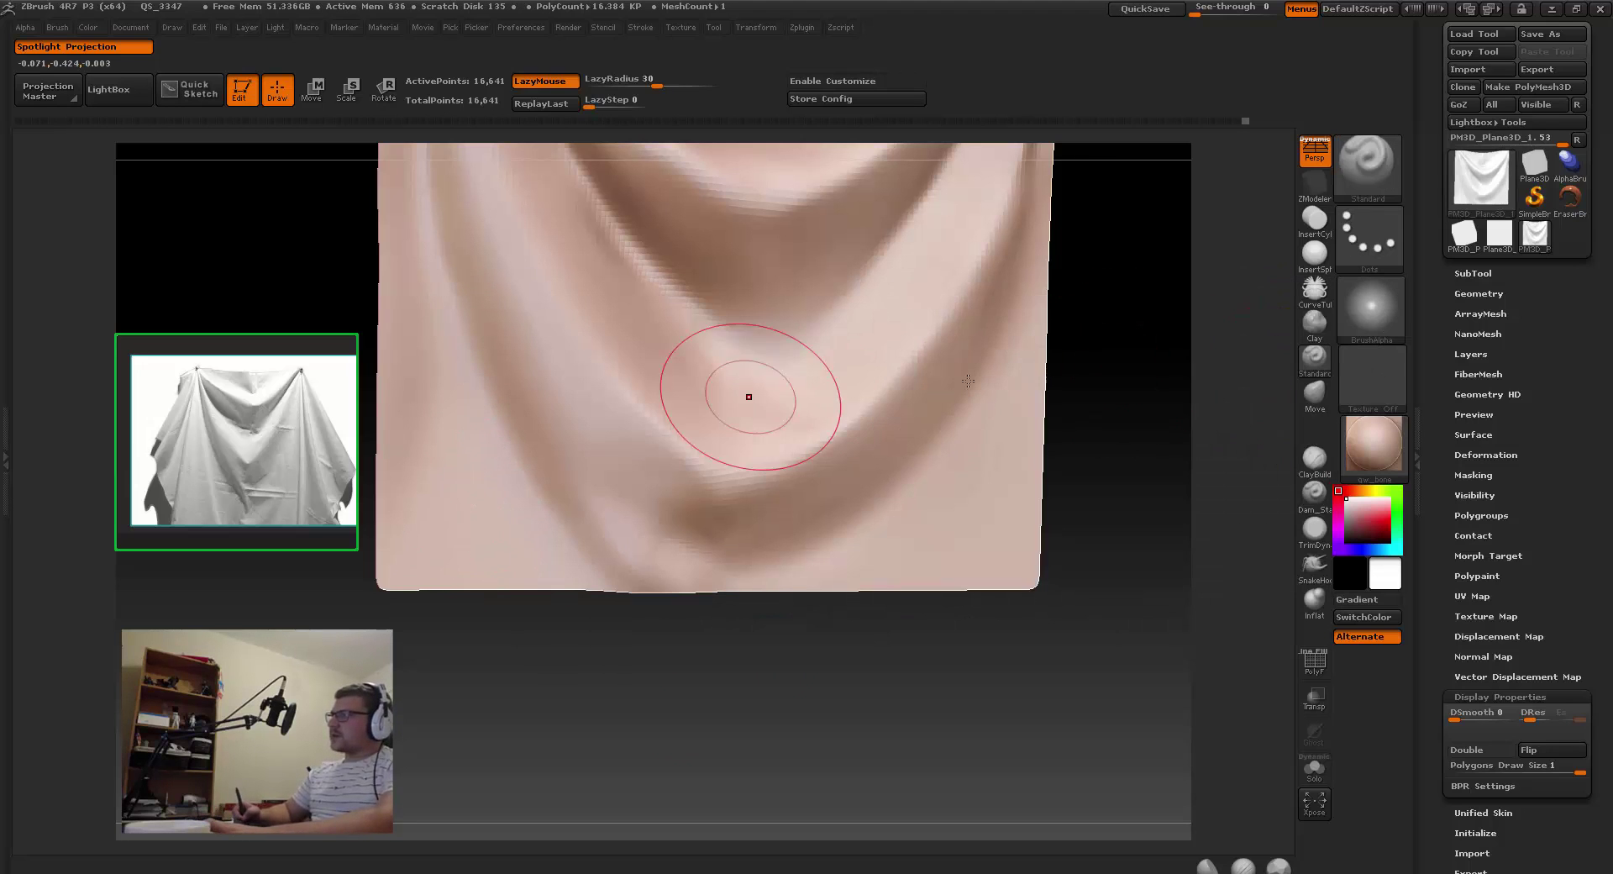
left_click(1386, 315)
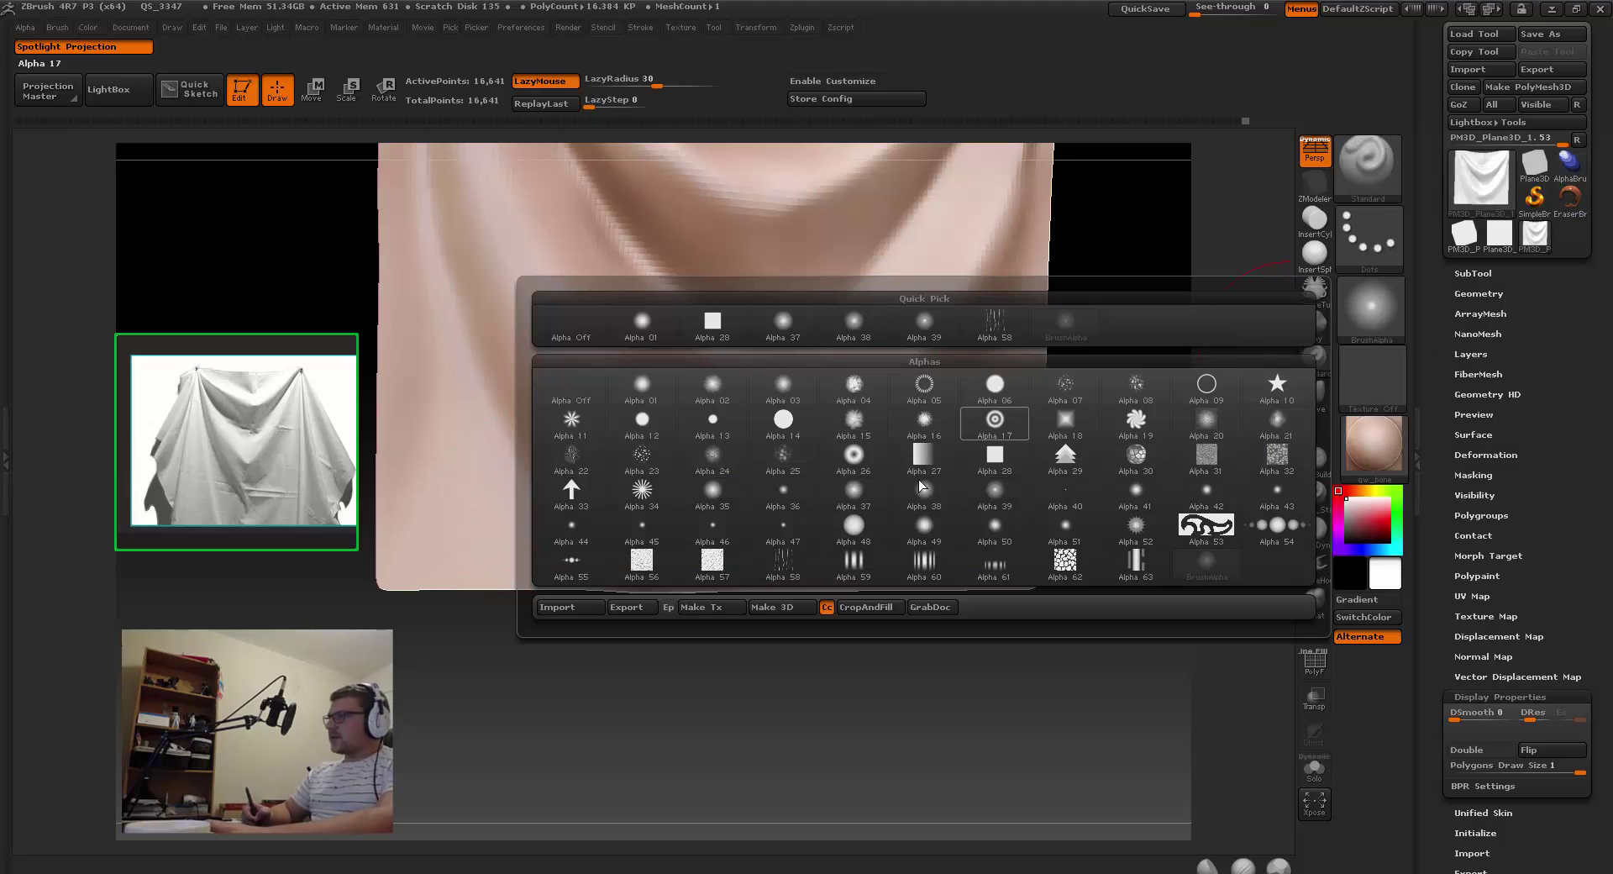
left_click(1136, 494)
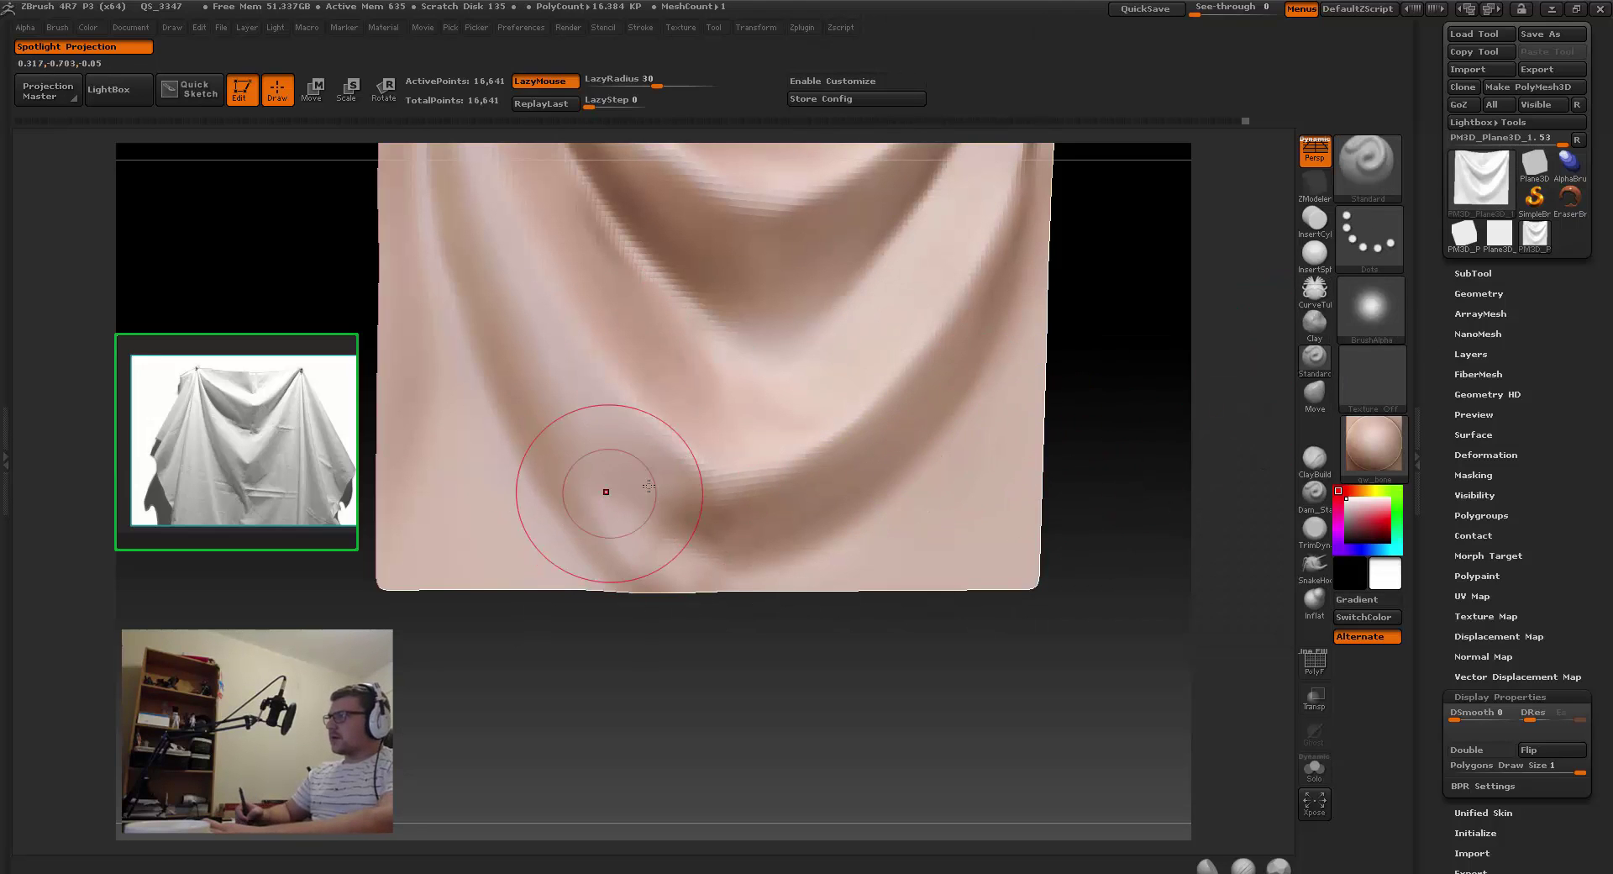
left_click(1354, 335)
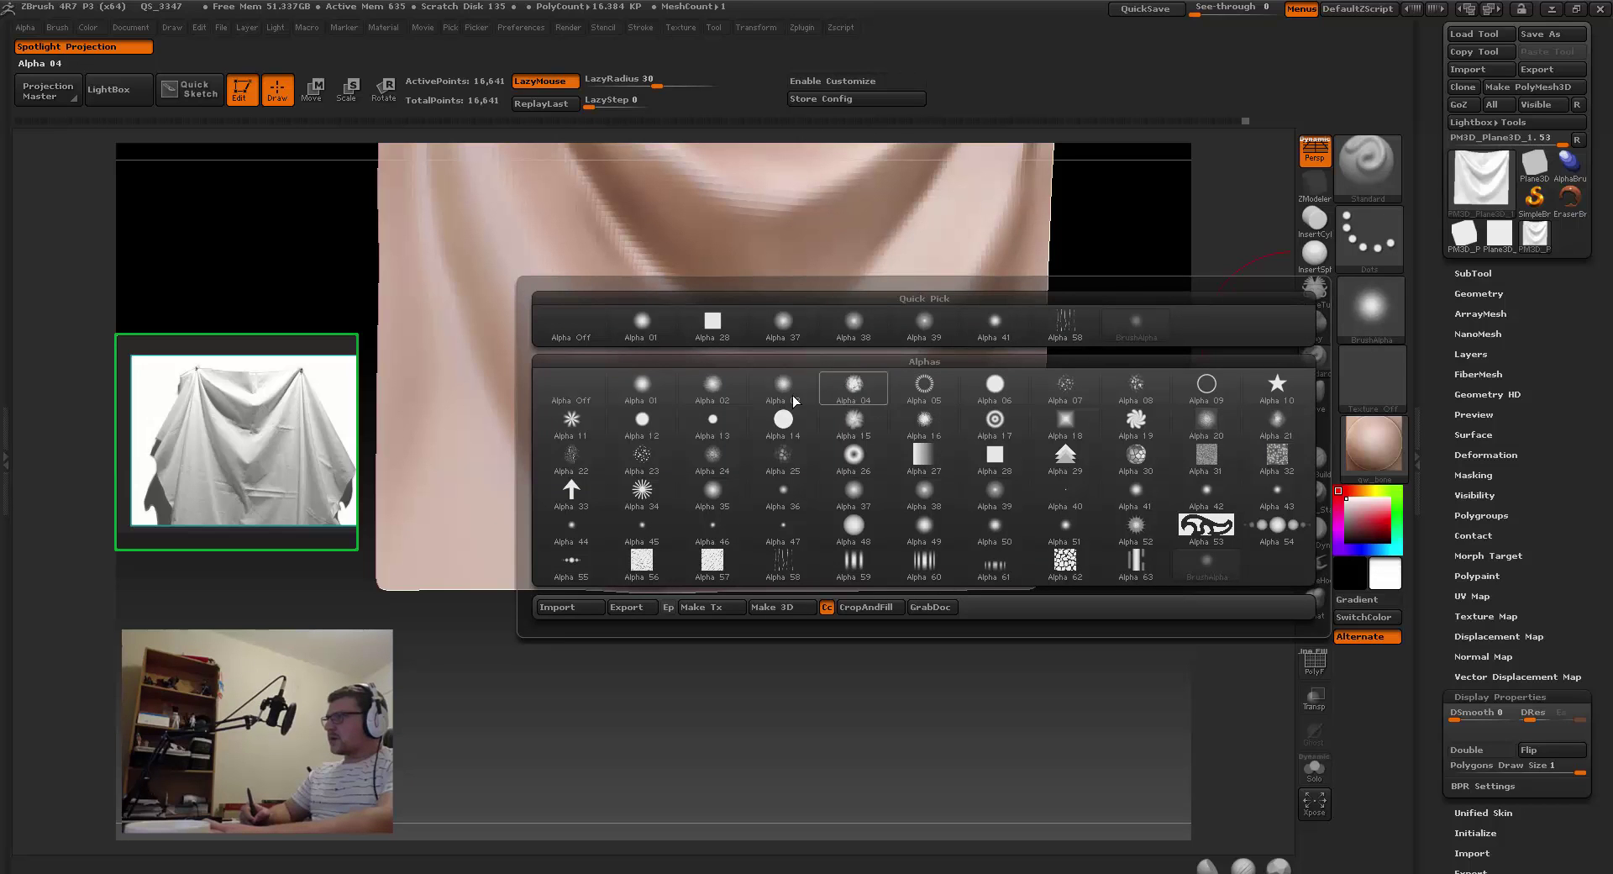
left_click(675, 388)
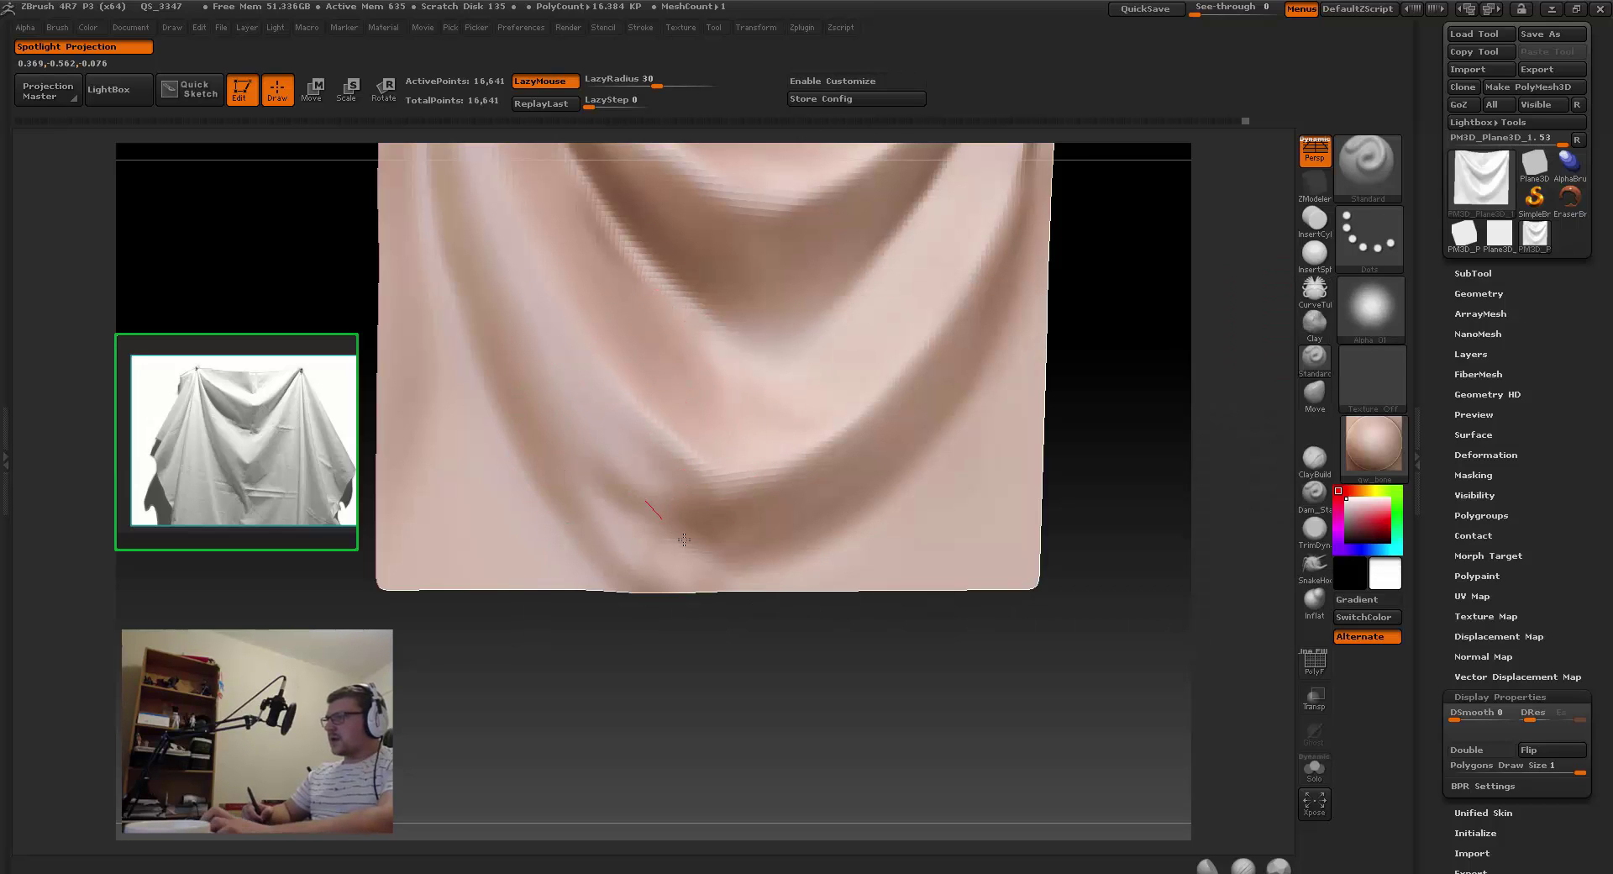
key("ctrl")
key("l")
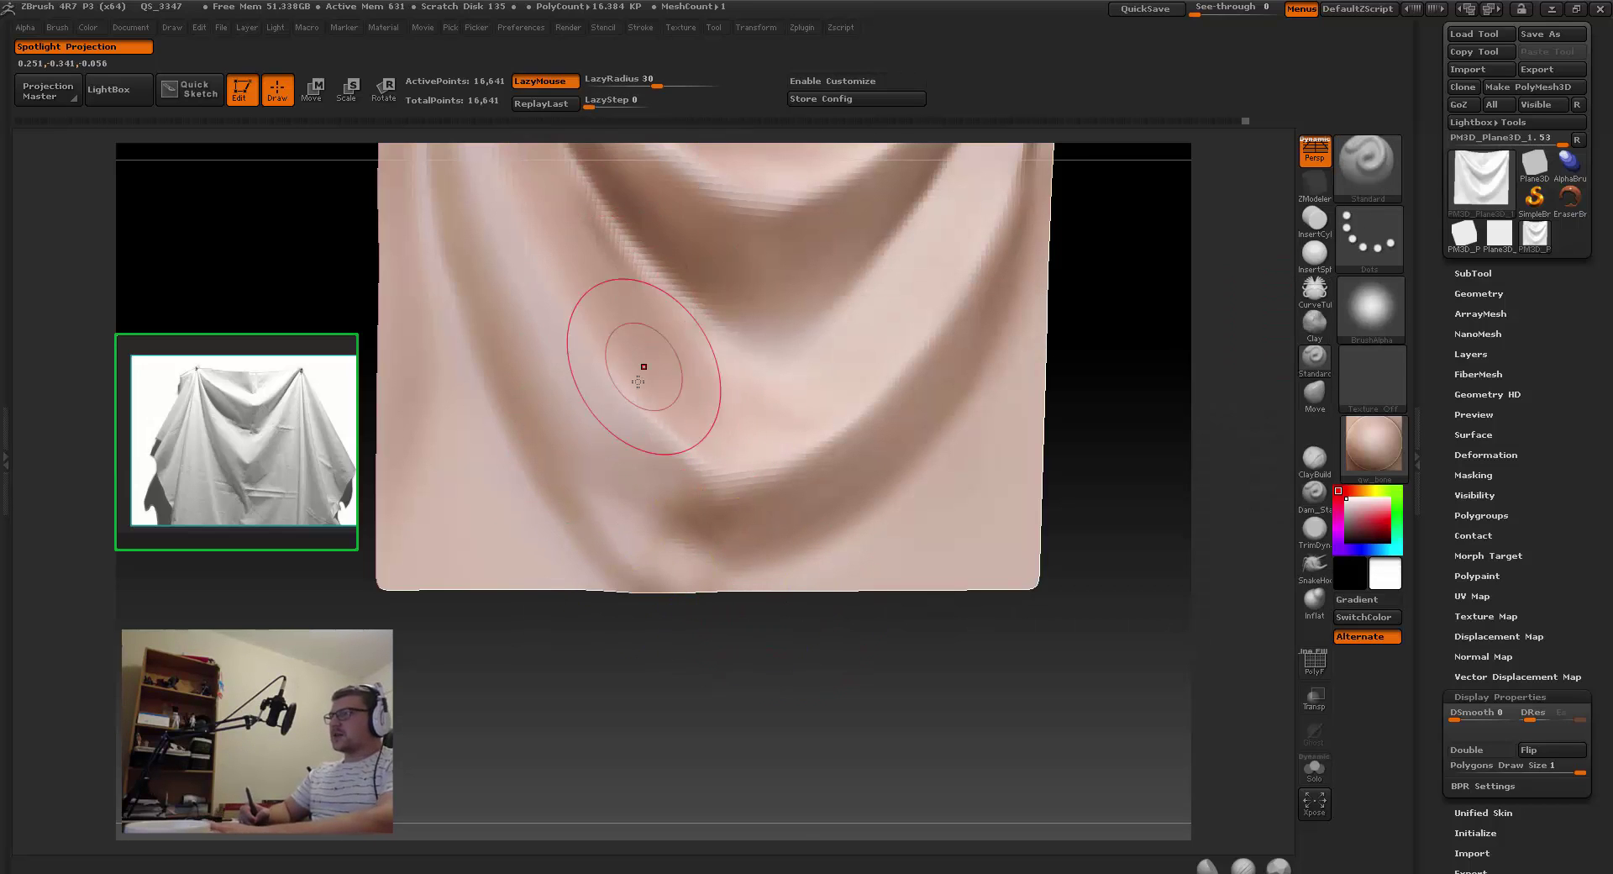
Step: Build up the lowest fold's bottom tip with a resized Standard brush and decline the auto-save request
right_click(576, 430)
left_click_drag(580, 425, 603, 425)
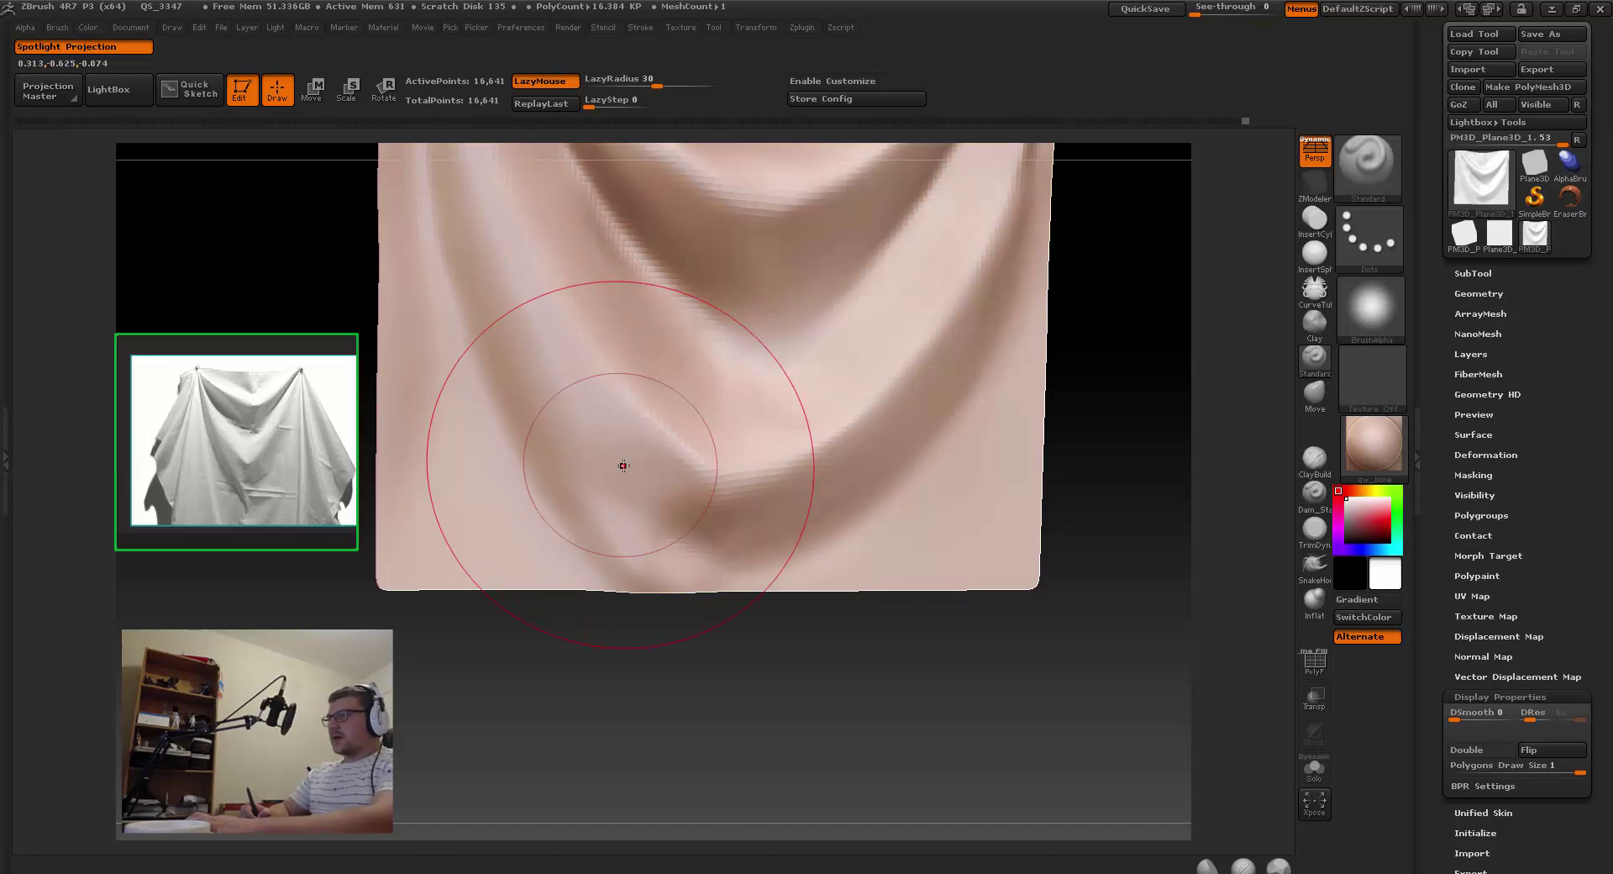
key("b")
key("Escape")
key("space")
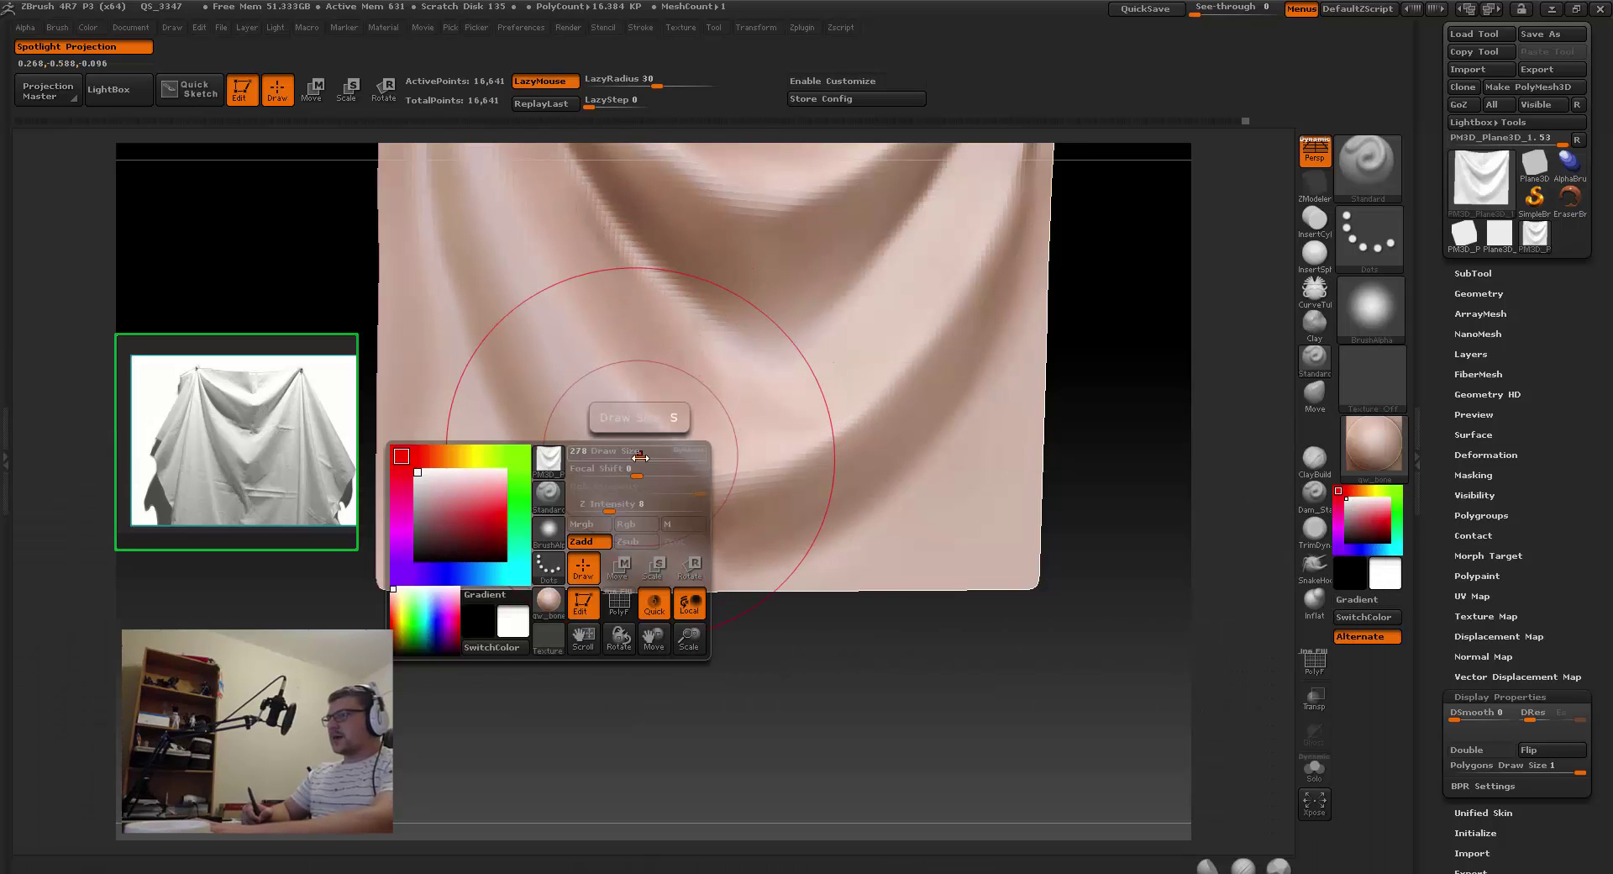
mouse_move(626, 505)
left_mouse_down()
mouse_move(597, 505)
mouse_move(631, 555)
left_mouse_up()
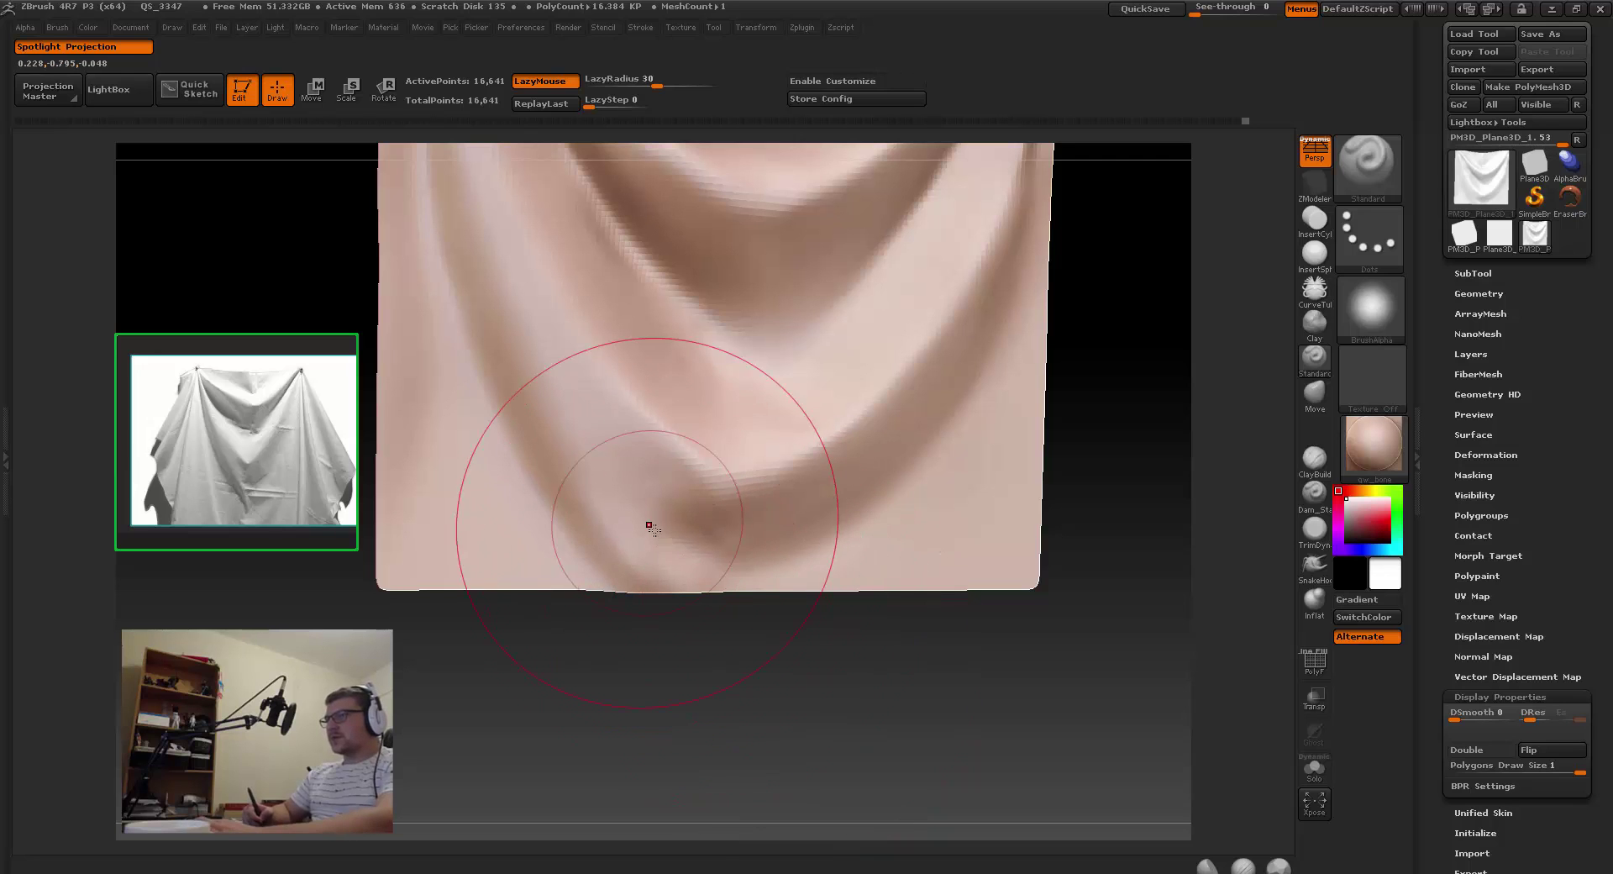
left_click_drag(651, 527, 701, 547)
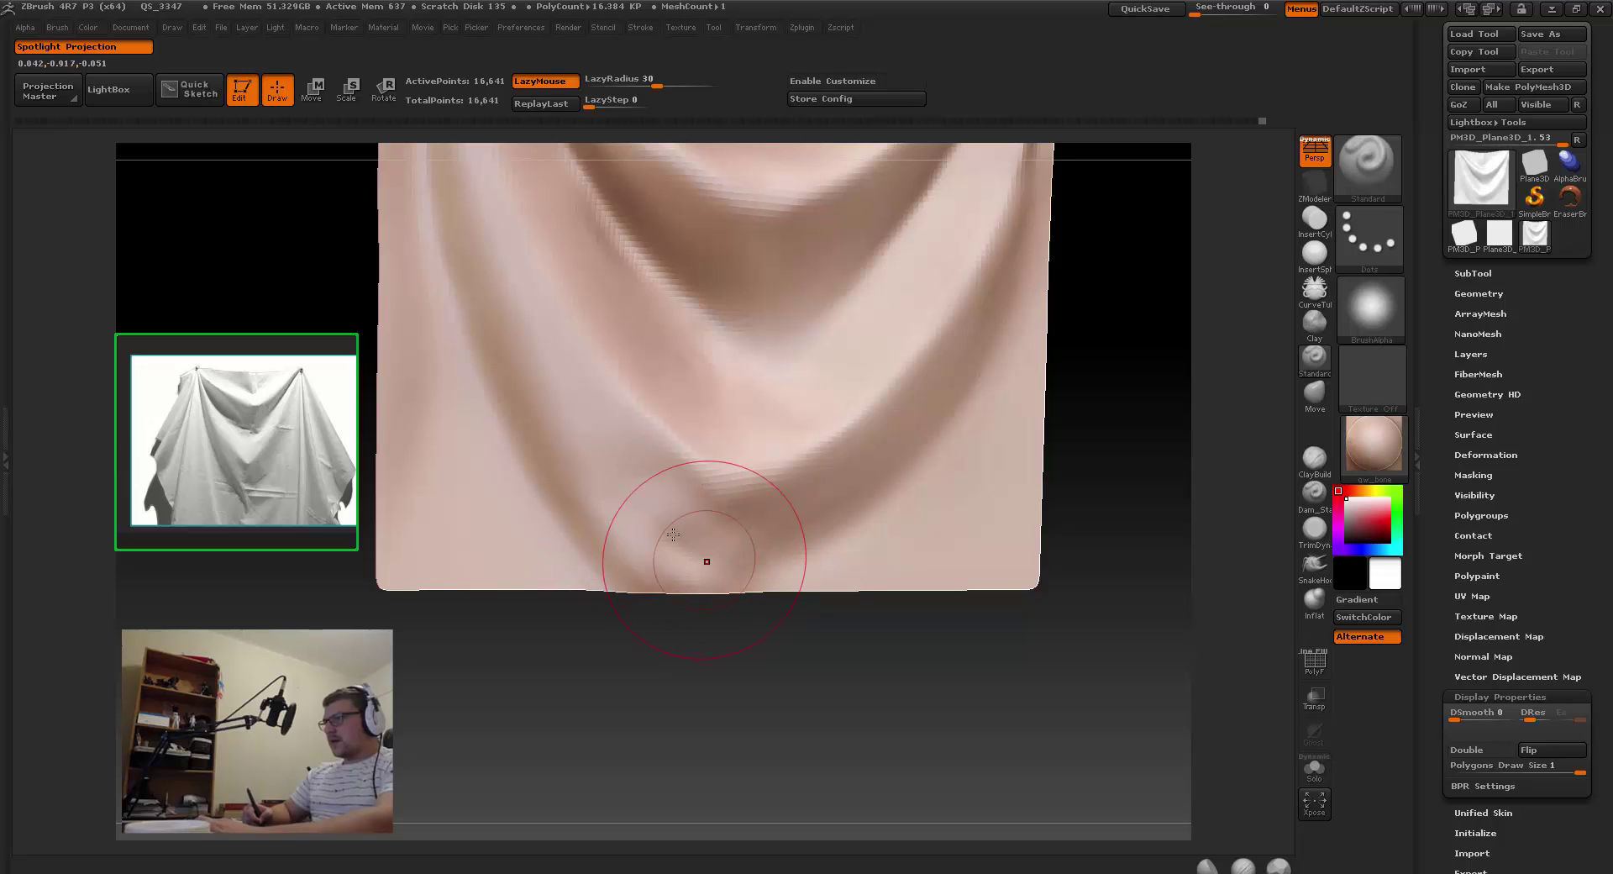
key("shift")
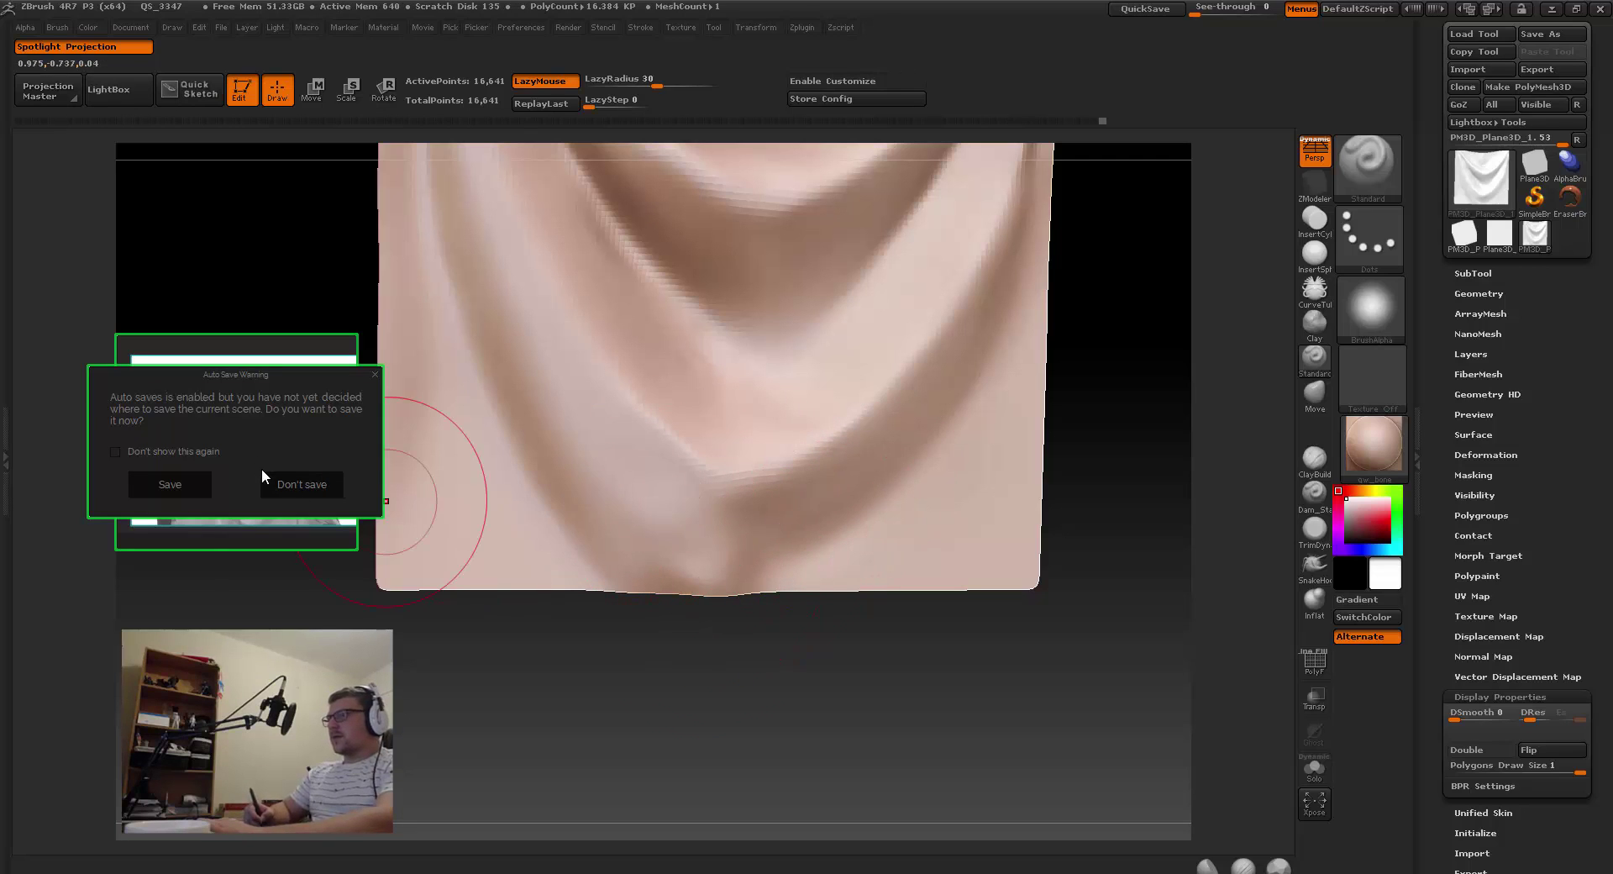
left_click(275, 477)
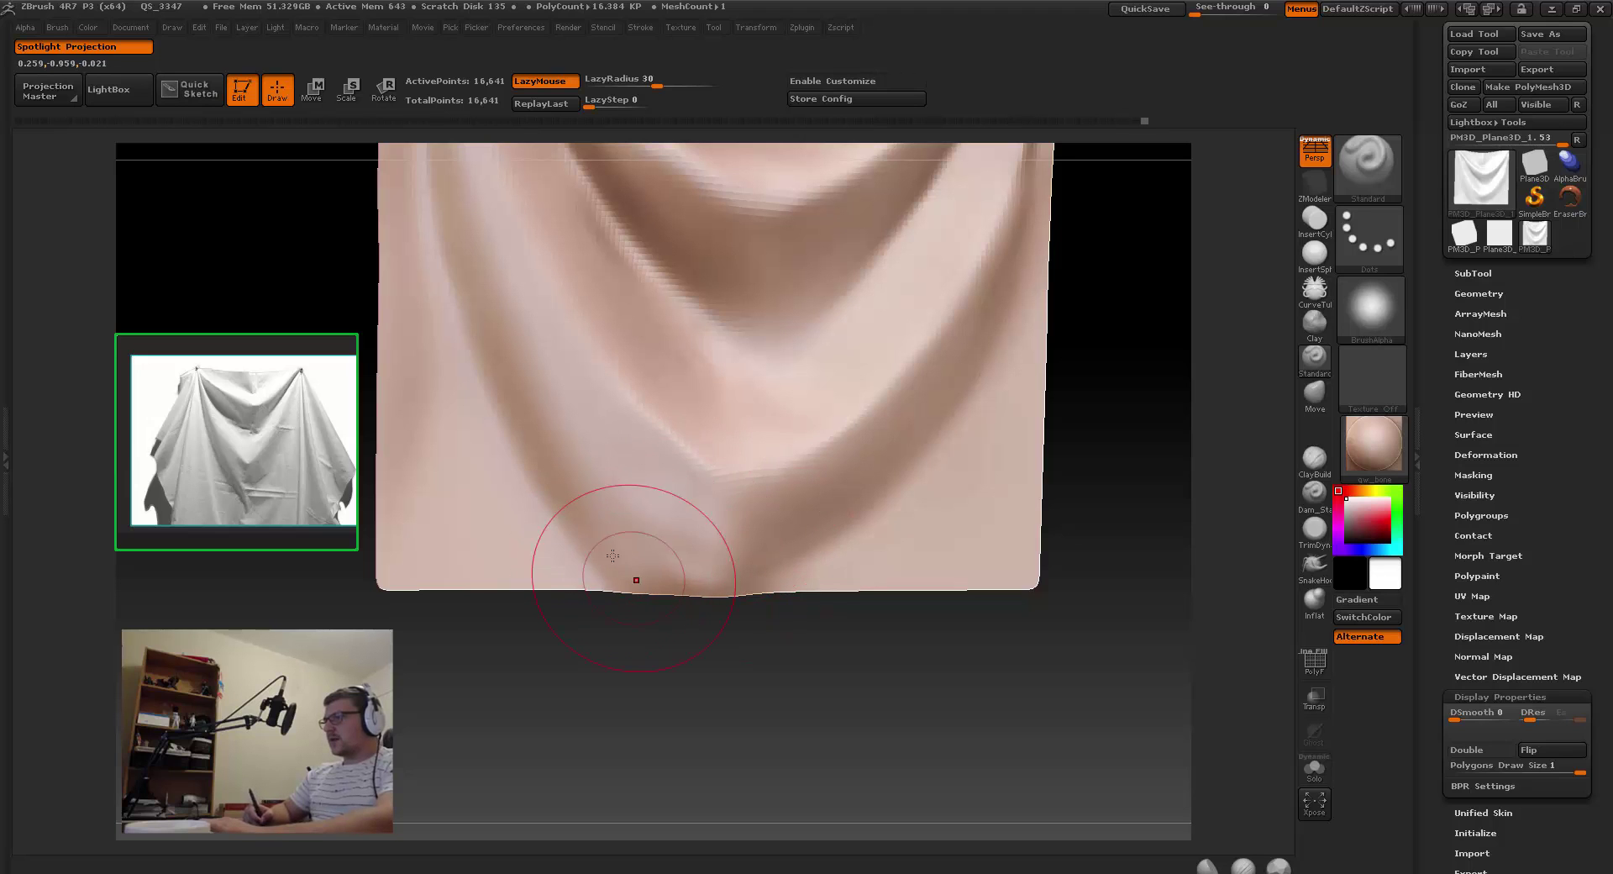
Step: Smooth the bottom tip and left side of the lowest fold
mouse_move(661, 548)
left_mouse_down("shift")
mouse_move(594, 479)
mouse_move(670, 571)
left_mouse_up("shift")
mouse_move(568, 428)
right_mouse_down("alt")
mouse_move(561, 414)
mouse_move(596, 452)
right_mouse_up("alt")
mouse_move(678, 531)
right_mouse_down()
mouse_move(715, 519)
mouse_move(613, 497)
mouse_move(734, 438)
mouse_move(713, 408)
right_mouse_up()
left_click_drag(569, 353, 603, 399, "shift")
mouse_move(603, 399)
right_mouse_down()
mouse_move(672, 420)
mouse_move(710, 531)
mouse_move(702, 471)
right_mouse_up()
right_click_drag(702, 471, 655, 490)
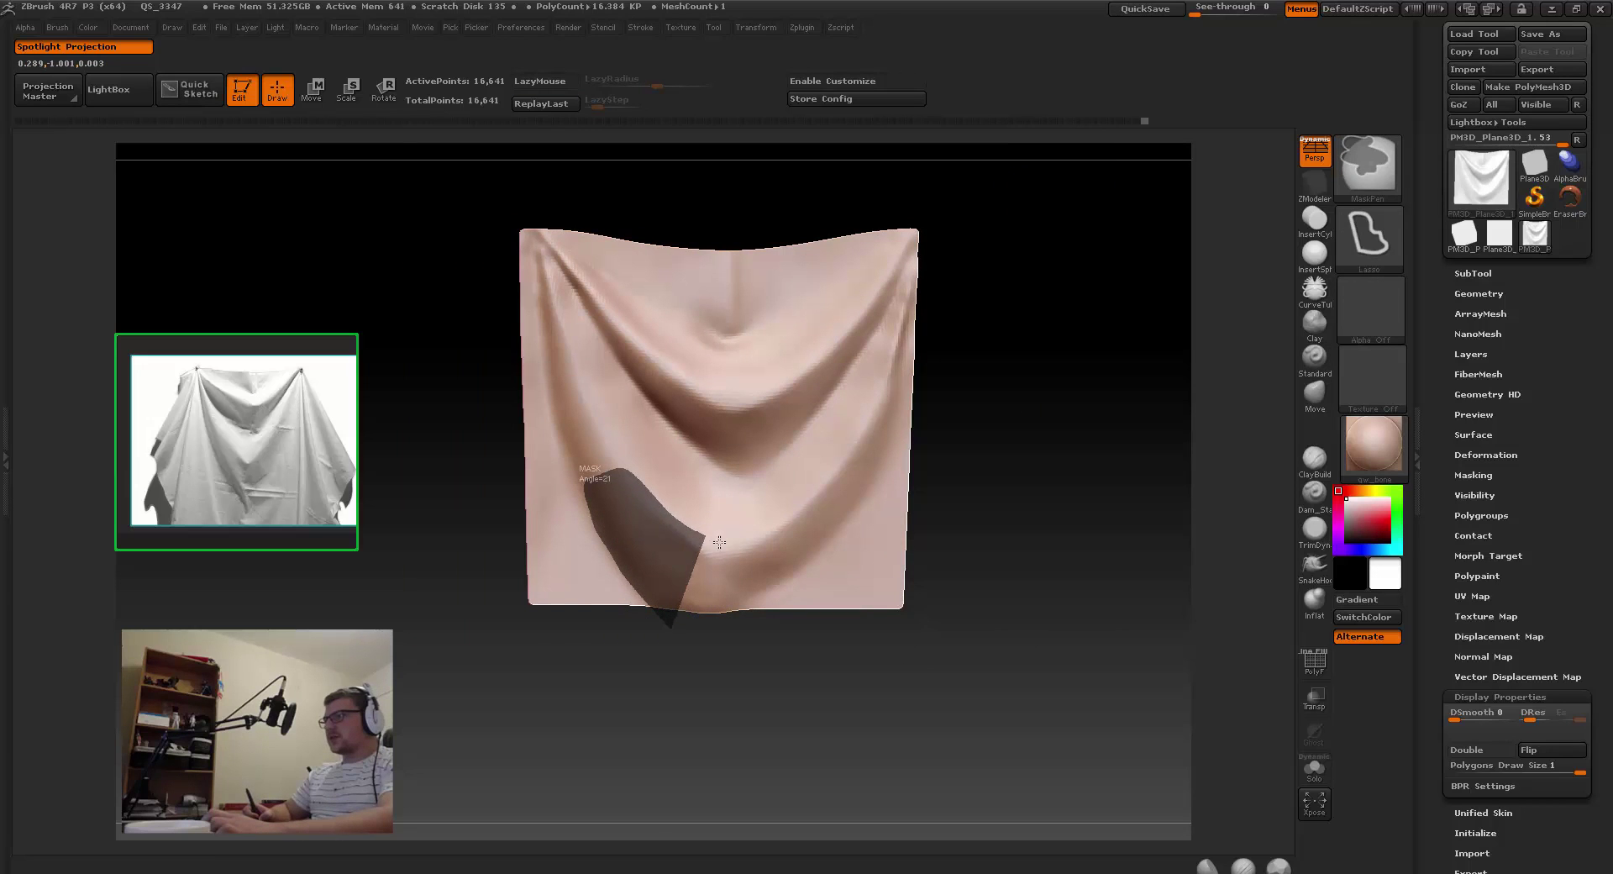
Step: Lasso-mask the lower-left section of the lowest fold, blur the mask edge and invert it so only that section is editable
left_click_drag(757, 557, 740, 708, "ctrl")
left_click(679, 691, "ctrl")
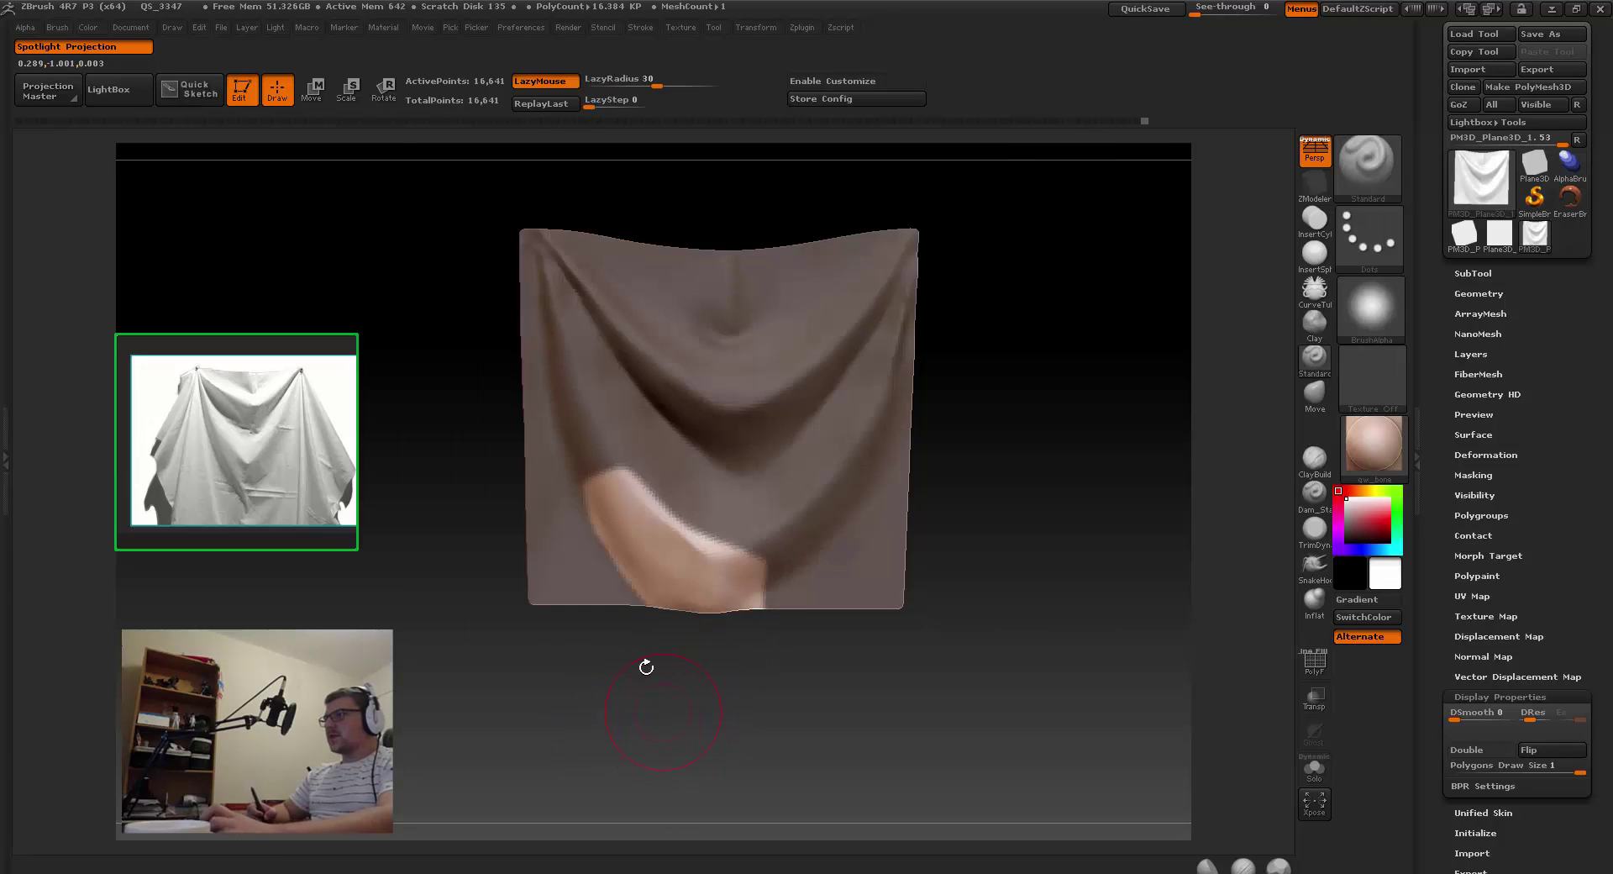
right_click_drag(648, 664, 693, 643, "alt")
left_click(734, 580, "ctrl")
left_click(733, 558, "ctrl")
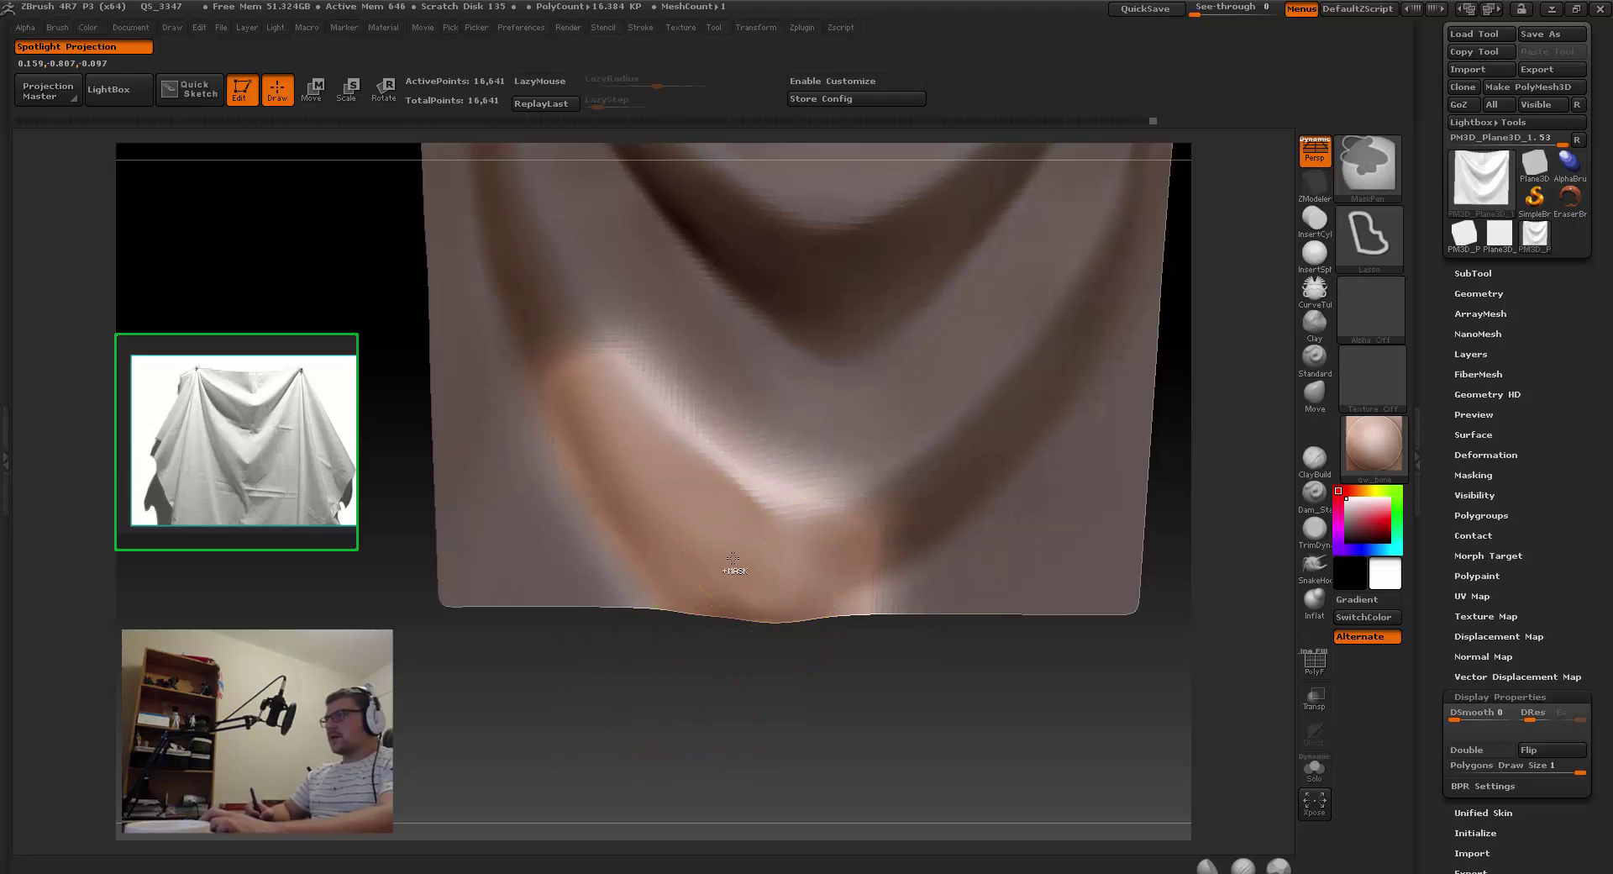
left_click(763, 522, "ctrl")
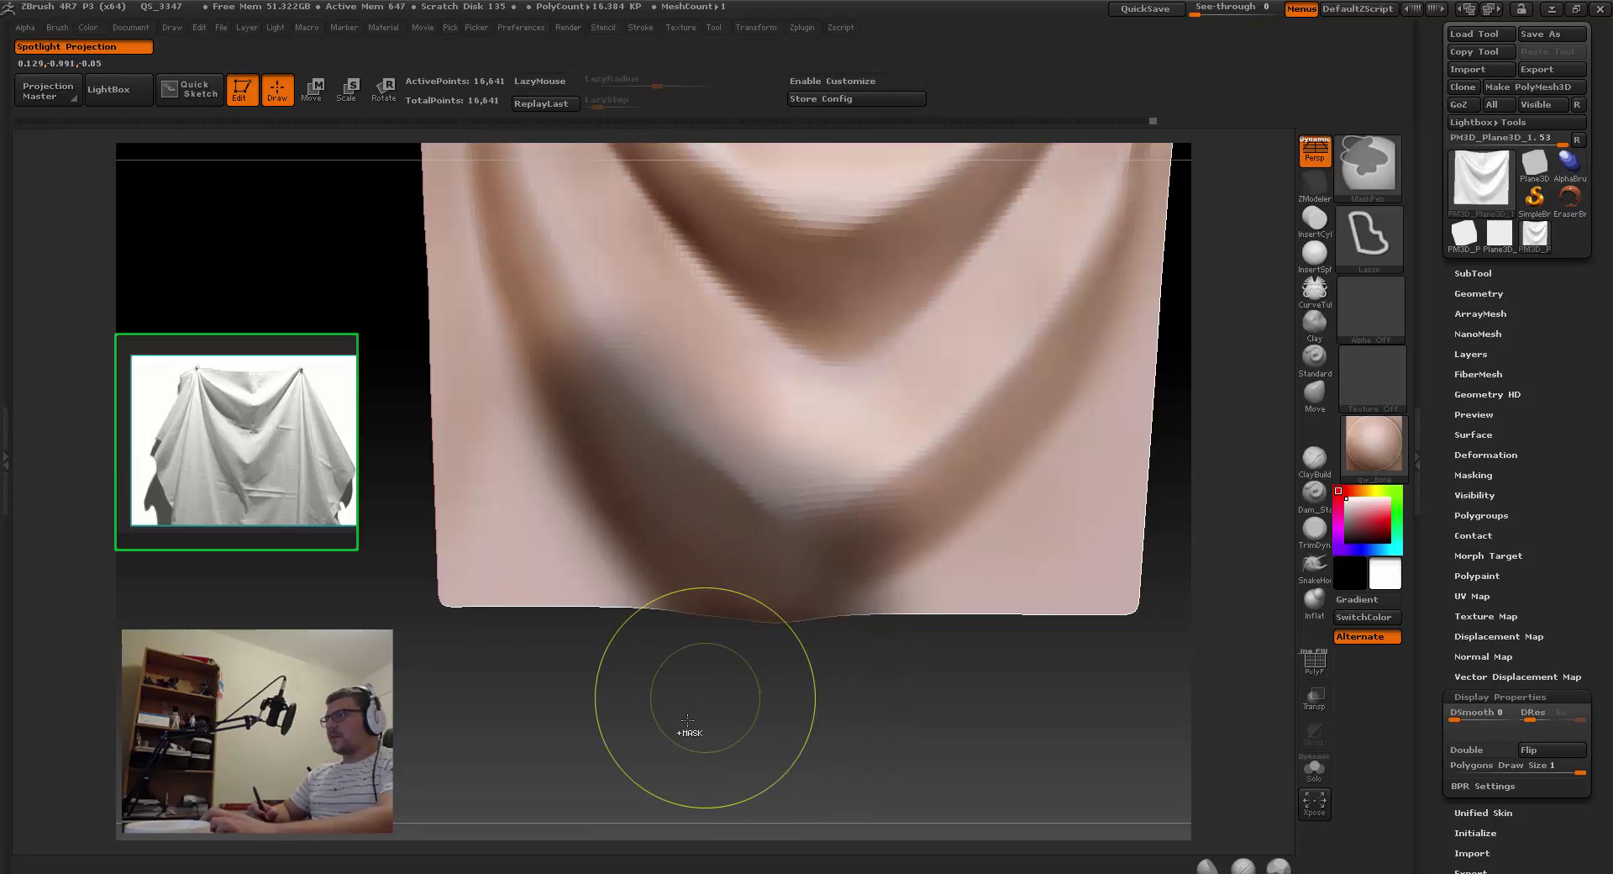
left_click(749, 603, "ctrl")
mouse_move(691, 682)
left_mouse_down()
mouse_move(673, 637)
mouse_move(714, 588)
left_mouse_up()
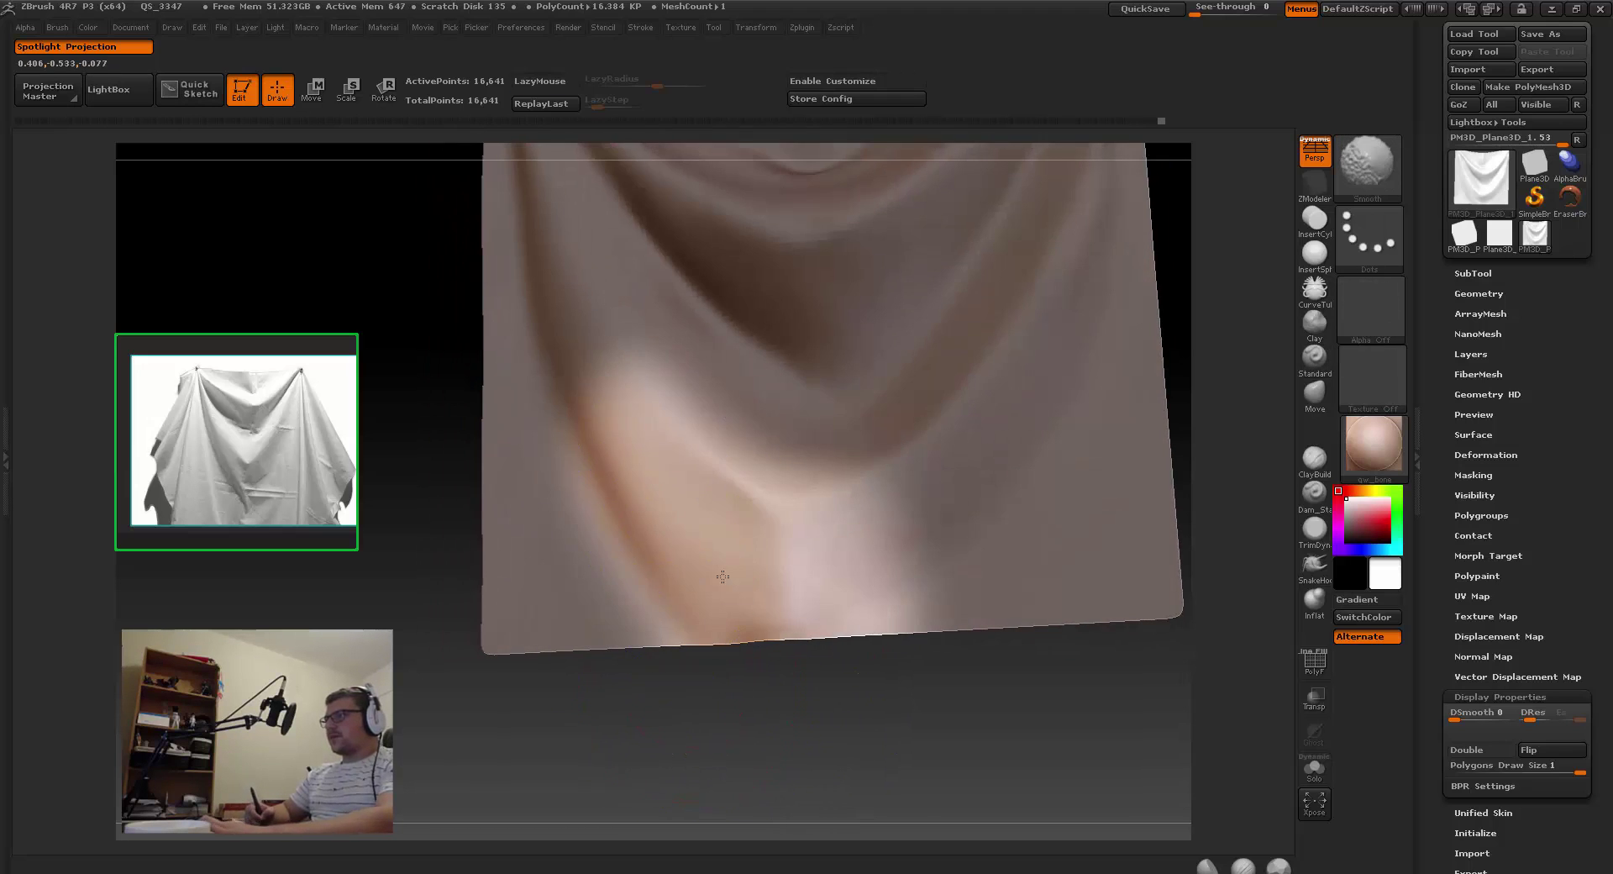
left_click(716, 566, "ctrl")
Step: Sculpt the unmasked lower-left section of the lowest fold with the Standard brush and clear the mask
left_click_drag(617, 412, 671, 484)
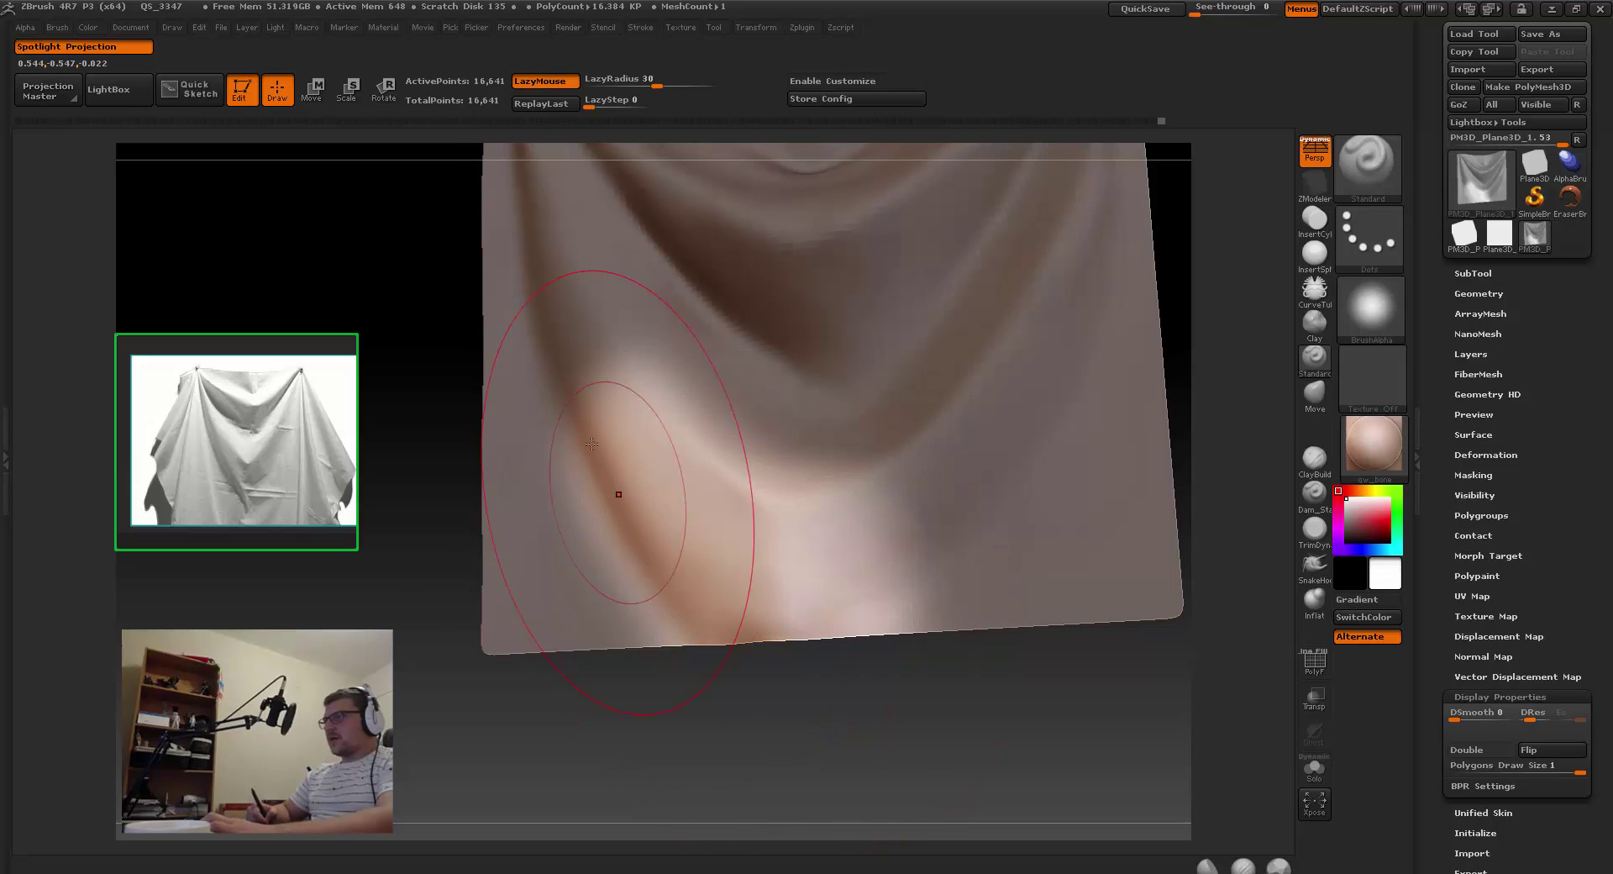
left_click_drag(801, 693, 749, 537, "alt")
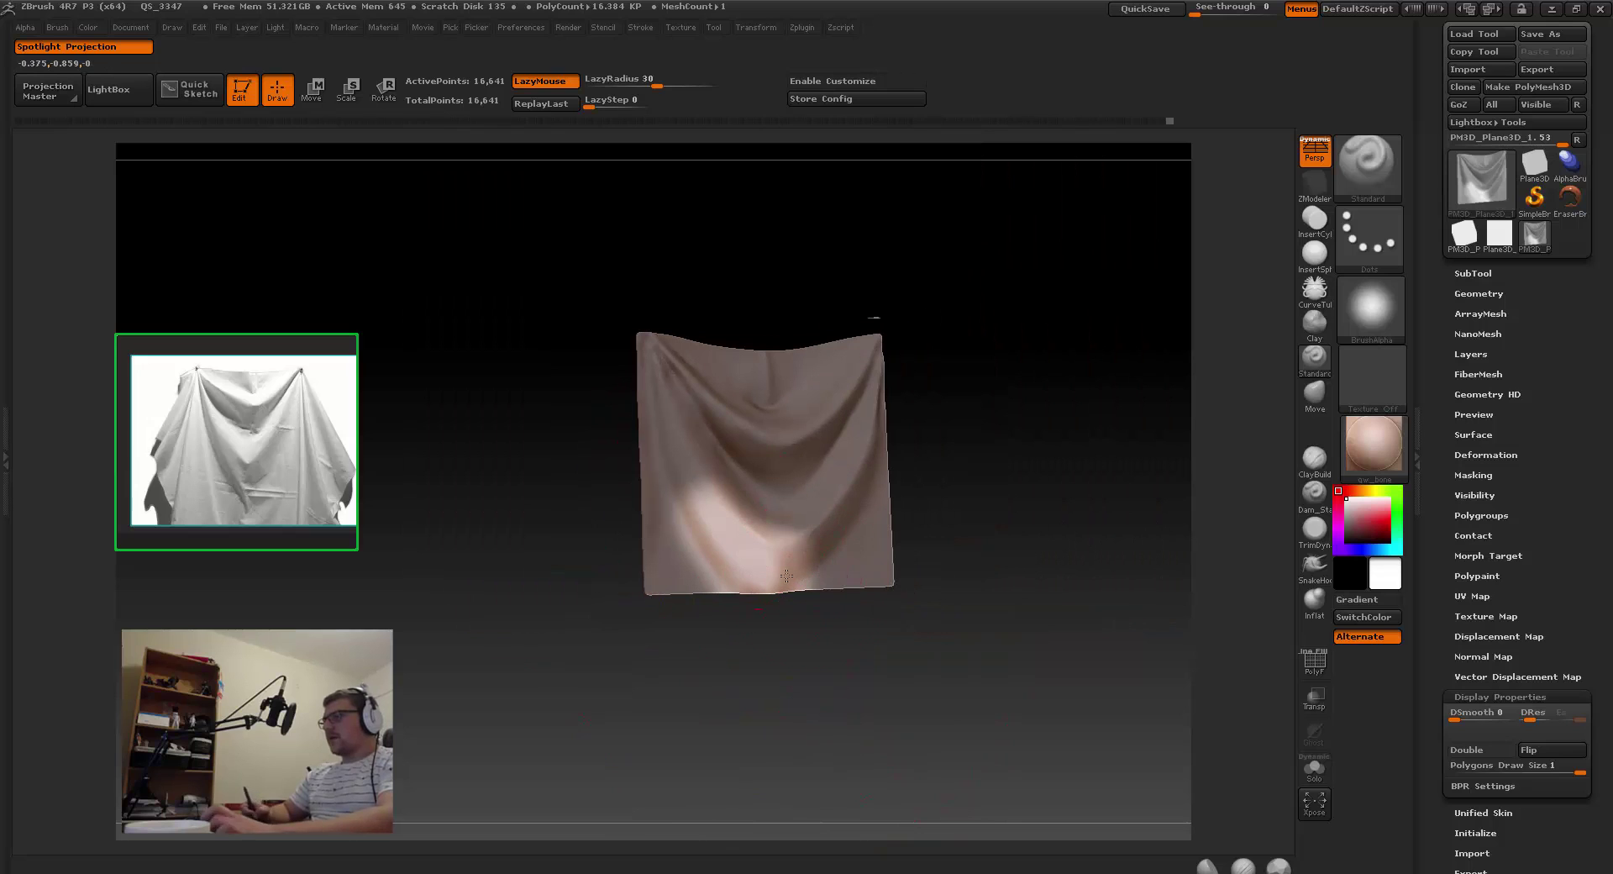
left_click_drag(1173, 384, 1130, 437, "ctrl")
Step: Smooth the lowest fold and stroke from its bottom tip up its right side to even out the form
left_click_drag(856, 532, 874, 512, "shift")
mouse_move(1109, 433)
left_mouse_down()
mouse_move(1069, 407)
mouse_move(1030, 511)
left_mouse_up()
left_click_drag(750, 554, 882, 588, "shift")
mouse_move(893, 657)
left_mouse_down("alt")
mouse_move(783, 589)
mouse_move(746, 645)
mouse_move(697, 669)
left_mouse_up("alt")
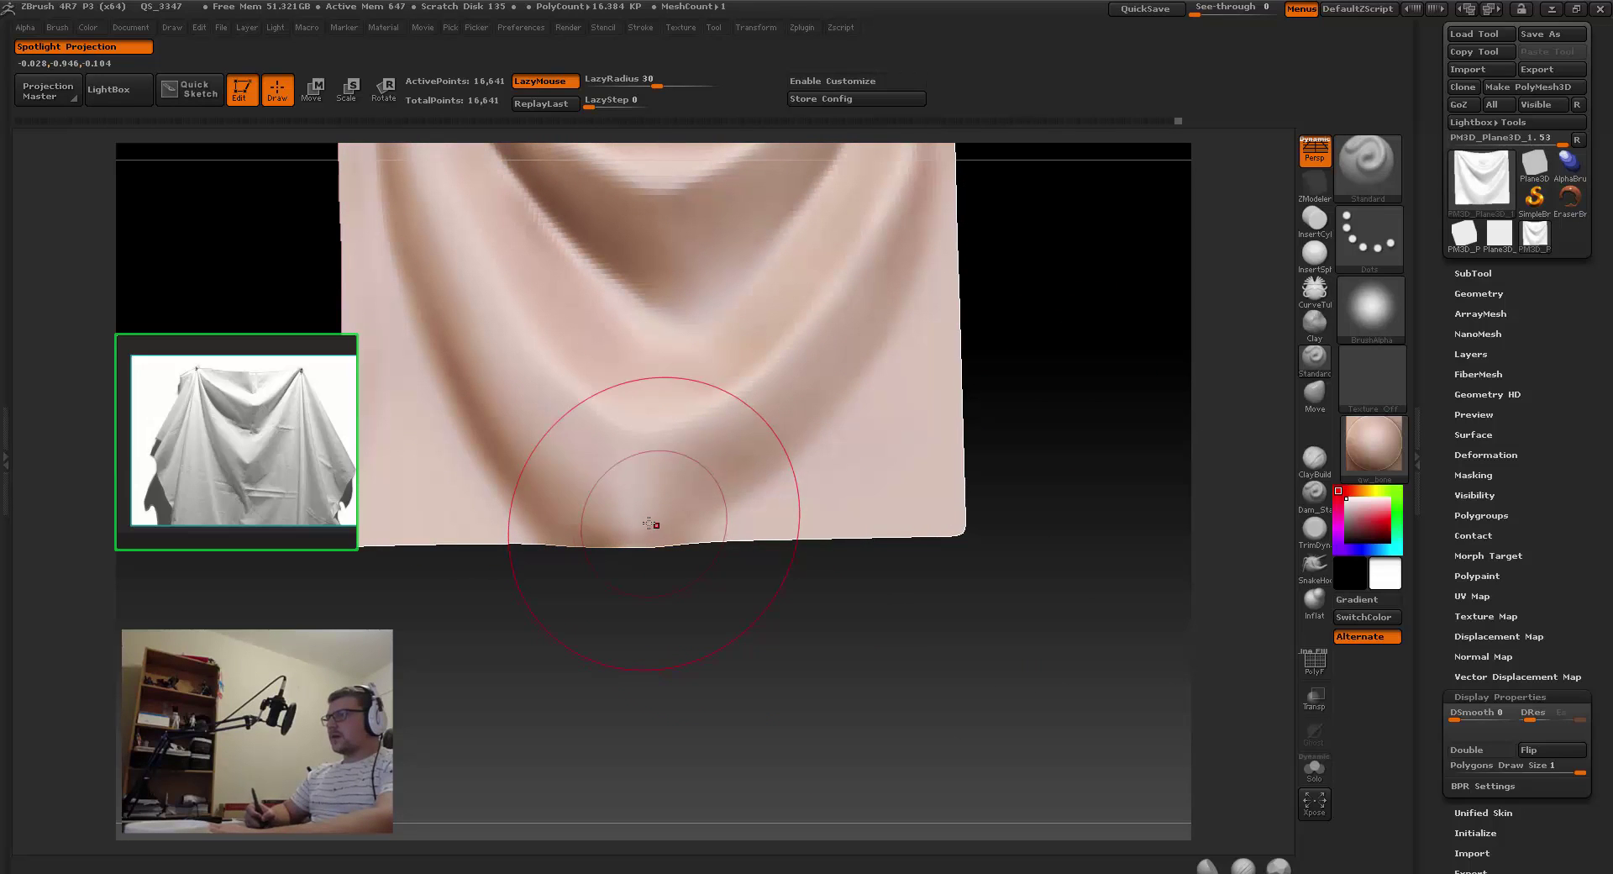
left_click_drag(672, 525, 743, 465)
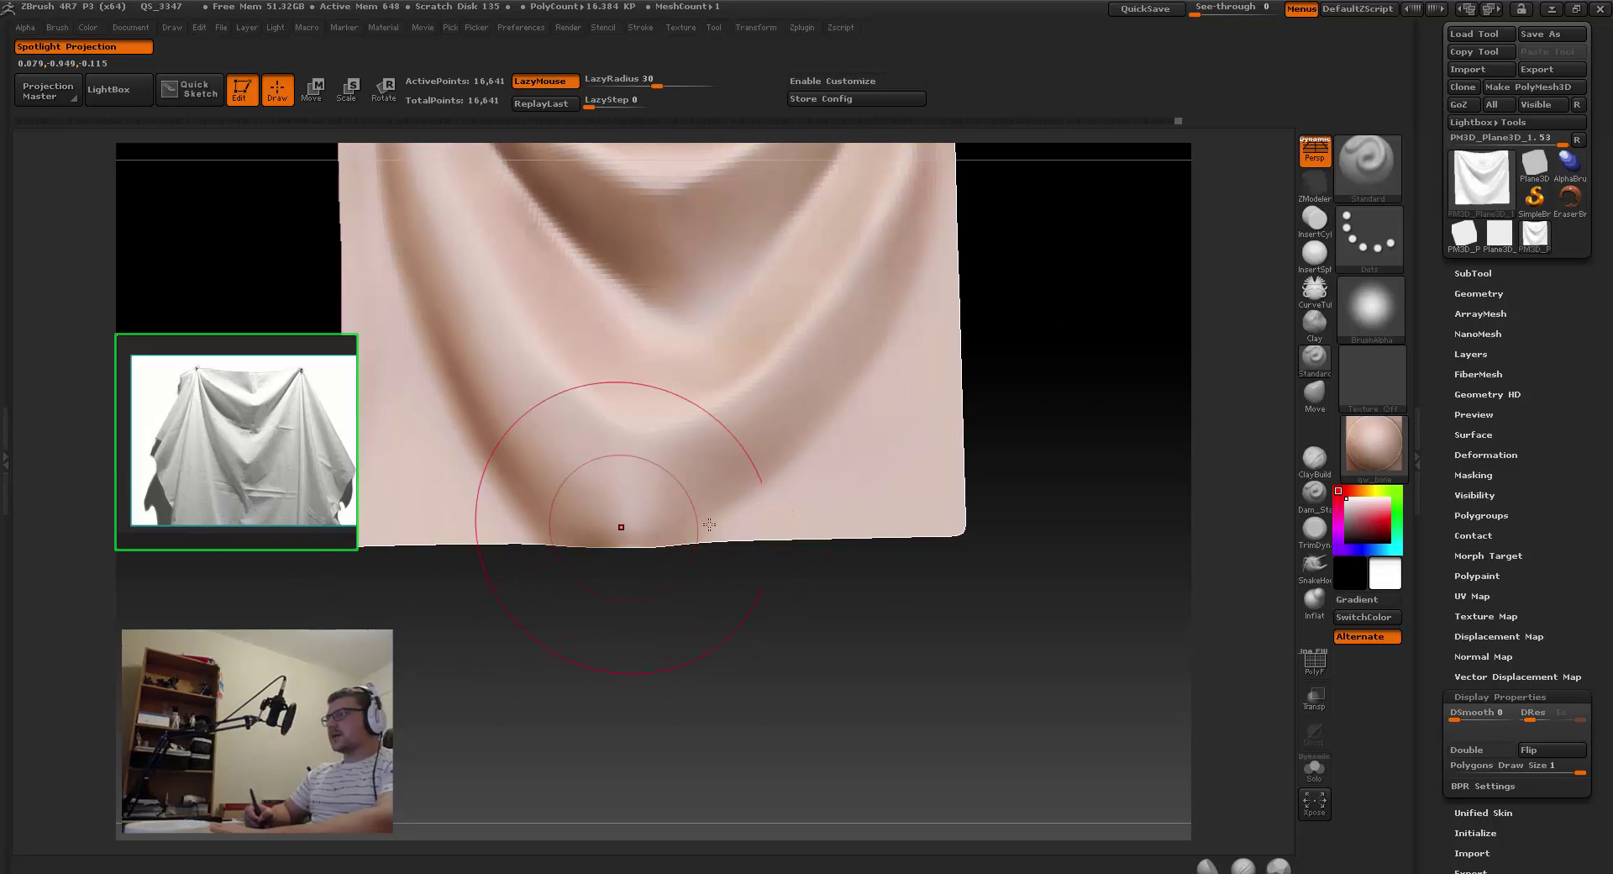
mouse_move(619, 530)
left_mouse_down()
mouse_move(727, 483)
mouse_move(774, 439)
left_mouse_up()
left_click_drag(633, 504, 745, 451)
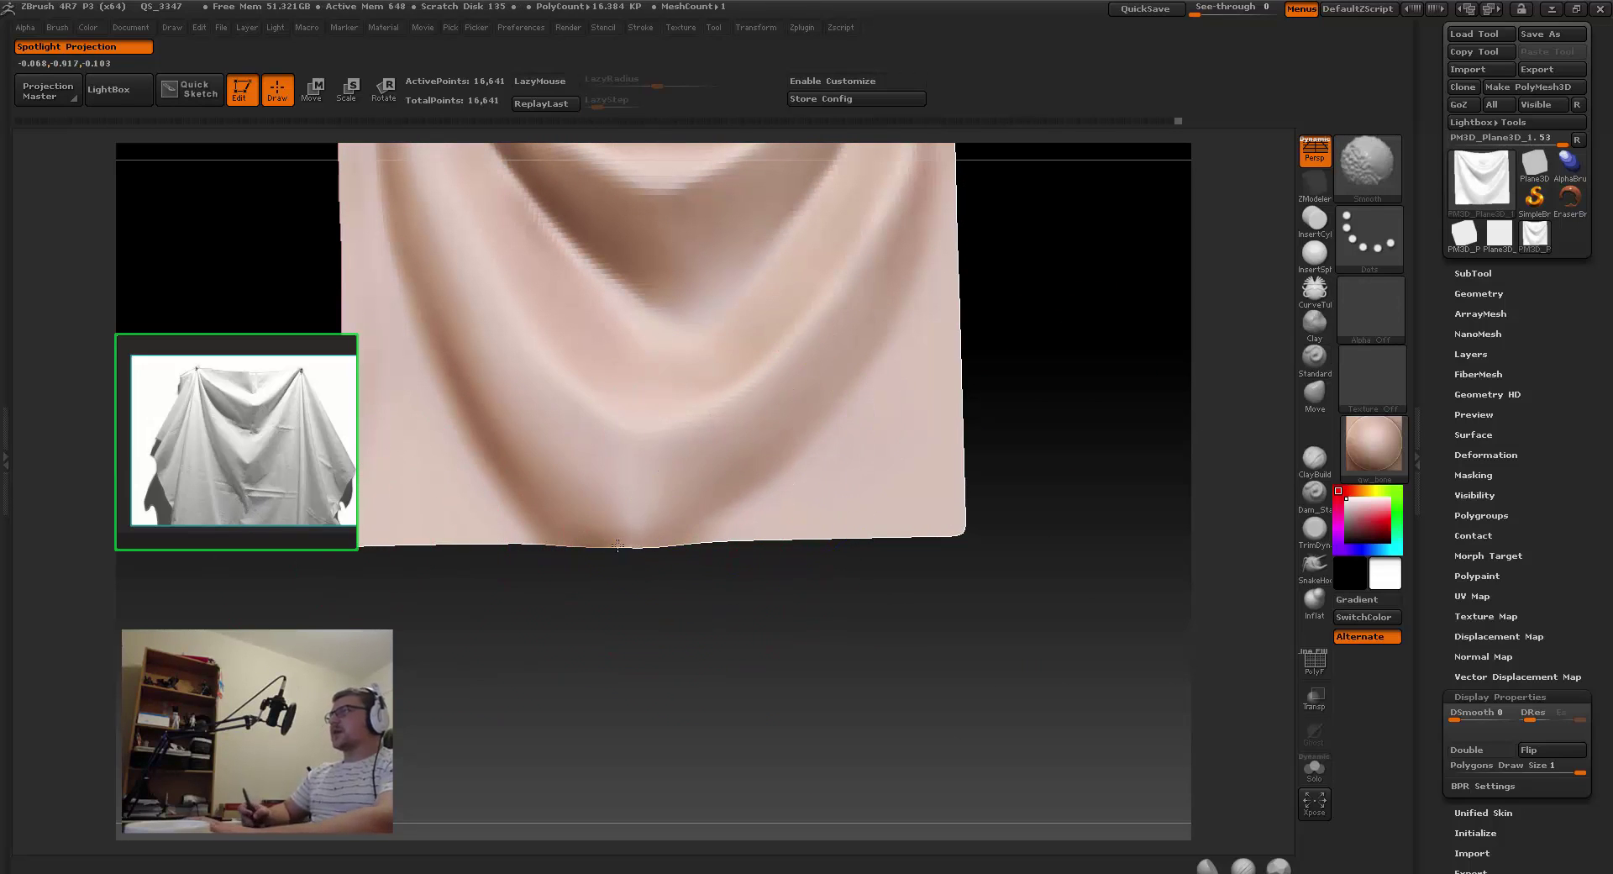
mouse_move(632, 576)
left_mouse_down("alt")
mouse_move(613, 568)
mouse_move(749, 361)
left_mouse_up("alt")
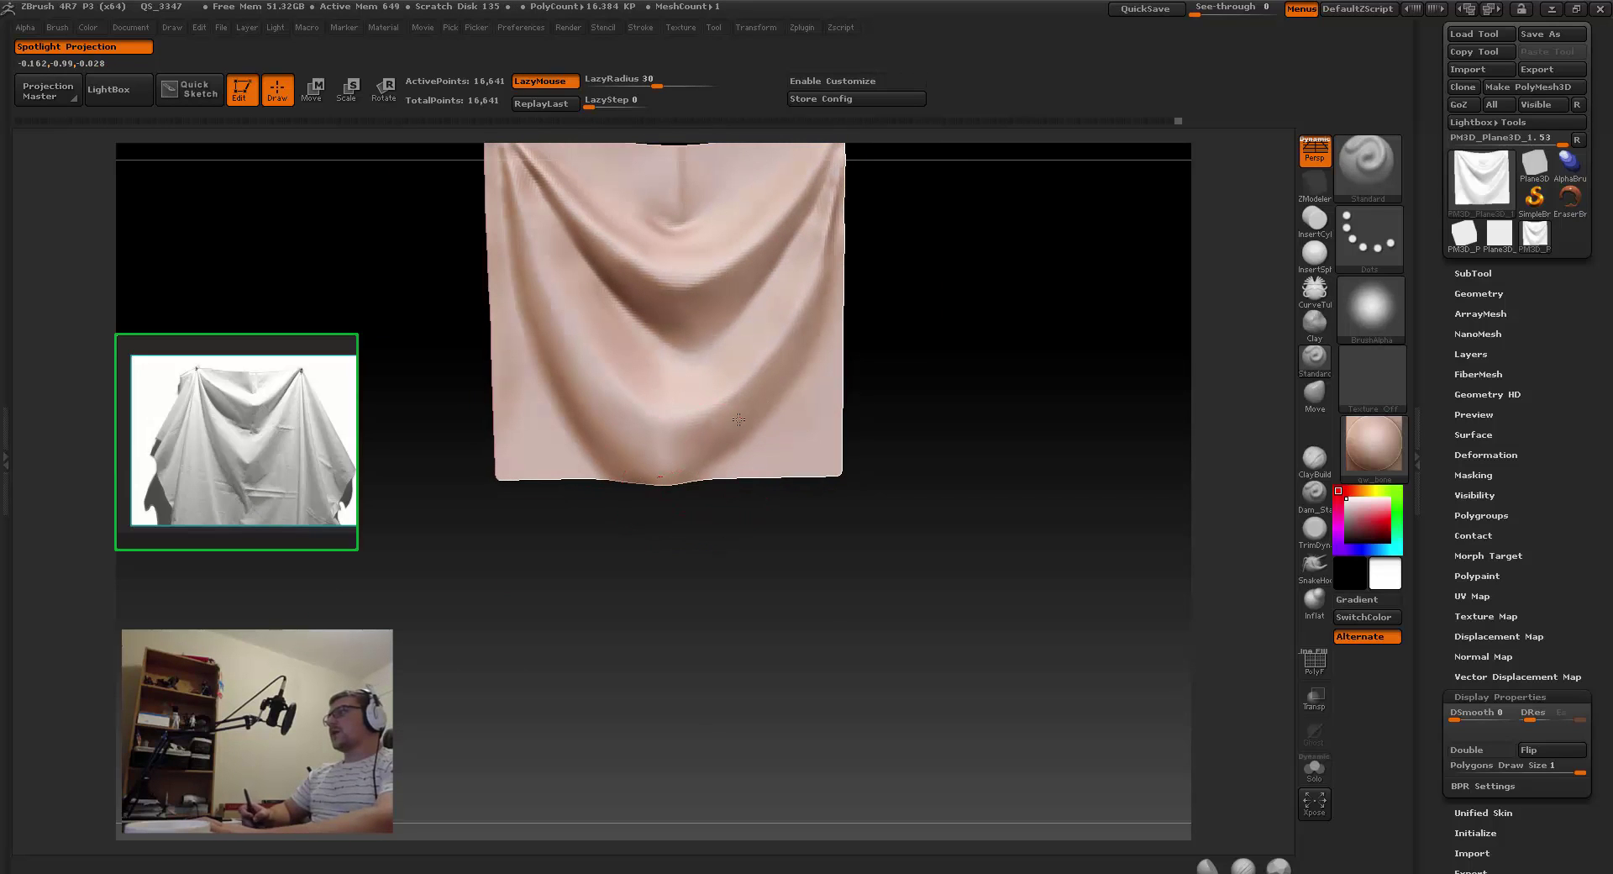
Step: Reduce the Standard brush size for detailing the lowest fold's bottom edge and set its alpha to Alpha 39
mouse_move(739, 419)
left_mouse_down()
mouse_move(690, 438)
mouse_move(702, 576)
mouse_move(796, 652)
mouse_move(724, 454)
left_mouse_up()
right_click_drag(724, 395, 620, 345)
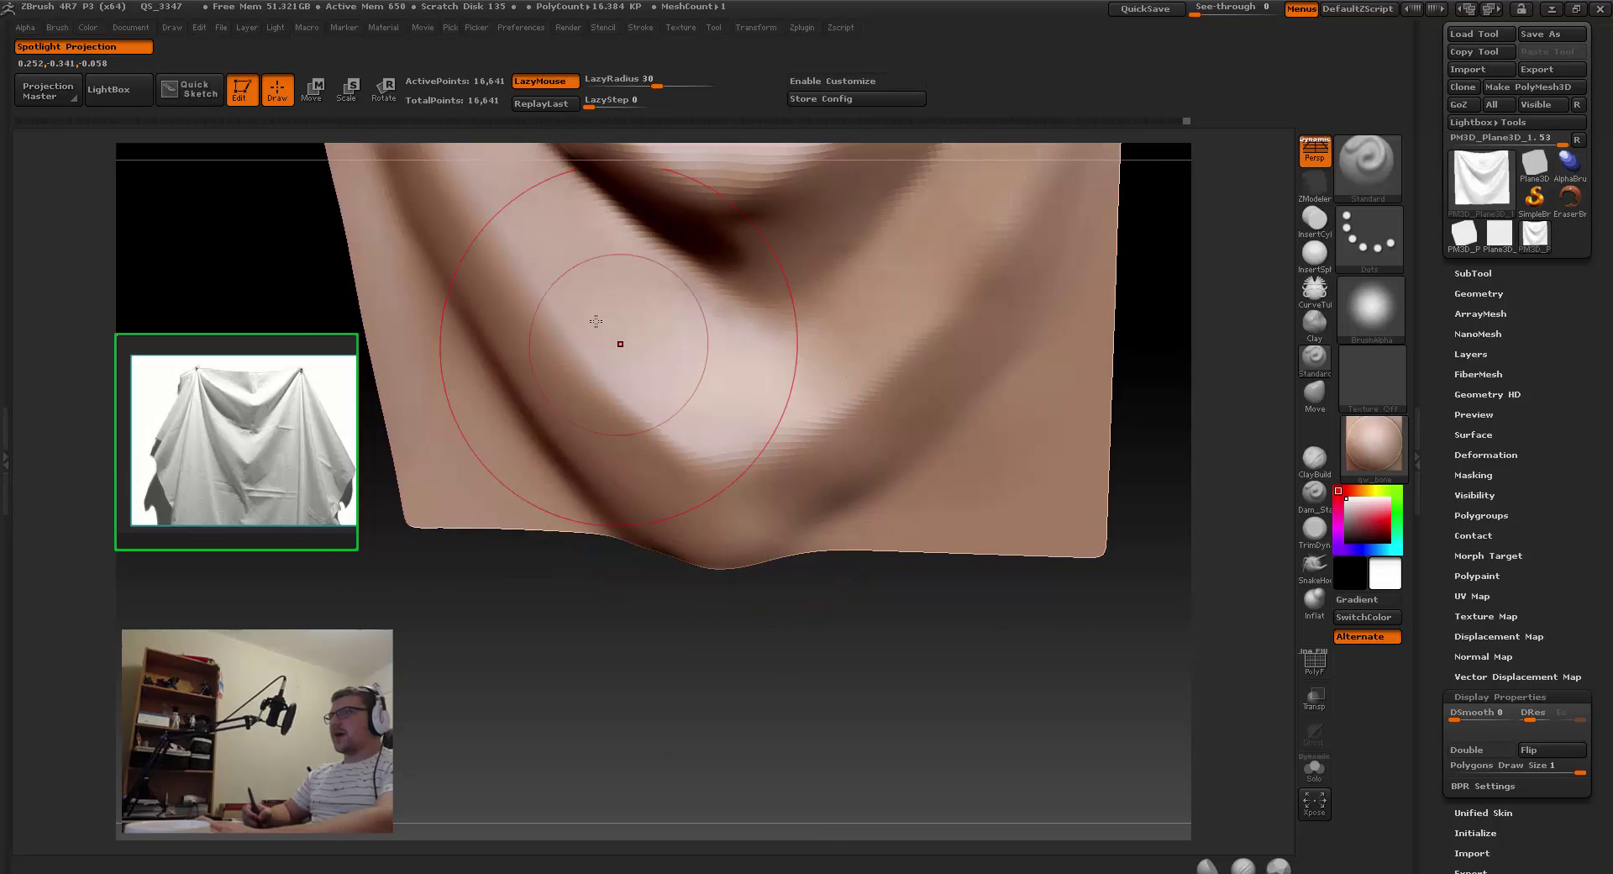
right_click_drag(698, 497, 716, 490, "alt")
key("s")
left_click_drag(738, 485, 727, 484)
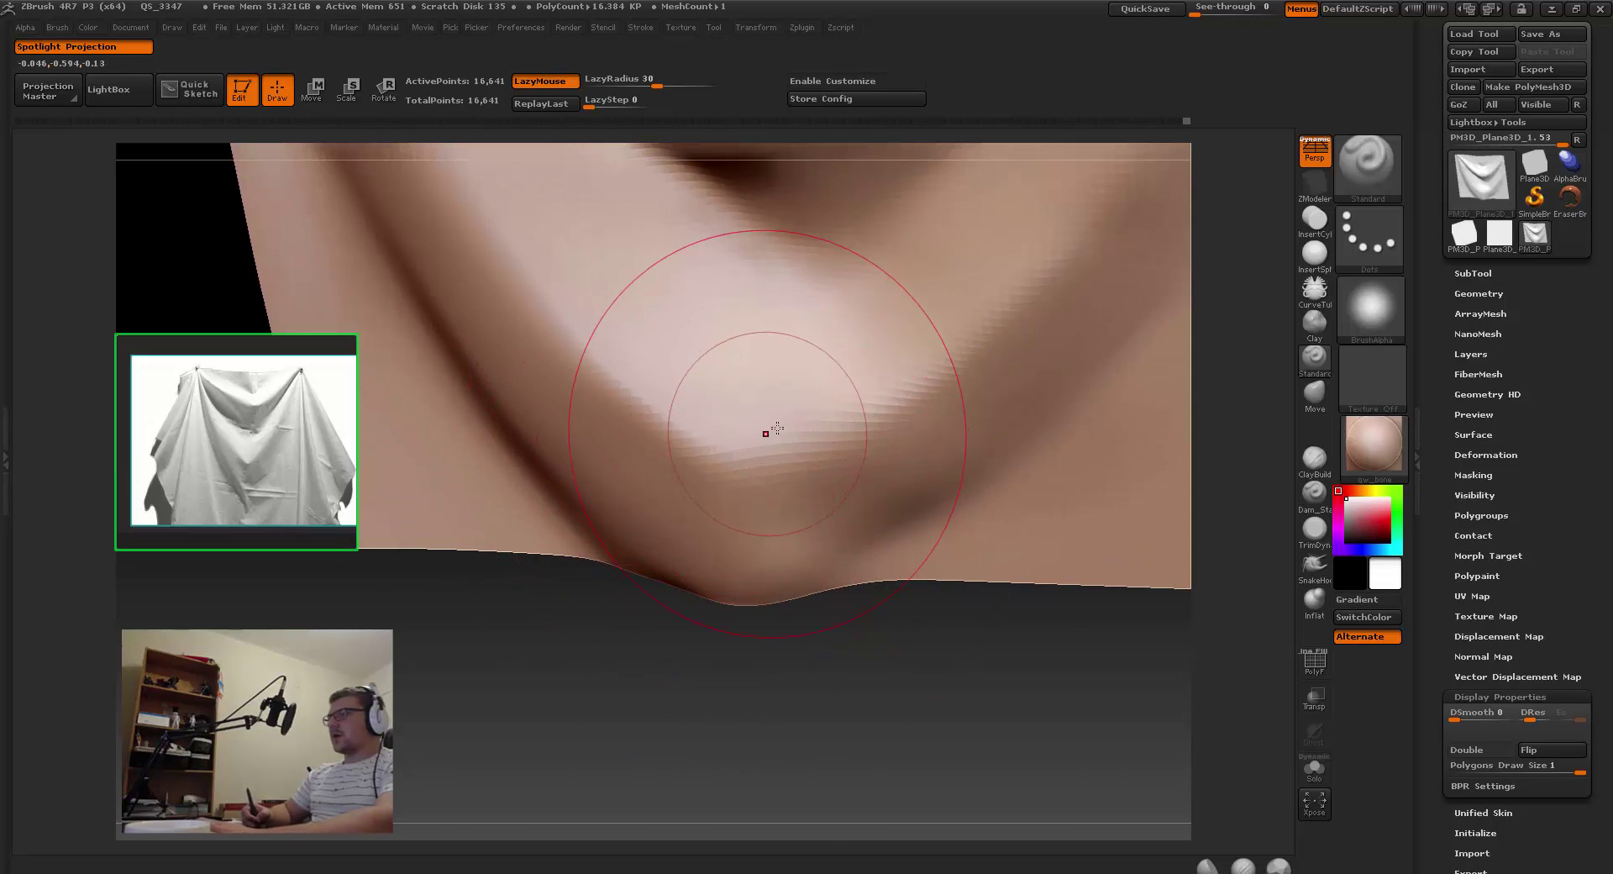
left_click_drag(769, 430, 745, 441)
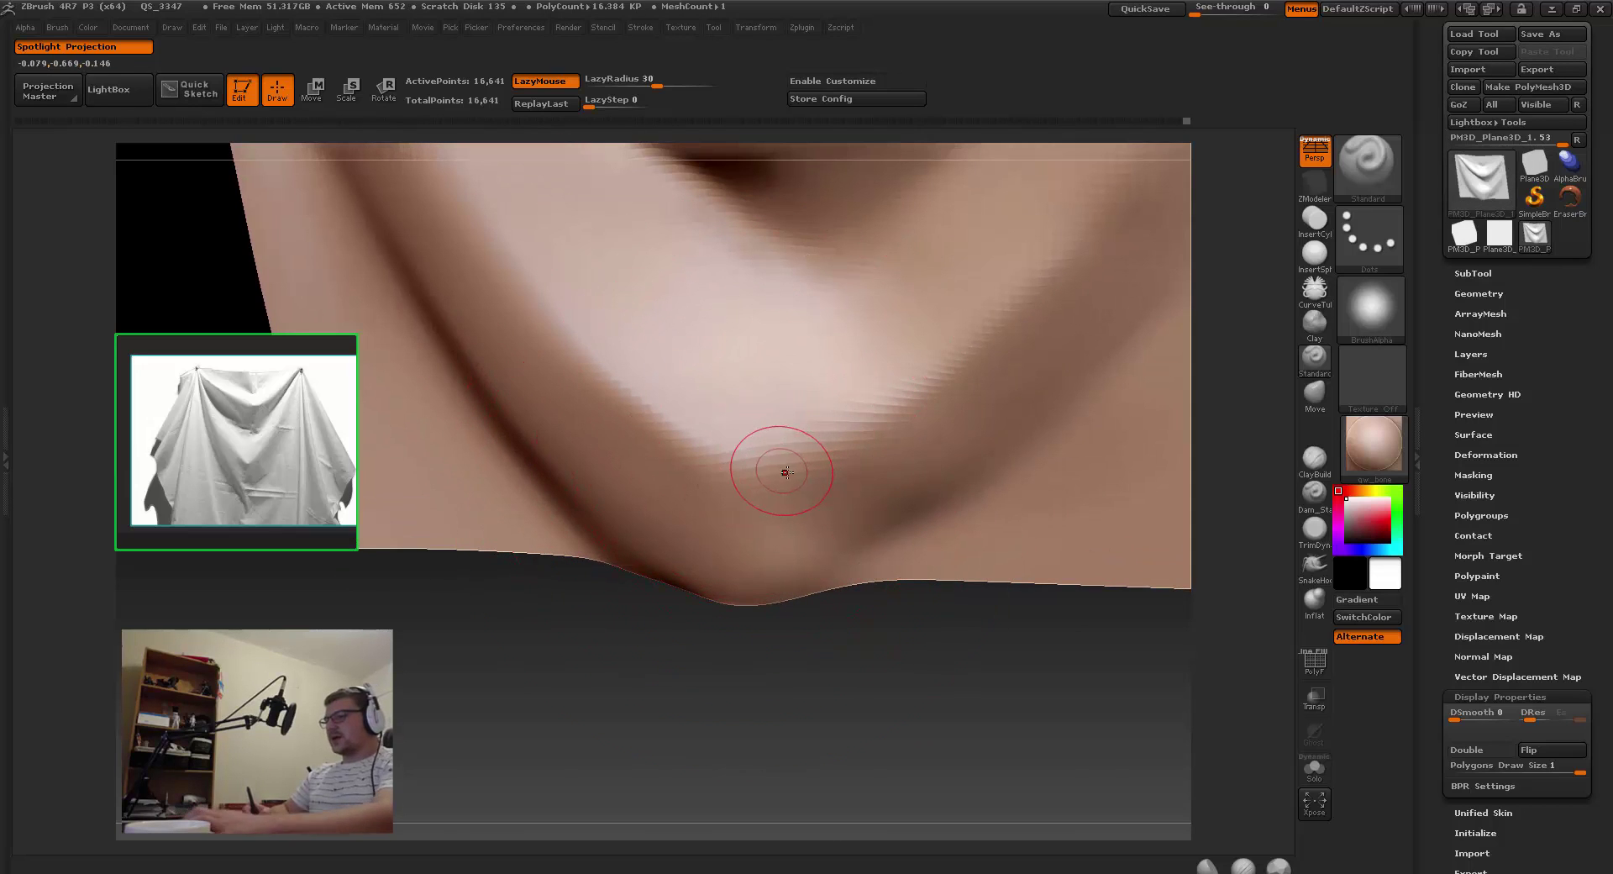
right_click_drag(763, 421, 778, 452, "alt")
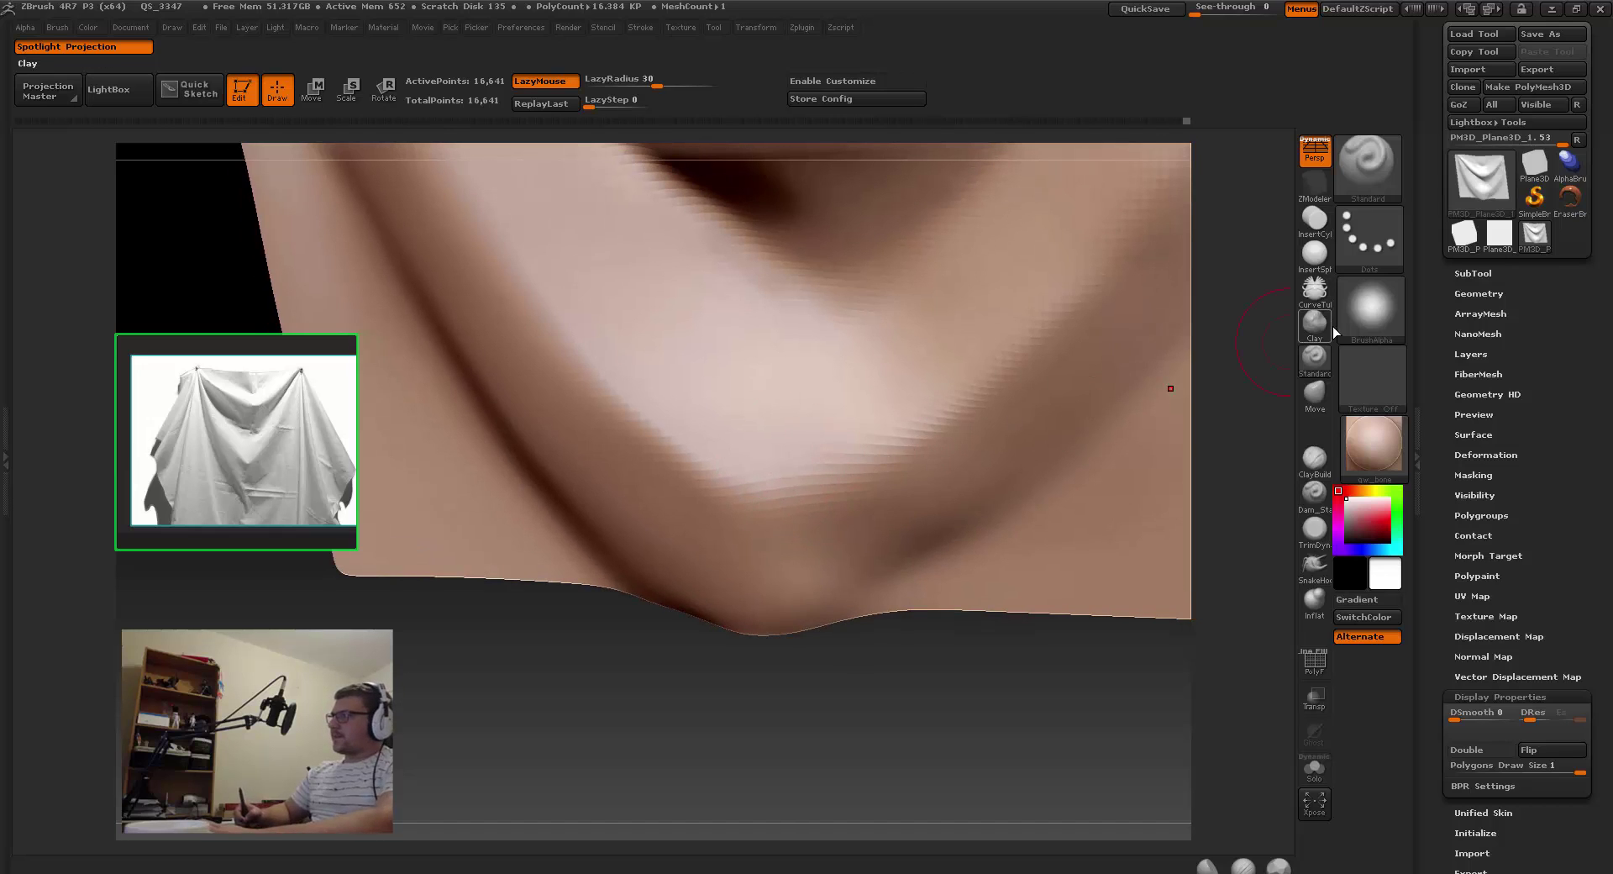
left_click(1342, 328)
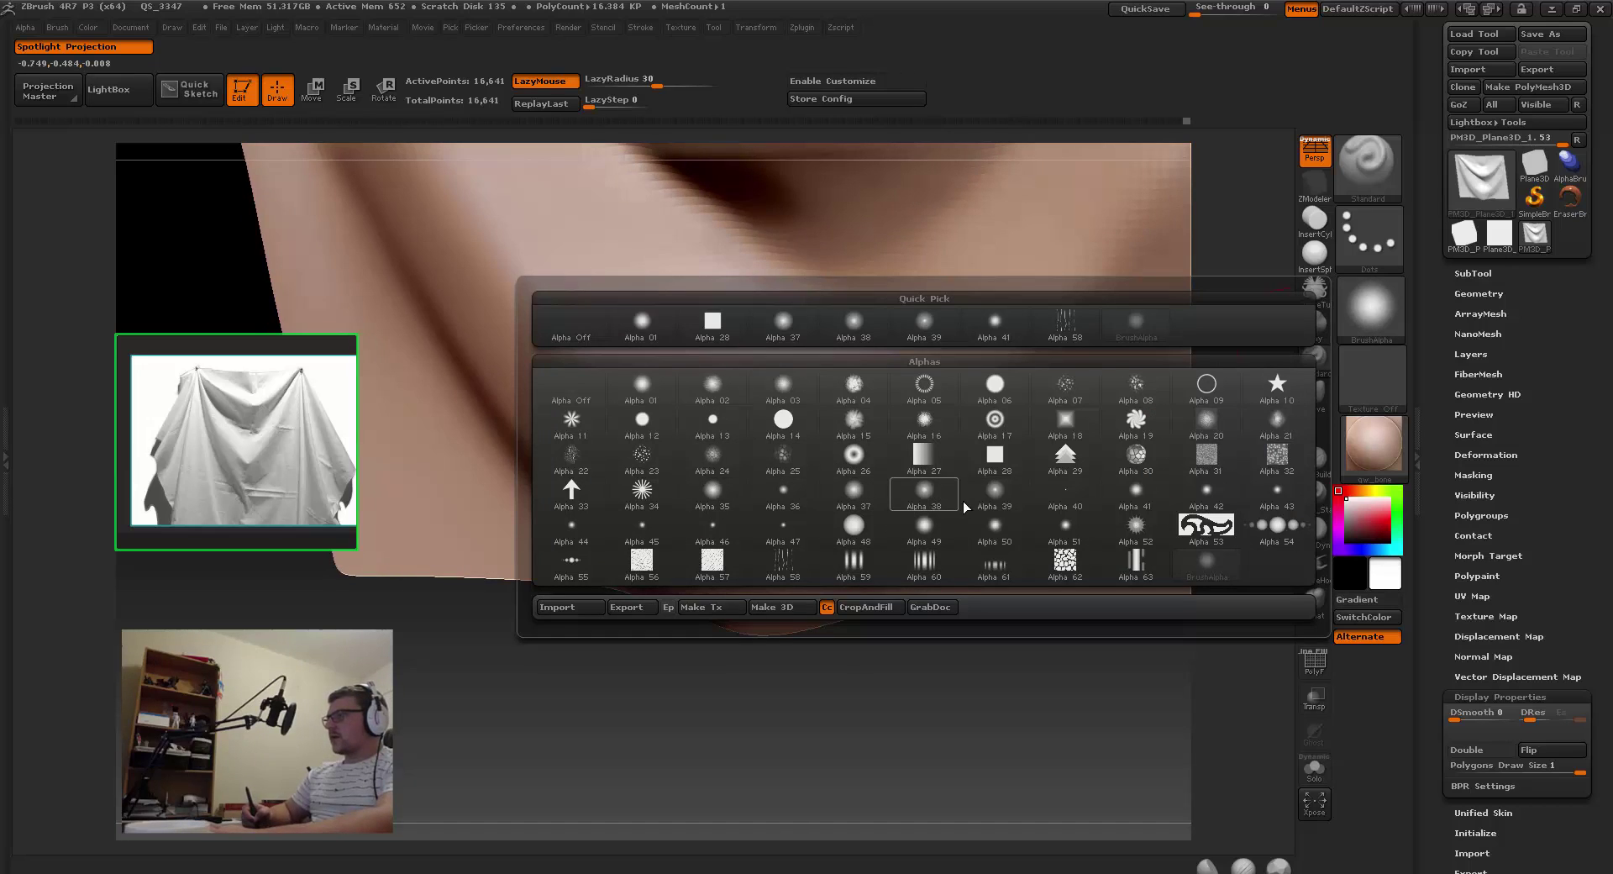
left_click(991, 496)
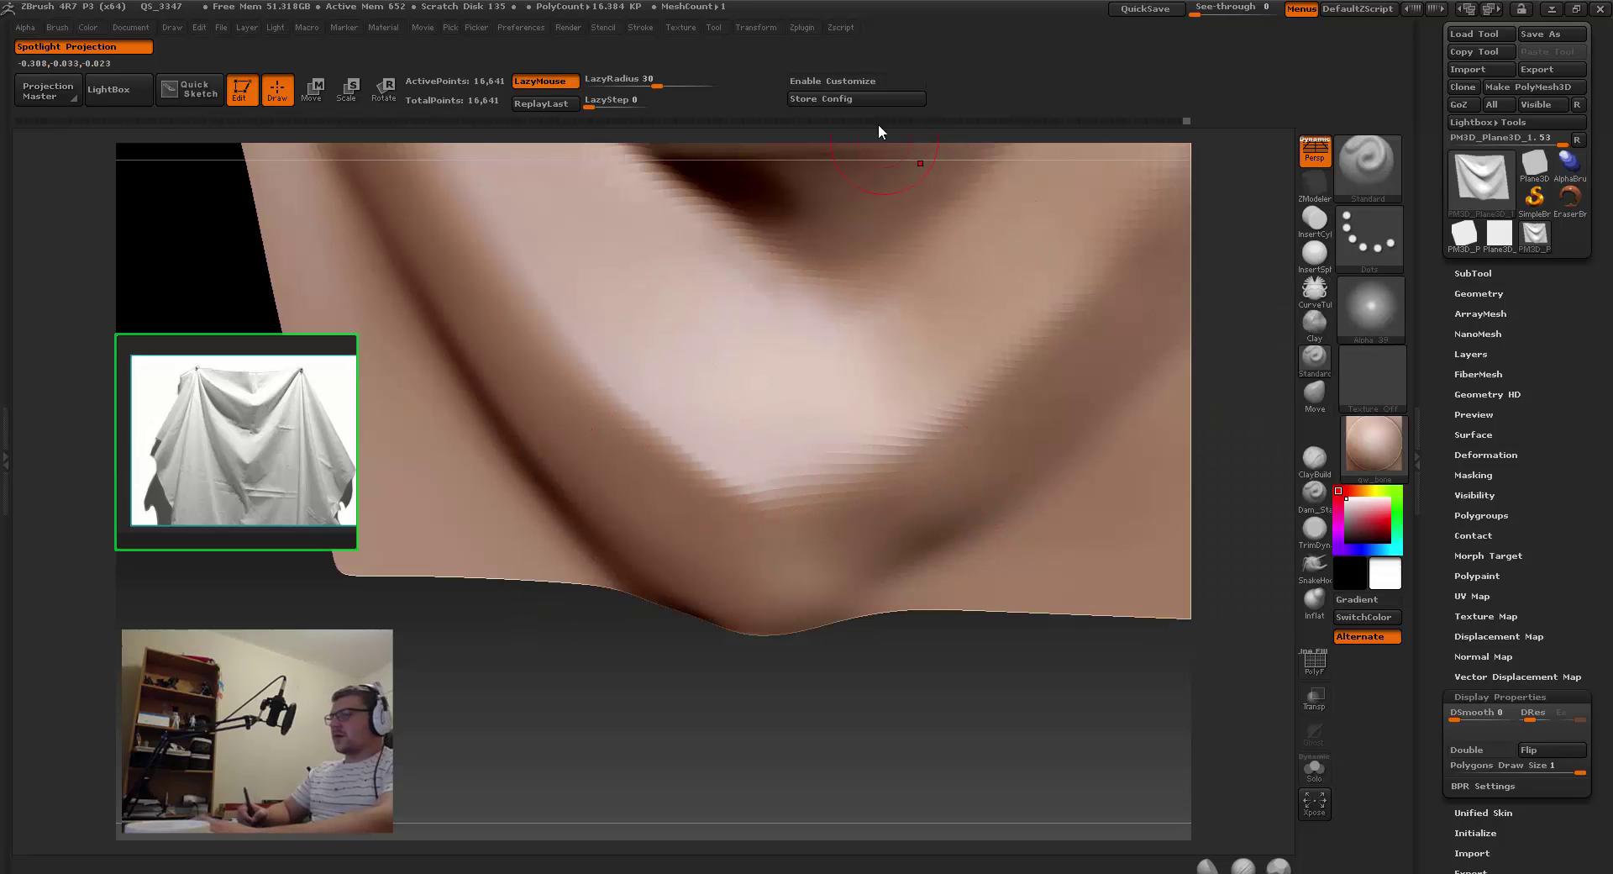
Step: Adjust the Standard brush's Z Intensity and stroke a crisp crease along the inner edge of the lowest fold's tip
key("space")
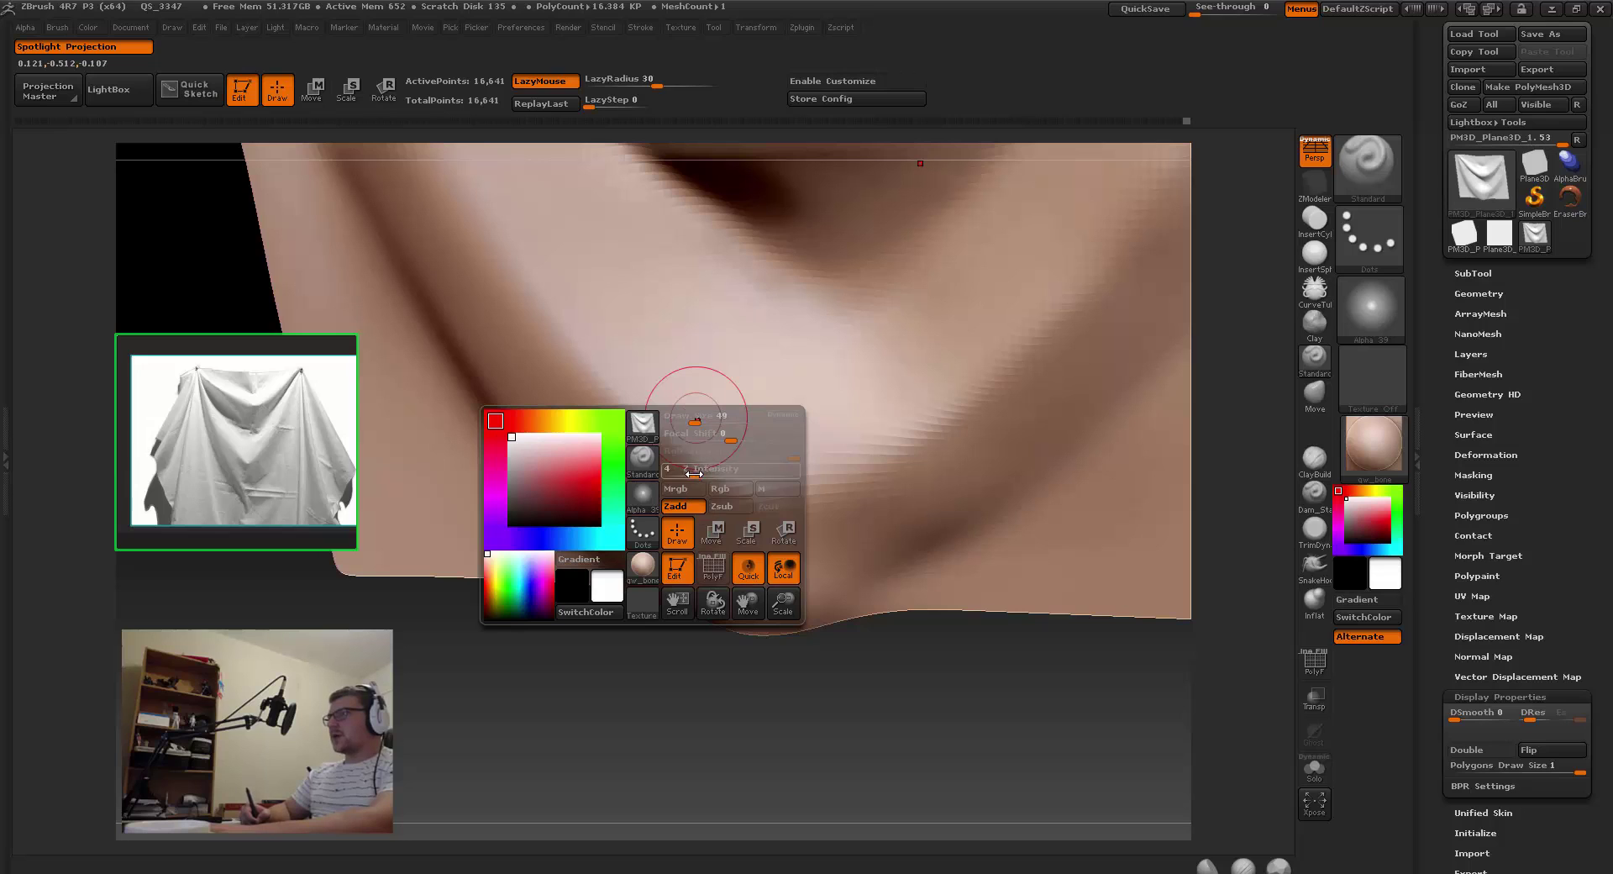
mouse_move(693, 474)
left_mouse_down()
mouse_move(762, 507)
mouse_move(691, 455)
left_mouse_up()
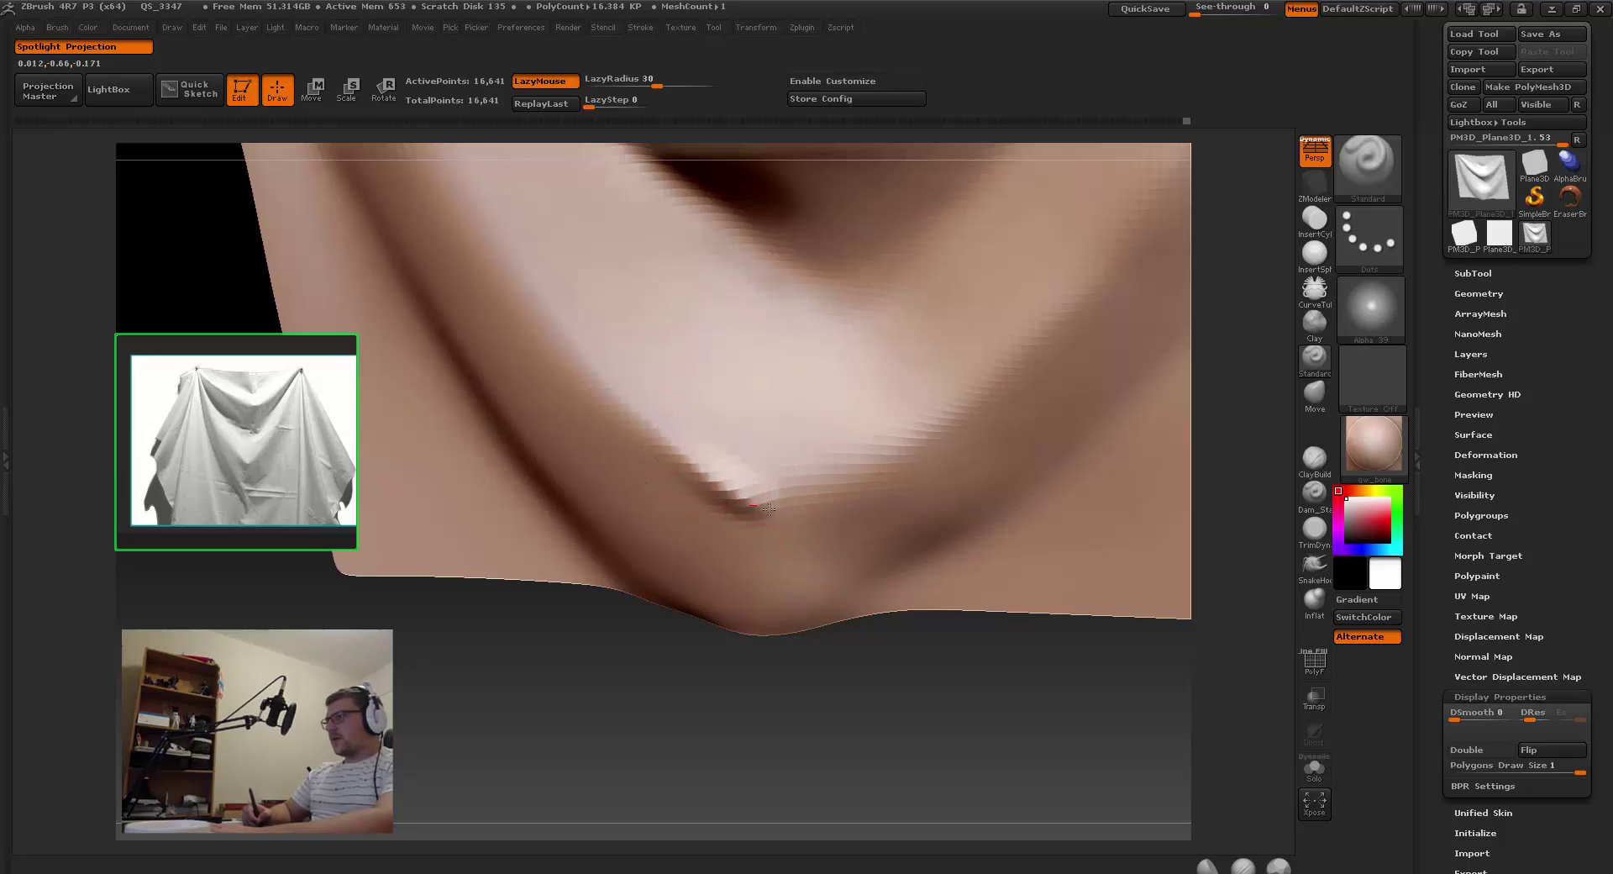
left_click_drag(782, 524, 784, 520)
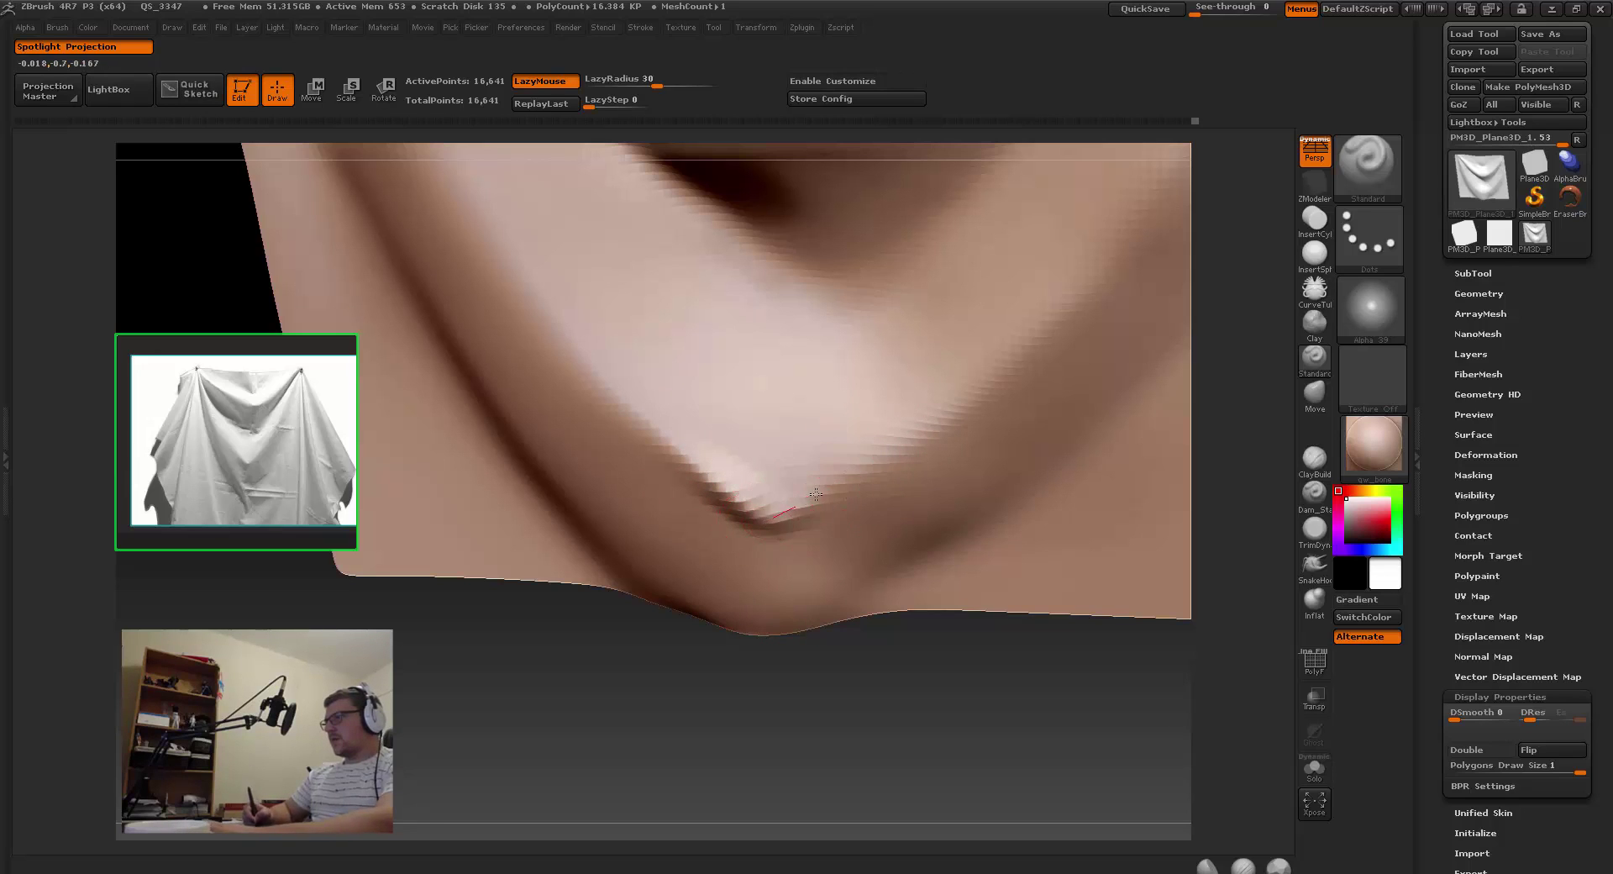
Step: Smooth the cloth surface around the crease at the lowest fold's tip, working from several angles
key("shift")
left_click_drag(734, 460, 716, 439, "shift")
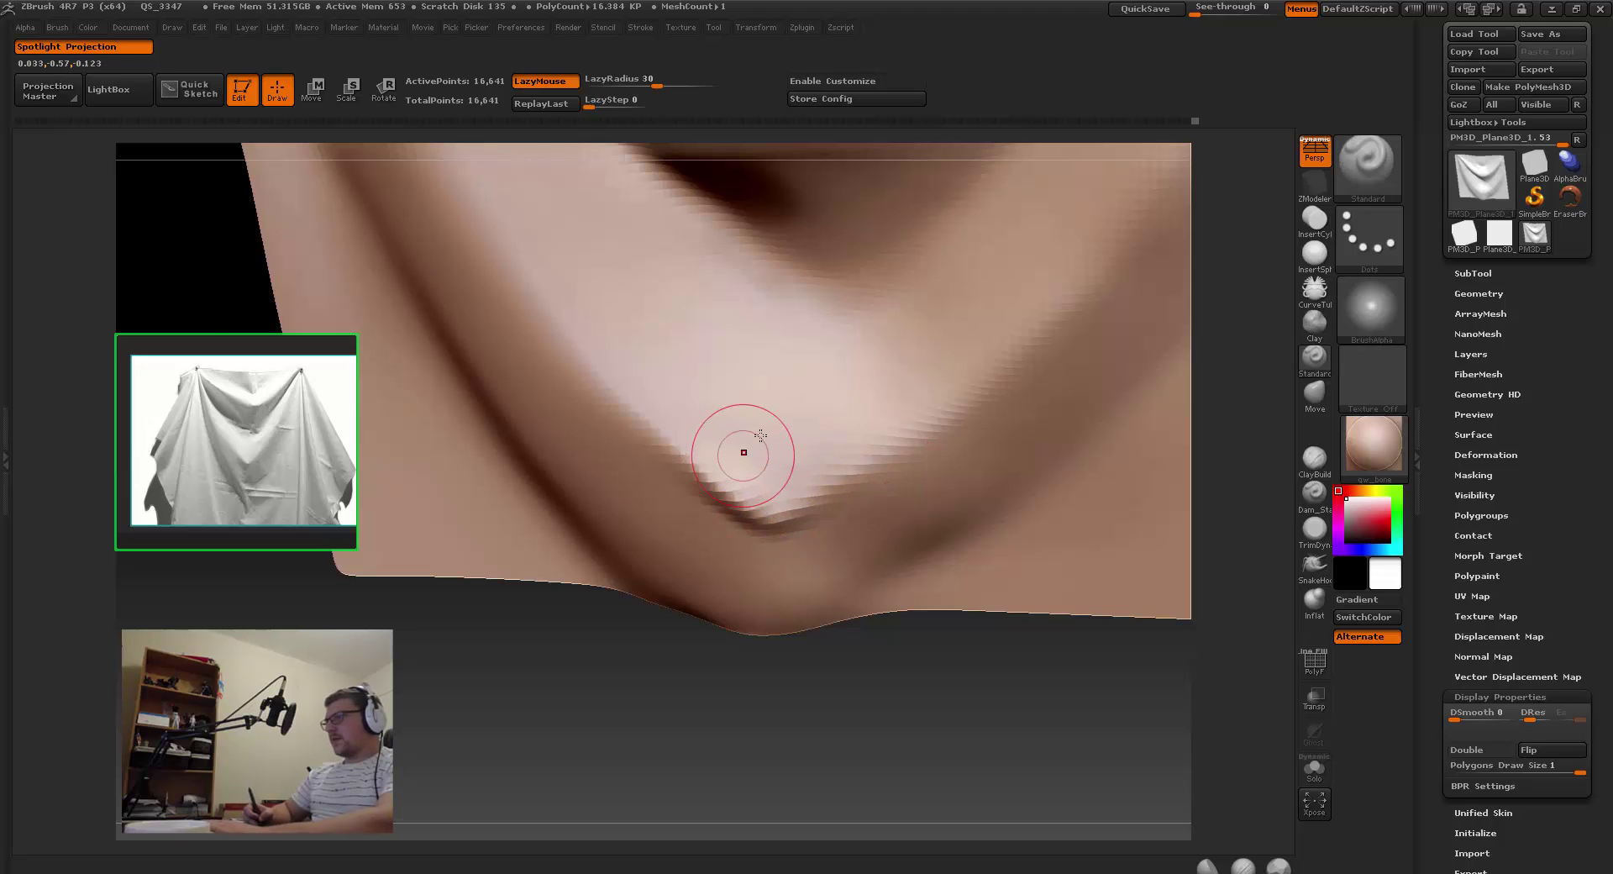
right_click_drag(741, 450, 717, 504)
left_click_drag(716, 511, 678, 463, "shift")
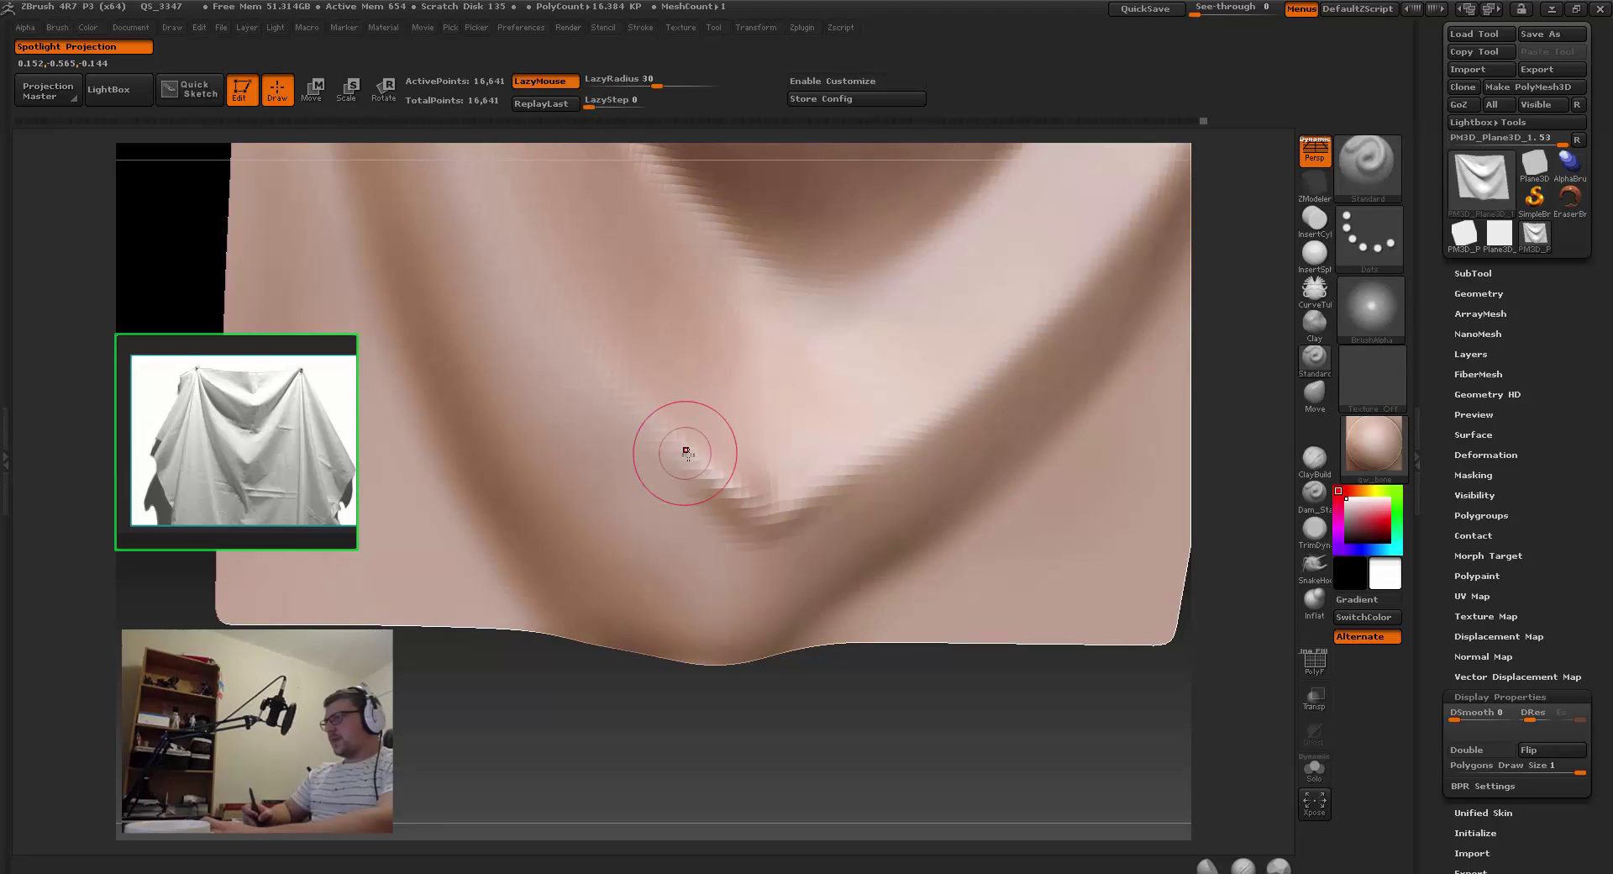
mouse_move(684, 450)
right_mouse_down()
mouse_move(714, 496)
mouse_move(702, 473)
mouse_move(737, 474)
mouse_move(720, 502)
right_mouse_up()
key("shift")
key("space")
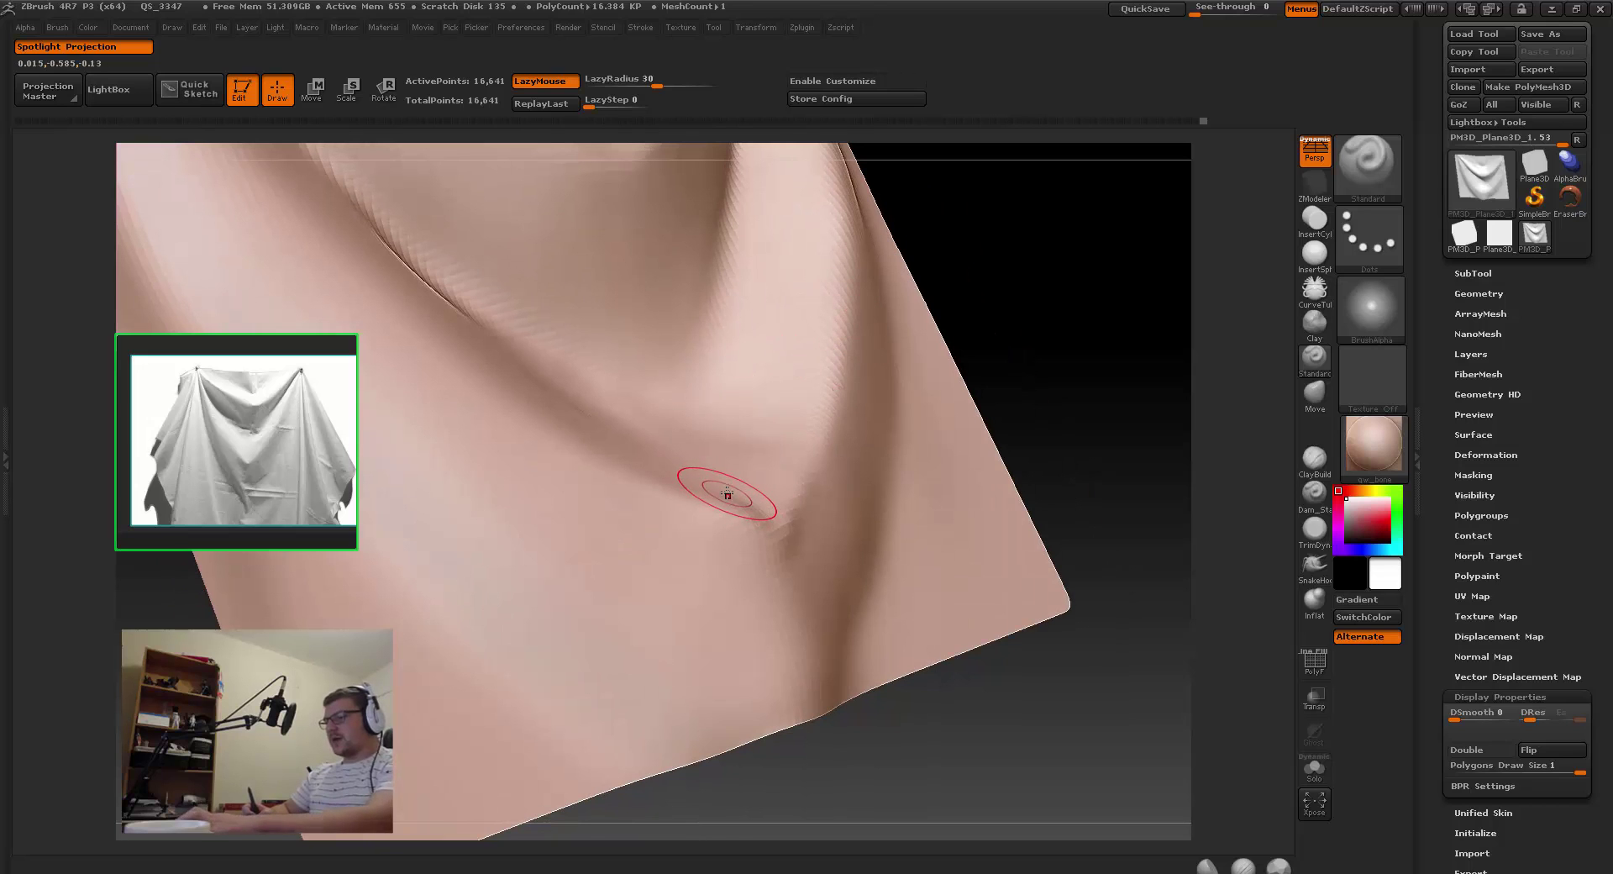
Step: Reshape the lowest fold's profile near its tip from the side with a resized Move brush
key("b")
key("m")
key("v")
mouse_move(738, 414)
right_mouse_down()
mouse_move(789, 485)
mouse_move(742, 386)
mouse_move(731, 562)
mouse_move(704, 544)
mouse_move(680, 440)
mouse_move(648, 432)
mouse_move(650, 463)
right_mouse_up()
key("s")
mouse_move(608, 452)
left_mouse_down()
mouse_move(630, 473)
mouse_move(604, 453)
left_mouse_up()
key("s")
key("s")
mouse_move(605, 454)
right_mouse_down()
mouse_move(535, 468)
mouse_move(551, 486)
mouse_move(562, 492)
mouse_move(576, 451)
mouse_move(558, 415)
right_mouse_up()
left_click_drag(567, 402, 566, 443)
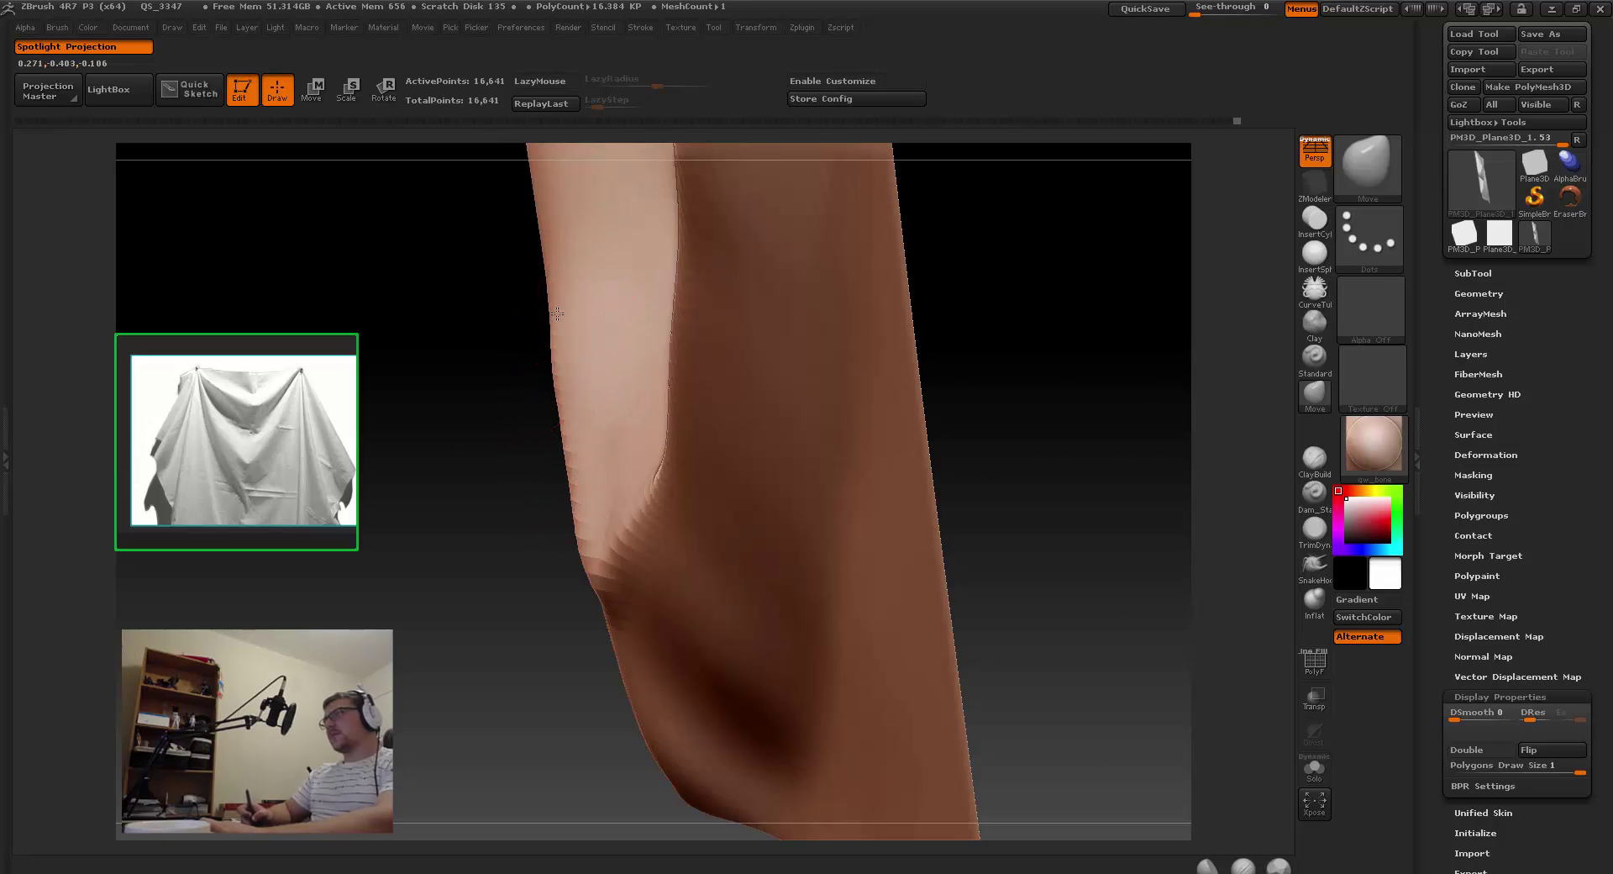
right_click_drag(561, 320, 605, 339)
key("space")
mouse_move(843, 414)
right_mouse_down("ctrl")
mouse_move(714, 380)
mouse_move(768, 387)
mouse_move(734, 421)
mouse_move(714, 412)
mouse_move(744, 458)
mouse_move(690, 446)
mouse_move(674, 489)
mouse_move(669, 468)
right_mouse_up("ctrl")
Step: Flatten and smooth the area below the lowest fold's tip with the TrimDynamic brush, adjusting the brush size between strokes
key("b")
key("t")
key("d")
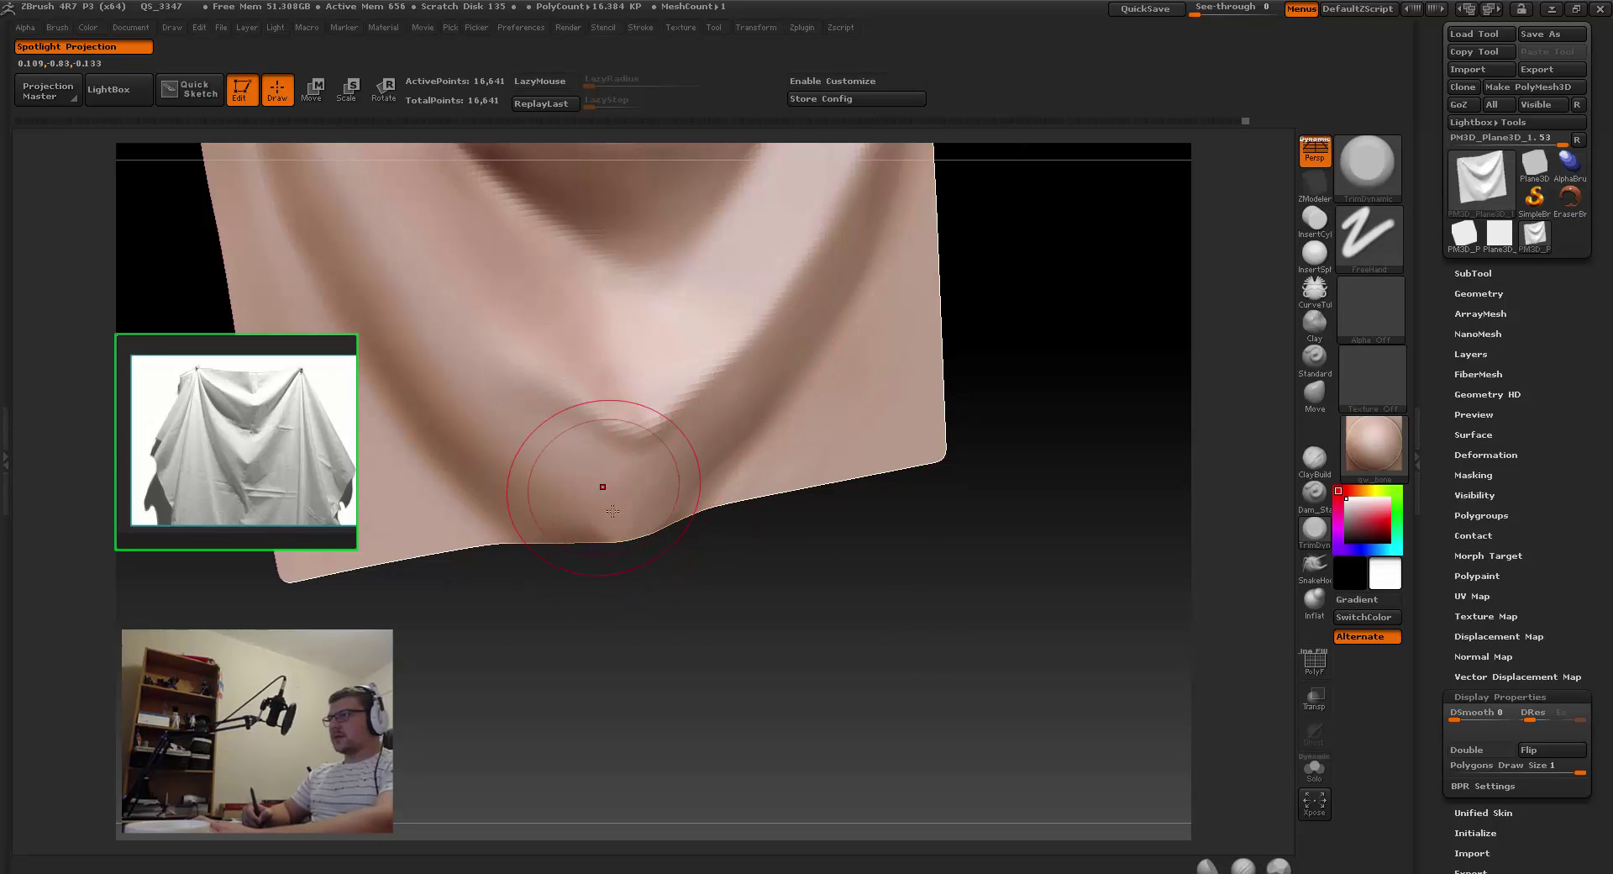
key("s")
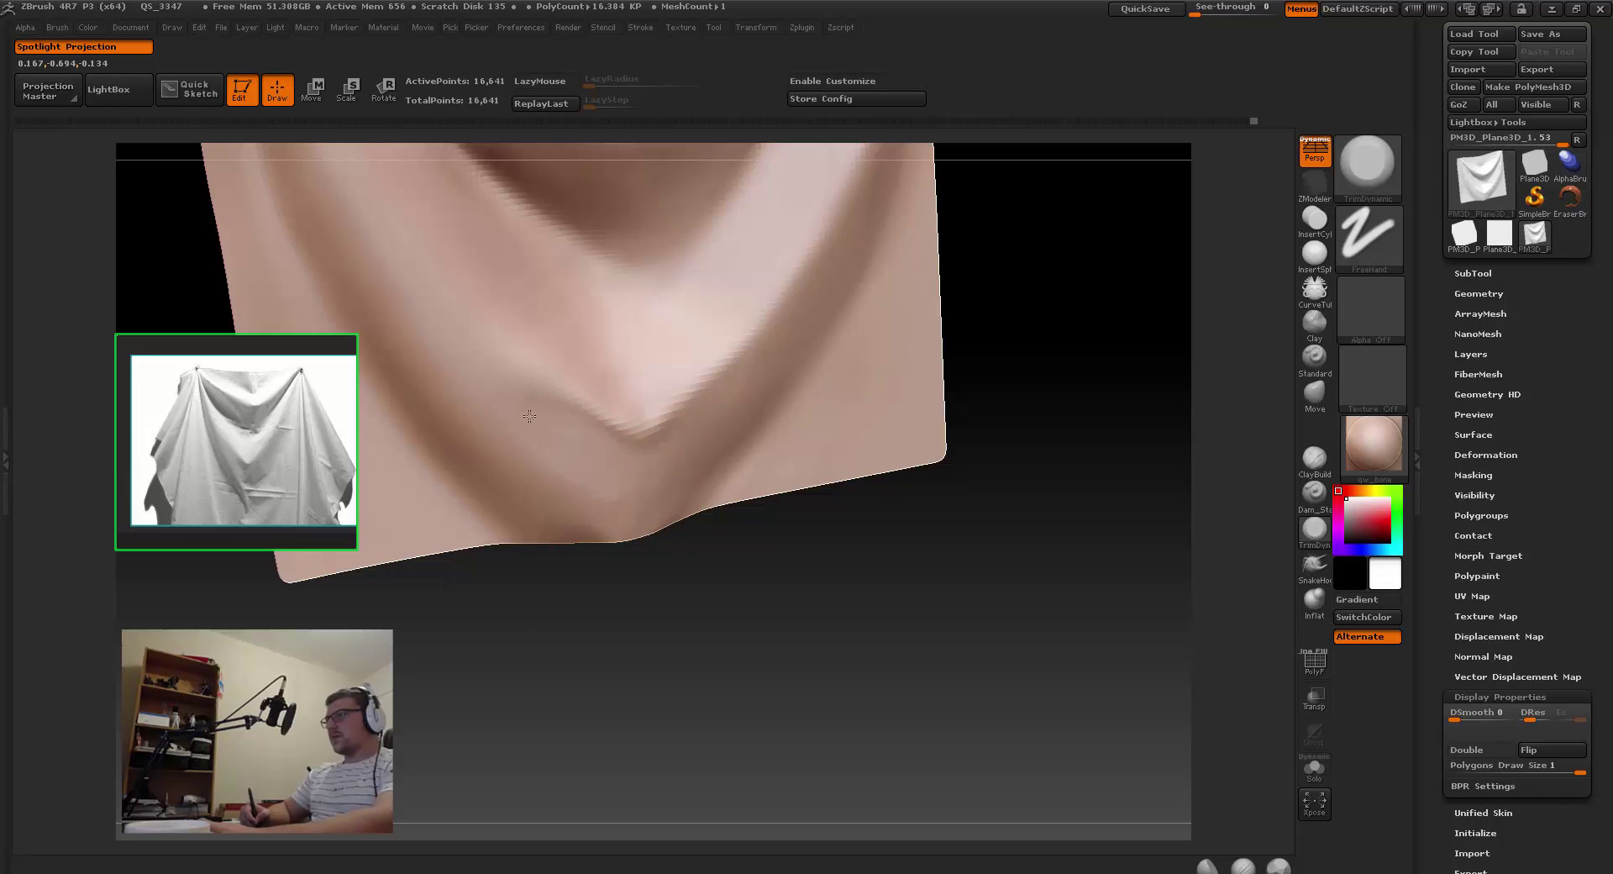
left_click_drag(579, 441, 574, 478, "shift")
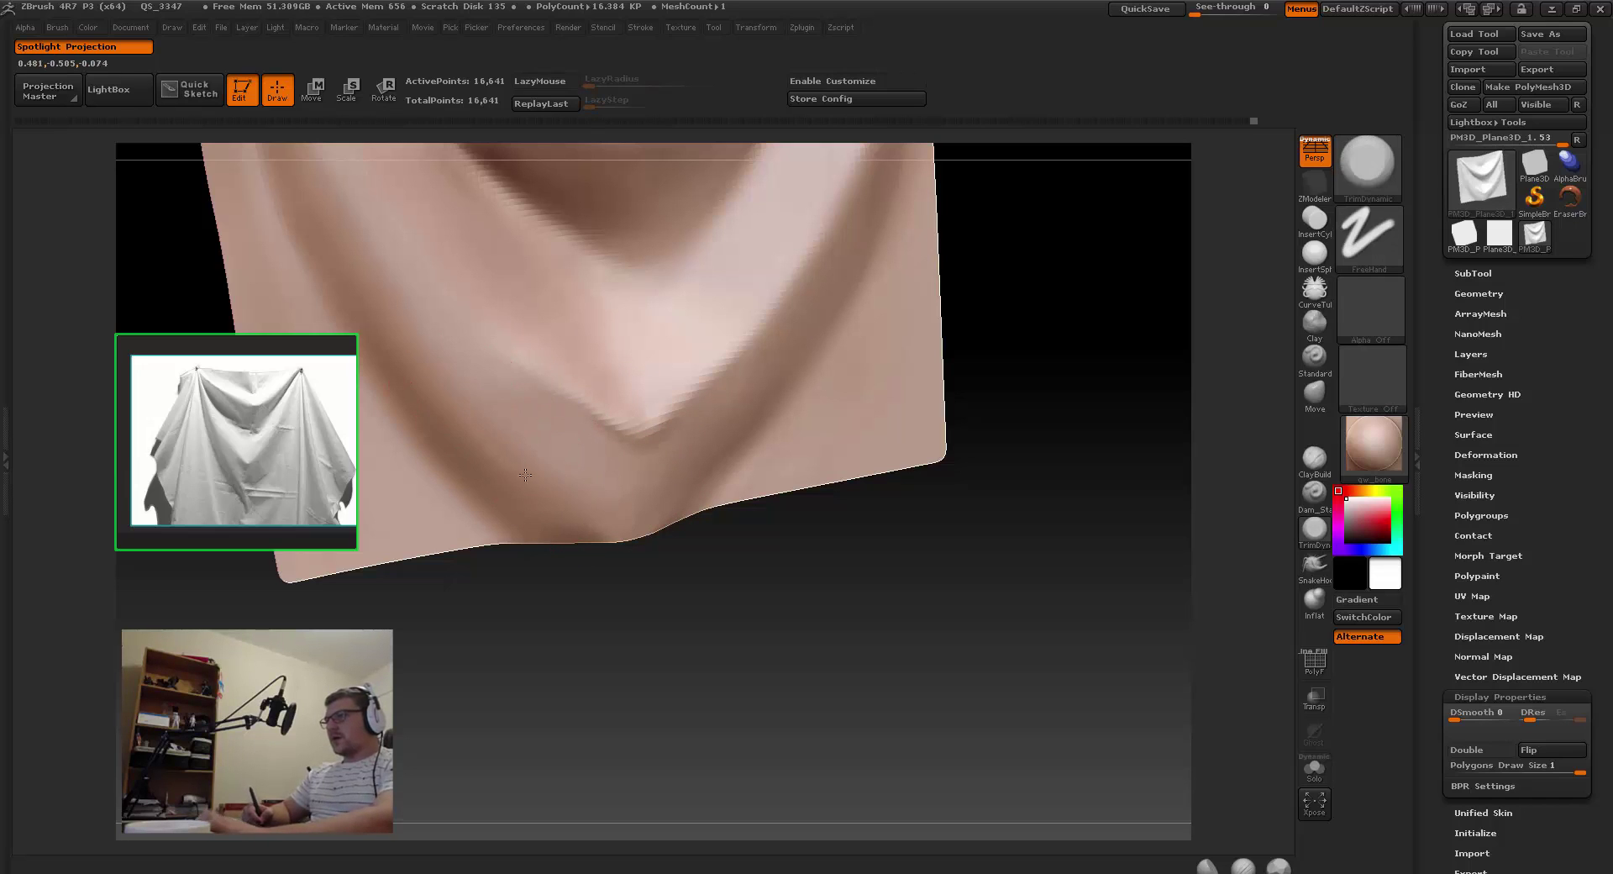
key("s")
left_click_drag(437, 444, 457, 444)
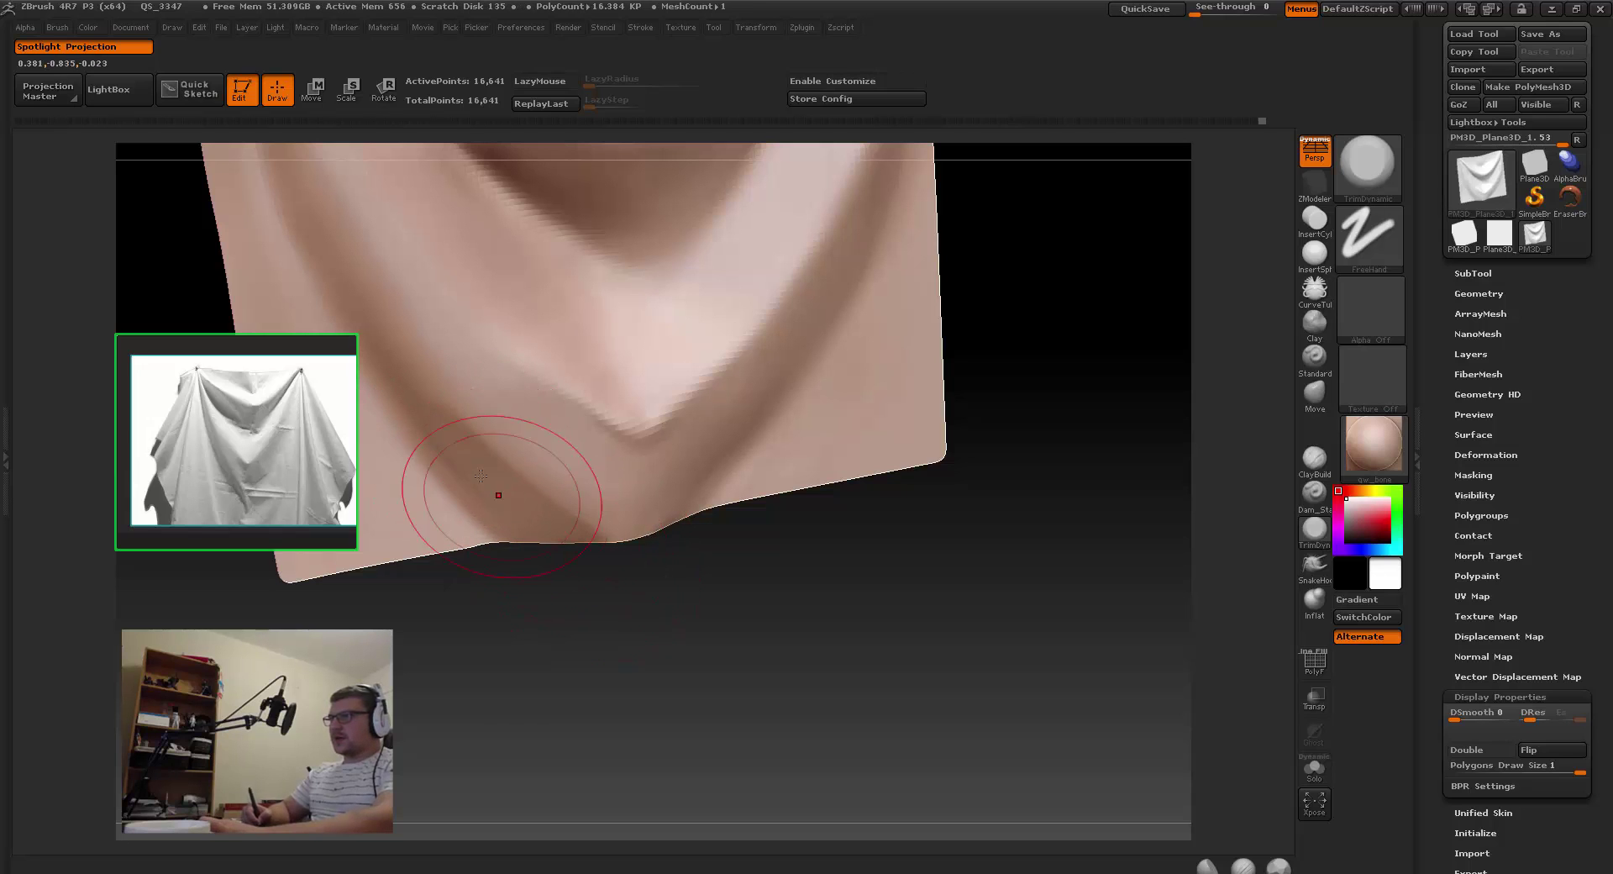
key("shift")
left_click_drag(616, 598, 548, 433)
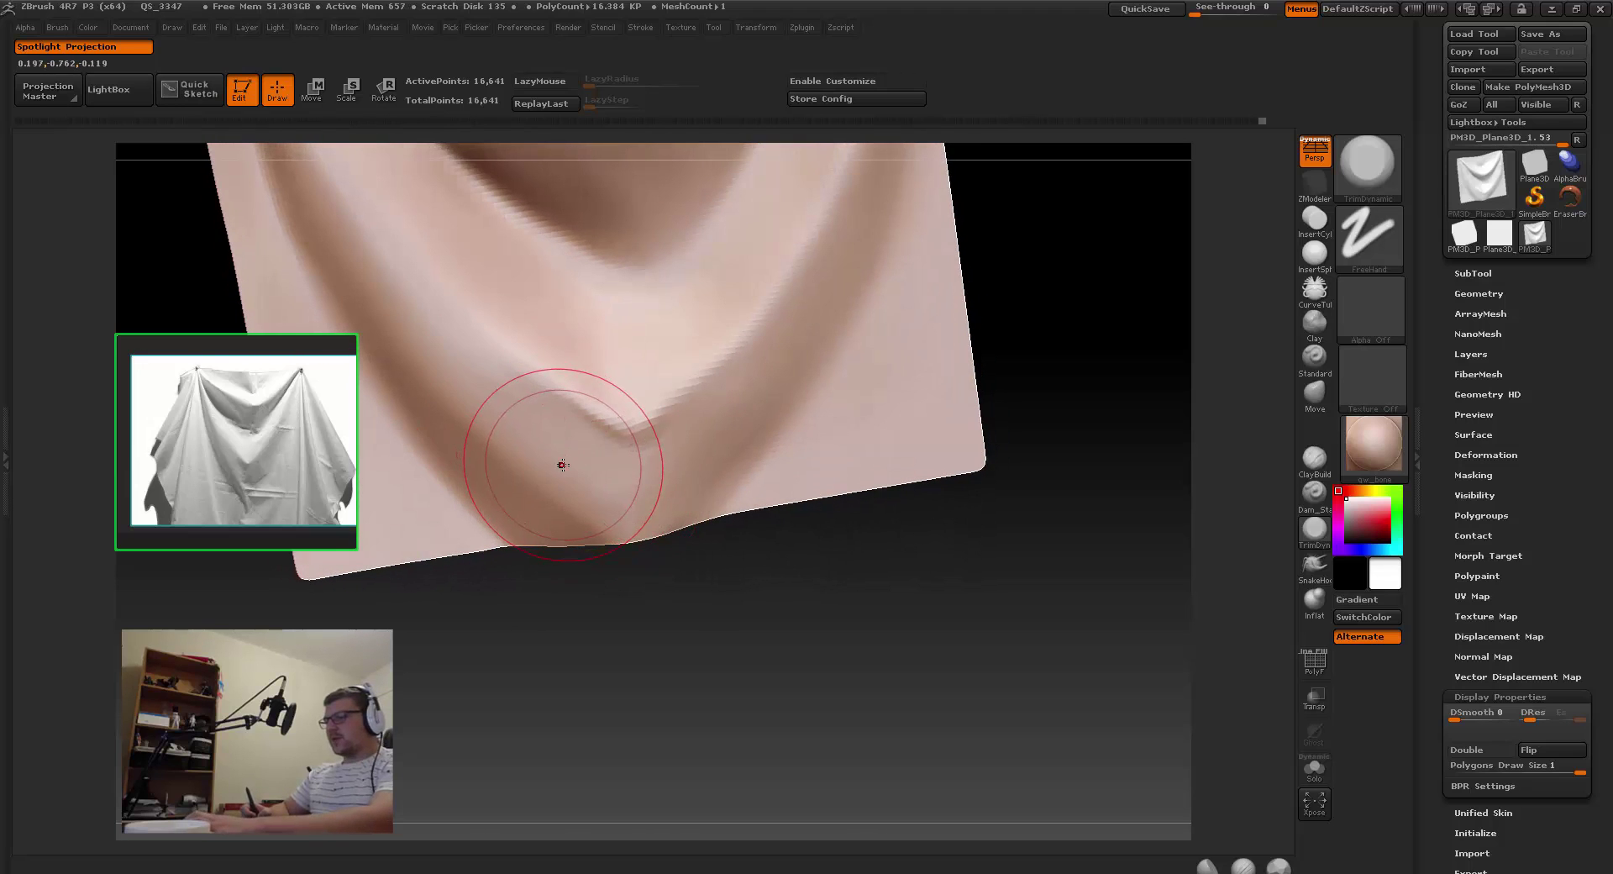
Step: Build up the lower-left section of the lowest fold with Standard brush strokes running toward its tip
key("b")
key("s")
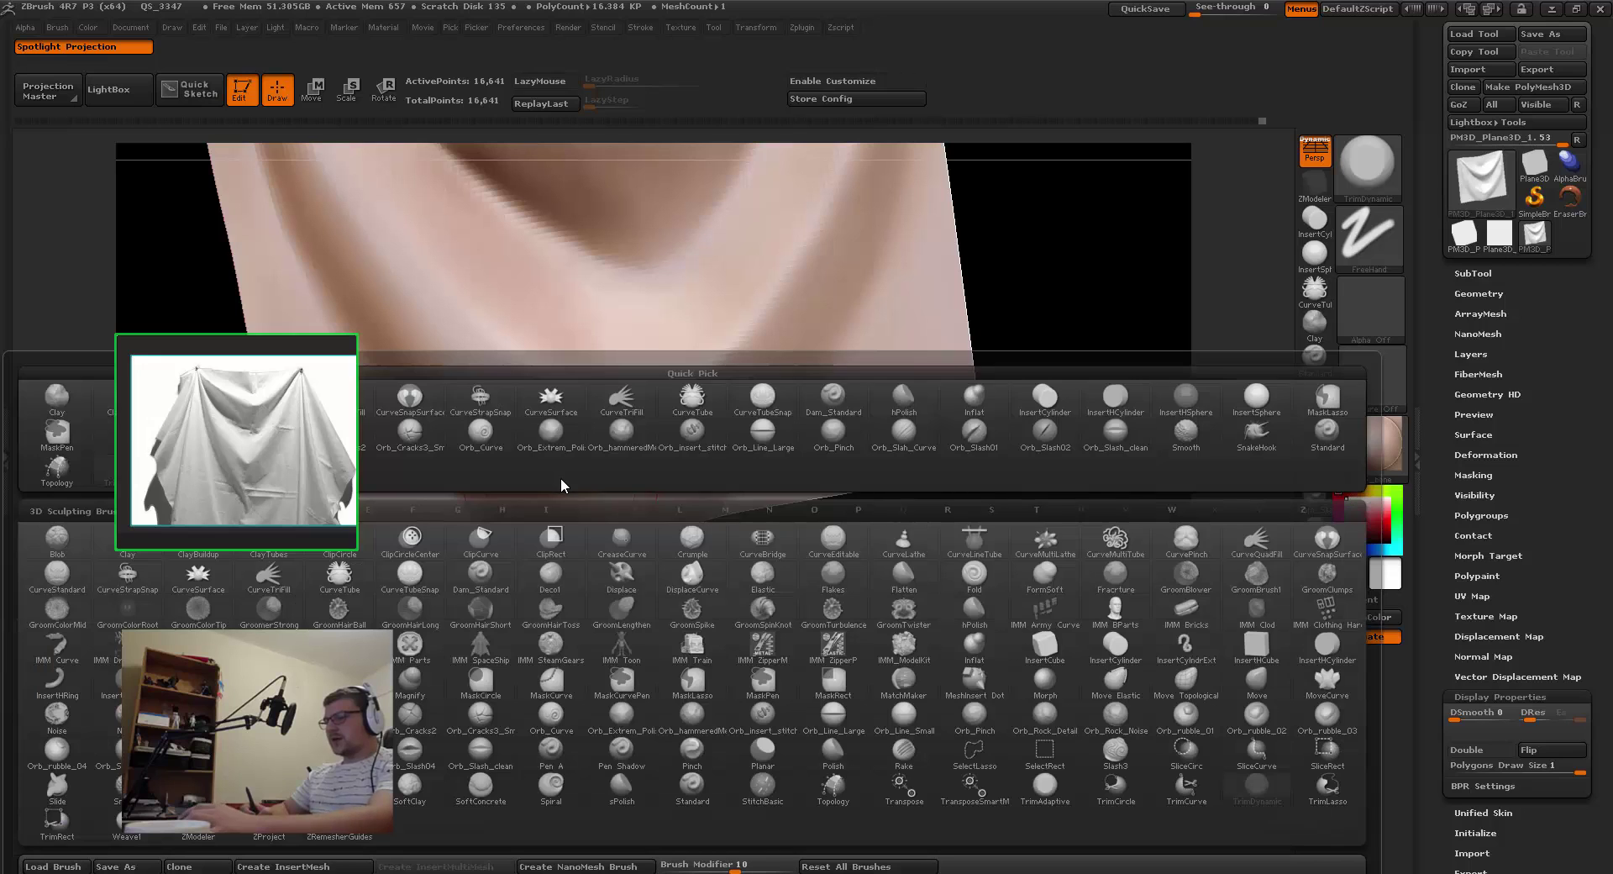
key("t")
left_click_drag(567, 485, 613, 504)
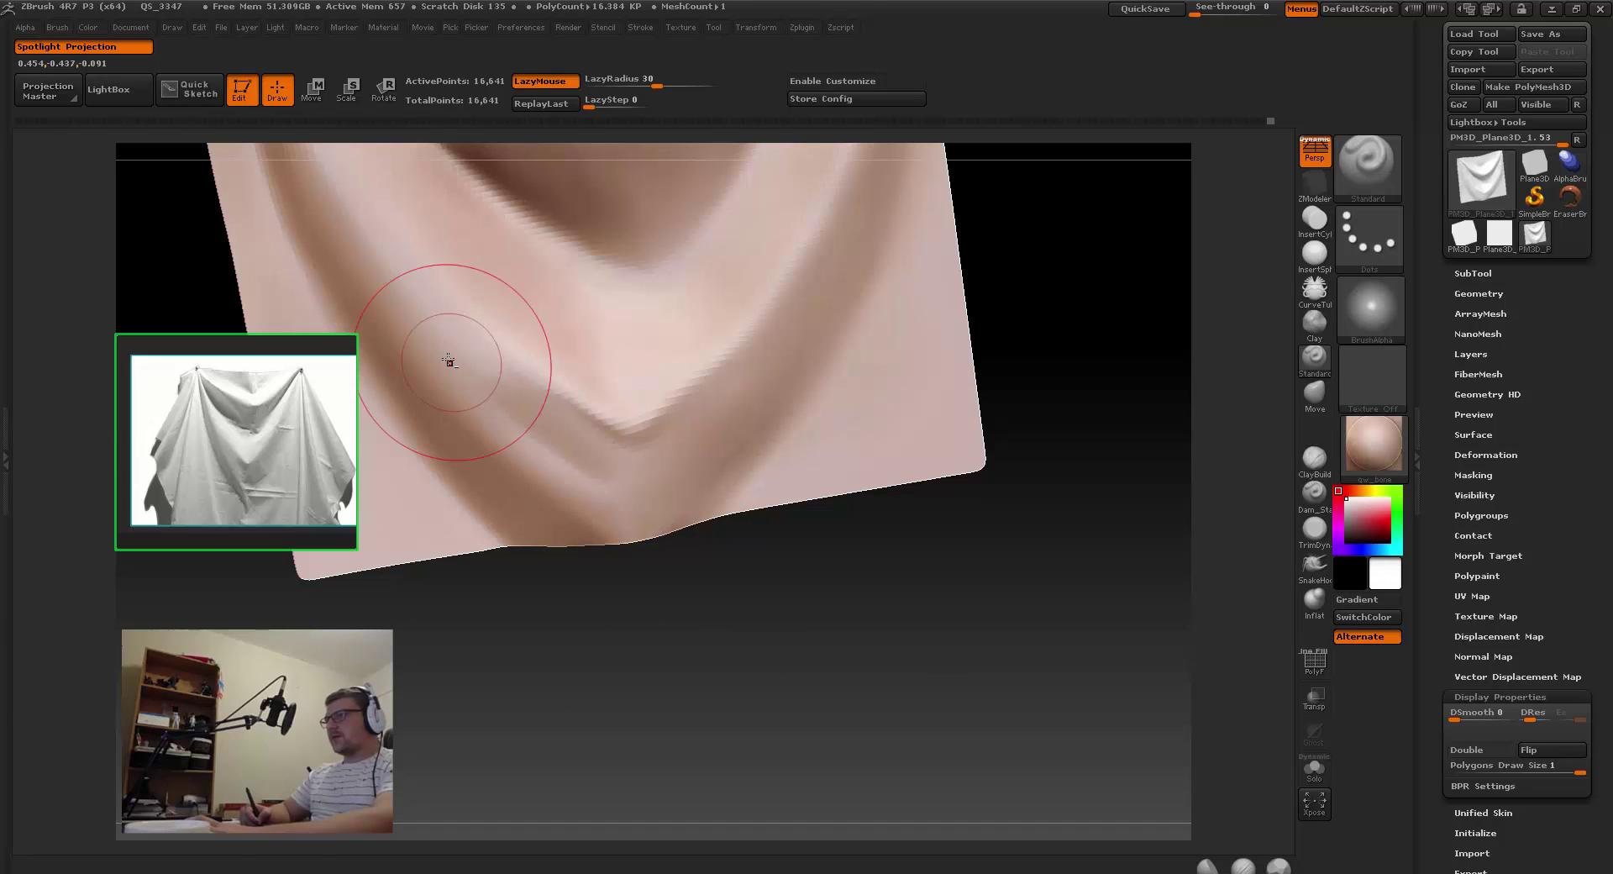
left_click_drag(516, 417, 511, 403)
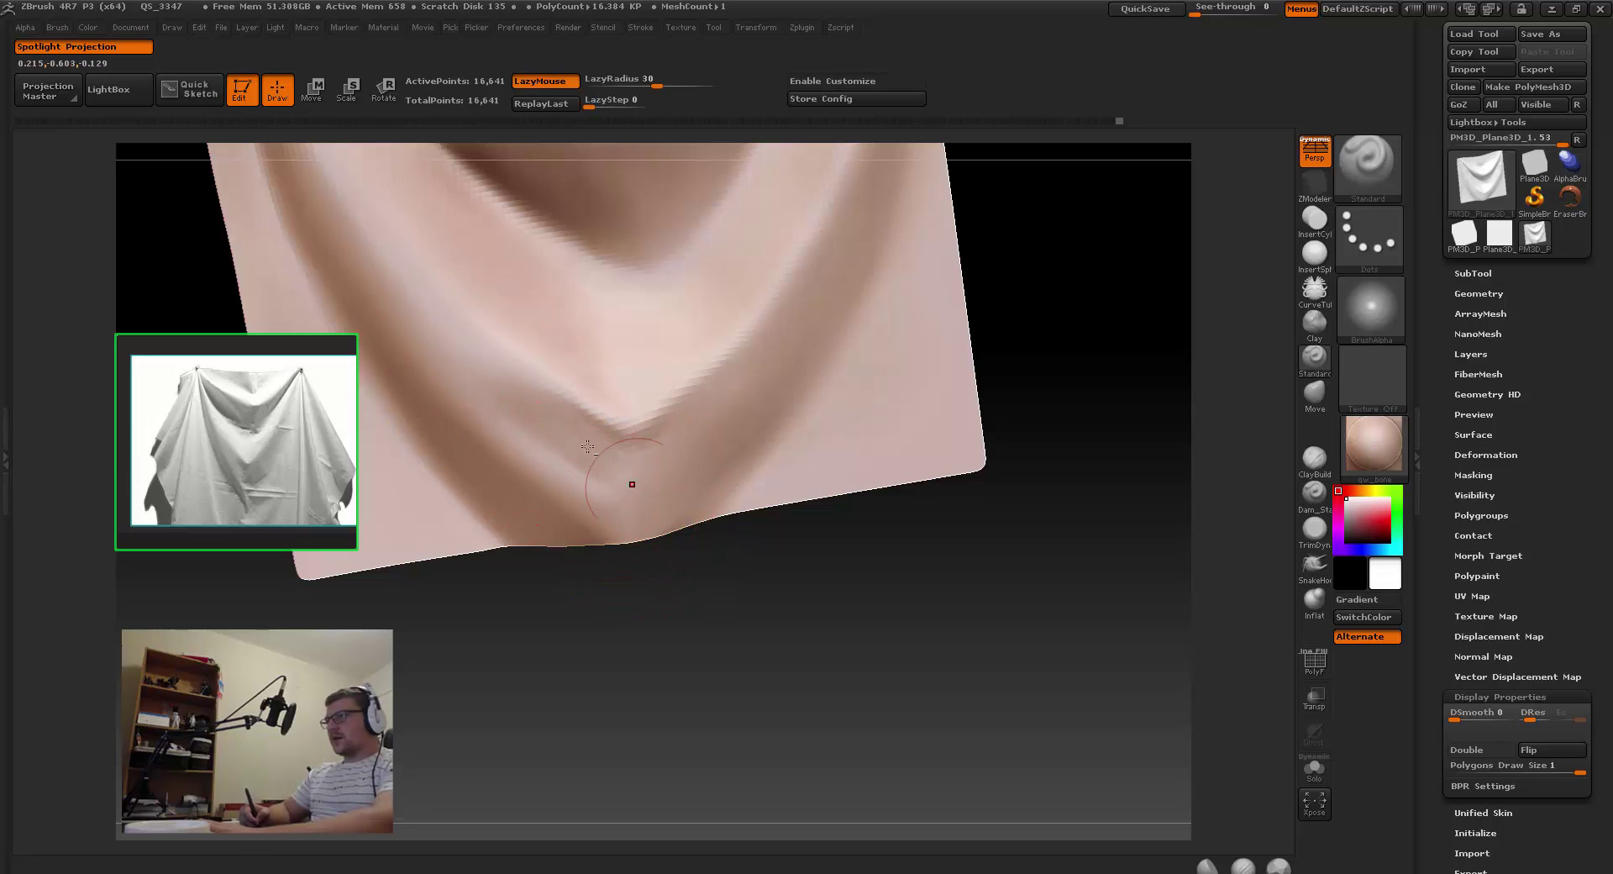
Step: Smooth the area beneath the lowest fold's tip and blend it into the cloth's bottom edge
key("shift")
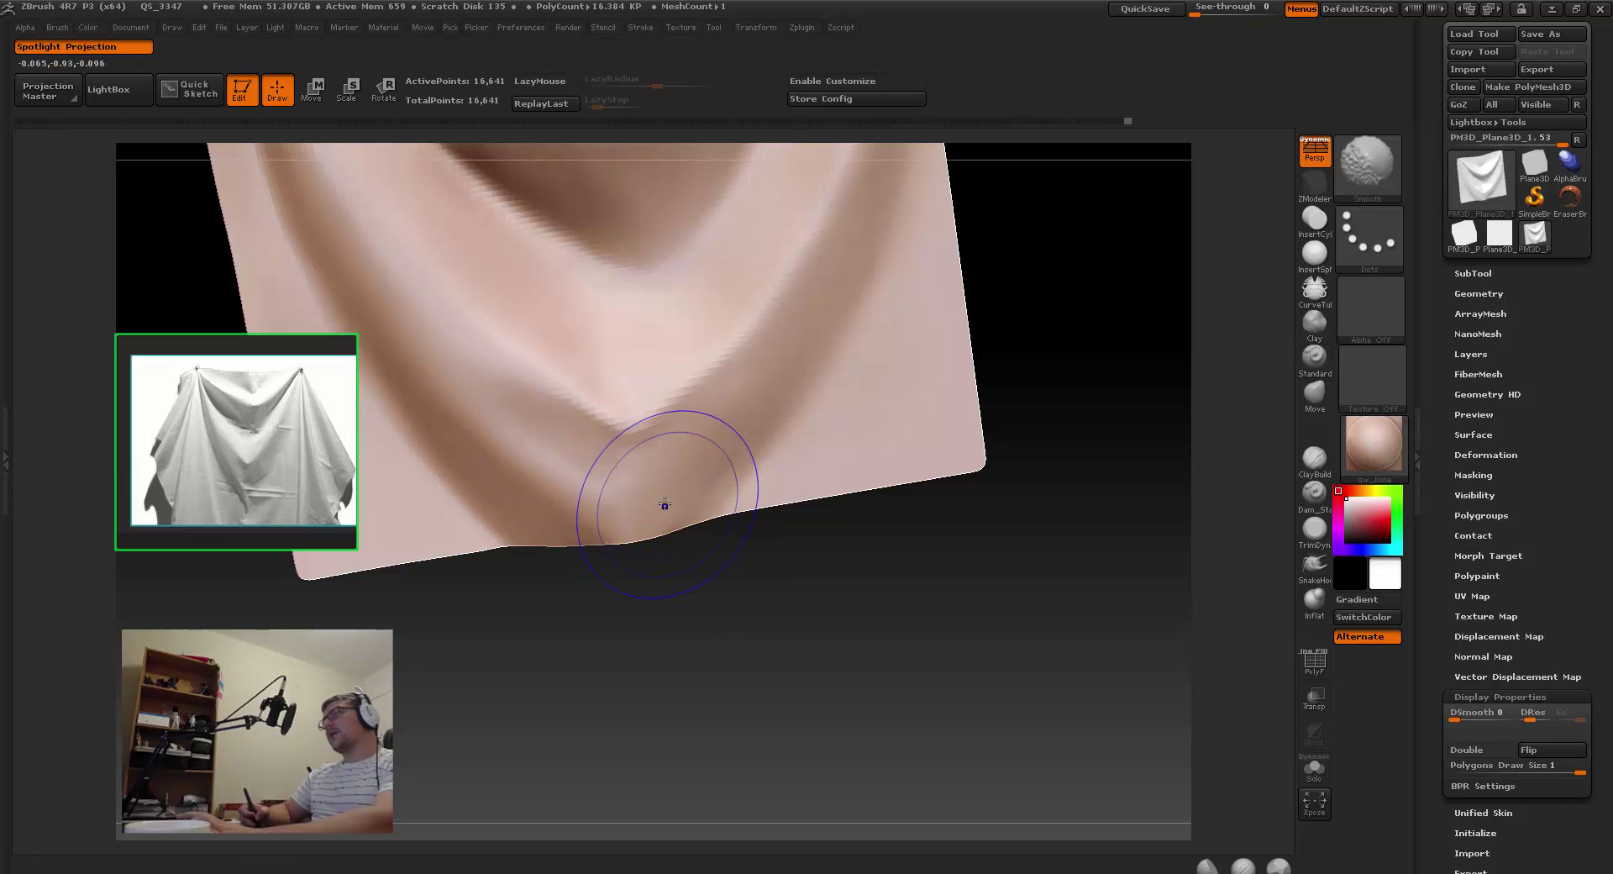
mouse_move(665, 580)
left_mouse_down("alt")
mouse_move(467, 306)
mouse_move(537, 324)
mouse_move(627, 471)
mouse_move(711, 530)
mouse_move(627, 468)
left_mouse_up("alt")
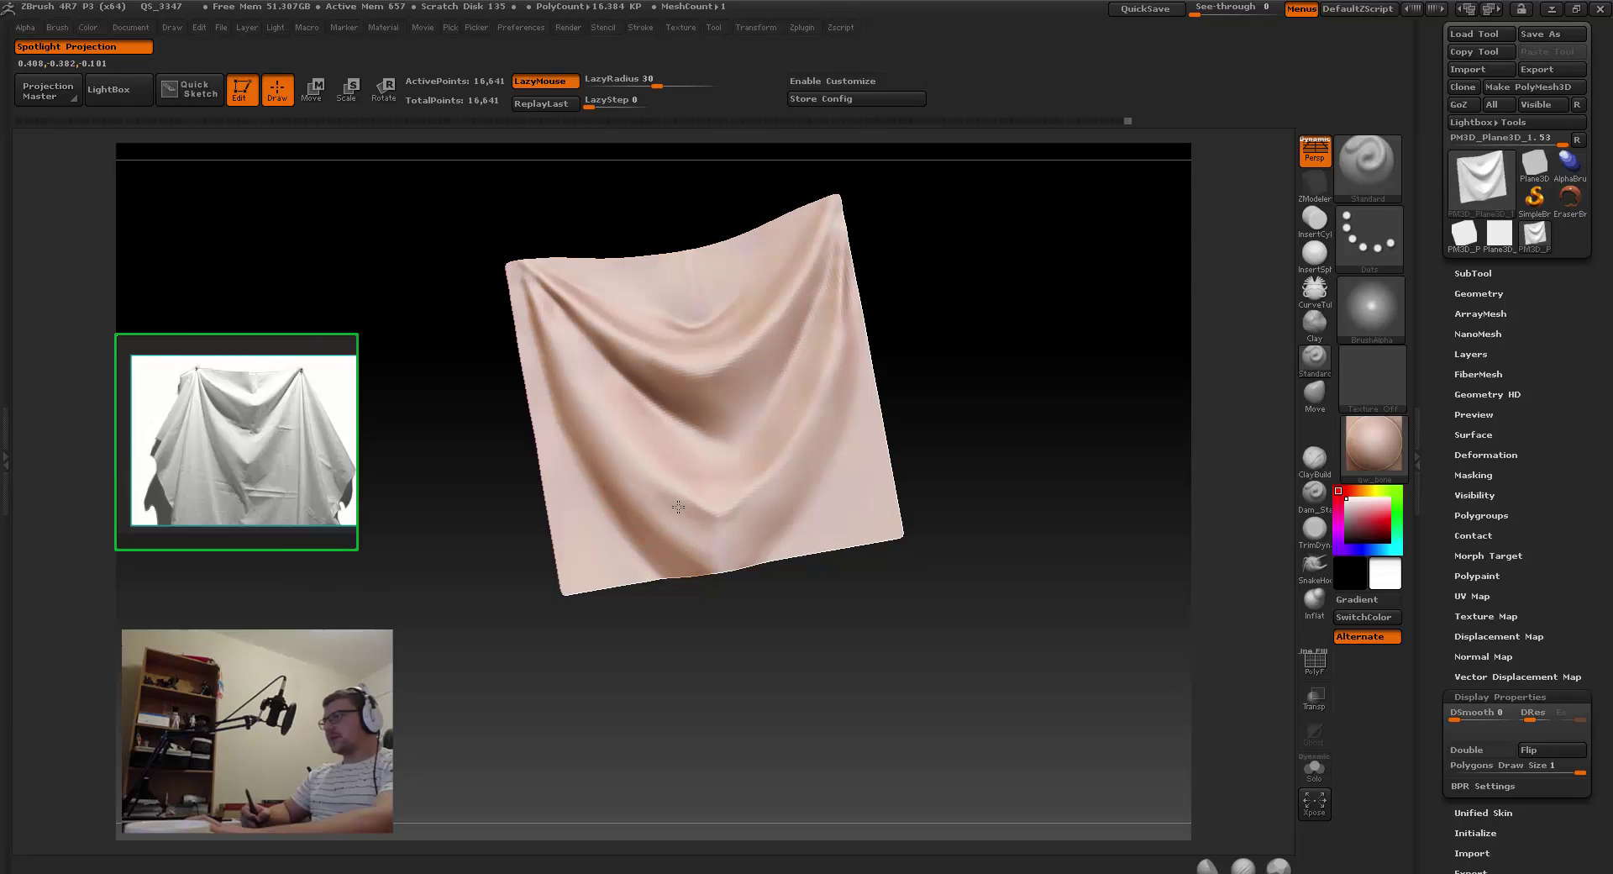
key("shift")
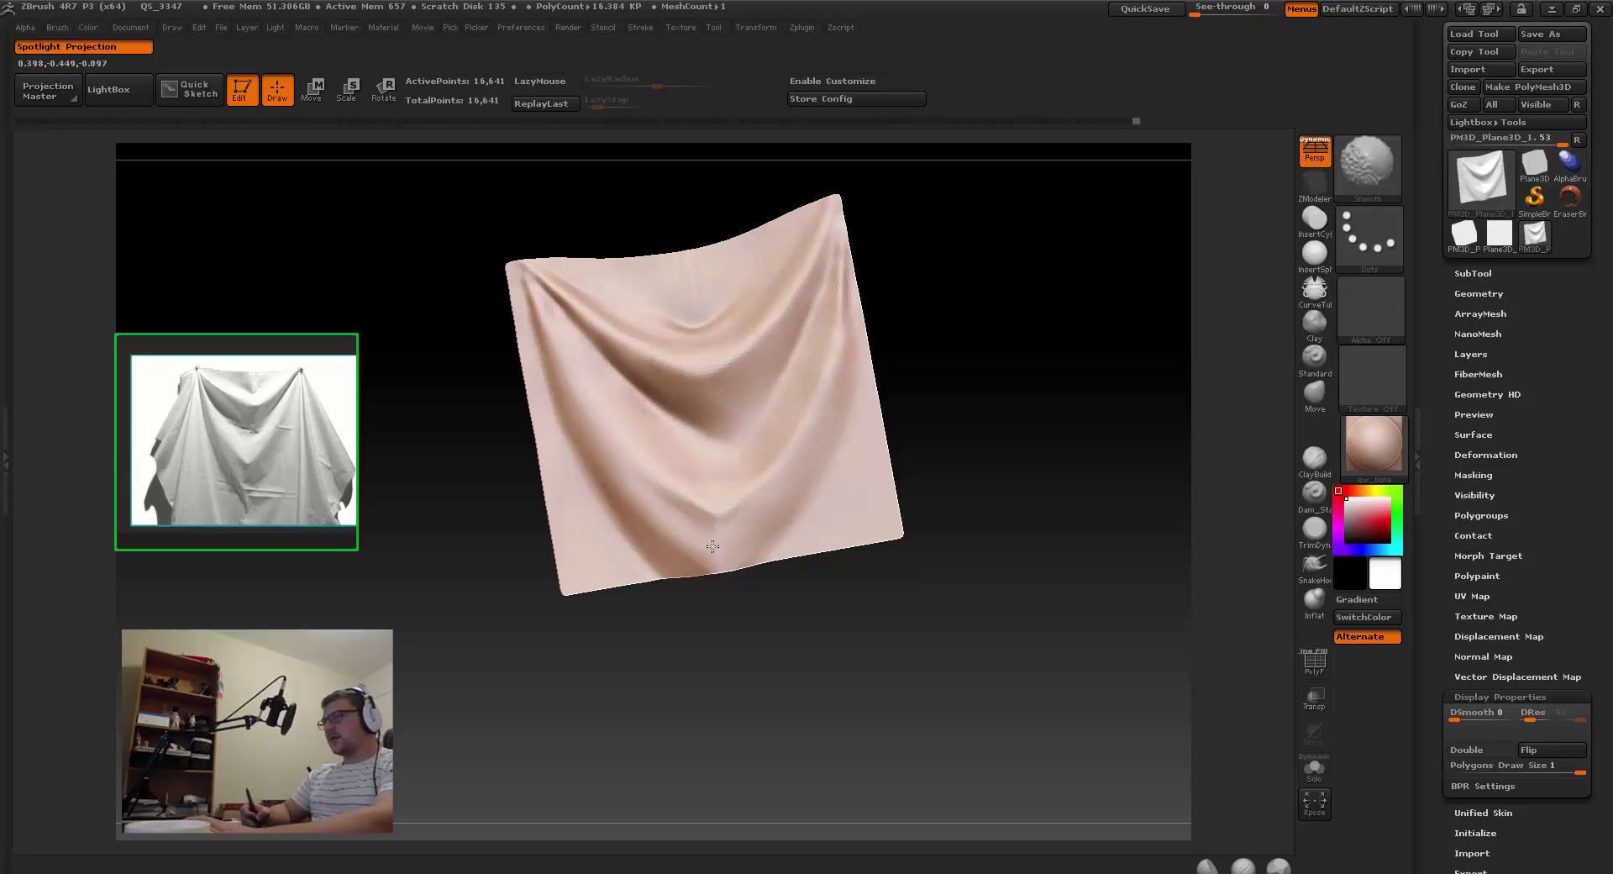
left_click_drag(713, 546, 657, 508, "alt")
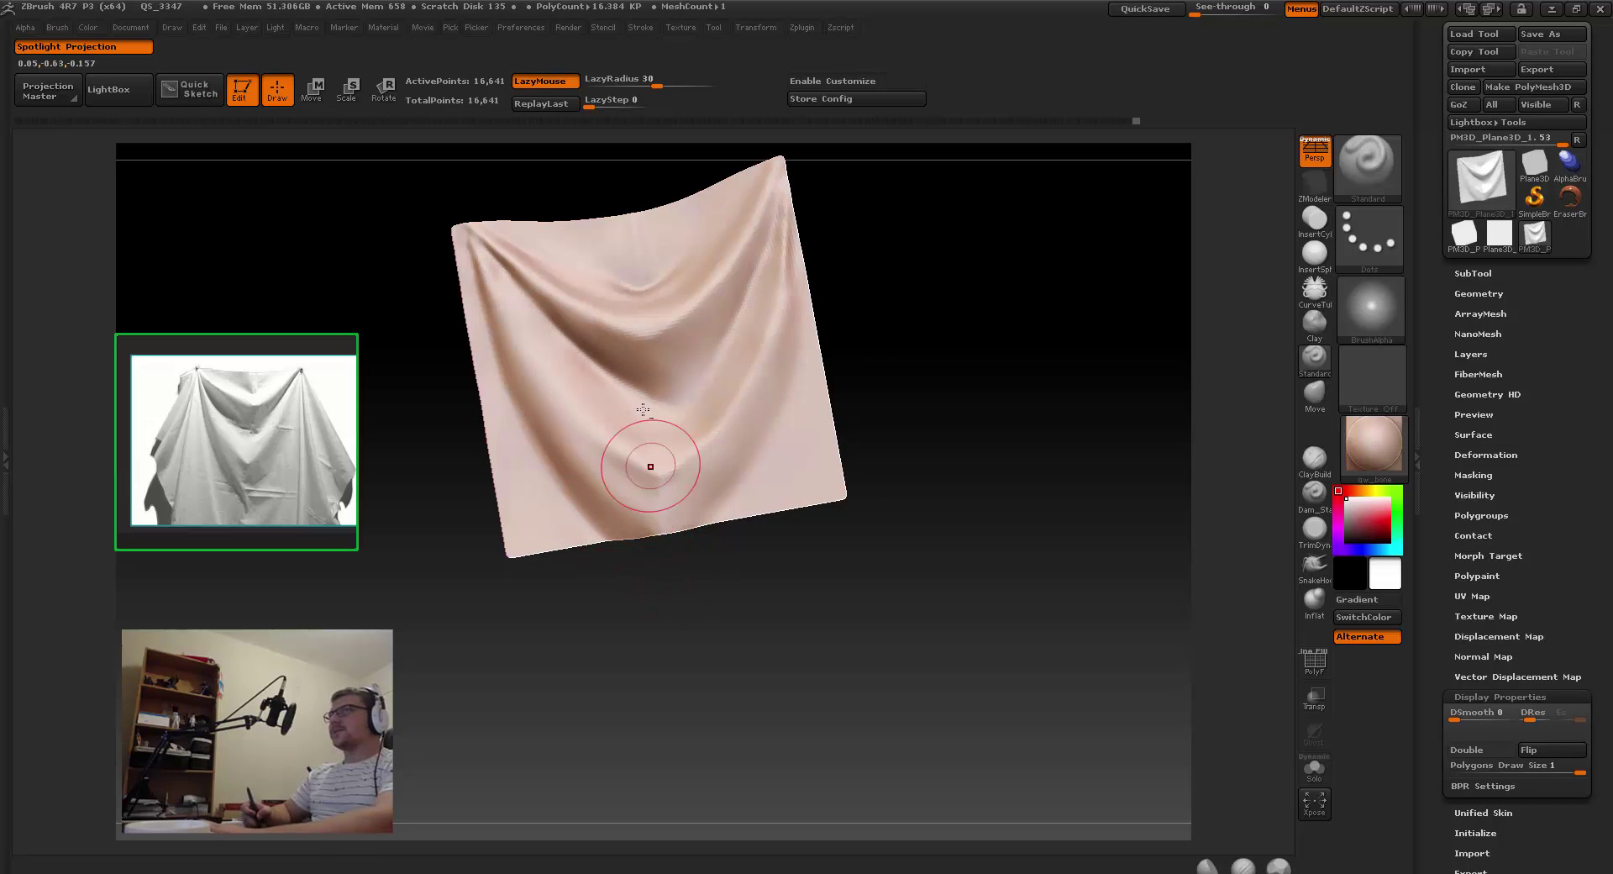
mouse_move(650, 466)
left_mouse_down()
mouse_move(819, 479)
mouse_move(634, 407)
mouse_move(685, 435)
left_mouse_up()
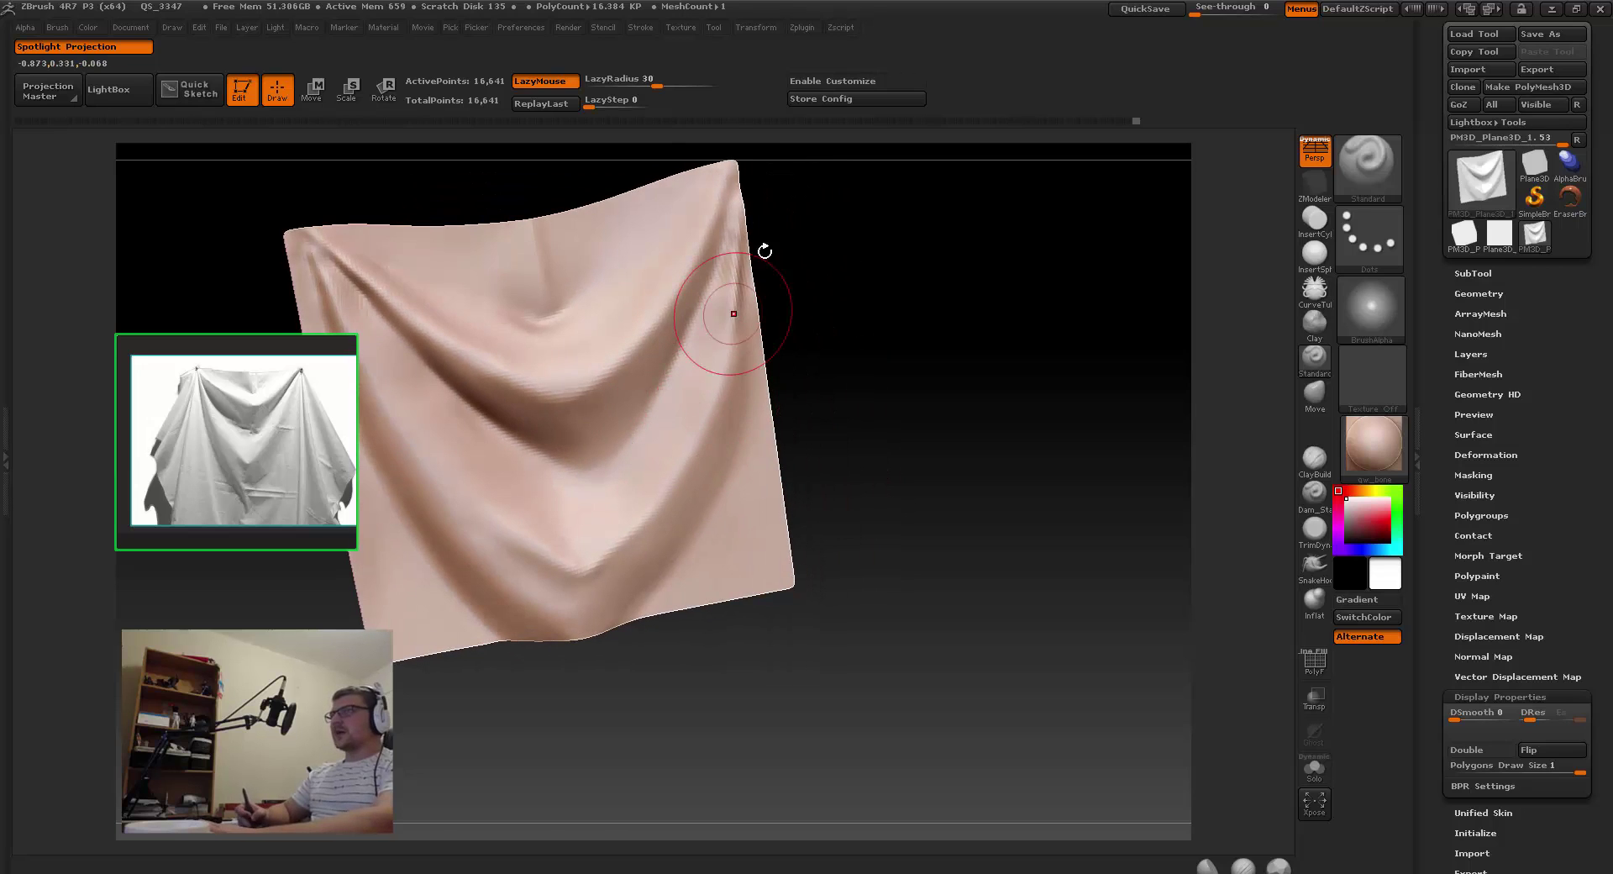
Step: Step down two subdivision levels and pull the cloth's upper-right edge and side fold inward with the Move brush
left_click_drag(762, 252, 712, 346)
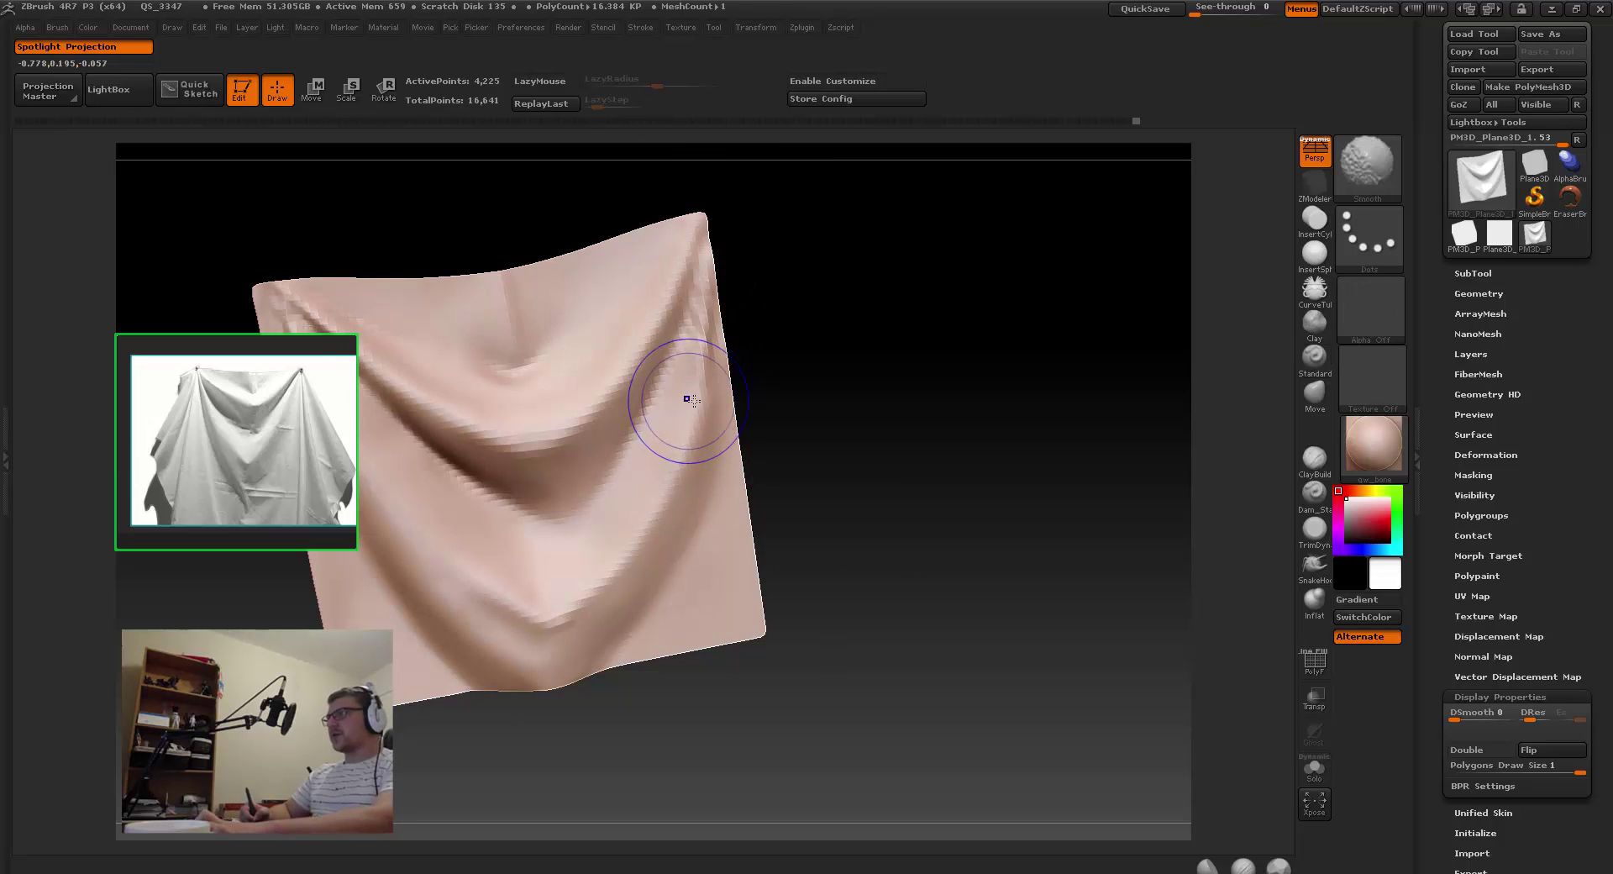
key("shift+d")
key("b")
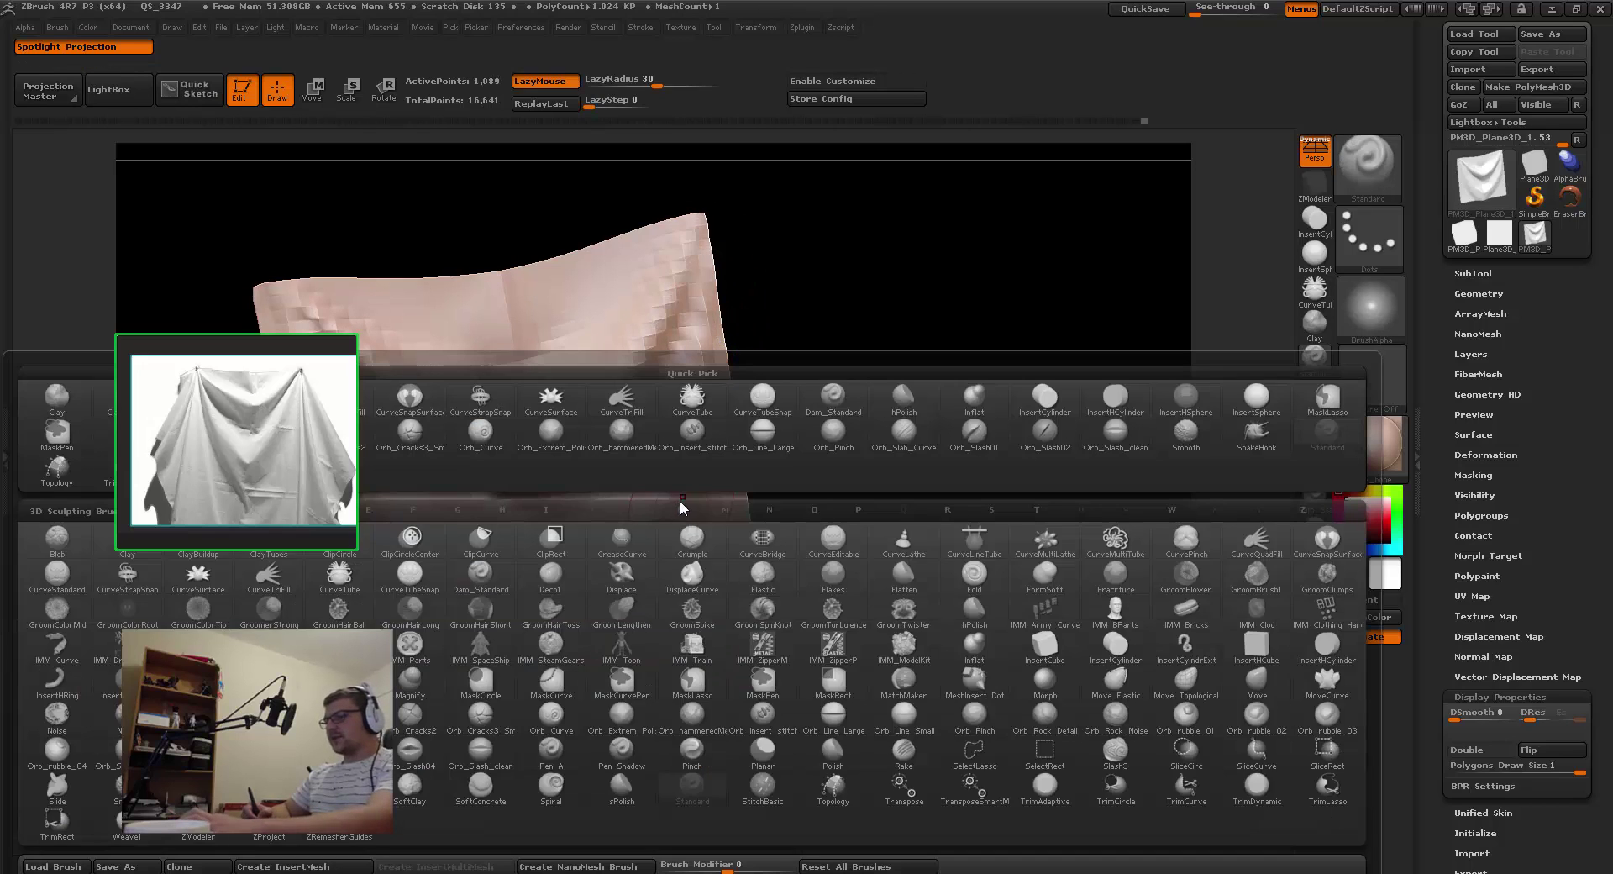
key("m")
key("v")
left_click_drag(728, 357, 744, 415, "alt")
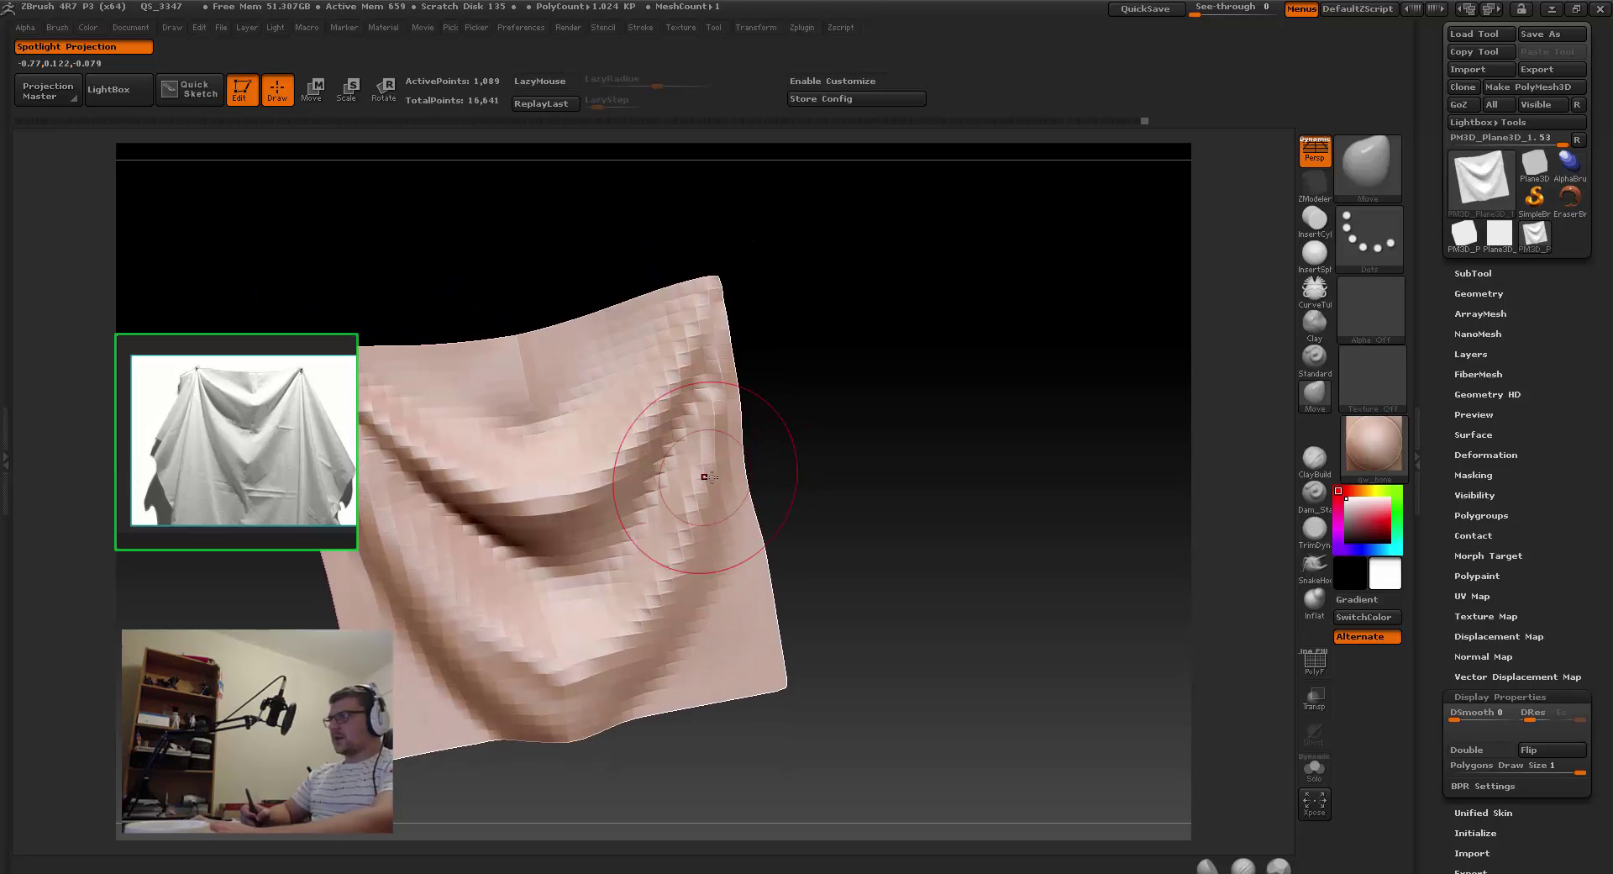
mouse_move(724, 380)
left_mouse_down()
mouse_move(807, 412)
mouse_move(714, 400)
left_mouse_up()
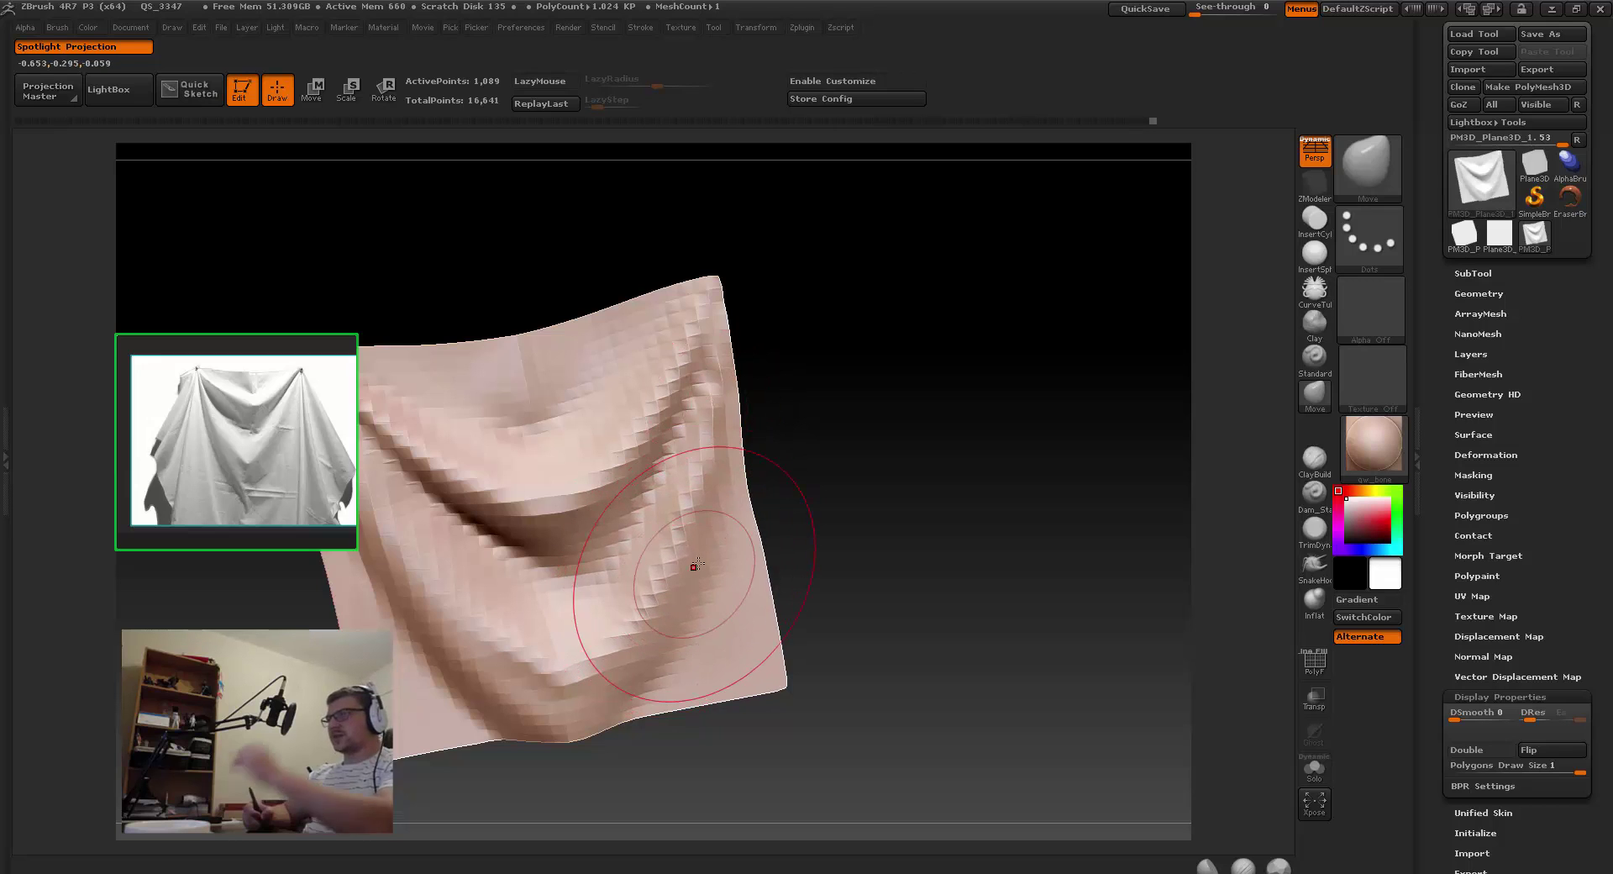
Step: Adjust the central hanging folds from the front with the Move brush at the low subdivision level
left_click_drag(849, 386, 865, 370, "shift")
left_click_drag(578, 486, 576, 472)
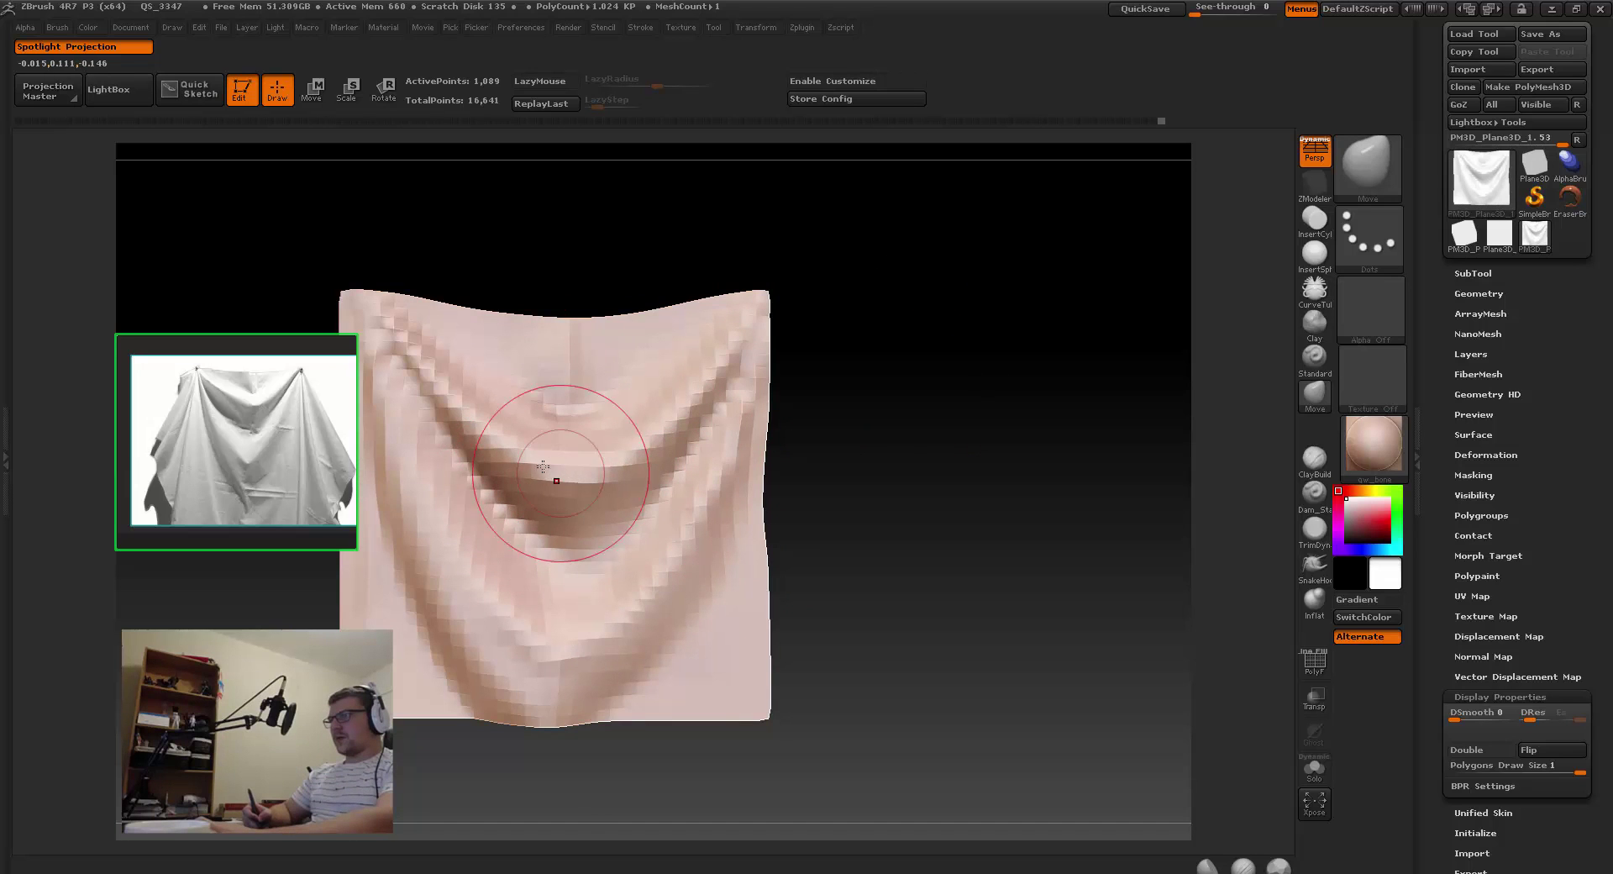
mouse_move(617, 485)
right_mouse_down()
mouse_move(583, 487)
mouse_move(645, 490)
mouse_move(618, 489)
right_mouse_up()
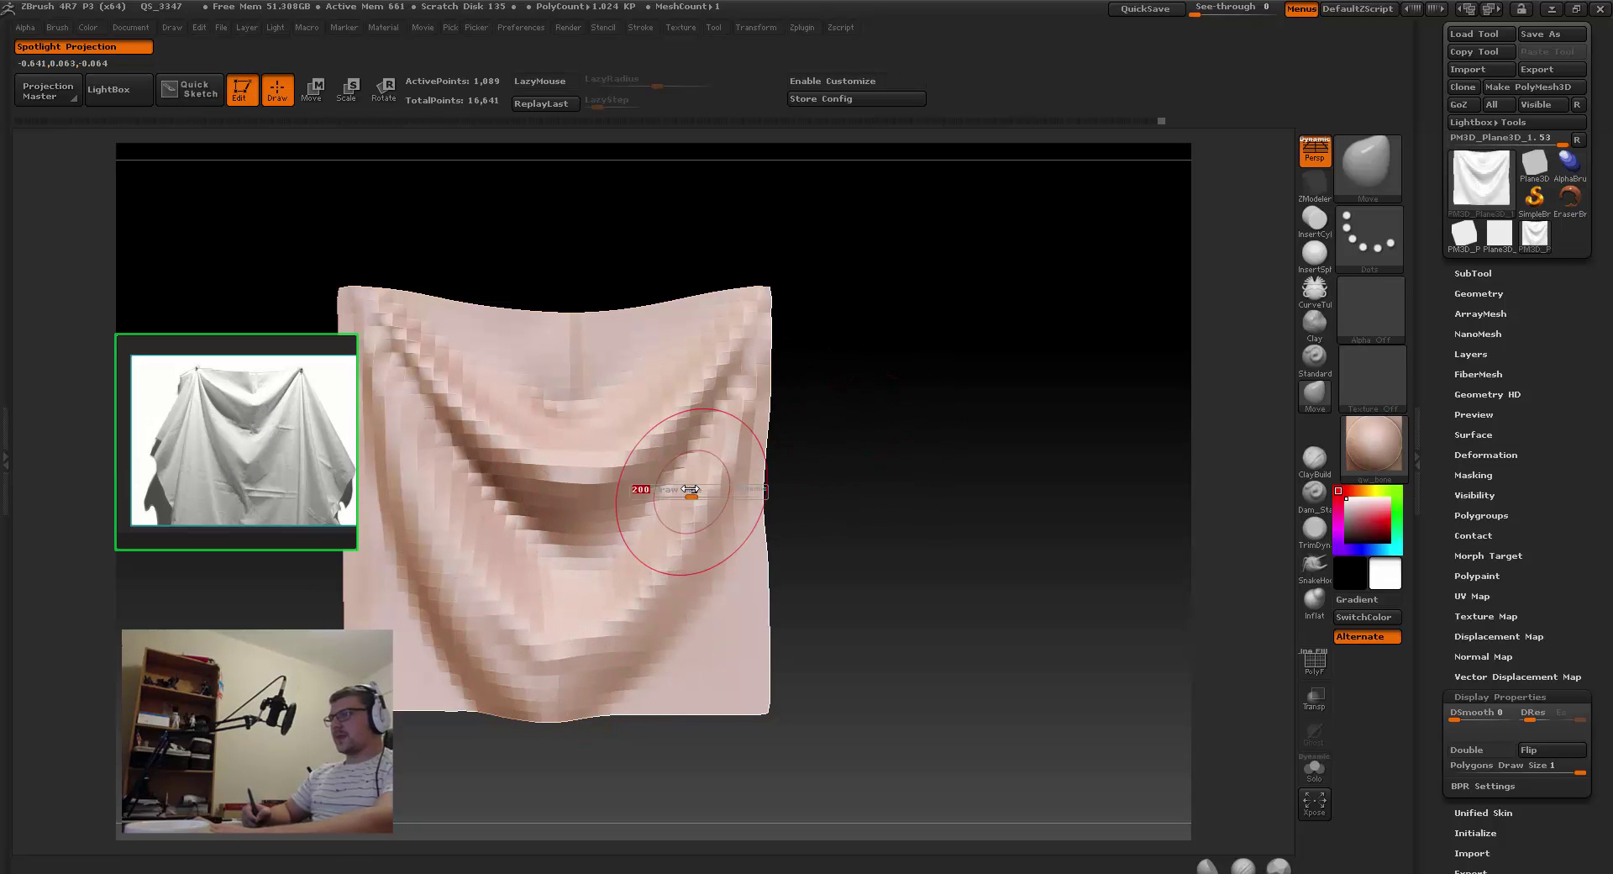
Step: Return up two subdivision levels and refine the cloth's outer right edge with the Move brush
key("d")
key("d")
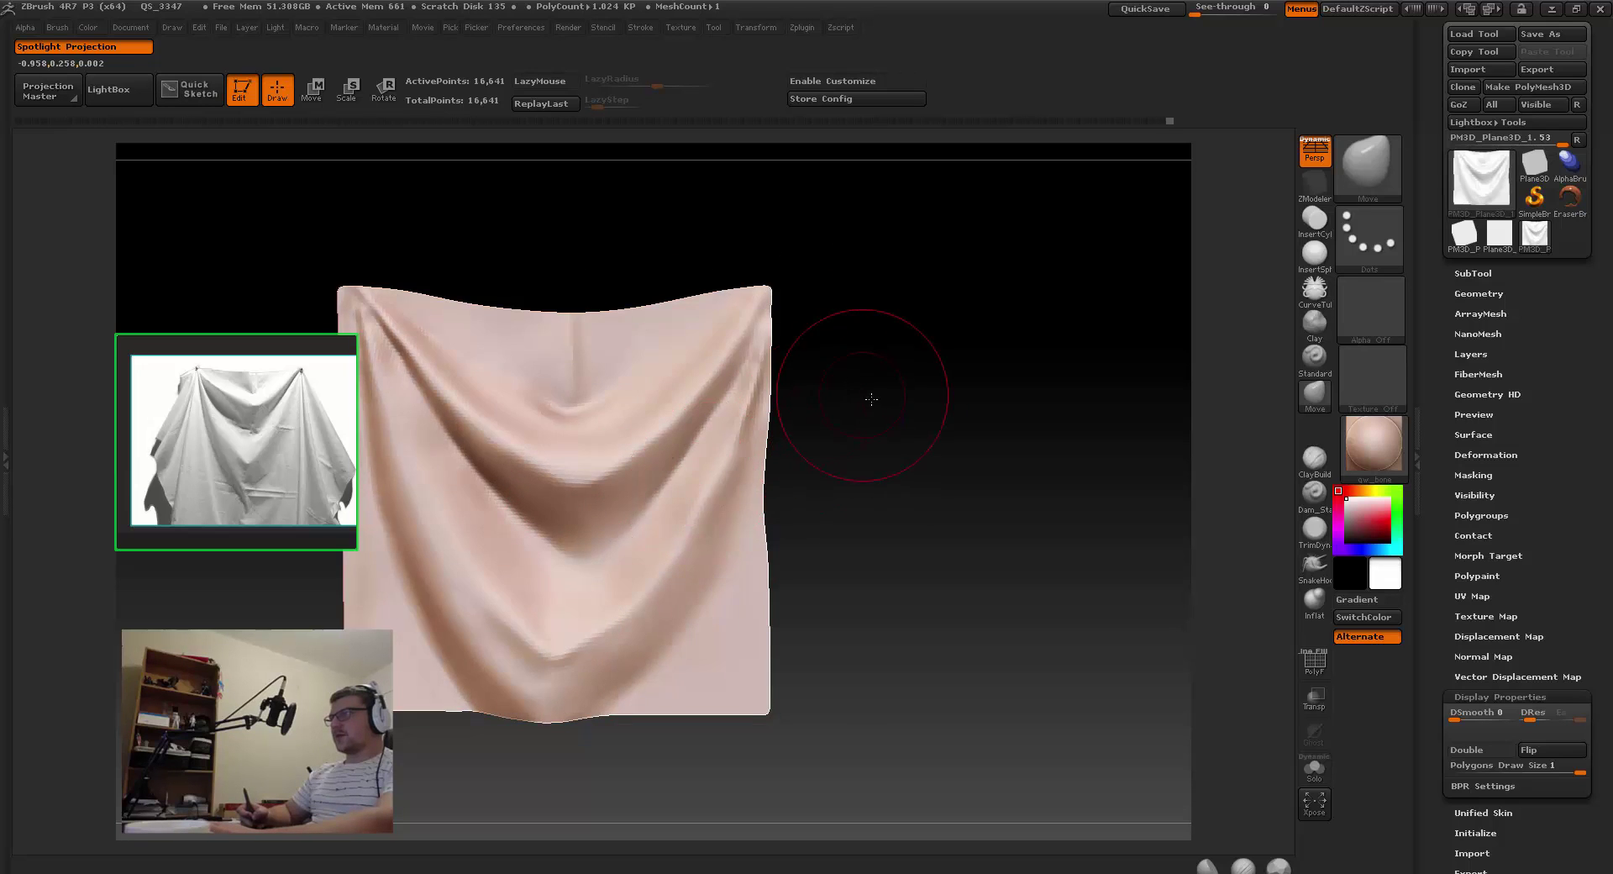
left_click_drag(871, 399, 806, 450)
right_click_drag(703, 513, 727, 505)
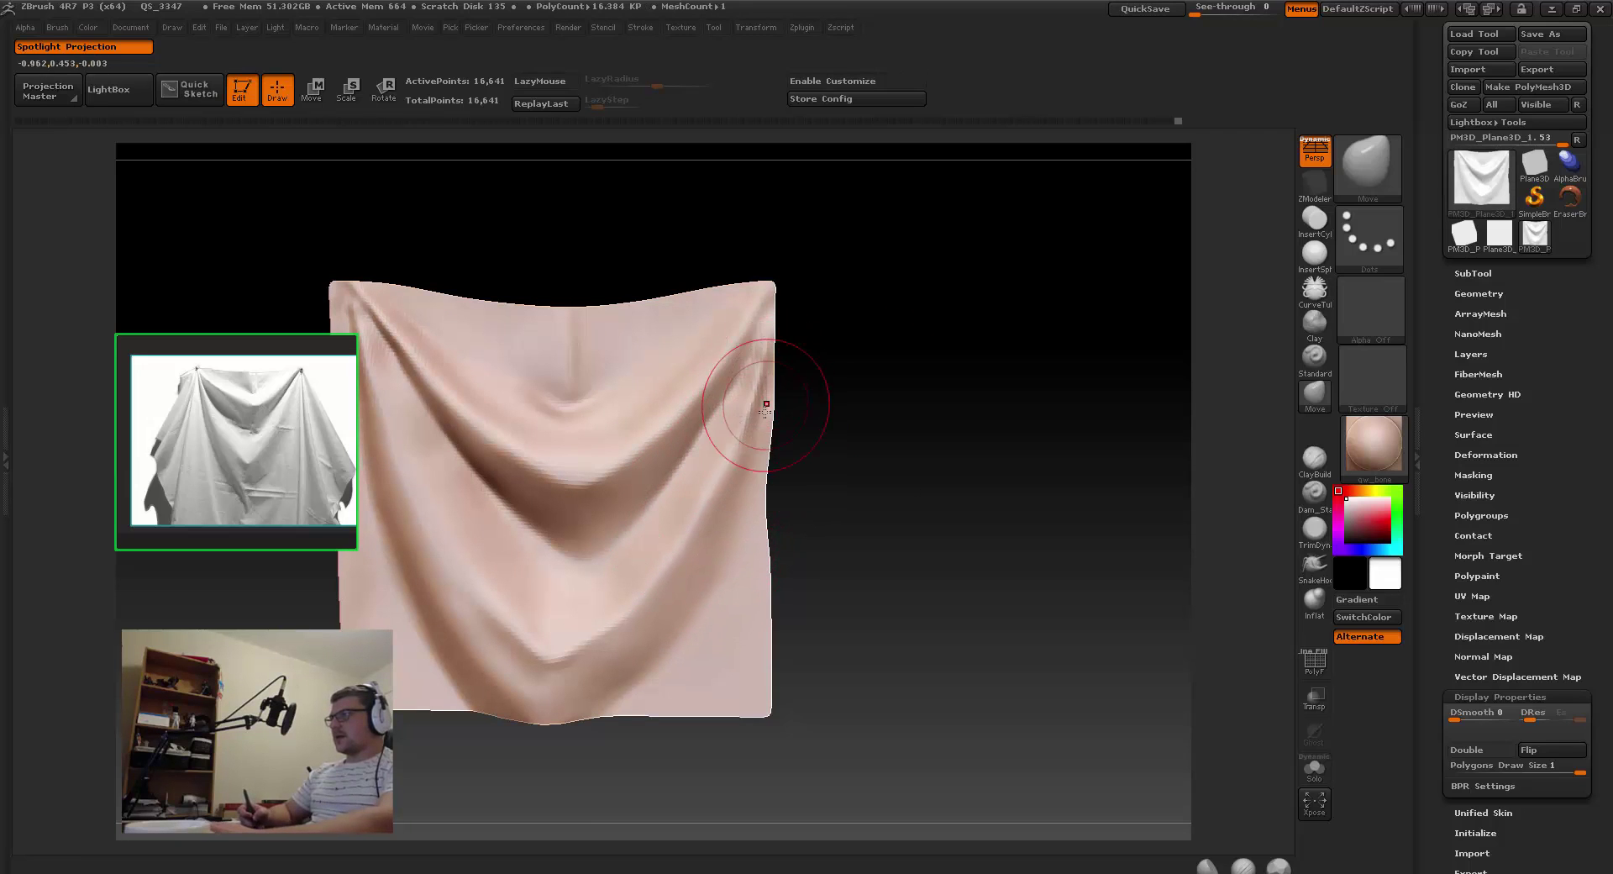
right_click_drag(832, 319, 777, 404, "ctrl")
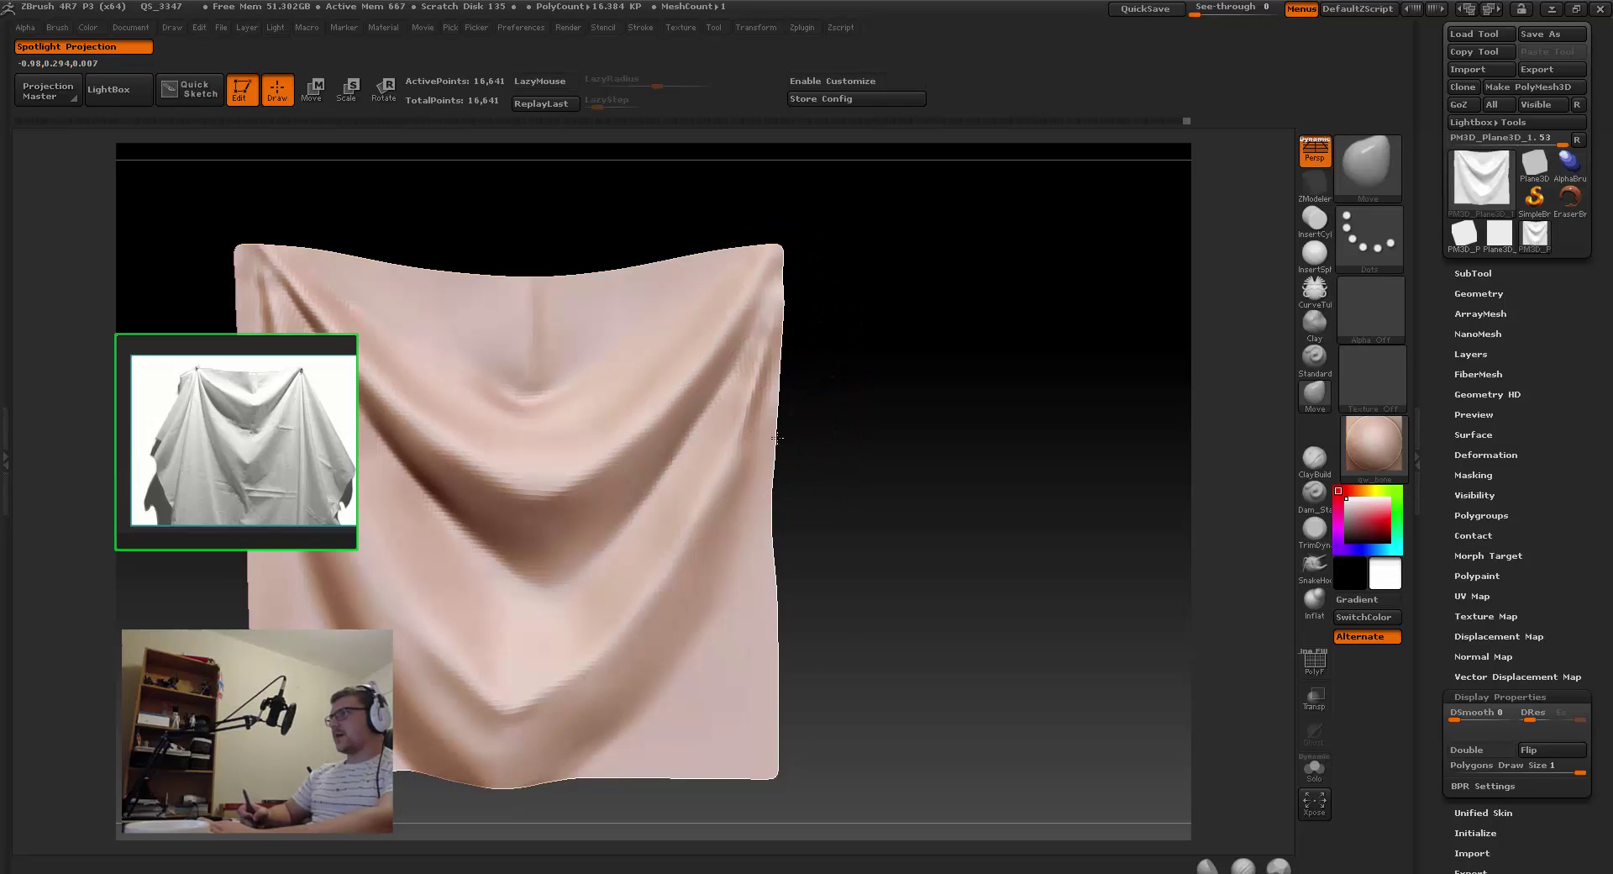
left_click_drag(790, 370, 785, 399, "shift")
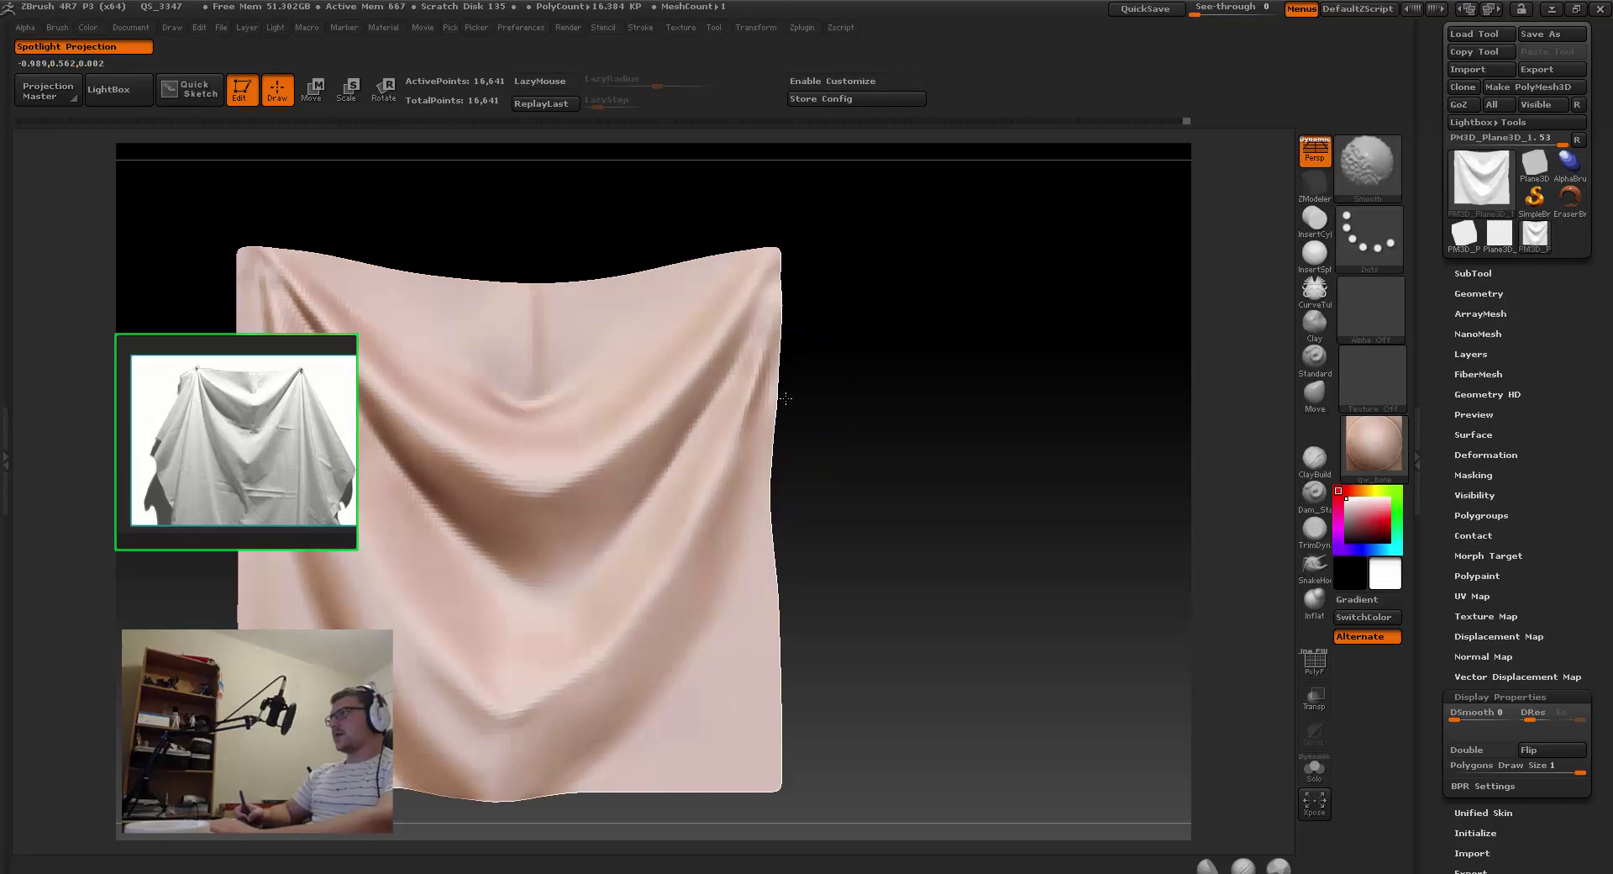
Step: Subdivide the cloth mesh once more for finer detail and turn it to a side view
left_click_drag(838, 279, 864, 381)
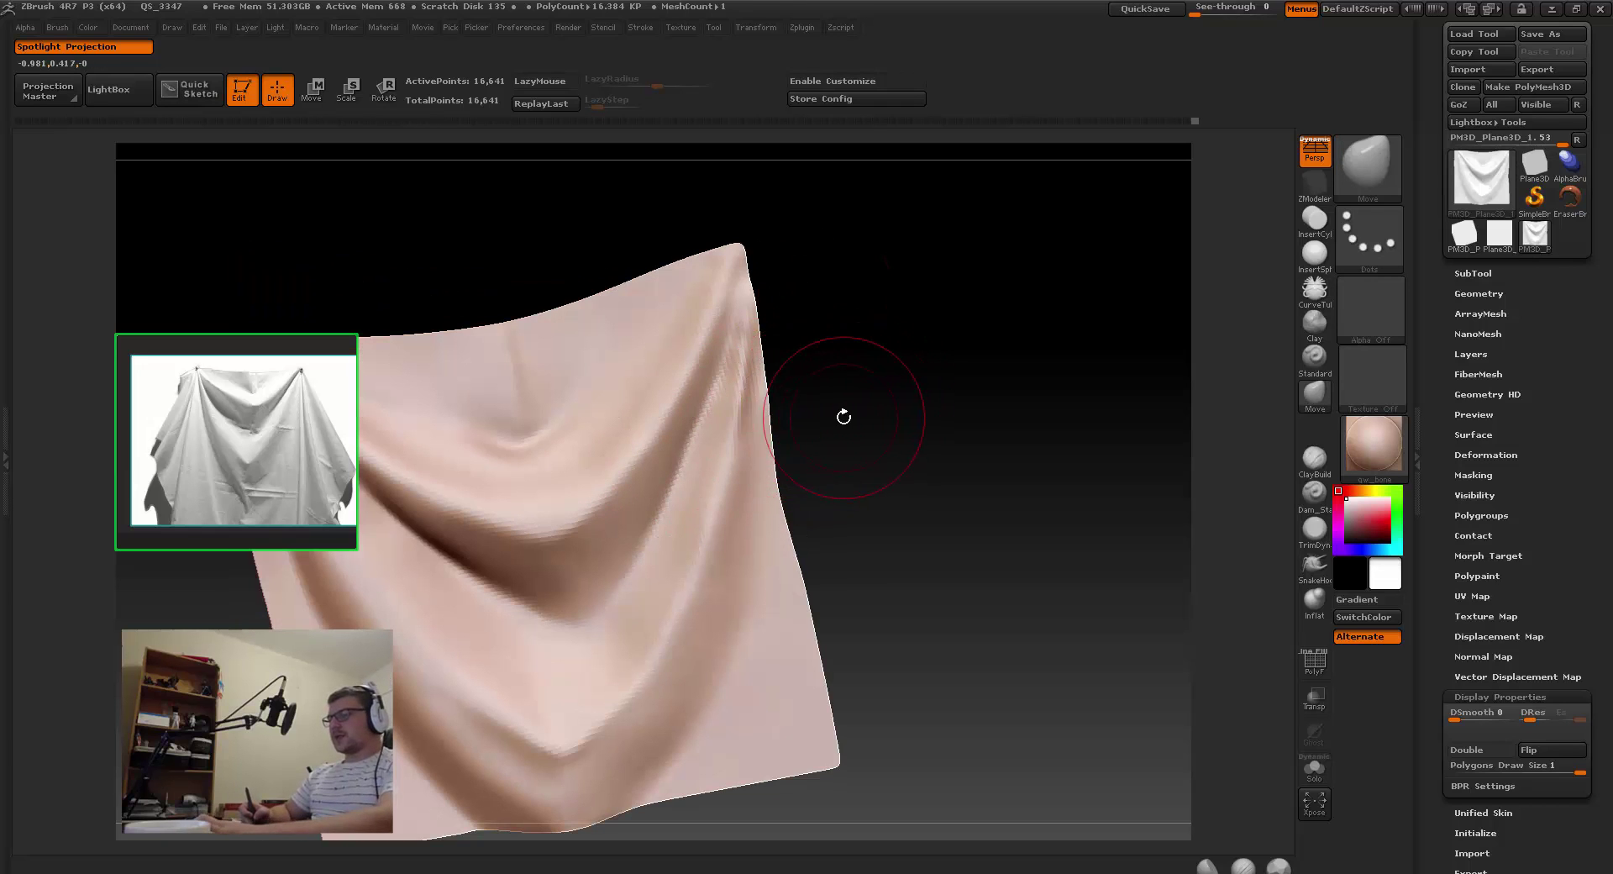
key("ctrl+d")
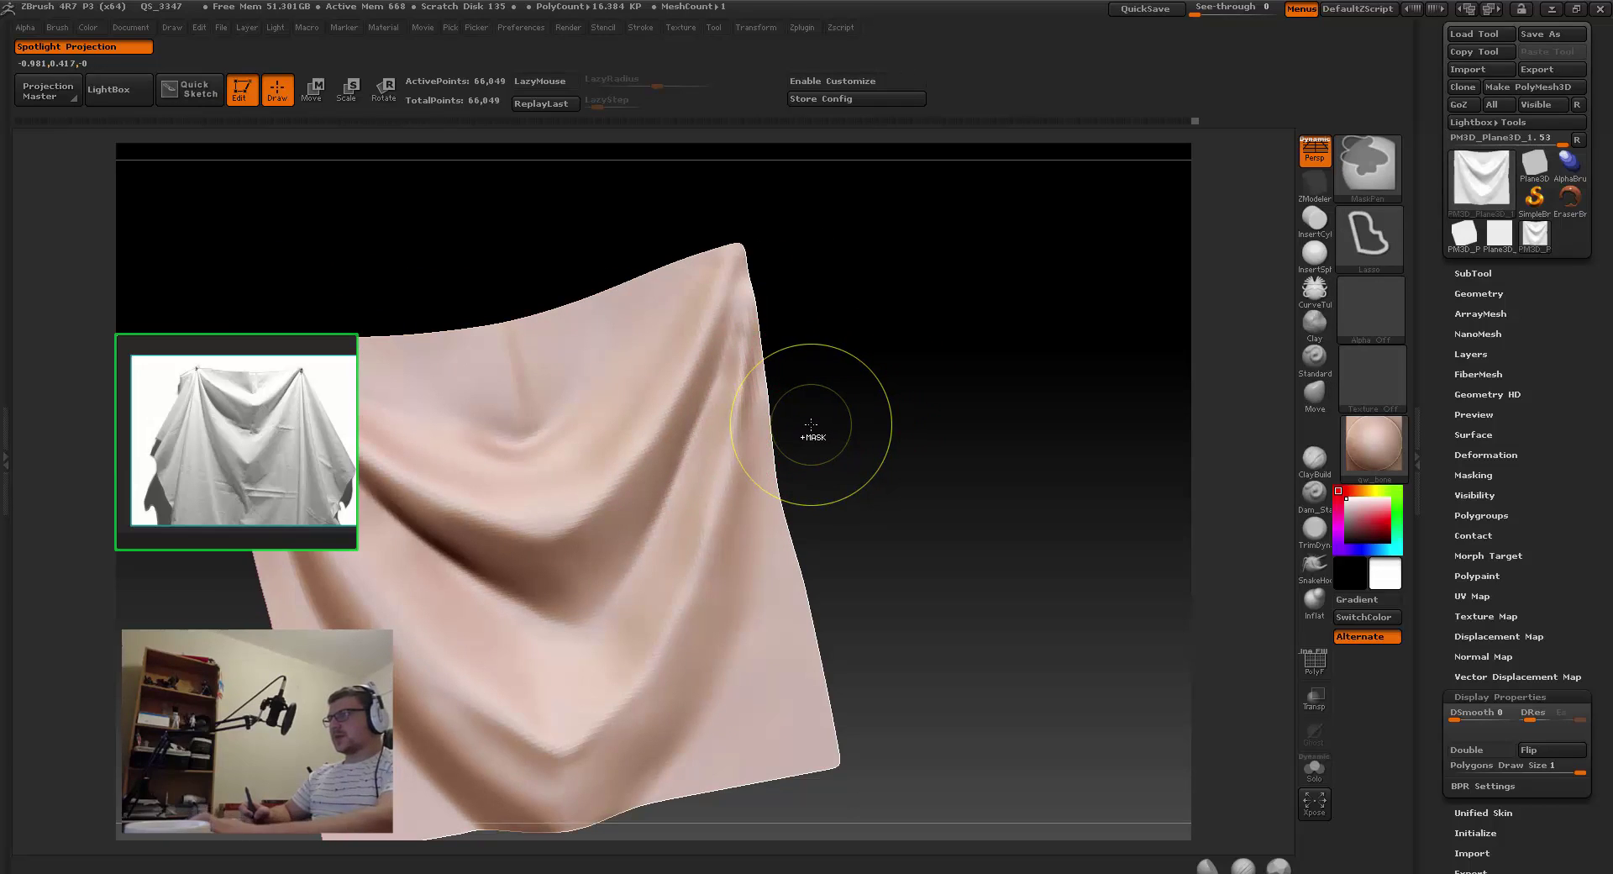
left_click_drag(819, 548, 645, 475, "alt")
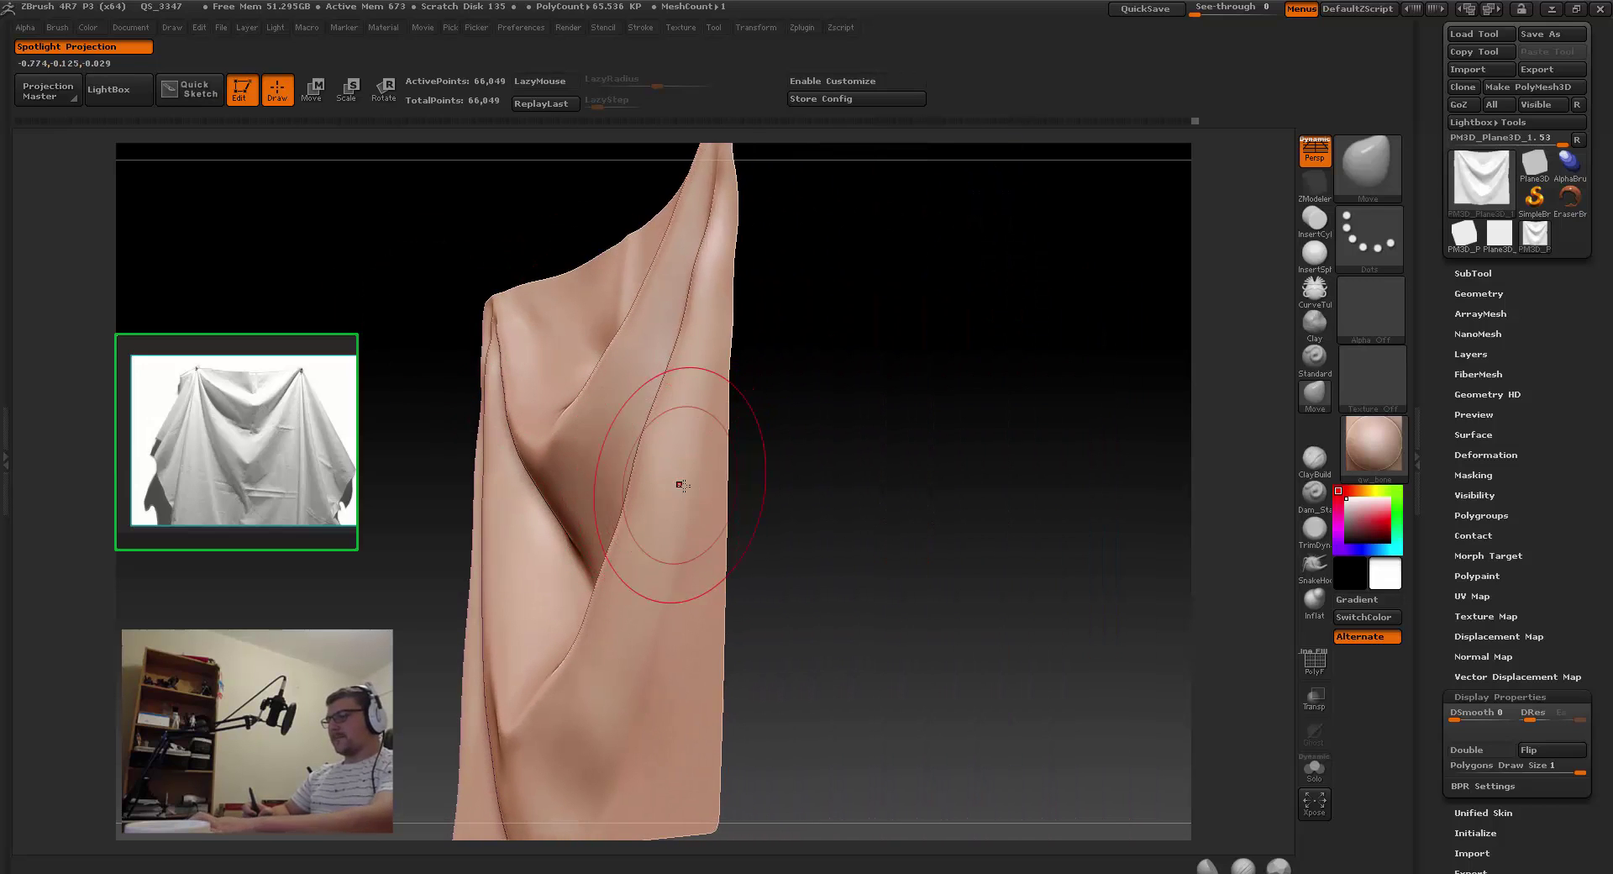
Step: Select the Move brush and reshape the side profile of the draped cloth
key("b")
key("m")
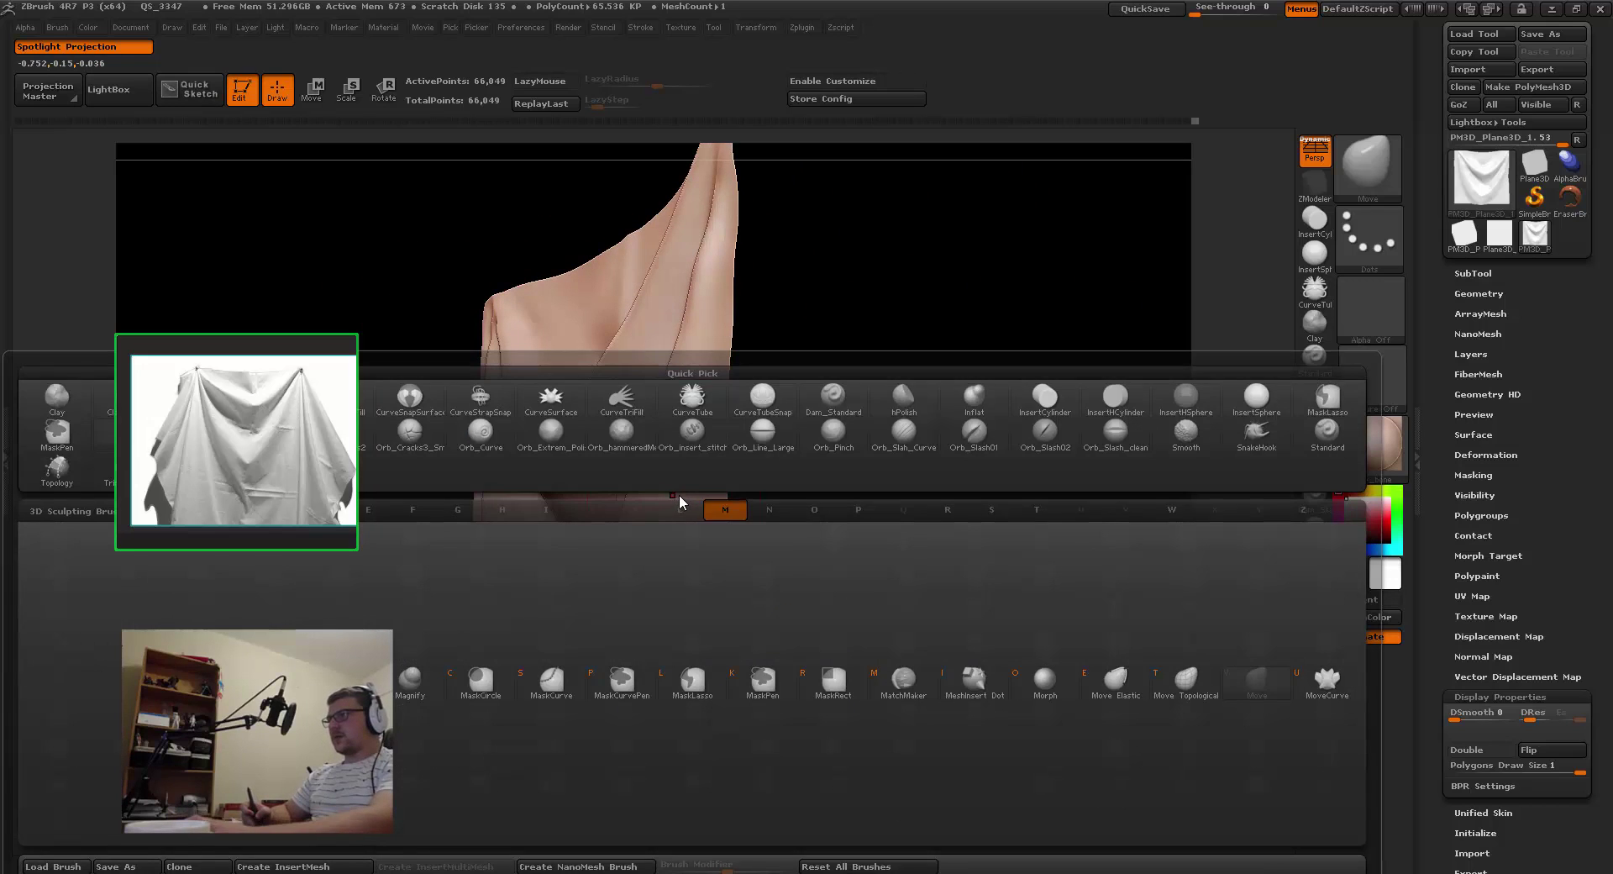
key("v")
left_click_drag(717, 419, 700, 347)
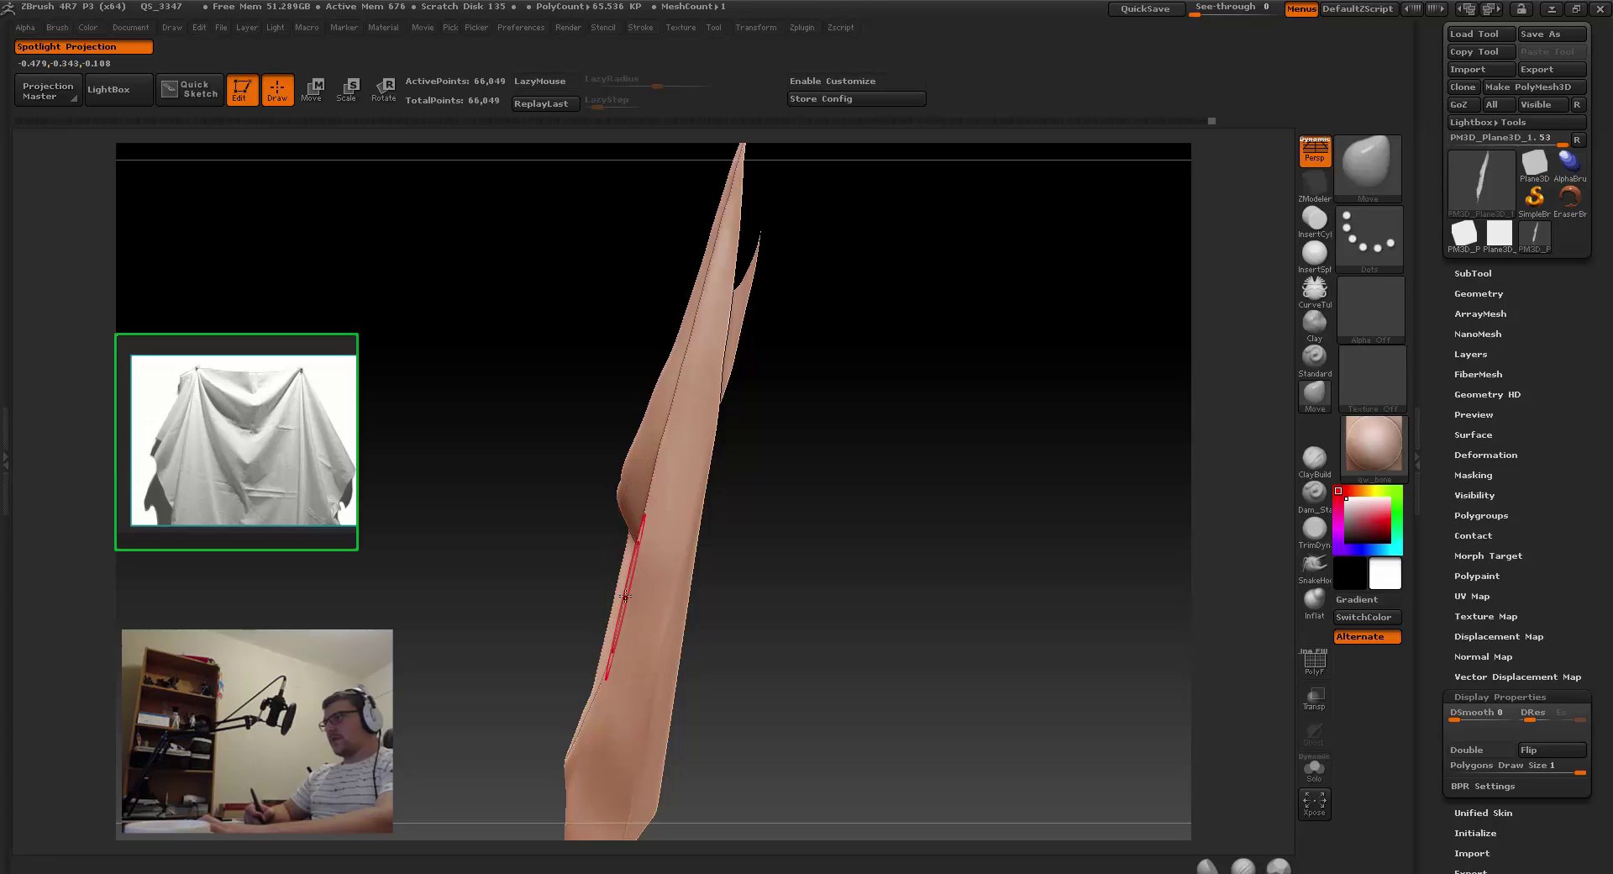
Step: Resize the Move brush and pull the cloth's lower side edge outward in profile
mouse_move(615, 655)
right_mouse_down("alt")
mouse_move(593, 508)
mouse_move(572, 543)
right_mouse_up("alt")
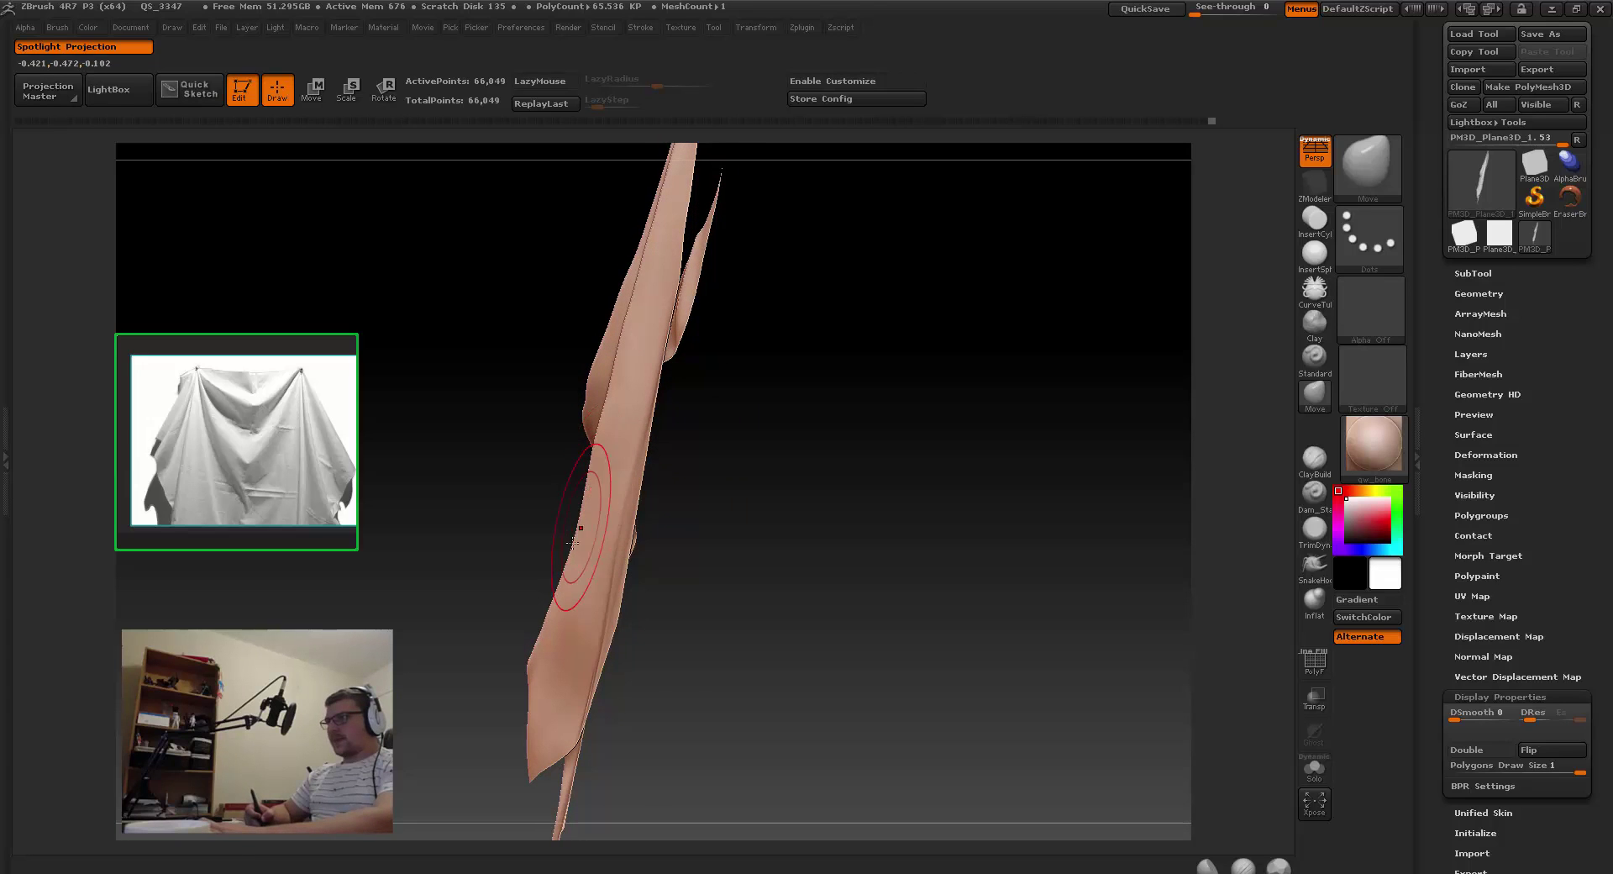
key("s")
mouse_move(582, 544)
left_mouse_down()
mouse_move(595, 543)
mouse_move(566, 543)
left_mouse_up()
key("s")
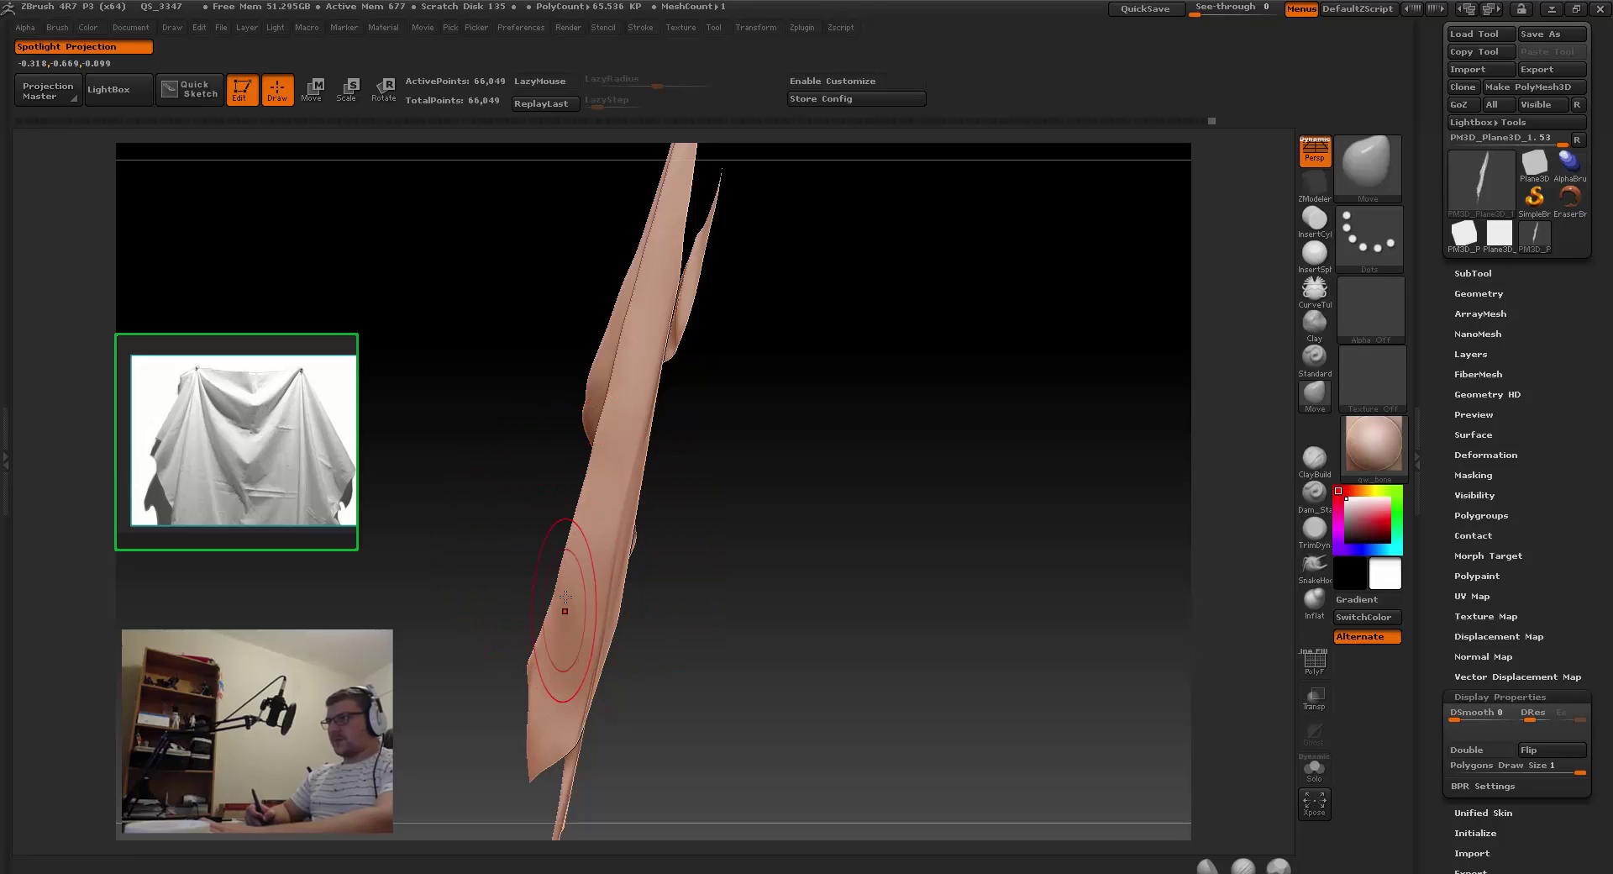
left_click_drag(549, 607, 544, 608)
mouse_move(546, 608)
right_mouse_down()
mouse_move(617, 607)
mouse_move(549, 609)
mouse_move(557, 626)
right_mouse_up()
left_click_drag(556, 614, 549, 611)
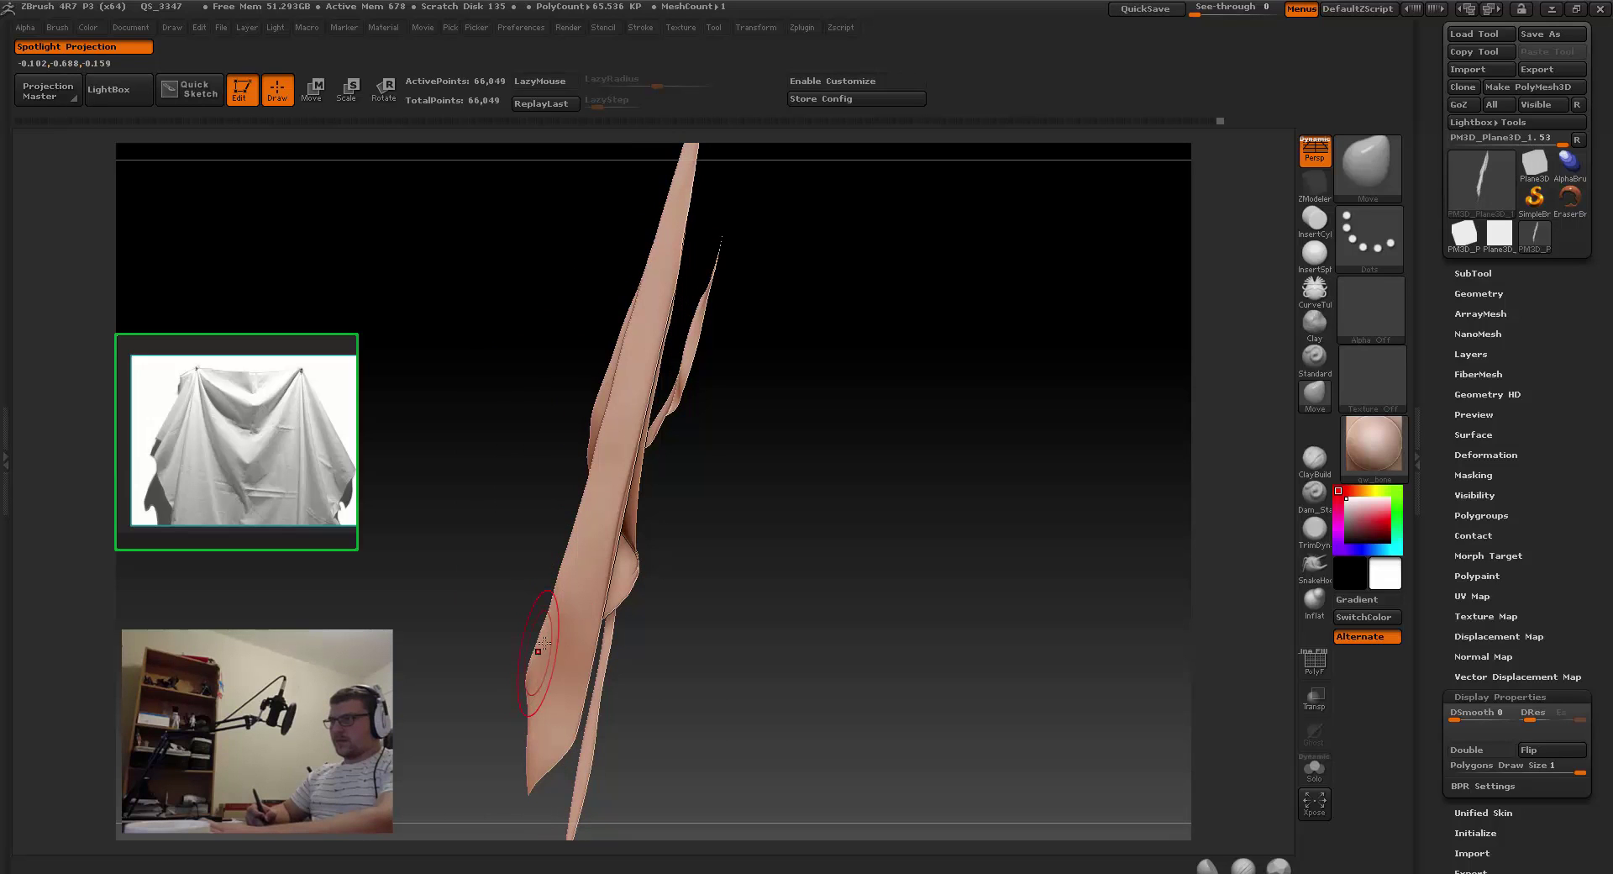
Step: Refine and smooth the cloth's edge and folds beside the pinned corner
right_click_drag(548, 515, 587, 532)
right_click_drag(595, 471, 533, 547)
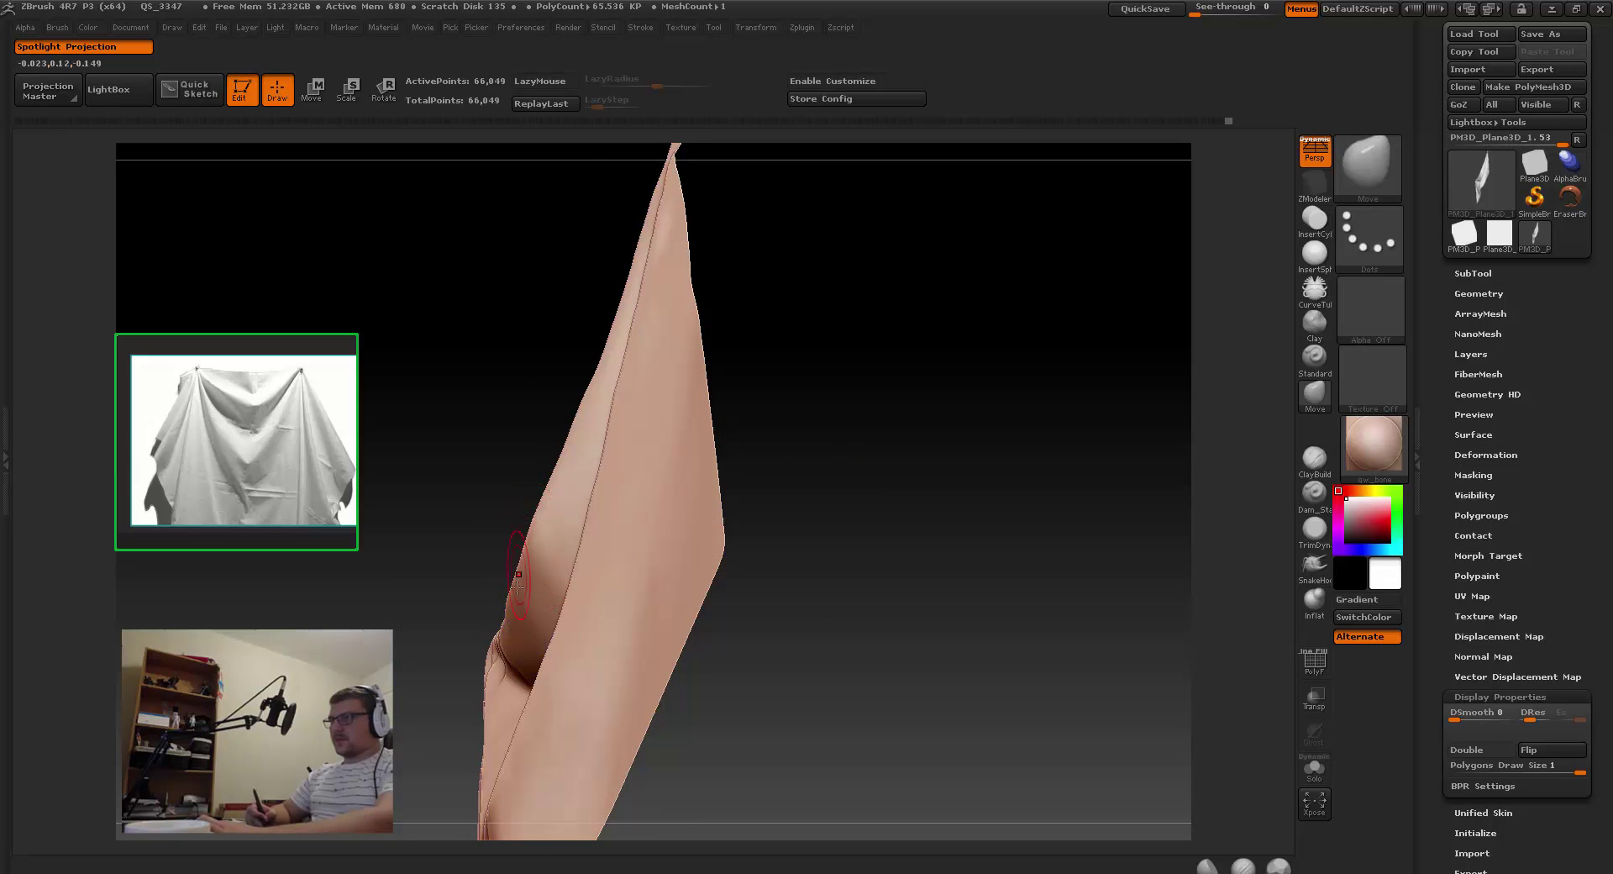
right_click_drag(509, 590, 519, 539)
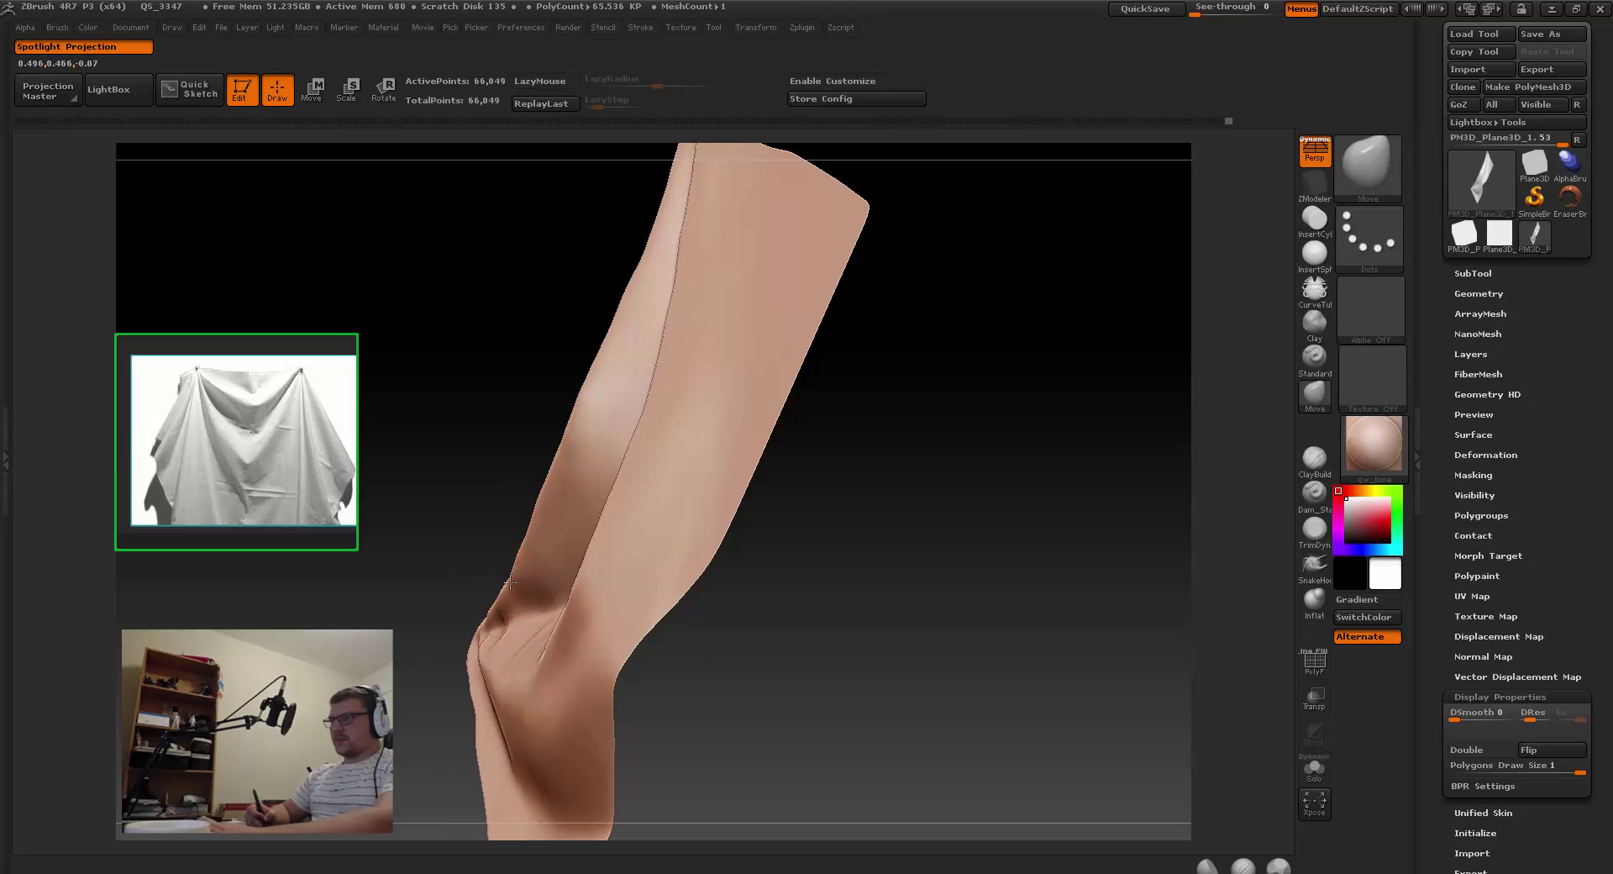
key("shift")
left_click_drag(501, 614, 507, 631)
mouse_move(508, 634)
right_mouse_down()
mouse_move(617, 630)
mouse_move(503, 632)
right_mouse_up()
Step: Select the TrimDynamic brush
key("b")
key("t")
key("d")
right_click(501, 632)
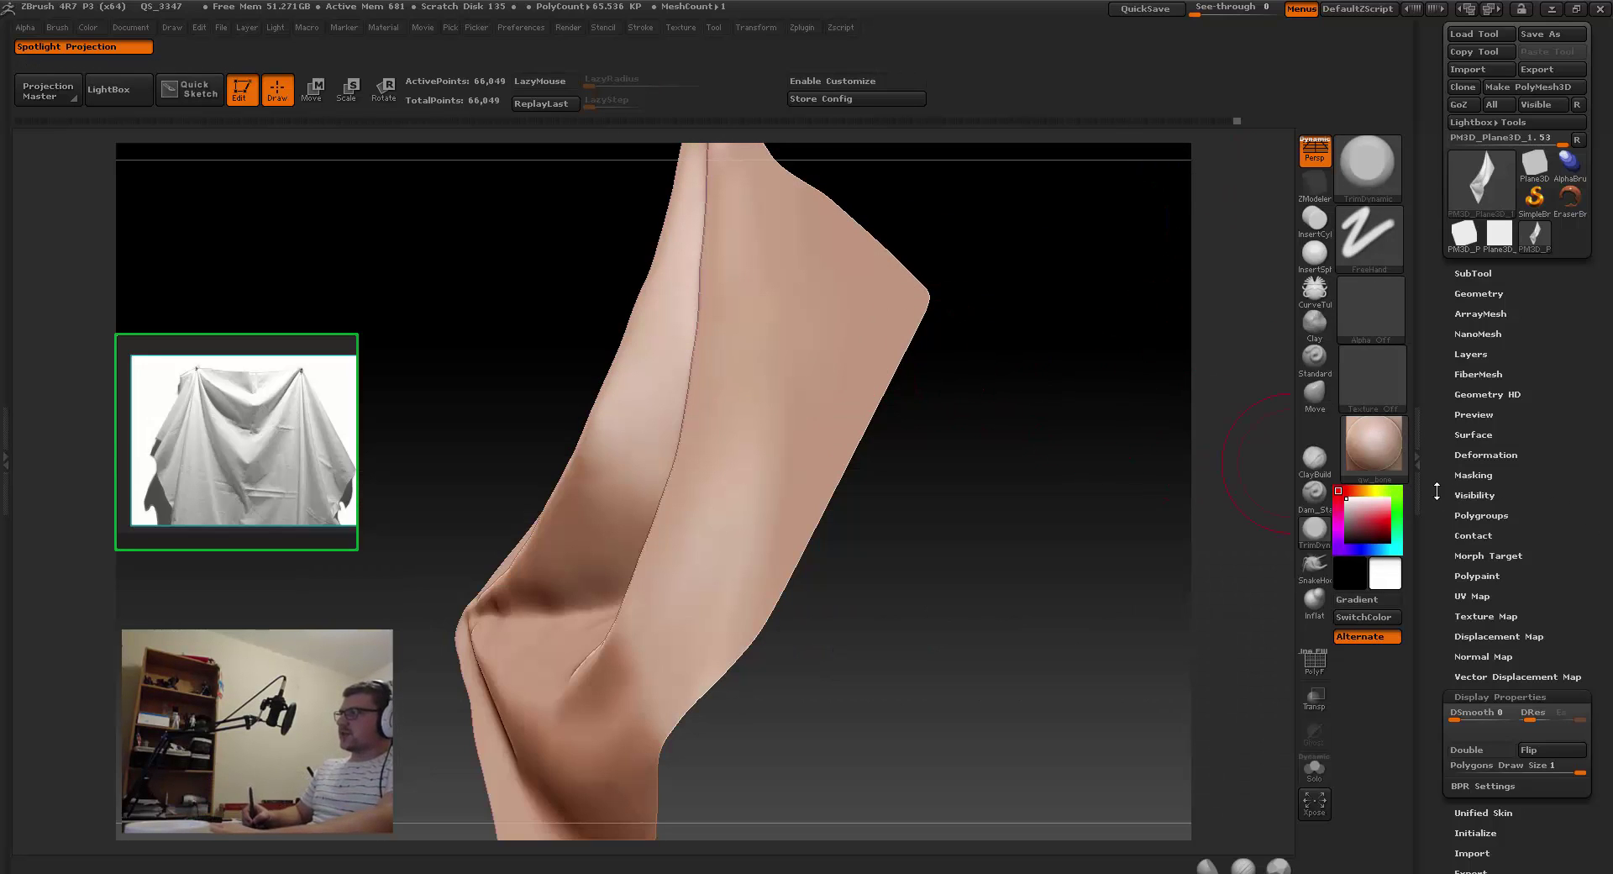
Step: Change the cloth's material to MatCap Metal04 and view the folds around the pinned corner
left_click(1377, 445)
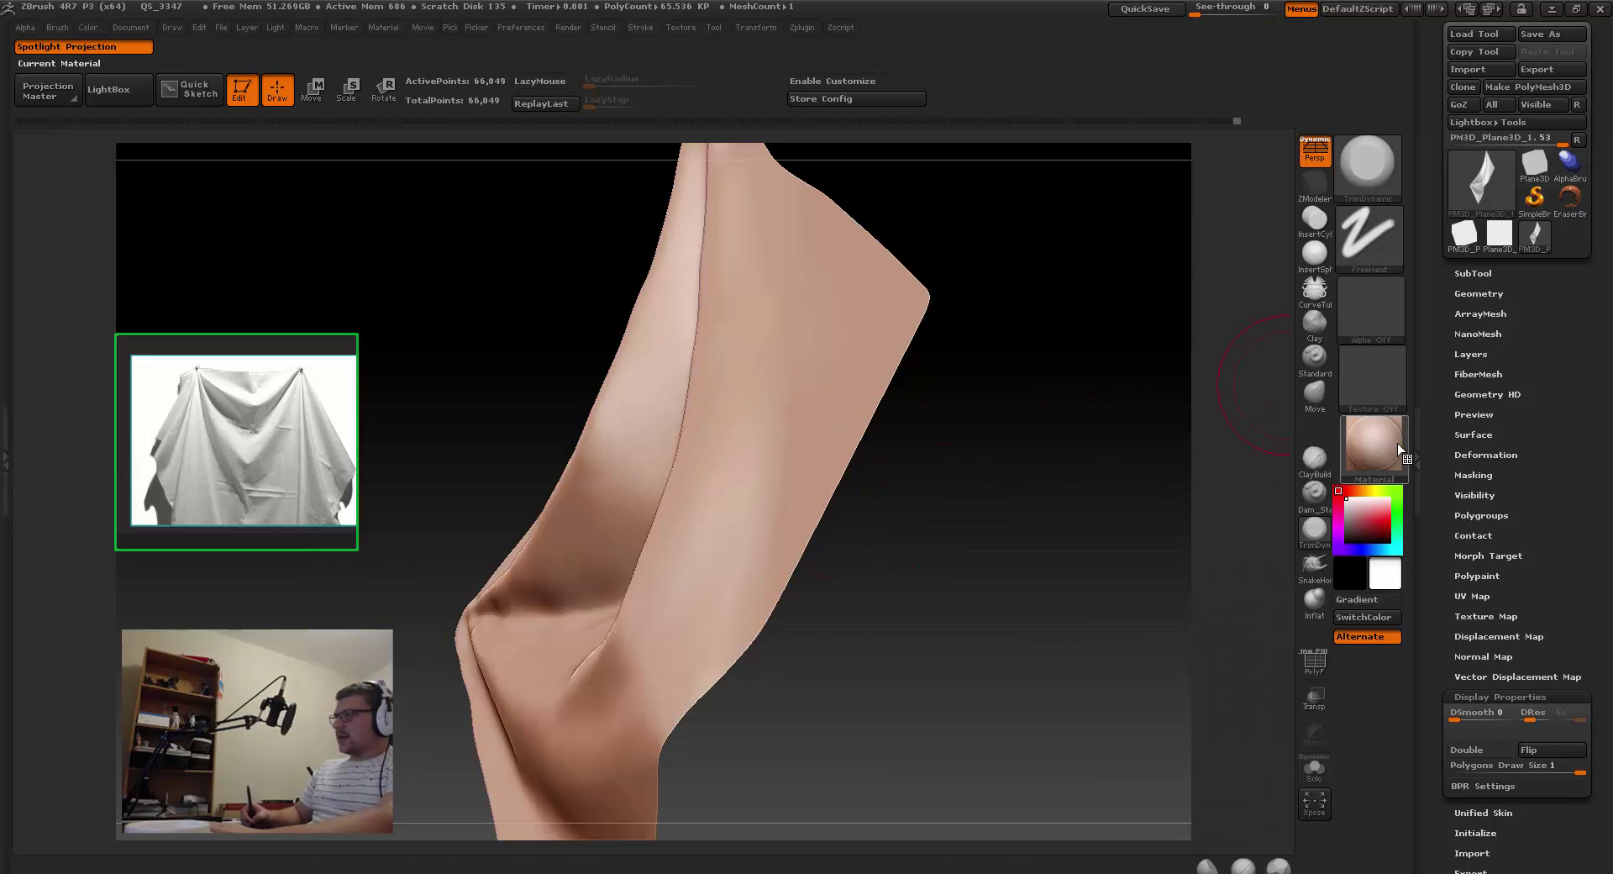
left_click(1397, 445)
left_click(879, 561)
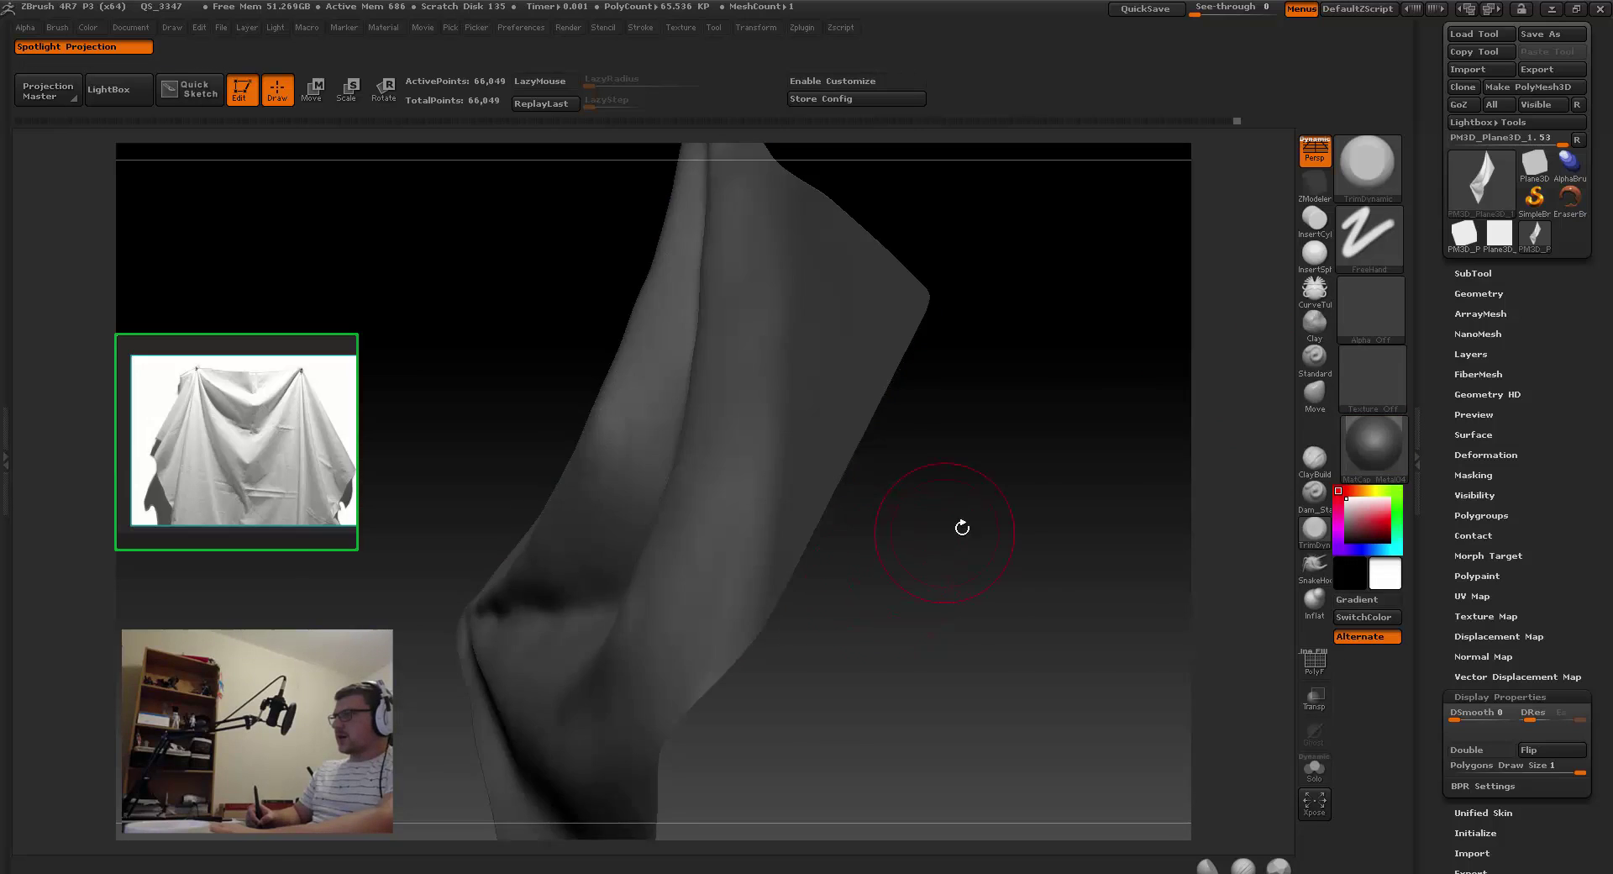
mouse_move(961, 526)
left_mouse_down()
mouse_move(947, 565)
mouse_move(993, 547)
mouse_move(602, 675)
left_mouse_up()
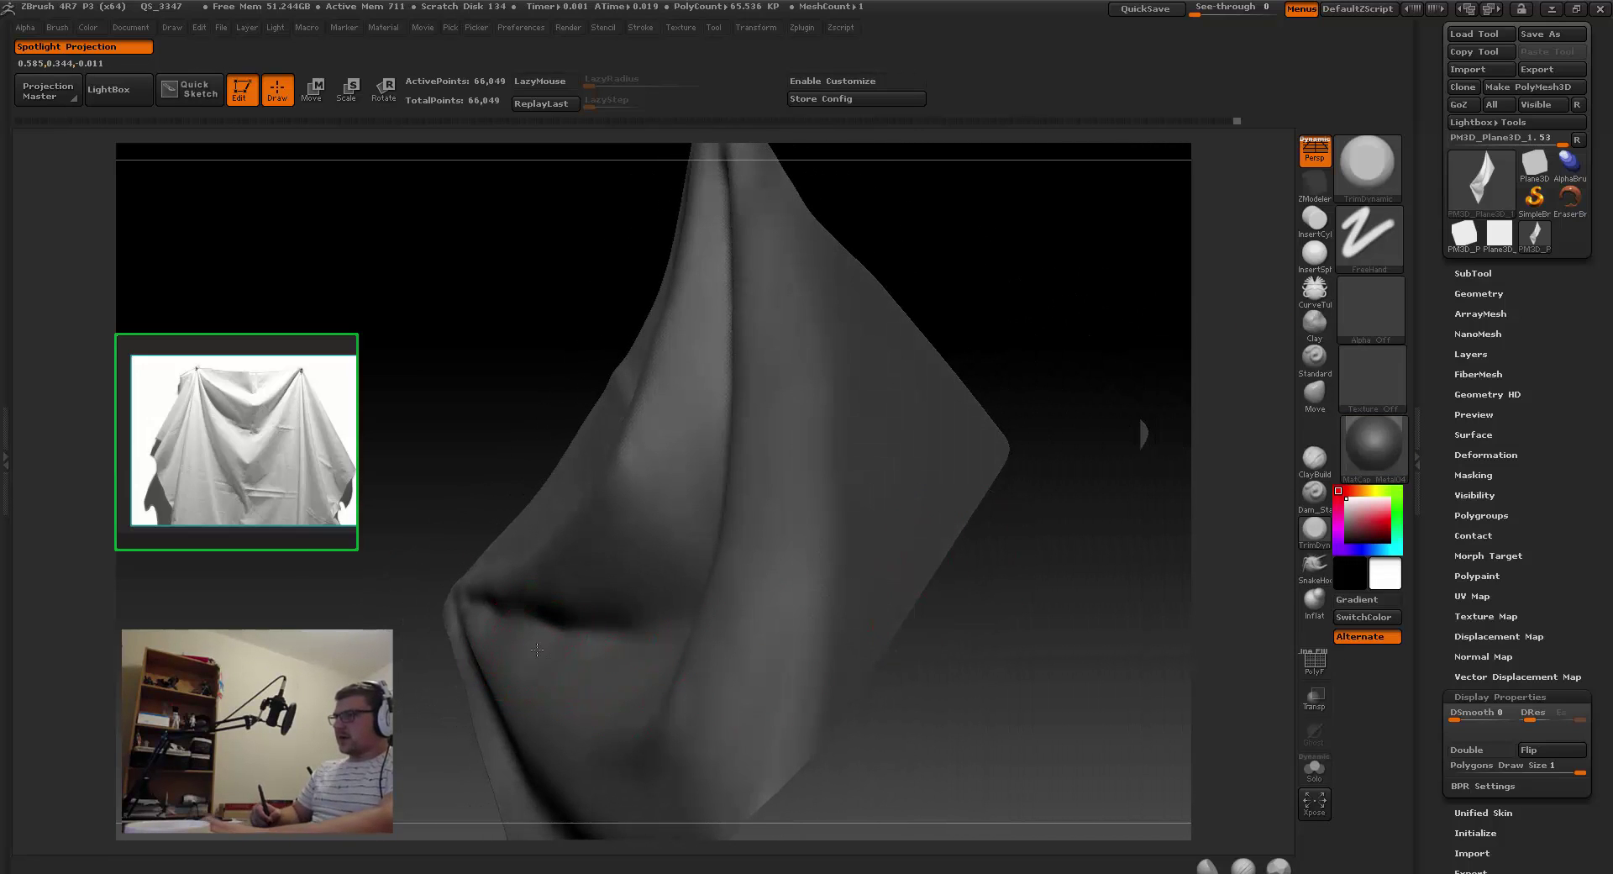
Step: Change the cloth's material to BasicMaterial2 and inspect the folds running into the pinned corner up close
left_click(1373, 445)
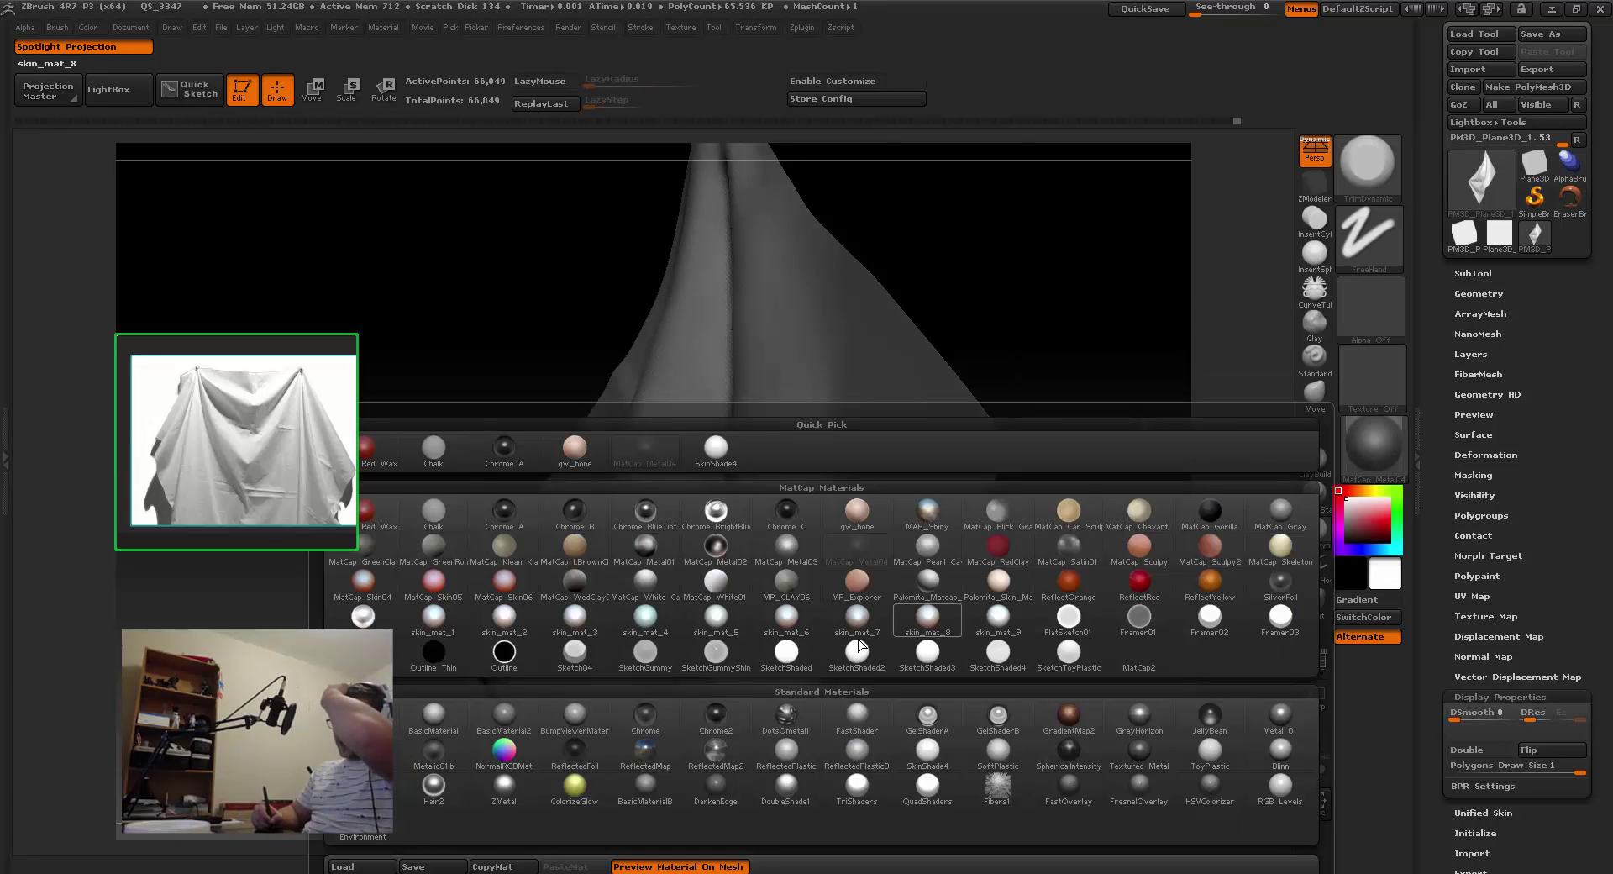
left_click(515, 713)
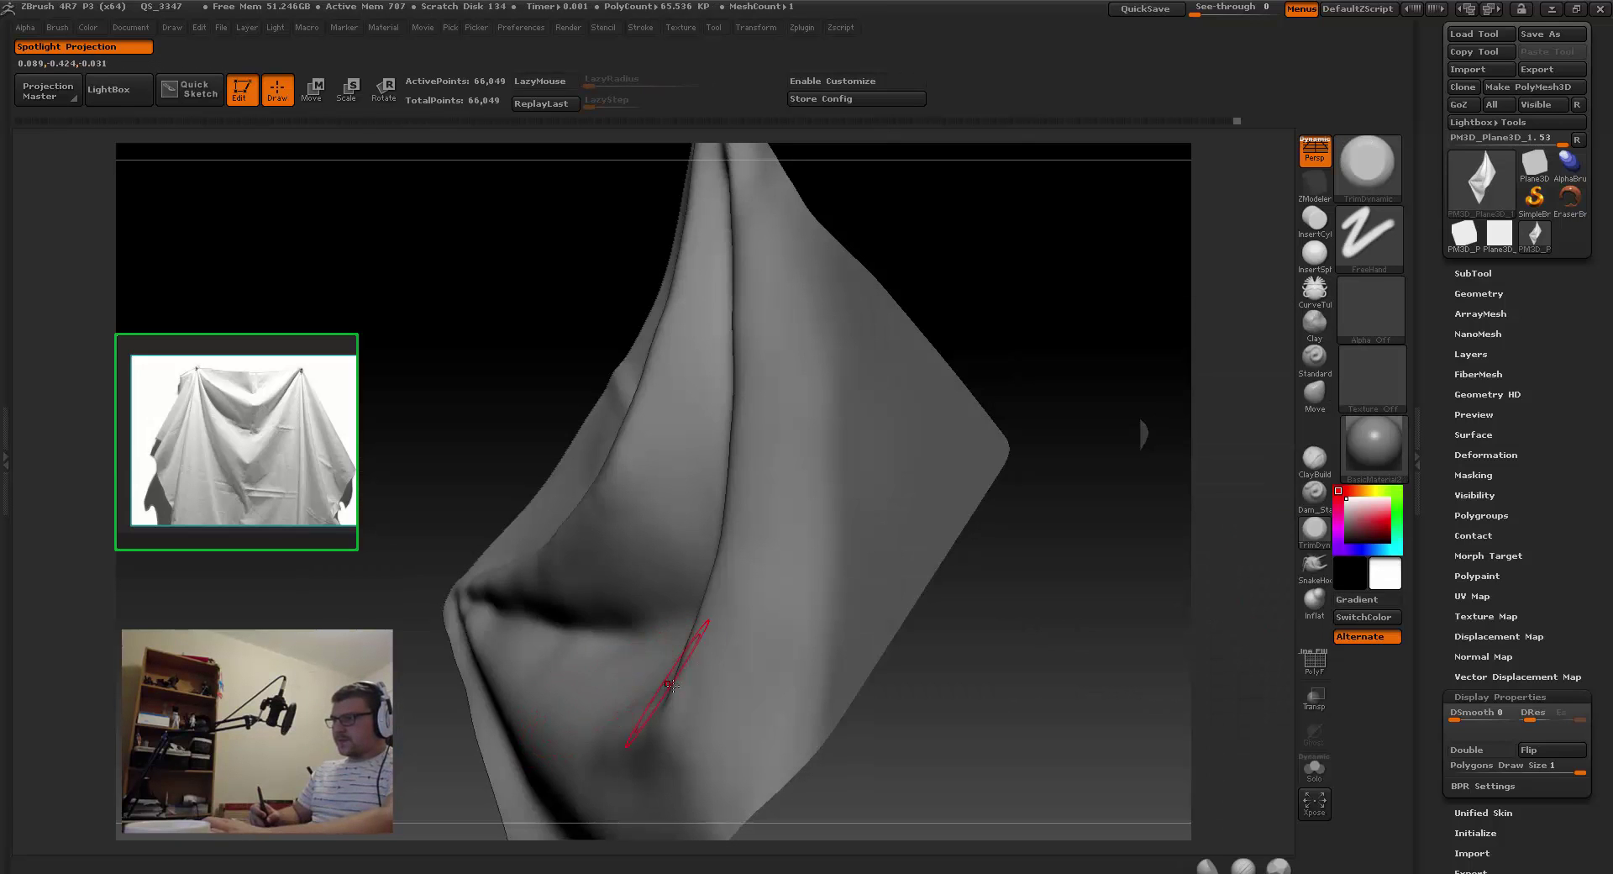
right_click_drag(669, 684, 457, 562)
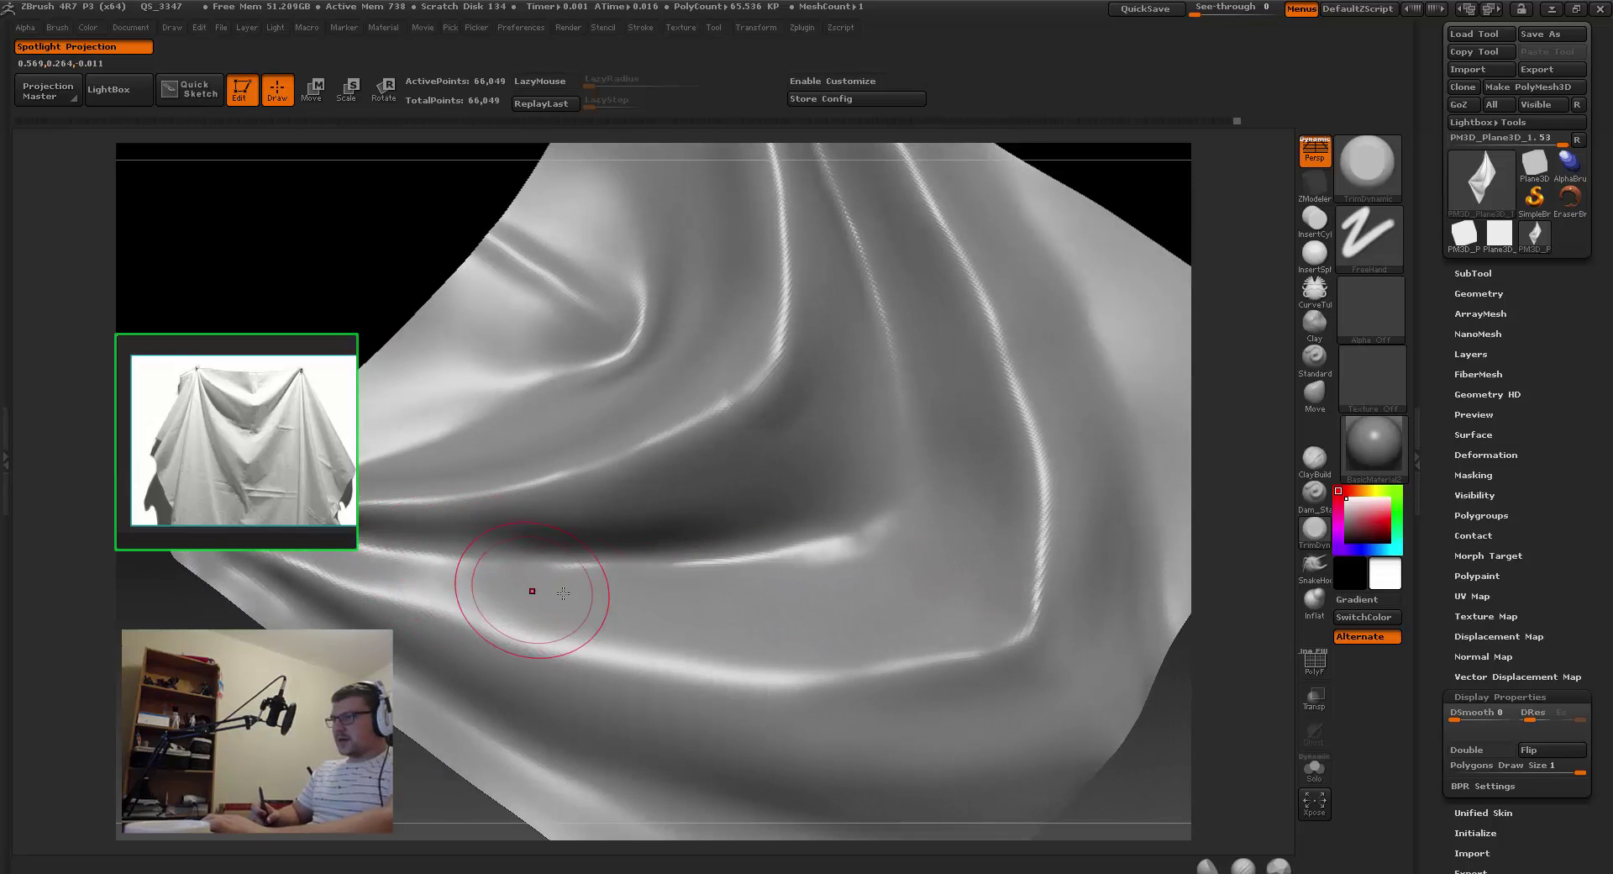
right_click_drag(563, 594, 651, 548)
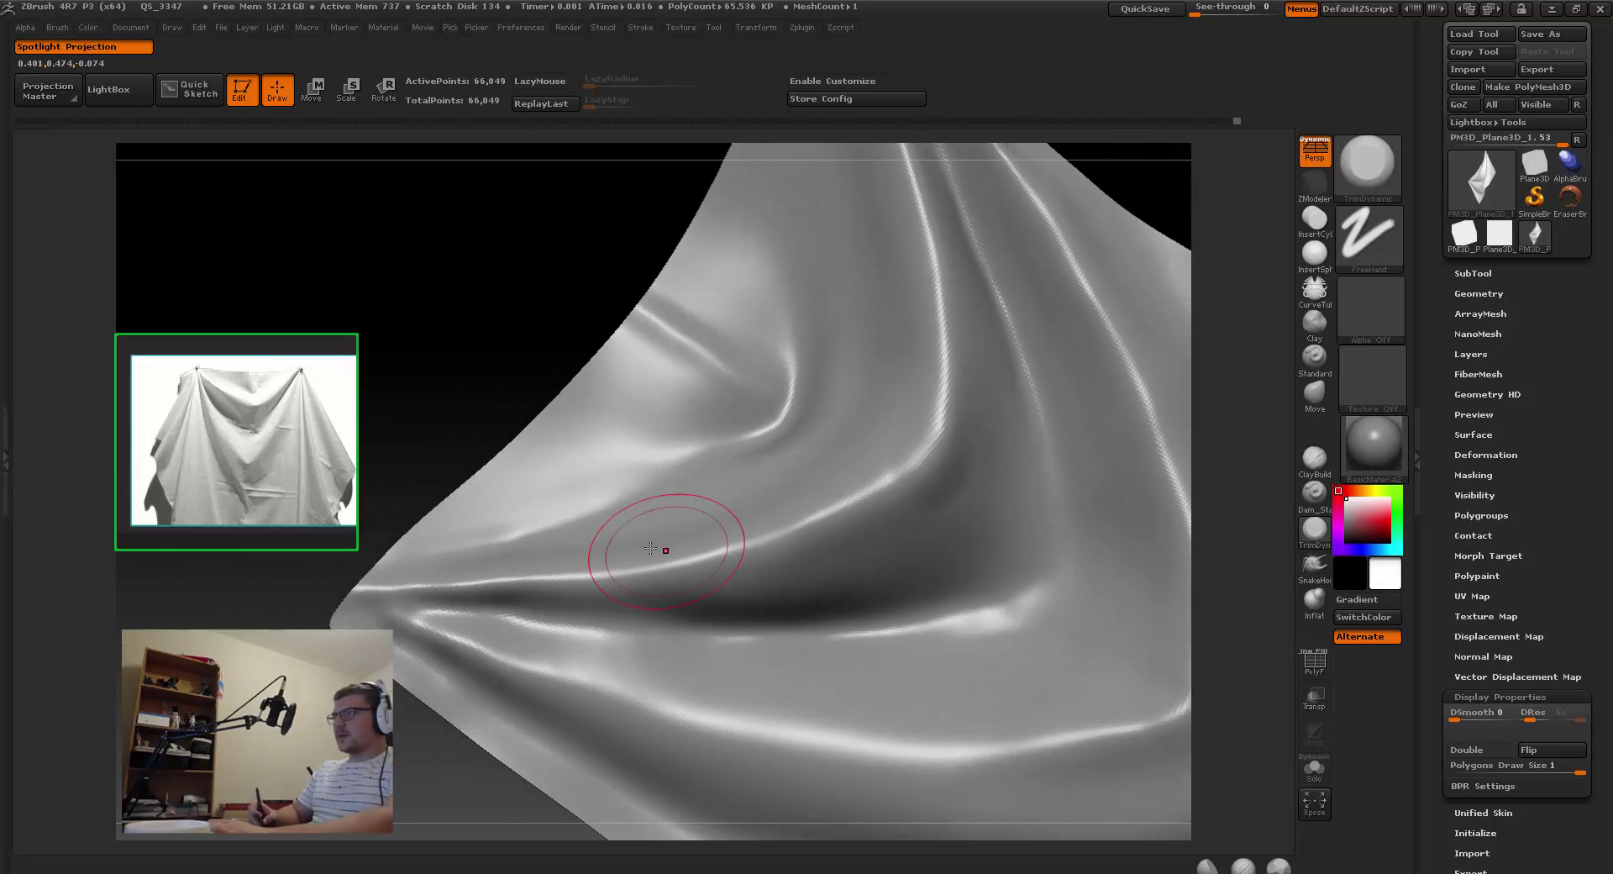
Step: Smooth the folds where they converge at the cloth's pinned corner
key("shift")
right_click_drag(435, 515, 397, 389, "alt")
left_click_drag(558, 536, 676, 582, "shift")
right_click_drag(676, 581, 523, 486)
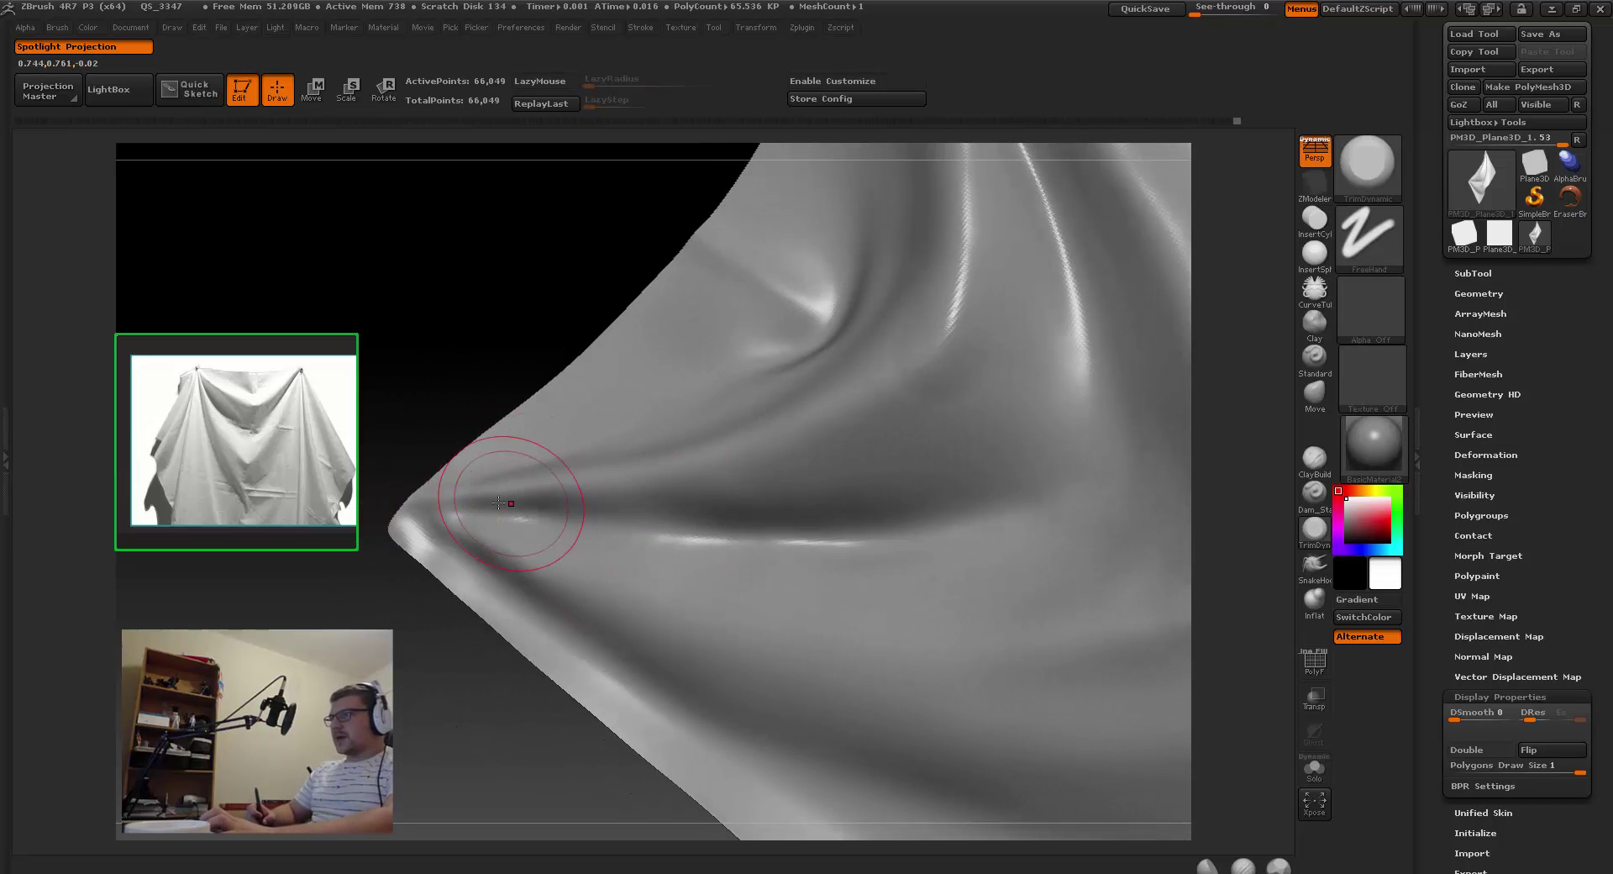
key("shift")
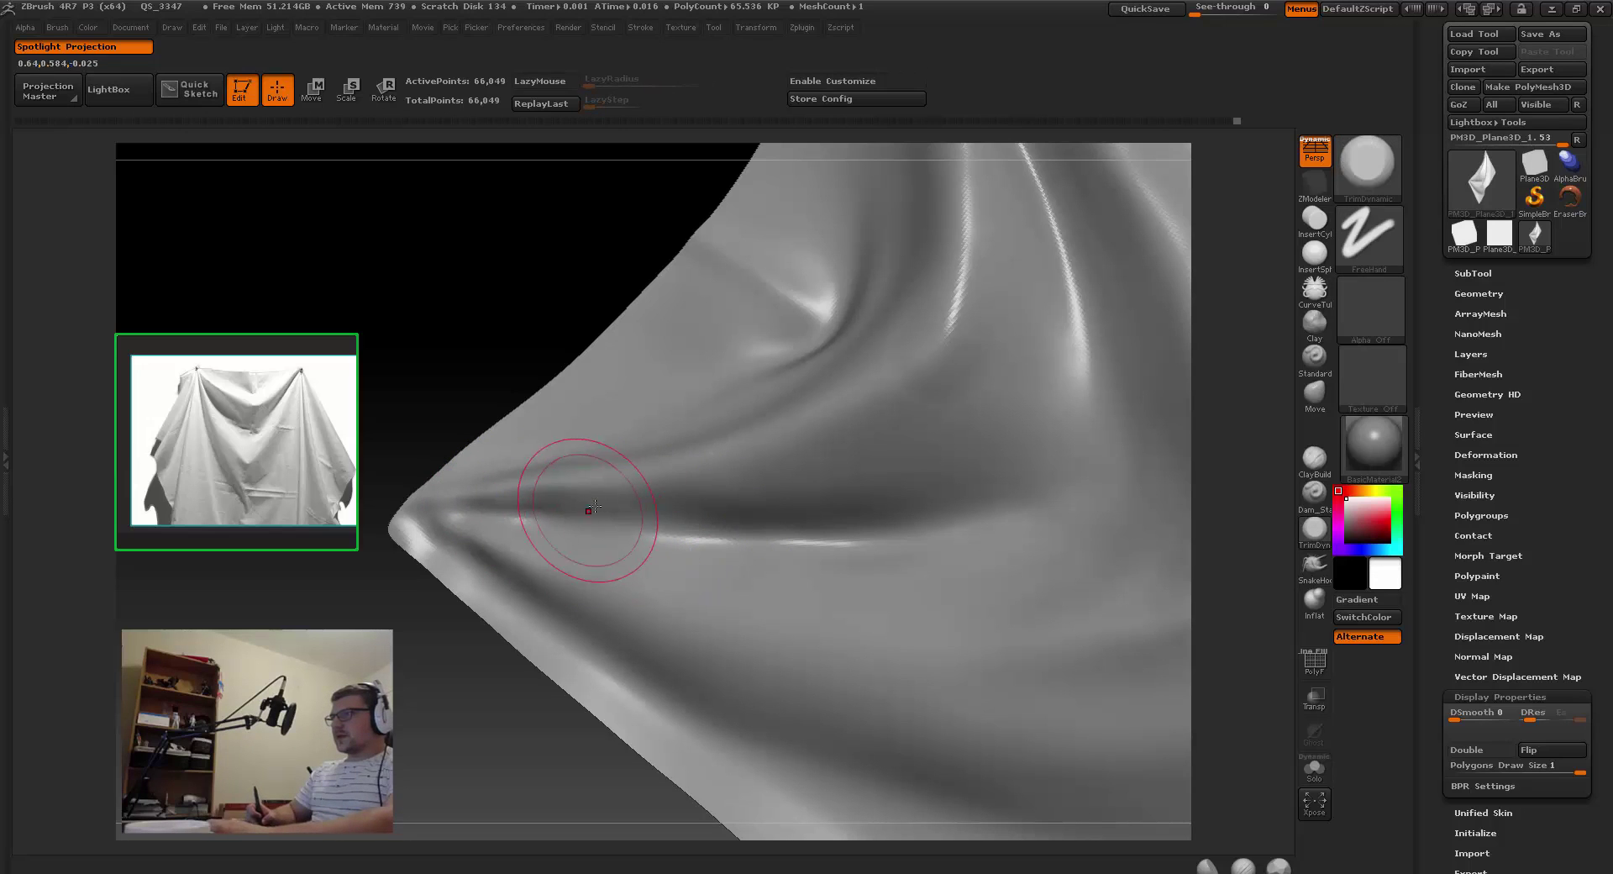
key("shift")
mouse_move(593, 504)
left_mouse_down()
mouse_move(840, 420)
mouse_move(1092, 378)
mouse_move(1344, 453)
left_mouse_up()
Step: Try the MatCap Gray material on the cloth
left_click(1348, 452)
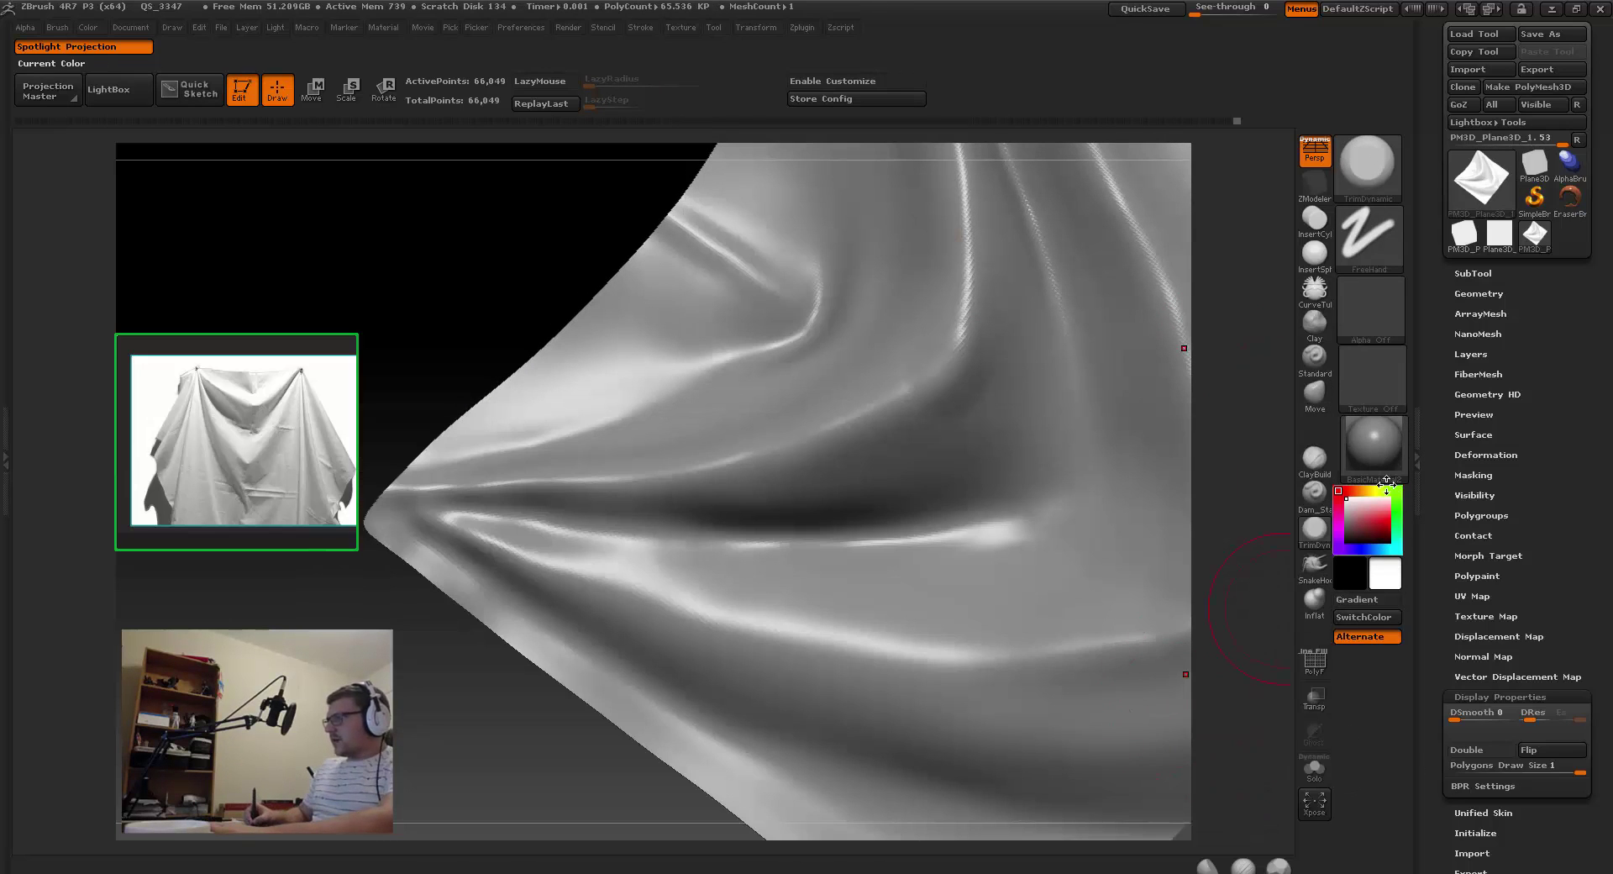
left_click(1354, 441)
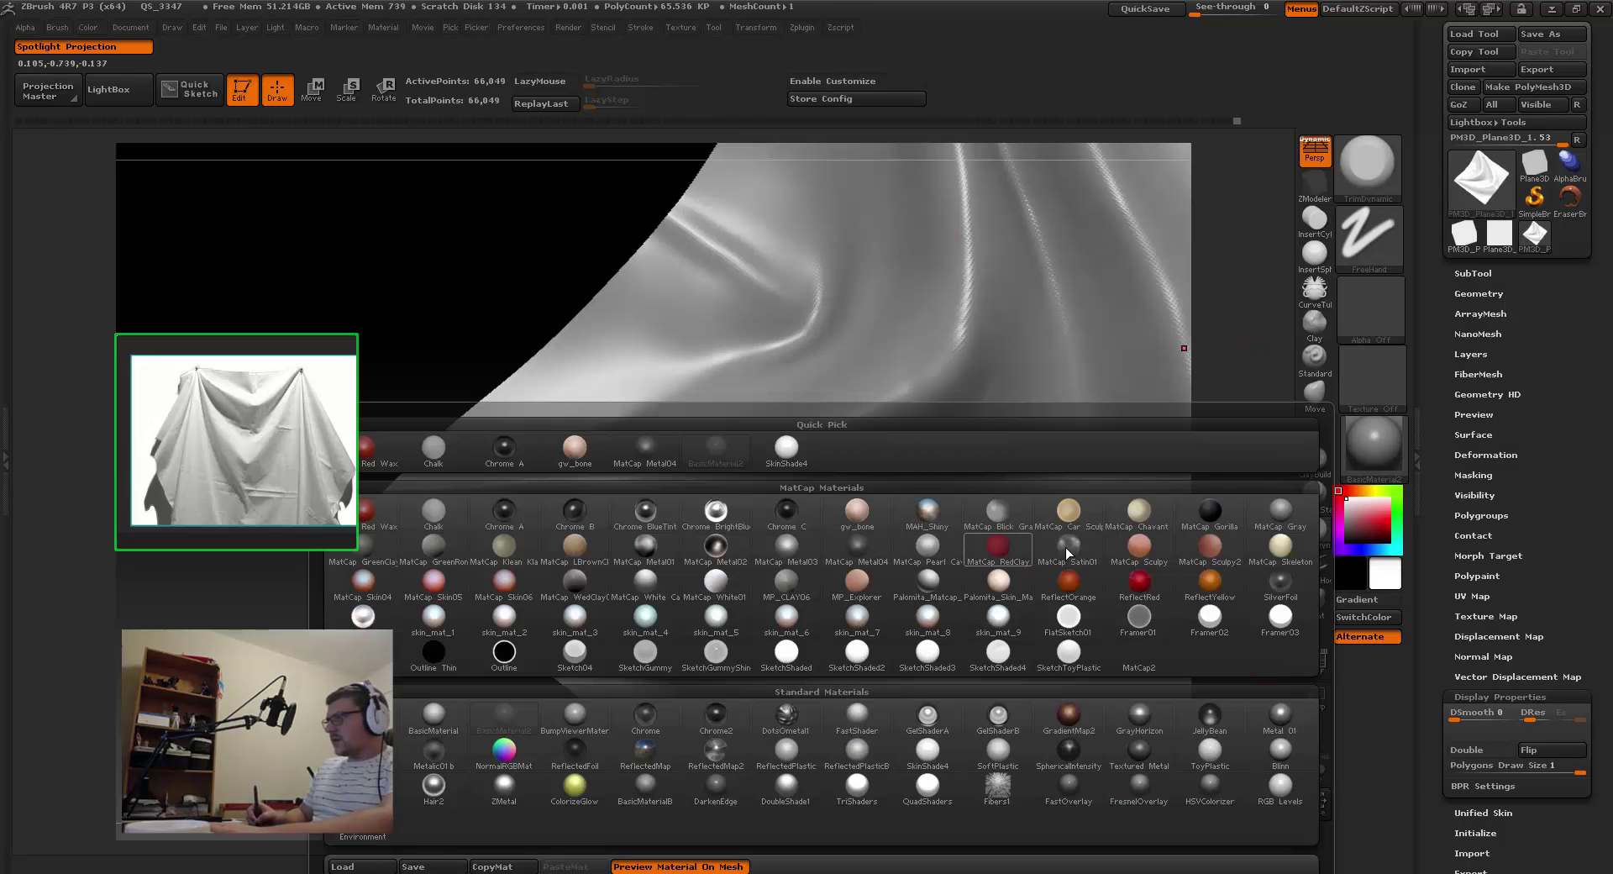
left_click(1270, 512)
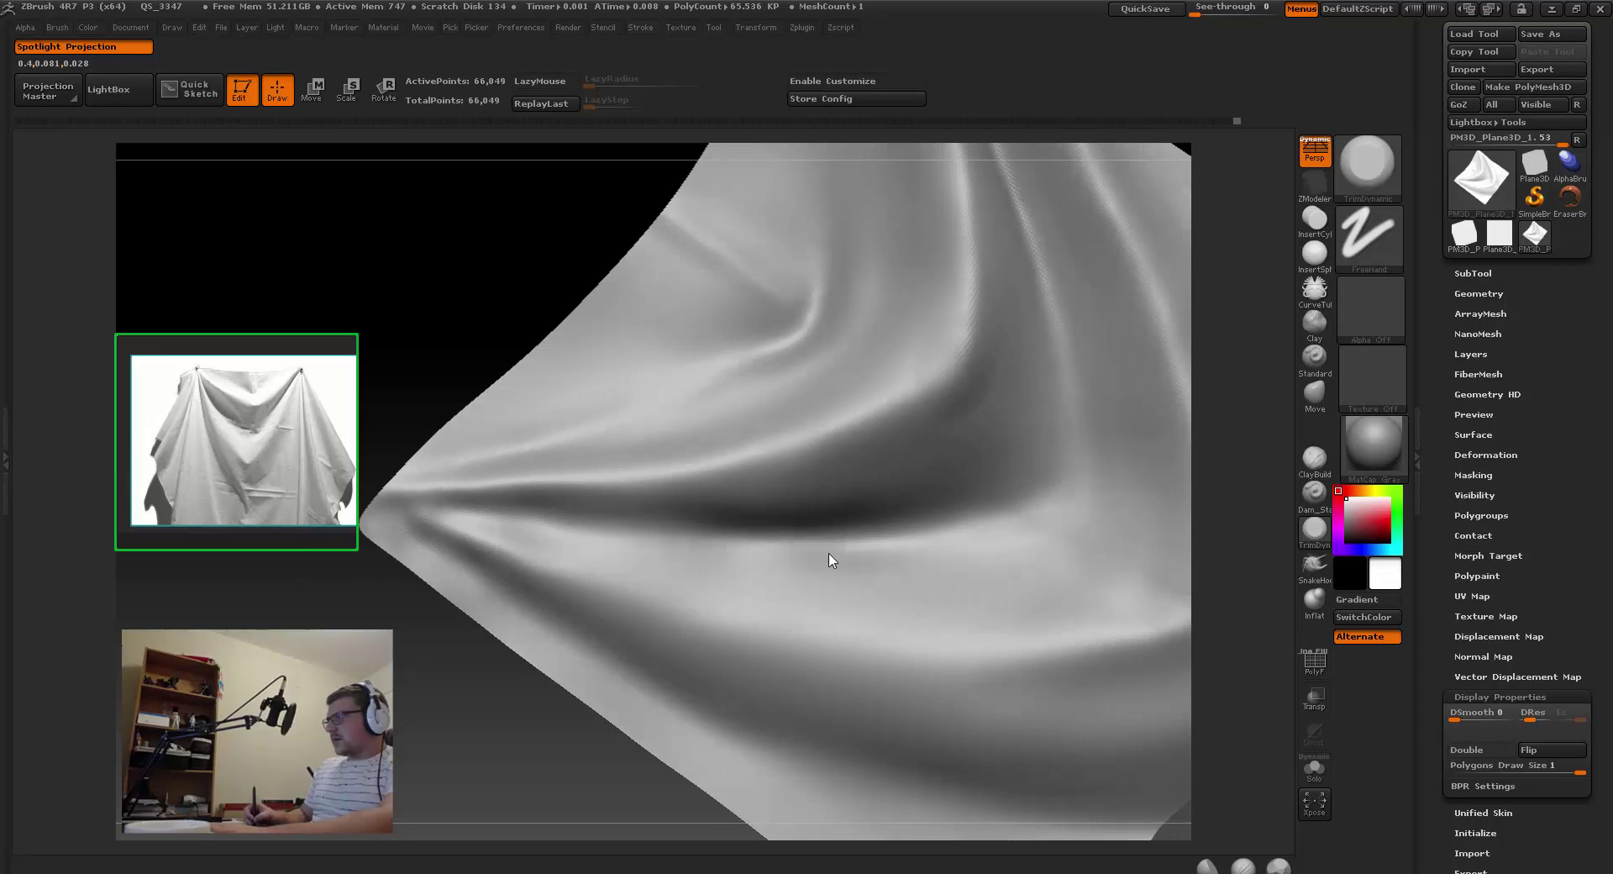
Step: Apply the MatCap Metal04 material to the cloth and frame the pinned corner closely
left_click(1371, 445)
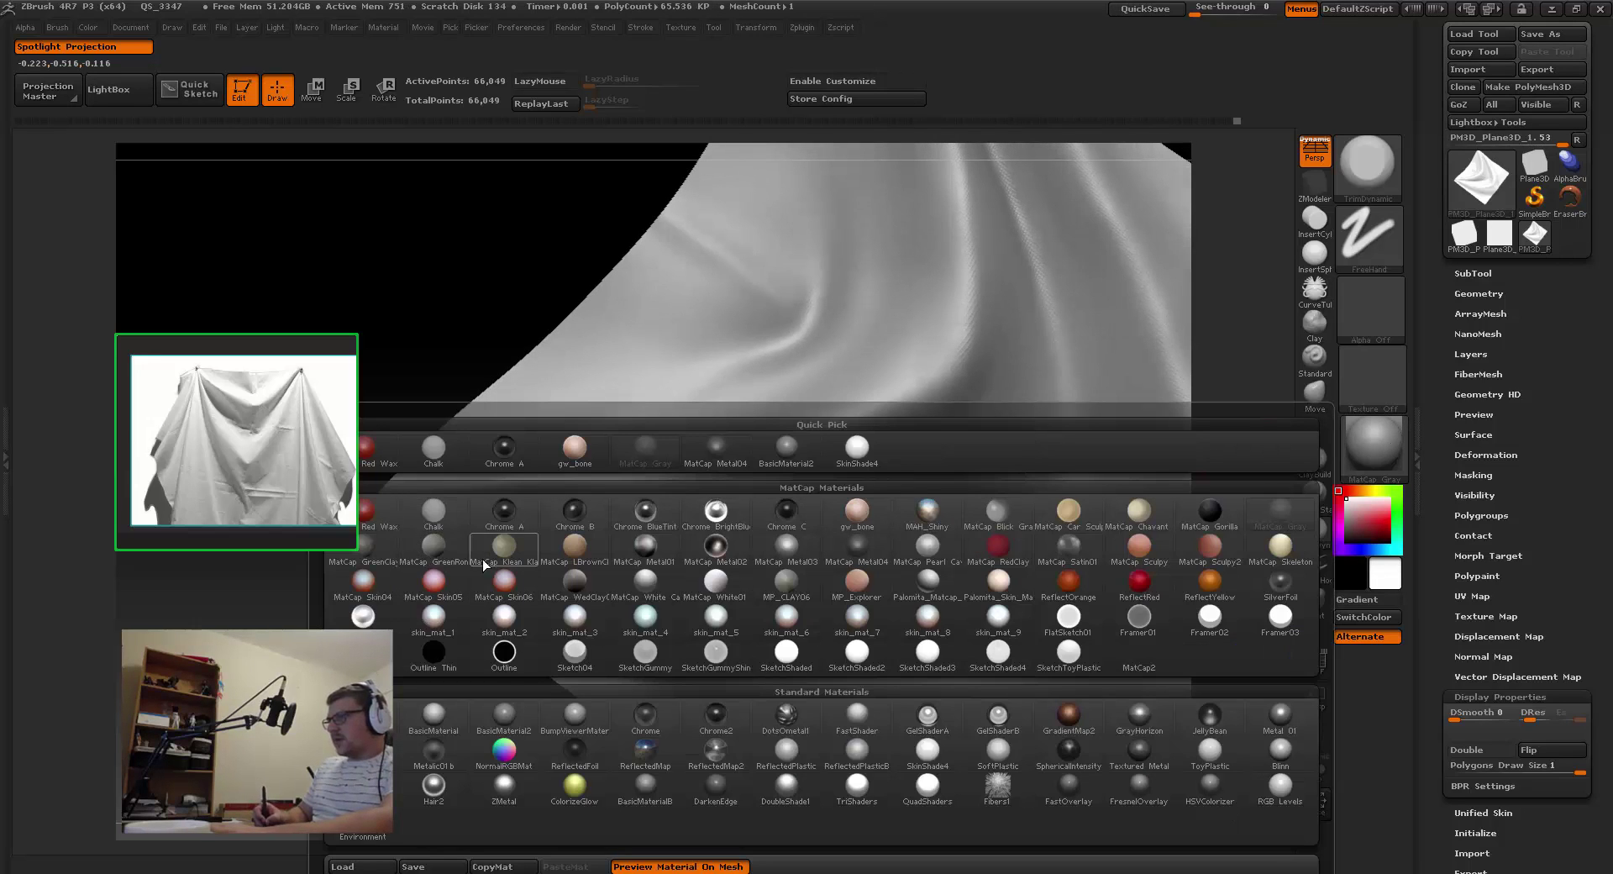
left_click(859, 555)
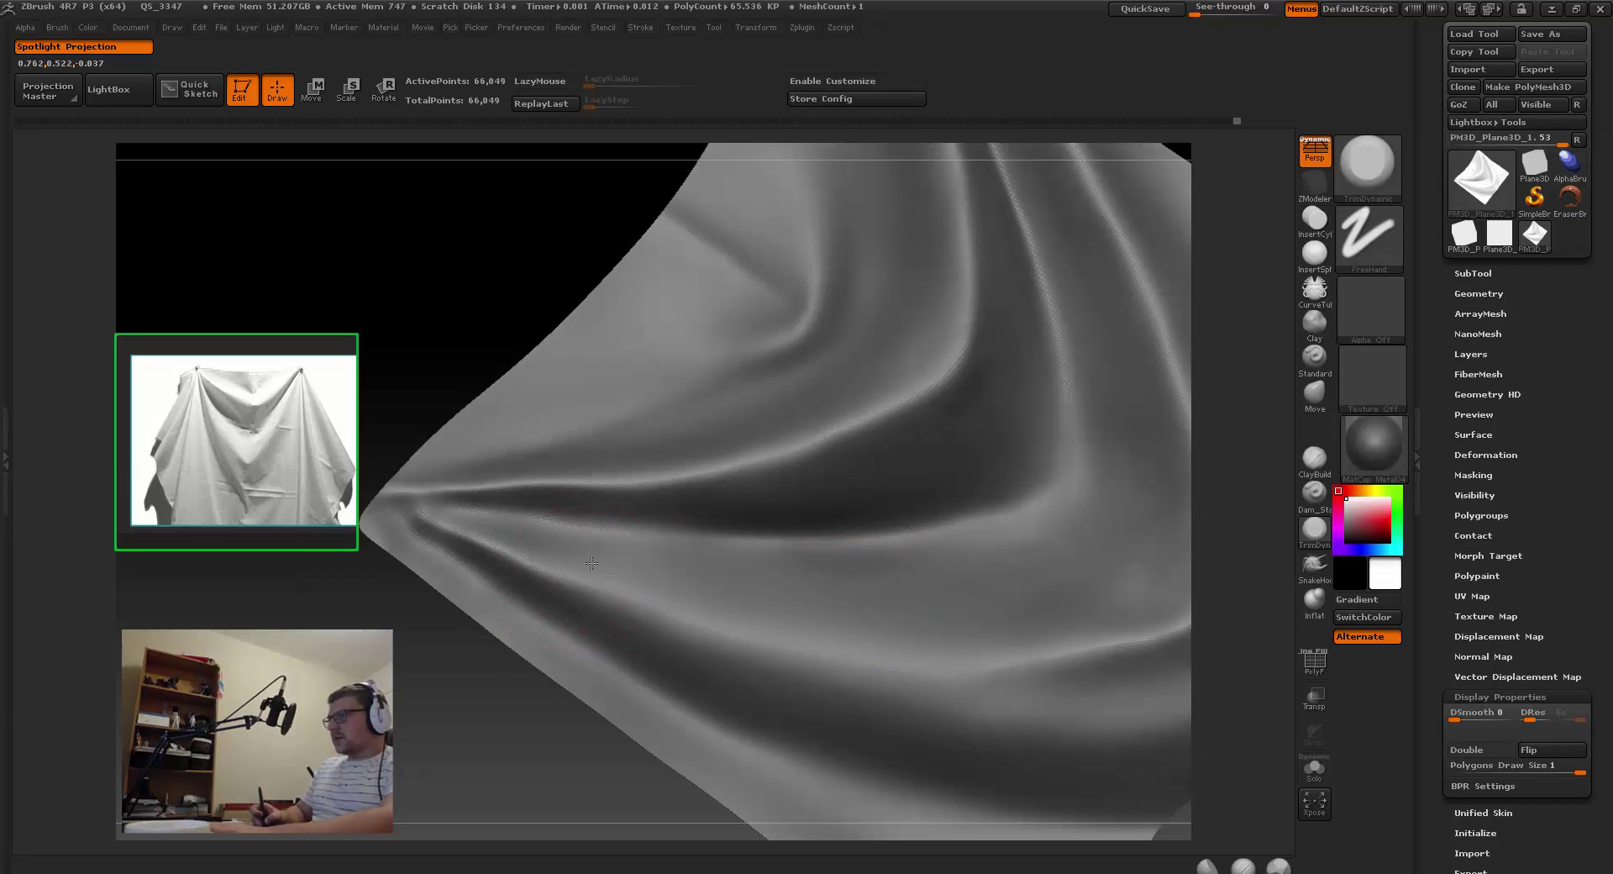
left_click_drag(592, 562, 670, 702)
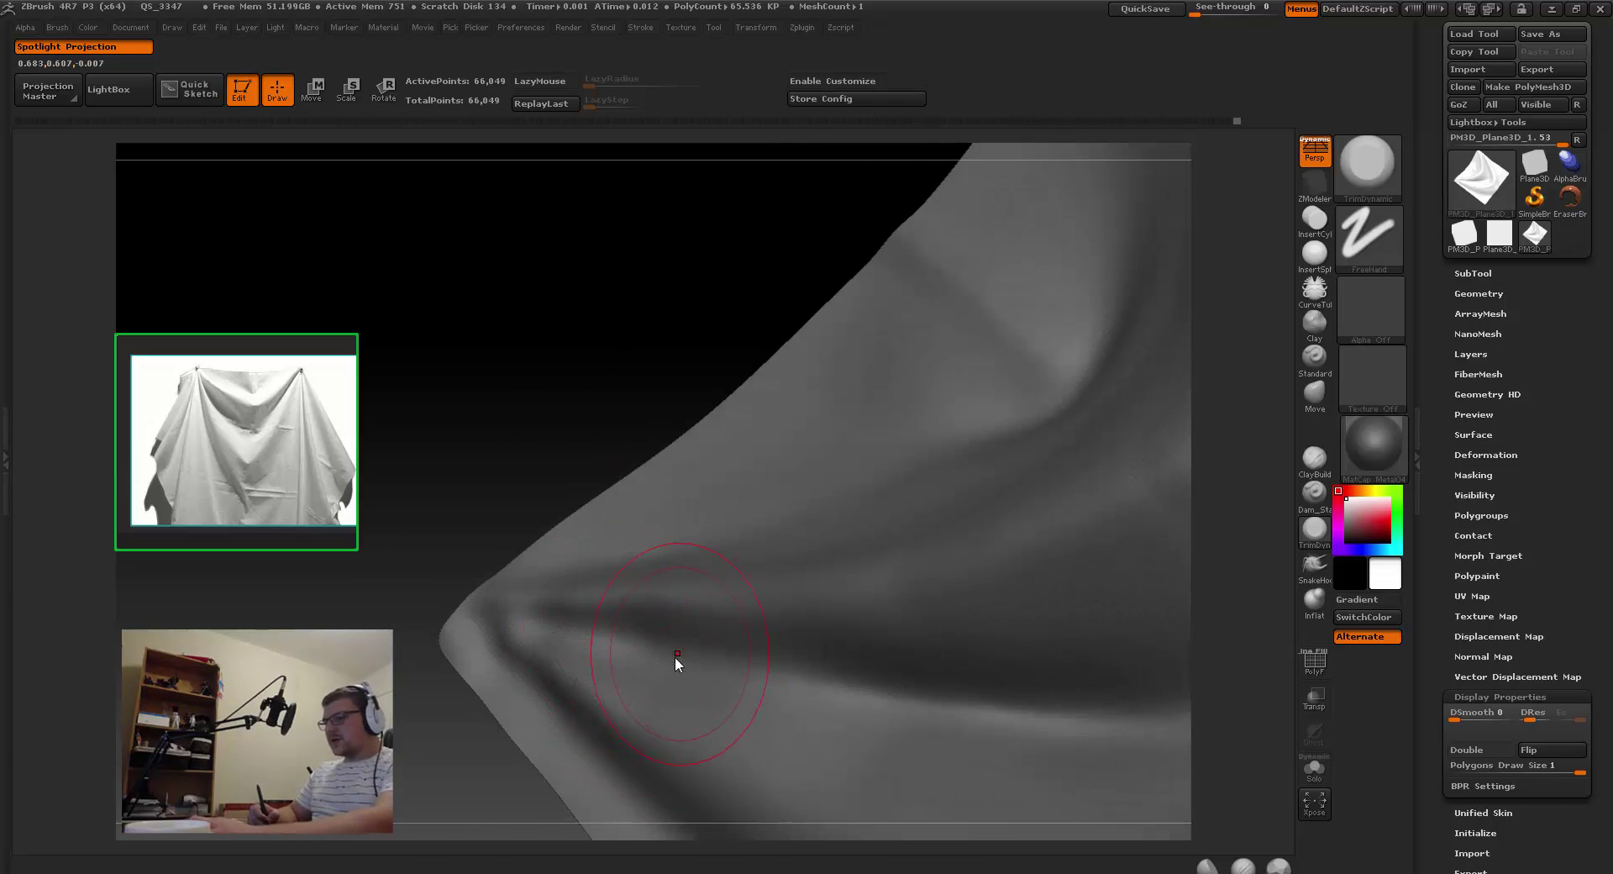
Step: Select the Dam_Standard brush, set its draw size to 27 and lower its Z Intensity
key("b")
key("Escape")
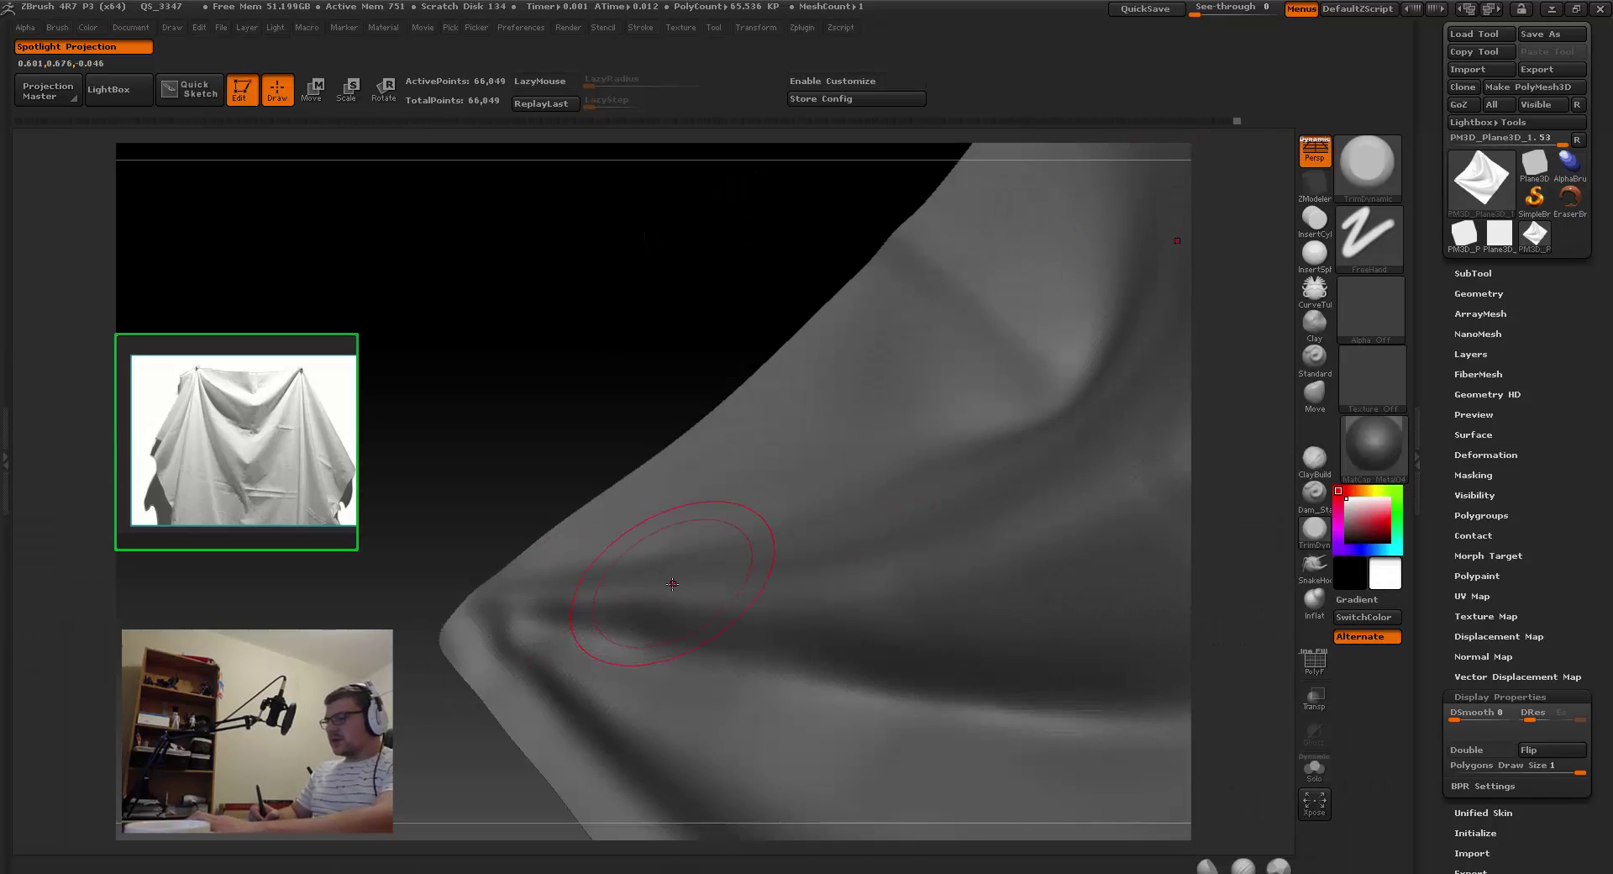
key("b")
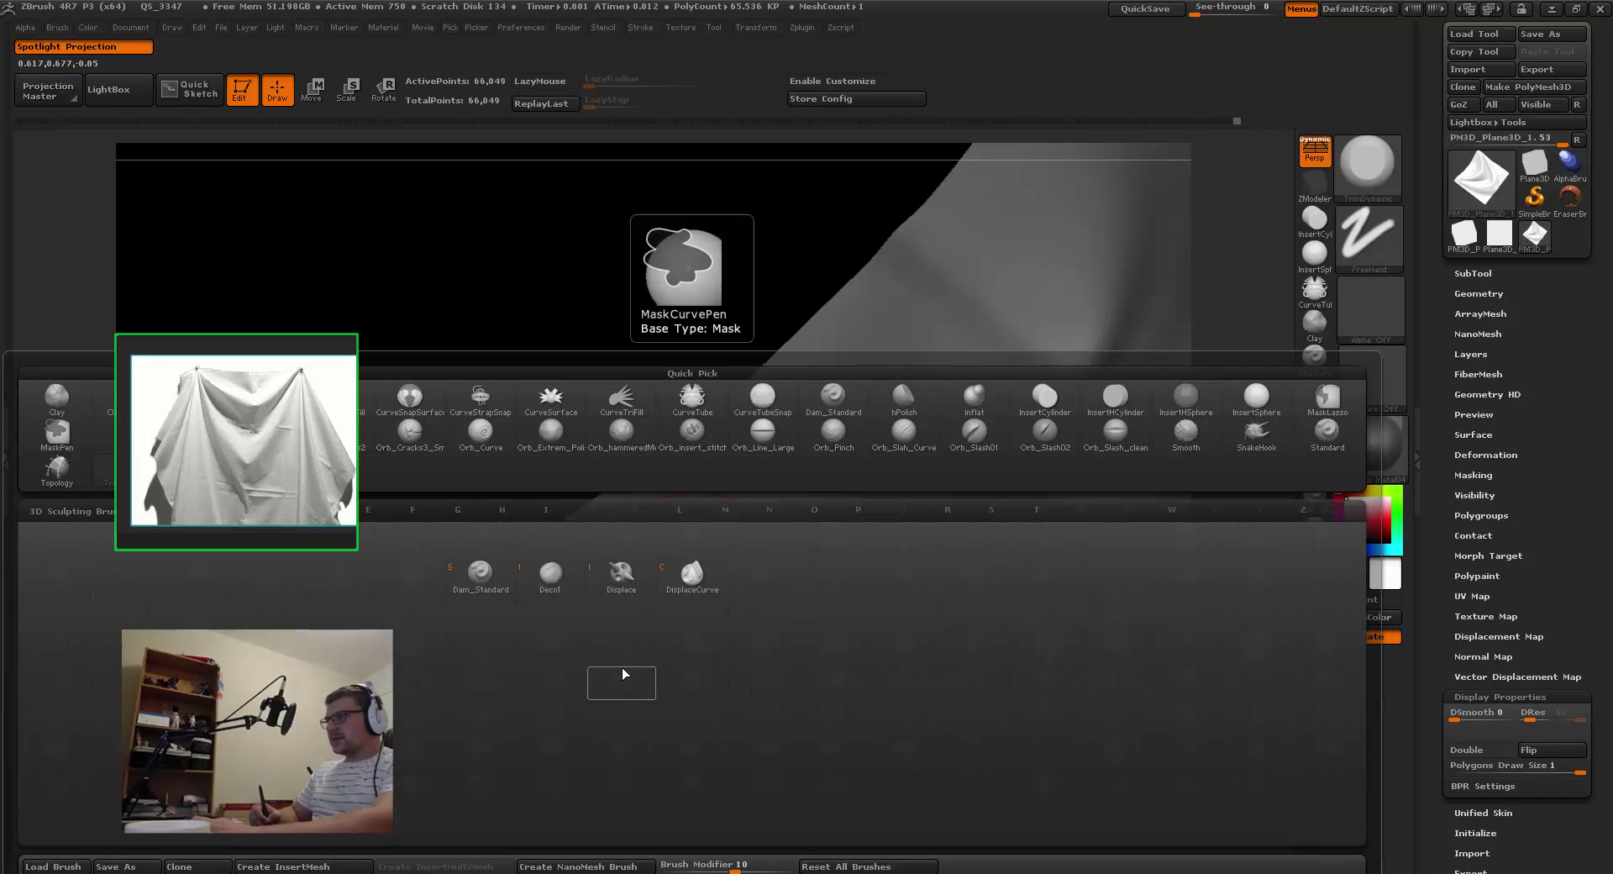
left_click(482, 592)
mouse_move(485, 605)
left_mouse_down()
mouse_move(540, 594)
mouse_move(445, 613)
left_mouse_up()
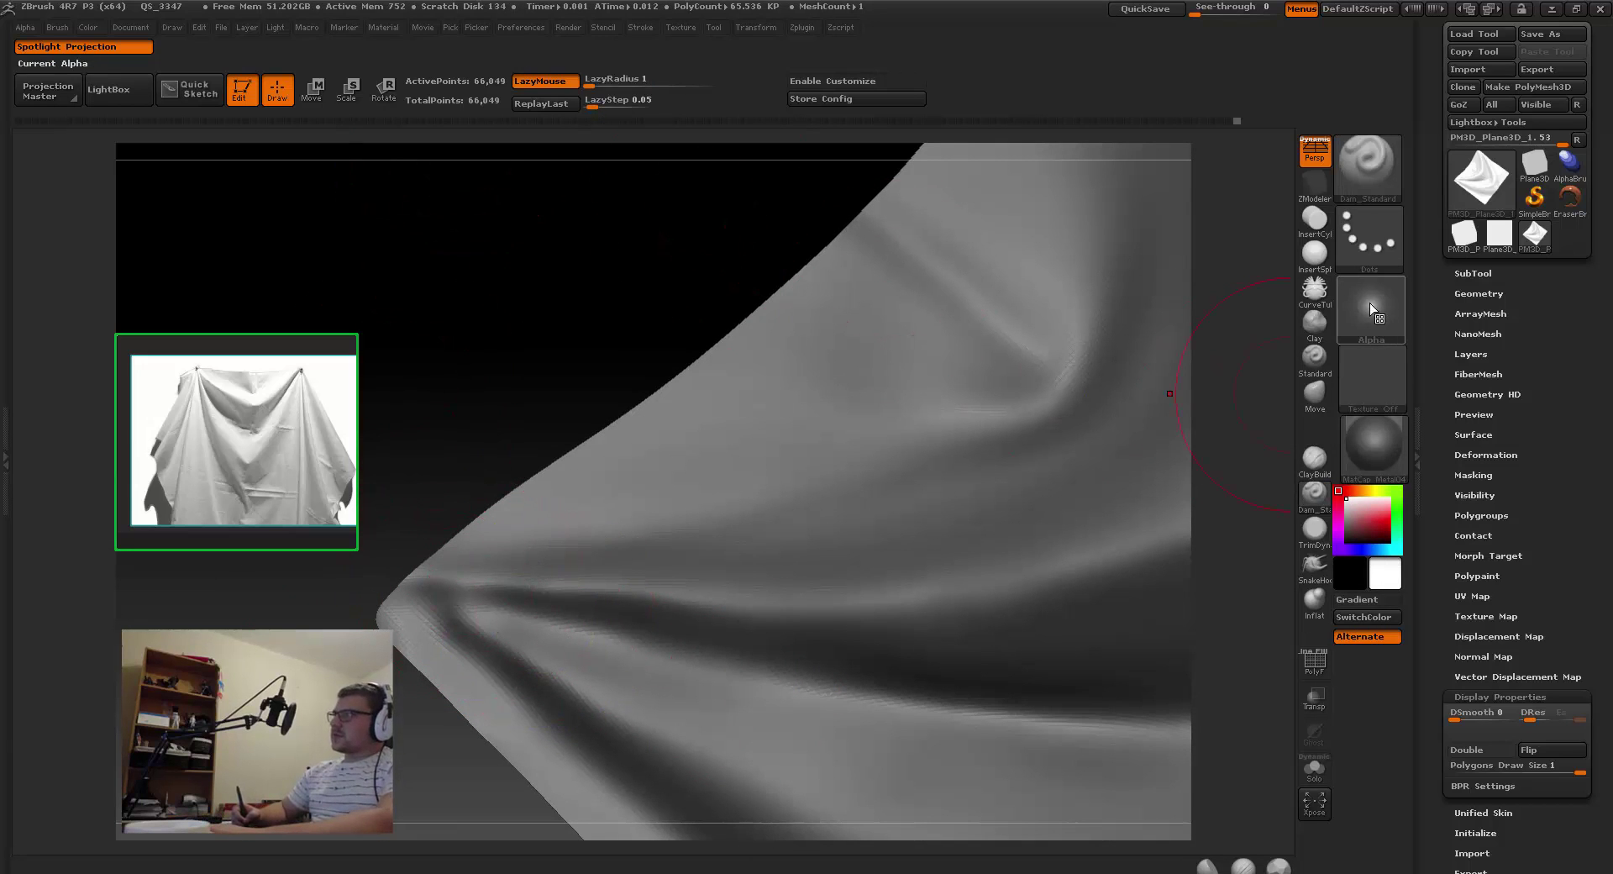
key("s")
left_click_drag(486, 630, 450, 612)
key("space")
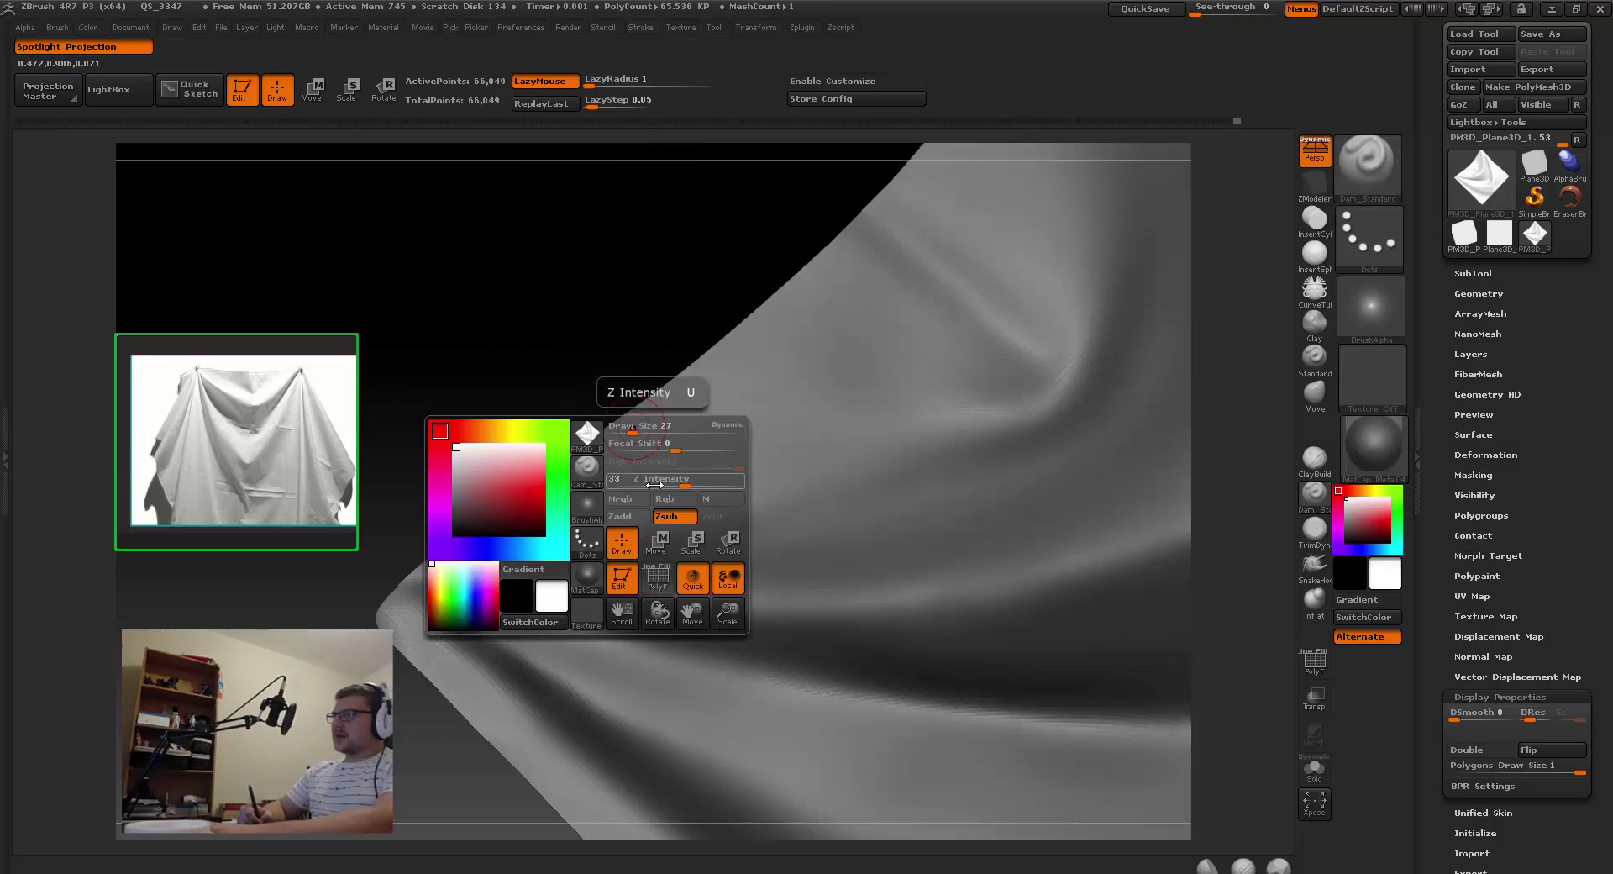
left_click_drag(683, 480, 665, 480)
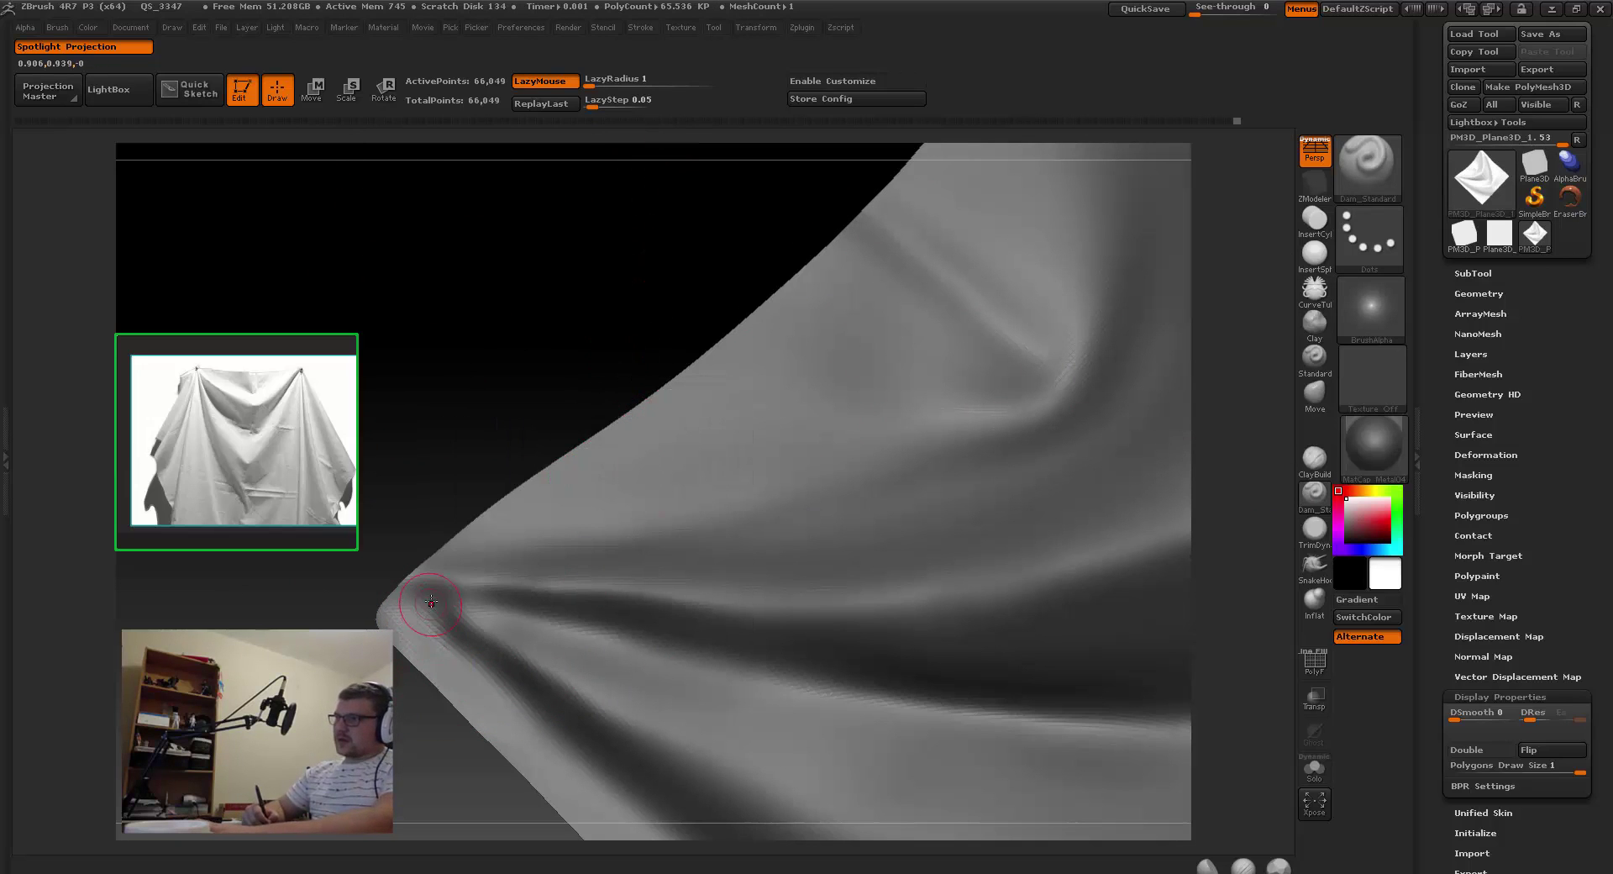
Step: Carve sharper creases radiating from the cloth's pinned corner along the existing folds
mouse_move(460, 593)
left_mouse_down()
mouse_move(576, 583)
mouse_move(527, 608)
left_mouse_up()
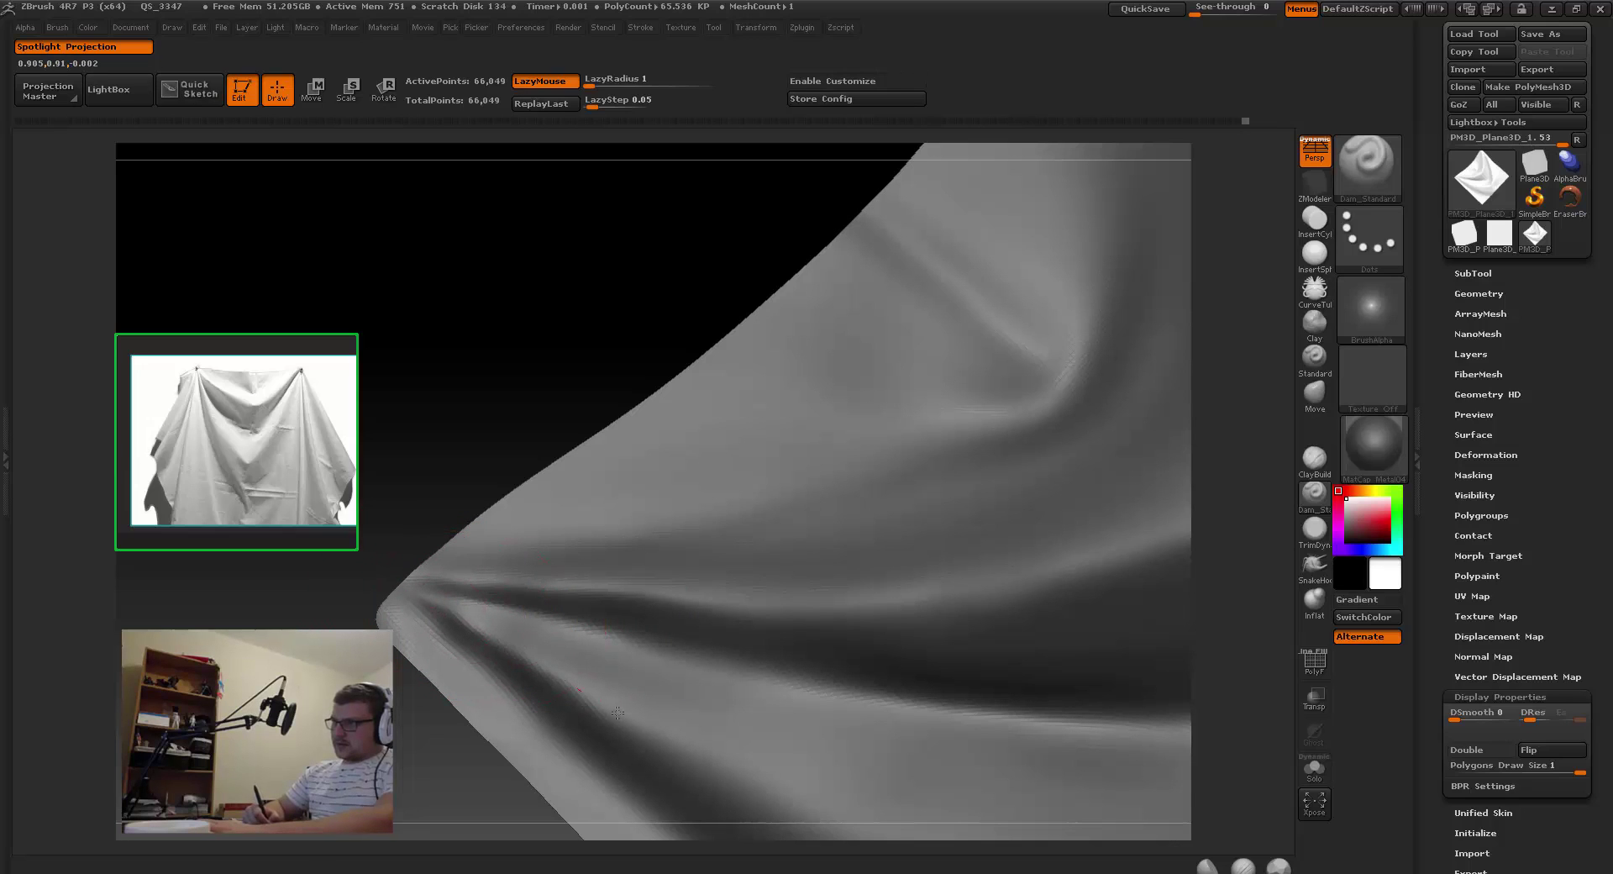
mouse_move(561, 694)
left_mouse_down()
mouse_move(458, 579)
mouse_move(427, 585)
mouse_move(468, 605)
mouse_move(414, 587)
left_mouse_up()
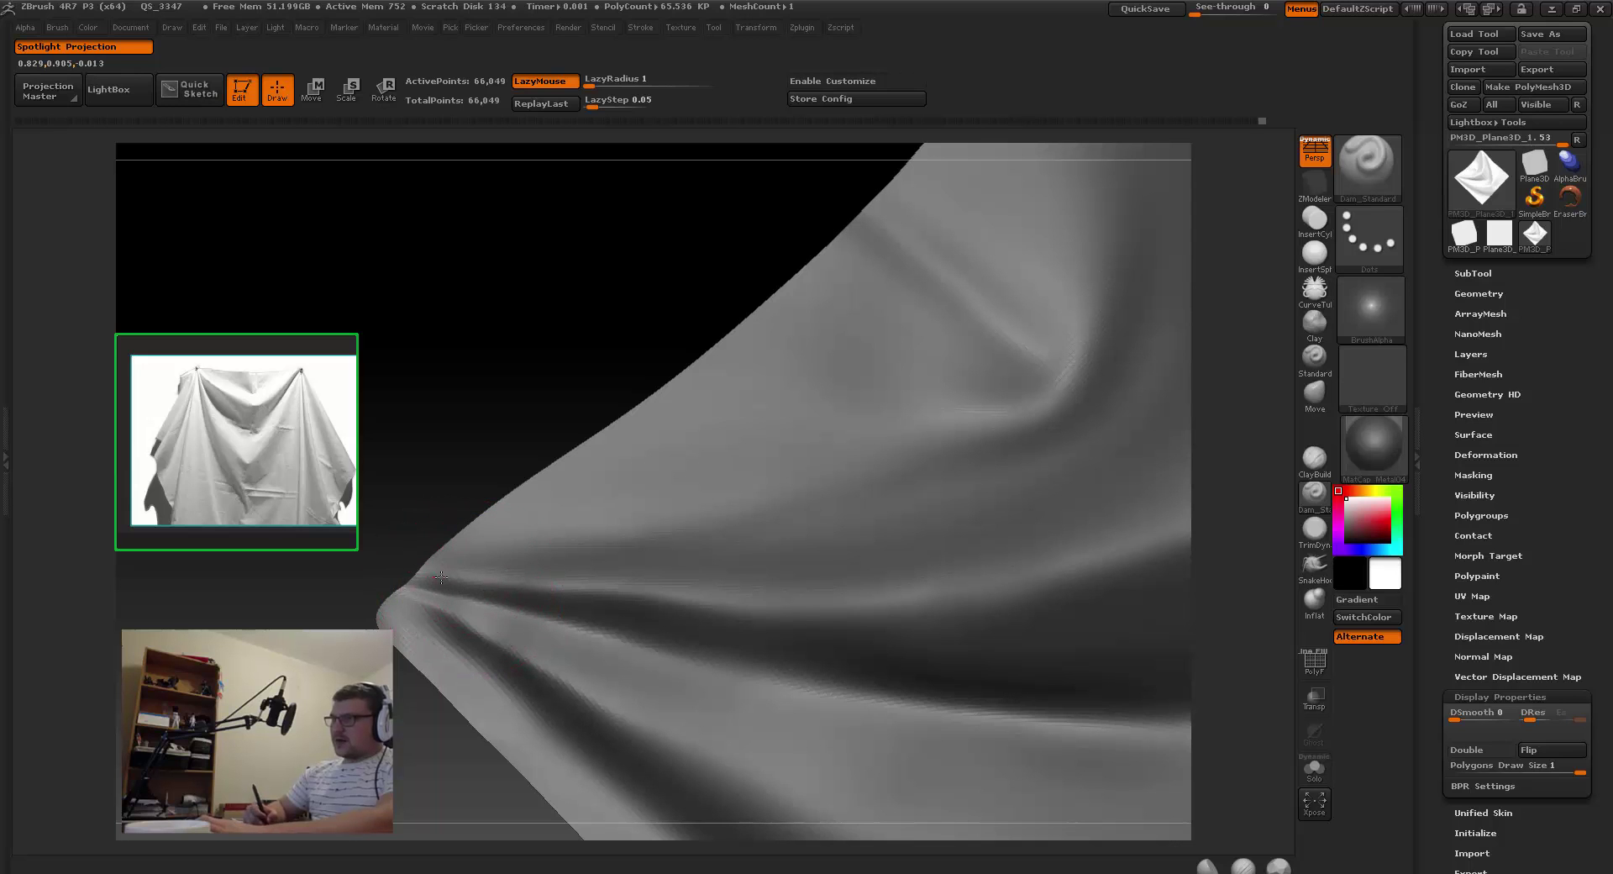
mouse_move(615, 640)
left_mouse_down()
mouse_move(504, 540)
mouse_move(538, 580)
mouse_move(474, 609)
mouse_move(504, 522)
mouse_move(533, 508)
left_mouse_up()
left_click_drag(459, 553, 513, 523)
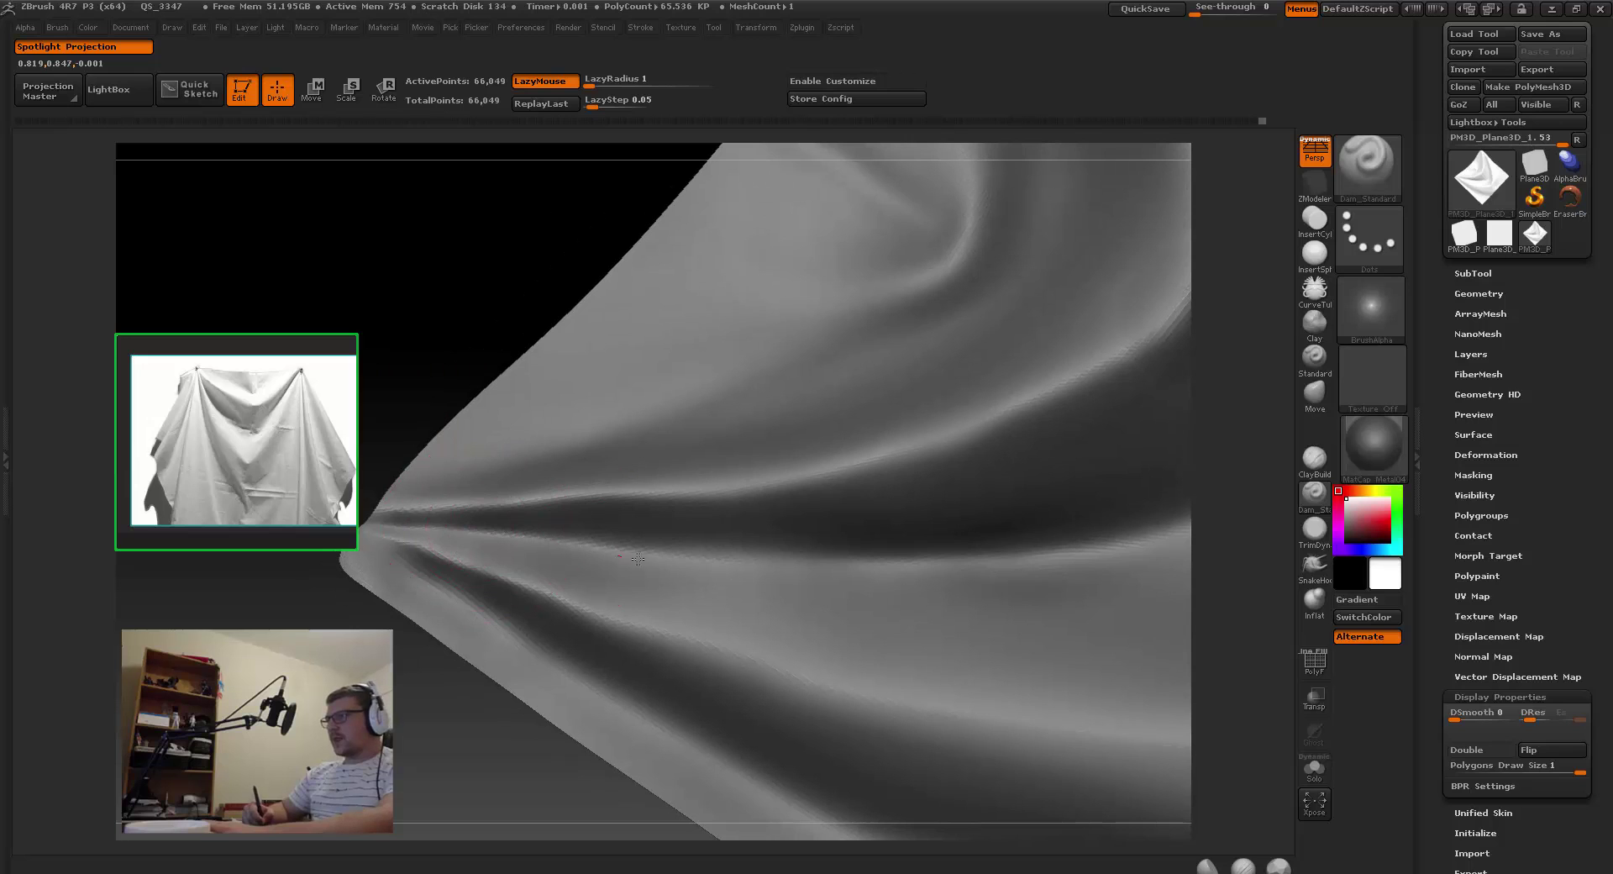
right_click_drag(842, 558, 747, 479)
right_click_drag(743, 547, 756, 595)
key("space")
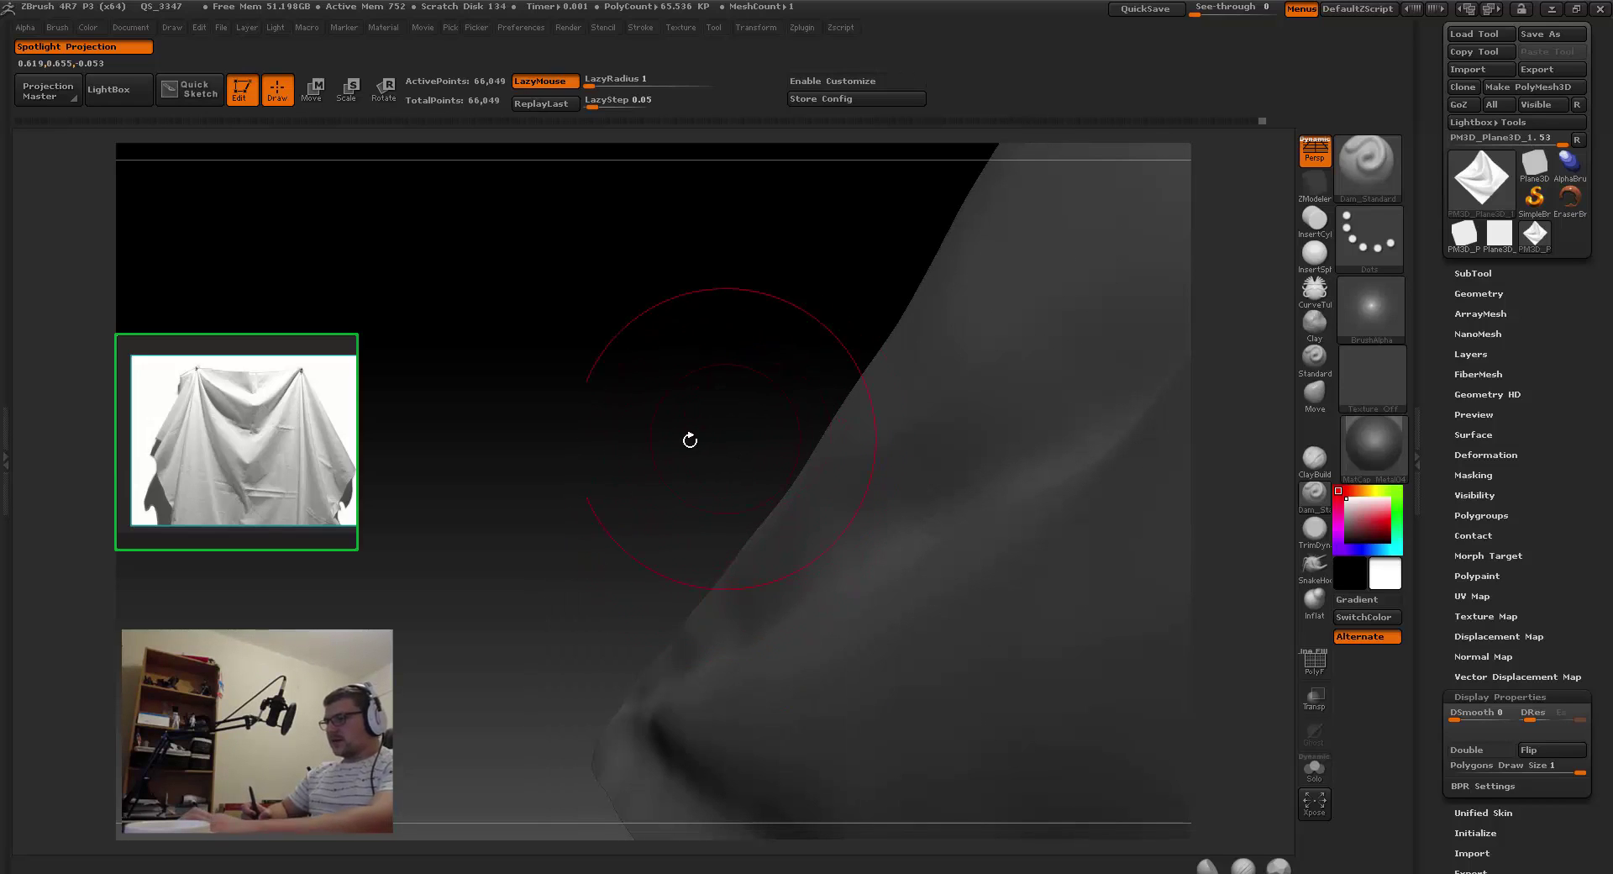
Step: Select the TrimDynamic brush to flatten the cloth around the pinned corner's creases
key("b")
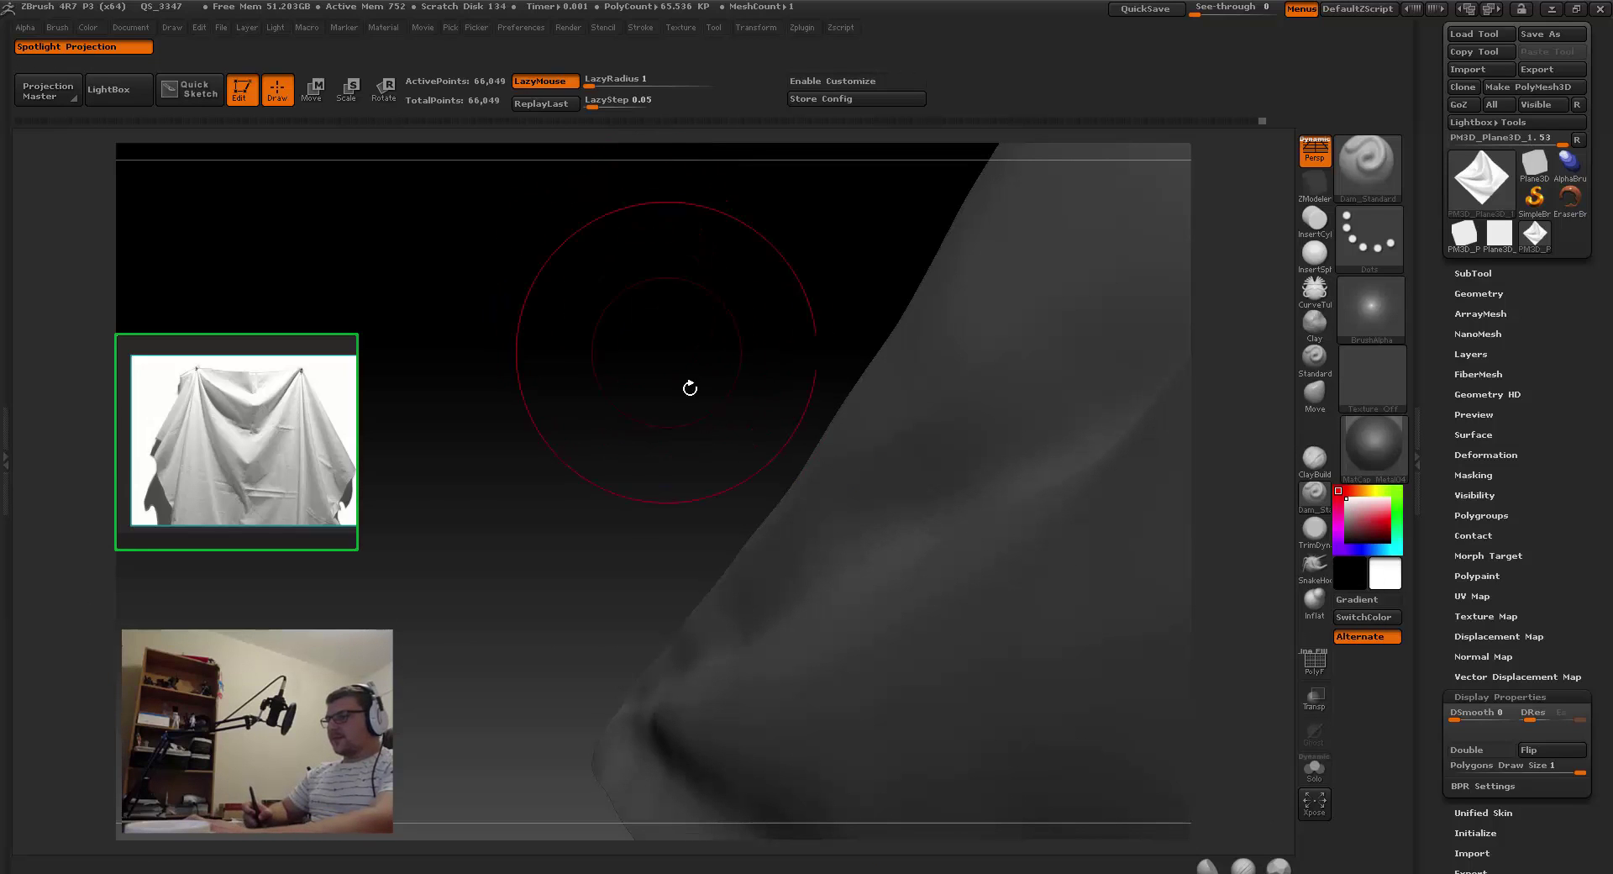
key("b")
key("t")
key("d")
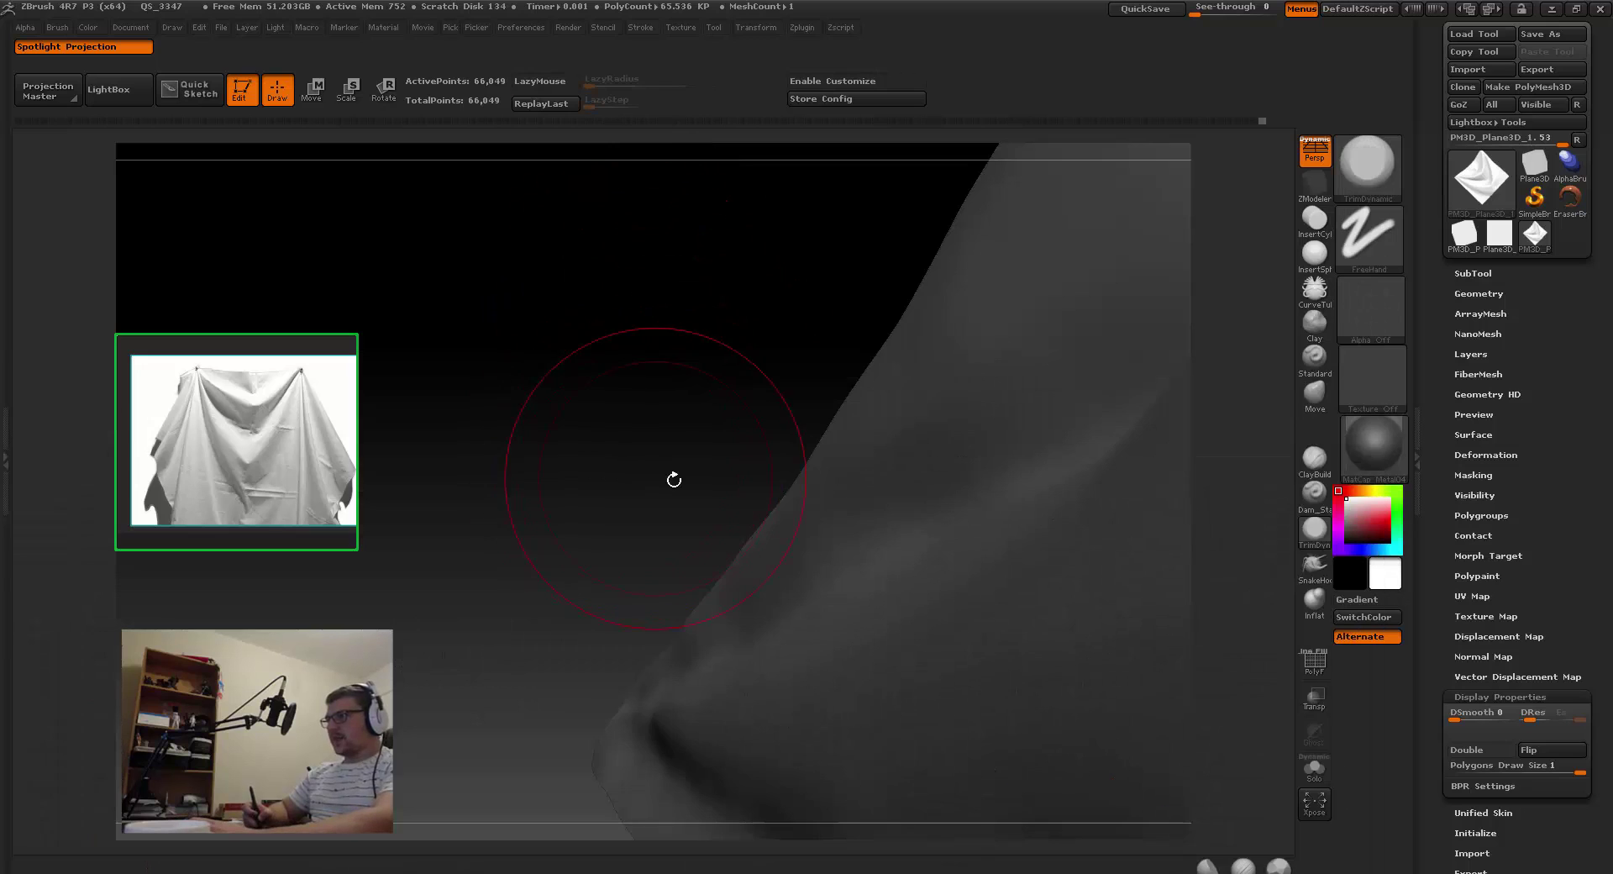
mouse_move(673, 476)
left_mouse_down()
mouse_move(731, 483)
mouse_move(738, 587)
left_mouse_up()
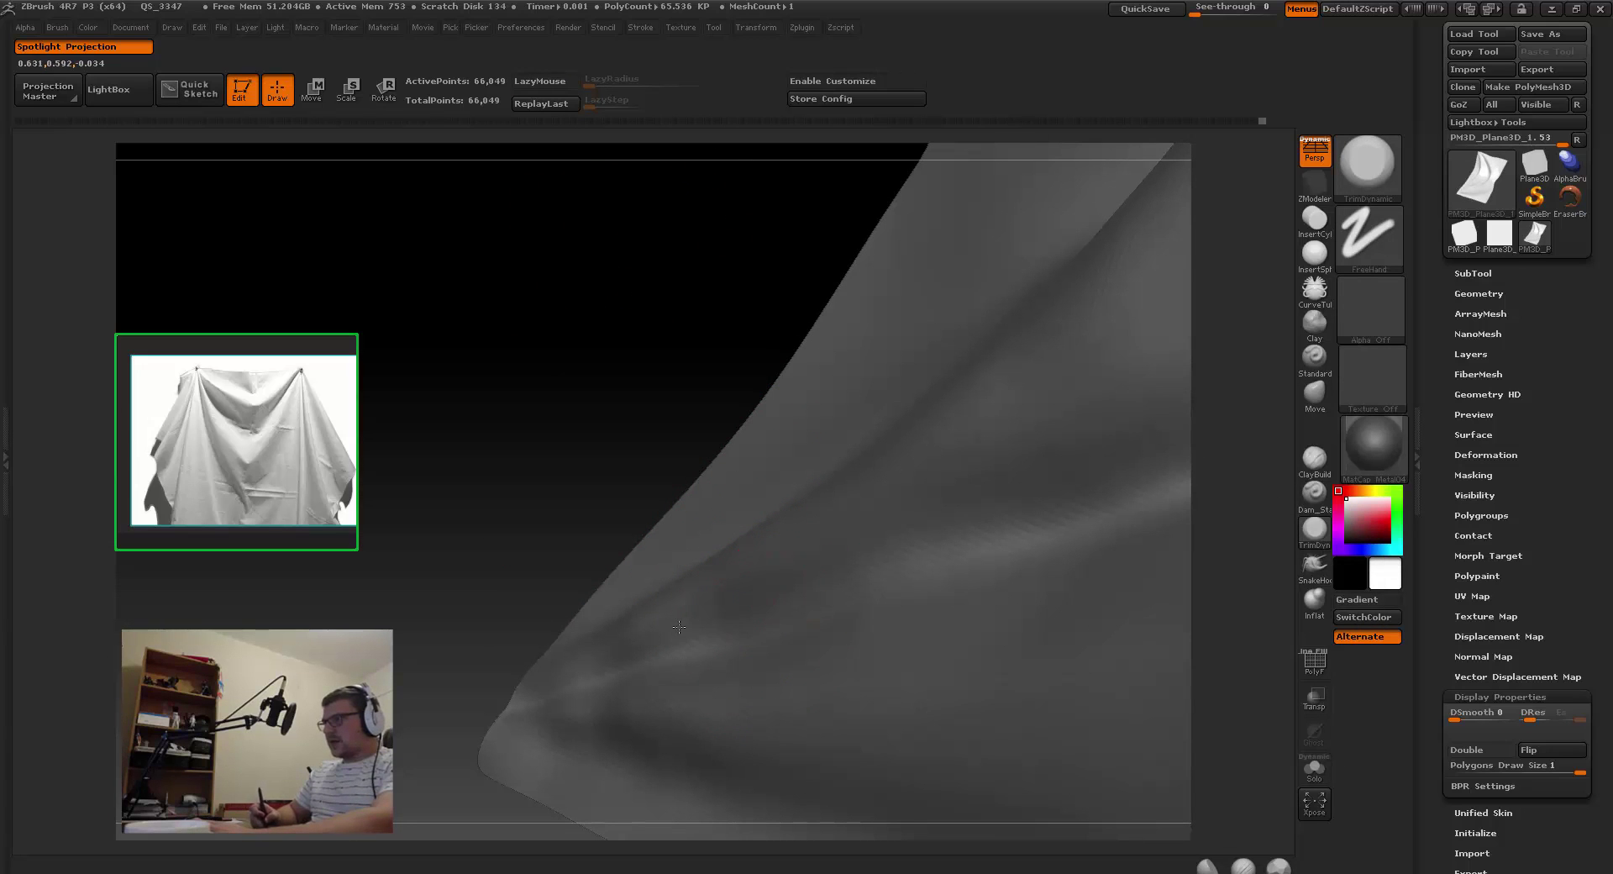
Step: Try a smaller TrimDynamic stroke on the cloth beside the pinned corner's upper crease, then undo it
key("s")
mouse_move(714, 620)
left_mouse_down()
mouse_move(742, 597)
mouse_move(661, 641)
left_mouse_up()
key("s")
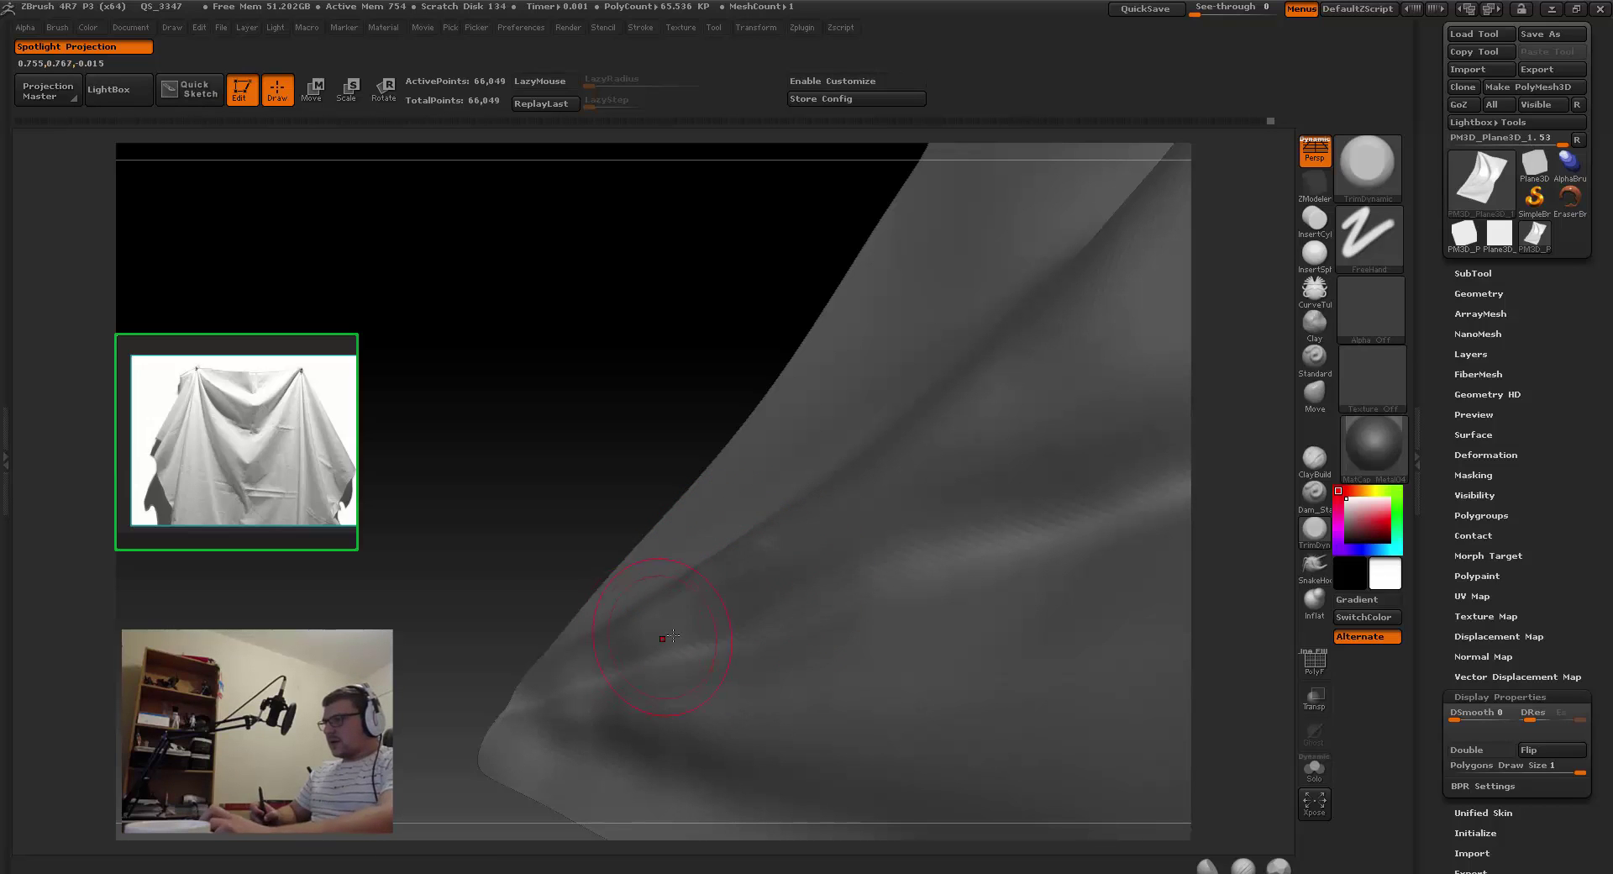
key("ctrl+z")
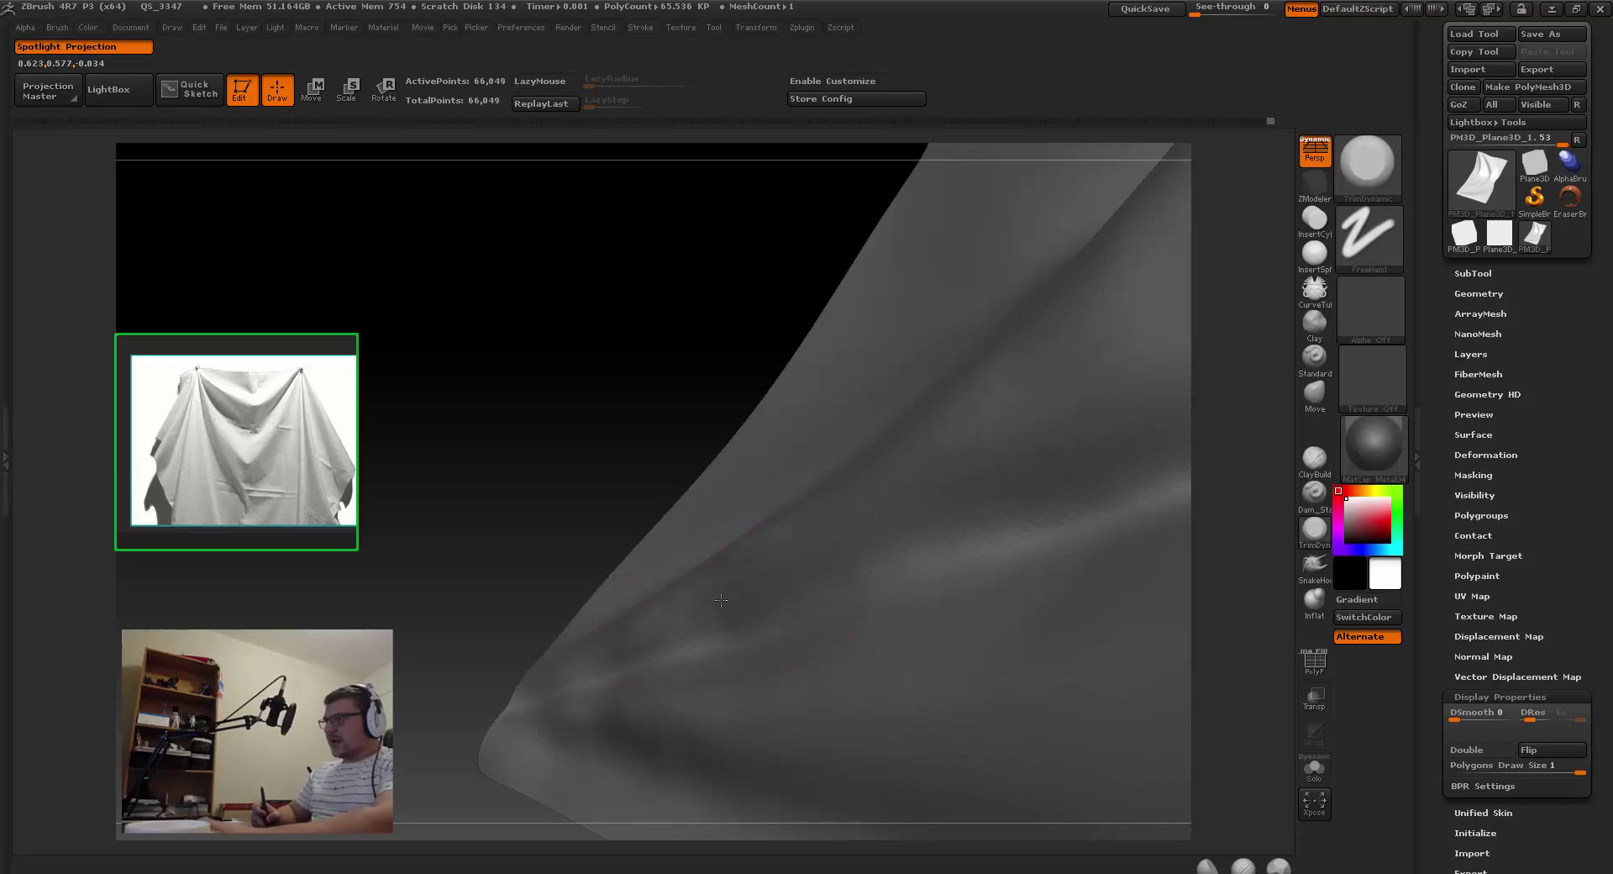
key("ctrl+z")
Step: Reduce the TrimDynamic brush size and flatten the band of cloth between the two ridges leaving the pinned corner
key("s")
left_click_drag(765, 580, 757, 580)
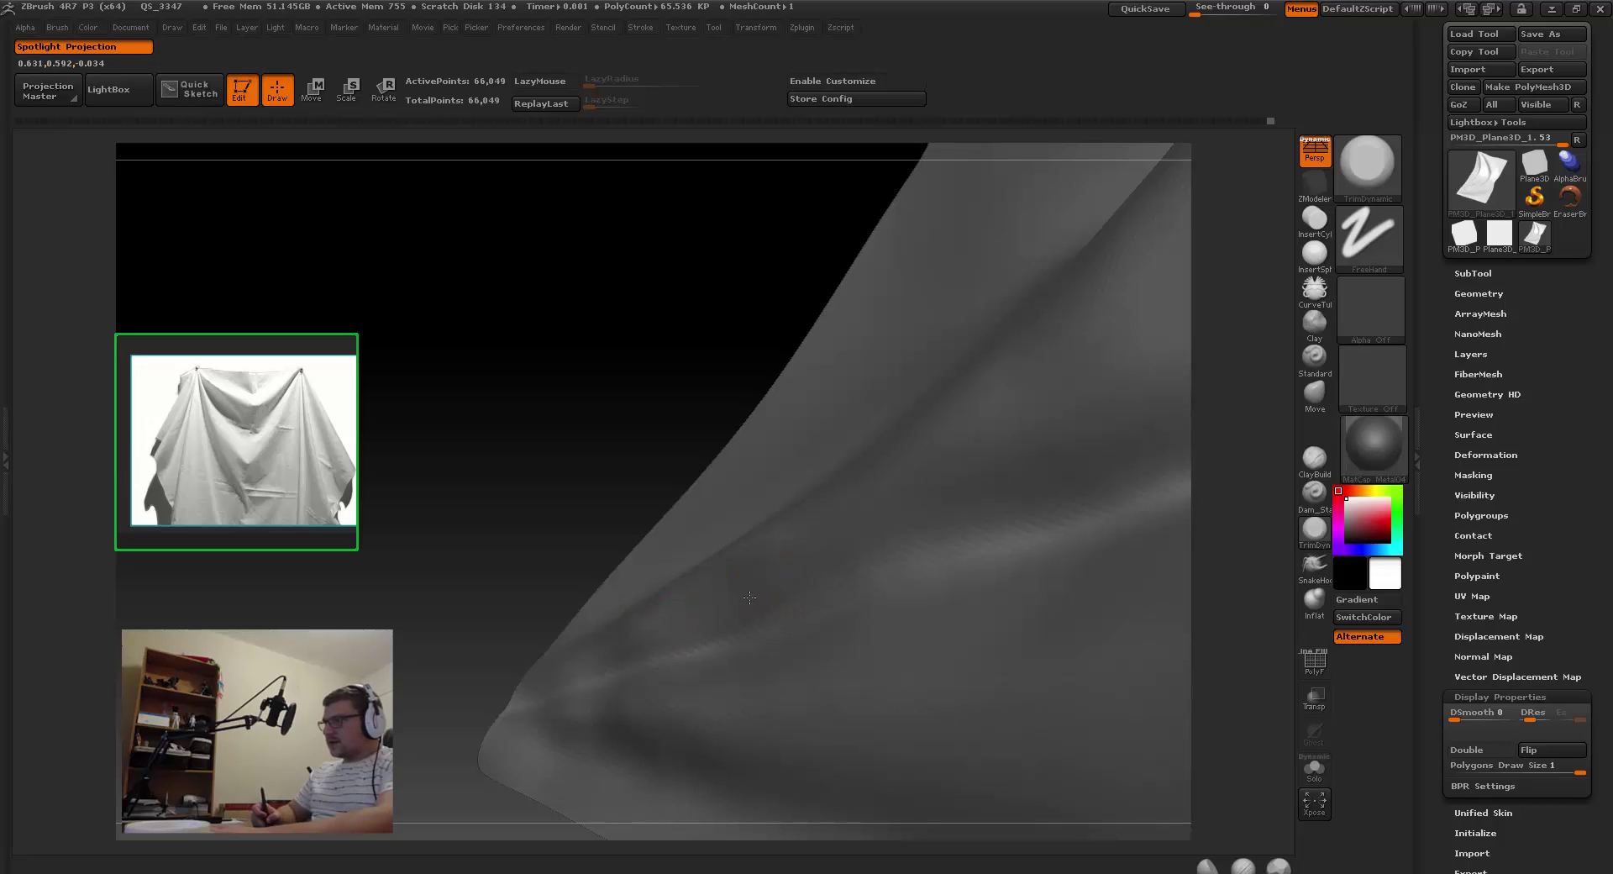
key("shift")
key("shift")
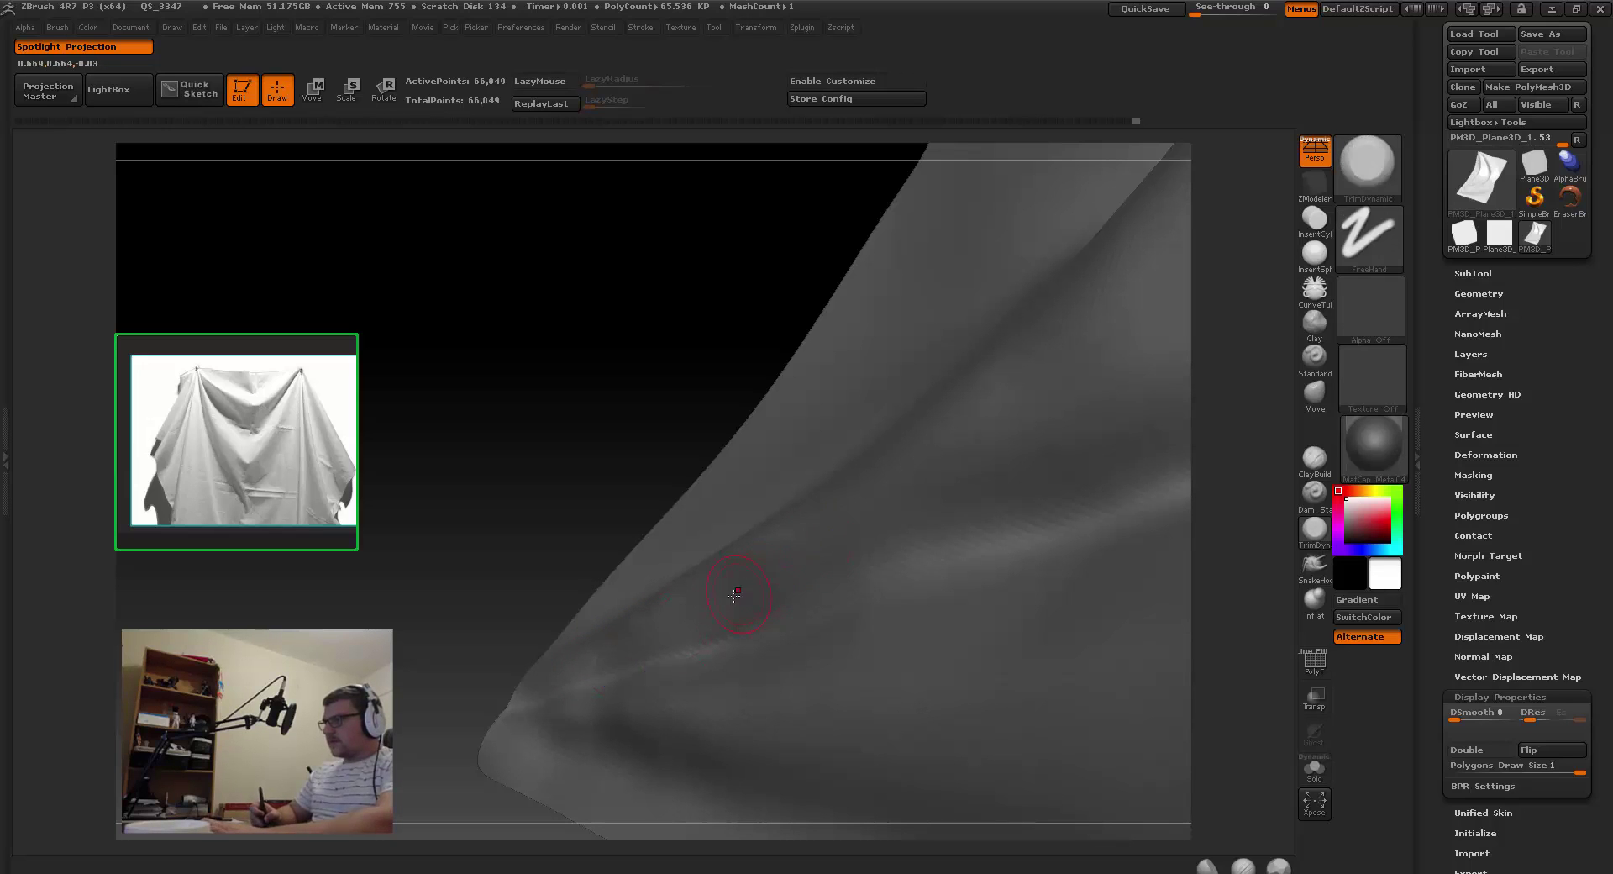
right_click_drag(738, 587, 626, 630)
key("shift")
right_click_drag(770, 565, 720, 570)
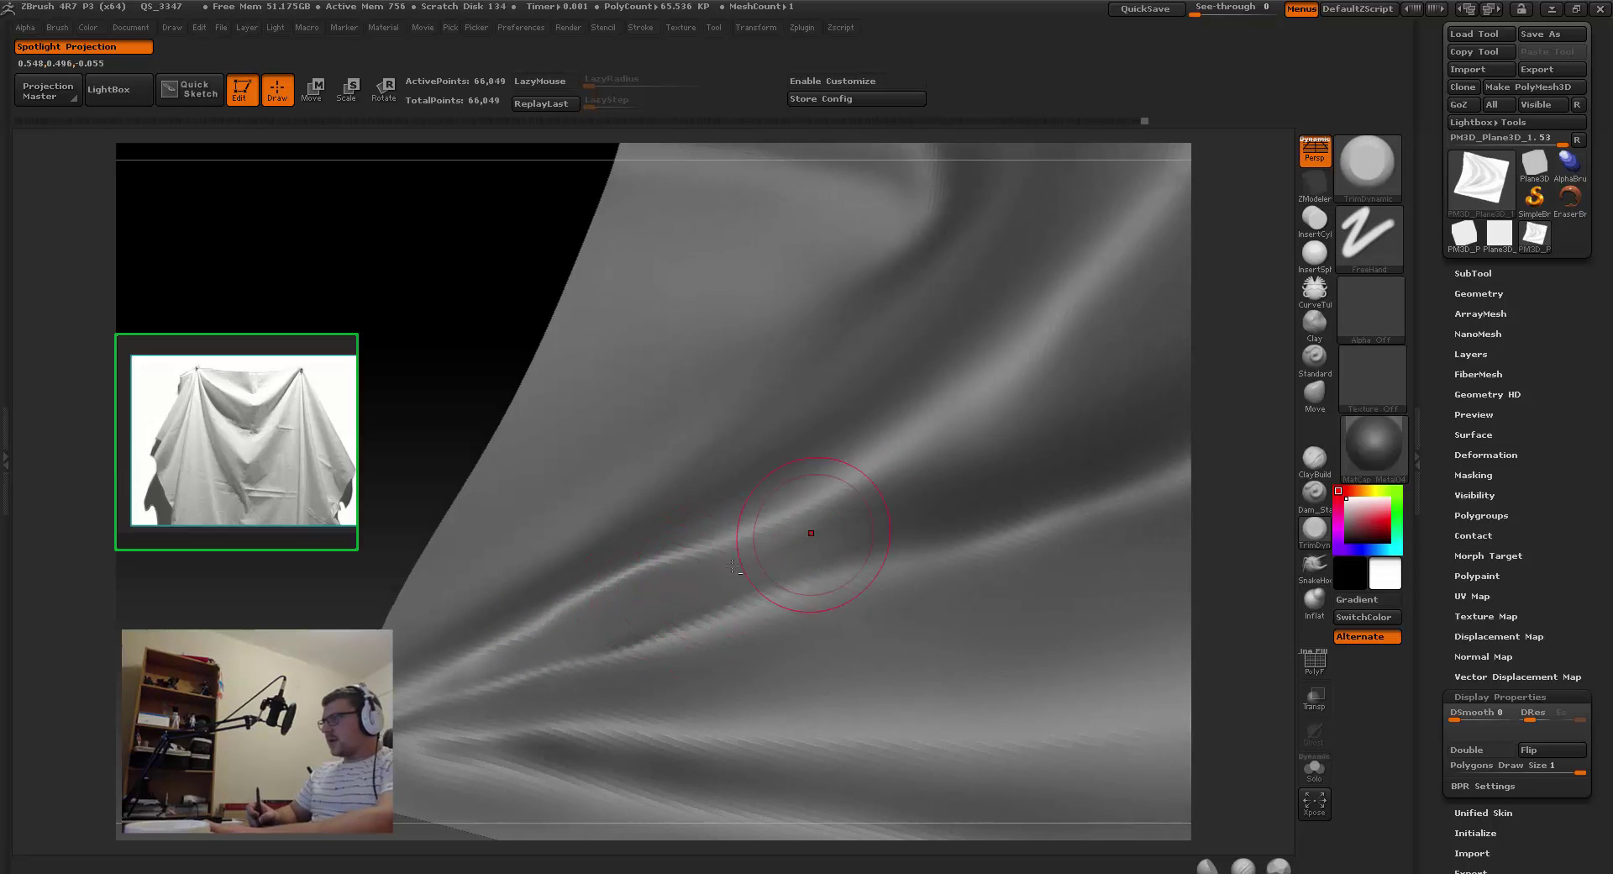
left_click_drag(638, 589, 866, 507)
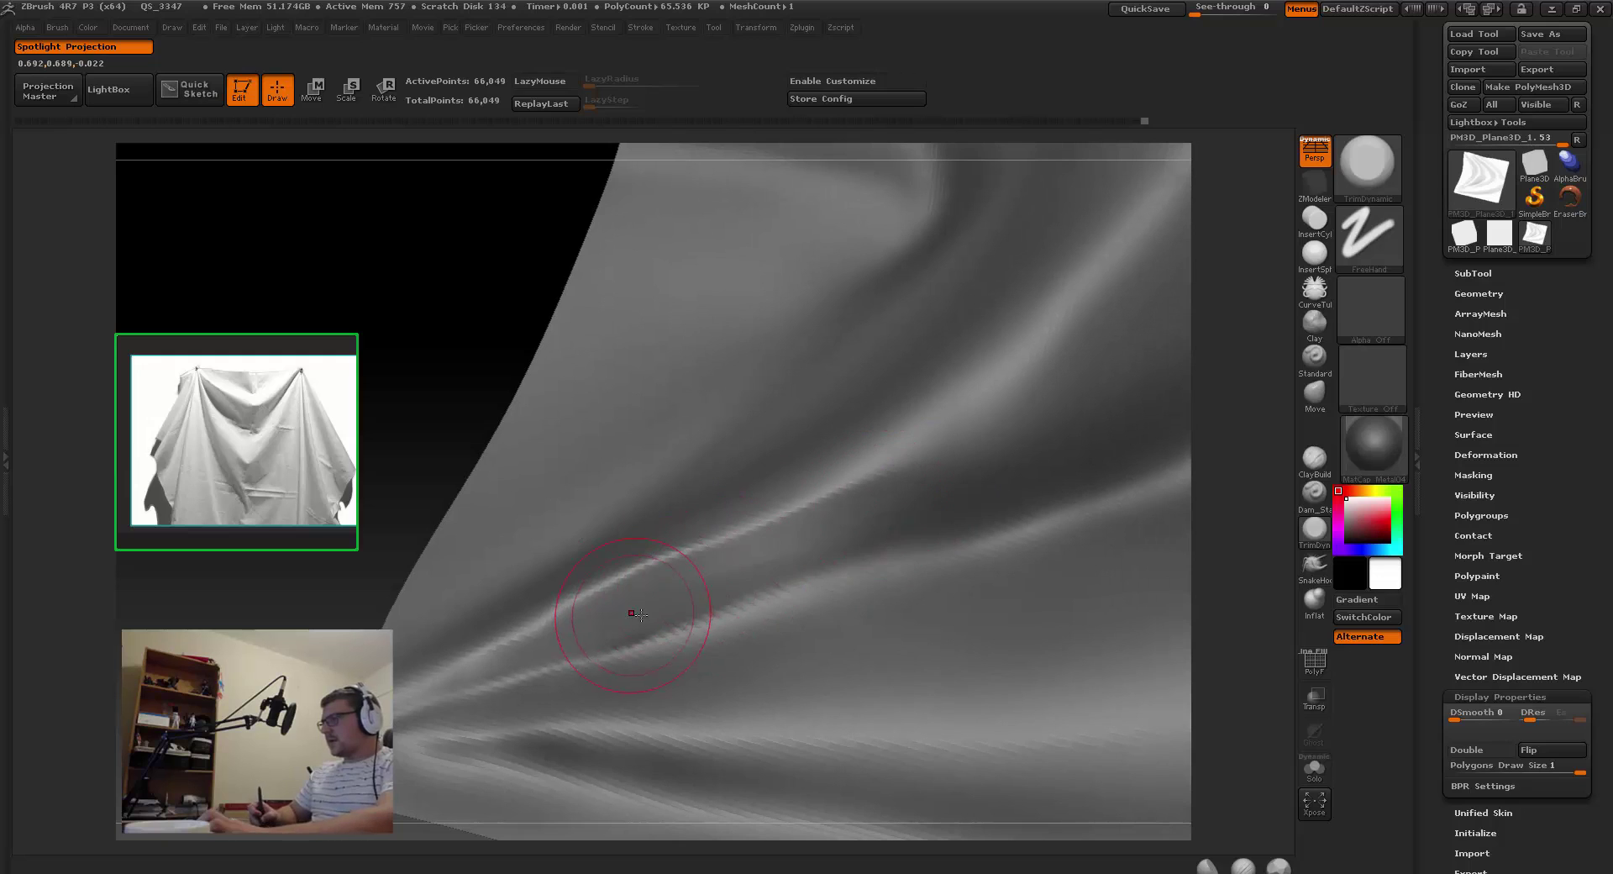
Step: Smooth the flattened band and the ridge edges on both sides of it
key("shift")
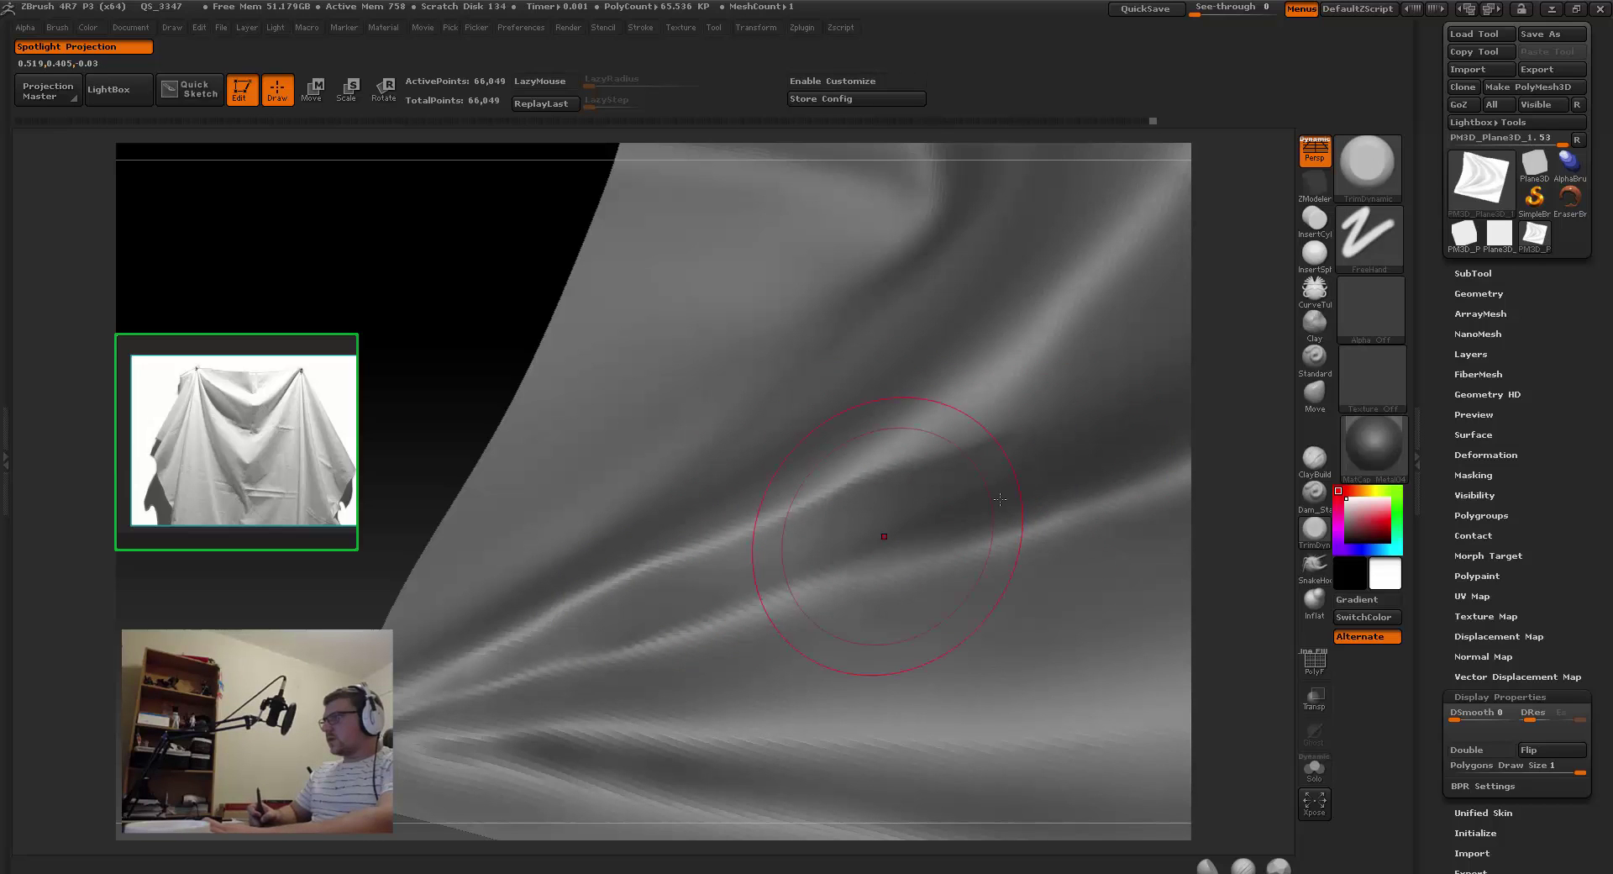
key("shift")
key("shift")
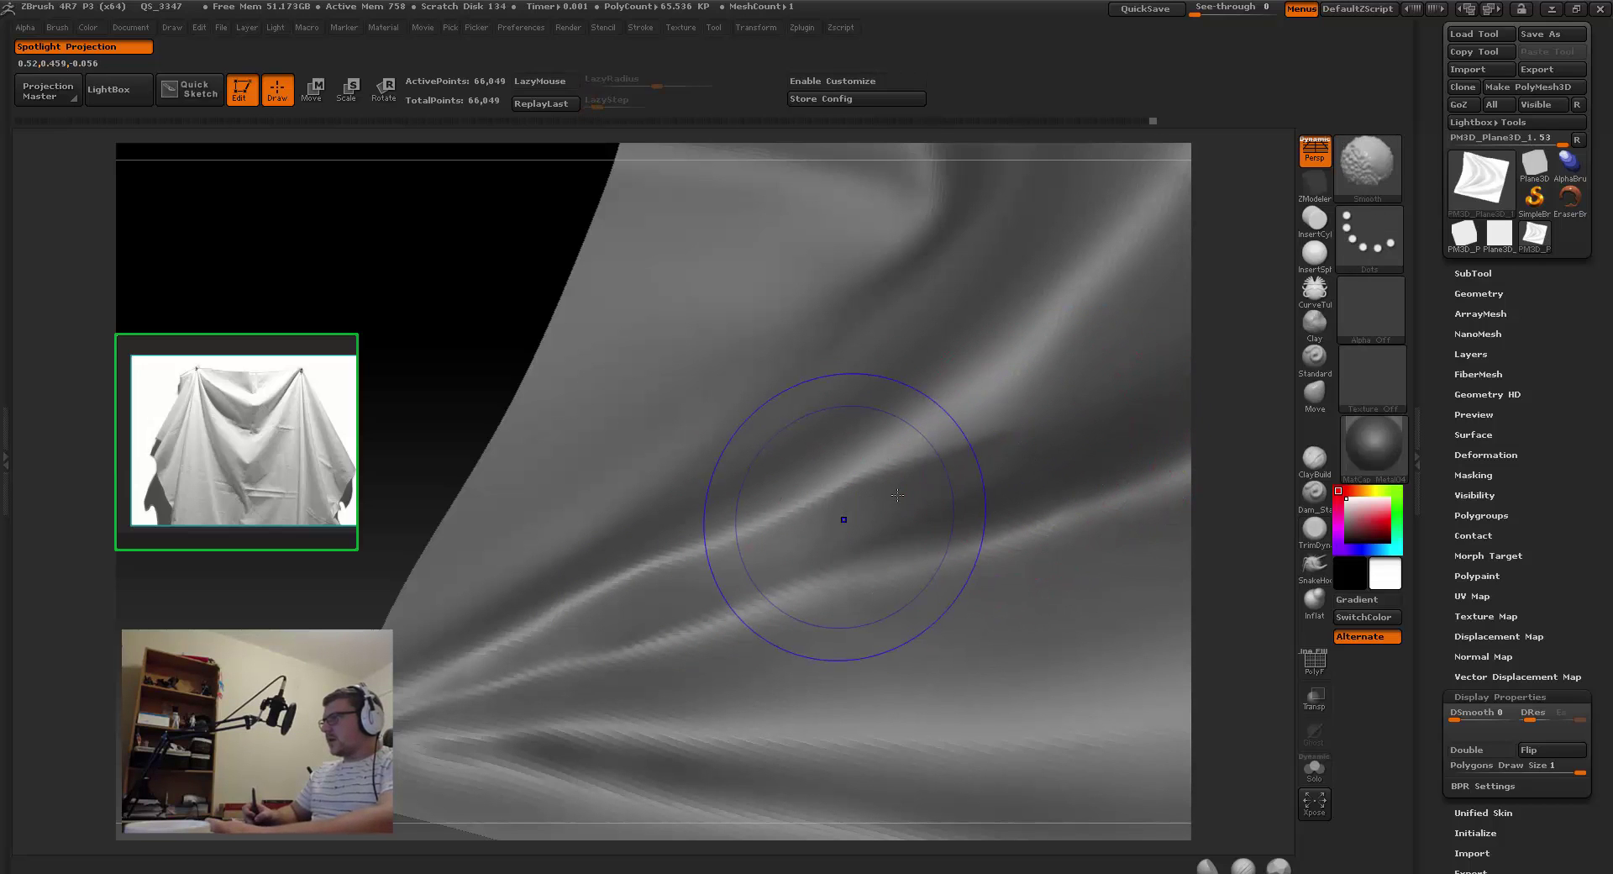
mouse_move(685, 565)
right_mouse_down()
mouse_move(781, 554)
mouse_move(683, 571)
right_mouse_up()
key("shift")
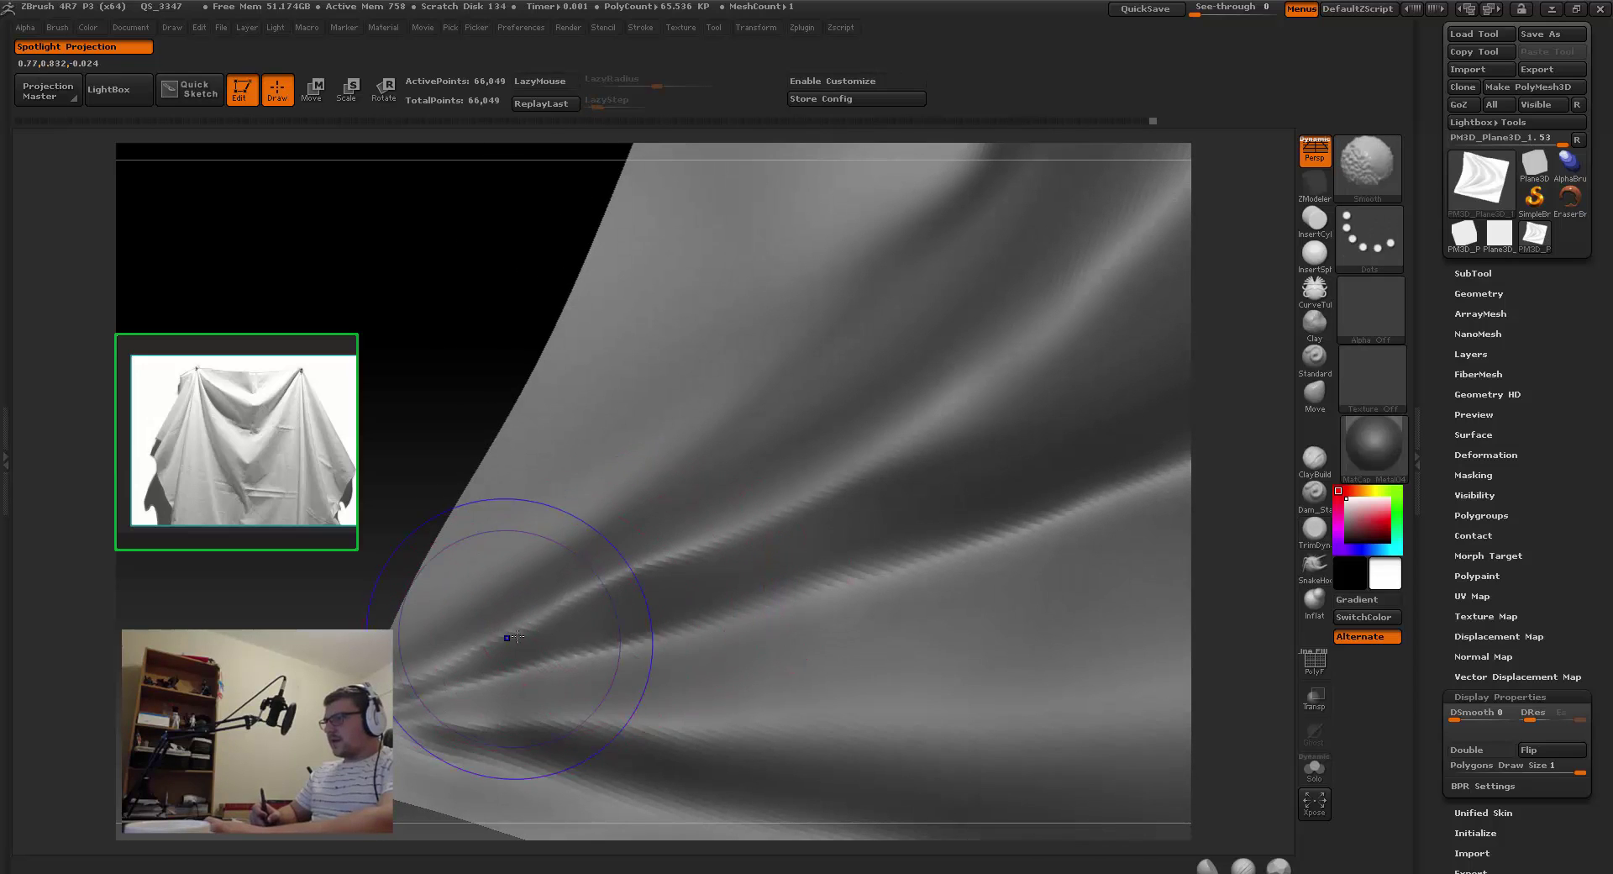
key("ctrl")
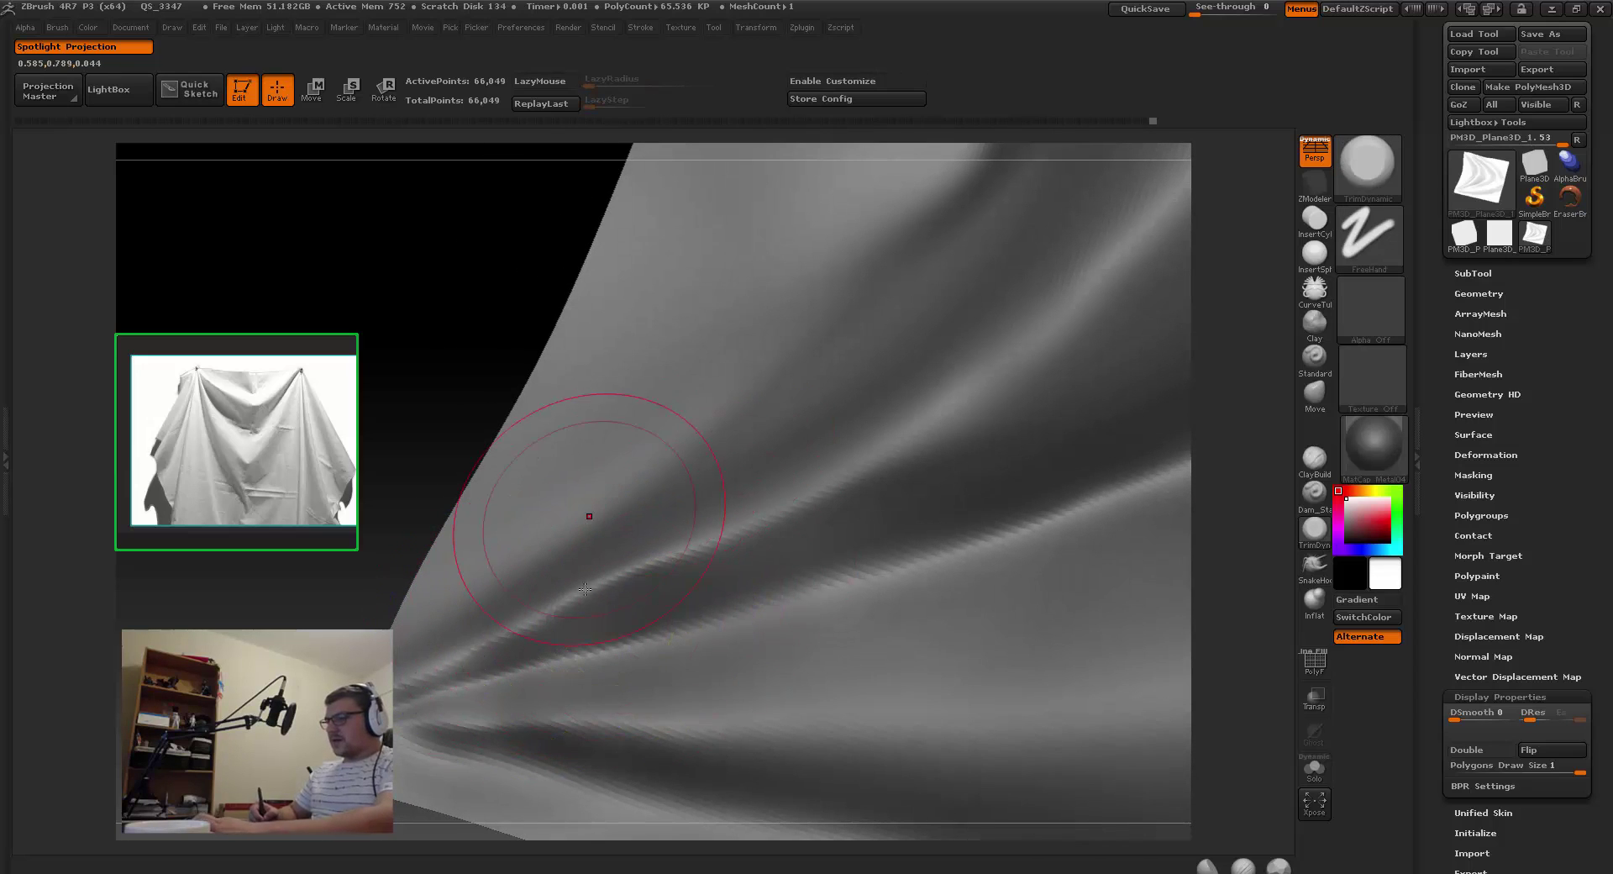
Step: Select the Standard brush and assign it a soft round alpha
key("b")
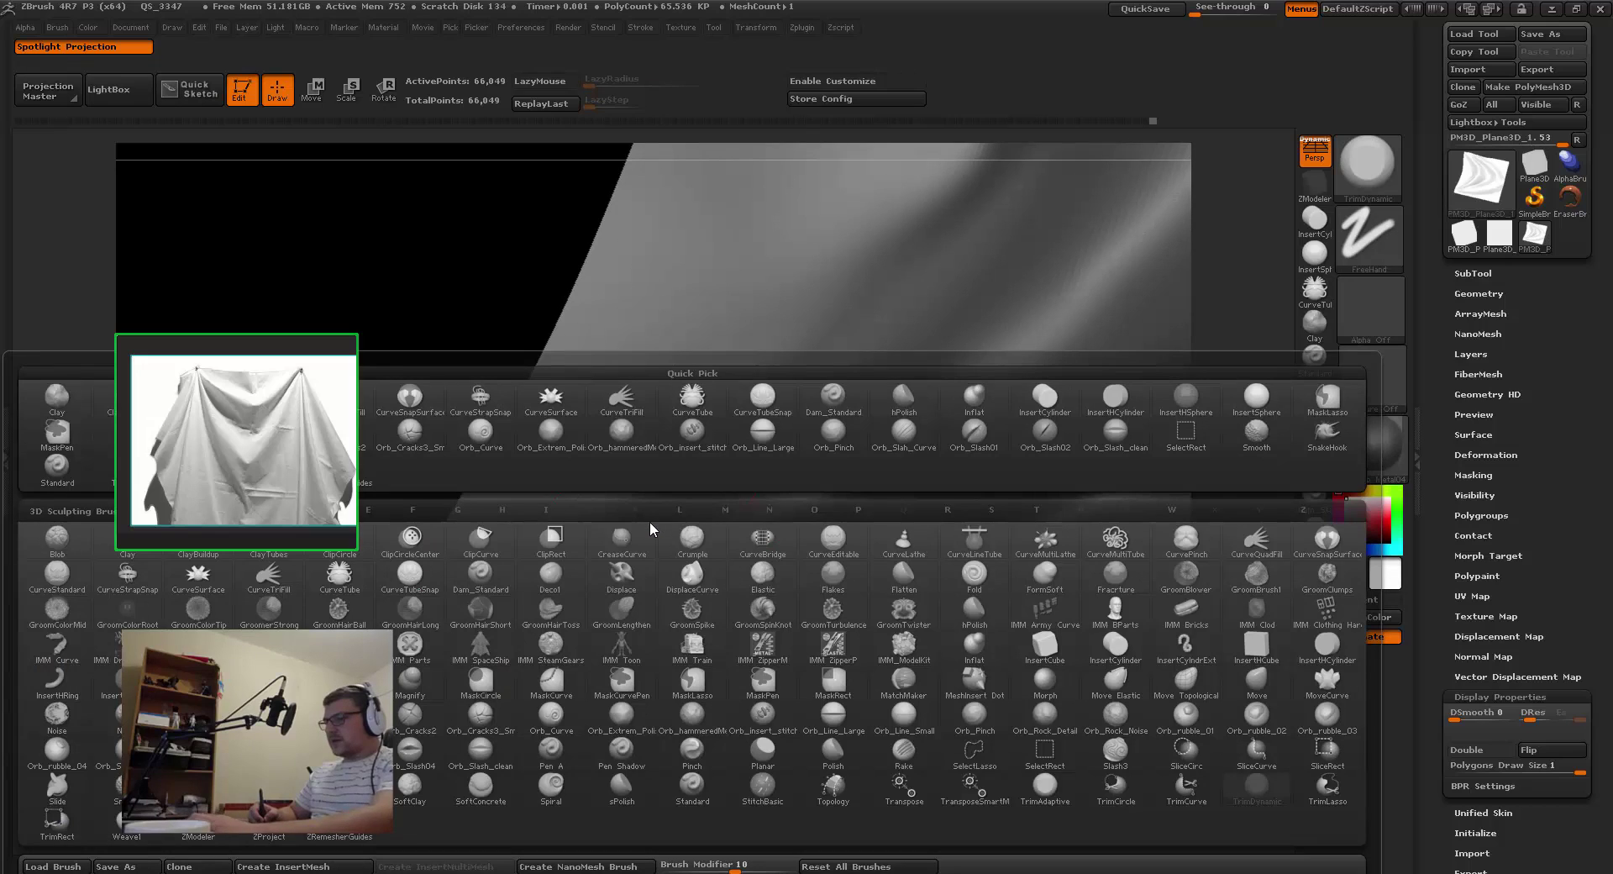
key("s")
key("t")
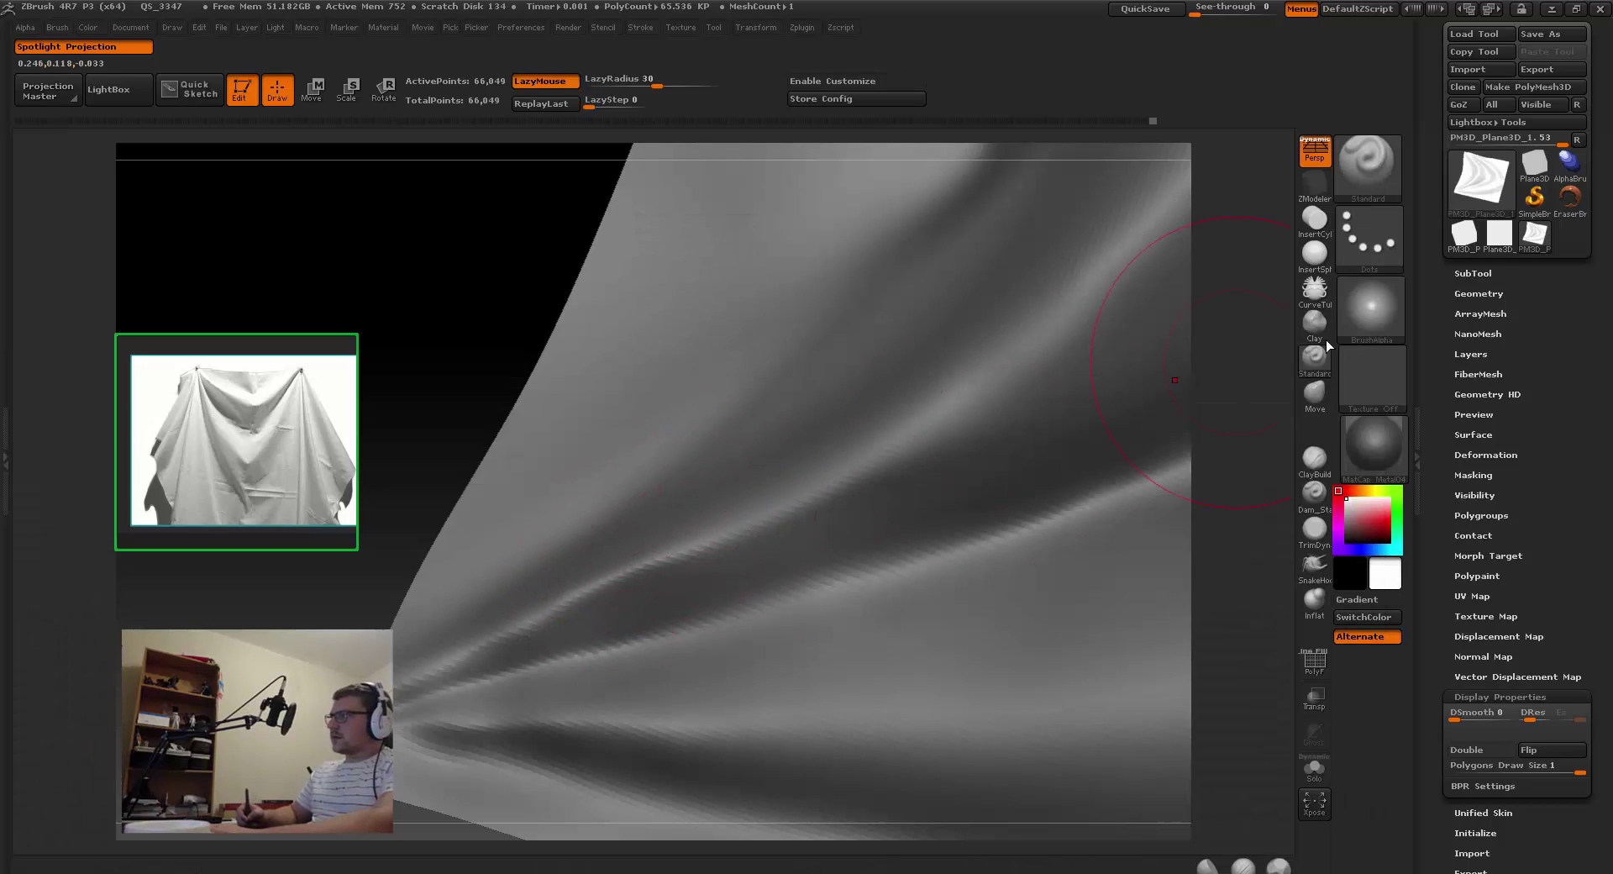
left_click(1362, 326)
left_click(624, 337)
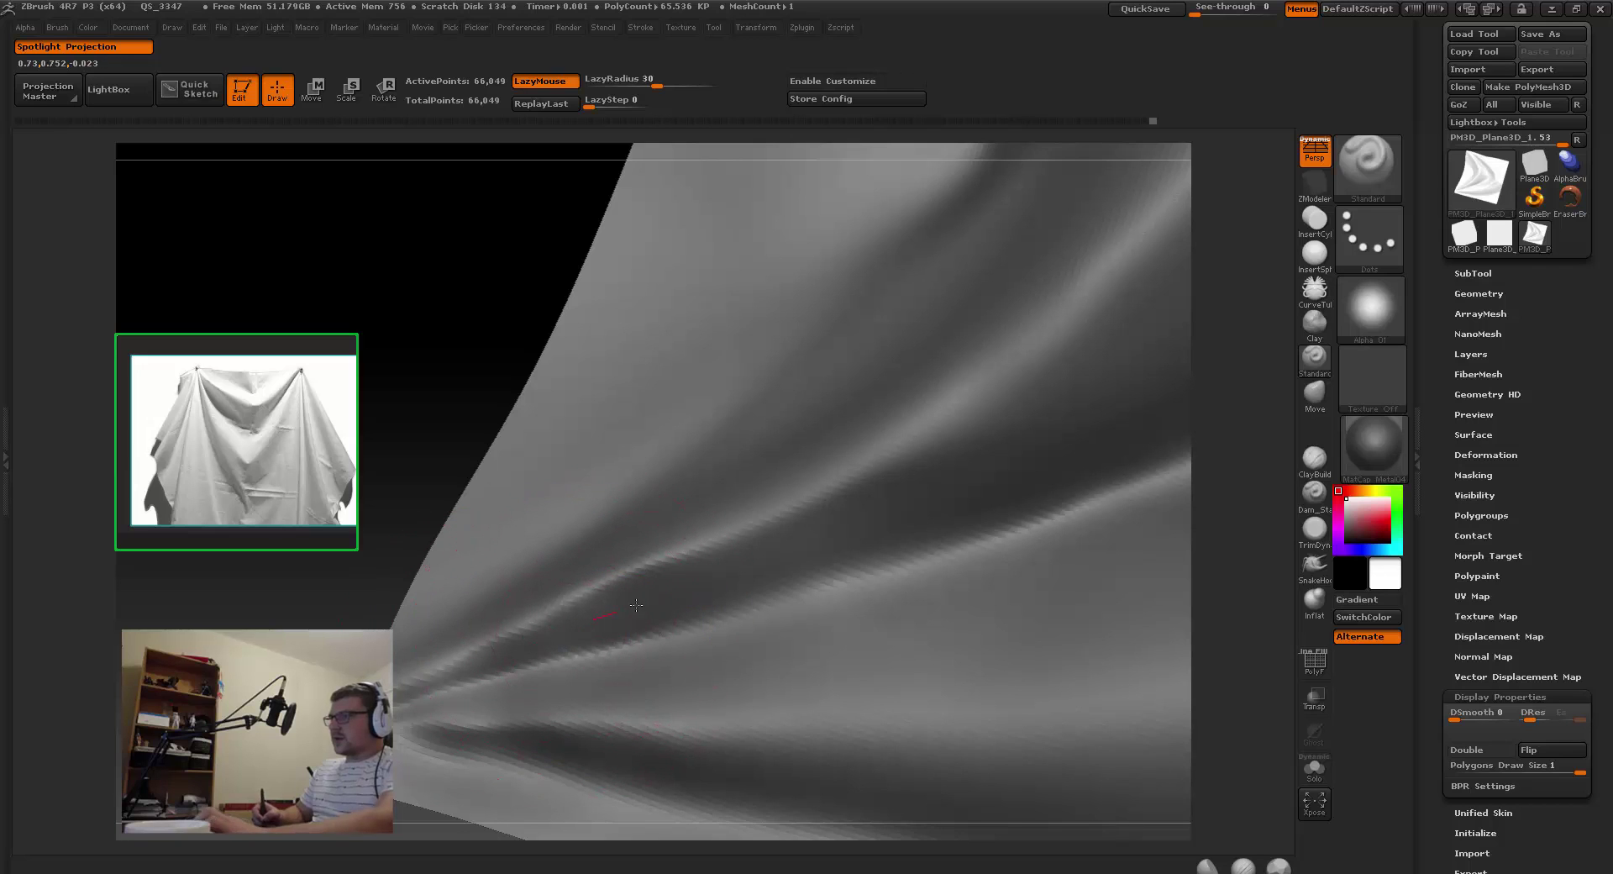
Step: Adjust the Standard brush's quick settings and test it in the trough between the two ridges
key("b")
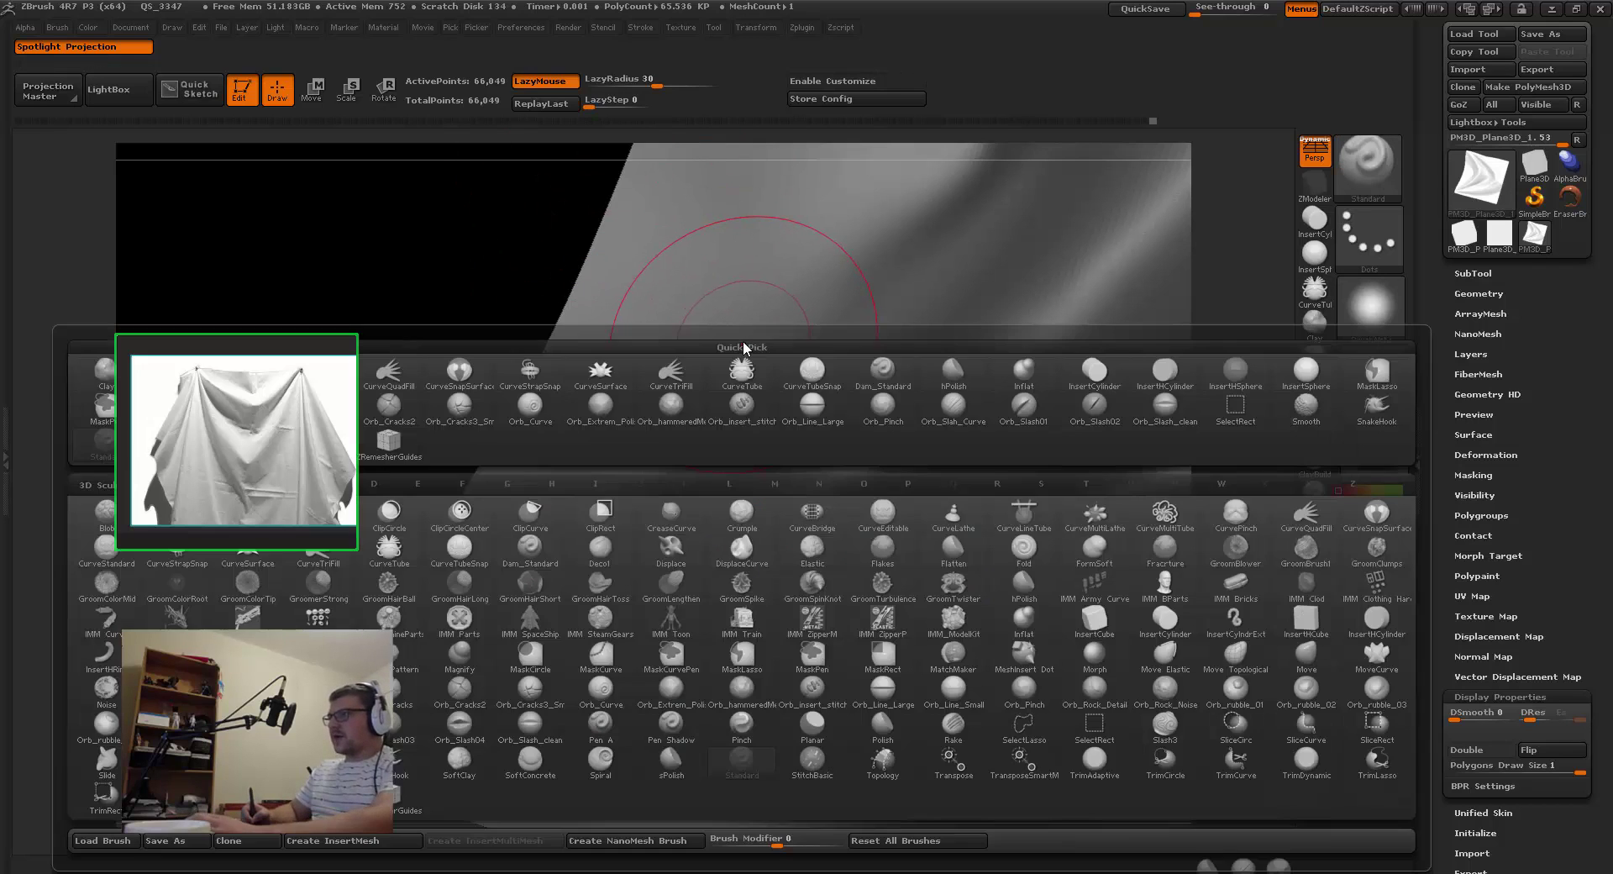
key("space")
left_click_drag(748, 407, 735, 407)
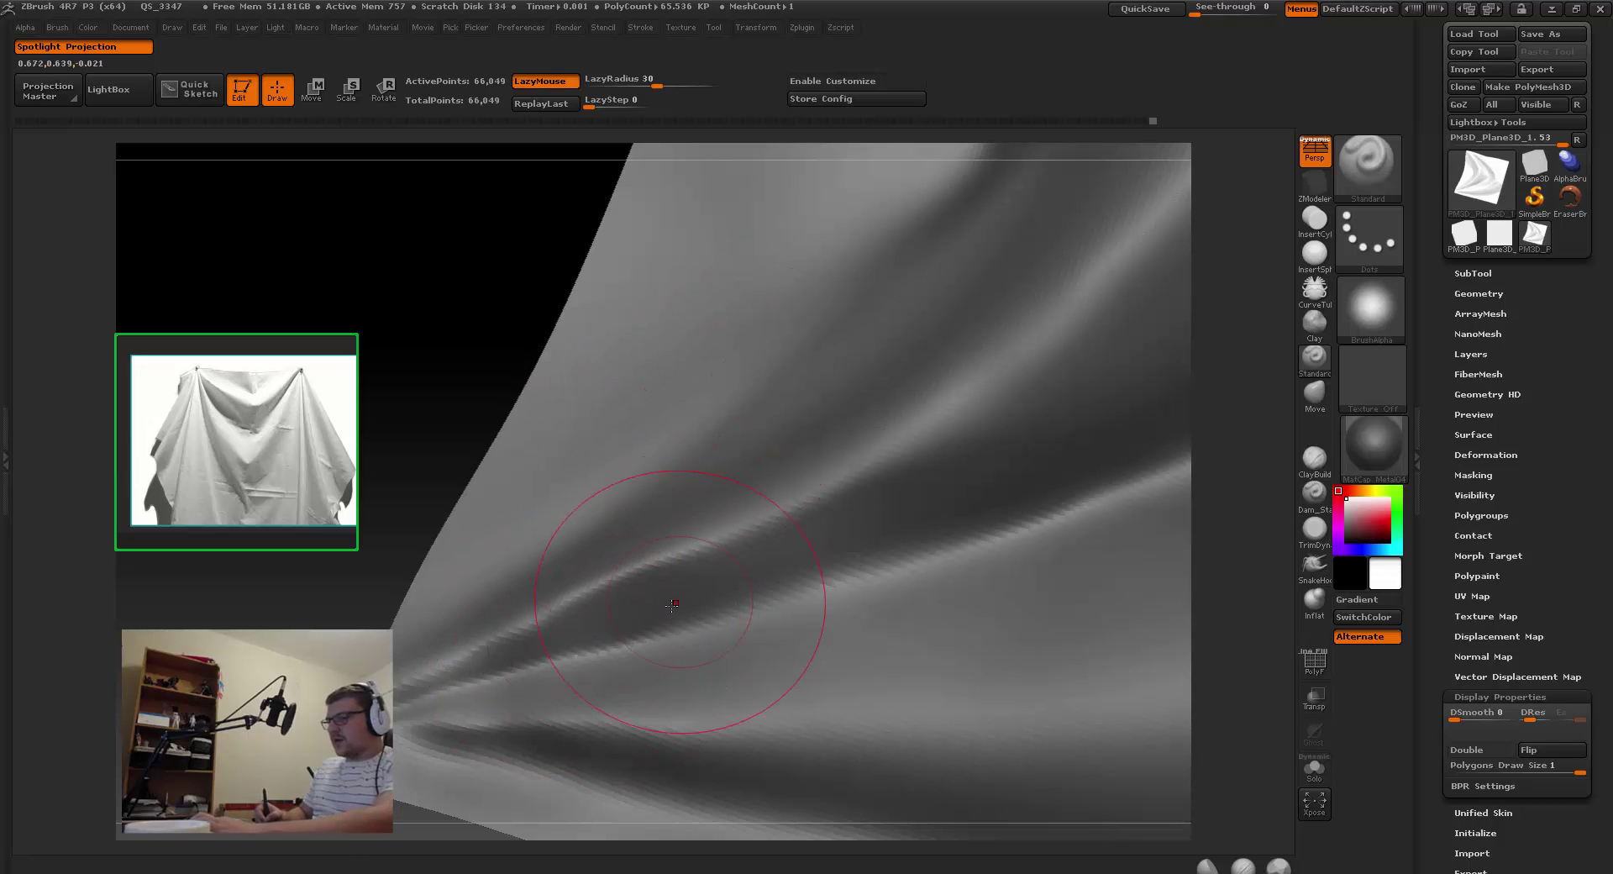
key("b")
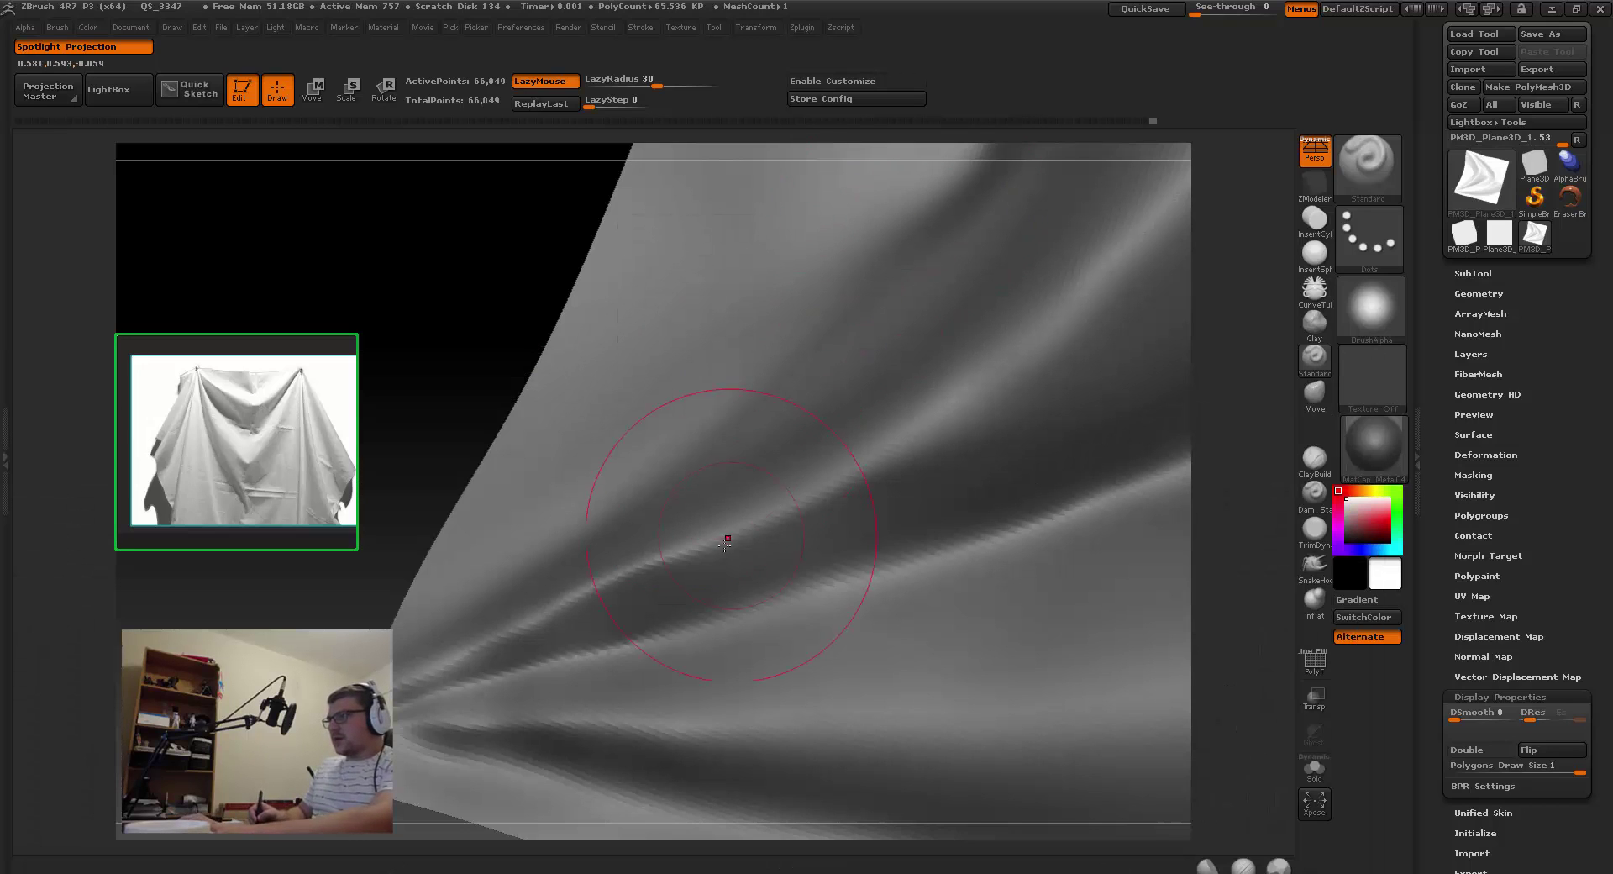
key("space")
left_click_drag(691, 418, 696, 417)
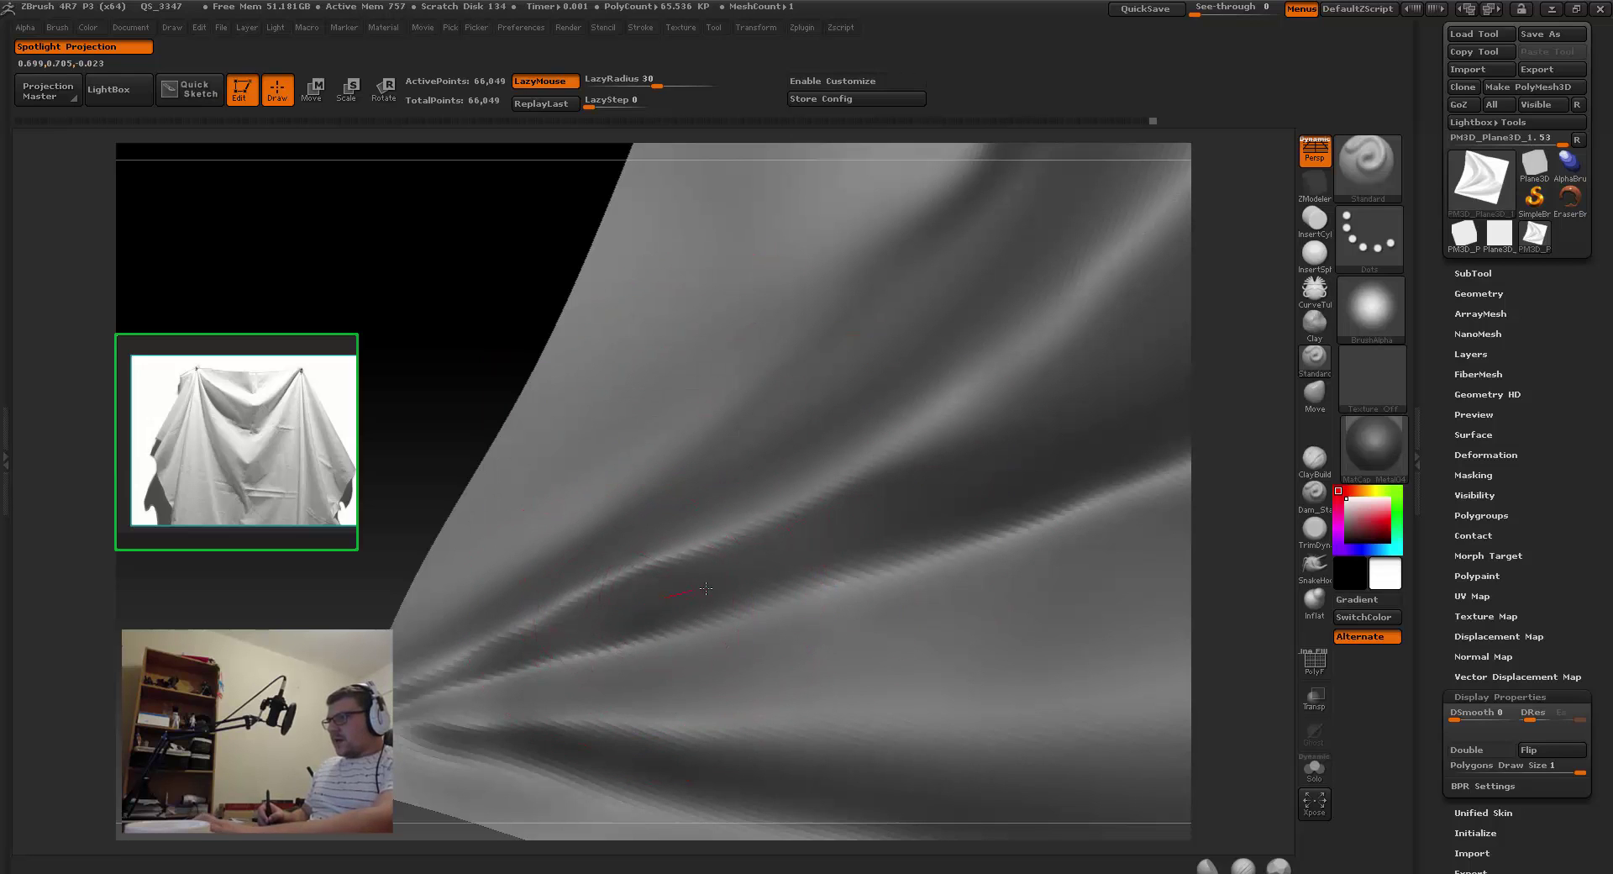
Step: Turn off the brush alpha and sculpt repeated strokes along the trough between the ridges toward the pinned corner
left_click(1392, 335)
left_click(561, 343)
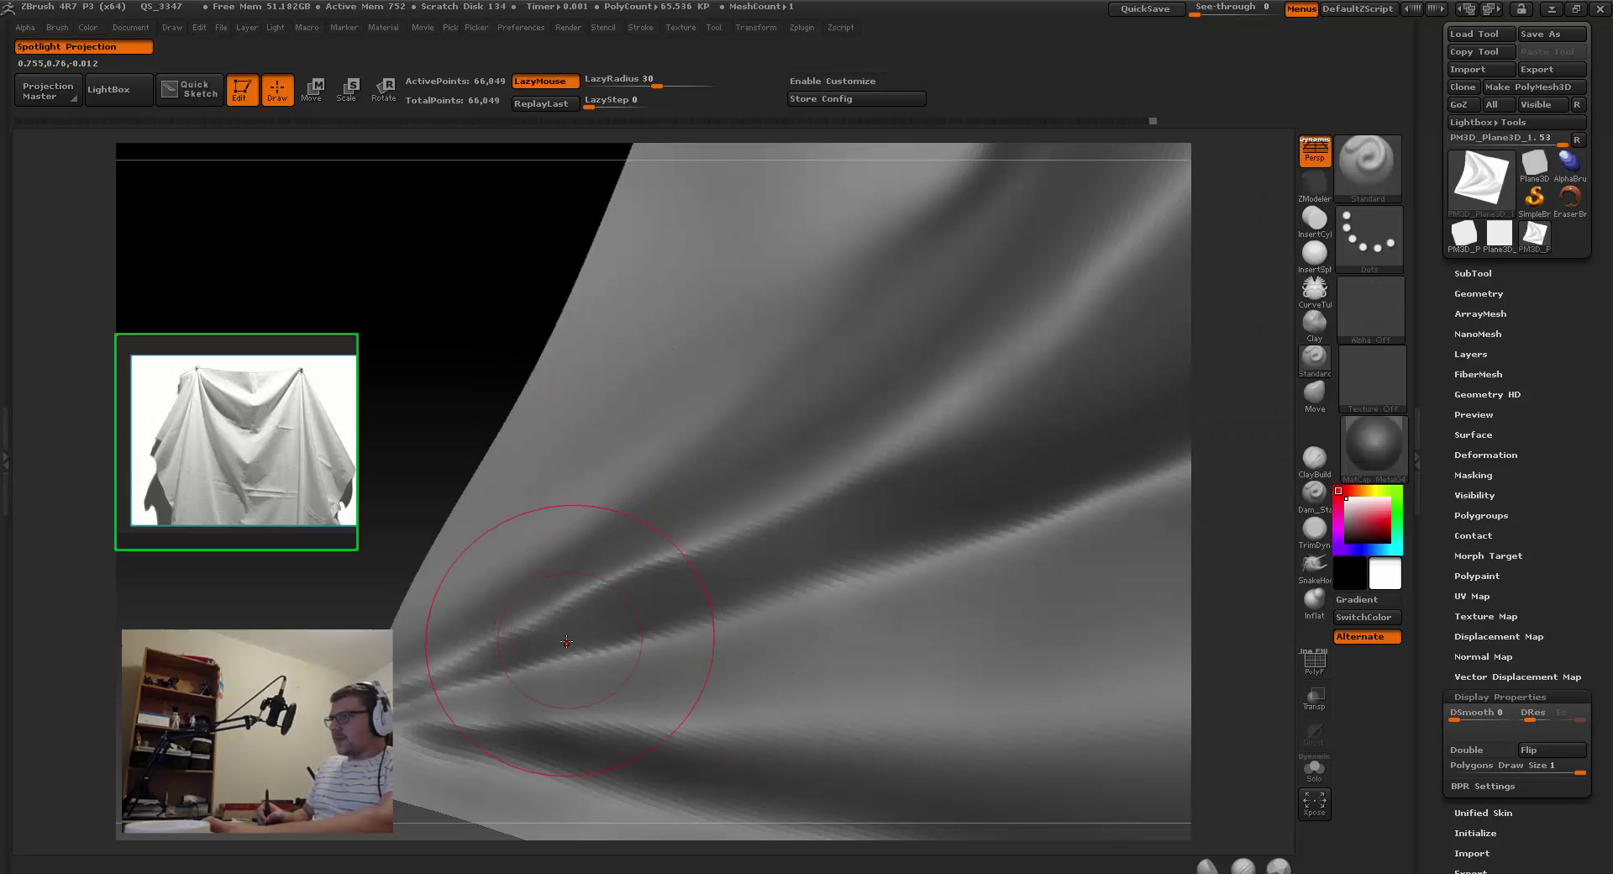
left_click_drag(567, 642, 516, 645)
left_click_drag(684, 586, 522, 651)
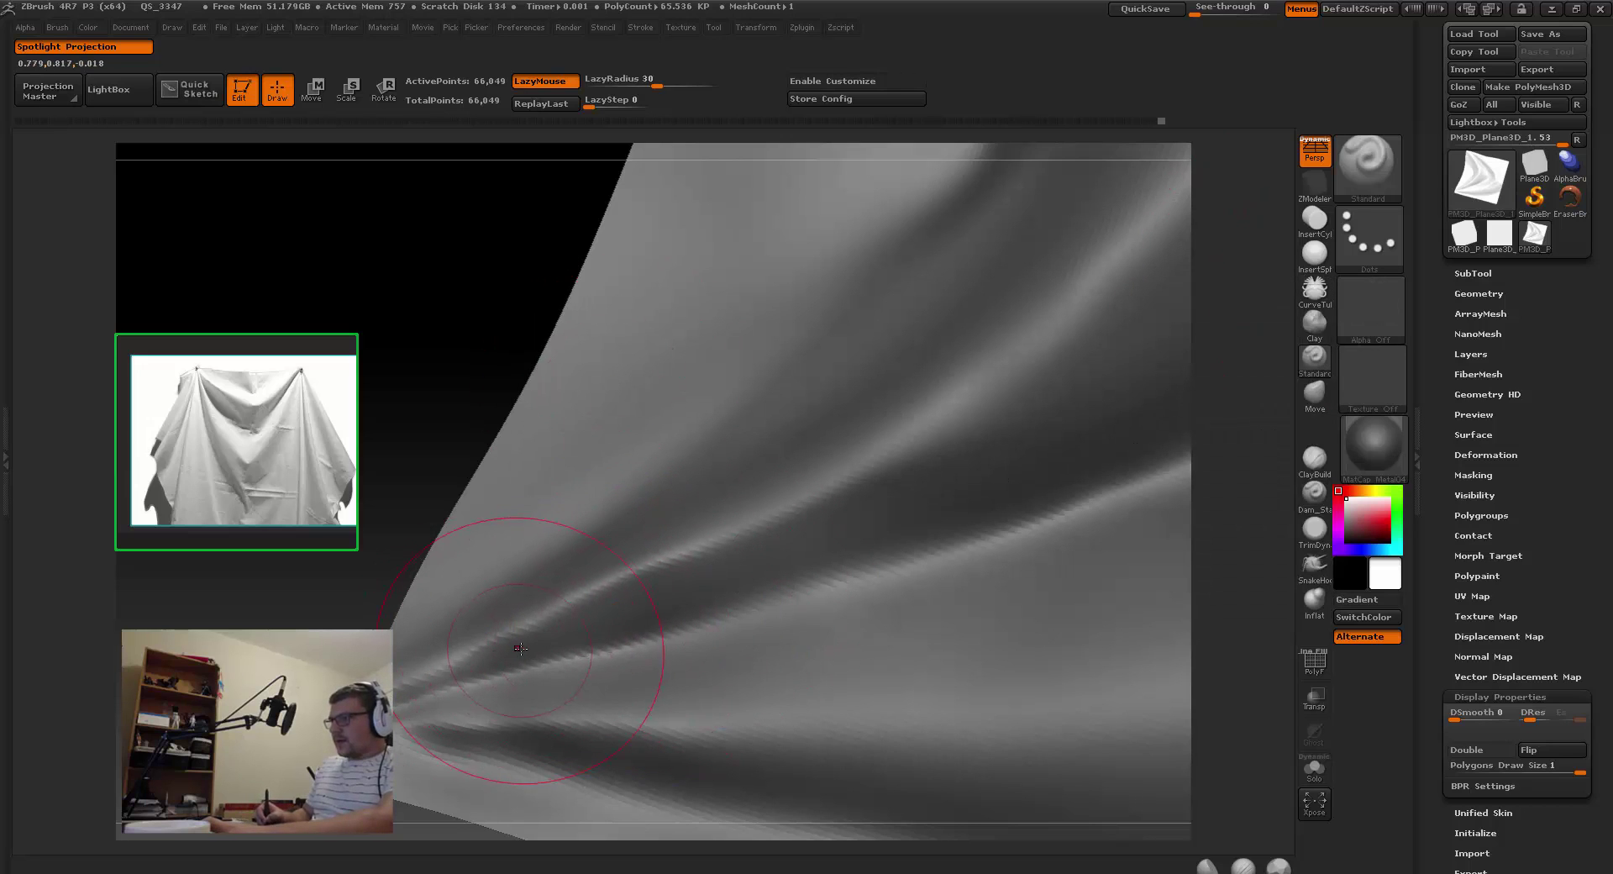
left_click_drag(644, 597, 441, 674)
left_click_drag(680, 593, 645, 585)
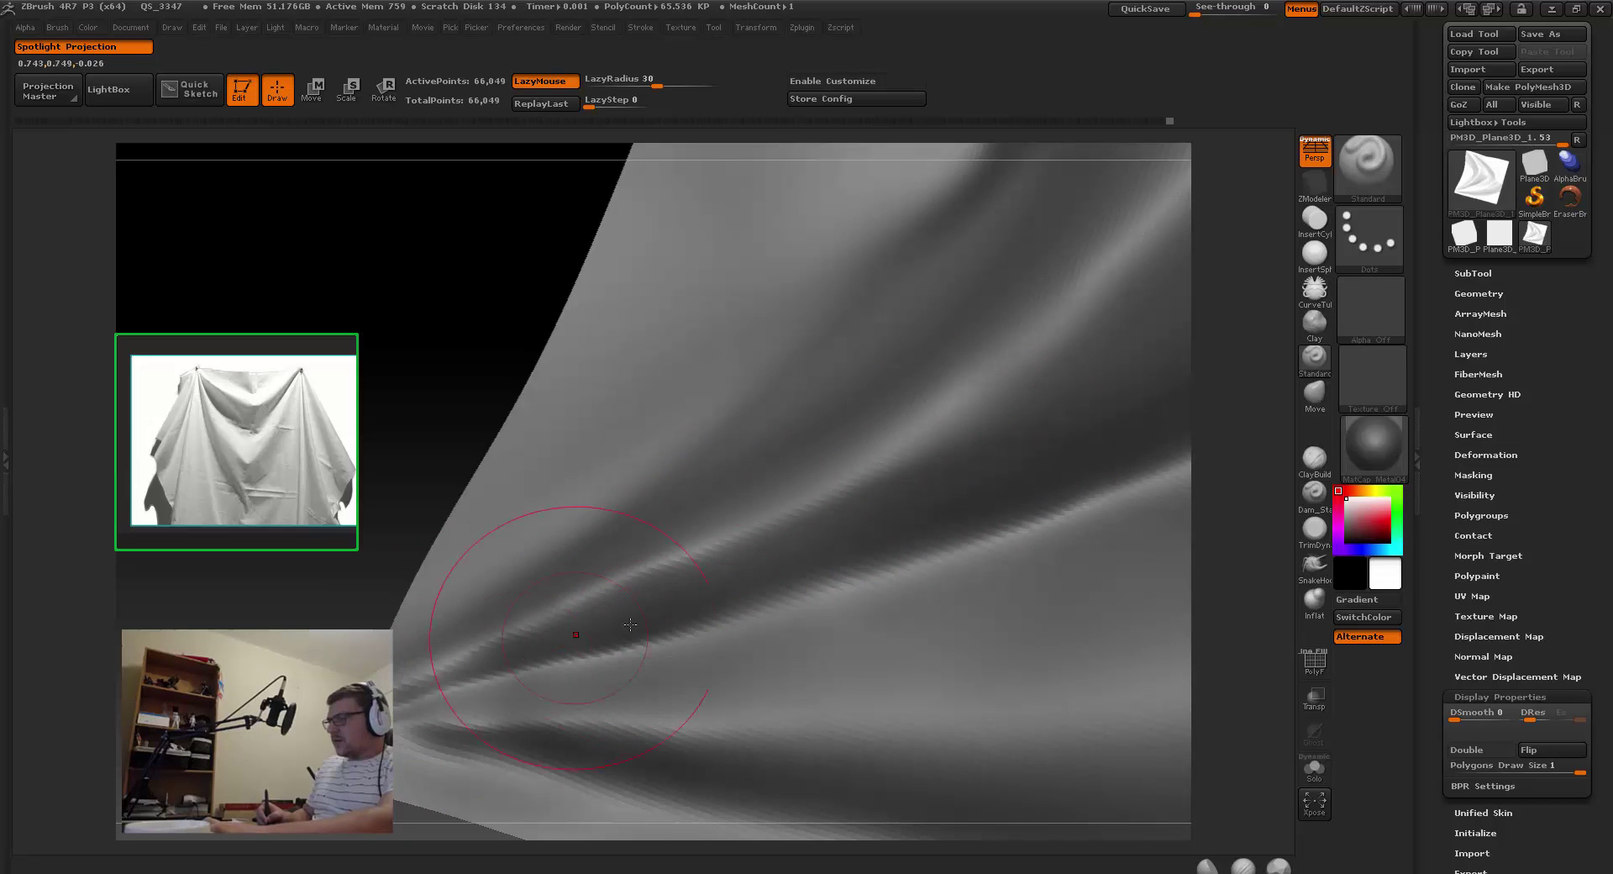
Step: Refine the narrow end of the trough with a smaller Standard brush and smooth the adjoining ridge
key("s")
left_click_drag(622, 620, 576, 632)
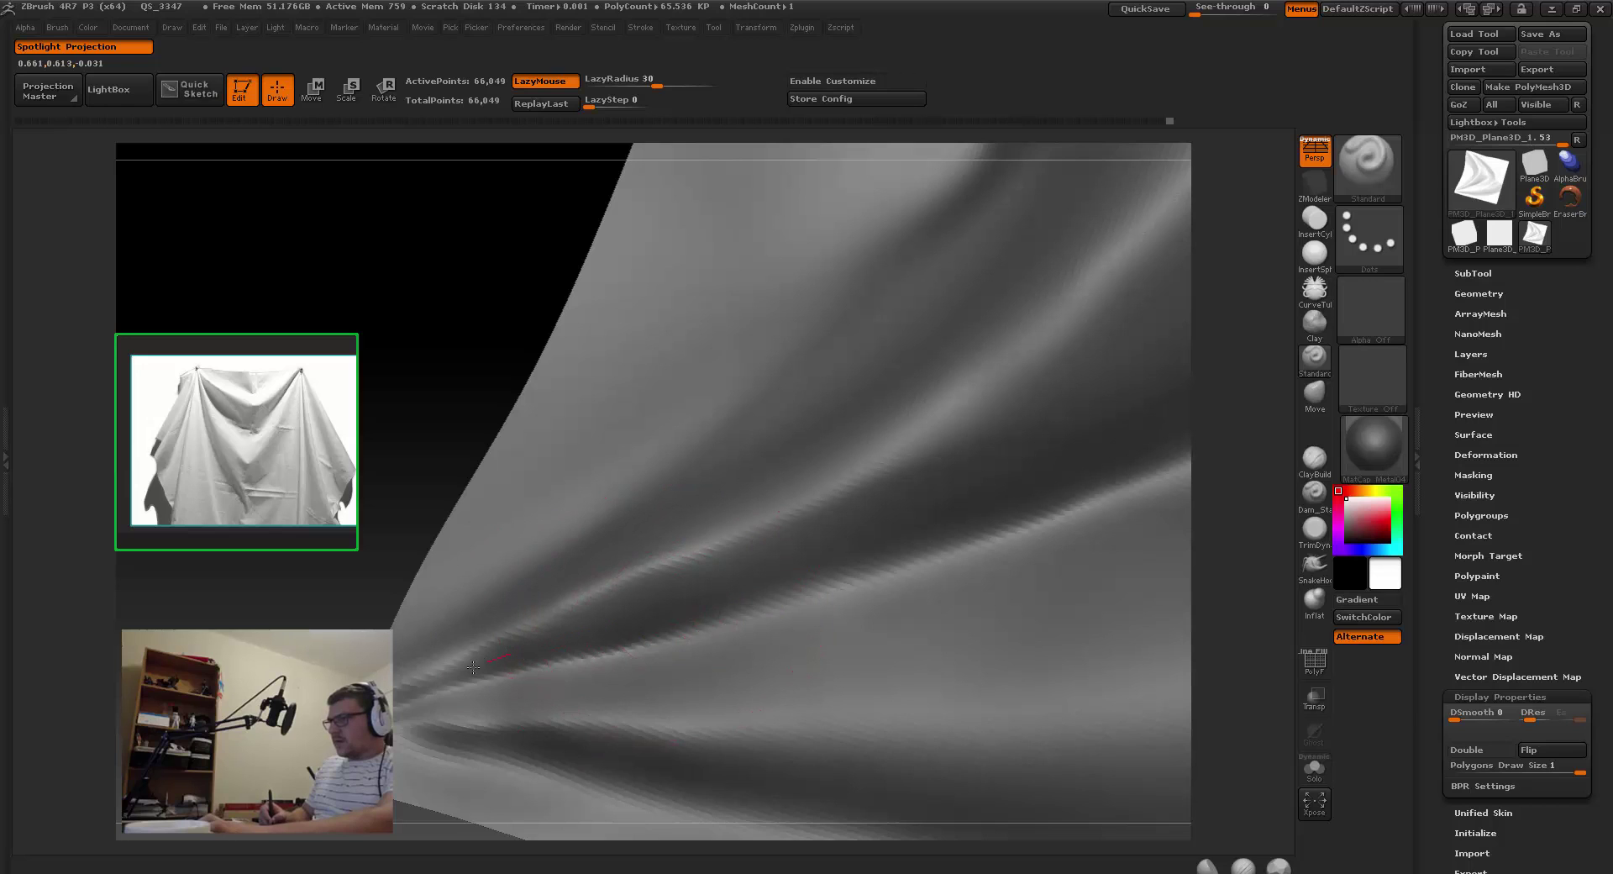
key("shift")
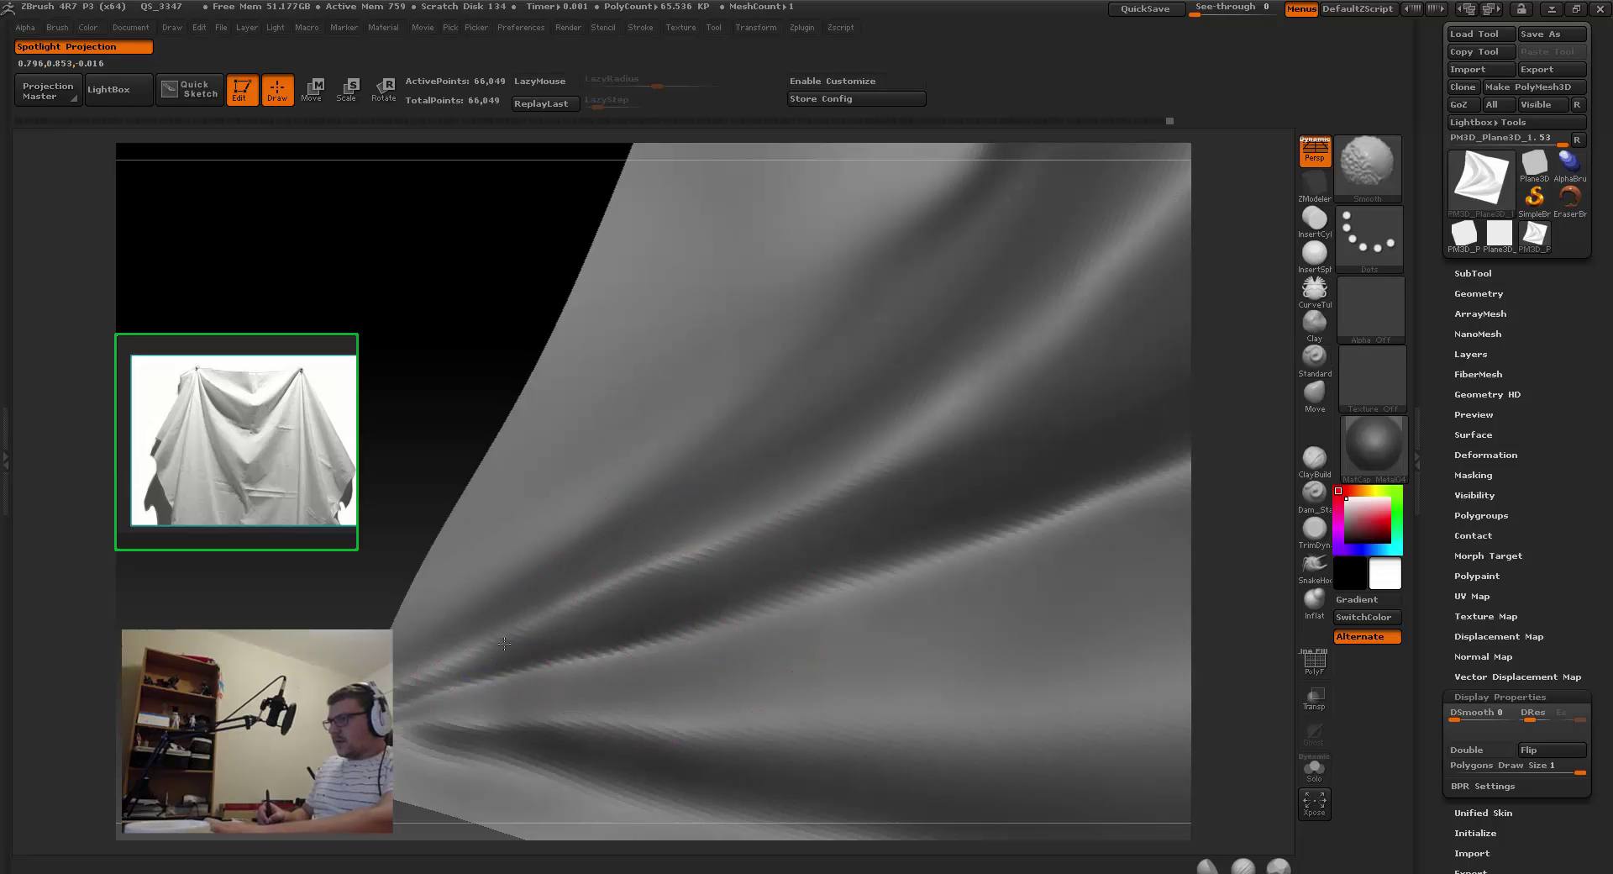
left_click_drag(742, 559, 750, 565, "shift")
Step: Select the Move brush and reshape the ridges where they converge at the pinned corner
mouse_move(756, 571)
right_mouse_down()
mouse_move(721, 561)
mouse_move(826, 539)
mouse_move(655, 614)
mouse_move(680, 591)
right_mouse_up()
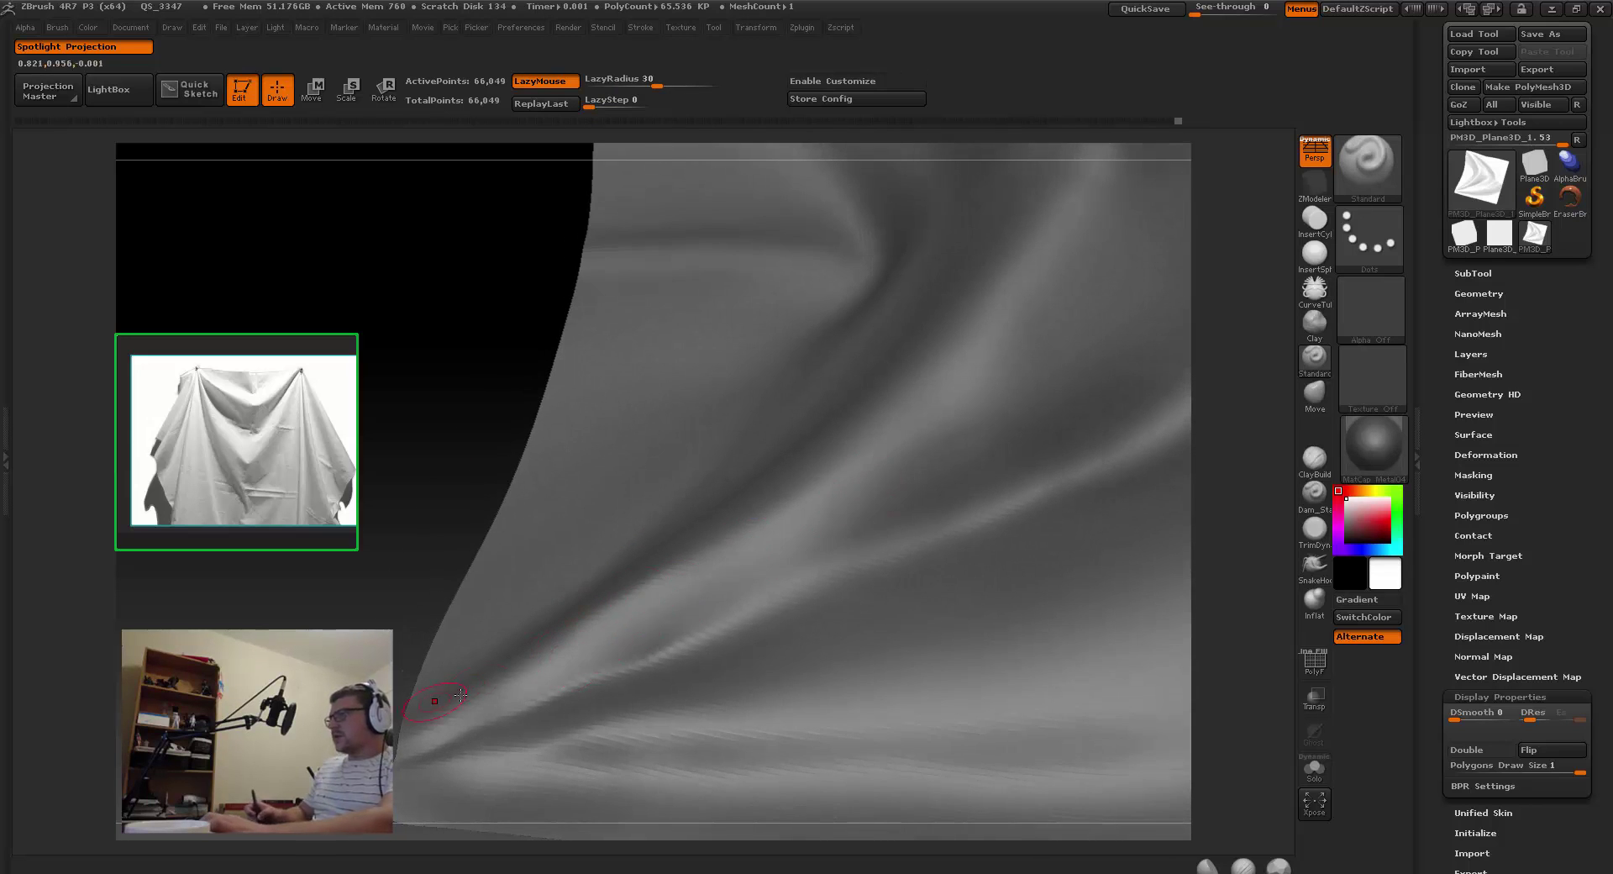
right_click_drag(1021, 479, 865, 504)
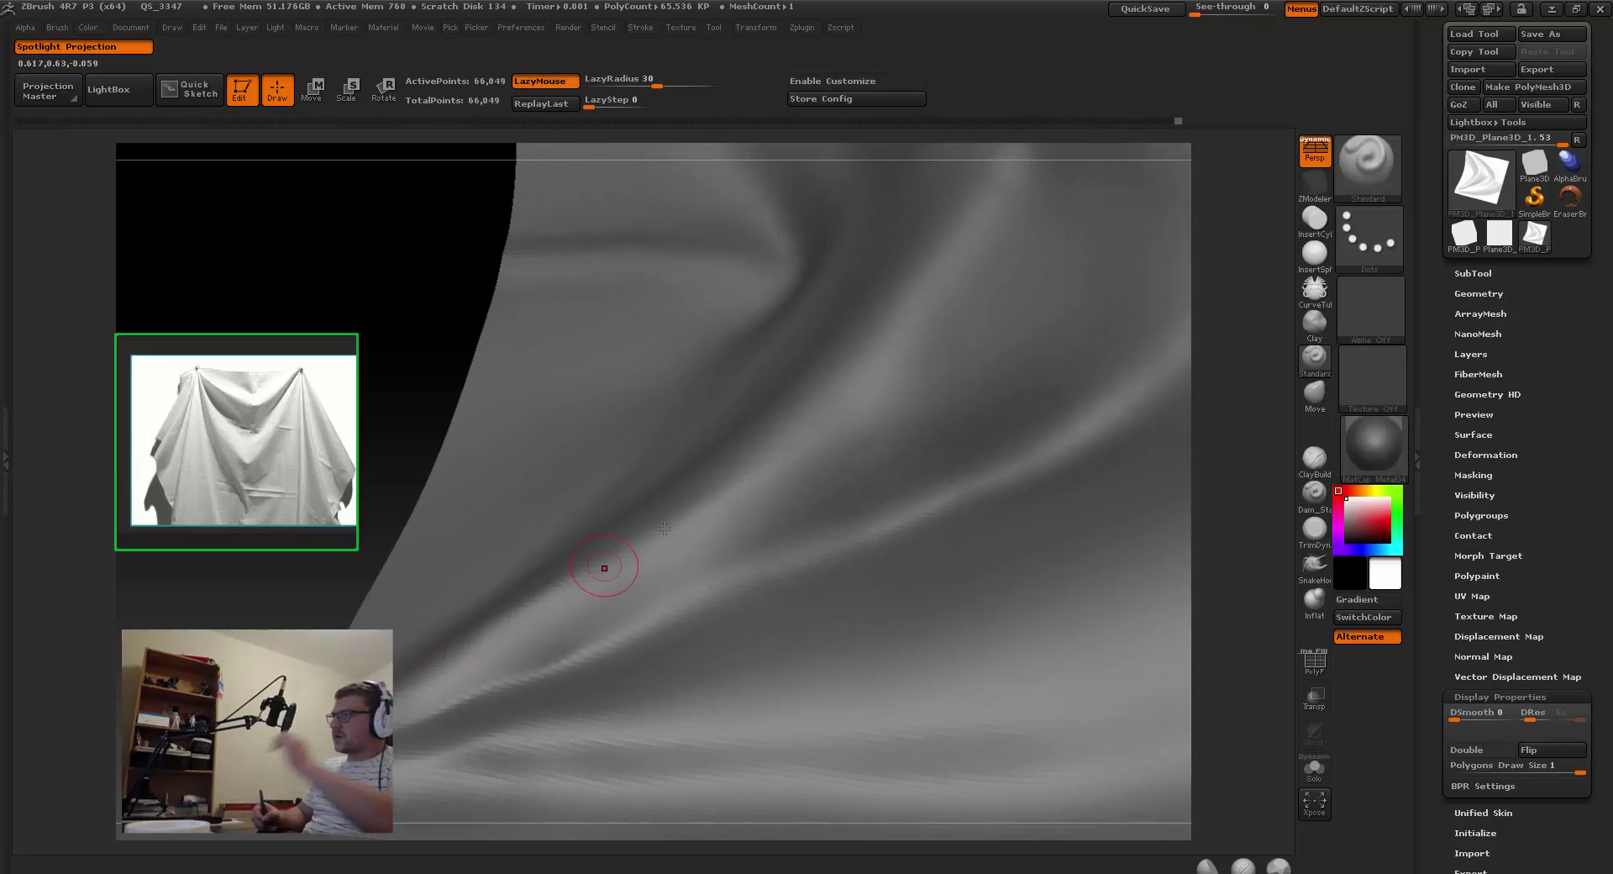
mouse_move(405, 650)
right_mouse_down()
mouse_move(456, 608)
mouse_move(504, 695)
mouse_move(540, 685)
mouse_move(515, 709)
right_mouse_up()
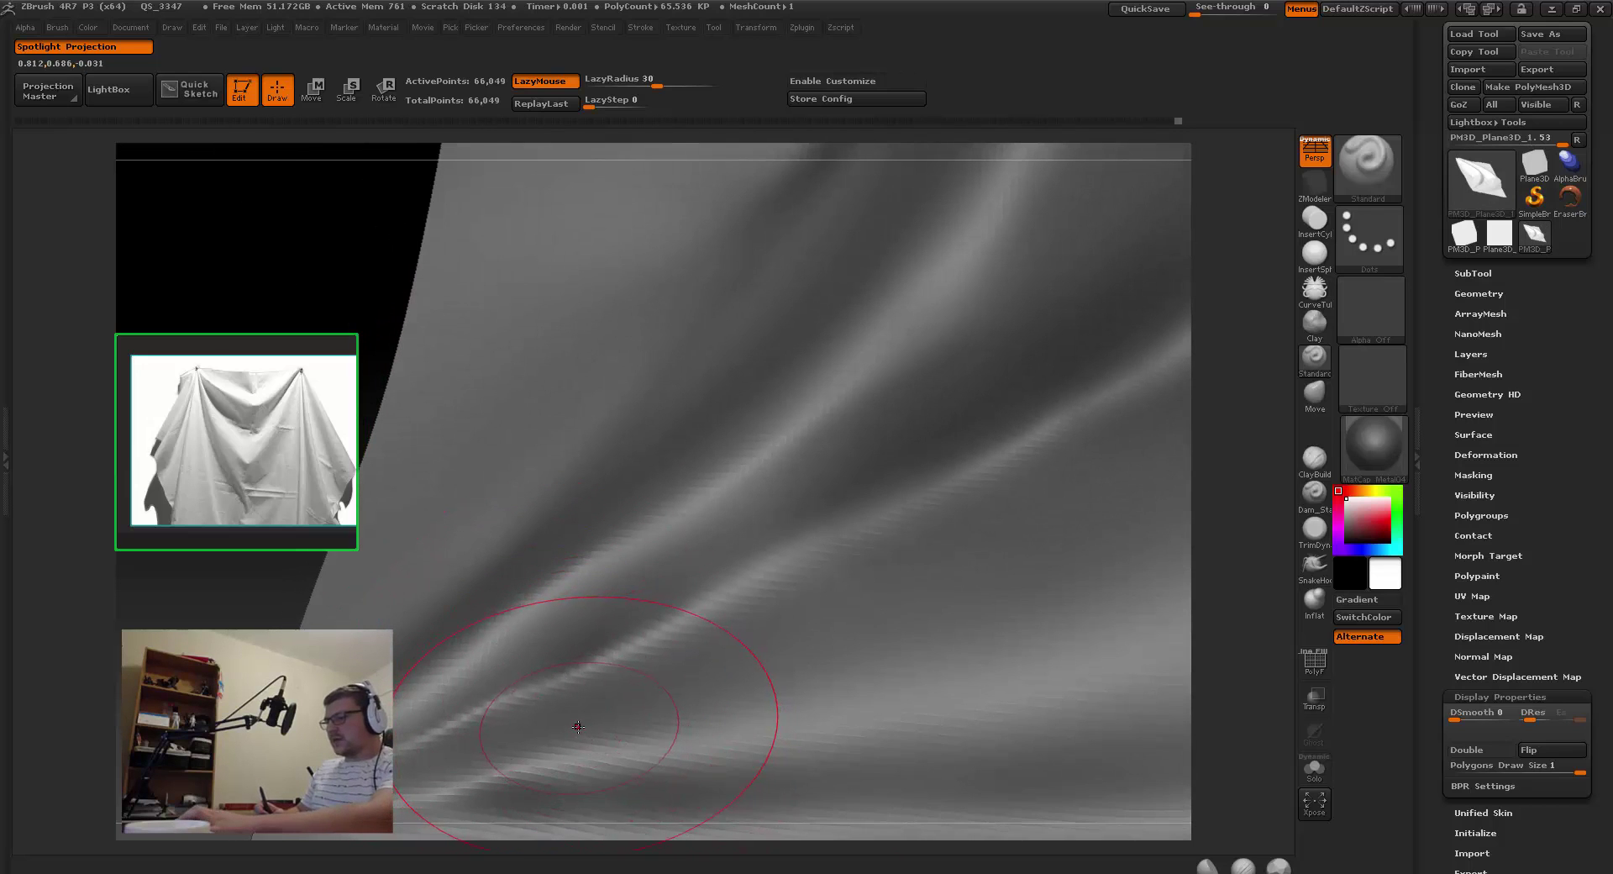
key("b")
key("m")
key("v")
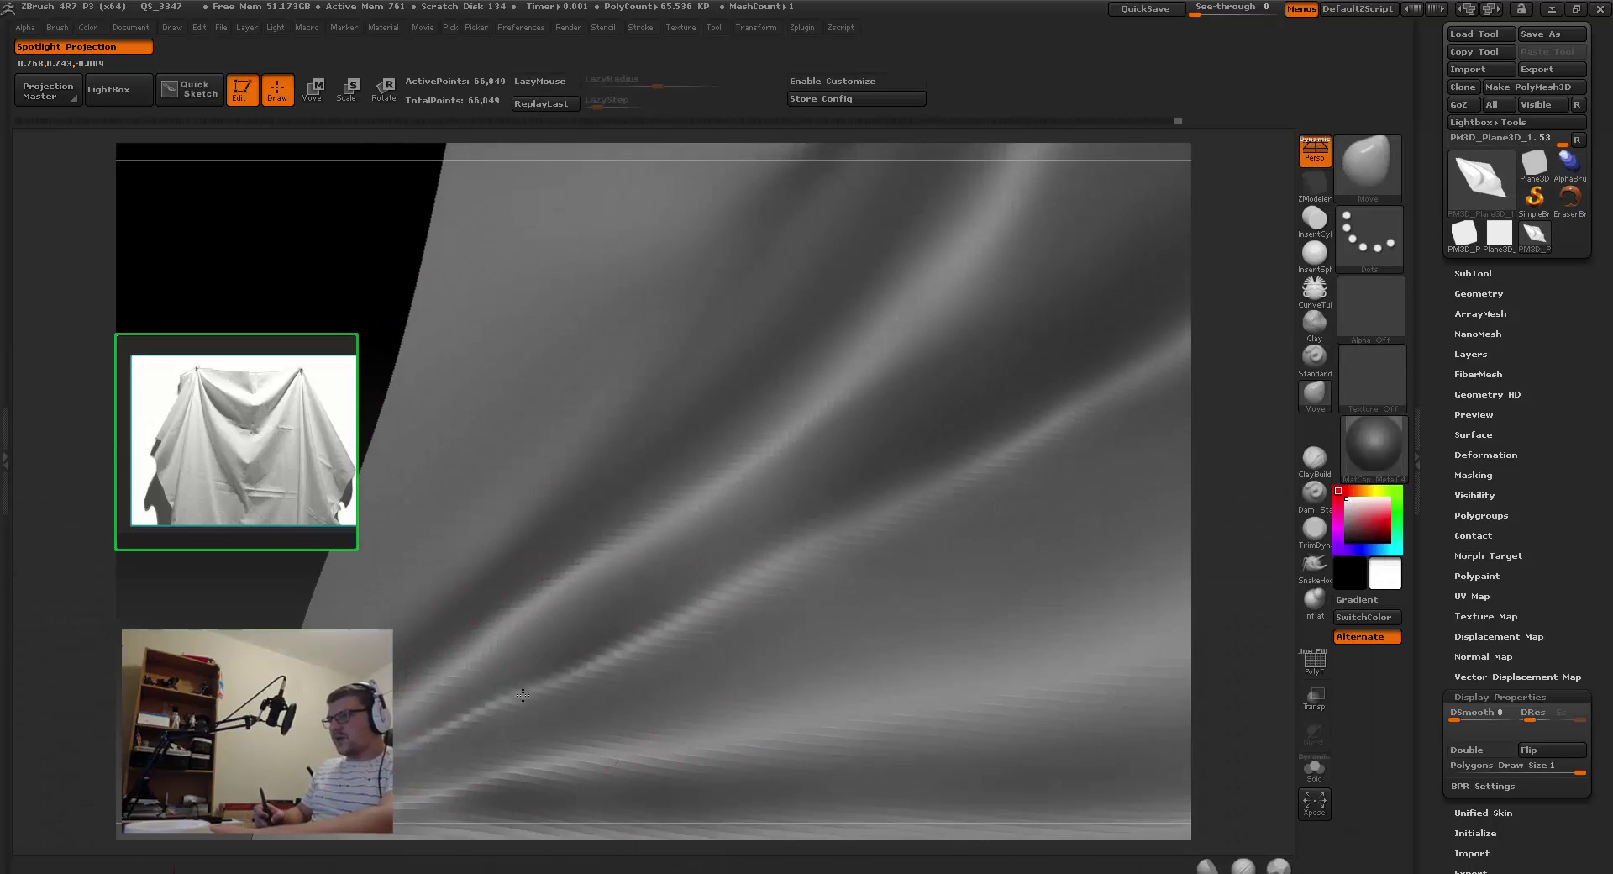
key("space")
mouse_move(522, 694)
right_mouse_down()
mouse_move(512, 705)
mouse_move(504, 677)
mouse_move(523, 696)
mouse_move(502, 708)
right_mouse_up()
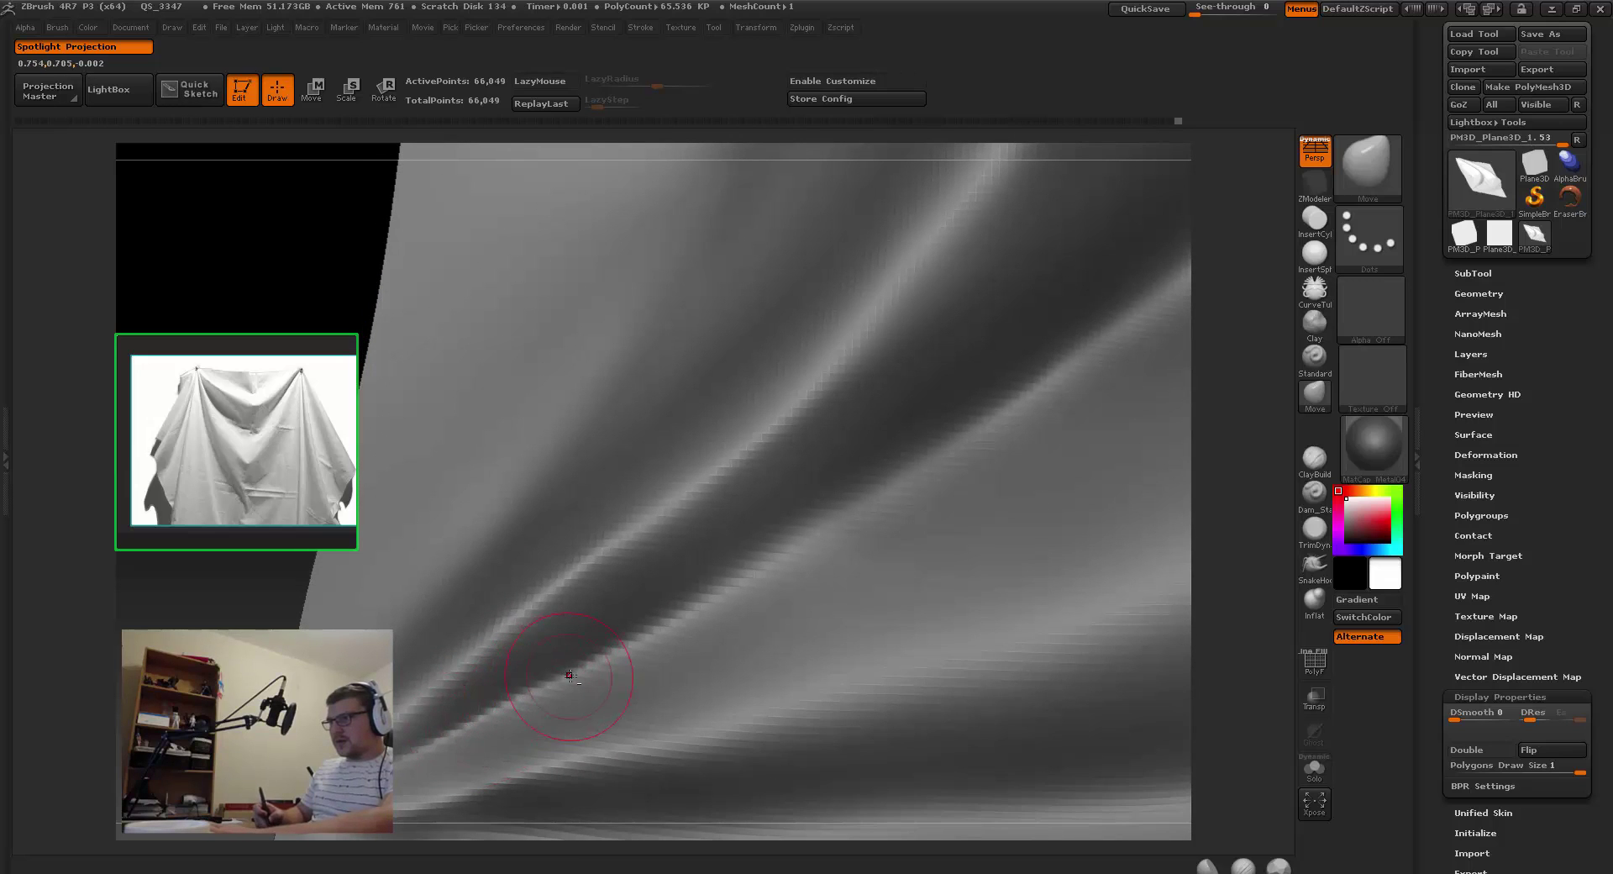
mouse_move(581, 654)
right_mouse_down()
mouse_move(578, 639)
mouse_move(552, 686)
mouse_move(542, 626)
right_mouse_up()
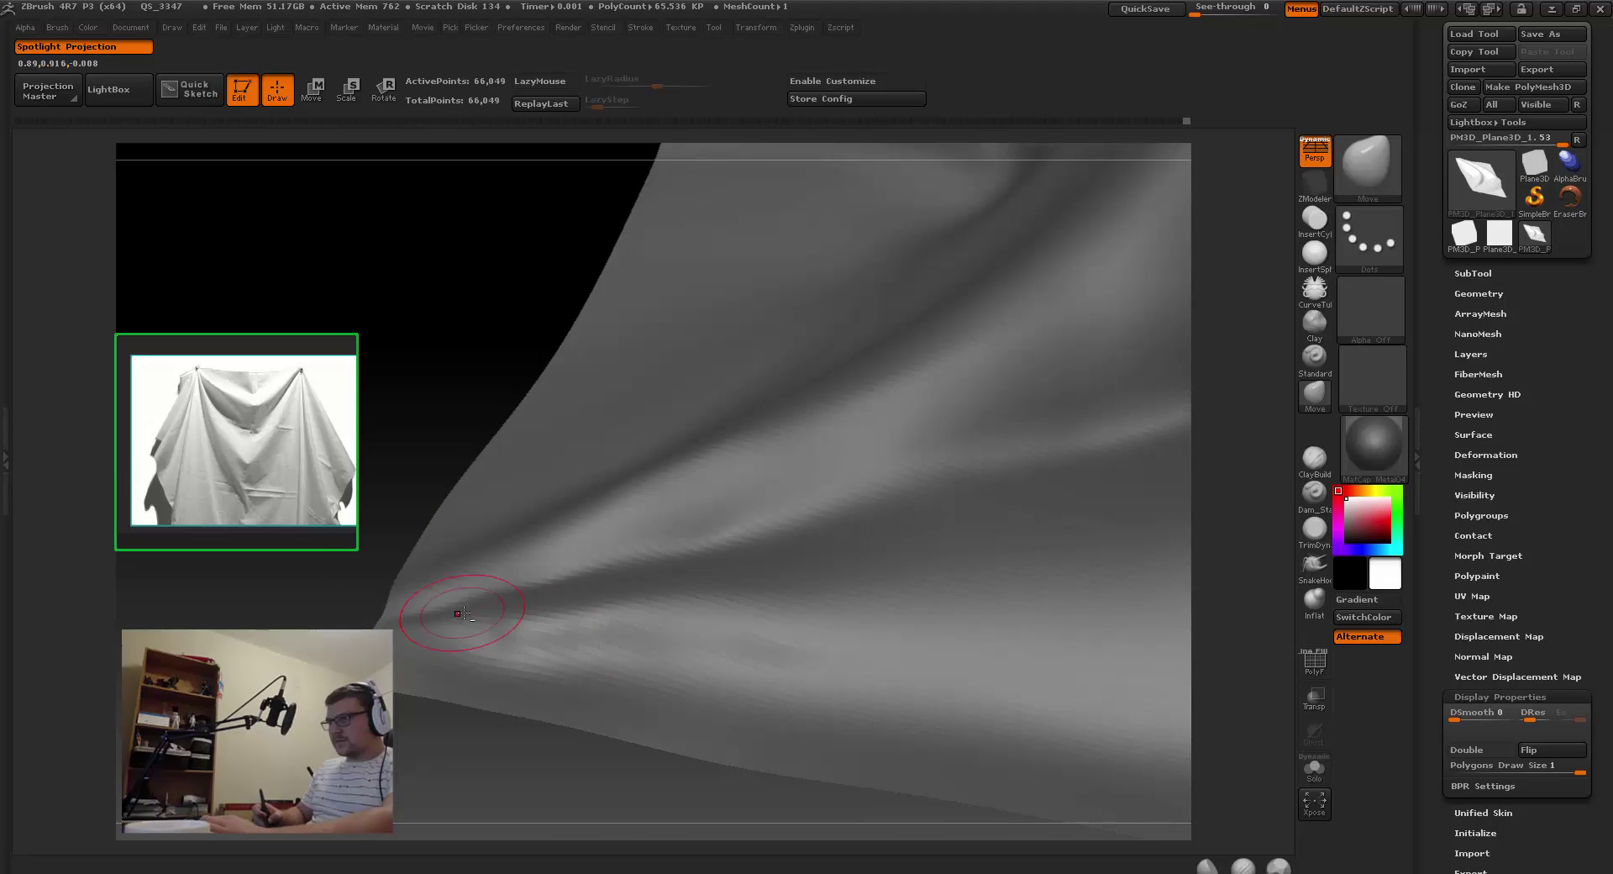
right_click_drag(531, 610, 504, 657)
Step: Smooth the start of the lower creases where they meet the pinned corner
key("shift")
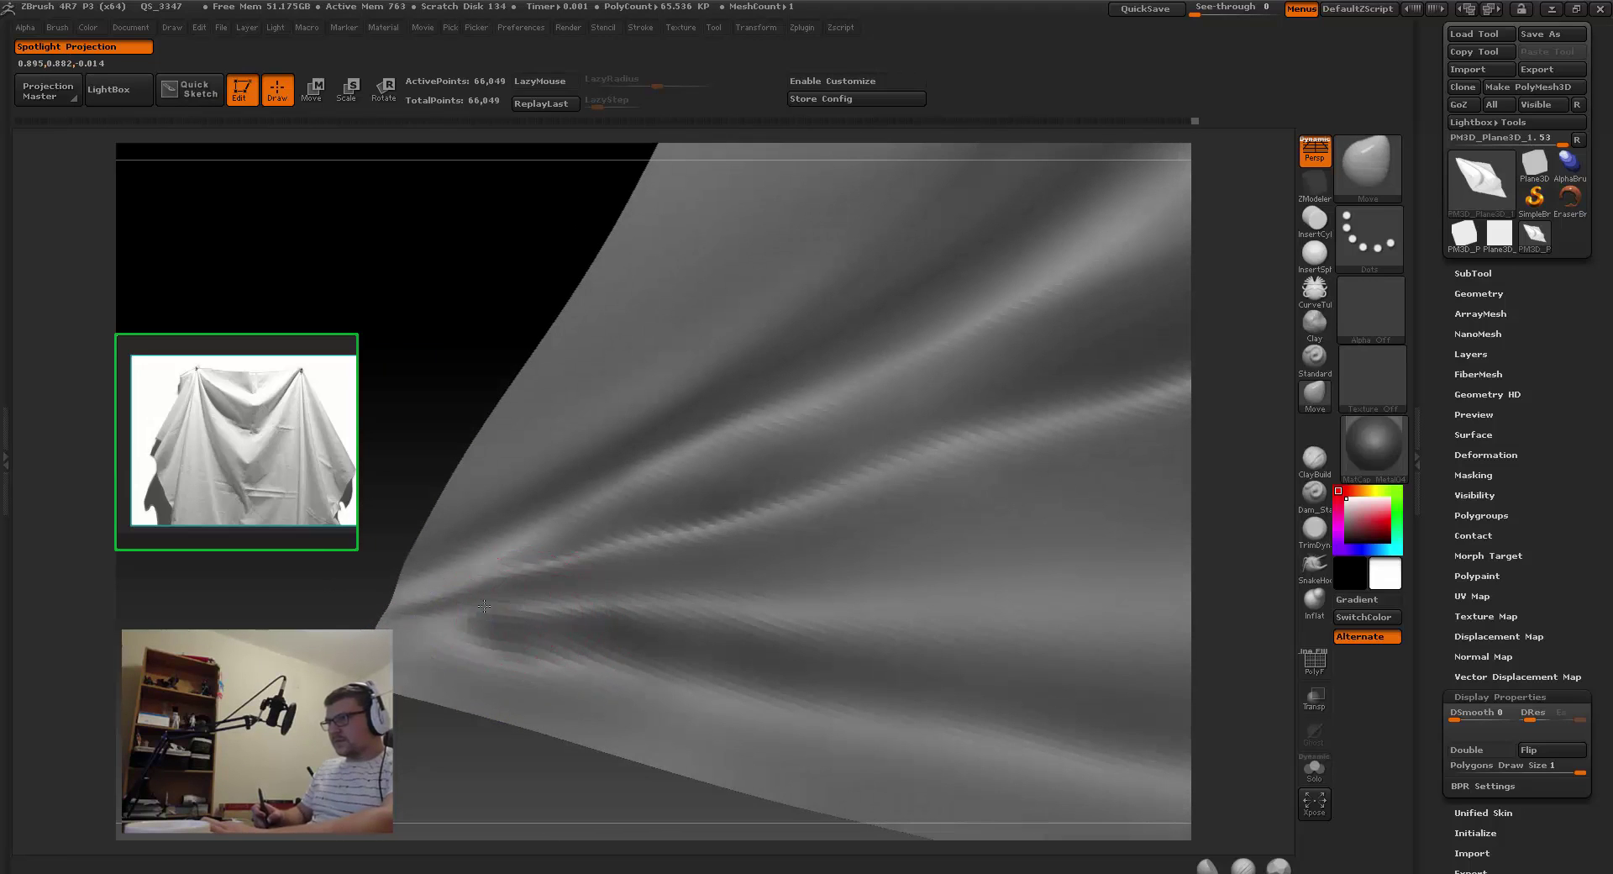
key("shift")
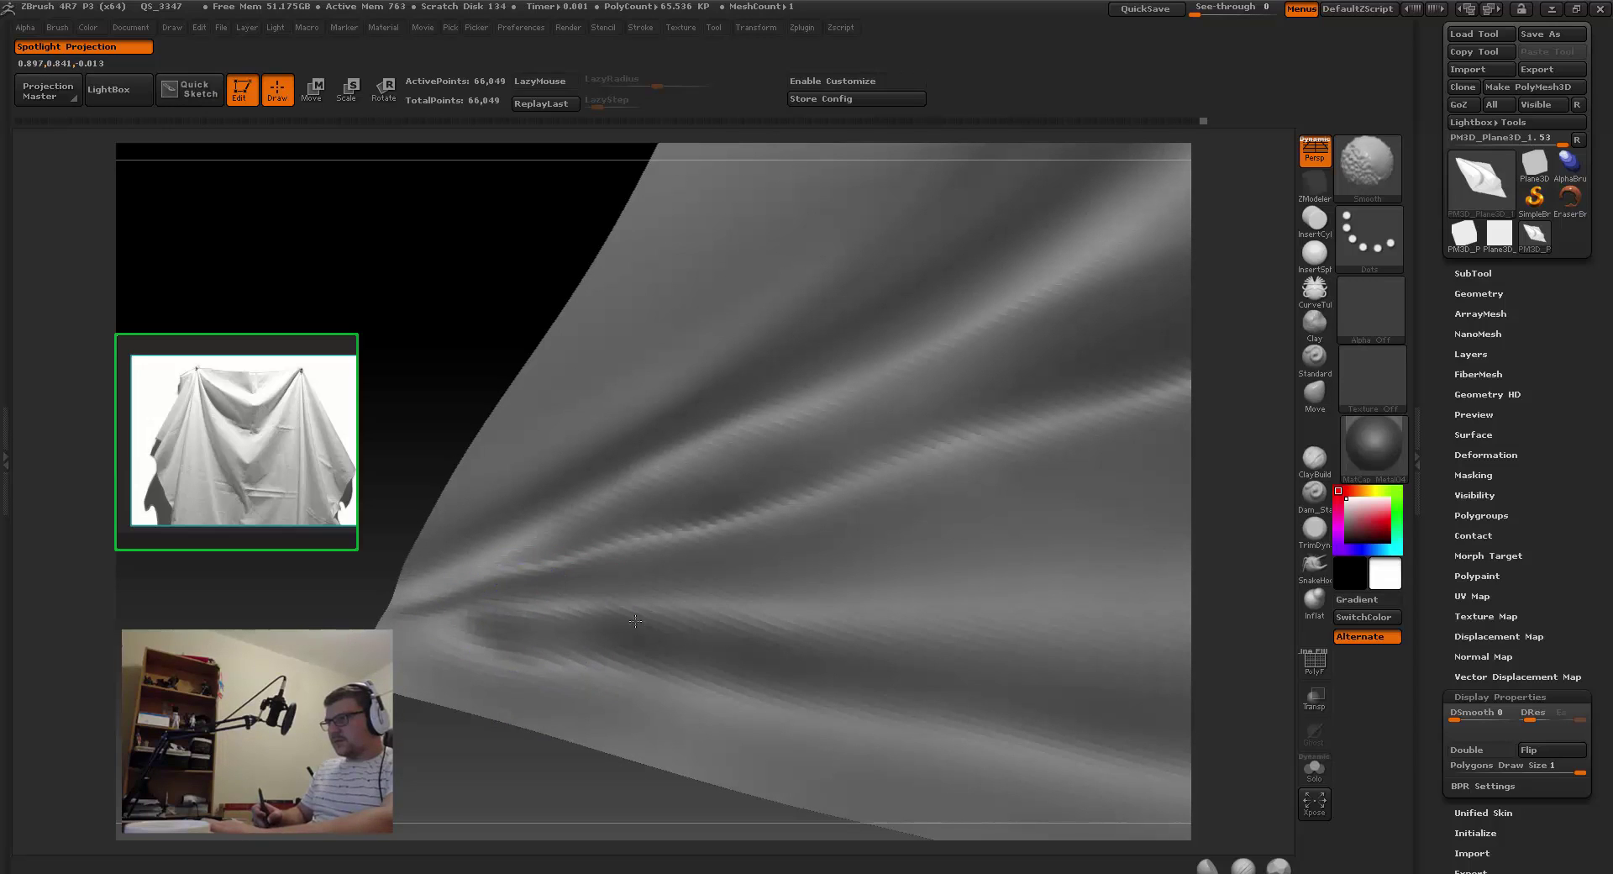
key("shift")
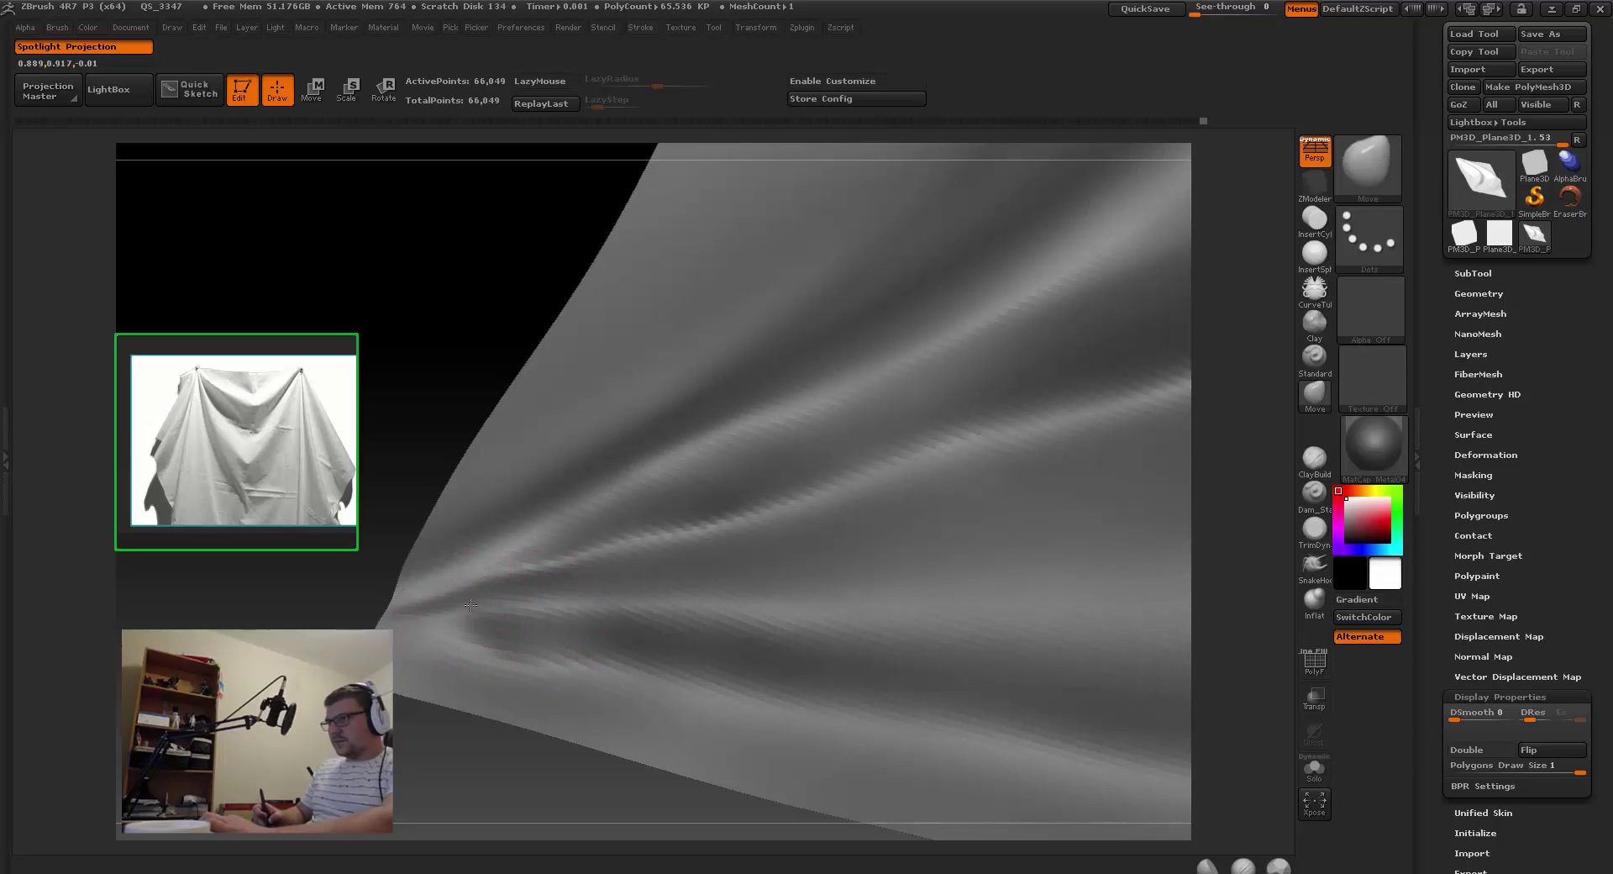
left_click_drag(443, 610, 495, 617, "shift")
mouse_move(470, 613)
right_mouse_down()
mouse_move(624, 623)
mouse_move(722, 574)
right_mouse_up()
key("shift")
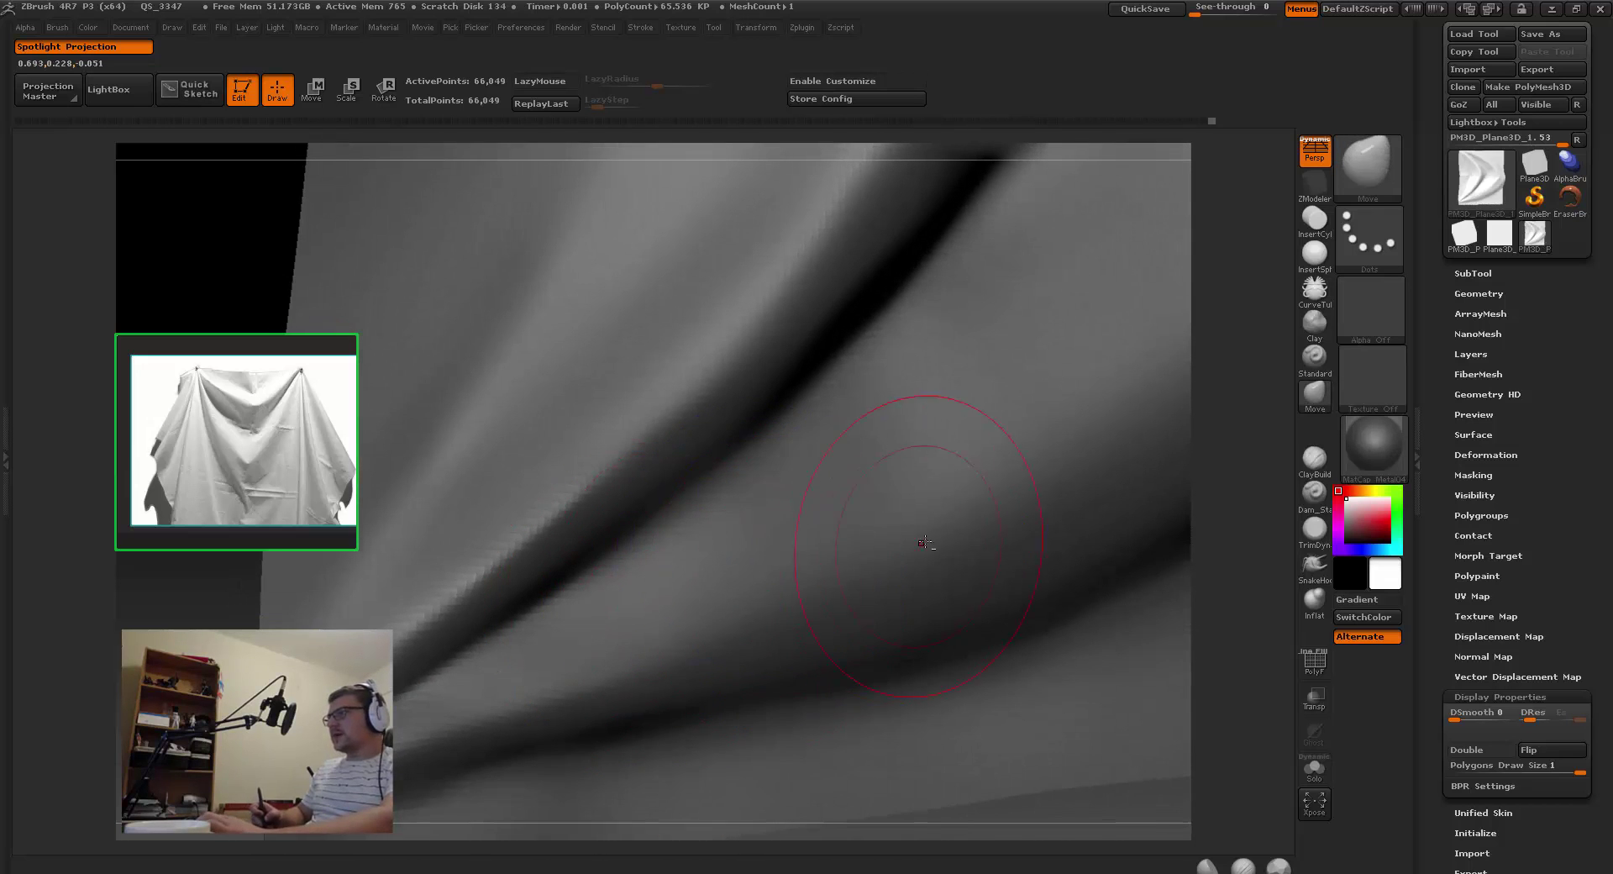
Step: Pull the ridge beside the trough into a cleaner line toward the pinned corner with the Move brush
mouse_move(918, 540)
right_mouse_down()
mouse_move(650, 581)
mouse_move(829, 468)
mouse_move(817, 561)
mouse_move(882, 611)
right_mouse_up()
key("shift")
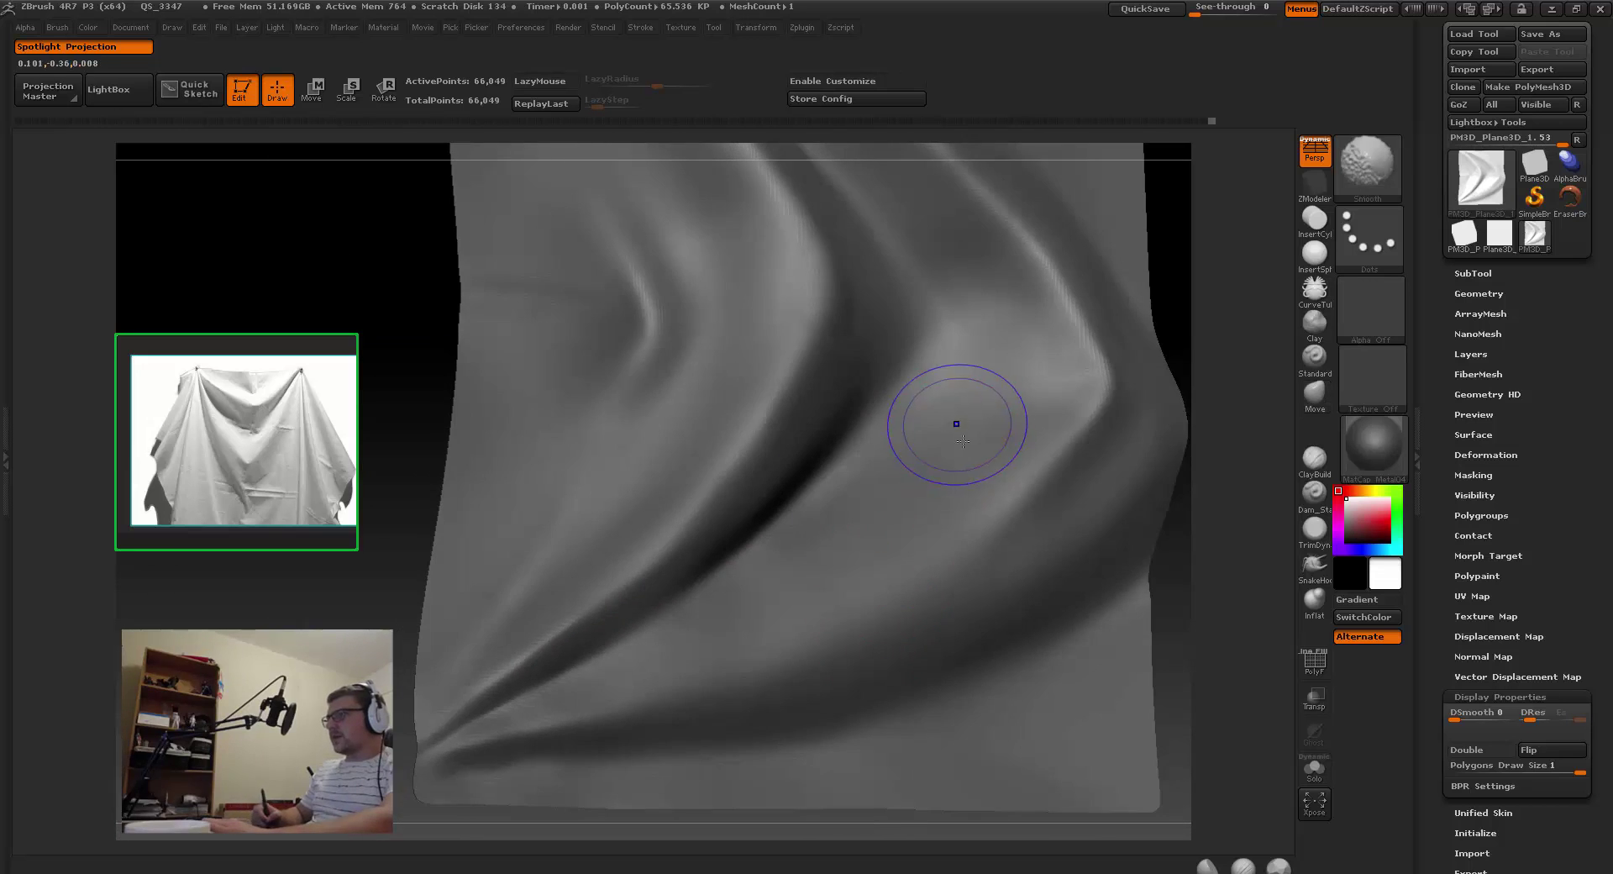
right_click_drag(717, 622, 709, 593)
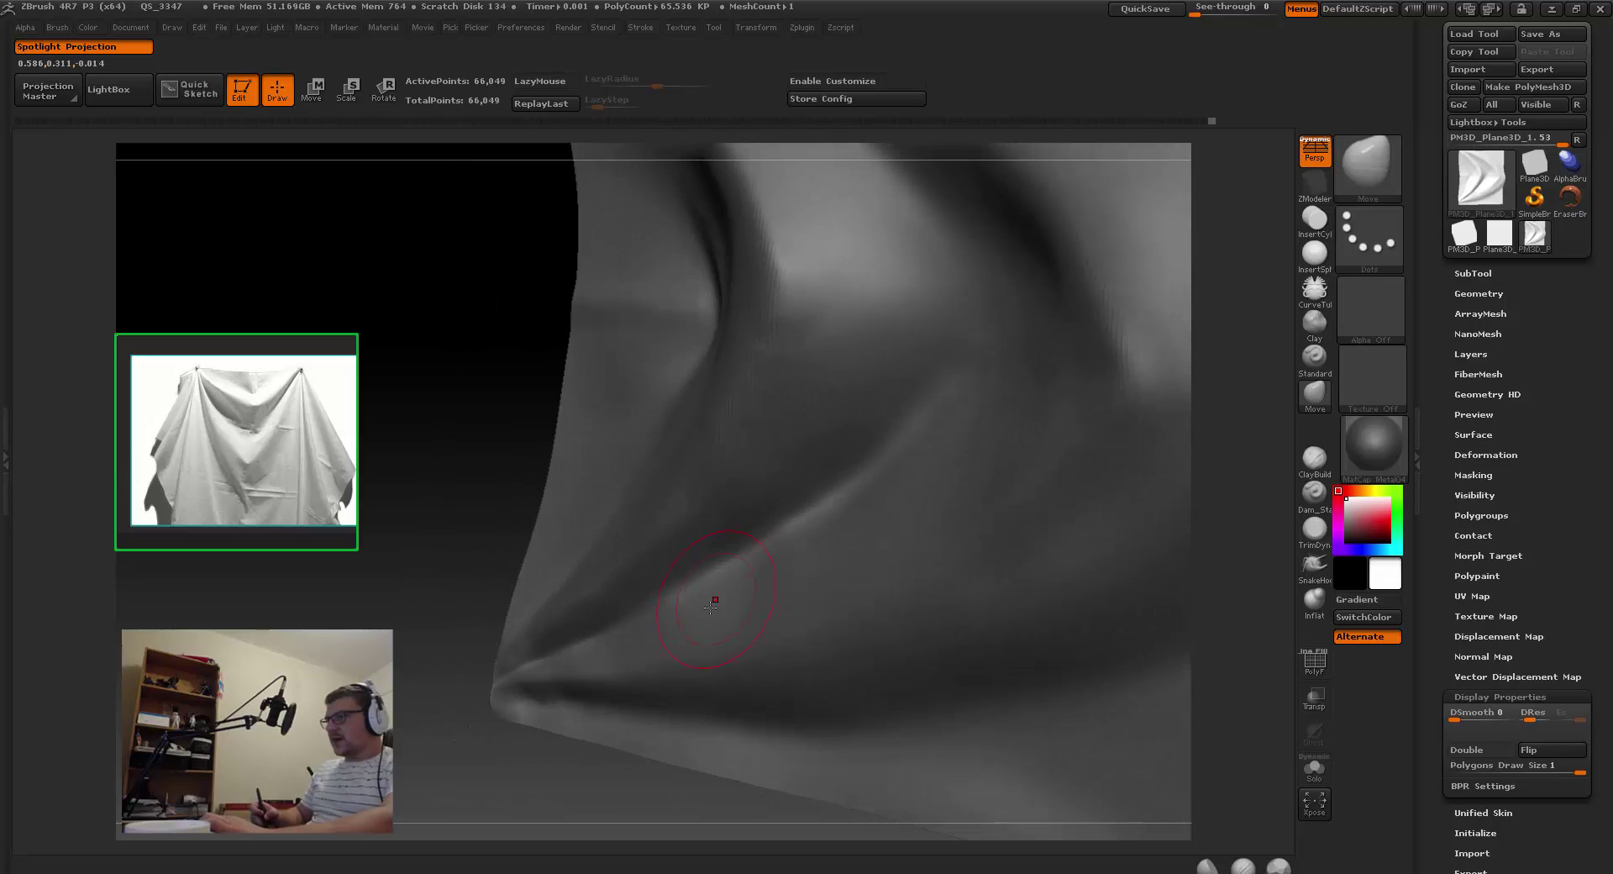
mouse_move(710, 641)
left_mouse_down()
mouse_move(722, 596)
mouse_move(651, 606)
left_mouse_up()
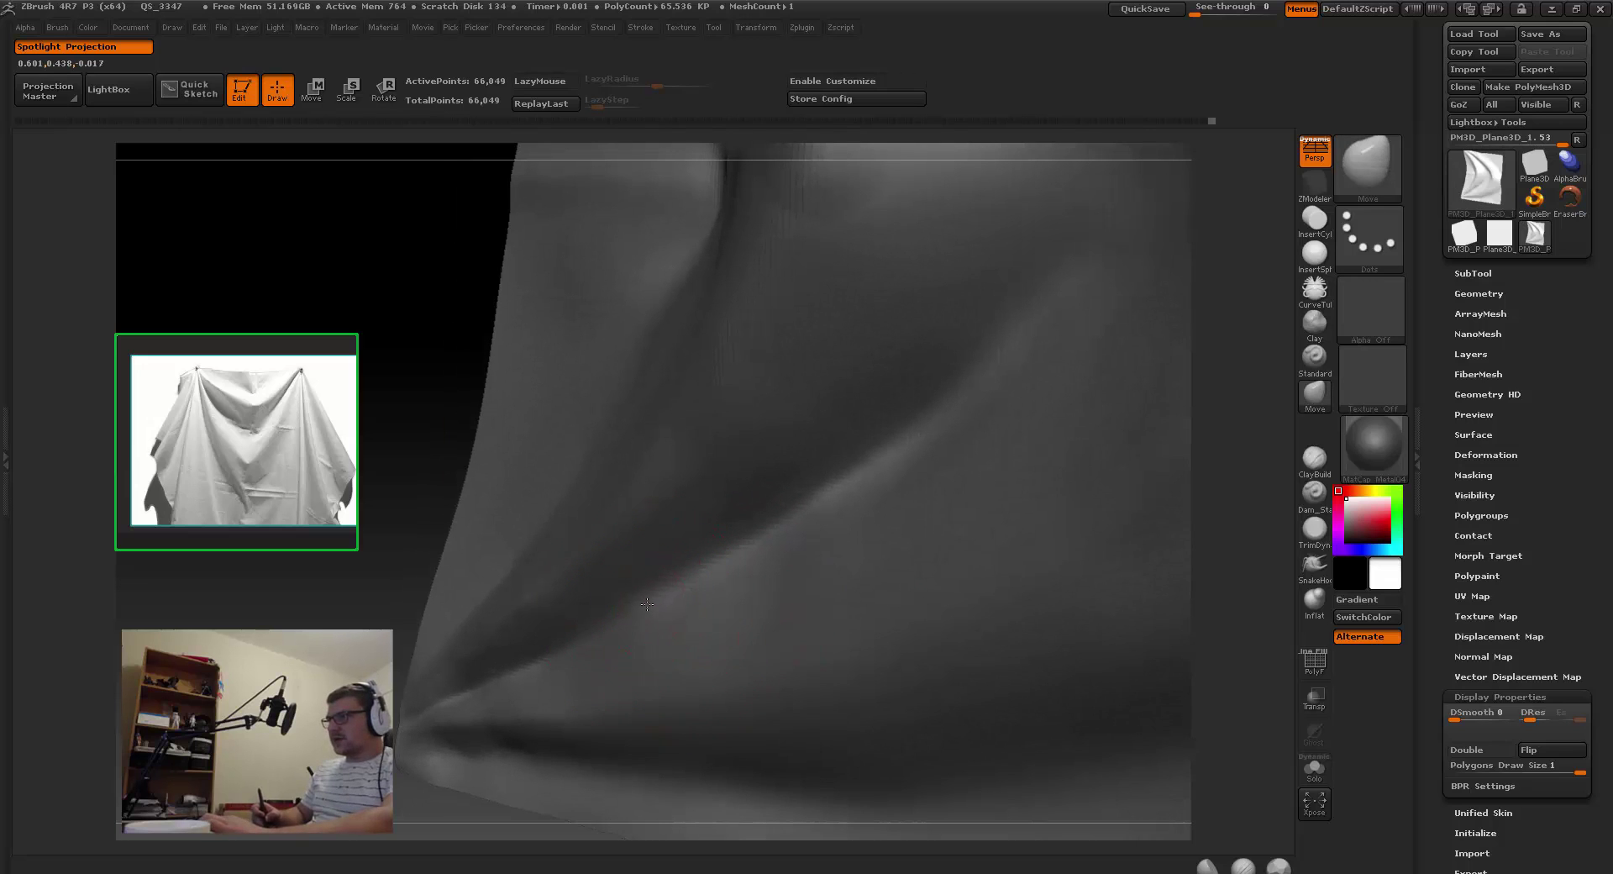
right_click_drag(642, 614, 677, 648)
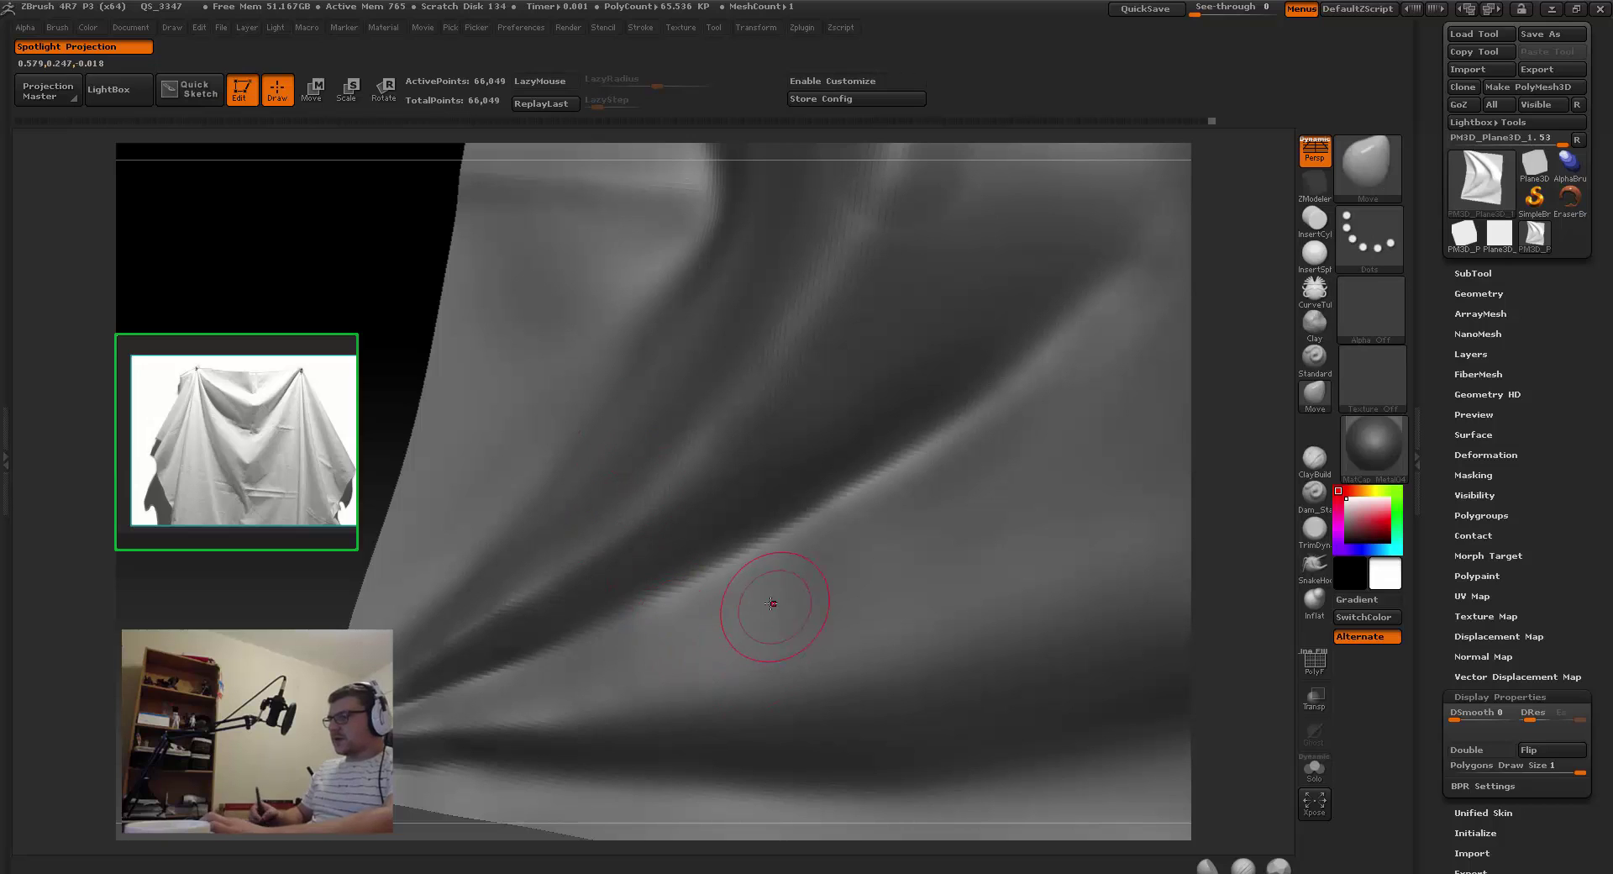
Step: Select the Dam_Standard brush and carve the crease along the ridge toward the pinned corner
key("b")
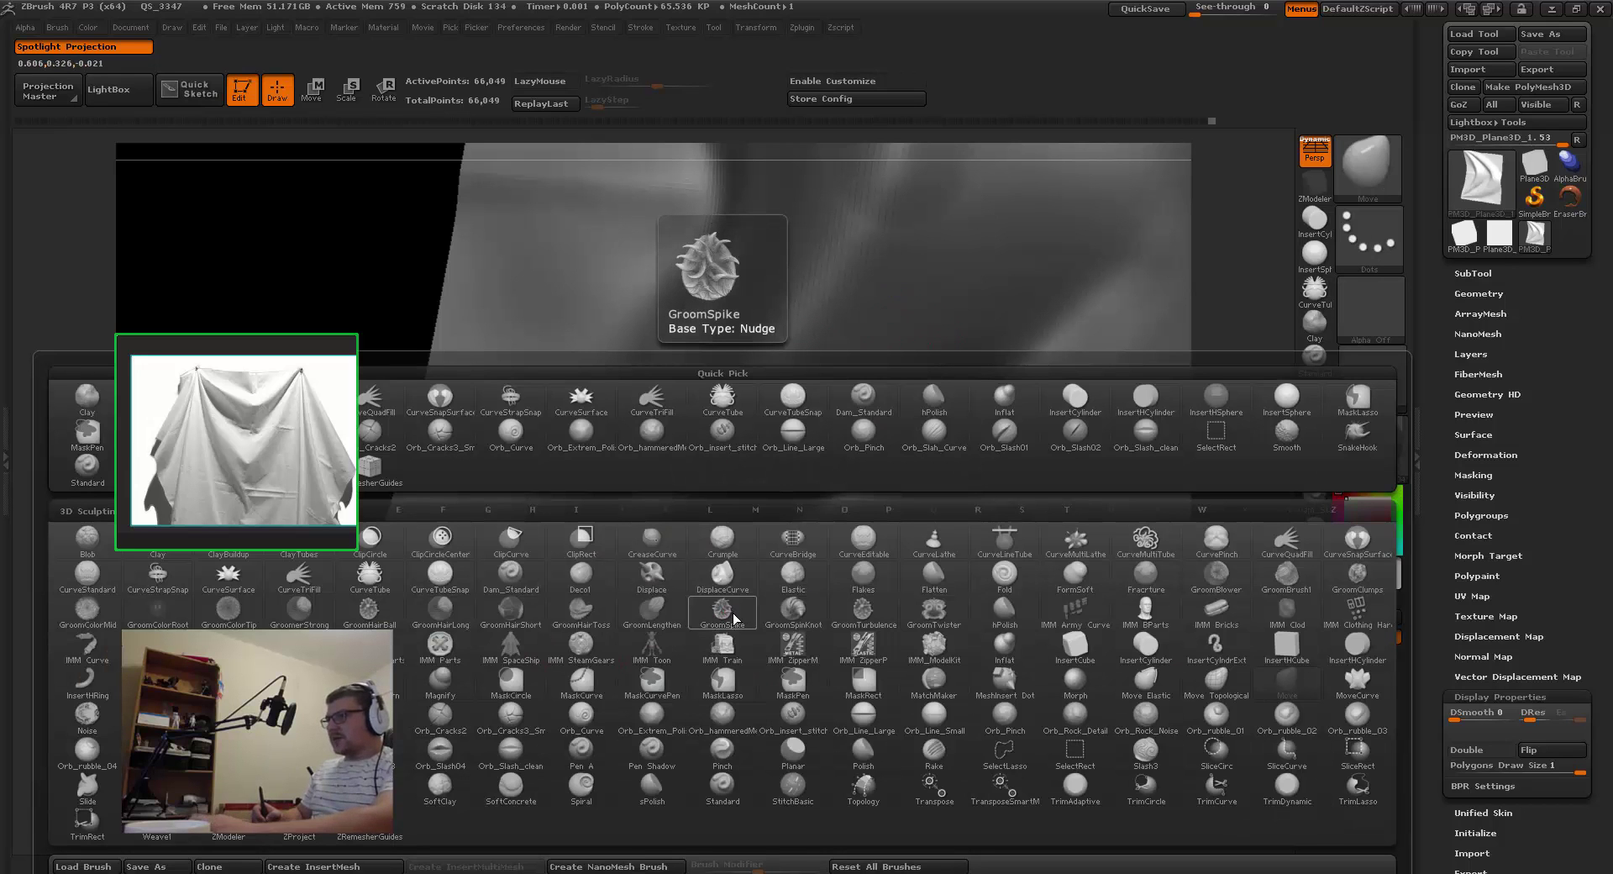
key("d")
key("s")
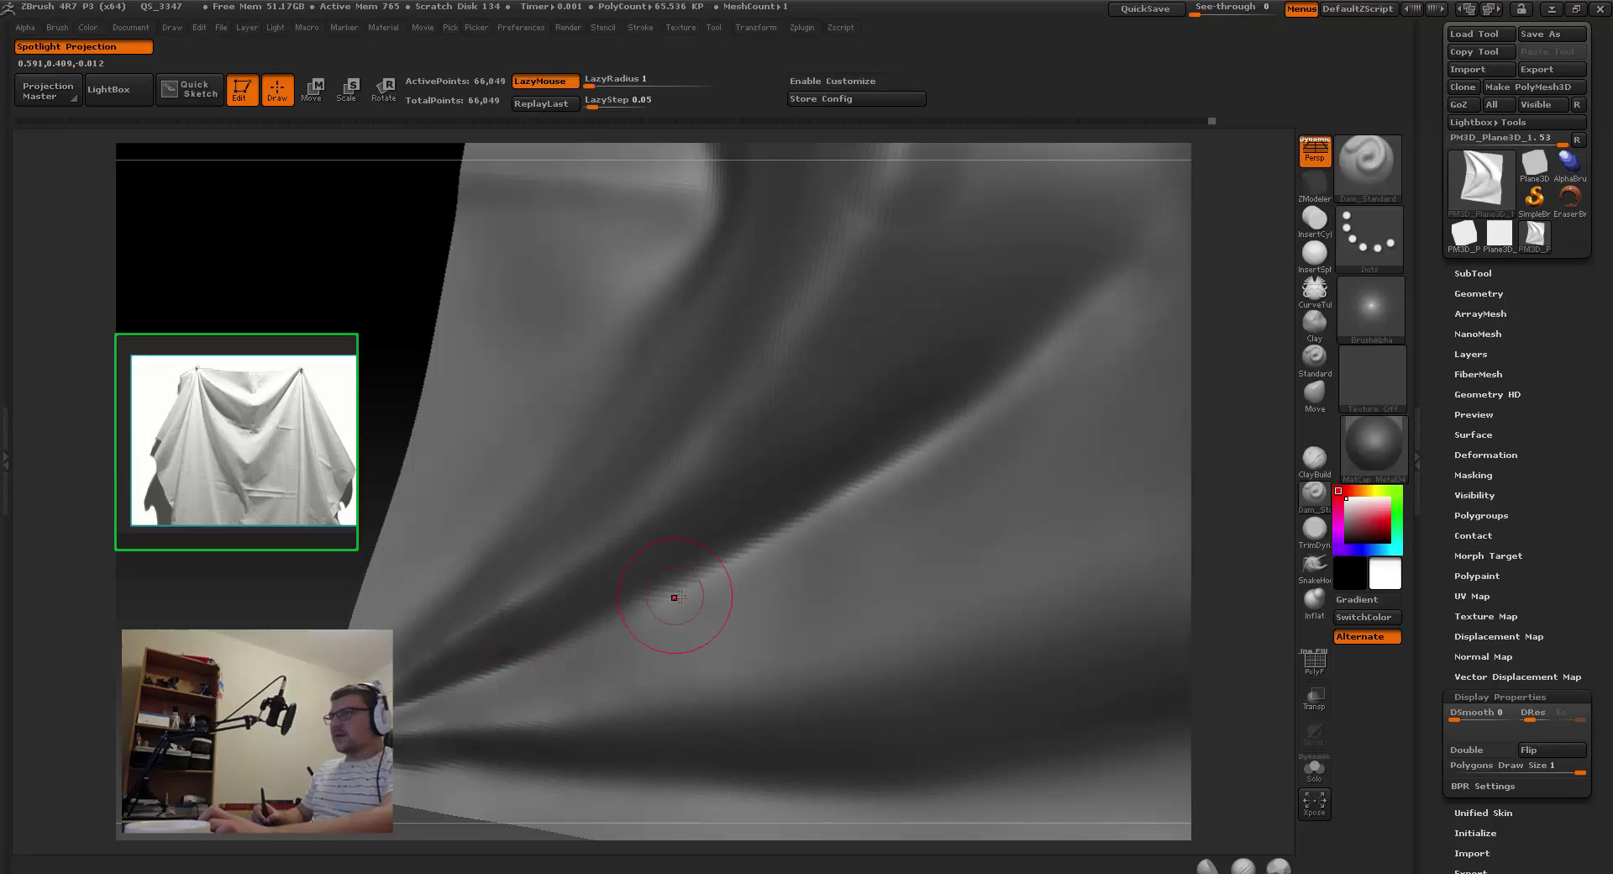
key("b")
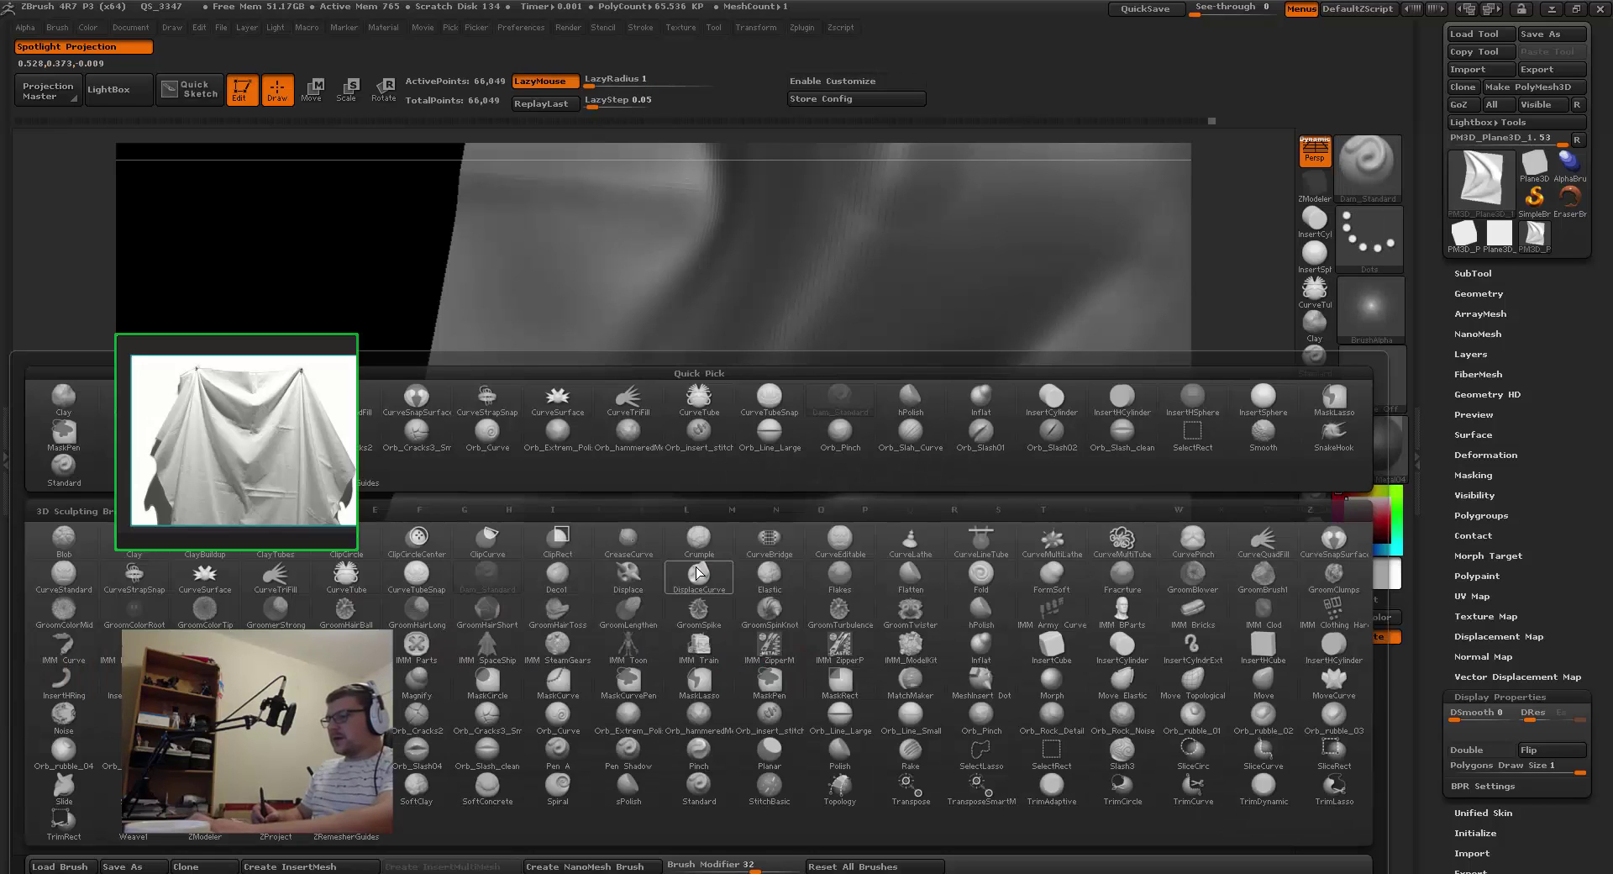
key("d")
key("s")
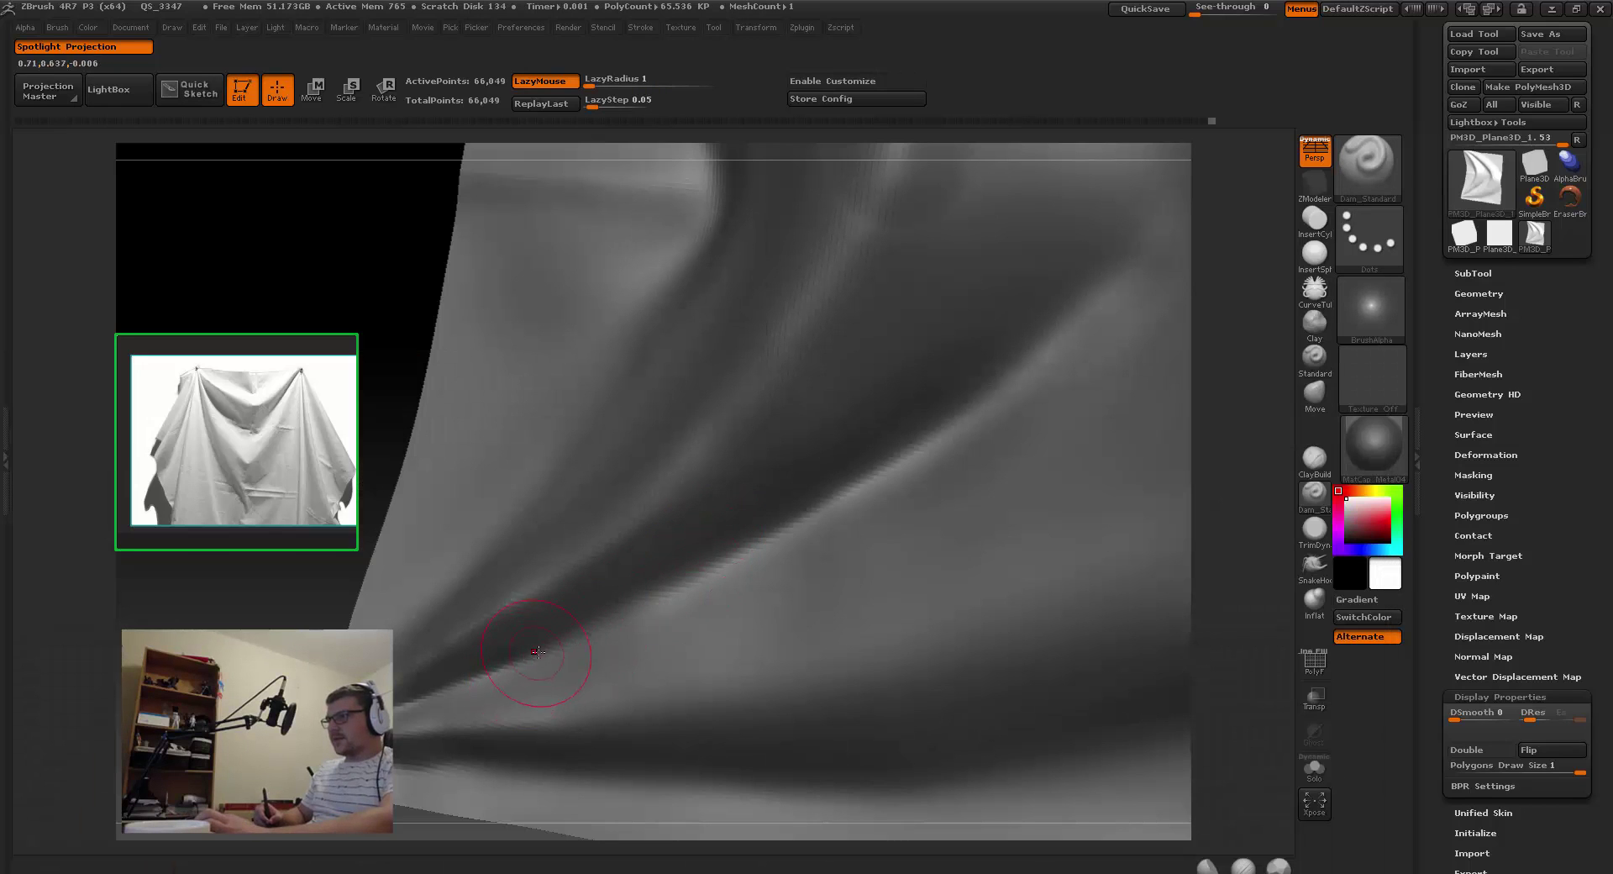
mouse_move(672, 595)
left_mouse_down()
mouse_move(541, 642)
mouse_move(556, 650)
left_mouse_up()
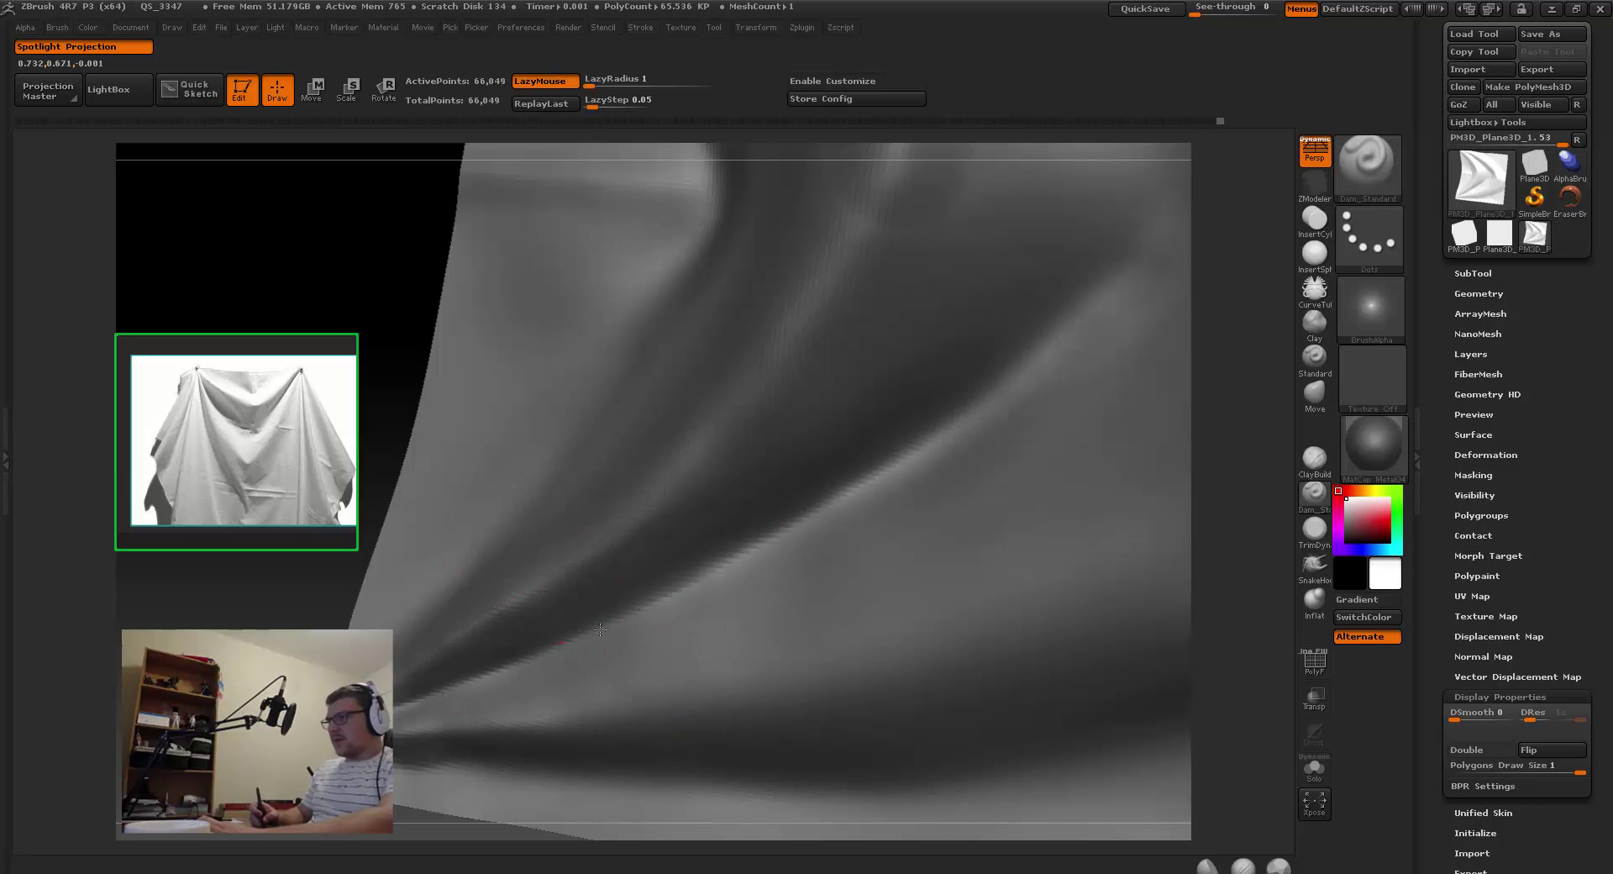
left_click_drag(600, 629, 1183, 587)
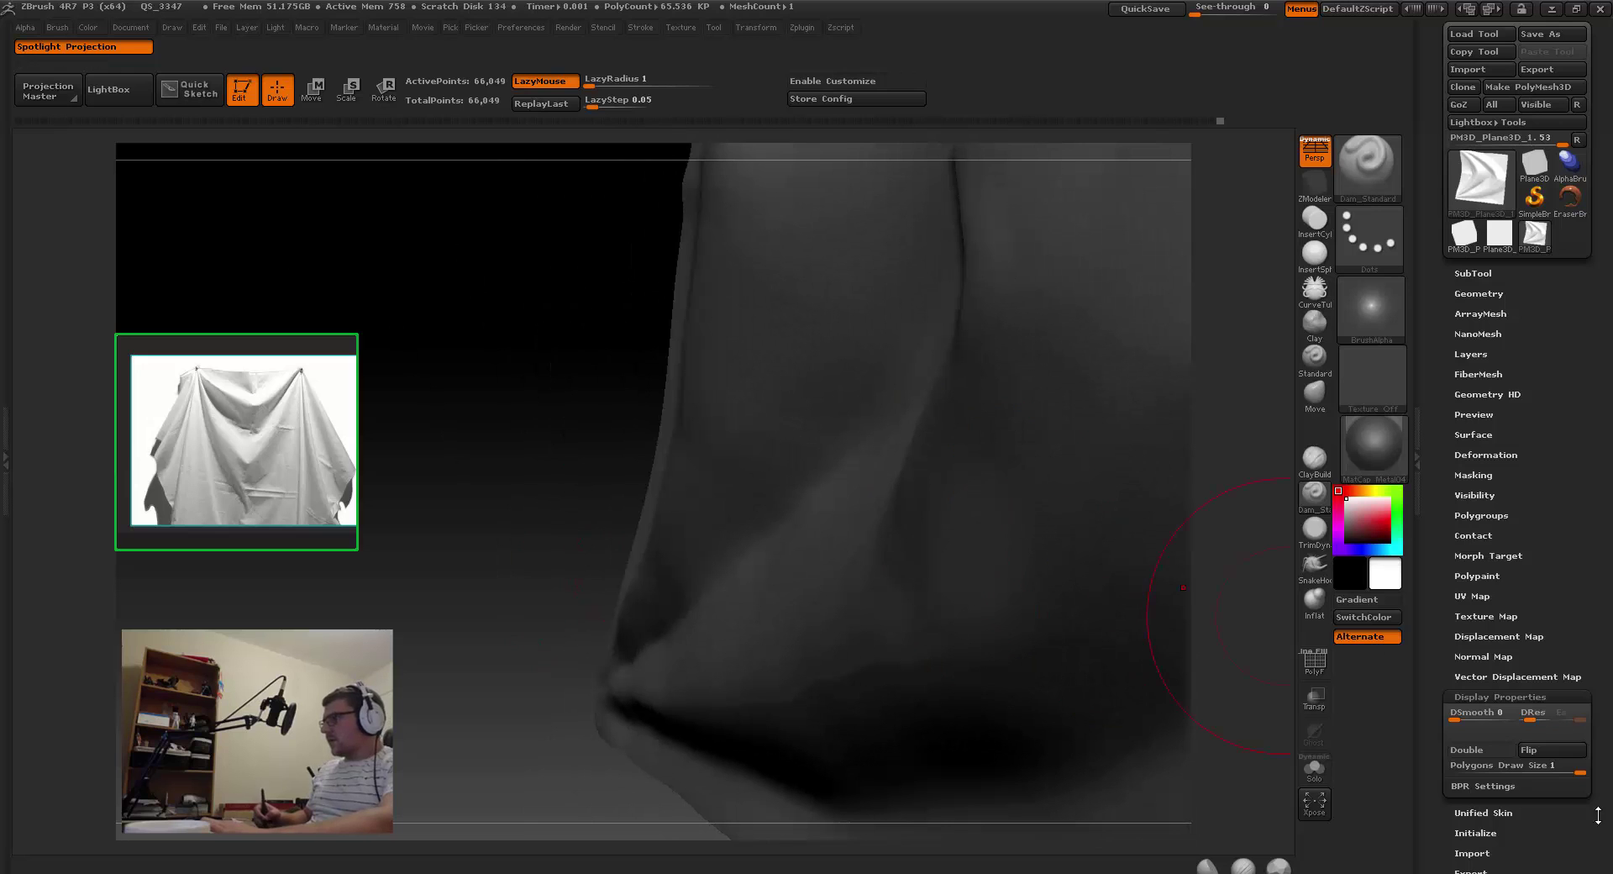
Step: Turn on double-sided display for the cloth plane
left_click(1481, 750)
mouse_move(1284, 768)
left_mouse_down()
mouse_move(535, 534)
mouse_move(838, 471)
mouse_move(596, 551)
mouse_move(649, 566)
mouse_move(638, 534)
mouse_move(739, 524)
mouse_move(676, 507)
mouse_move(774, 564)
mouse_move(741, 533)
mouse_move(772, 513)
left_mouse_up()
right_click_drag(727, 547, 660, 522)
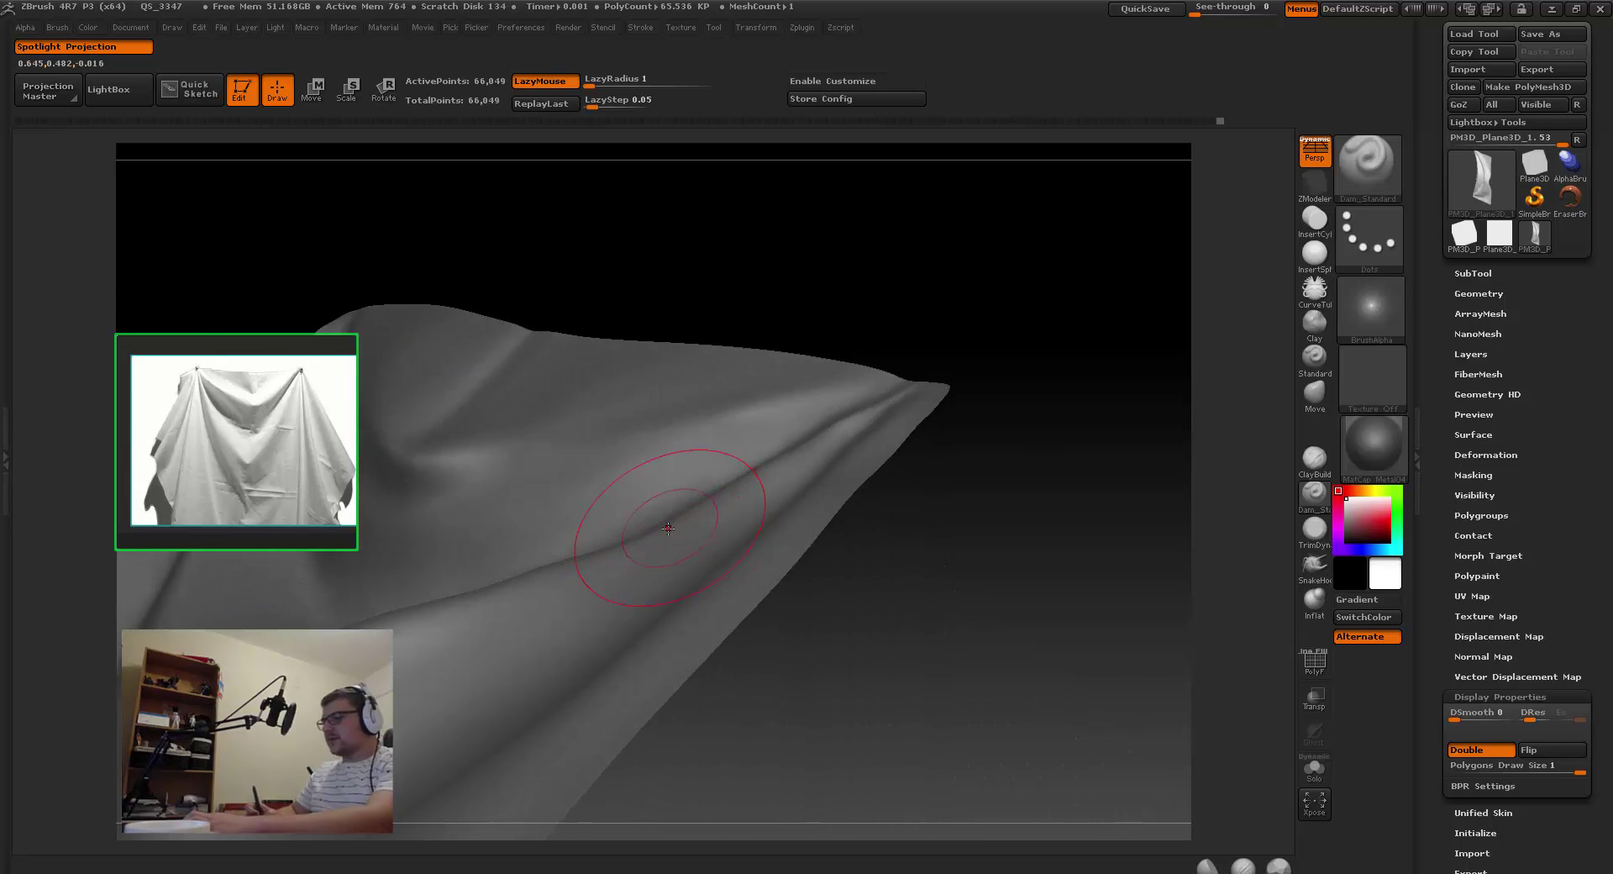
Step: Switch back to the Move brush and reshape the overlapping ridge near the pinned corner from low side angles
key("b")
key("m")
key("v")
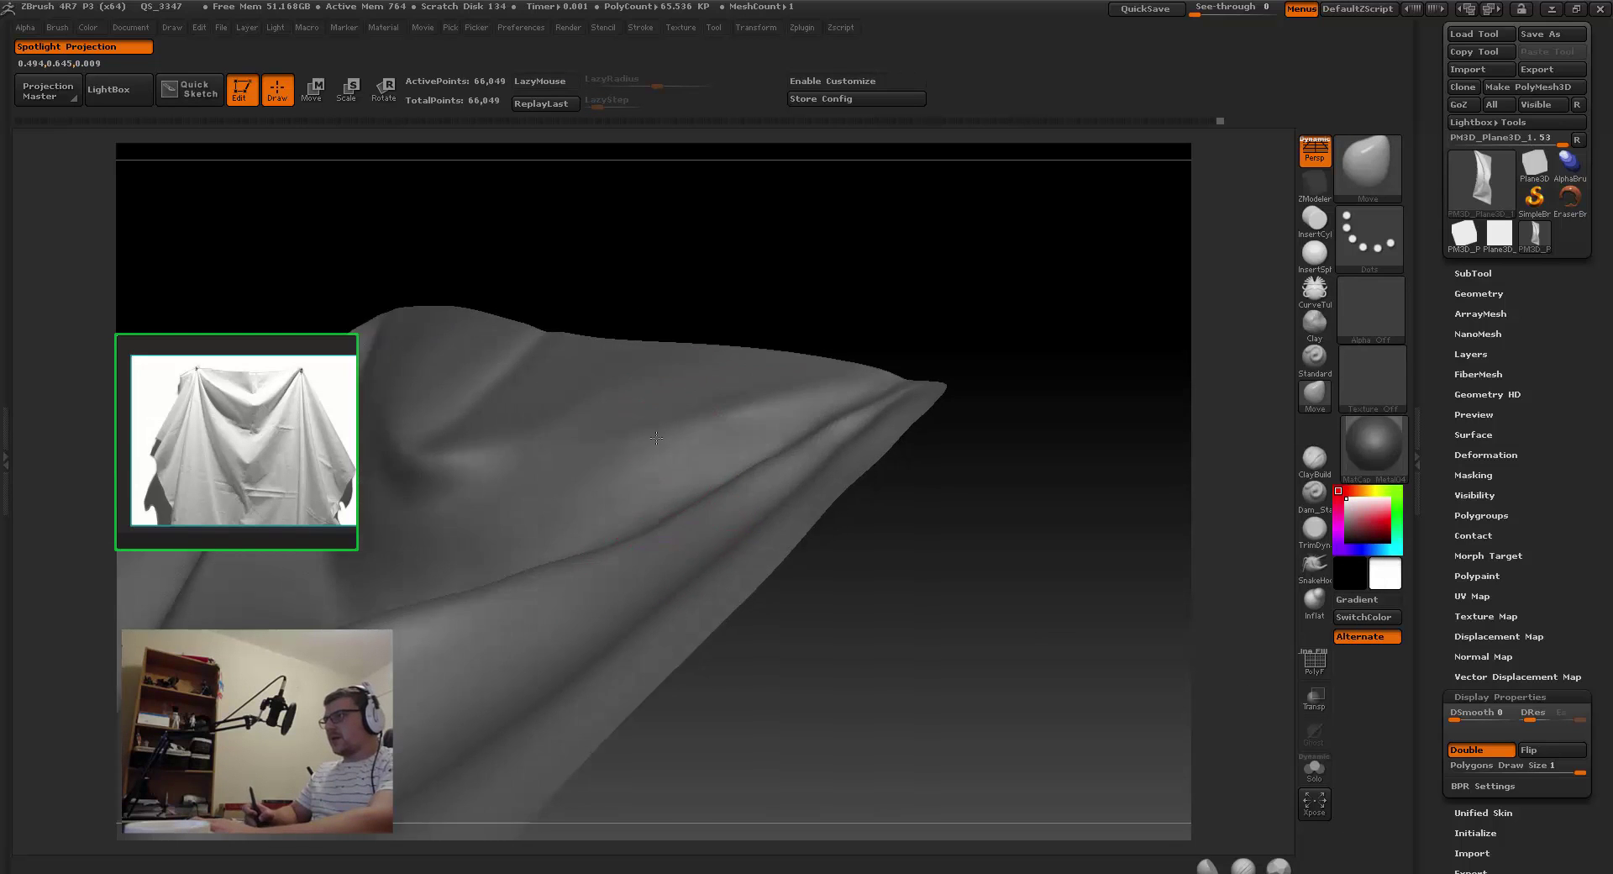
mouse_move(664, 528)
right_mouse_down()
mouse_move(647, 514)
mouse_move(675, 537)
right_mouse_up()
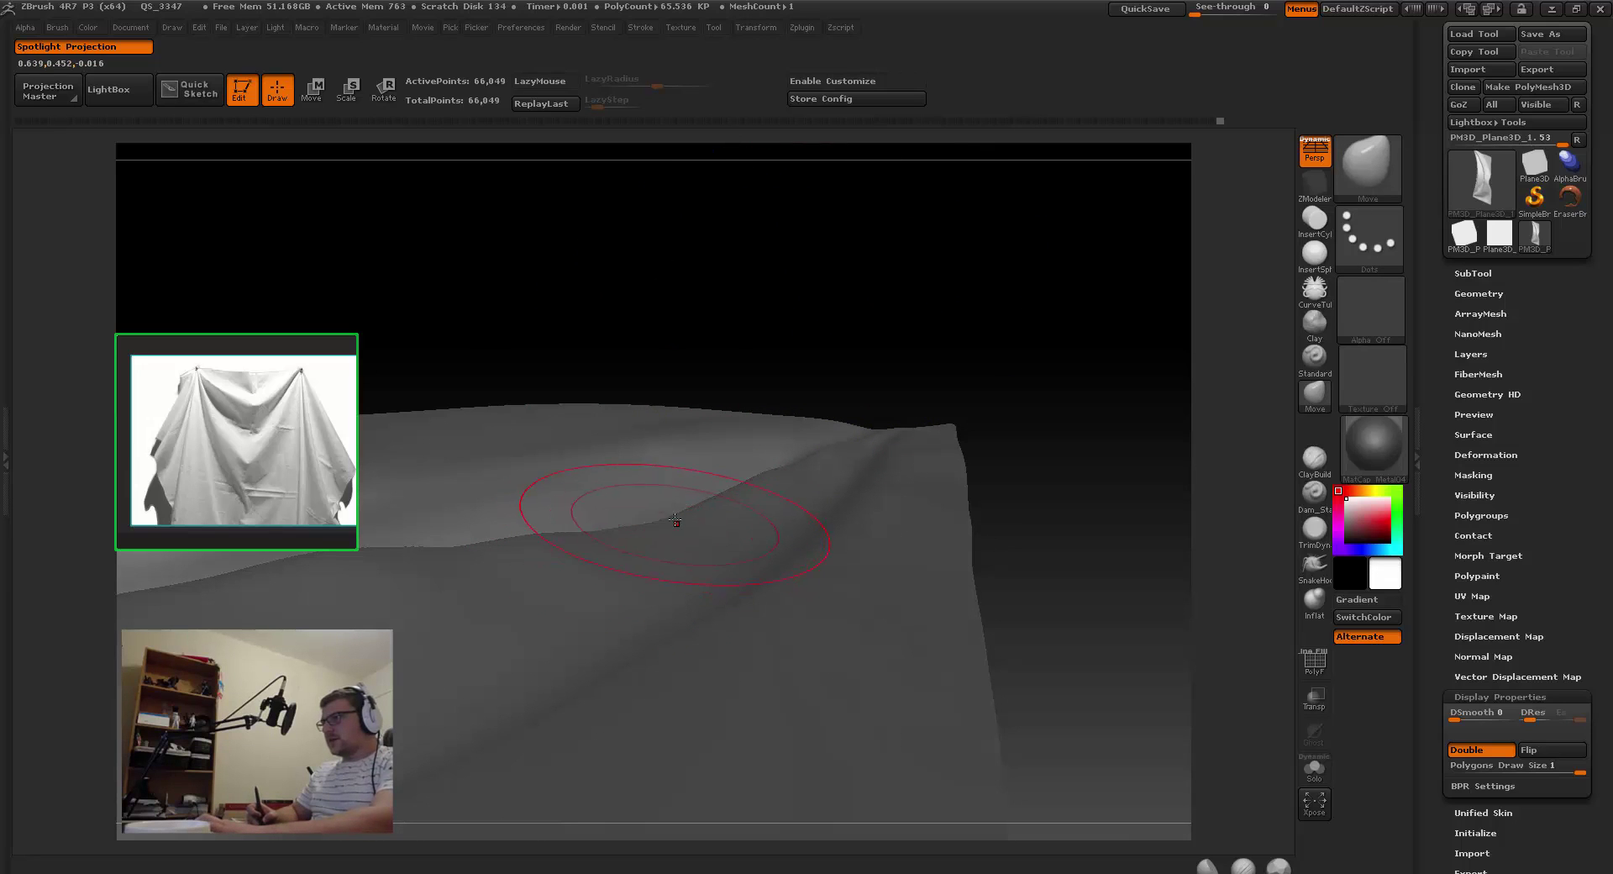
left_click(333, 476)
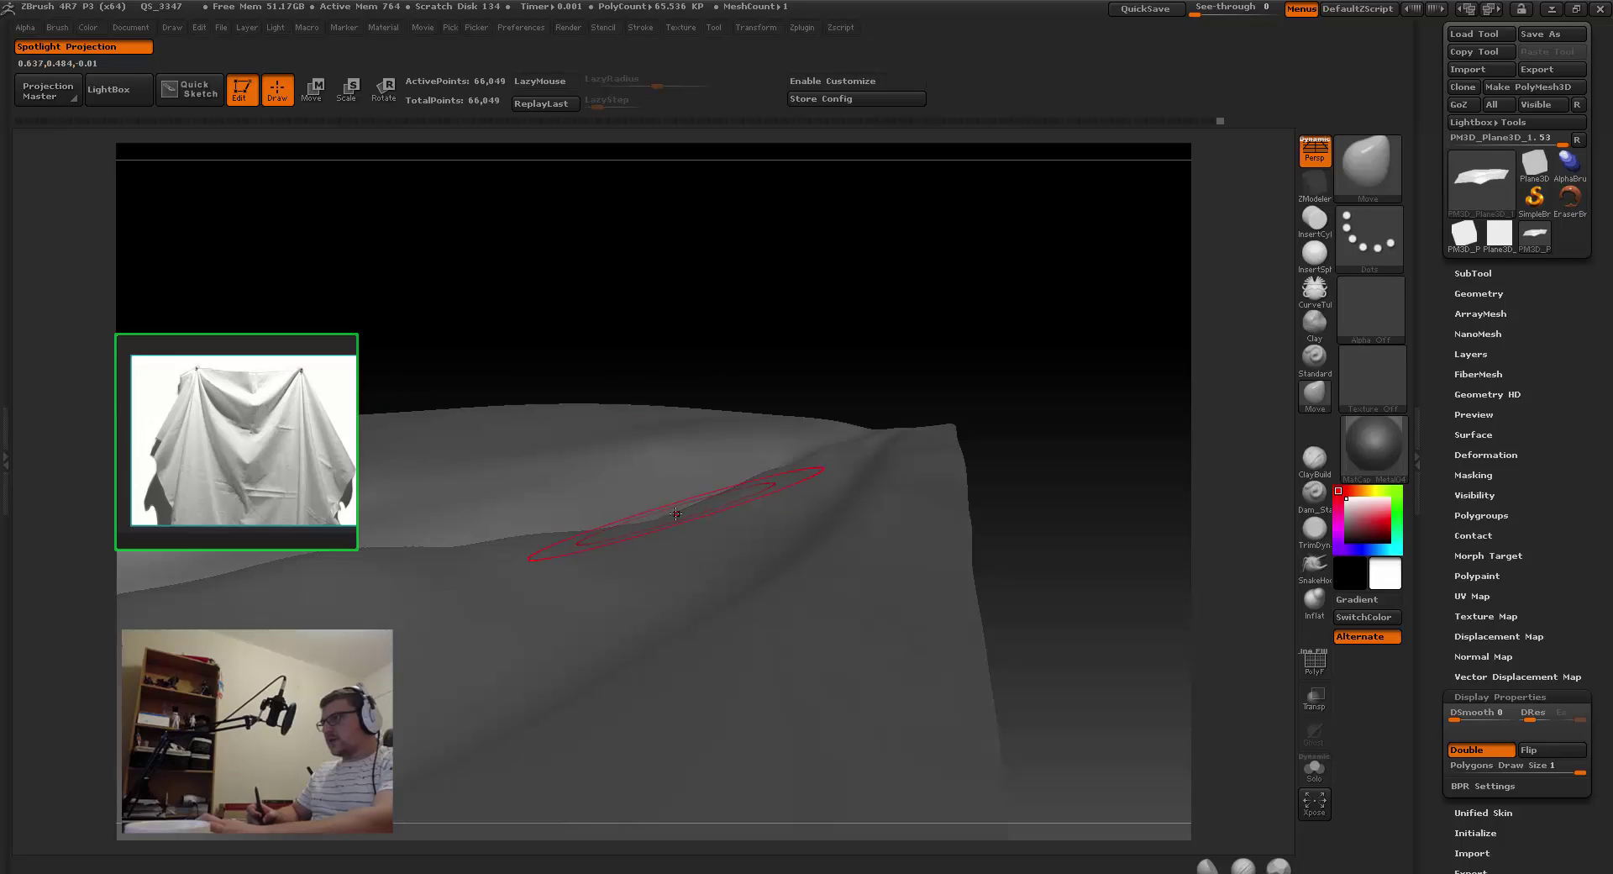
right_click_drag(665, 515, 650, 519)
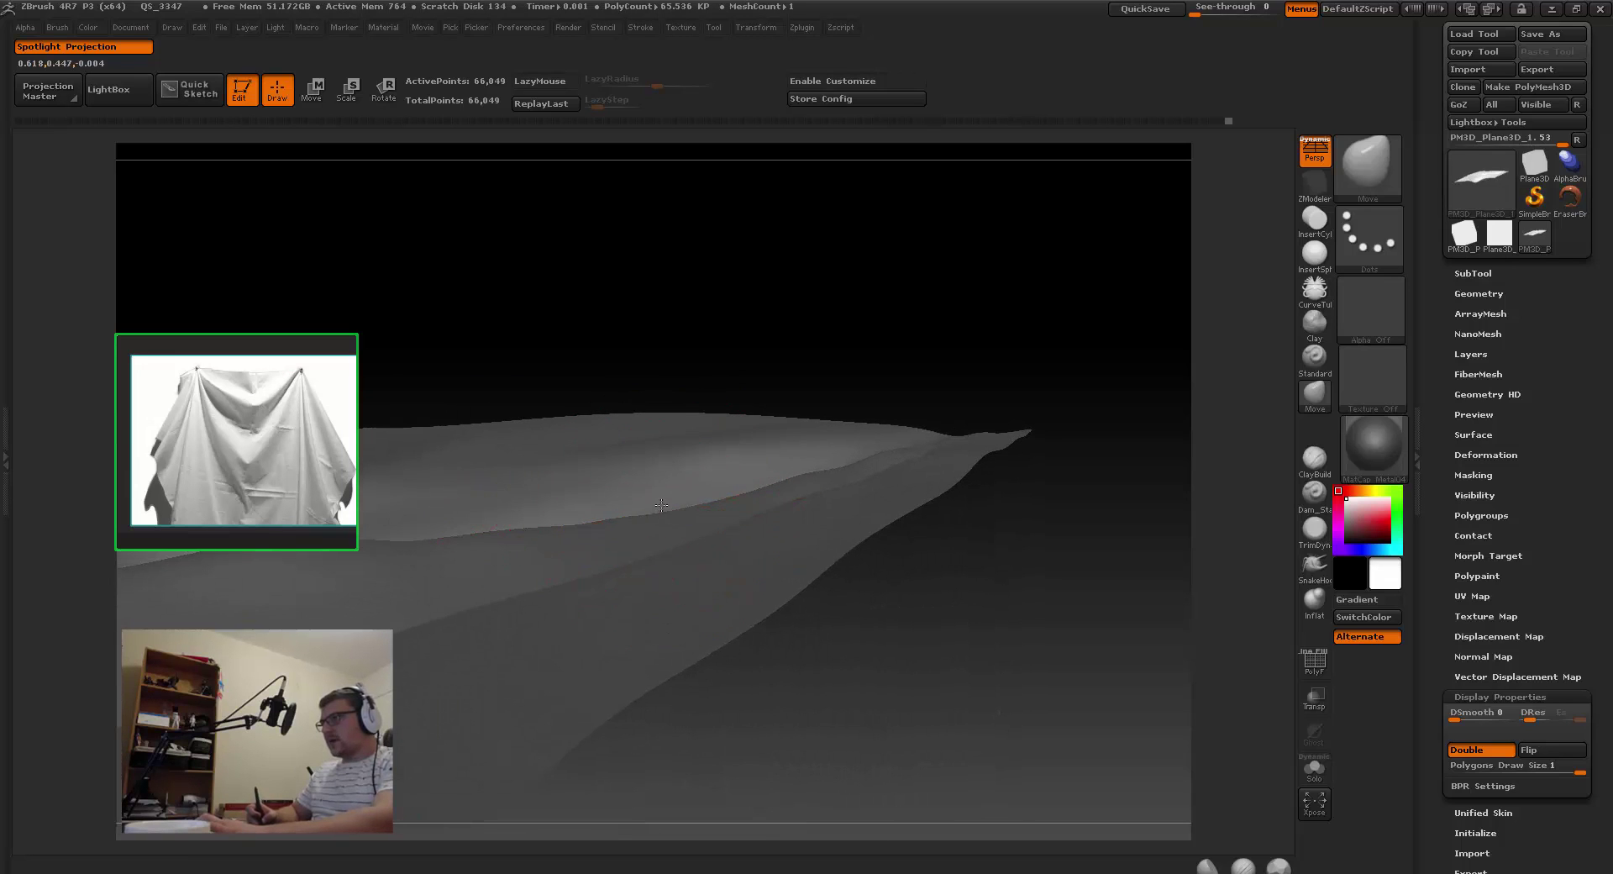
right_click_drag(801, 458, 735, 550)
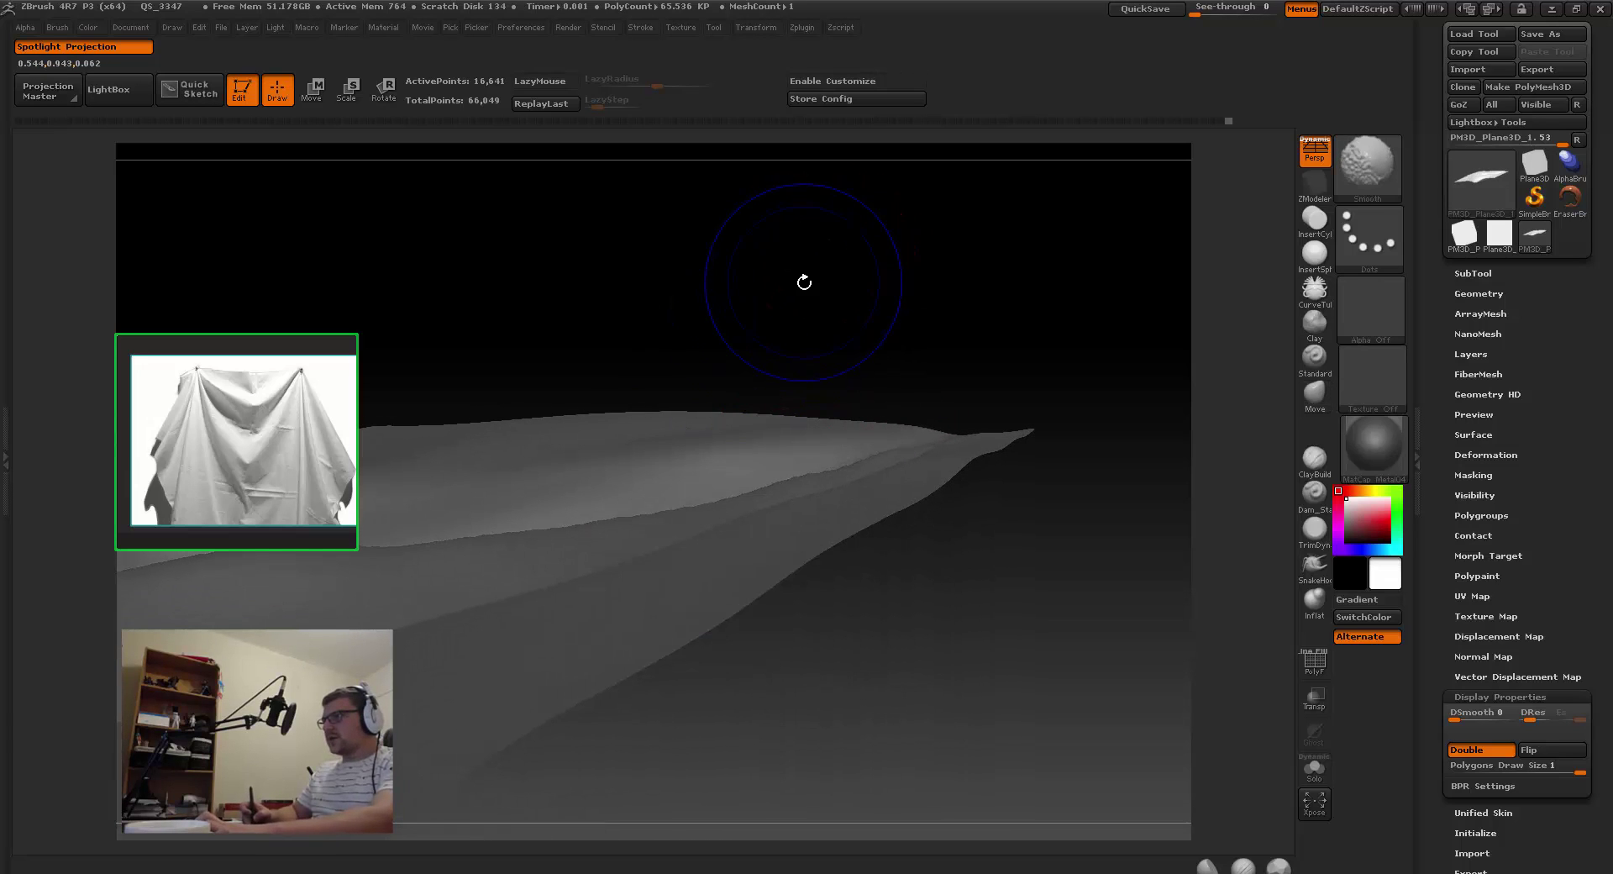
Step: Lower the mesh by two subdivision levels and pull the overlapping ridge edge apart with a resized Move brush
key("shift+d")
key("shift+d")
right_click_drag(704, 436, 666, 529)
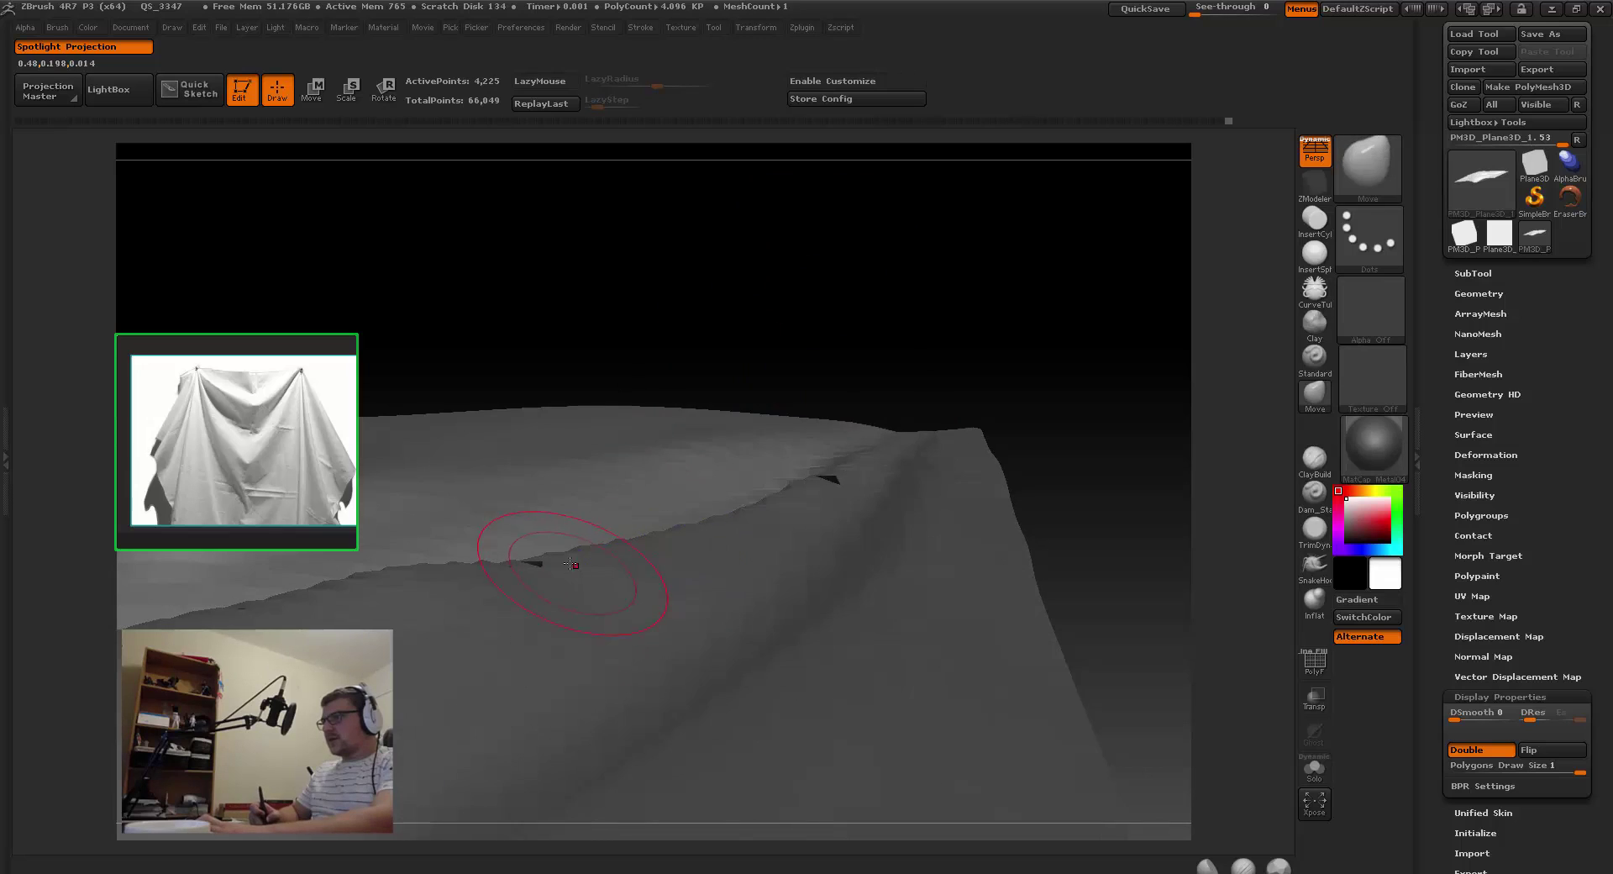
right_click_drag(576, 566, 537, 567)
key("s")
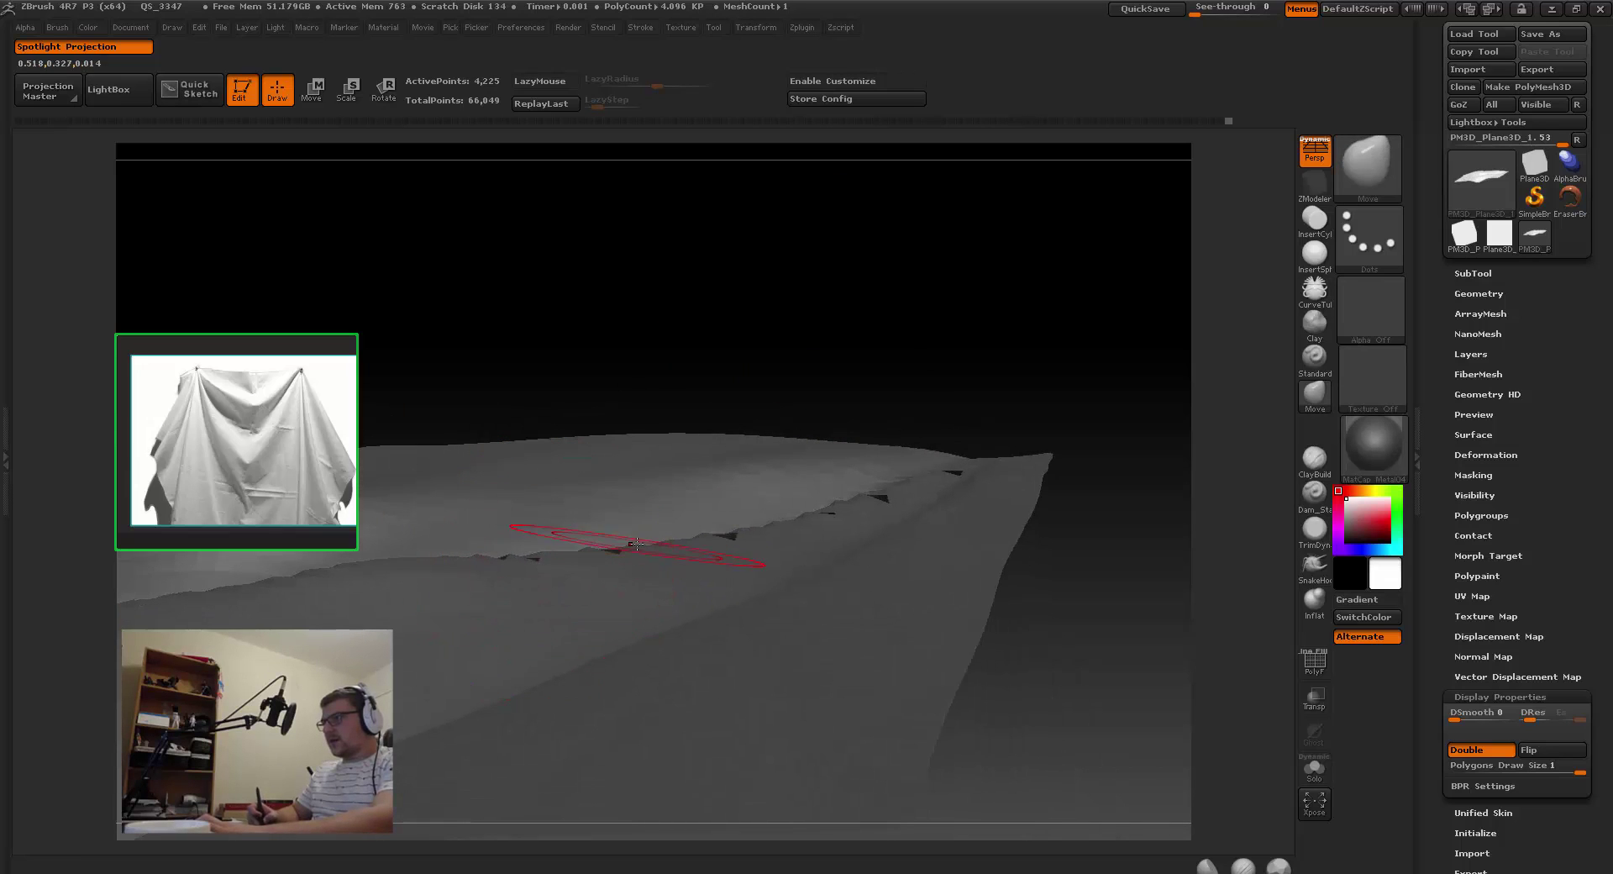
right_click_drag(594, 504, 622, 554)
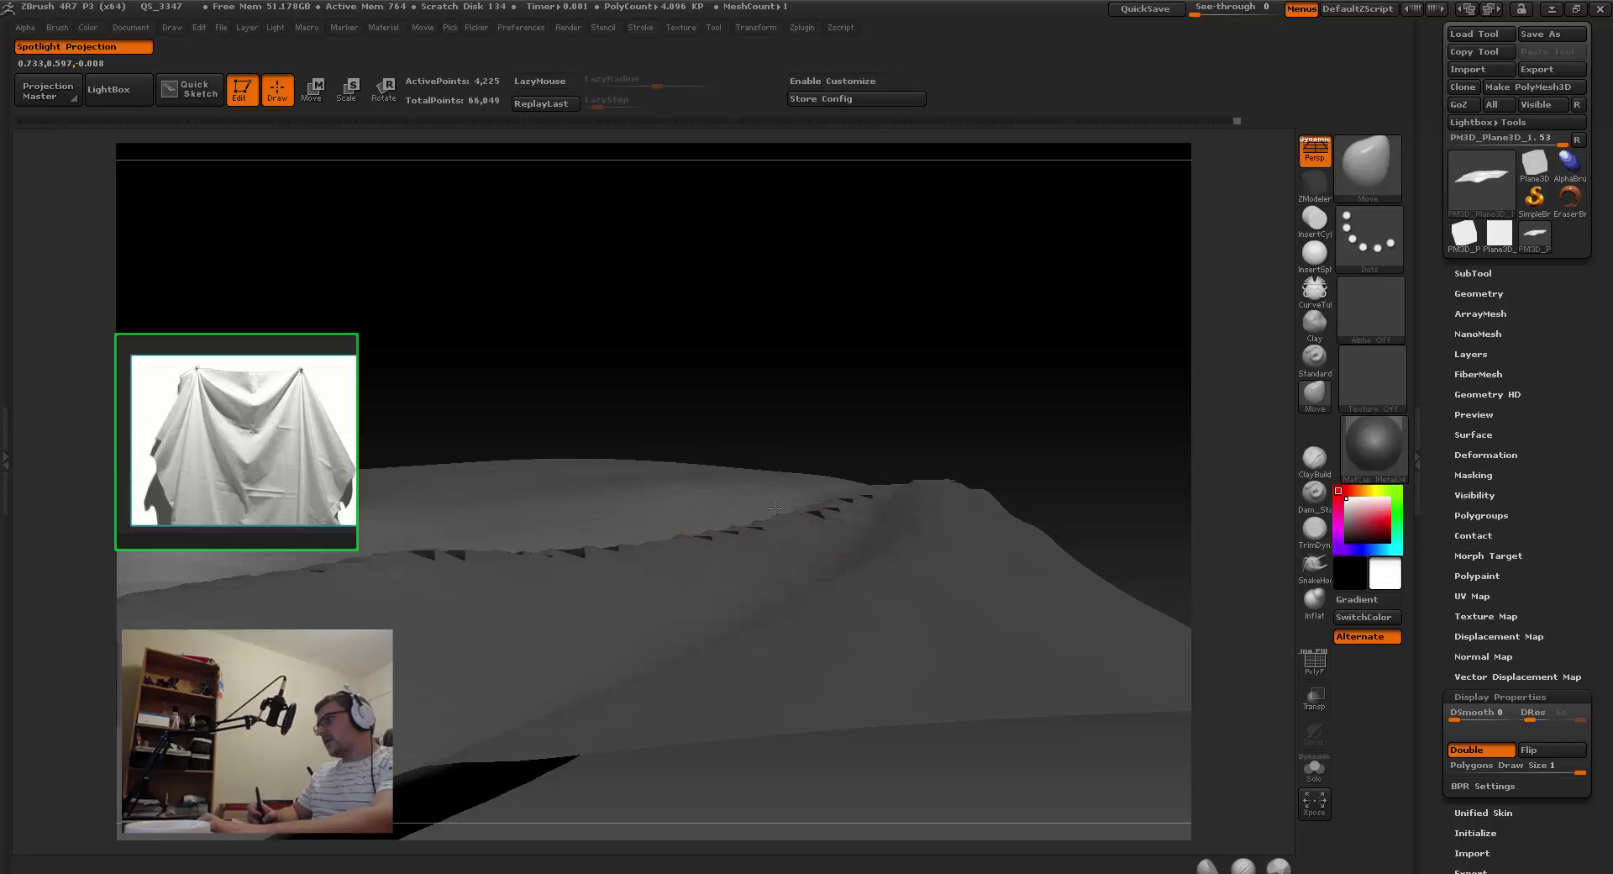
key("s")
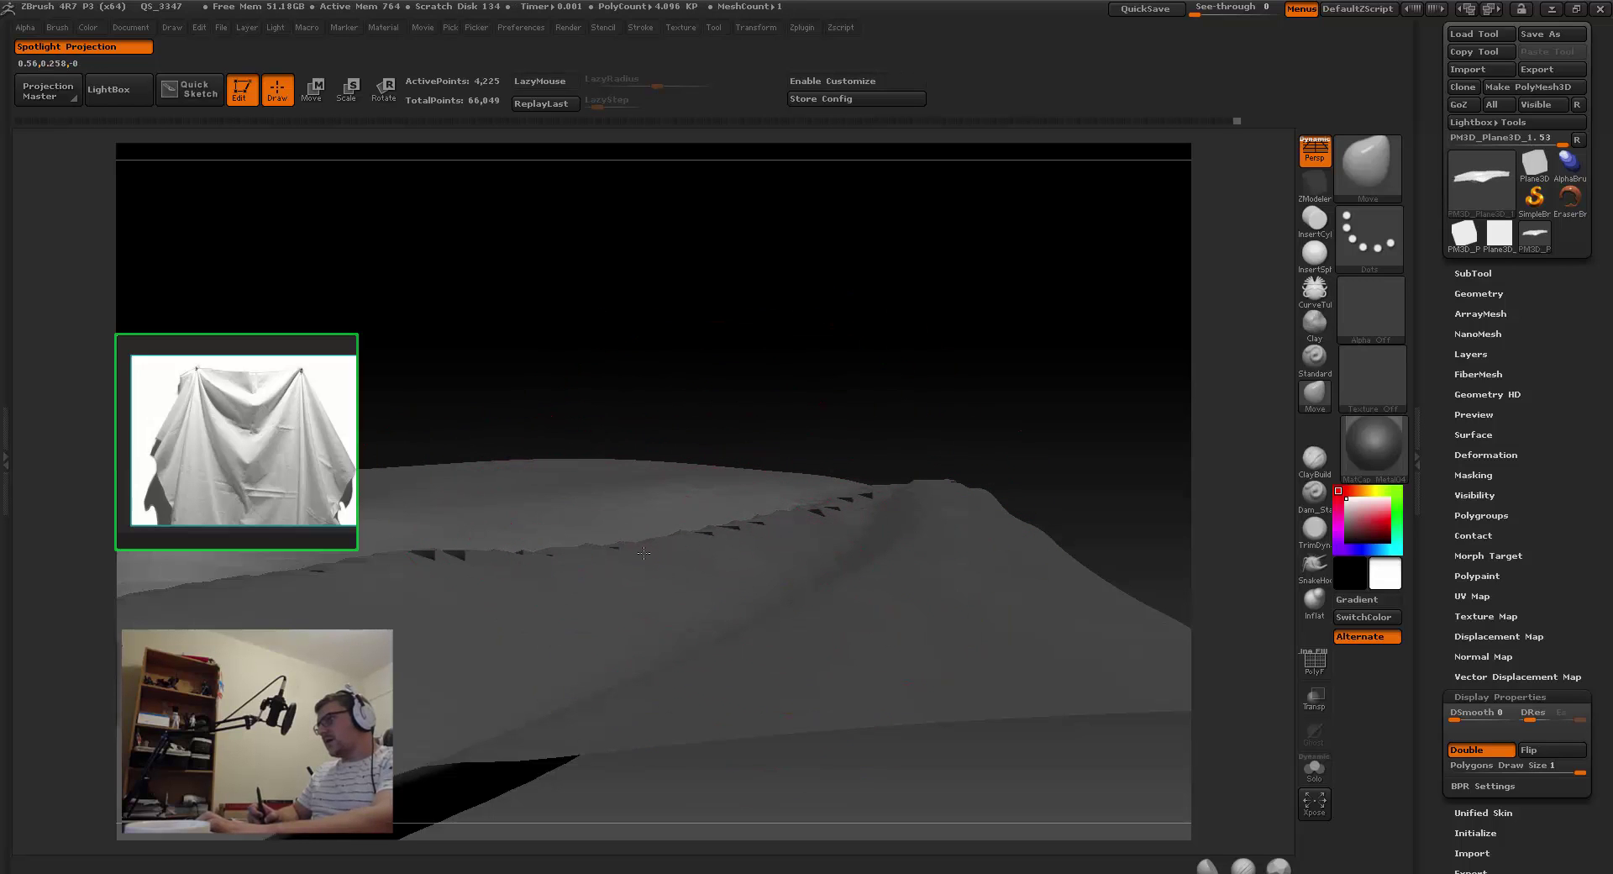
Step: Adjust and smooth the remaining overlaps along the fold crest, and raise the mesh by one subdivision level
mouse_move(596, 554)
right_mouse_down()
mouse_move(664, 541)
mouse_move(630, 527)
right_mouse_up()
key("s")
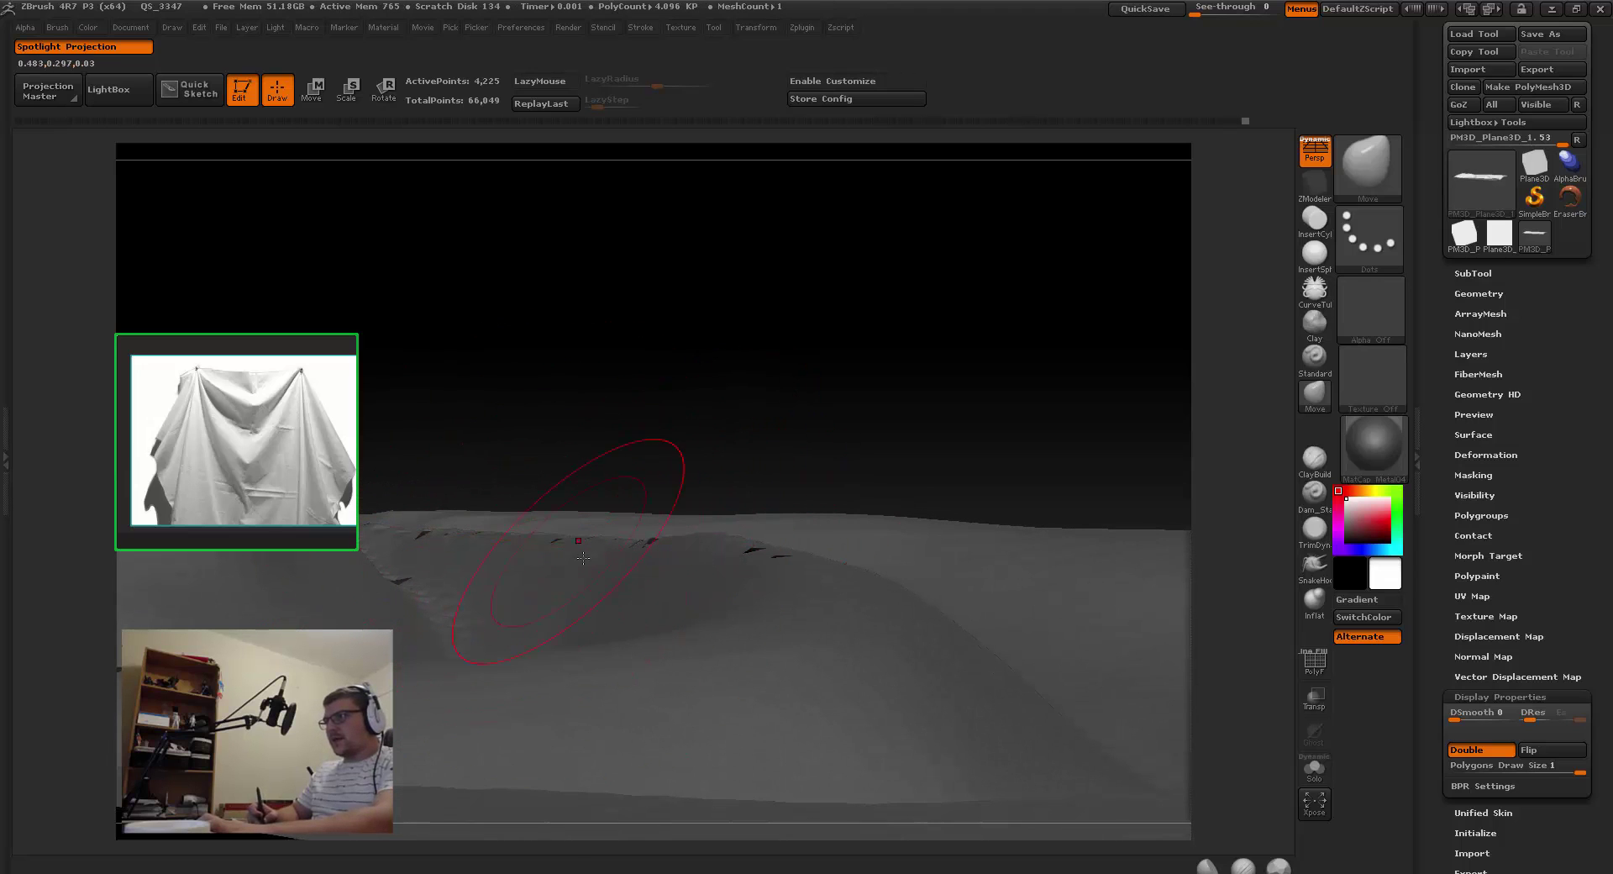
right_click_drag(642, 547, 696, 538)
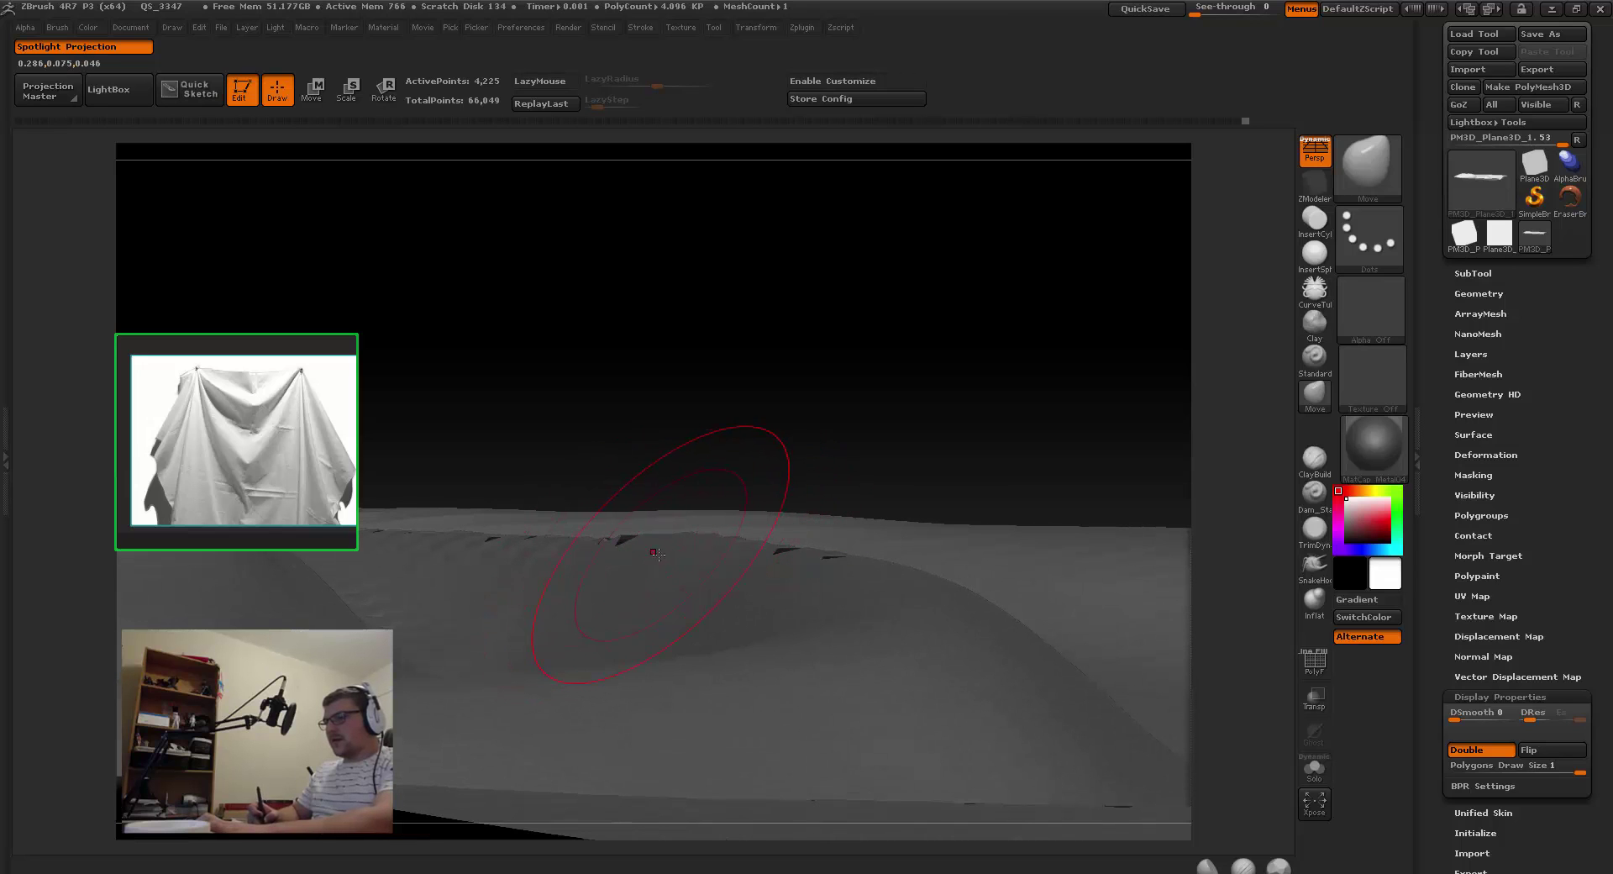
left_click_drag(652, 546, 672, 522, "shift")
right_click(629, 551)
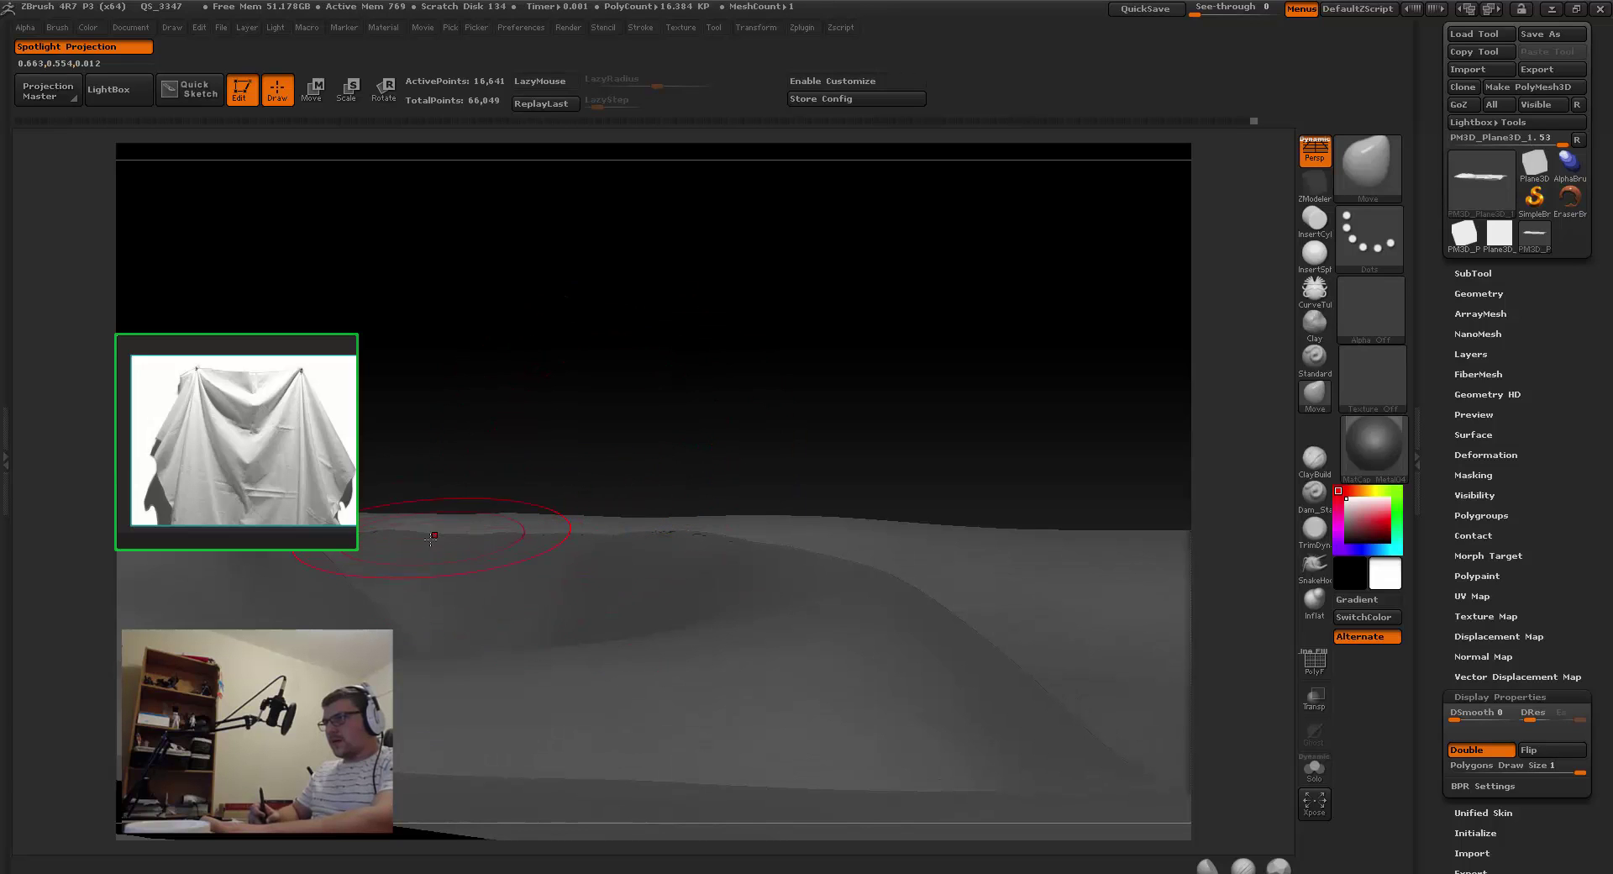
Step: Smooth the steep end of the crease where it meets the pinned corner
right_click_drag(478, 540, 493, 571)
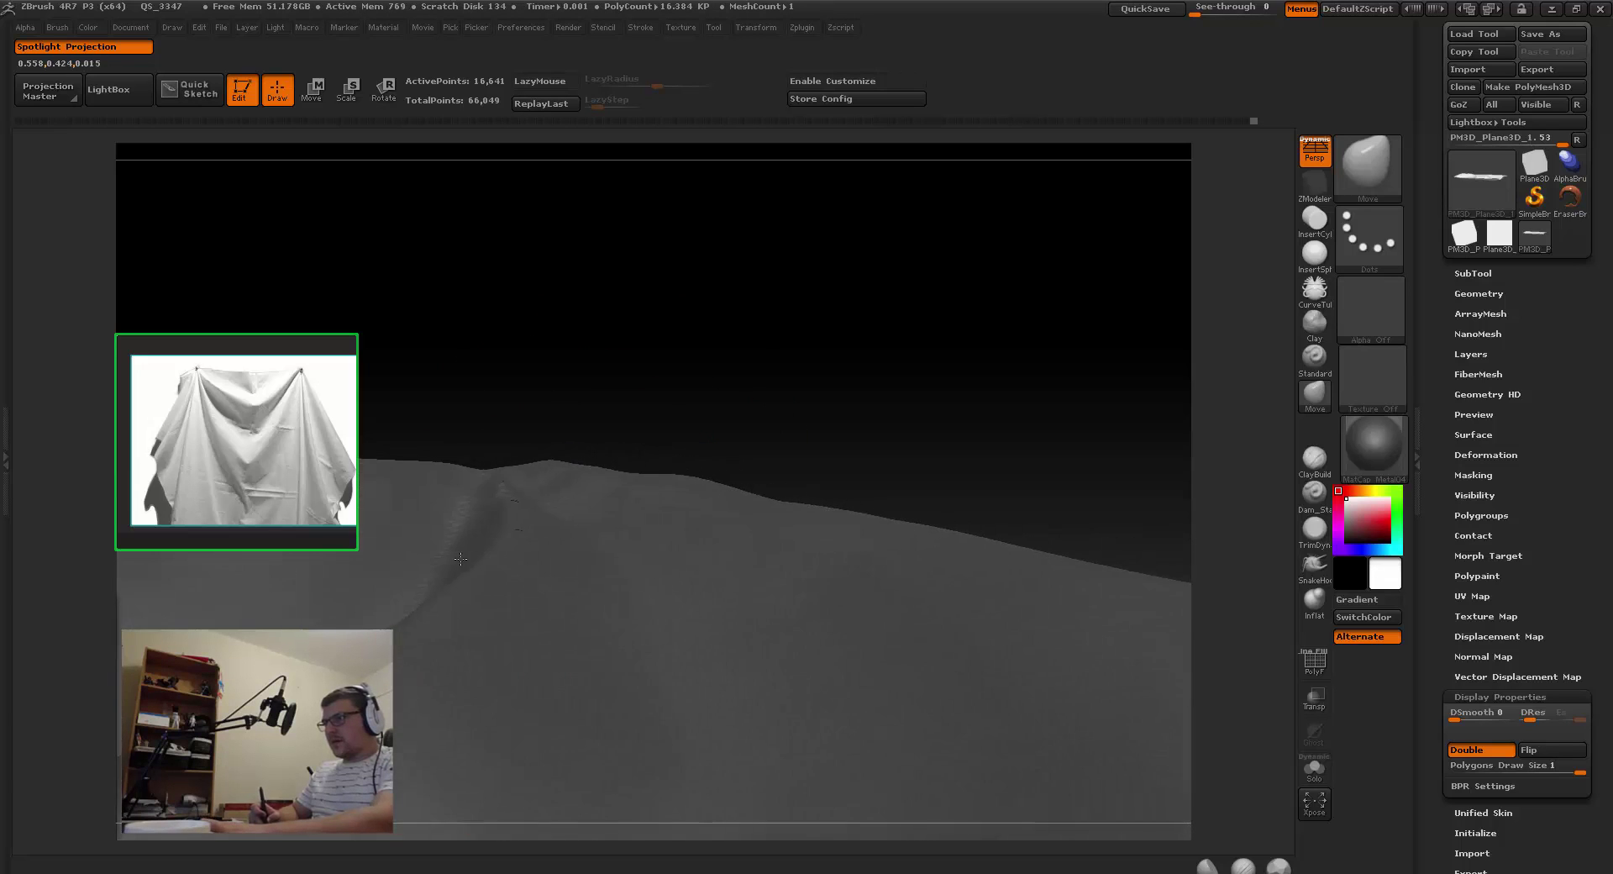
left_click_drag(511, 503, 579, 519, "shift")
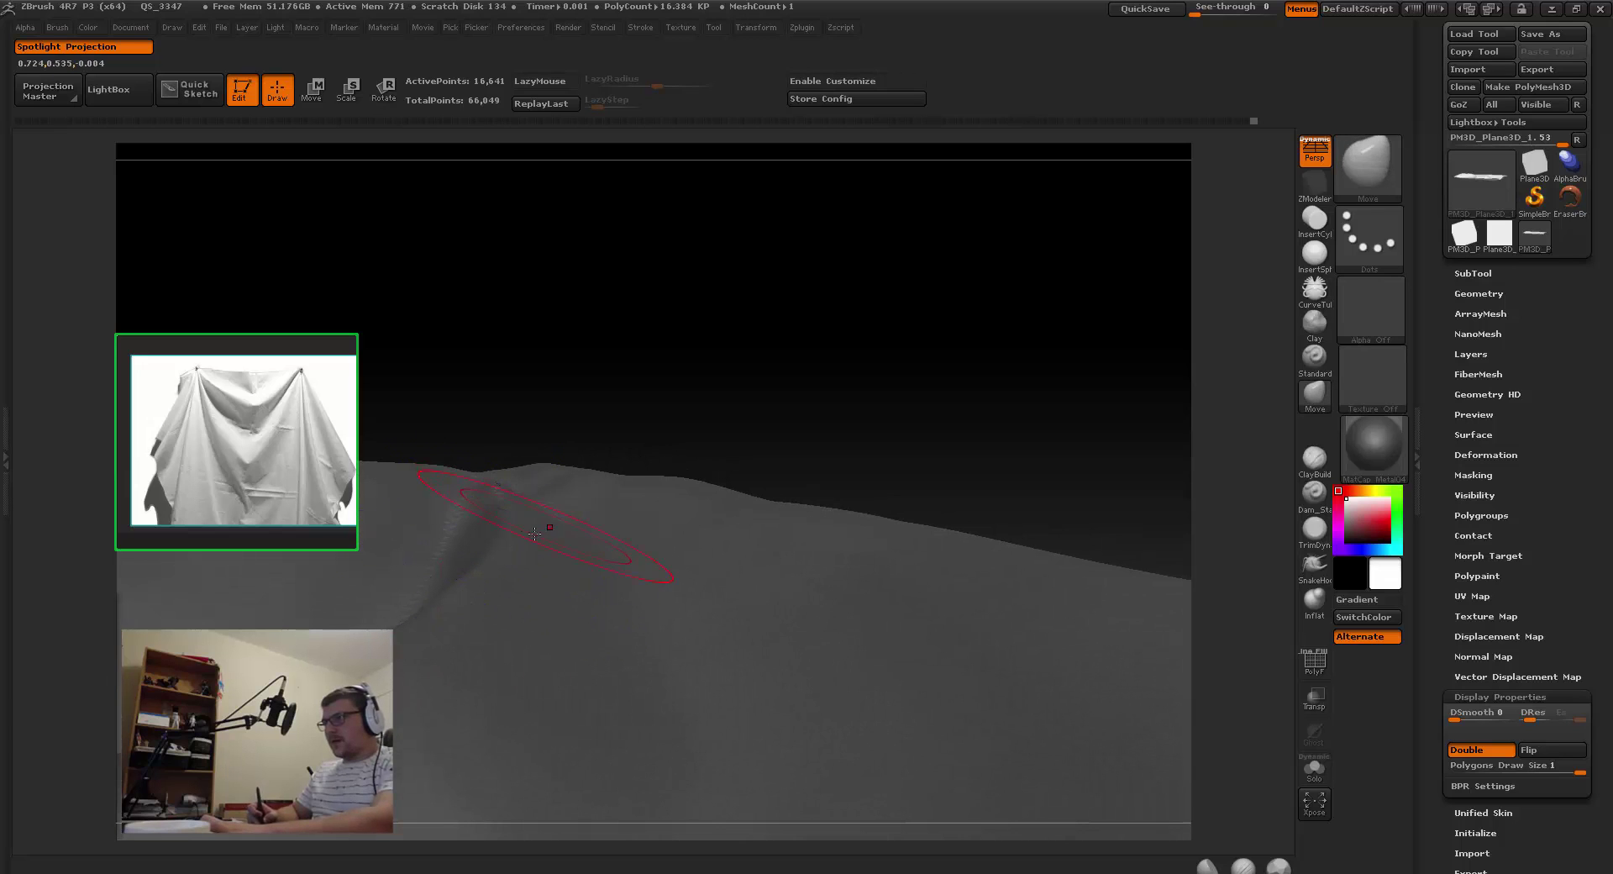
mouse_move(544, 528)
right_mouse_down()
mouse_move(592, 488)
mouse_move(679, 462)
right_mouse_up()
left_click_drag(625, 485, 650, 491, "shift")
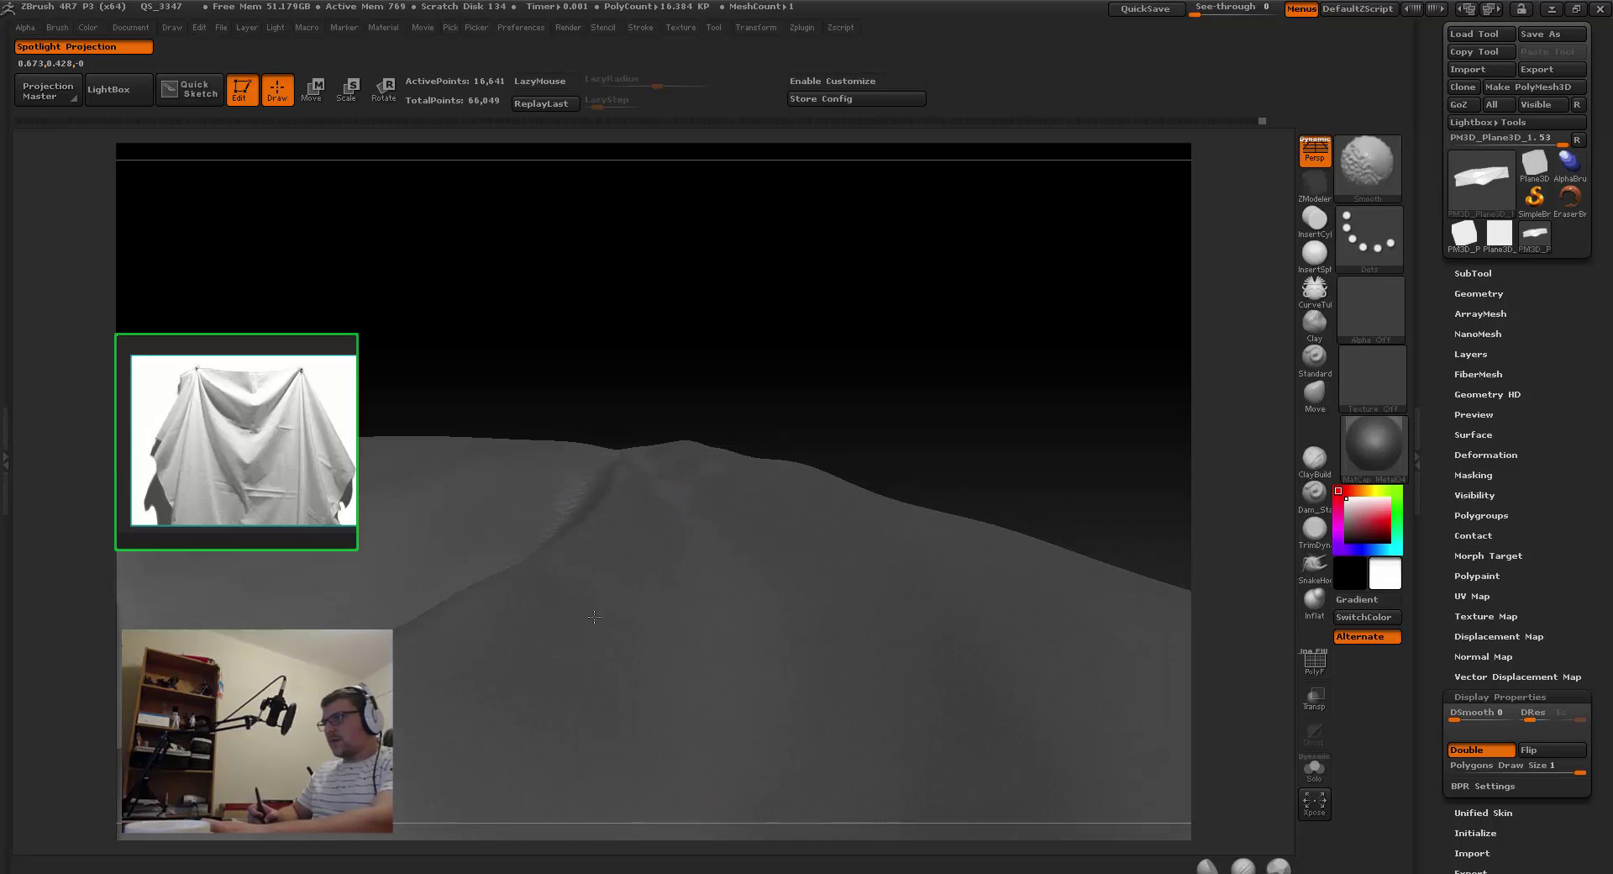
left_click_drag(638, 542, 622, 467, "shift")
Step: Resize the Move brush and refine the long fold crest, smoothing the creases that run down the cloth
mouse_move(621, 467)
right_mouse_down()
mouse_move(666, 457)
mouse_move(677, 558)
mouse_move(733, 522)
mouse_move(684, 486)
mouse_move(546, 541)
mouse_move(550, 497)
mouse_move(596, 473)
mouse_move(619, 517)
mouse_move(552, 512)
right_mouse_up()
key("s")
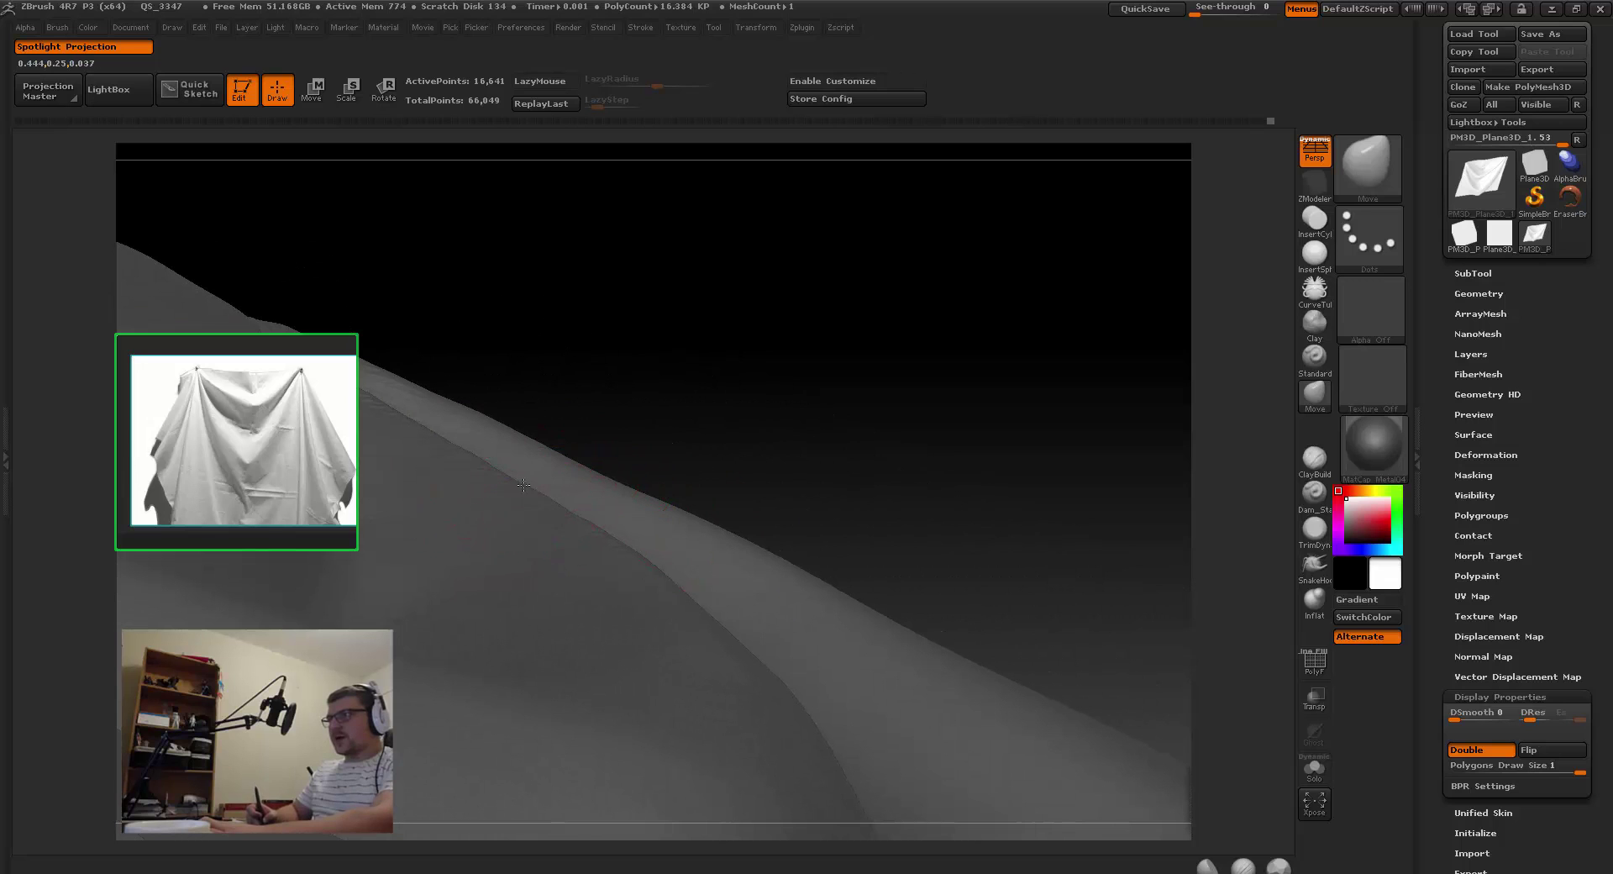
mouse_move(515, 494)
right_mouse_down()
mouse_move(663, 524)
mouse_move(725, 519)
mouse_move(685, 504)
mouse_move(716, 516)
right_mouse_up()
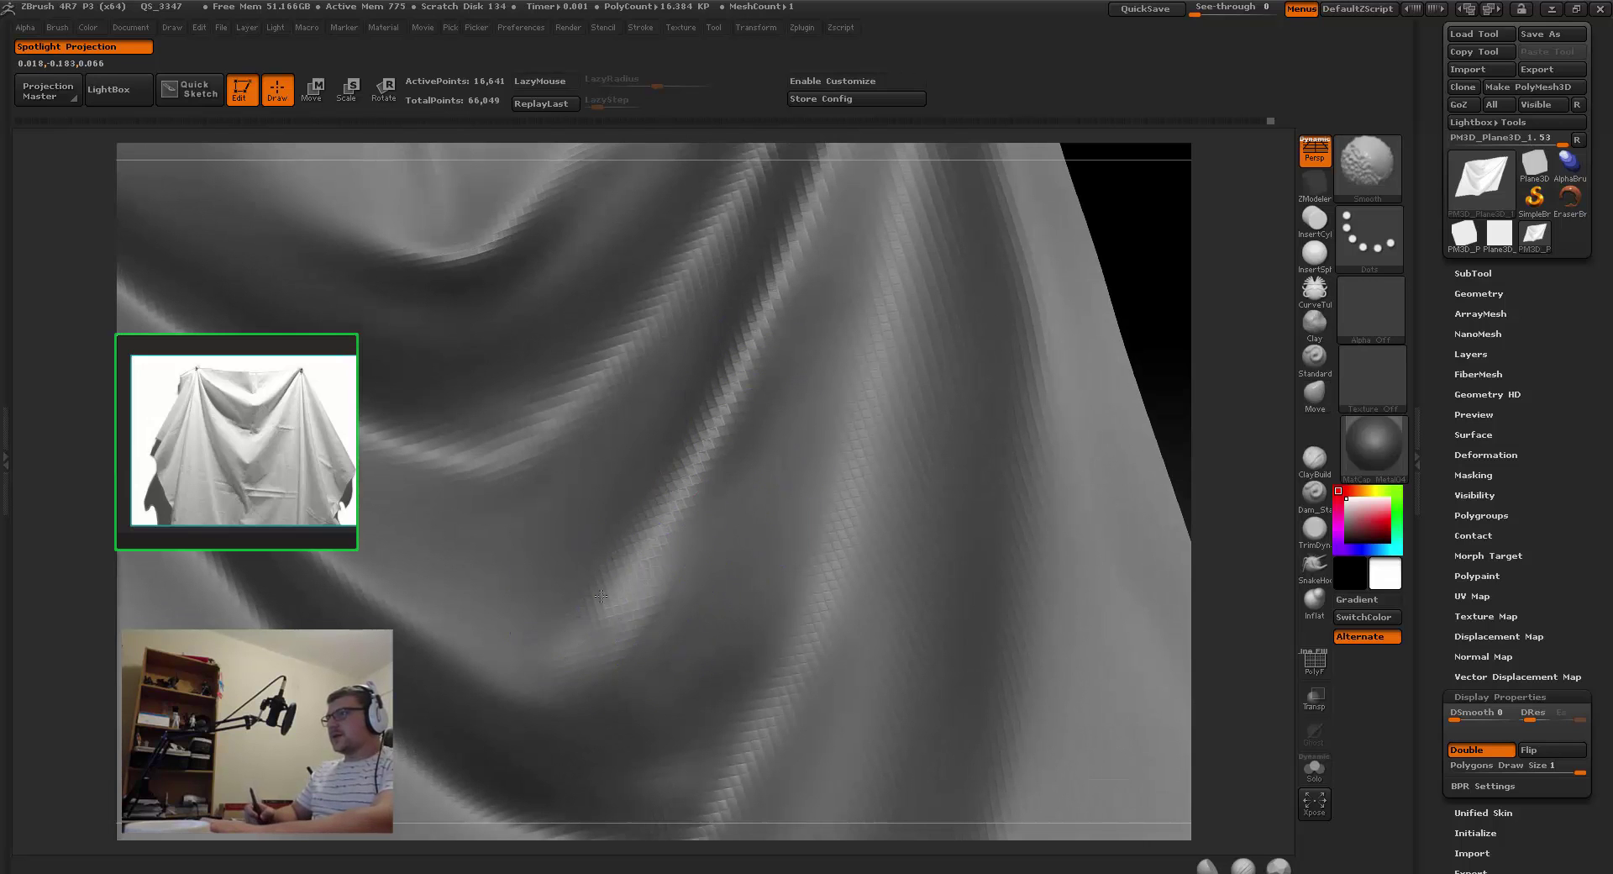
mouse_move(605, 479)
right_mouse_down()
mouse_move(605, 409)
mouse_move(600, 428)
mouse_move(658, 435)
right_mouse_up()
key("shift")
mouse_move(587, 560)
right_mouse_down()
mouse_move(756, 468)
mouse_move(618, 417)
mouse_move(679, 395)
mouse_move(605, 465)
mouse_move(821, 485)
mouse_move(590, 446)
mouse_move(709, 425)
mouse_move(704, 458)
mouse_move(673, 370)
mouse_move(552, 393)
mouse_move(572, 413)
mouse_move(538, 461)
right_mouse_up()
key("space")
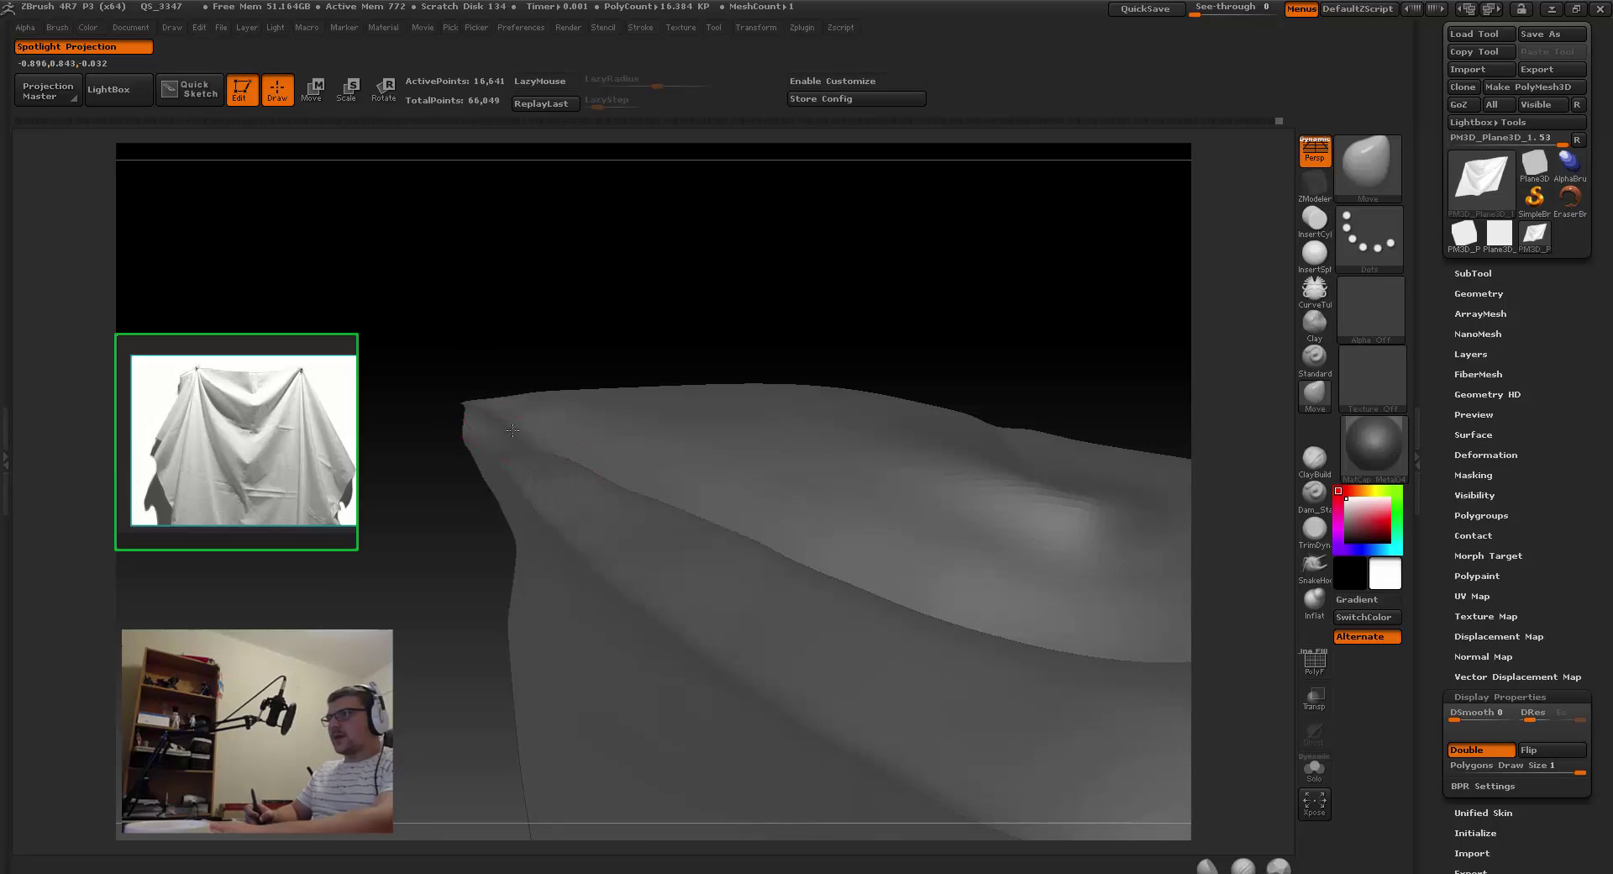
Step: Smooth the rough ridges where the folds converge at the opposite pinned corner
right_click_drag(569, 438, 509, 437)
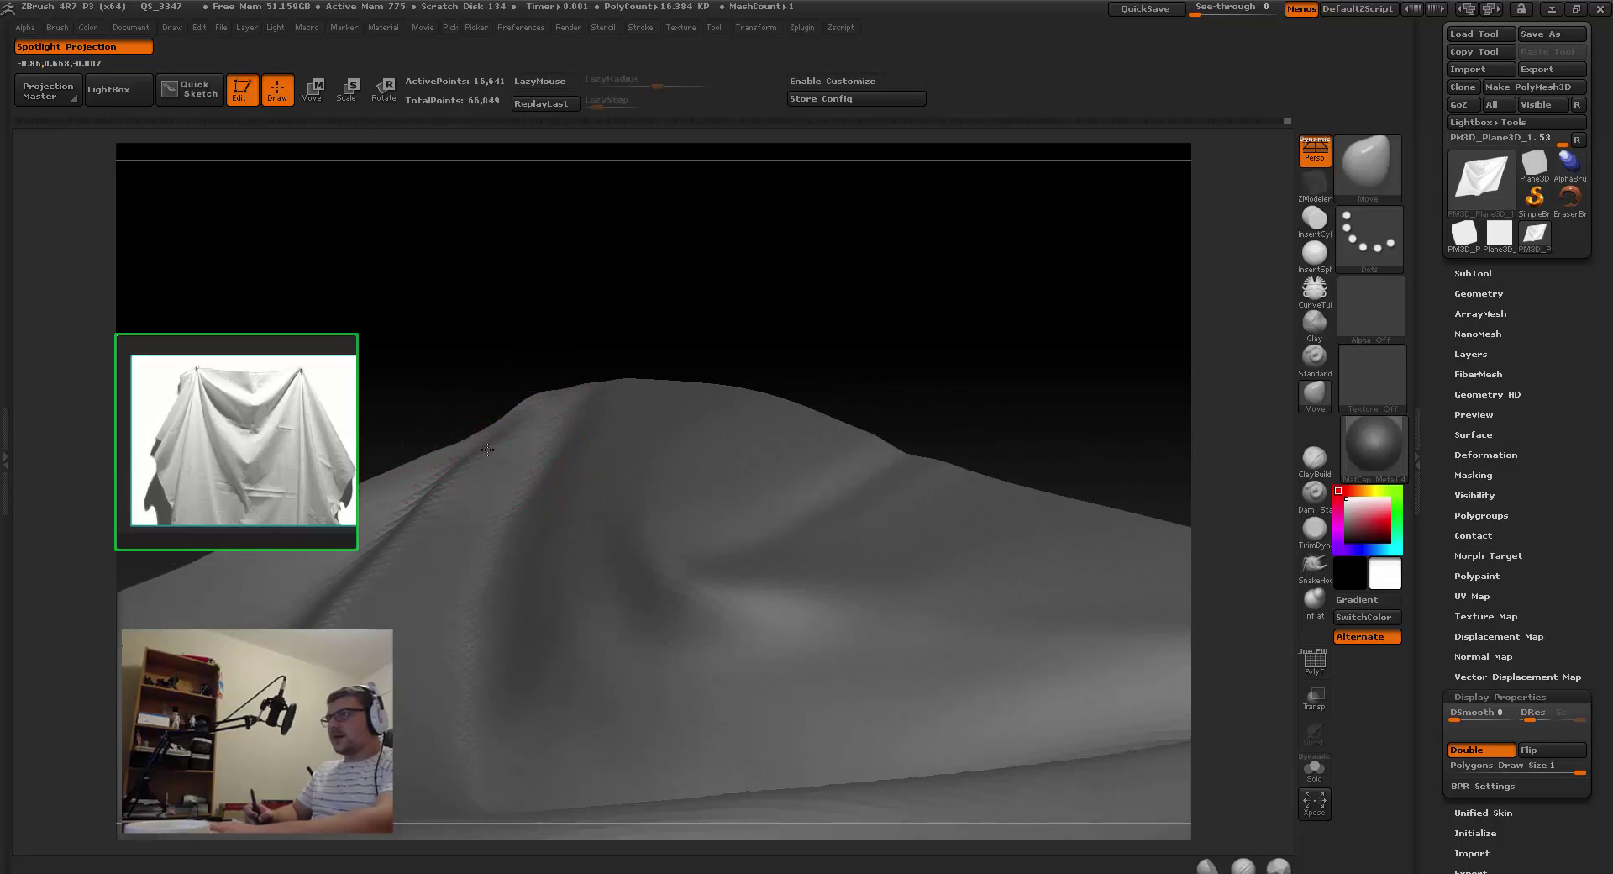
mouse_move(517, 422)
right_mouse_down()
mouse_move(545, 449)
mouse_move(581, 430)
mouse_move(468, 533)
mouse_move(504, 504)
right_mouse_up()
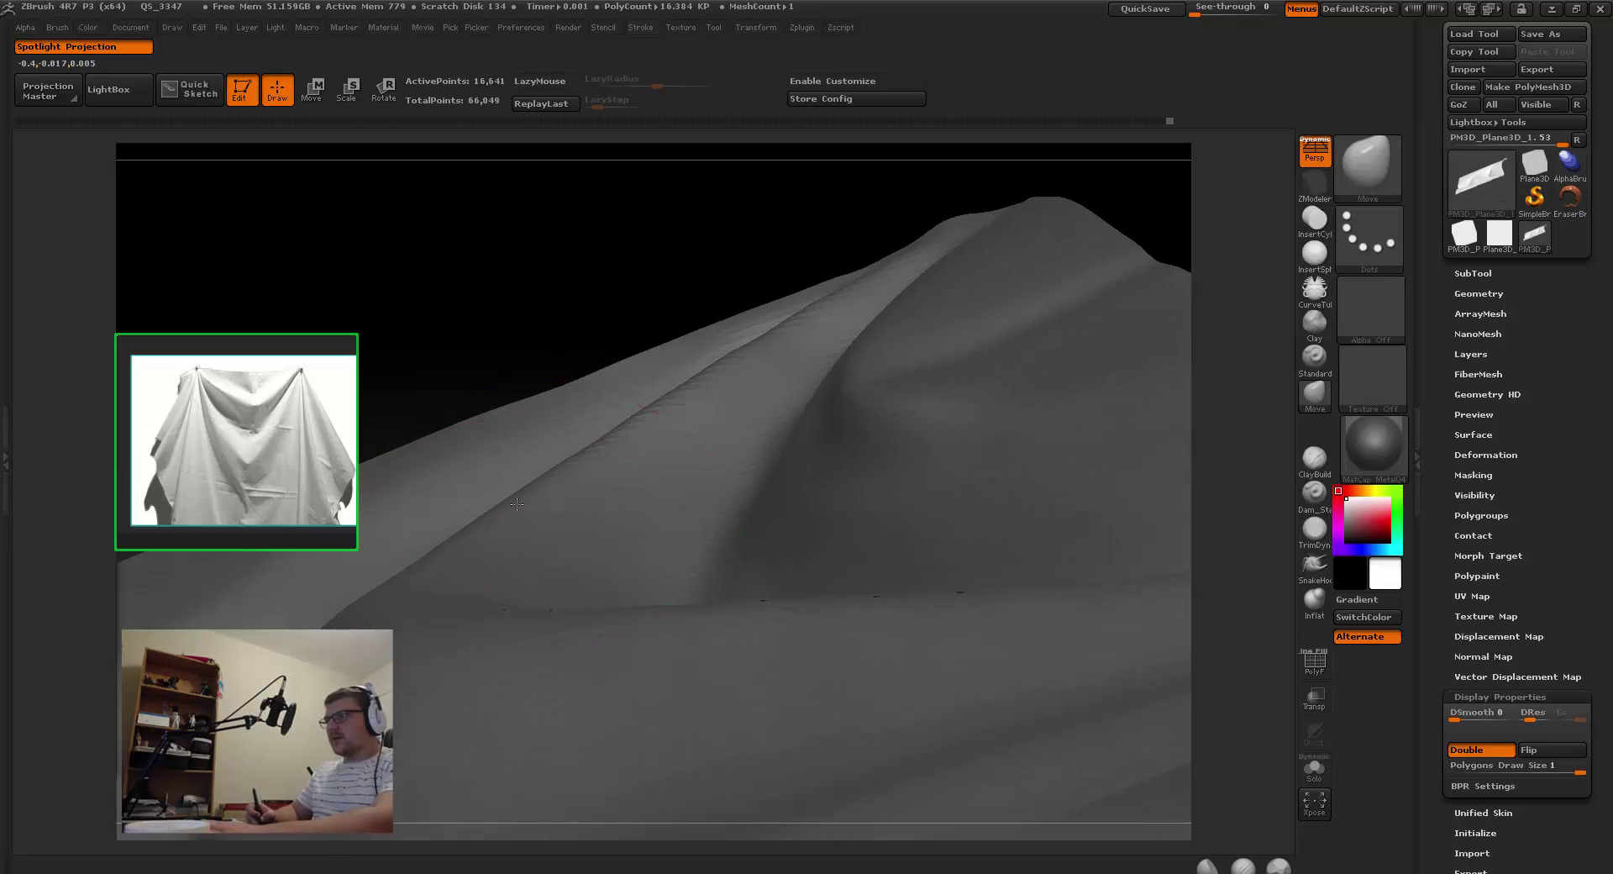
right_click_drag(617, 450, 592, 476)
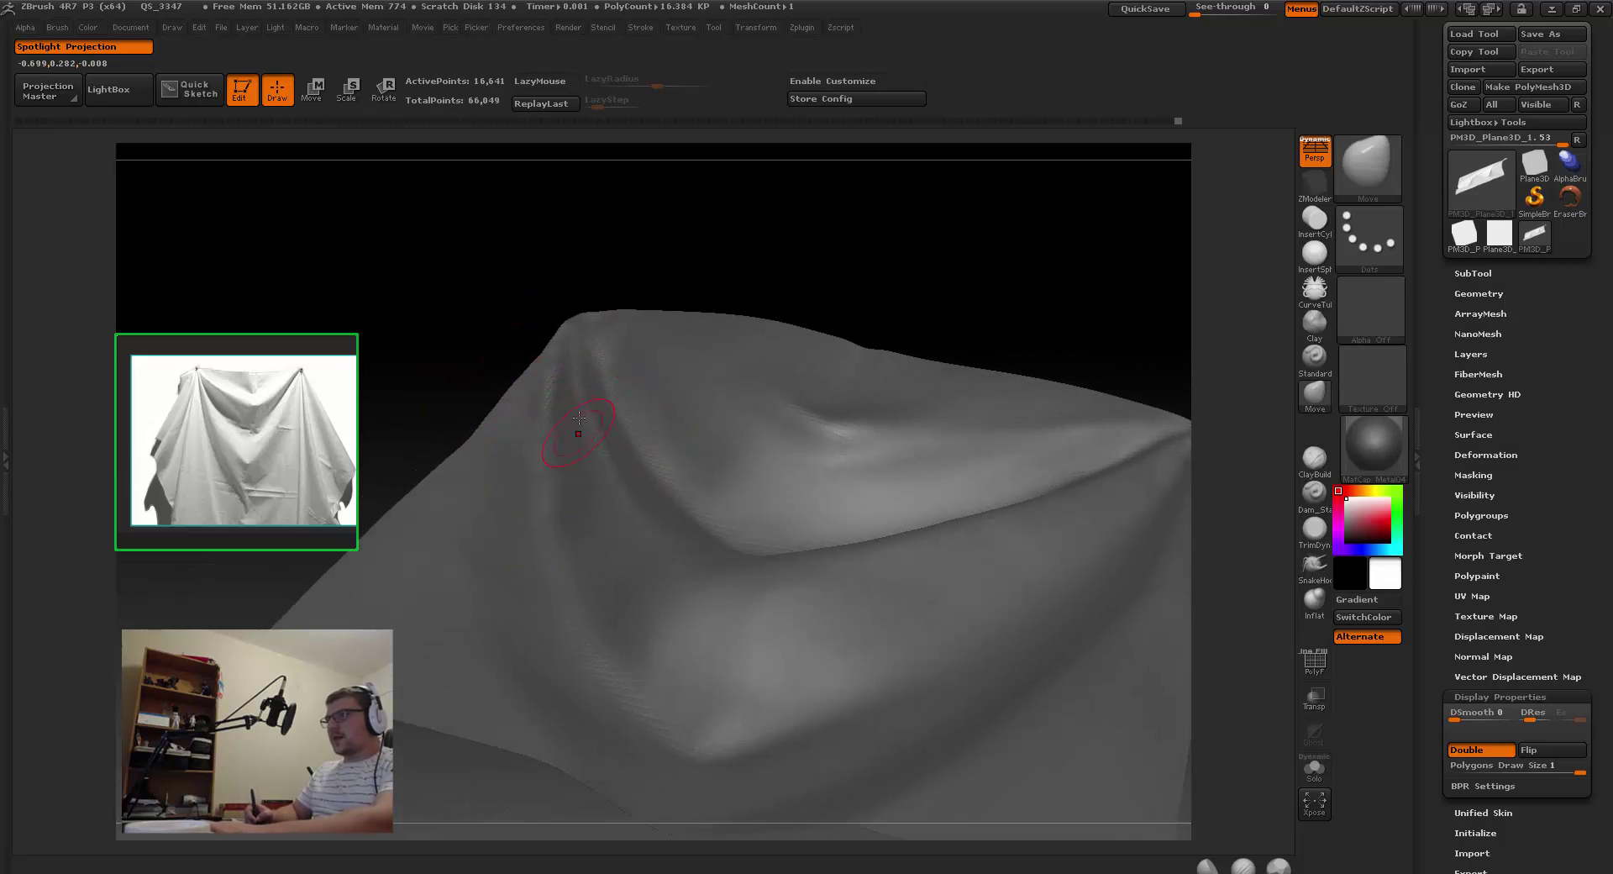
left_click_drag(591, 422, 578, 408, "shift")
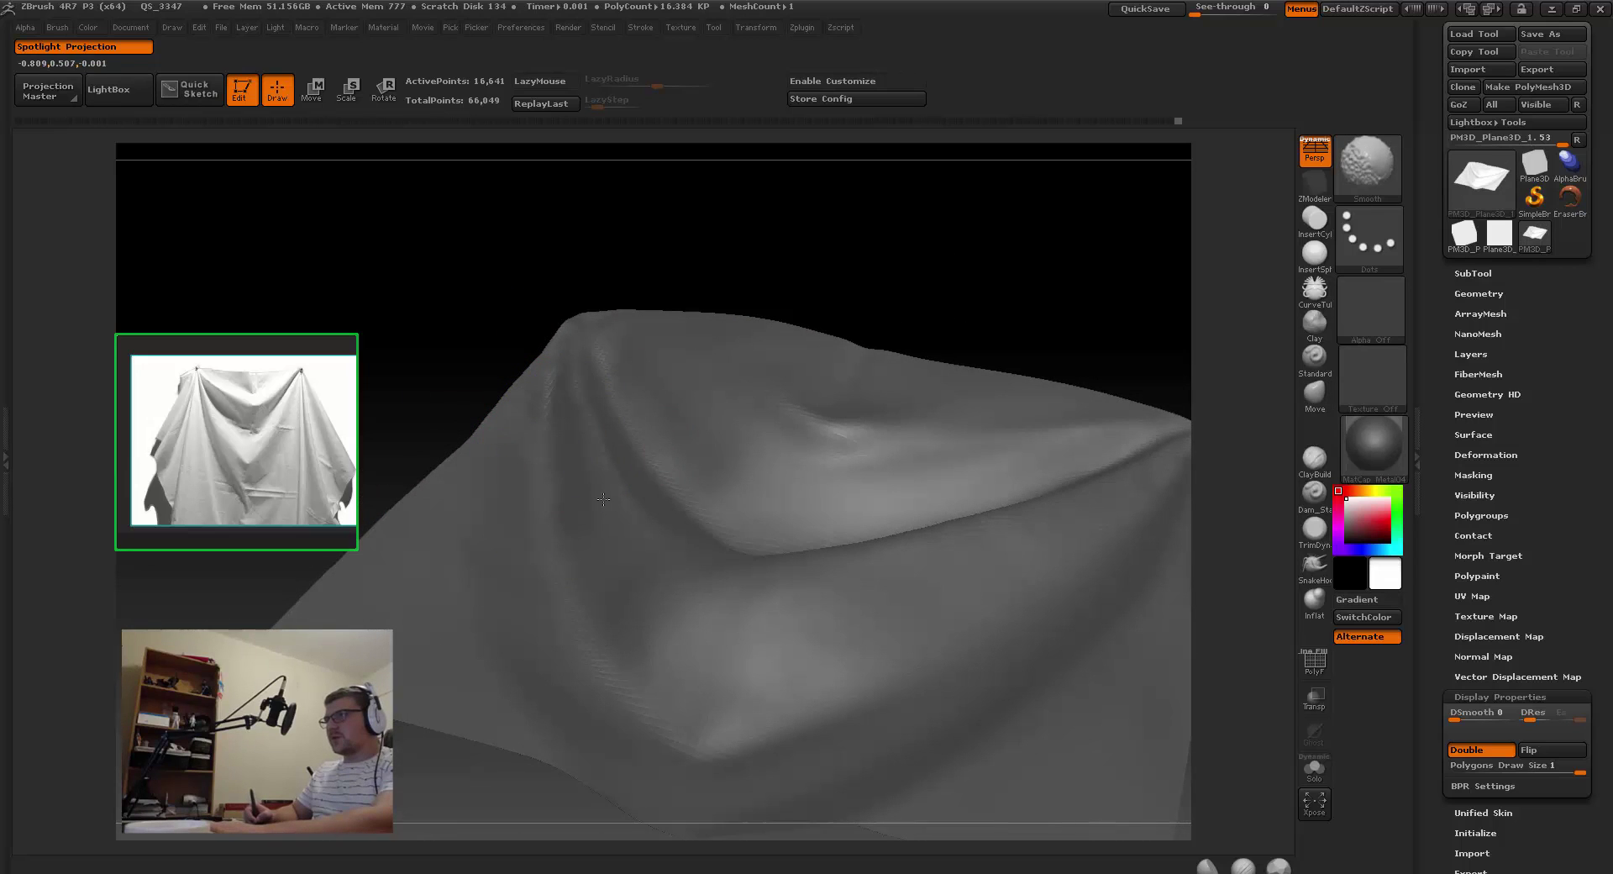
right_click_drag(610, 519, 640, 556)
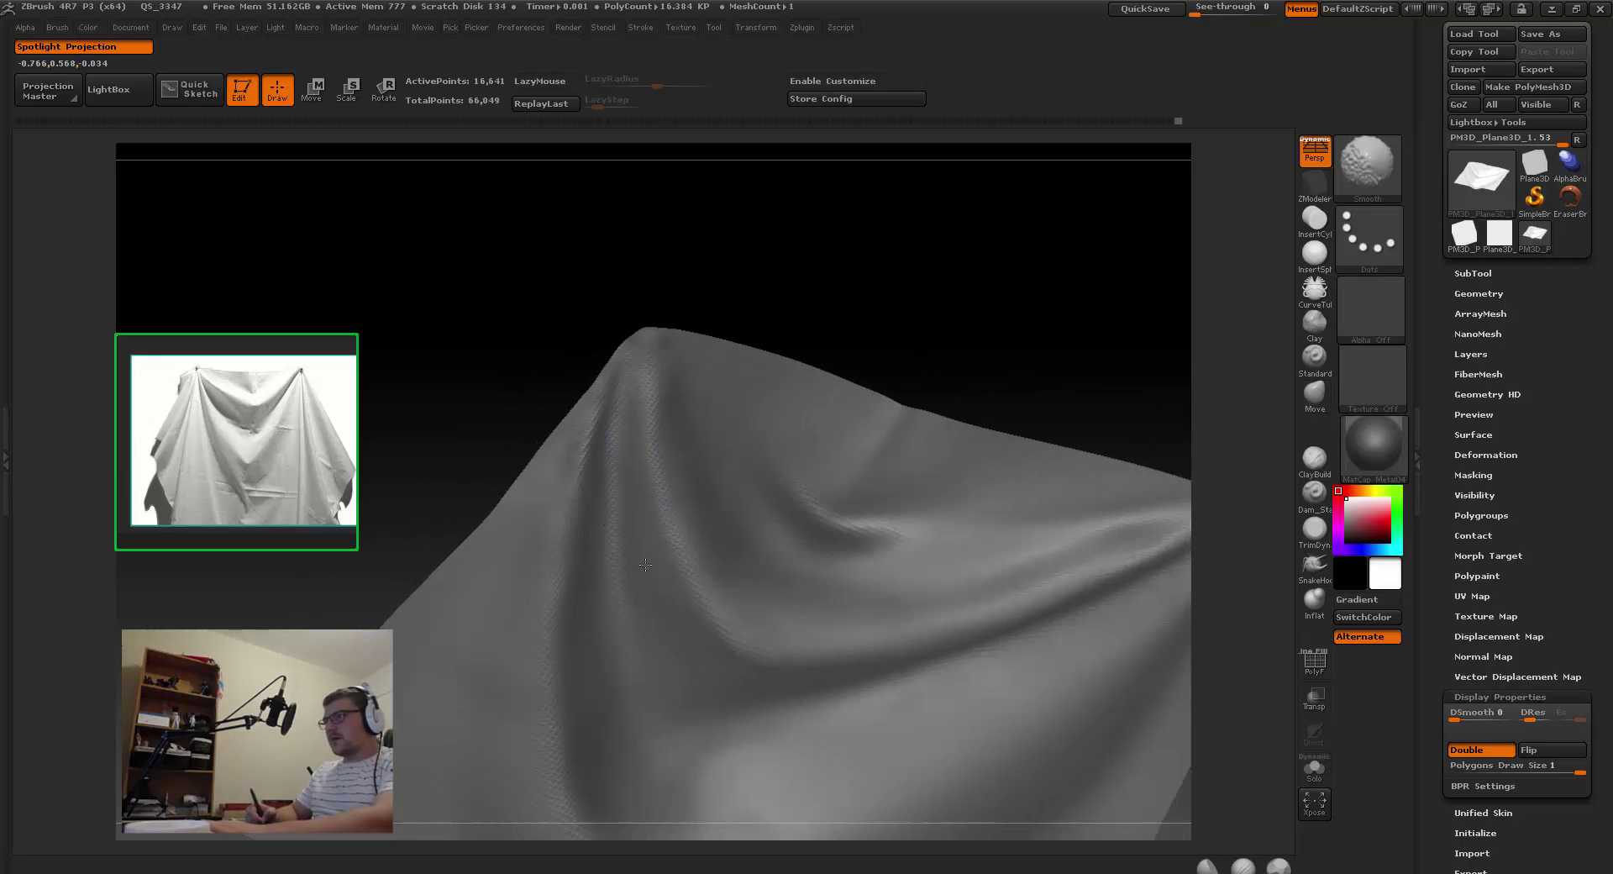
right_click_drag(666, 479, 694, 475)
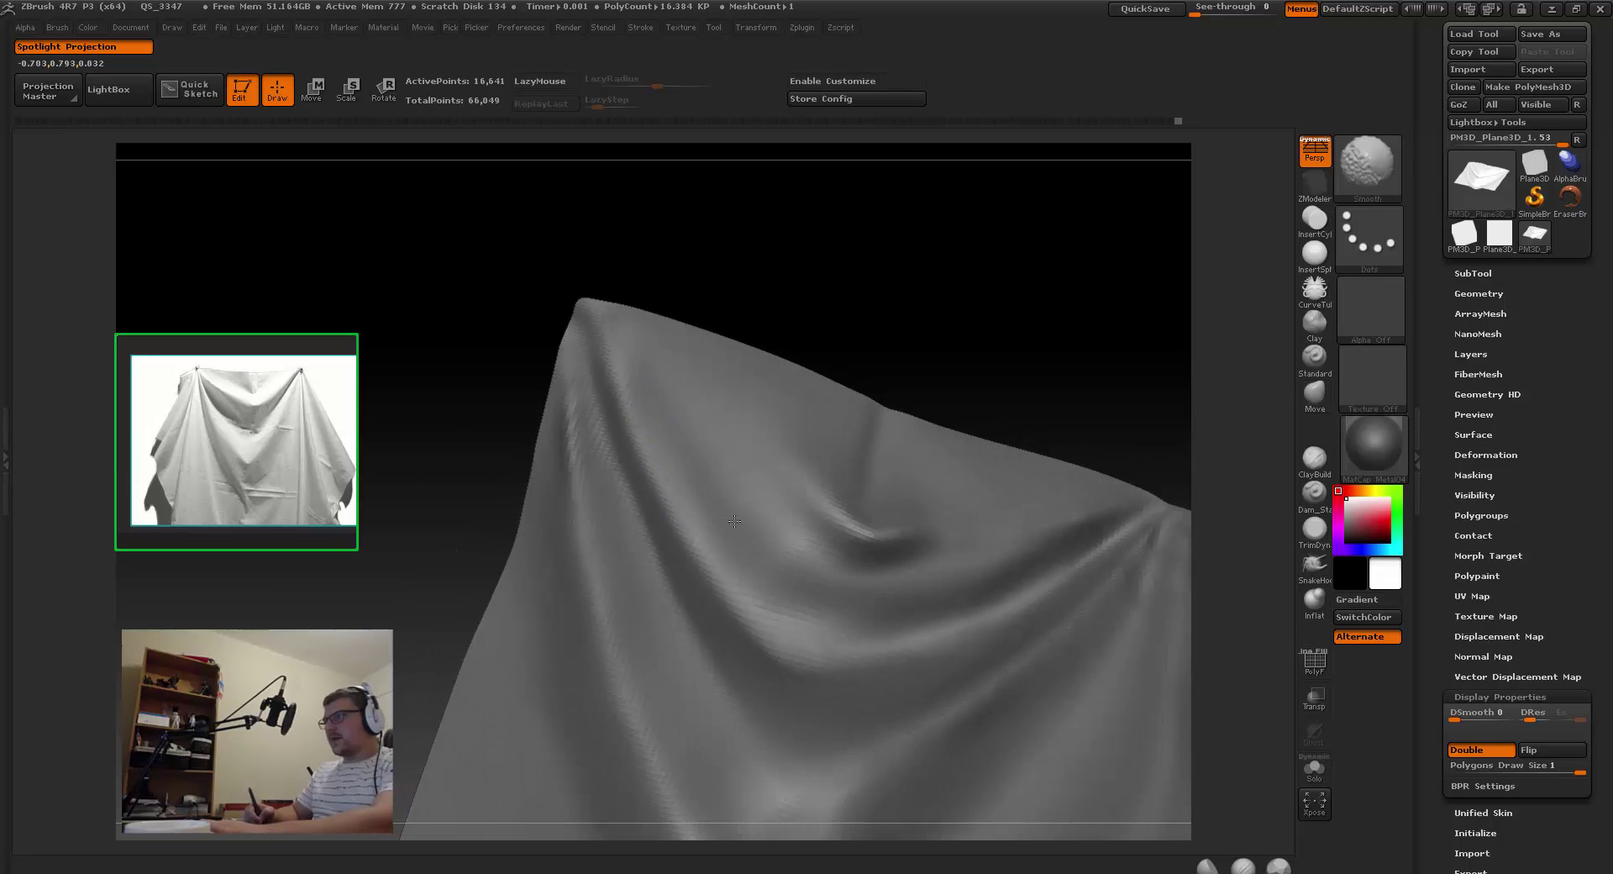
Step: Return to the highest subdivision level and smooth the long crease running from the pinned corner to the lower fold
mouse_move(622, 315)
right_mouse_down()
mouse_move(798, 453)
mouse_move(849, 520)
mouse_move(809, 450)
right_mouse_up()
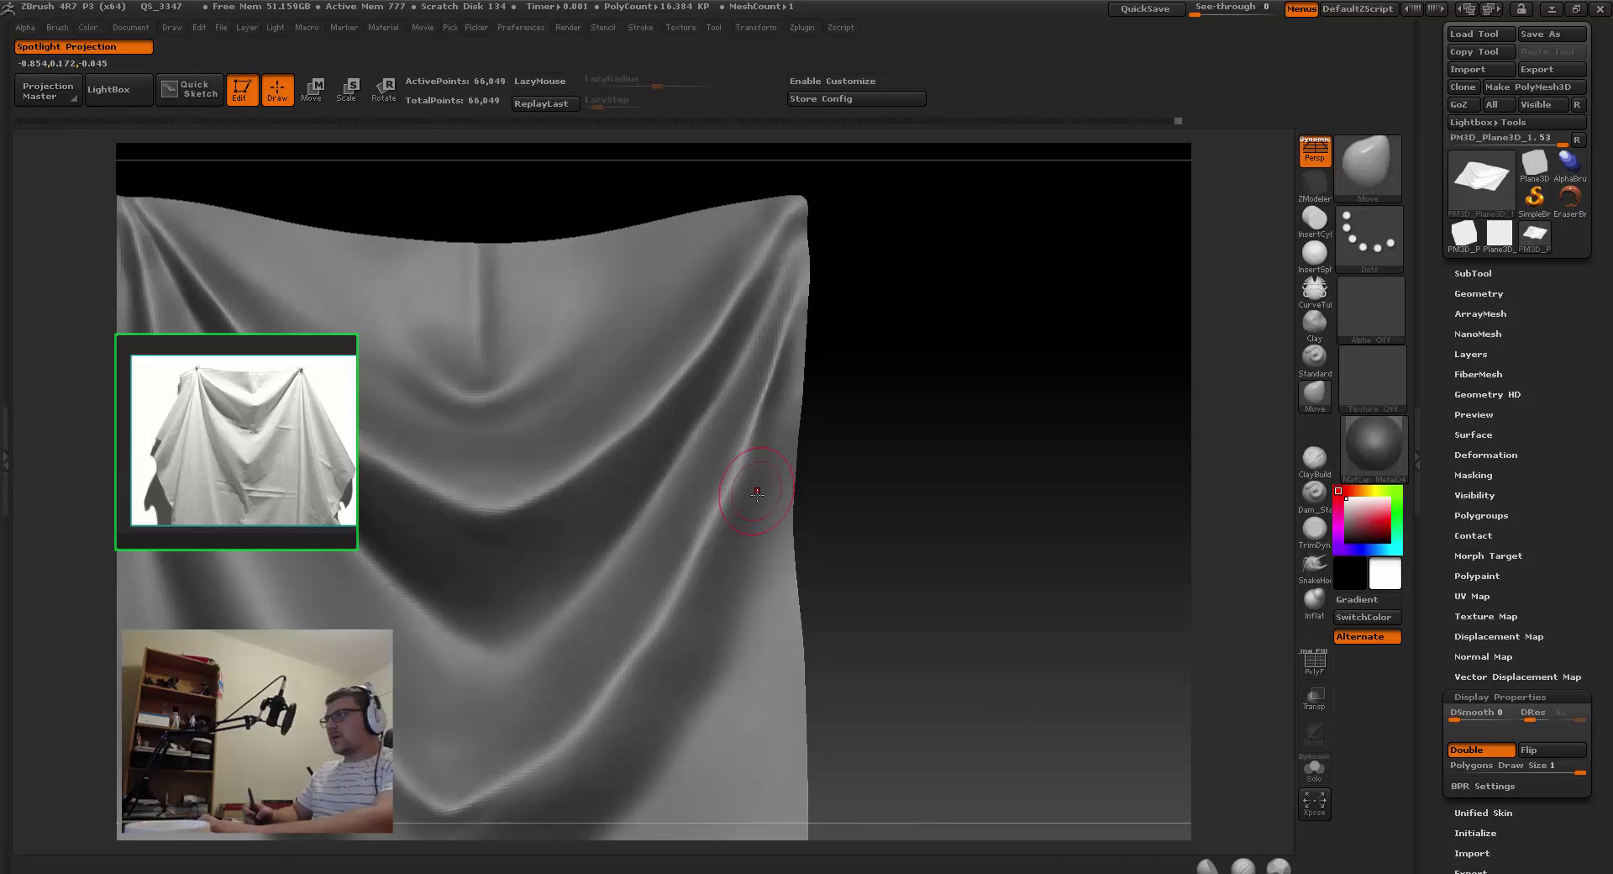
key("shift")
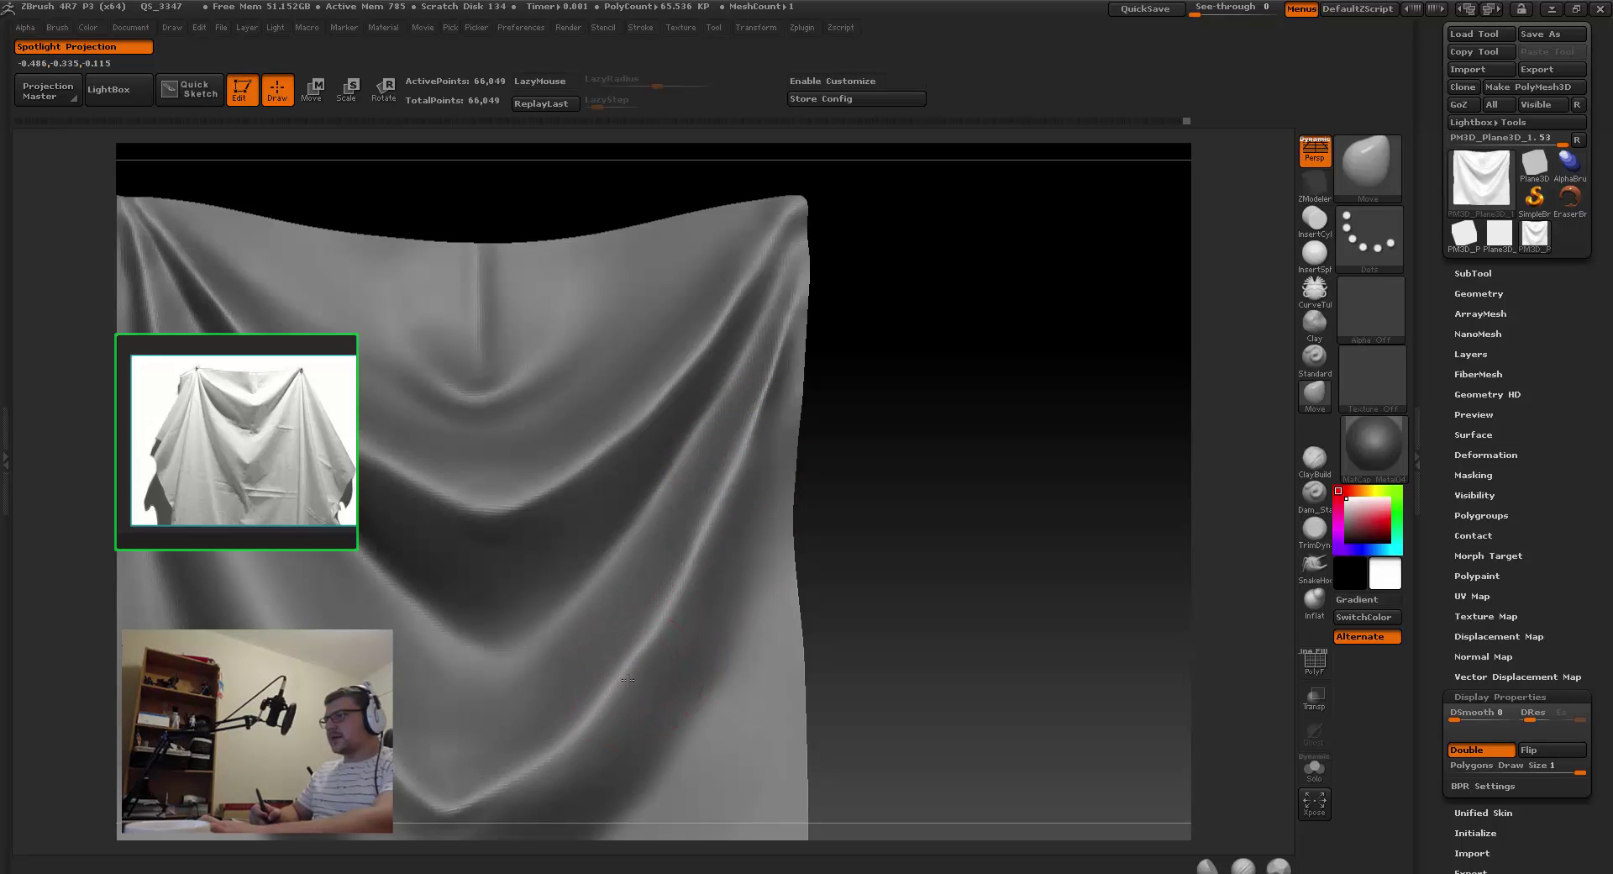
right_click_drag(648, 677, 680, 652, "alt")
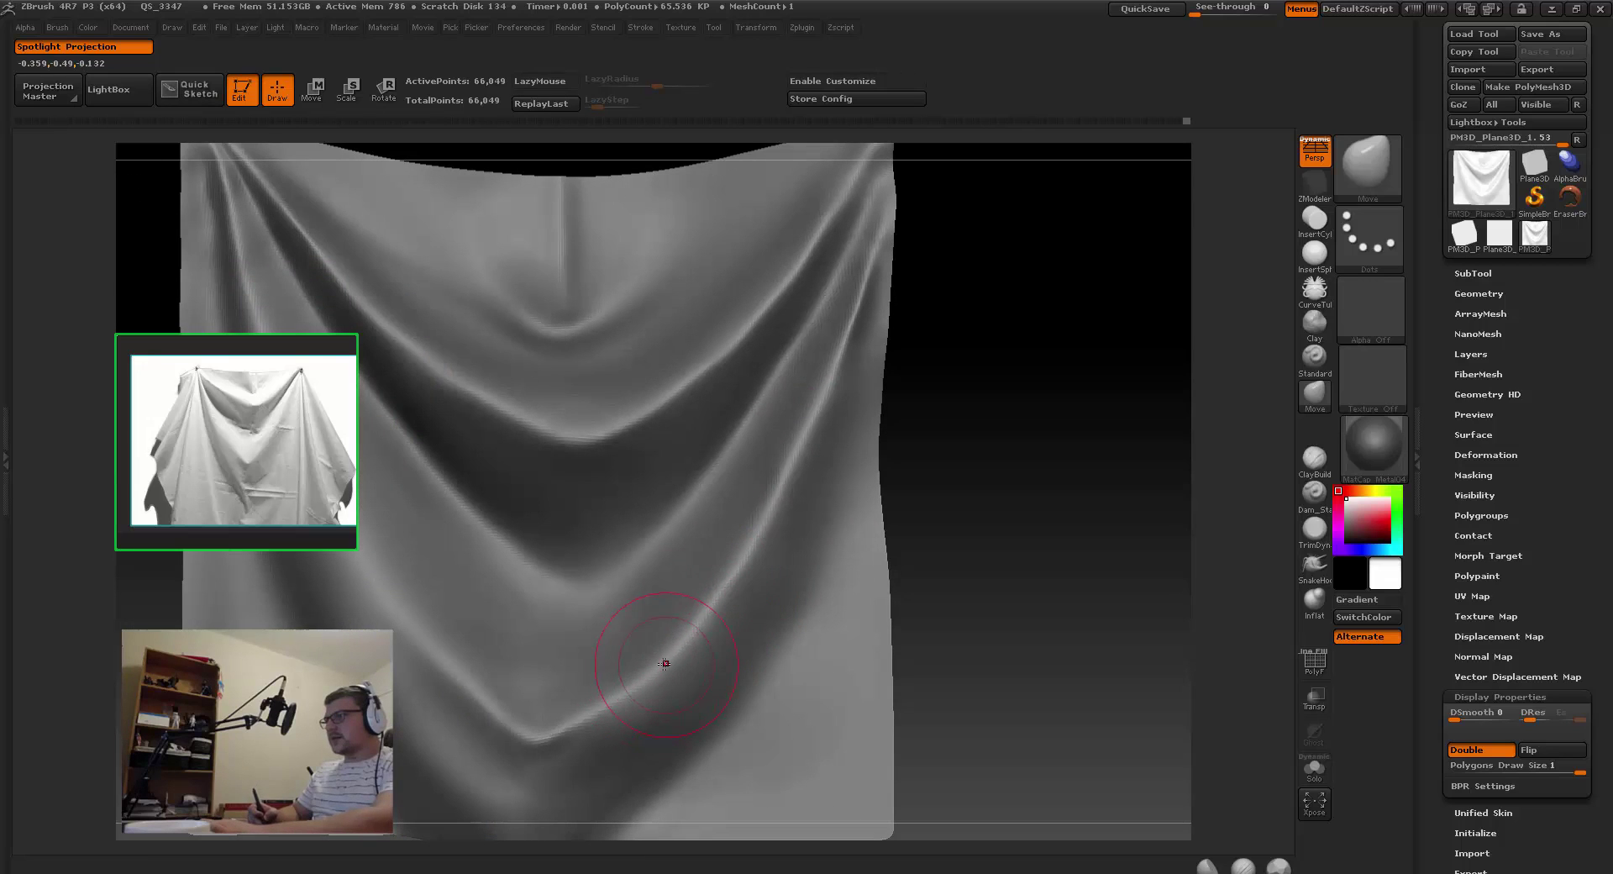
key("shift")
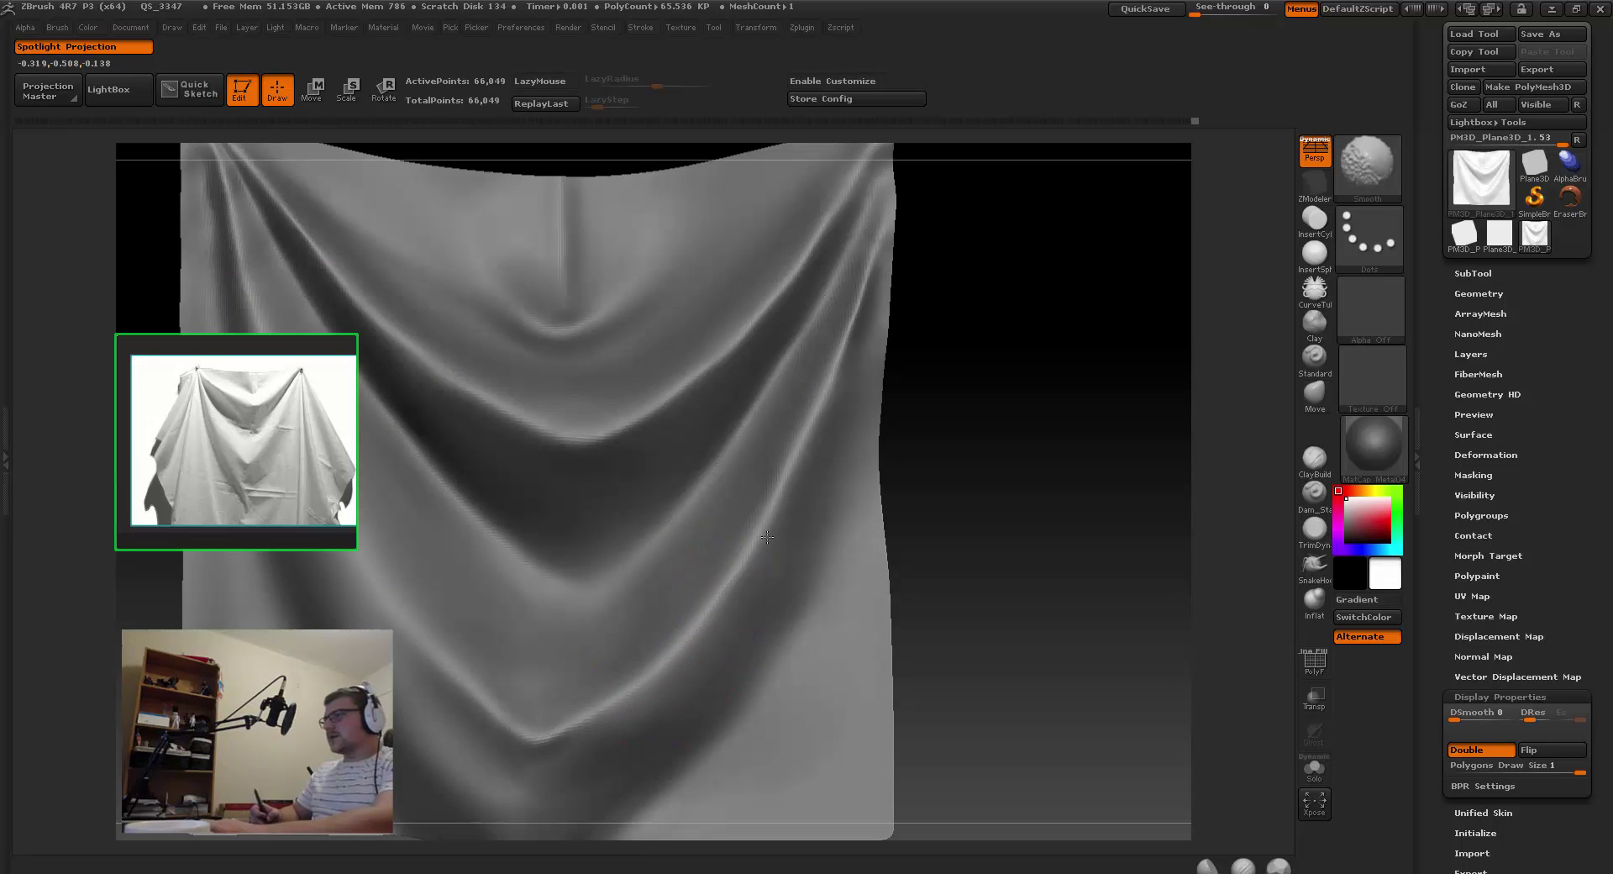
right_click_drag(614, 690, 647, 727, "alt")
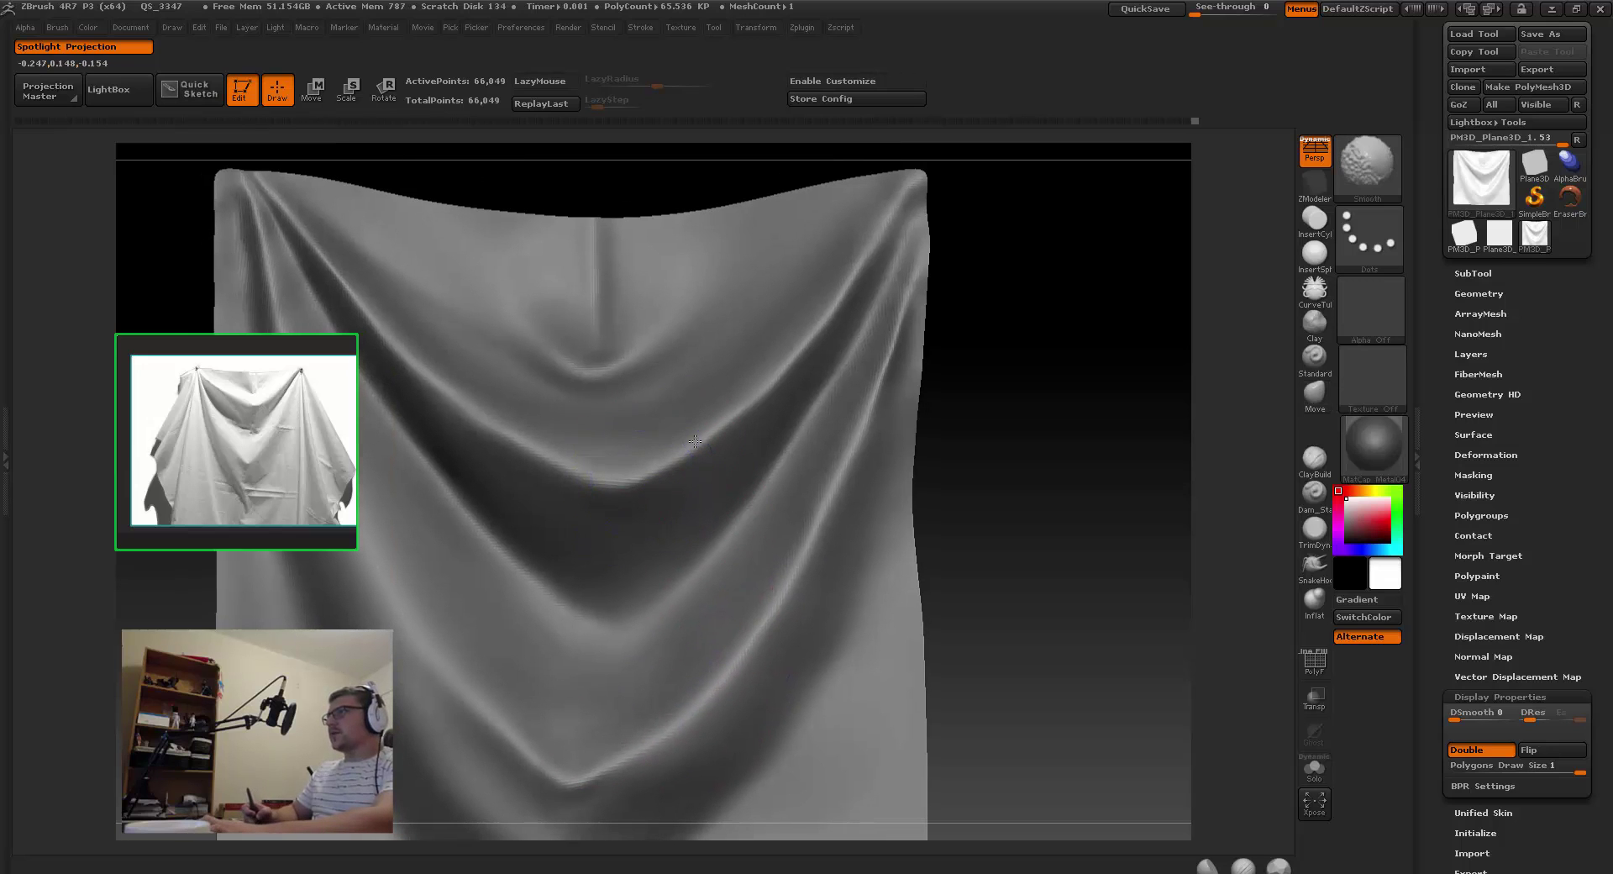
Step: Adjust the fold crests between the two pinned corners with the Move brush
mouse_move(752, 435)
right_mouse_down()
mouse_move(521, 397)
mouse_move(540, 439)
mouse_move(525, 390)
mouse_move(504, 414)
right_mouse_up()
mouse_move(540, 470)
right_mouse_down("ctrl")
mouse_move(586, 536)
mouse_move(576, 522)
right_mouse_up("ctrl")
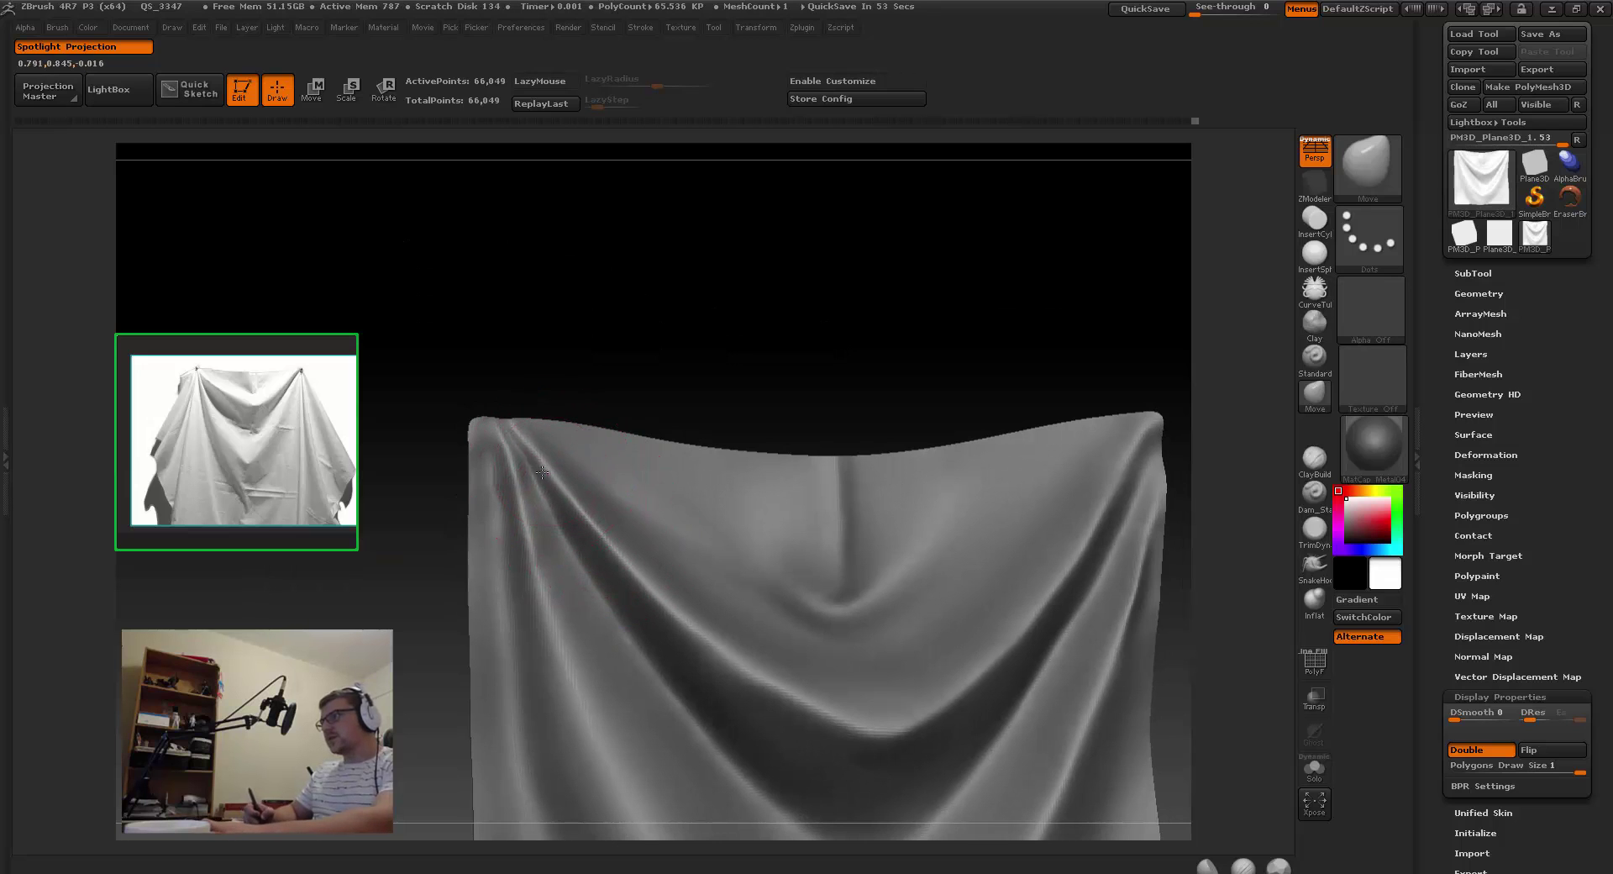
right_click_drag(542, 472, 656, 519)
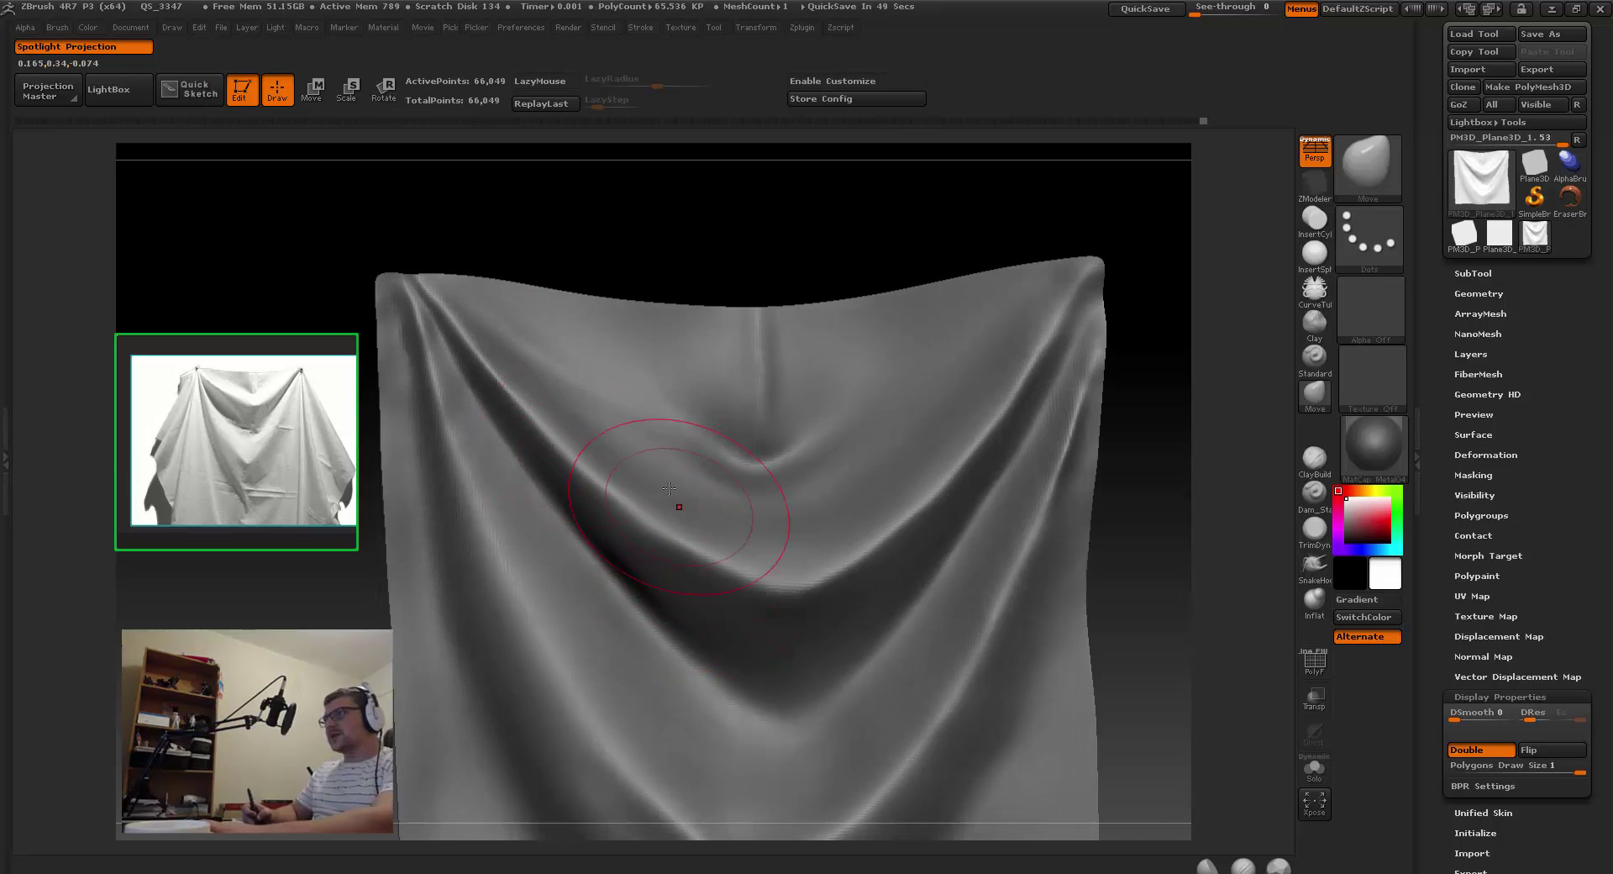
right_click_drag(669, 487, 575, 551)
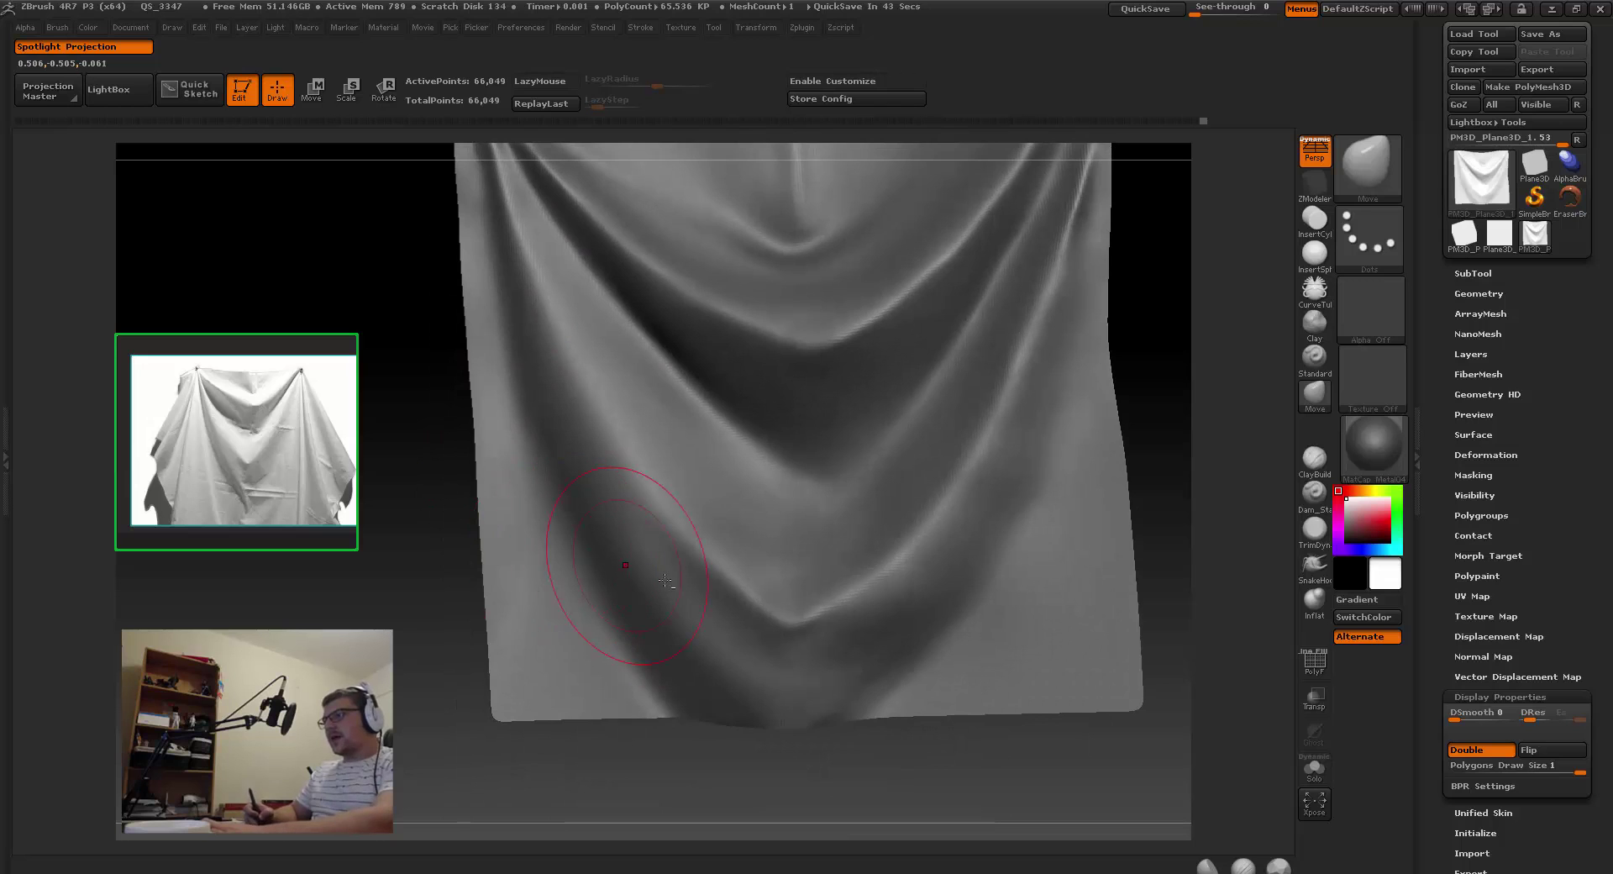
right_click_drag(665, 580, 908, 442)
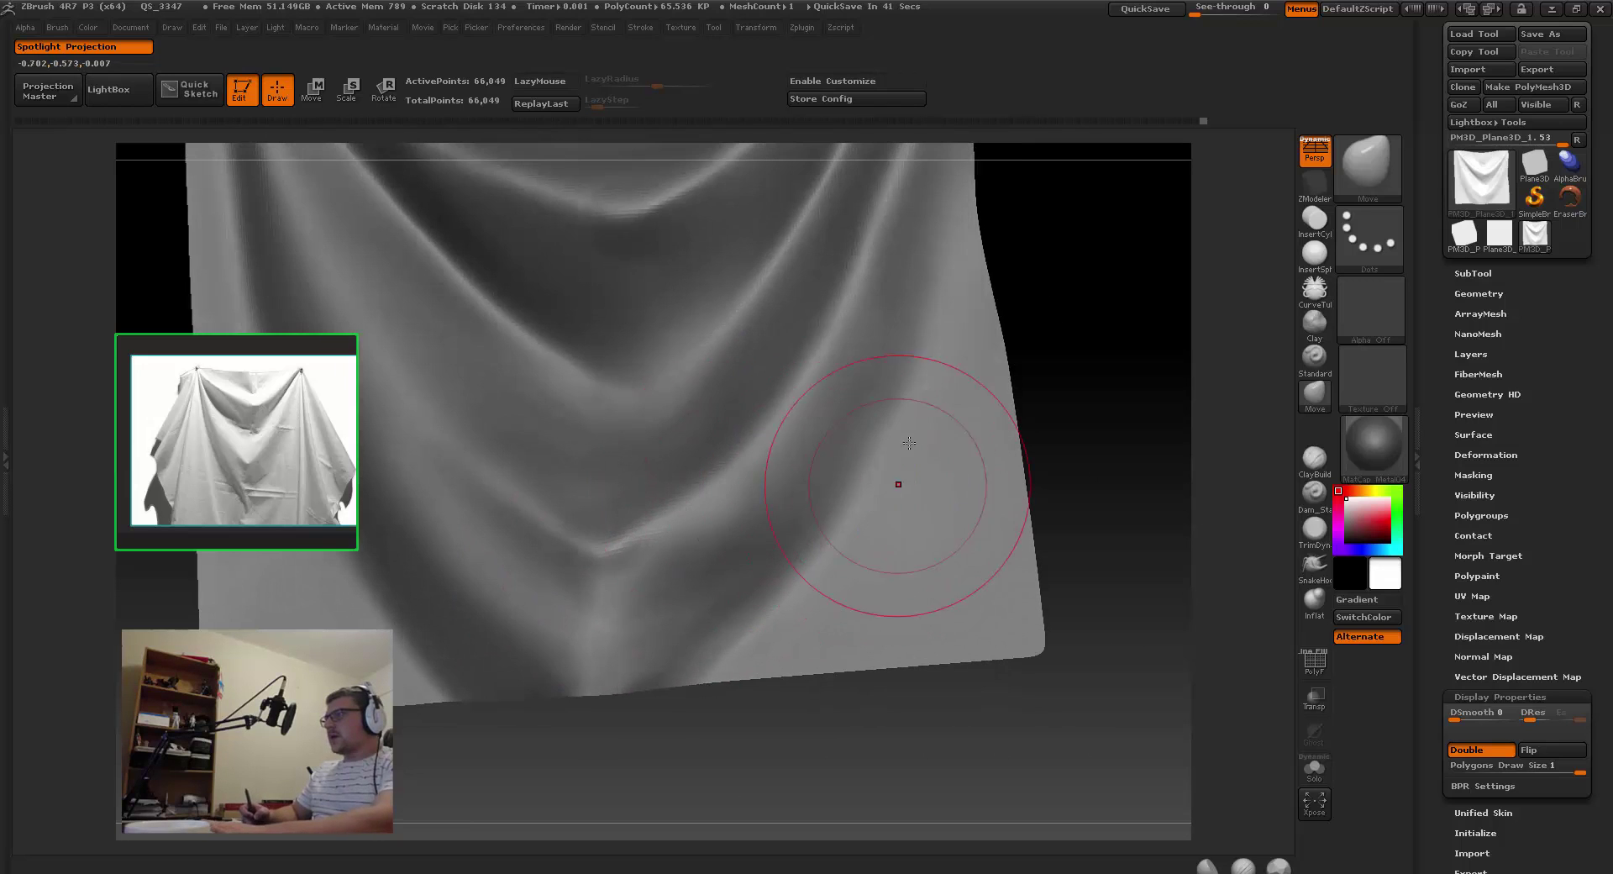
mouse_move(865, 532)
right_mouse_down()
mouse_move(823, 367)
mouse_move(744, 485)
right_mouse_up()
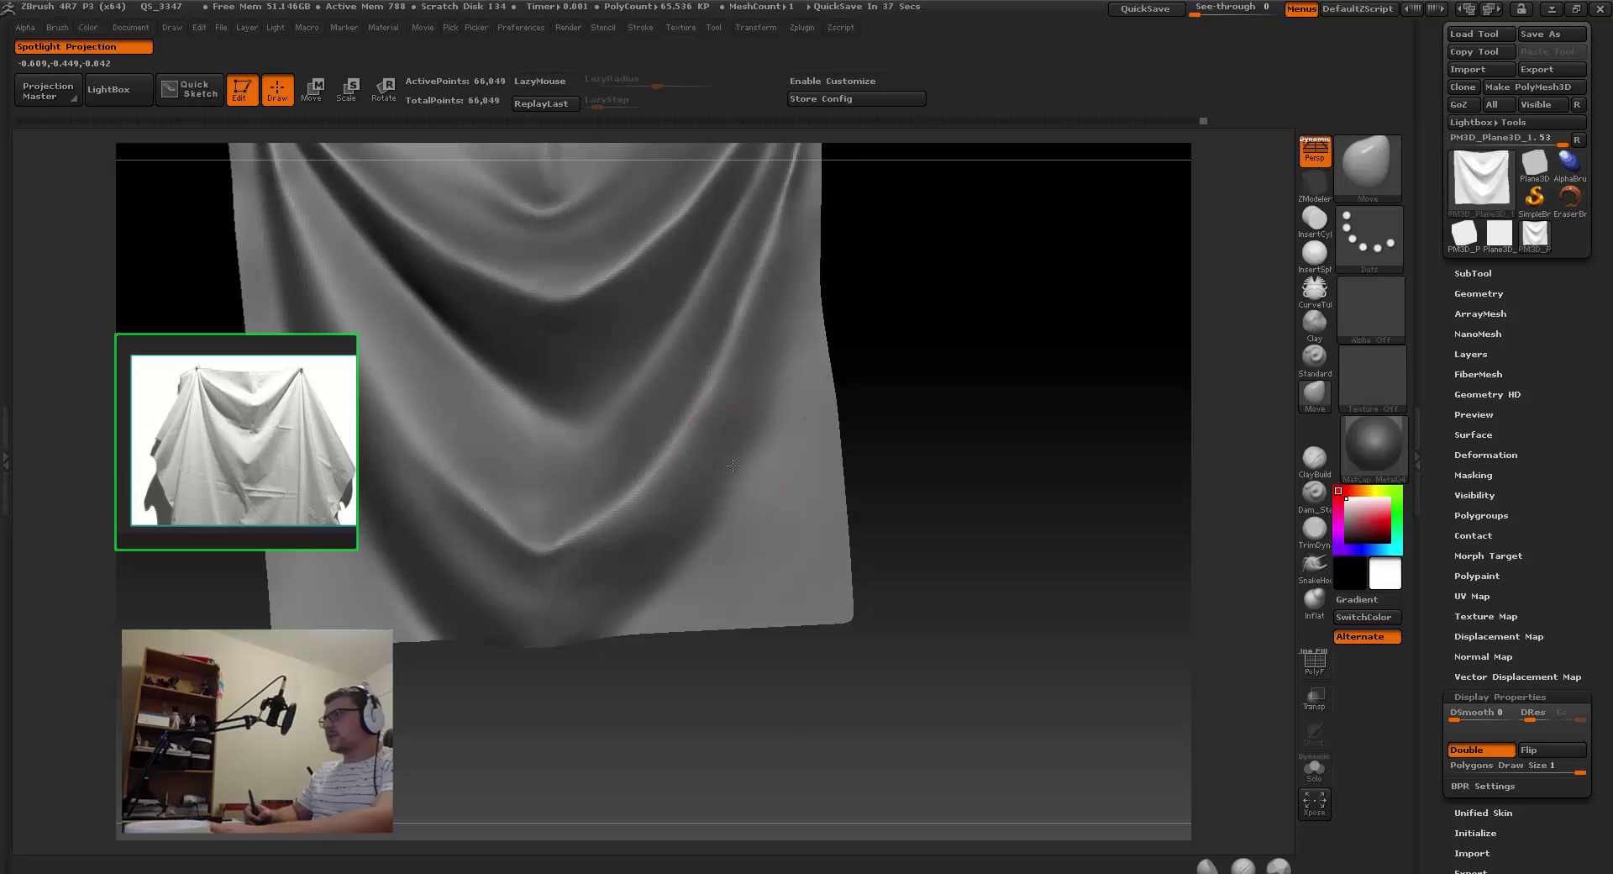
Step: Smooth the soft slope beside the lowest fold and undo the stray bump made there
key("shift")
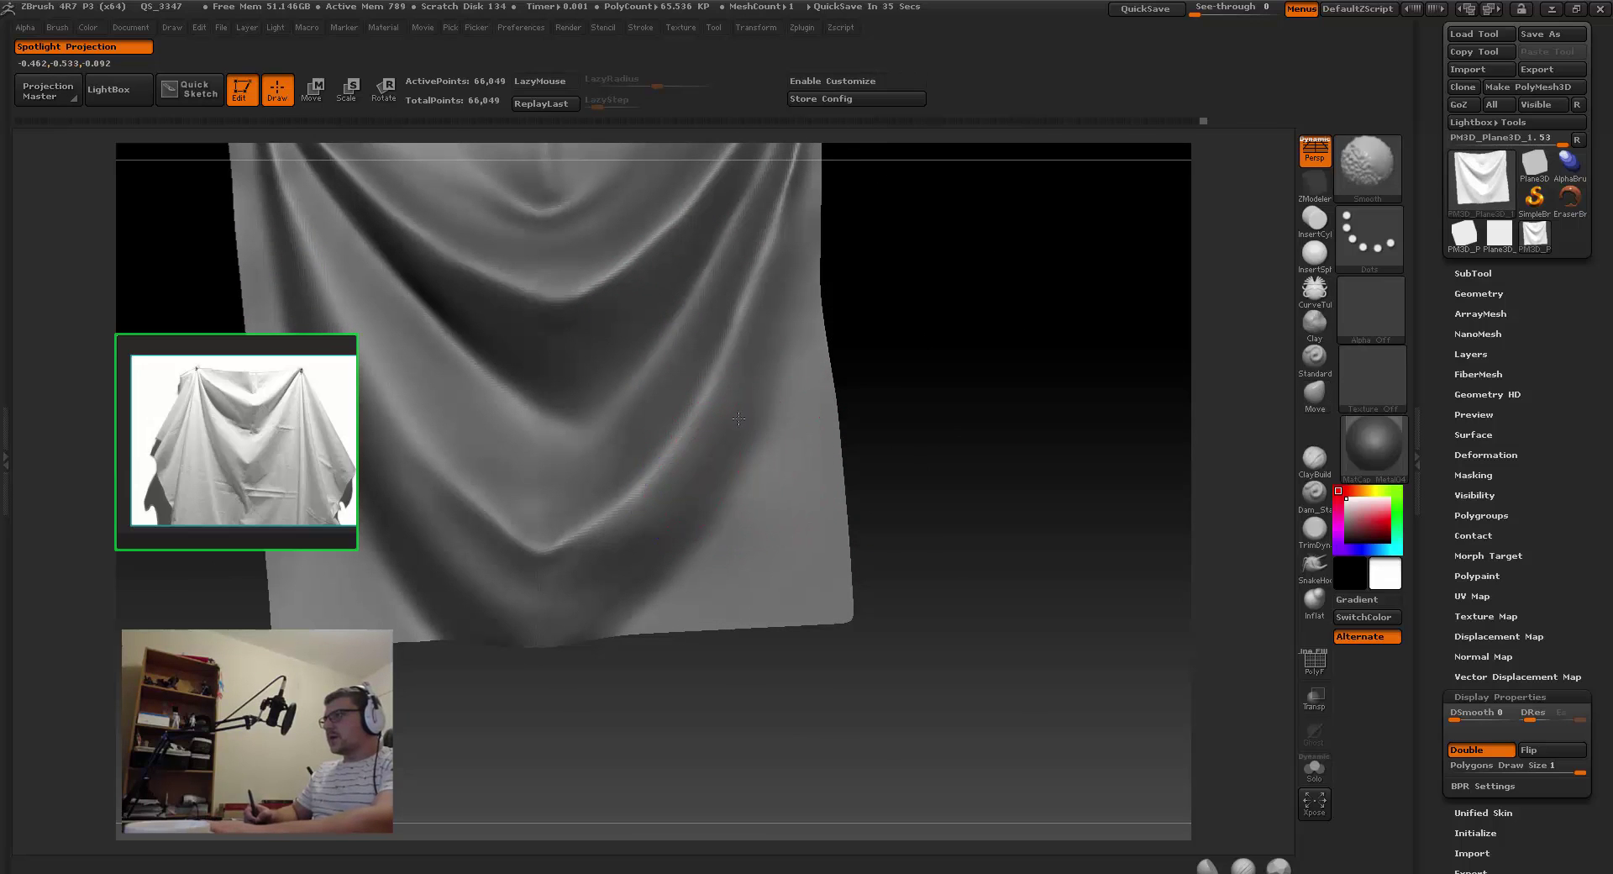
mouse_move(663, 541)
right_mouse_down()
mouse_move(720, 465)
mouse_move(703, 432)
mouse_move(790, 433)
right_mouse_up()
left_click_drag(689, 546, 697, 550)
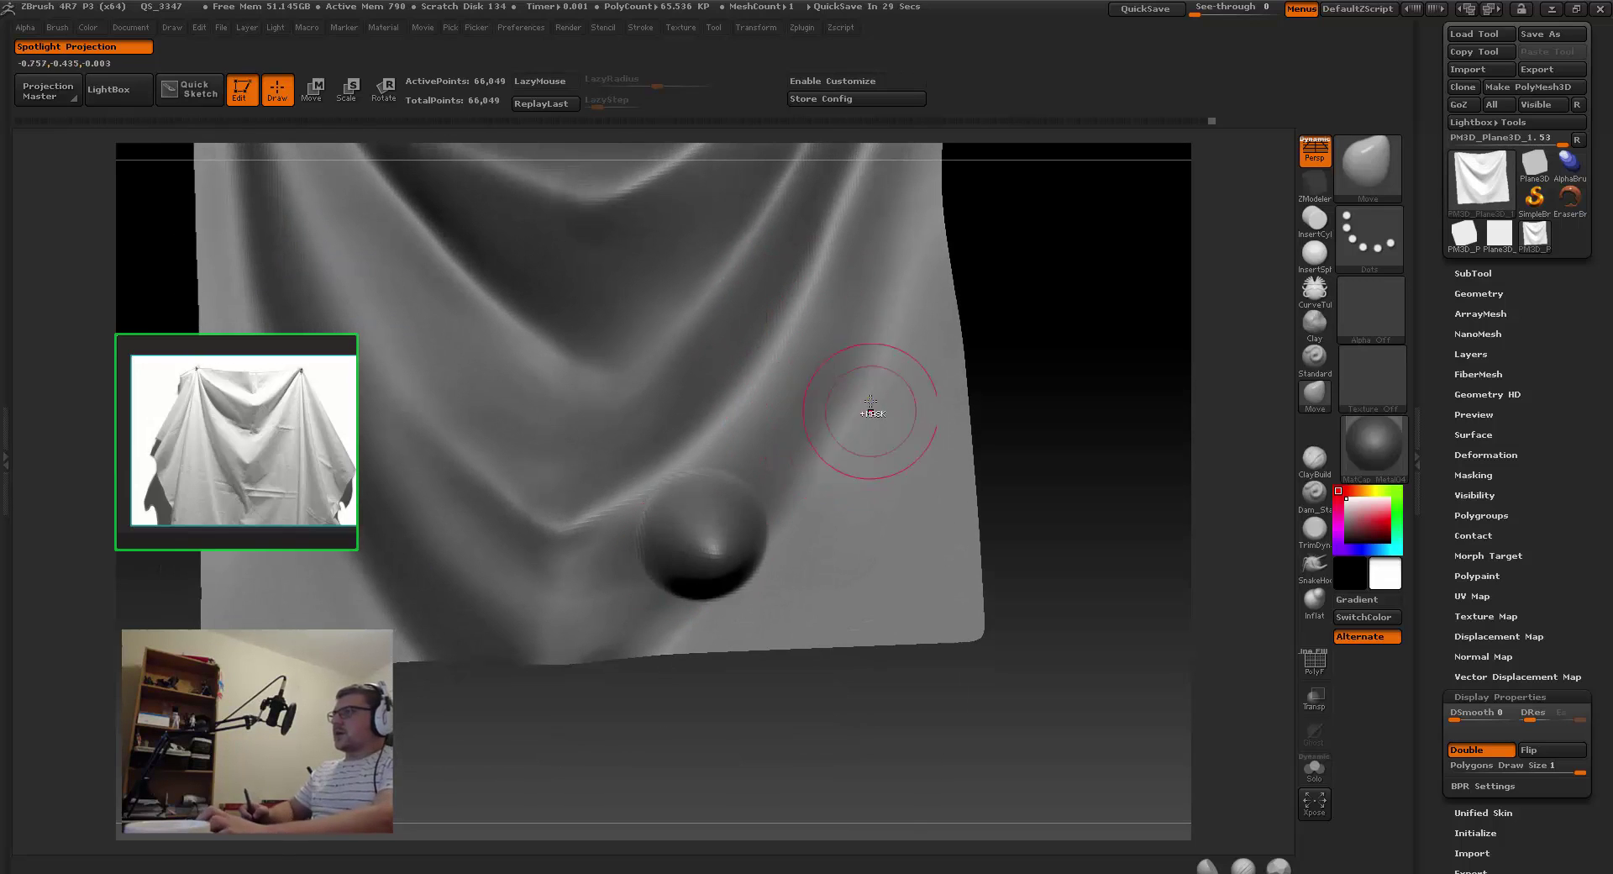
key("ctrl+z")
key("shift")
key("f")
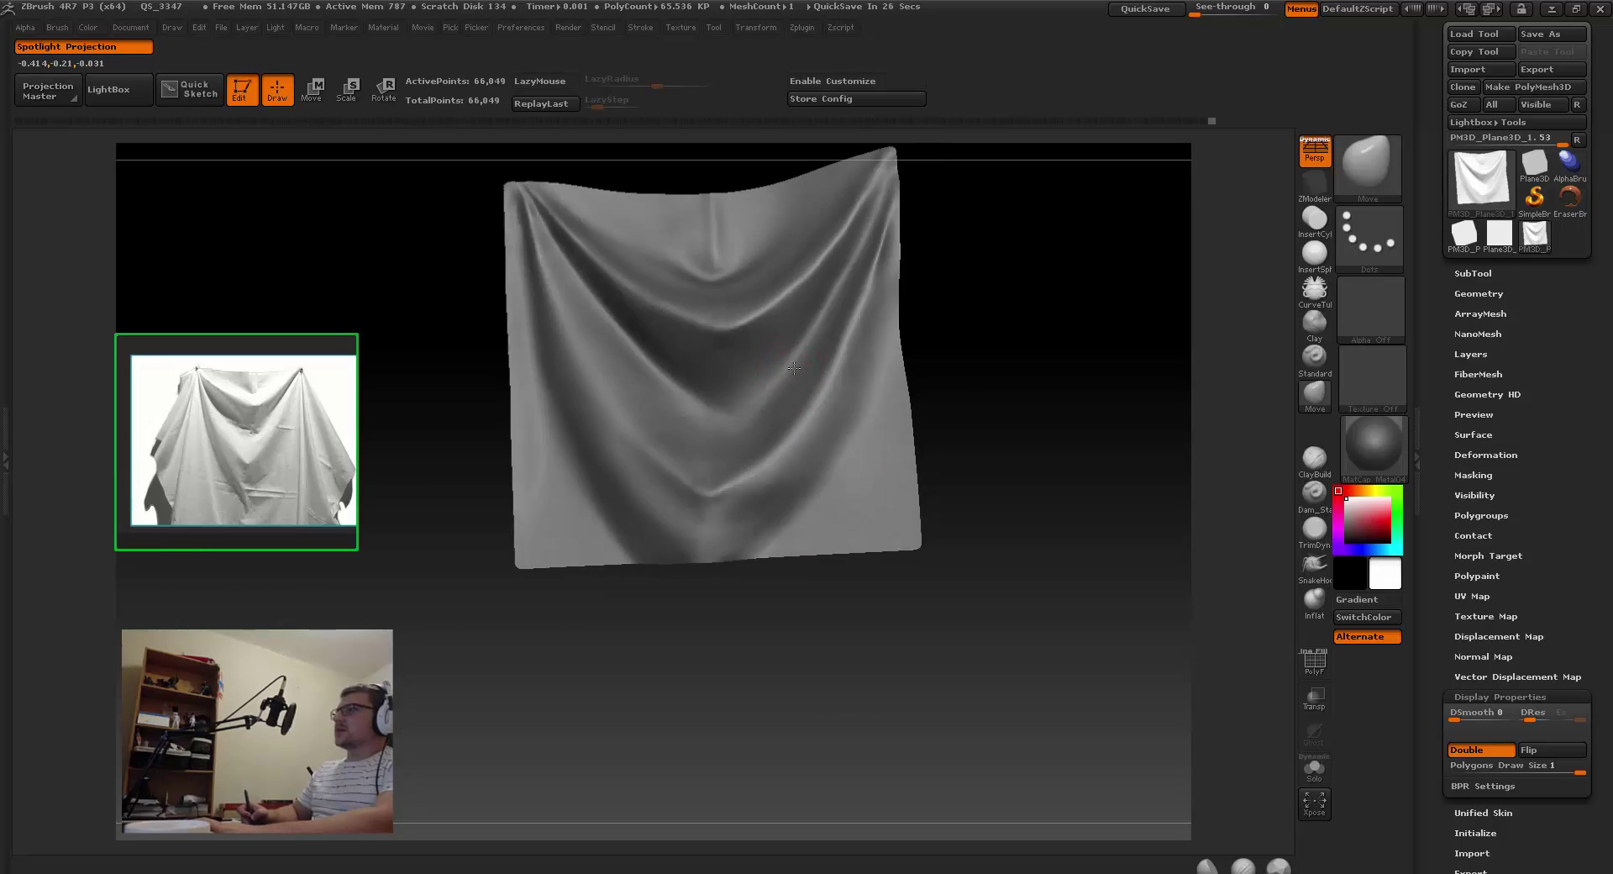
Step: Select the Move brush and work on the steep crease just below the pinned corner
right_click_drag(840, 380, 782, 500)
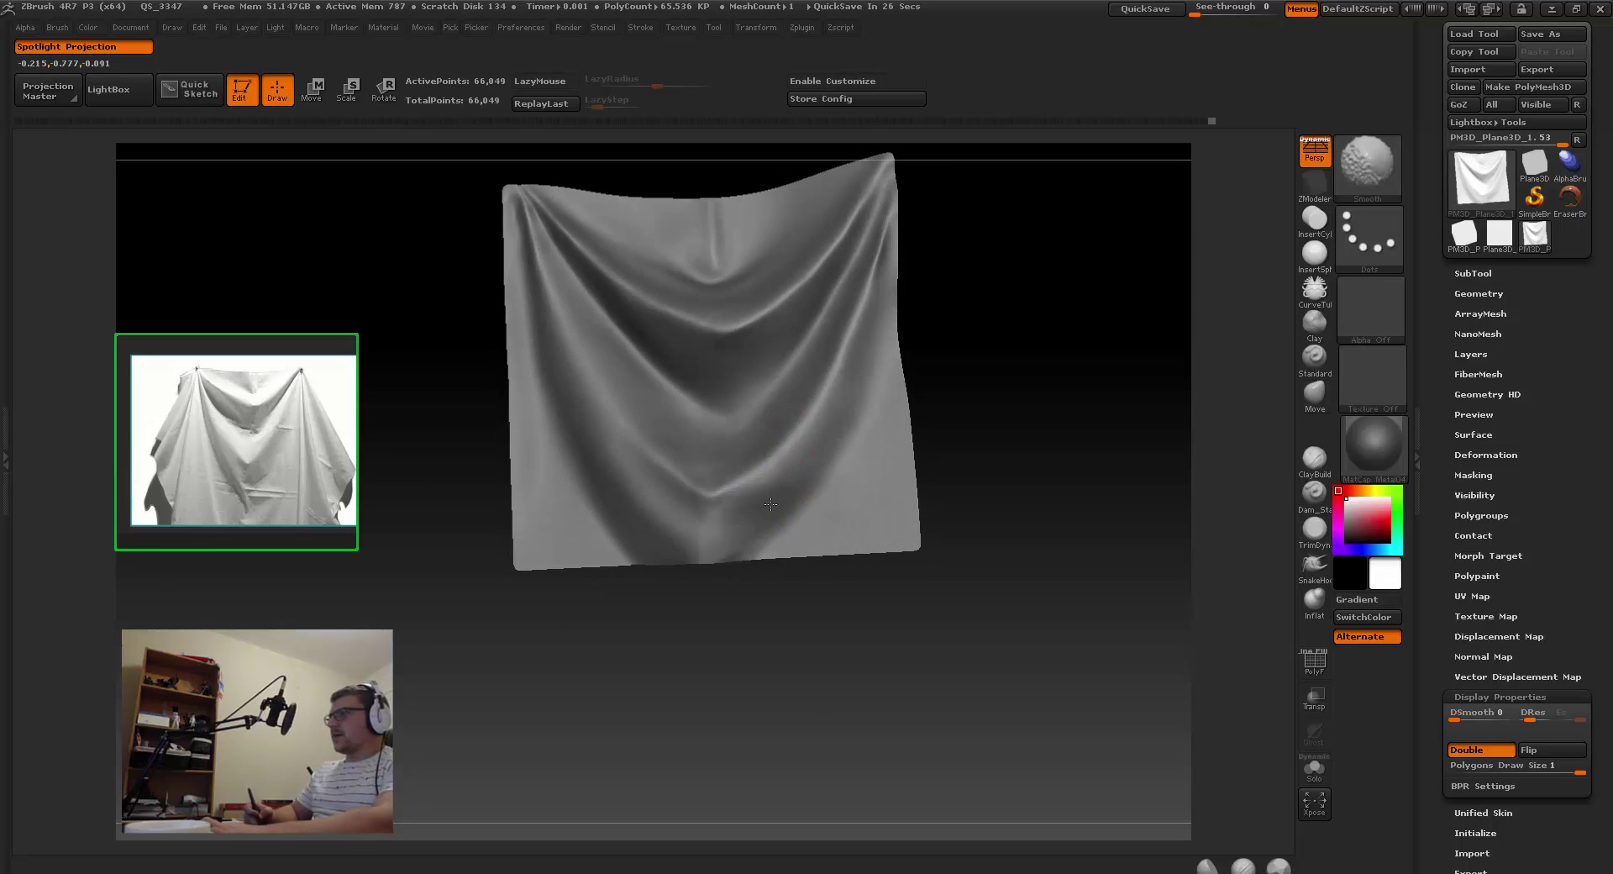
right_click_drag(622, 415, 595, 408)
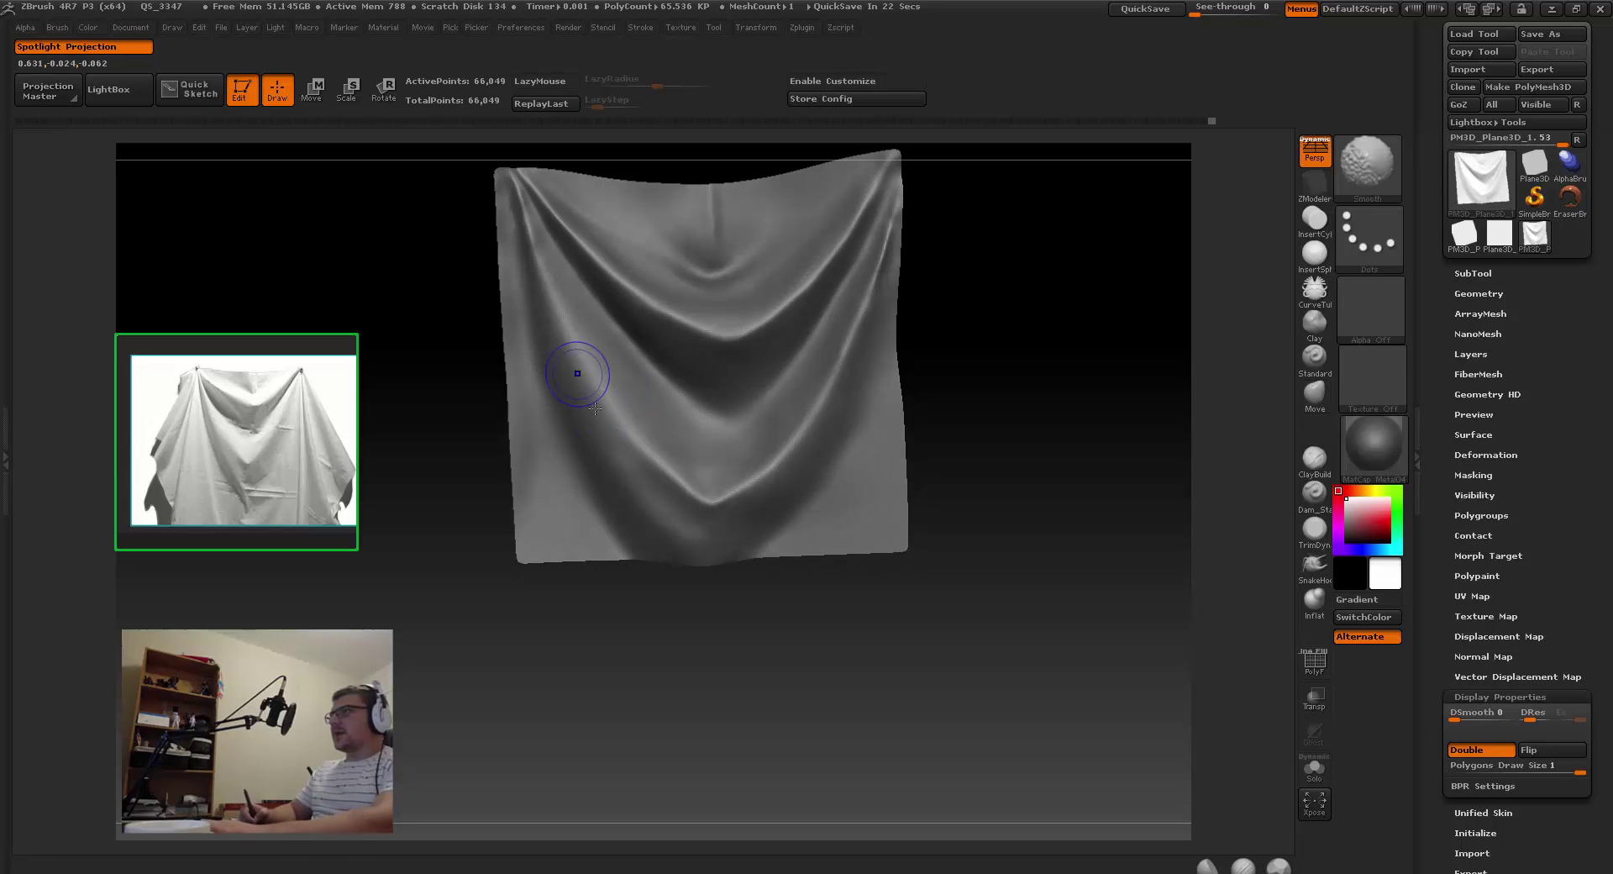
mouse_move(588, 220)
right_mouse_down("alt")
mouse_move(558, 345)
mouse_move(677, 353)
right_mouse_up("alt")
right_click_drag(713, 193, 595, 189, "alt")
mouse_move(588, 277)
right_mouse_down()
mouse_move(762, 404)
mouse_move(761, 337)
mouse_move(730, 327)
right_mouse_up()
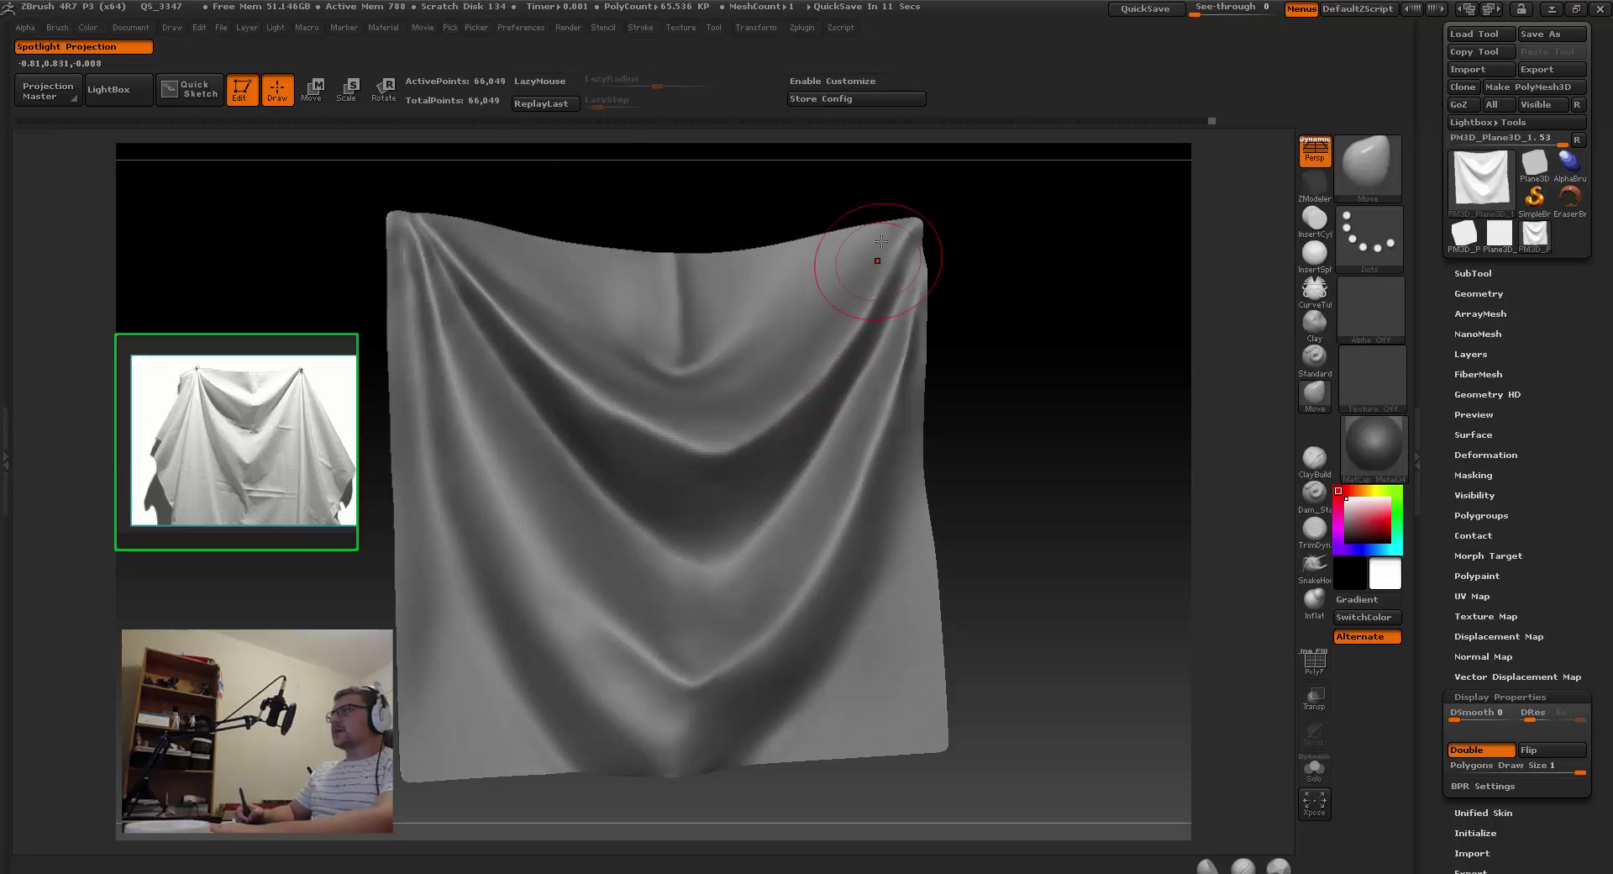
mouse_move(945, 218)
left_mouse_down("alt")
mouse_move(790, 289)
mouse_move(810, 317)
left_mouse_up("alt")
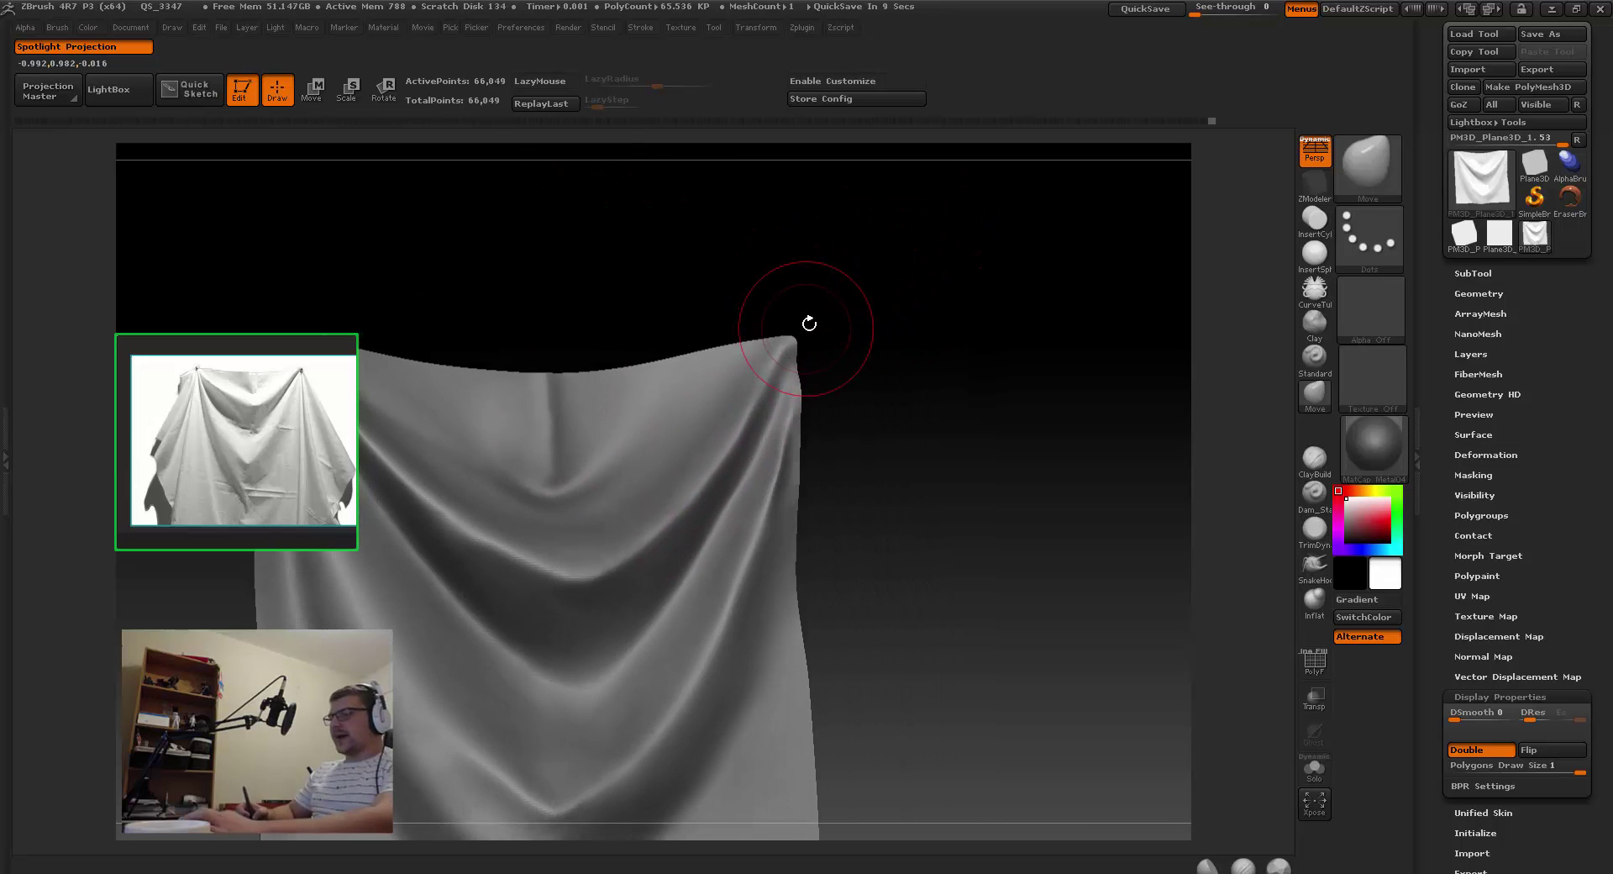
key("b")
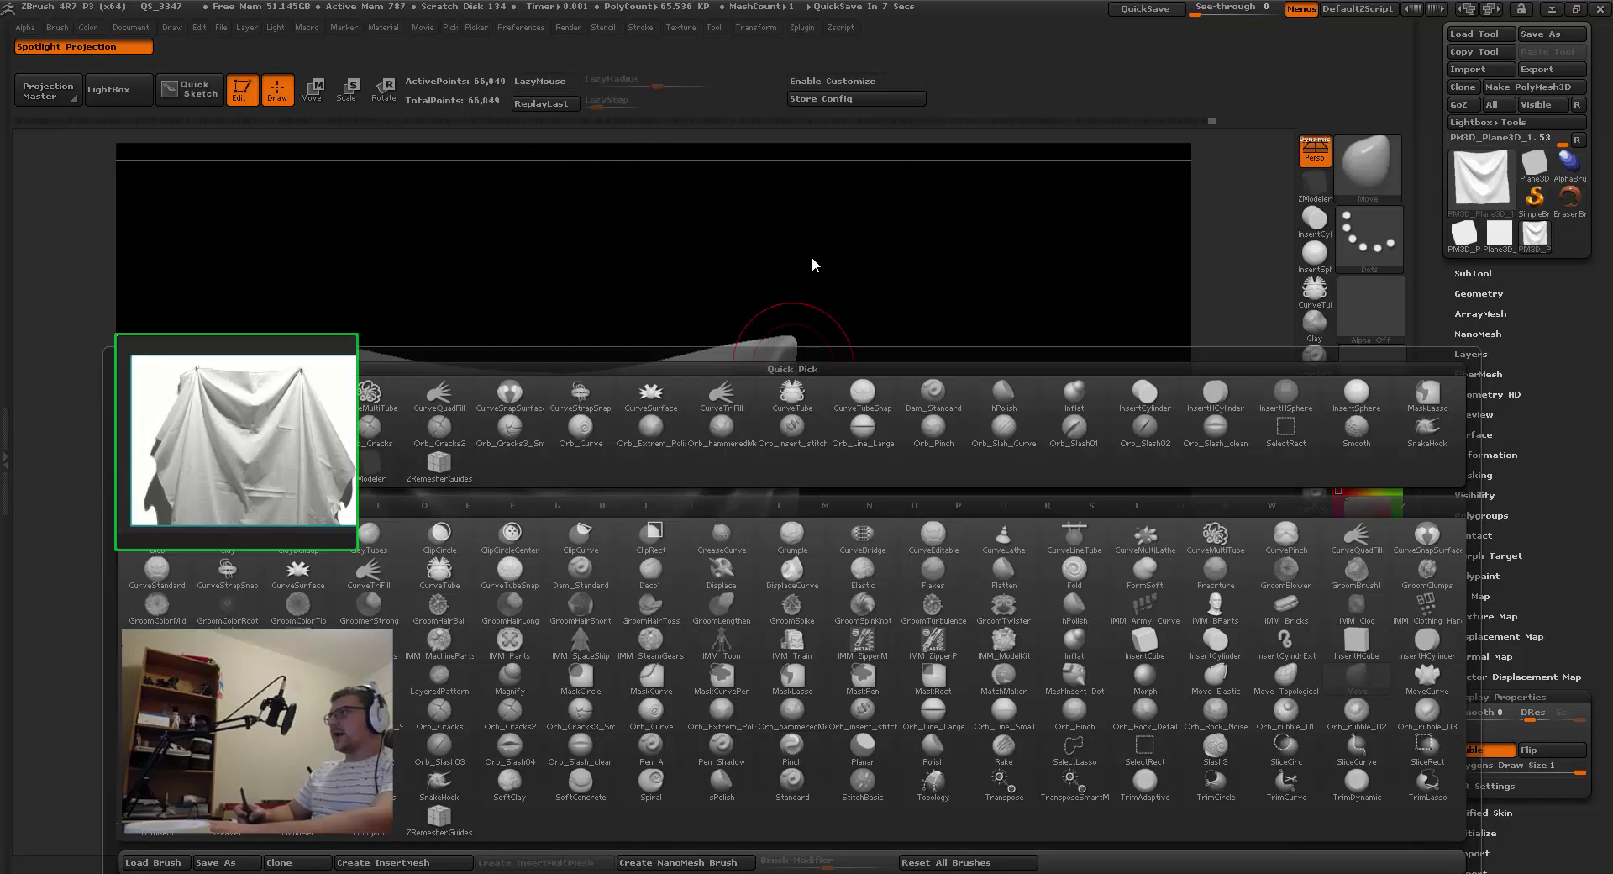
key("m")
key("v")
mouse_move(835, 324)
left_mouse_down("alt")
mouse_move(907, 353)
mouse_move(874, 336)
mouse_move(880, 306)
left_mouse_up("alt")
mouse_move(893, 239)
left_mouse_down()
mouse_move(817, 336)
mouse_move(777, 453)
left_mouse_up()
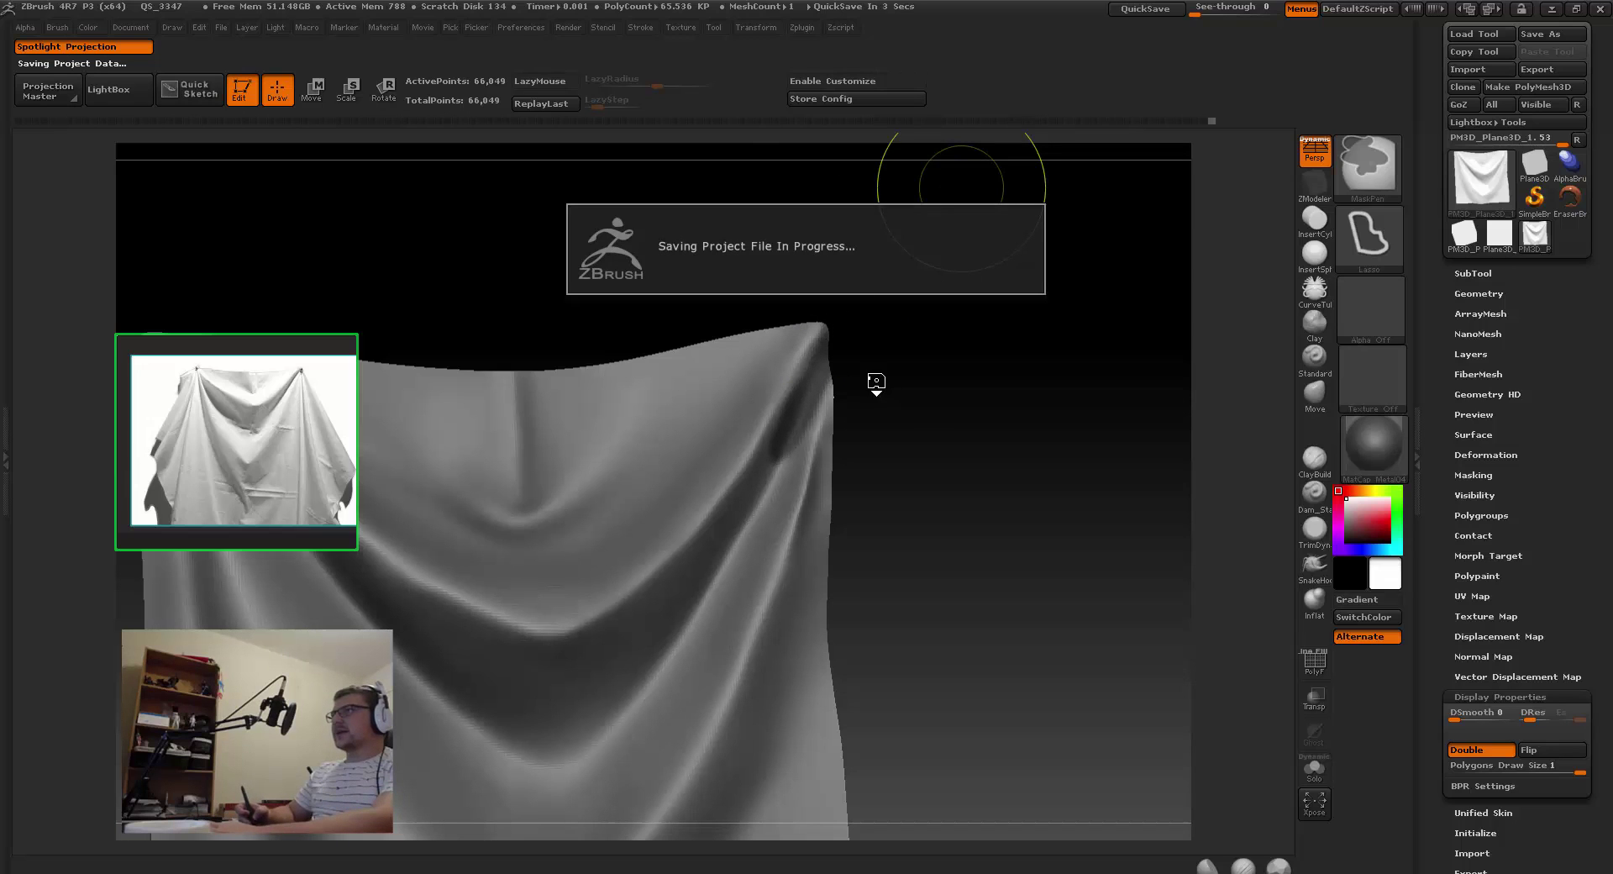
Step: Examine the depth and profile of the hanging folds from the front and from both sides
mouse_move(931, 454)
left_mouse_down("alt")
mouse_move(950, 403)
mouse_move(981, 420)
left_mouse_up("alt")
right_click_drag(529, 620, 676, 474, "alt")
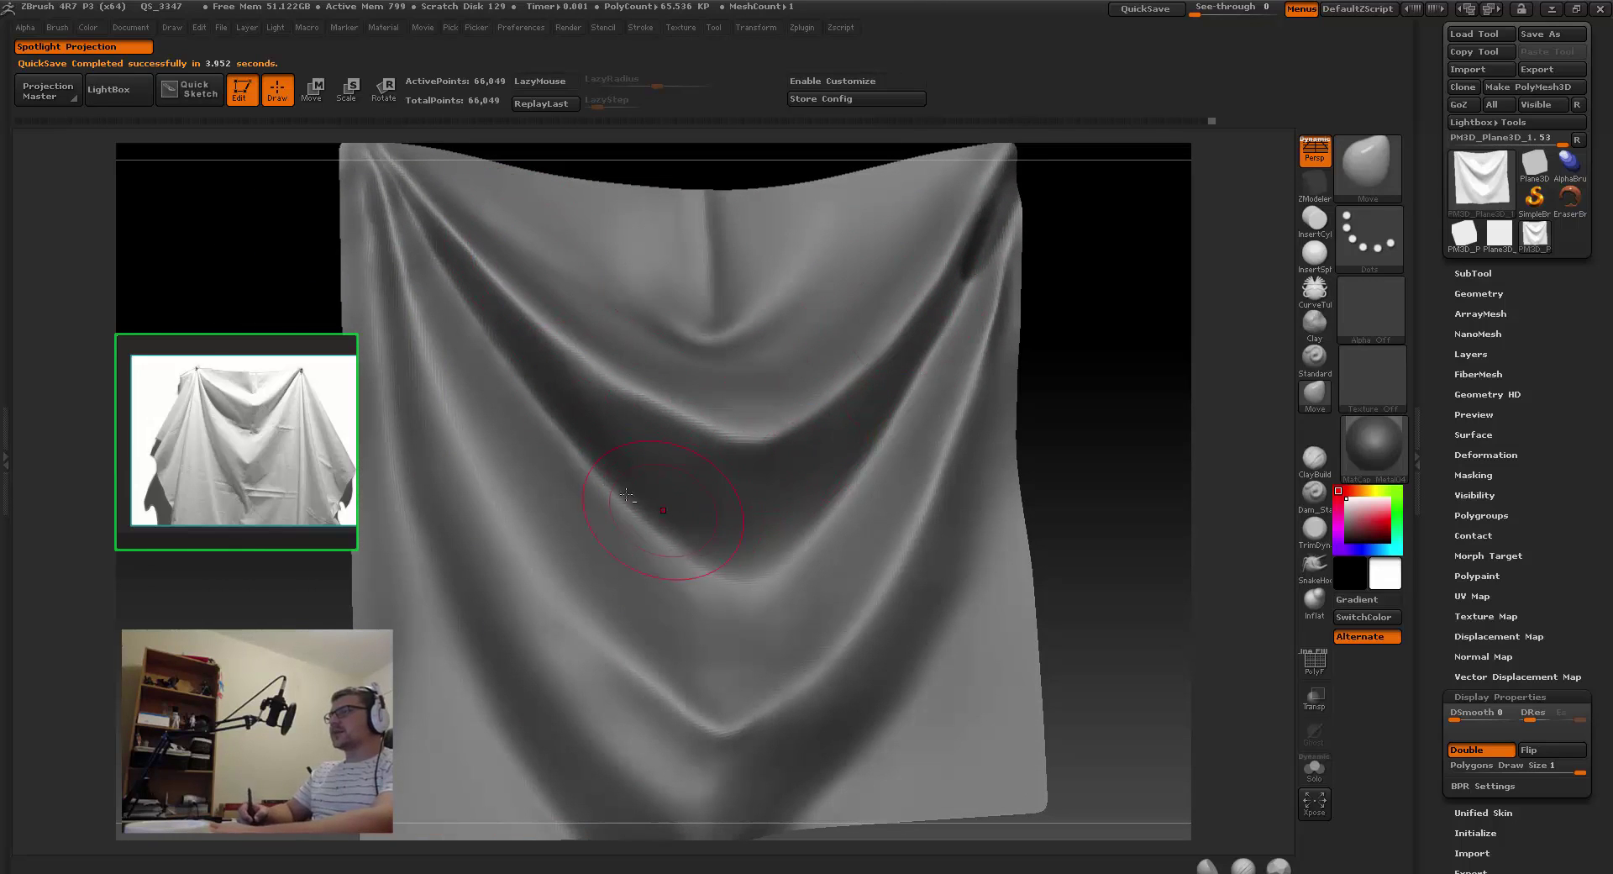
right_click_drag(493, 240, 562, 334, "alt")
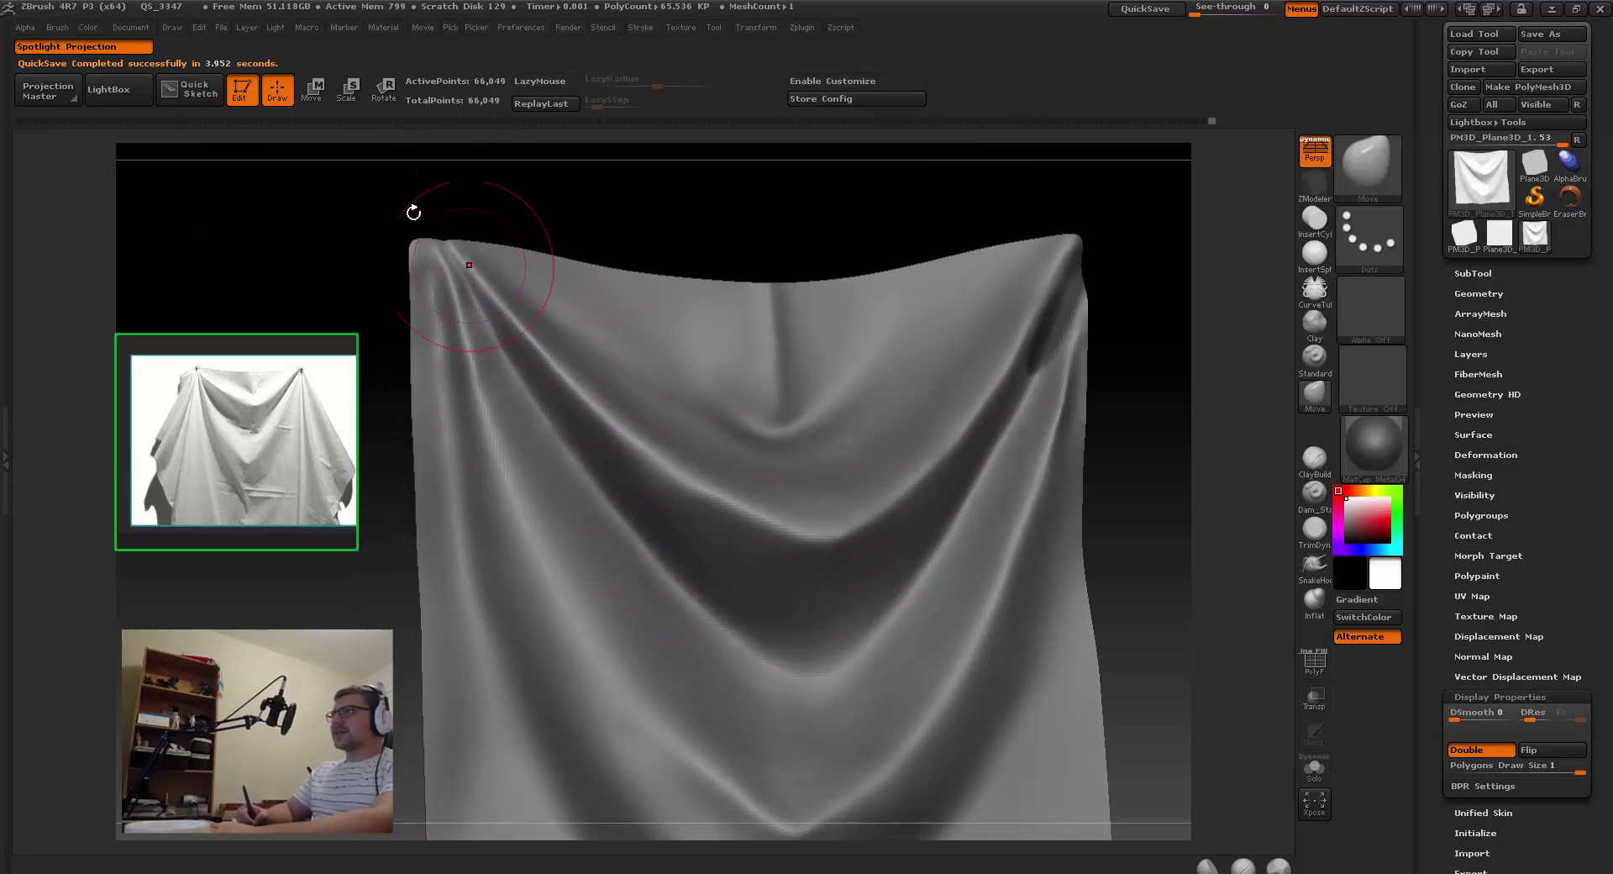
mouse_move(578, 392)
right_mouse_down()
mouse_move(444, 312)
mouse_move(588, 358)
mouse_move(628, 250)
mouse_move(646, 262)
mouse_move(635, 267)
right_mouse_up()
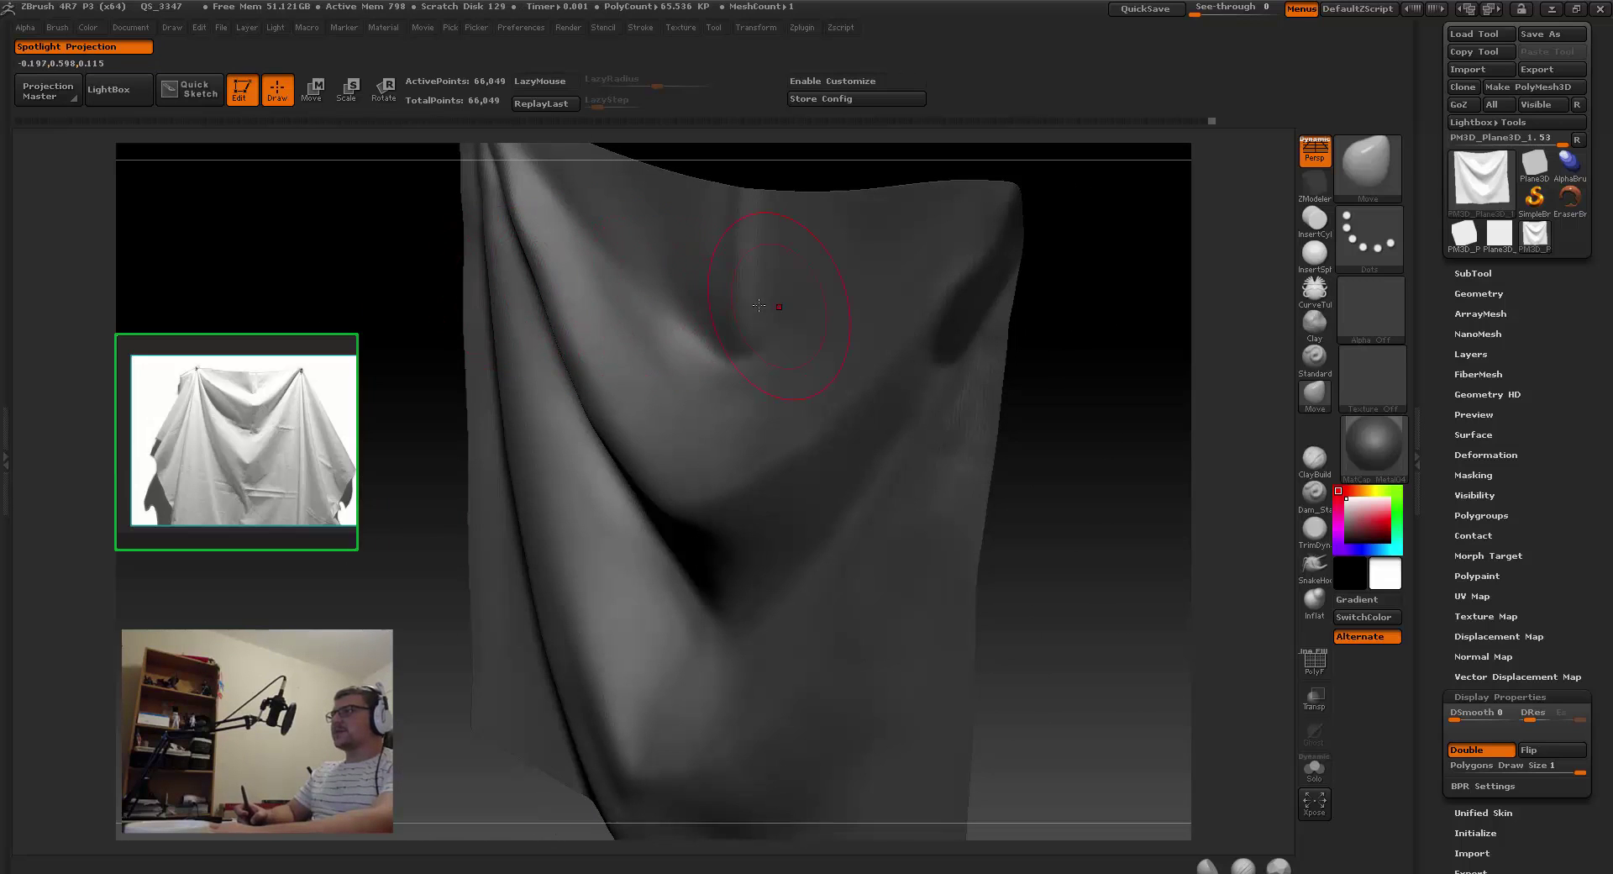
right_click_drag(672, 318, 618, 338)
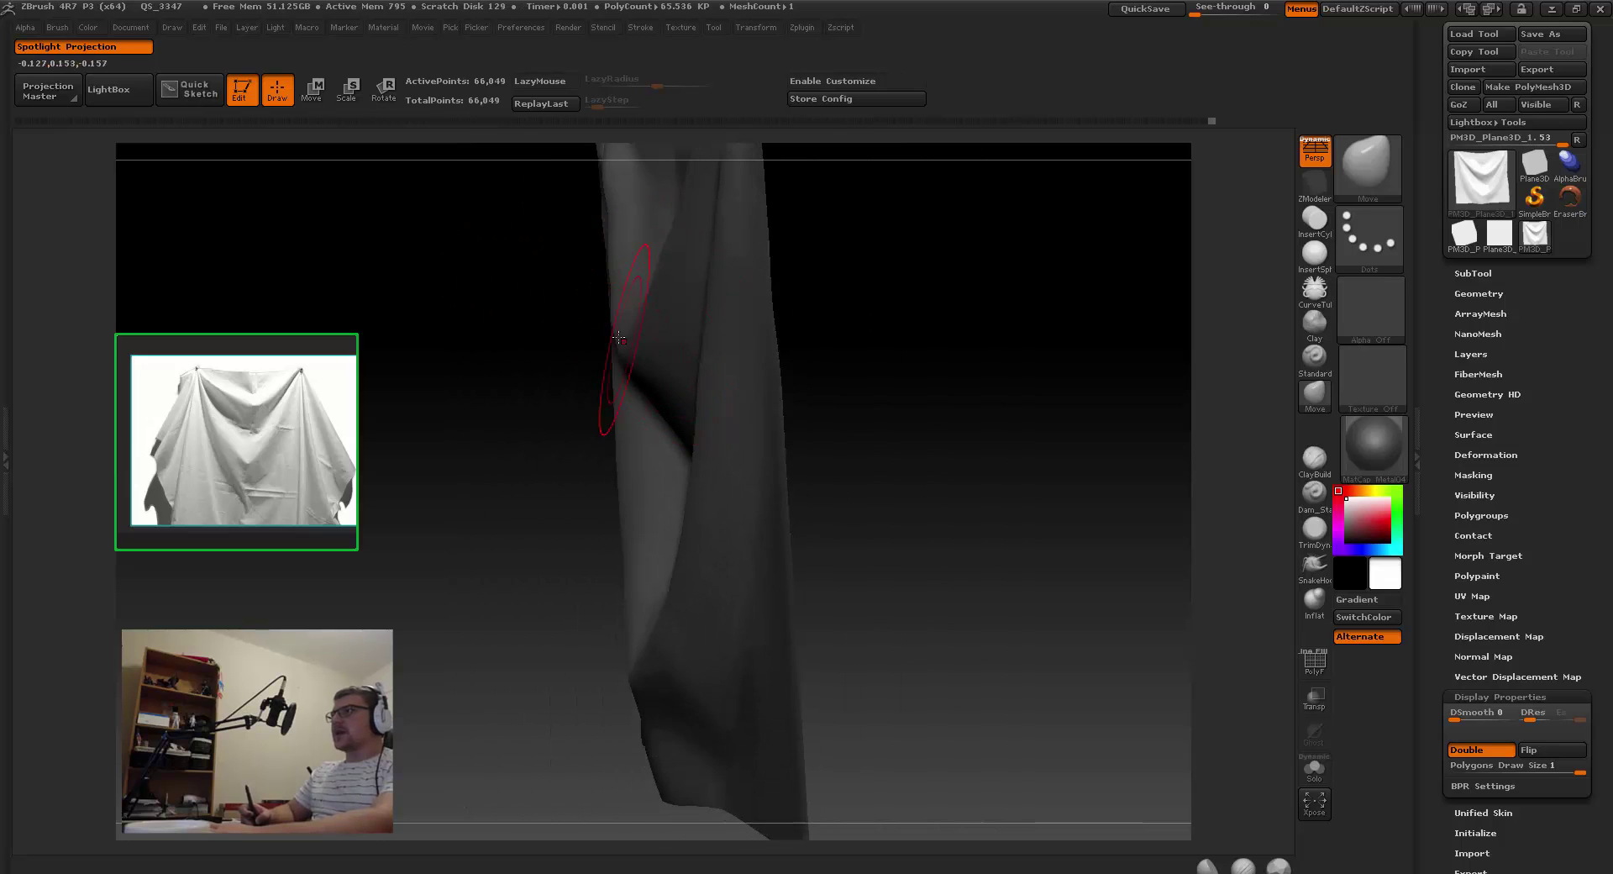
mouse_move(507, 316)
right_mouse_down()
mouse_move(522, 349)
mouse_move(605, 343)
mouse_move(713, 421)
mouse_move(663, 465)
right_mouse_up()
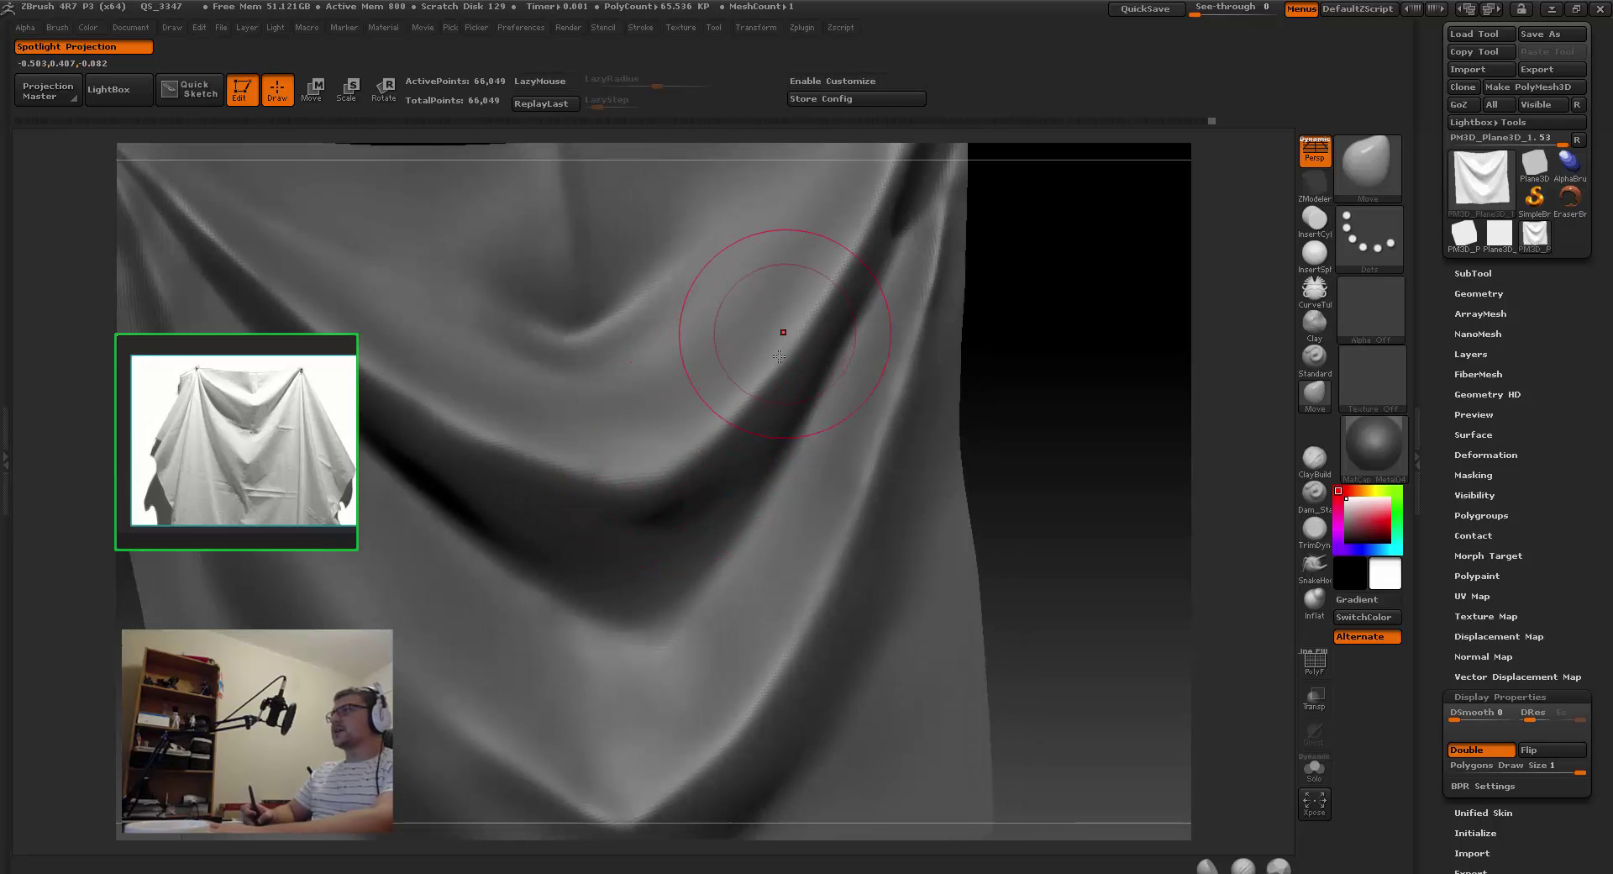
right_click_drag(694, 392, 720, 427)
right_click_drag(856, 202, 693, 439)
right_click_drag(642, 542, 645, 565)
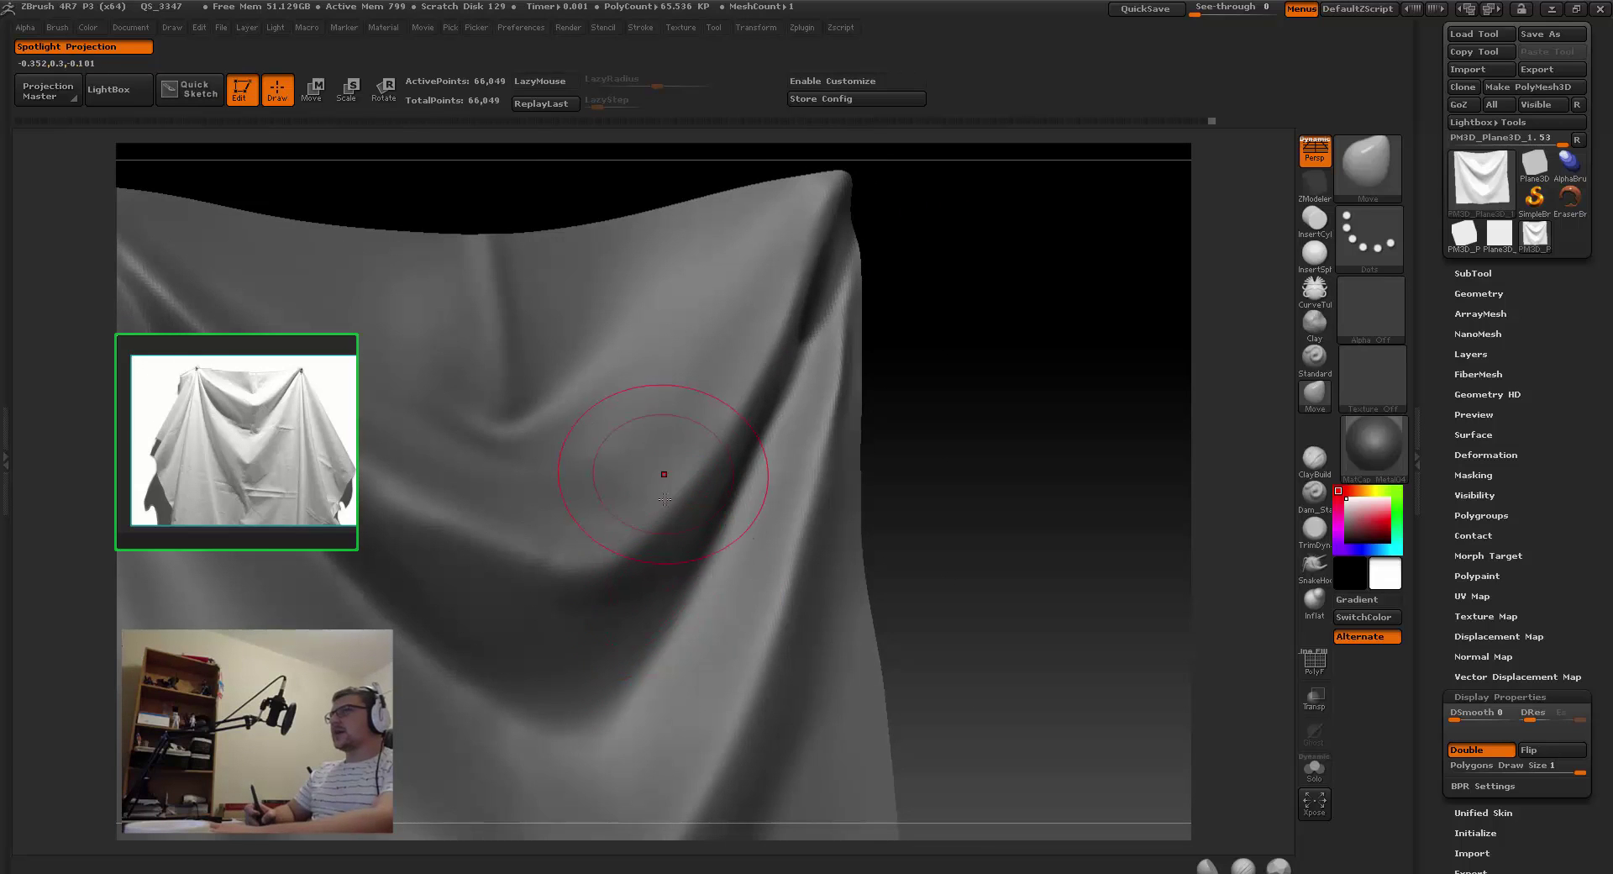
mouse_move(665, 499)
right_mouse_down()
mouse_move(605, 531)
mouse_move(644, 543)
mouse_move(672, 439)
mouse_move(640, 447)
mouse_move(682, 448)
mouse_move(709, 513)
right_mouse_up()
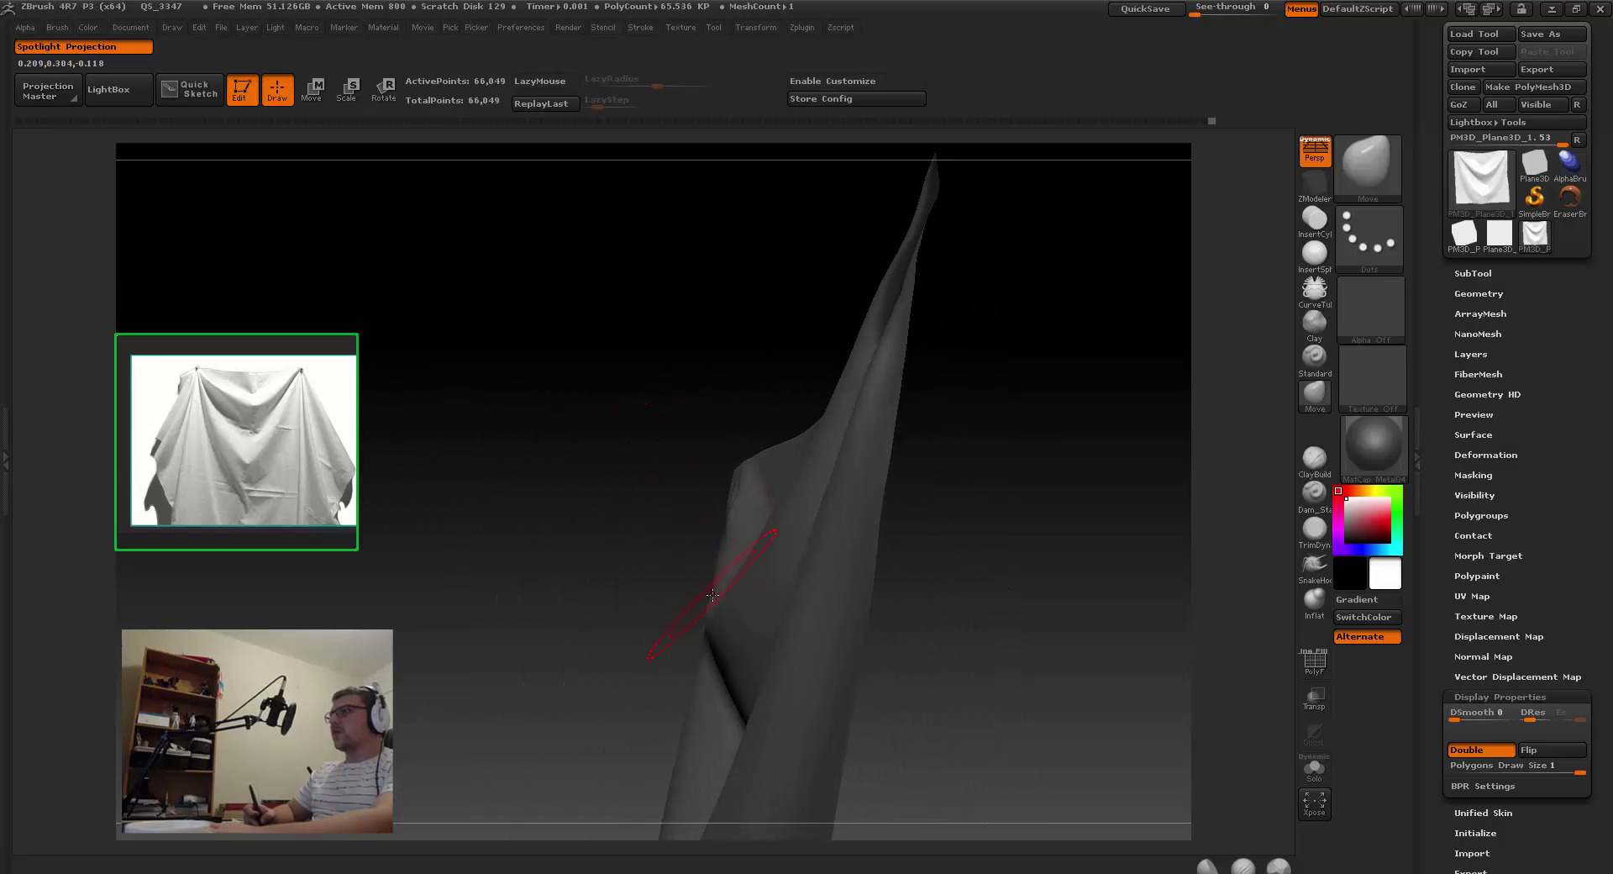
Step: Resize the Move brush for further adjustment of the middle folds
mouse_move(841, 360)
right_mouse_down()
mouse_move(899, 328)
mouse_move(873, 324)
mouse_move(910, 316)
mouse_move(763, 421)
mouse_move(799, 393)
mouse_move(797, 440)
mouse_move(773, 360)
mouse_move(809, 380)
mouse_move(788, 465)
right_mouse_up()
key("s")
left_click_drag(797, 476, 792, 476)
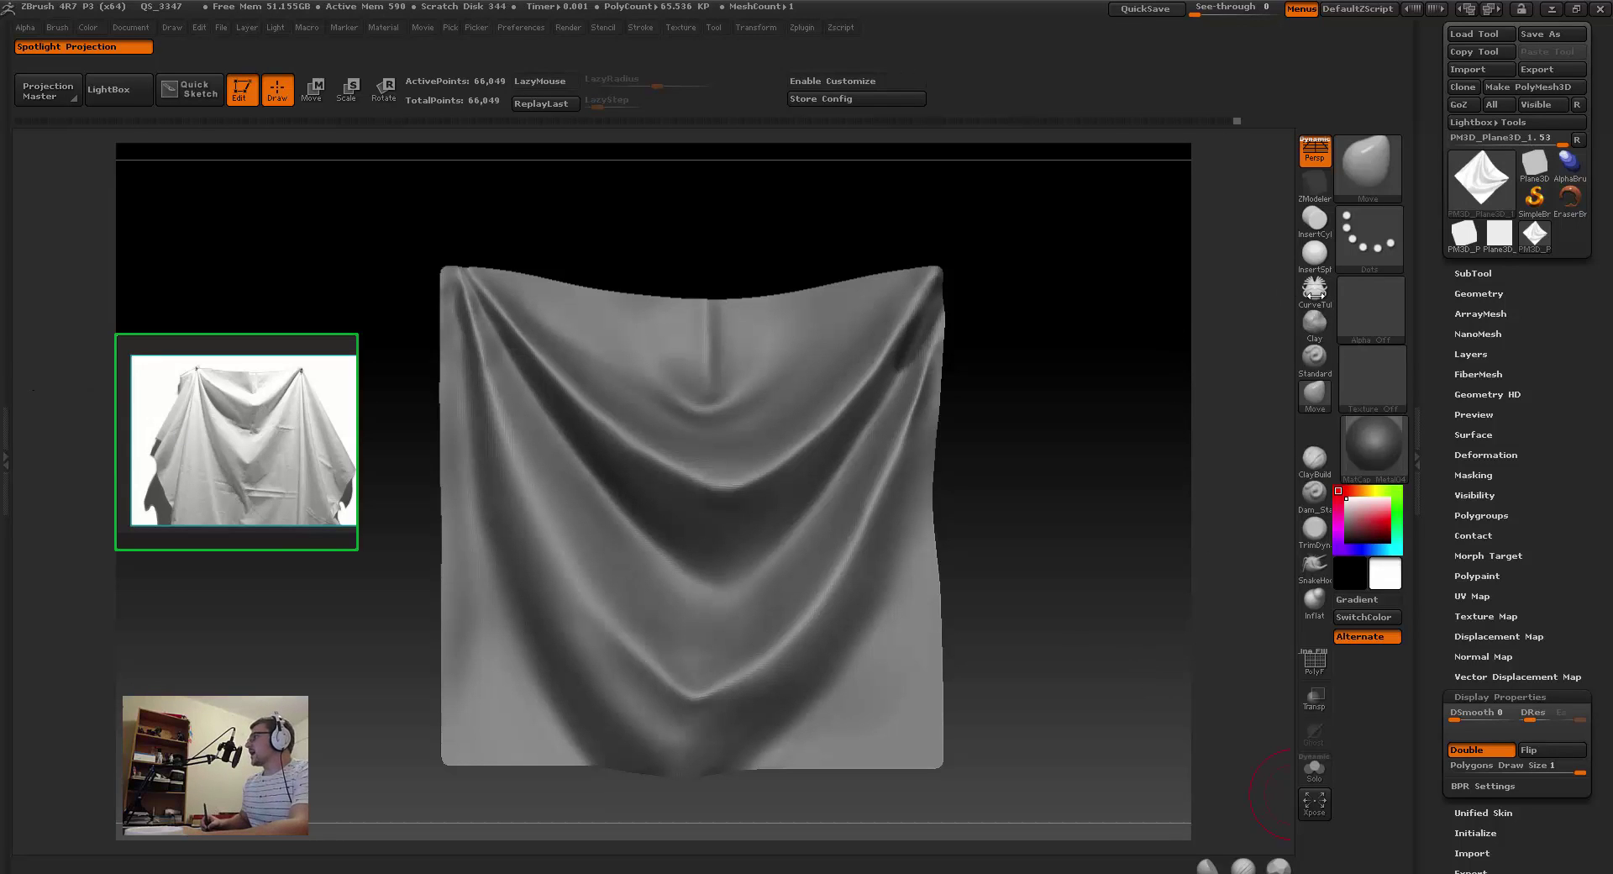
left_click_drag(1066, 476, 1055, 252)
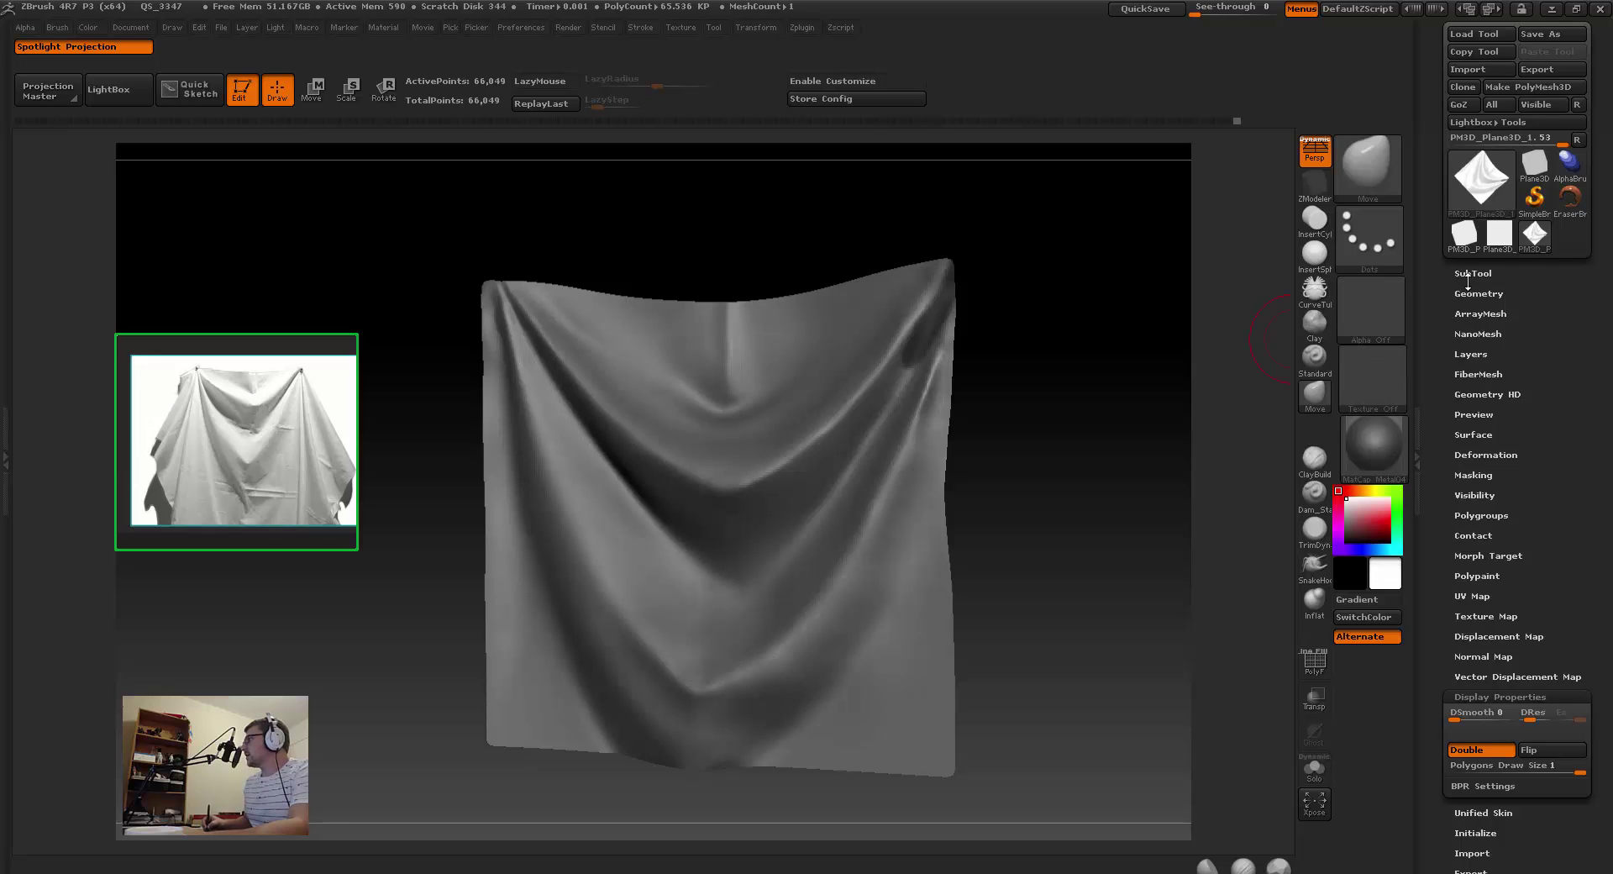
left_click(1458, 434)
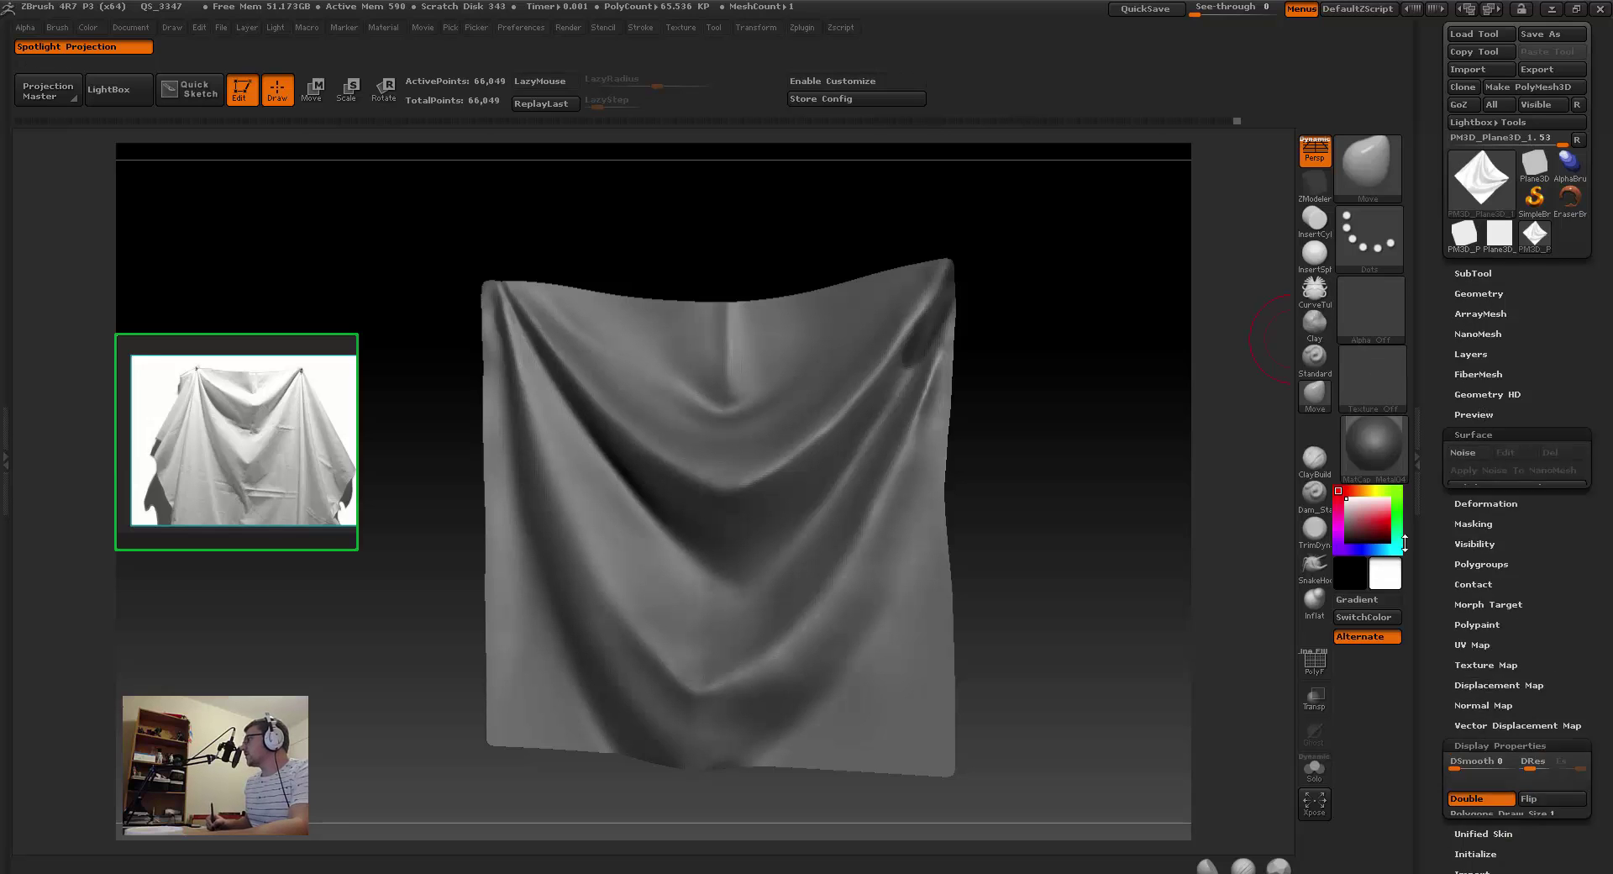
left_click(1476, 461)
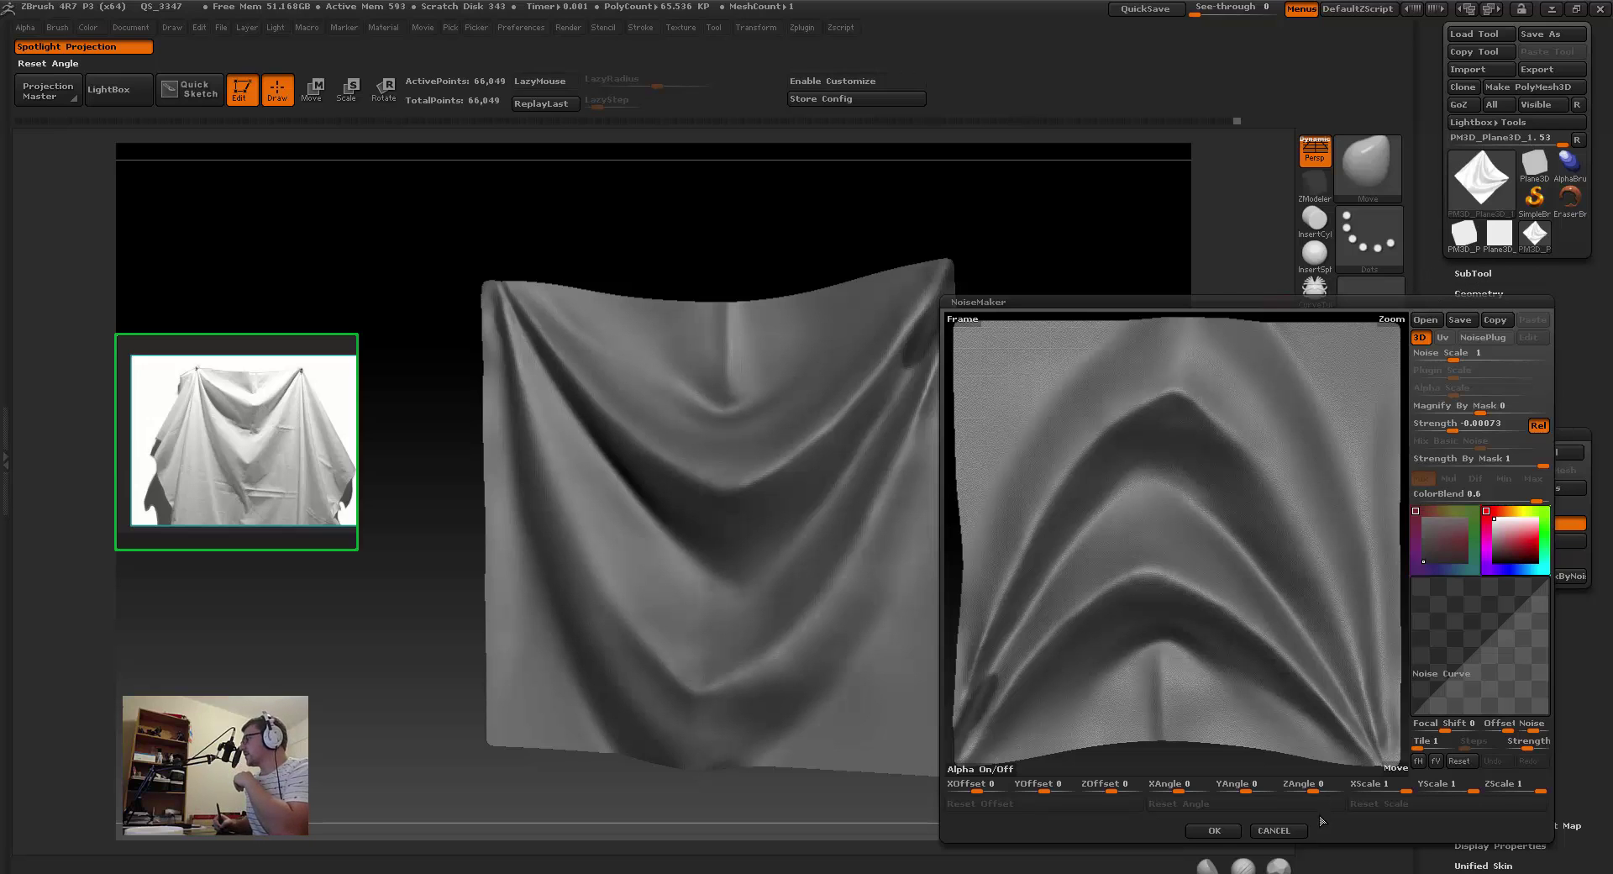
left_click(1275, 830)
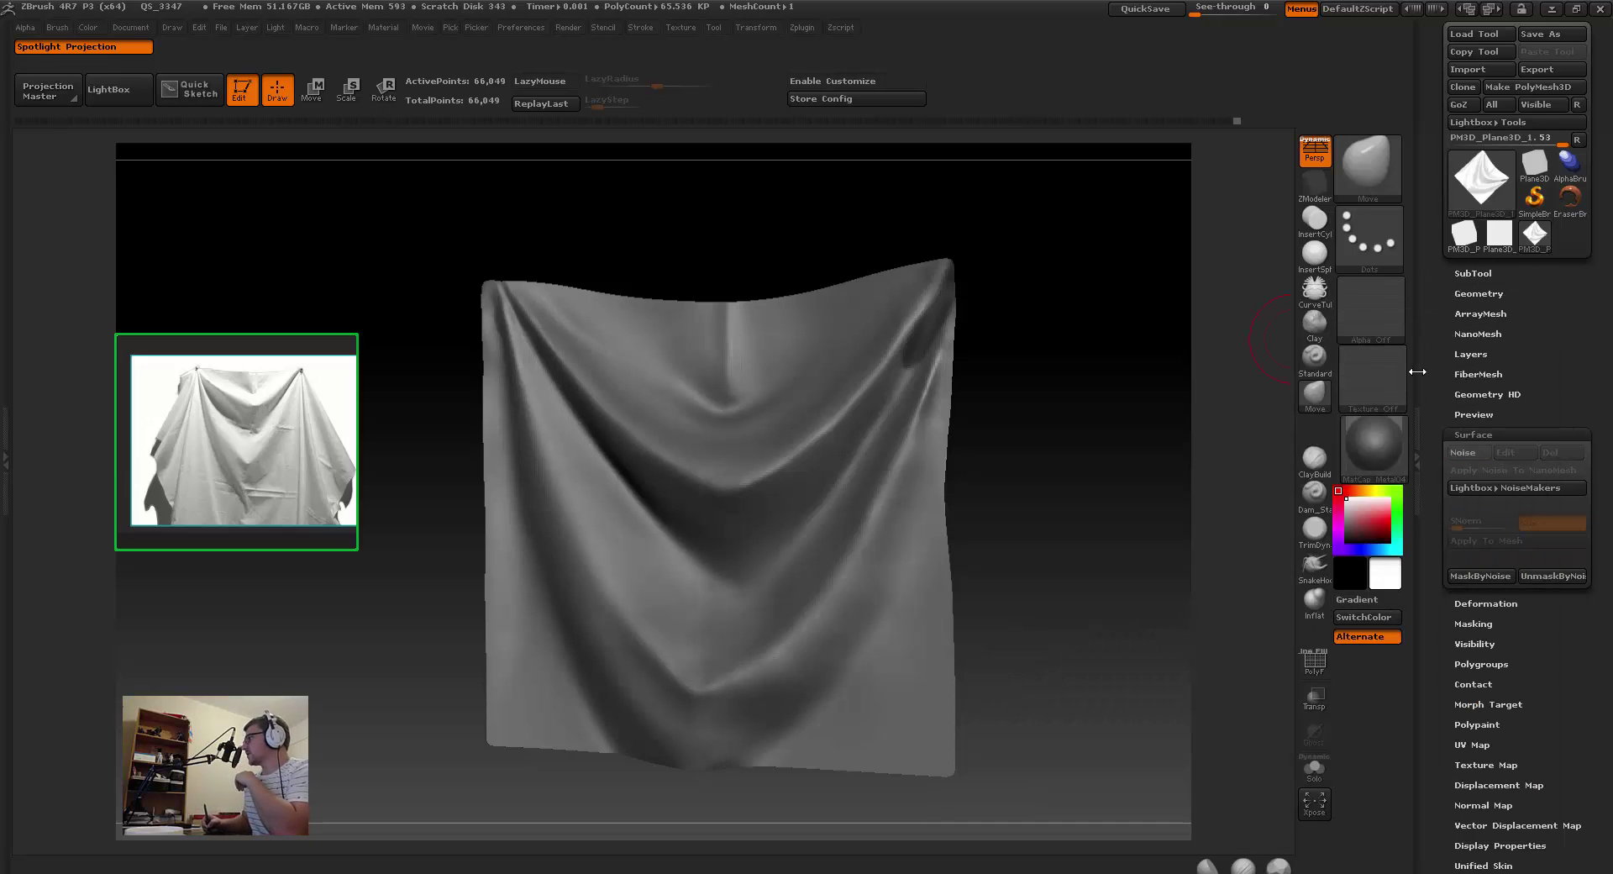
Step: Add surface noise to the cloth and turn the noise preview so the folds hang upright
left_click(1473, 433)
left_click(1472, 433)
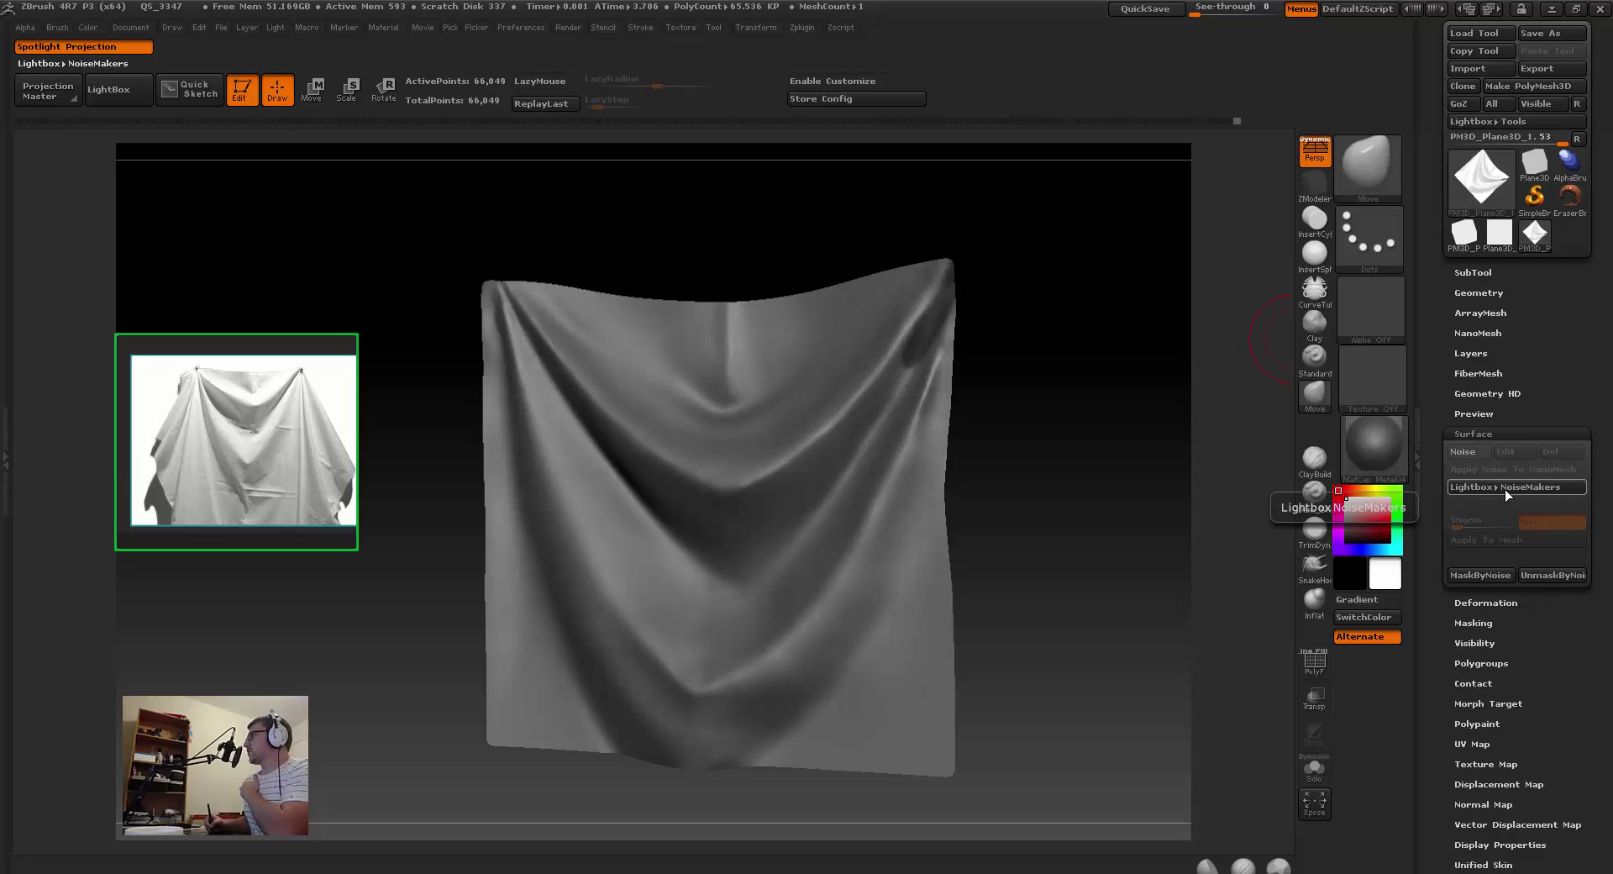
left_click(1476, 452)
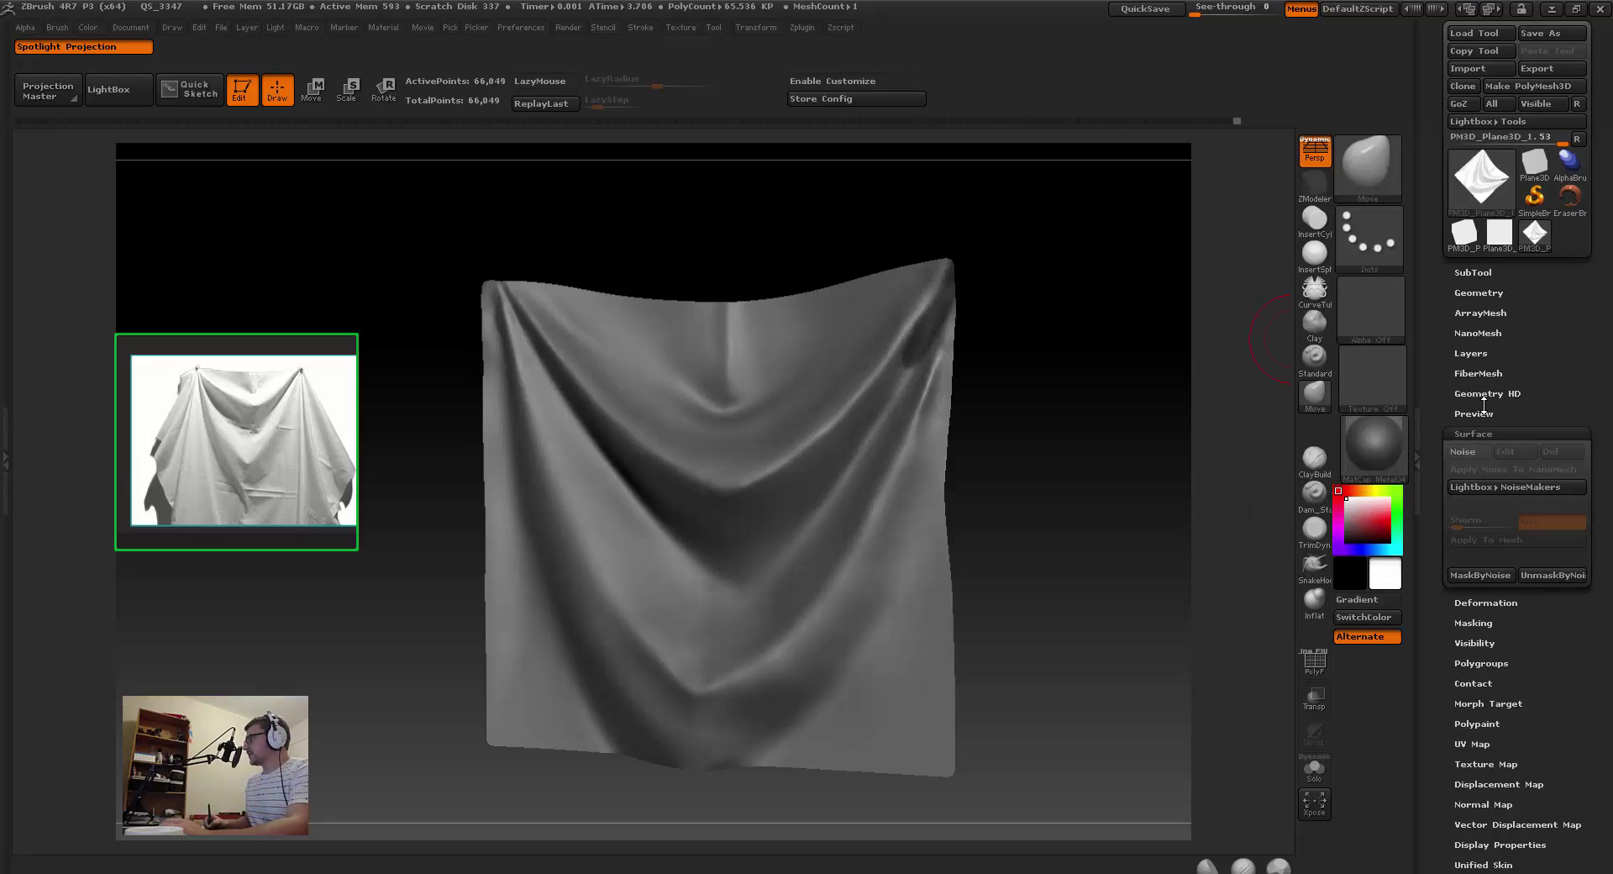
scroll(1455, 352, "up", 1)
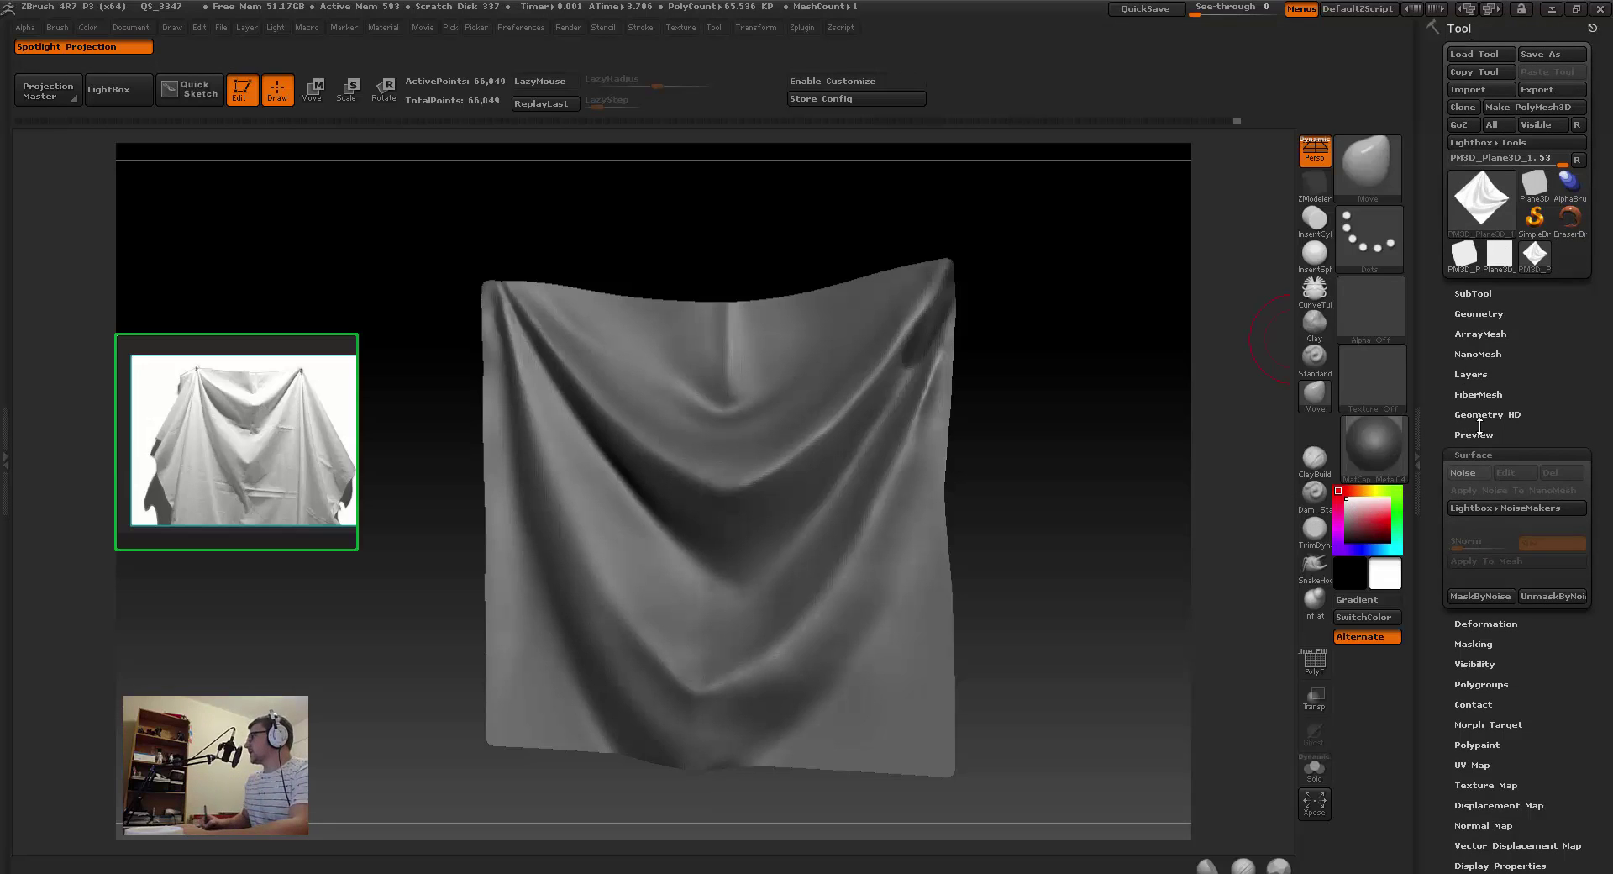
left_click(1462, 472)
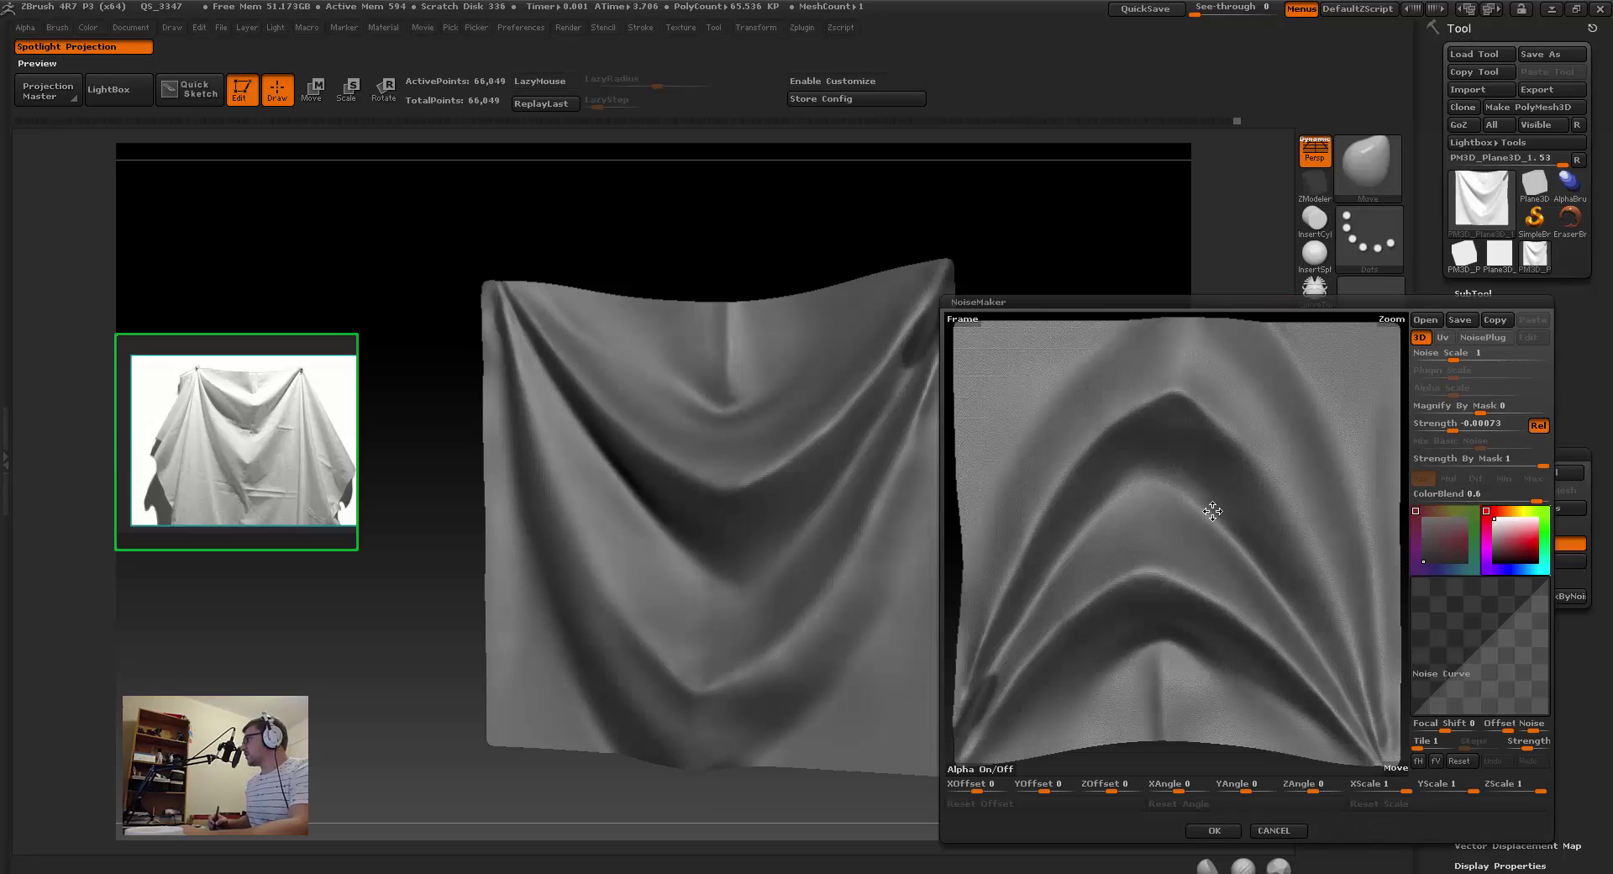
left_click_drag(1212, 511, 1285, 320)
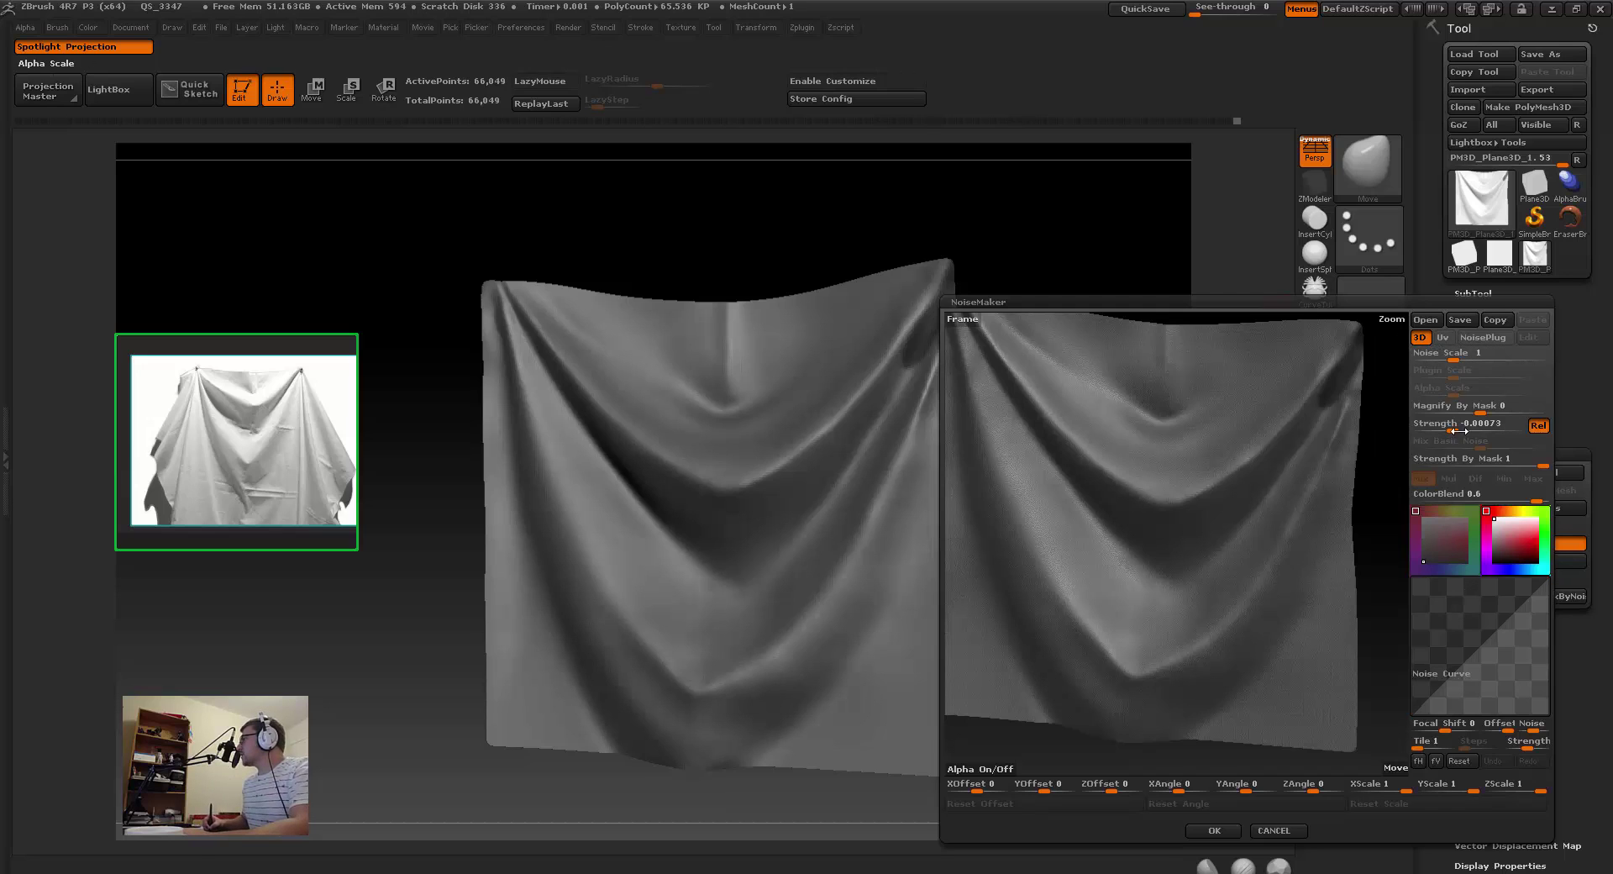
Step: Set the noise scale to about 2.19 and the noise strength to 0.00065
left_click(1457, 356)
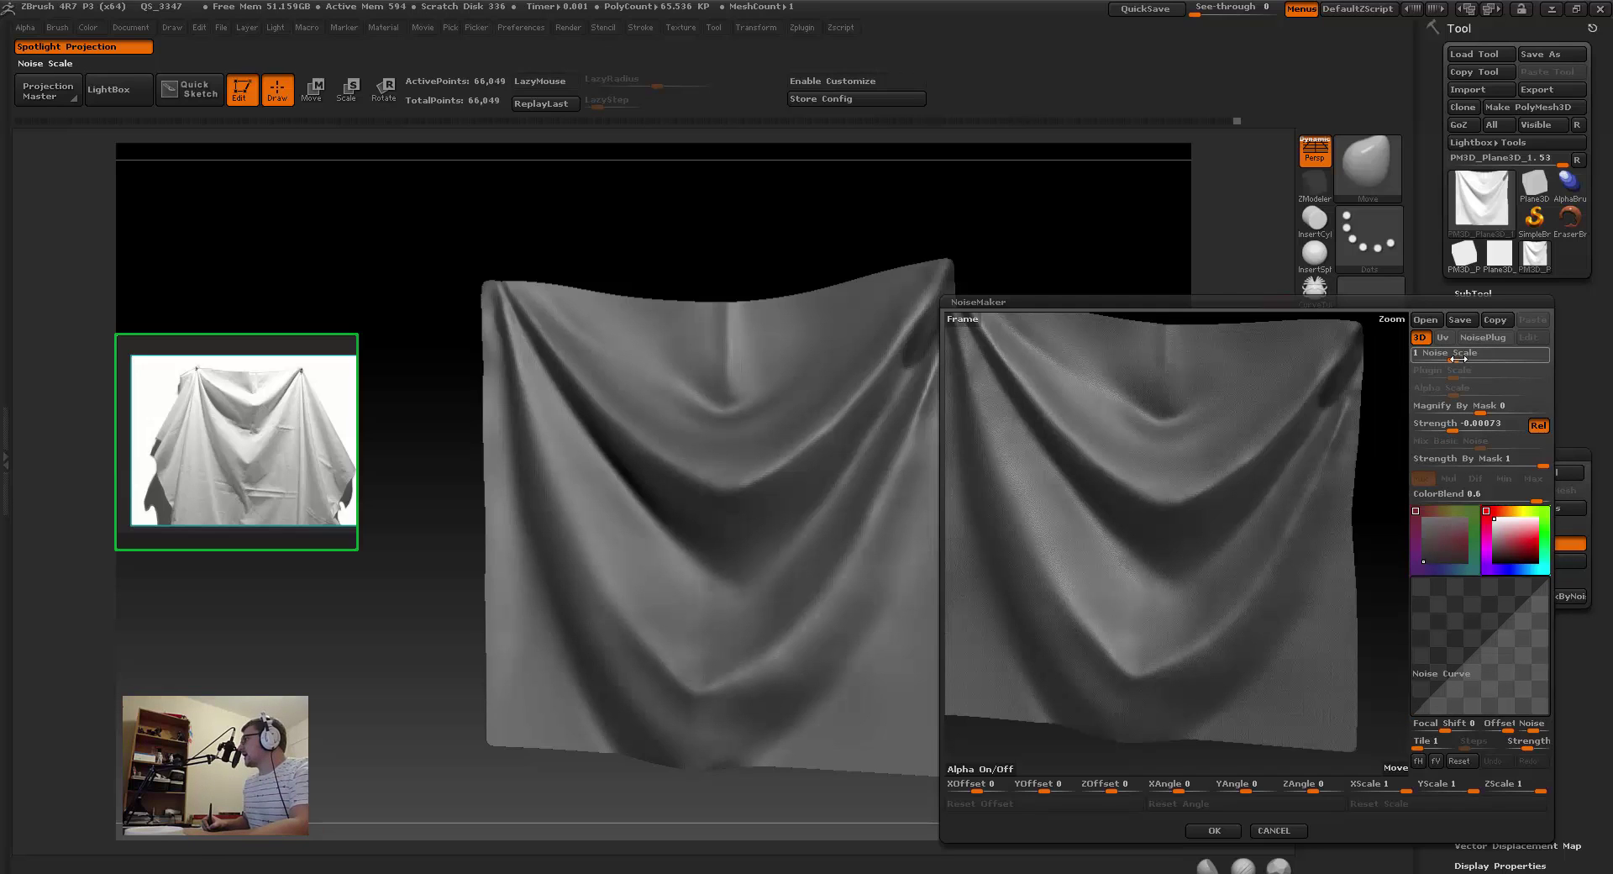
left_click_drag(1457, 356, 1460, 353)
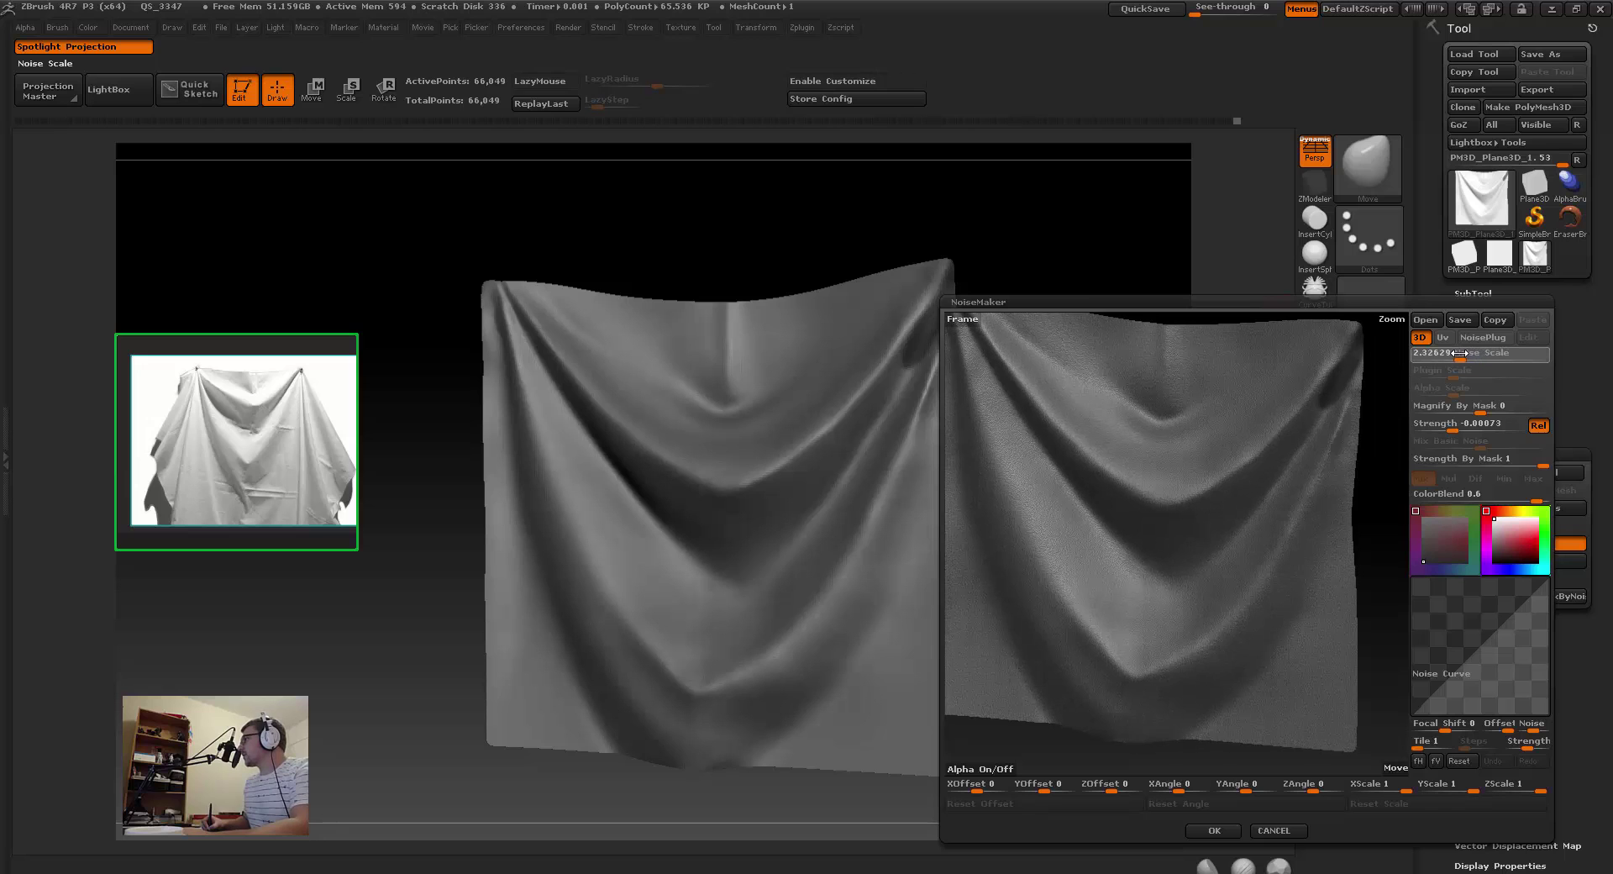
left_click(1473, 428)
mouse_move(1464, 427)
left_mouse_down()
mouse_move(1486, 427)
mouse_move(1472, 427)
left_mouse_up()
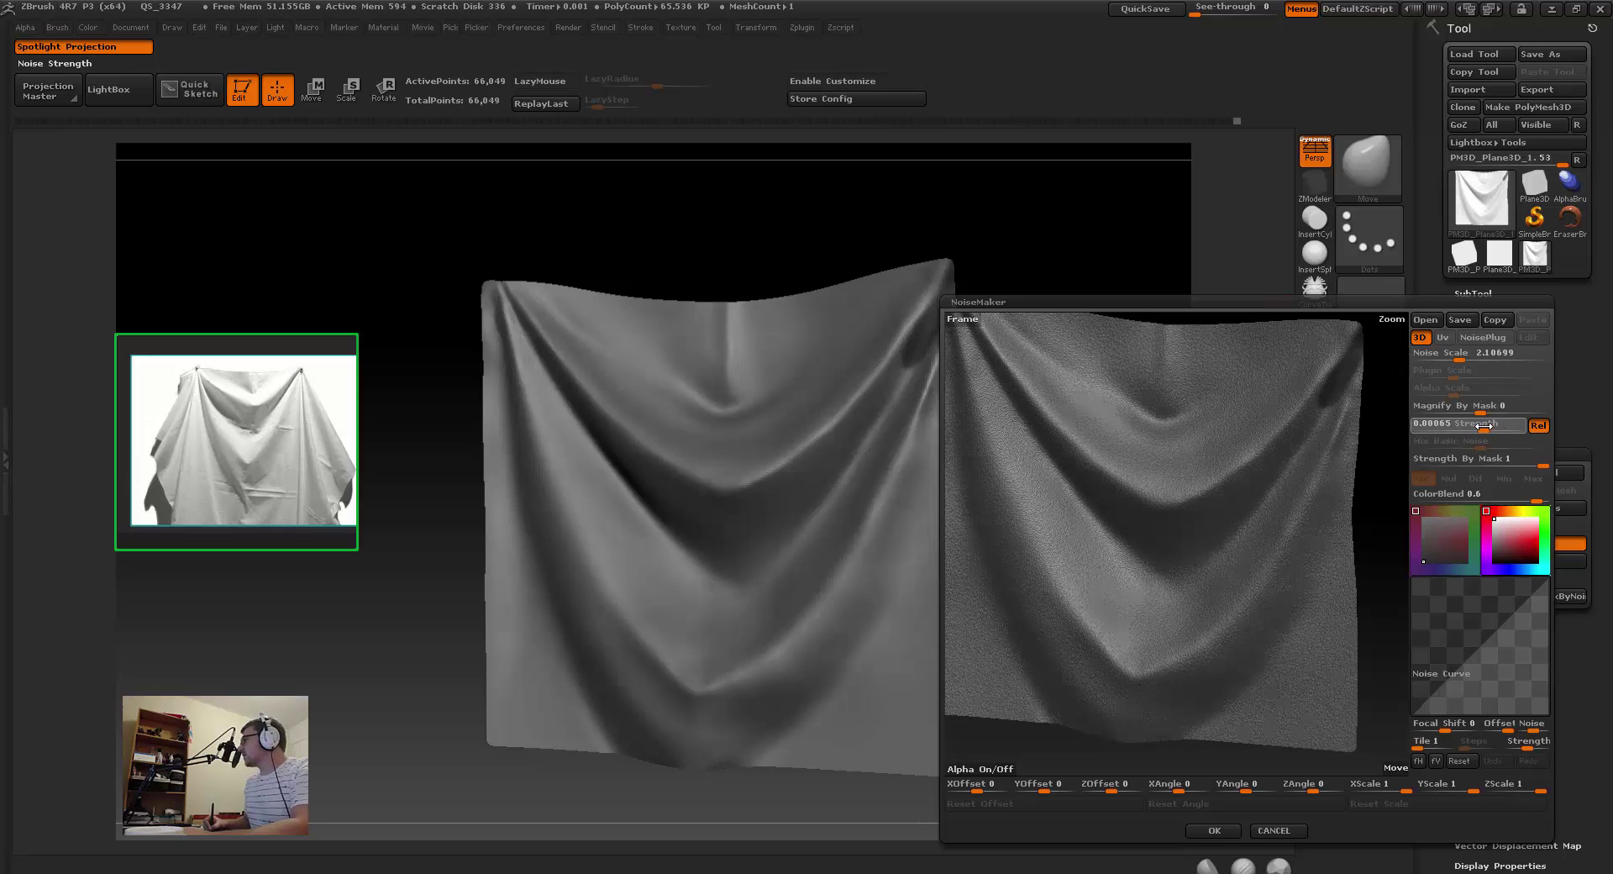
Step: Try a coarser noise scale of about 23.5 with a reshaped noise curve, and reset the curve
left_click(1449, 675)
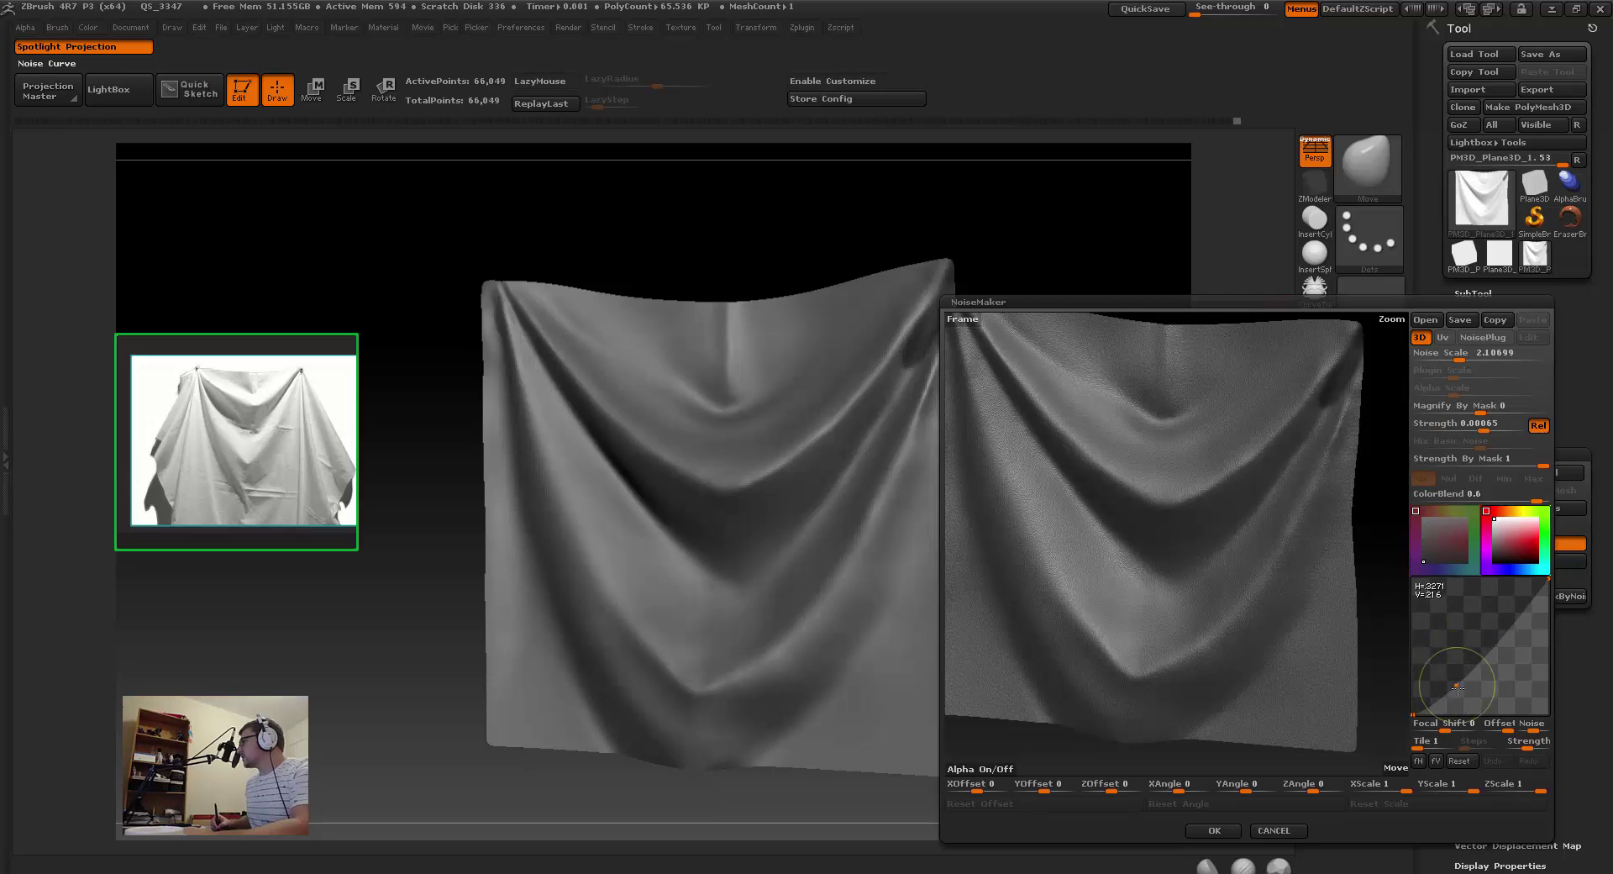
left_click_drag(1466, 354, 1478, 355)
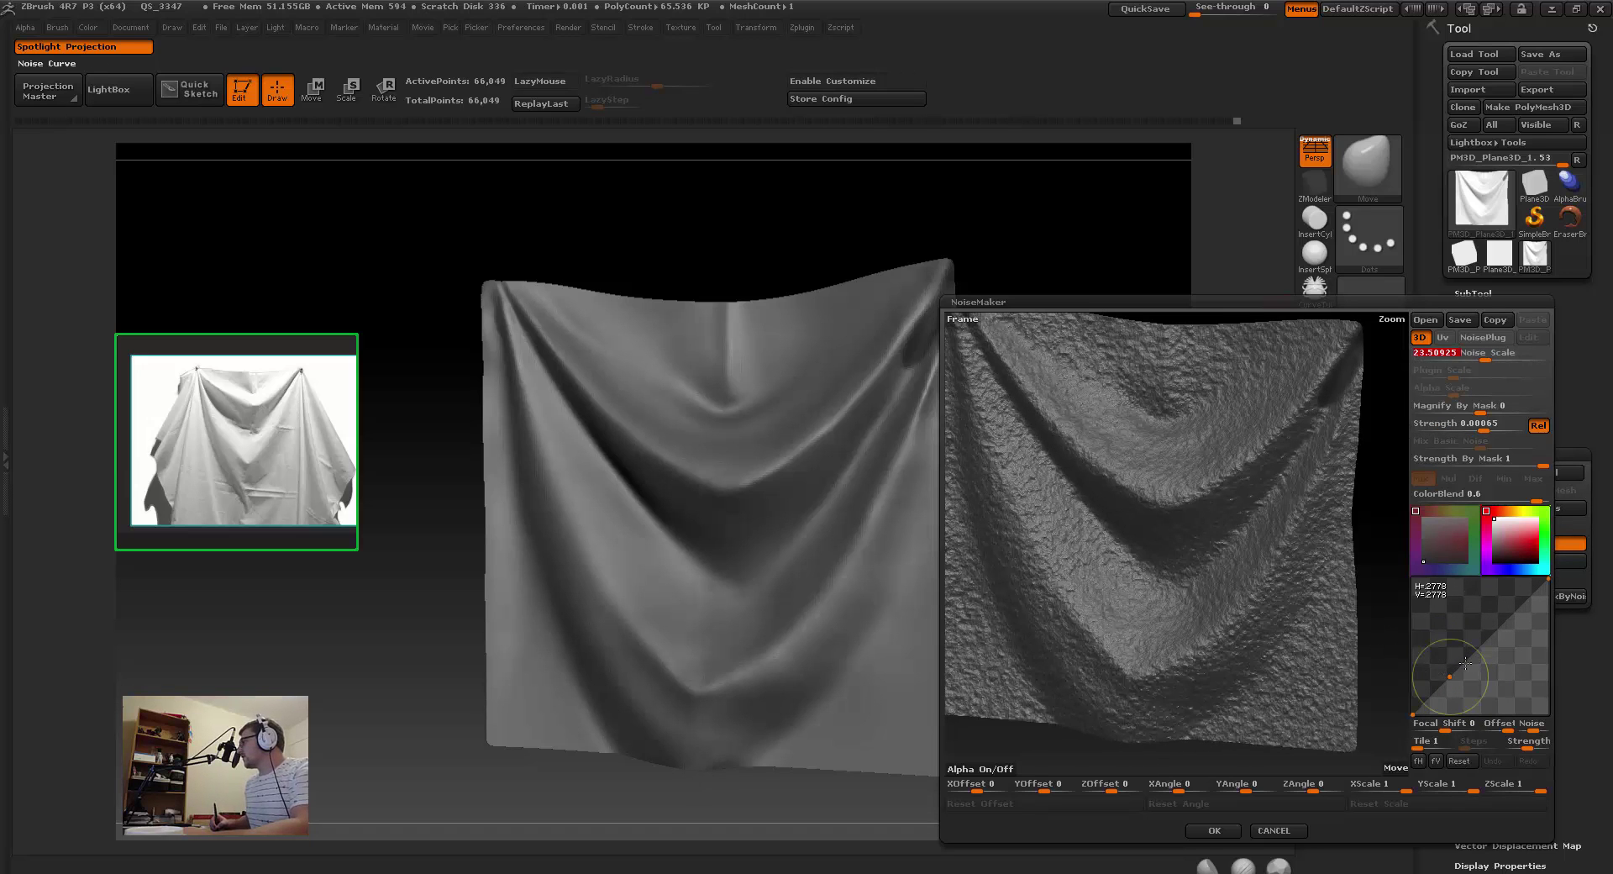
left_click_drag(1484, 642, 1465, 610)
mouse_move(1448, 680)
left_mouse_down()
mouse_move(1462, 687)
mouse_move(1438, 688)
left_mouse_up()
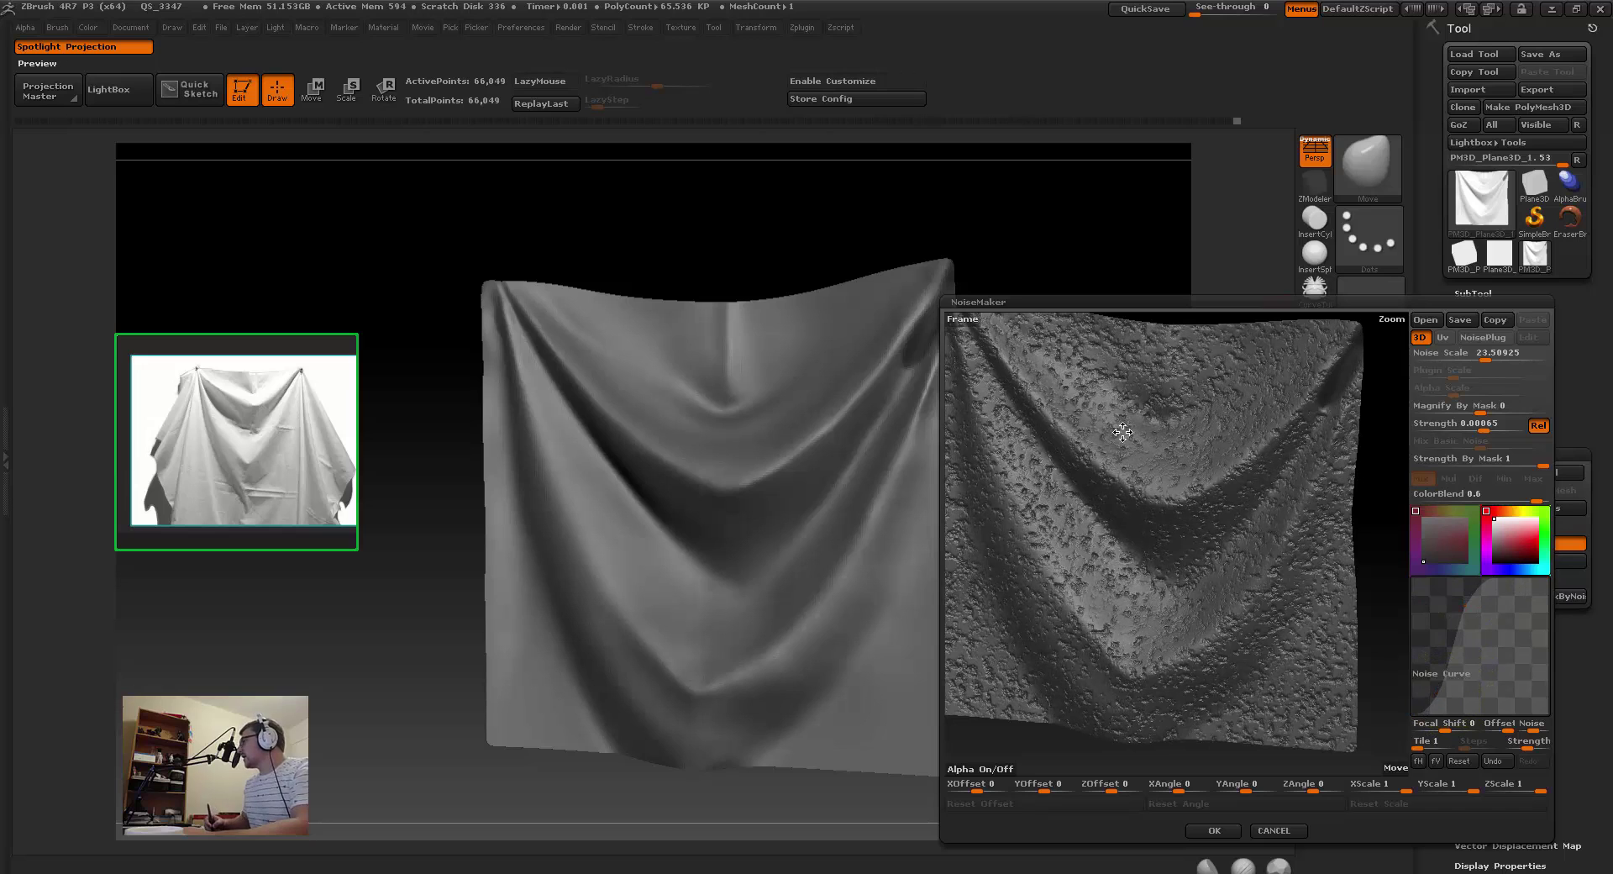
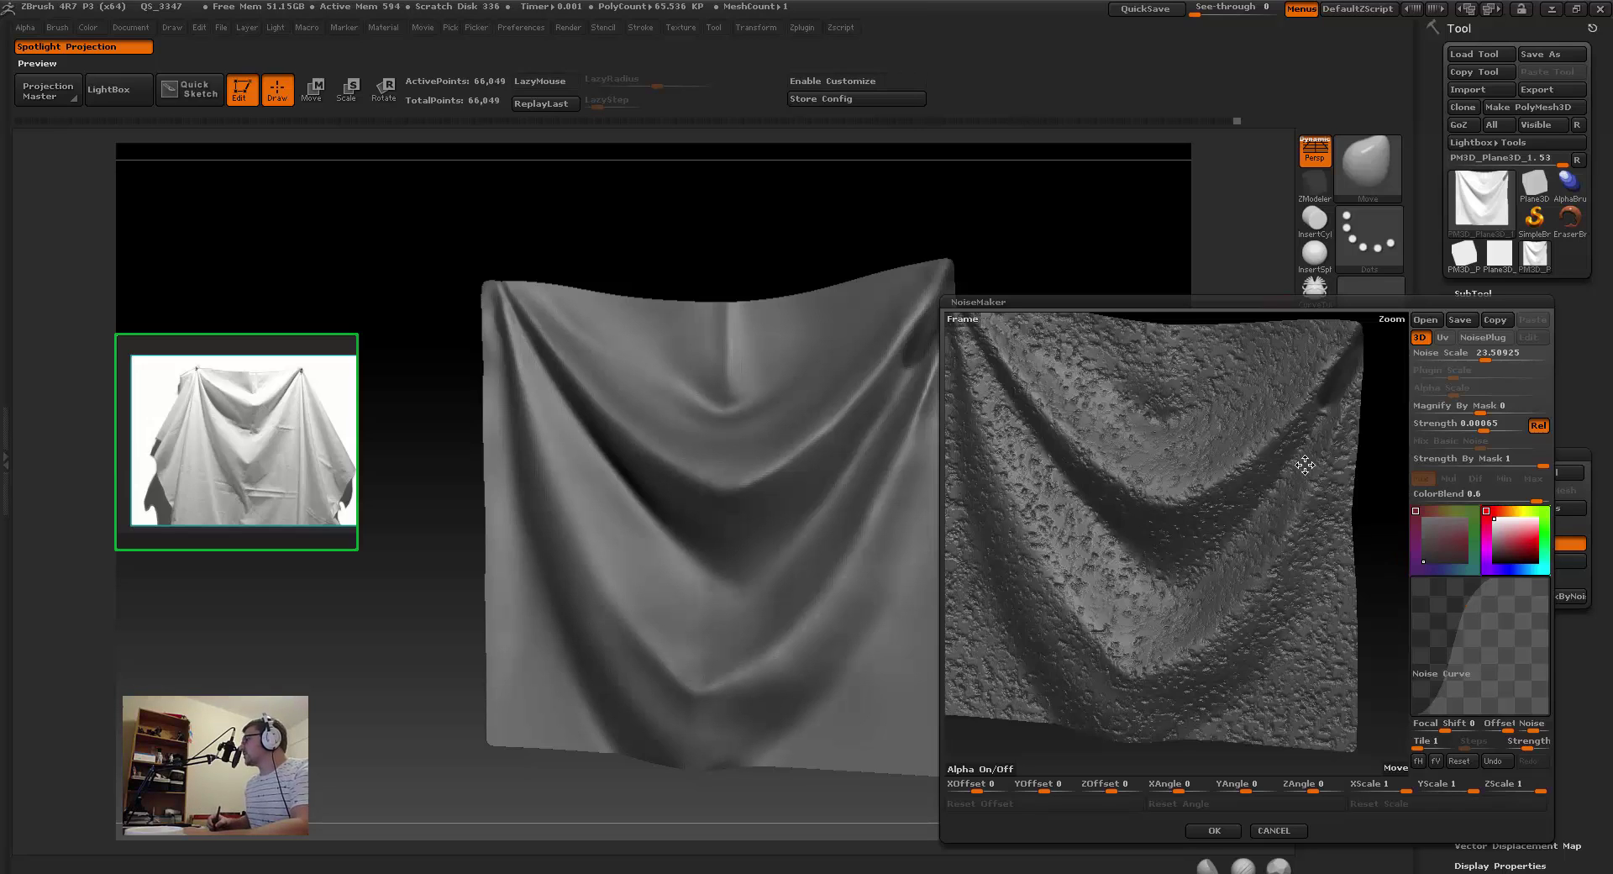
left_click(1455, 761)
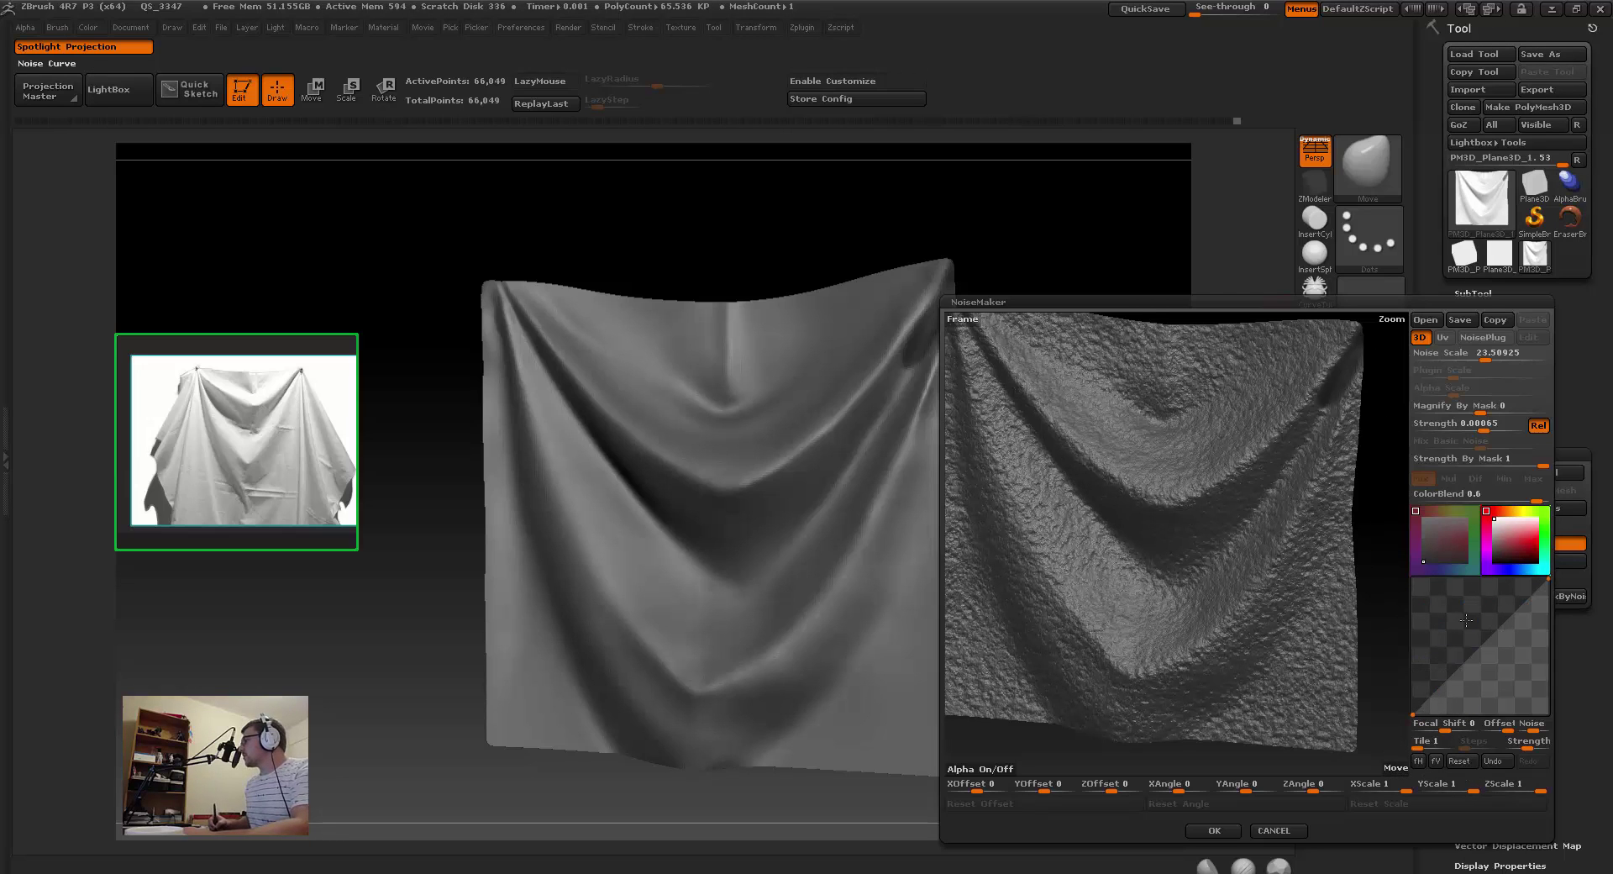
Step: Set the noise scale to about 1.24 and accept the surface noise on the cloth
left_click(1448, 353)
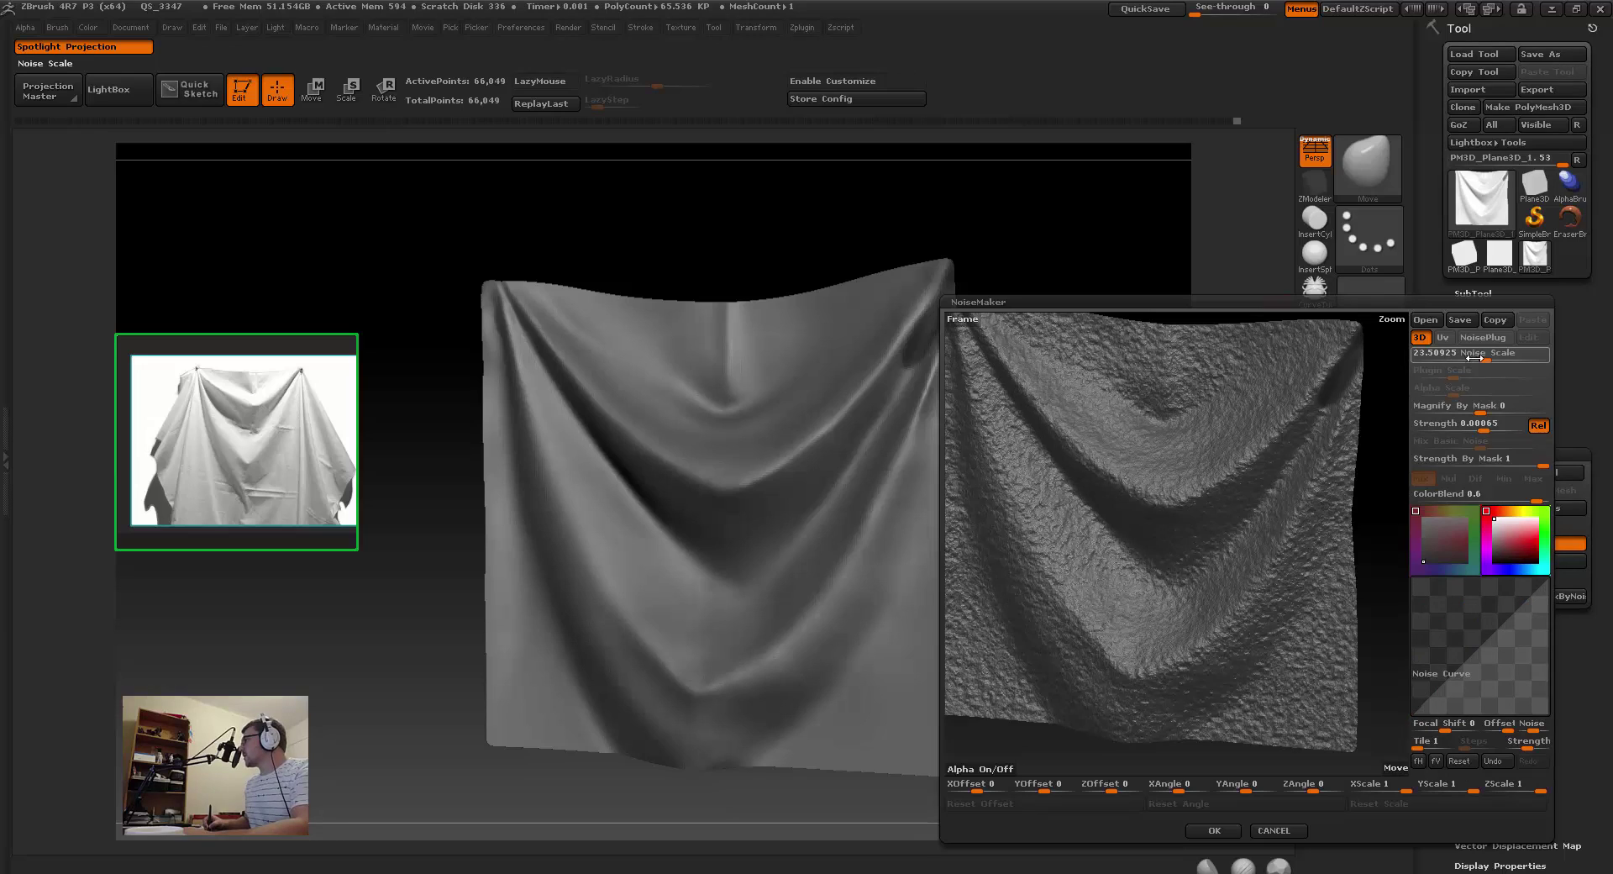
left_click_drag(1475, 357, 1468, 357)
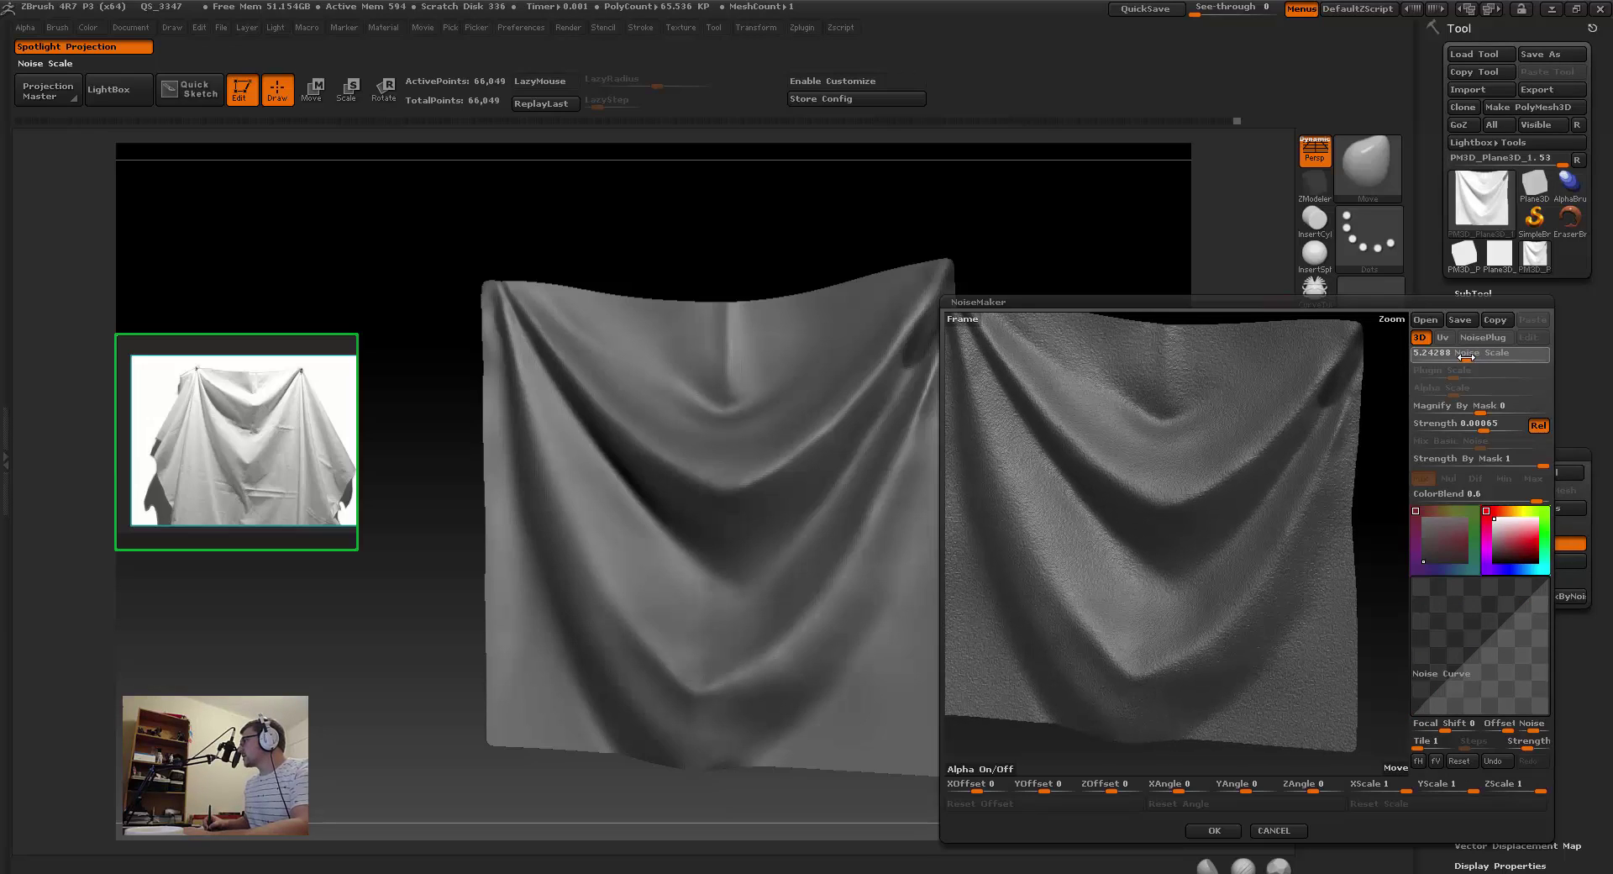
left_click_drag(1460, 357, 1453, 361)
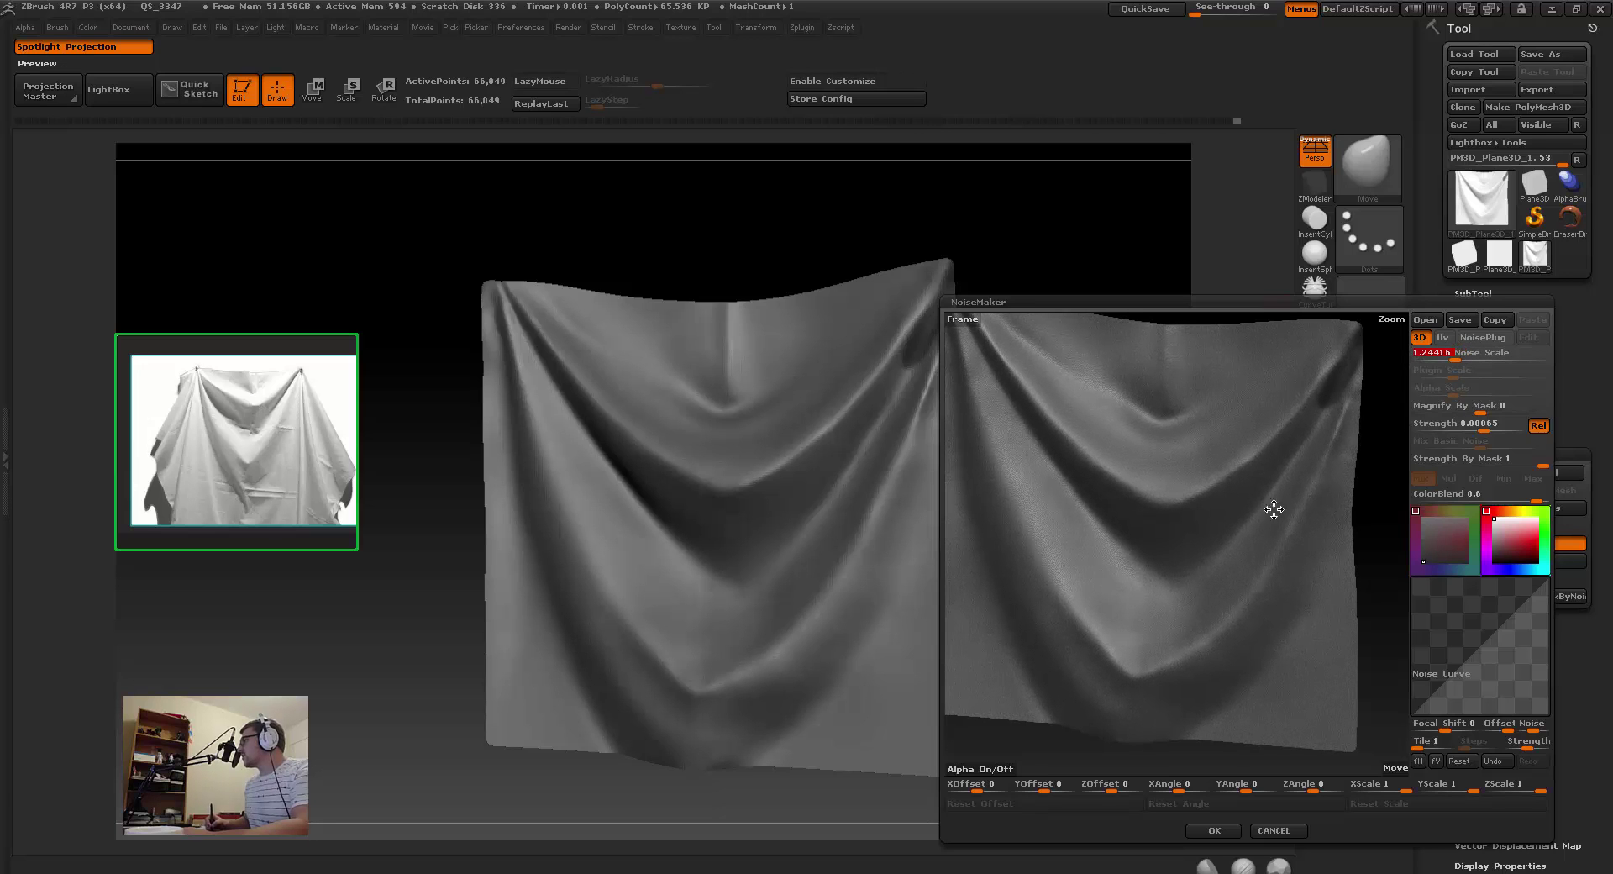
left_click(1213, 830)
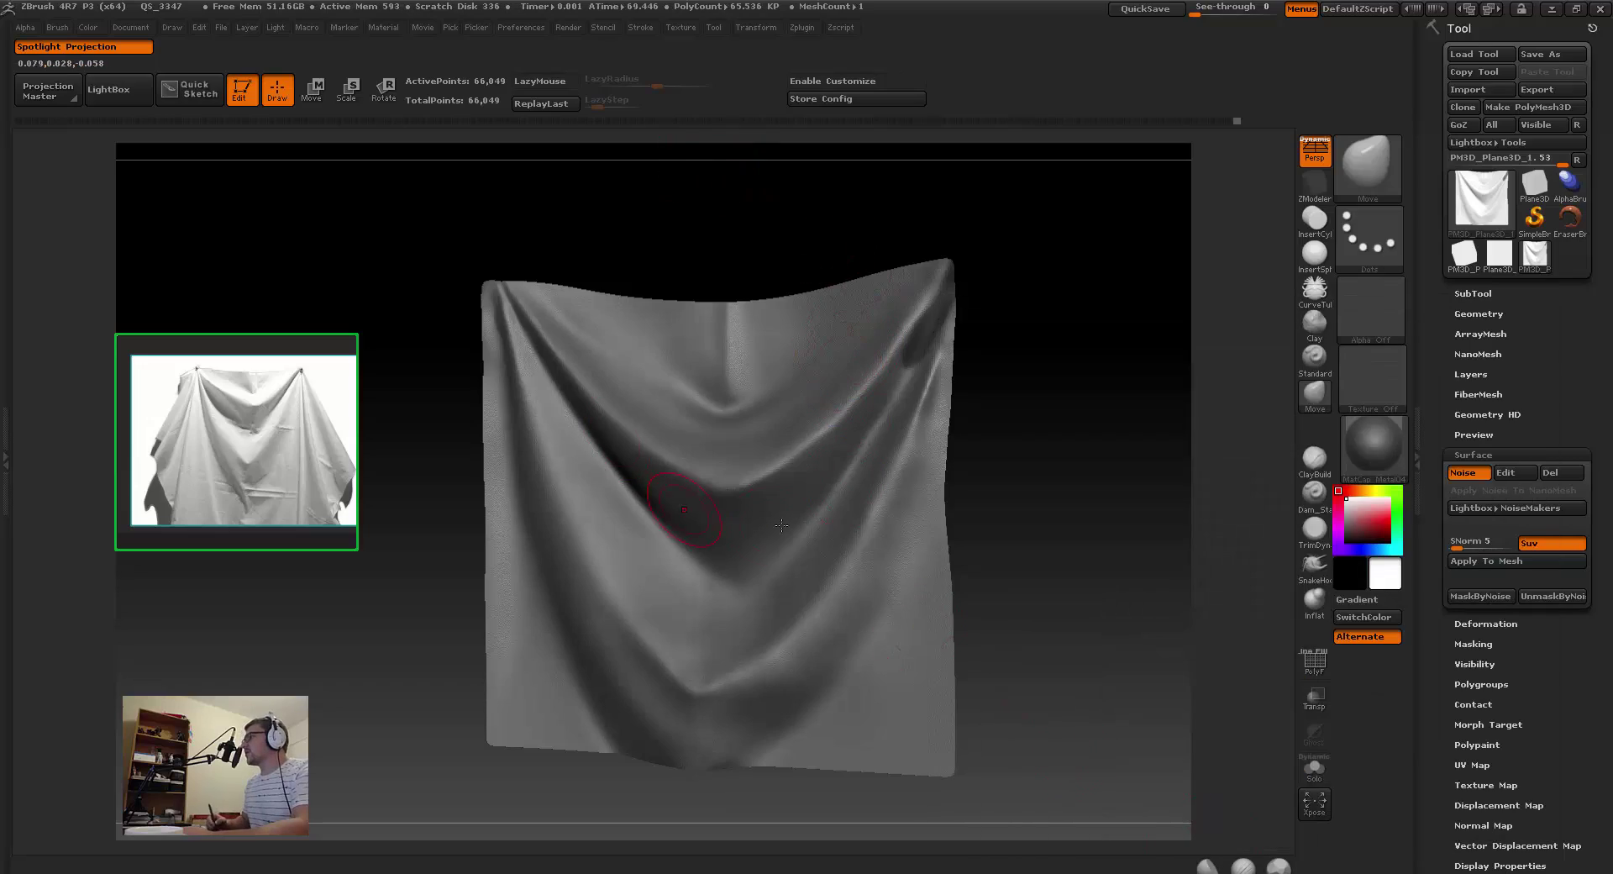
Step: Check the fine noise on the cloth and subdivide the mesh two levels further
right_click_drag(873, 324, 335, 235, "alt")
mouse_move(931, 542)
right_mouse_down("alt")
mouse_move(865, 522)
mouse_move(806, 470)
right_mouse_up("alt")
key("space")
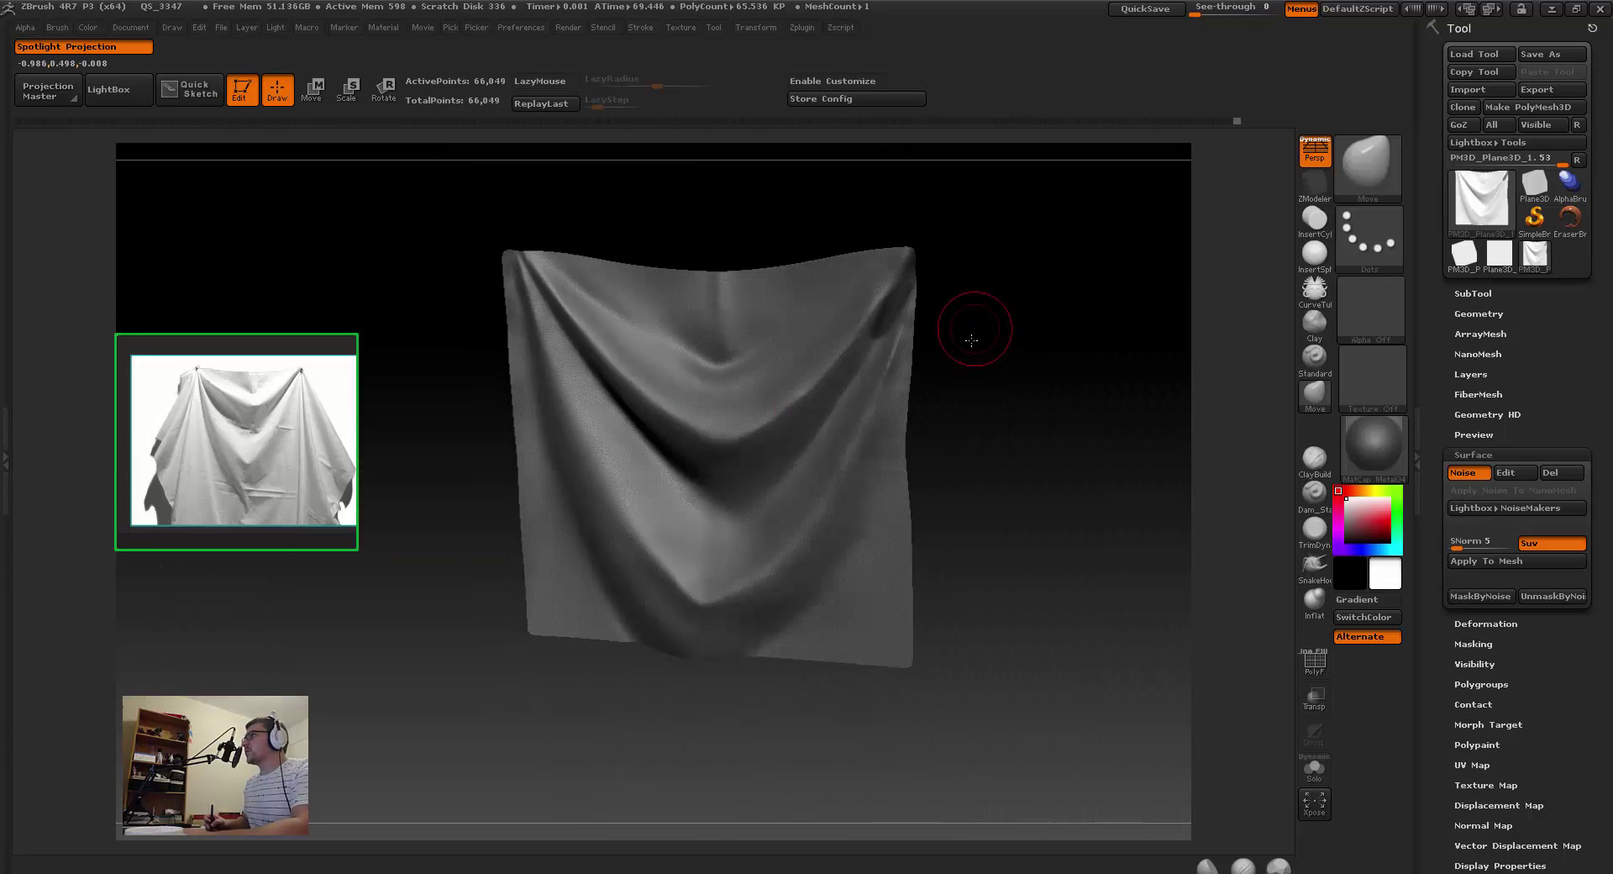
right_click_drag(972, 331, 897, 416, "alt")
left_click(724, 449, "ctrl+shift")
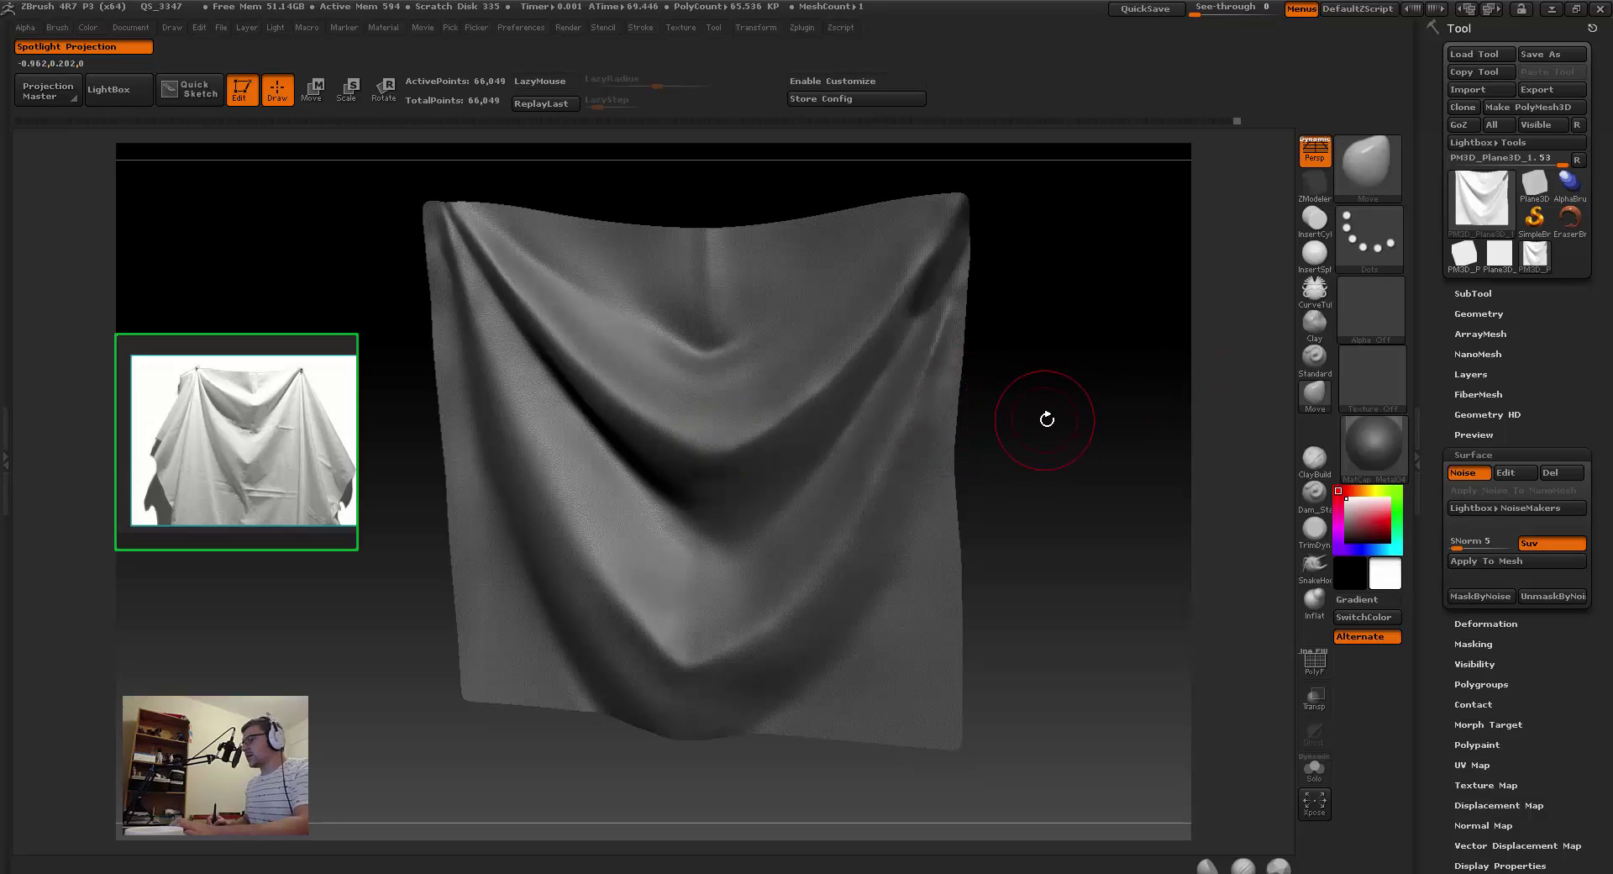
left_click(980, 415, "ctrl+shift")
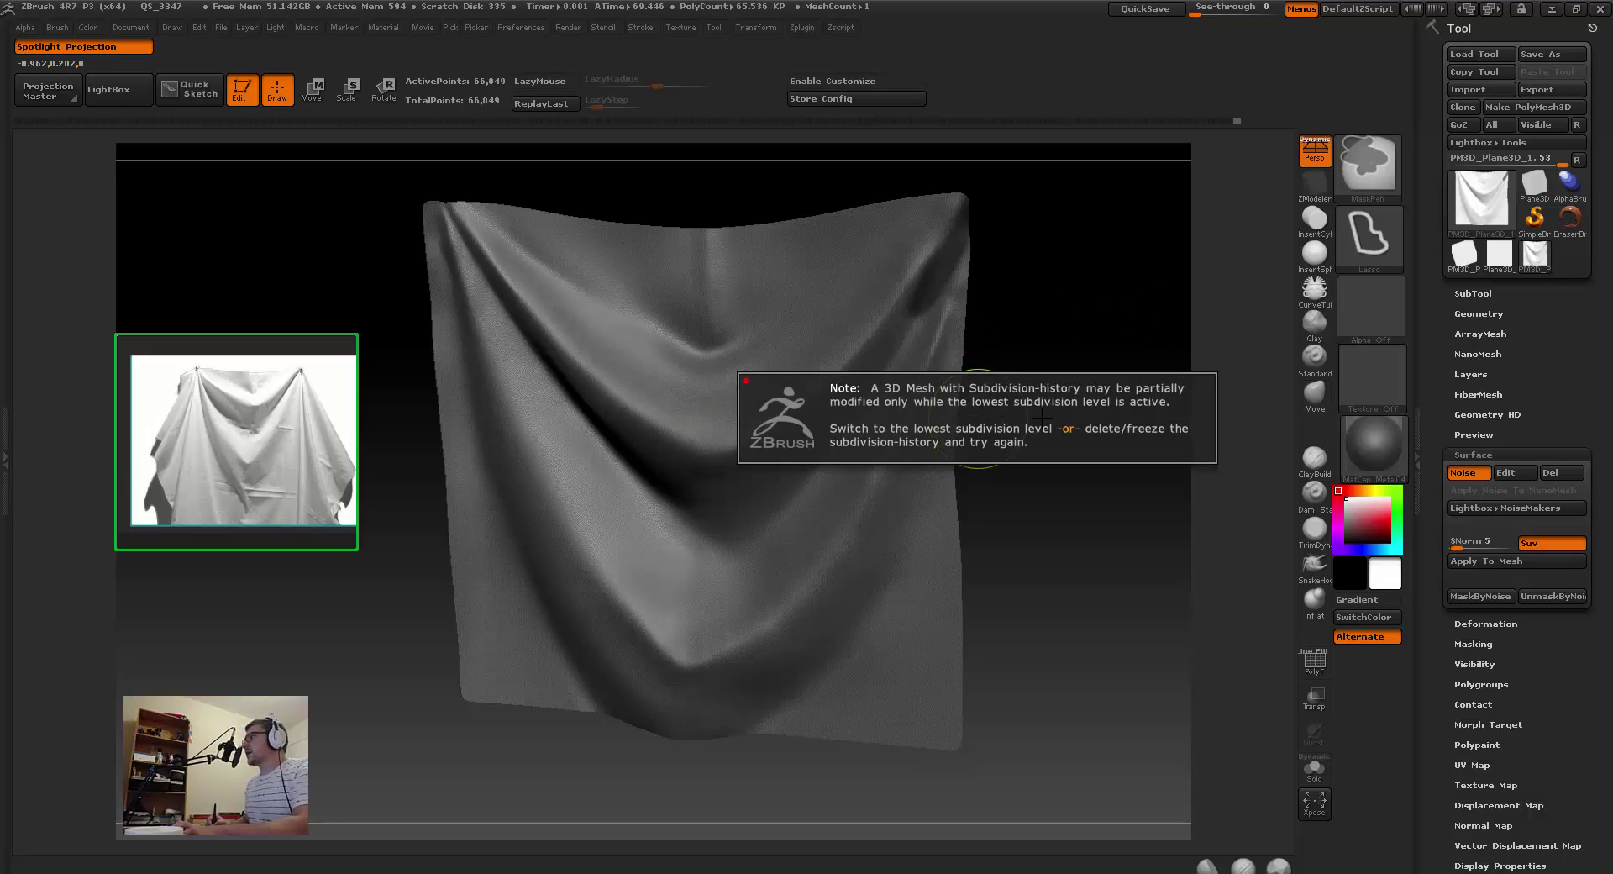
left_click(1468, 456)
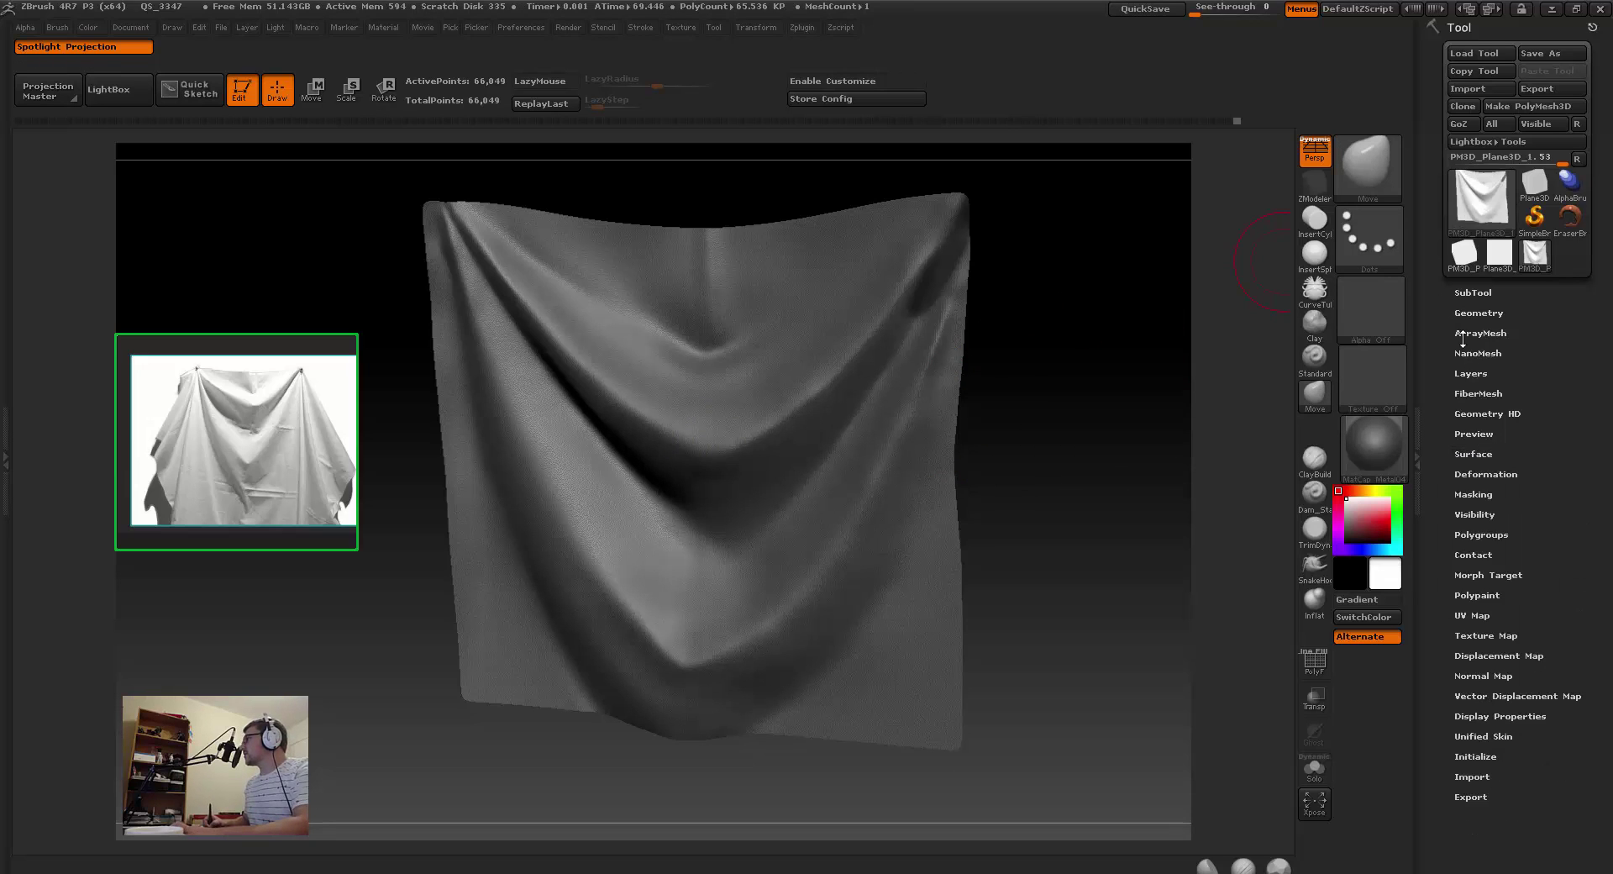
left_click(1466, 313)
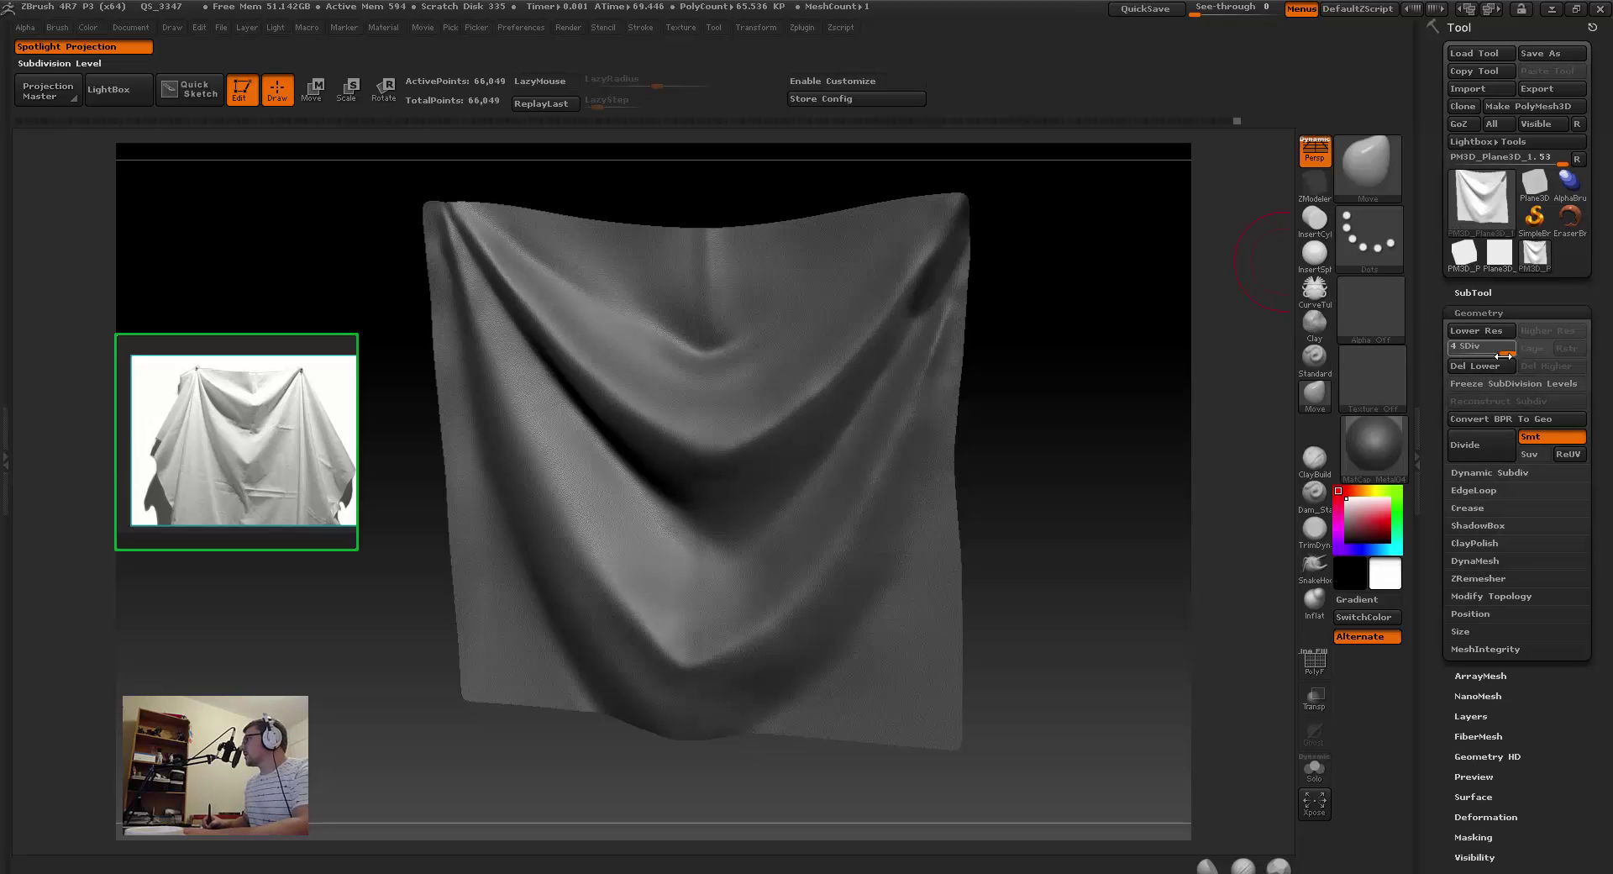
left_click(1470, 452)
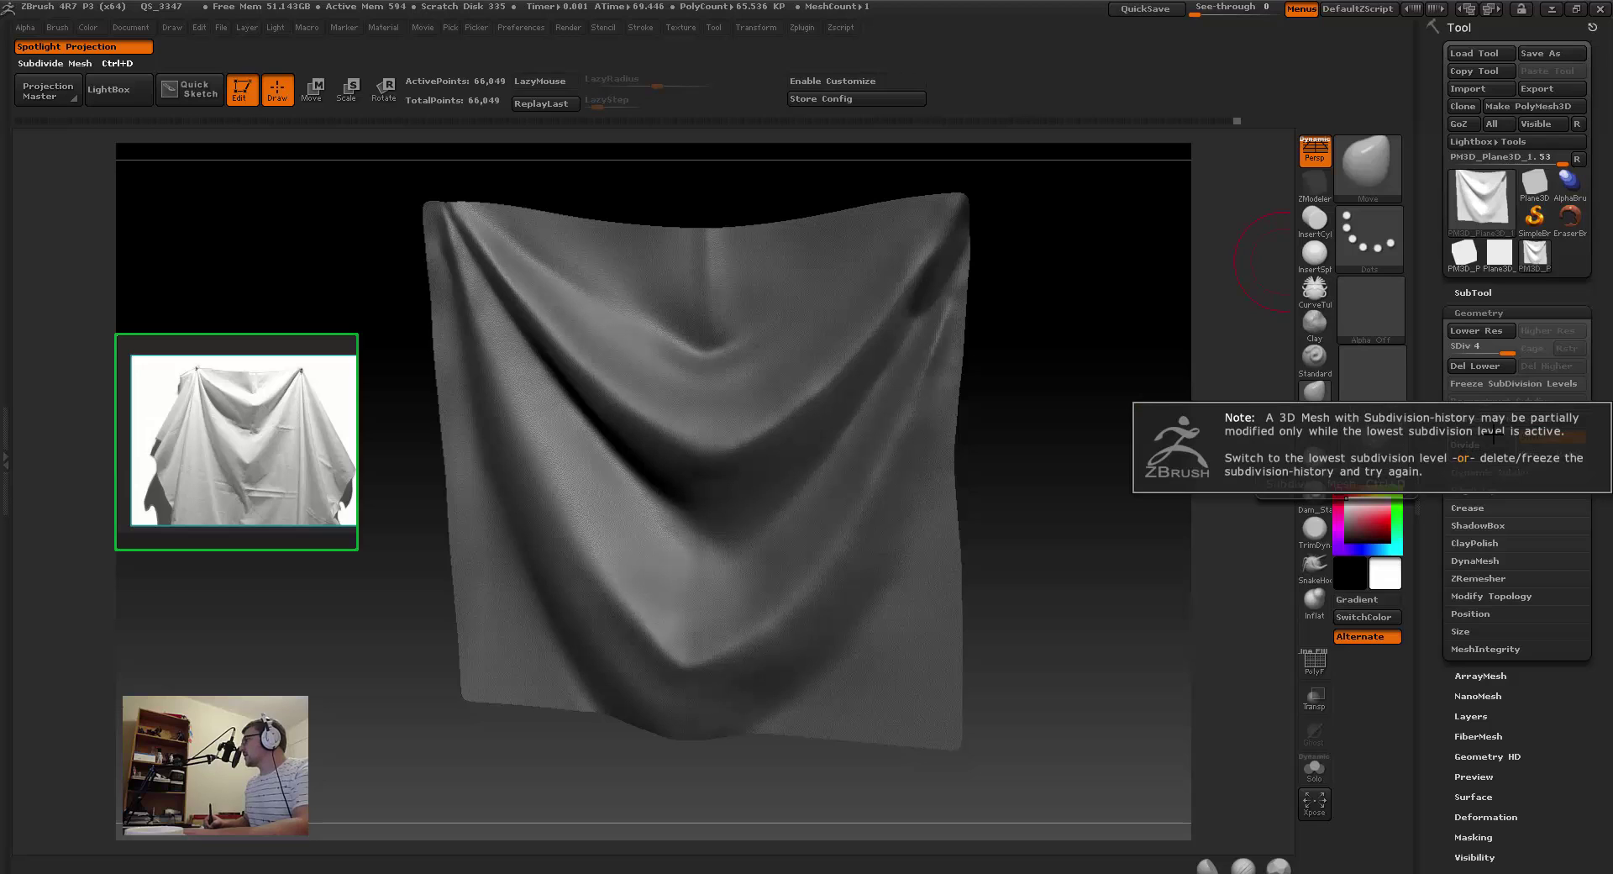
key("ctrl")
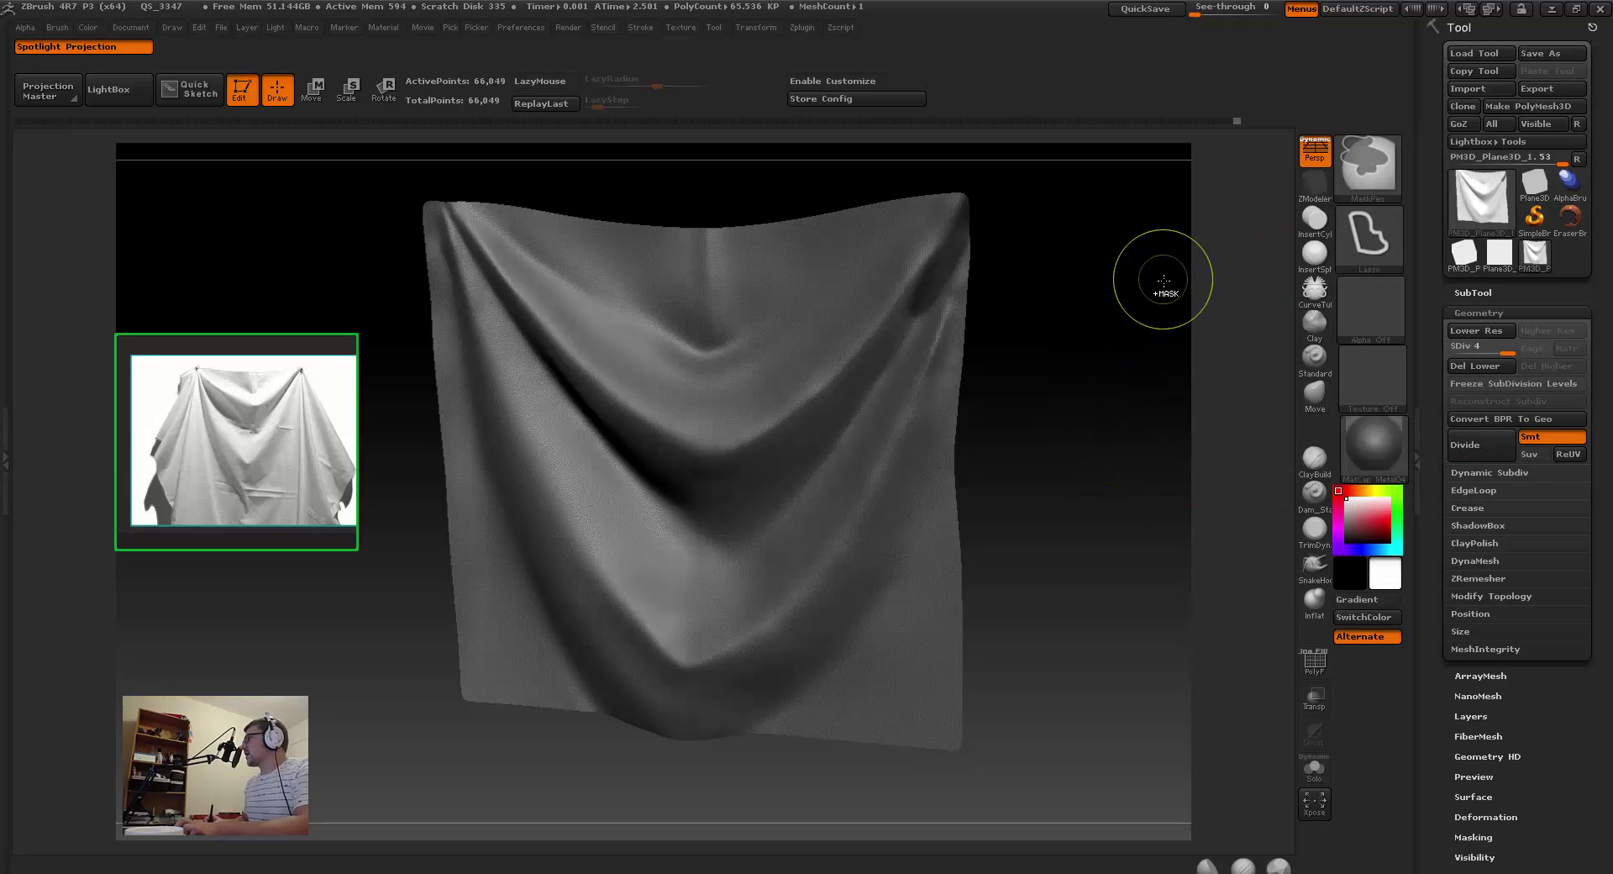
key("ctrl+d")
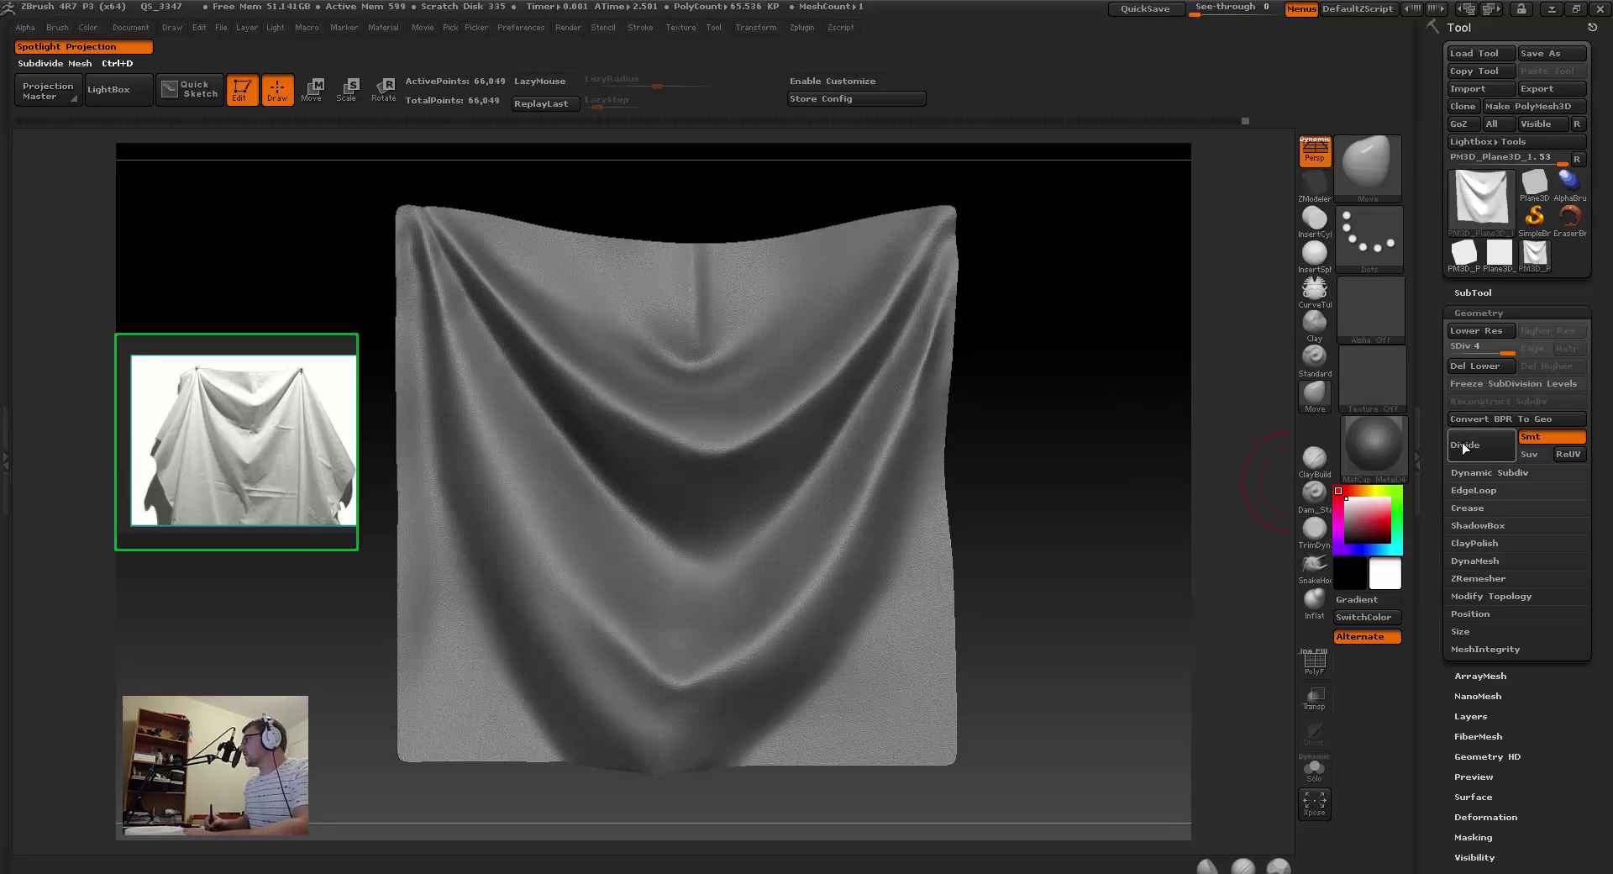
left_click(1475, 448)
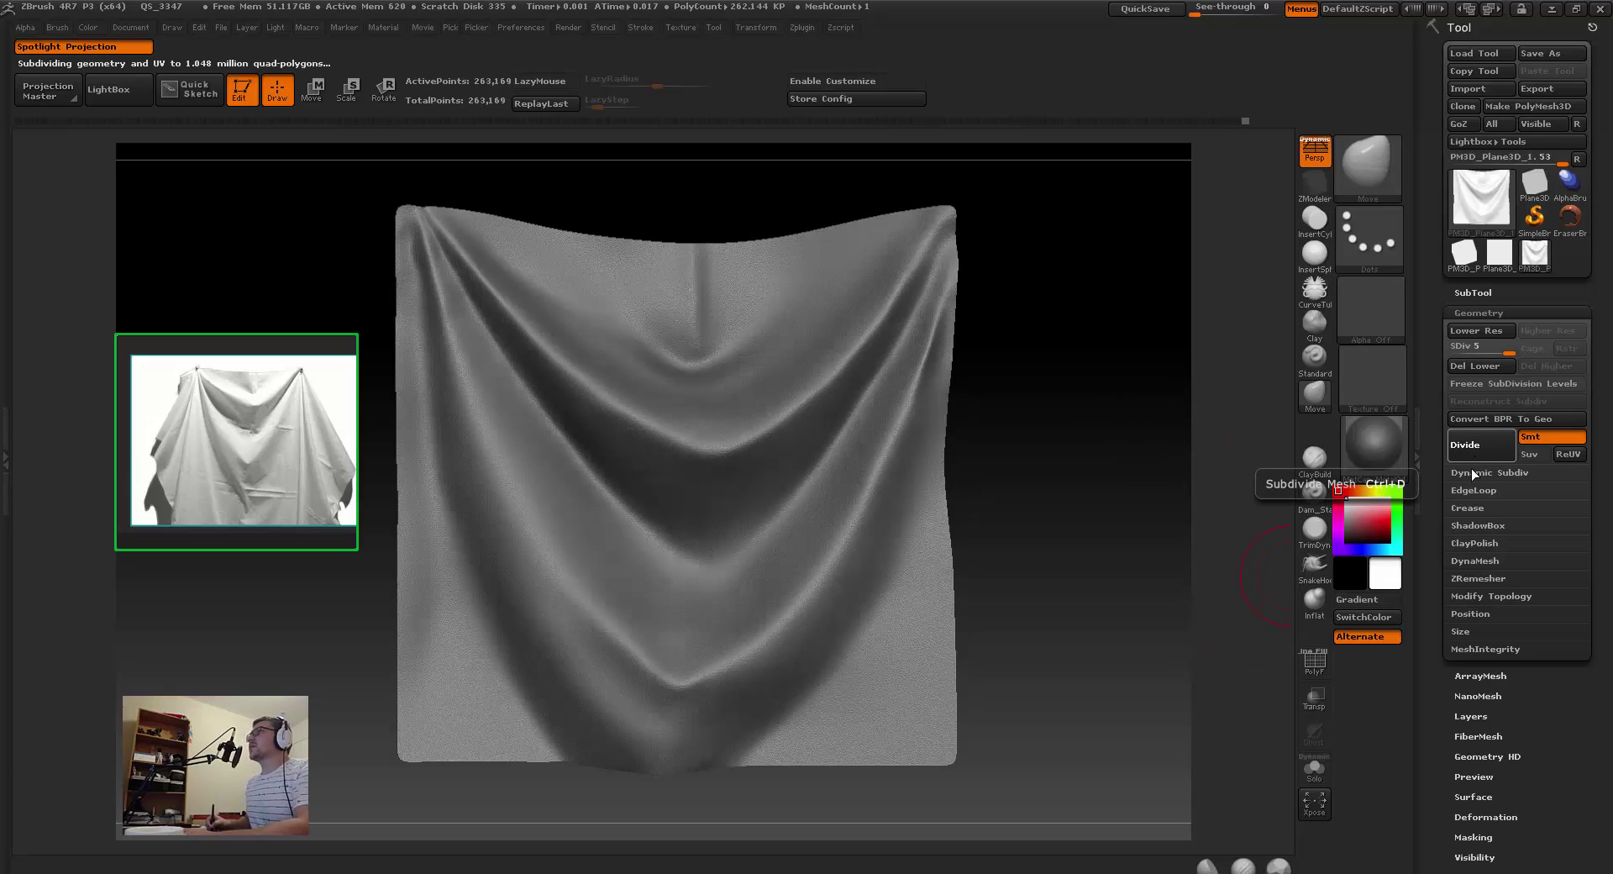
Step: Edit the cloth's surface noise to use the Weave noise plug-in with the Simple pattern, and check it in the preview
scroll(1478, 710, "down", 3)
left_click(1473, 710)
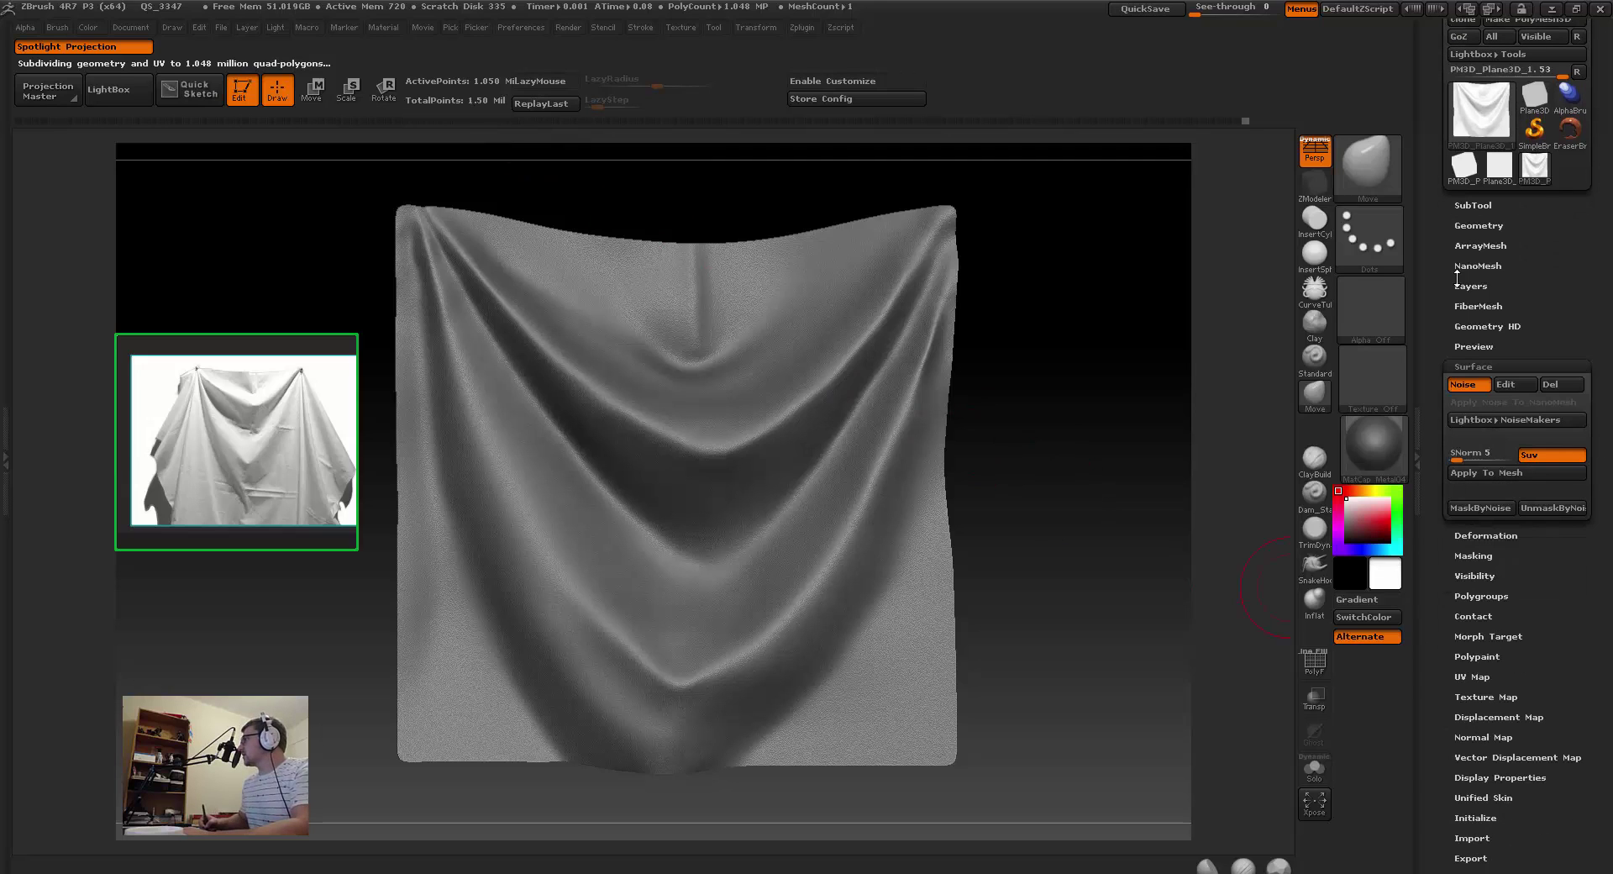
left_click(1512, 388)
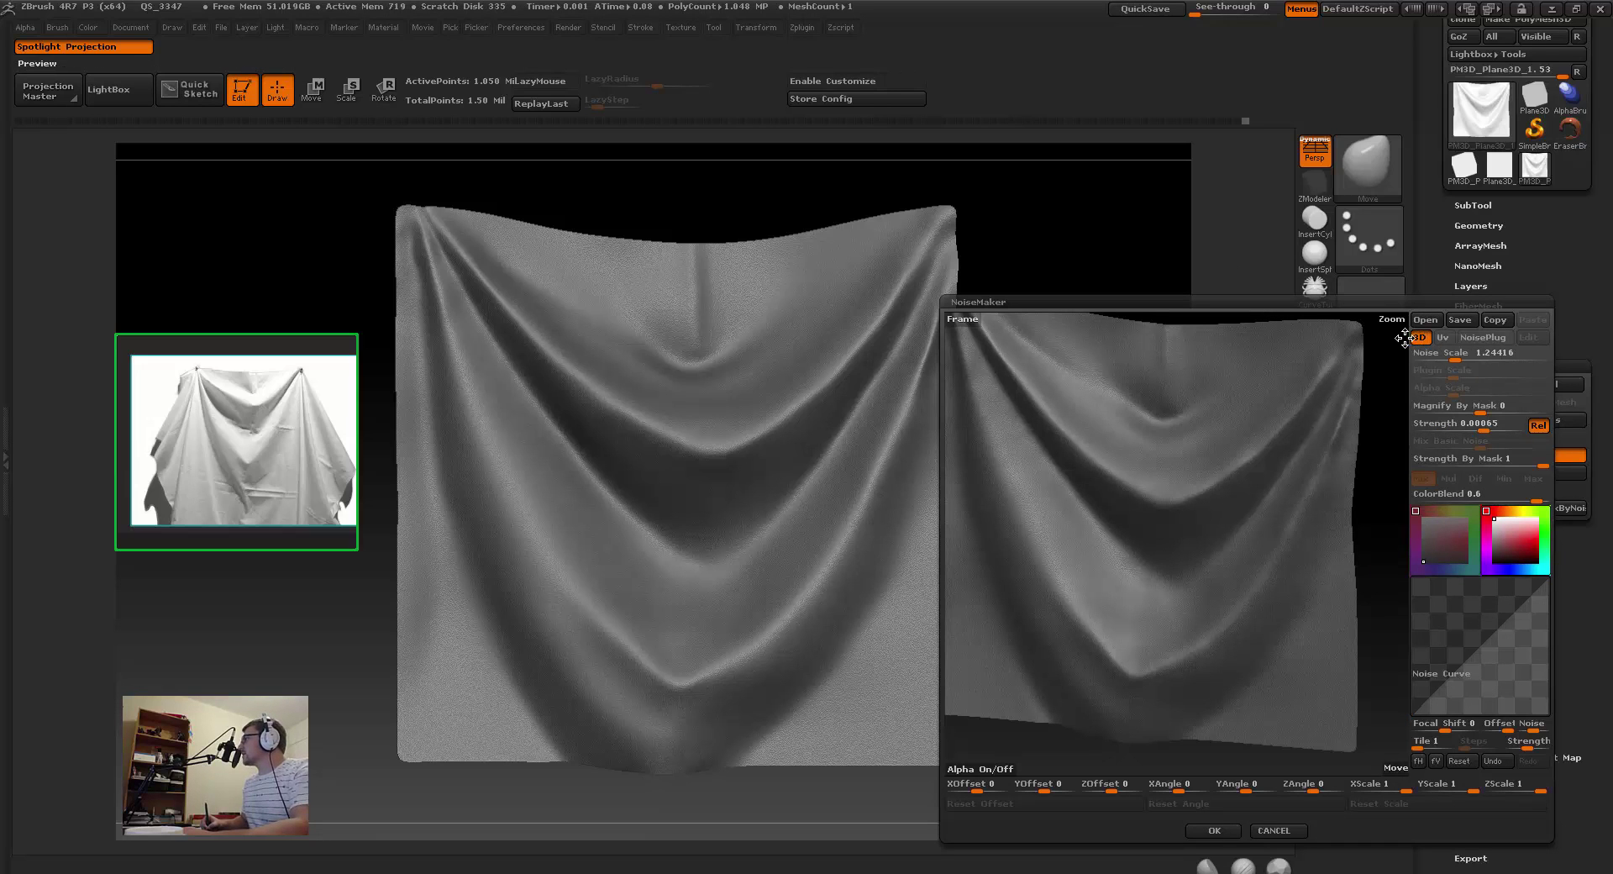
left_click(1441, 356)
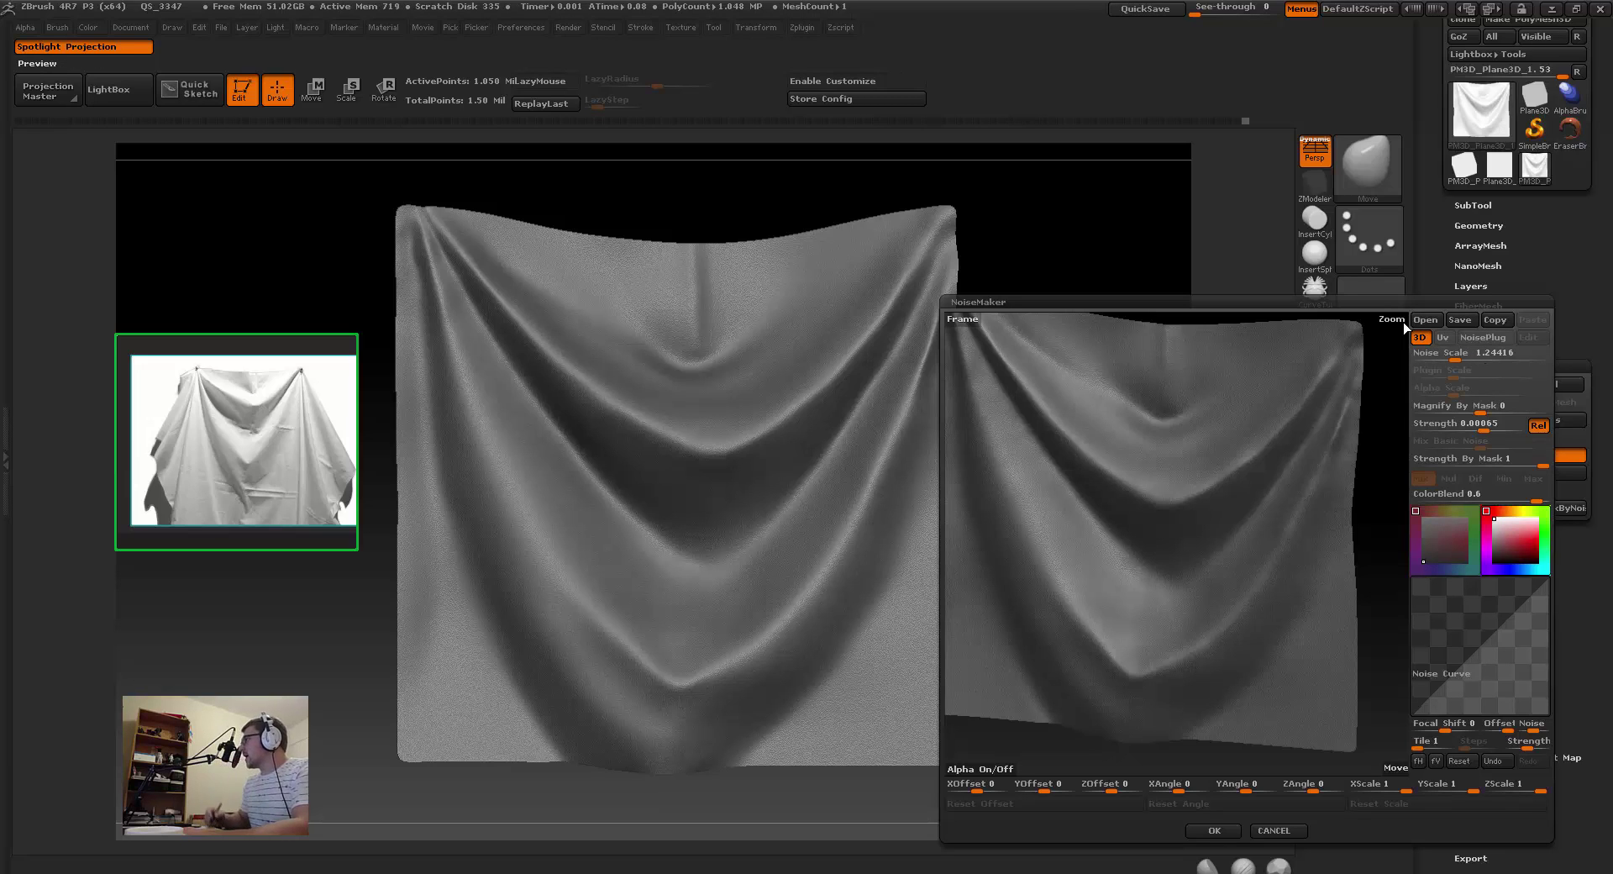
left_click(1479, 336)
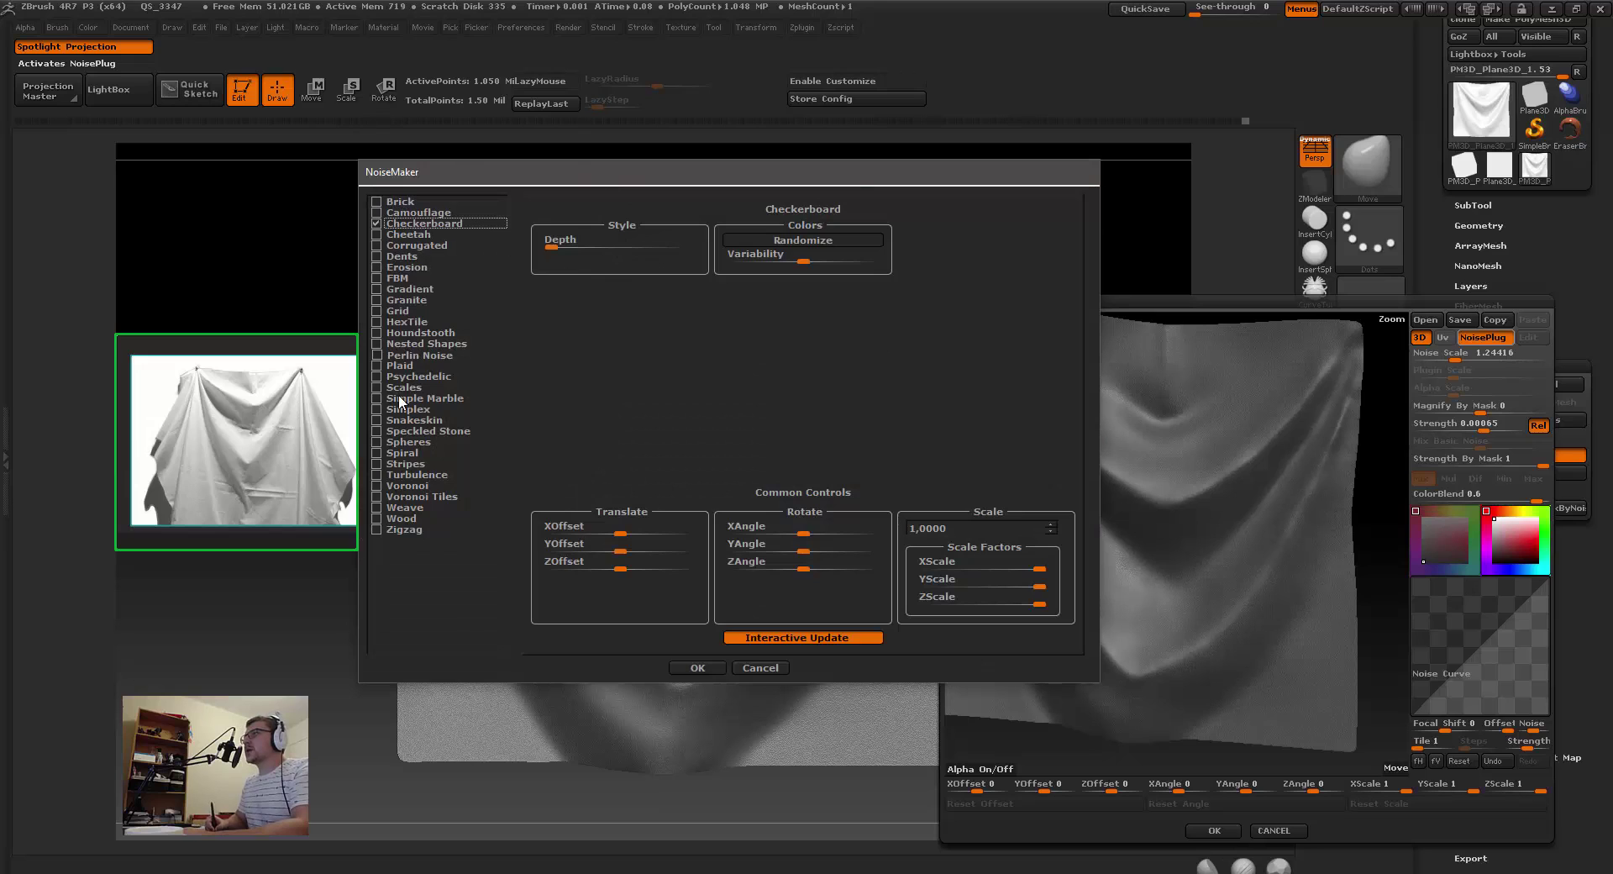
left_click(398, 508)
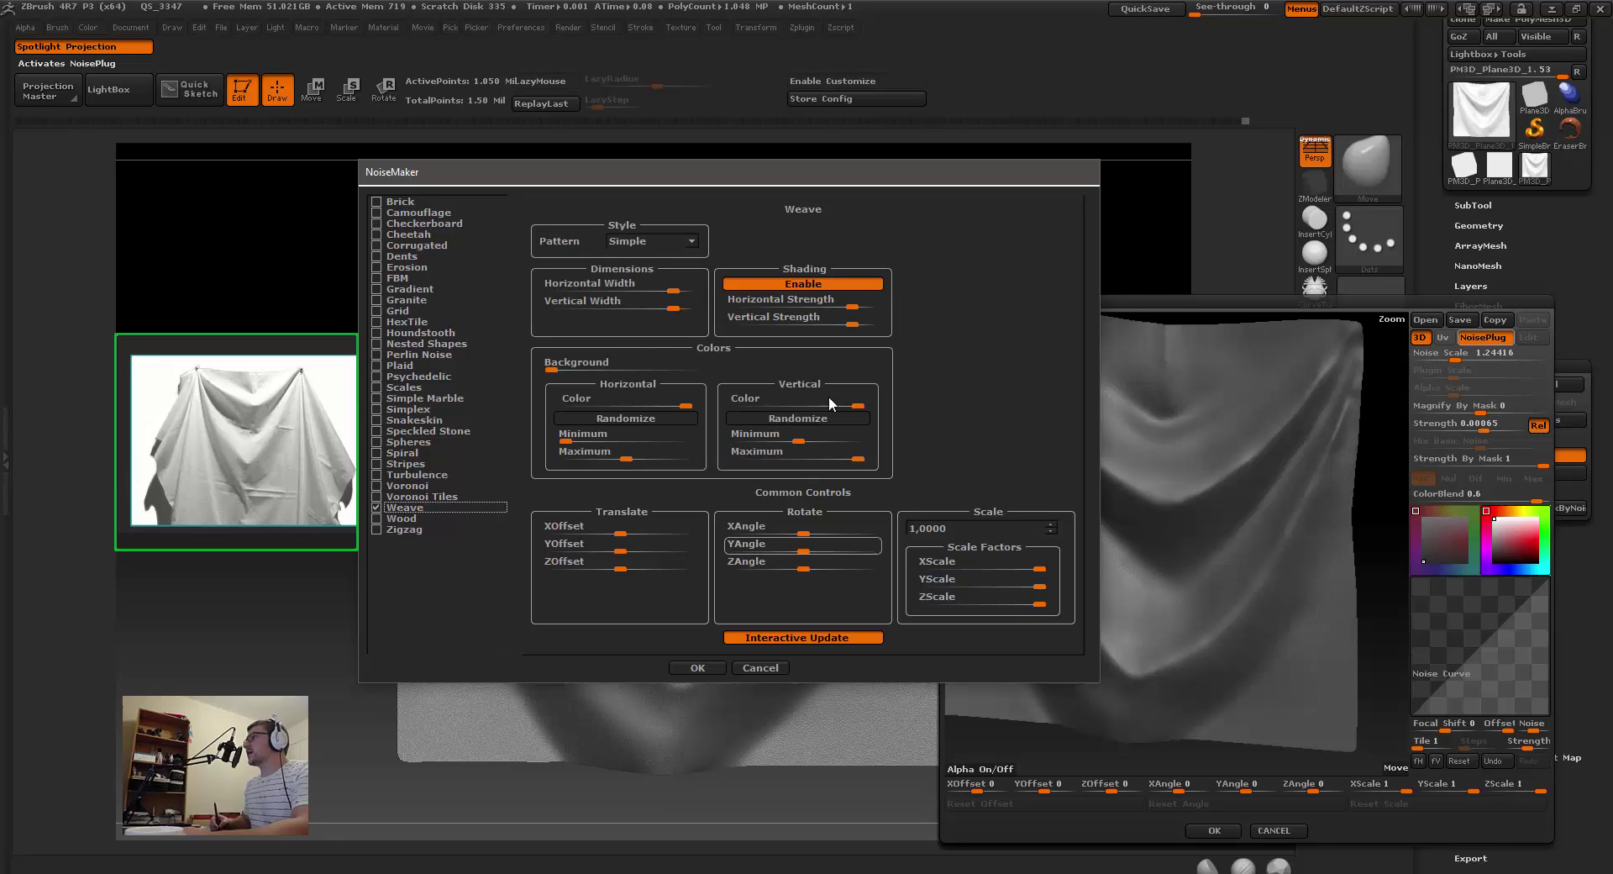
left_click_drag(711, 173, 610, 180)
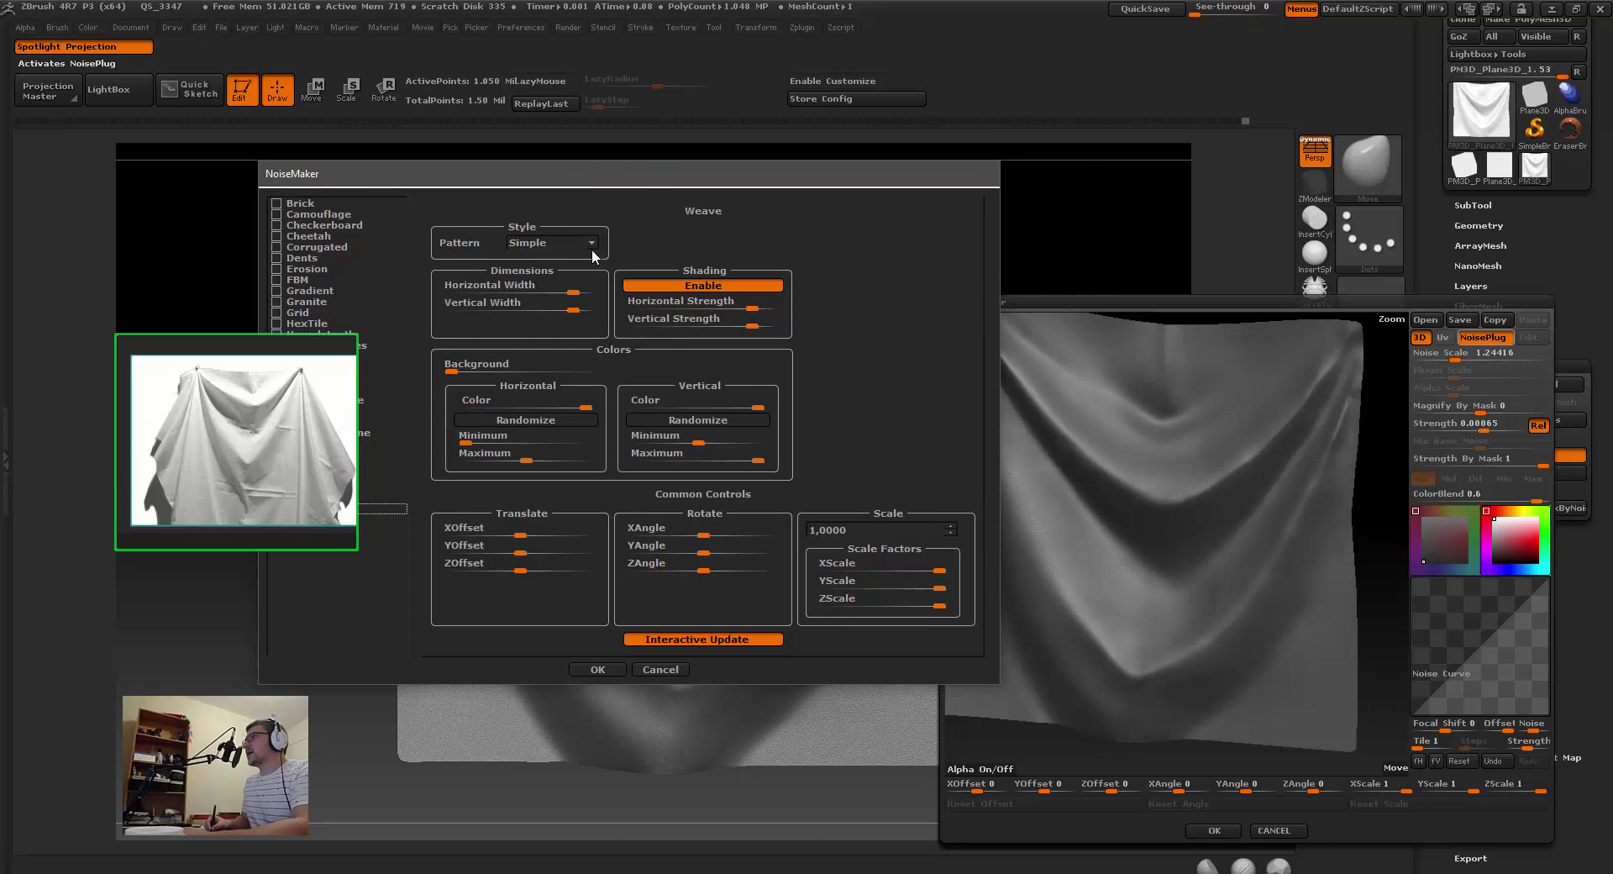
left_click_drag(641, 175, 675, 171)
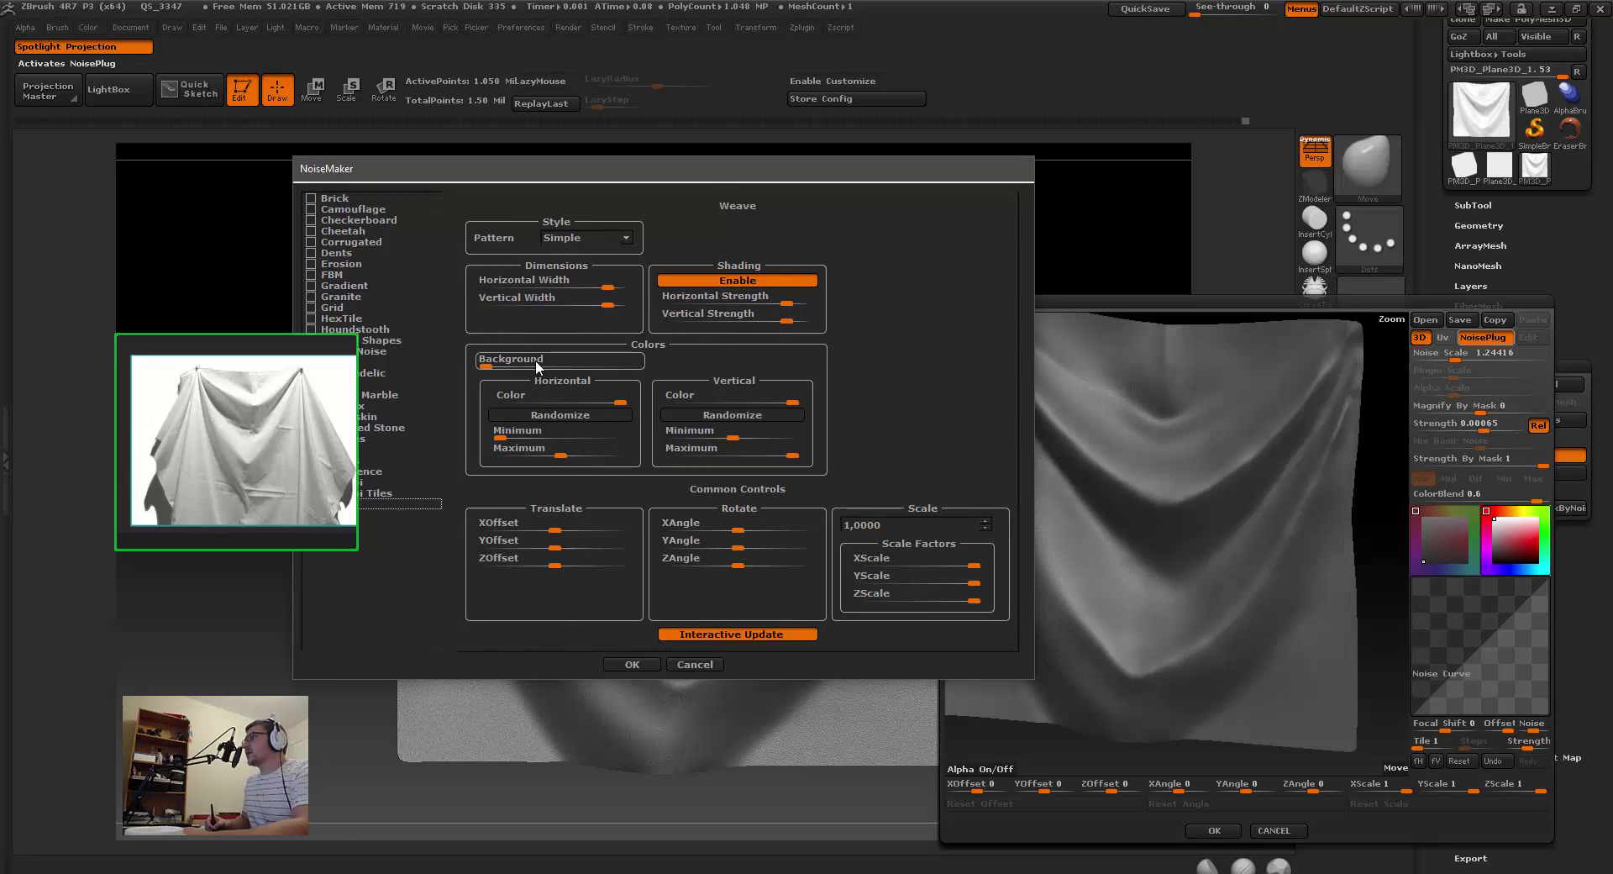
left_click(631, 665)
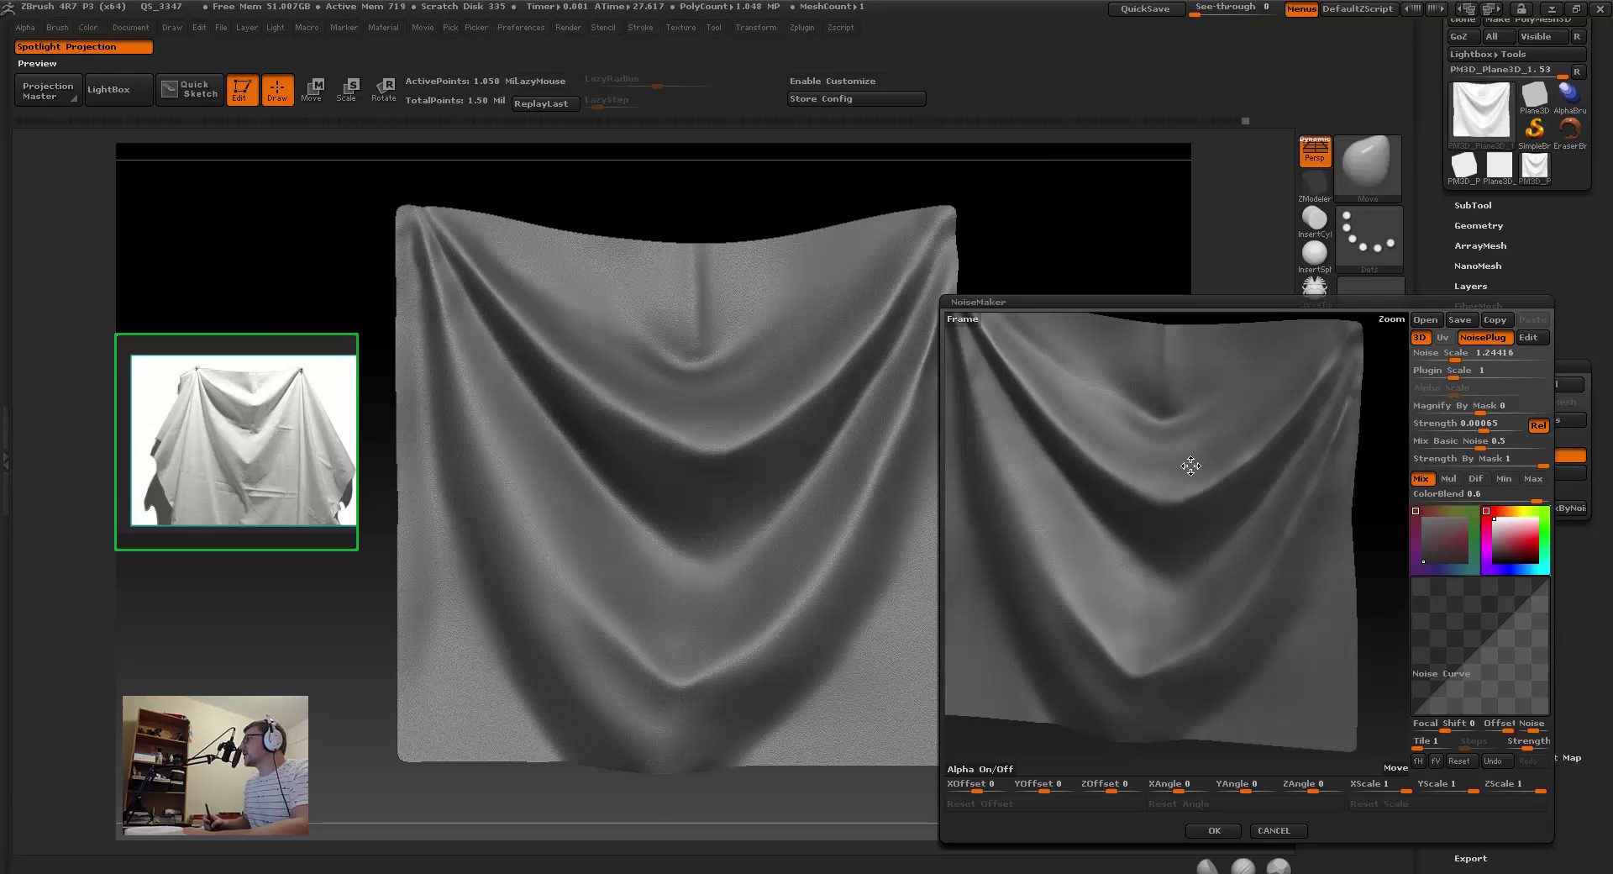
left_click_drag(1191, 465, 1223, 467)
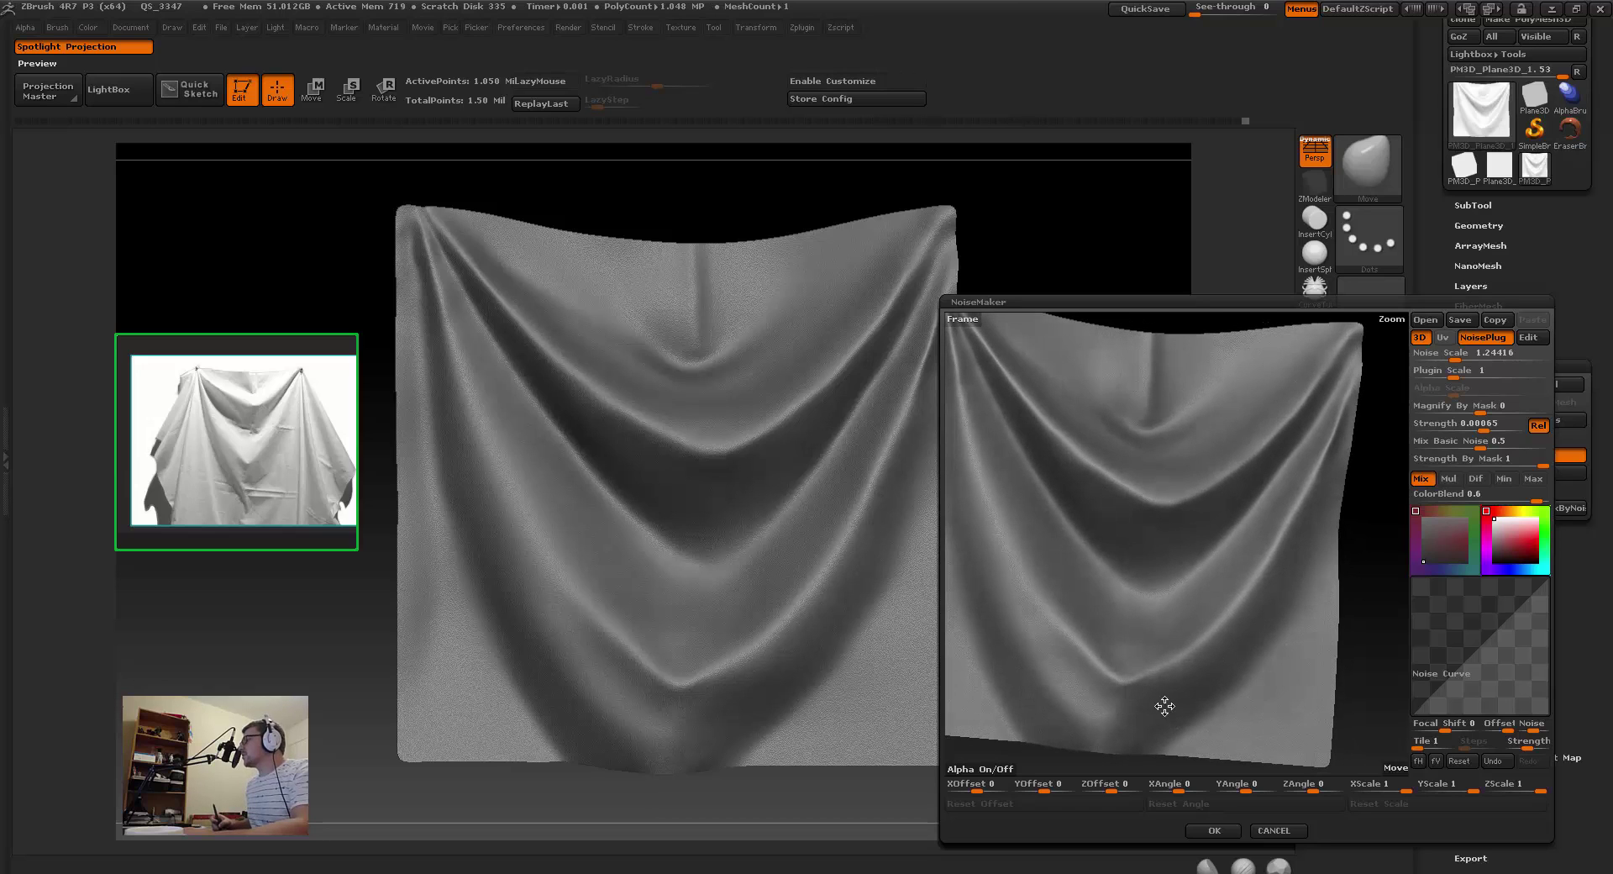
Step: Set the weave noise's Mix Basic Noise to 0
left_click_drag(1164, 706, 1164, 704)
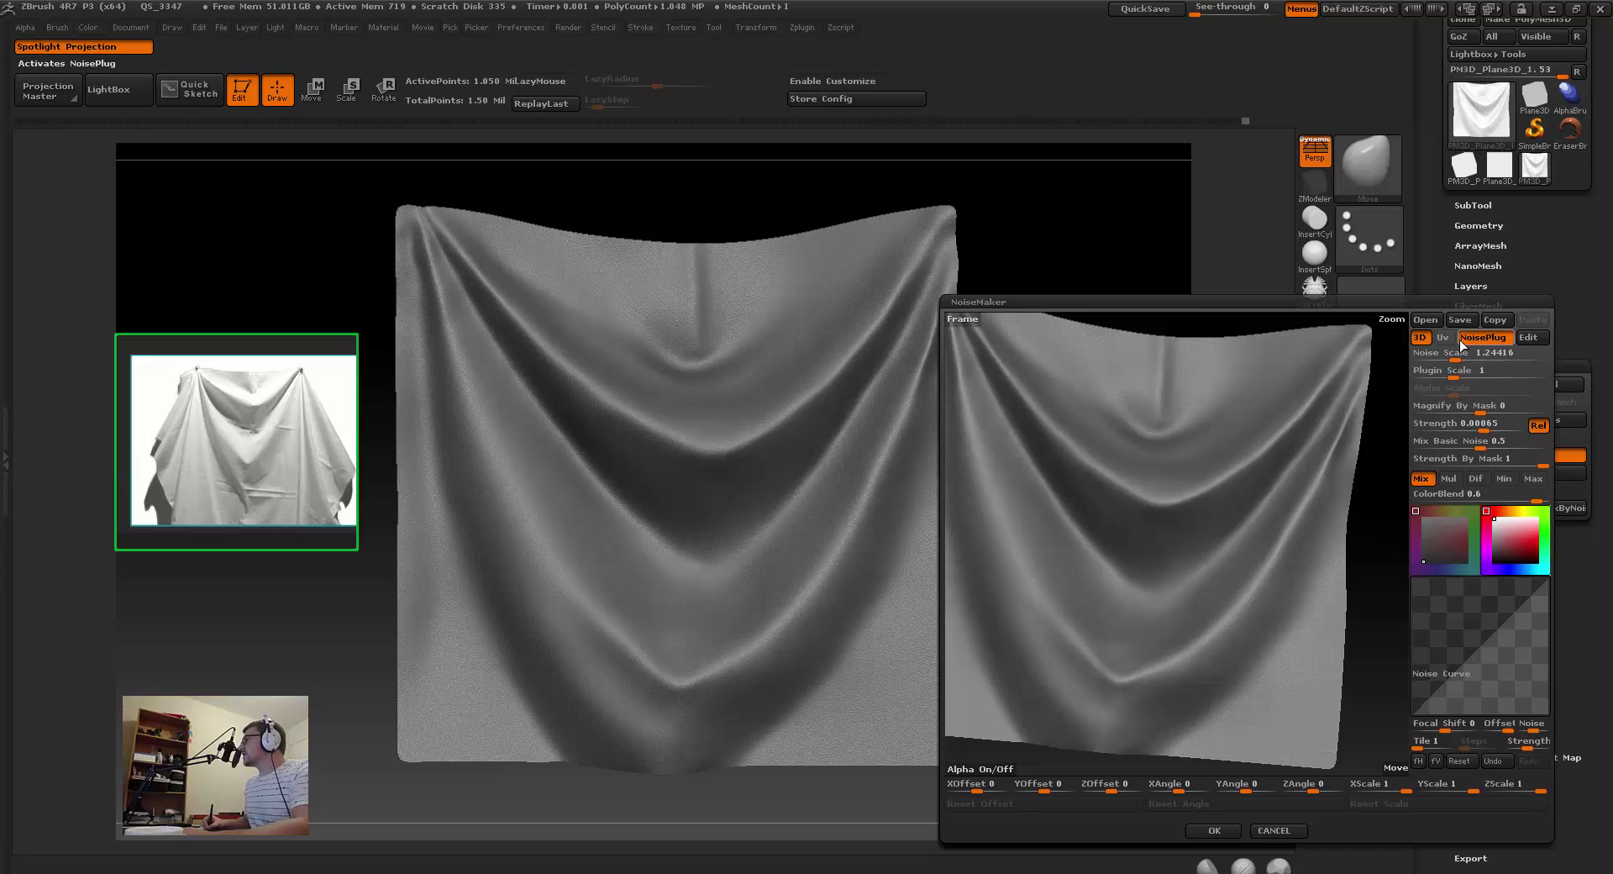
left_click(1450, 367)
left_click(1450, 368)
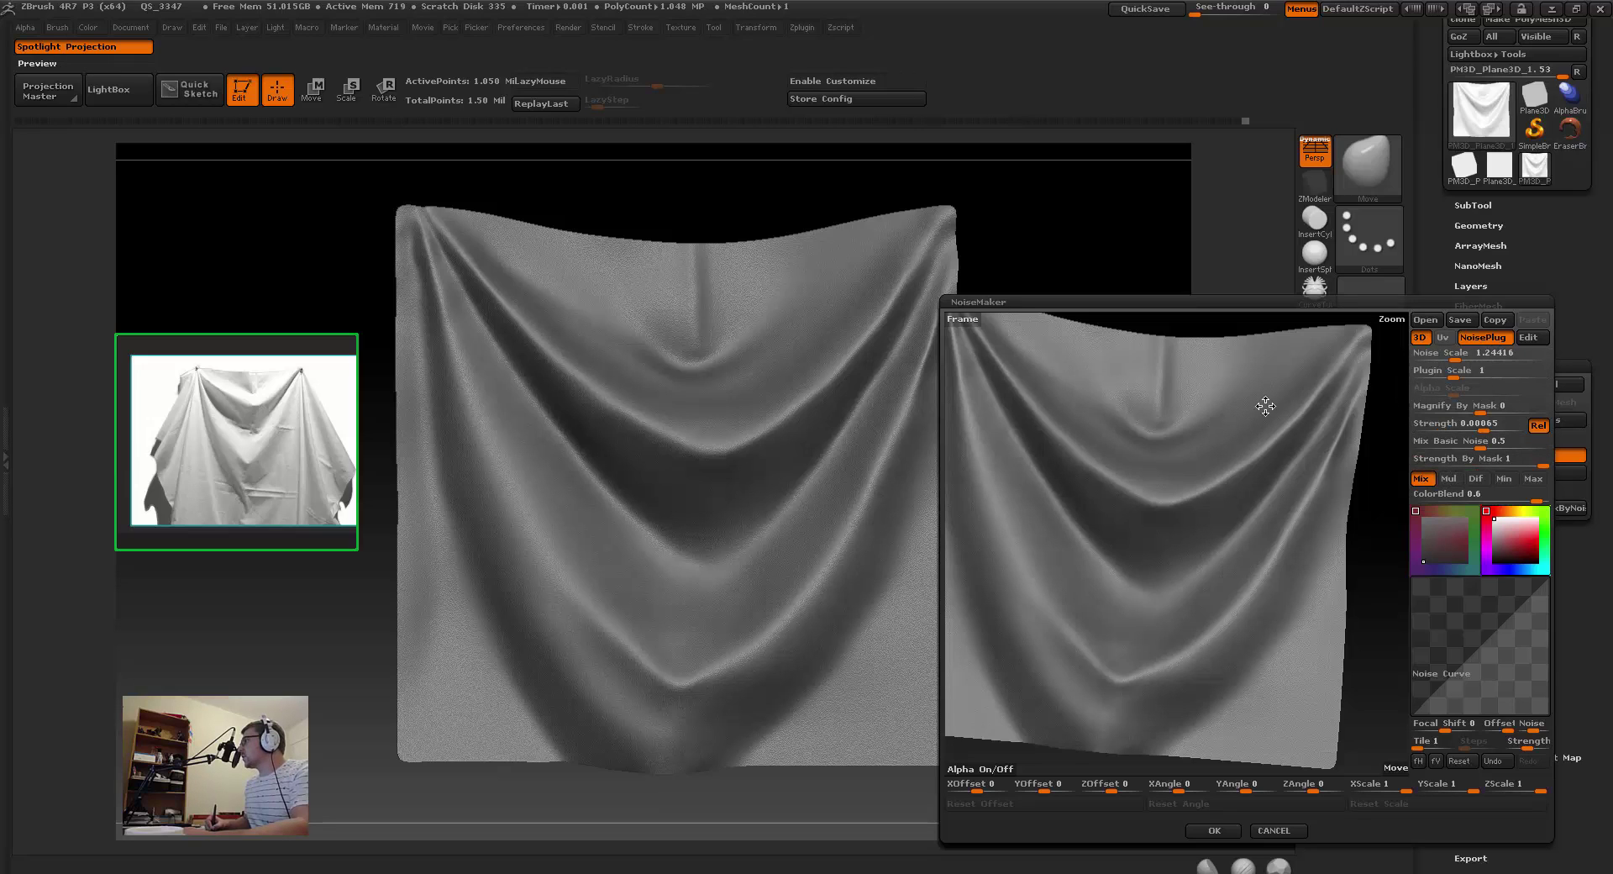
left_click(1433, 362)
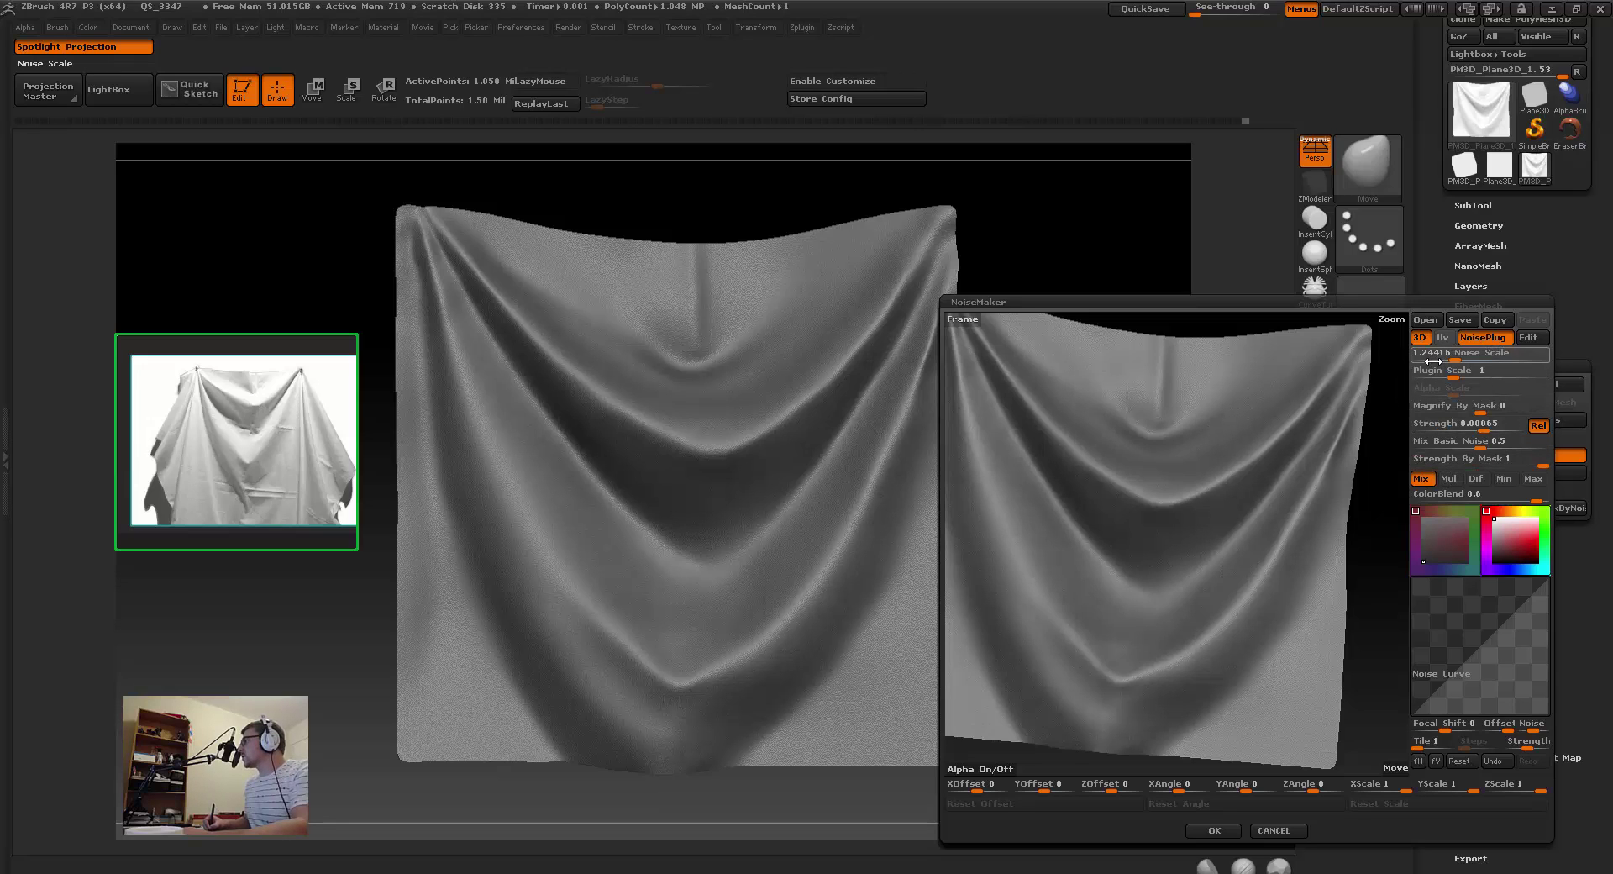
left_click(1469, 456)
left_click(1432, 445)
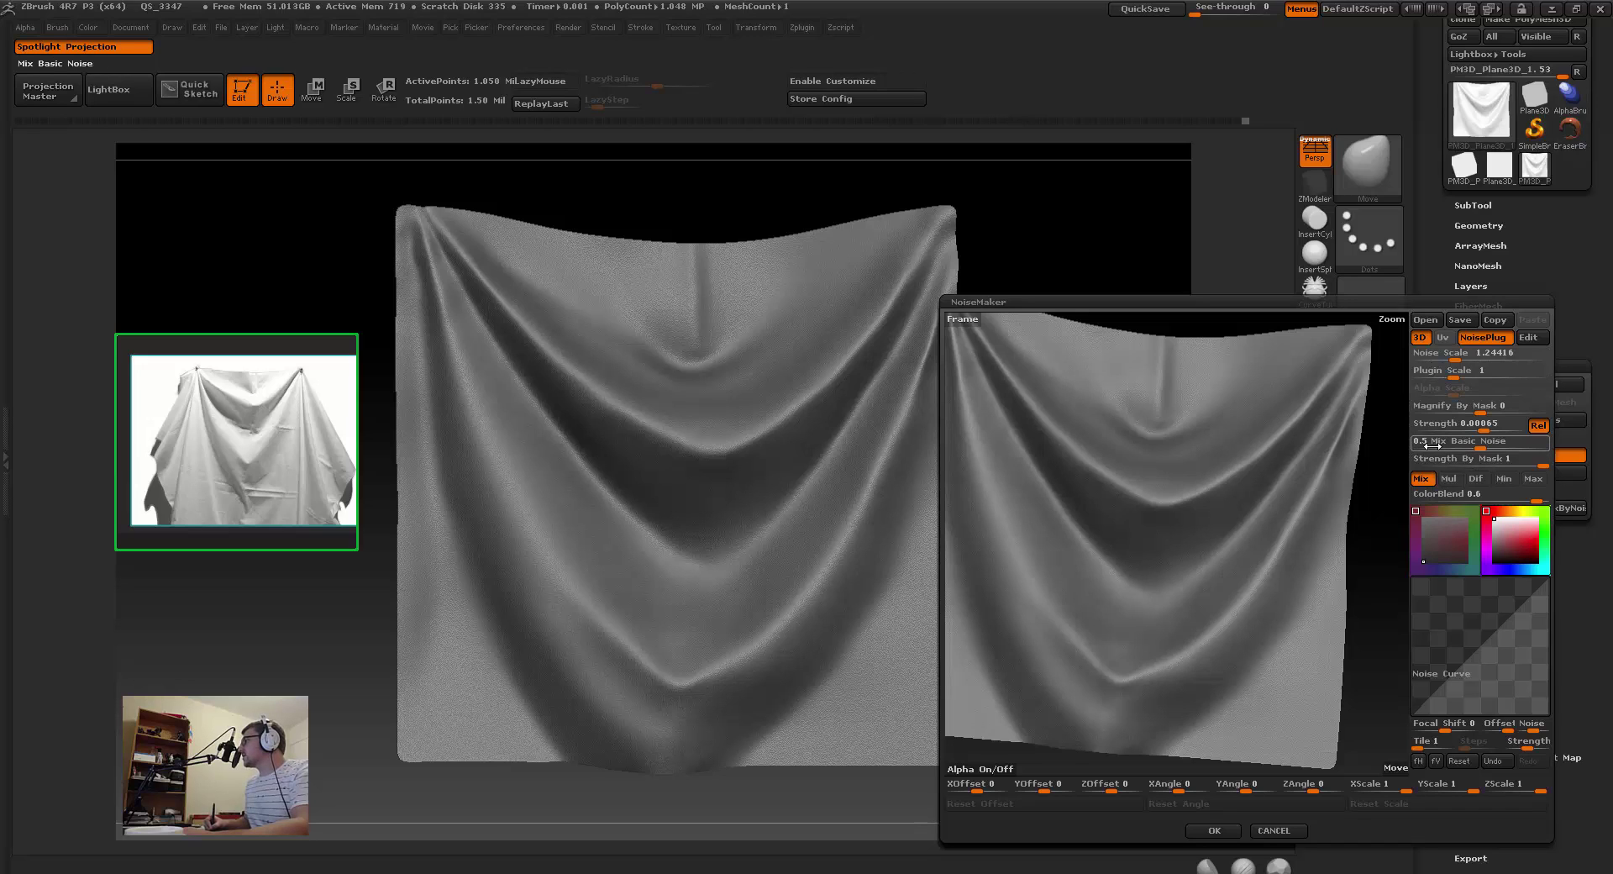
left_click_drag(1480, 447, 1409, 448)
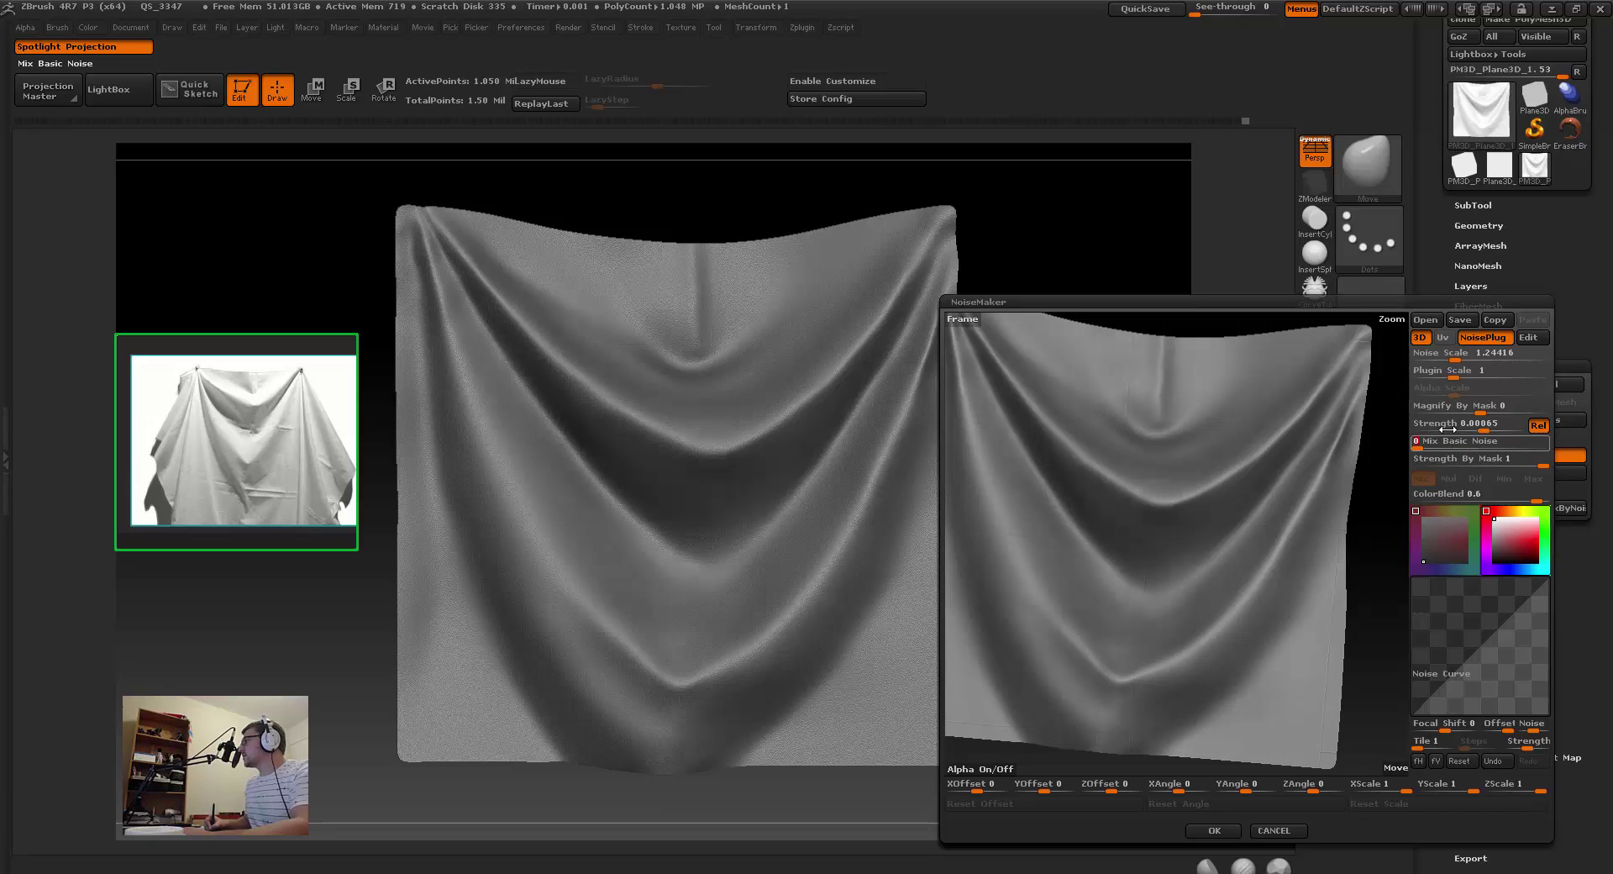
Step: Turn off relative strength, set the plug-in scale to about 0.468 and the strength to about 0.0137, and inspect the weave preview
mouse_move(1452, 376)
left_mouse_down()
mouse_move(1449, 389)
mouse_move(1444, 377)
left_mouse_up()
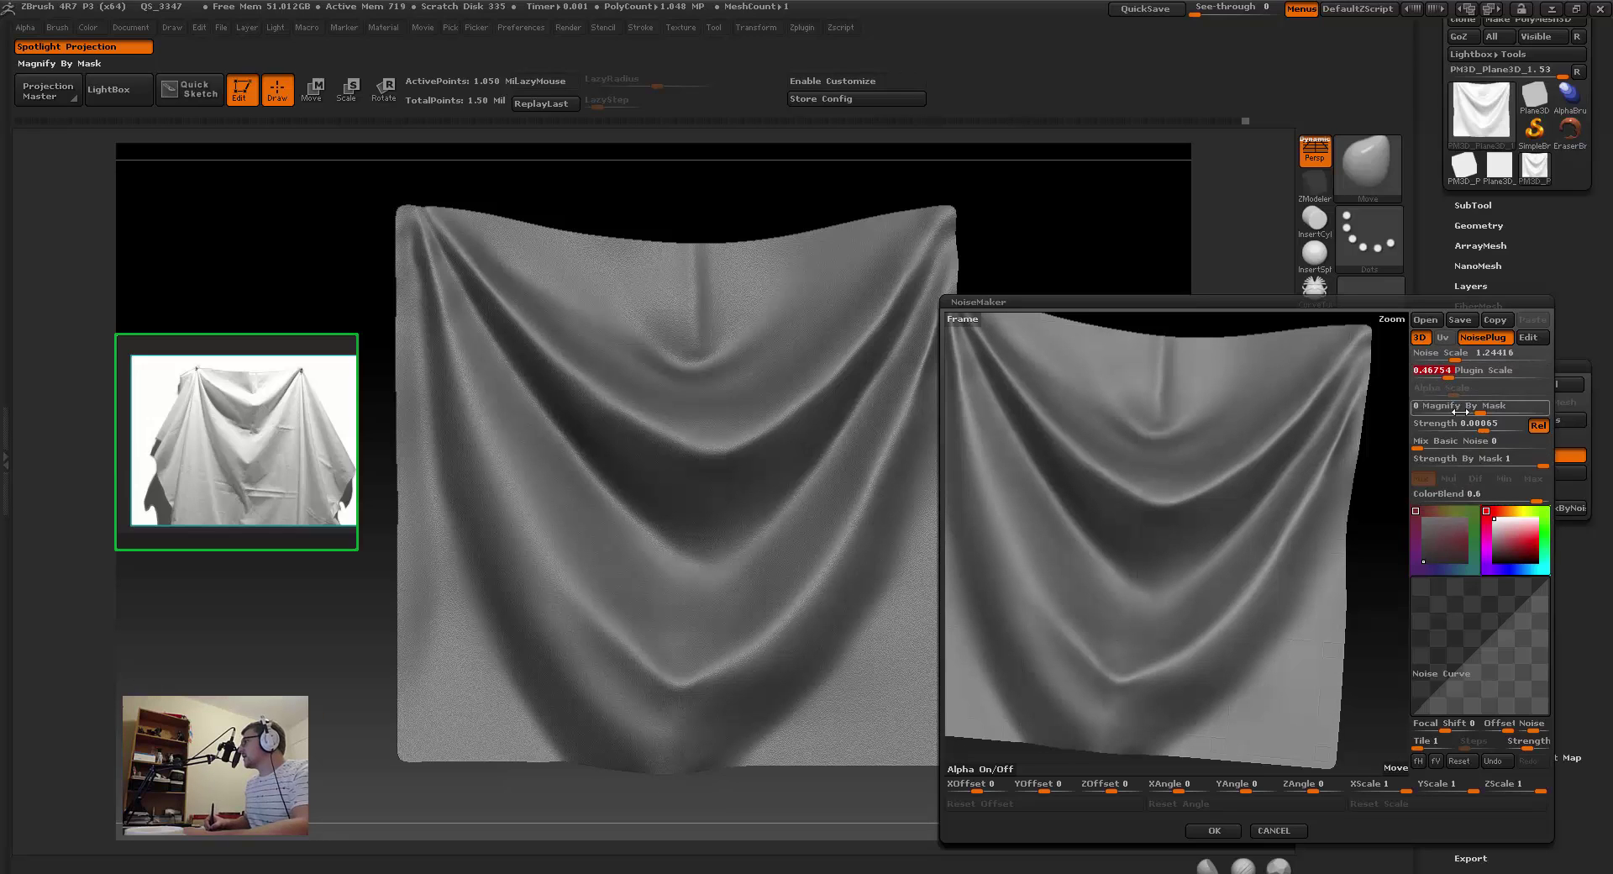
left_click_drag(1478, 425, 1489, 428)
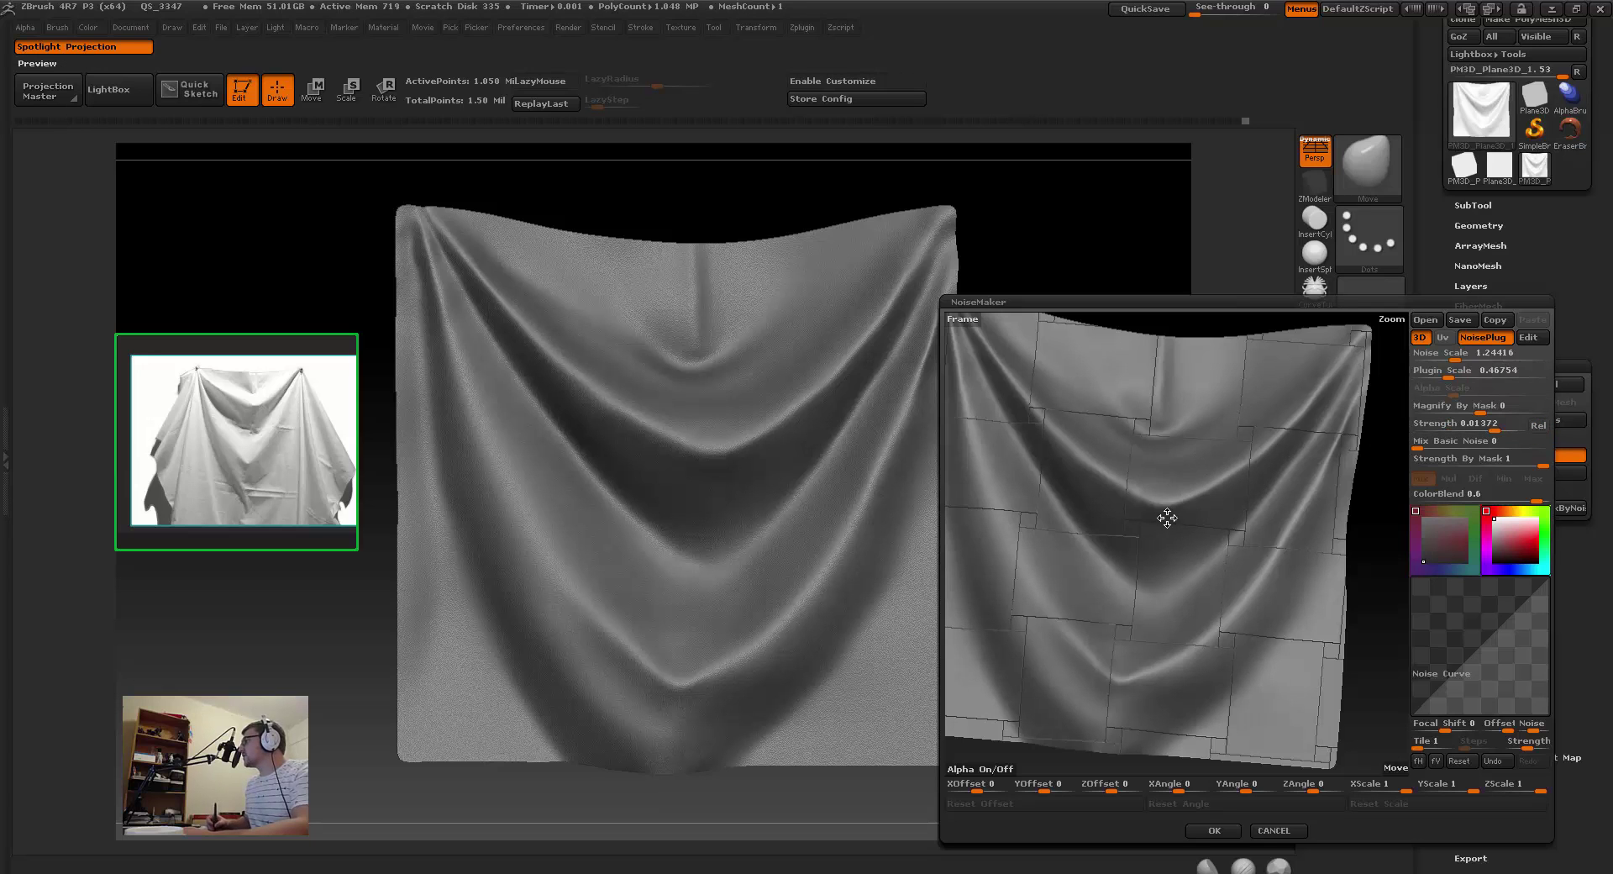
left_click_drag(1247, 508, 1305, 503)
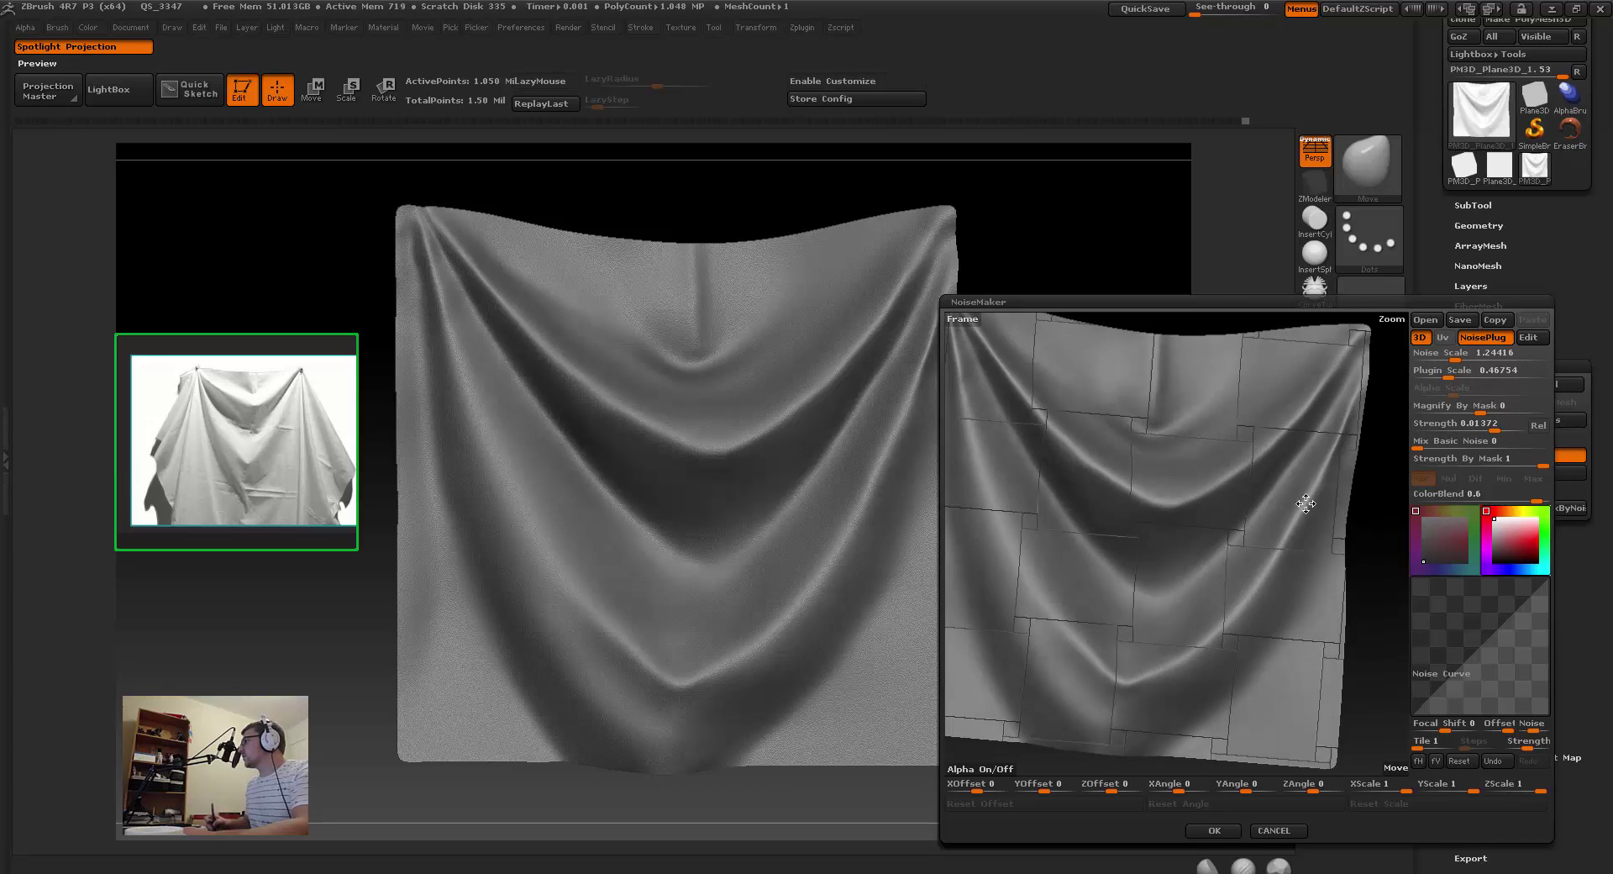
left_click_drag(1224, 560, 1227, 515)
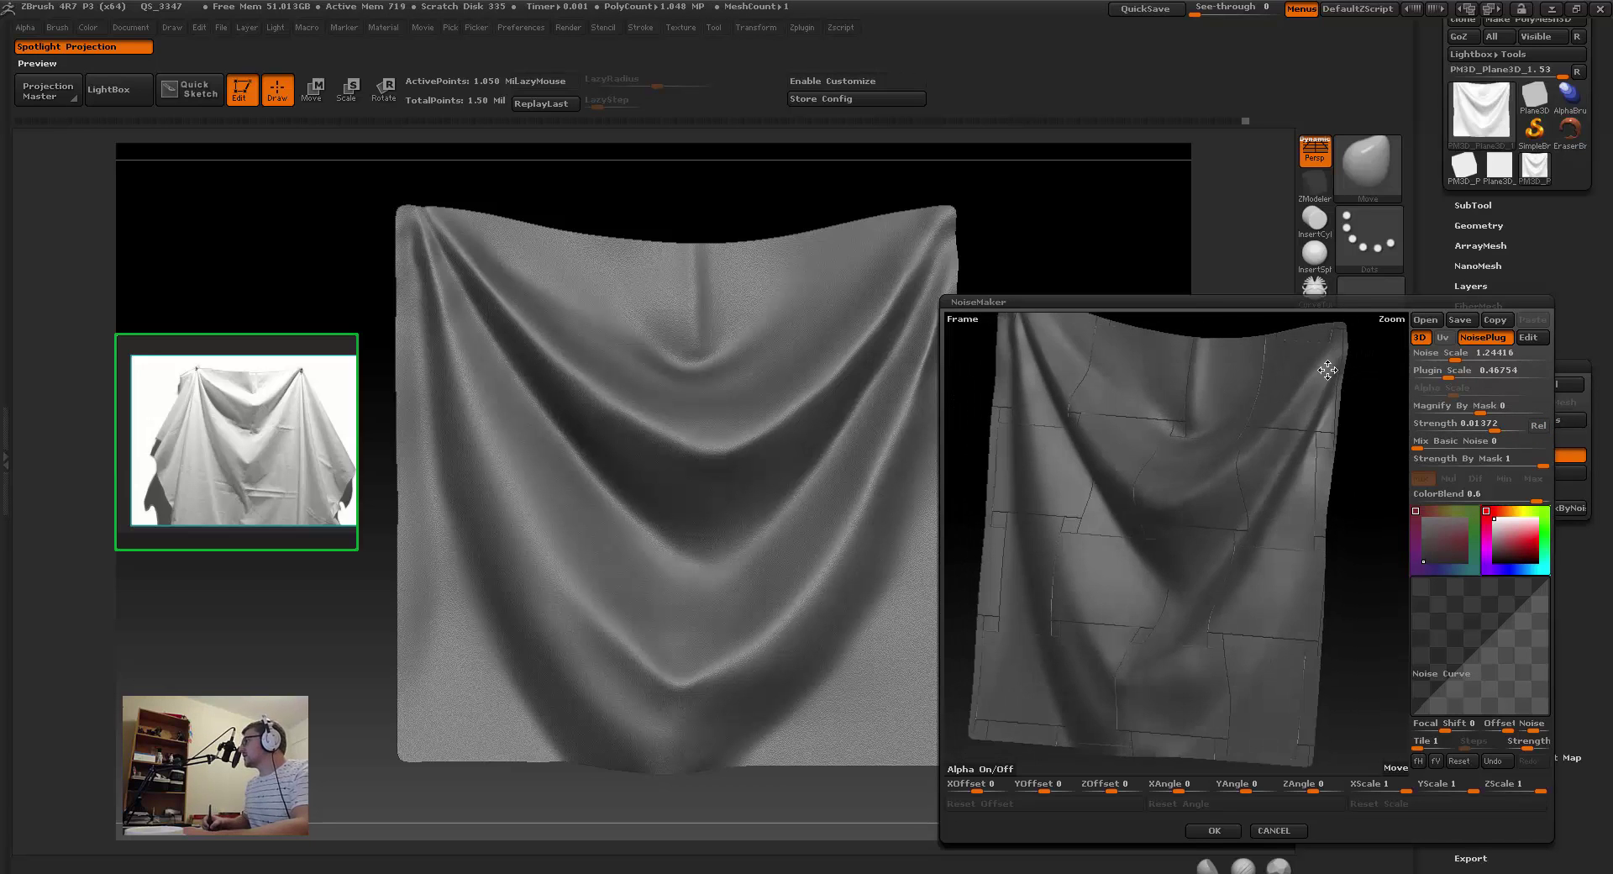
Step: Refine the weave to a plug-in scale of about 0.00167 and a strength of about 0.00032, and accept the surface noise
left_click_drag(1501, 426, 1485, 427)
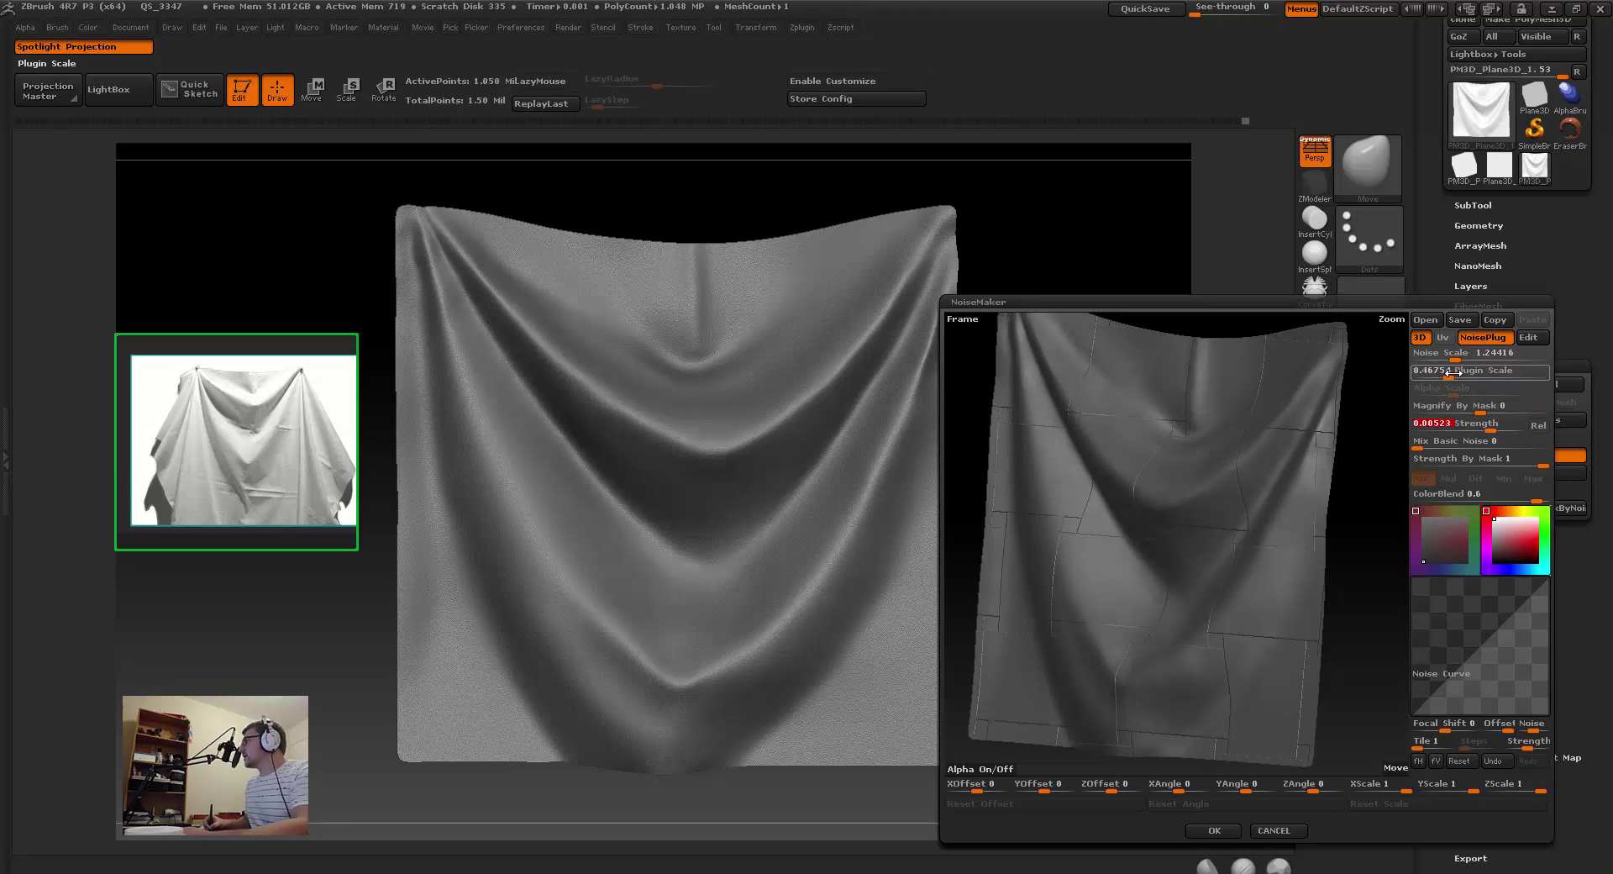
left_click_drag(1460, 374, 1429, 375)
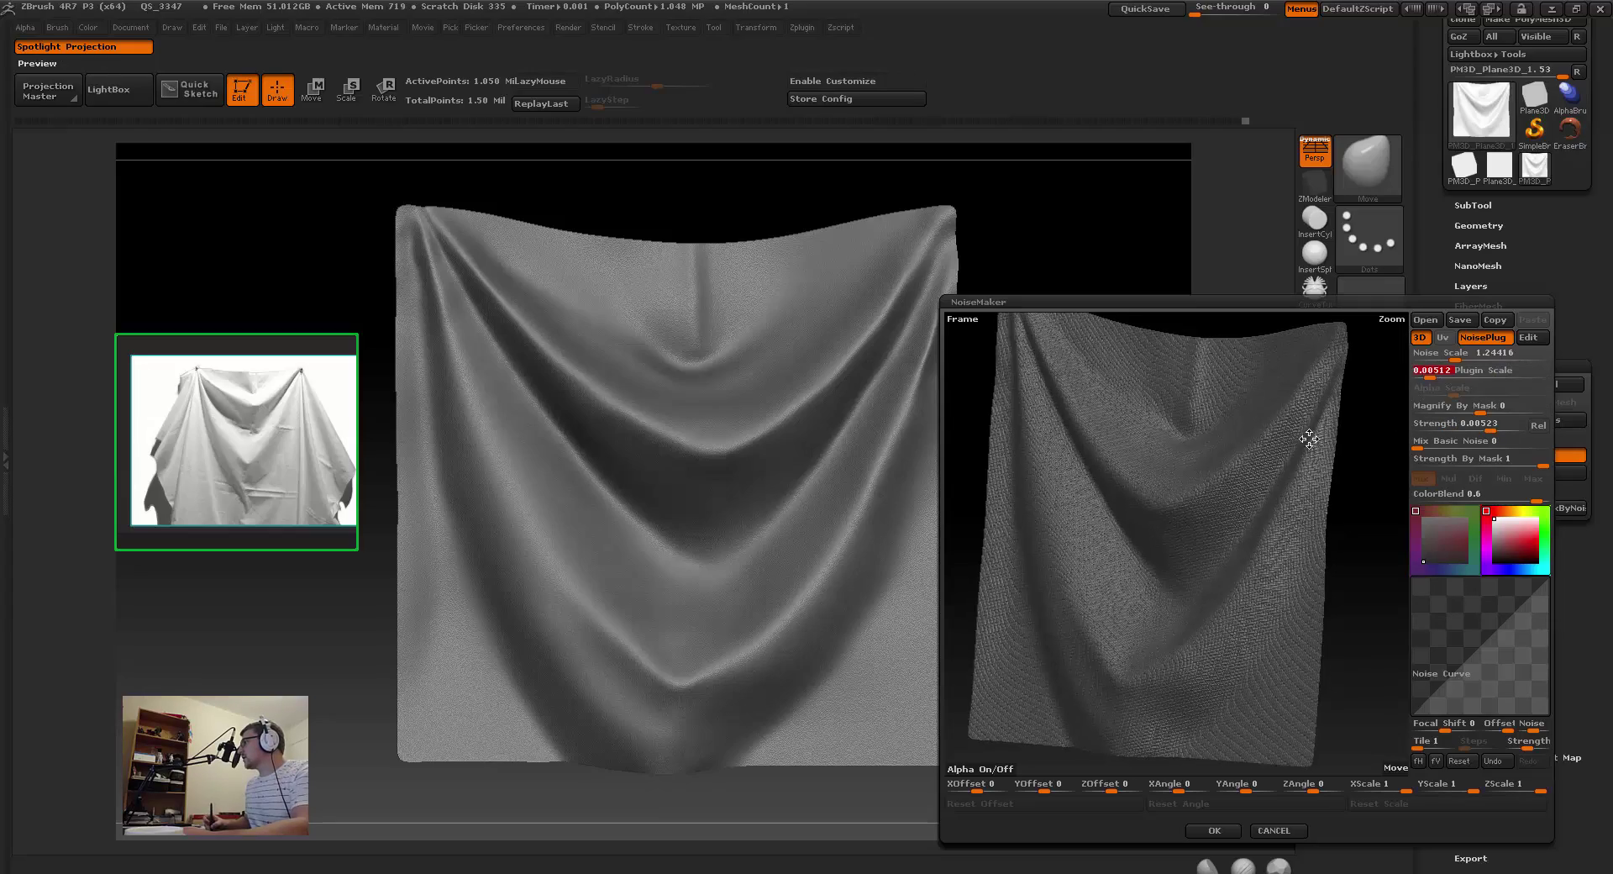
left_click_drag(1208, 454, 1208, 516, "alt")
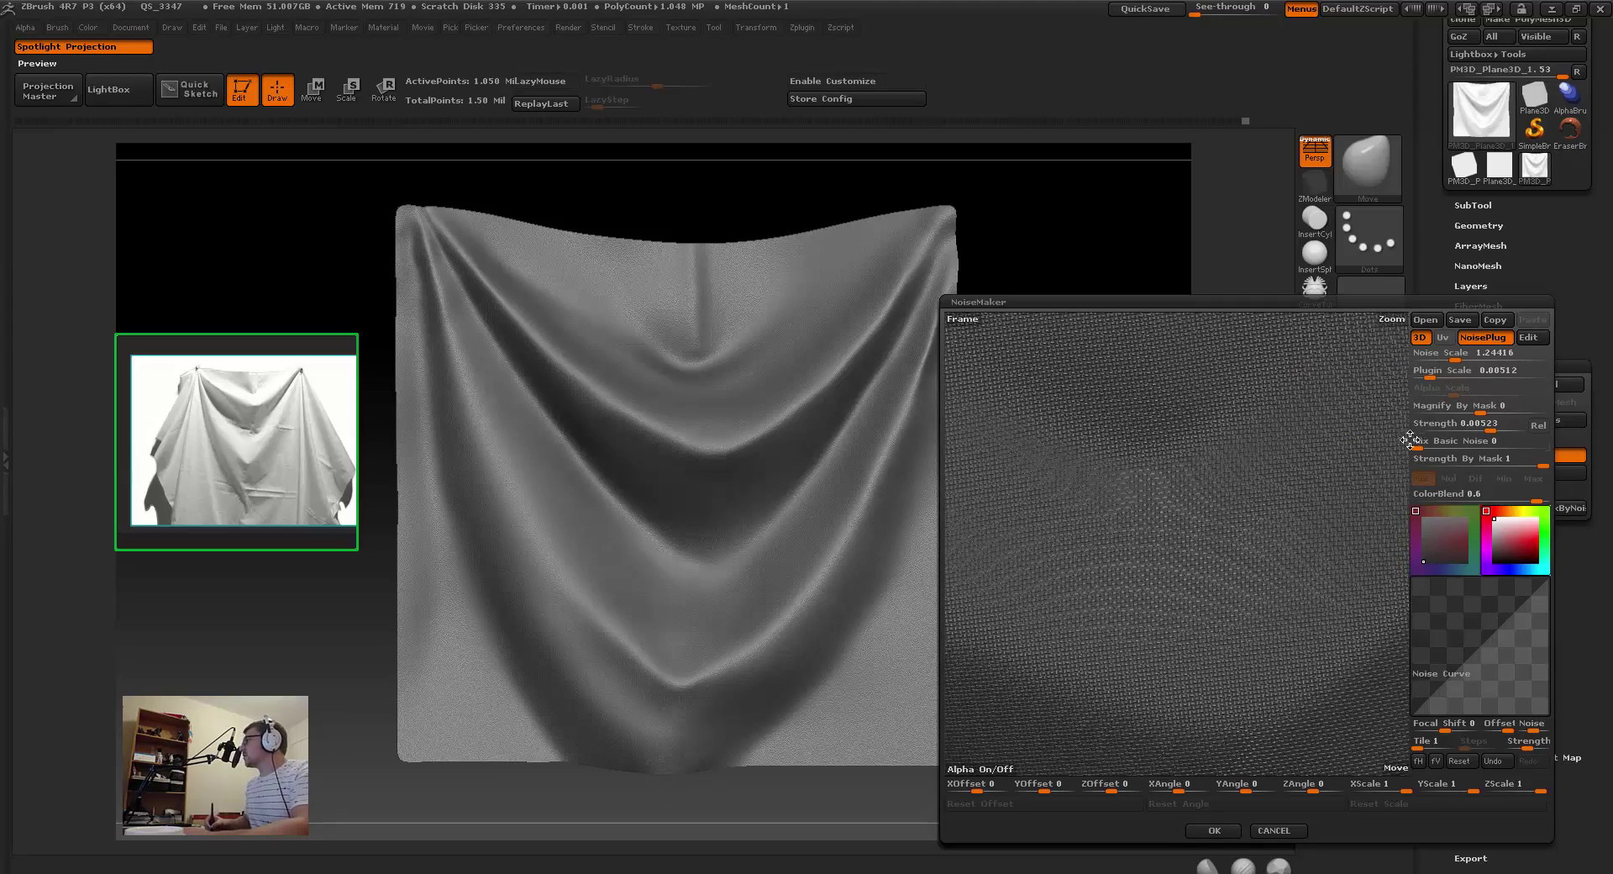
left_click_drag(1491, 430, 1481, 429)
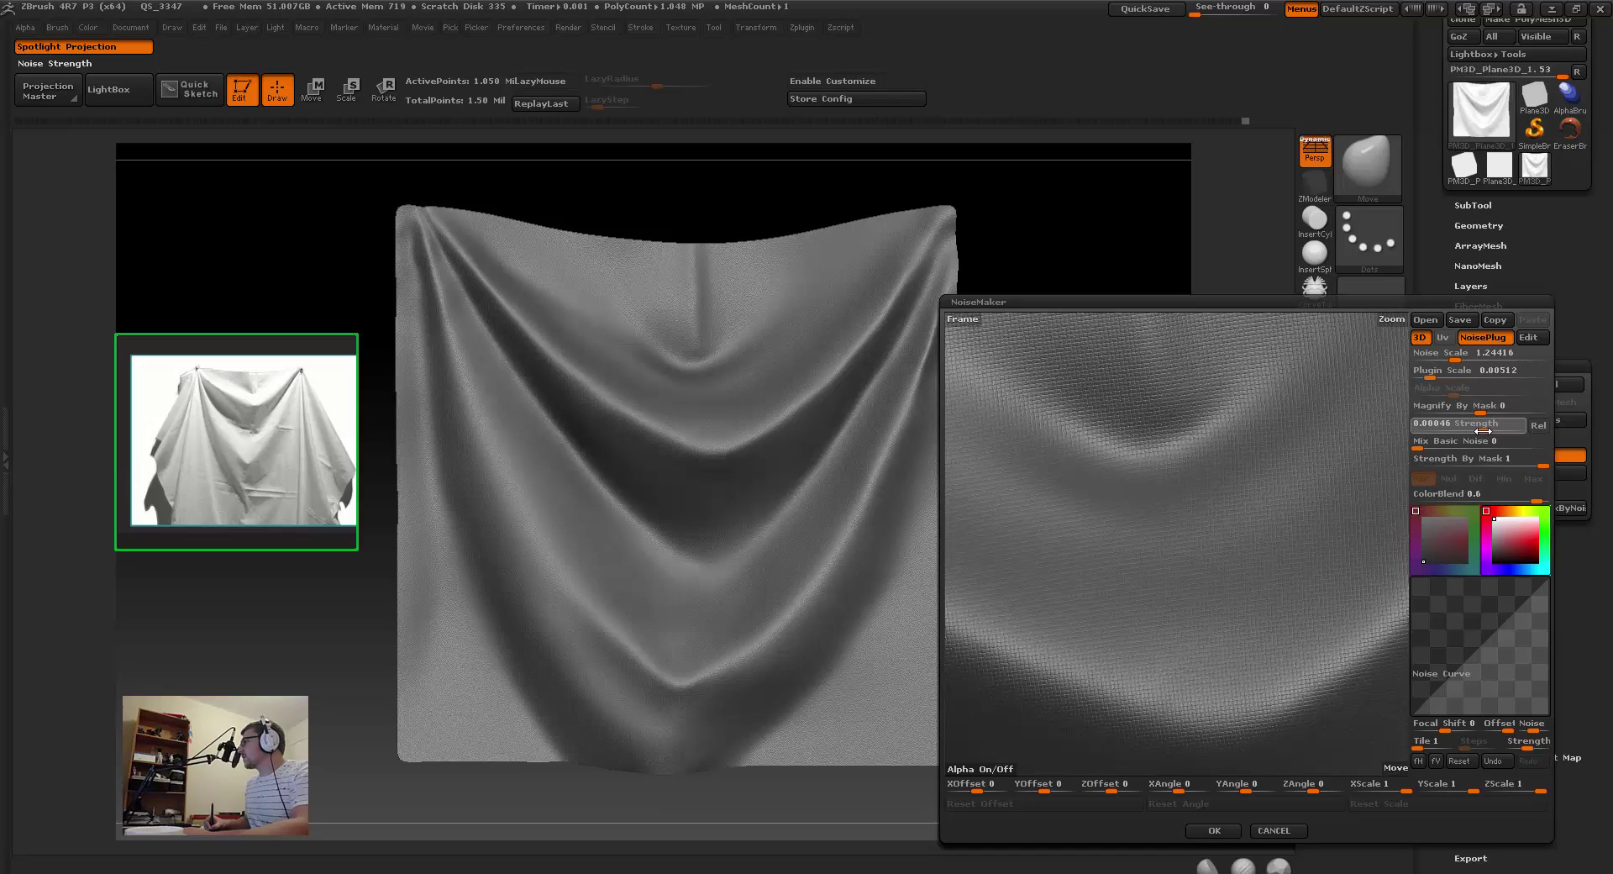
left_click_drag(1483, 430, 1479, 431)
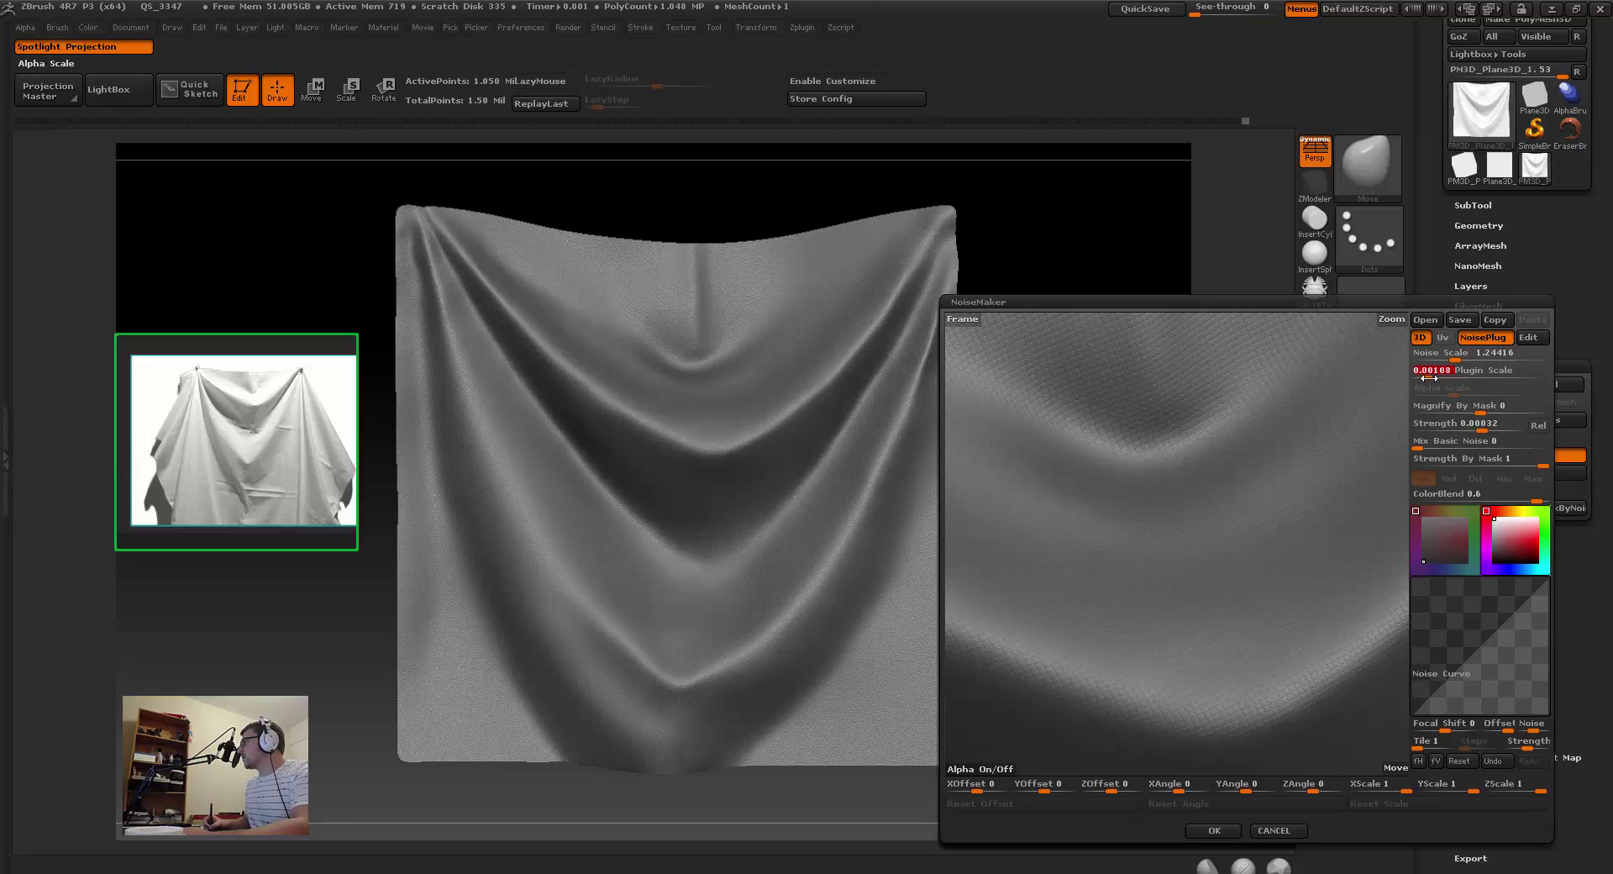
left_click_drag(1428, 379, 1429, 374)
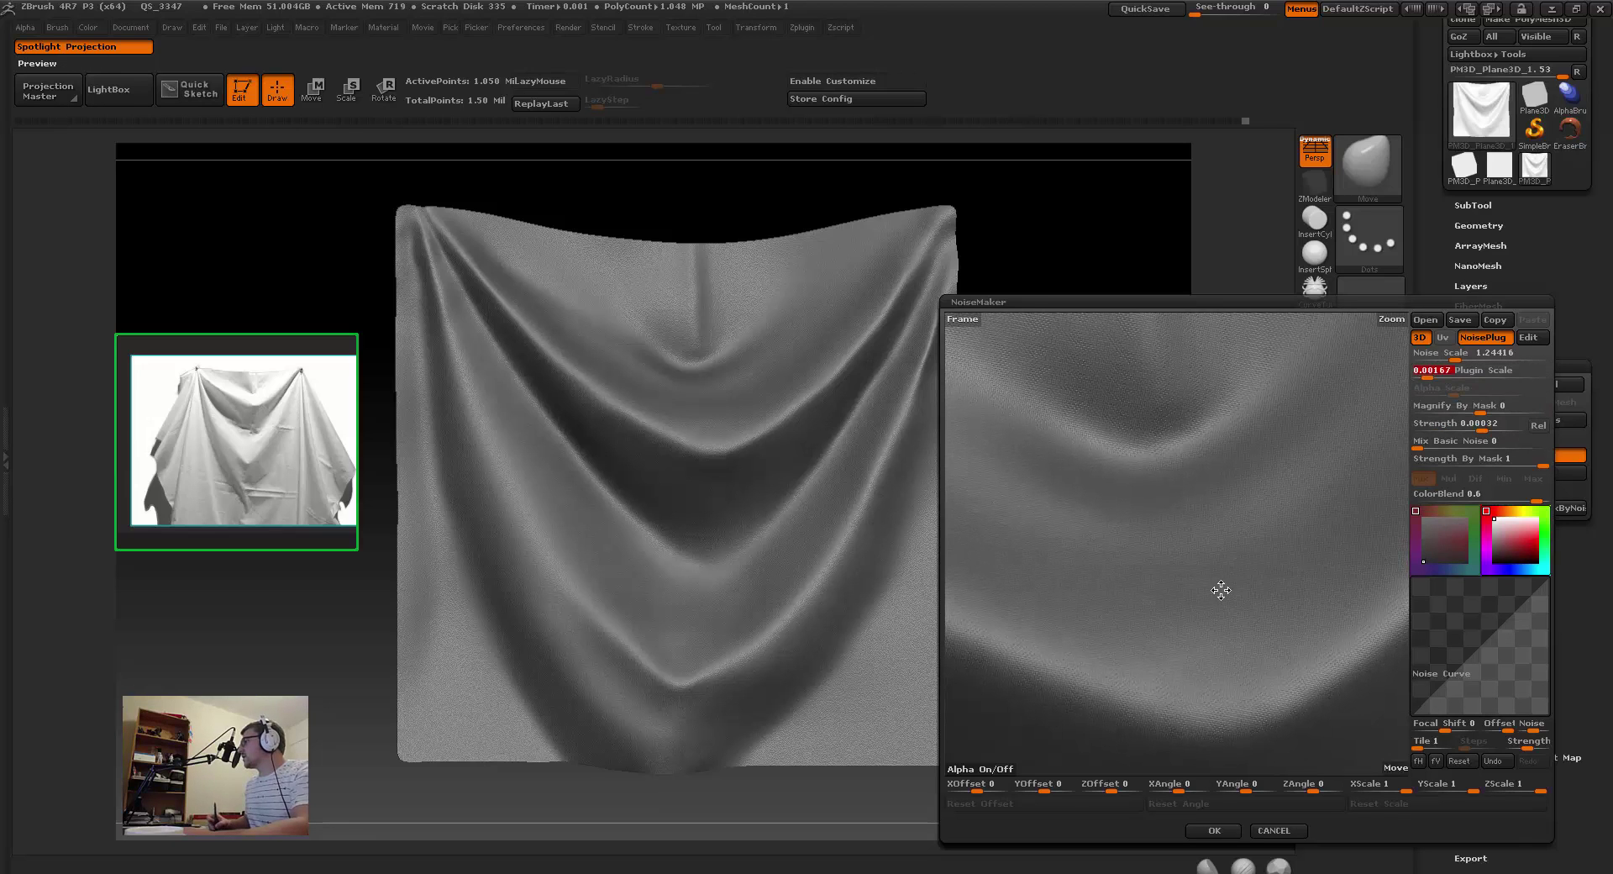
left_click_drag(1220, 590, 1228, 580, "alt")
left_click(1212, 829)
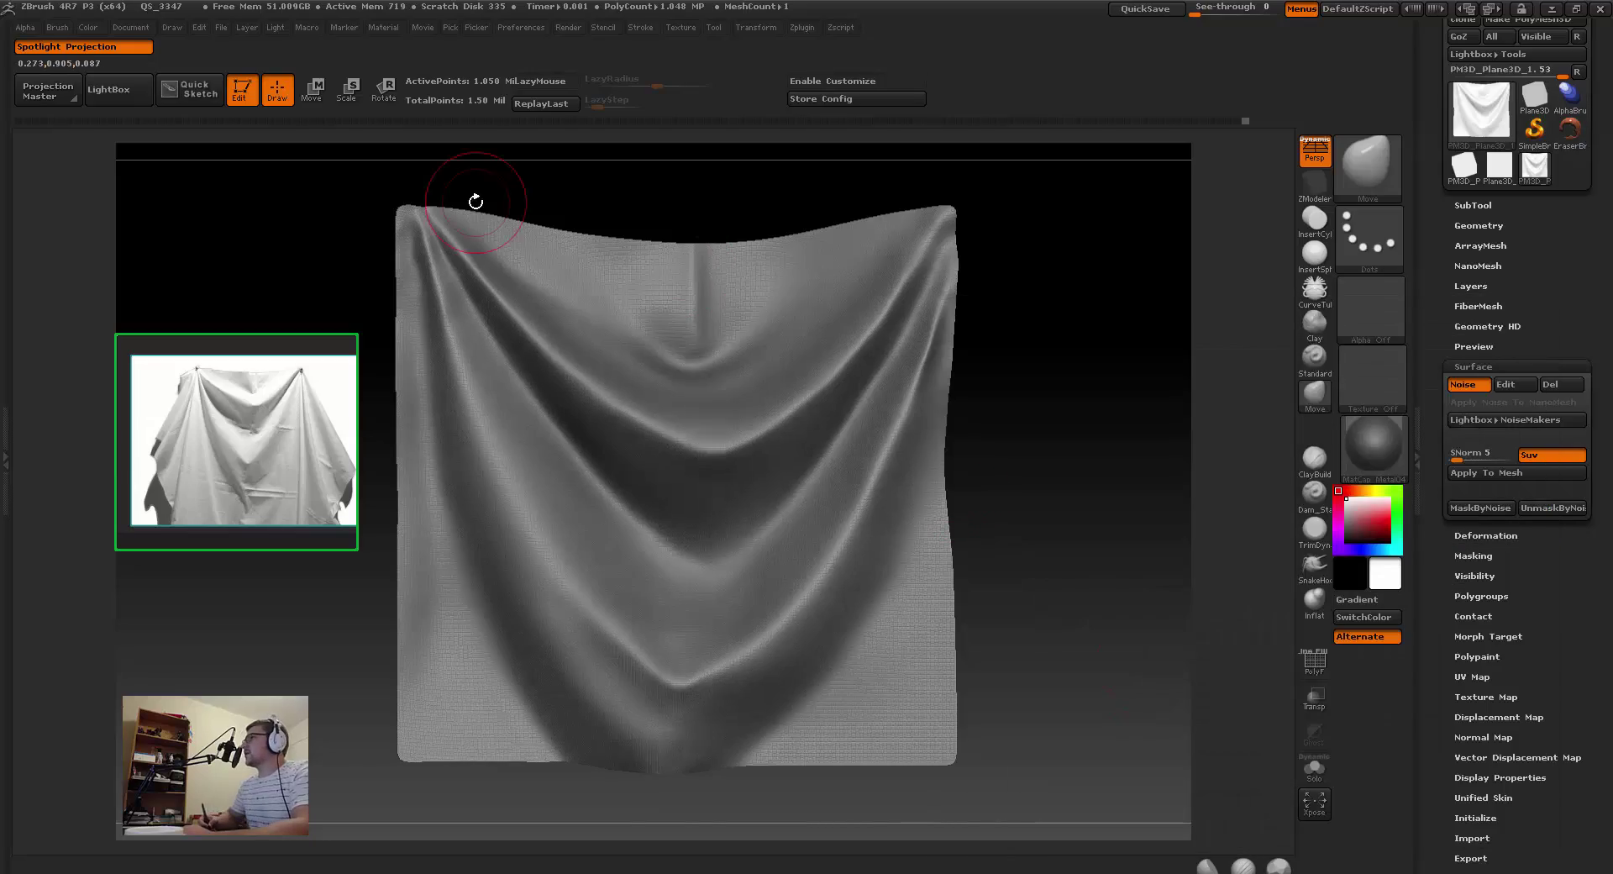
Step: Examine the woven noise on the cloth's folds close up, from several angles and at full view
mouse_move(642, 343)
left_mouse_down("alt")
mouse_move(757, 395)
mouse_move(866, 598)
mouse_move(406, 135)
mouse_move(774, 486)
mouse_move(806, 437)
mouse_move(774, 485)
mouse_move(603, 205)
left_mouse_up("alt")
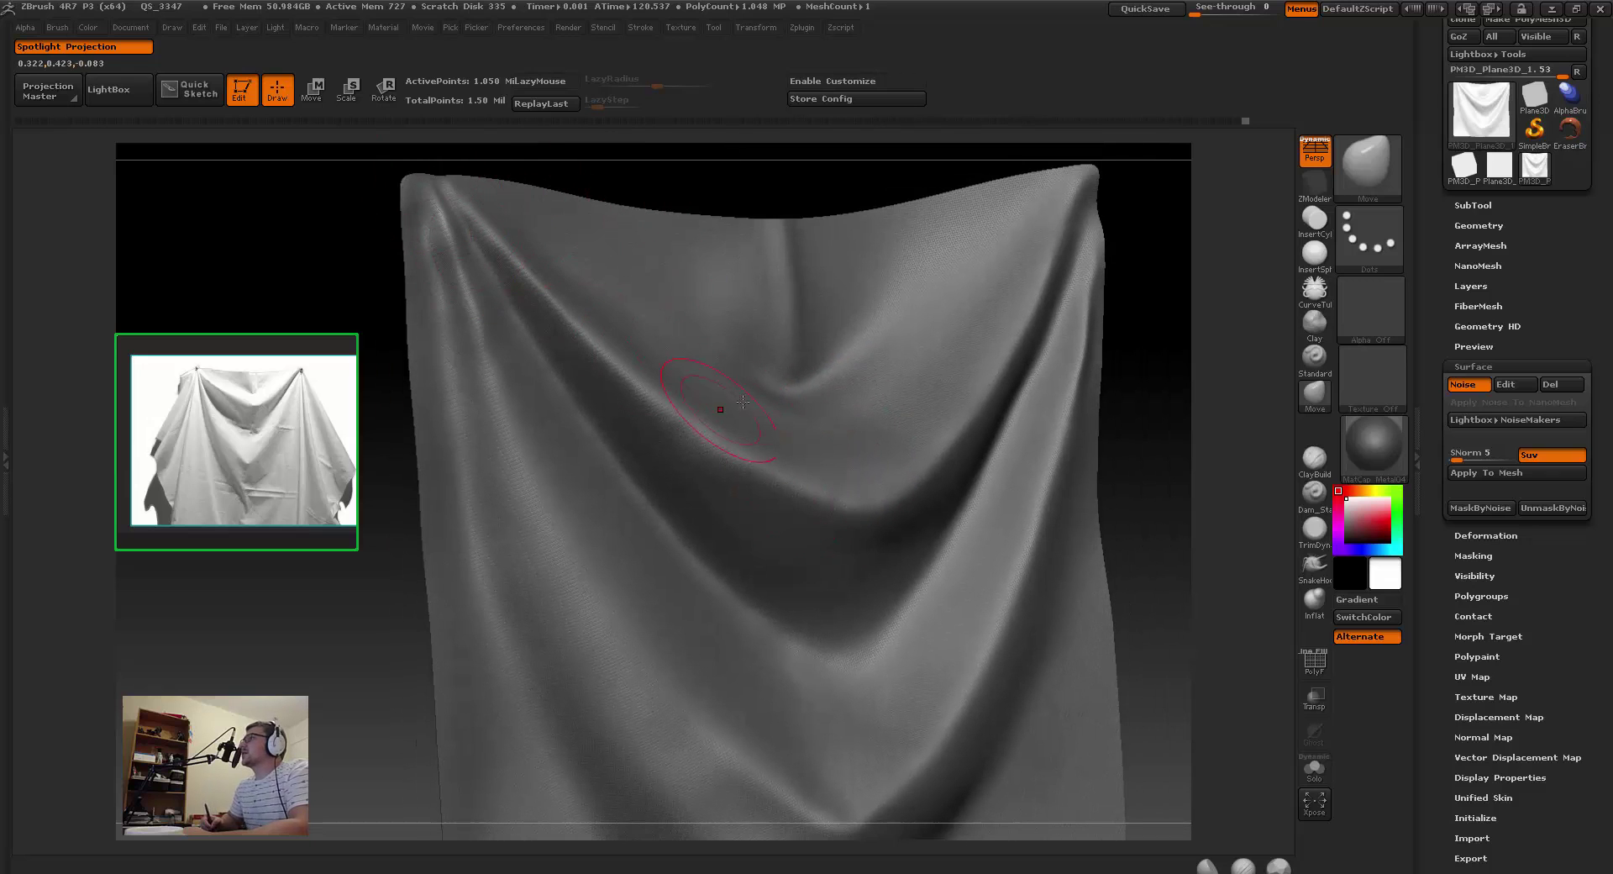
right_click_drag(950, 313, 773, 265, "alt")
right_click_drag(996, 331, 982, 342)
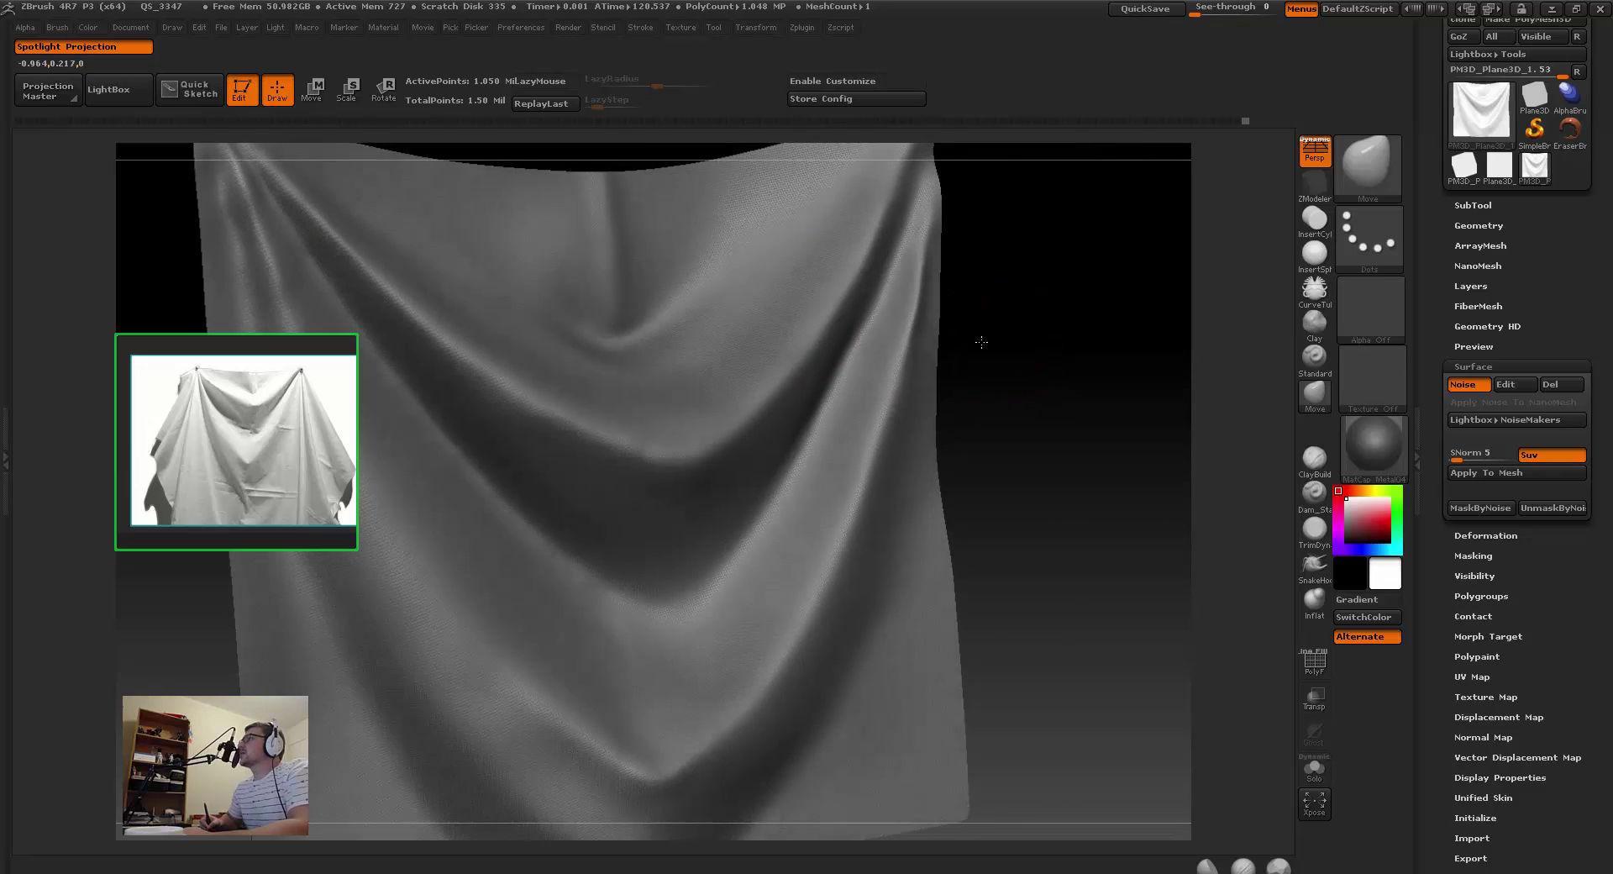
left_click_drag(981, 341, 874, 99)
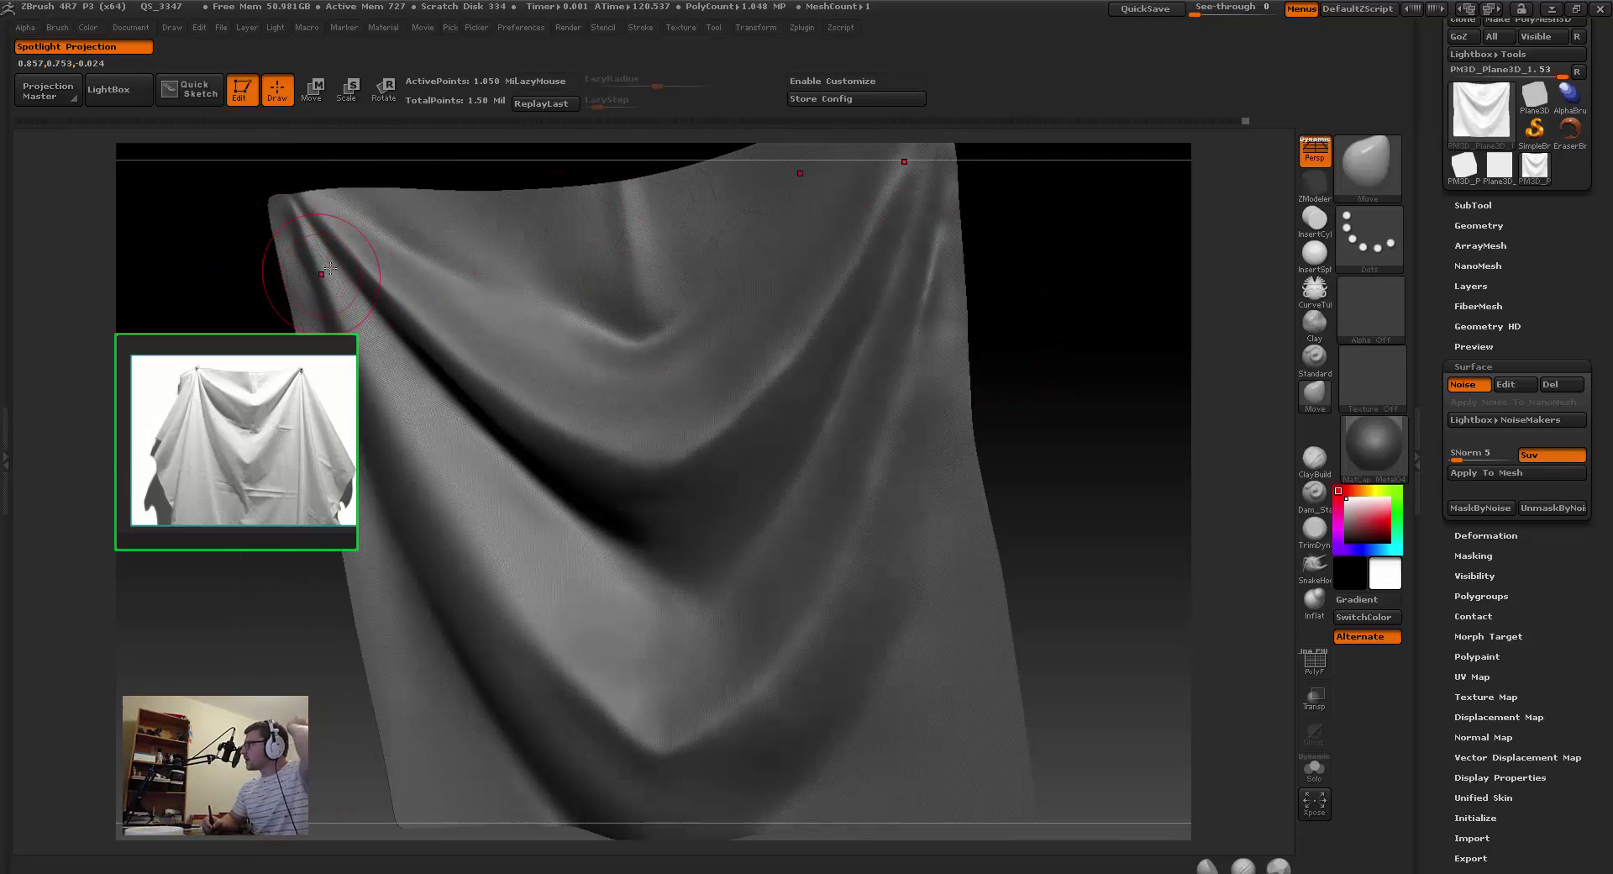
left_click_drag(1026, 457, 1063, 380)
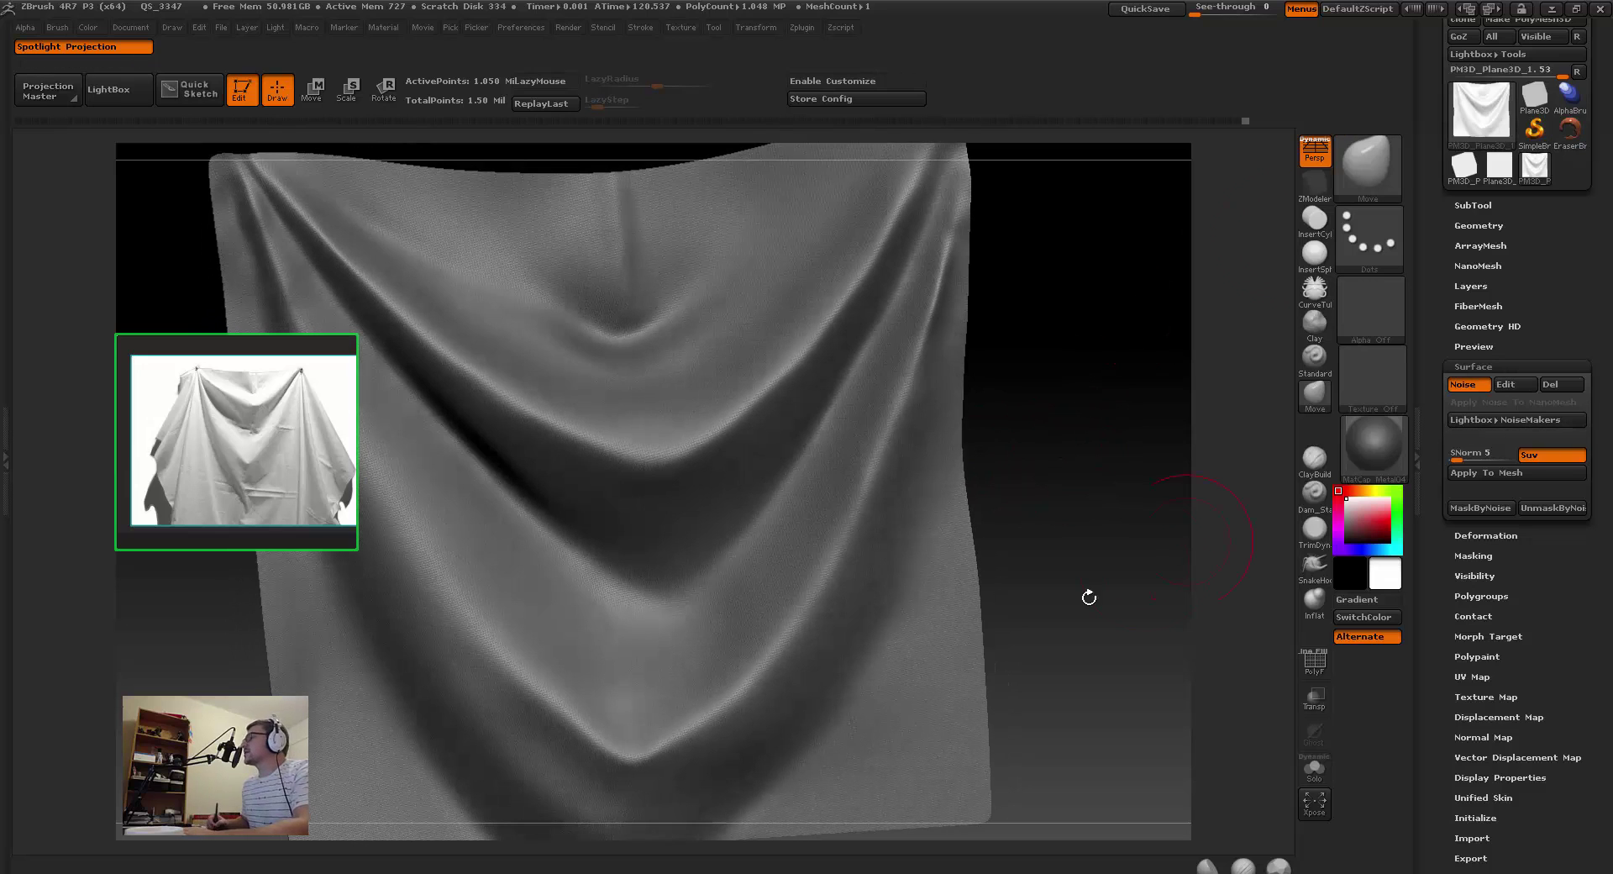
left_click_drag(1178, 537, 1202, 470)
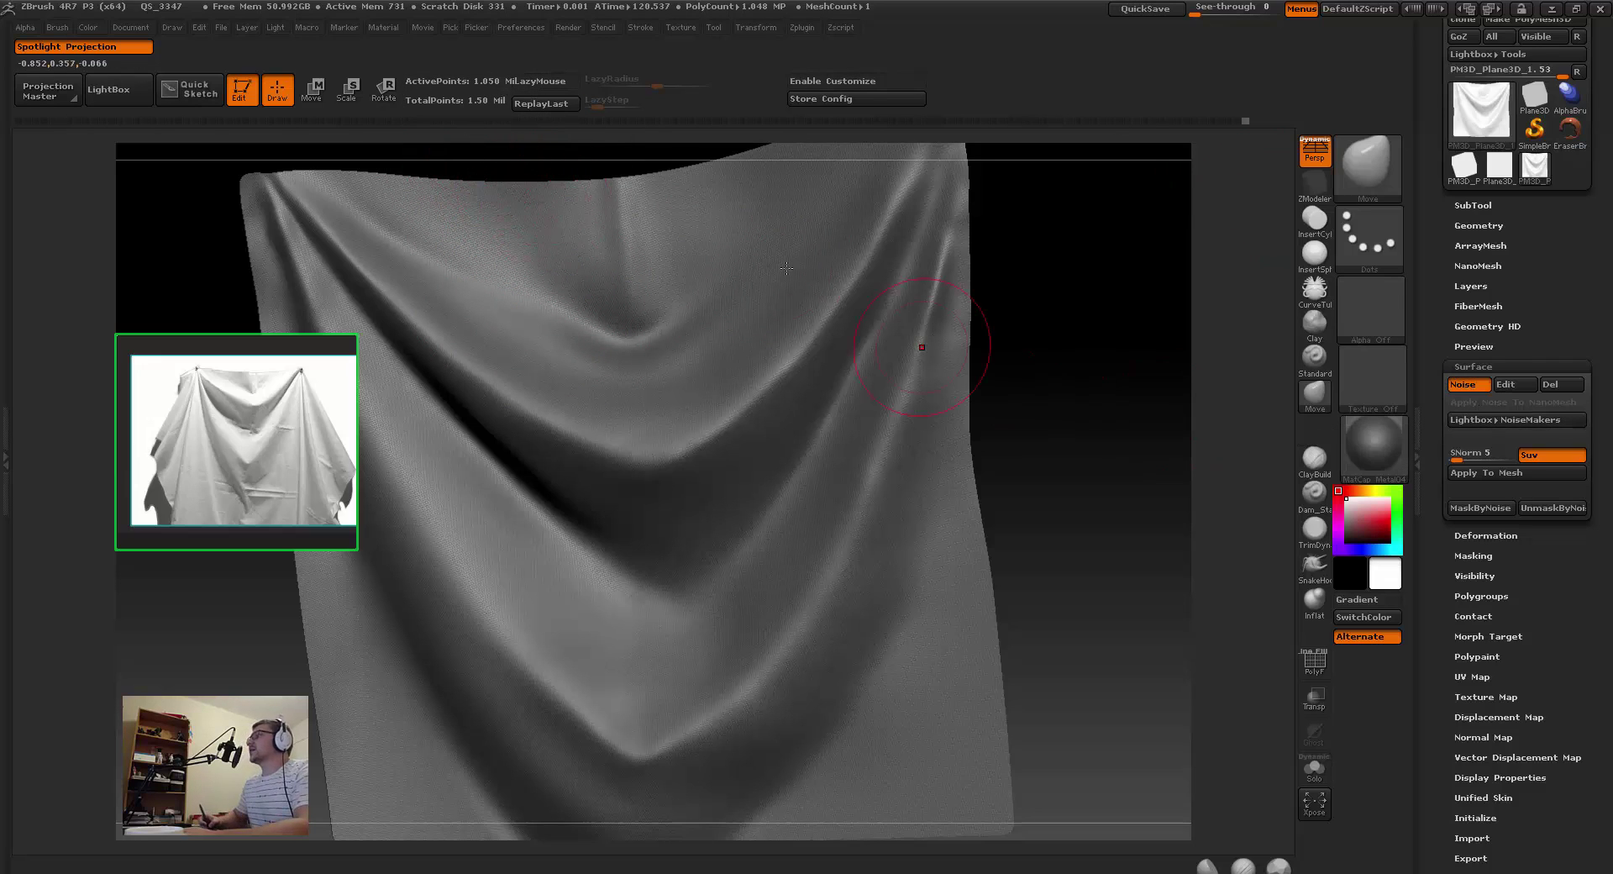
left_click_drag(726, 292, 619, 330)
key("f")
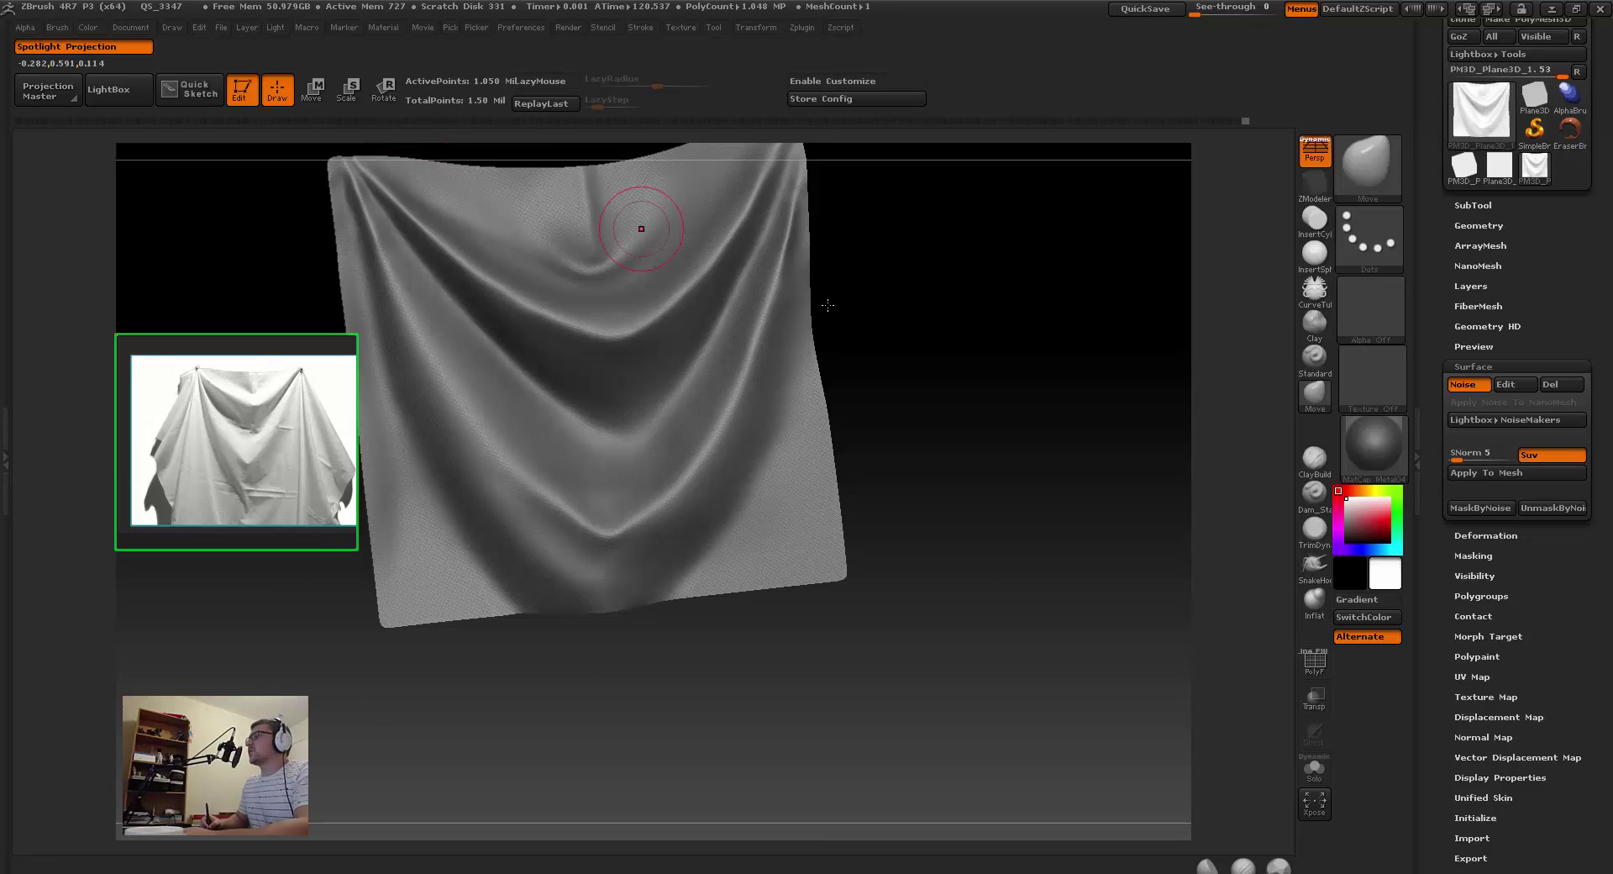
mouse_move(1092, 370)
left_mouse_down()
mouse_move(1019, 361)
mouse_move(997, 374)
mouse_move(1098, 406)
mouse_move(1115, 436)
mouse_move(1071, 492)
mouse_move(1051, 460)
mouse_move(860, 334)
mouse_move(880, 272)
mouse_move(846, 359)
mouse_move(726, 281)
left_mouse_up()
left_click_drag(1179, 351, 1005, 470)
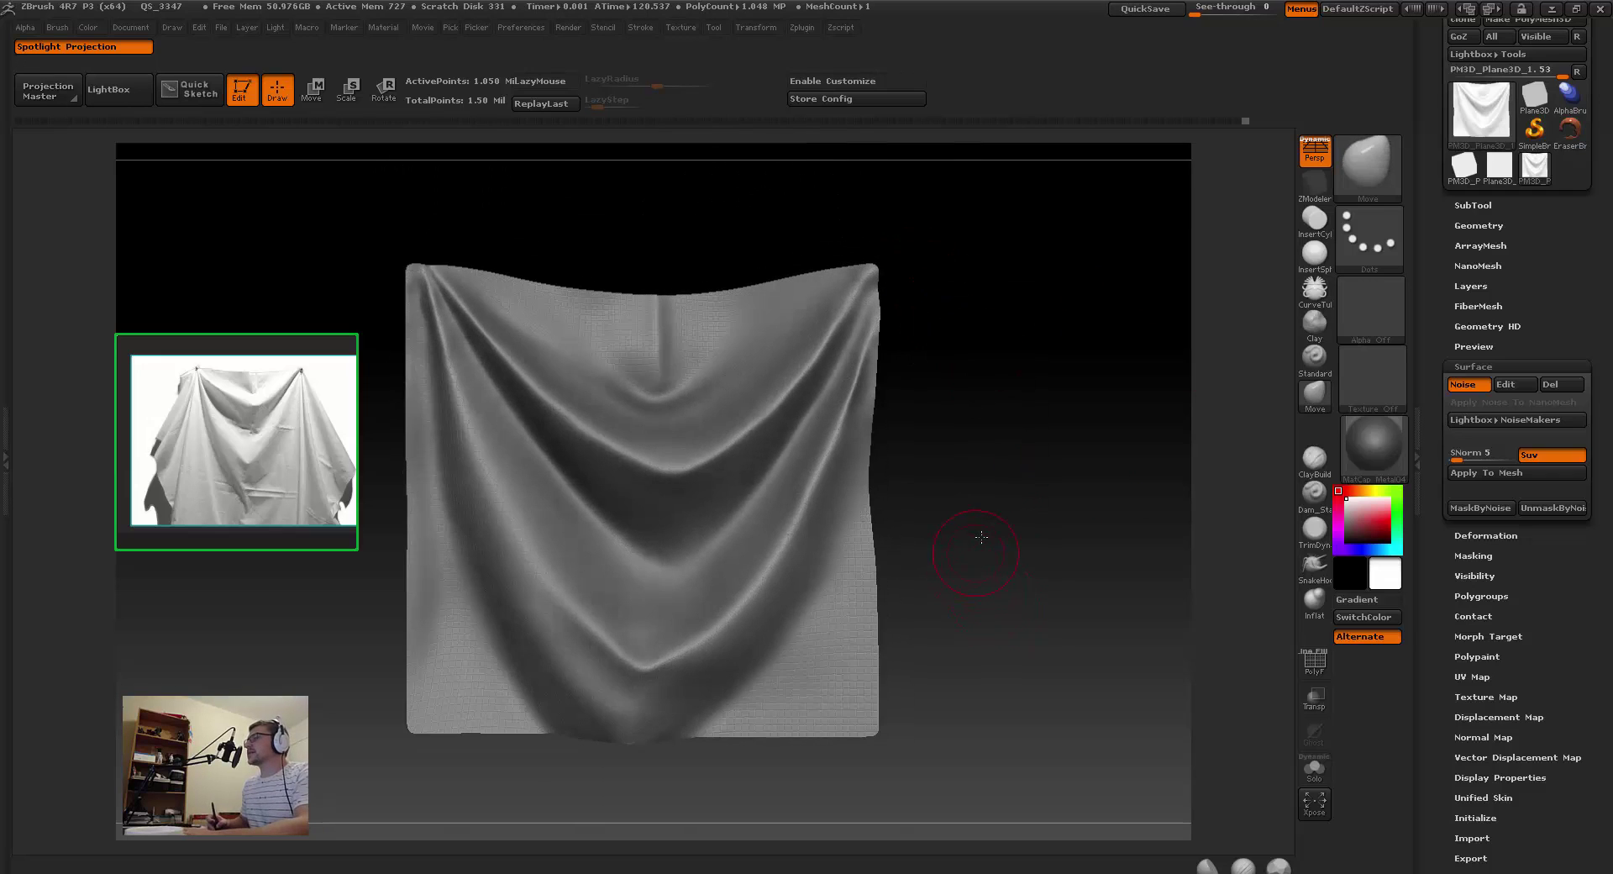
left_click_drag(981, 536, 997, 501, "alt")
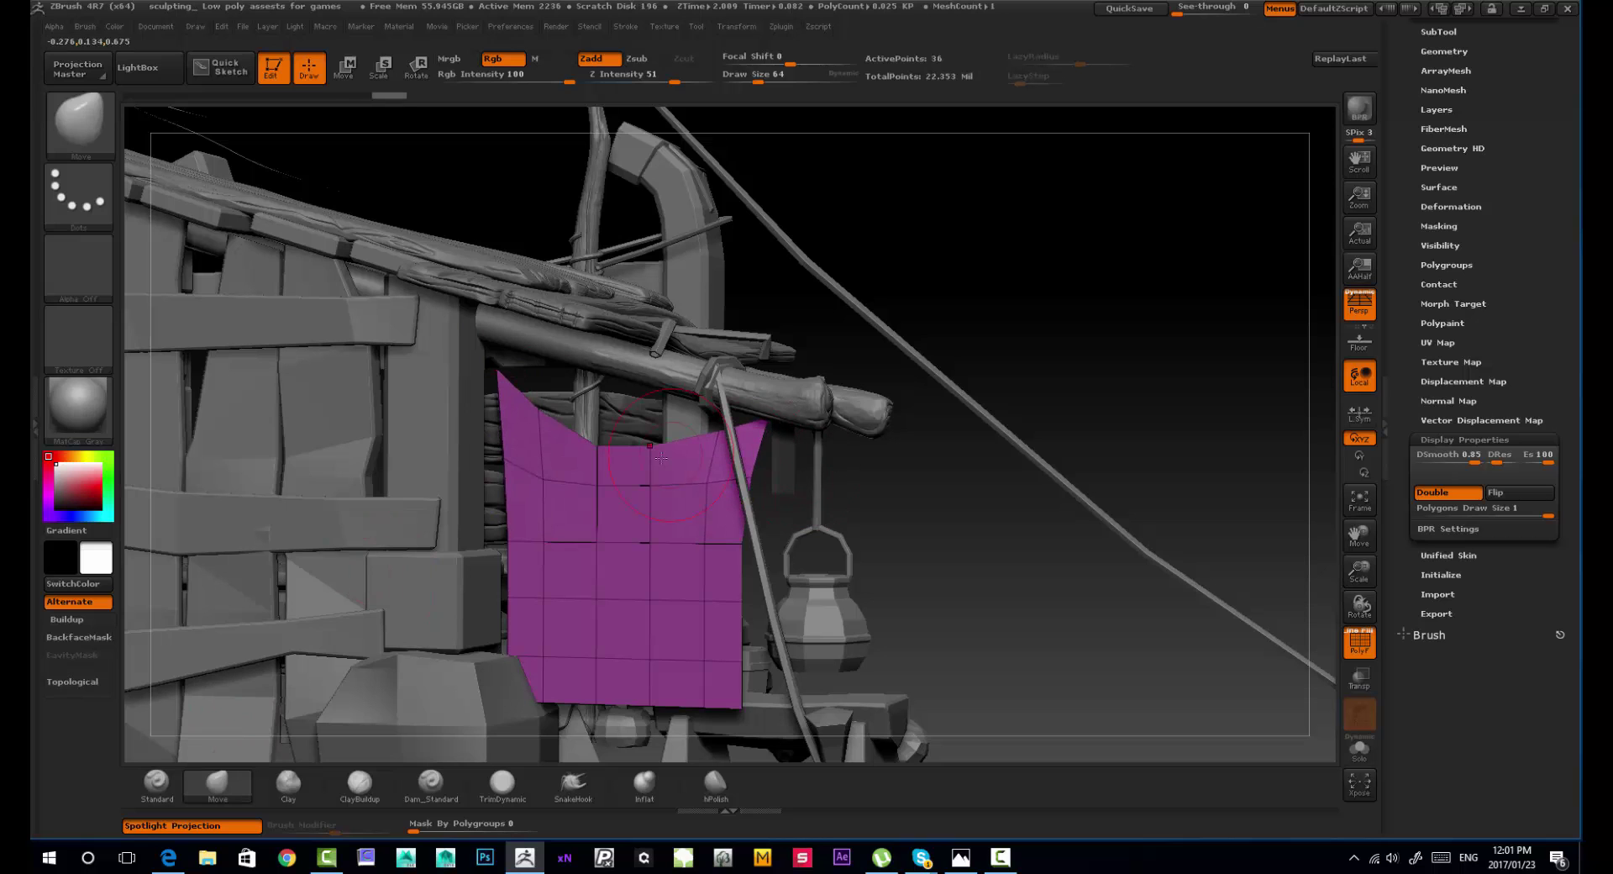
Step: Subdivide the hanging cloth on the shack model up to subdivision level 3
mouse_move(602, 481)
left_mouse_down("shift")
mouse_move(652, 539)
mouse_move(704, 527)
left_mouse_up("shift")
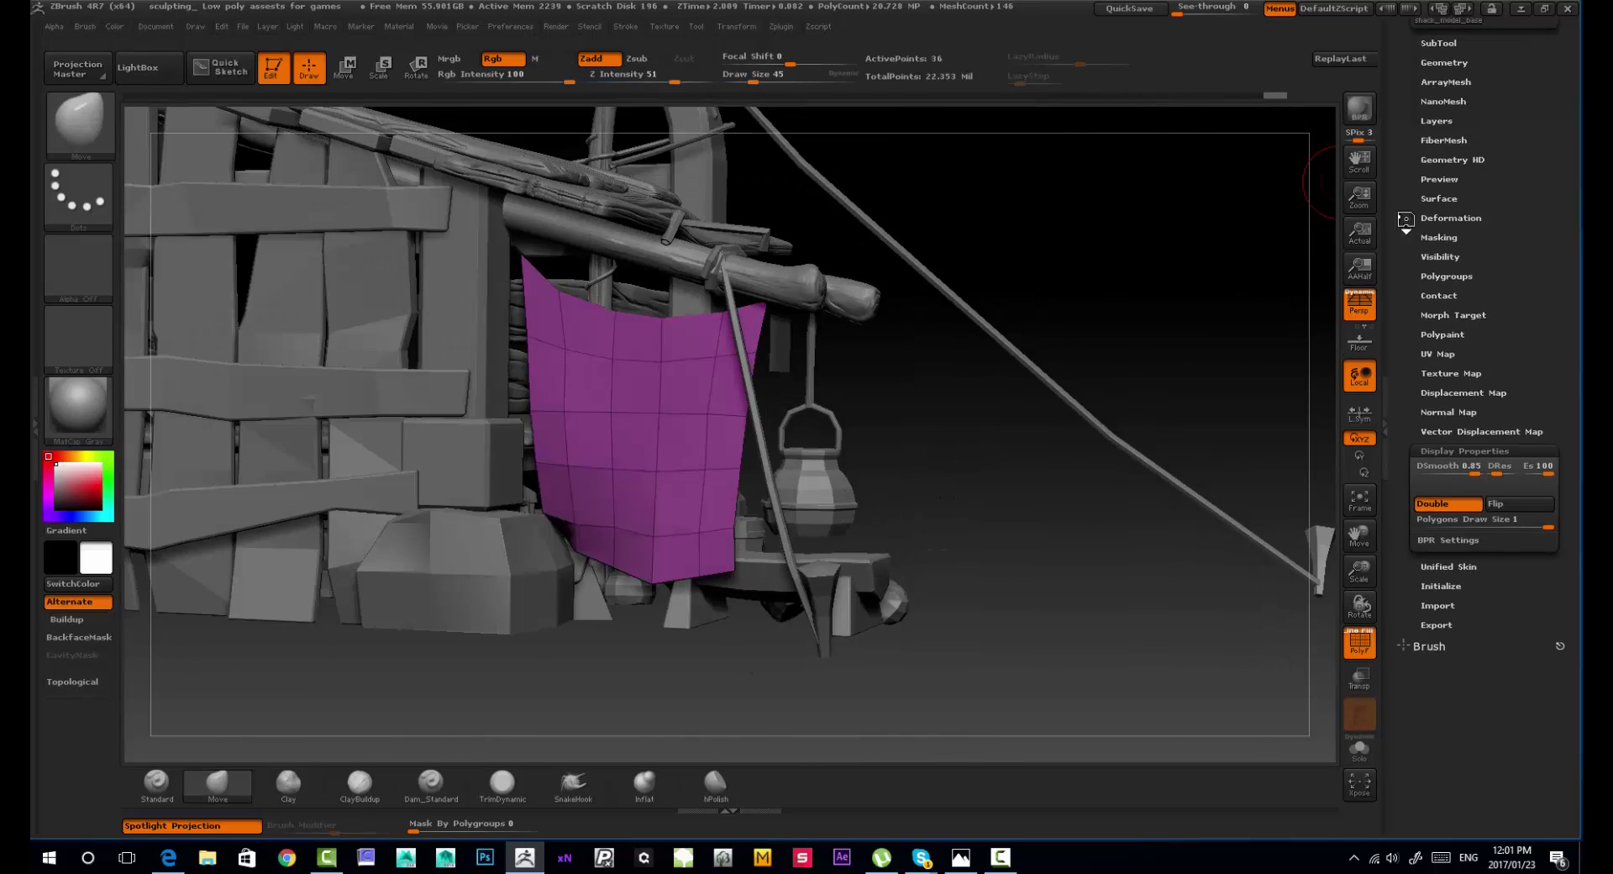
left_click_drag(1406, 220, 1408, 504)
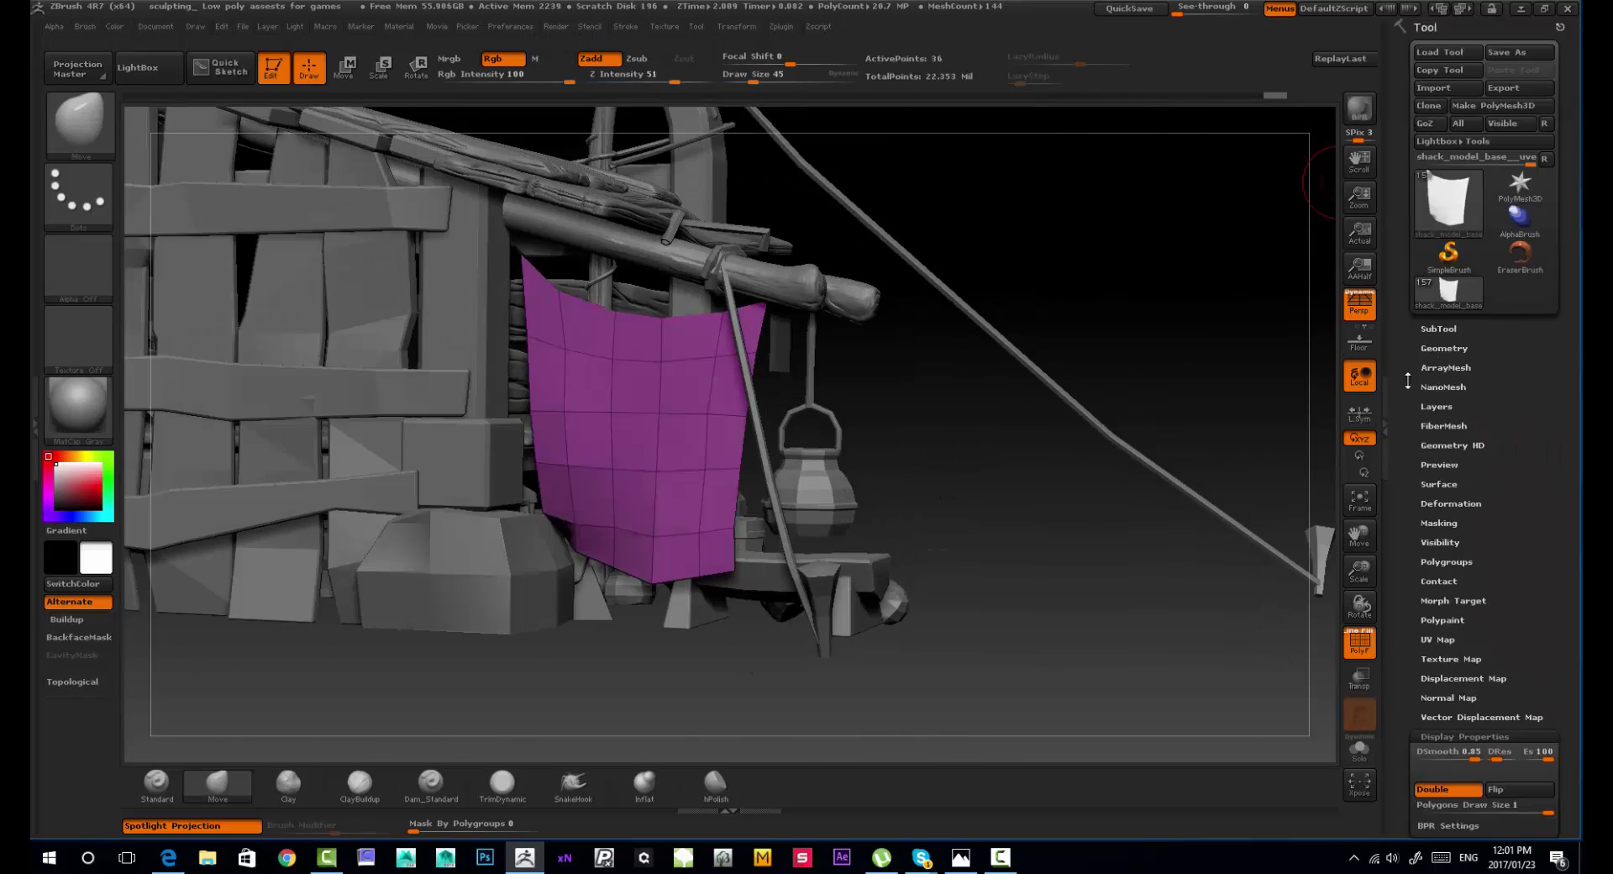
left_click(1453, 349)
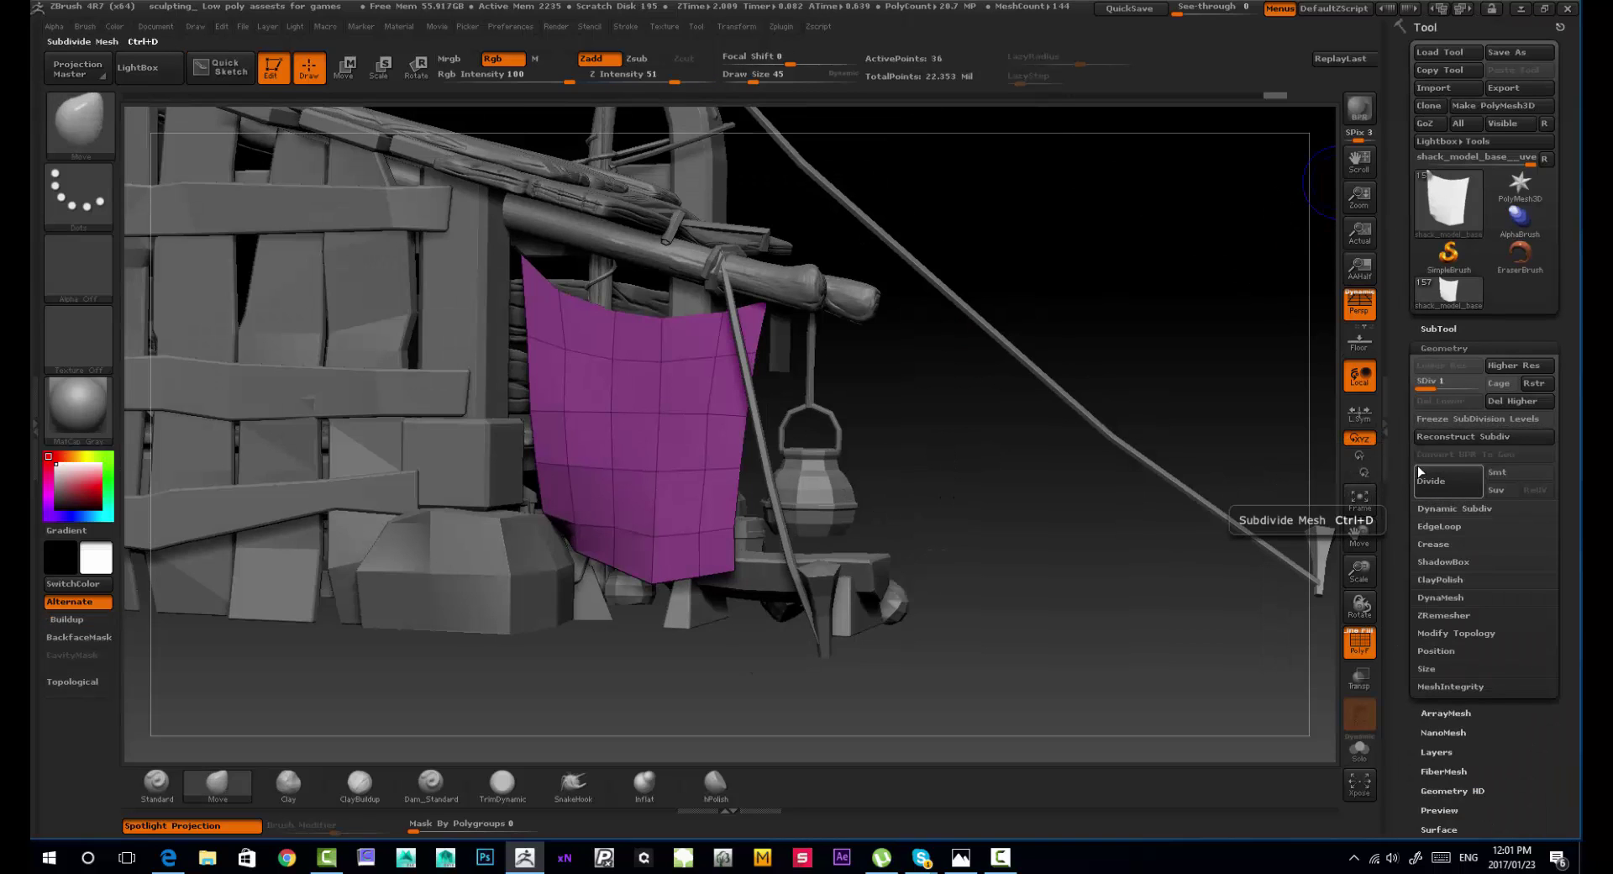
left_click(1458, 492)
key("d")
key("d")
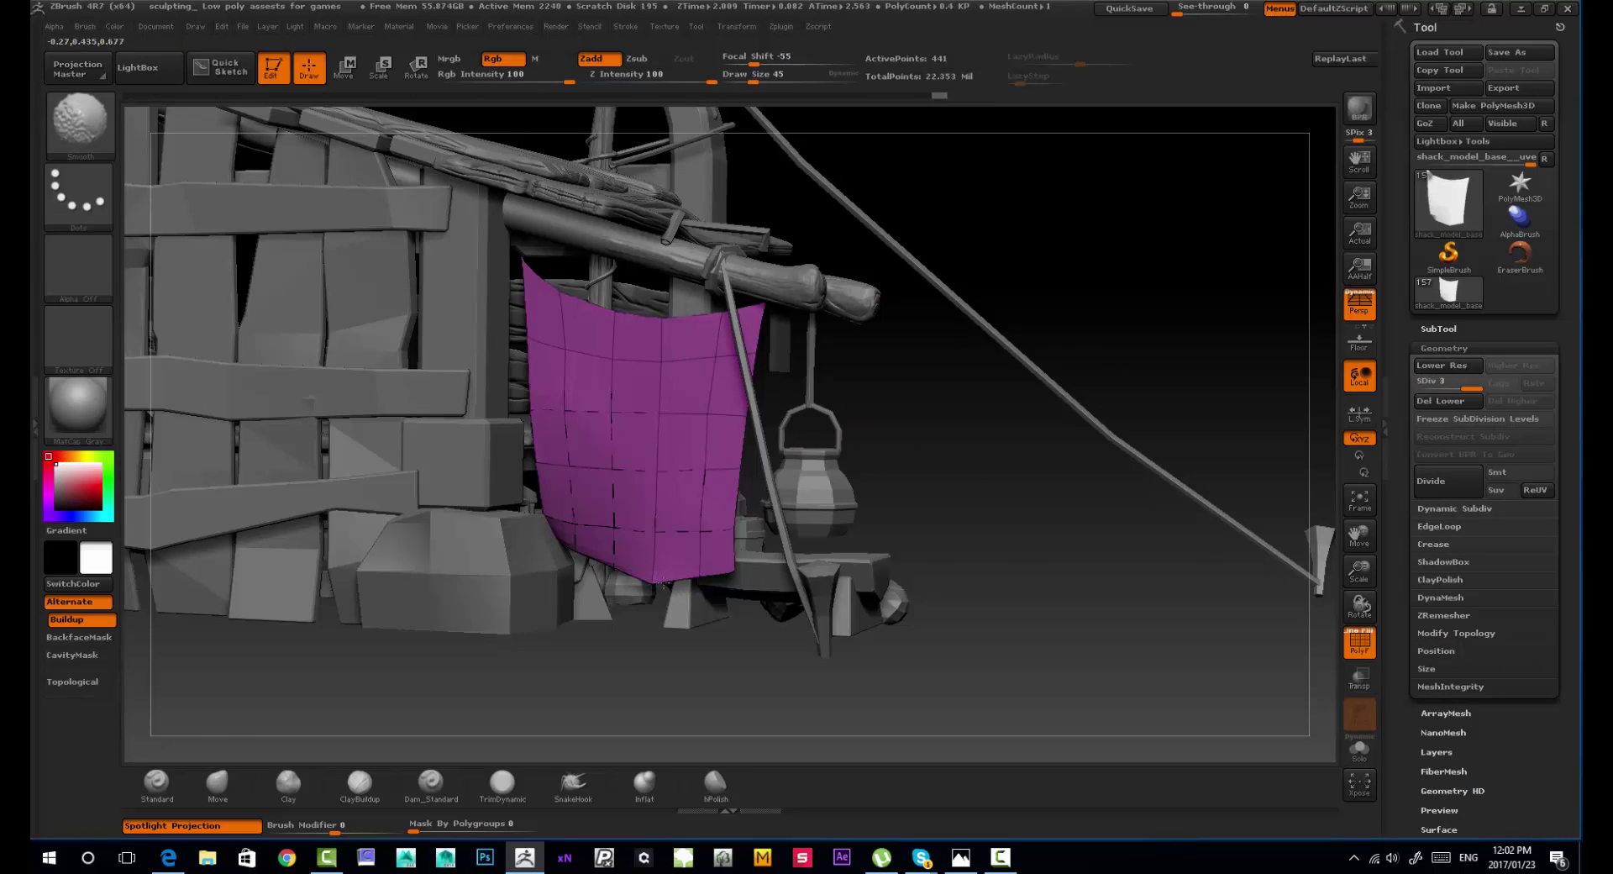
Step: Turn on subdivision smoothing and divide the shack's cloth once more to level 4
key("shift")
left_click(1519, 473)
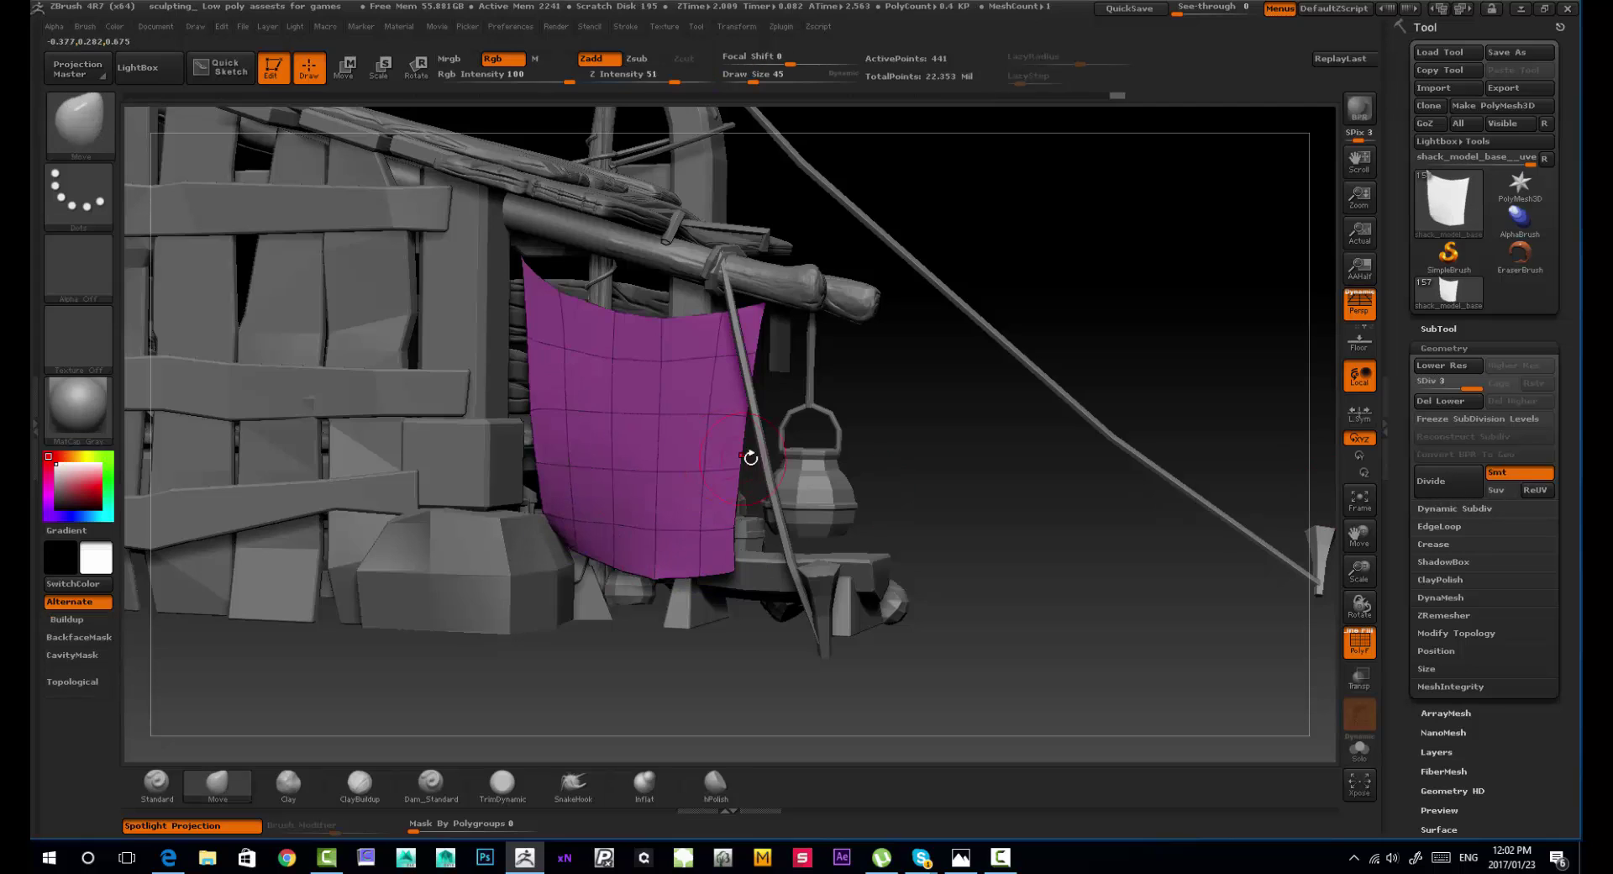
left_click(1448, 480)
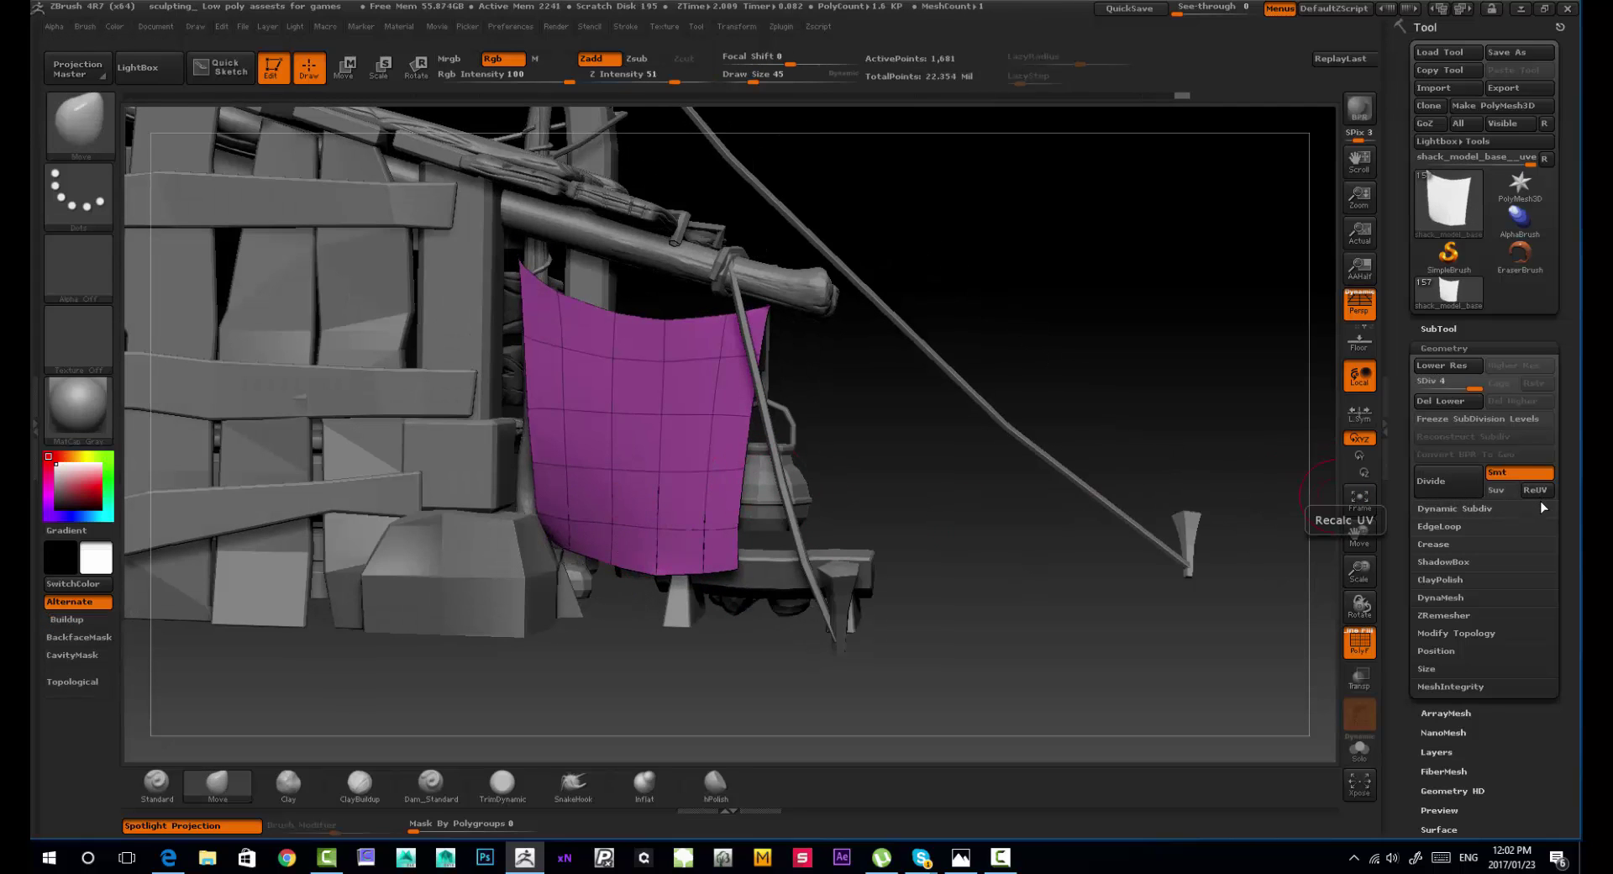
Step: Hide the polygroup wireframe and sculpt broad sagging folds across the shack's cloth with the Standard brush
mouse_move(621, 328)
left_mouse_down("alt")
mouse_move(690, 363)
mouse_move(658, 432)
mouse_move(704, 468)
mouse_move(752, 427)
mouse_move(638, 452)
left_mouse_up("alt")
key("shift")
left_click(157, 785)
key("shift+f")
key("bracketright")
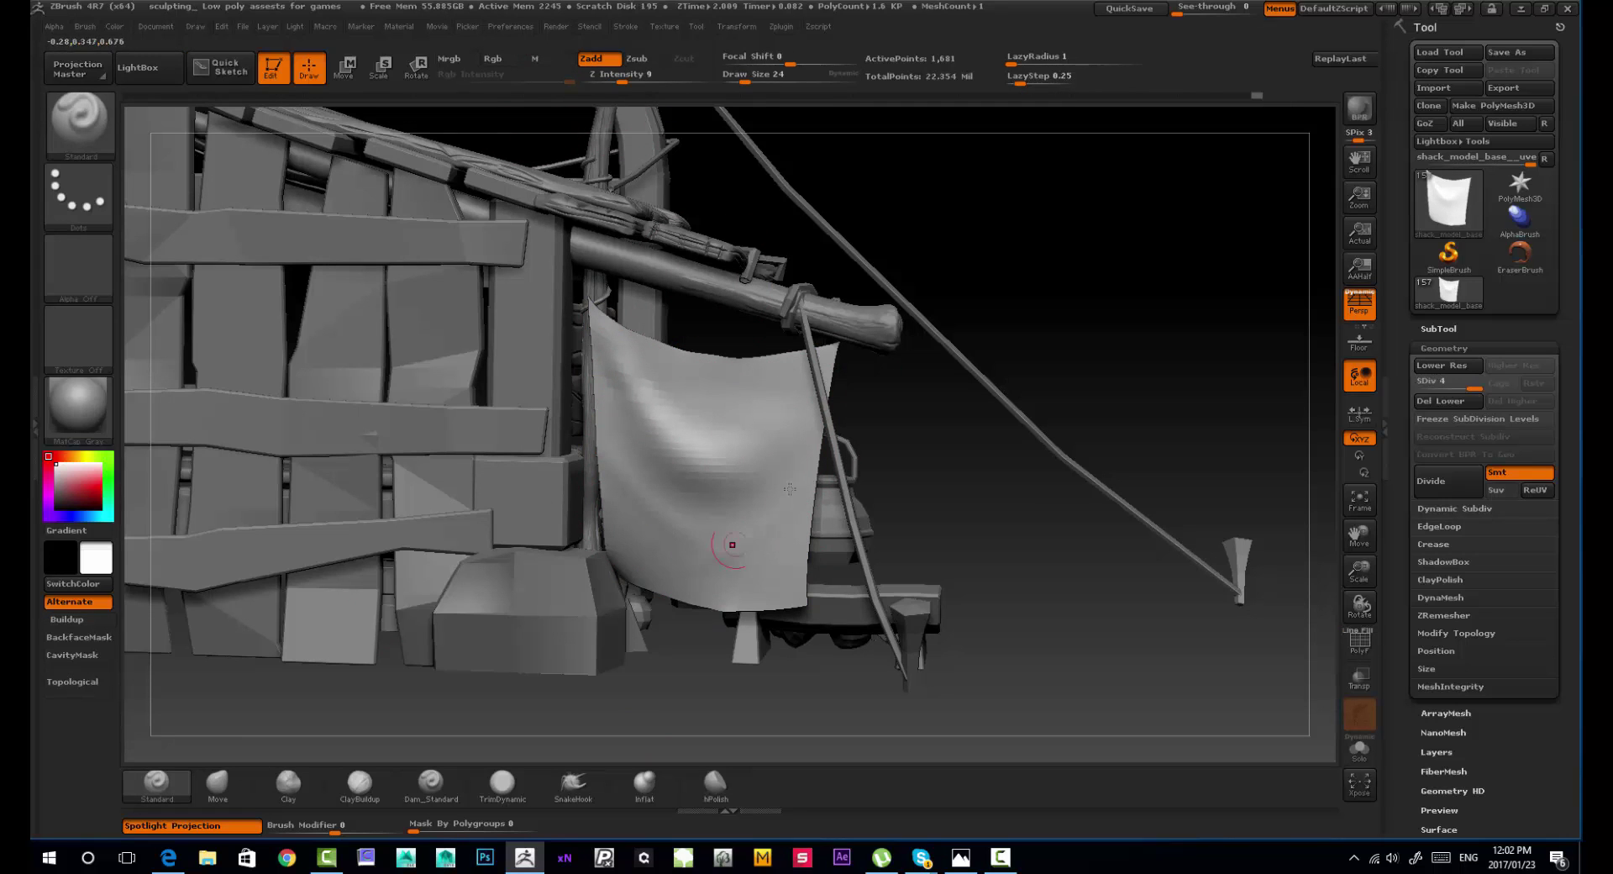
mouse_move(799, 477)
left_mouse_down()
mouse_move(642, 545)
mouse_move(649, 473)
left_mouse_up()
mouse_move(679, 401)
left_mouse_down()
mouse_move(729, 398)
mouse_move(735, 461)
mouse_move(703, 399)
mouse_move(732, 404)
left_mouse_up()
right_click_drag(732, 405, 849, 422)
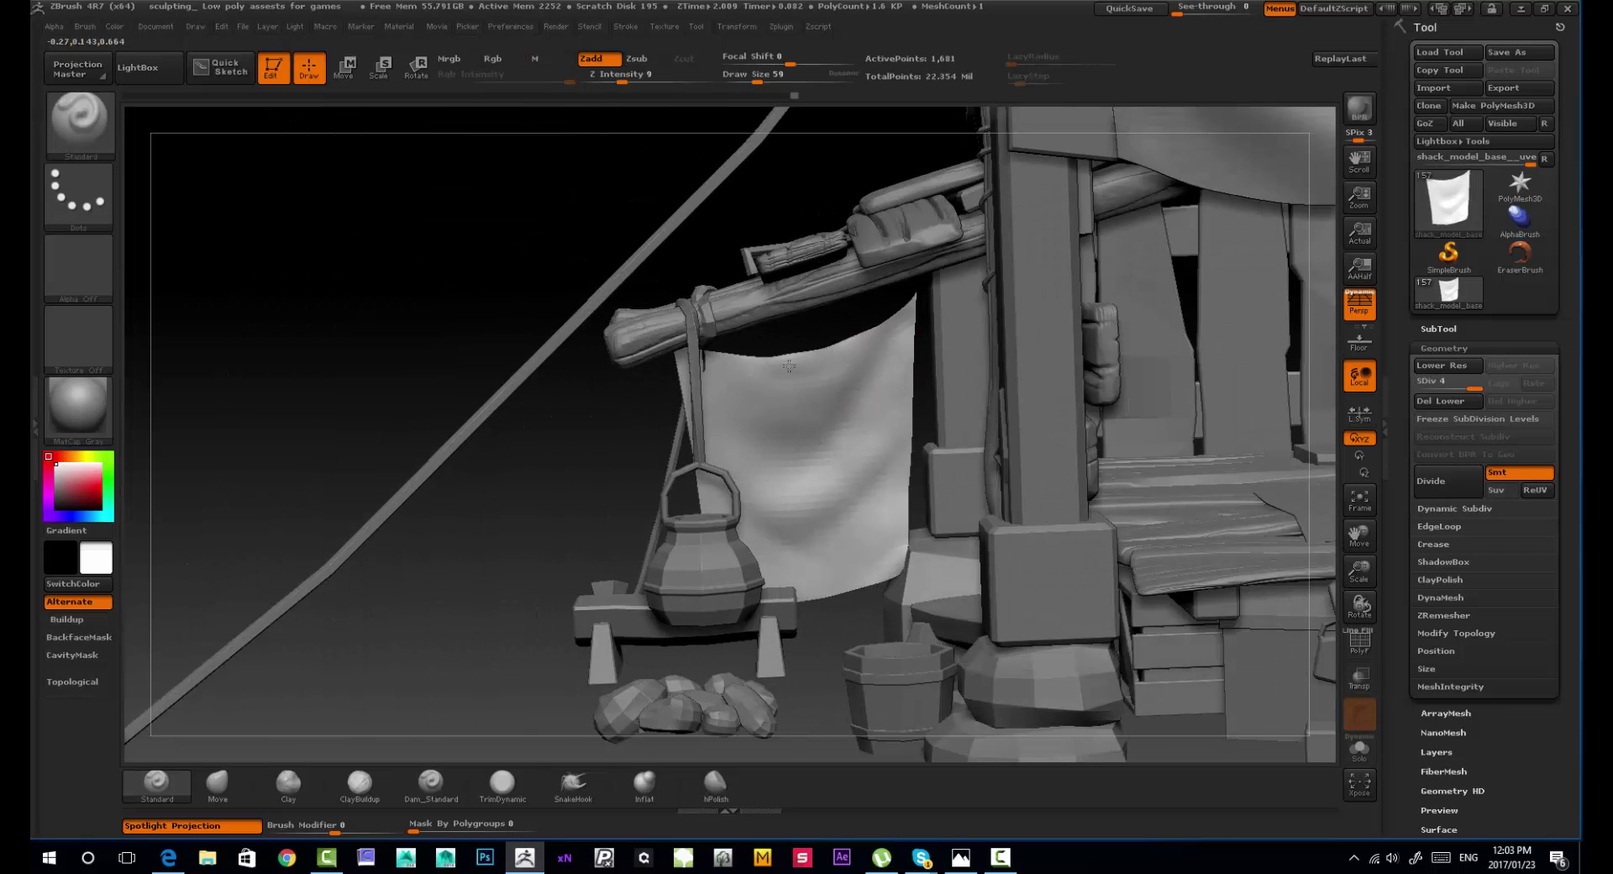
Step: Sculpt the upper part of the cloth from its pot-facing side and smooth the stroke
left_click_drag(768, 378, 798, 382)
left_click_drag(798, 382, 774, 403, "shift")
right_click_drag(774, 403, 827, 452)
Step: Sculpt folds along the lower part of the cloth with a resized Standard brush and smooth them
key("bracketleft")
key("bracketleft")
key("bracketleft")
key("bracketleft")
key("bracketleft")
key("bracketleft")
key("s")
mouse_move(711, 606)
left_mouse_down()
mouse_move(706, 550)
mouse_move(760, 629)
mouse_move(731, 608)
mouse_move(811, 607)
mouse_move(832, 570)
left_mouse_up()
mouse_move(823, 635)
left_mouse_down()
mouse_move(803, 571)
mouse_move(819, 538)
left_mouse_up()
mouse_move(819, 538)
right_mouse_down()
mouse_move(966, 546)
mouse_move(827, 538)
right_mouse_up()
mouse_move(819, 538)
left_mouse_down("shift")
mouse_move(798, 596)
mouse_move(756, 572)
left_mouse_up("shift")
Step: Adjust the cloth's hang with the Move brush, and sculpt sagging folds in its middle and upper corner with the Standard brush at level 5
left_click(220, 785)
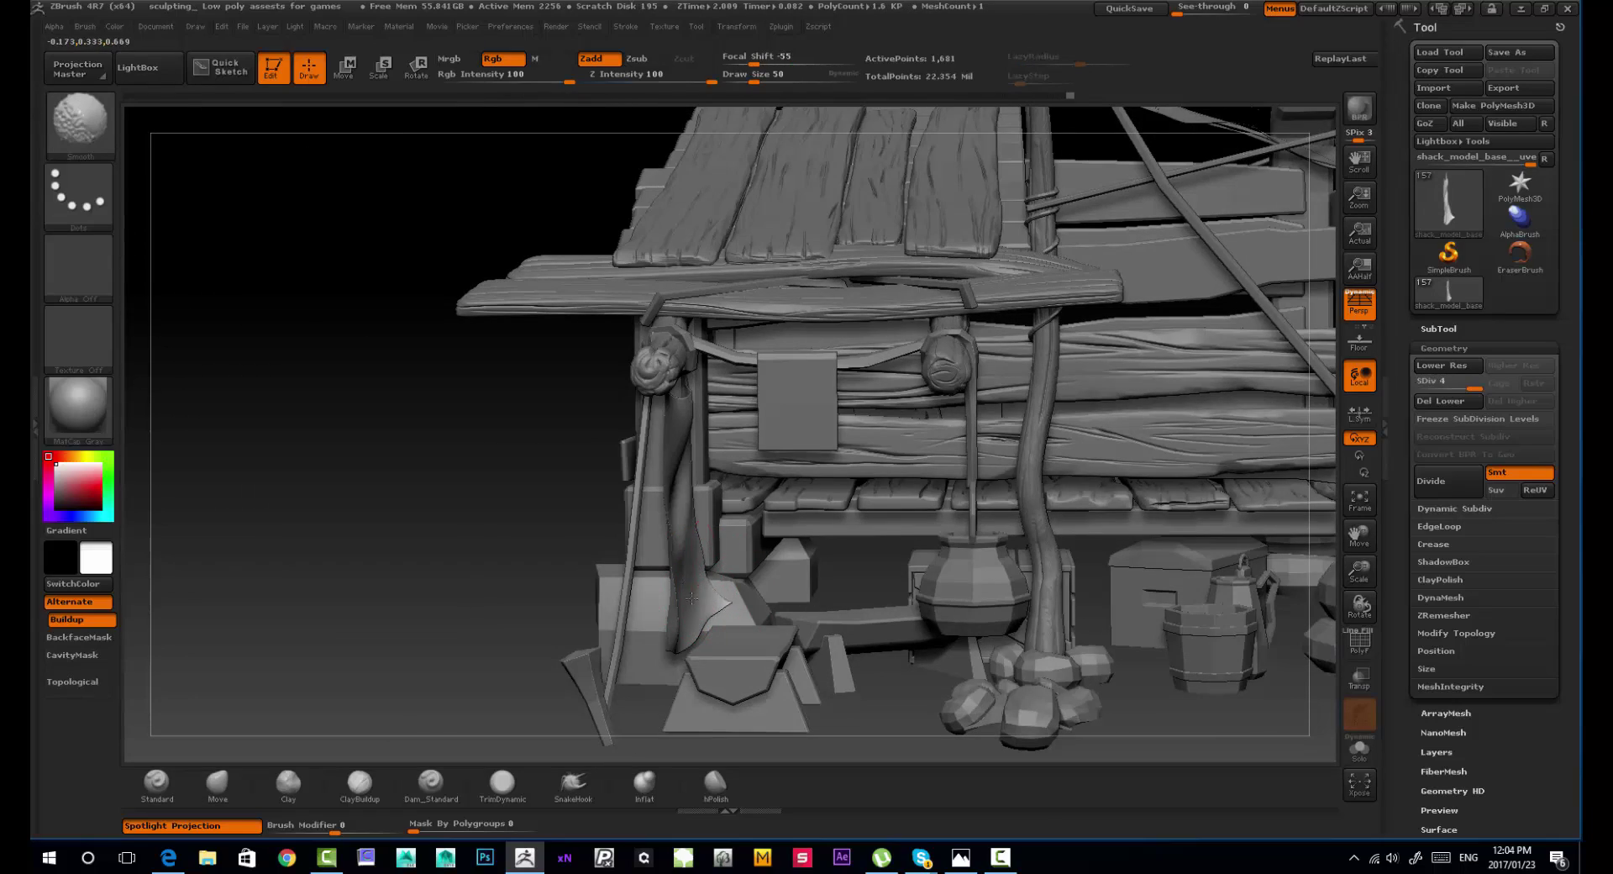
right_click_drag(687, 580, 761, 583)
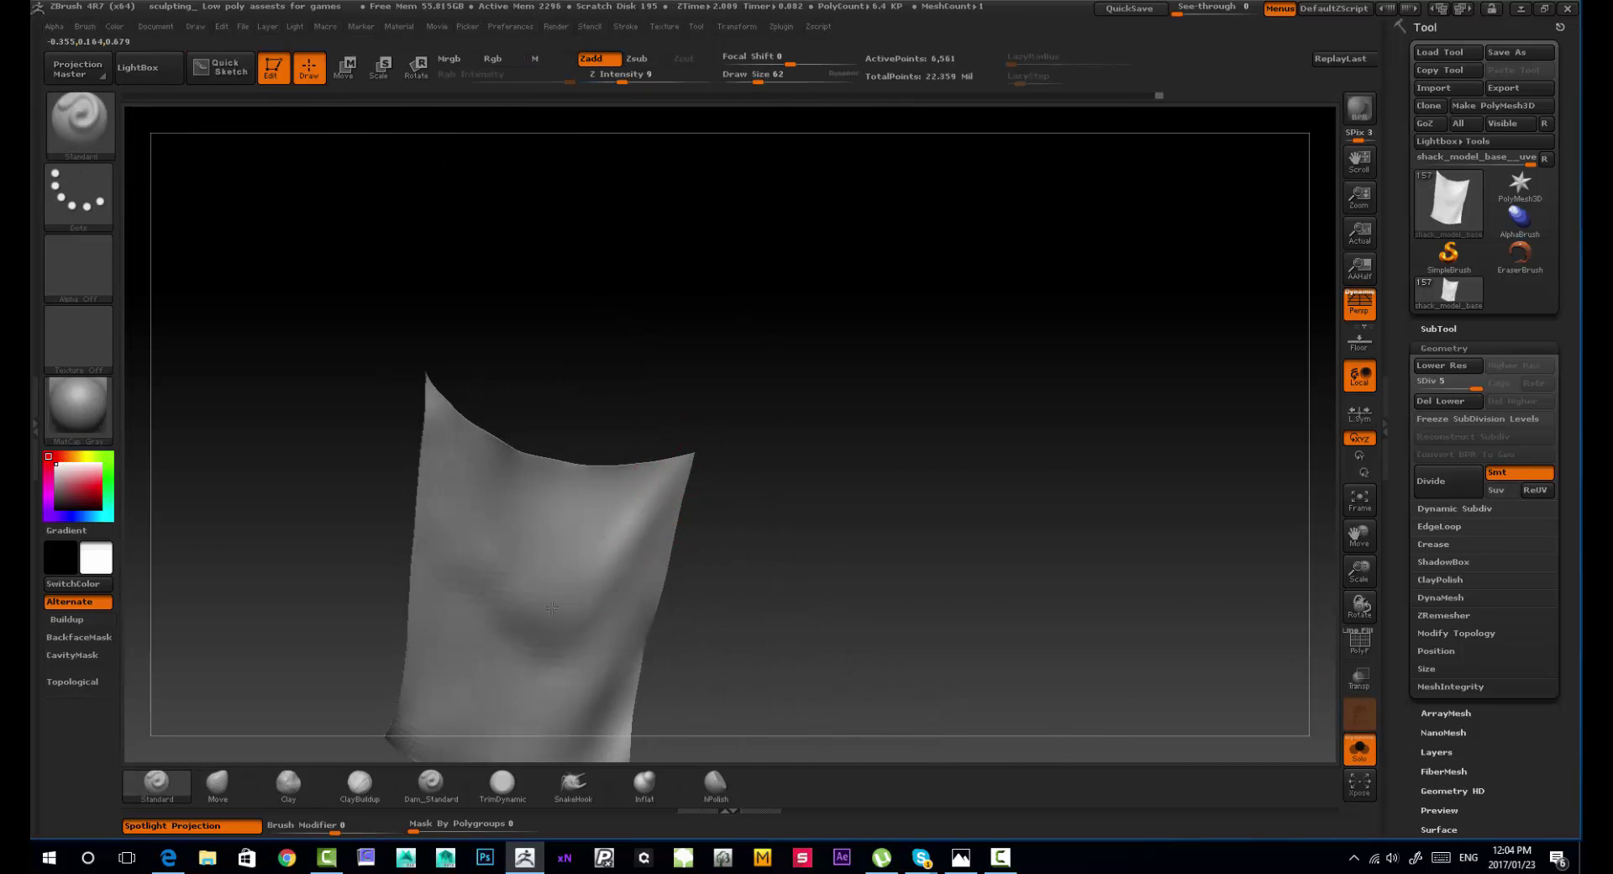
left_click_drag(483, 619, 580, 642)
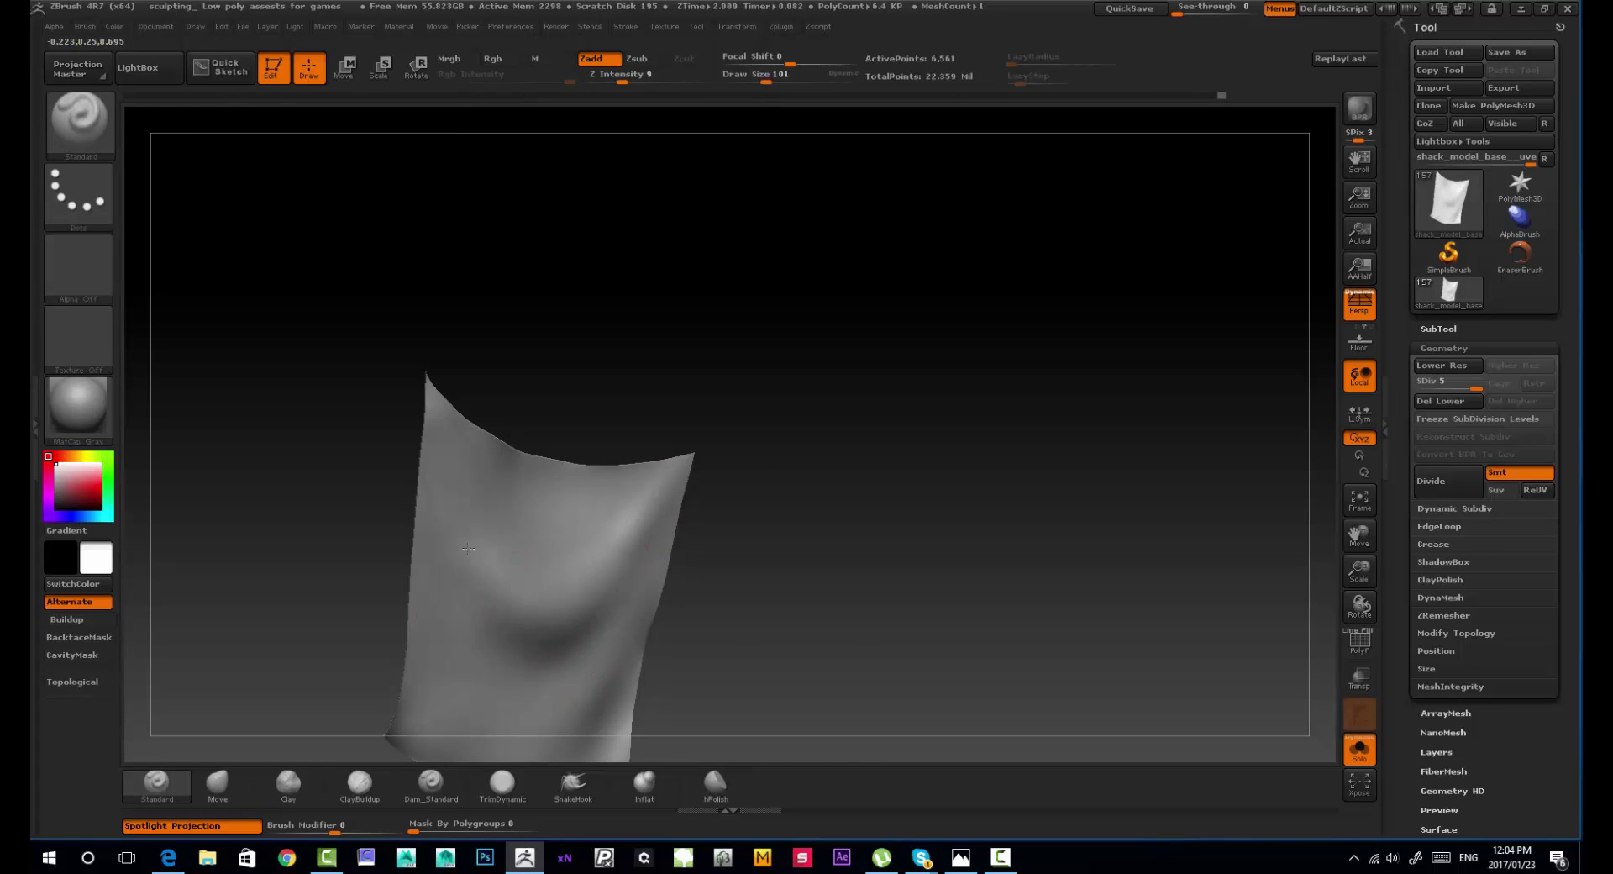
left_click_drag(758, 81, 765, 82)
left_click_drag(361, 457, 389, 460)
left_click_drag(766, 81, 749, 81)
left_click_drag(433, 423, 432, 410)
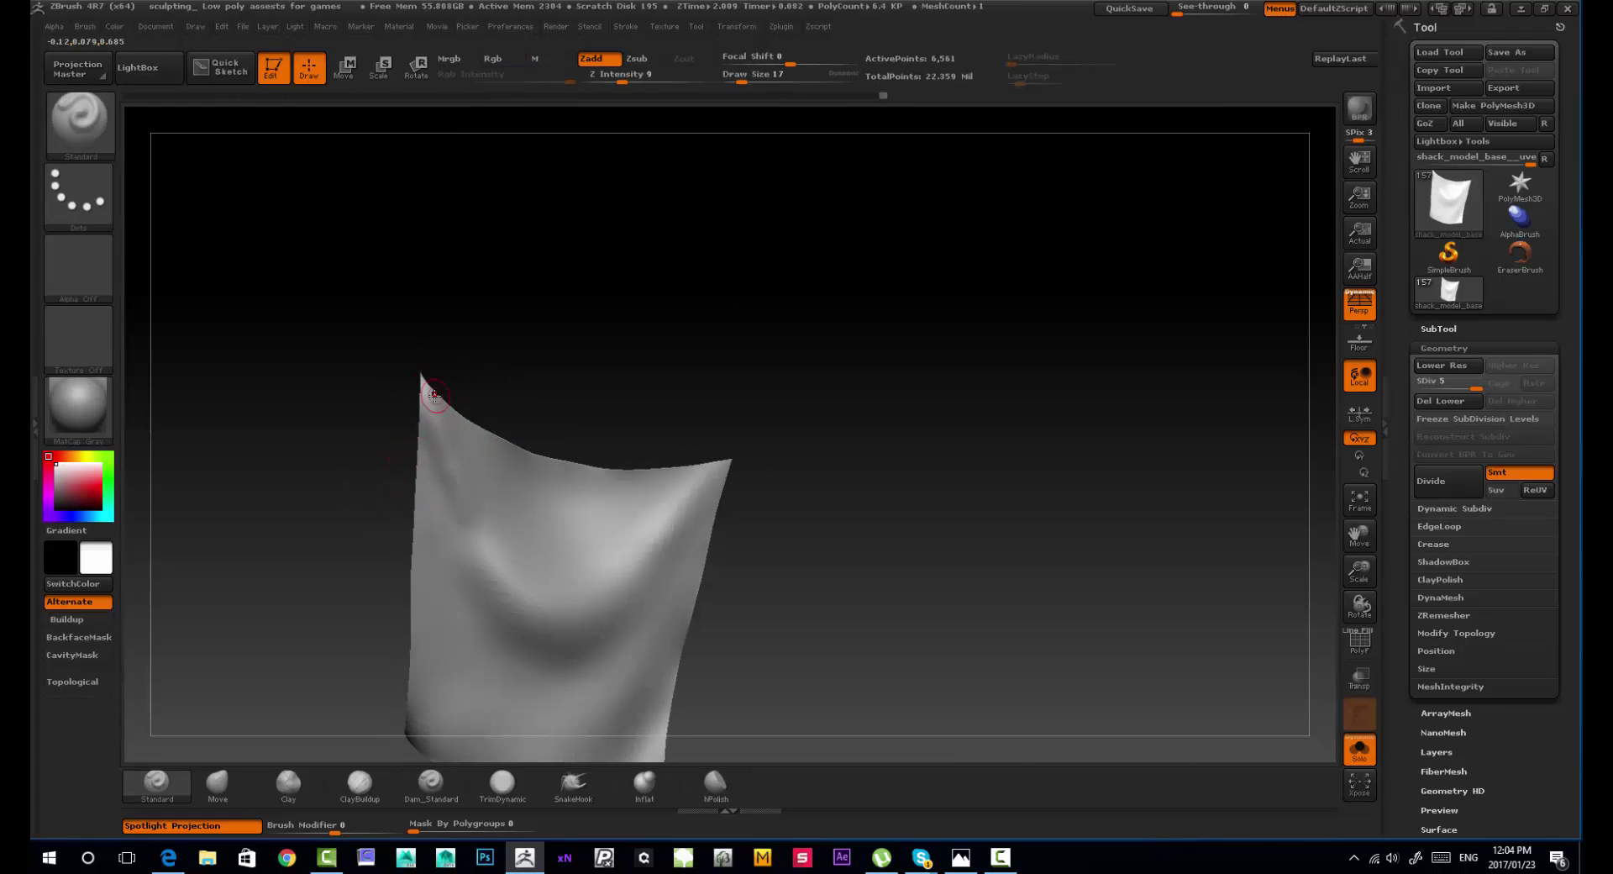
Step: Carve creases from the cloth's upper corner and across its middle with the Dam_Standard brush
left_click(431, 783)
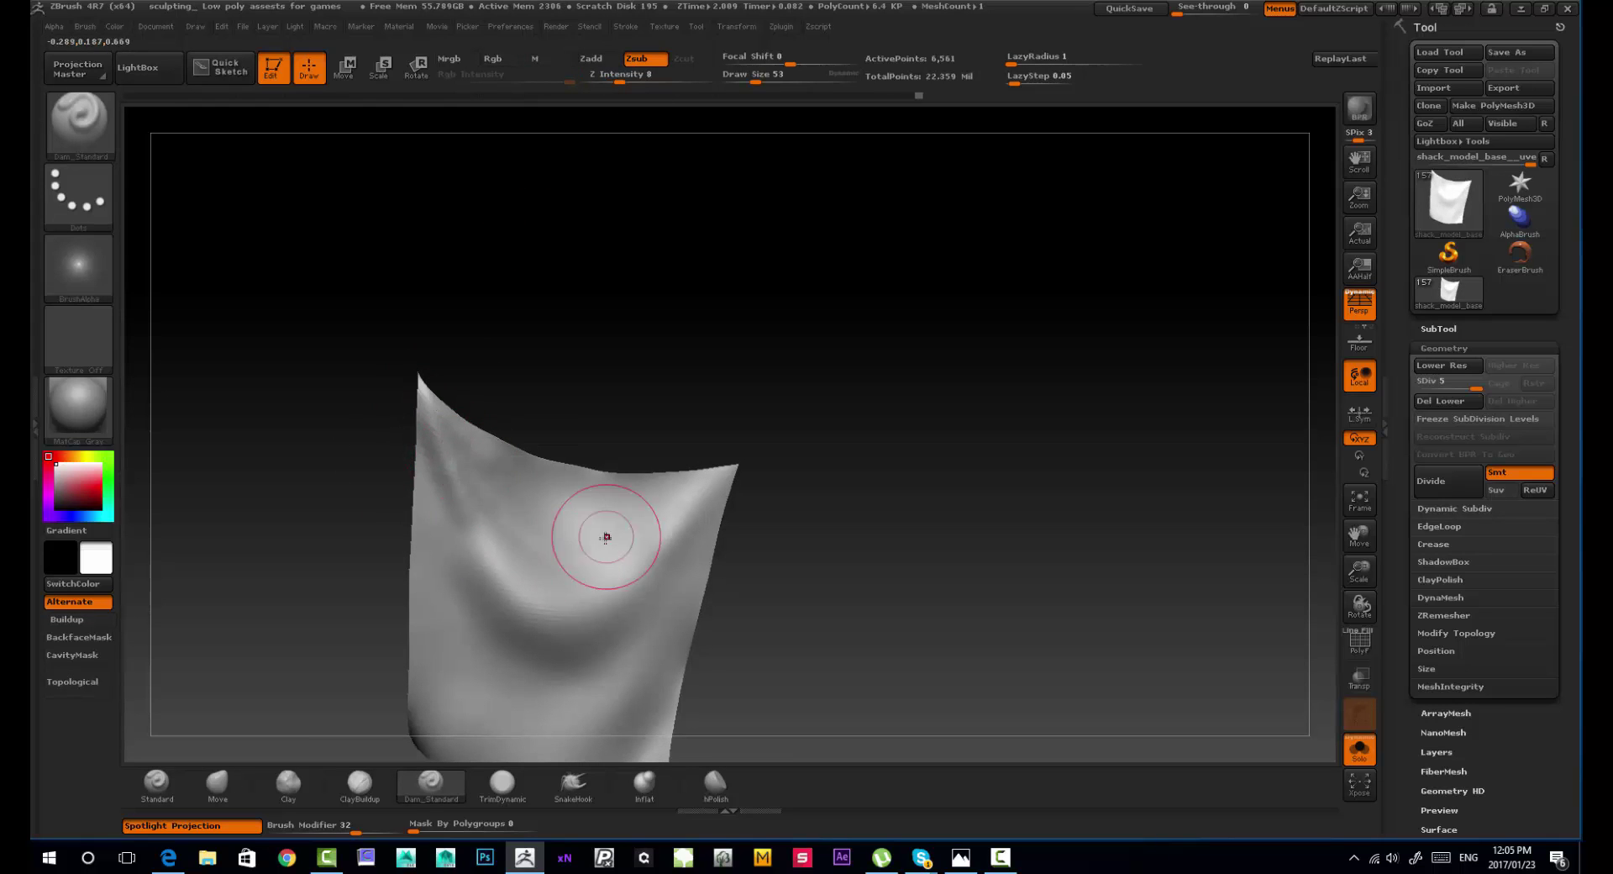
left_click_drag(606, 537, 705, 488)
mouse_move(638, 598)
left_mouse_down()
mouse_move(710, 509)
mouse_move(702, 521)
left_mouse_up()
left_click_drag(777, 588, 804, 418, "alt")
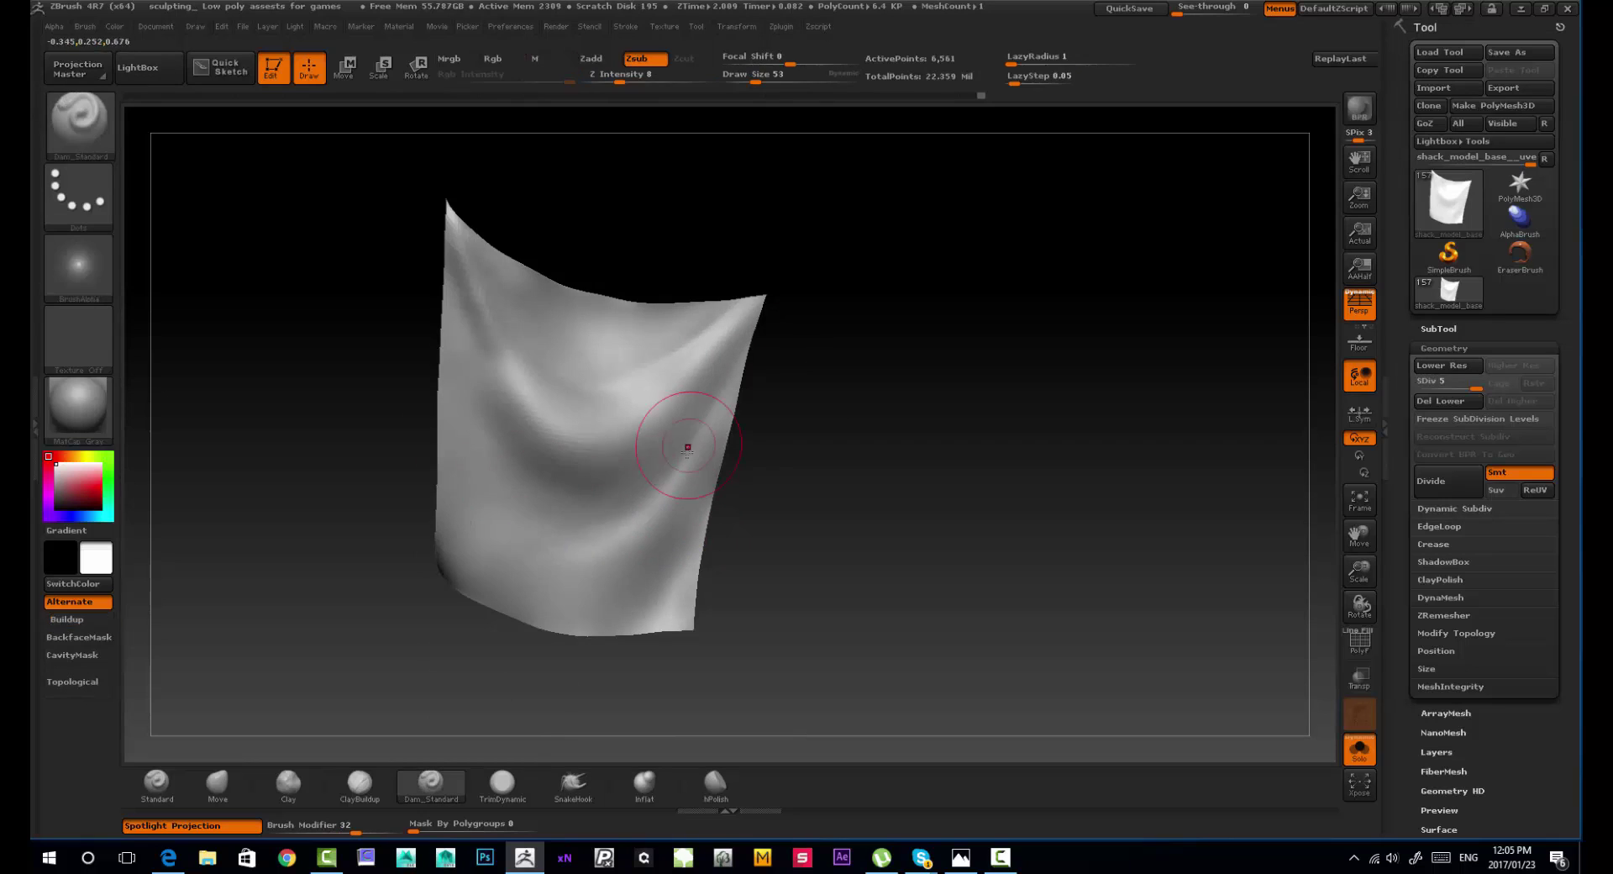
left_click_drag(687, 447, 532, 449)
Step: Build up the folds converging on the cloth's upper corners with the Standard brush and smooth them
mouse_move(760, 521)
left_mouse_down()
mouse_move(777, 265)
mouse_move(754, 336)
left_mouse_up()
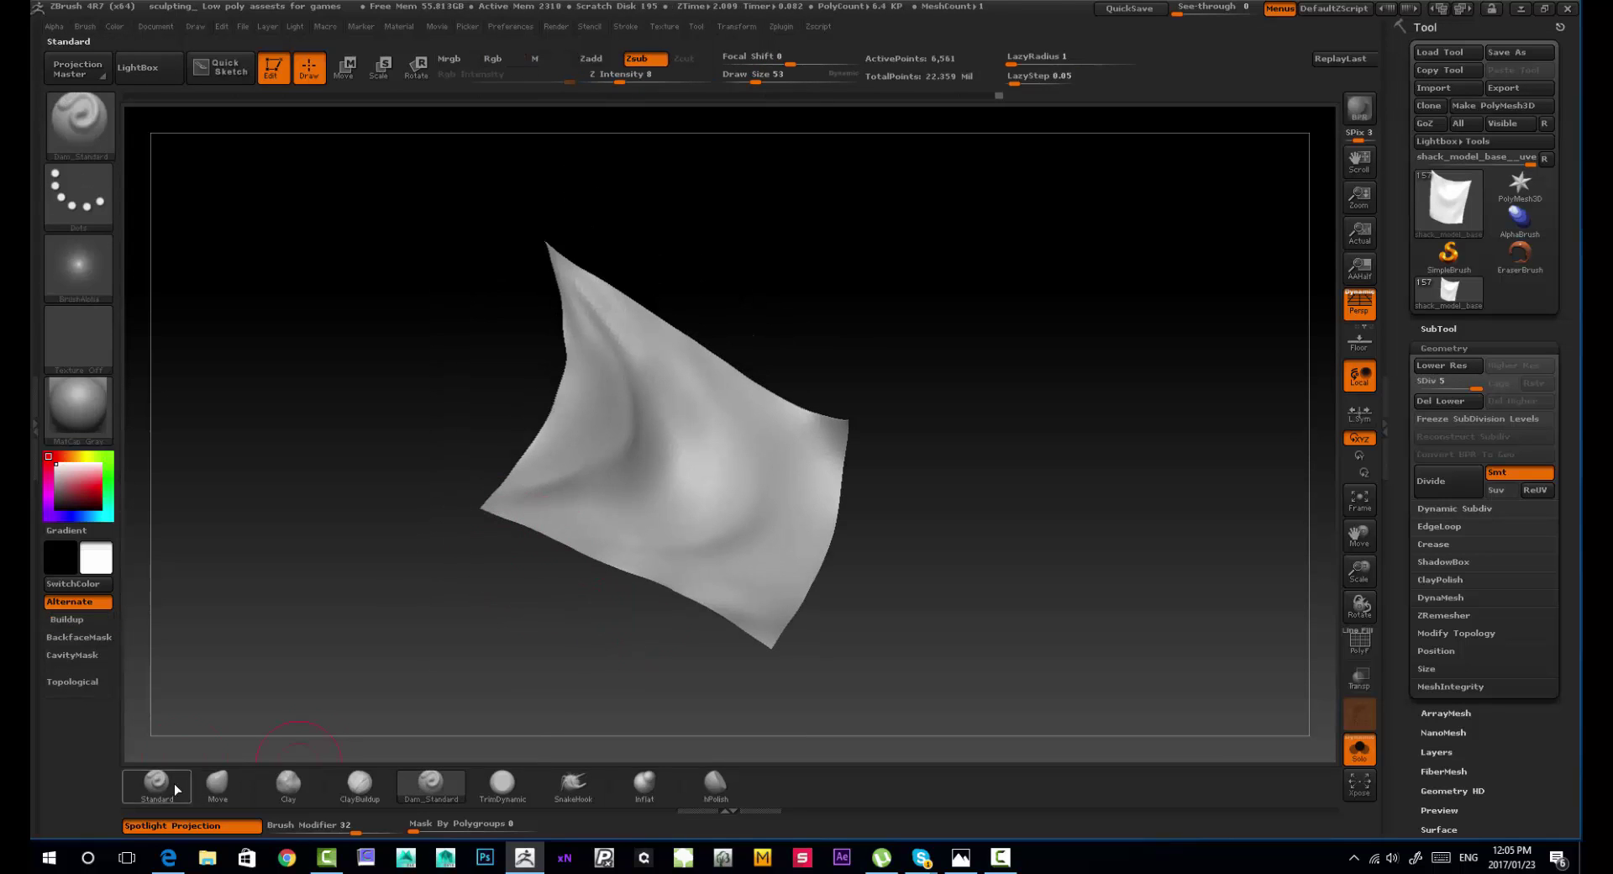
left_click(157, 785)
mouse_move(571, 487)
left_mouse_down()
mouse_move(550, 498)
mouse_move(619, 464)
left_mouse_up()
right_click_drag(620, 464, 584, 514, "alt")
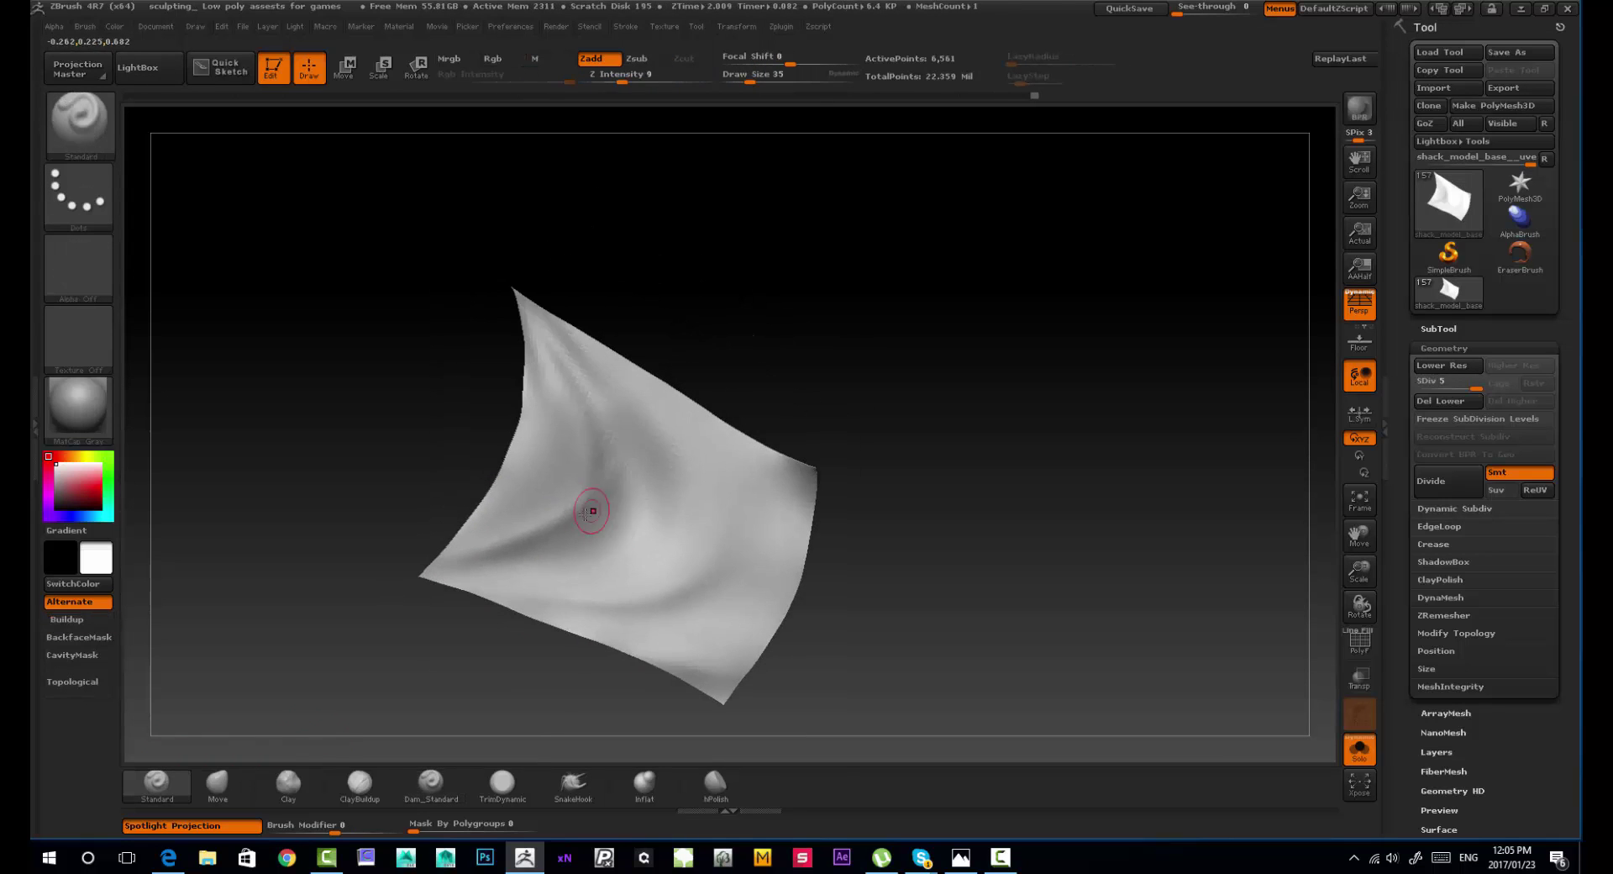
key("shift")
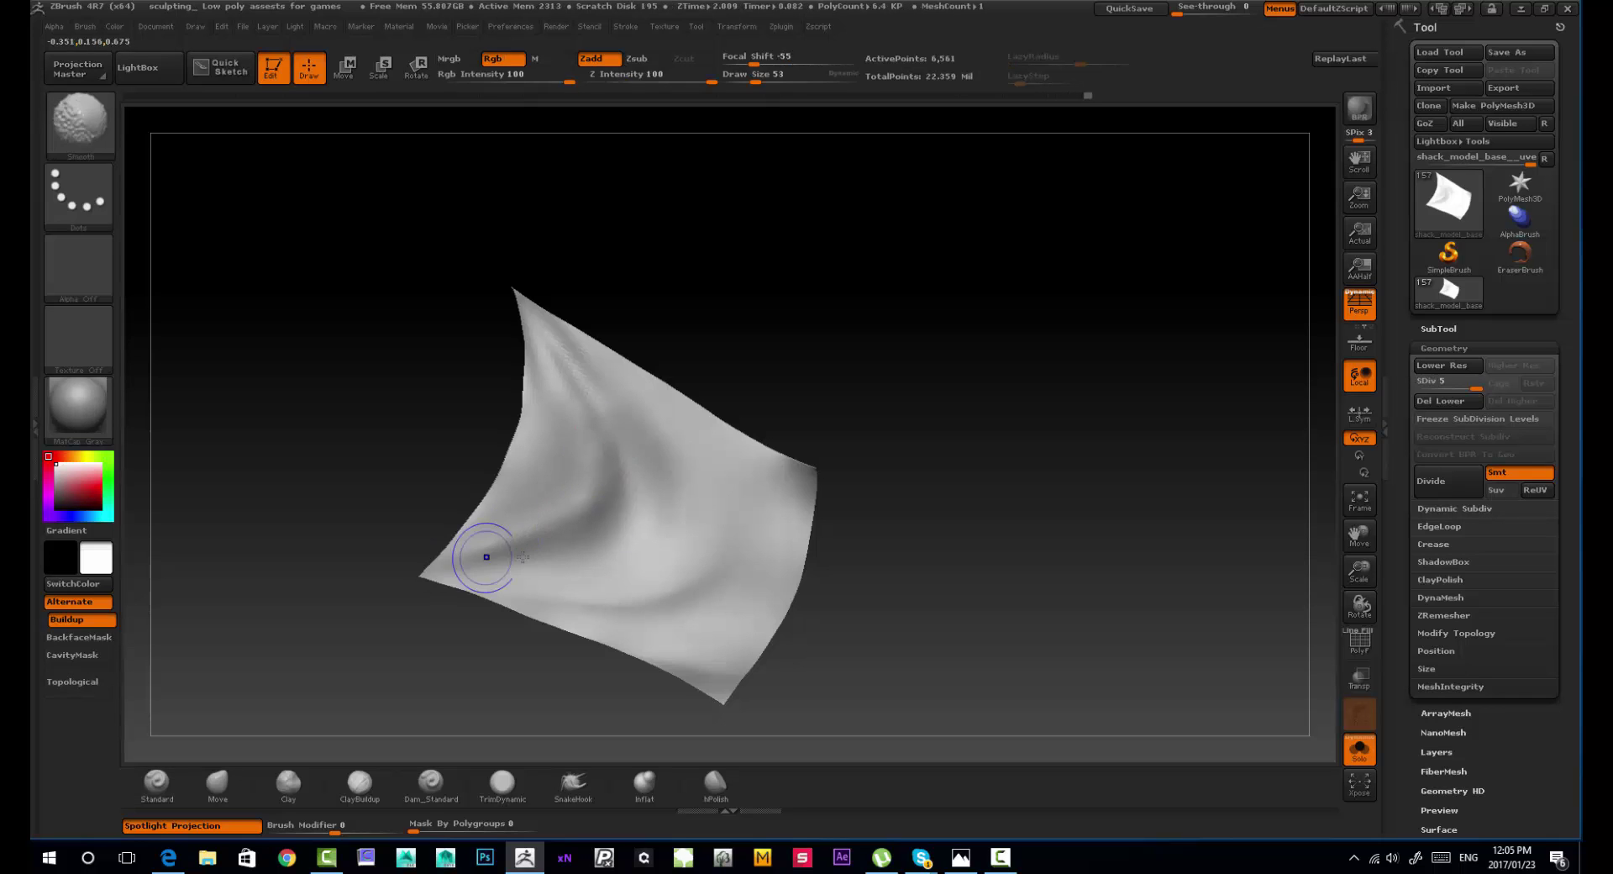
mouse_move(522, 557)
right_mouse_down()
mouse_move(653, 605)
mouse_move(809, 431)
mouse_move(853, 533)
mouse_move(509, 396)
right_mouse_up()
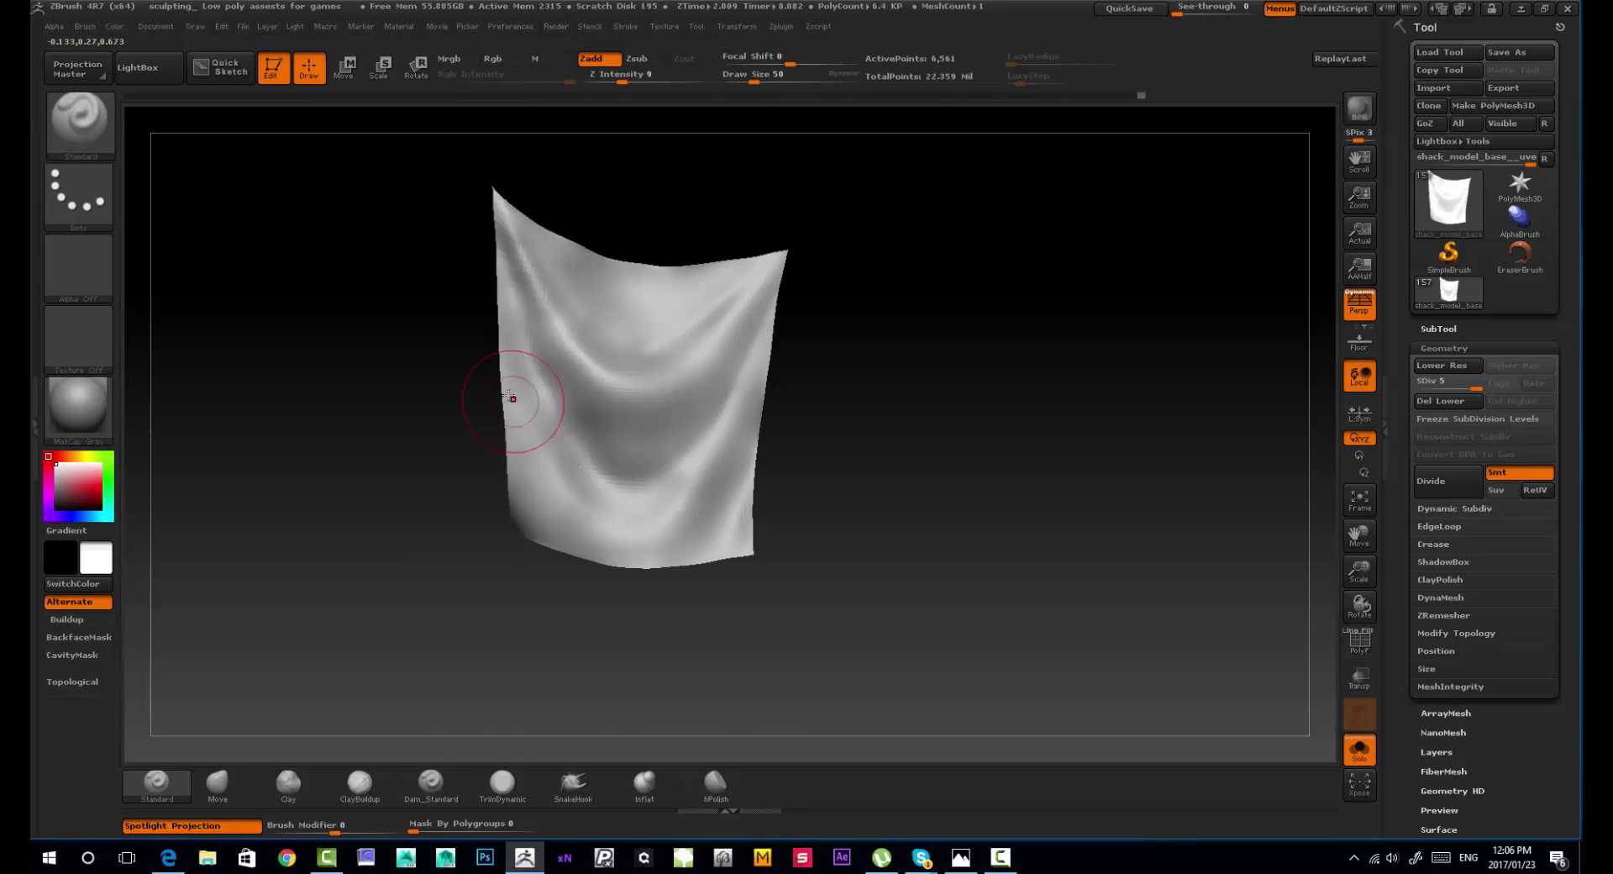
Step: Sculpt more draping along the cloth's side edge and centre with the Standard brush, smoothing the strokes
left_click_drag(727, 461, 744, 387)
mouse_move(558, 389)
left_mouse_down()
mouse_move(578, 446)
mouse_move(612, 445)
left_mouse_up()
mouse_move(697, 462)
right_mouse_down()
mouse_move(704, 511)
mouse_move(783, 609)
right_mouse_up()
left_click_drag(610, 456, 618, 491, "shift")
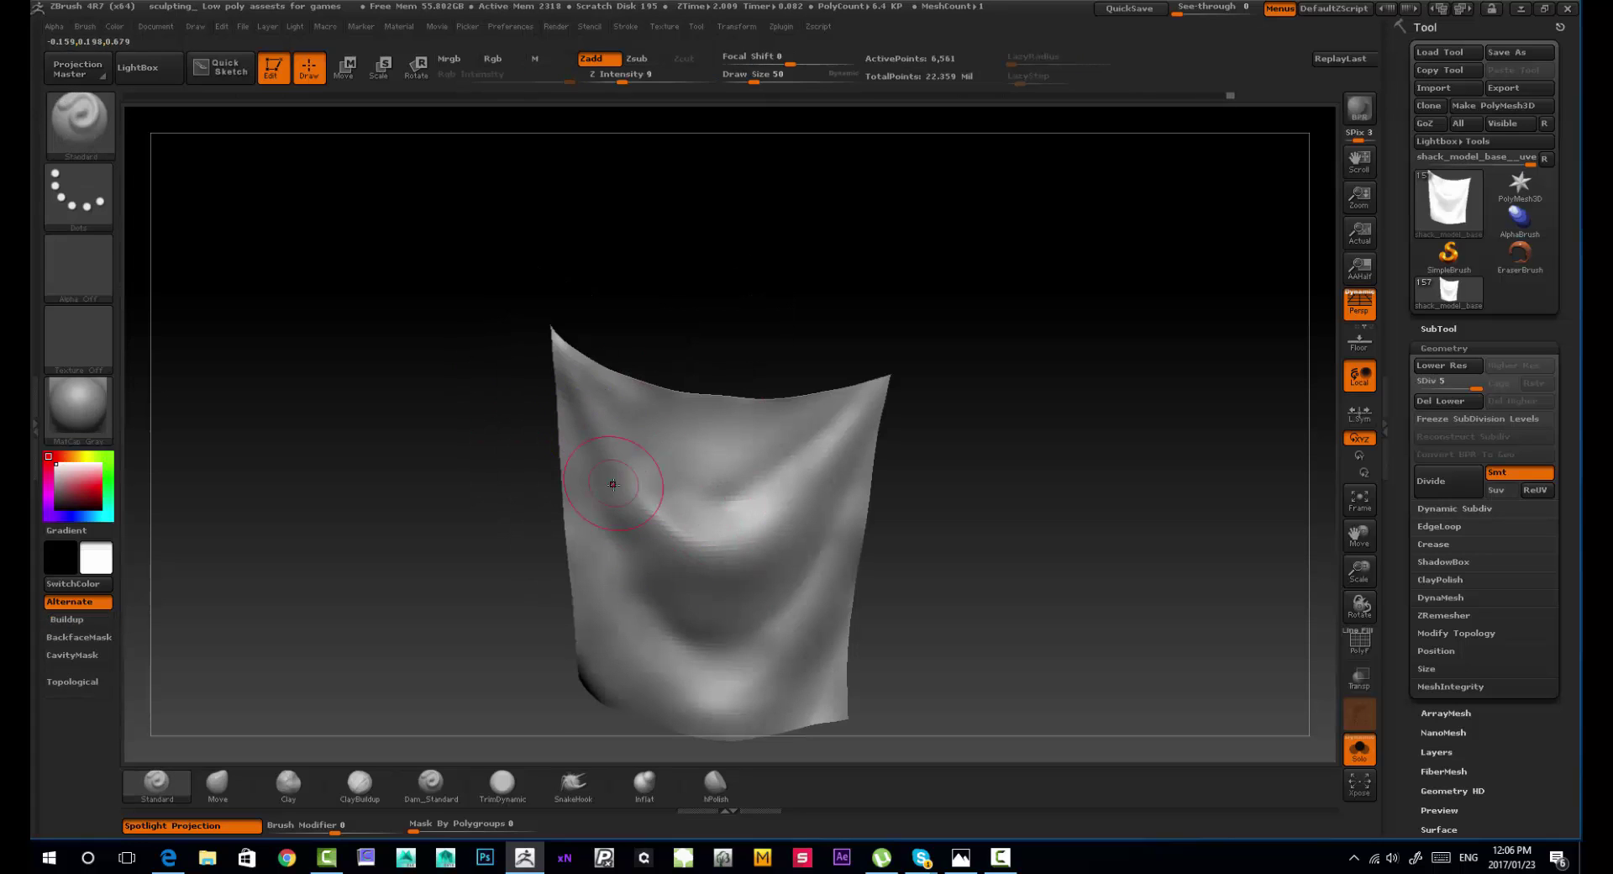
left_click_drag(649, 551, 640, 351, "shift")
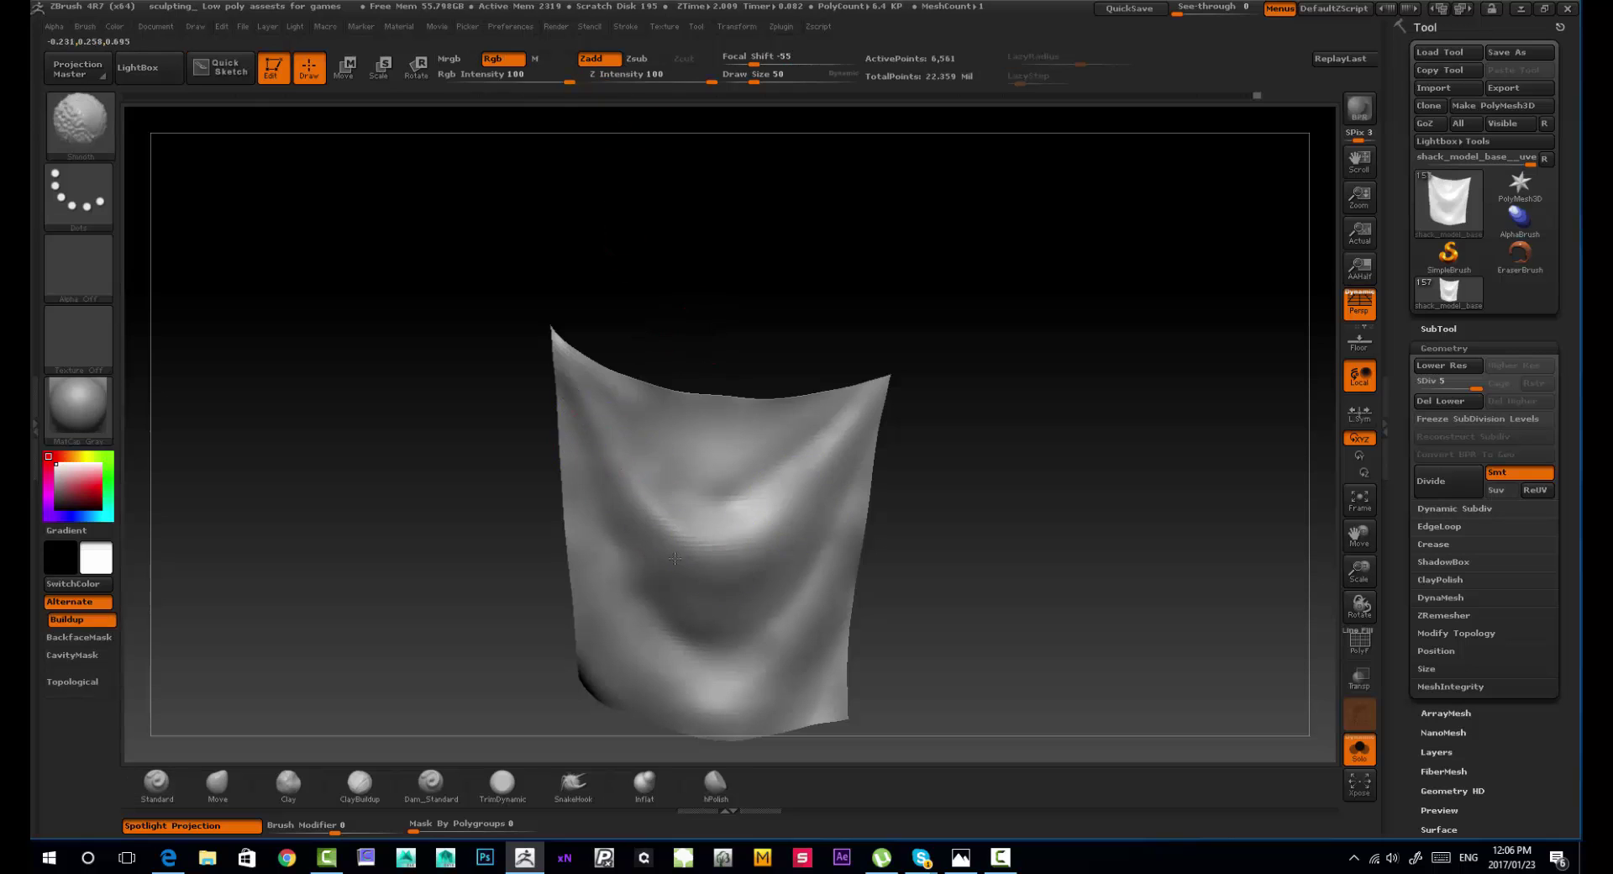
mouse_move(701, 436)
left_mouse_down()
mouse_move(721, 491)
mouse_move(745, 417)
left_mouse_up()
mouse_move(588, 521)
right_mouse_down()
mouse_move(521, 540)
mouse_move(504, 605)
right_mouse_up()
Step: Drop the cloth to subdivision level 3 and pull a pinched fold into the middle of its upper edge with the Move brush
left_click_drag(767, 82, 757, 81)
left_click(214, 786)
key("shift+d")
key("shift+d")
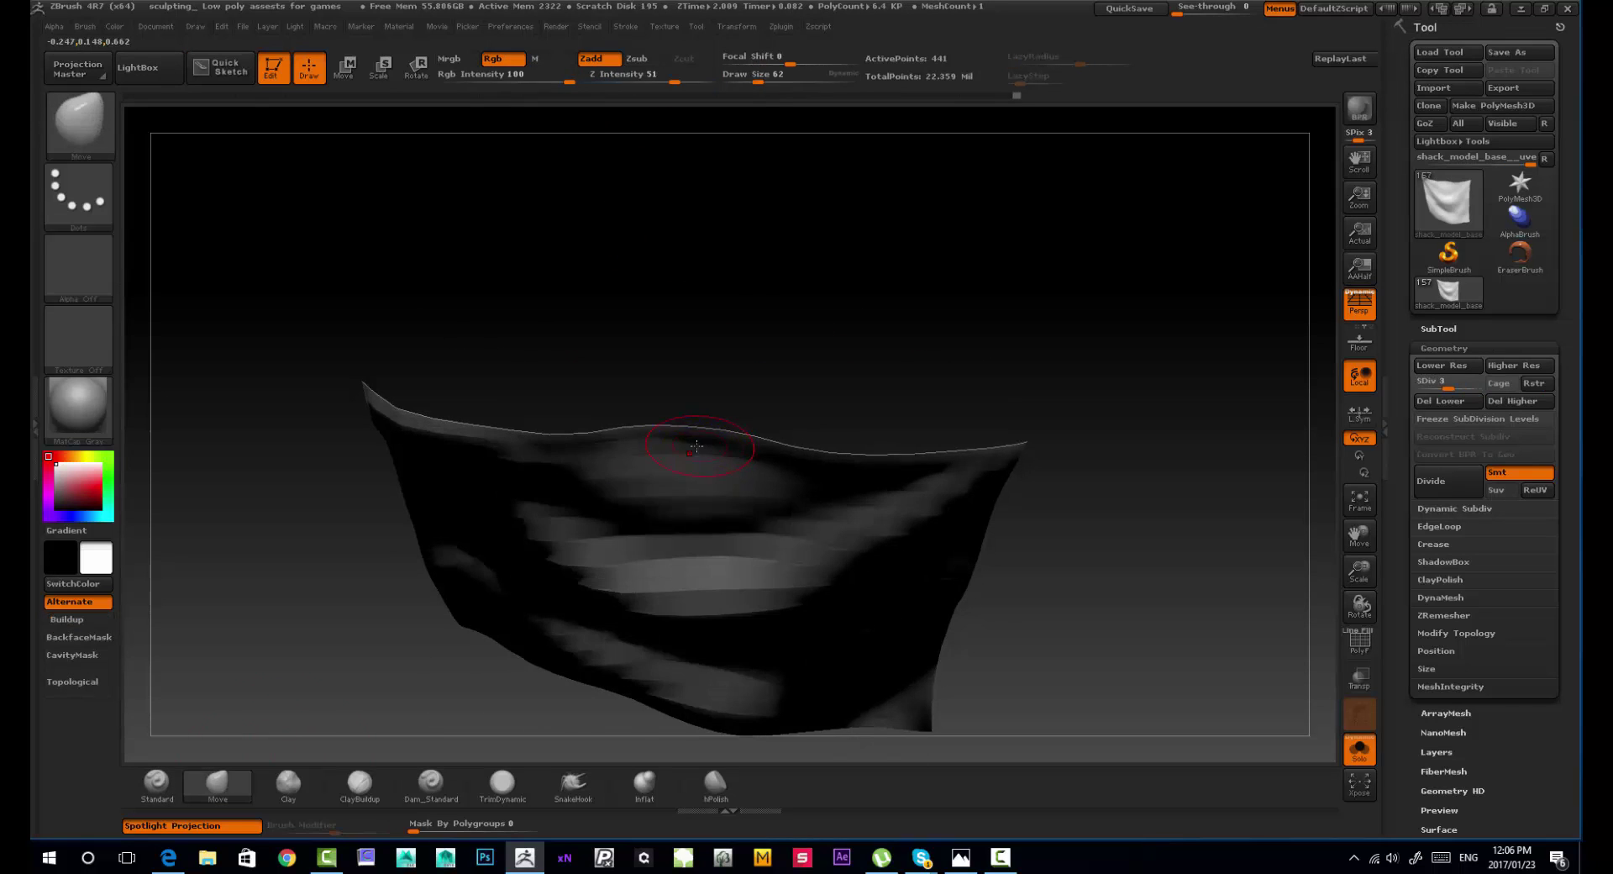
right_click_drag(622, 458, 640, 404)
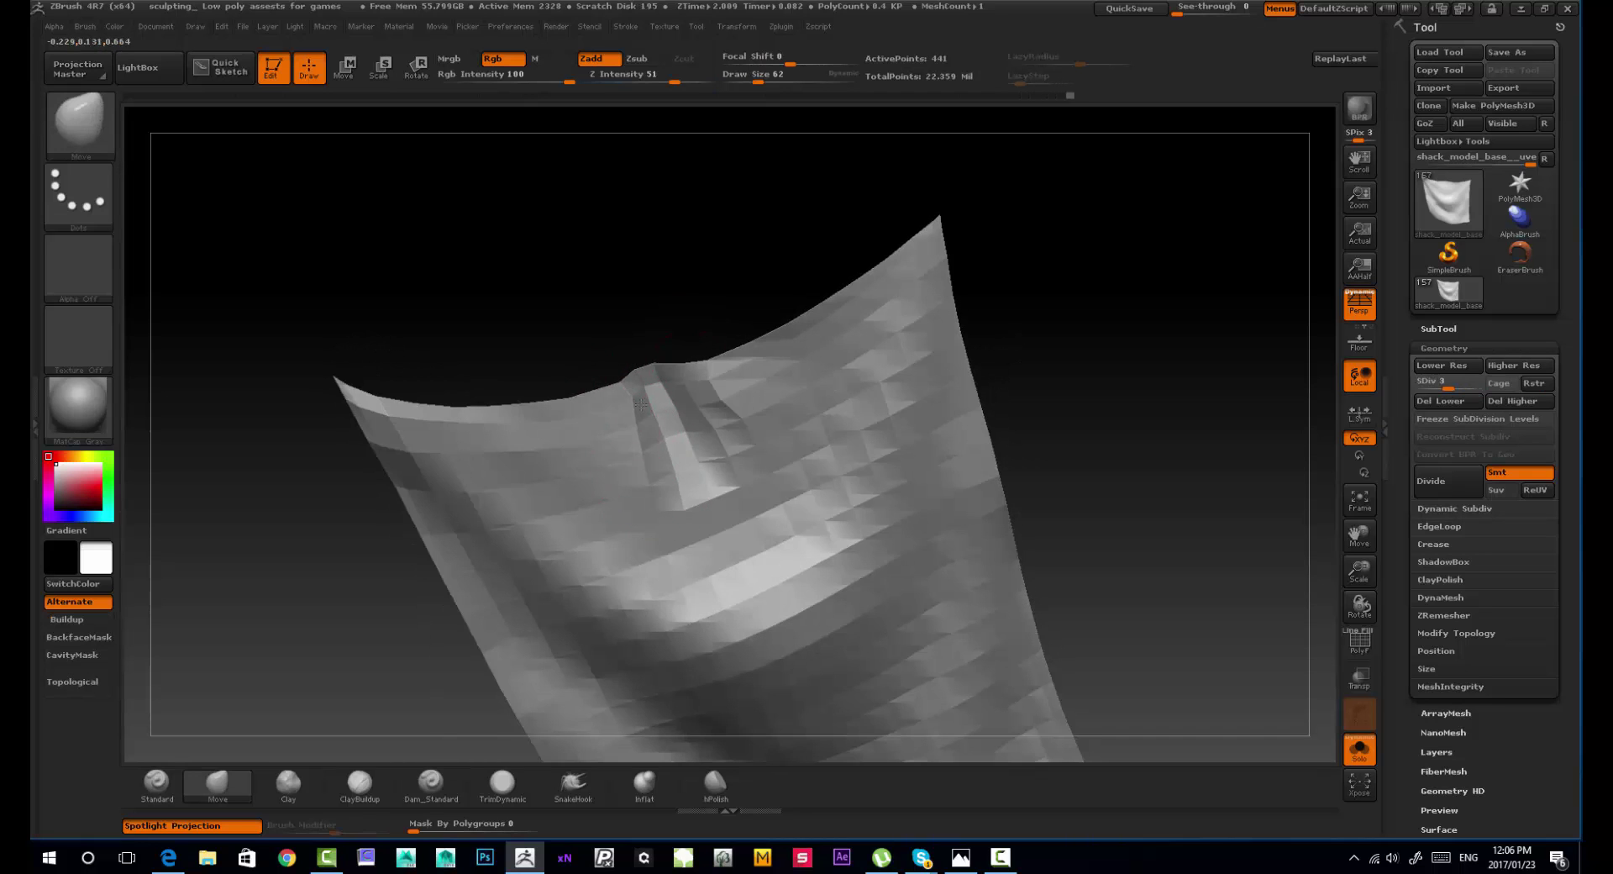
key("d")
key("d")
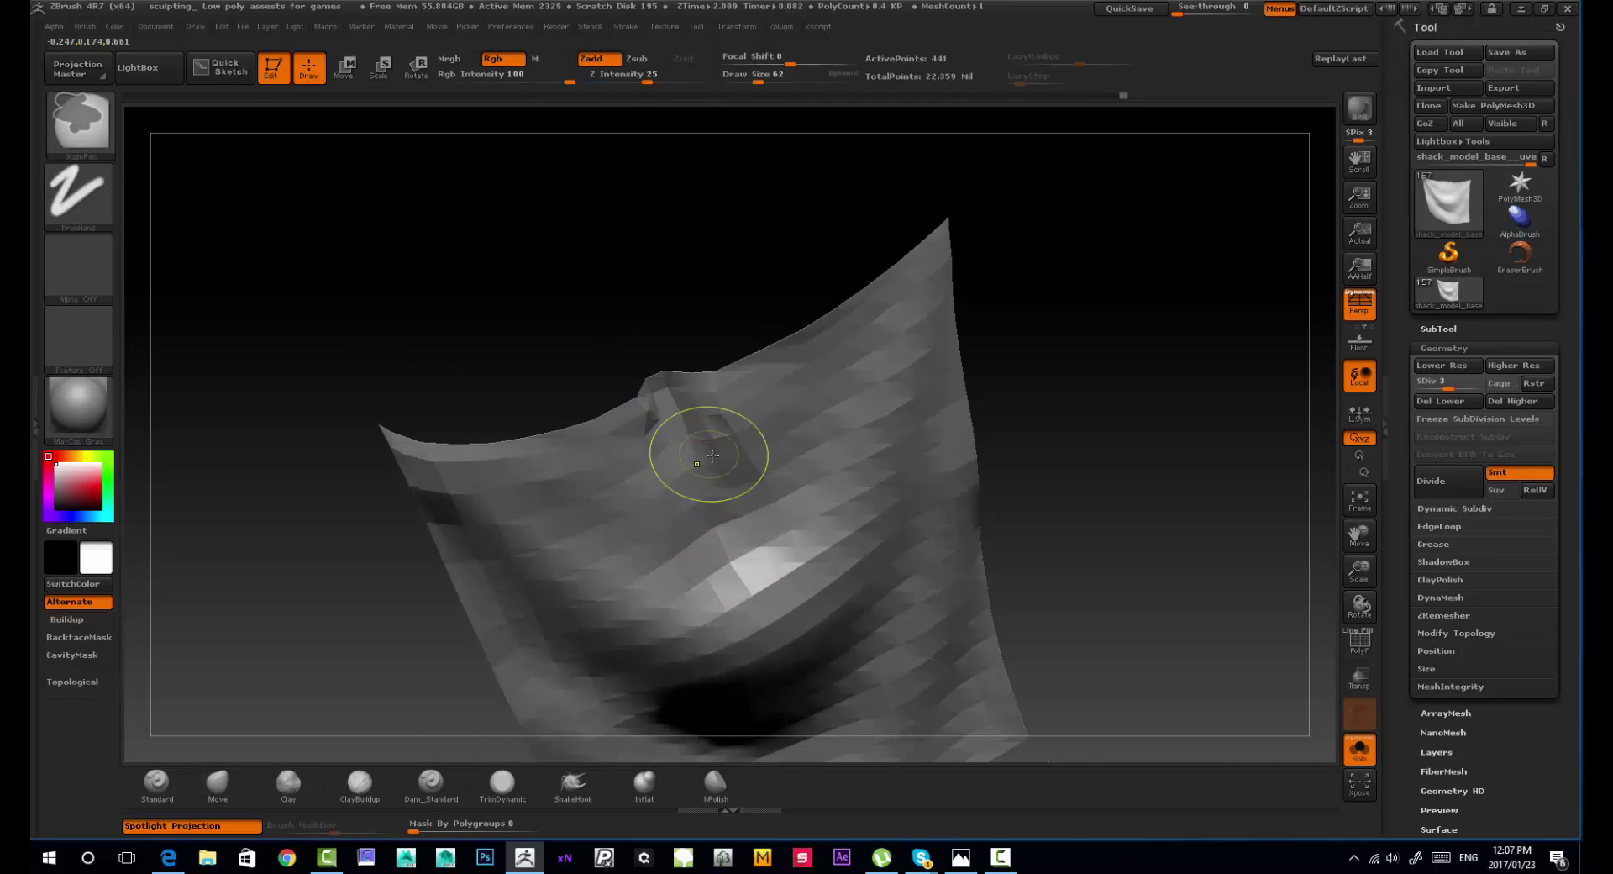
Step: Smooth the pinched fold at the upper edge and blend the bulge below it with a large Standard brush
mouse_move(709, 452)
left_mouse_down("shift")
mouse_move(656, 389)
mouse_move(736, 414)
left_mouse_up("shift")
key("s")
left_click_drag(653, 398, 642, 431)
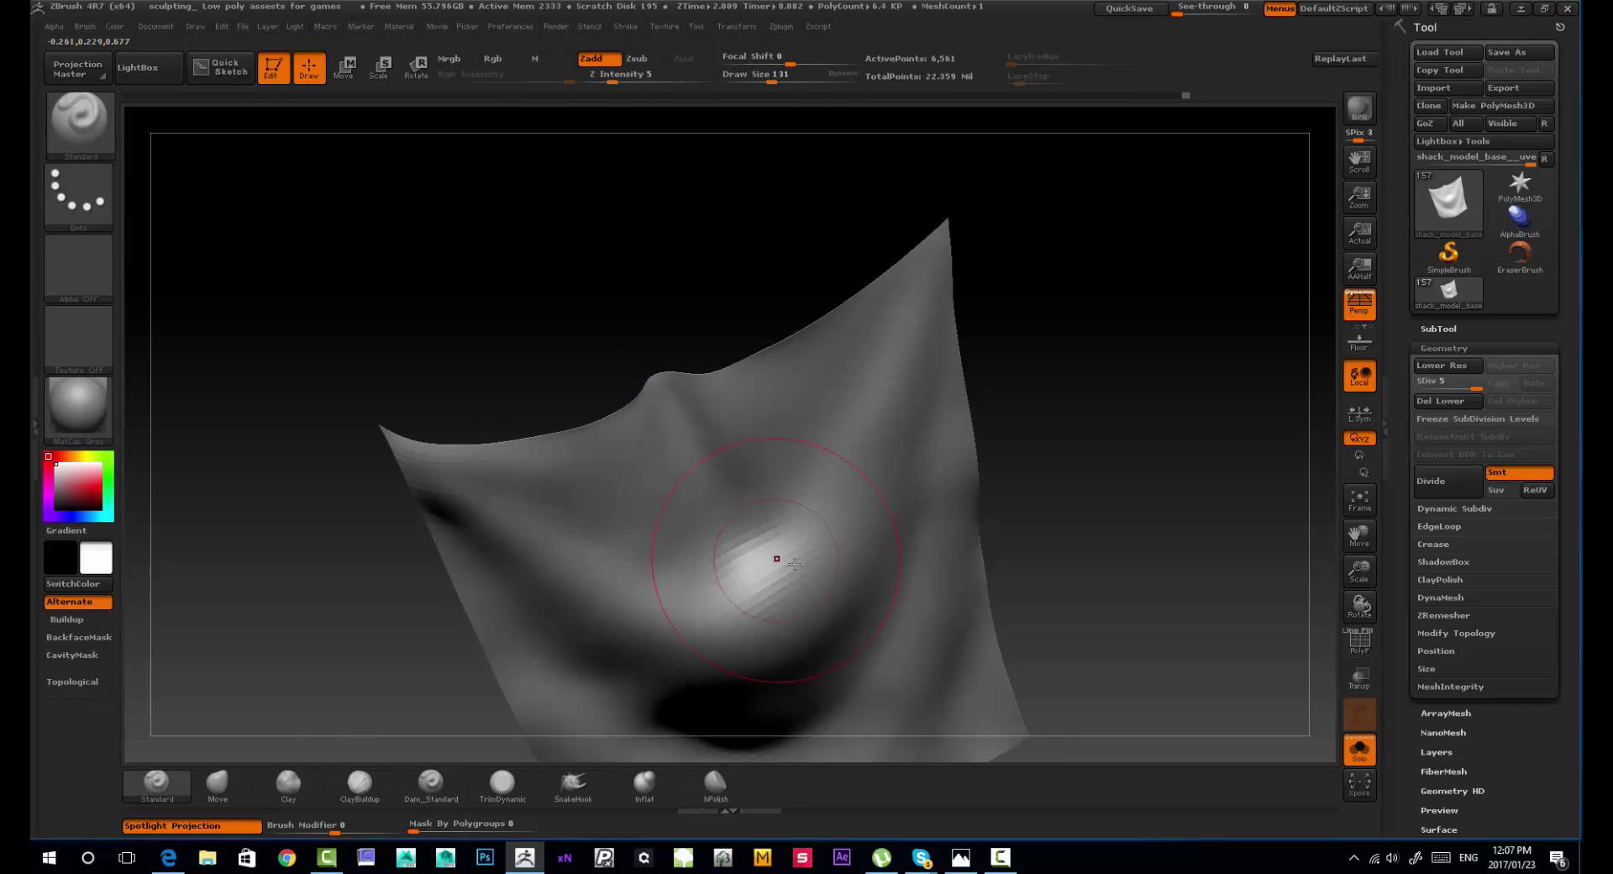
mouse_move(794, 563)
right_mouse_down()
mouse_move(732, 476)
mouse_move(1066, 227)
mouse_move(905, 378)
mouse_move(865, 558)
mouse_move(889, 361)
mouse_move(909, 441)
mouse_move(849, 391)
right_mouse_up()
key("shift")
Step: Return the cloth to subdivision level 3 and reshape its side profile with the Move brush at a draw size of 65
key("shift+d")
key("shift+d")
key("b")
key("m")
key("v")
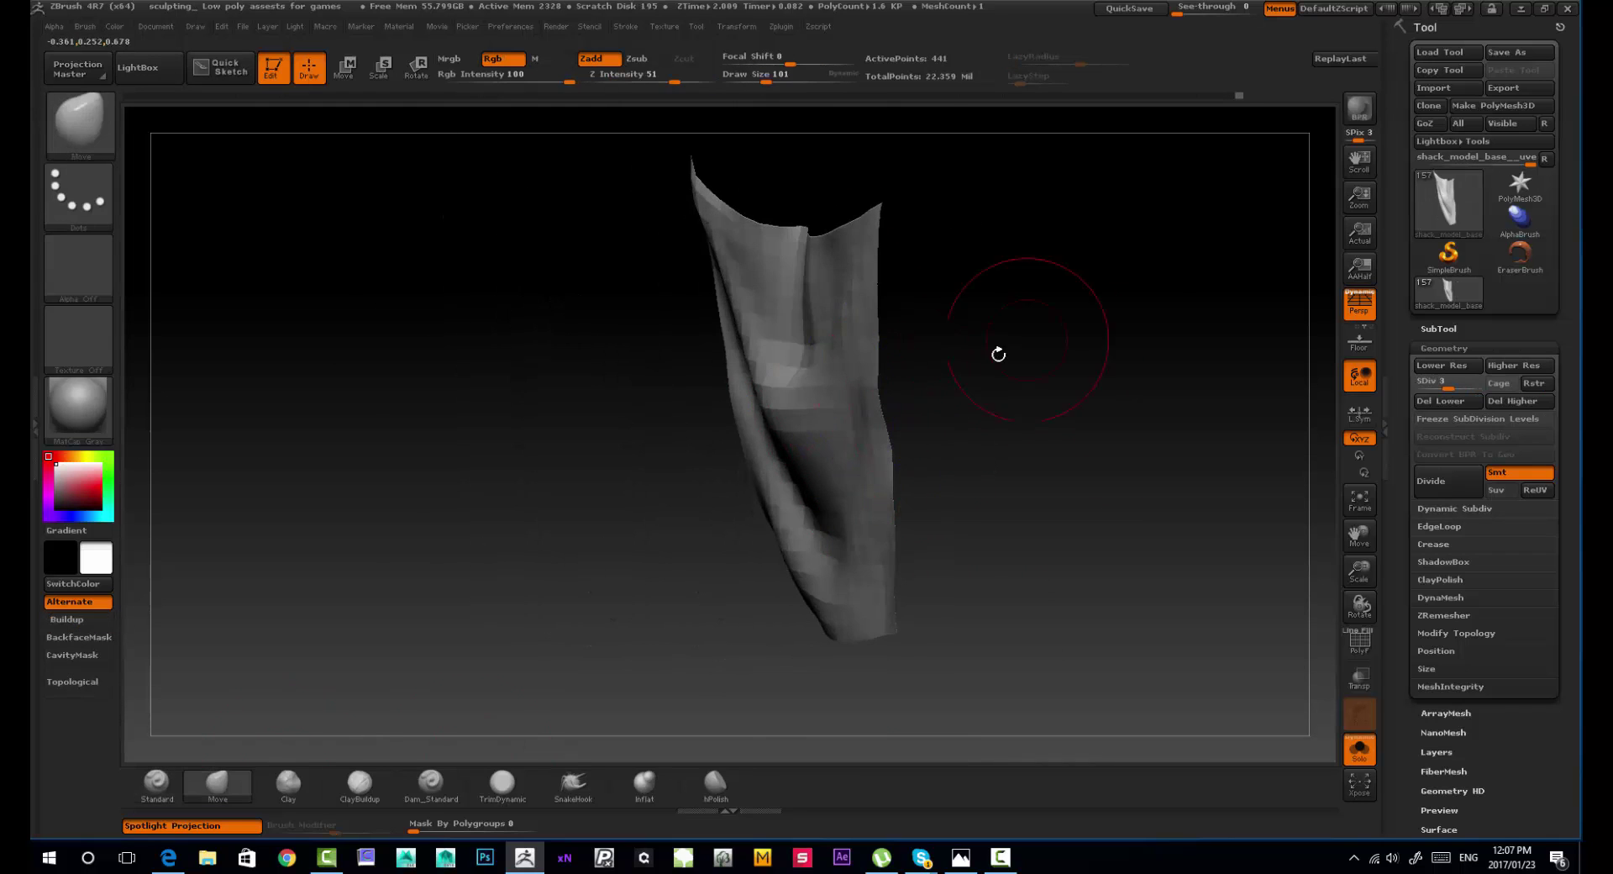
right_click_drag(997, 352, 899, 388)
key("s")
left_click_drag(857, 402, 842, 398)
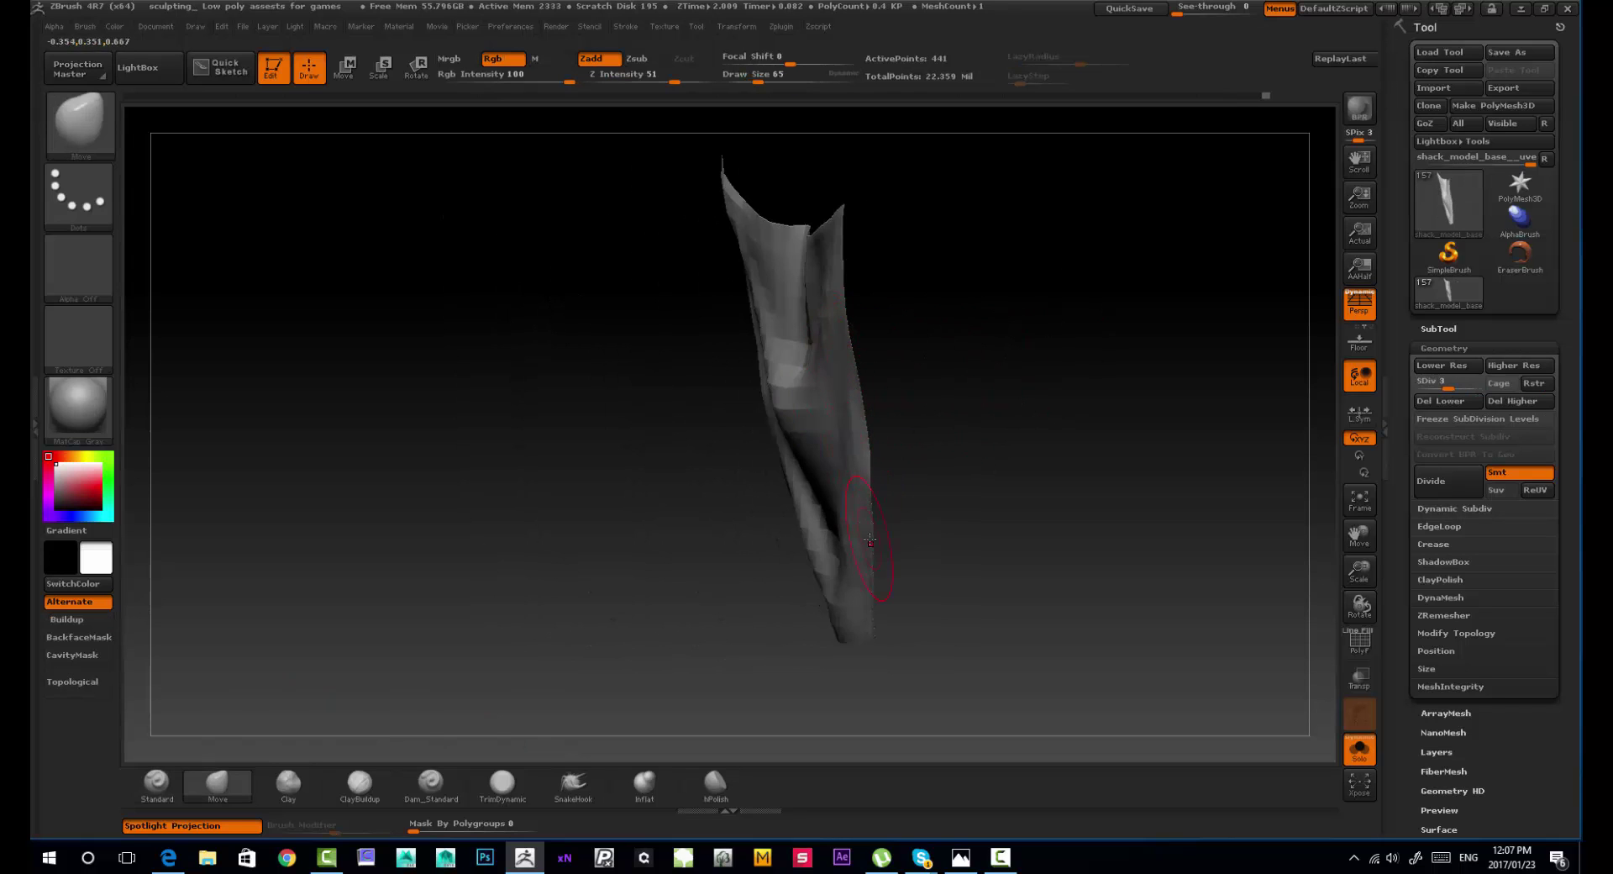
Step: Smooth the cloth's lower side edge and raise the mesh to subdivision level 6
right_click_drag(870, 540, 831, 601)
key("shift")
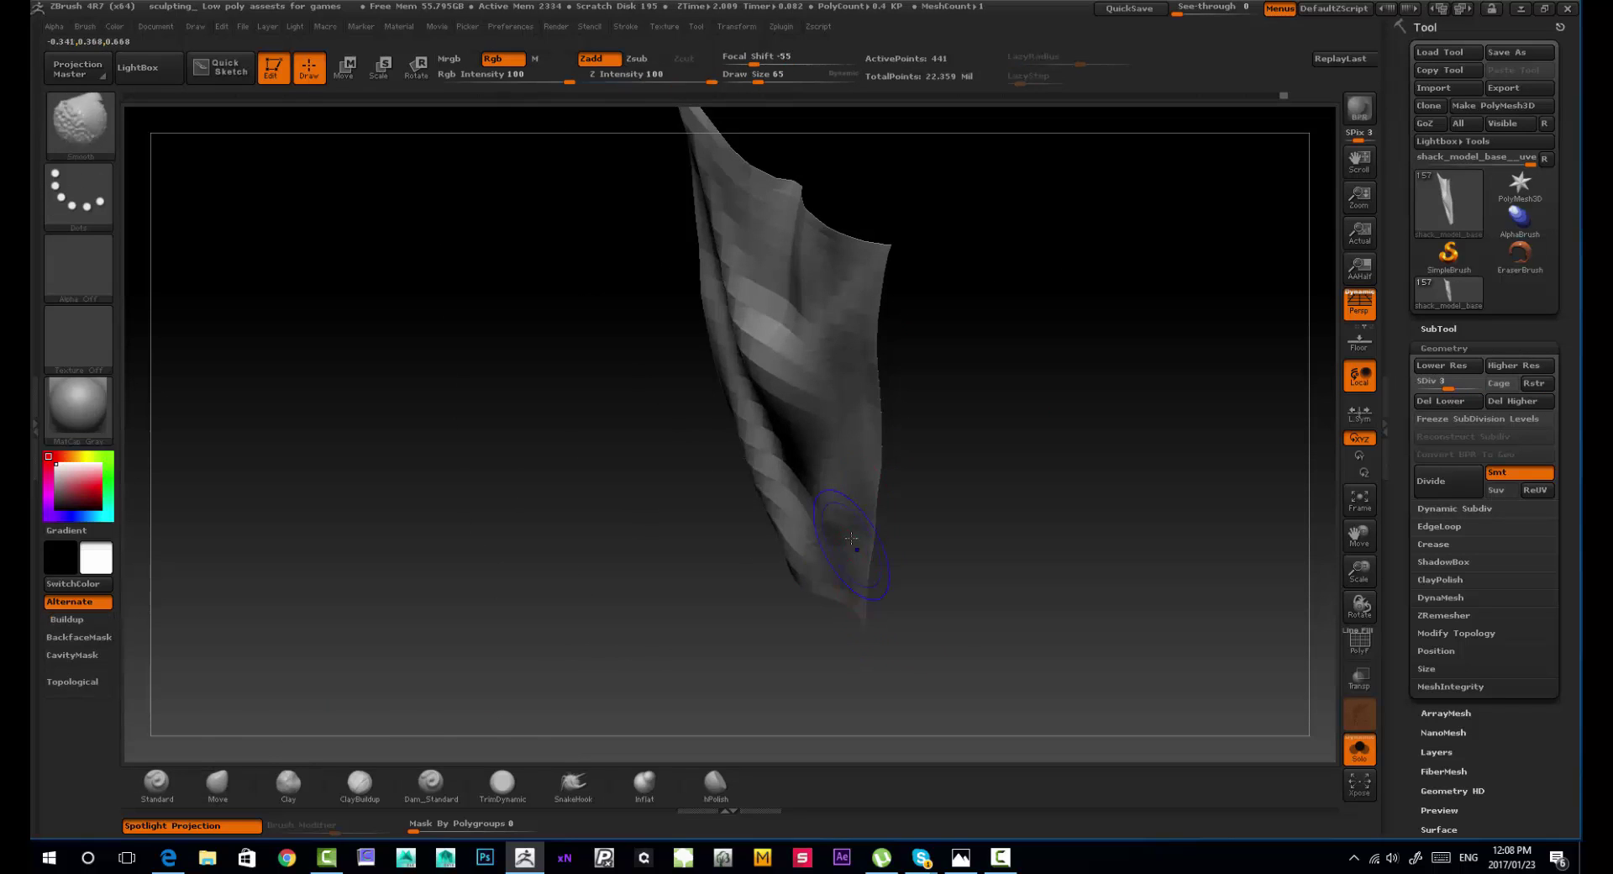
mouse_move(850, 538)
right_mouse_down()
mouse_move(886, 486)
mouse_move(877, 440)
mouse_move(822, 457)
mouse_move(879, 404)
mouse_move(852, 443)
right_mouse_up()
left_click_drag(825, 519, 907, 441)
key("d")
key("d")
key("d")
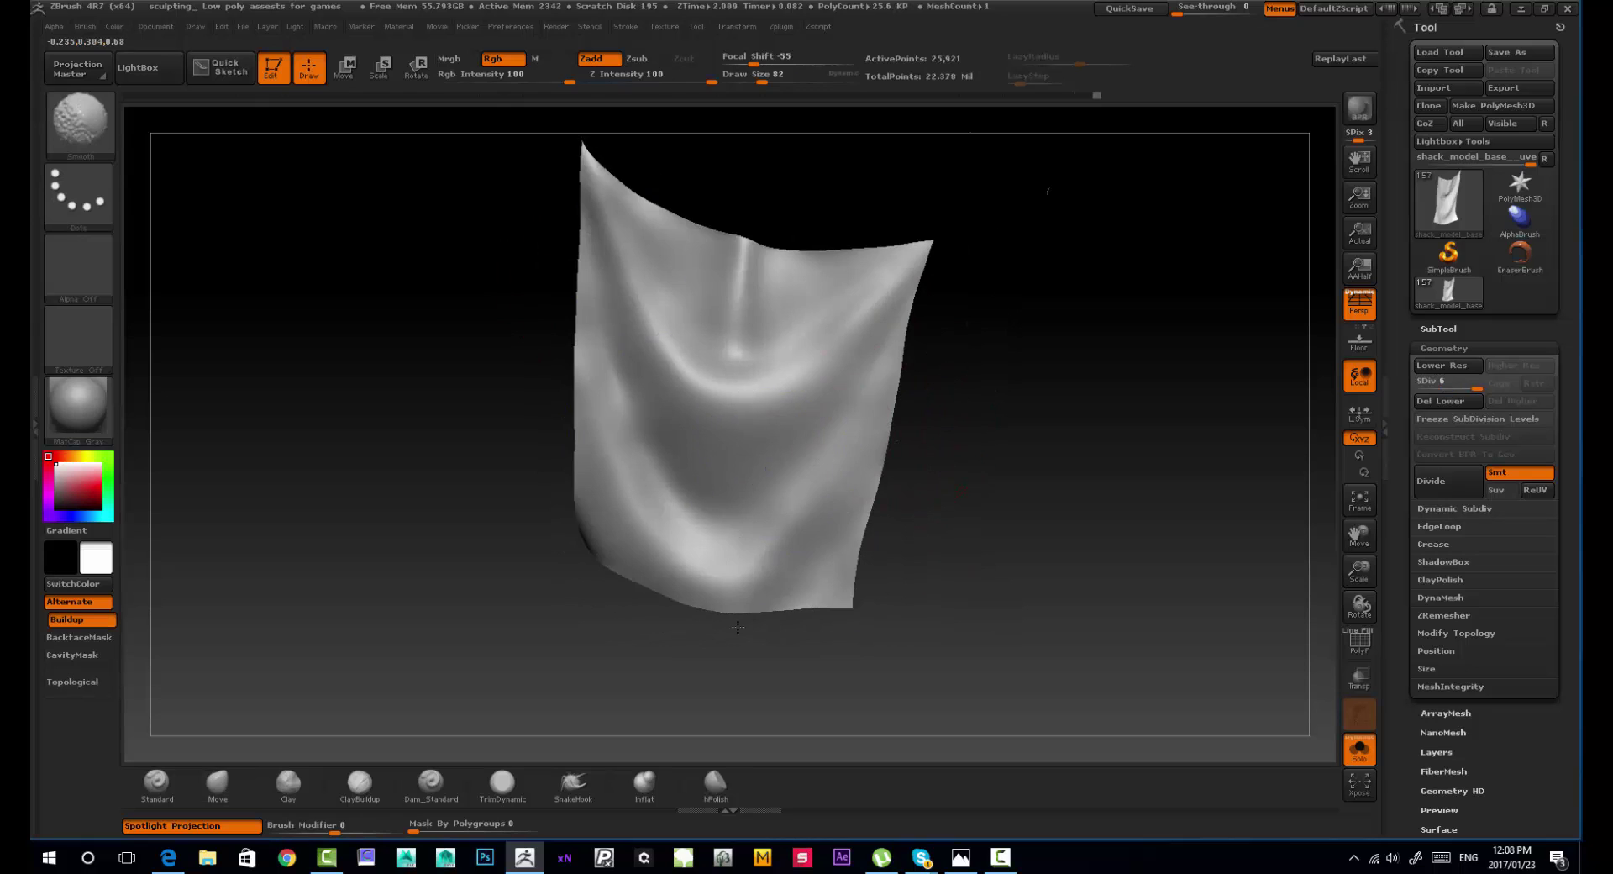
Step: Lower the cloth to subdivision level 4, sculpt folds with a size 42 Standard brush, and smooth its reverse side
key("shift+d")
key("shift+d")
key("ctrl")
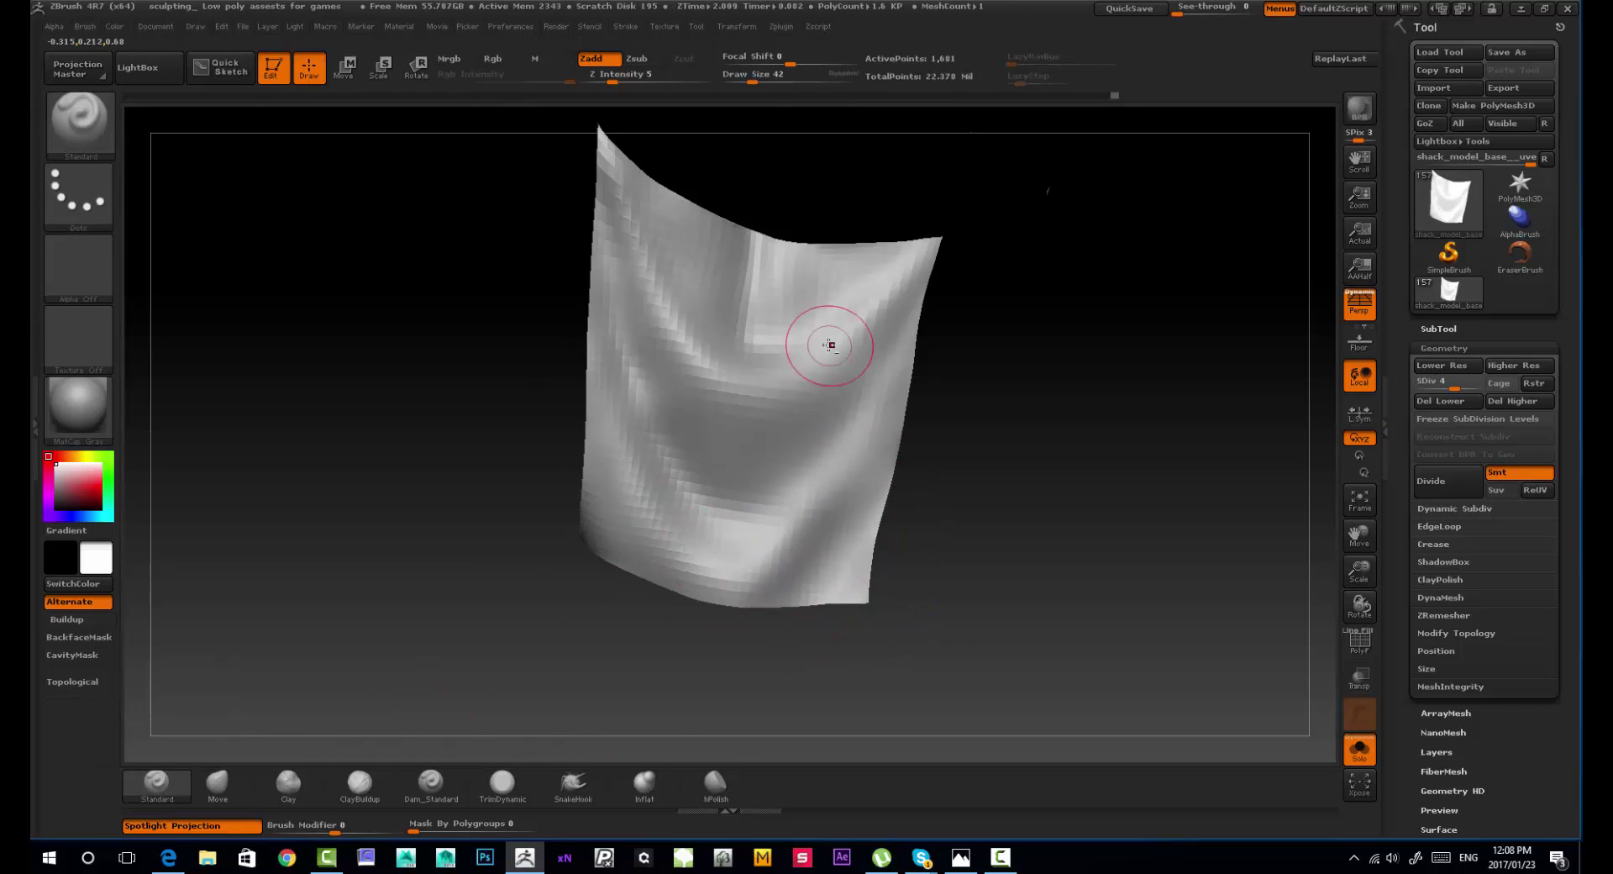
mouse_move(829, 345)
left_mouse_down()
mouse_move(709, 484)
mouse_move(821, 438)
left_mouse_up()
key("shift")
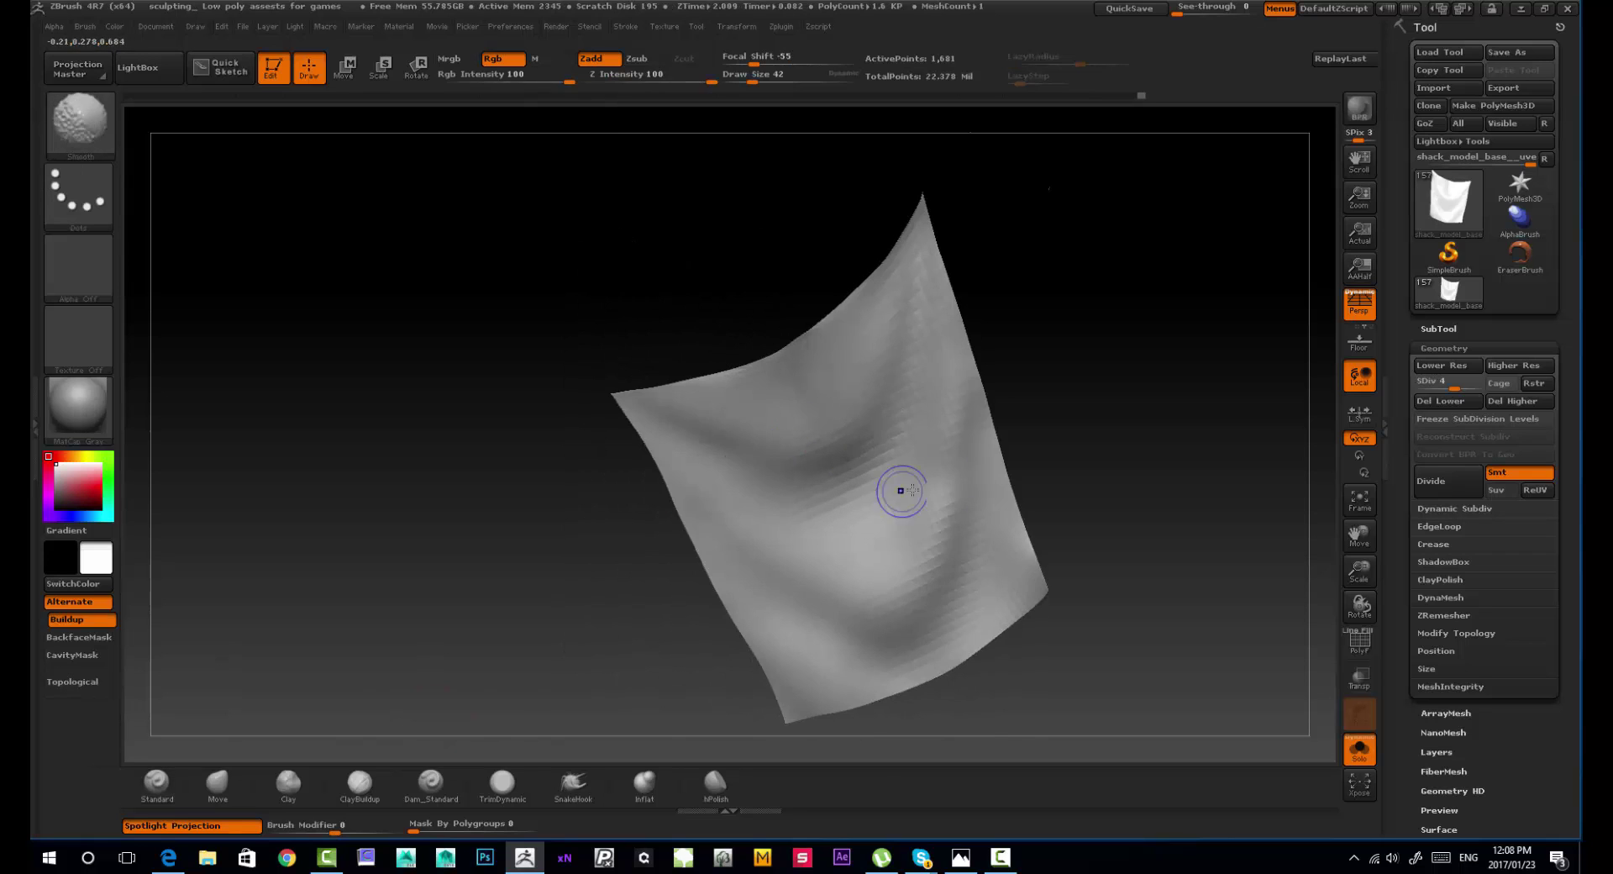
mouse_move(900, 490)
left_mouse_down()
mouse_move(1065, 436)
mouse_move(988, 439)
mouse_move(866, 508)
mouse_move(800, 588)
left_mouse_up()
Step: Bring the cloth back to subdivision level 6 and smooth the finished folds
key("shift")
right_click_drag(803, 611, 873, 518, "ctrl")
key("d")
key("d")
key("shift")
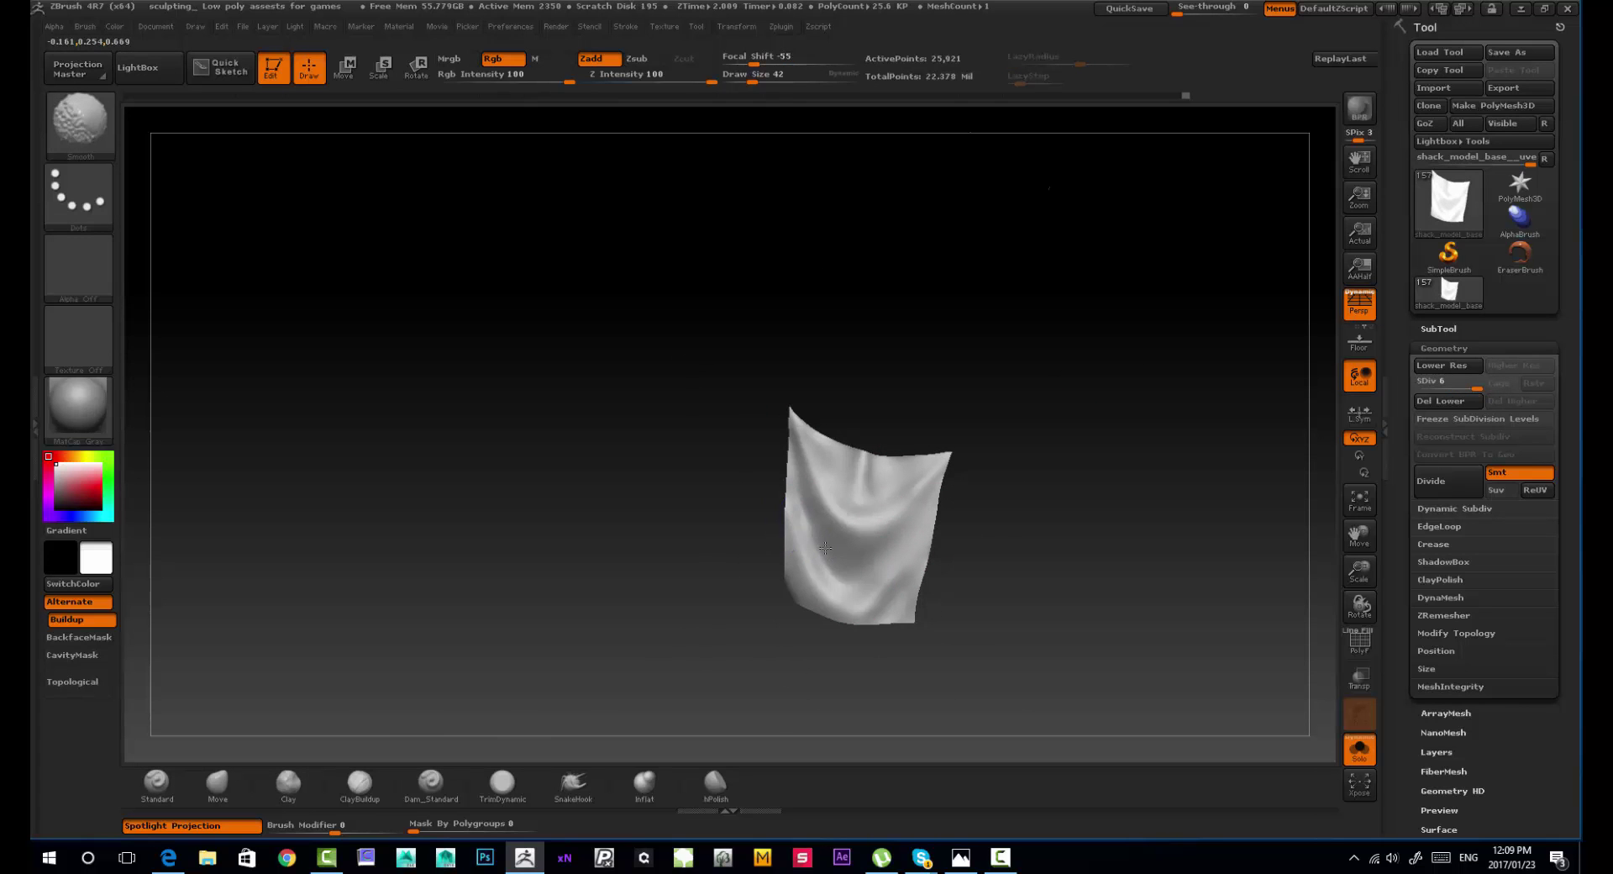
left_click_drag(822, 547, 865, 370)
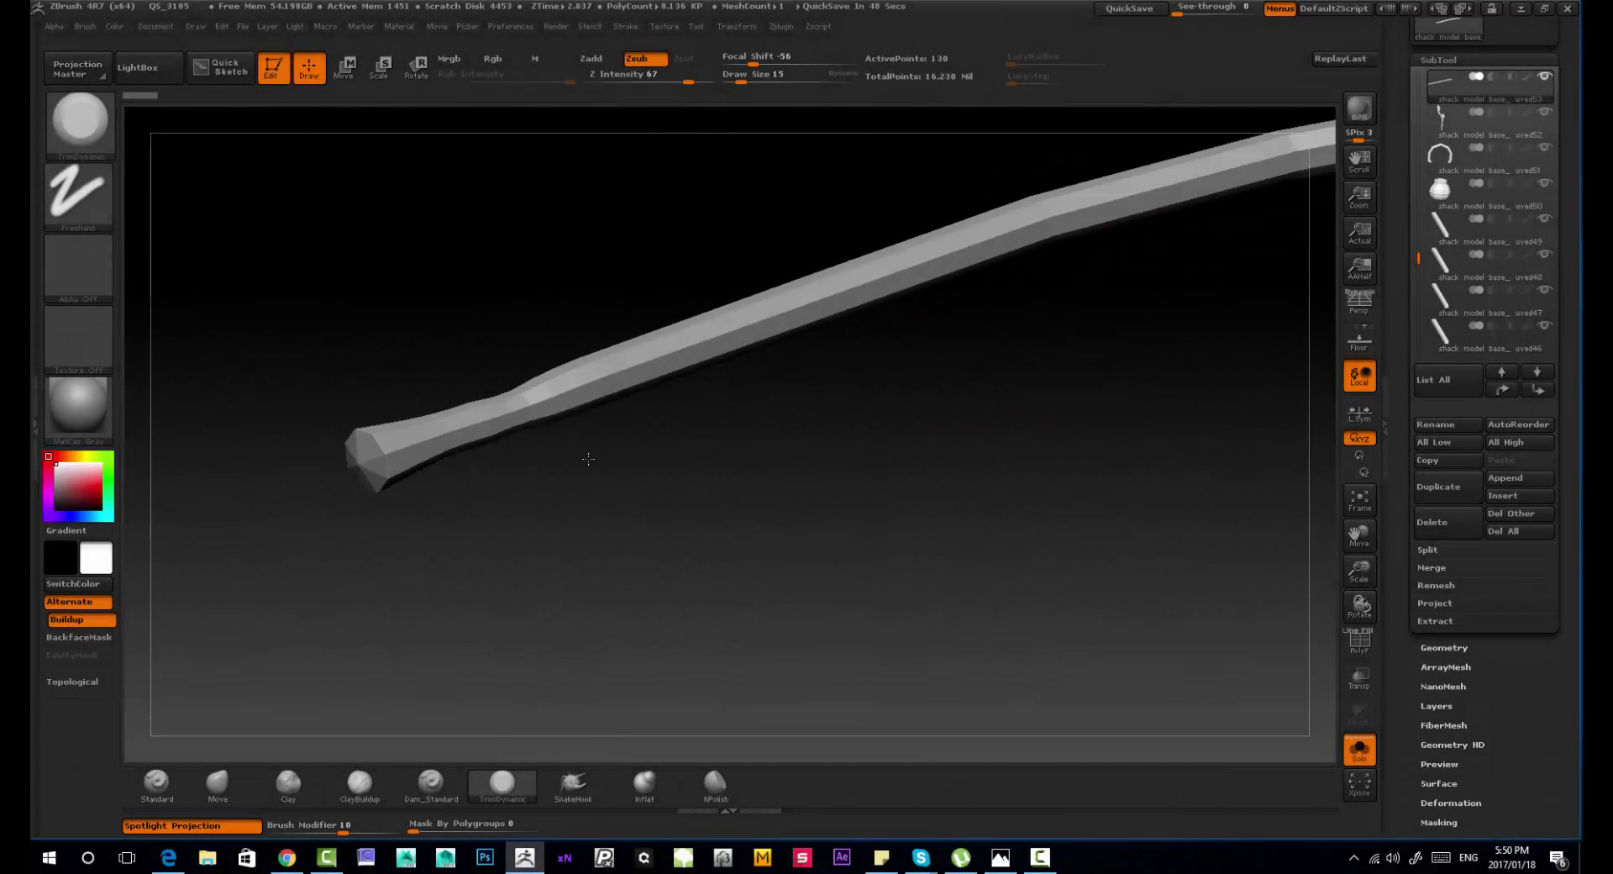
Step: Show the polygroup wireframe on the curved wooden pole, divide it three times, and adjust it with the Move brush
key("shift+f")
key("ctrl+d")
key("ctrl+d")
key("ctrl+d")
left_click(218, 786)
left_click_drag(827, 309, 790, 244)
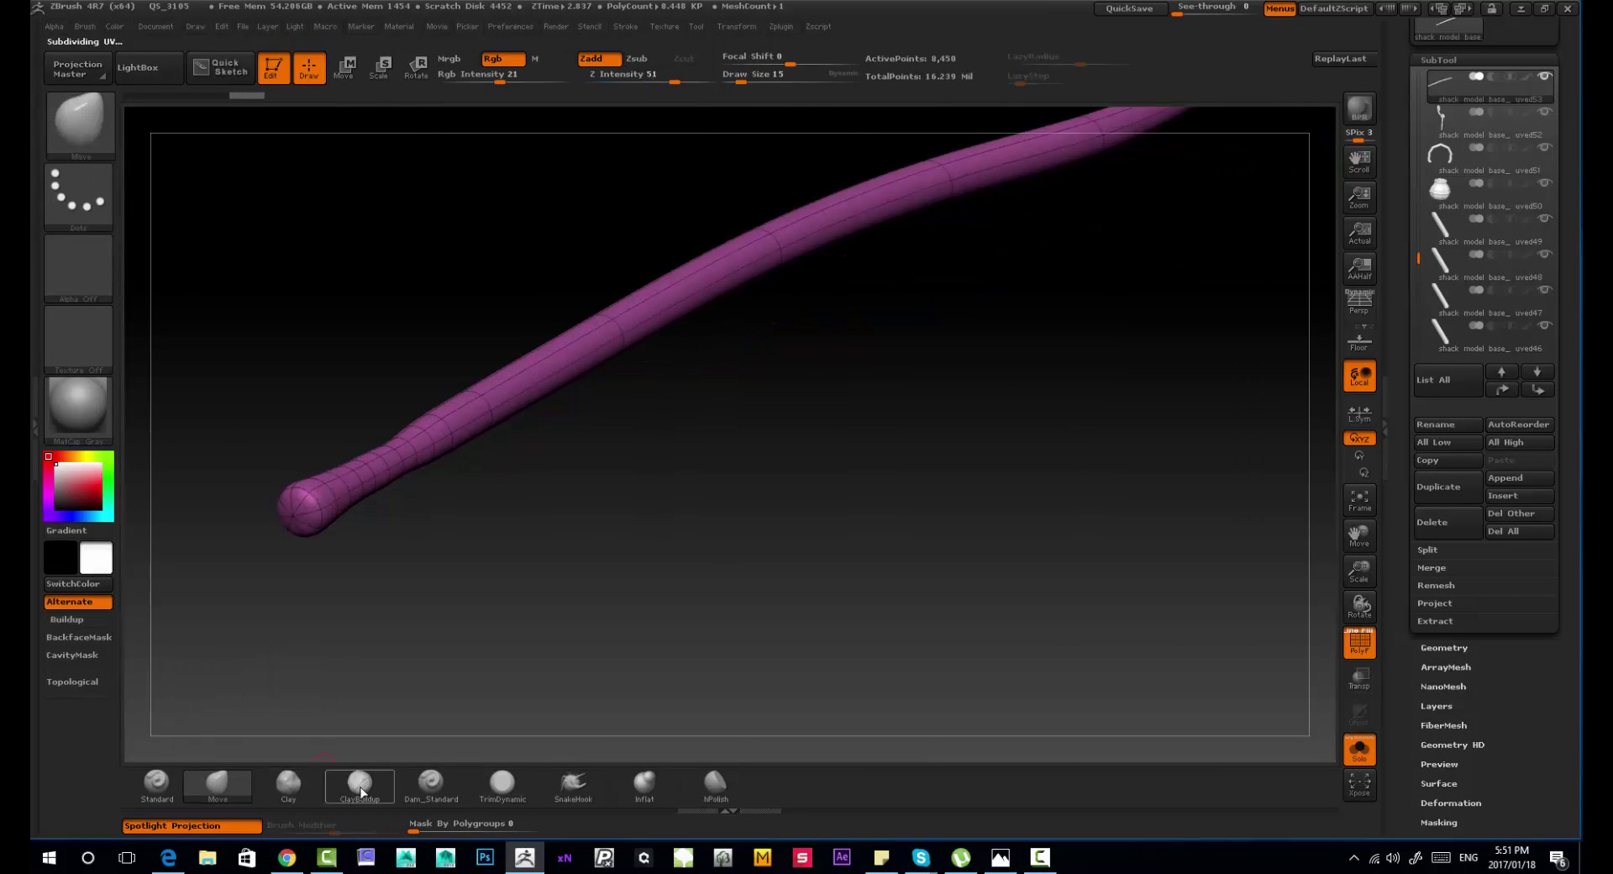
Step: Hide the wireframe and flatten the pole's rounded knob end into facets with a resized TrimDynamic brush
left_click(502, 785)
mouse_move(386, 647)
left_mouse_down()
mouse_move(288, 511)
mouse_move(319, 504)
left_mouse_up()
key("shift+f")
key("s")
left_click_drag(309, 516, 313, 496)
left_click_drag(403, 538, 471, 555)
left_click_drag(306, 487, 252, 516)
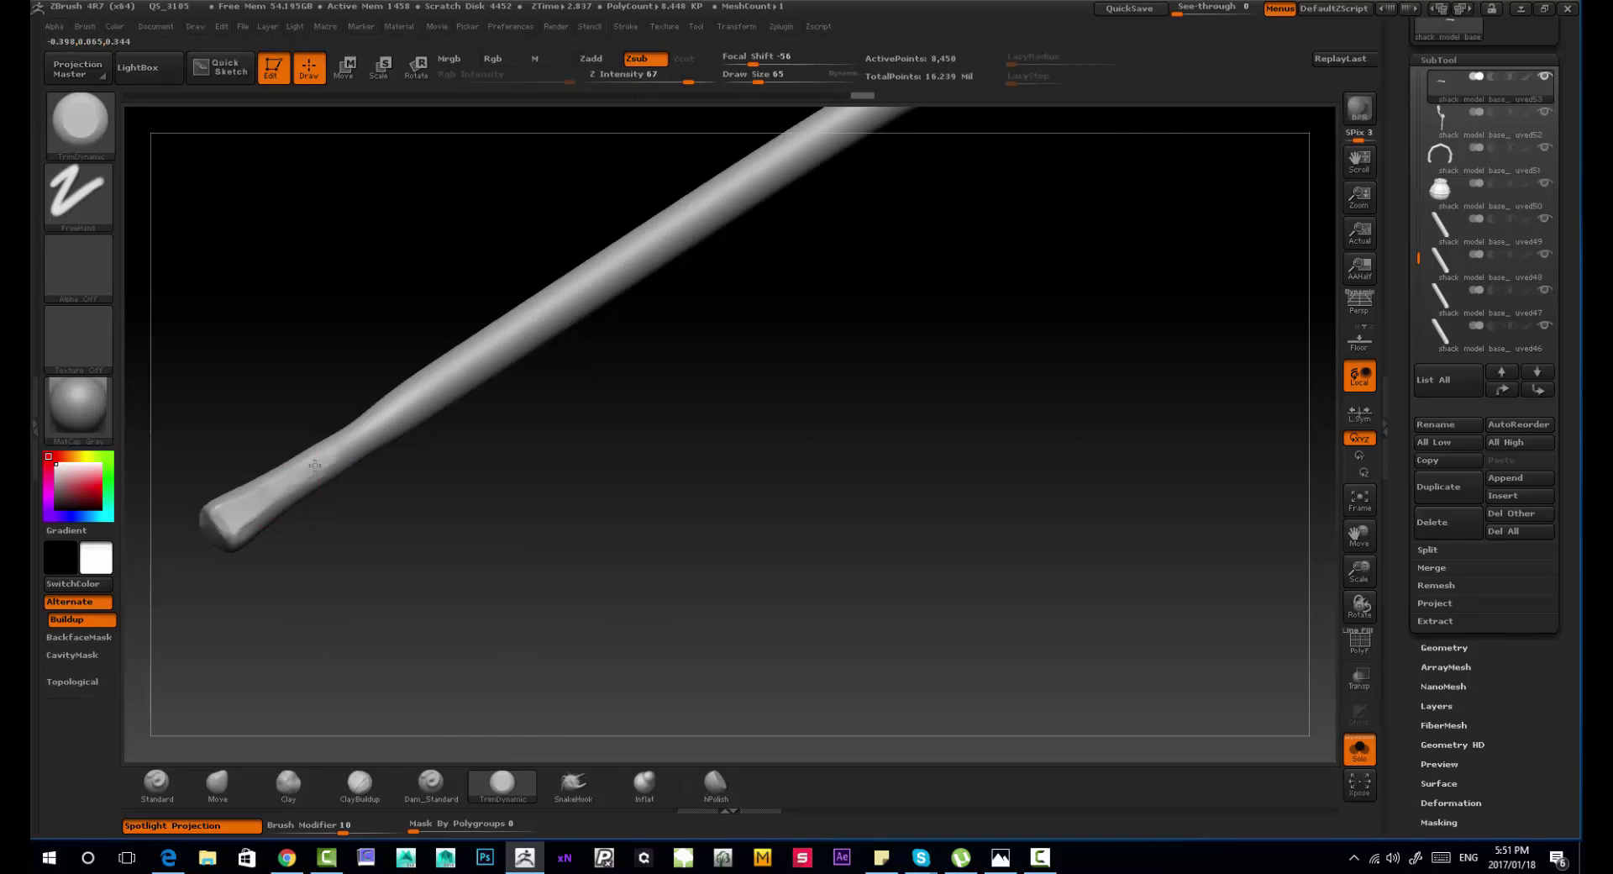
Step: Trim flat planes around the pole's knob and along its narrow neck with the TrimDynamic brush
left_click_drag(378, 571, 420, 555)
left_click_drag(332, 487, 244, 534)
left_click_drag(444, 425, 398, 426)
mouse_move(441, 504)
left_mouse_down()
mouse_move(417, 486)
mouse_move(403, 496)
left_mouse_up()
left_click_drag(369, 447, 344, 475)
left_click_drag(399, 512, 365, 487)
left_click_drag(235, 528, 349, 451)
left_click_drag(369, 504, 336, 538)
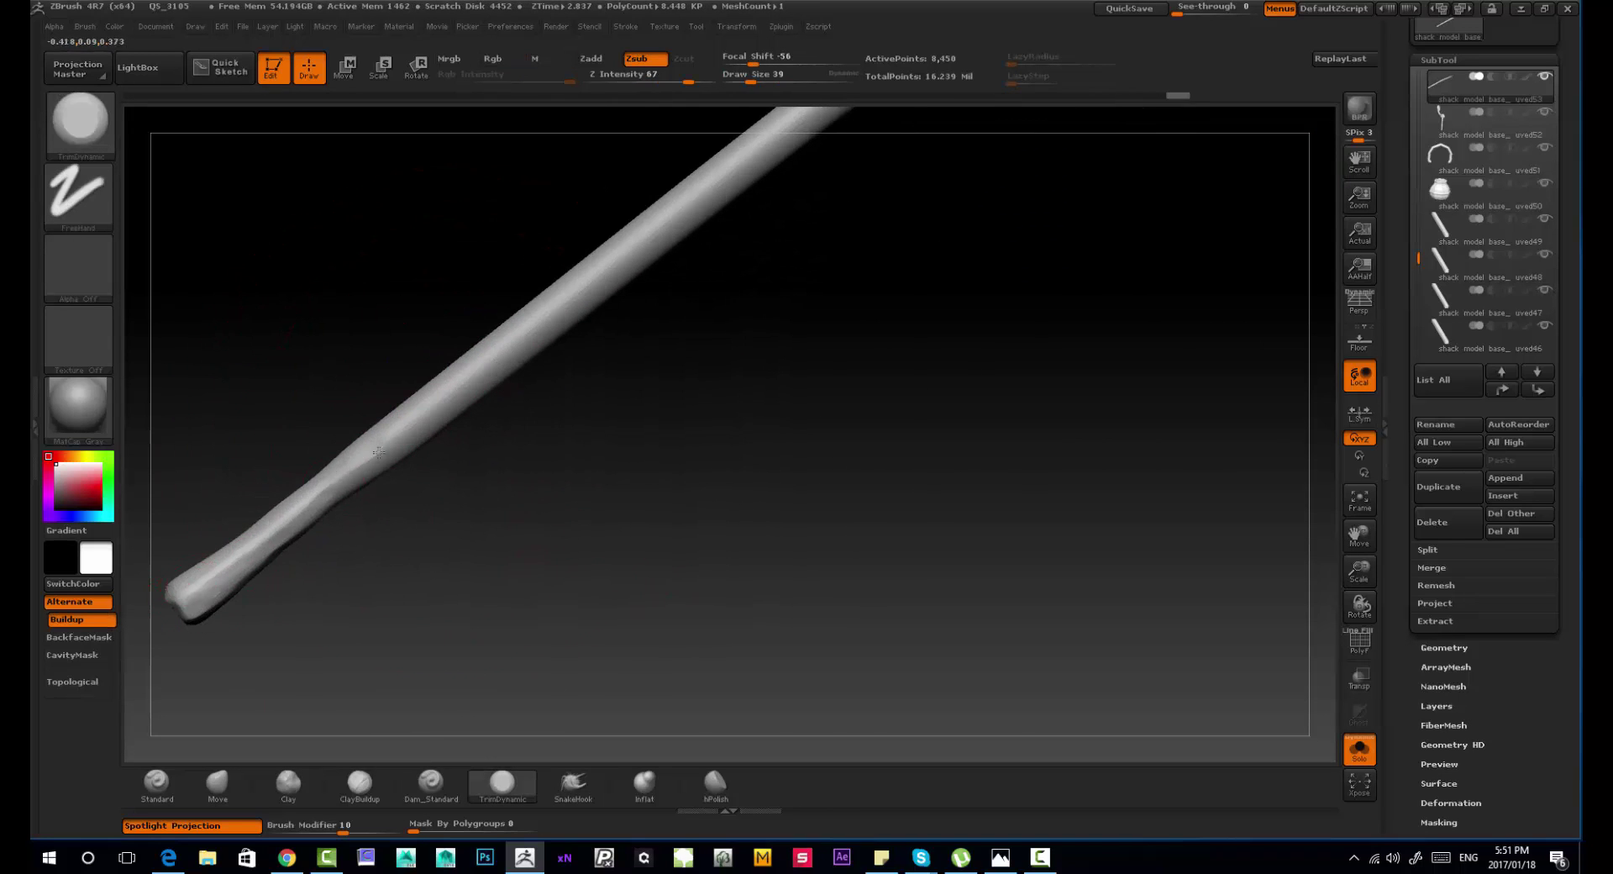
Step: Trim subtle flat planes along the pole's shaft up to its tapered tip with the TrimDynamic brush
left_click_drag(551, 313, 514, 338)
left_click_drag(621, 387, 470, 496, "alt")
left_click_drag(672, 370, 555, 470, "alt")
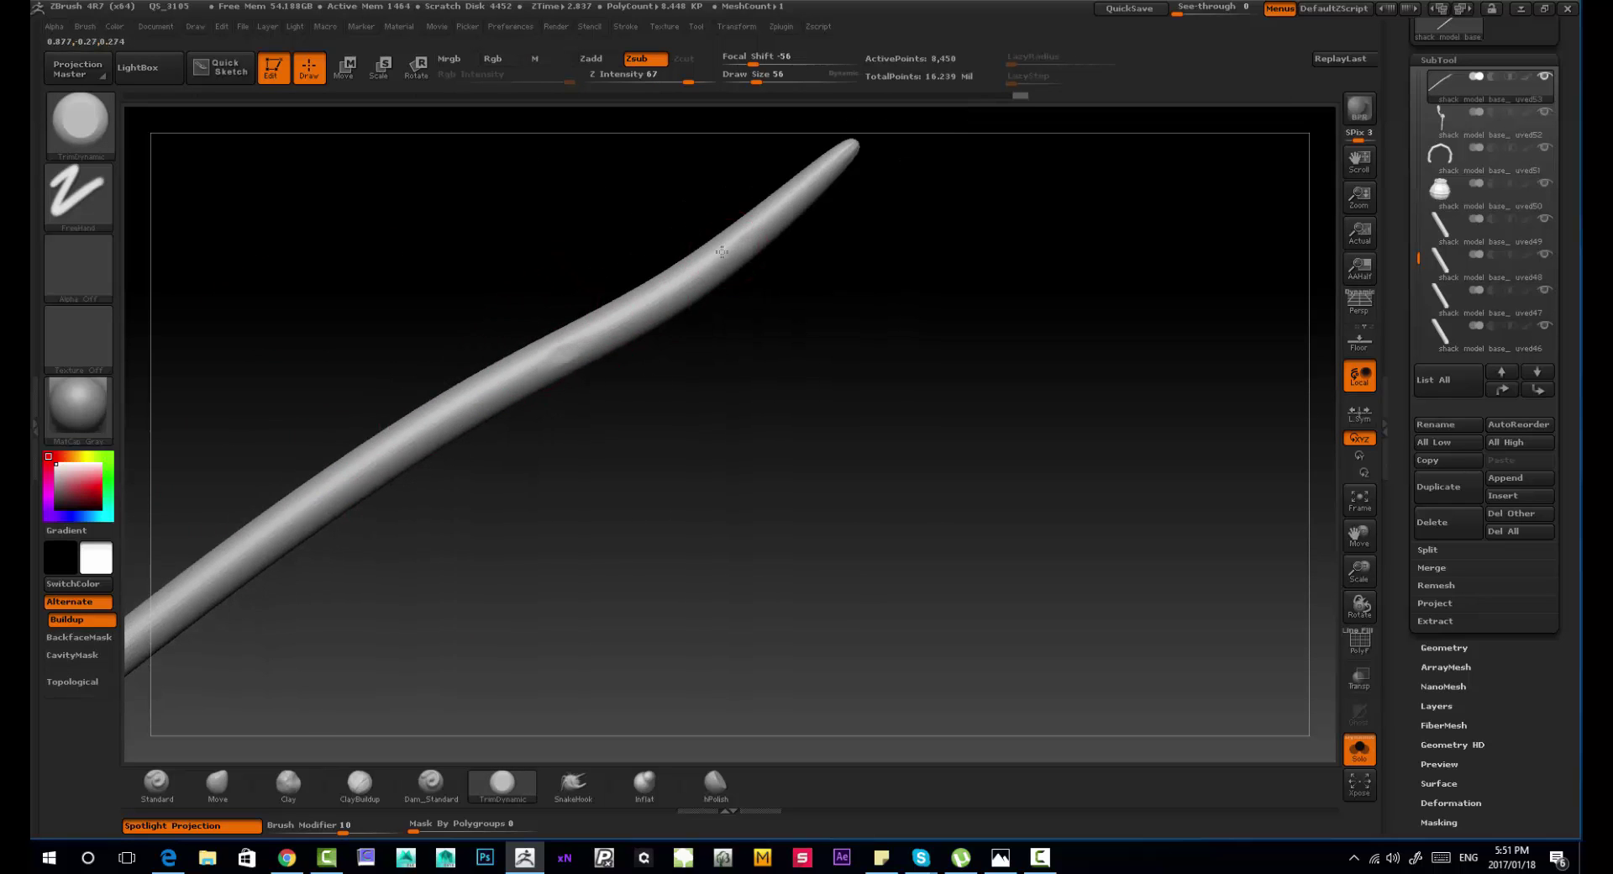
left_click_drag(546, 369, 277, 533)
mouse_move(723, 336)
left_mouse_down("alt")
mouse_move(579, 466)
mouse_move(571, 436)
mouse_move(559, 605)
mouse_move(587, 556)
mouse_move(559, 520)
left_mouse_up("alt")
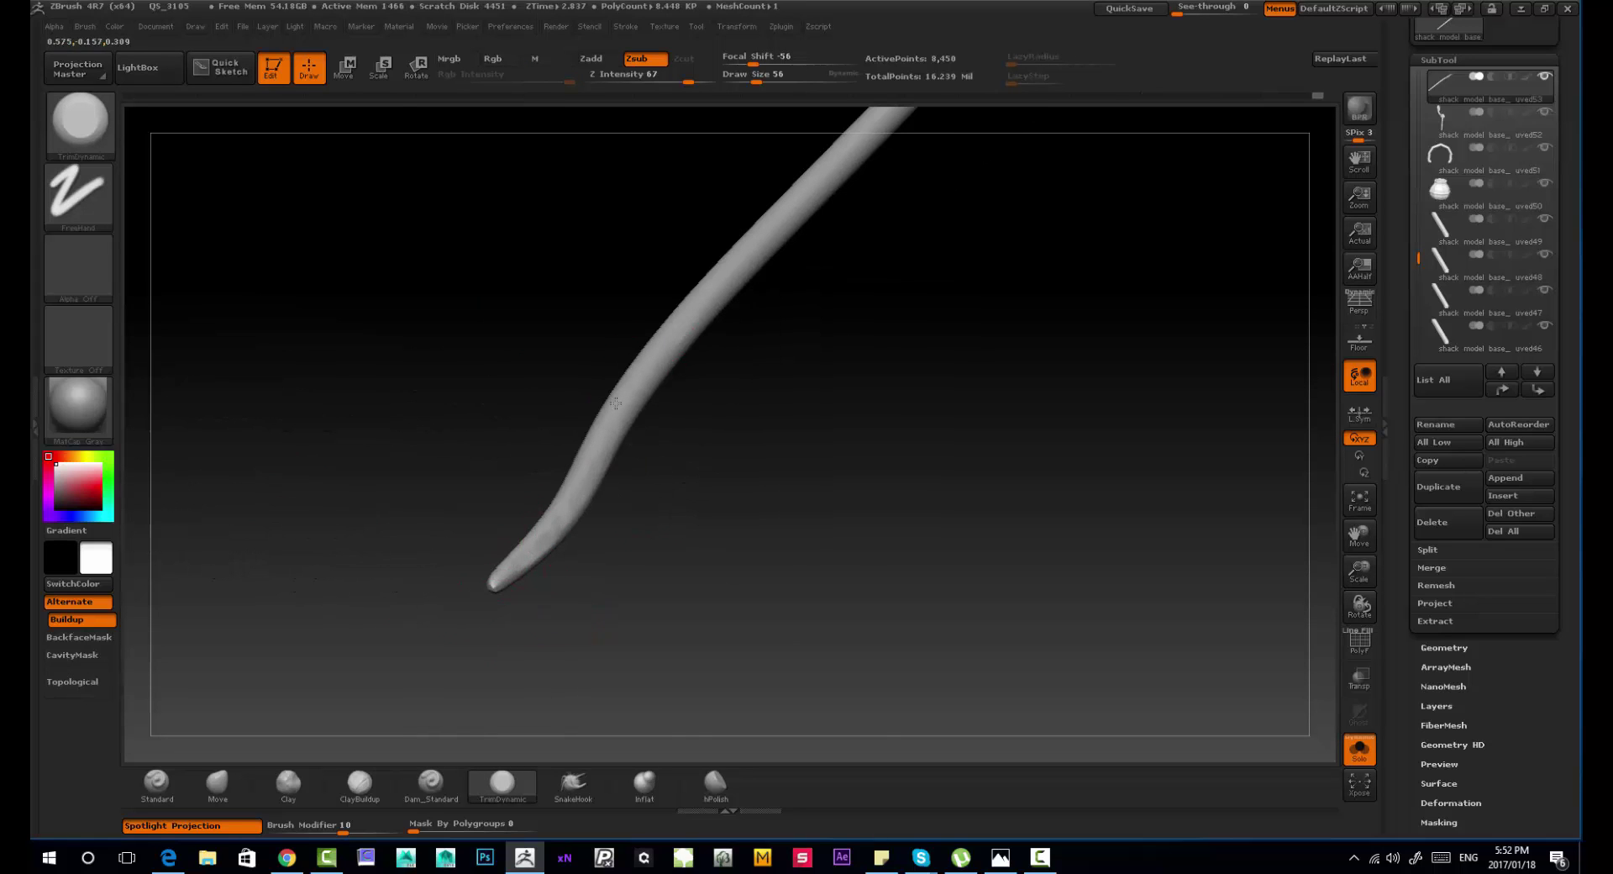
left_click_drag(616, 403, 776, 366)
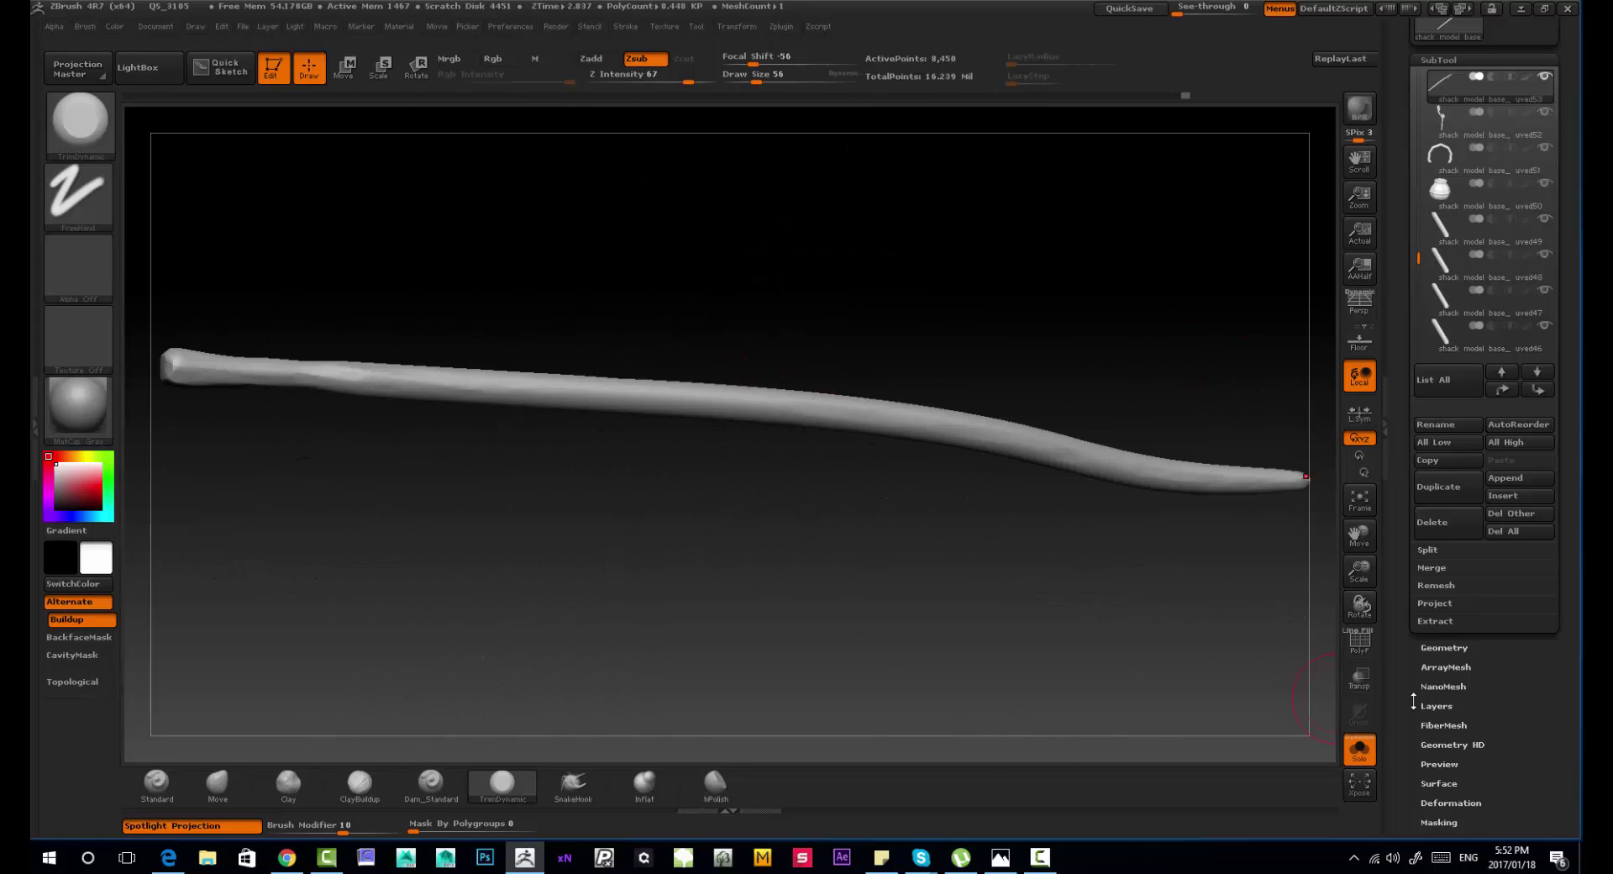
Step: Open NoiseMaker for the pole's surface and set the noise scale to 14.07466
scroll(1414, 702, "down", 3)
left_click_drag(604, 685, 573, 690)
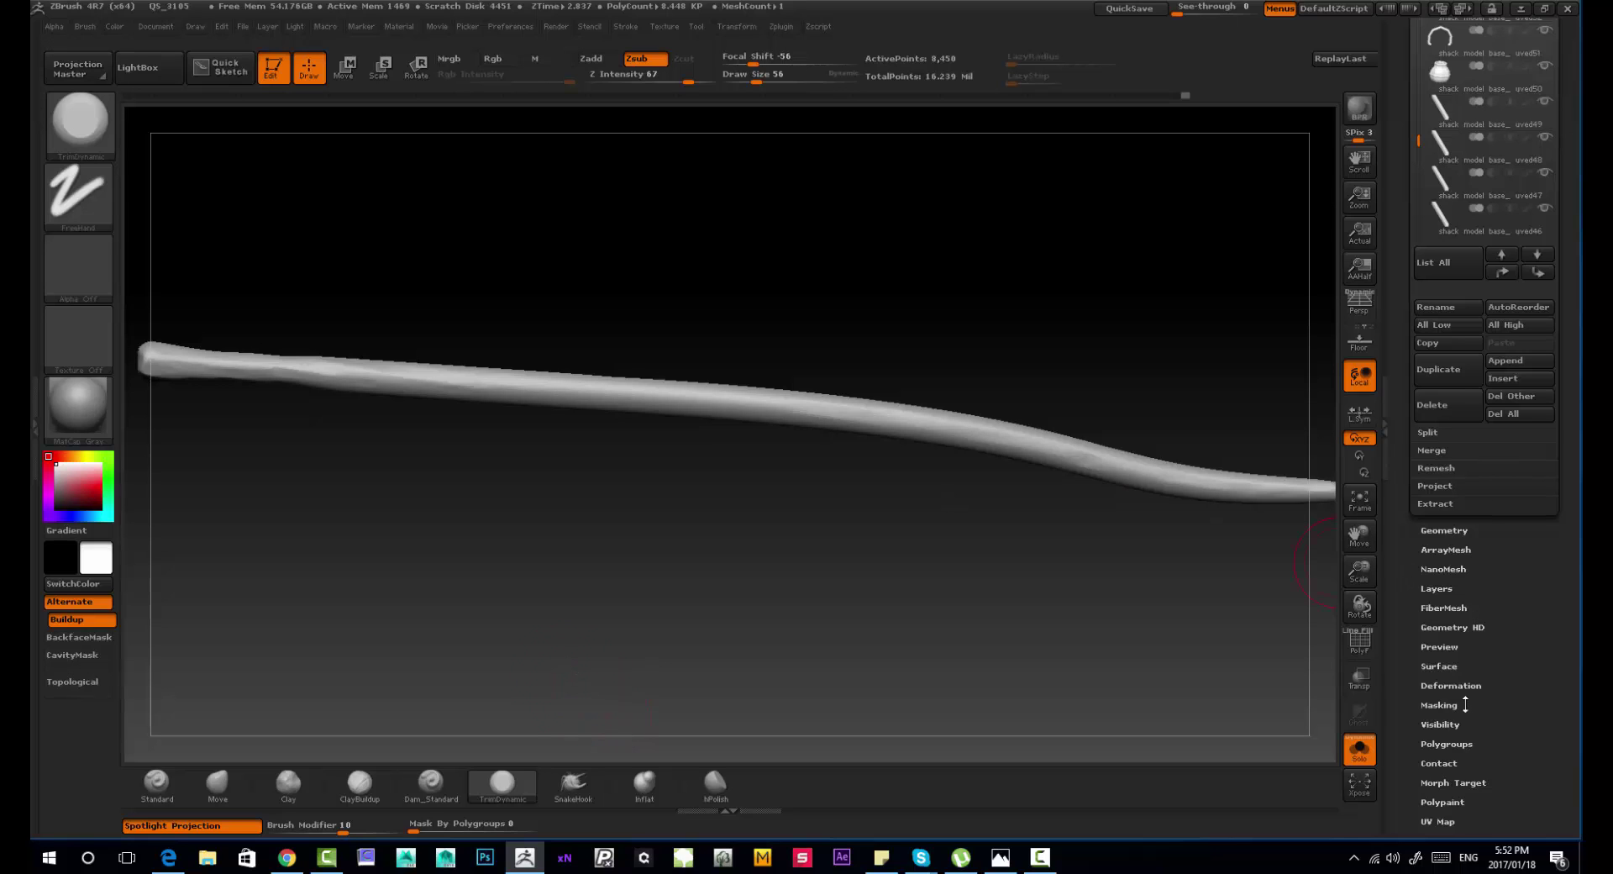
left_click(1439, 665)
left_click(1433, 120)
left_click_drag(1146, 412, 1112, 432)
left_click_drag(1426, 157, 1448, 157)
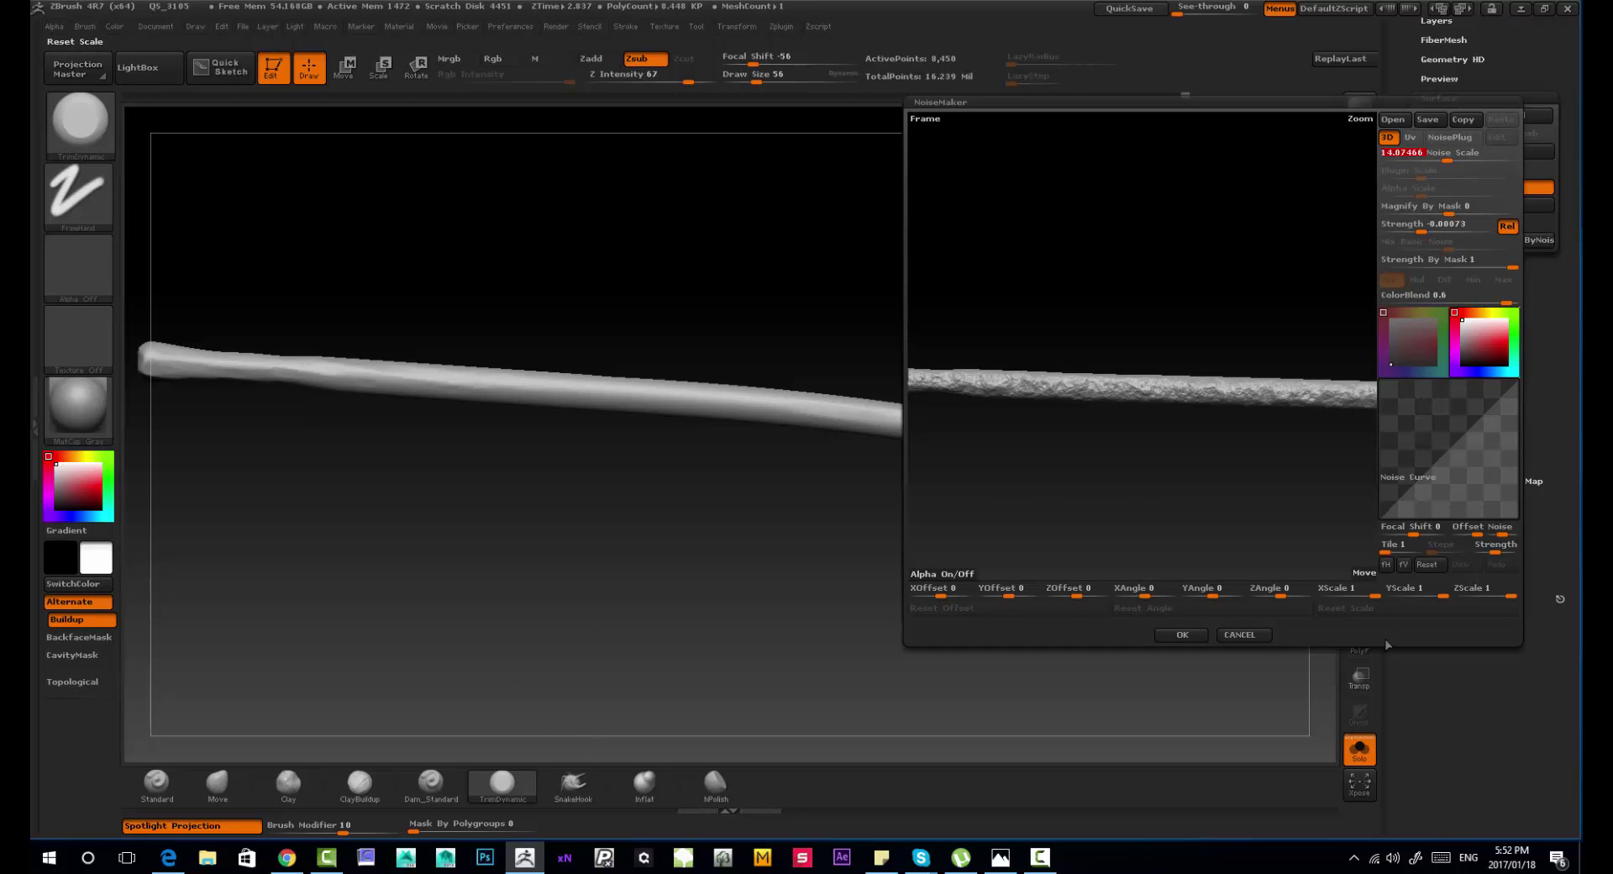
Step: Stretch the noise along the pole with a Y scale of 0.235 and Z angle of 9, raise its scale to 38.16136, and bend its curve
left_click_drag(1388, 595, 1401, 595)
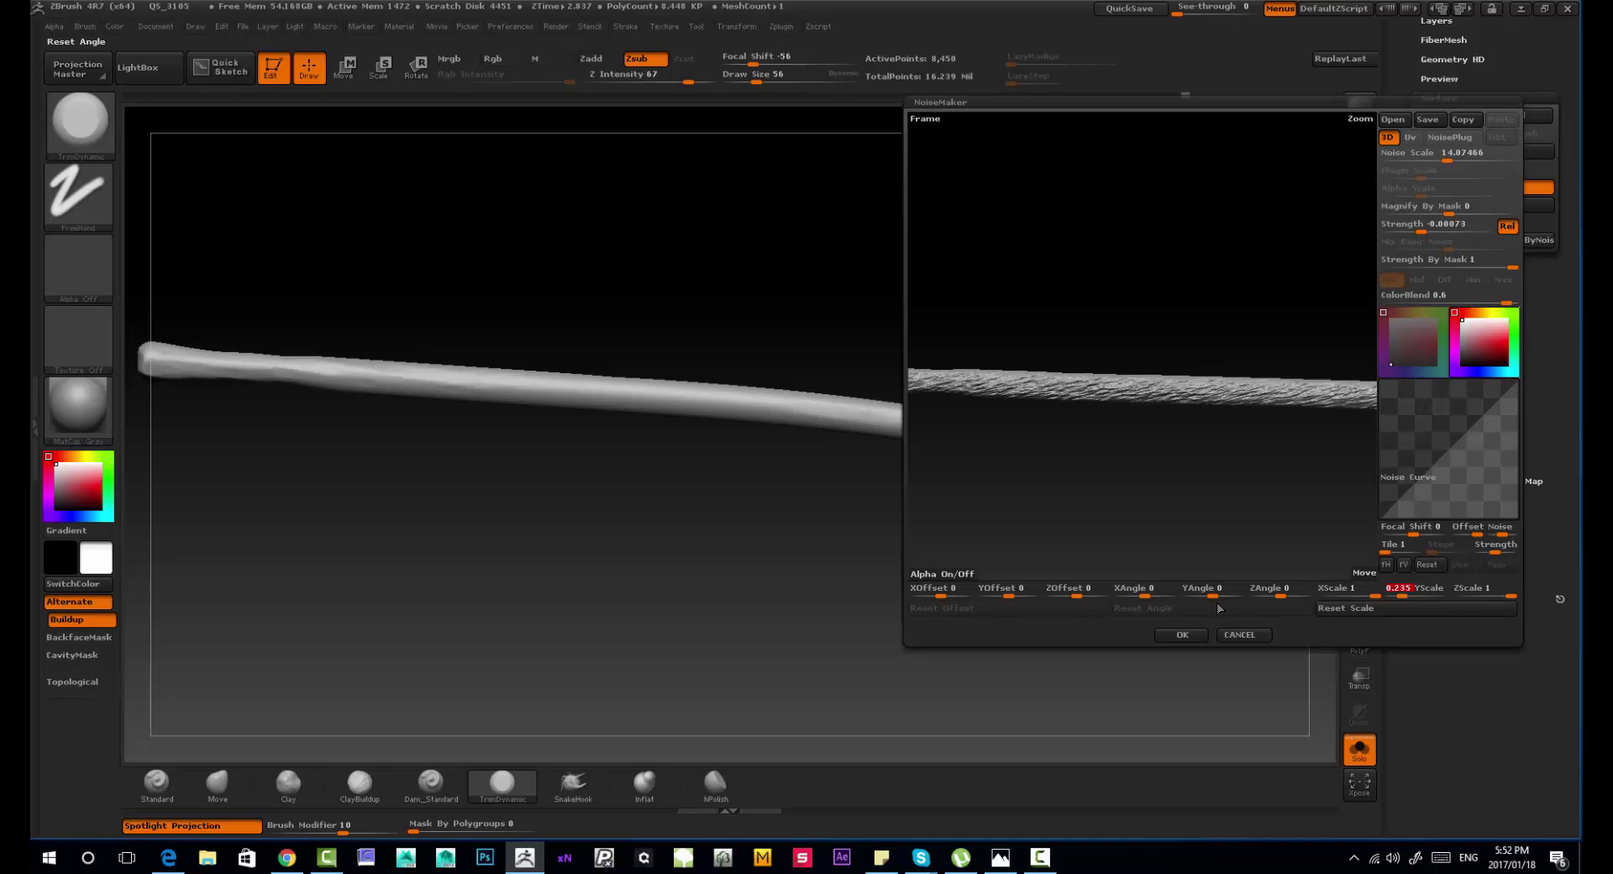
left_click_drag(1283, 591, 1357, 538)
left_click_drag(1448, 158, 1461, 161)
left_click_drag(1471, 425, 1472, 455)
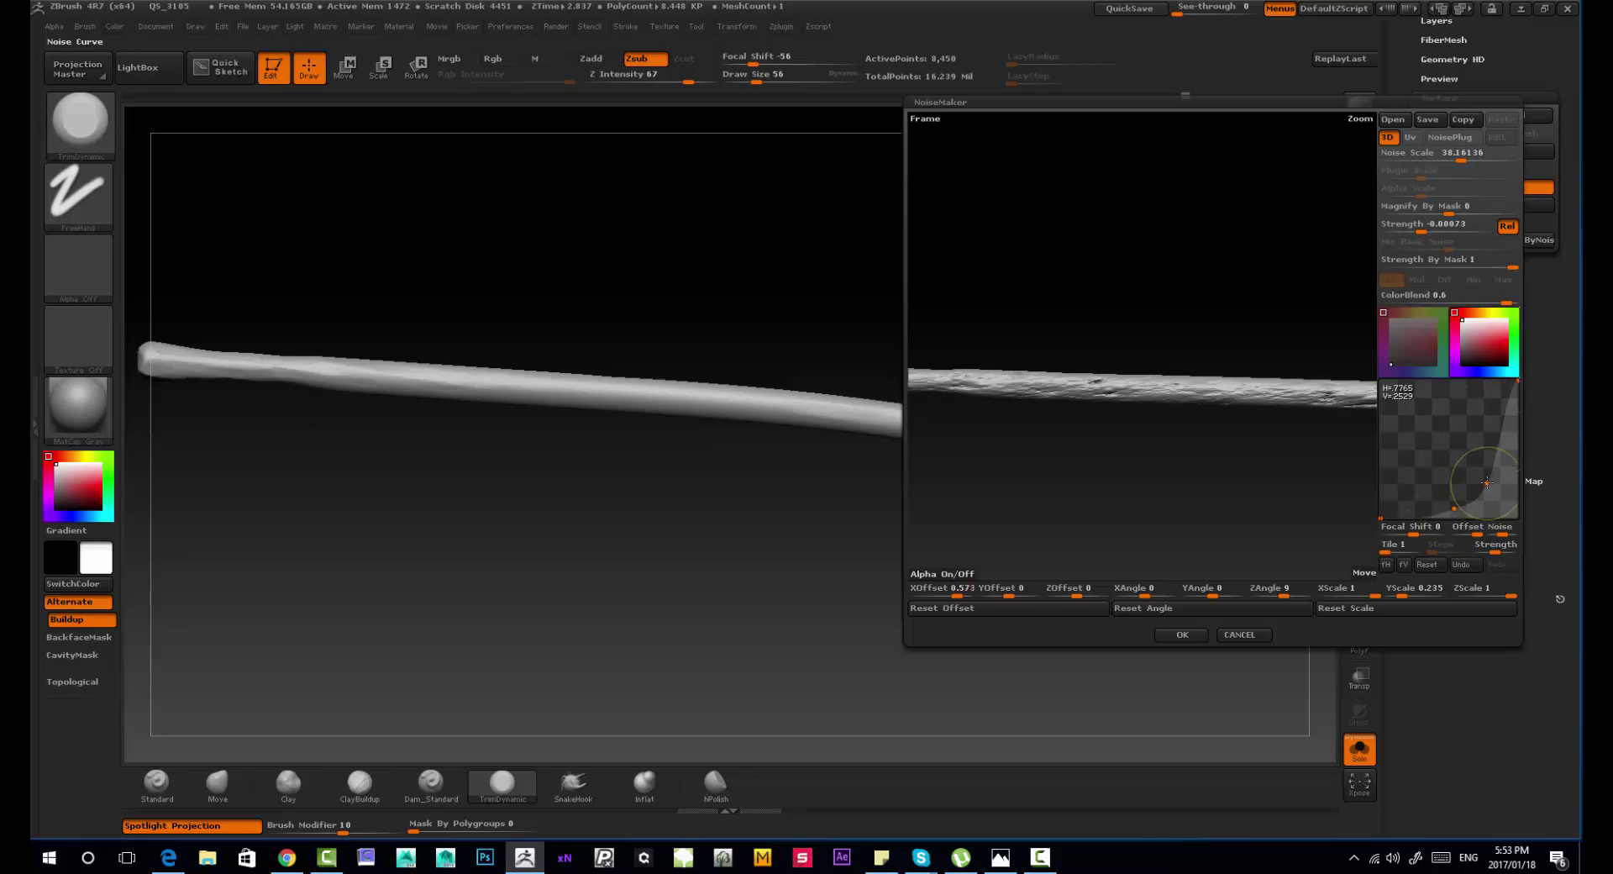
Step: Add the Wood noise plug-in to the pole's surface noise, set its strength to about 0.18, and bend the noise curve
left_click_drag(1438, 232, 1424, 242)
left_click(1446, 139)
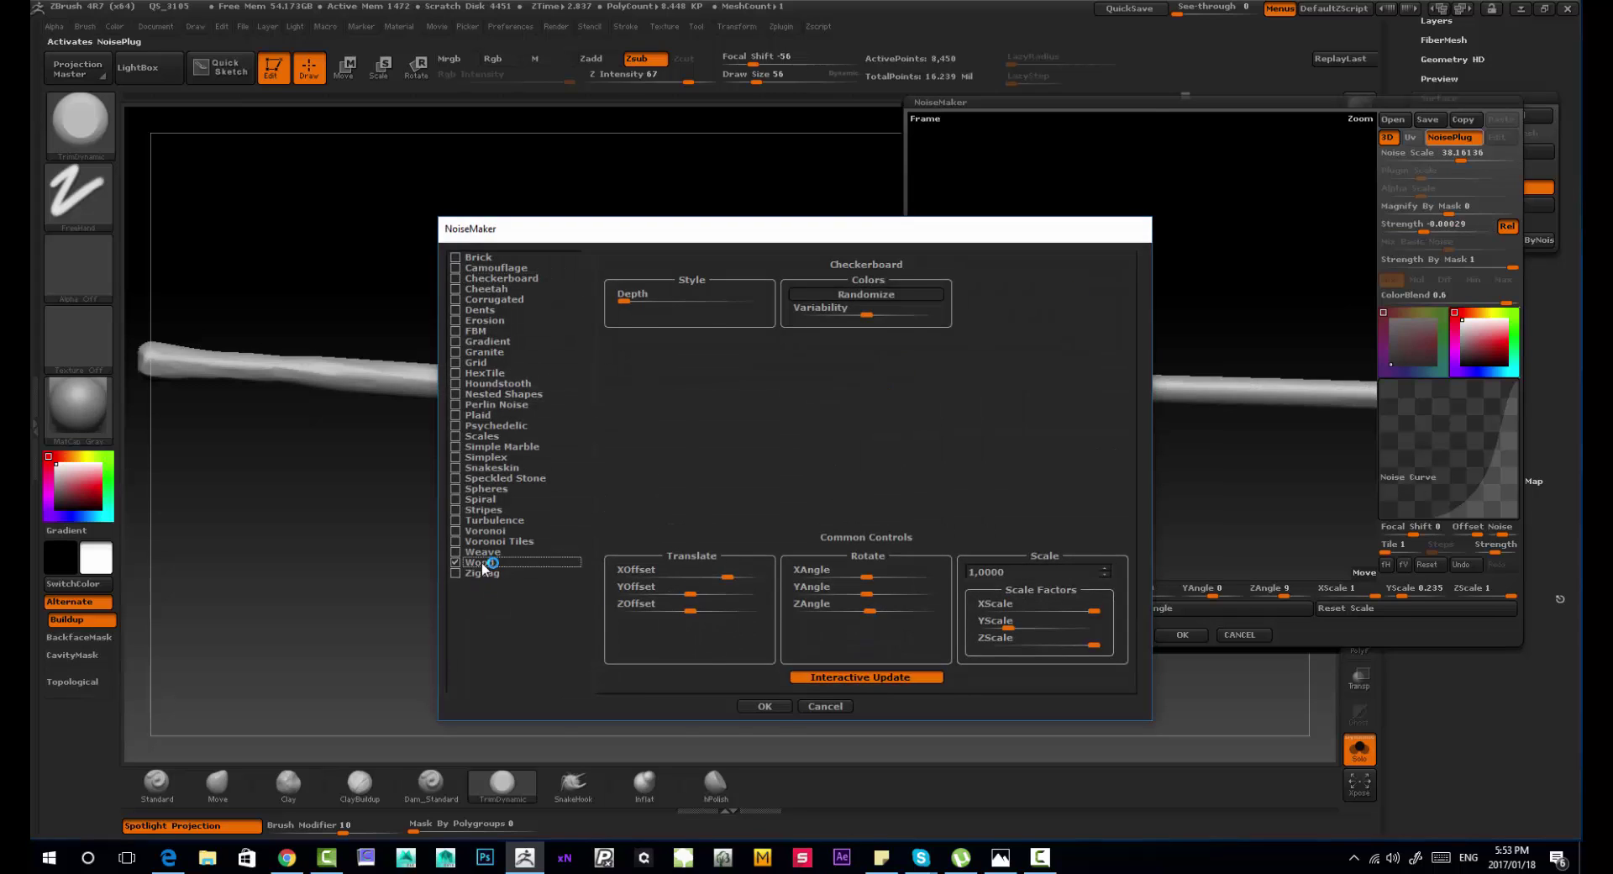
key("Return")
mouse_move(1449, 249)
left_mouse_down()
mouse_move(1385, 249)
mouse_move(1461, 232)
left_mouse_up()
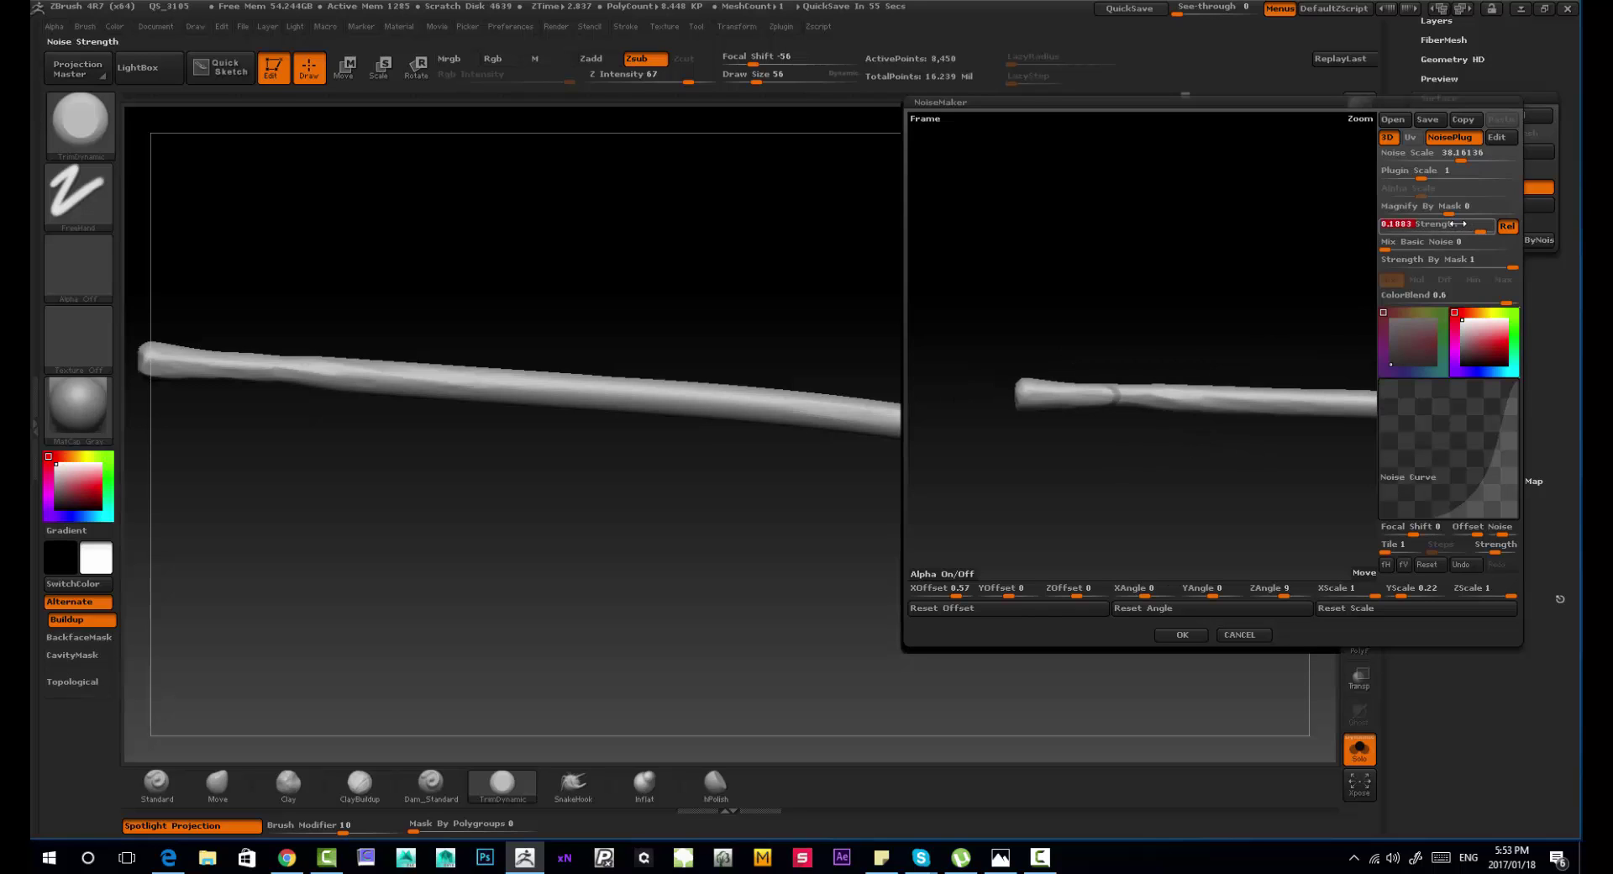
left_click(1481, 445)
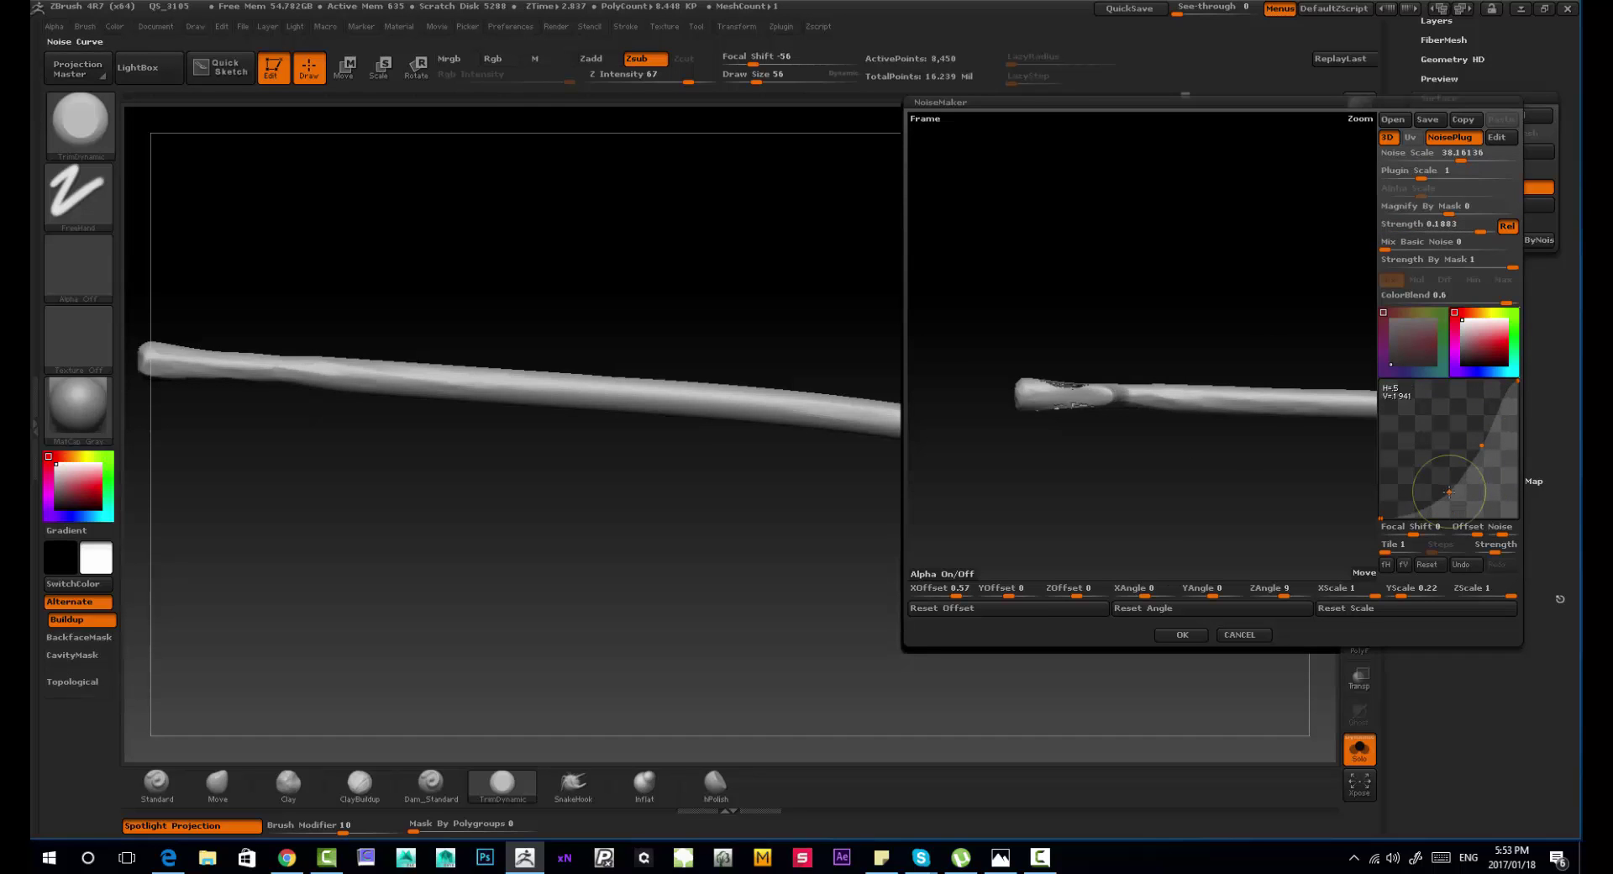
Step: Reset the noise offset and scale, turn its Z angle to 91, and set strength 0.12517 with a plugin scale of about 0.089
left_click_drag(941, 588, 911, 588)
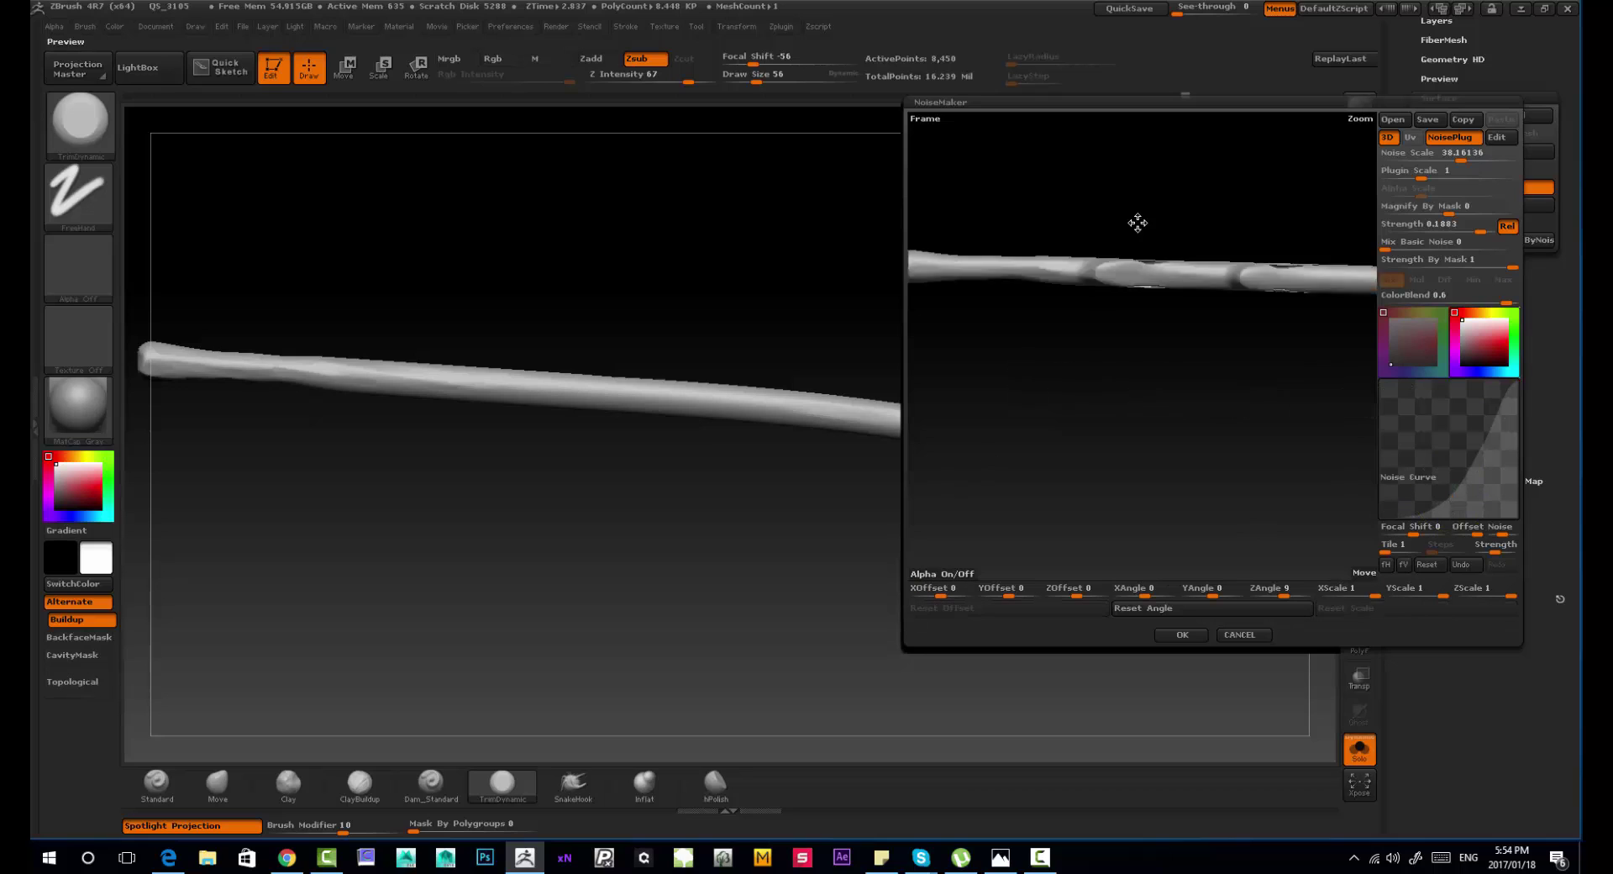
left_click_drag(1277, 588, 1376, 296)
left_click_drag(1428, 224, 1386, 174)
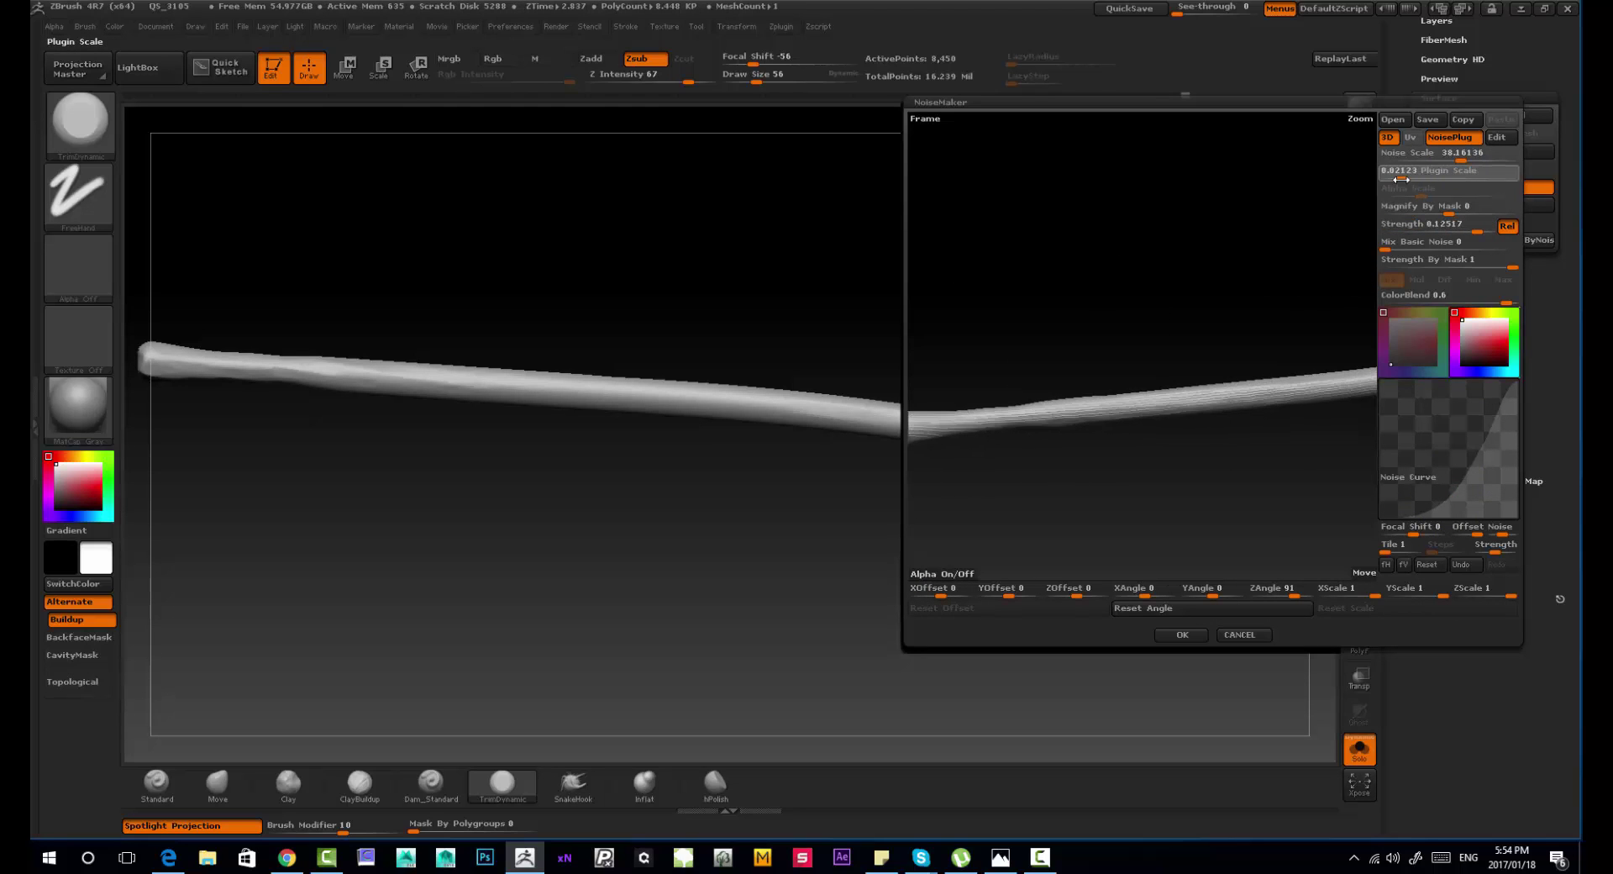
left_click_drag(1177, 389, 1137, 446)
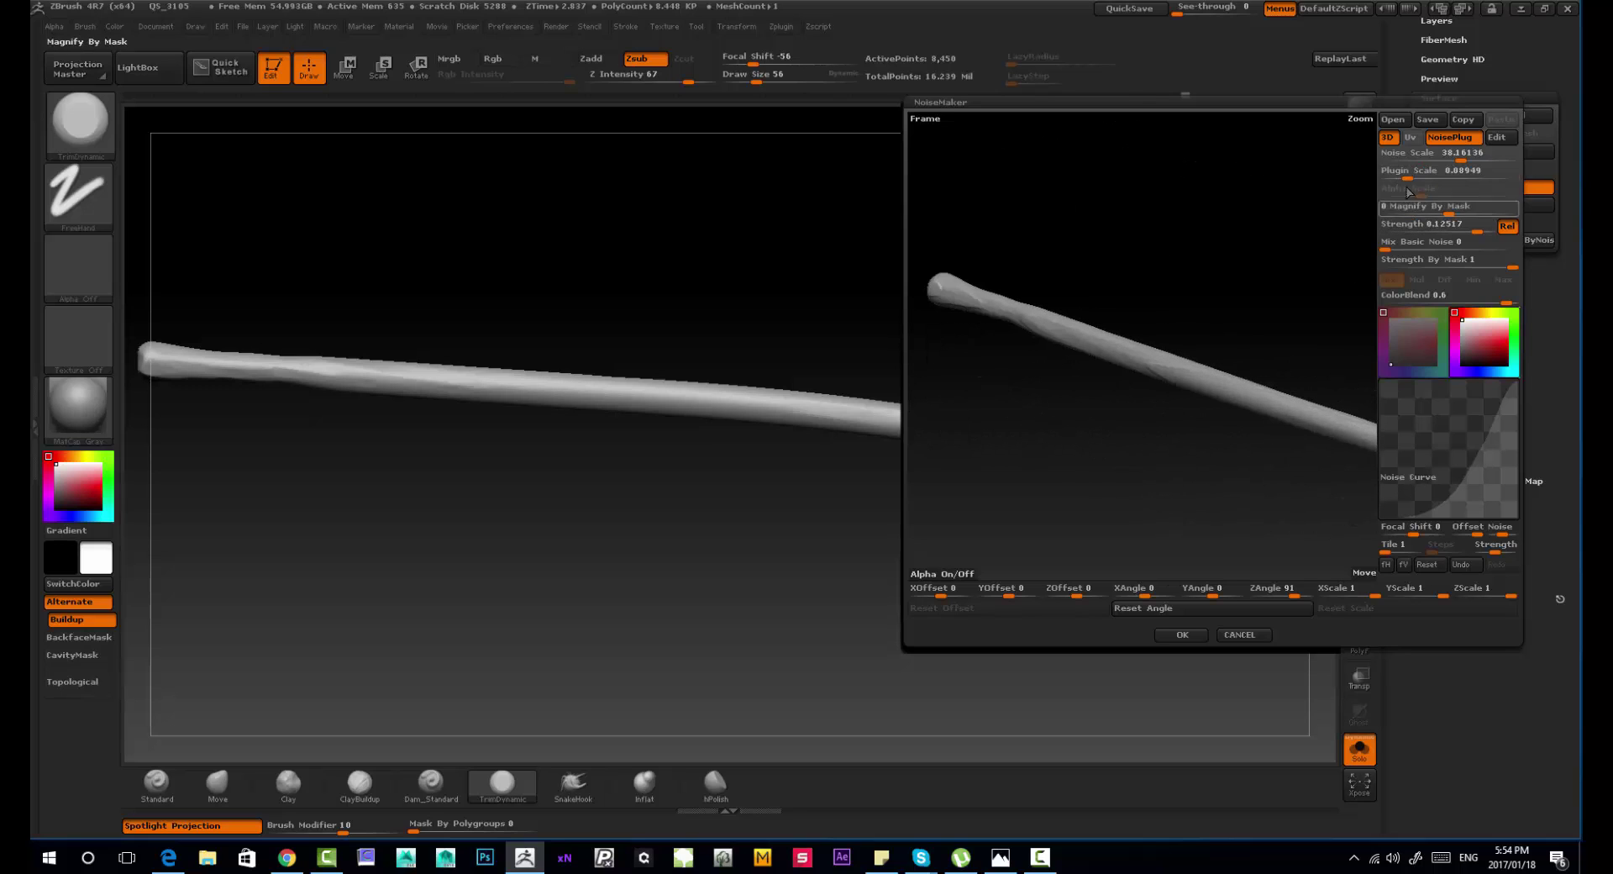
Step: Try a basic noise mix of 0.87341 with the noise scale at 333.29171 and the strength at 0.5
left_click_drag(1455, 255, 1450, 255)
left_click_drag(1461, 155, 1497, 161)
left_click_drag(1476, 231, 1481, 231)
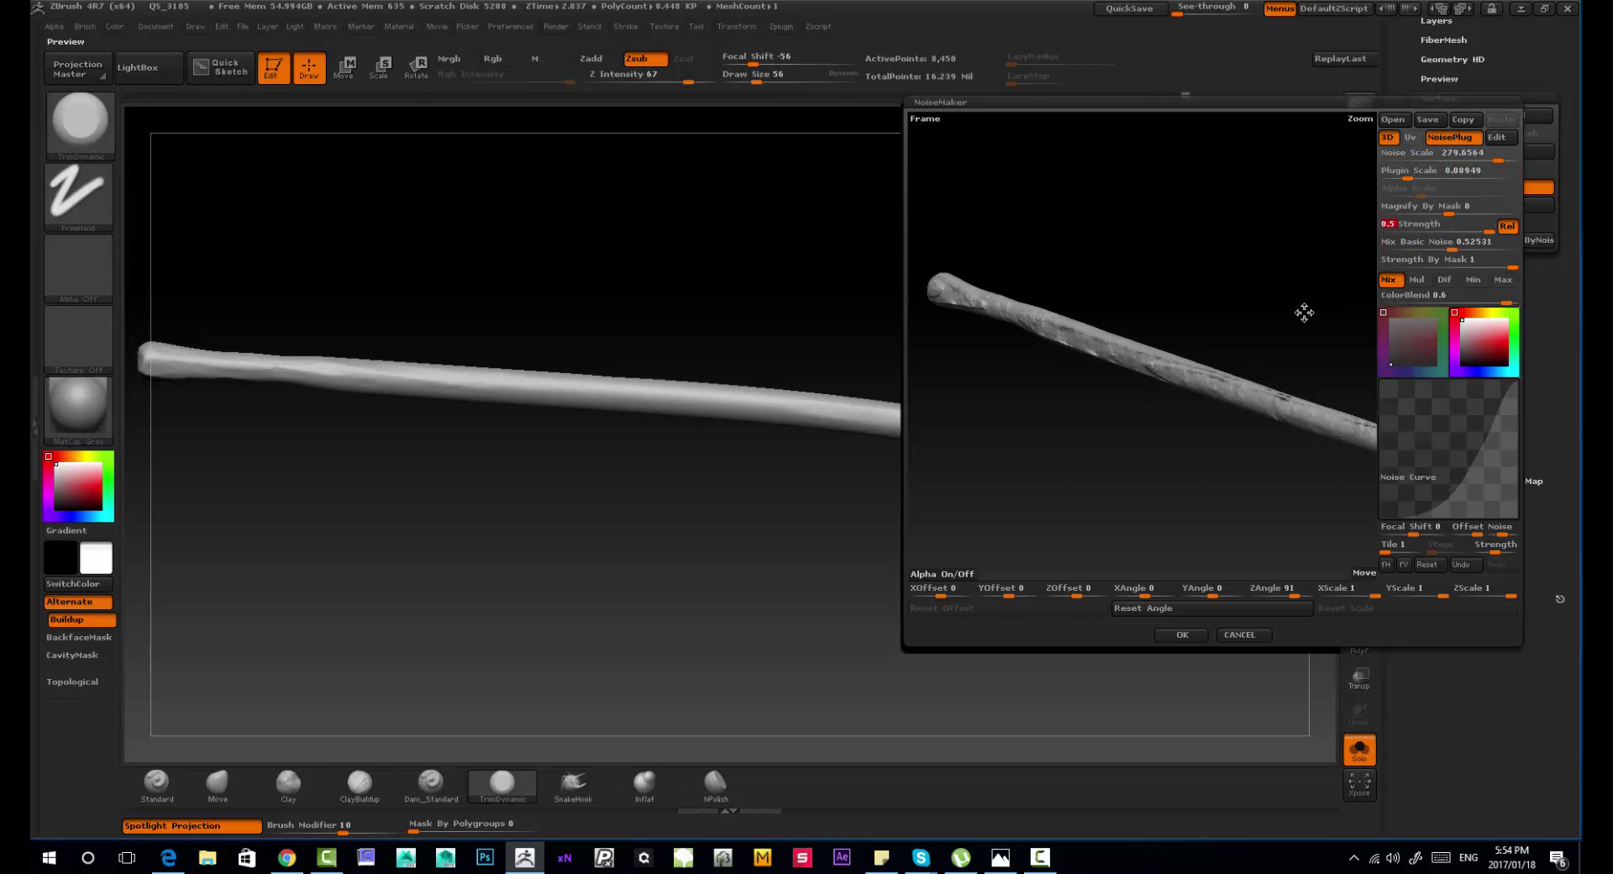
left_click_drag(1303, 313, 1190, 278)
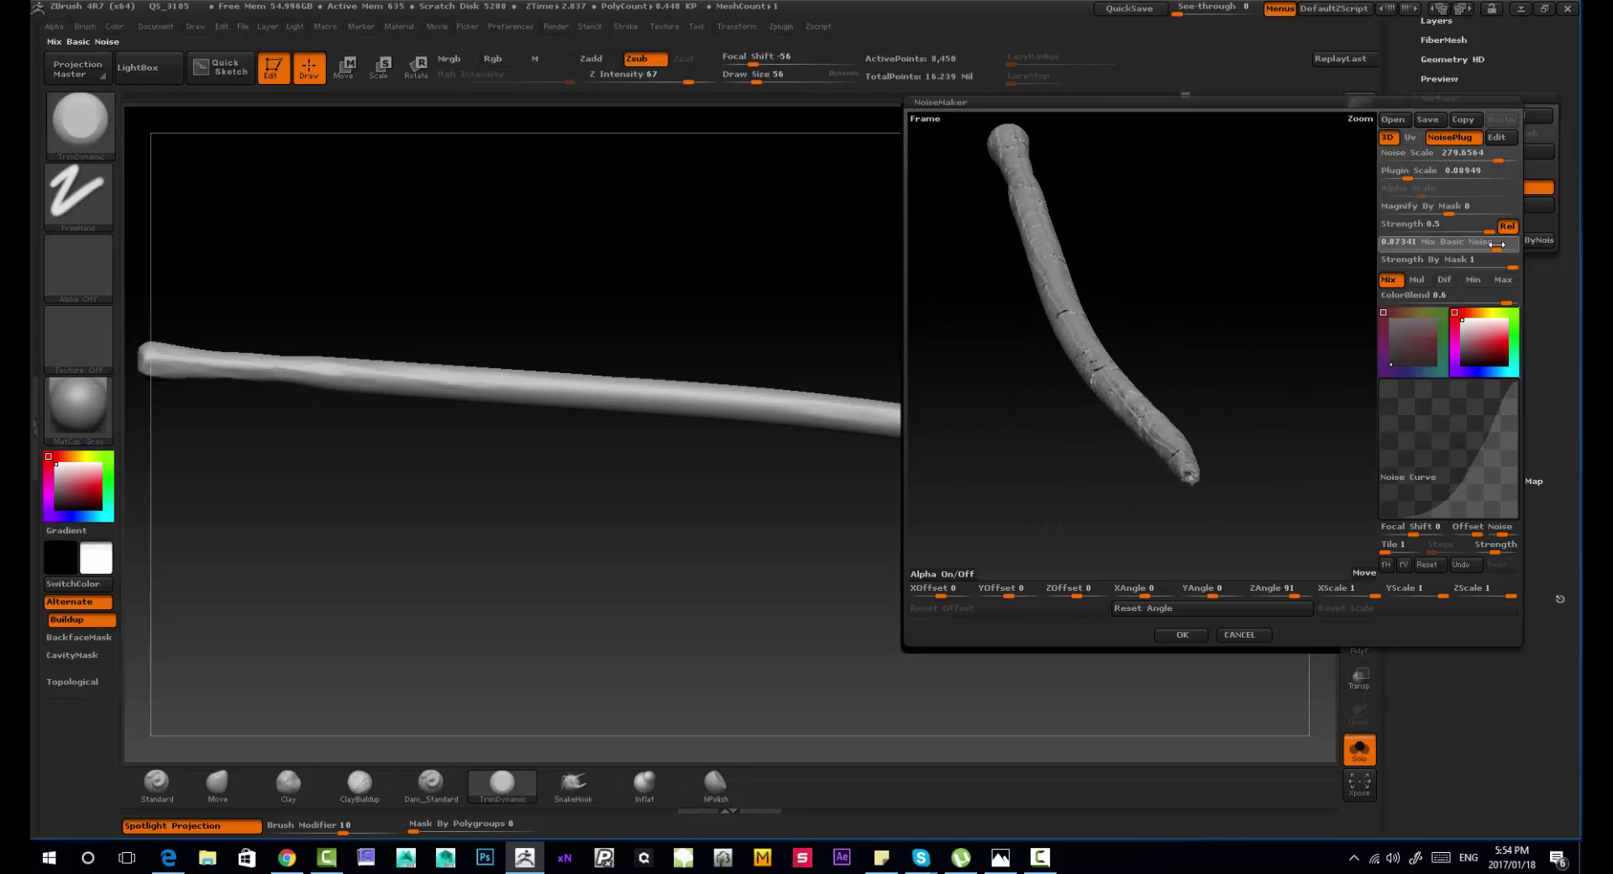
left_click_drag(1497, 243, 1497, 243)
left_click_drag(1499, 159, 1503, 159)
left_click_drag(1134, 420, 1197, 251)
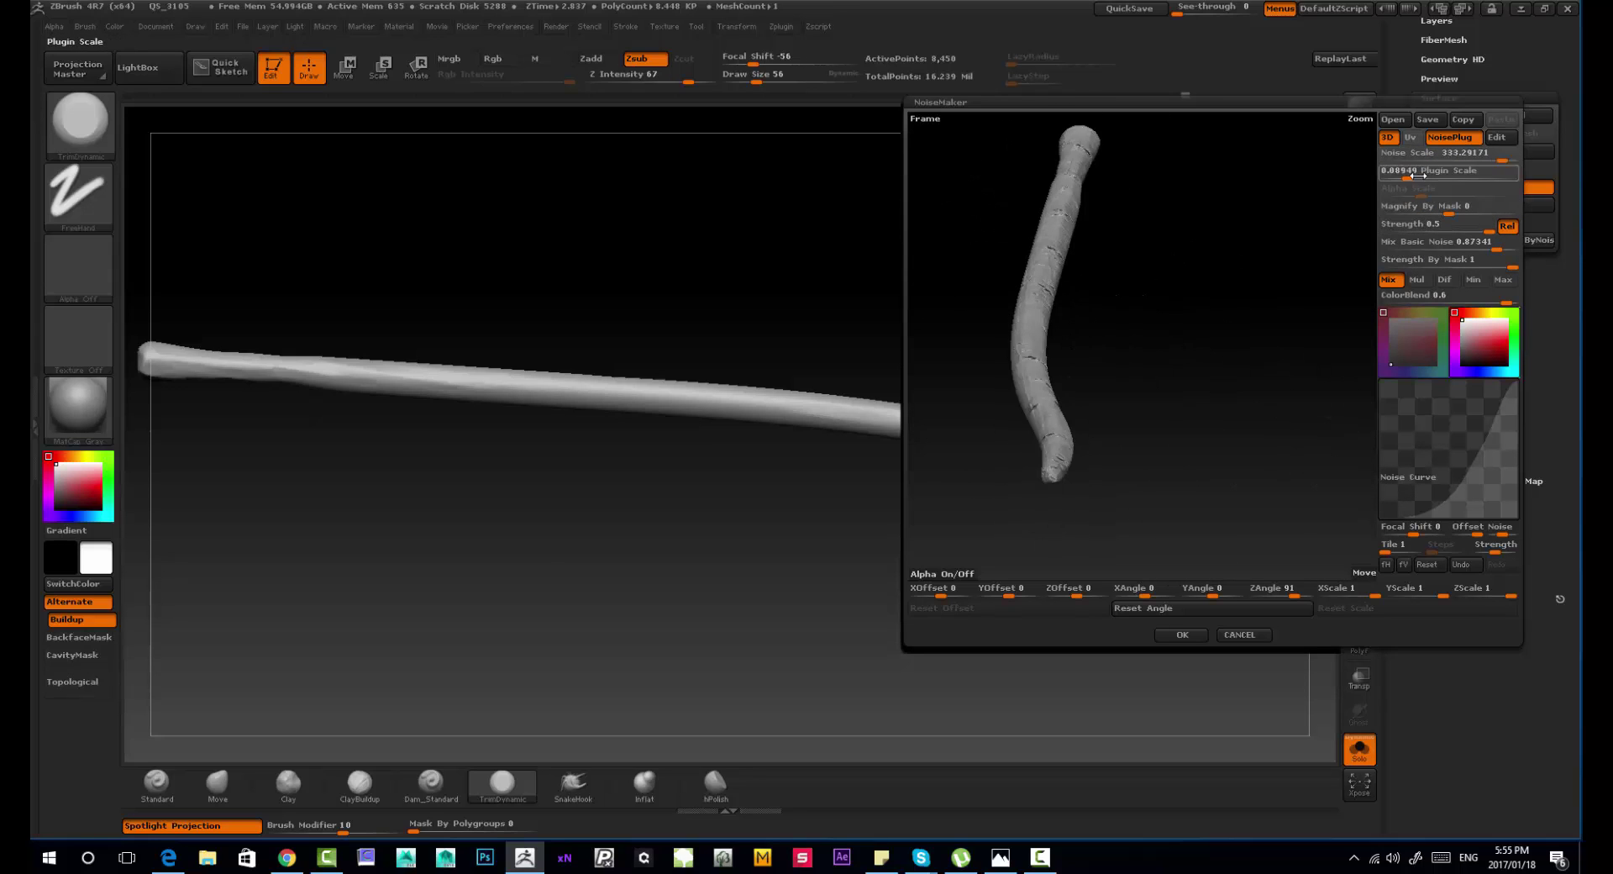
Step: Refine the pole's noise with a plugin scale of 0.06178, noise scale of 171.79209, and basic noise mix of 0.62825
left_click_drag(1408, 179, 1428, 179)
left_click_drag(1170, 310, 1285, 241)
left_click_drag(1501, 159, 1487, 159)
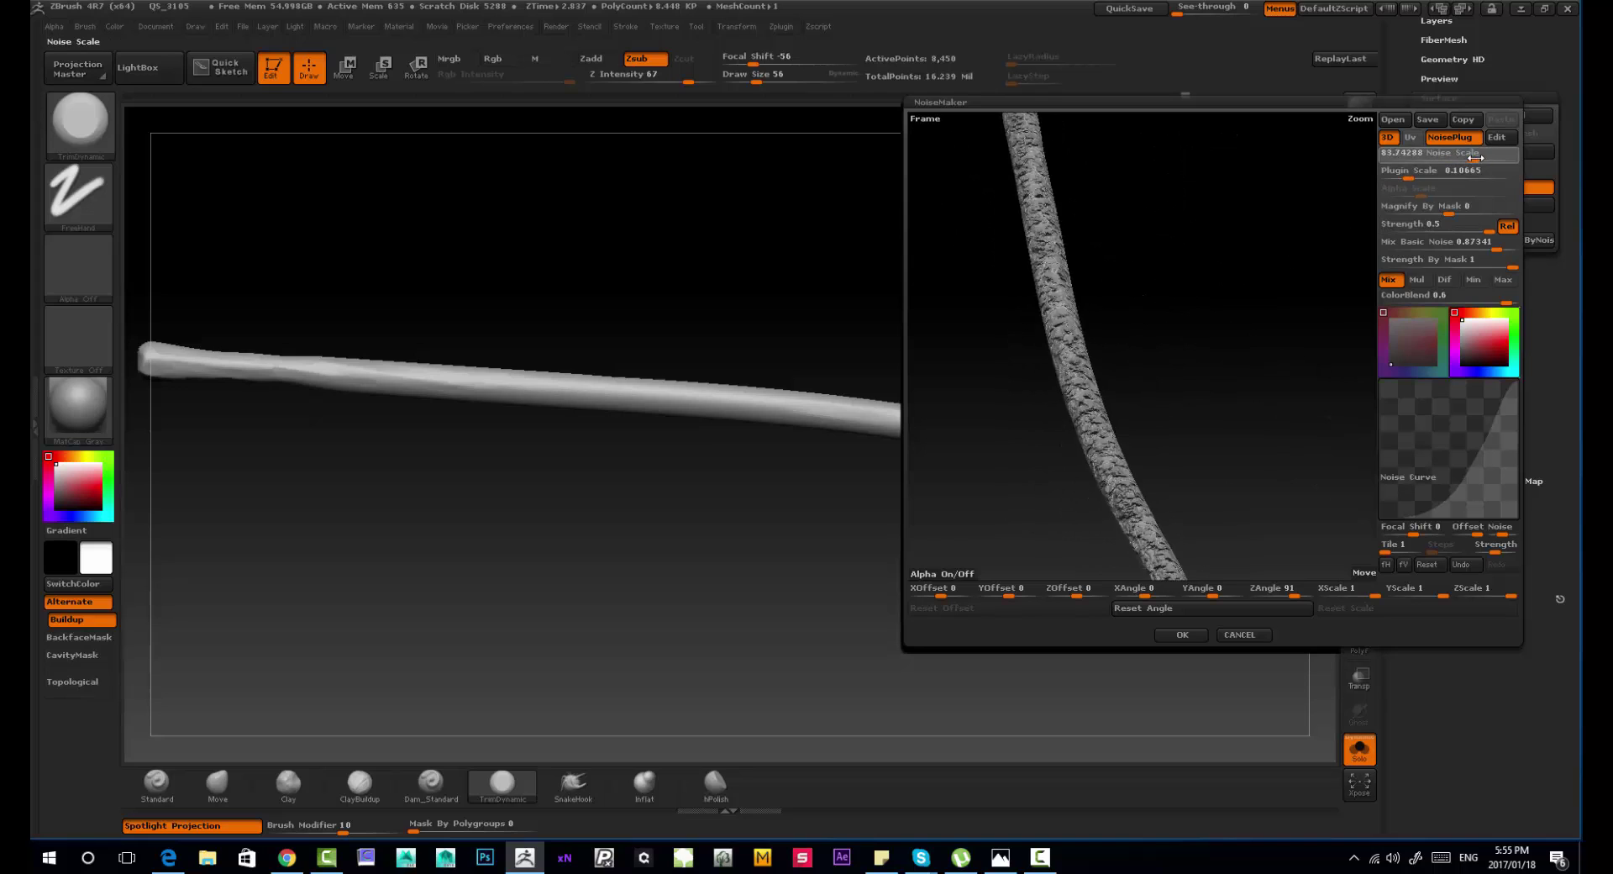
left_click_drag(1464, 242, 1430, 242)
left_click_drag(1118, 353, 1144, 252)
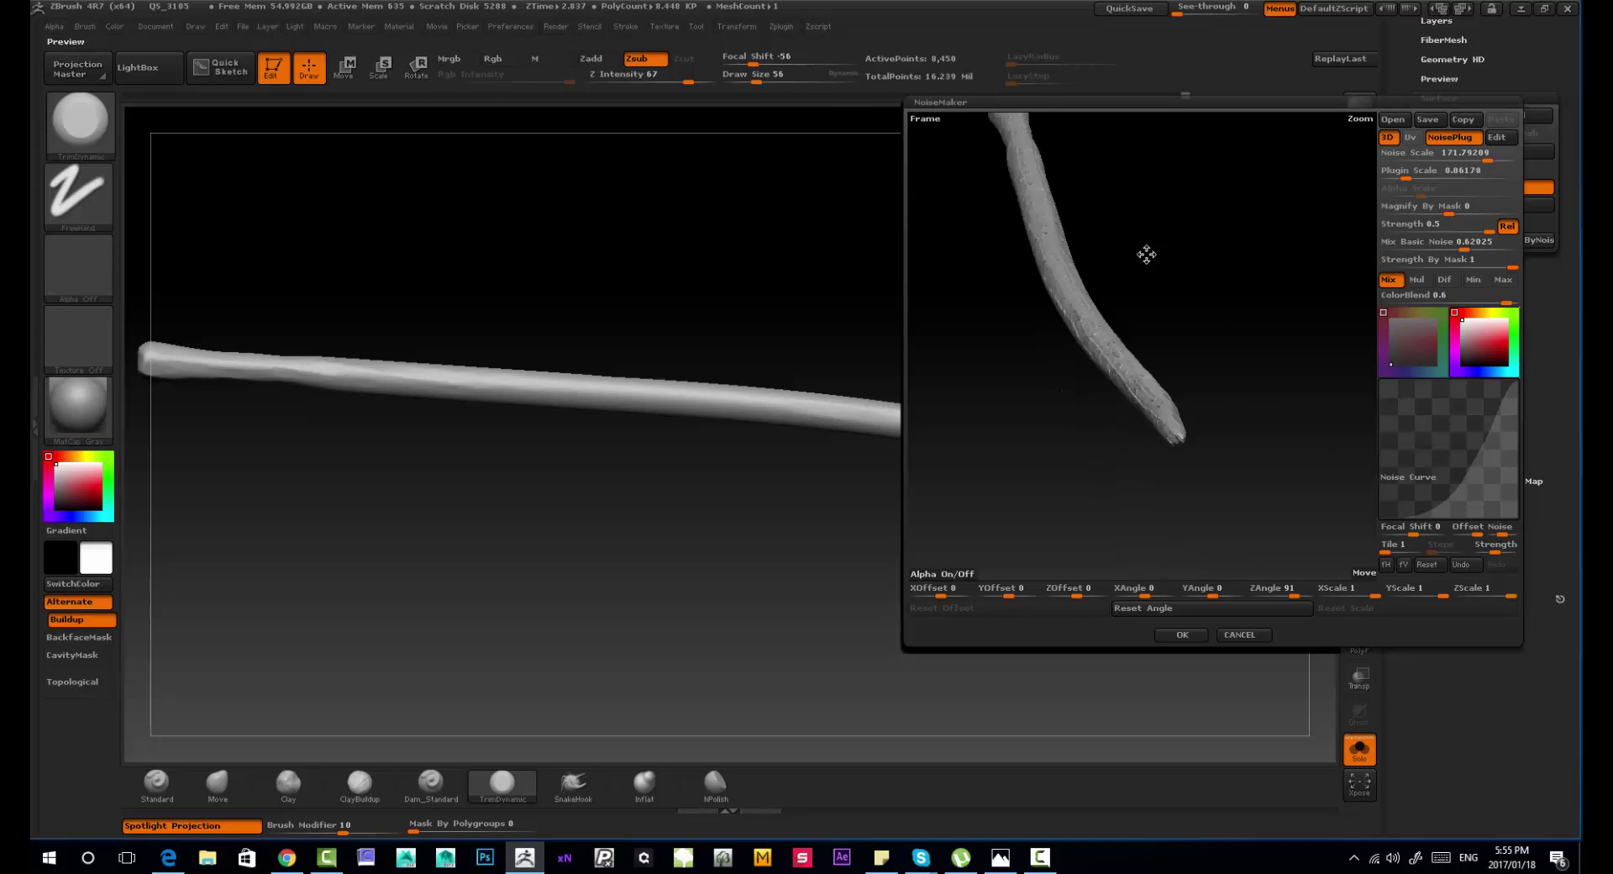
Step: Turn off relative strength, set the noise strength to about -0.015, reshape the noise curve, and accept the noise
mouse_move(1439, 234)
left_mouse_down()
mouse_move(1472, 232)
mouse_move(1410, 233)
left_mouse_up()
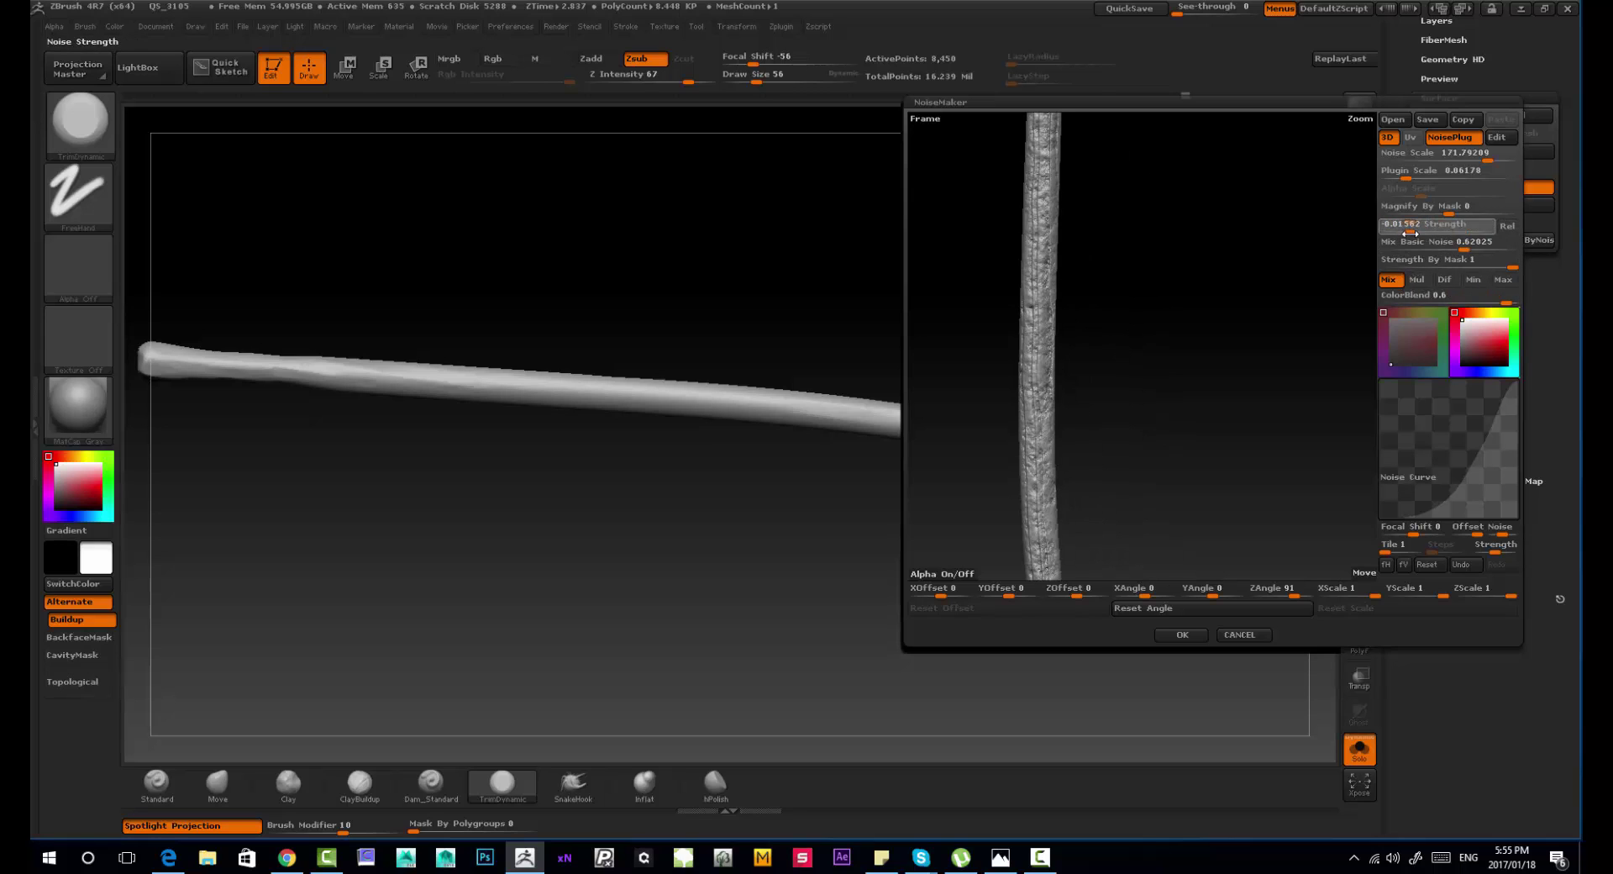
left_click_drag(1456, 500, 1477, 460)
left_click(1183, 637)
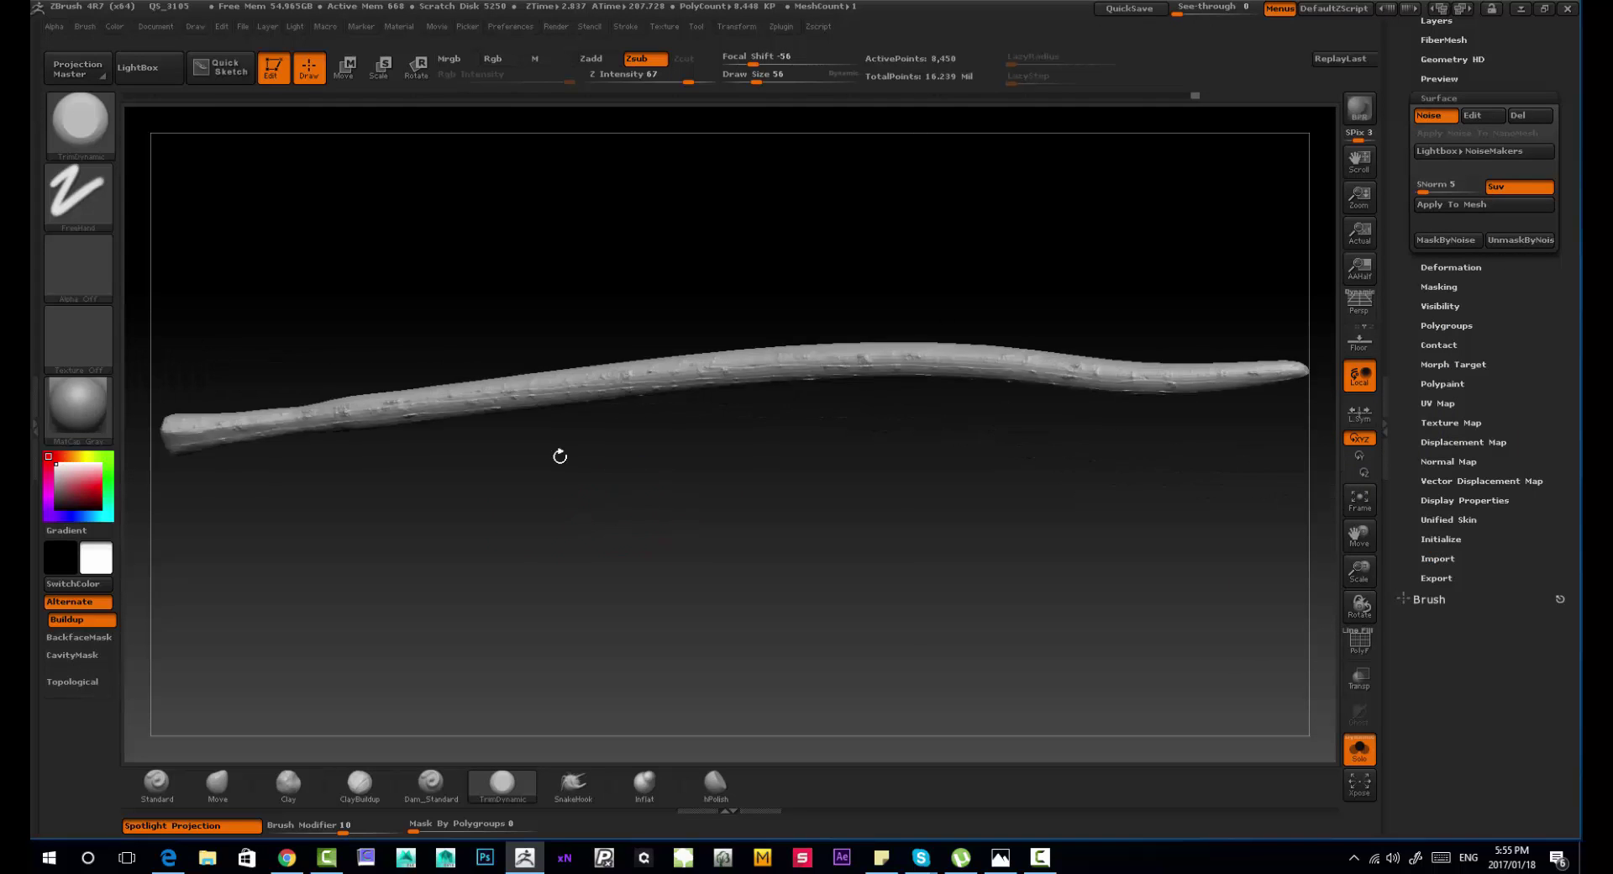
Step: Try applying the noise to the pole's mesh, and subdivide the pole to 2.162 million polygons
left_click_drag(558, 457, 1189, 442)
left_click(1453, 204)
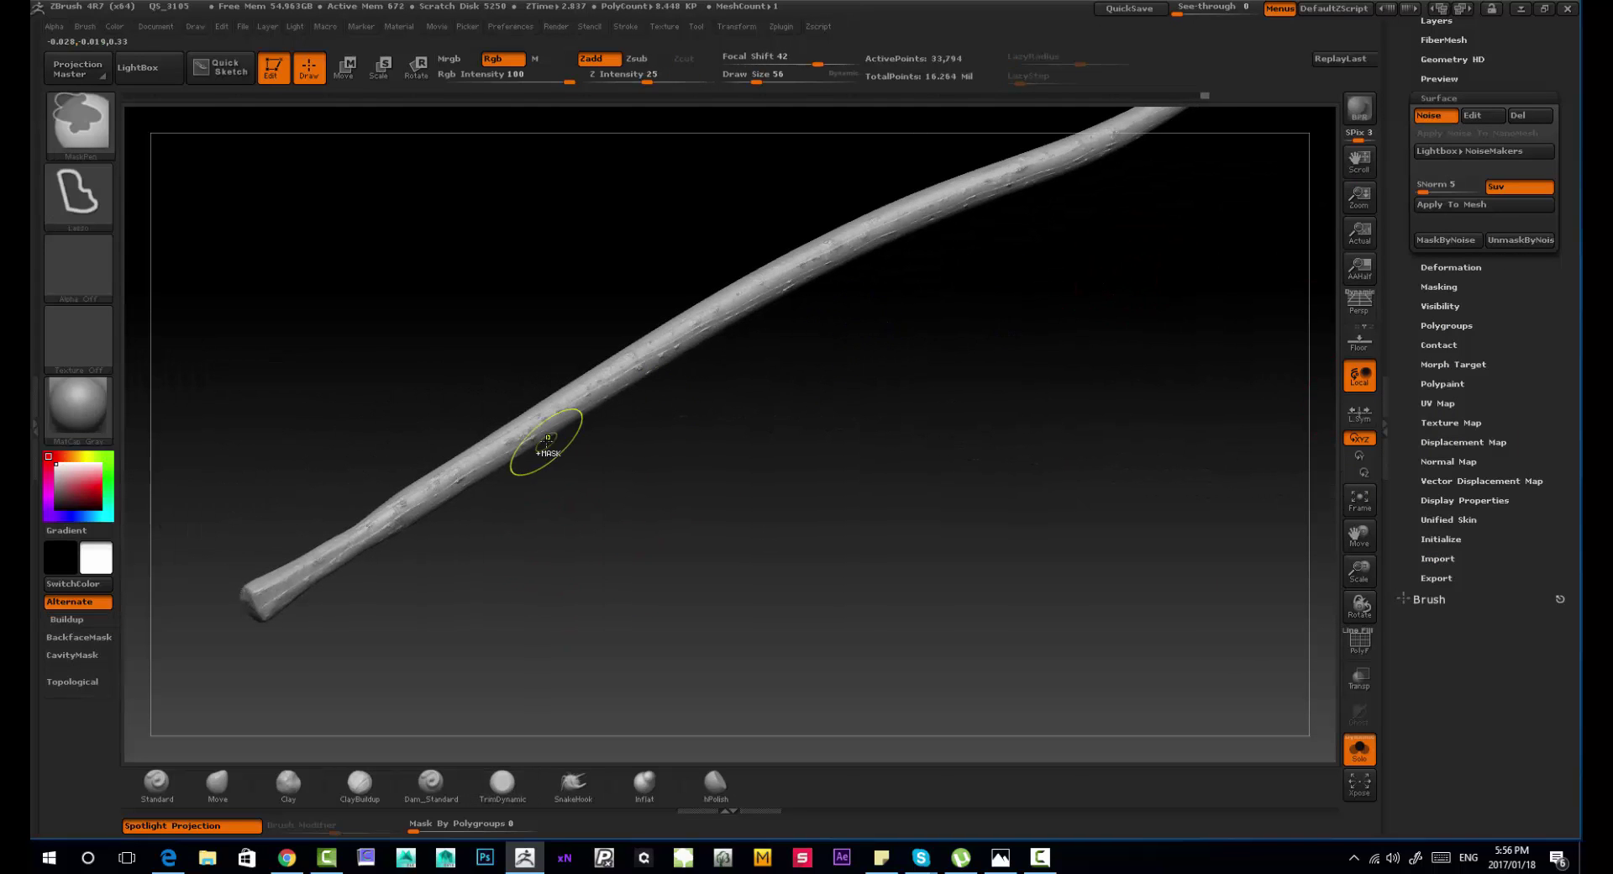
key("ctrl+d")
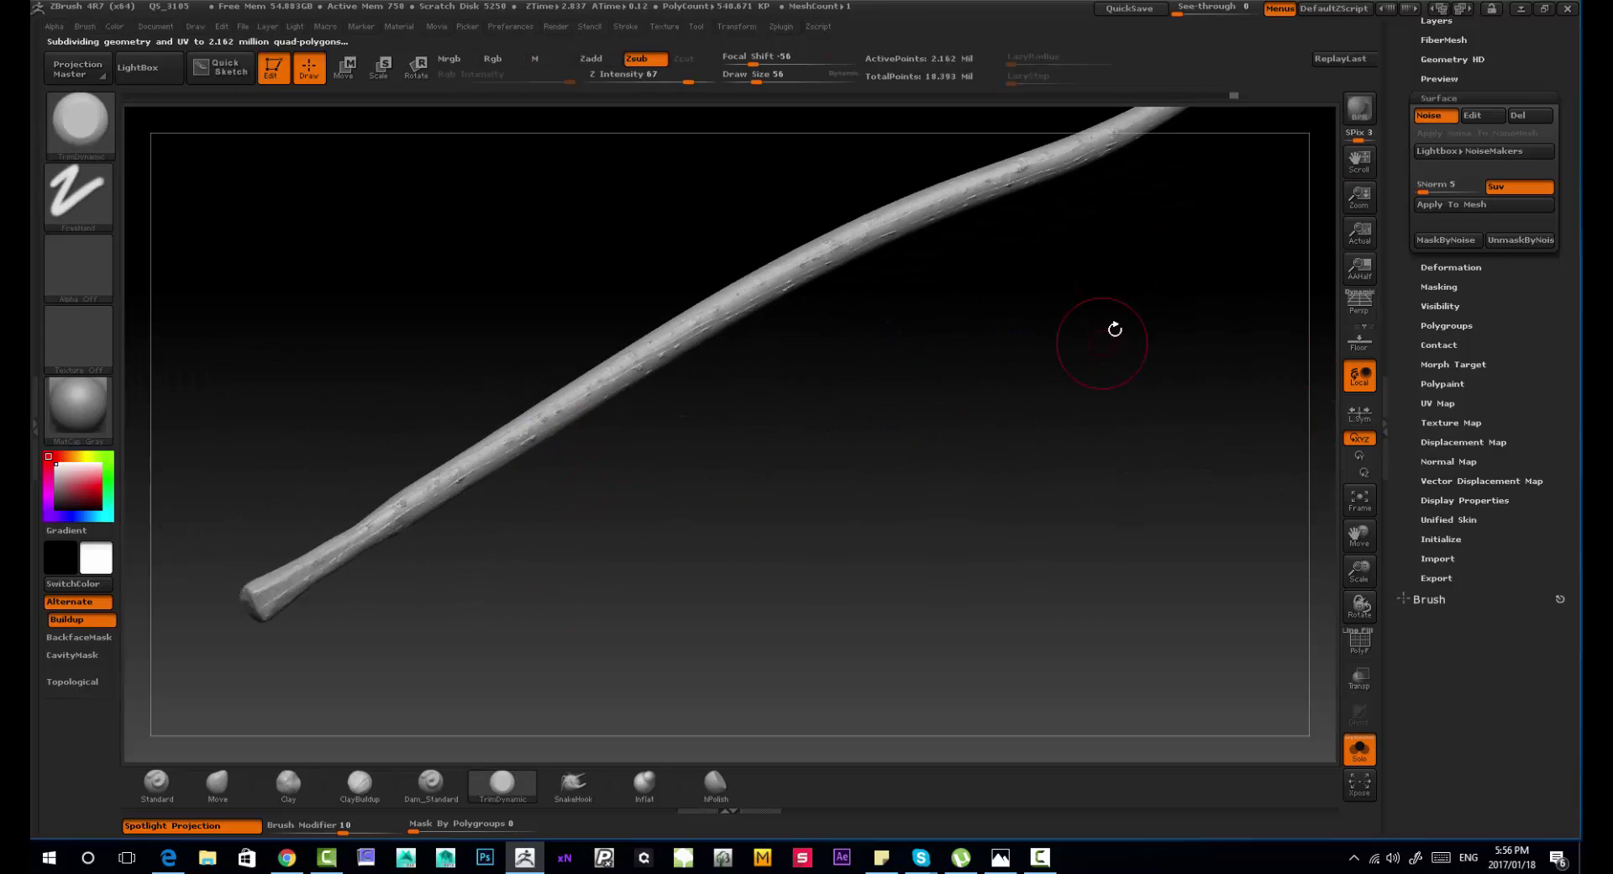
Step: Reopen the pole's noise for editing, try a Z scale of 0.82, and set the noise mixing mode to Mul
left_click(1472, 115)
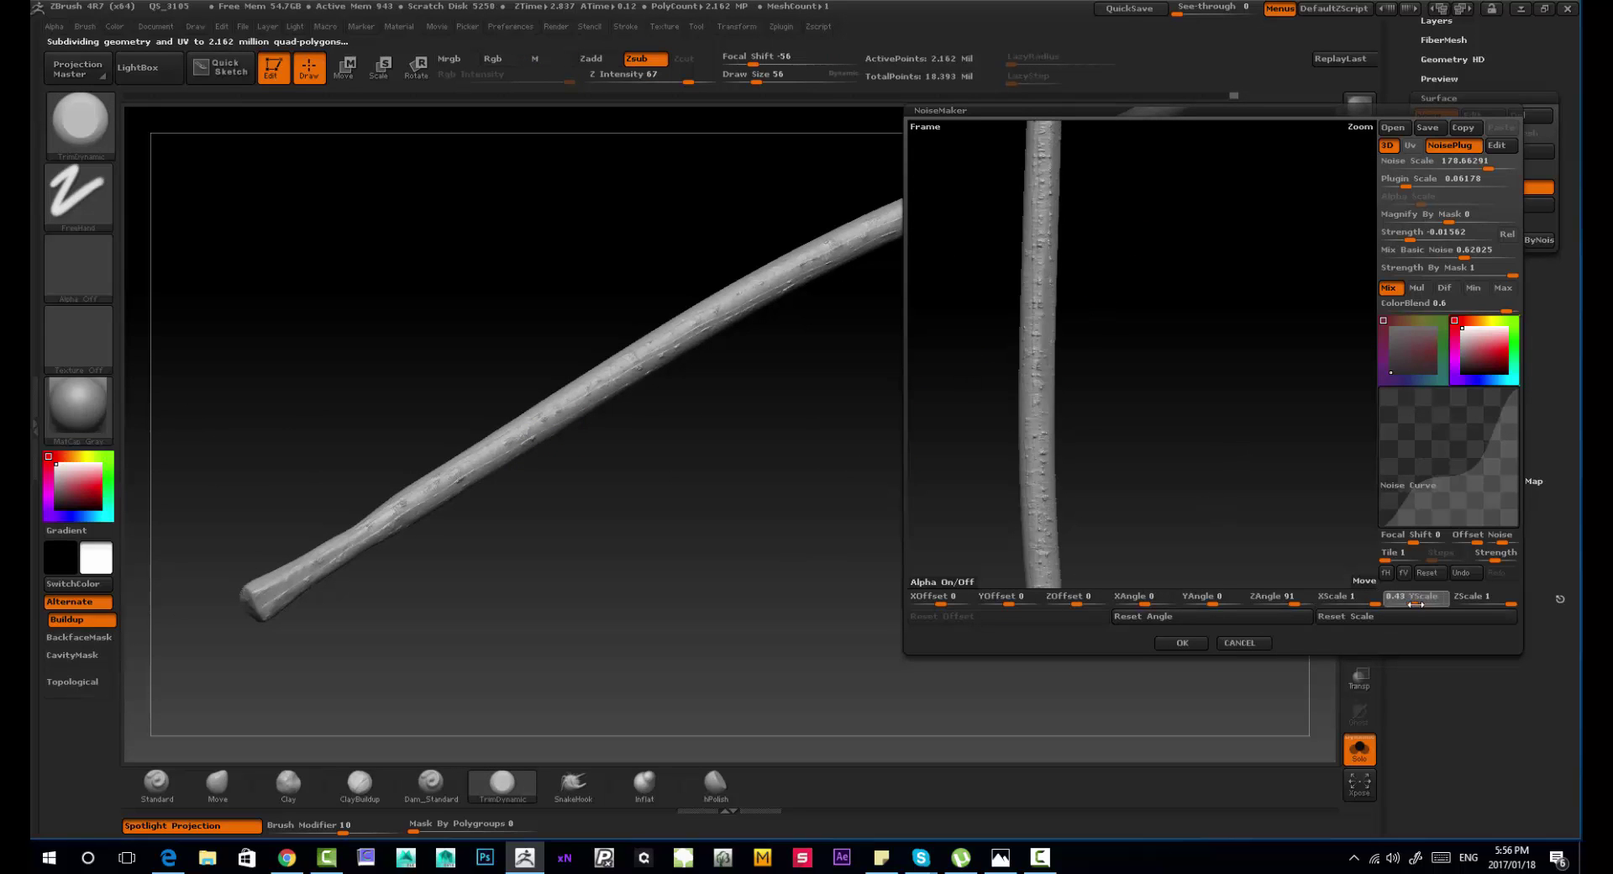
mouse_move(1510, 603)
left_mouse_down()
mouse_move(1483, 603)
mouse_move(1500, 602)
left_mouse_up()
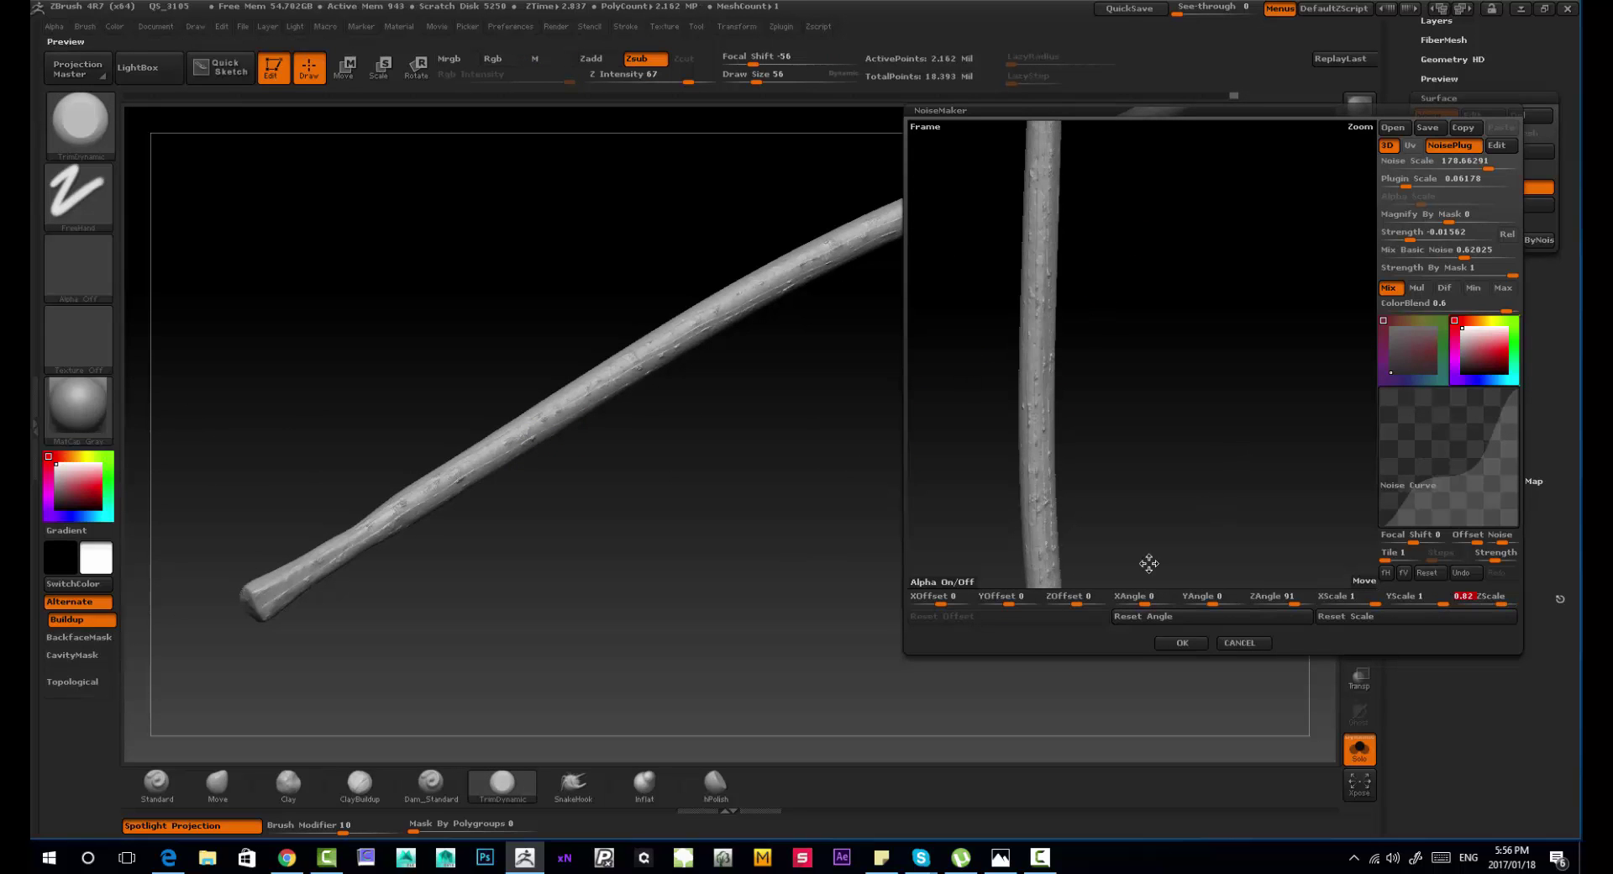
left_click(1419, 289)
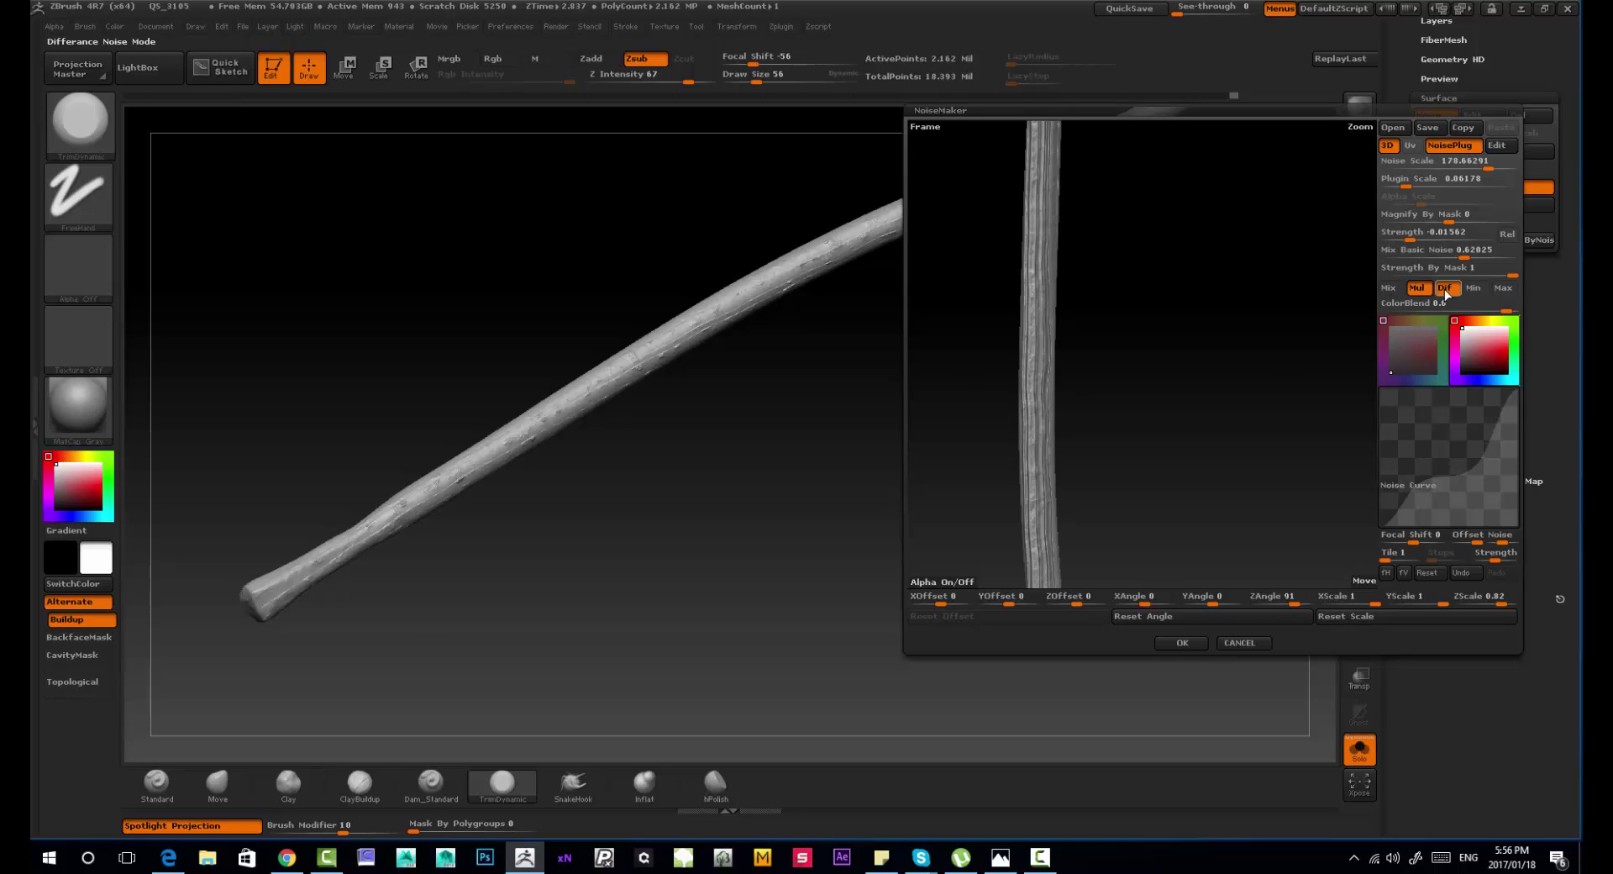
left_click(1419, 291)
left_click(1446, 291)
left_click(1420, 291)
Step: Adjust the noise curve, Z scale 1 and a noise scale of about 134.87, and apply the noise to the pole's mesh
left_click_drag(1414, 482, 1415, 501)
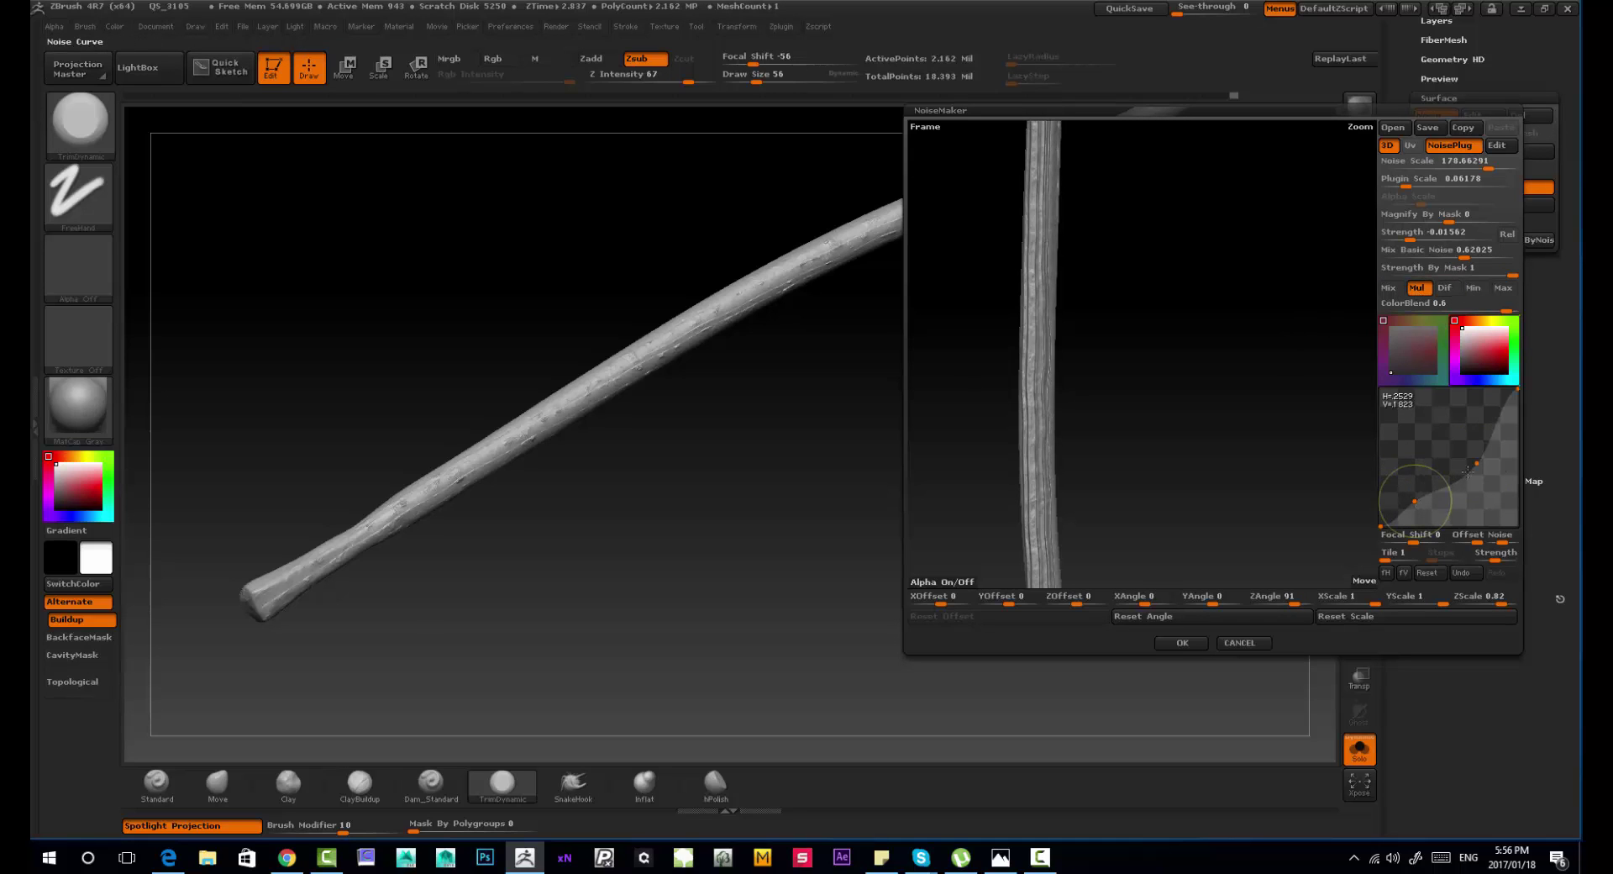
left_click_drag(1500, 603, 1514, 604)
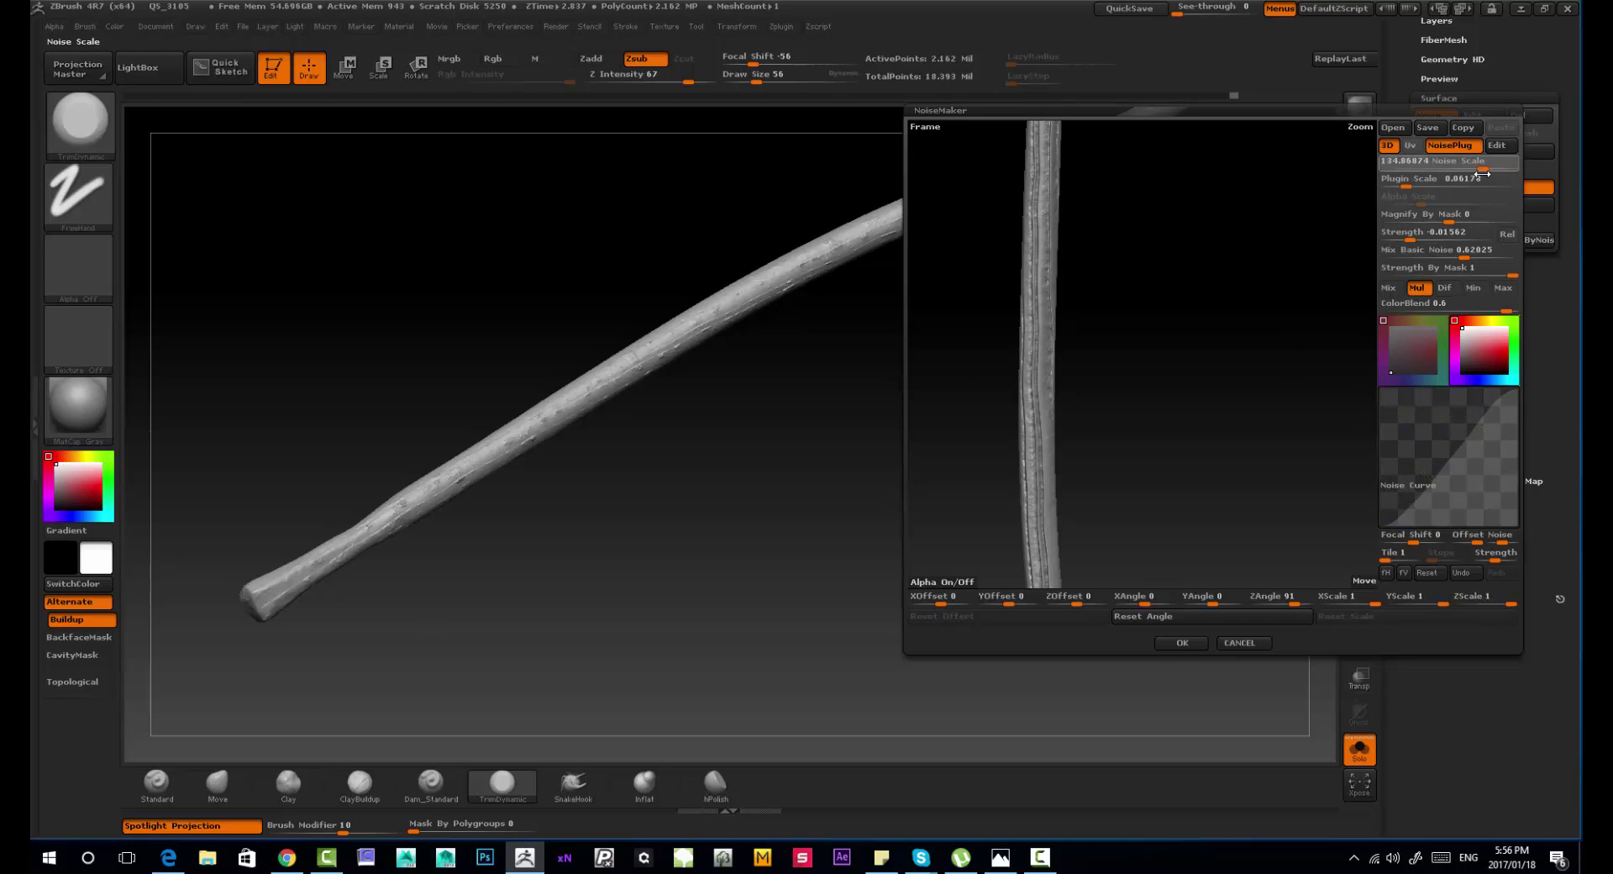
left_click(1182, 643)
left_click(1438, 205)
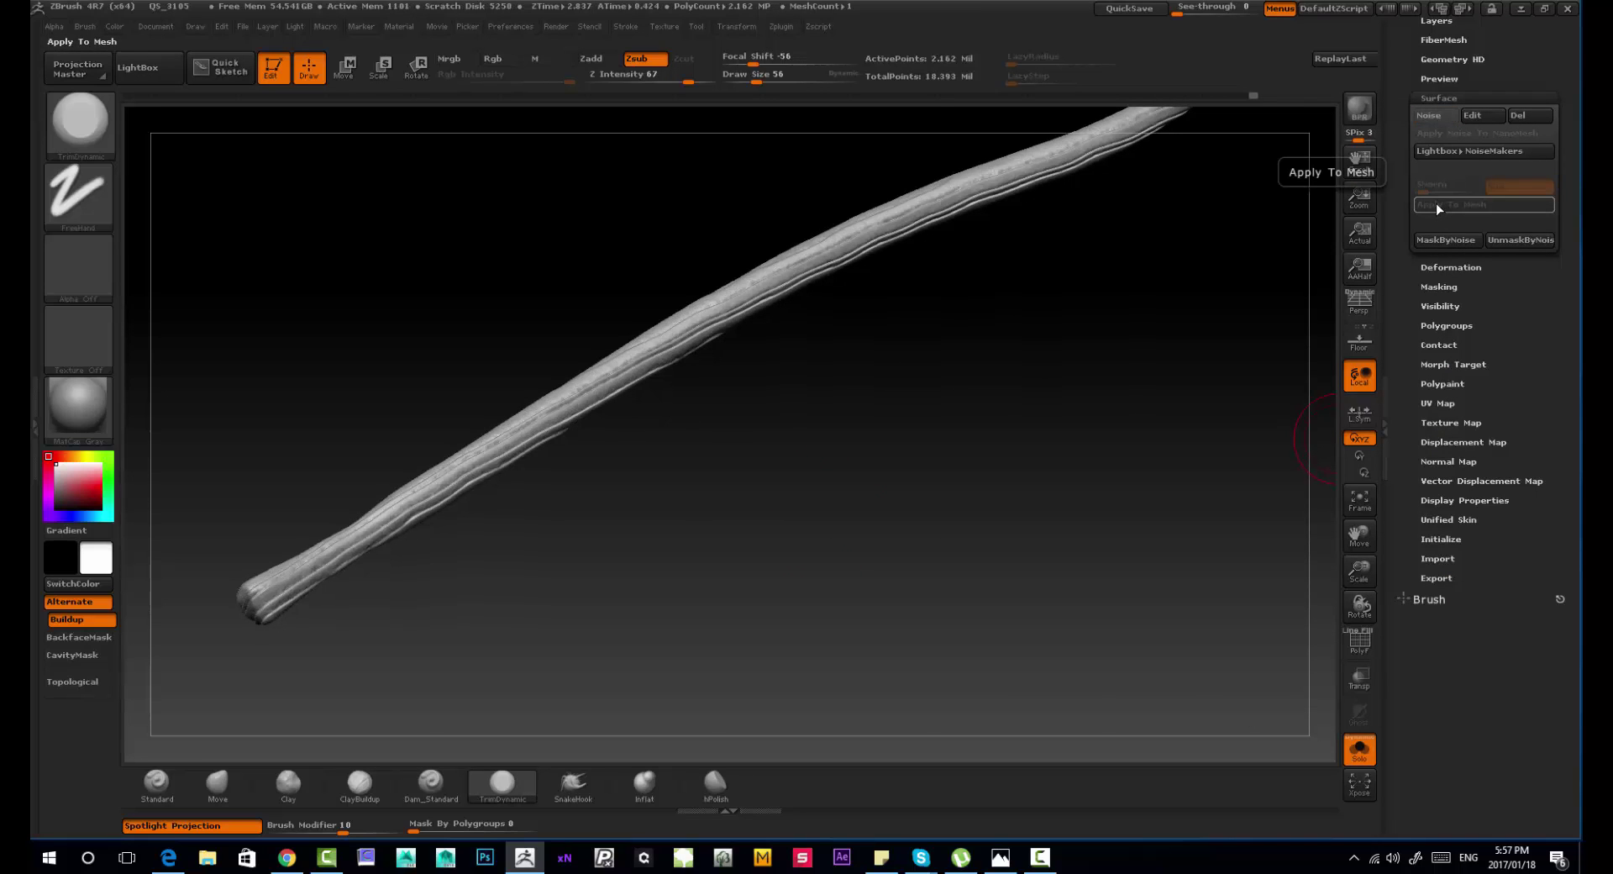
Step: Lower the pole by one subdivision level and trim its knob end into a flat face with TrimDynamic
left_click_drag(507, 502, 524, 464)
left_click_drag(882, 340, 874, 438, "alt")
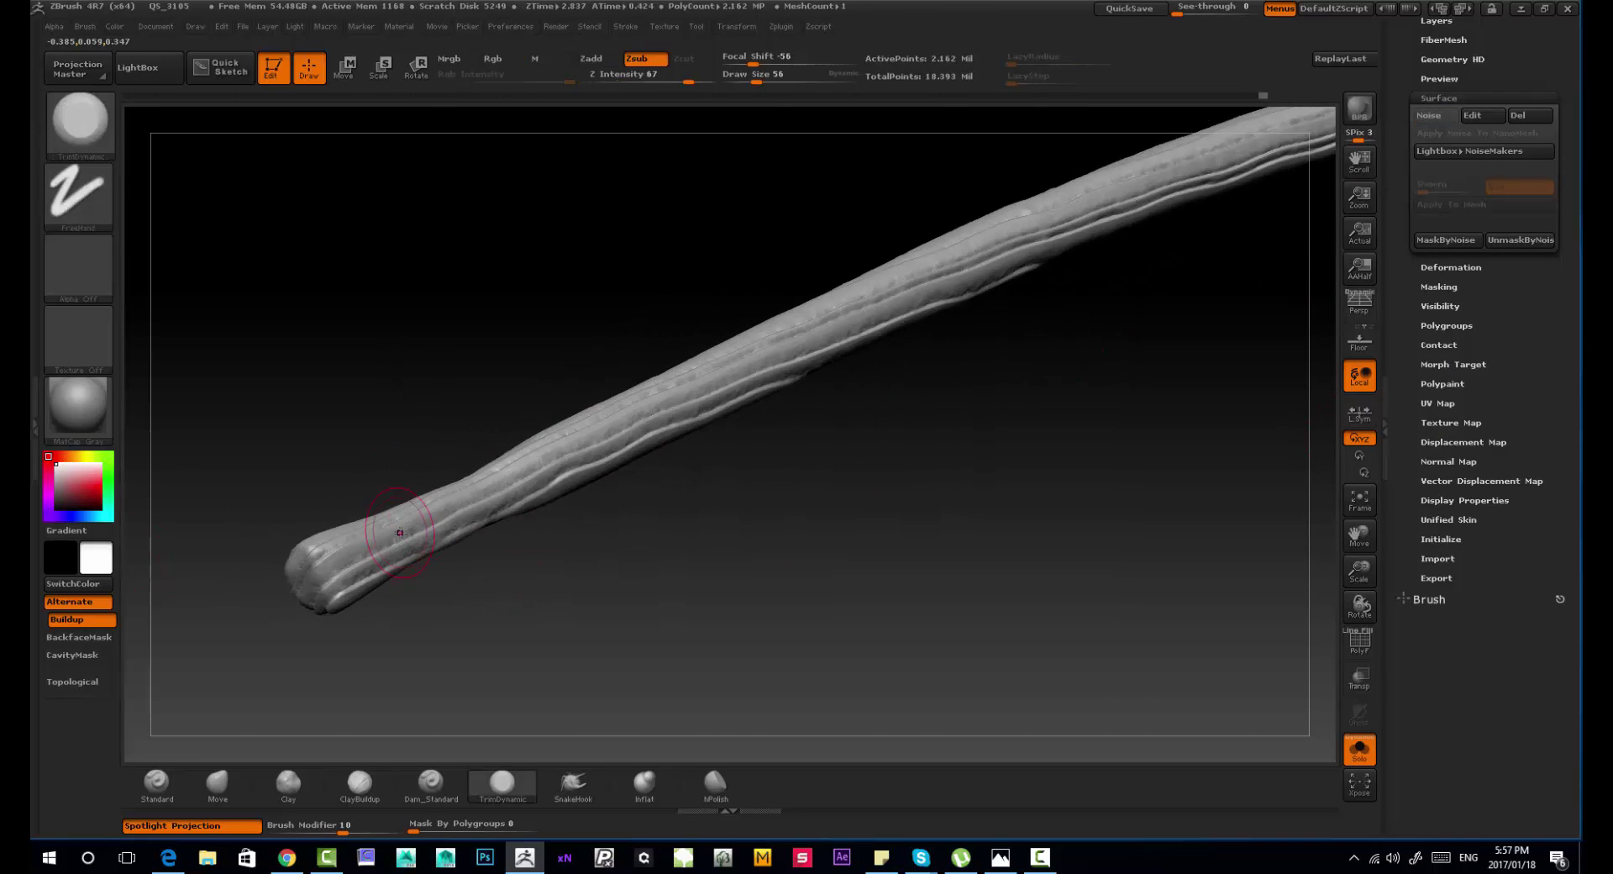
key("shift+d")
left_click_drag(299, 596, 359, 584)
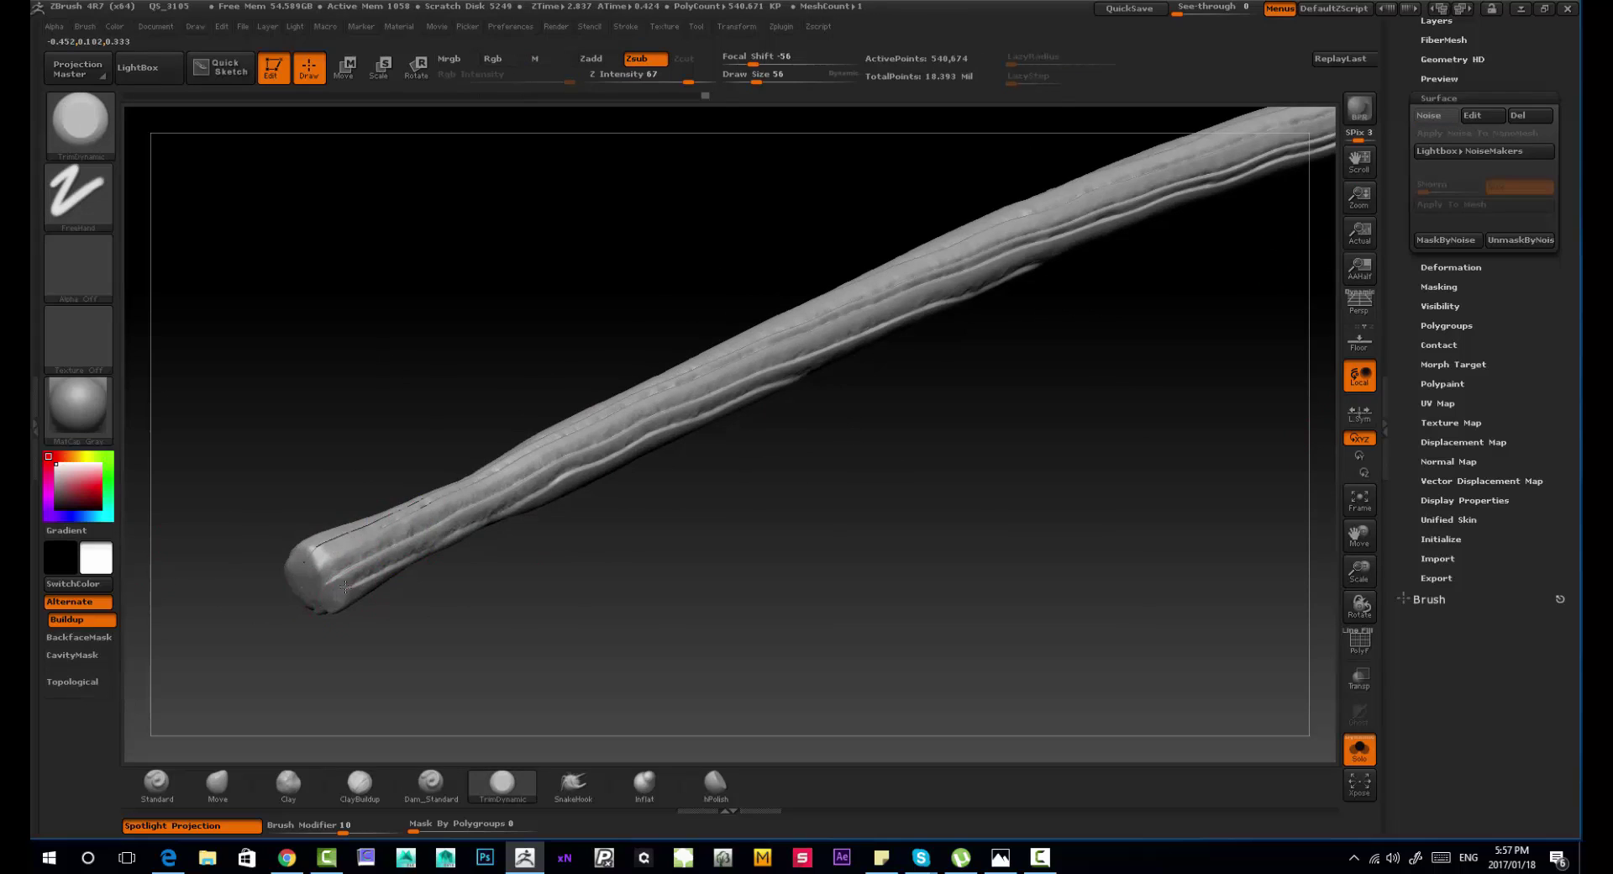
left_click_drag(403, 639, 273, 714)
Step: Carve curved grain lines into the pole's flat end face and around its rim with the Orb slash curve brush
left_click(80, 124)
left_click(315, 430)
mouse_move(370, 579)
left_mouse_down()
mouse_move(489, 550)
mouse_move(458, 550)
left_mouse_up()
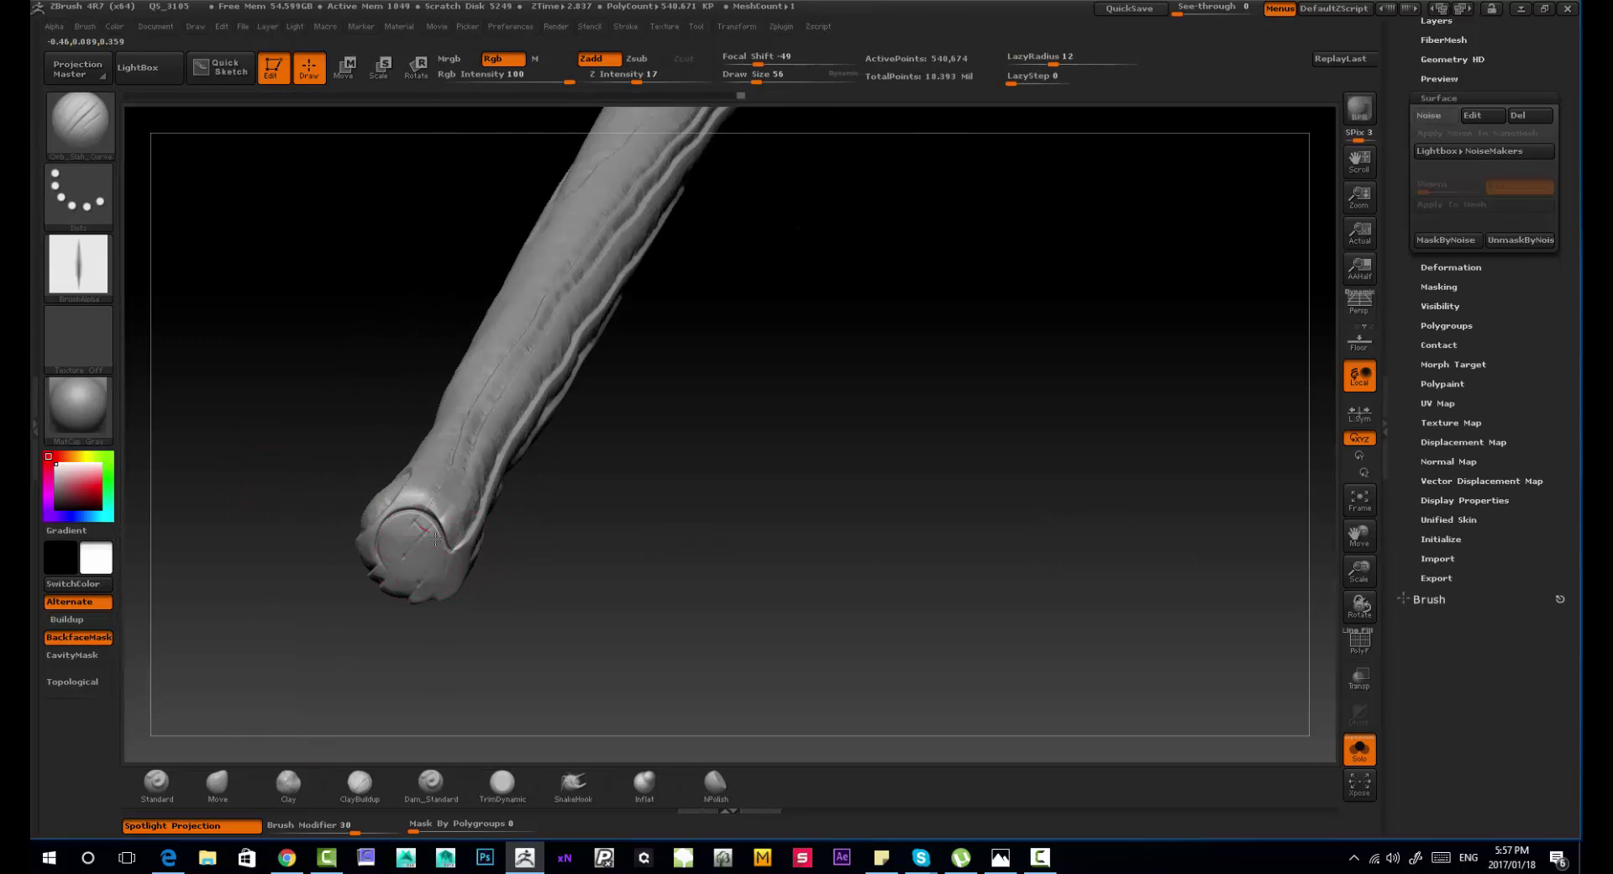
left_click_drag(386, 528, 425, 514)
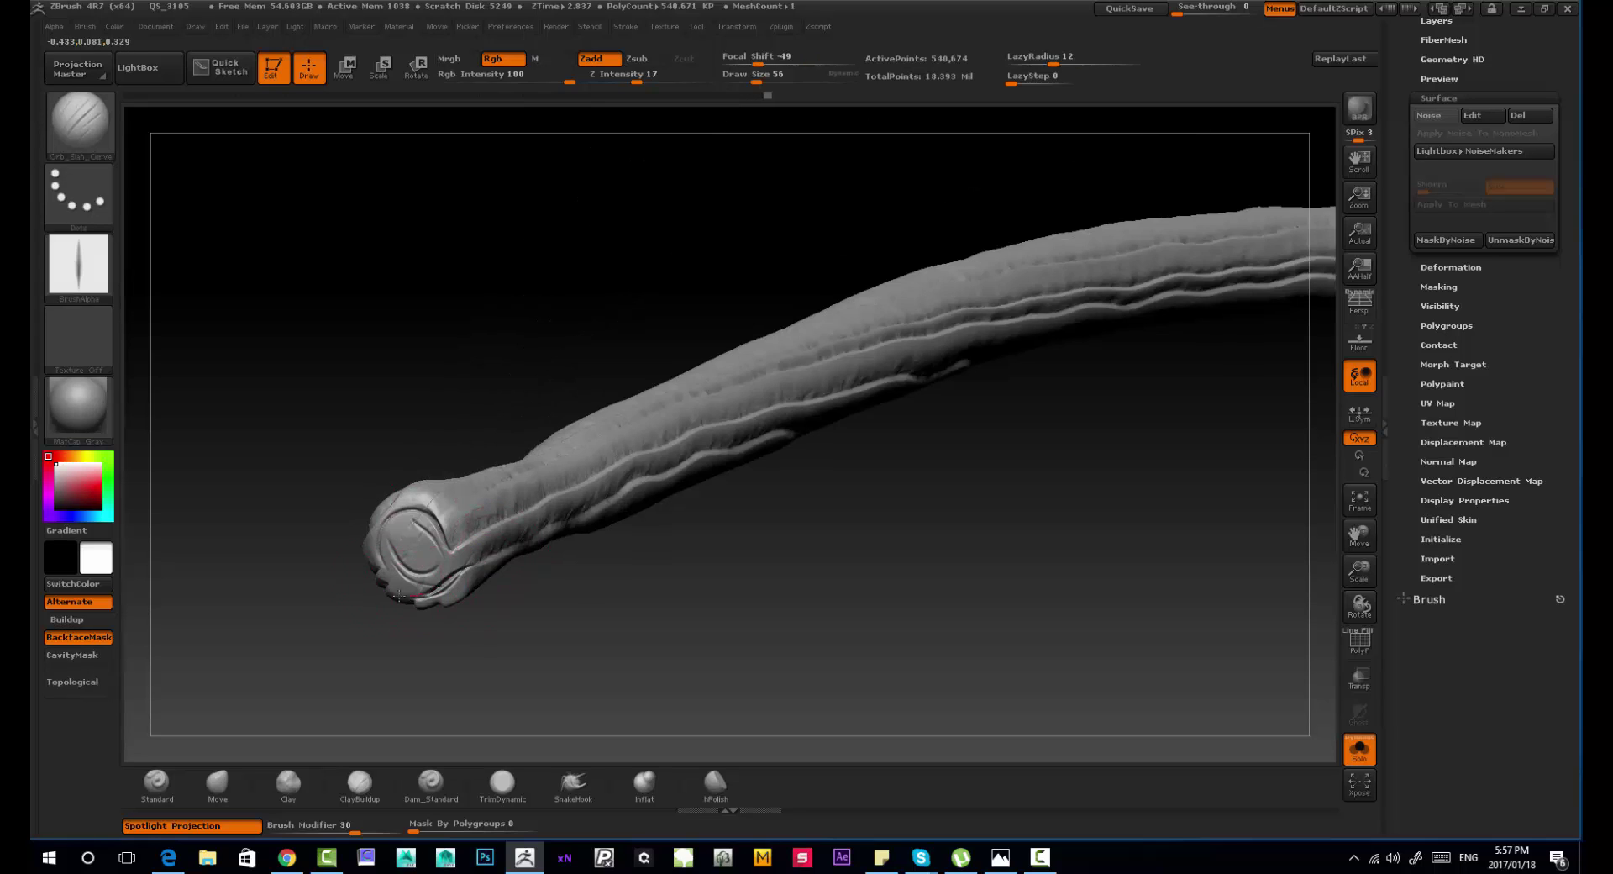
mouse_move(399, 596)
left_mouse_down()
mouse_move(336, 580)
mouse_move(319, 537)
left_mouse_up()
Step: Flatten the sides of the pole's knob and the grooves along its neck with the TrimDynamic brush
left_click(501, 789)
left_click_drag(382, 489, 308, 451)
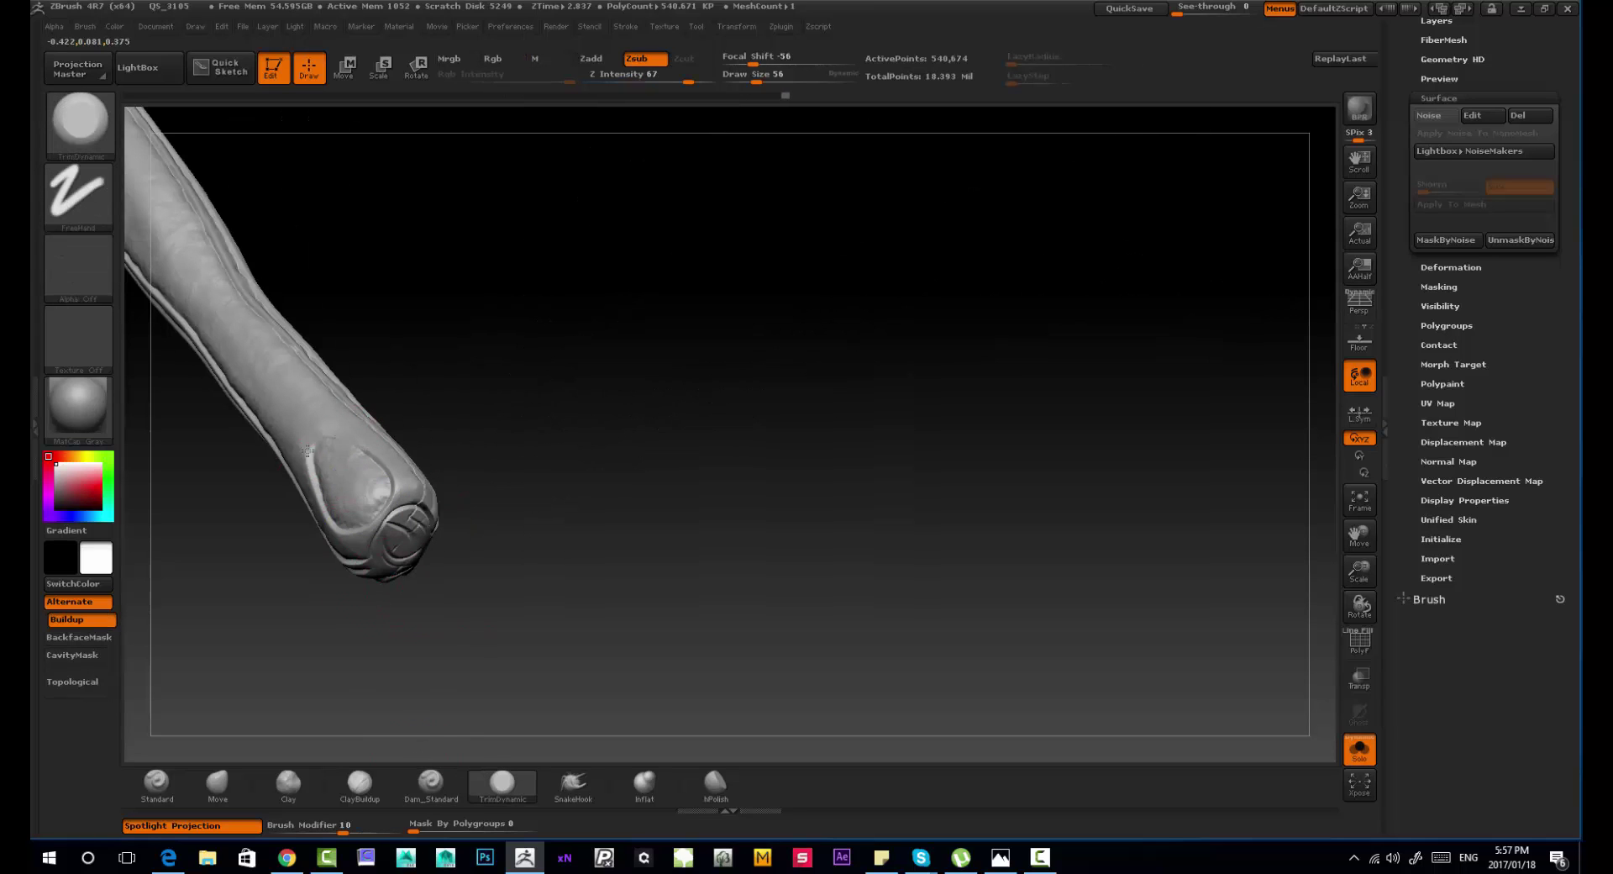
left_click_drag(521, 538, 470, 580)
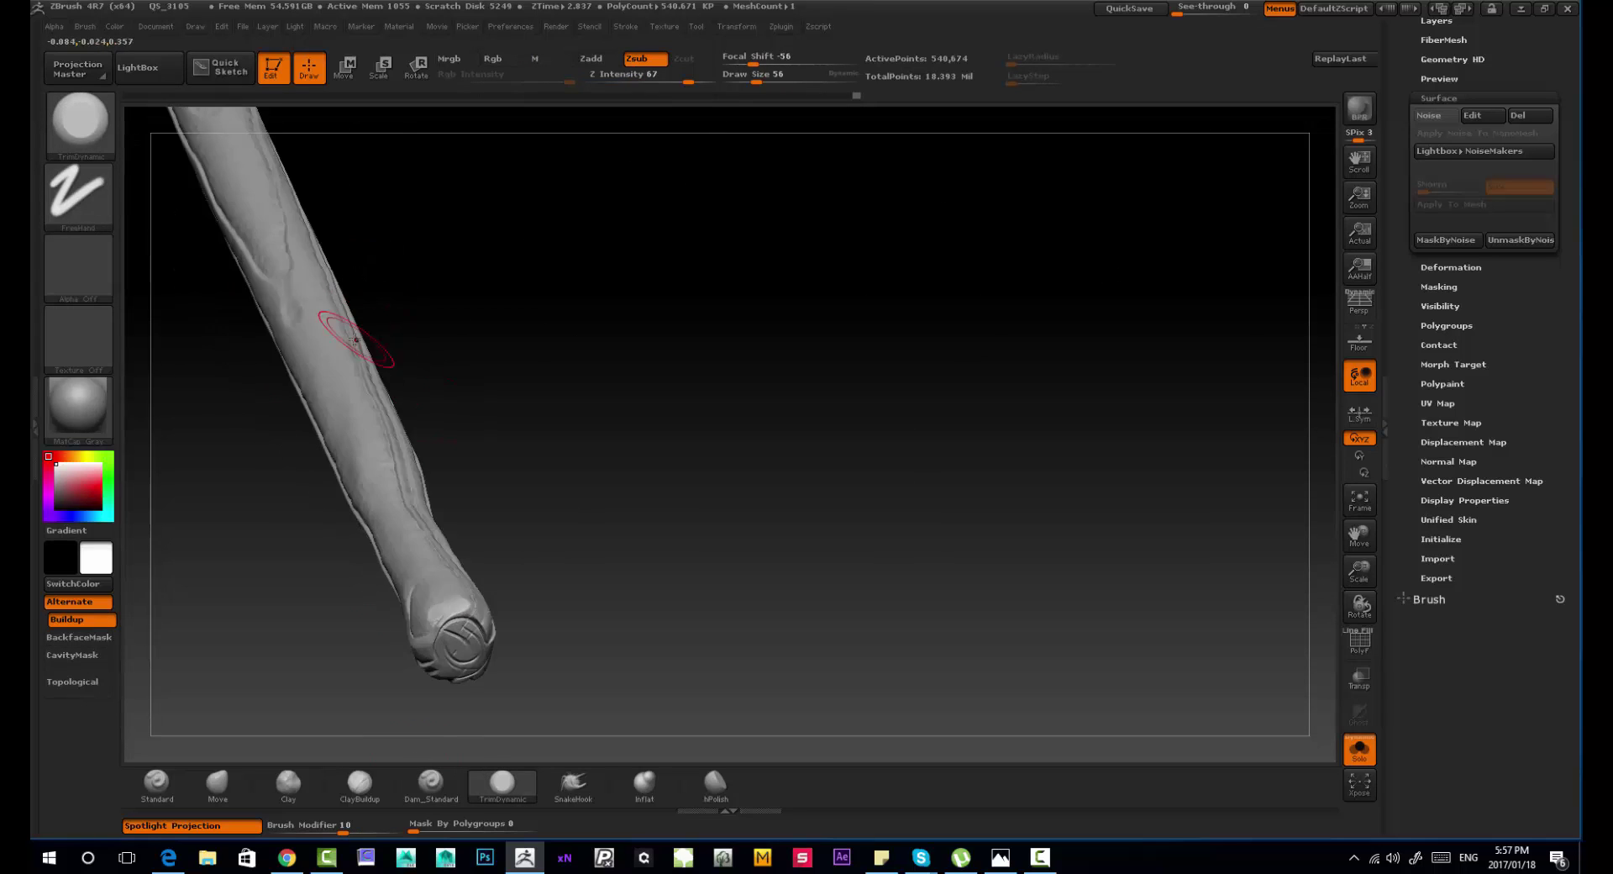
left_click_drag(504, 504, 470, 513)
left_click_drag(588, 404, 736, 461)
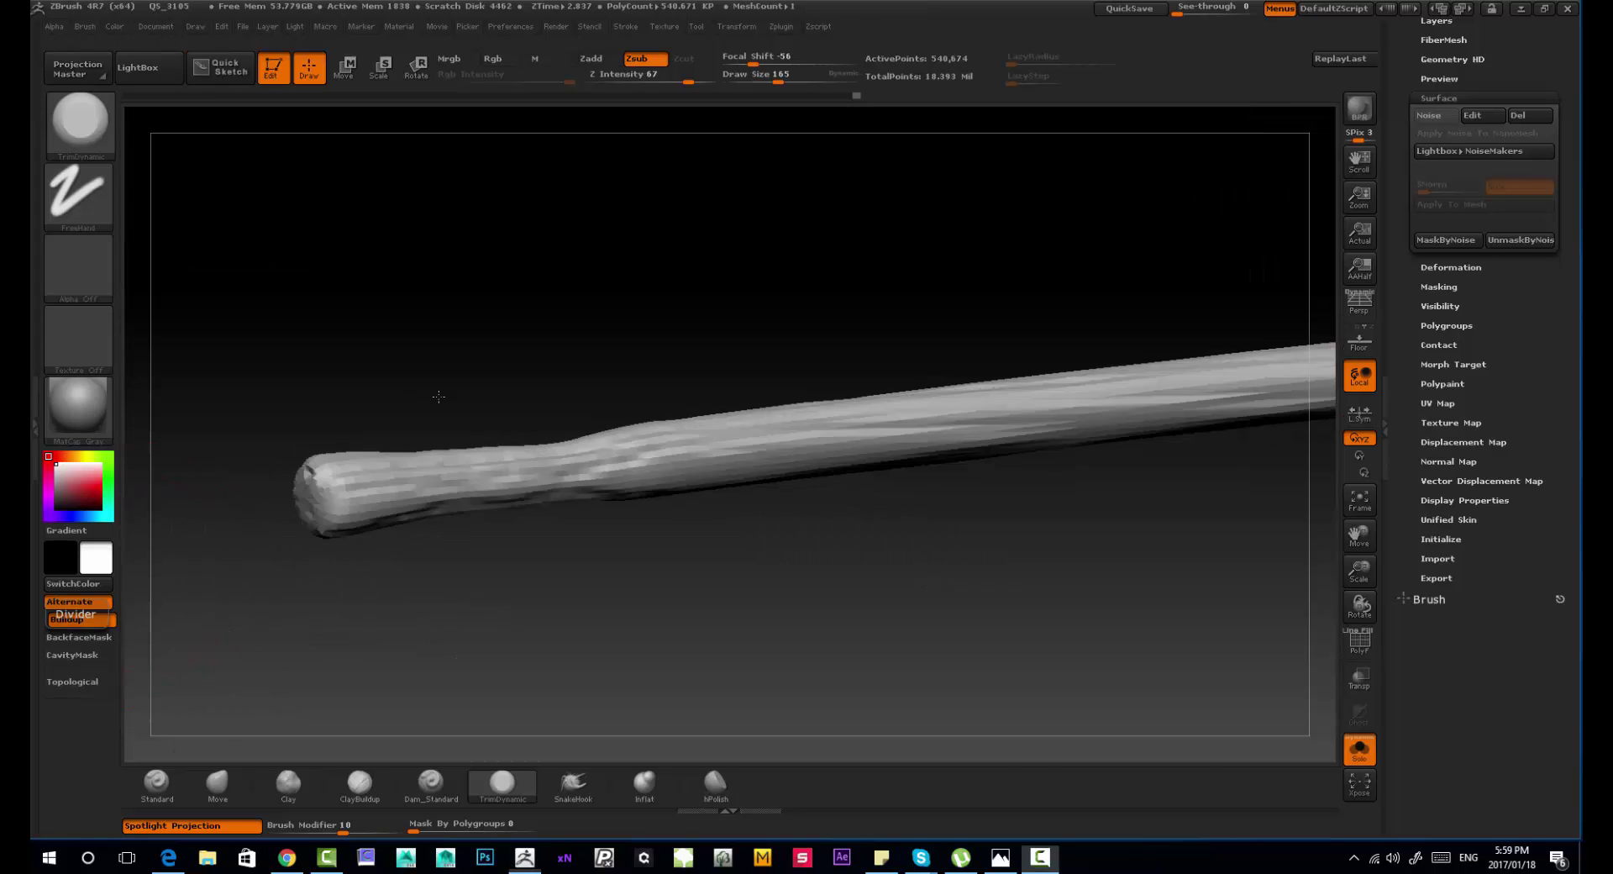
Step: Trim the knob's edge around the carved end face with TrimDynamic at a draw size of 39
left_click_drag(840, 420, 626, 574)
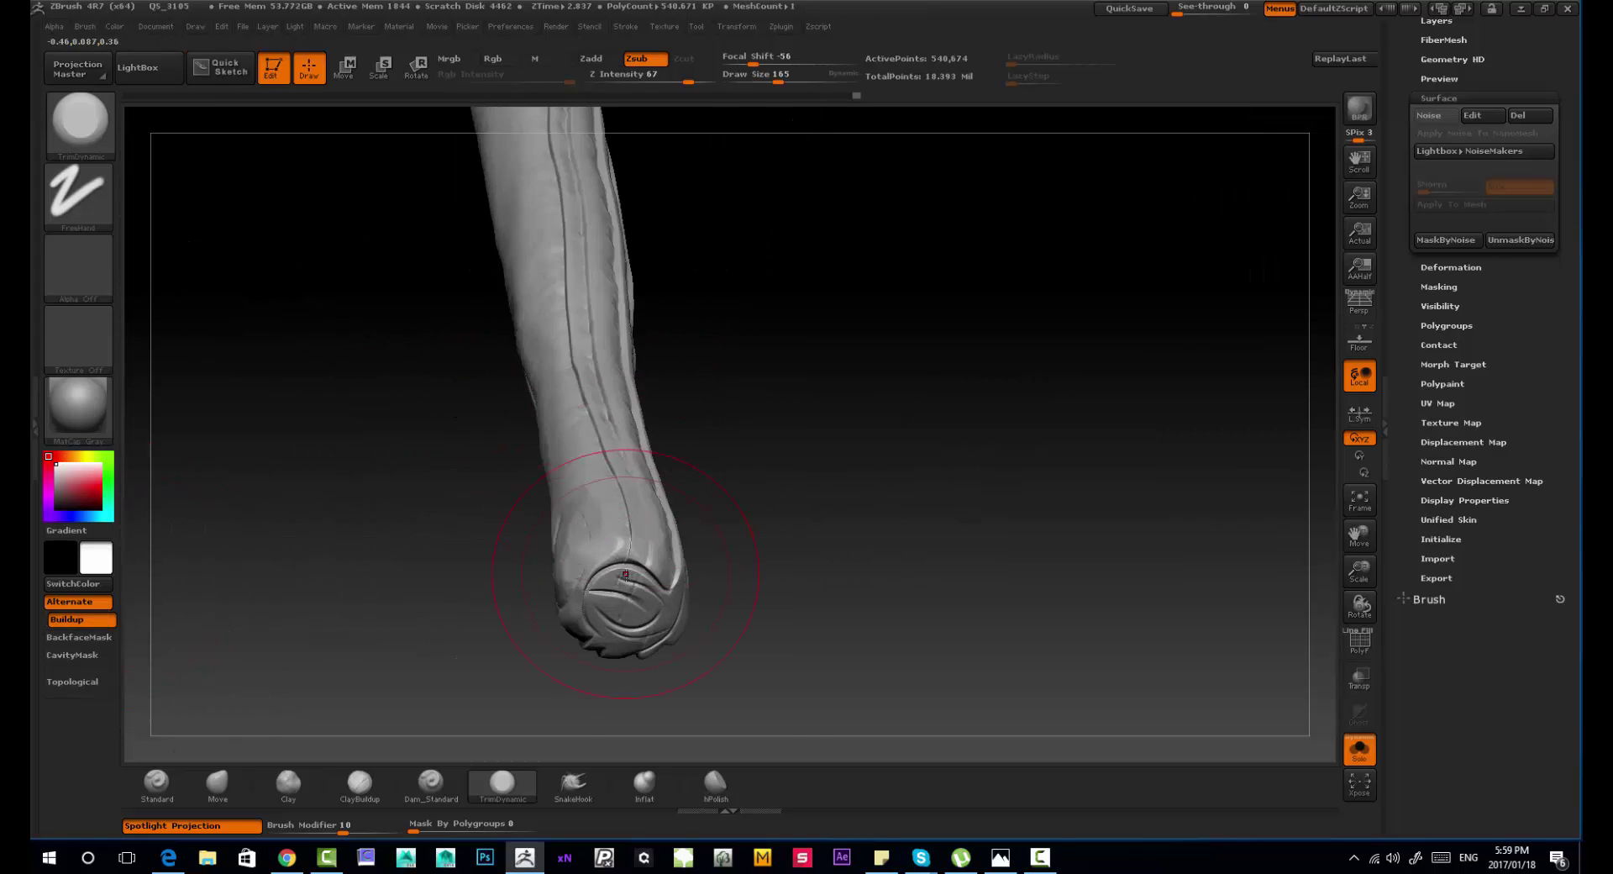
left_click_drag(782, 521, 672, 487)
left_click_drag(778, 77, 750, 78)
left_click_drag(691, 505, 631, 492)
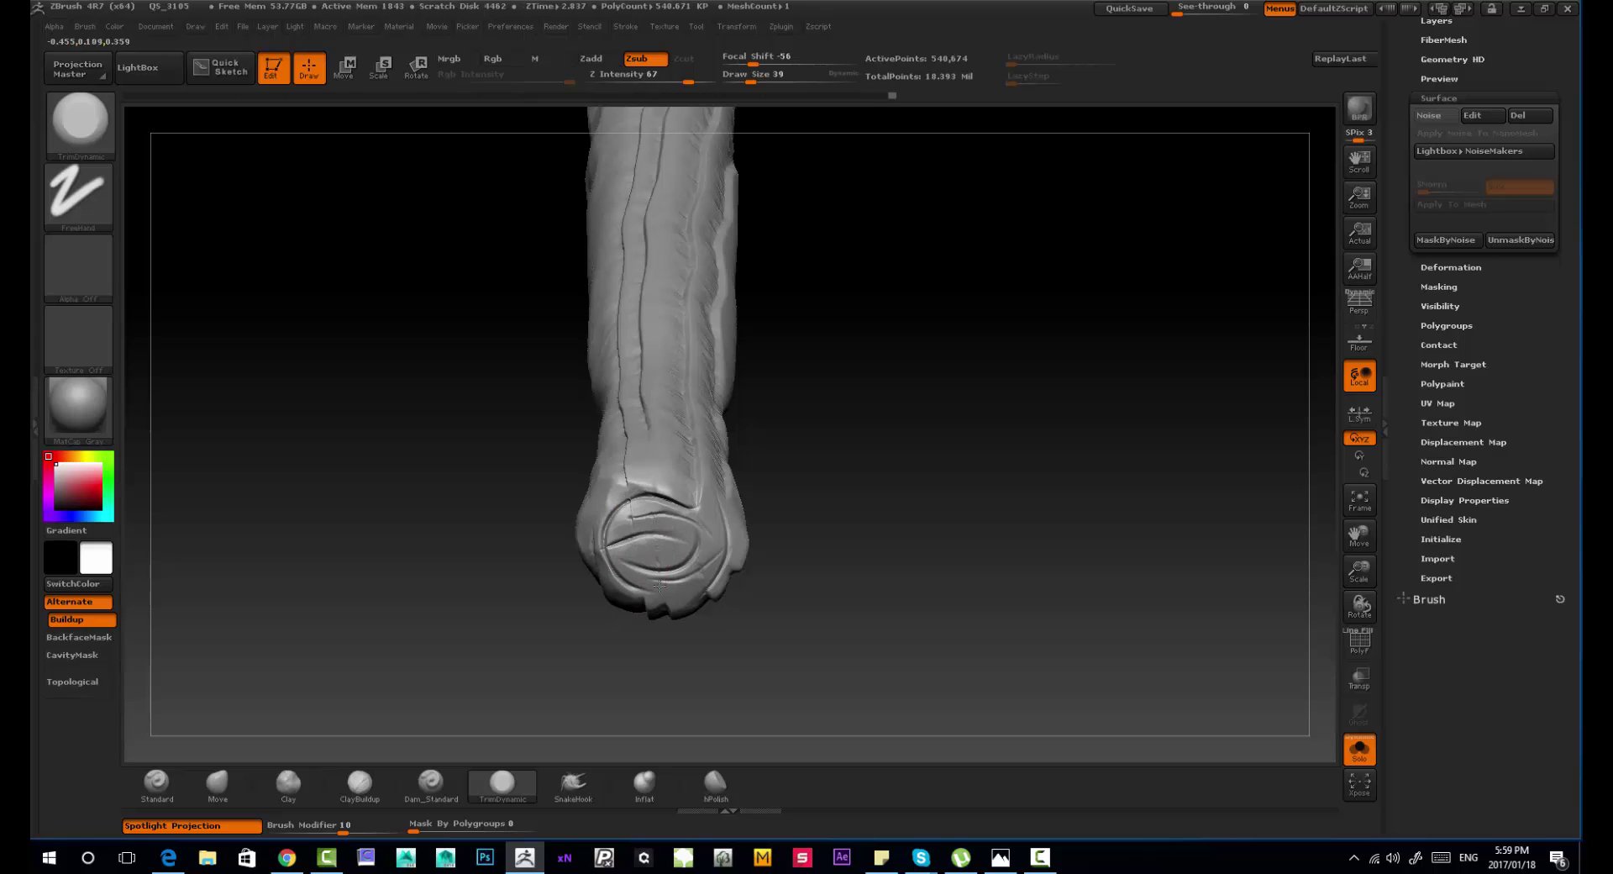
left_click_drag(710, 463, 692, 505)
Step: Enlarge the TrimDynamic brush and flatten broader planes on the pole's neck behind the knob
key("s")
left_click_drag(627, 443, 647, 443)
mouse_move(638, 490)
left_mouse_down()
mouse_move(677, 486)
mouse_move(678, 449)
left_mouse_up()
left_click_drag(787, 488, 582, 492)
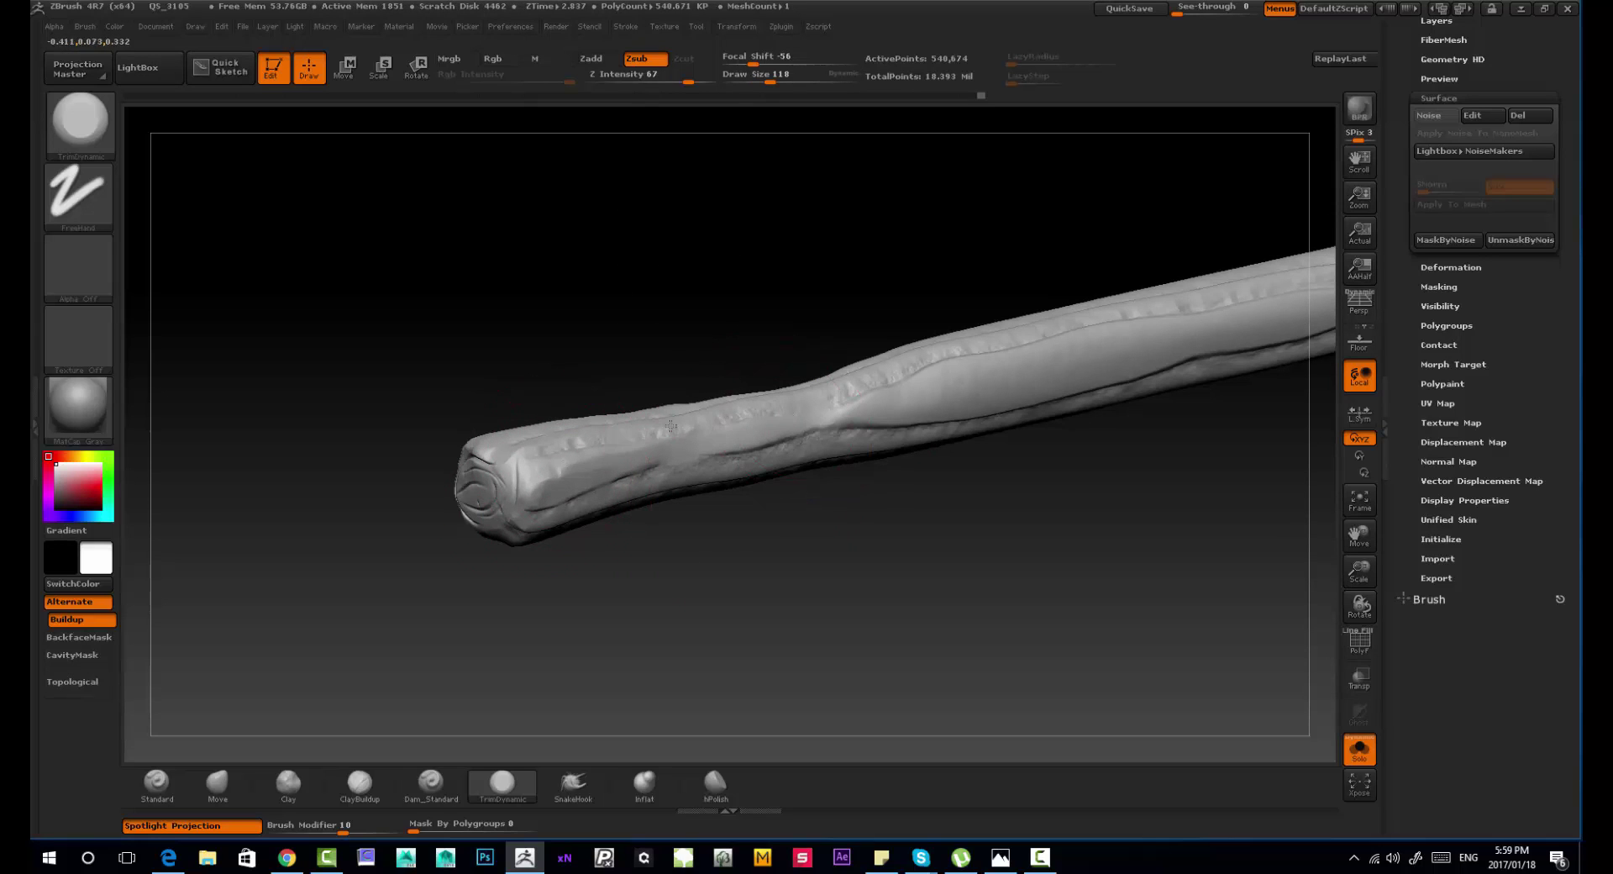
Step: Carve long grain cracks along the pole's neck and shaft with the Orb slash curve brush
key("b")
left_click(231, 467)
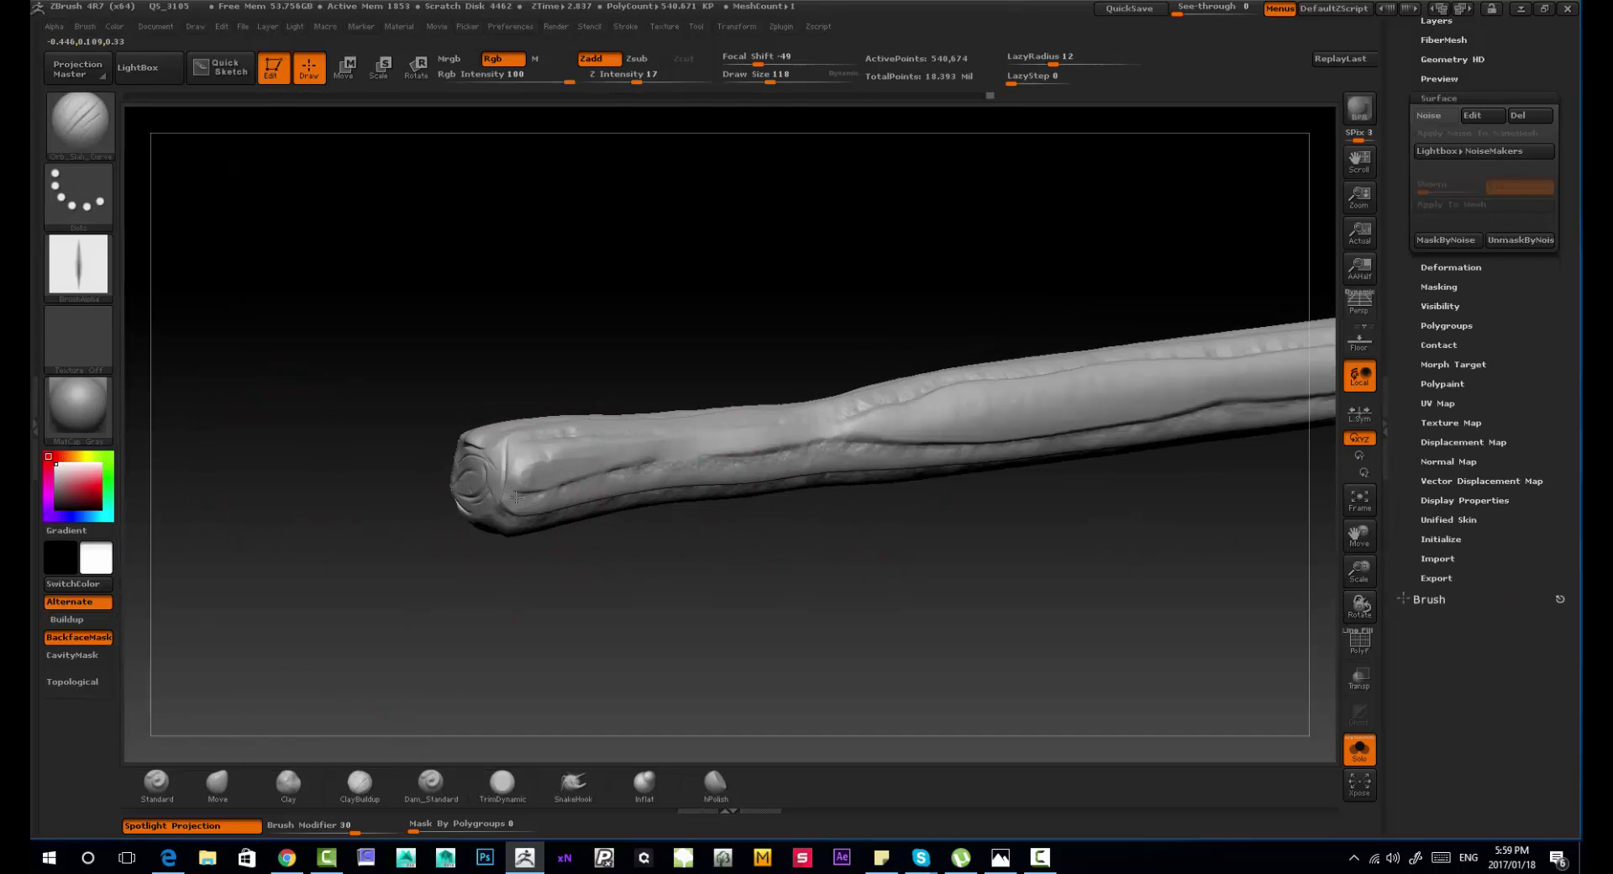
mouse_move(636, 528)
left_mouse_down()
mouse_move(705, 388)
mouse_move(770, 431)
mouse_move(1080, 323)
left_mouse_up()
left_click_drag(1218, 403, 1243, 395)
left_click_drag(1239, 267, 1108, 294)
left_click_drag(1008, 471, 807, 537)
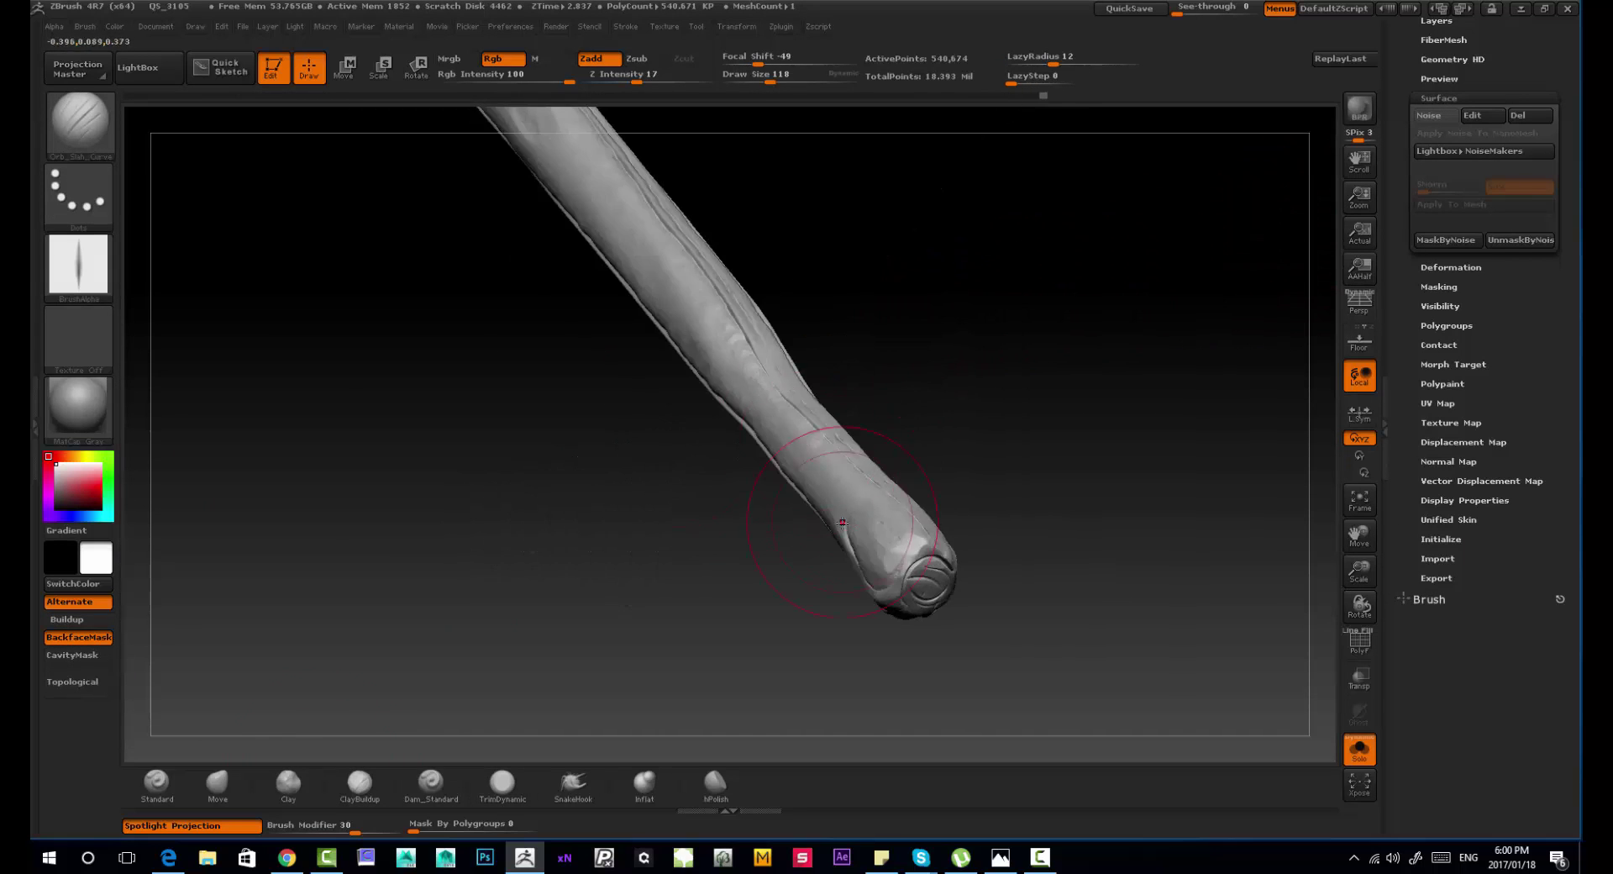
left_click_drag(810, 431, 894, 521)
Step: Show the whole shack, select another untextured pole, and isolate it with its rounded end framed
left_click(1359, 749)
left_click_drag(1320, 588, 739, 471)
left_click(450, 409, "alt")
left_click(1359, 749)
left_click_drag(464, 417, 571, 542, "alt")
Step: Subdivide the isolated pole and flatten its rounded tip into an end face with TrimDynamic at a draw size of 35
key("ctrl+d")
key("ctrl+d")
key("ctrl+d")
key("ctrl+d")
key("ctrl+d")
key("ctrl+d")
left_click(502, 783)
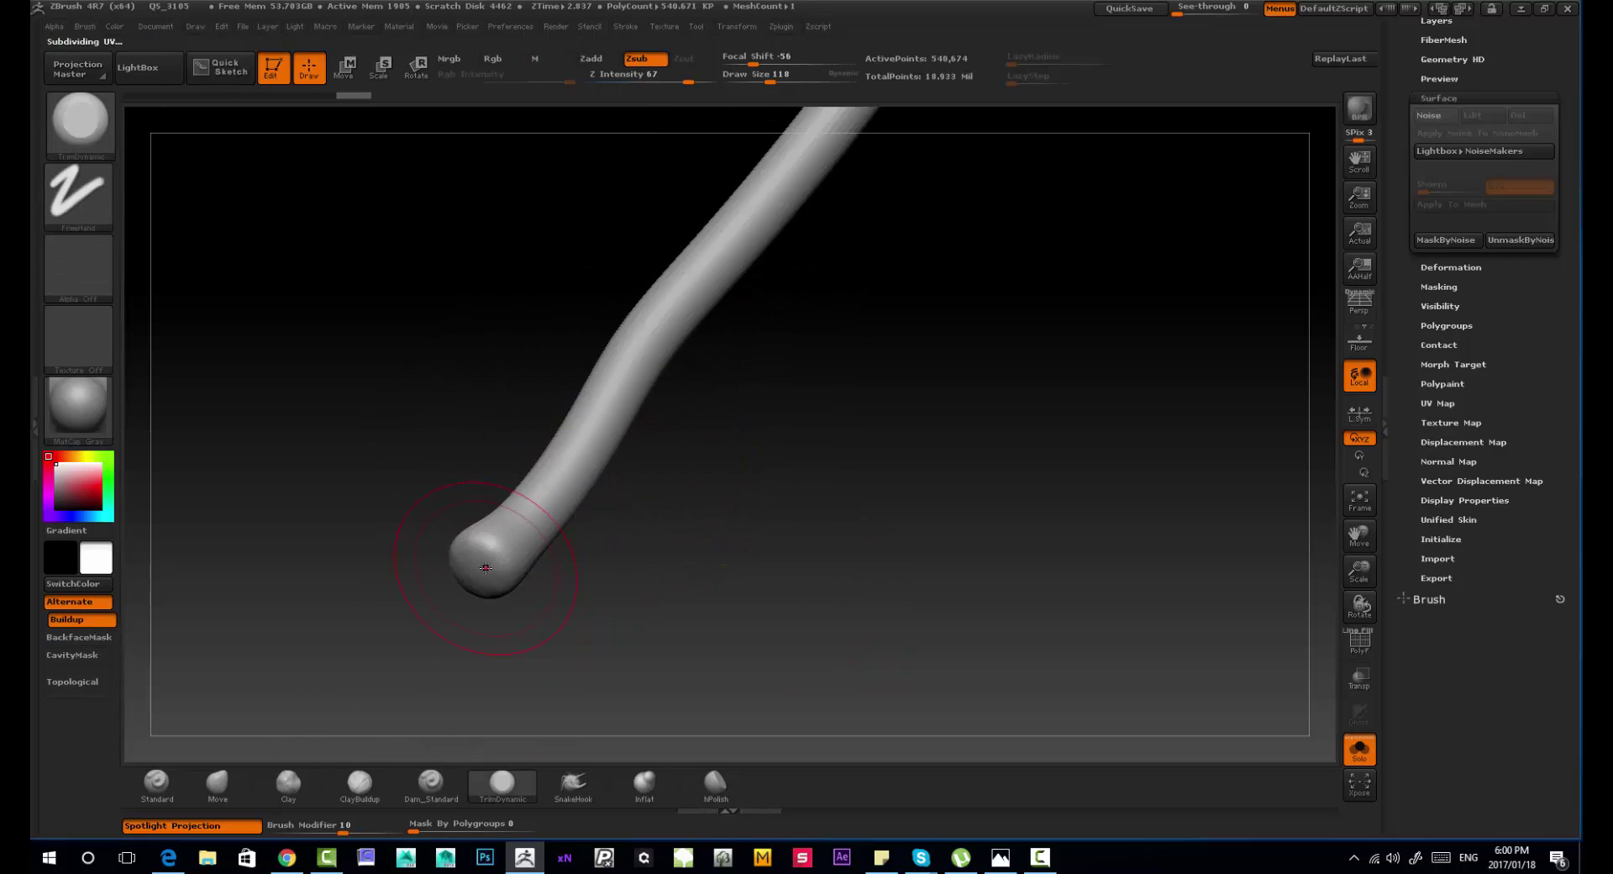
key("s")
left_click_drag(478, 572, 478, 561)
left_click_drag(487, 550, 467, 551)
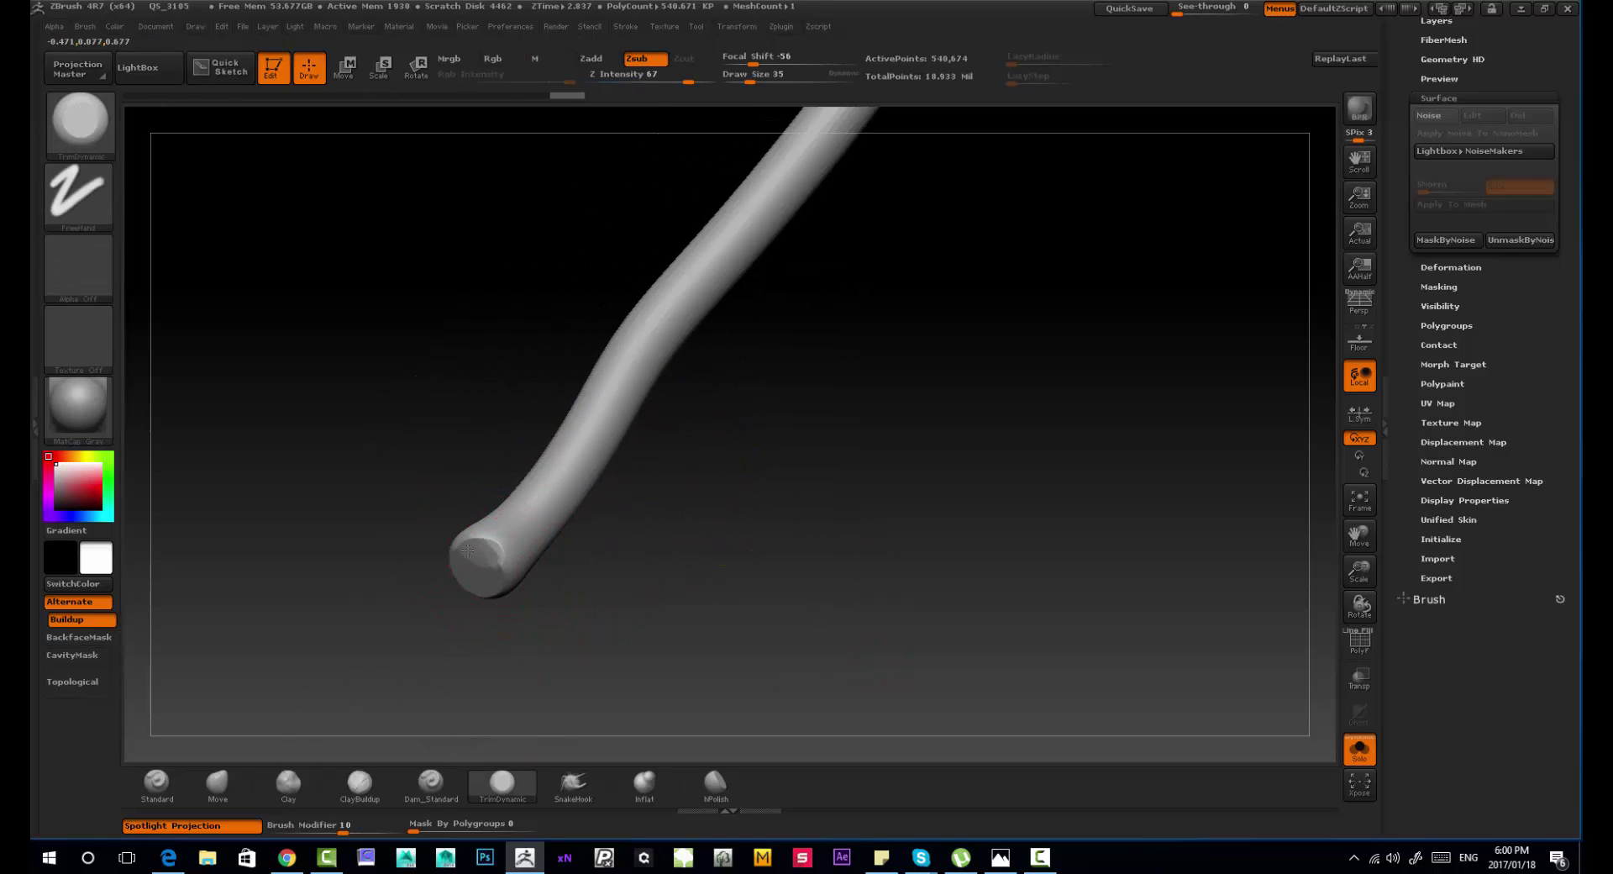
left_click_drag(538, 592, 475, 584)
Step: Carve curved end-grain lines into the flattened end face with the Orb slash curve brush, starting at a draw size of 35
key("b")
key("d")
key("s")
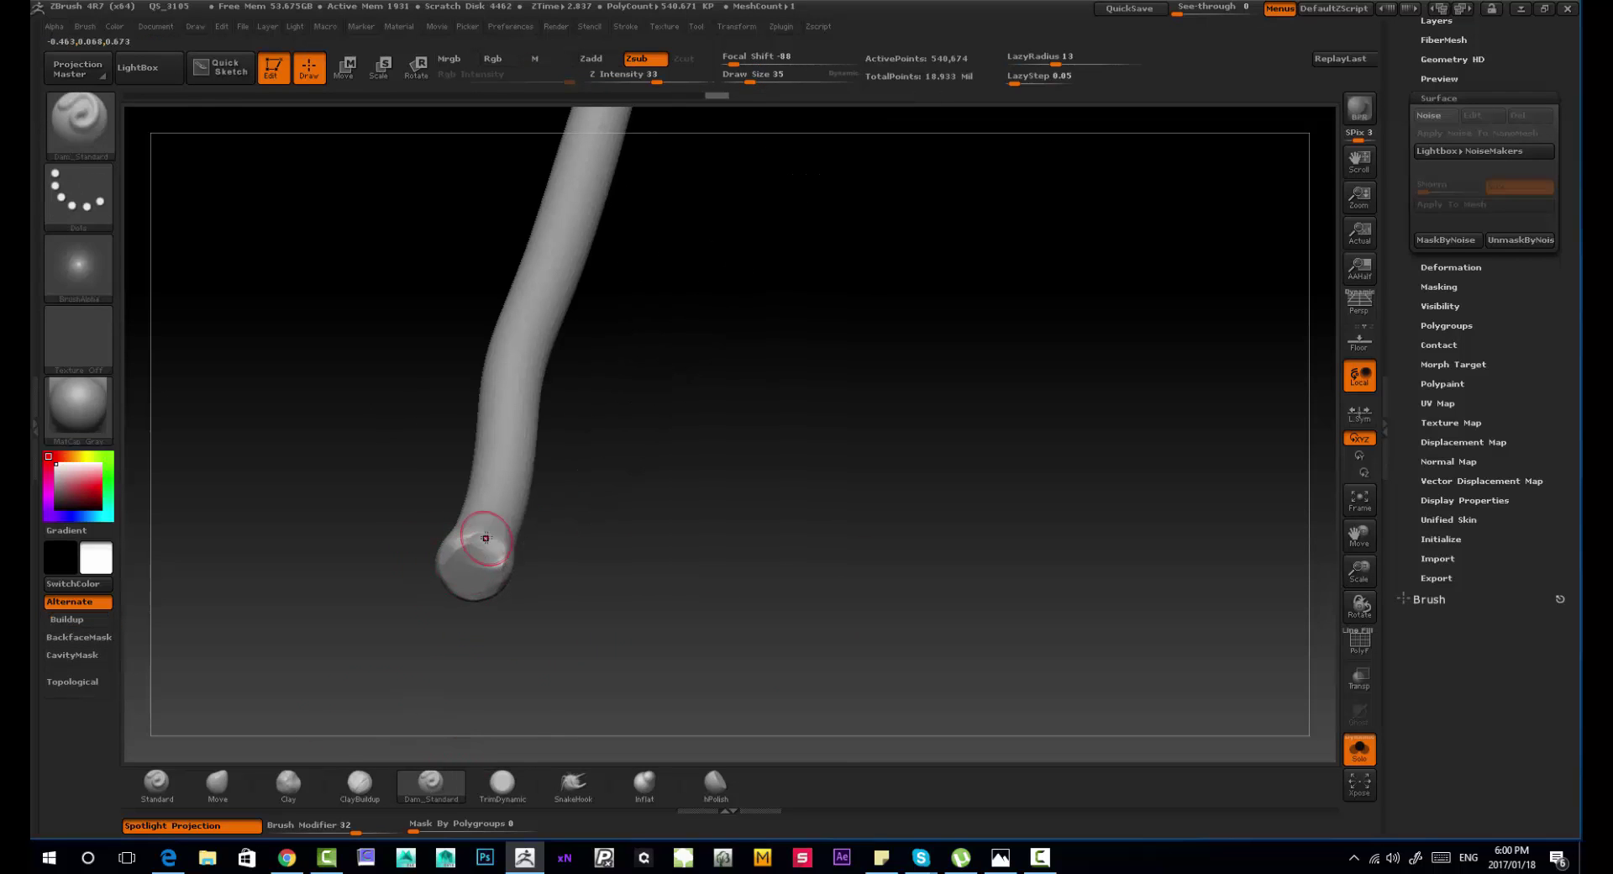
key("b")
left_click(473, 544)
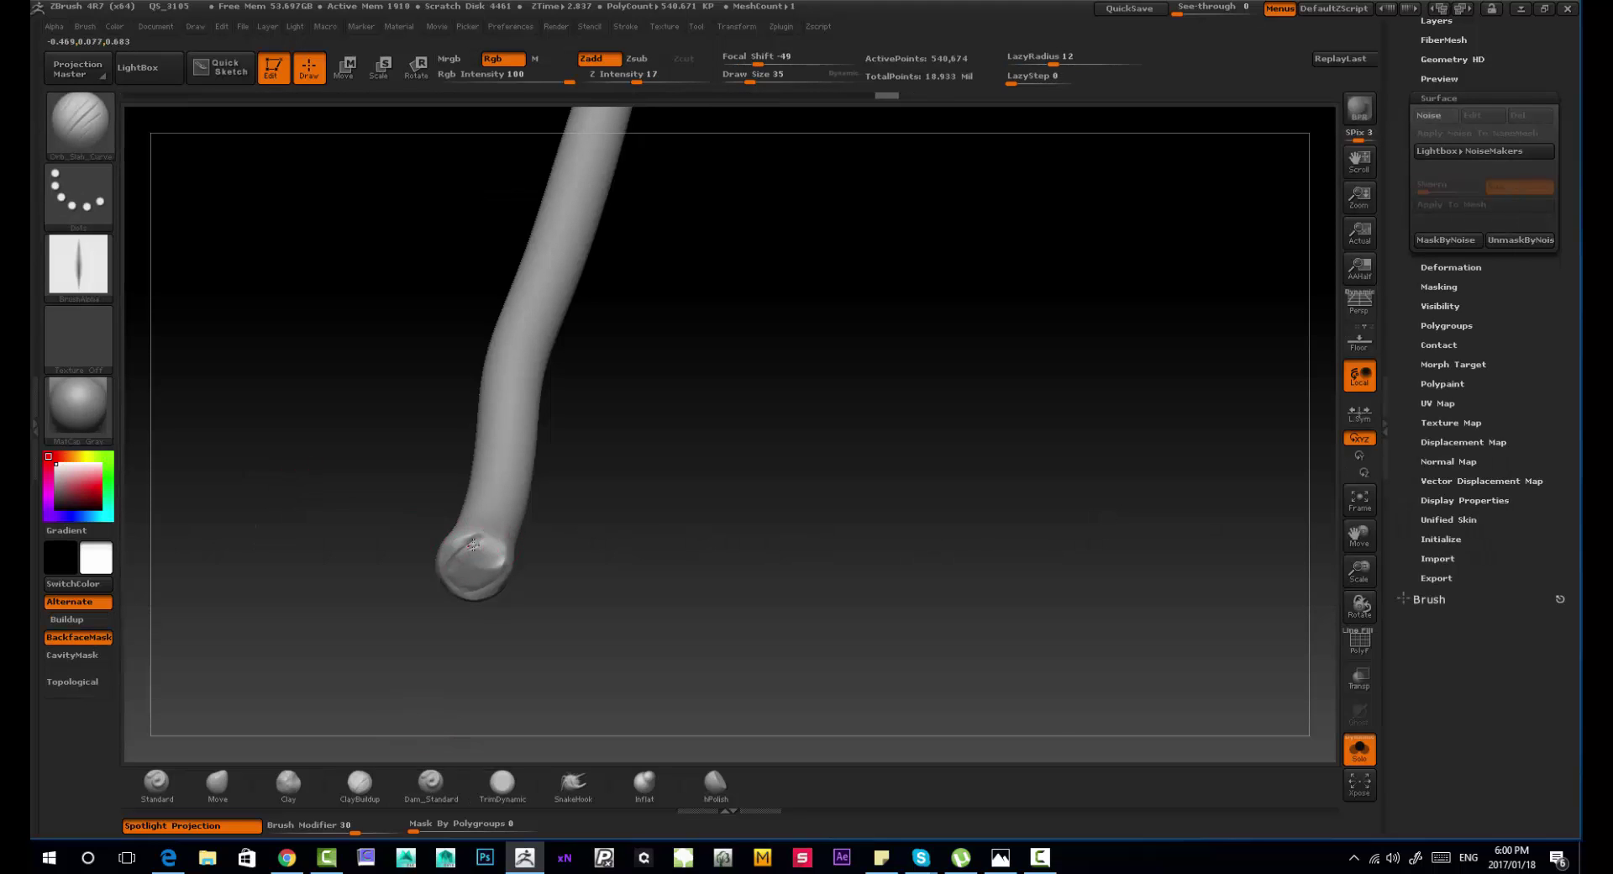
left_click_drag(501, 570, 485, 588)
key("s")
mouse_move(580, 588)
left_mouse_down()
mouse_move(442, 564)
mouse_move(440, 541)
left_mouse_up()
key("s")
left_click_drag(424, 546, 435, 565)
Step: Enlarge the slash brush to 53 and carve cracks from the end face's rim along the pole's neck
mouse_move(538, 605)
left_mouse_down()
mouse_move(580, 592)
mouse_move(544, 568)
left_mouse_up()
key("s")
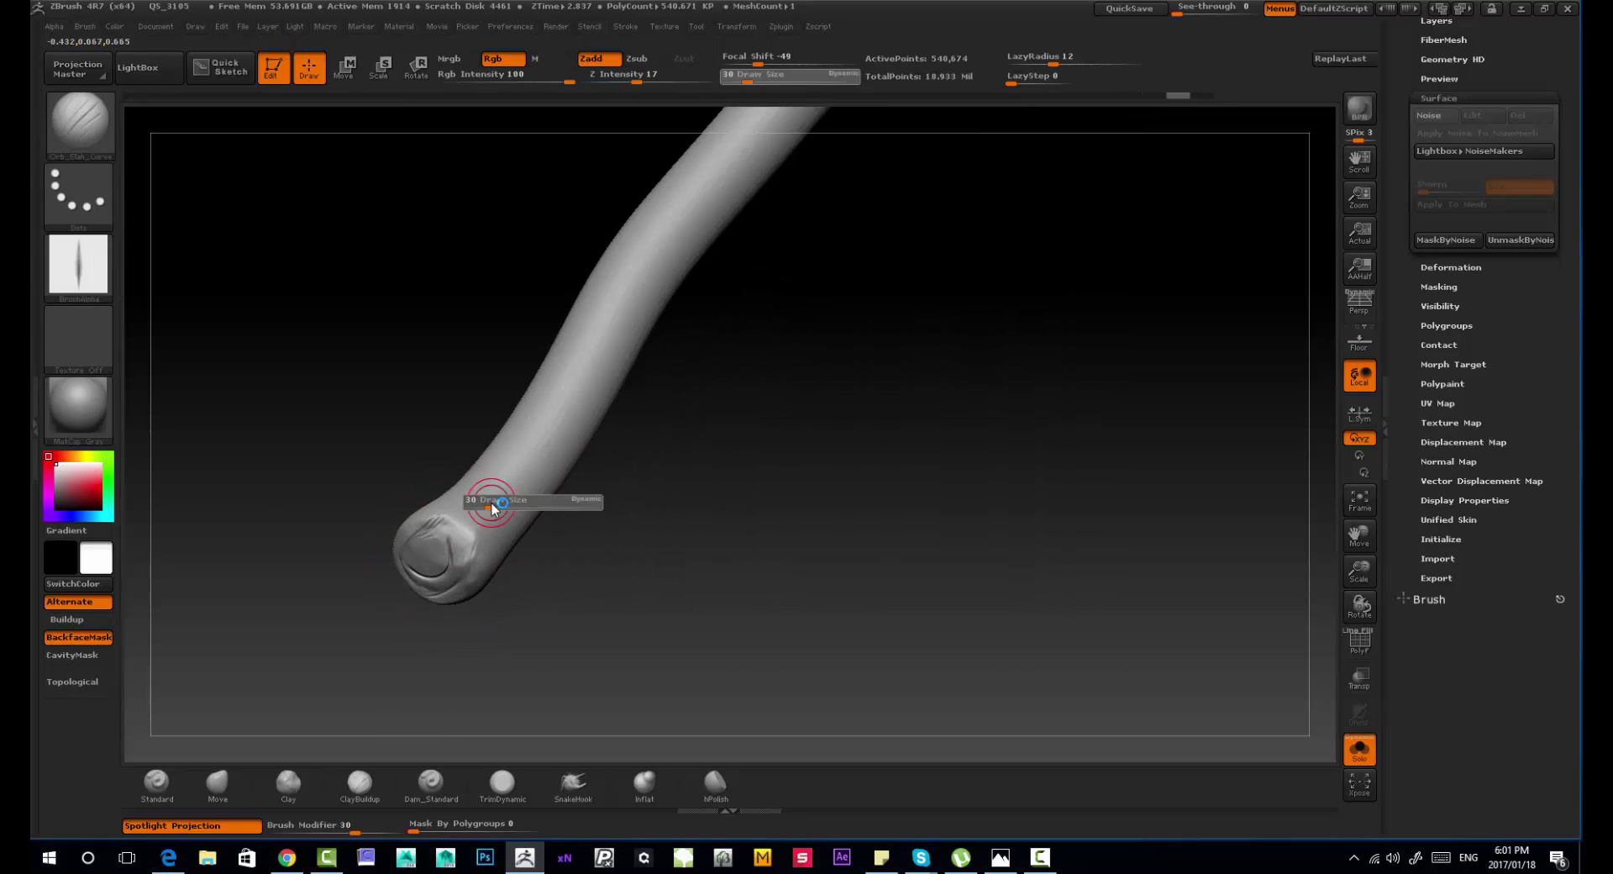
left_click_drag(489, 505, 499, 505)
left_click_drag(534, 482, 449, 588)
left_click_drag(606, 504, 626, 514)
left_click_drag(482, 511, 433, 564)
left_click_drag(580, 579, 617, 561)
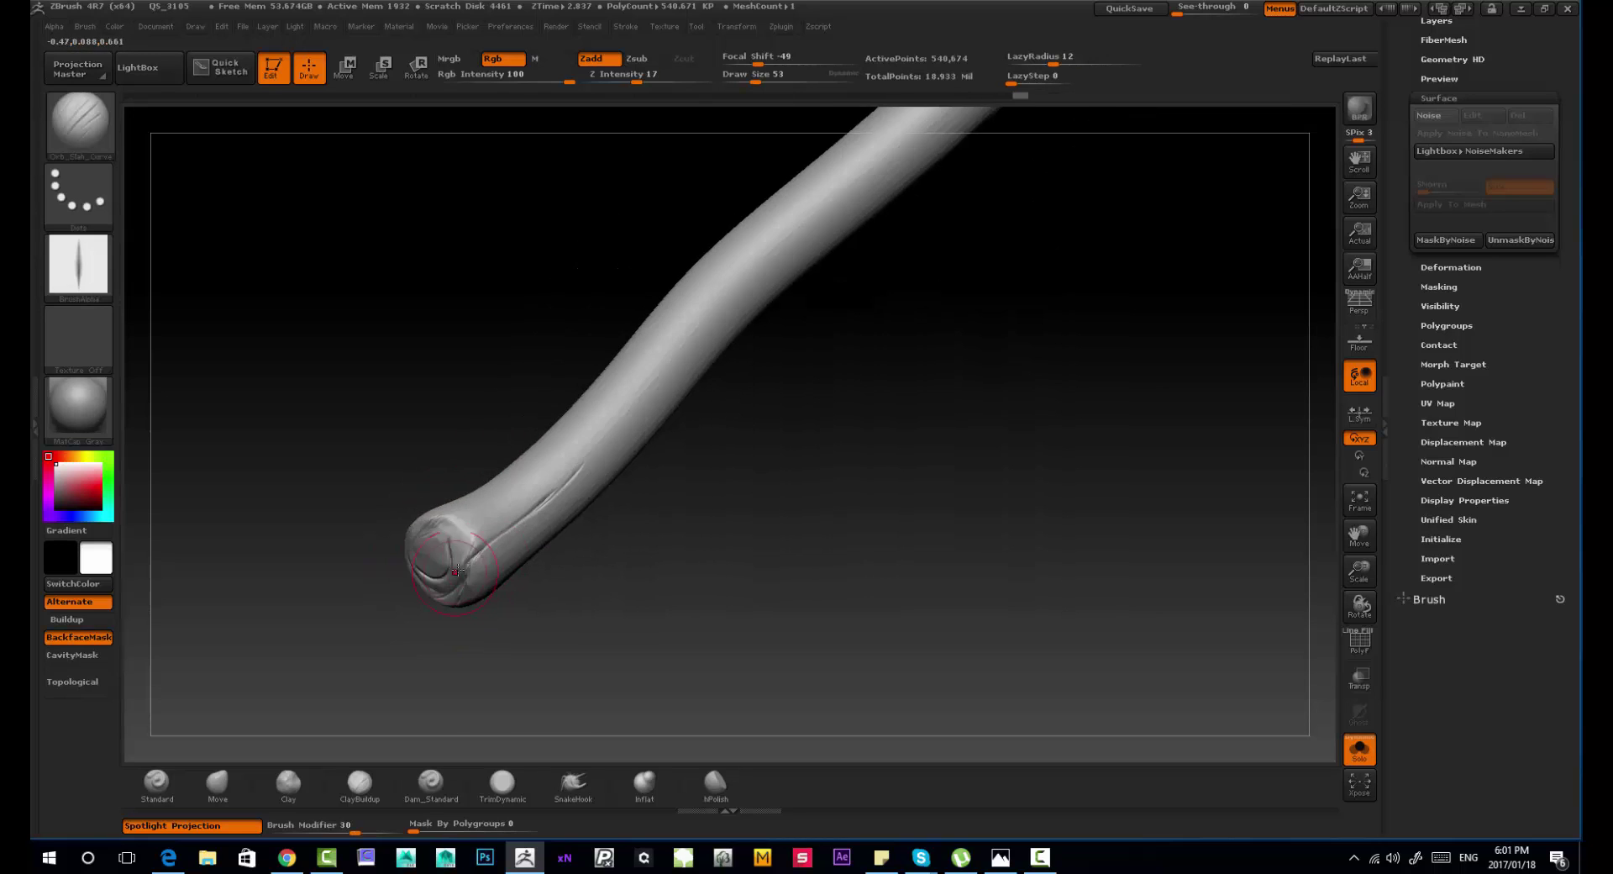
Step: Carve further slashes around the end's rim and along the neck's underside, softening them with smoothing strokes
left_click_drag(514, 537, 460, 571)
mouse_move(580, 588)
left_mouse_down()
mouse_move(601, 580)
mouse_move(639, 605)
left_mouse_up()
left_click_drag(551, 587, 466, 609)
left_click_drag(602, 577, 467, 607)
mouse_move(638, 572)
left_mouse_down("shift")
mouse_move(547, 568)
mouse_move(466, 603)
mouse_move(504, 565)
left_mouse_up("shift")
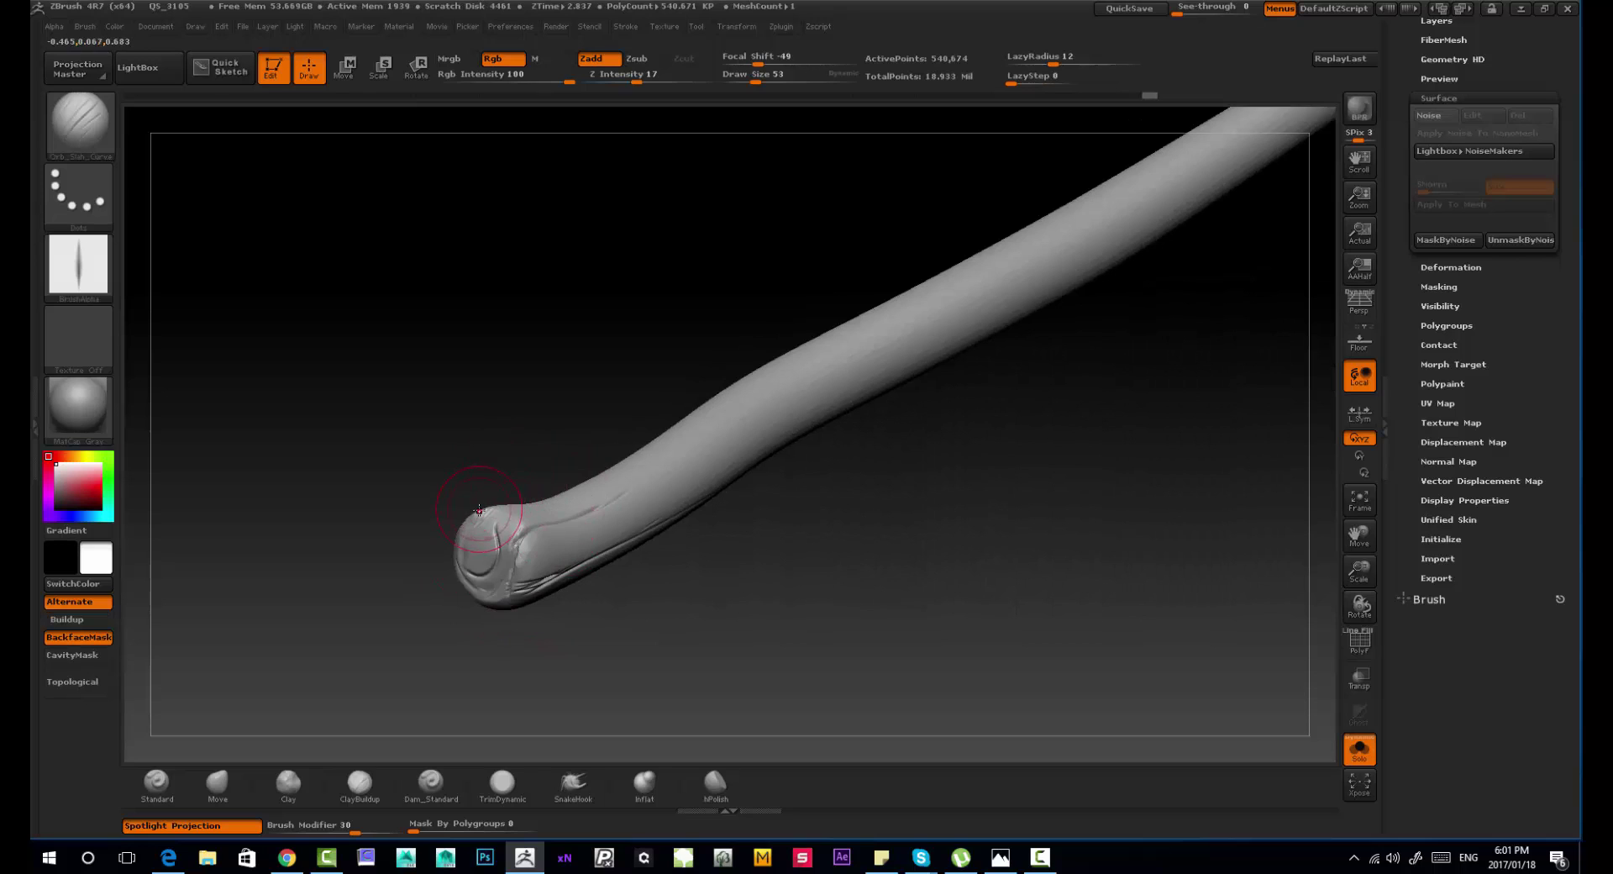
Step: Carve long tapering cracks over the upper side of the neck and smooth the rough stretches between them
left_click_drag(429, 491, 496, 525)
left_click_drag(672, 286, 530, 516)
left_click_drag(538, 504, 572, 403, "shift")
mouse_move(681, 437)
left_mouse_down()
mouse_move(626, 479)
mouse_move(714, 470)
left_mouse_up()
left_click_drag(604, 370, 490, 551)
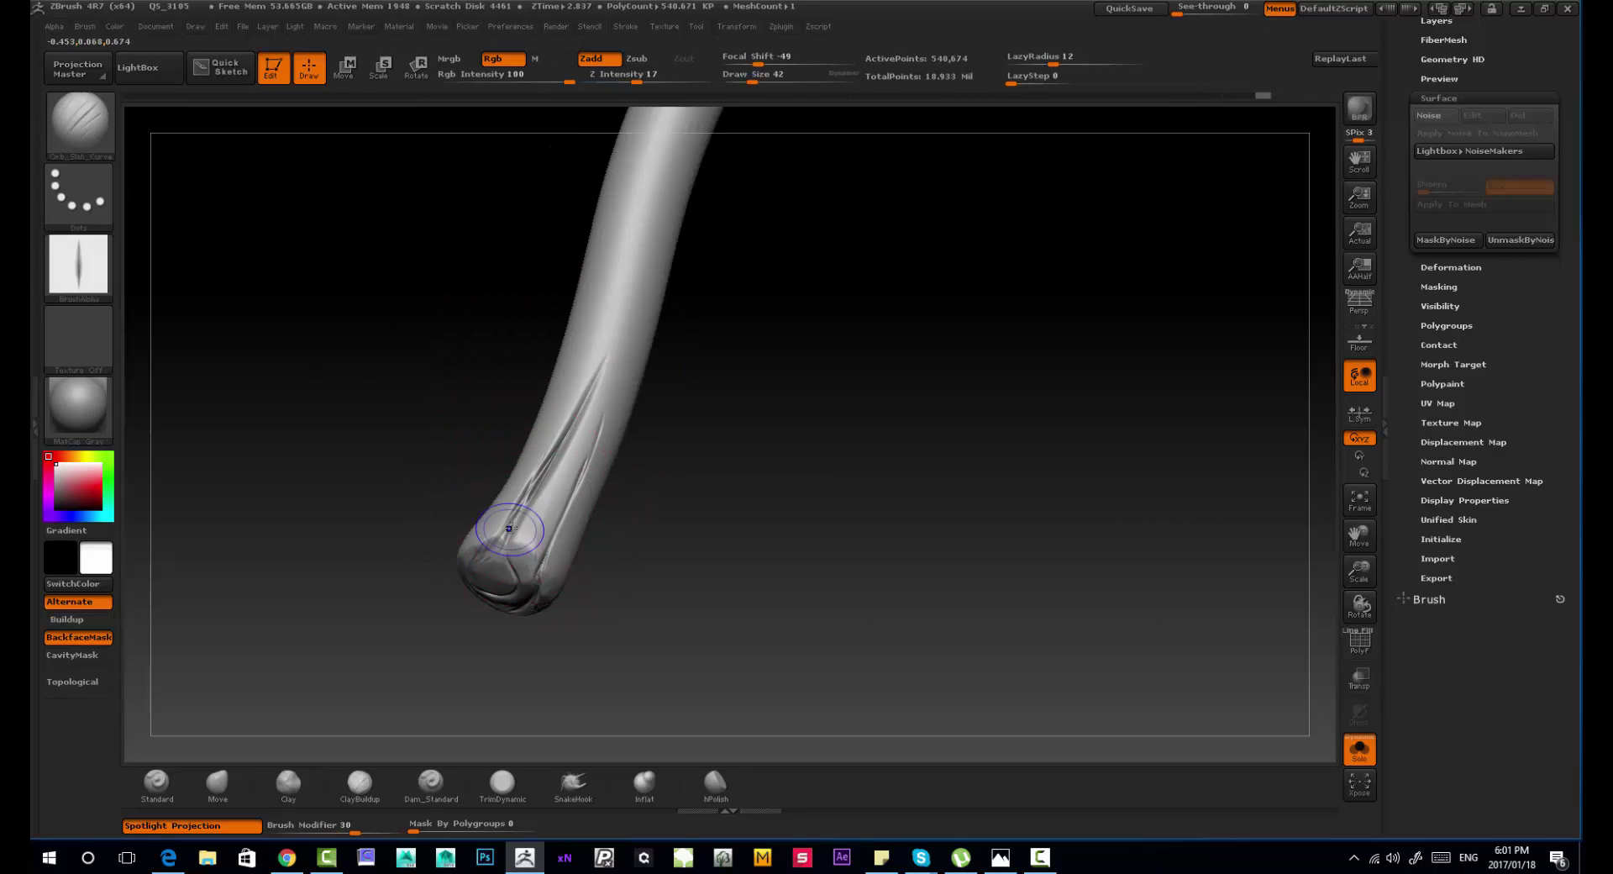
Step: Trim the crack edges beside the end face with TrimDynamic at draw sizes of 15 and 19
key("b")
key("t")
key("d")
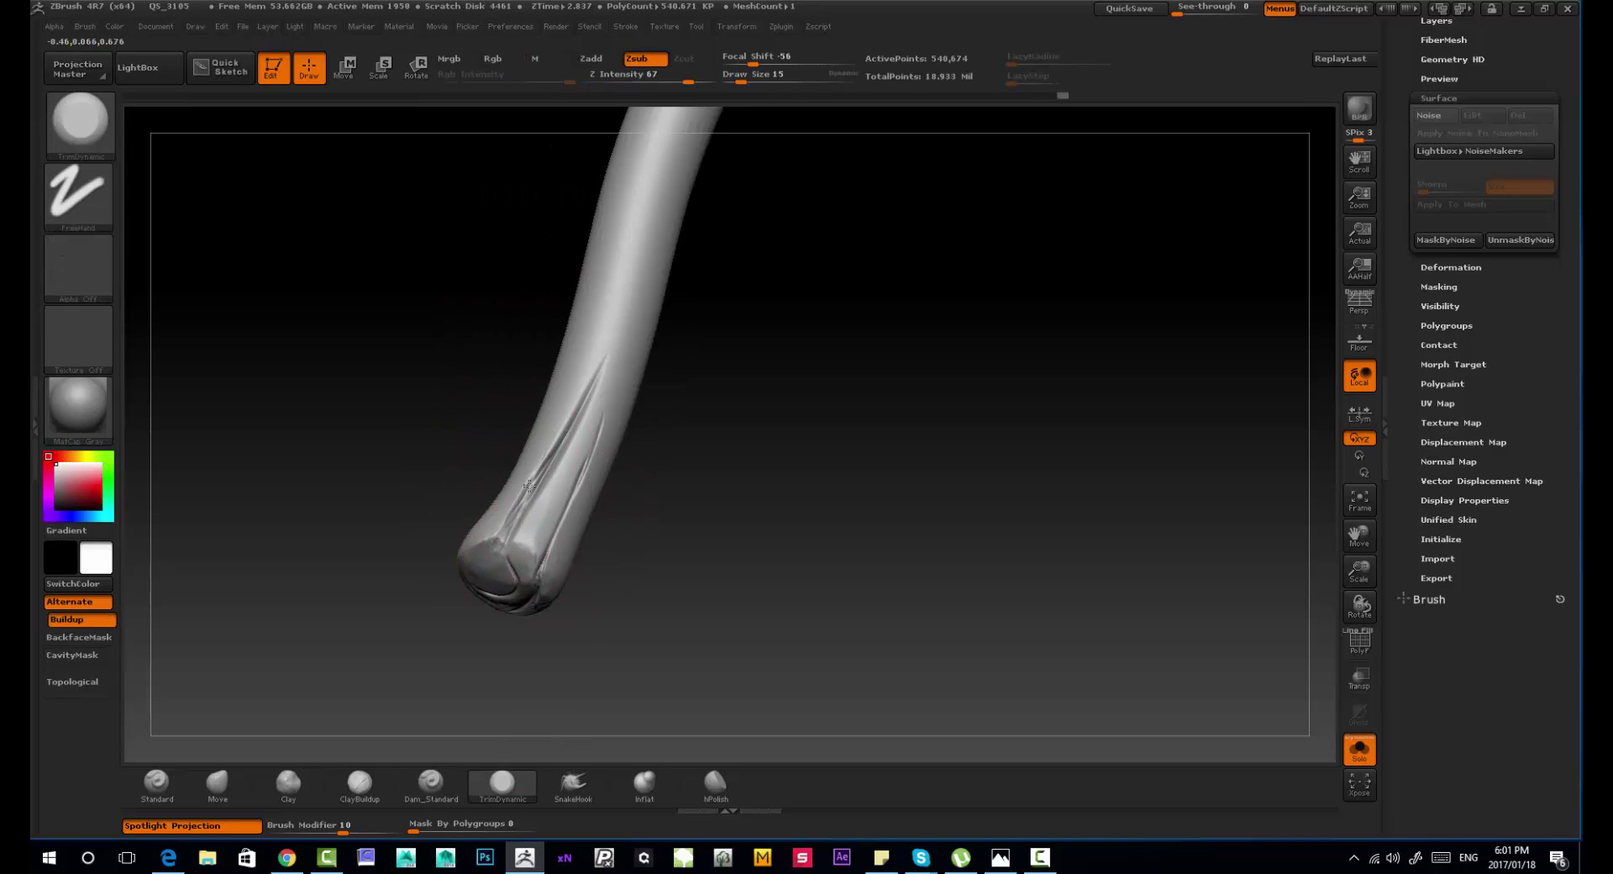
left_click_drag(506, 533, 495, 550)
mouse_move(688, 470)
left_mouse_down()
mouse_move(622, 445)
mouse_move(689, 487)
left_mouse_up()
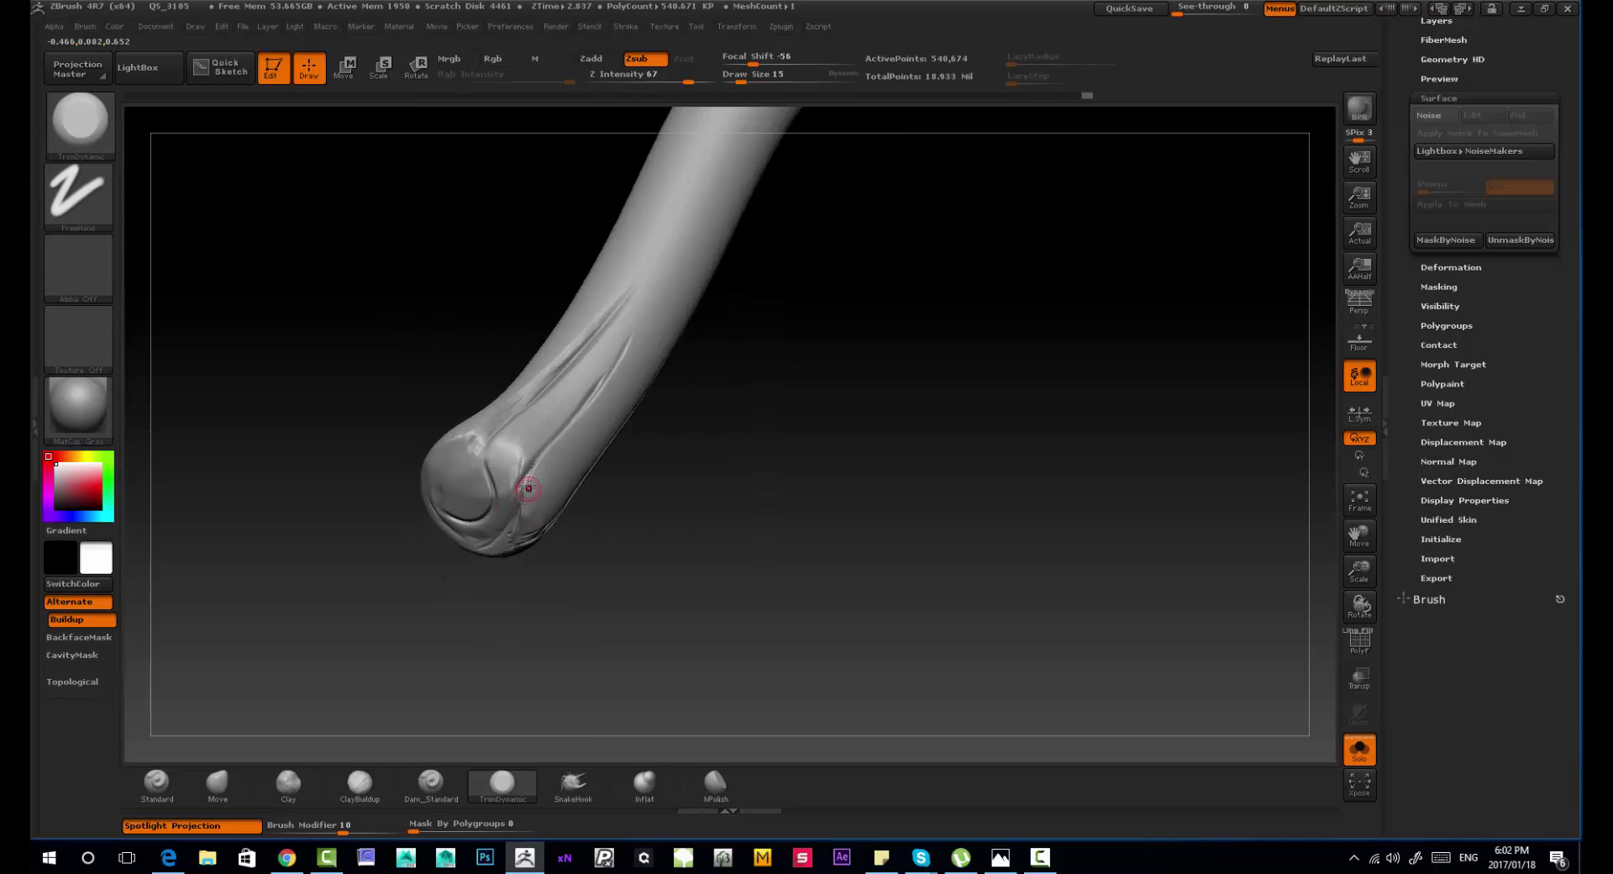
left_click_drag(741, 81, 747, 81)
mouse_move(672, 496)
left_mouse_down()
mouse_move(605, 504)
mouse_move(639, 504)
mouse_move(552, 555)
left_mouse_up()
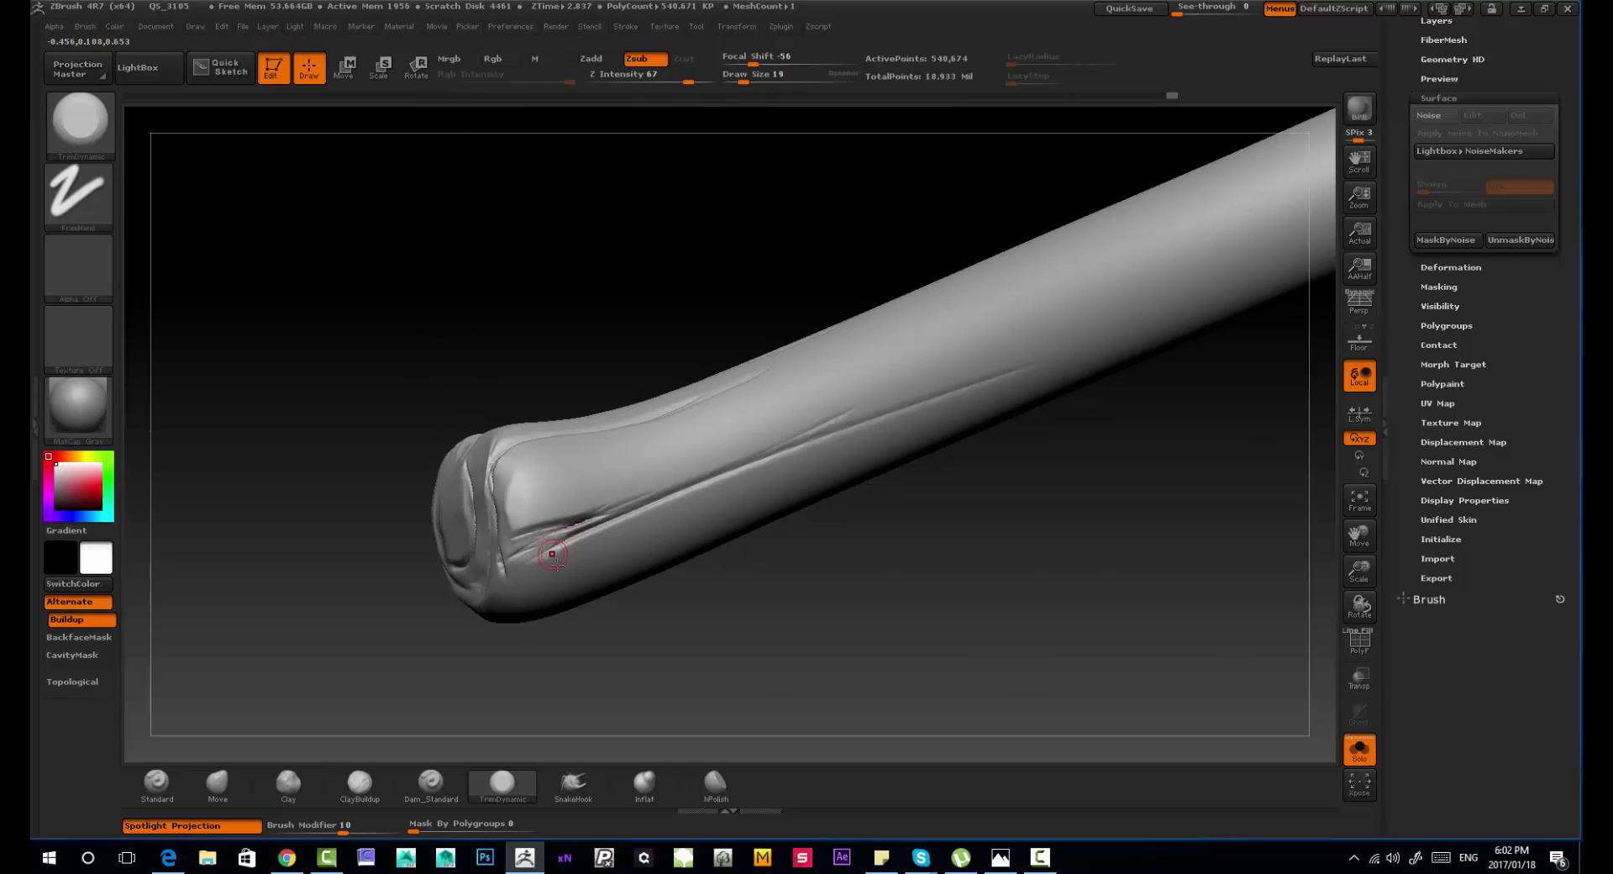
Step: Drop two subdivision levels and rework the main neck crack with ClayBuildup at a Z intensity of 18
right_click_drag(552, 555, 580, 529)
key("b")
key("c")
key("b")
mouse_move(576, 526)
left_mouse_down()
mouse_move(643, 509)
mouse_move(558, 541)
left_mouse_up()
key("shift+d")
key("shift+d")
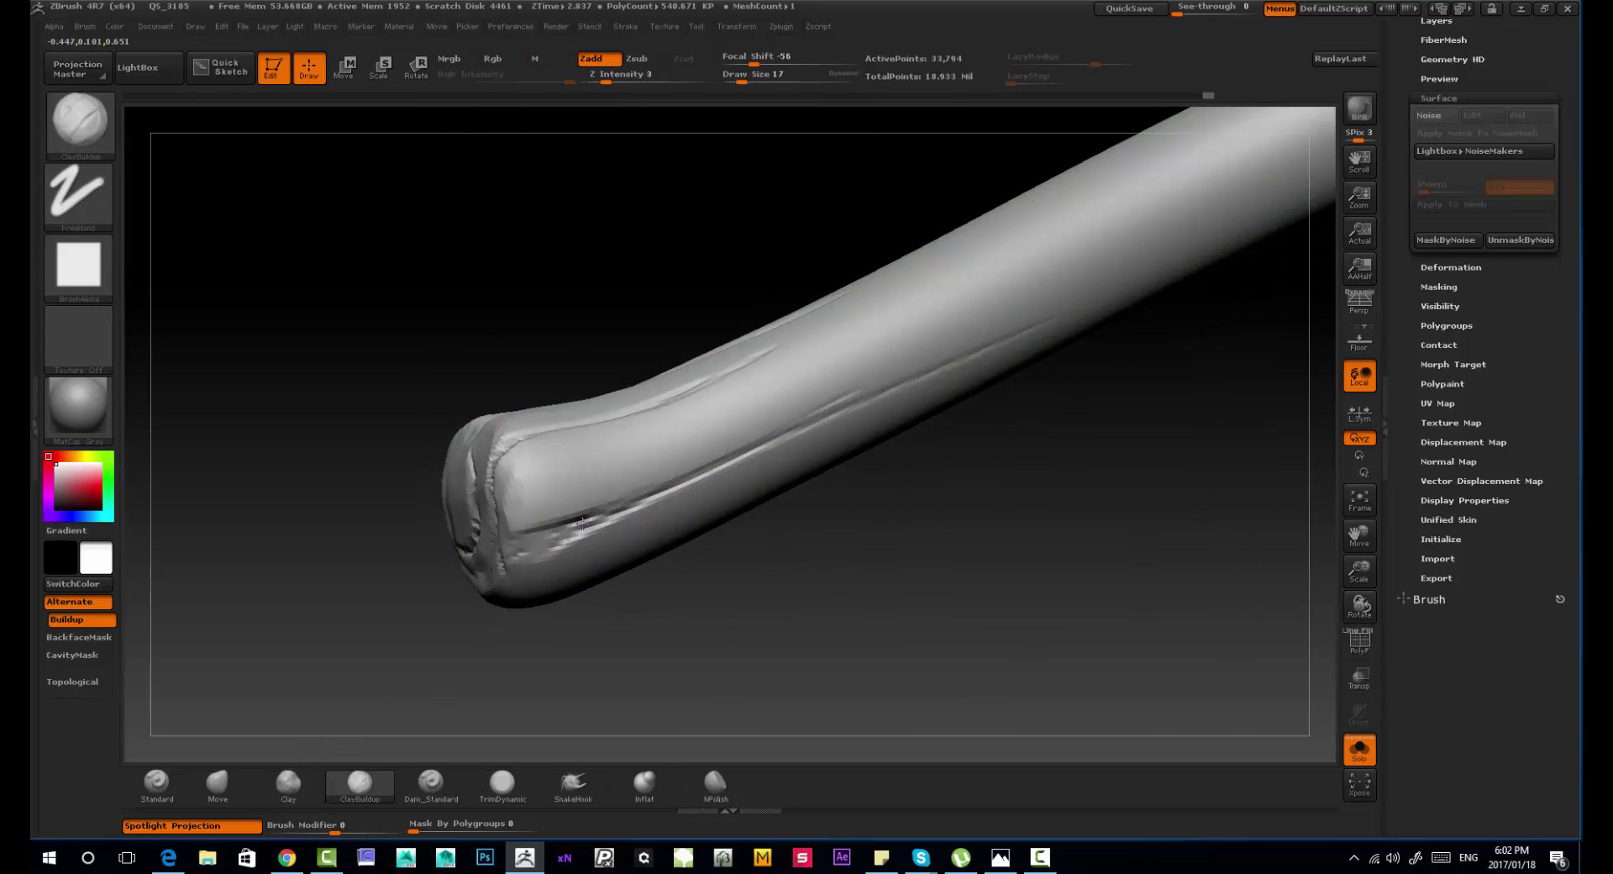
left_click(637, 82)
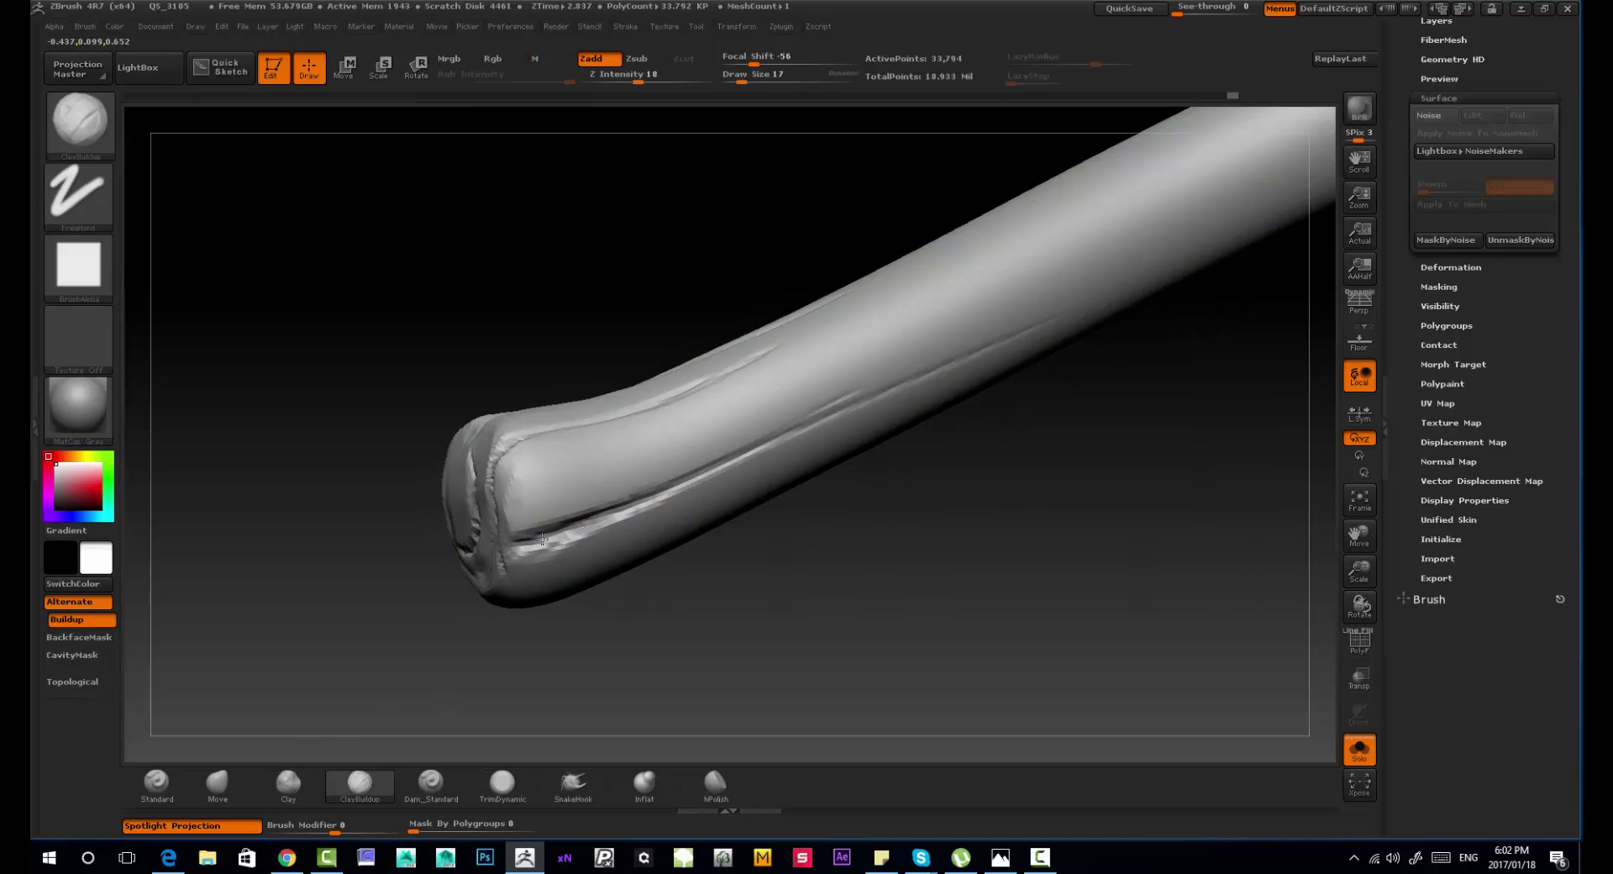
Step: Go up one subdivision level and shape the main crack and the end-face grooves with ClayBuildup
key("d")
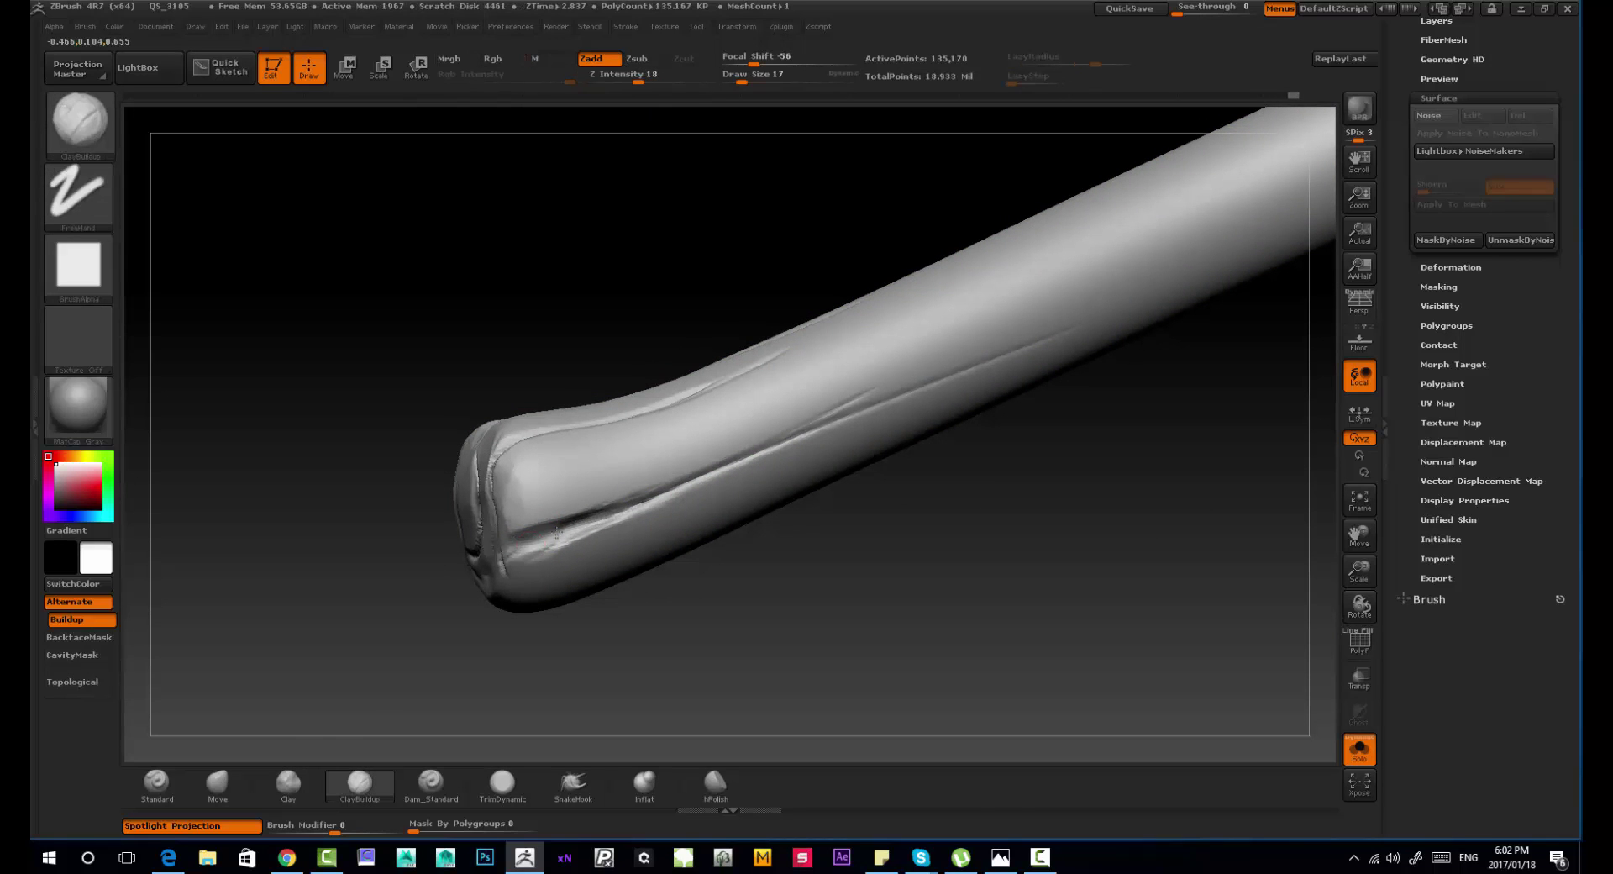
mouse_move(676, 482)
left_mouse_down()
mouse_move(535, 554)
mouse_move(554, 535)
left_mouse_up()
left_click_drag(395, 546, 588, 454)
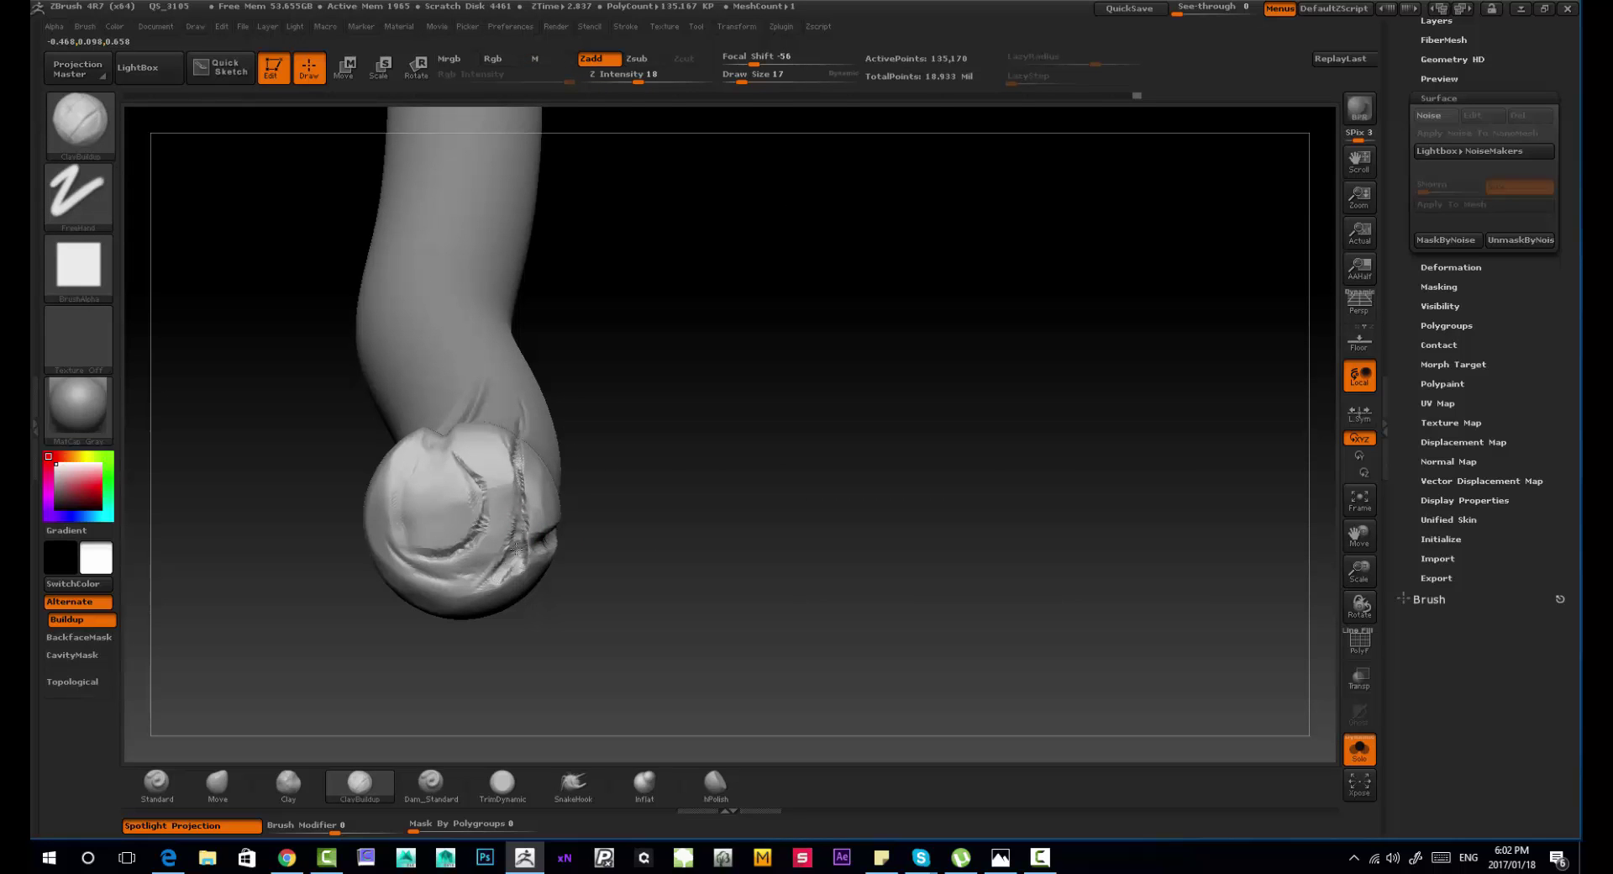
left_click_drag(520, 552, 487, 588)
left_click_drag(722, 538, 555, 580)
Step: Switch to the Orb slash curve brush at a draw size of 150 and extend the main crack along the shaft
left_click(80, 121)
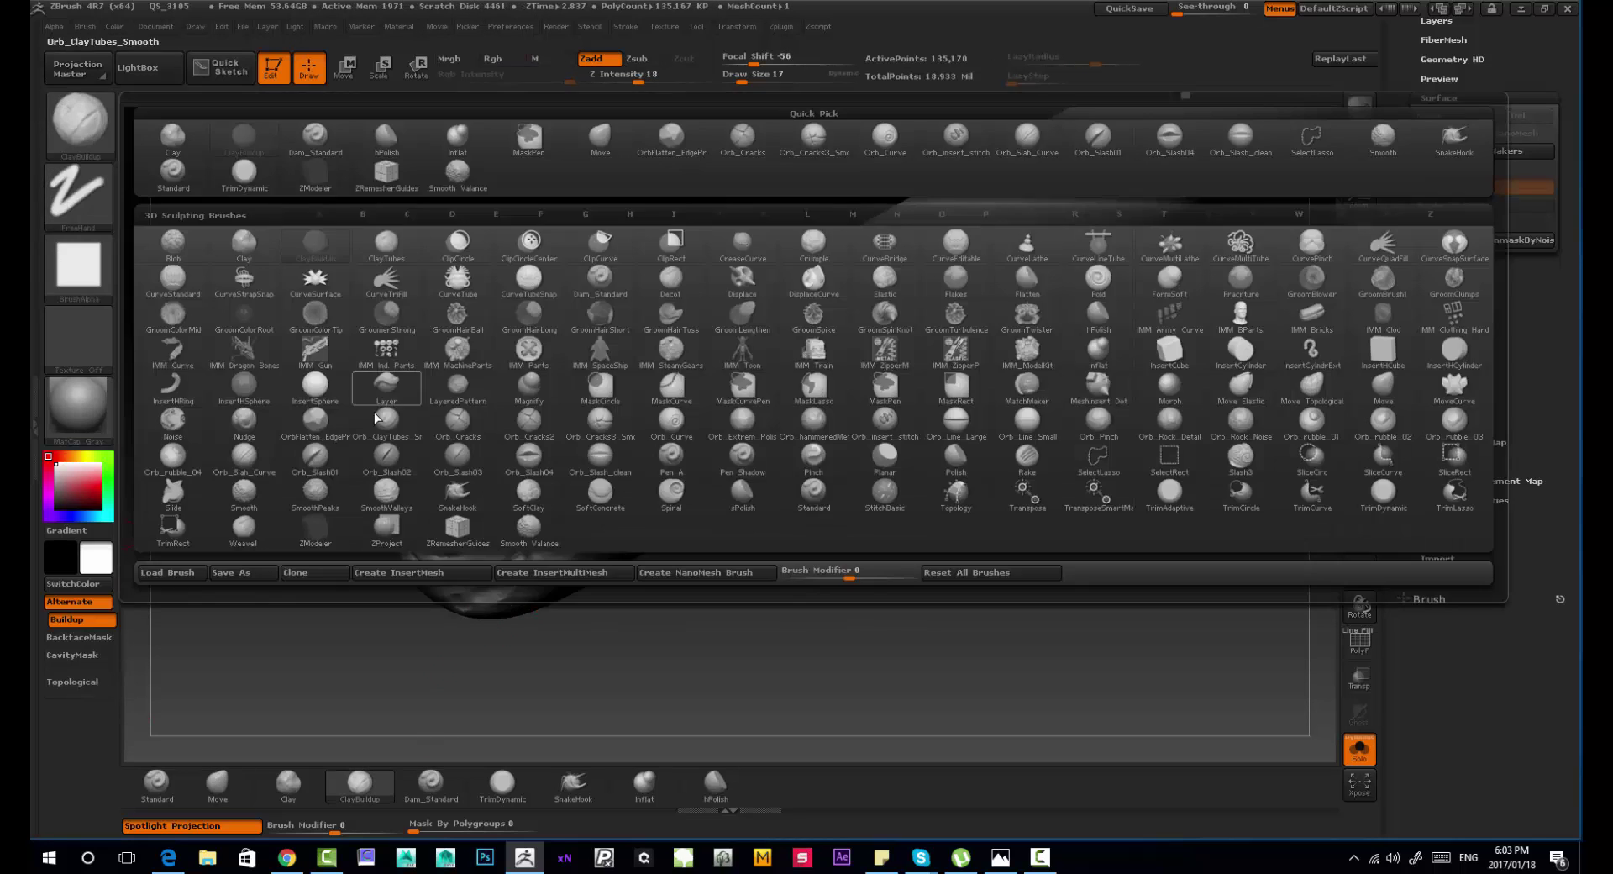
left_click(311, 382)
left_click_drag(336, 395, 386, 429)
key("s")
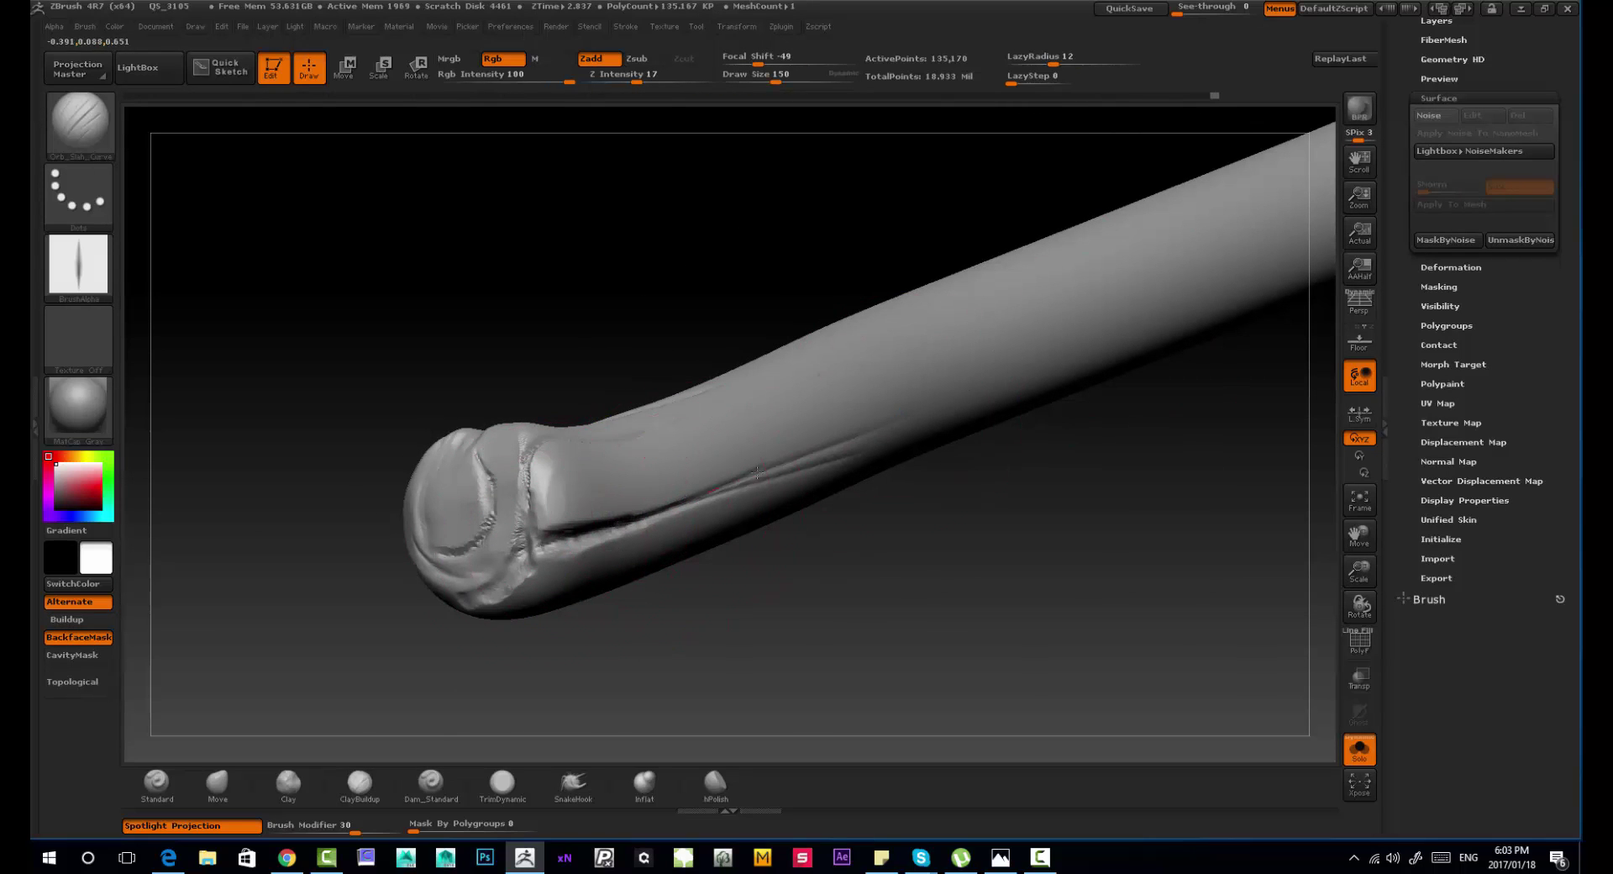
left_click_drag(757, 472, 998, 374)
mouse_move(722, 580)
left_mouse_down()
mouse_move(593, 481)
mouse_move(483, 521)
mouse_move(538, 571)
left_mouse_up()
Step: Reduce the slash brush to a draw size of 35 and carve finer cuts around the end face's rim
key("s")
left_click_drag(632, 508, 556, 516)
mouse_move(483, 538)
left_mouse_down()
mouse_move(403, 504)
mouse_move(478, 479)
left_mouse_up()
mouse_move(588, 391)
left_mouse_down()
mouse_move(544, 504)
mouse_move(578, 542)
left_mouse_up()
left_click_drag(568, 408, 626, 376)
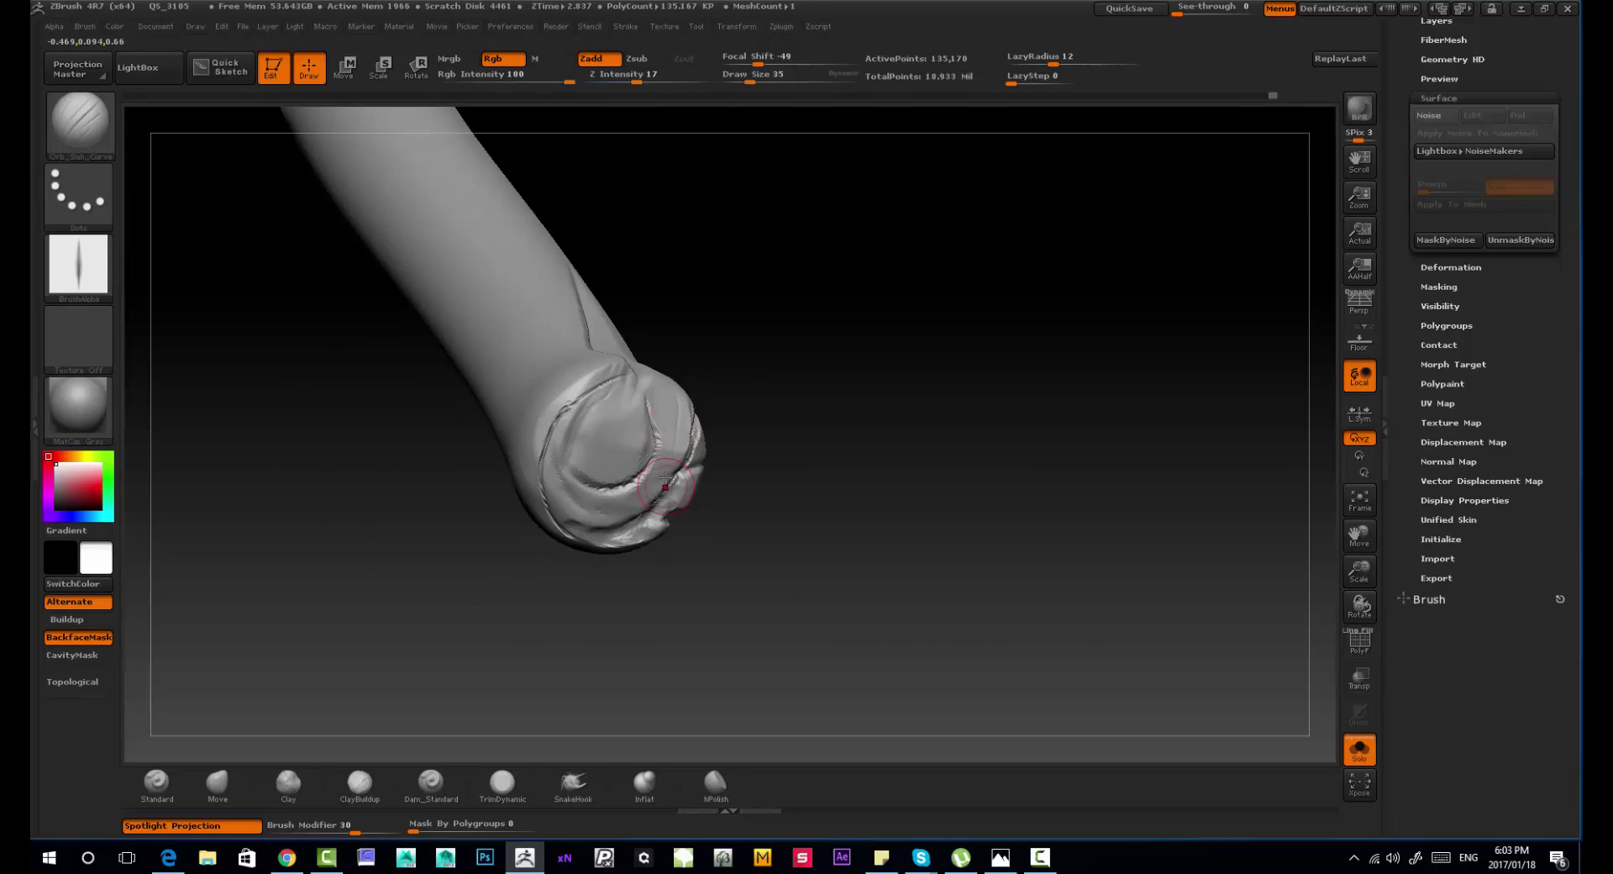
key("s")
mouse_move(739, 495)
left_mouse_down()
mouse_move(638, 504)
mouse_move(602, 477)
left_mouse_up()
Step: Greatly enlarge the slash brush and carve a deep crack from the rim up the neck
left_click_drag(437, 495, 395, 538)
key("s")
left_click_drag(516, 505, 537, 504)
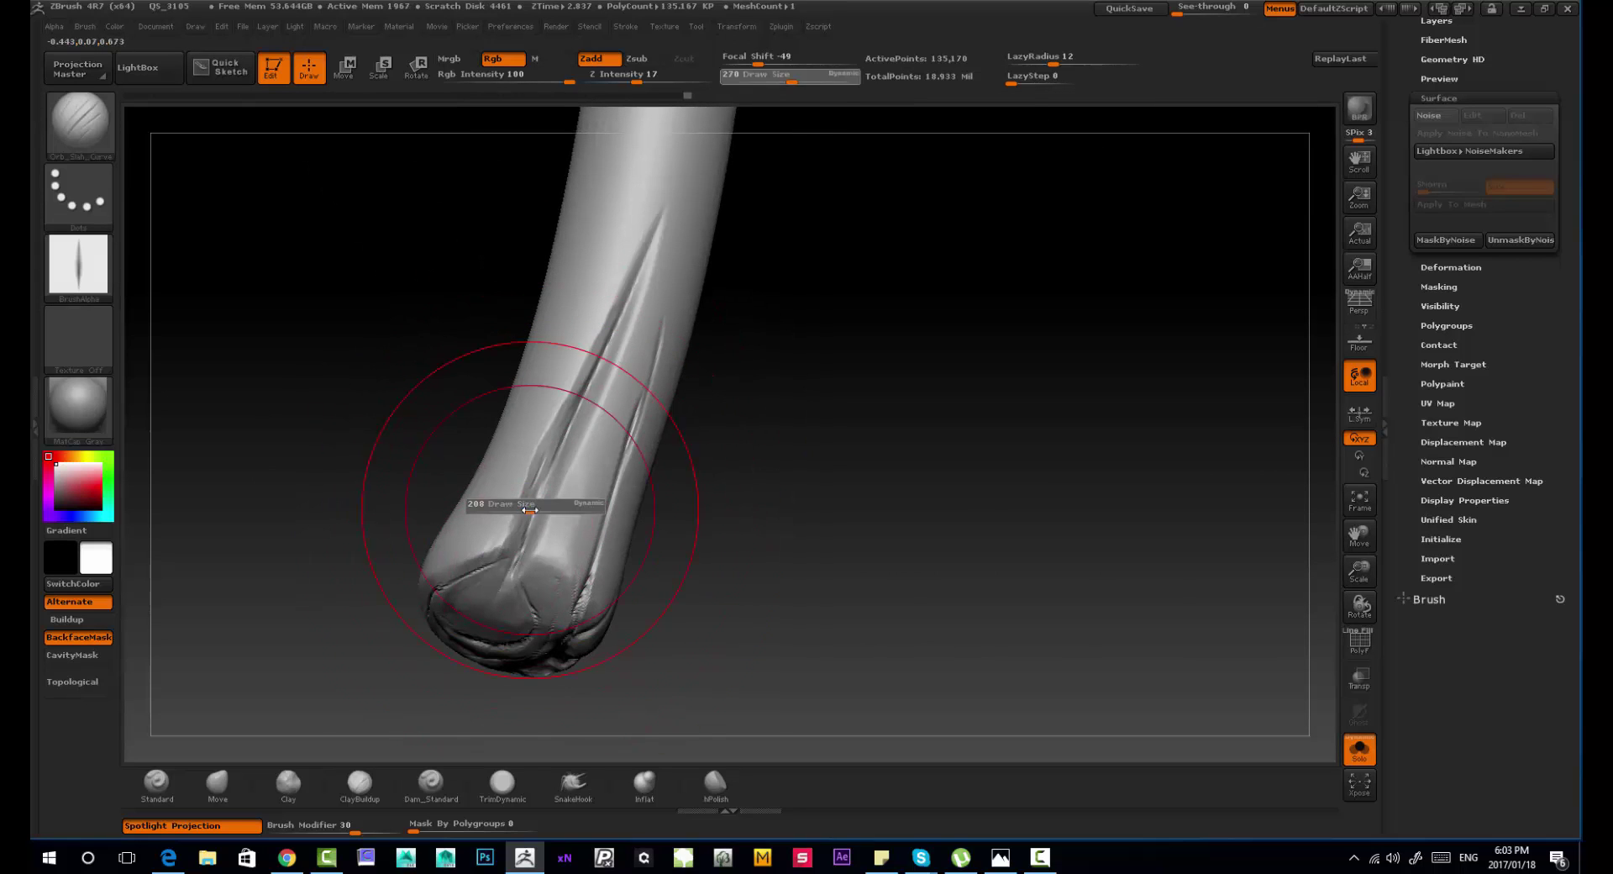
left_click_drag(515, 558, 646, 269)
left_click_drag(756, 403, 672, 471)
Step: Flatten the neck surface just behind the end face's rim with TrimDynamic at a draw size of 56
key("s")
left_click_drag(537, 504, 519, 504)
left_click_drag(672, 504, 588, 470)
left_click_drag(353, 487, 437, 579)
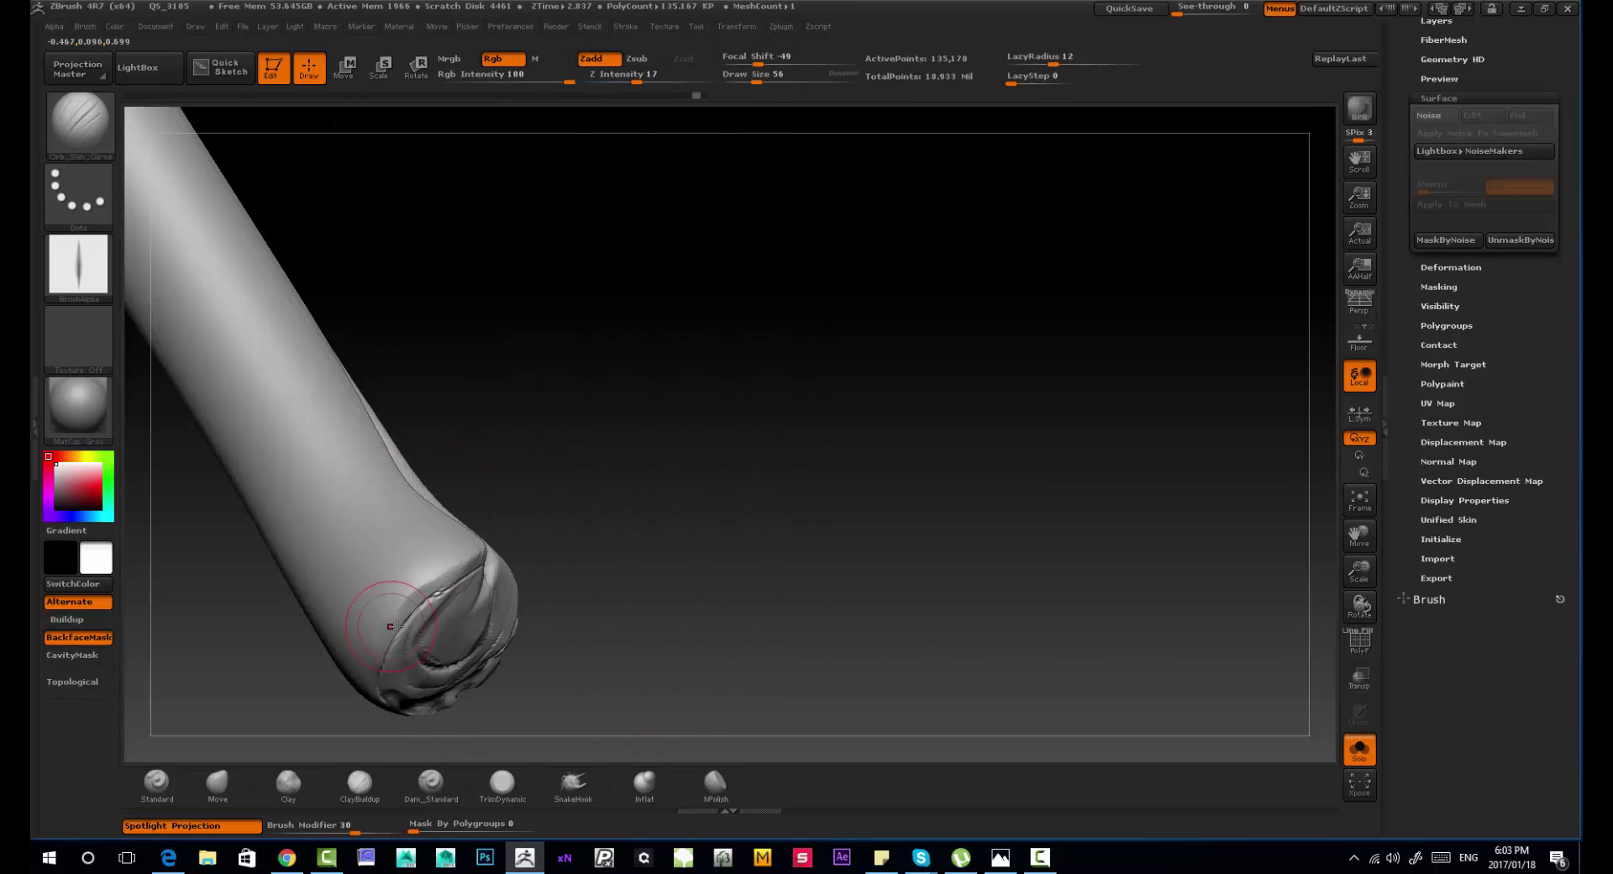
left_click(502, 785)
left_click_drag(621, 638, 580, 605)
left_click_drag(387, 654, 424, 581)
left_click_drag(399, 617, 437, 578)
left_click_drag(225, 593, 241, 525, "alt")
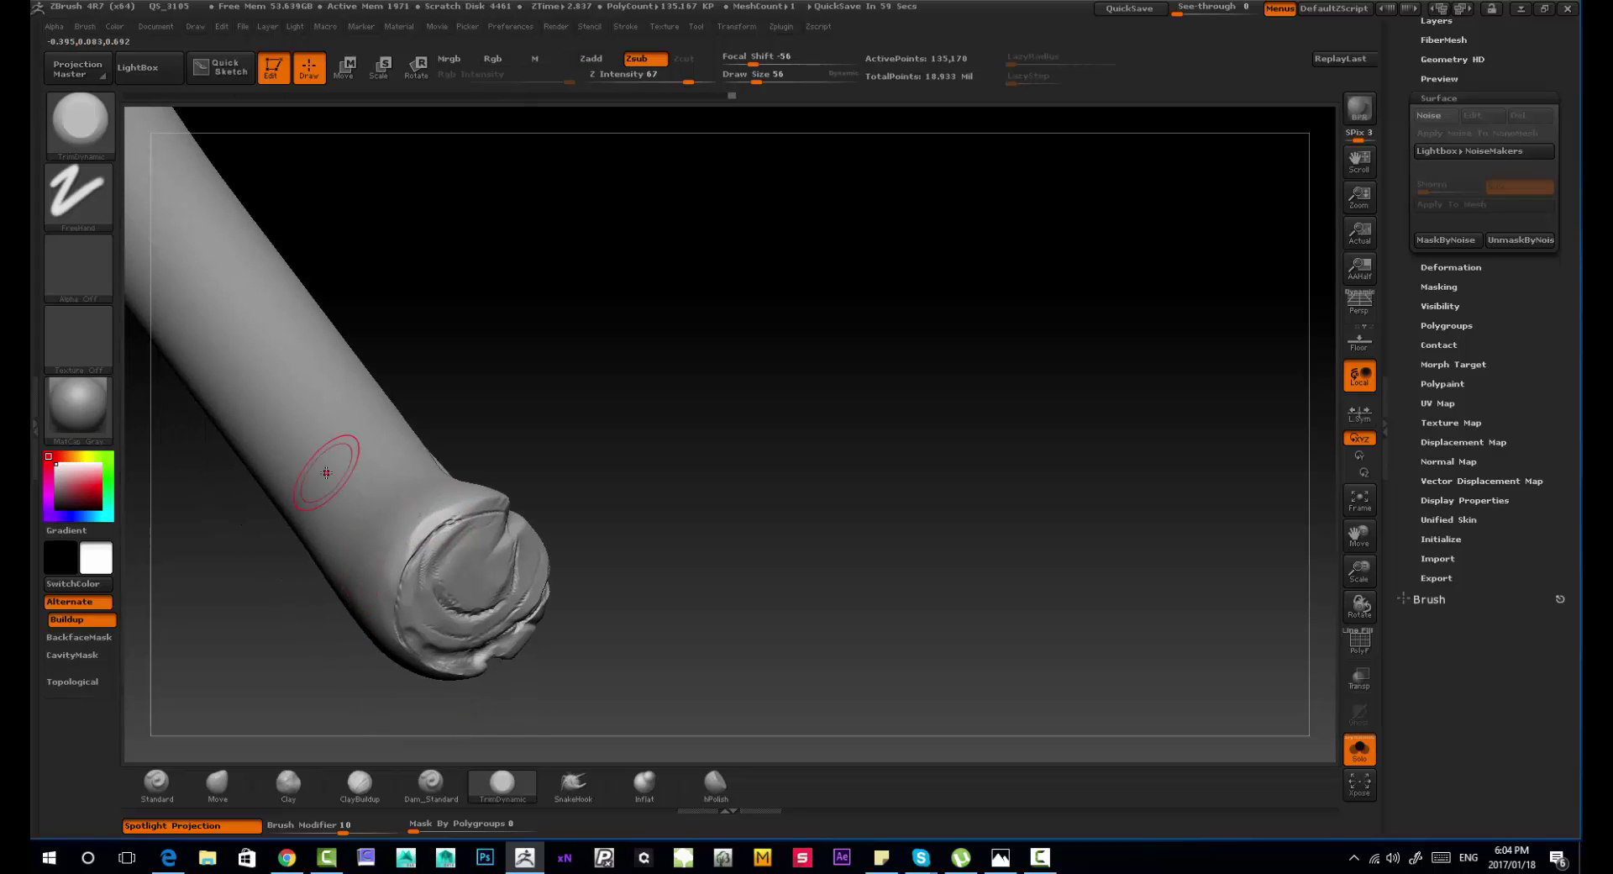
left_click_drag(326, 472, 400, 560)
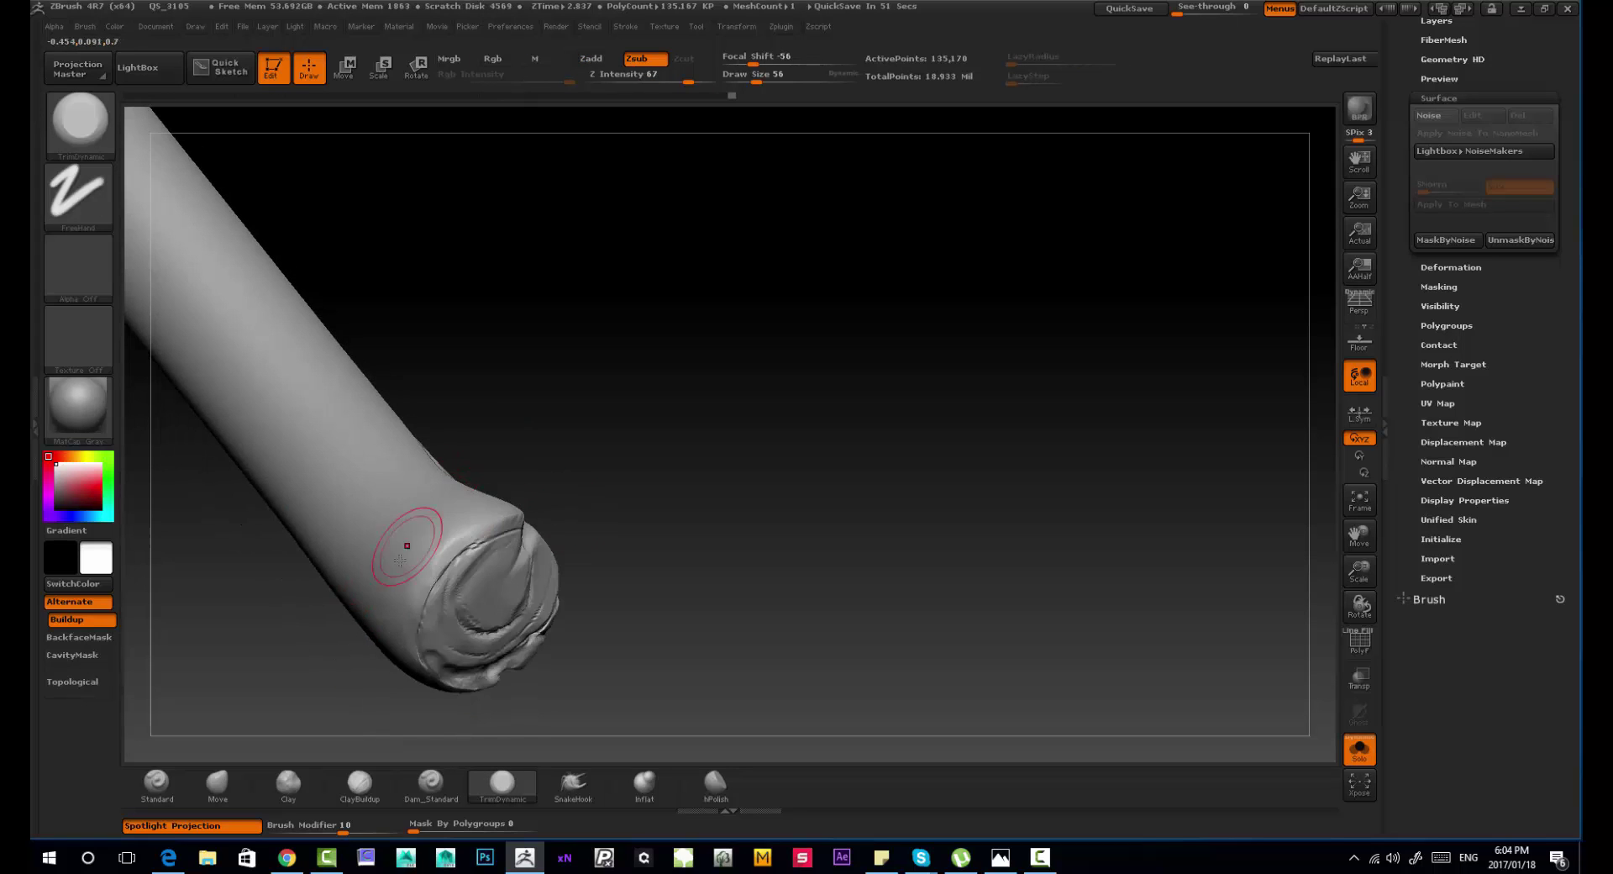
Step: Build up raised wood strands on the neck beside the deep crack with ClayBuildup at a draw size of 82
mouse_move(746, 335)
left_mouse_down()
mouse_move(502, 453)
mouse_move(471, 521)
left_mouse_up()
left_click(360, 781)
left_click_drag(369, 538, 346, 535)
mouse_move(466, 540)
left_mouse_down()
mouse_move(514, 514)
mouse_move(537, 416)
left_mouse_up()
left_click_drag(542, 450, 600, 378)
left_click_drag(502, 383, 536, 359)
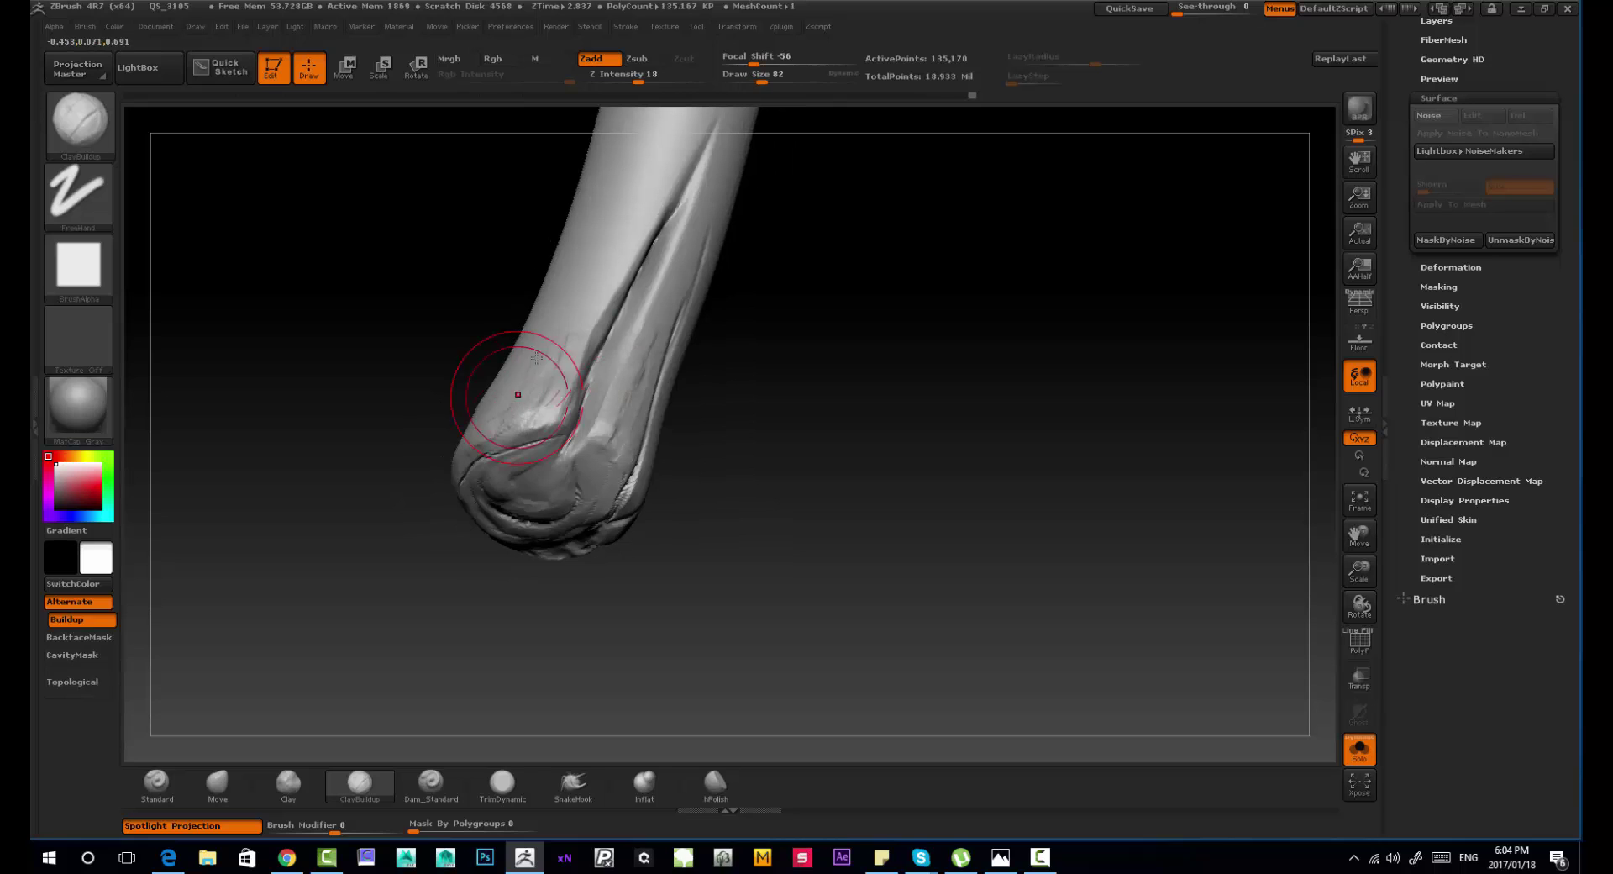
Step: Reduce ClayBuildup to a draw size of 32 and layer thin grain strands between the neck's cracks
left_click_drag(785, 432, 672, 441)
key("bracketleft")
key("bracketleft")
key("bracketleft")
key("bracketleft")
key("bracketleft")
mouse_move(630, 445)
left_mouse_down()
mouse_move(582, 488)
mouse_move(605, 448)
left_mouse_up()
mouse_move(562, 481)
left_mouse_down()
mouse_move(606, 447)
mouse_move(619, 469)
left_mouse_up()
left_click_drag(724, 363, 663, 420)
left_click_drag(588, 469, 651, 412)
left_click_drag(651, 411, 757, 314)
left_click_drag(623, 446, 593, 475)
left_click_drag(798, 467, 752, 464)
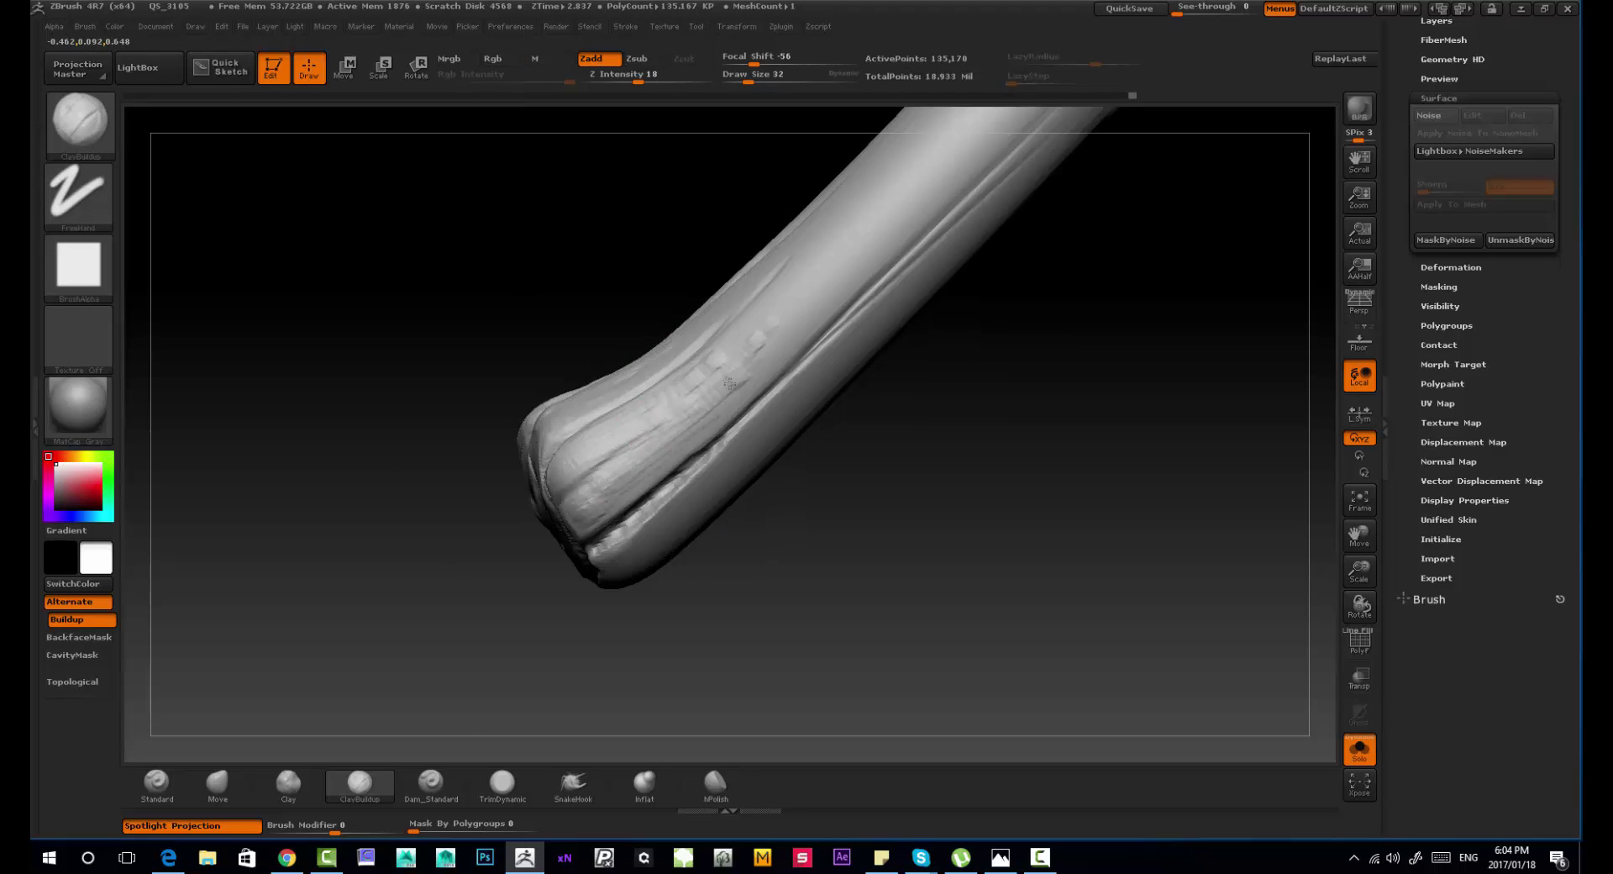
Step: Enlarge ClayBuildup to a draw size of 42 and add broader grain ridges along the neck
left_click_drag(724, 409, 861, 338)
left_click_drag(749, 82, 776, 82)
mouse_move(714, 370)
left_mouse_down()
mouse_move(932, 210)
mouse_move(707, 382)
left_mouse_up()
key("s")
left_click_drag(840, 458, 722, 478)
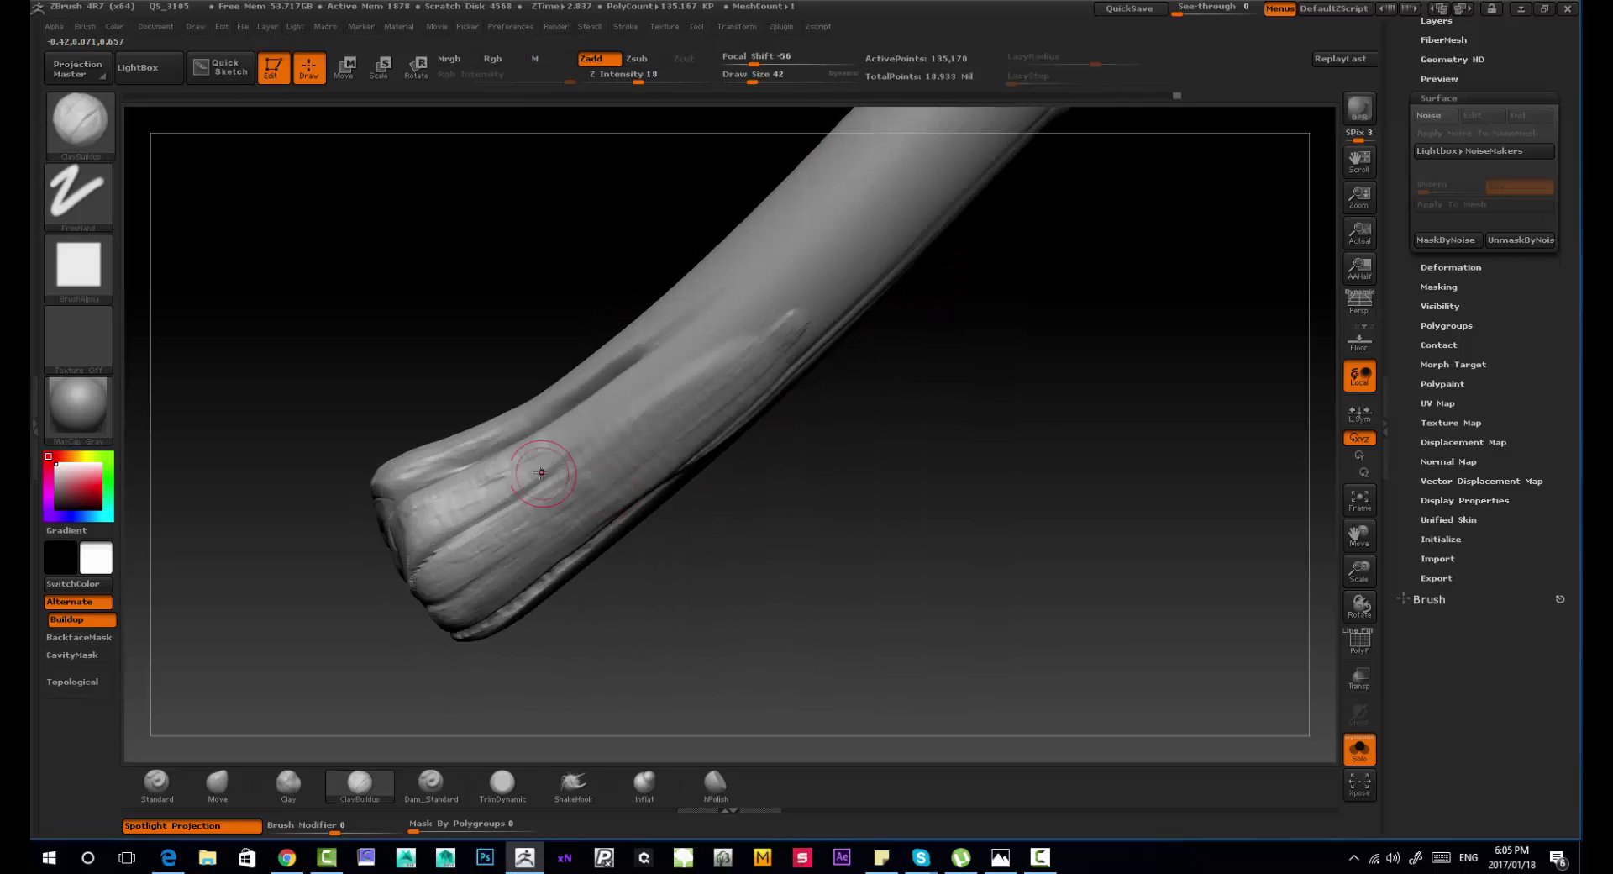
mouse_move(594, 413)
left_mouse_down()
mouse_move(671, 361)
mouse_move(588, 420)
left_mouse_up()
Step: Extend the ClayBuildup grain ridges from the neck farther up the pole's shaft on several sides
mouse_move(781, 470)
left_mouse_down("alt")
mouse_move(709, 441)
mouse_move(683, 367)
mouse_move(714, 353)
left_mouse_up("alt")
left_click_drag(723, 458, 701, 474)
left_click_drag(729, 348, 798, 290)
left_click_drag(672, 478, 550, 428)
mouse_move(580, 424)
left_mouse_down()
mouse_move(609, 370)
mouse_move(915, 262)
left_mouse_up()
left_click_drag(589, 399, 864, 293)
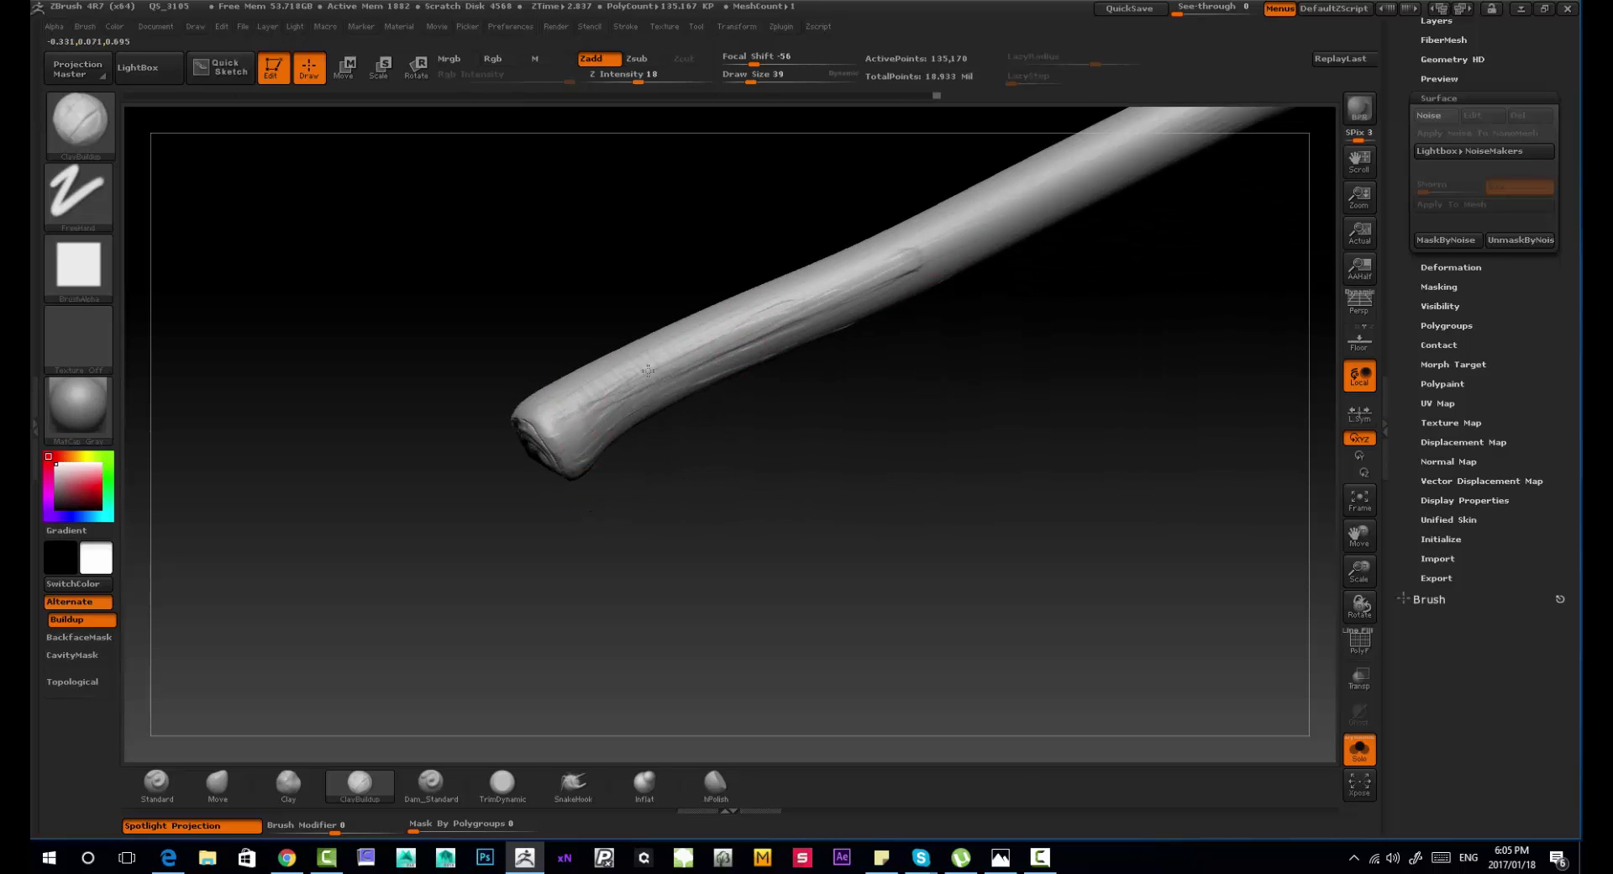
left_click_drag(647, 370, 790, 323)
left_click_drag(785, 437, 588, 446)
mouse_move(739, 471)
left_mouse_down()
mouse_move(689, 513)
mouse_move(739, 492)
left_mouse_up()
left_click_drag(617, 395, 588, 477)
left_click_drag(756, 445, 798, 433)
Step: Cut sharp grain lines along the neck and near the rim with Dam_Standard at a draw size of 30
left_click(431, 784)
left_click_drag(489, 650, 538, 597)
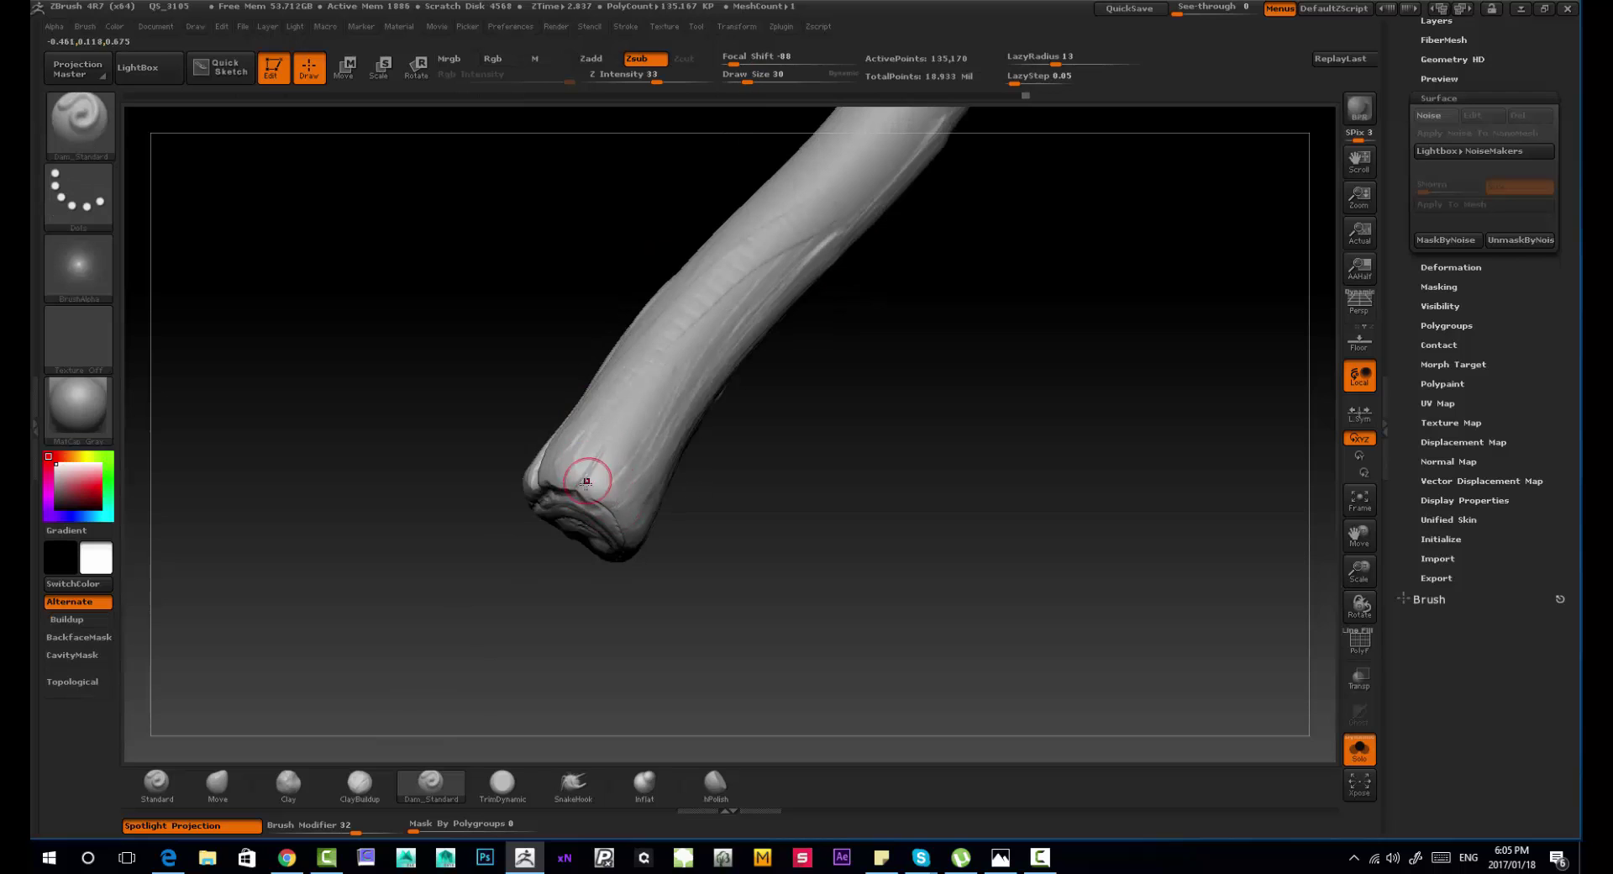
left_click_drag(597, 450, 690, 315)
left_click_drag(756, 496, 802, 471)
left_click_drag(601, 515, 628, 472)
Step: Carve long Dam_Standard grain lines farther up the shaft from the end crack
left_click_drag(890, 292, 625, 477)
mouse_move(882, 454)
left_mouse_down()
mouse_move(901, 376)
mouse_move(957, 368)
left_mouse_up()
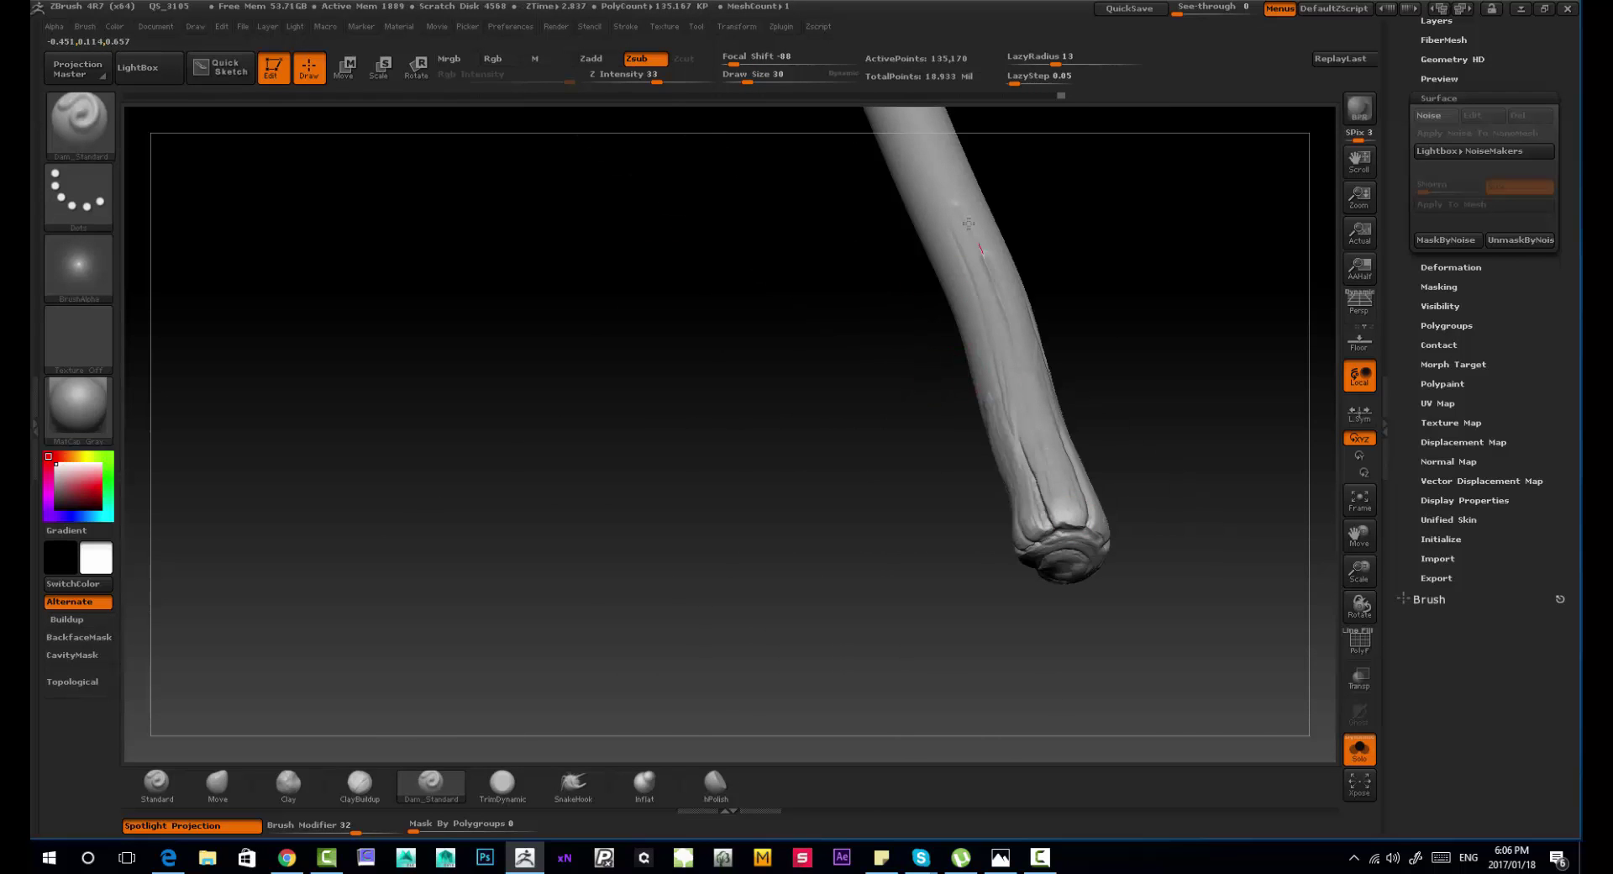
left_click_drag(968, 223, 934, 143)
left_click_drag(990, 424, 969, 385)
left_click_drag(873, 437, 966, 369)
Step: Carve long cracks along the shaft's middle and neck with the Orb slash curve brush at a draw size of 68
left_click_drag(726, 413, 622, 411)
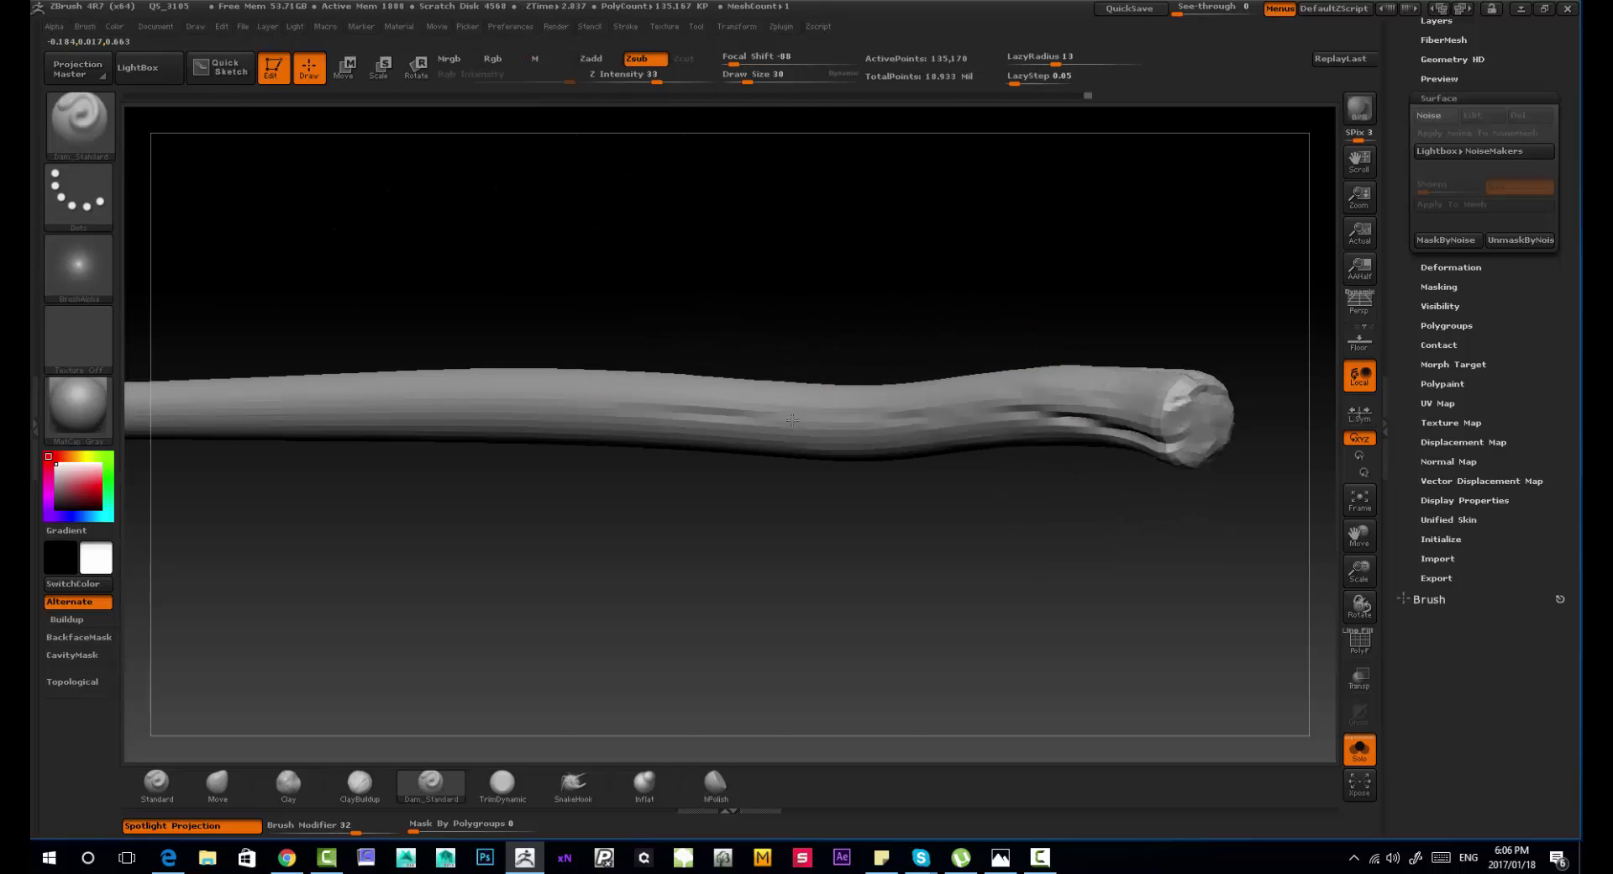
left_click_drag(278, 201, 269, 303, "alt")
left_click(79, 118)
left_click(387, 317)
key("s")
left_click_drag(442, 424, 454, 424)
left_click_drag(414, 409, 524, 414)
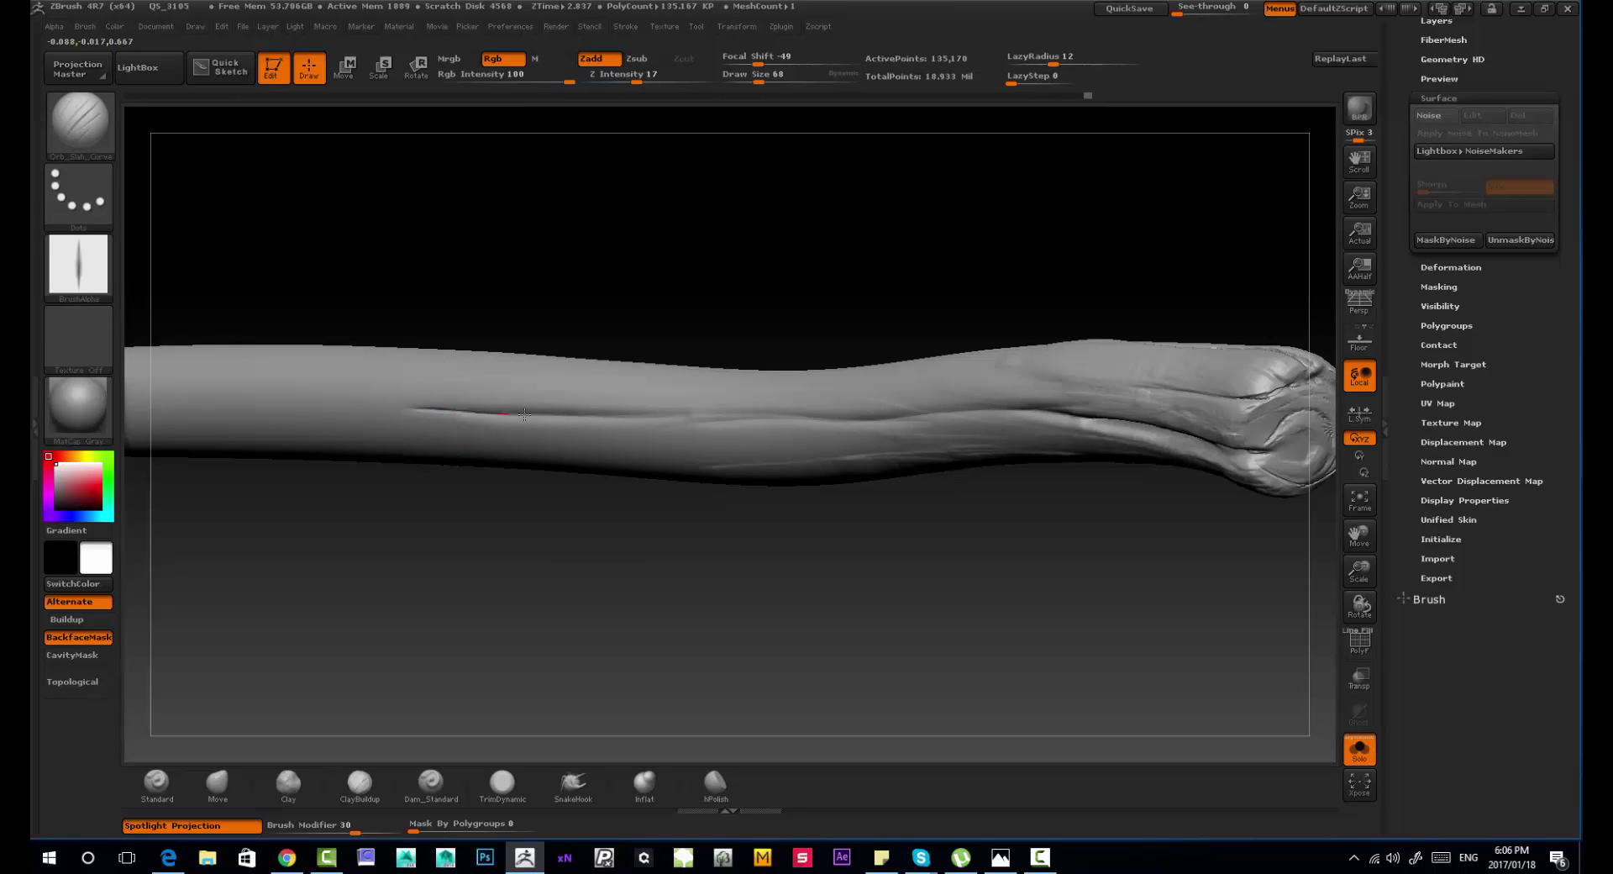
left_click_drag(1164, 507, 739, 286)
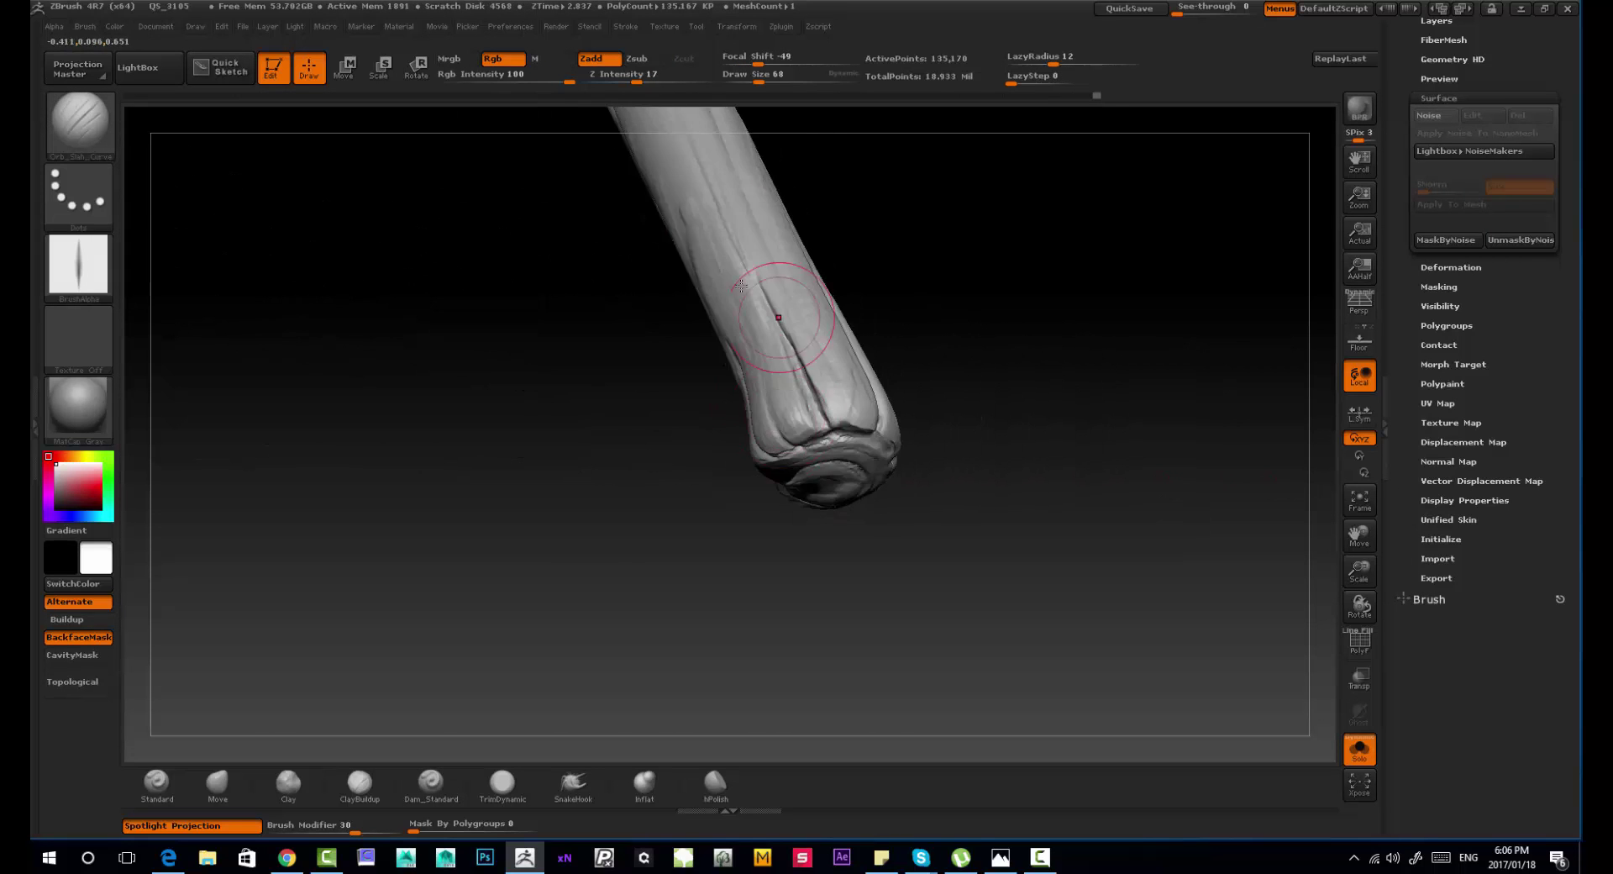
mouse_move(827, 411)
left_mouse_down()
mouse_move(772, 477)
mouse_move(829, 532)
mouse_move(856, 415)
mouse_move(824, 415)
left_mouse_up()
Step: Try building up the end face's rim with ClayBuildup at a draw size of 53
left_click(355, 790)
right_click_drag(823, 415, 943, 447)
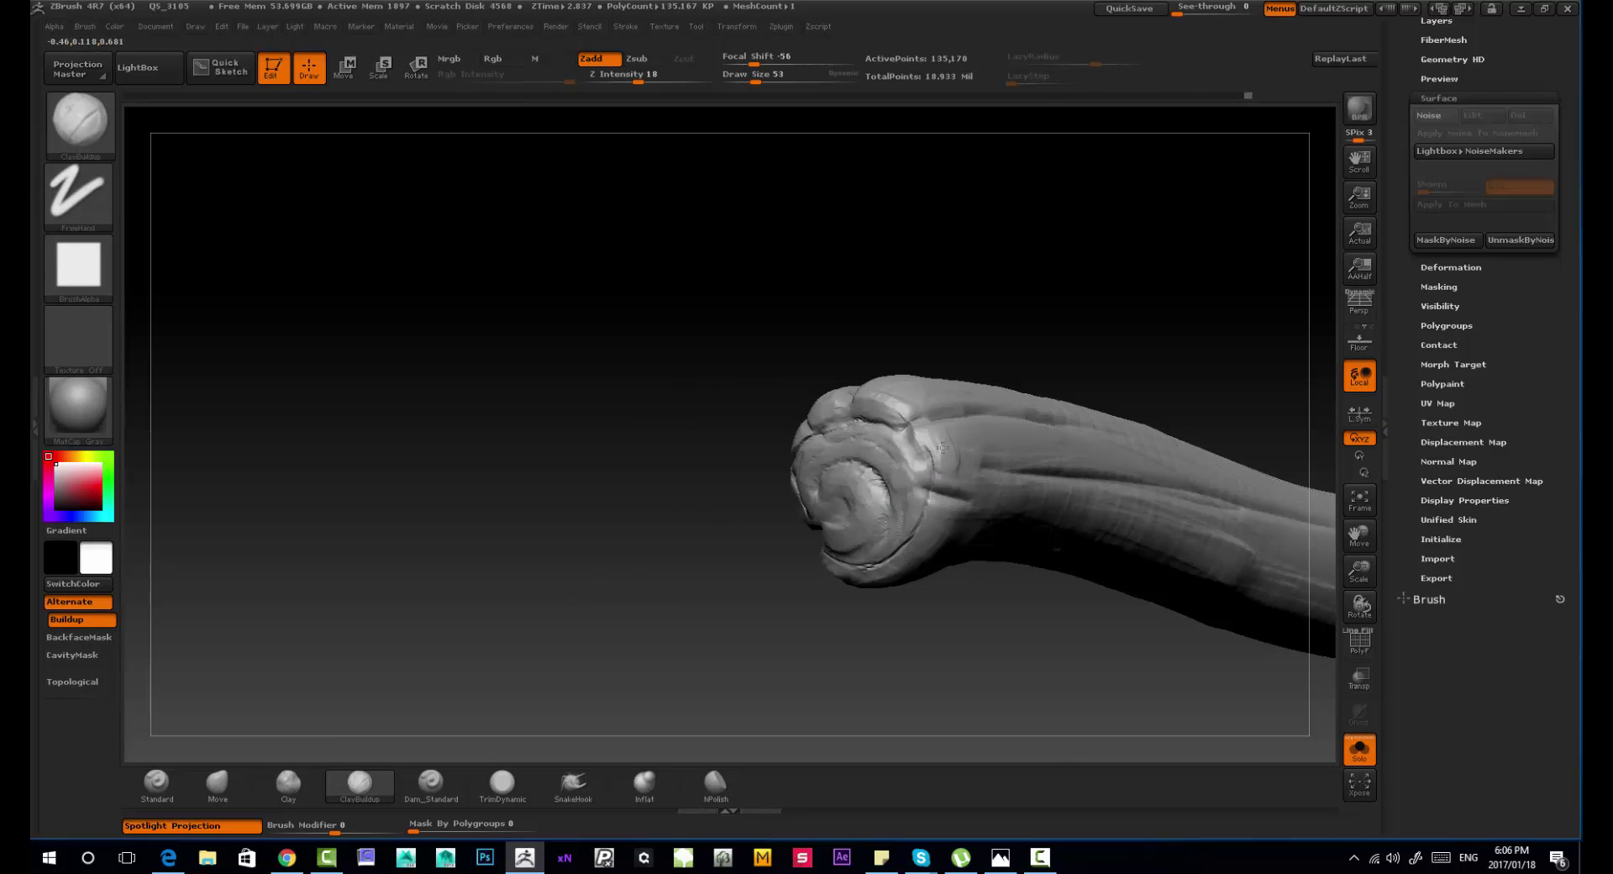
right_click_drag(903, 573, 867, 602)
Step: Undo the recent ClayBuildup strokes around the end face, then redo one while inspecting the pole's opposite end
key("ctrl+z")
key("ctrl+z")
key("ctrl+z")
key("ctrl+z")
key("ctrl+z")
key("ctrl+z")
key("ctrl+z")
key("ctrl+z")
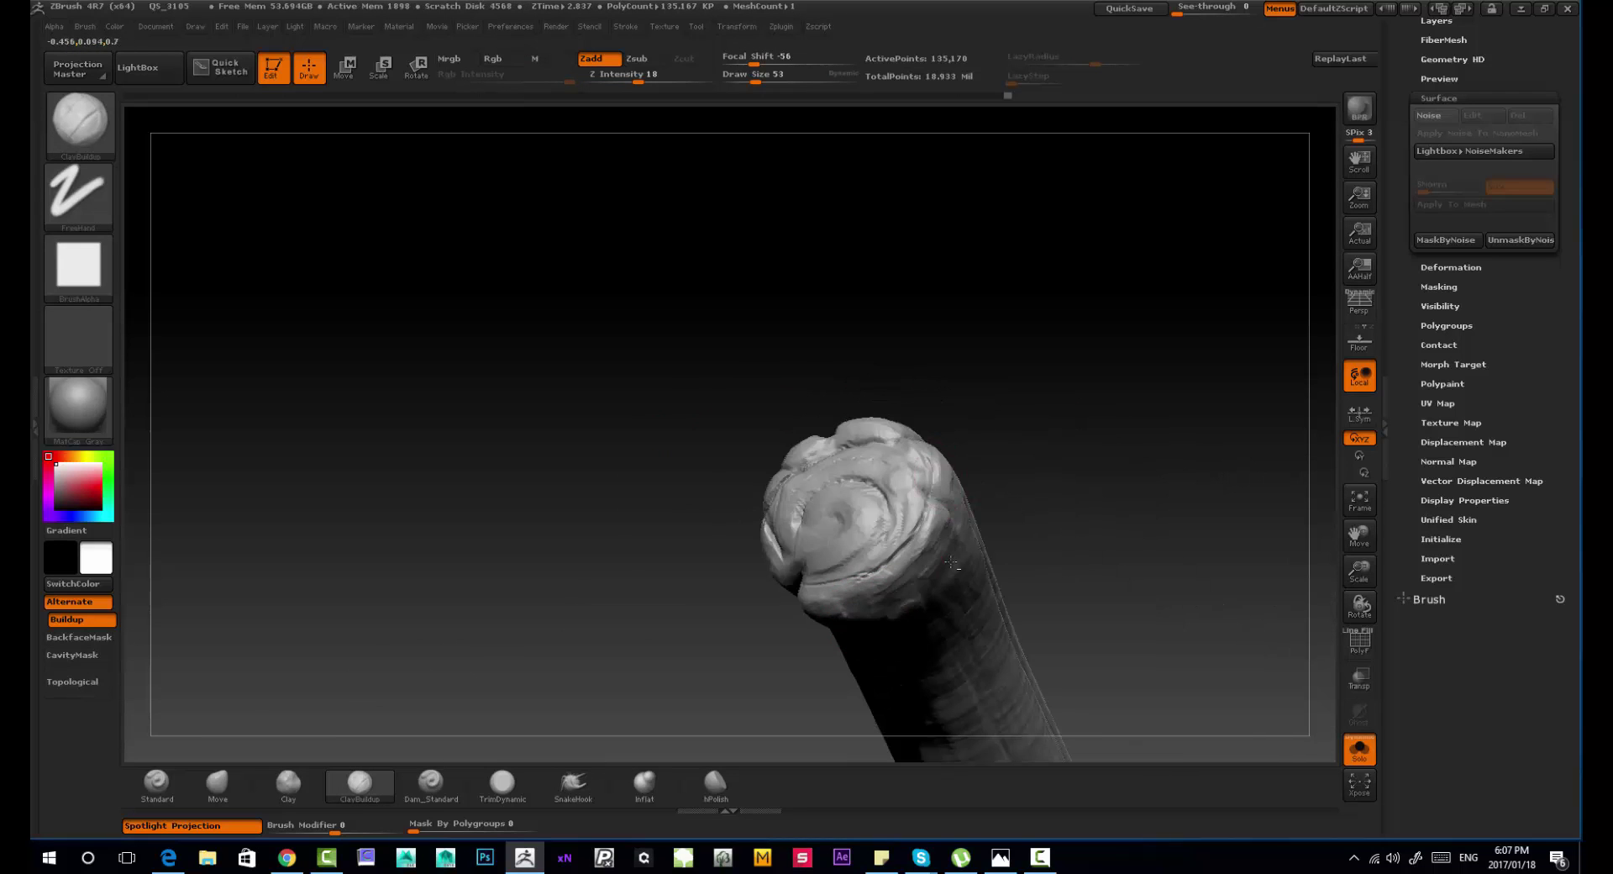
right_click_drag(868, 532, 806, 425)
key("ctrl+shift+z")
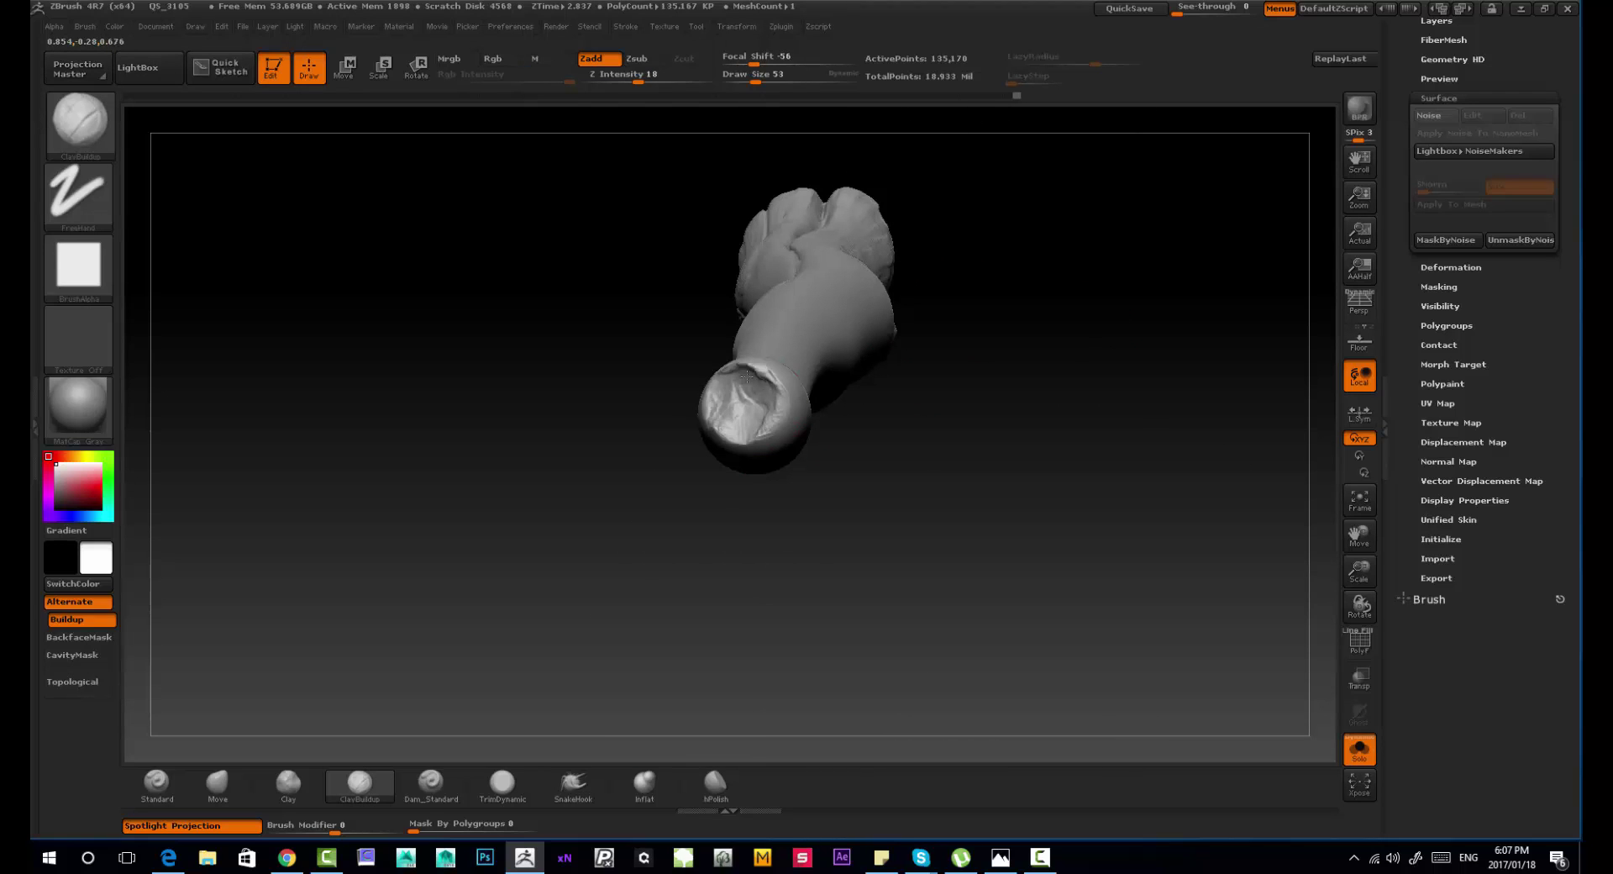
Step: Carve curved growth-ring lines into the pole's opposite end face with Dam_Standard at a draw size of 15
key("ctrl+shift+z")
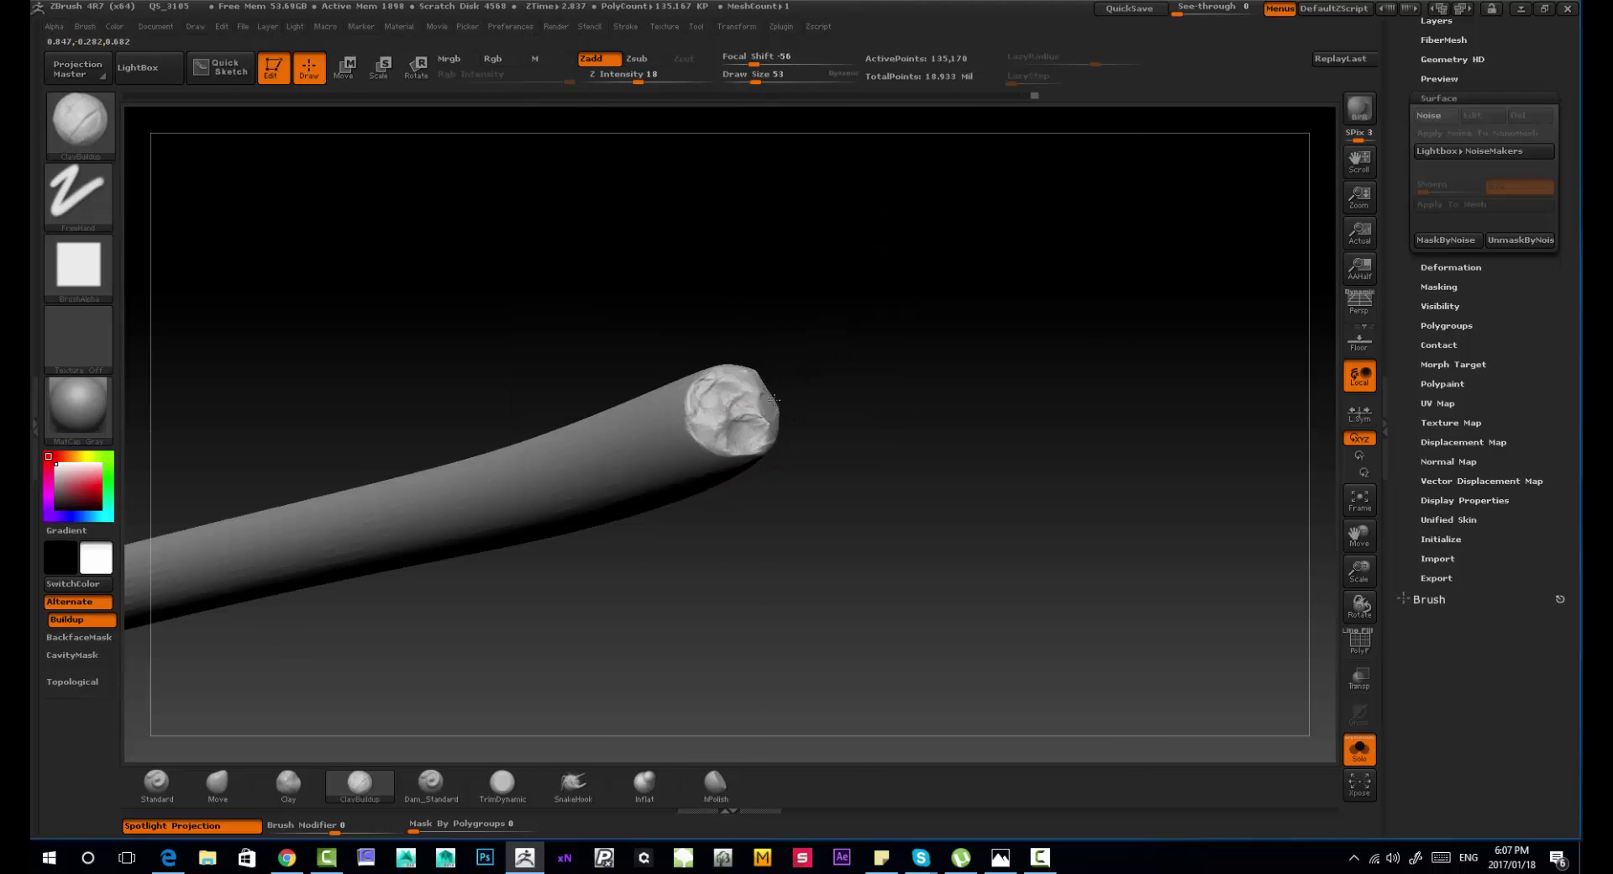
right_click_drag(739, 414, 721, 429)
key("s")
mouse_move(720, 432)
left_mouse_down()
mouse_move(620, 468)
mouse_move(651, 431)
left_mouse_up()
key("o")
left_click(430, 781)
mouse_move(652, 432)
right_mouse_down()
mouse_move(536, 501)
mouse_move(597, 547)
right_mouse_up()
key("bracketleft")
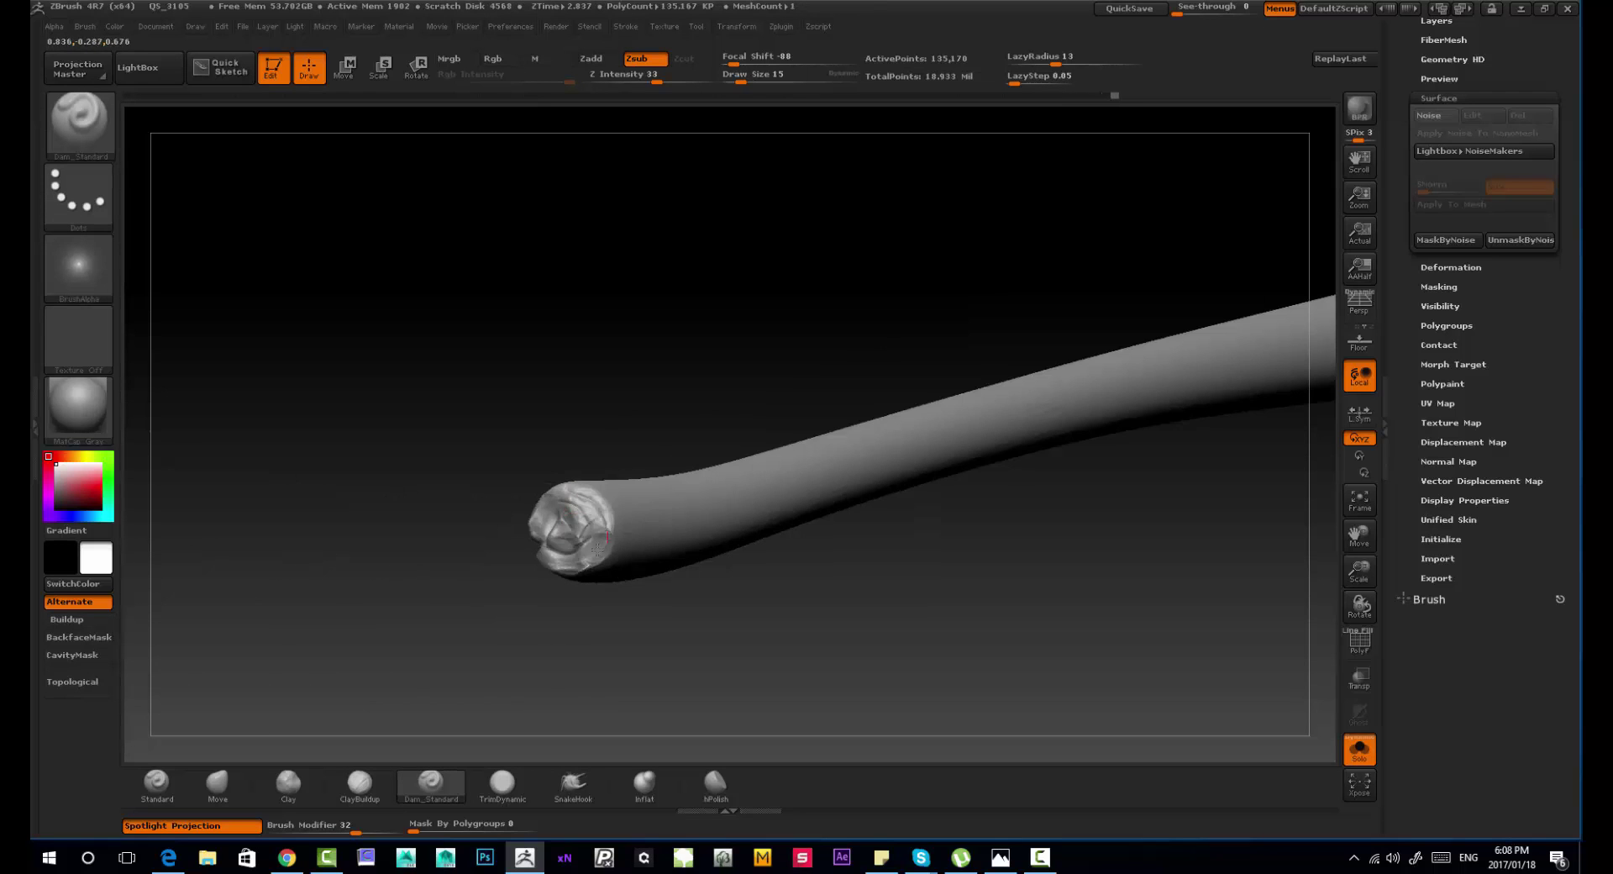
mouse_move(568, 488)
right_mouse_down()
mouse_move(580, 520)
mouse_move(611, 504)
mouse_move(596, 544)
right_mouse_up()
Step: Flatten the carved end face and its rim with TrimDynamic at a draw size of 38
key("b")
key("t")
key("d")
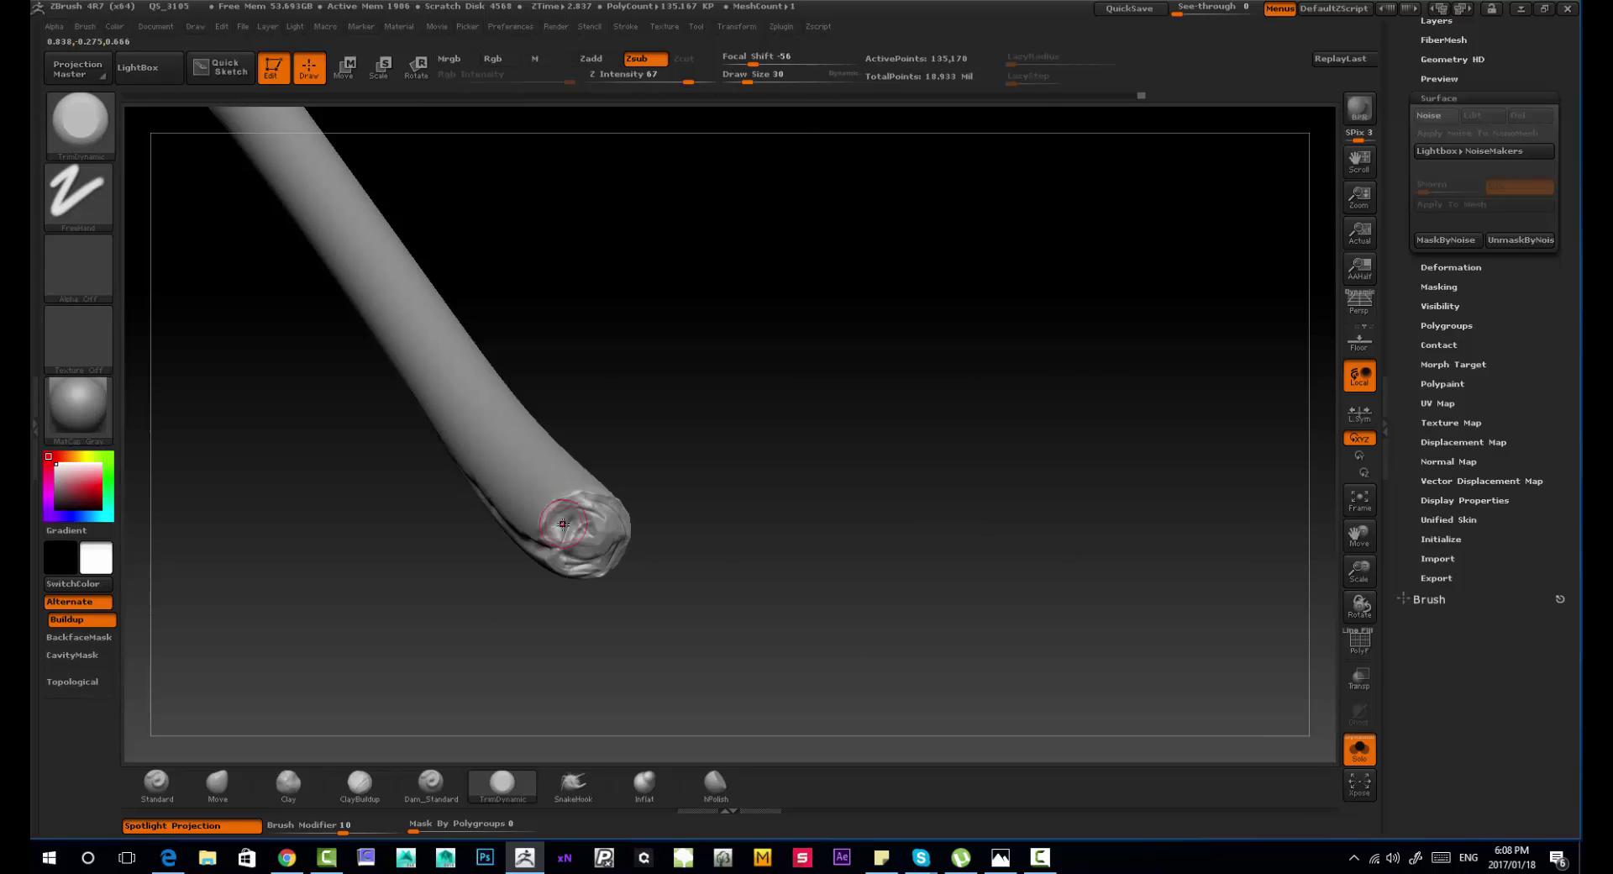
mouse_move(541, 532)
right_mouse_down()
mouse_move(620, 567)
mouse_move(613, 596)
mouse_move(576, 504)
right_mouse_up()
Step: Carve radial cracks across the end face's rings with the Orb slash curve brush at a draw size of 32, smoothing them lightly
left_click(81, 122)
left_click(458, 530)
key("bracketright")
mouse_move(592, 486)
left_mouse_down()
mouse_move(545, 473)
mouse_move(608, 525)
left_mouse_up()
key("bracketright")
key("bracketright")
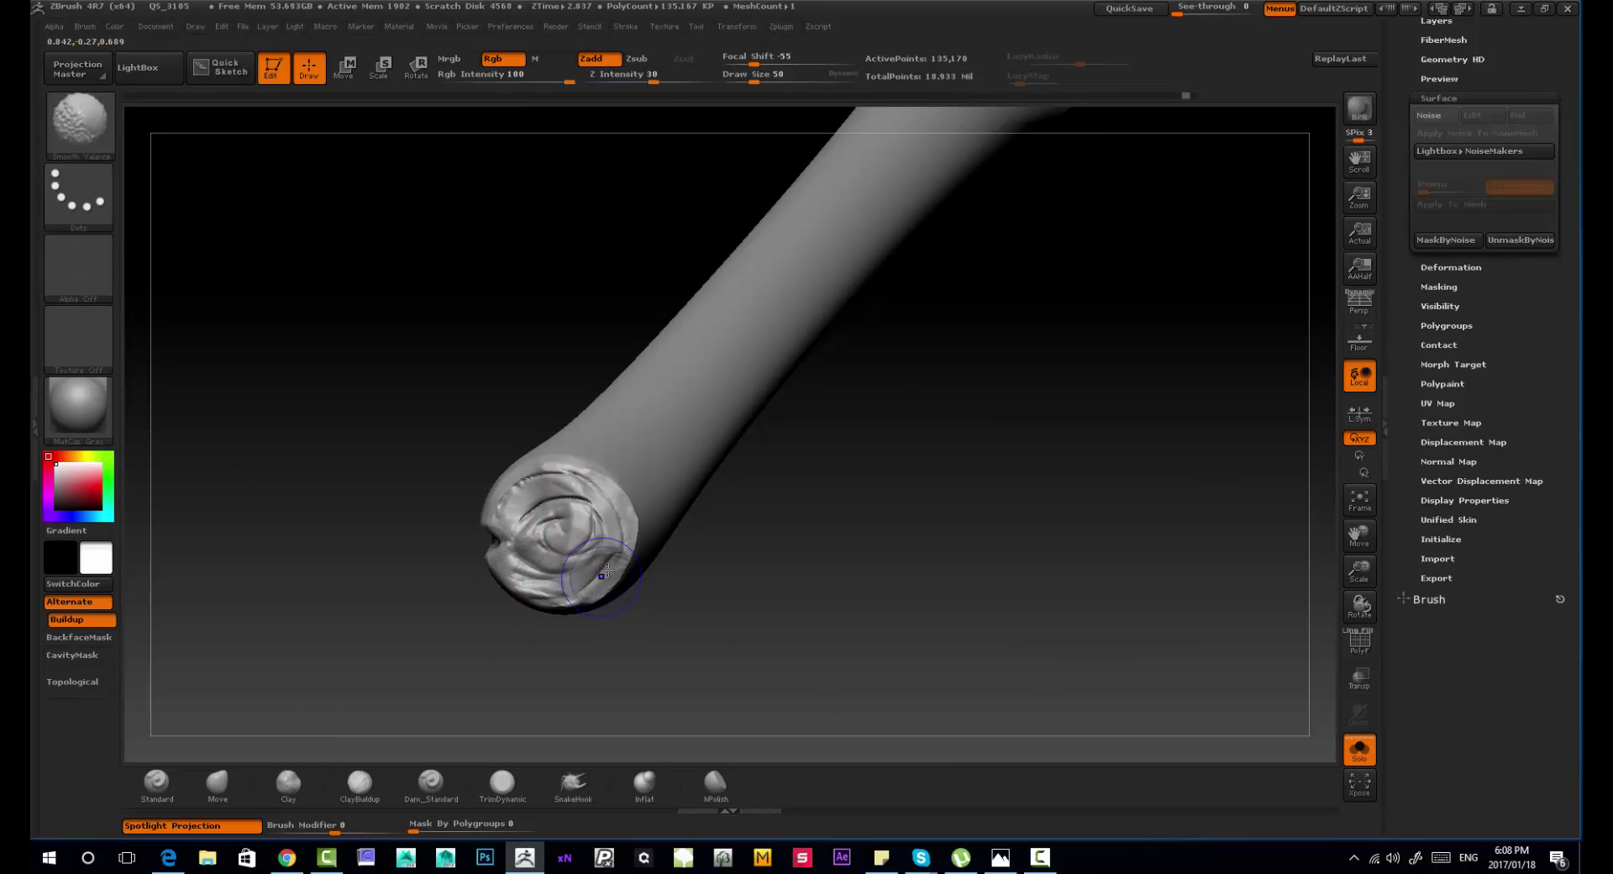
mouse_move(562, 570)
right_mouse_down()
mouse_move(604, 461)
mouse_move(537, 424)
mouse_move(606, 415)
mouse_move(679, 373)
mouse_move(637, 446)
right_mouse_up()
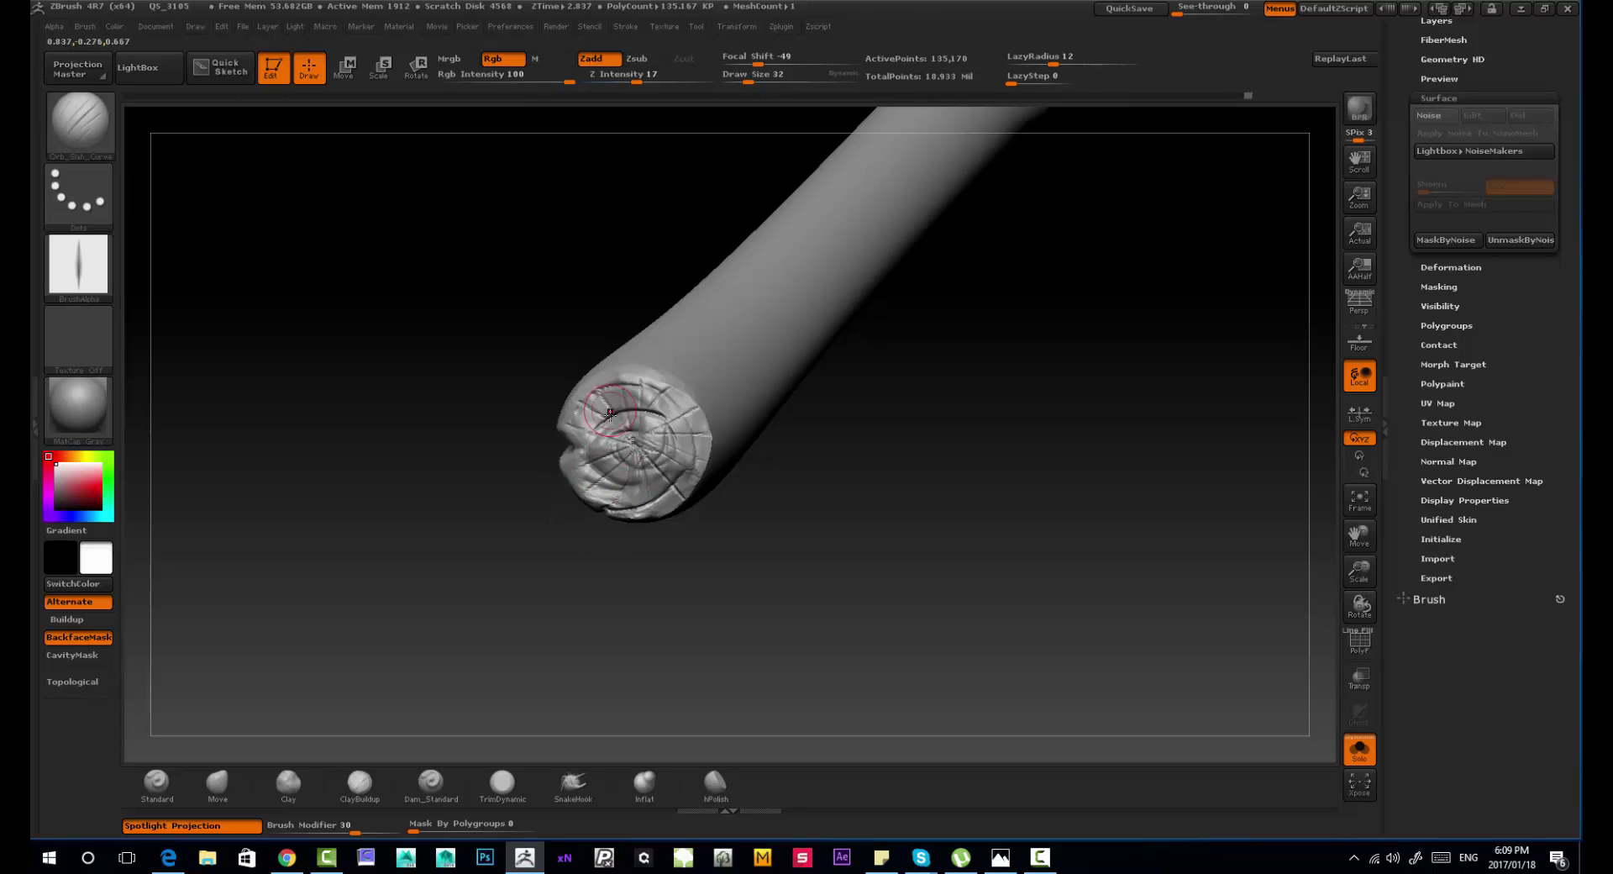
key("shift")
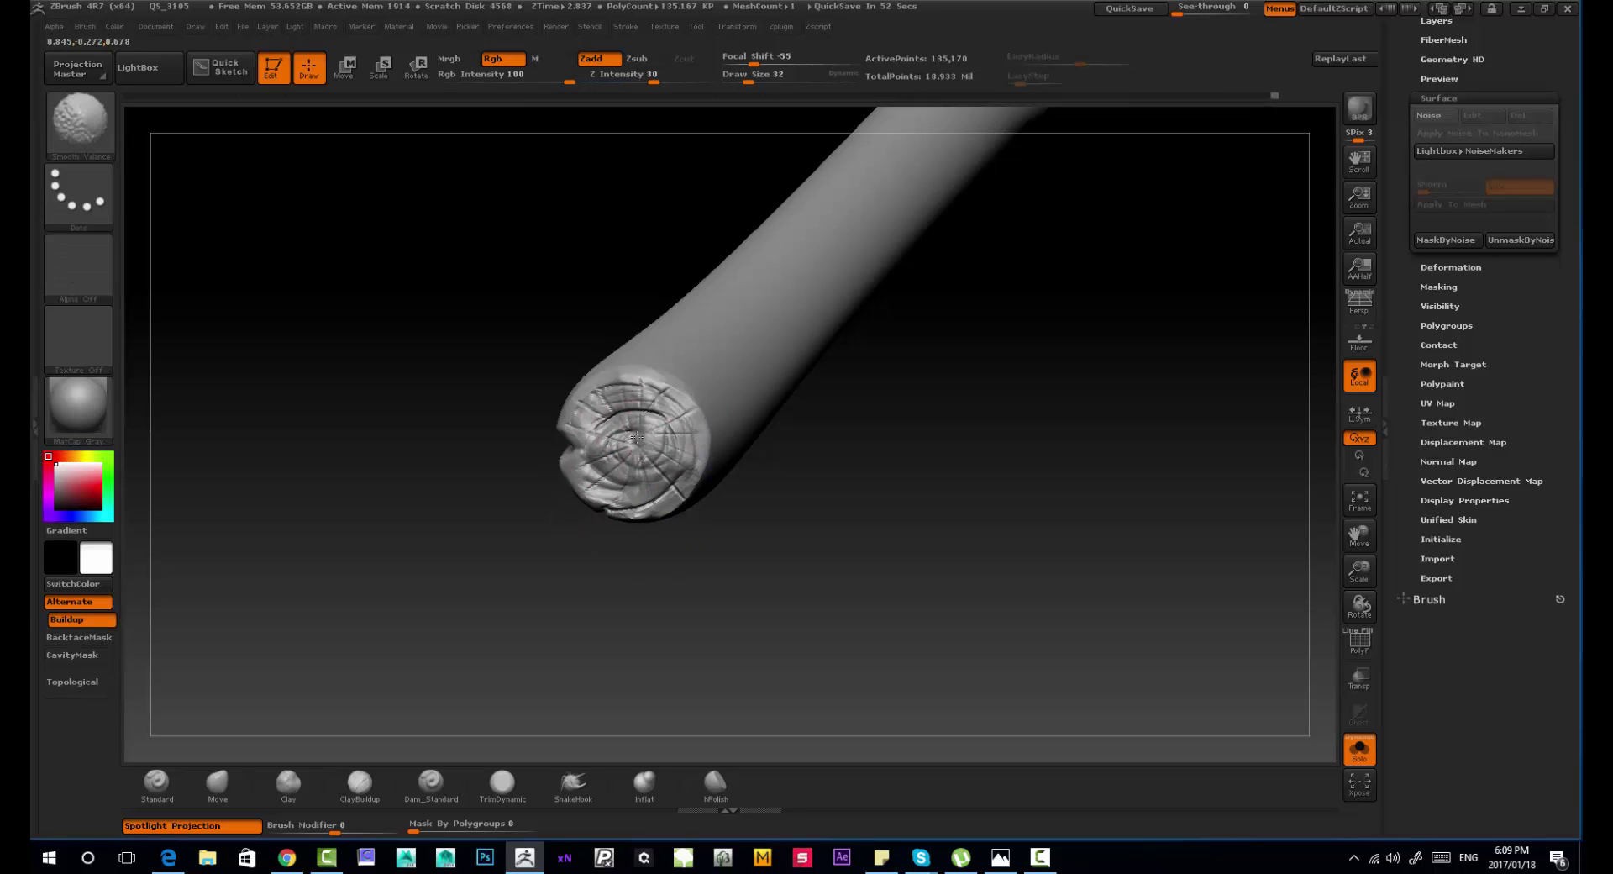
Step: Carve long cracks along the shaft from this end with the Orb slash curve brush at a draw size of 65
mouse_move(638, 437)
right_mouse_down()
mouse_move(882, 356)
mouse_move(874, 450)
right_mouse_up()
key("s")
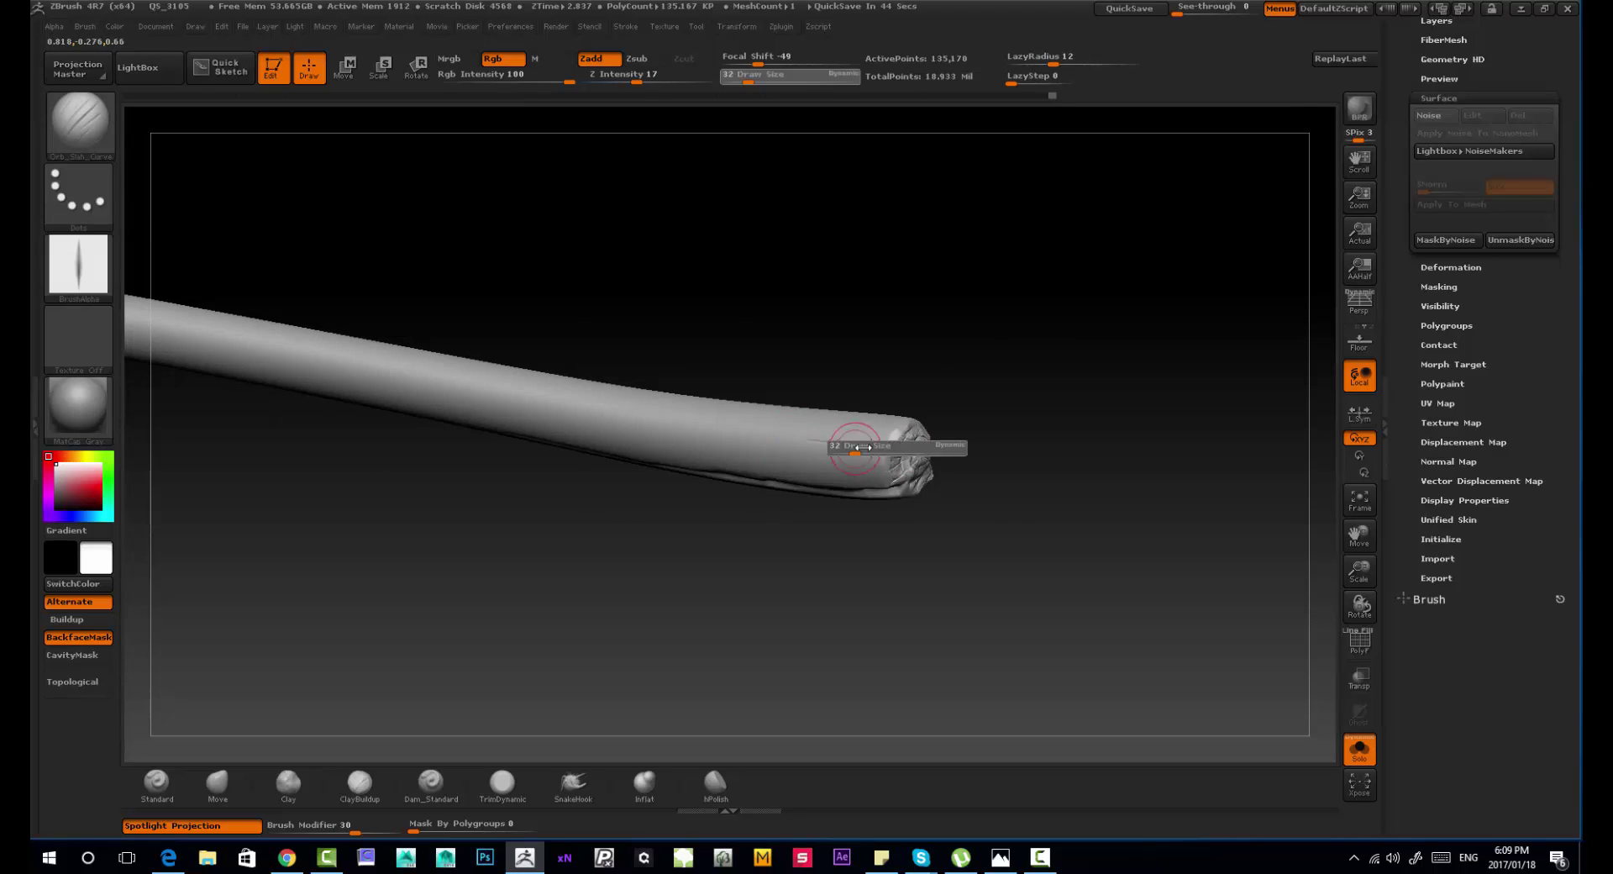
left_click(865, 448)
mouse_move(648, 432)
right_mouse_down()
mouse_move(943, 439)
mouse_move(1080, 244)
mouse_move(931, 468)
mouse_move(987, 471)
mouse_move(965, 493)
mouse_move(933, 454)
right_mouse_up()
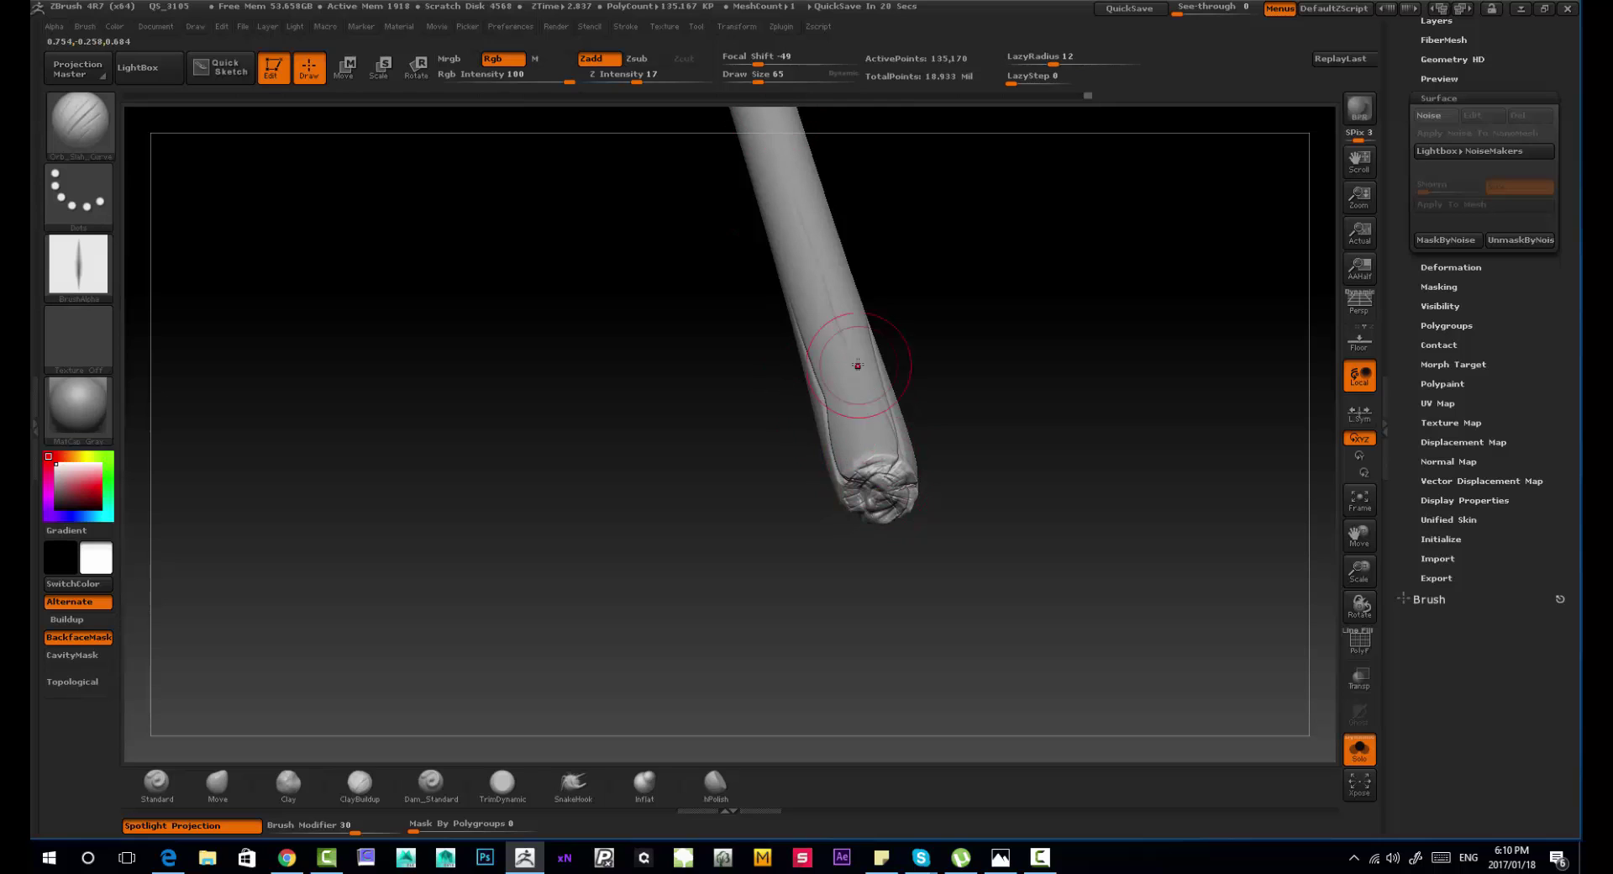
left_click_drag(858, 365, 566, 392)
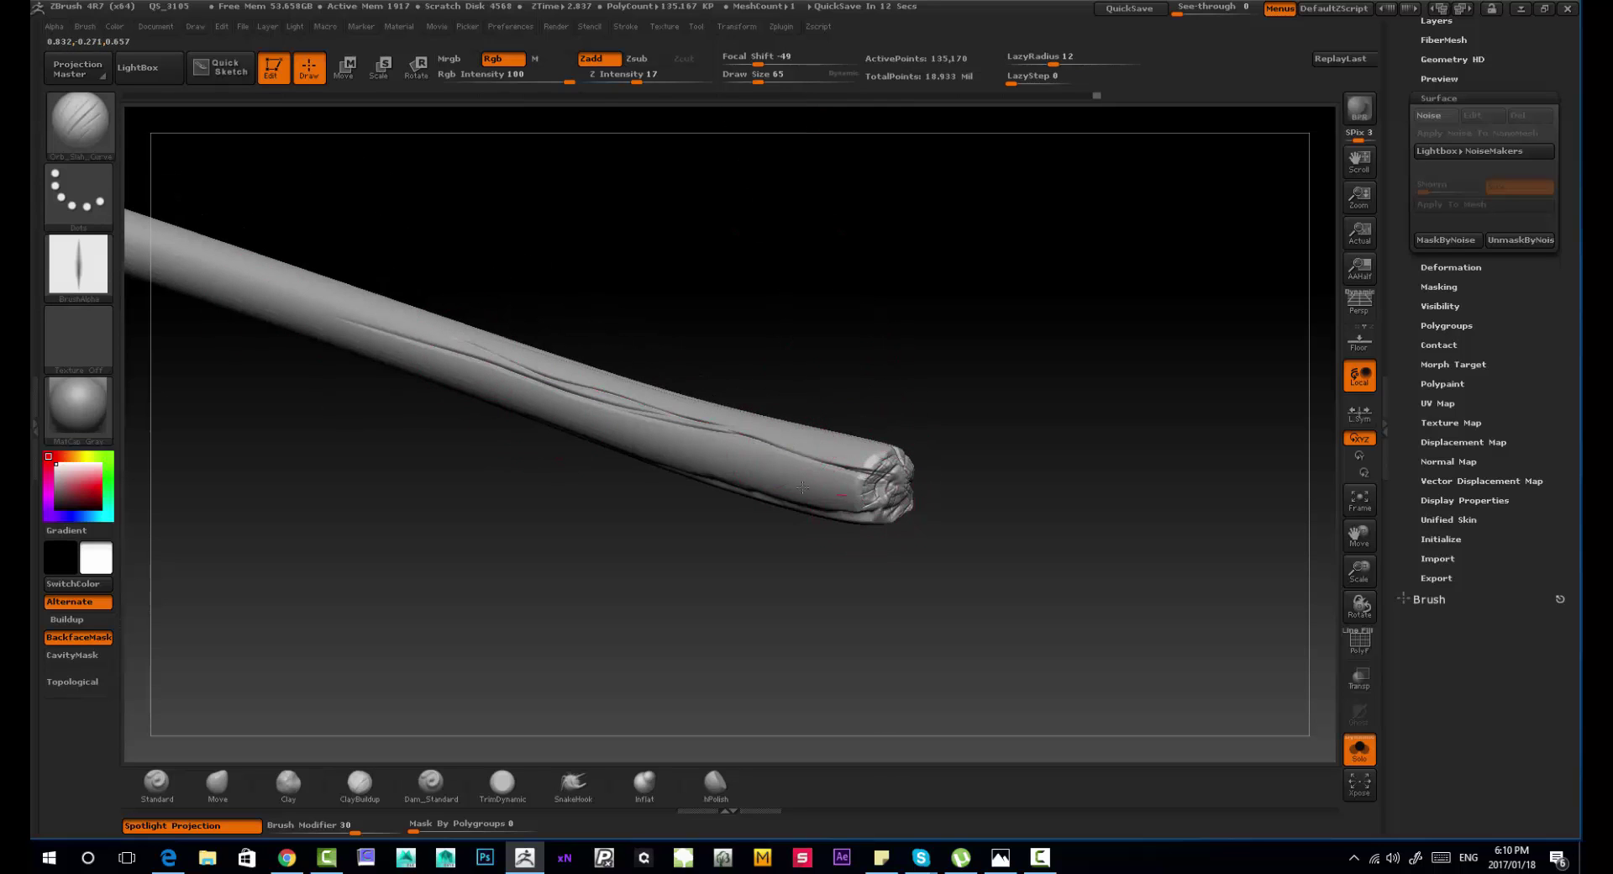
mouse_move(802, 487)
left_mouse_down()
mouse_move(874, 432)
mouse_move(462, 440)
mouse_move(612, 429)
mouse_move(760, 376)
mouse_move(504, 429)
left_mouse_up()
Step: Build up raised wood grain between the shaft's cracks near the end with ClayBuildup at a draw size of 45
left_click(346, 787)
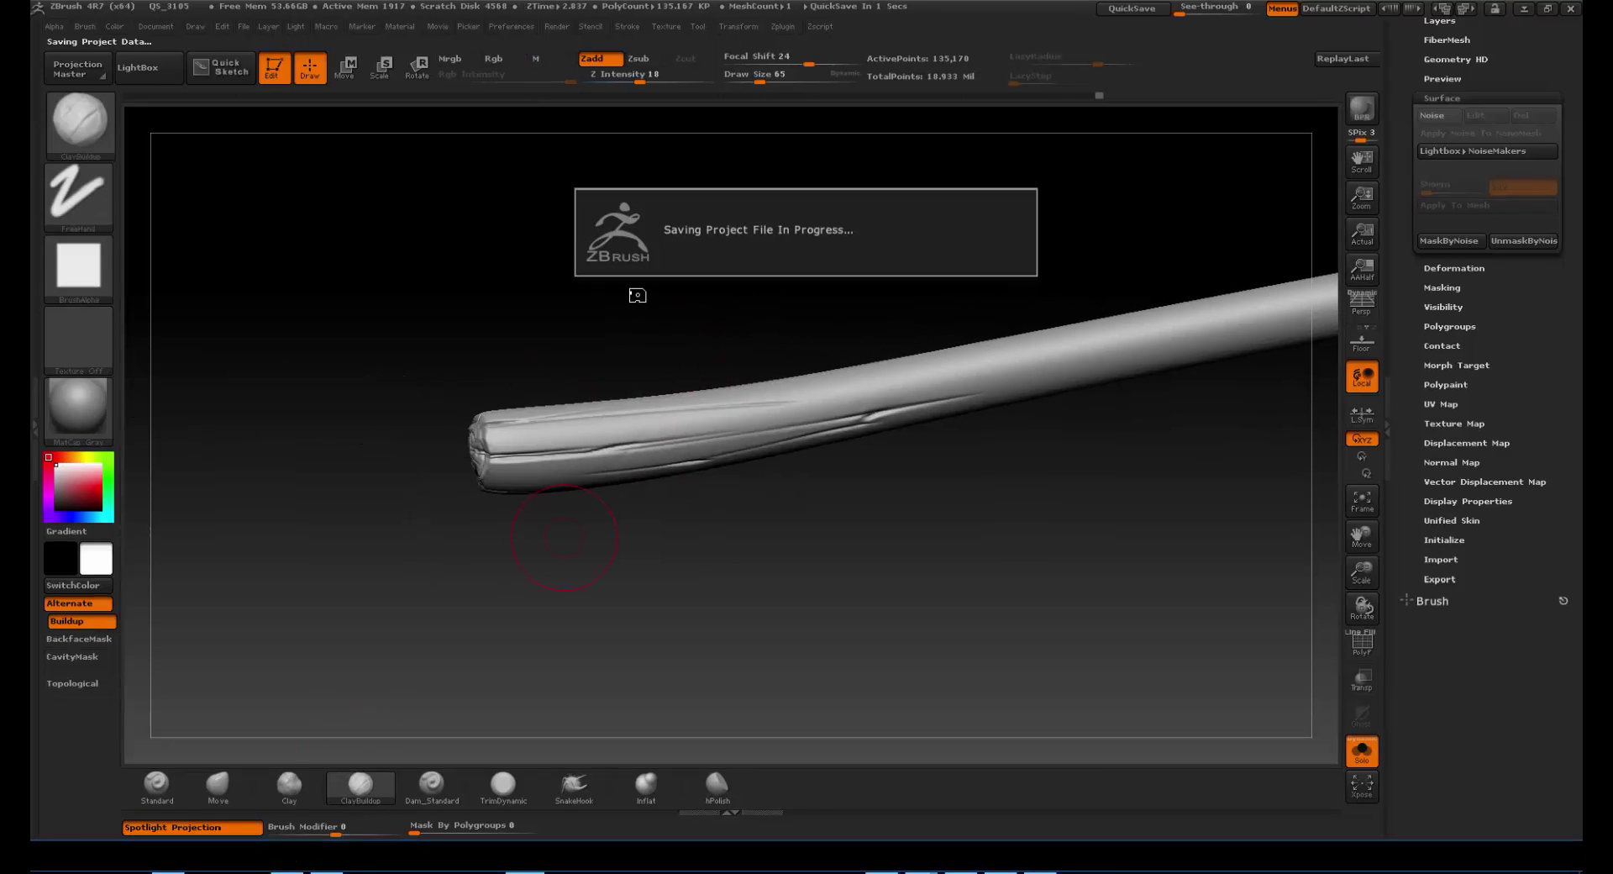
left_click_drag(670, 299, 700, 341)
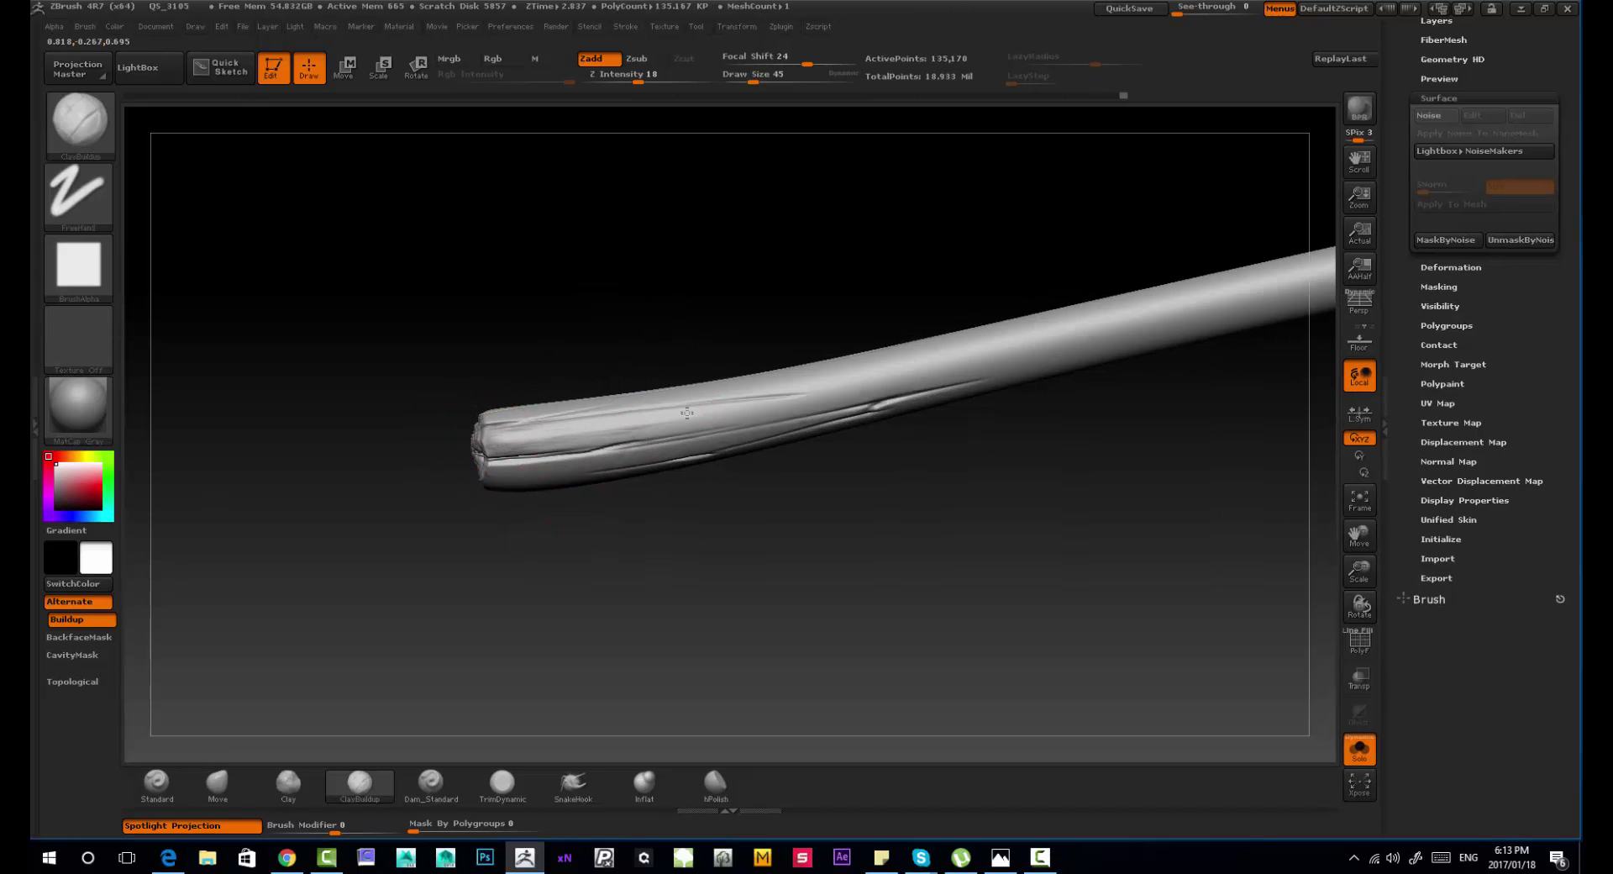
right_click_drag(554, 451, 550, 416)
left_click_drag(507, 468, 531, 467)
right_click_drag(492, 474, 494, 446)
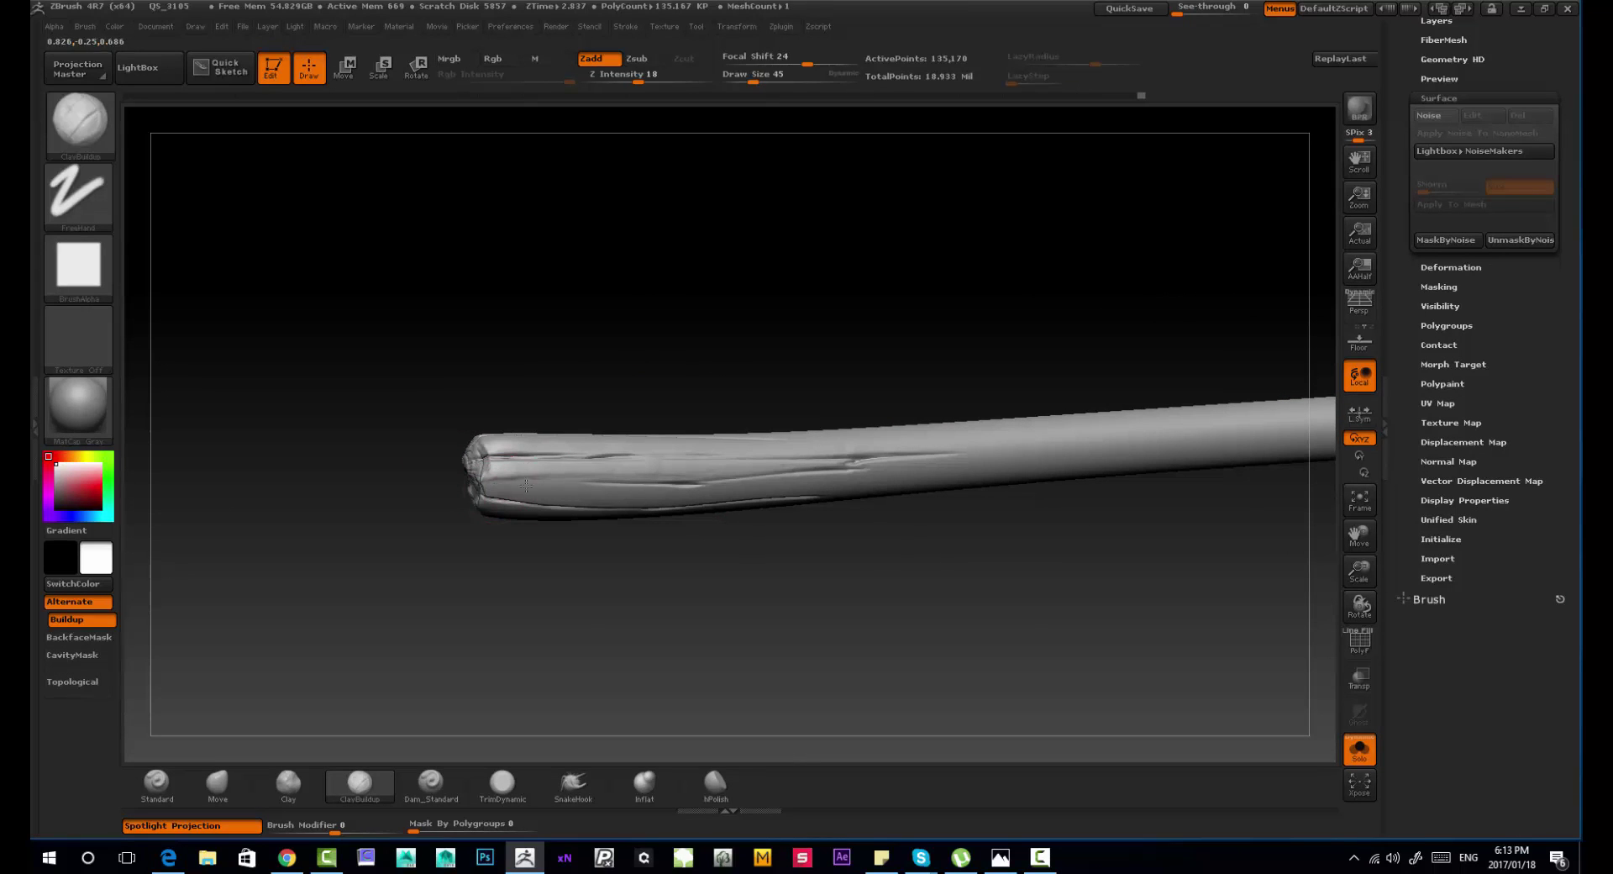
left_click_drag(502, 472, 613, 495)
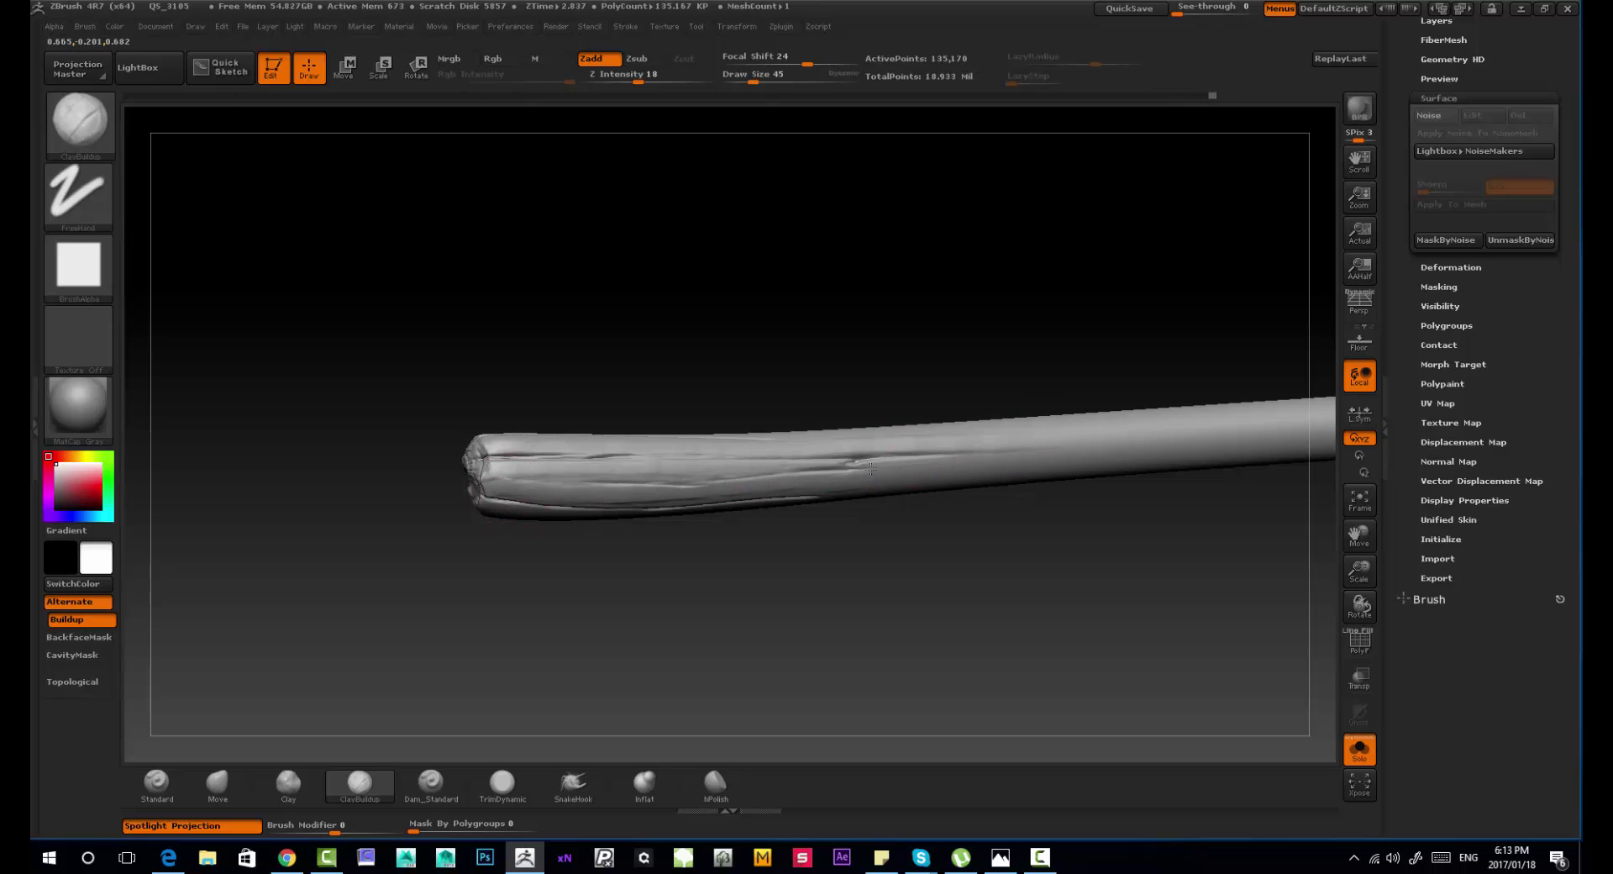
mouse_move(871, 468)
right_mouse_down()
mouse_move(612, 370)
mouse_move(623, 312)
mouse_move(612, 352)
right_mouse_up()
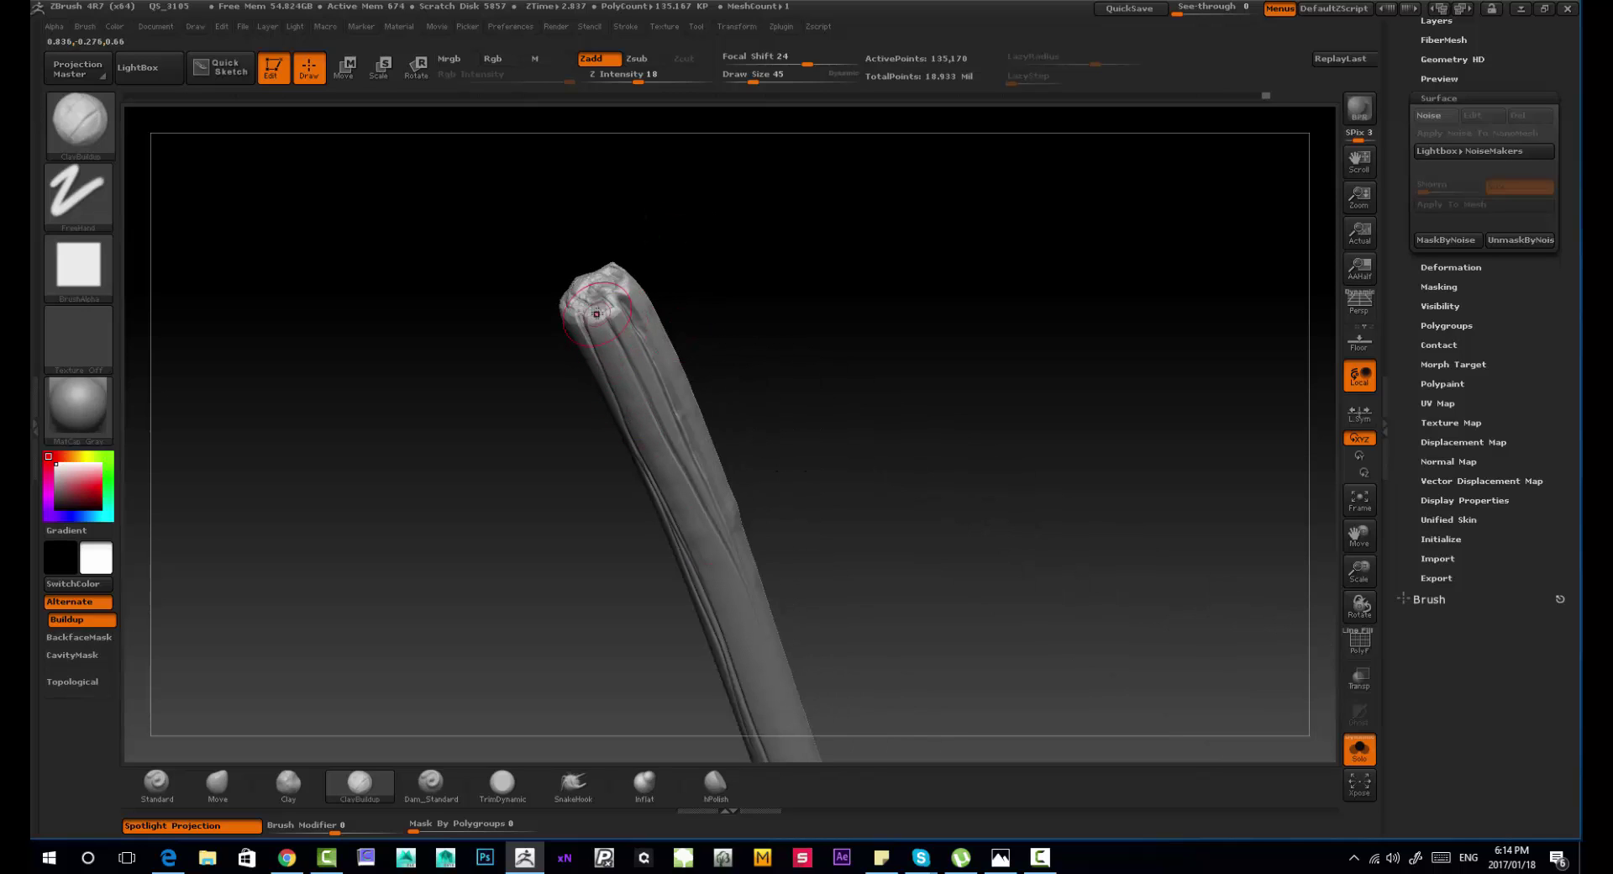
right_click_drag(643, 382, 570, 329)
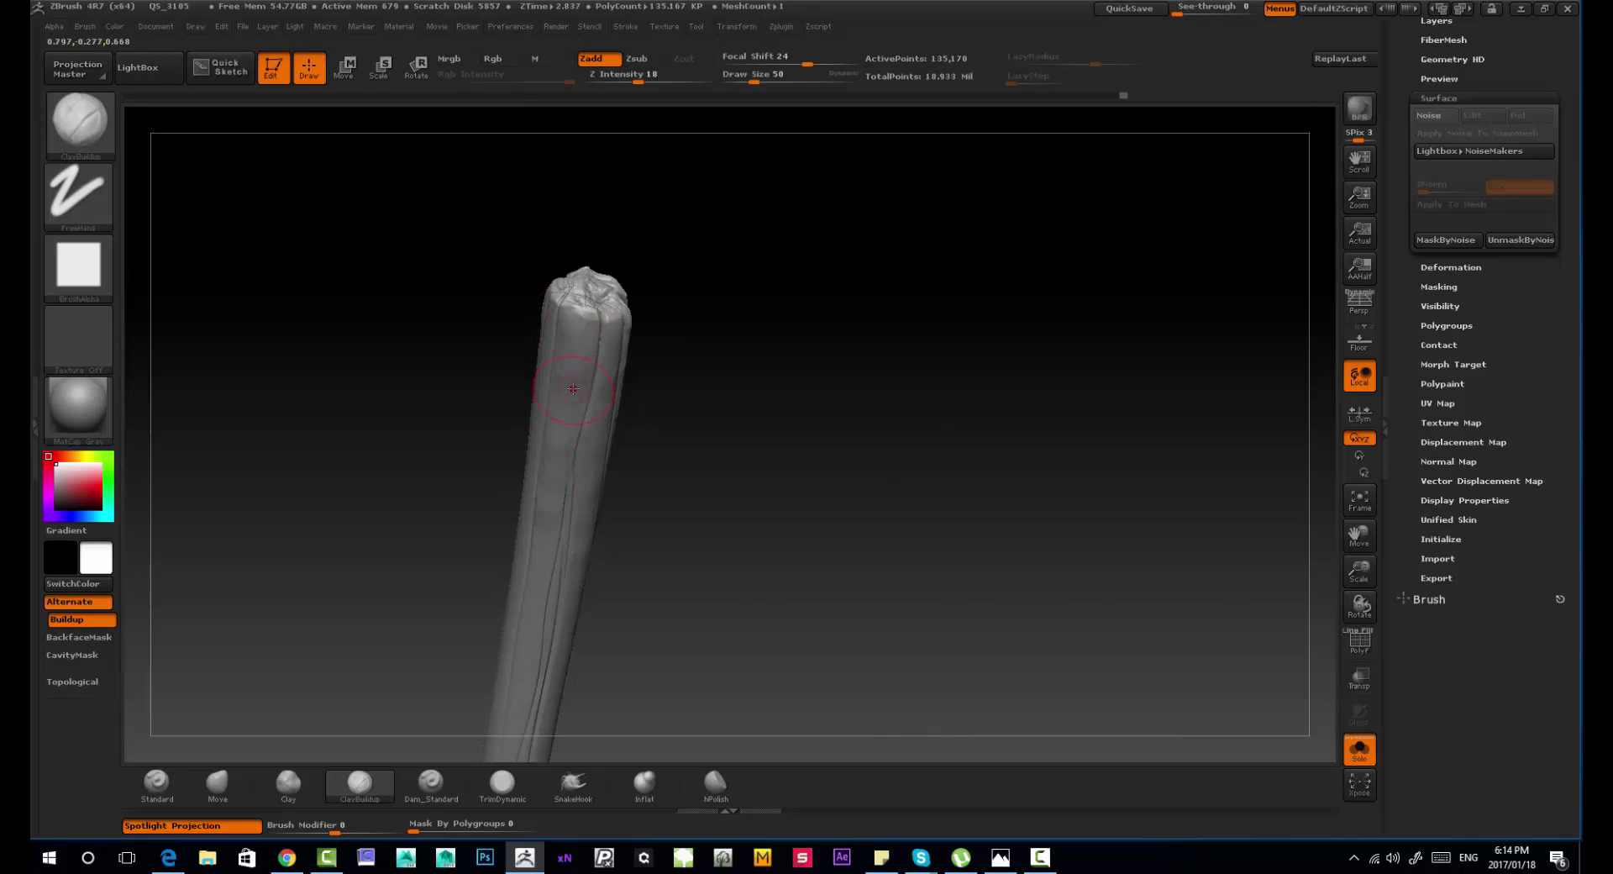
Step: Subdivide the pole twice and build up a small knot near its end with ClayBuildup at a draw size of 24
right_click_drag(573, 388, 574, 290)
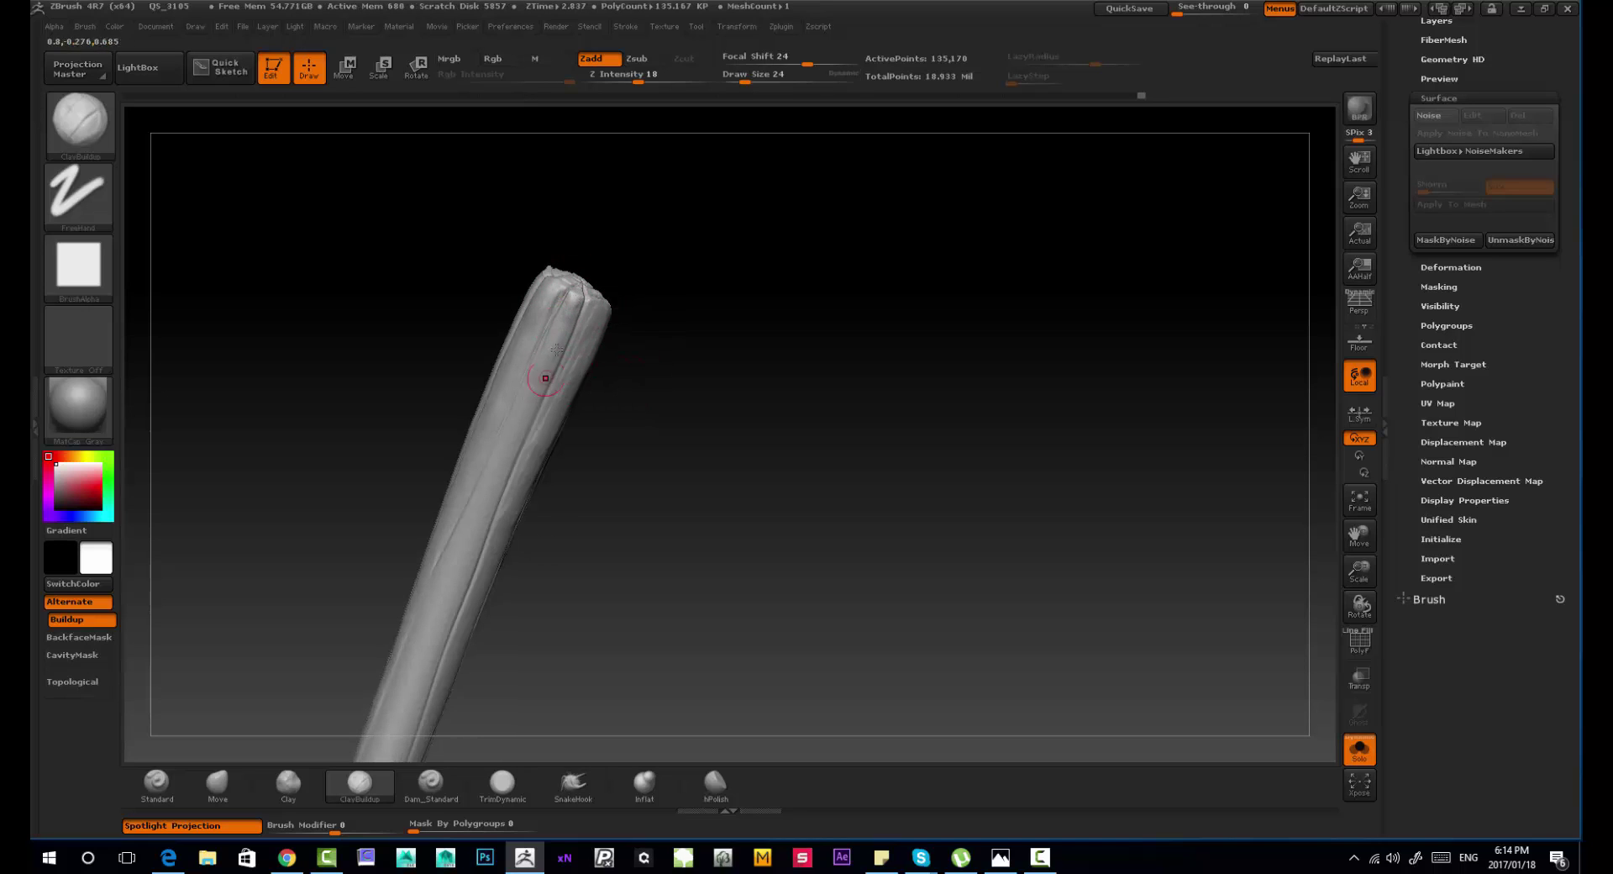
right_click_drag(556, 349, 588, 416)
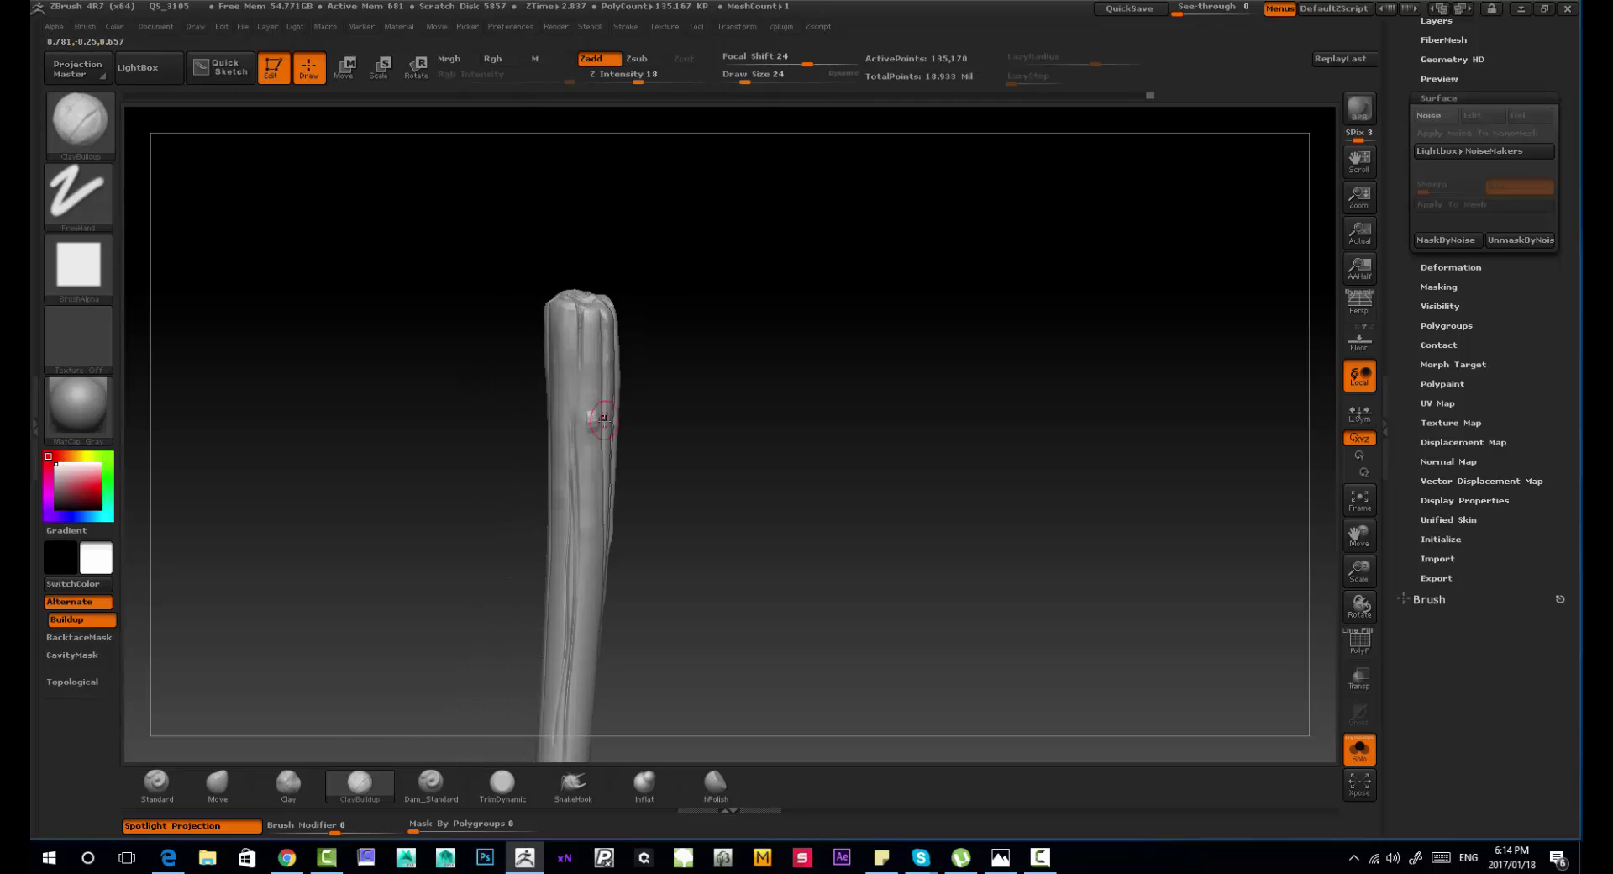
key("ctrl+d")
key("d")
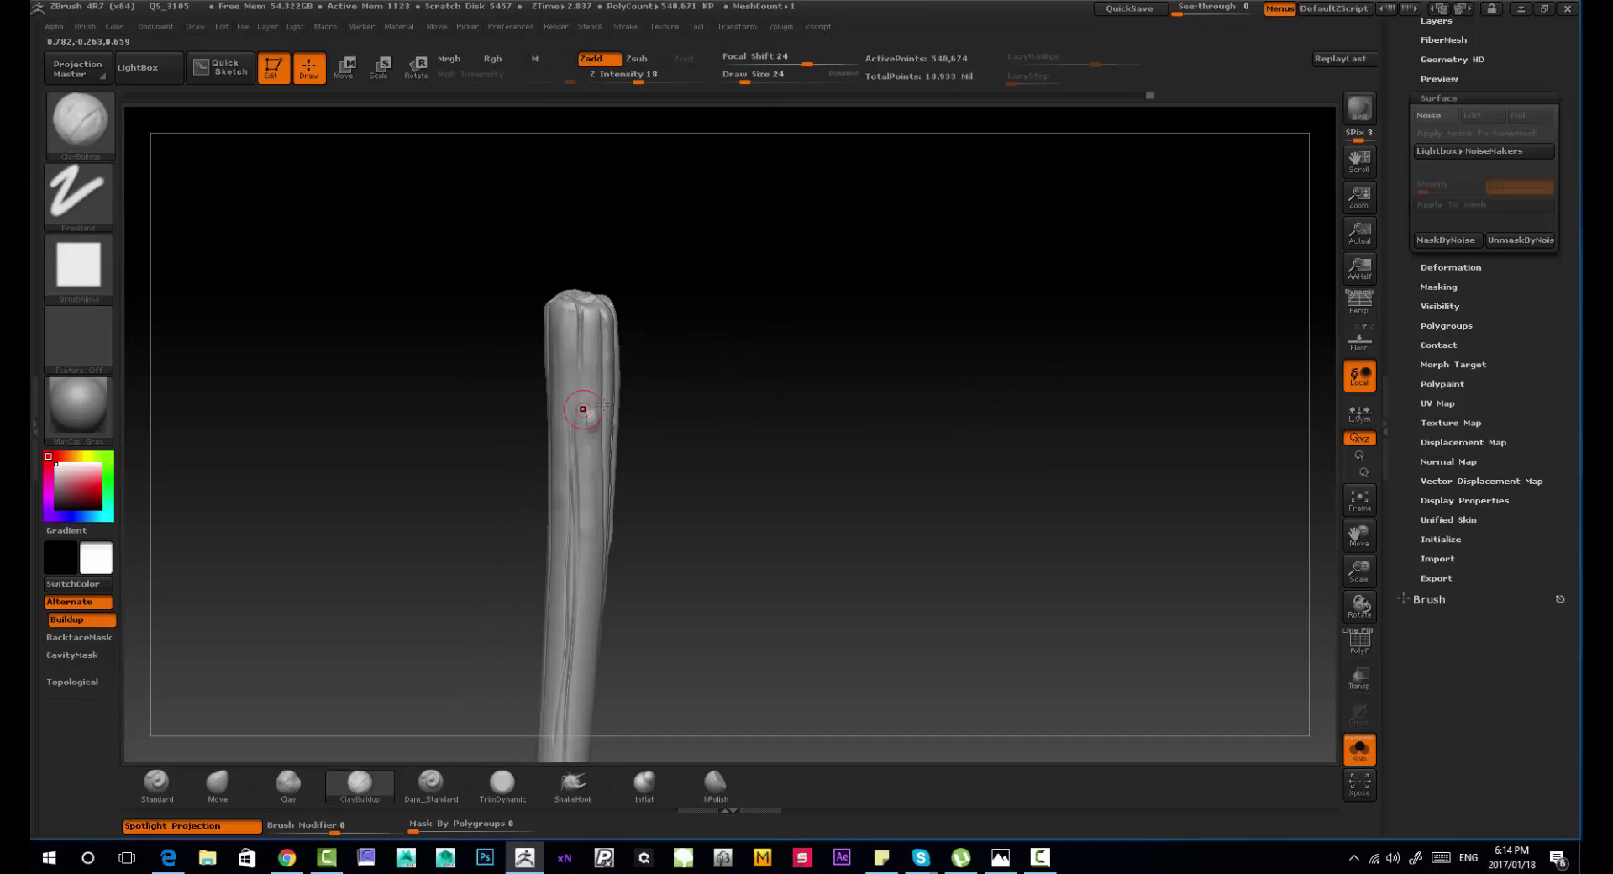
key("ctrl+d")
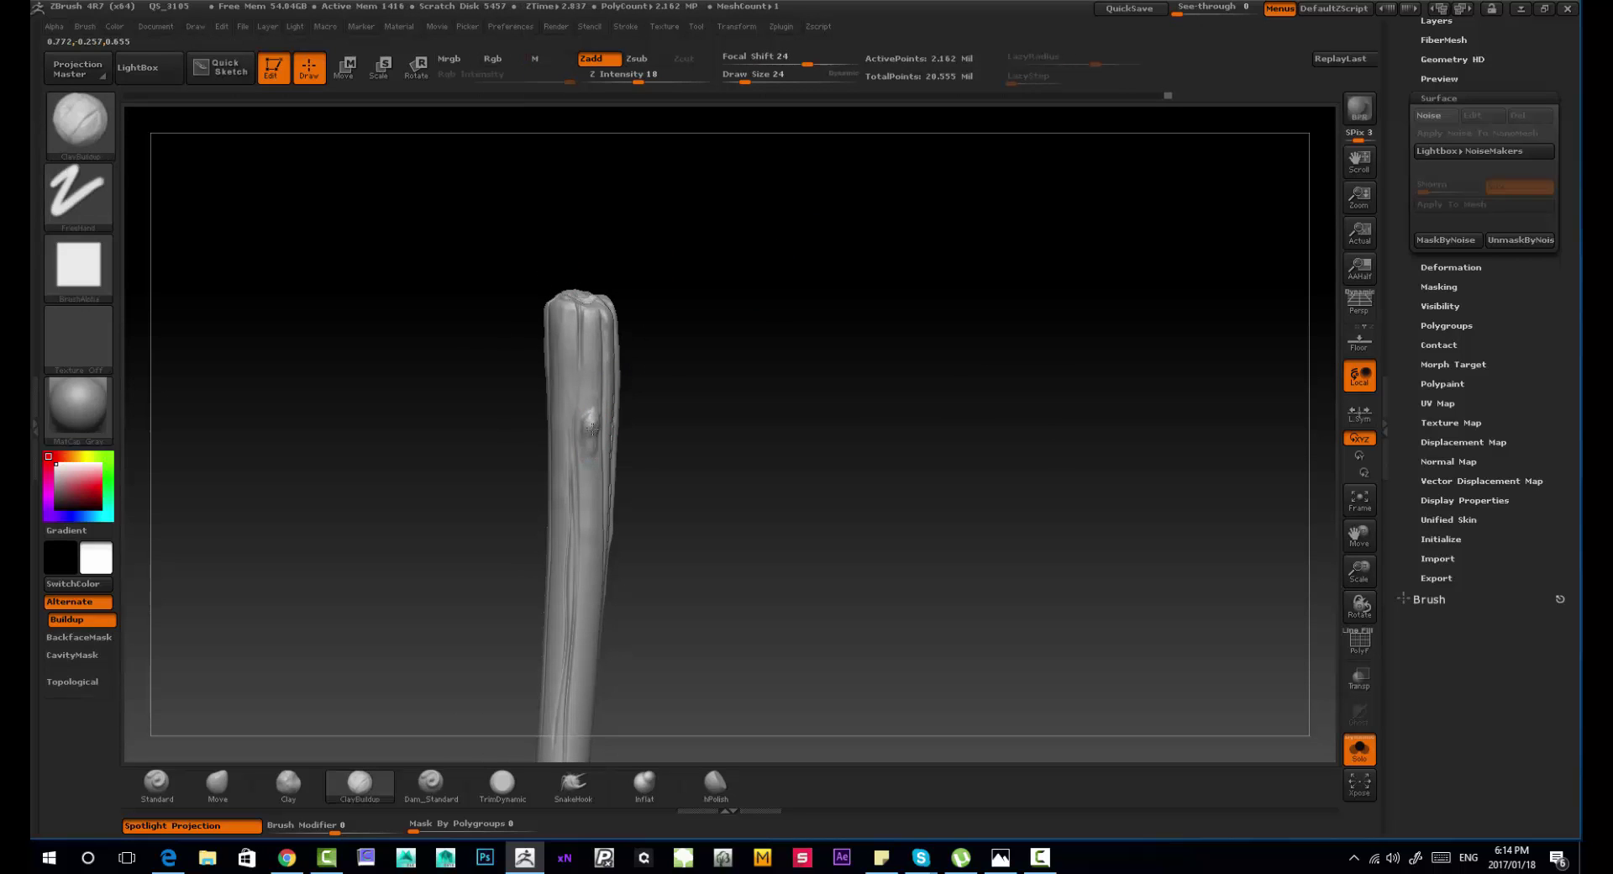
left_click_drag(677, 471, 521, 458)
Step: Show the whole shack again and select the shorter round pole just below the finished one
left_click_drag(823, 672, 873, 392, "alt")
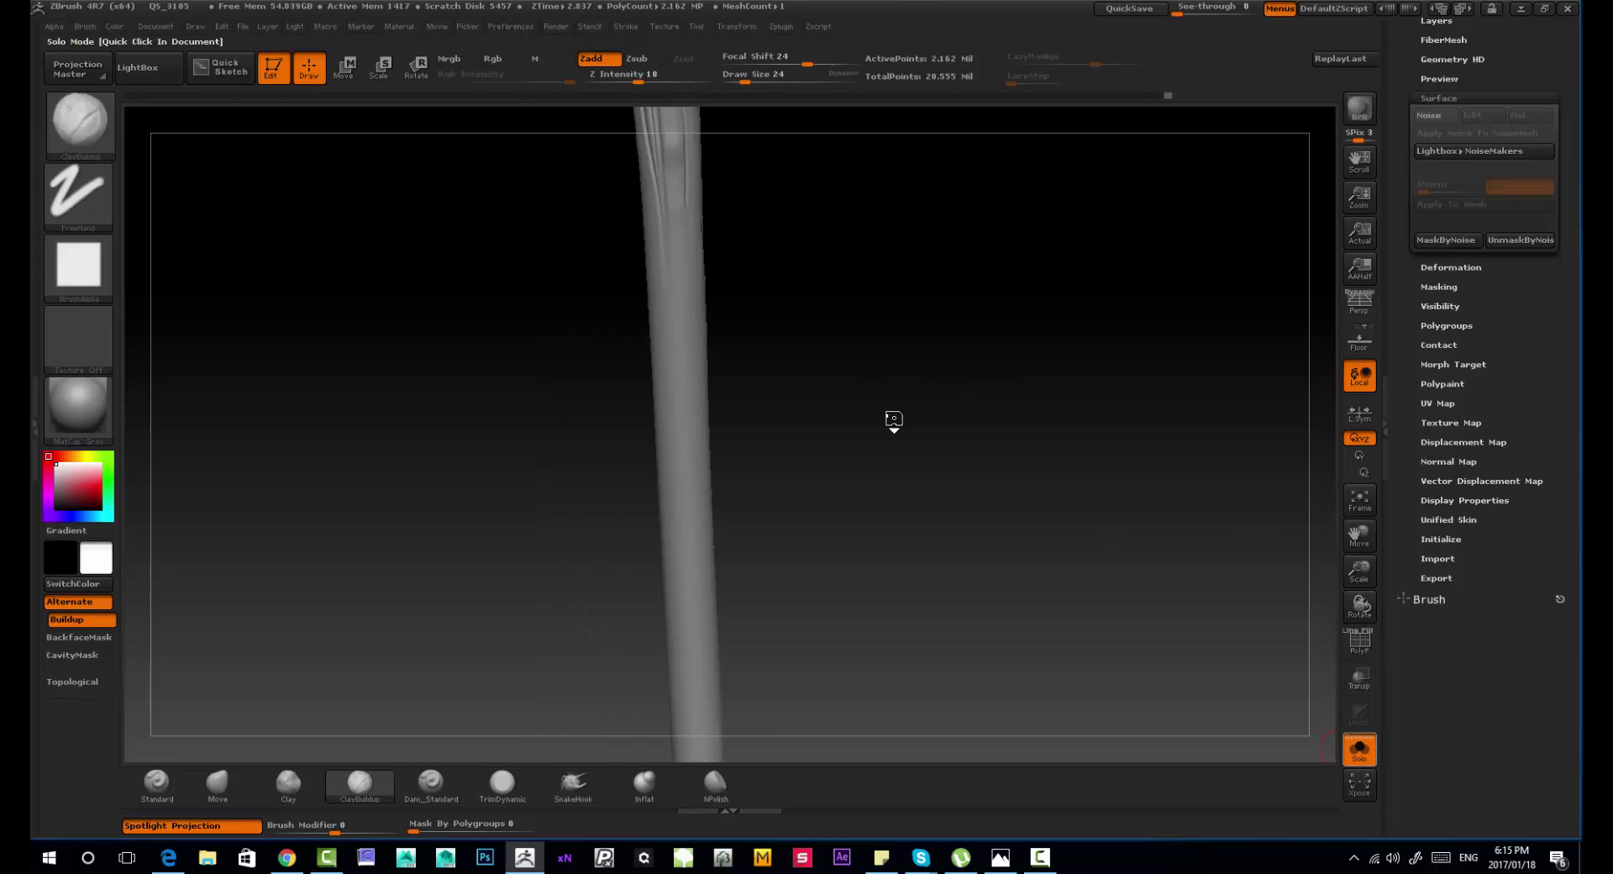
left_click(1359, 747)
right_click_drag(874, 580, 696, 469, "ctrl")
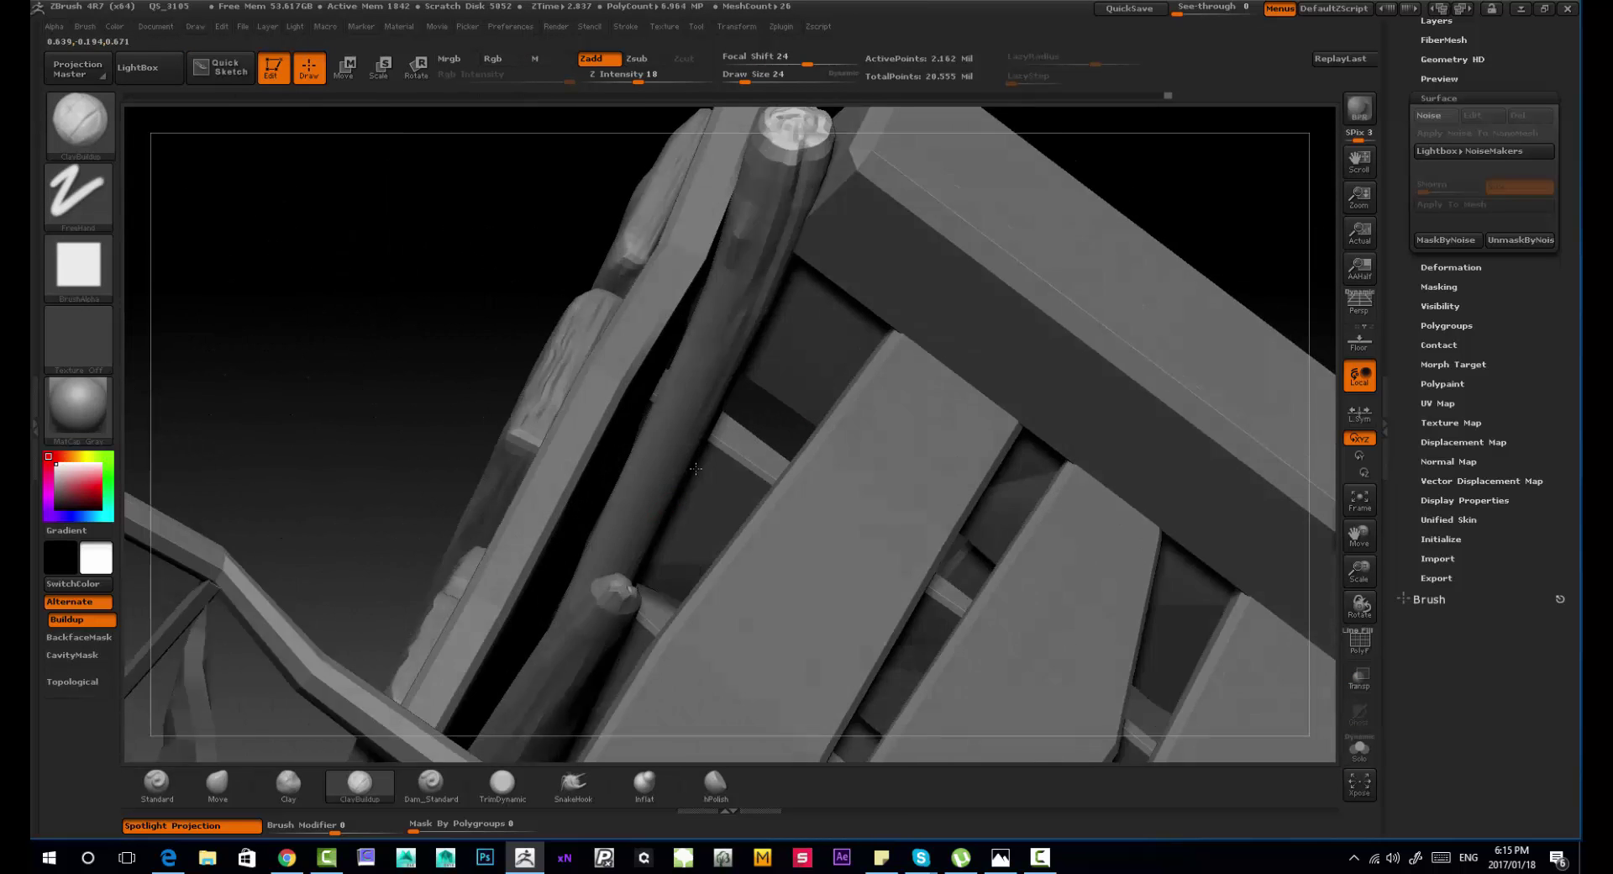
left_click(620, 592, "alt")
right_click_drag(620, 591, 645, 541, "alt")
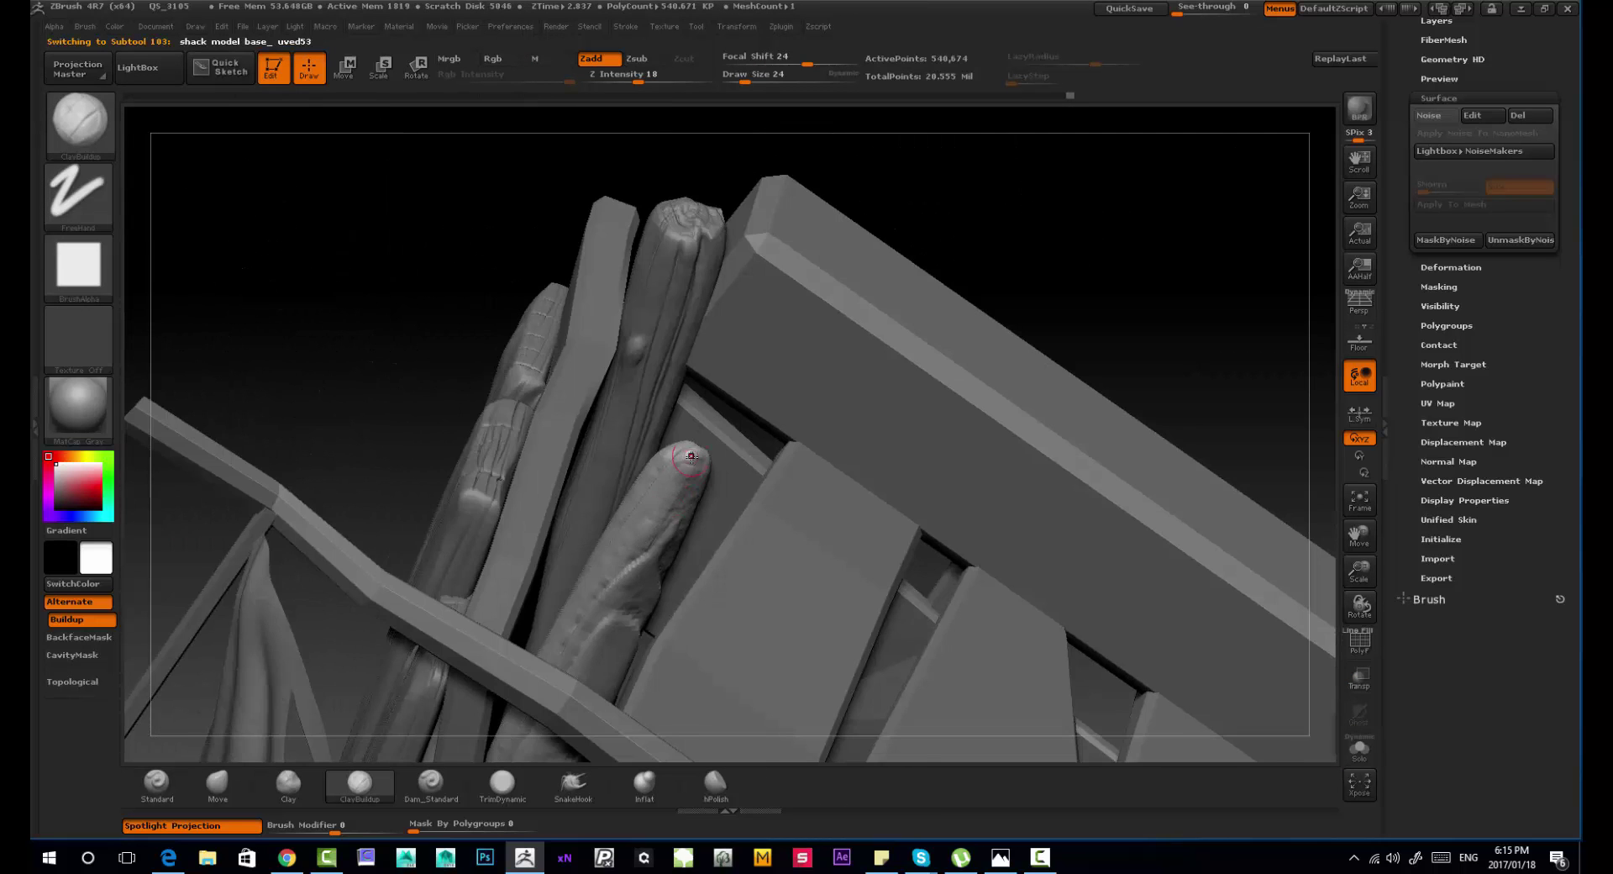
Step: Carve cracks into the shorter pole's ends with the Orb slash curve brush at draw sizes of 45 and 118
right_click_drag(691, 456, 610, 561)
left_click(80, 121)
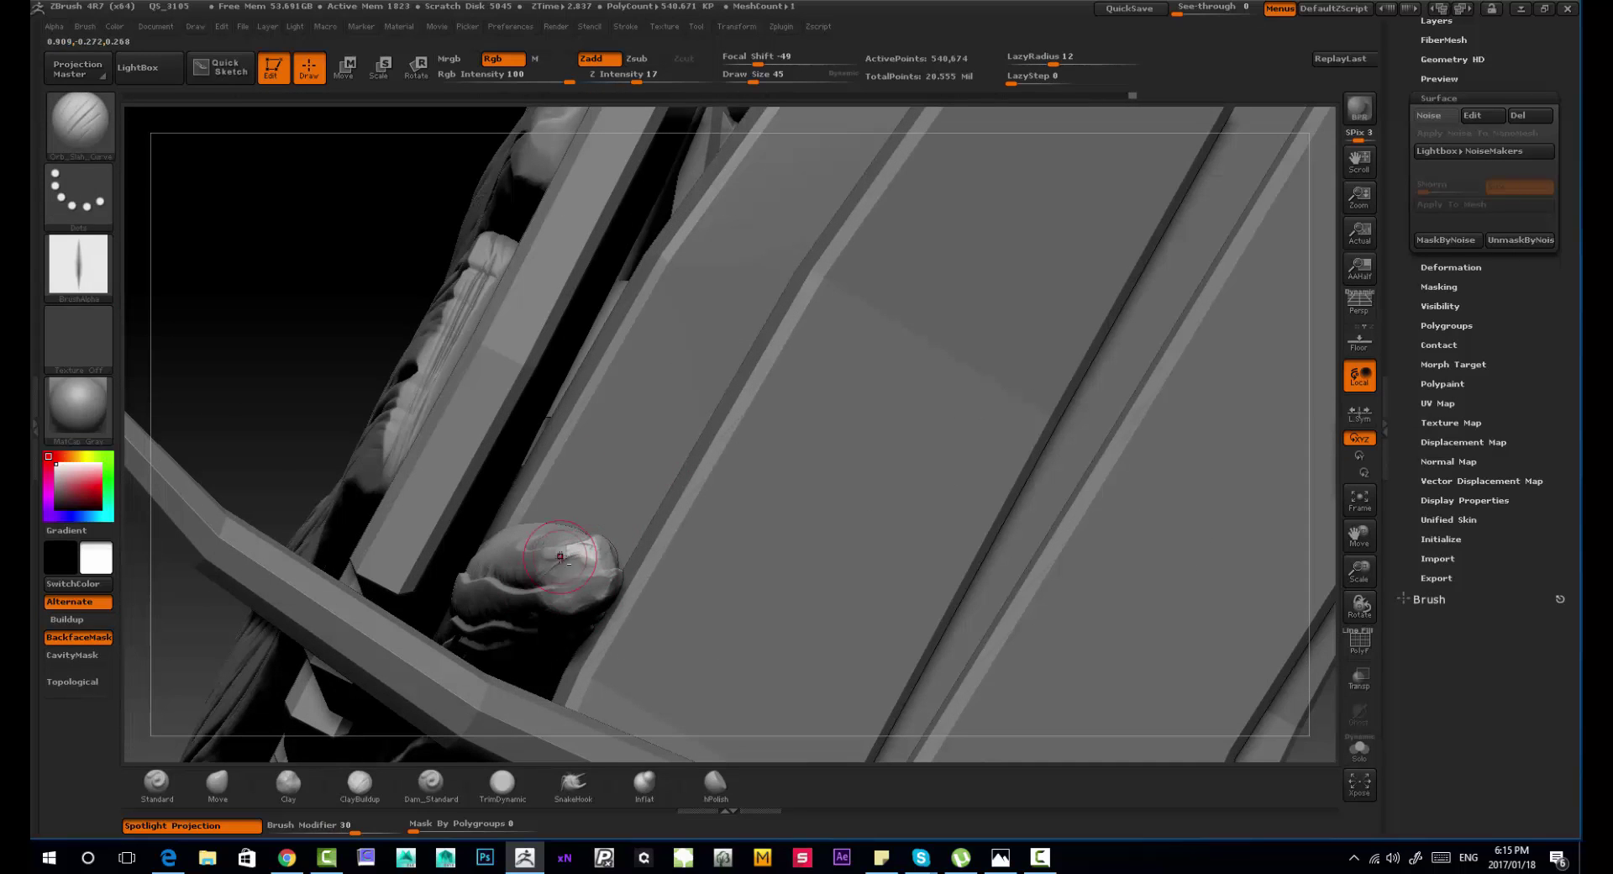
left_click_drag(561, 556, 550, 574, "shift")
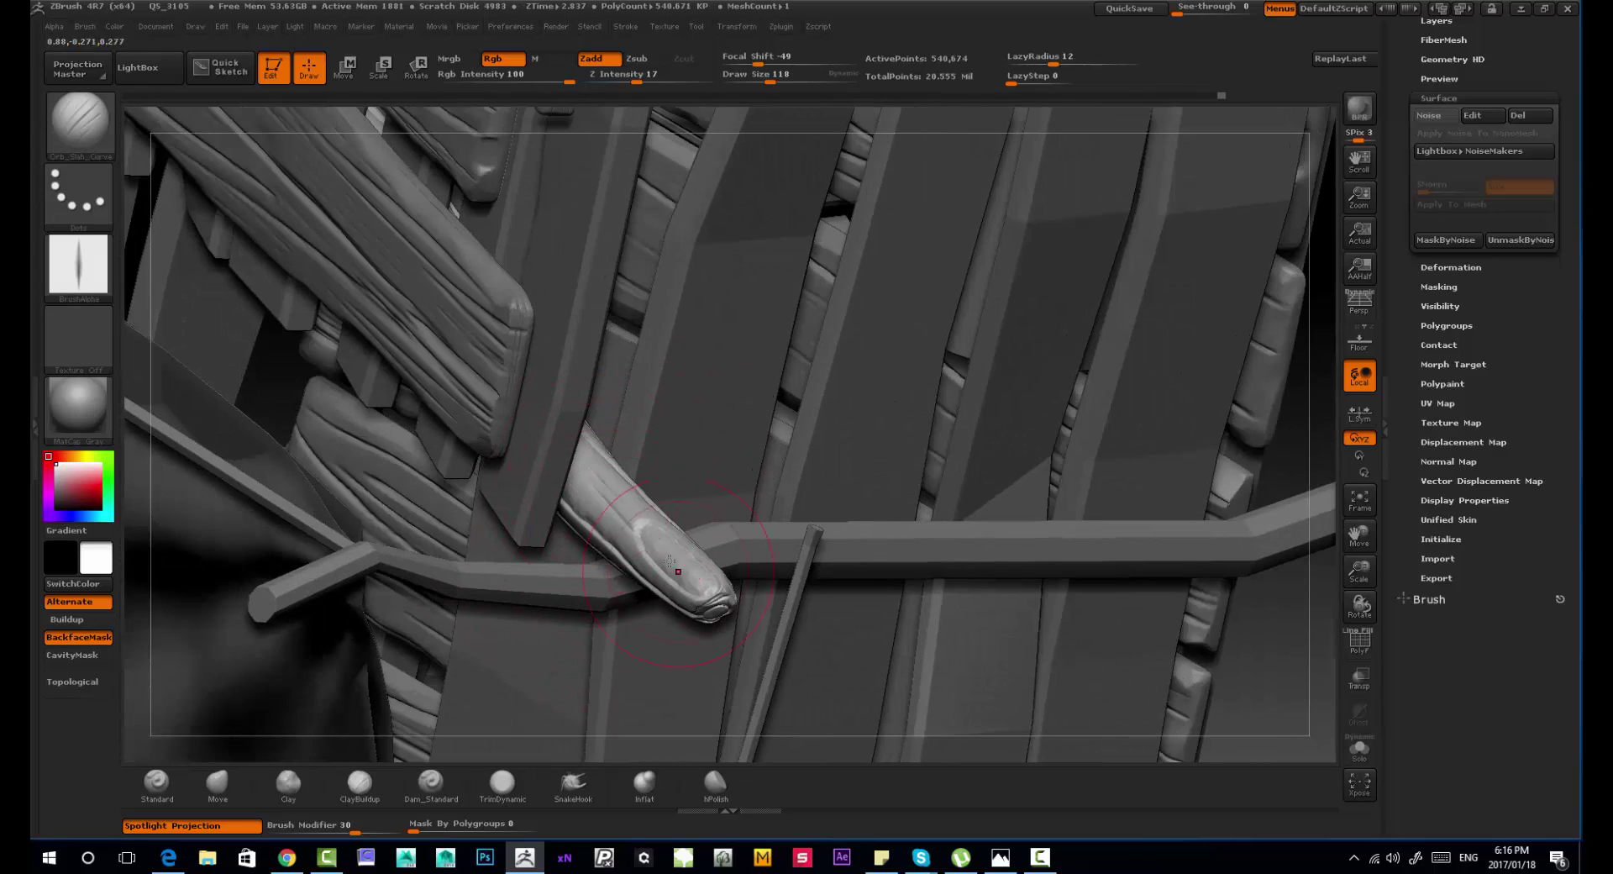
left_click_drag(644, 538, 687, 603)
key("s")
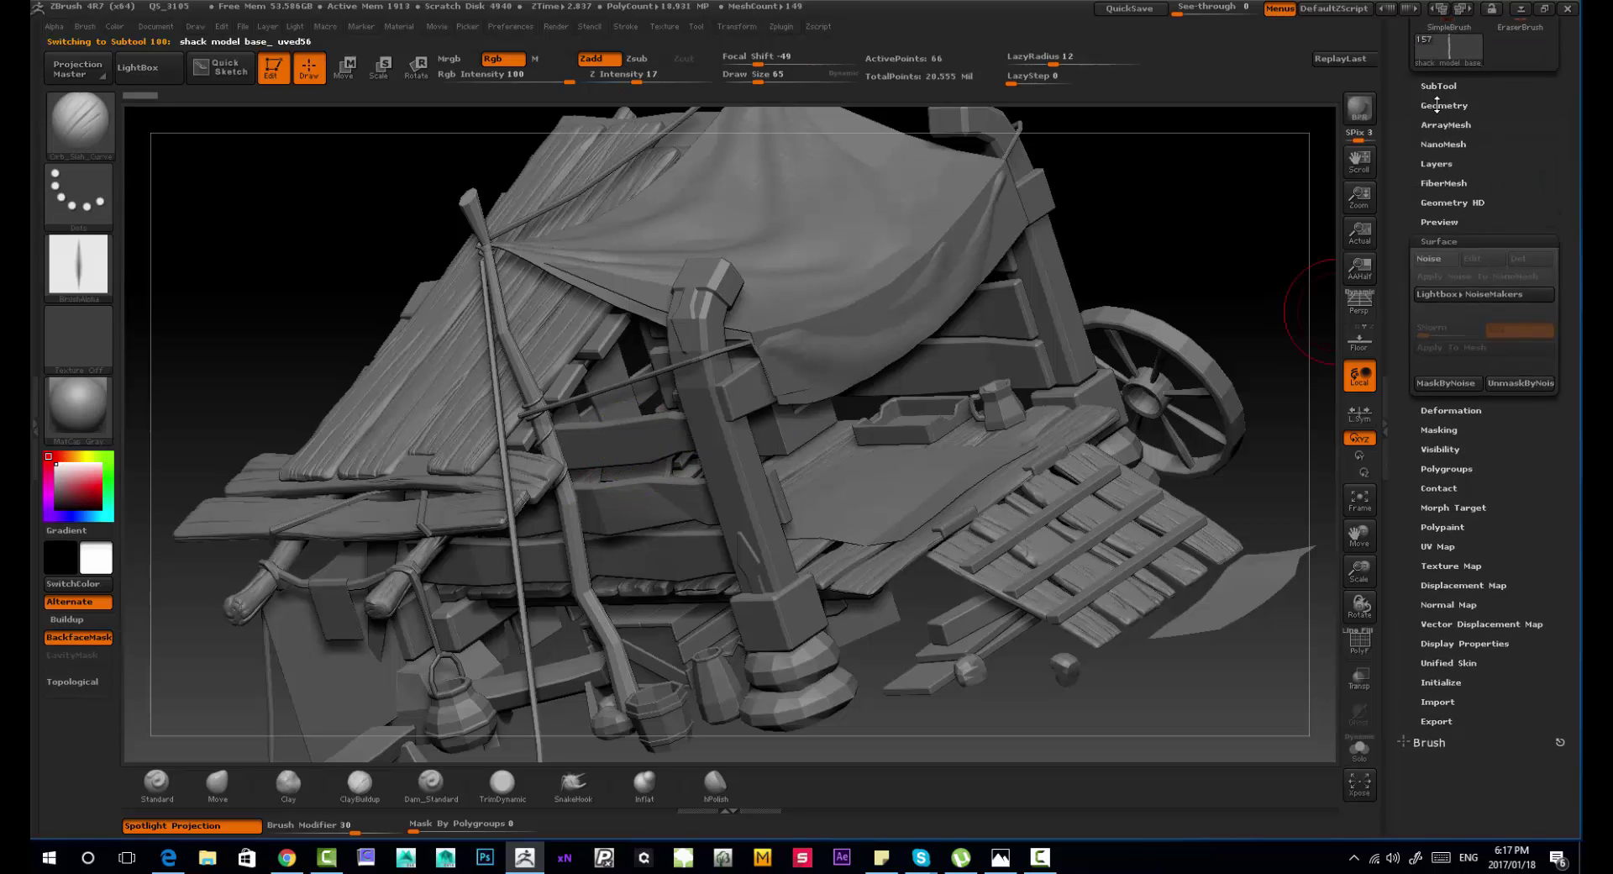
Step: Subdivide the tall bent pole holding up the cloth's corner and smooth it with the Polish deformation
left_click(1441, 238)
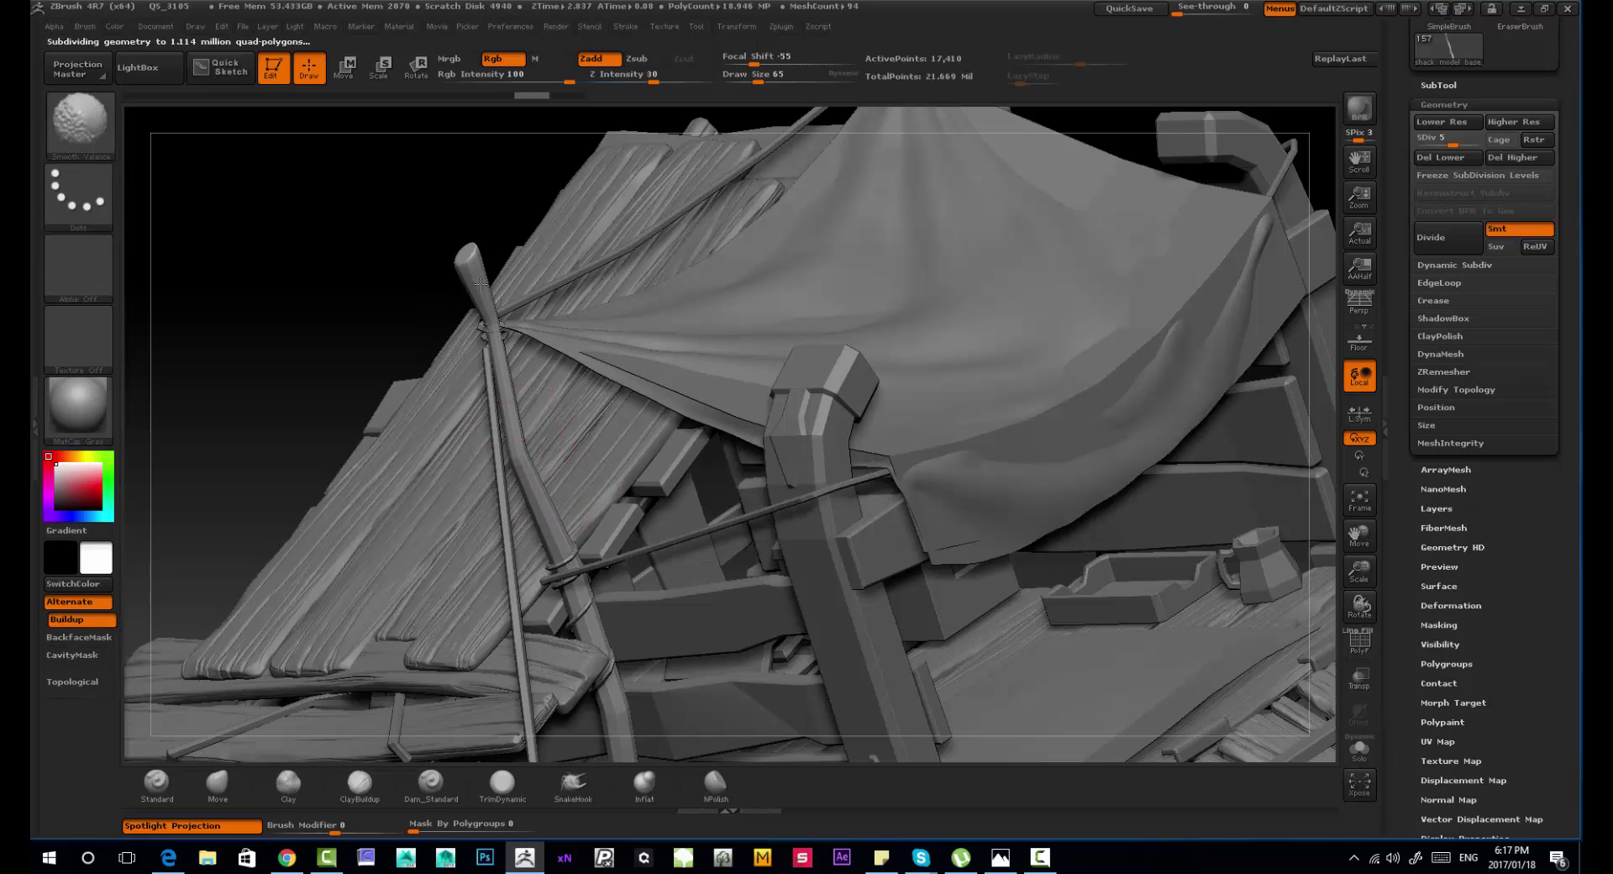
left_click(1450, 605)
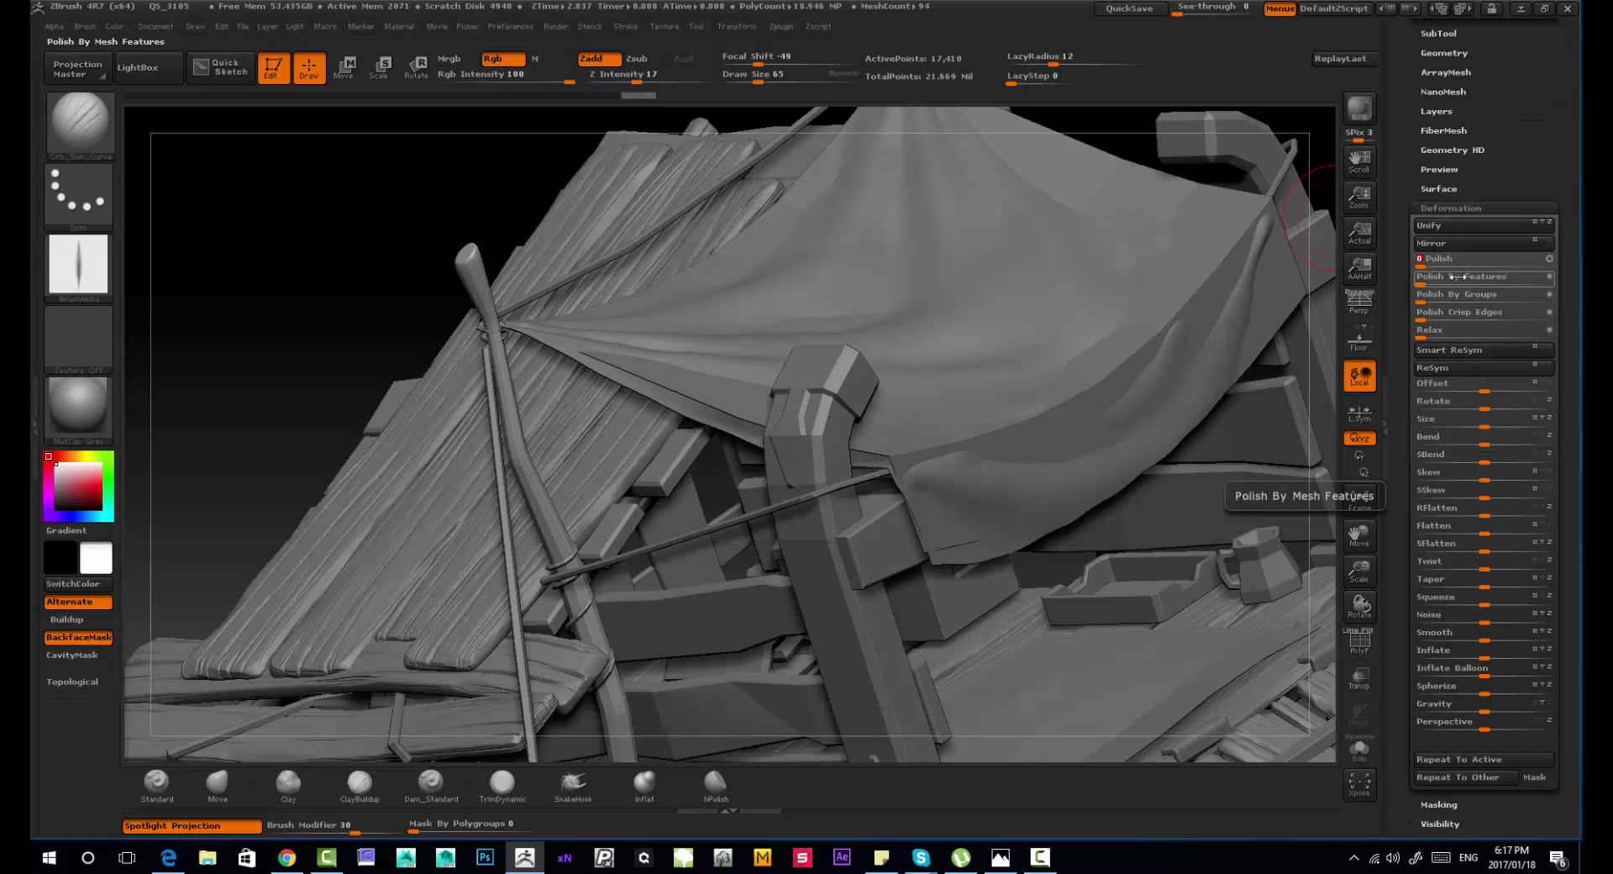
left_click_drag(1450, 260, 1447, 266)
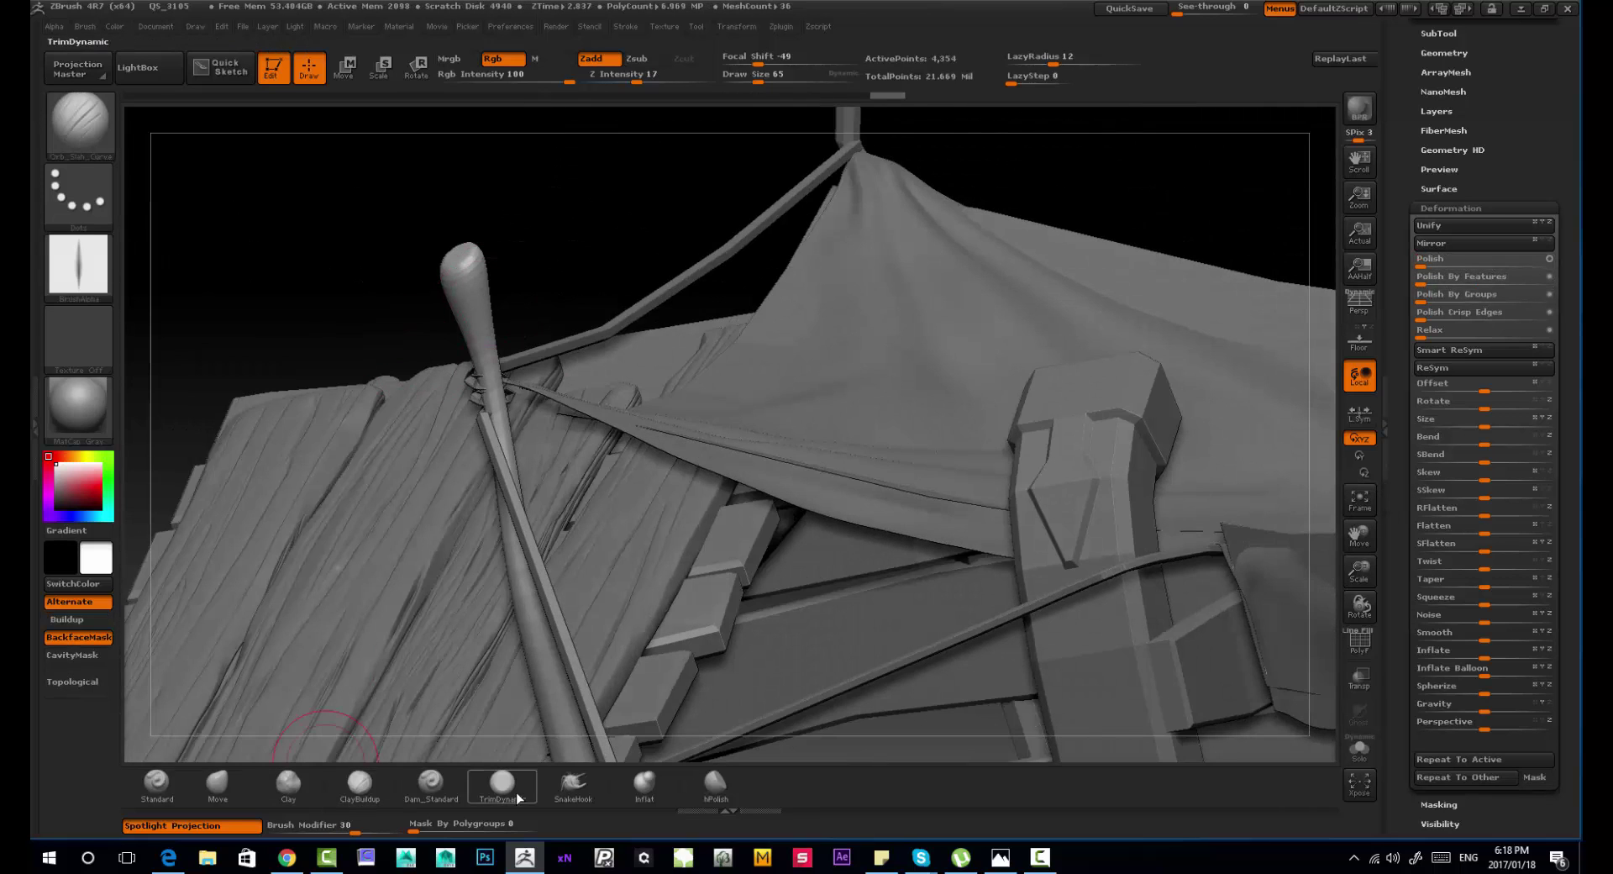
Step: Reshape the tall bent pole with the Move brush, raising the draw size to 150
left_click(360, 785)
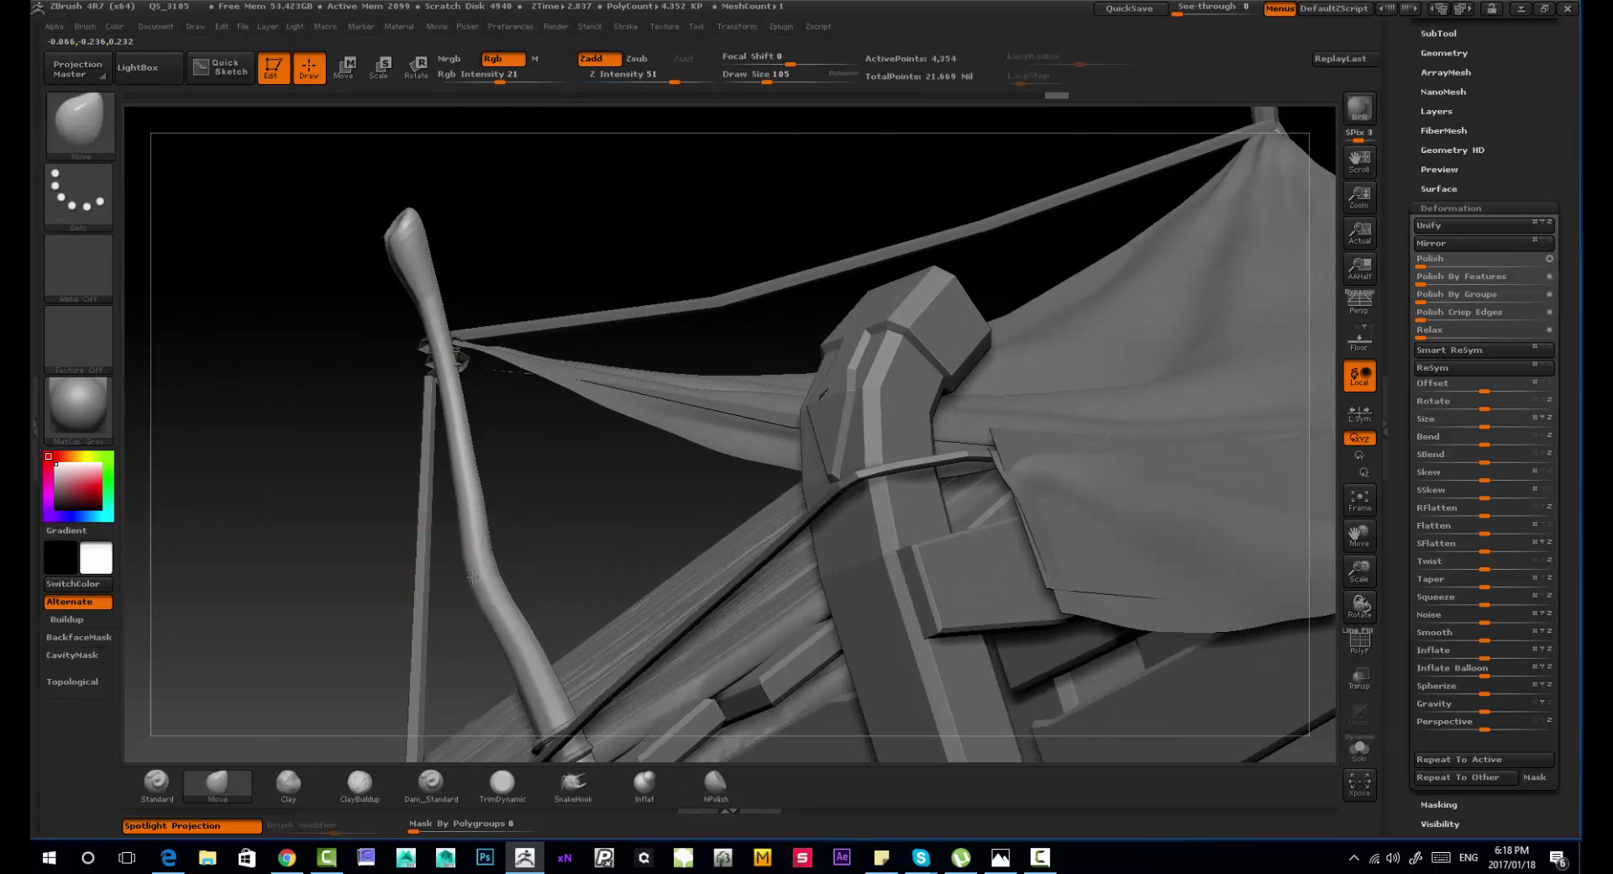
key("]")
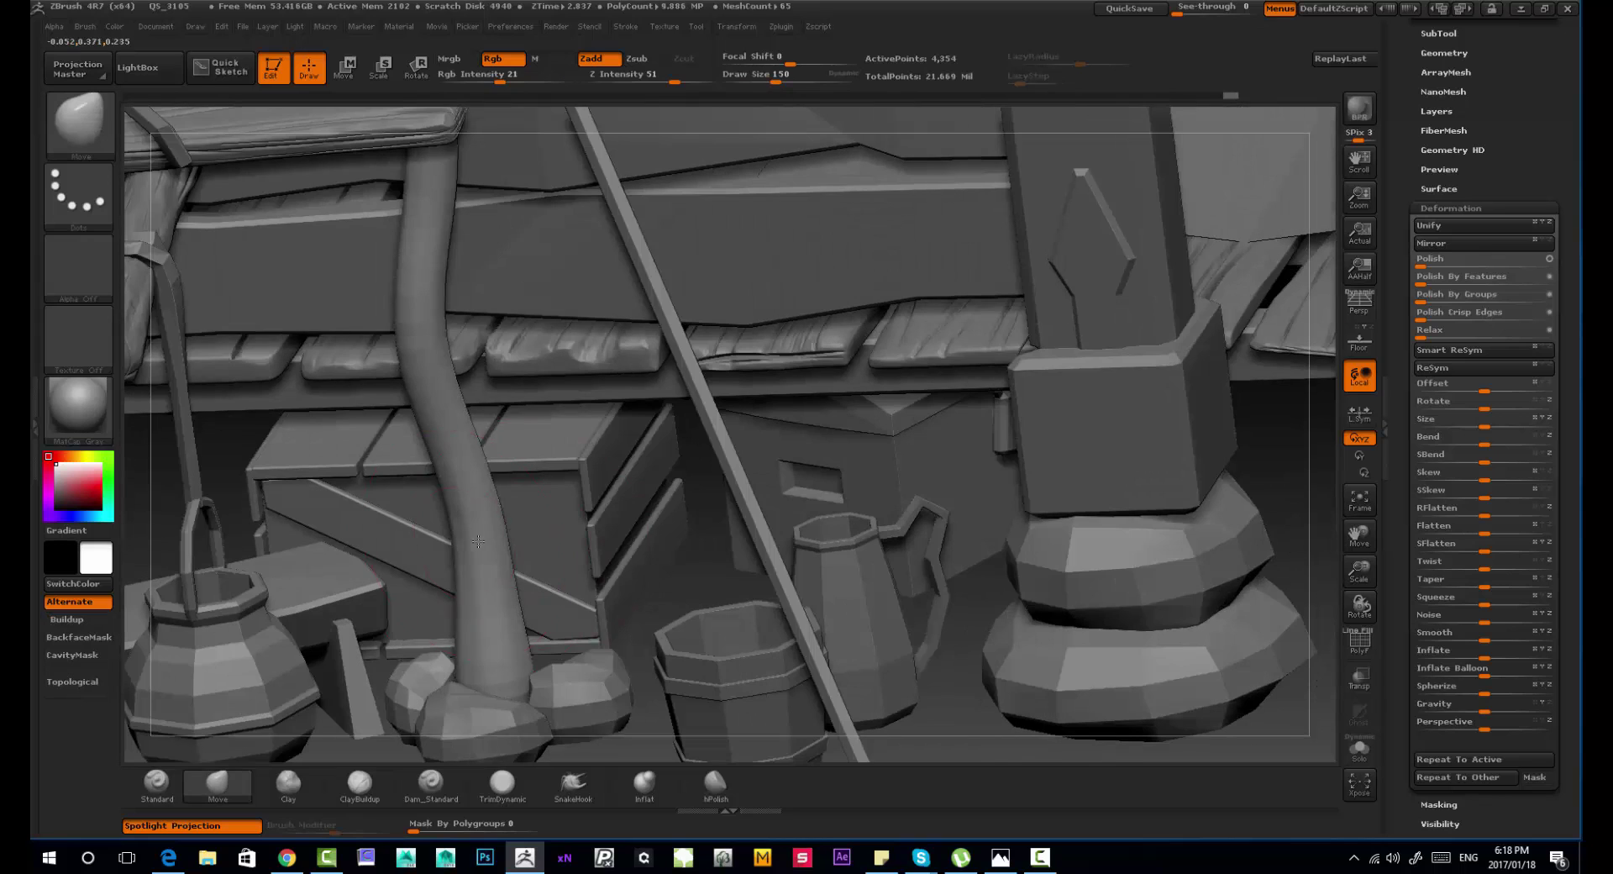
Step: Subdivide the tall bent pole four more times and isolate it for ClayBuildup sculpting at a draw size of 53
key("s")
left_click_drag(453, 431, 459, 426)
key("ctrl+d")
key("ctrl+d")
key("ctrl+d")
key("ctrl+d")
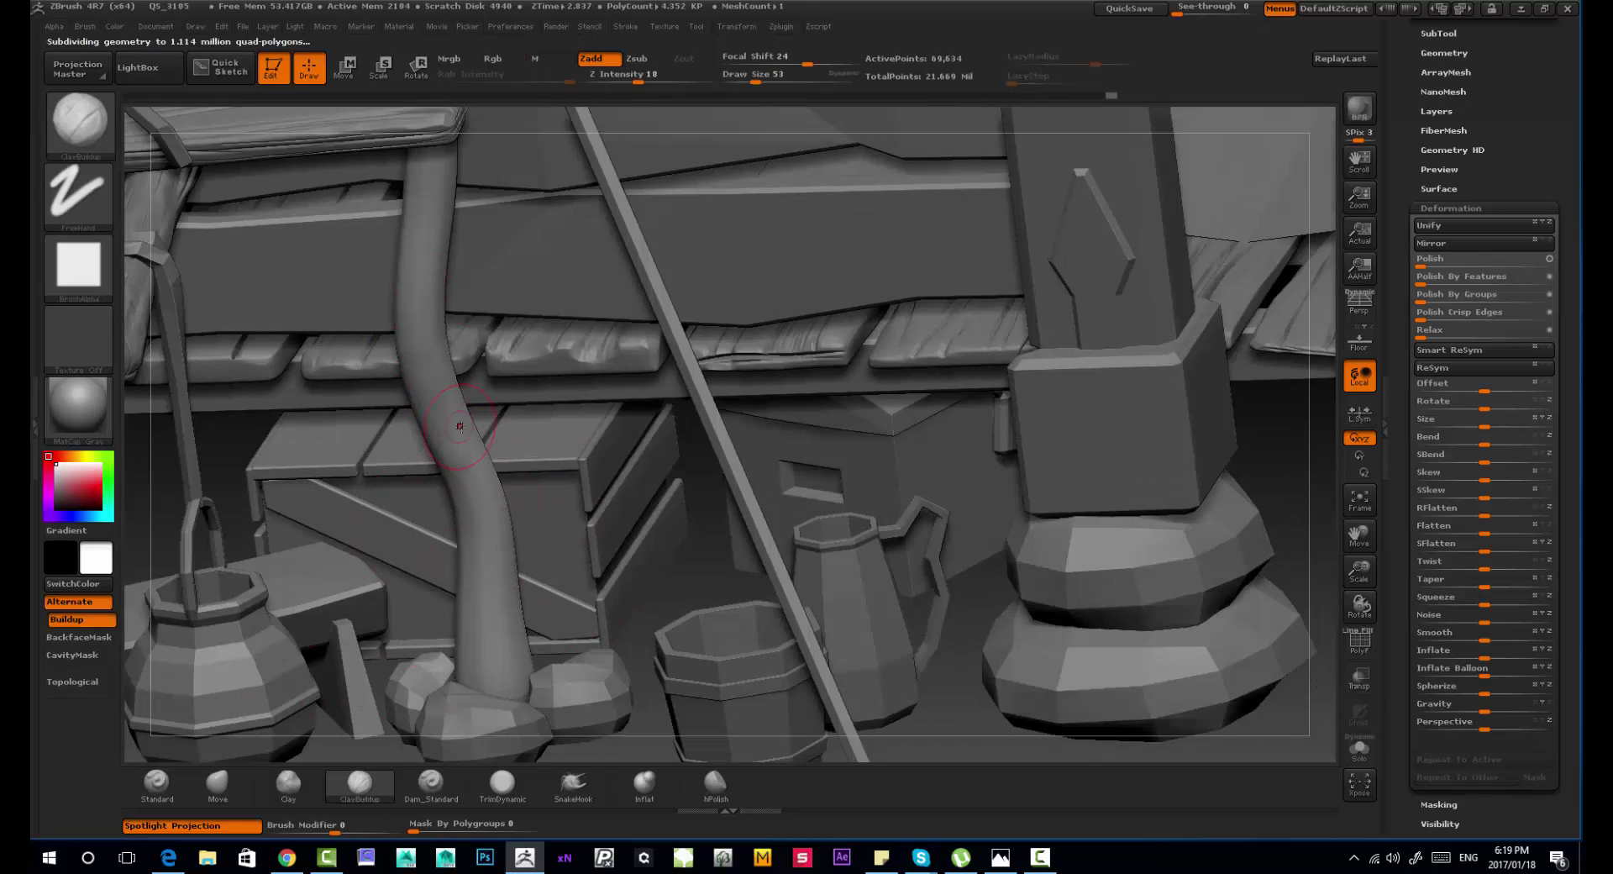
left_click_drag(484, 694, 693, 571)
left_click(1359, 749)
Step: Build up grain ridges along the isolated tall bent pole with ClayBuildup and smooth its mid-section and lower bends
left_click_drag(840, 580, 693, 563)
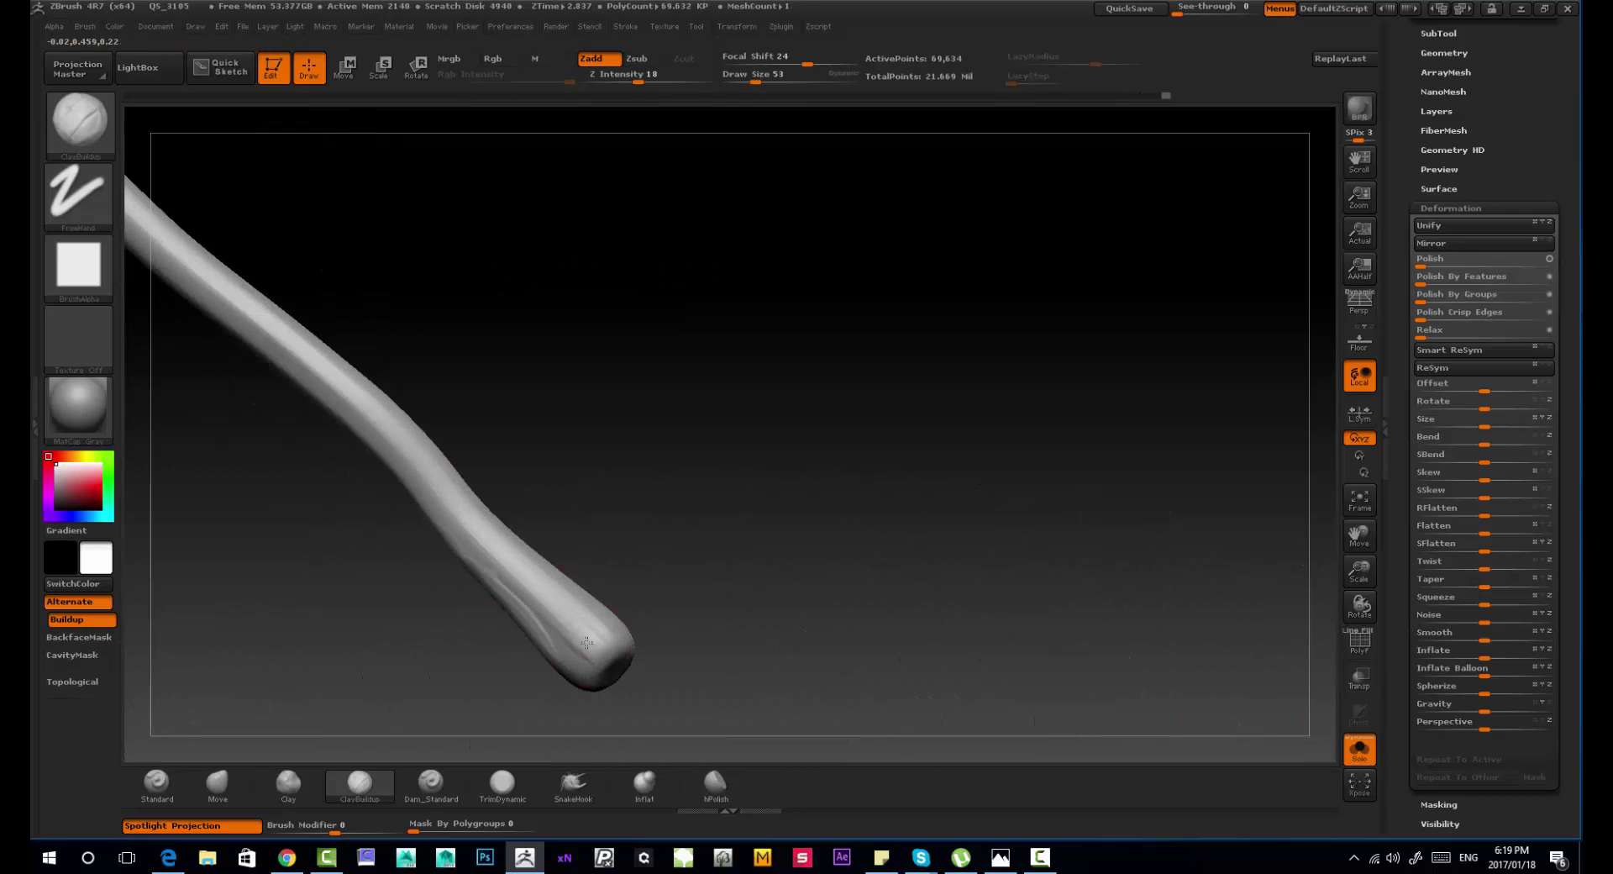
left_click_drag(333, 335, 215, 296)
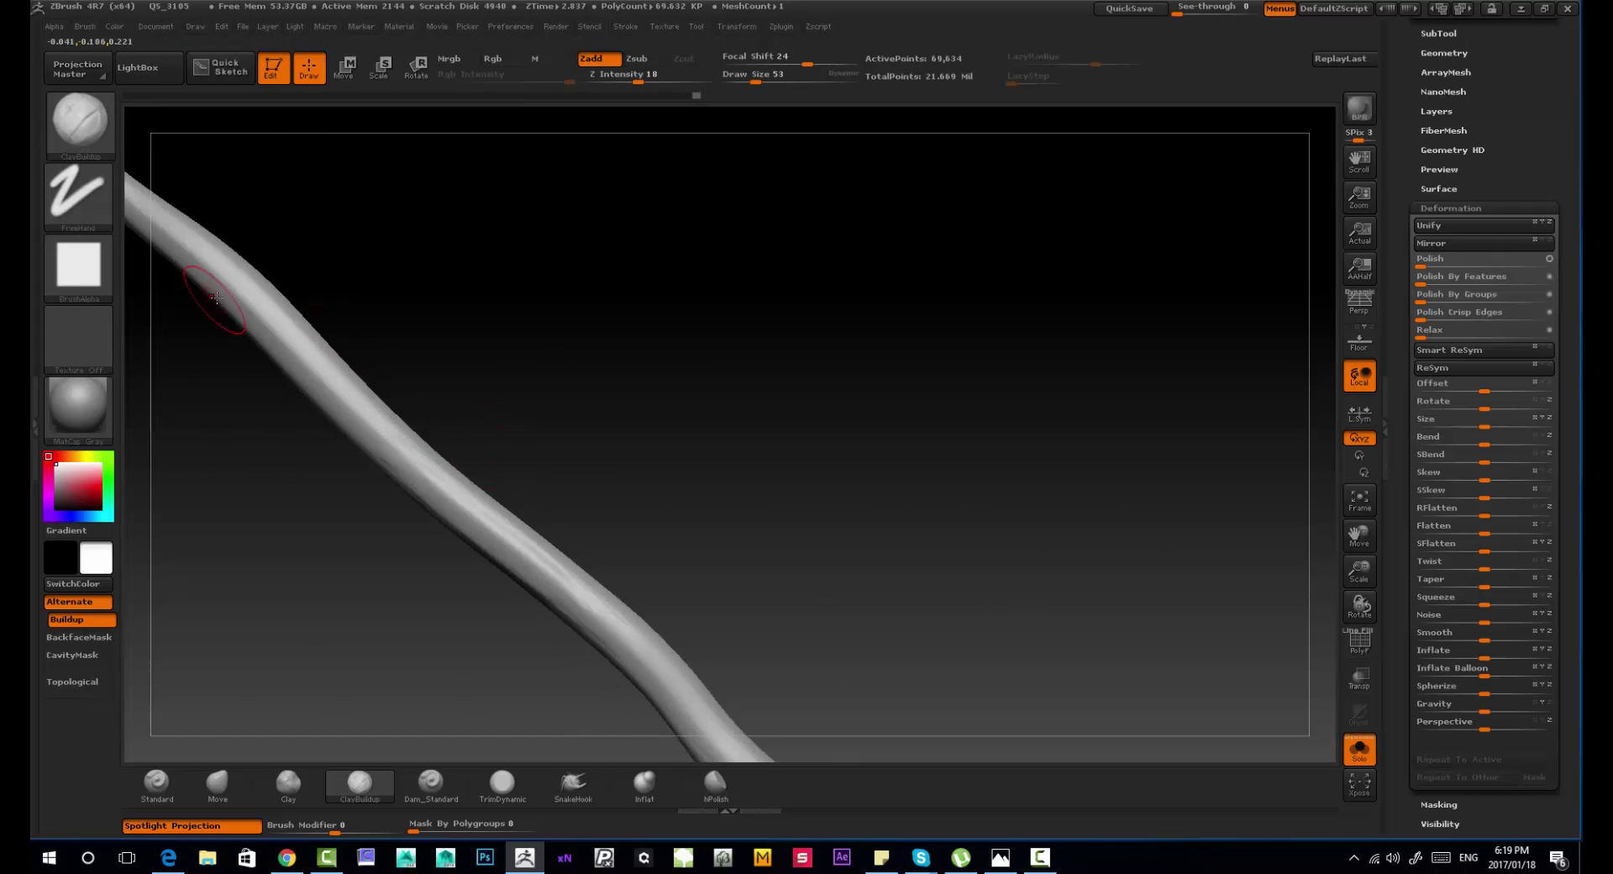
left_click_drag(326, 378, 389, 437)
left_click_drag(521, 420, 437, 496)
left_click_drag(471, 546, 470, 403, "alt")
left_click_drag(319, 420, 310, 471, "shift")
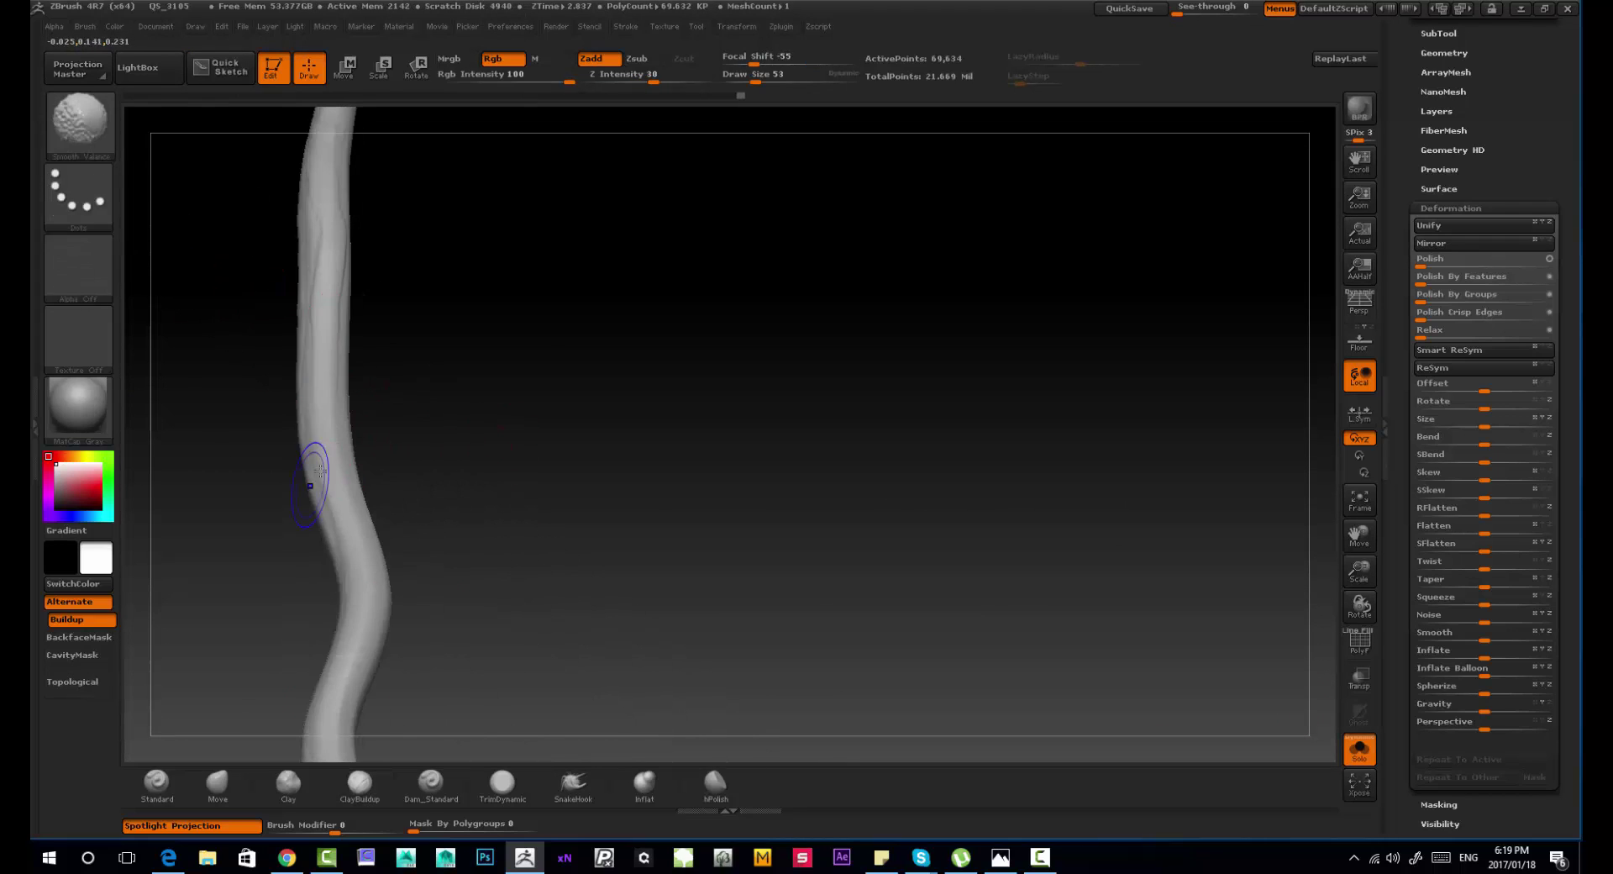
left_click_drag(453, 521, 454, 417, "alt")
left_click_drag(332, 319, 362, 396, "shift")
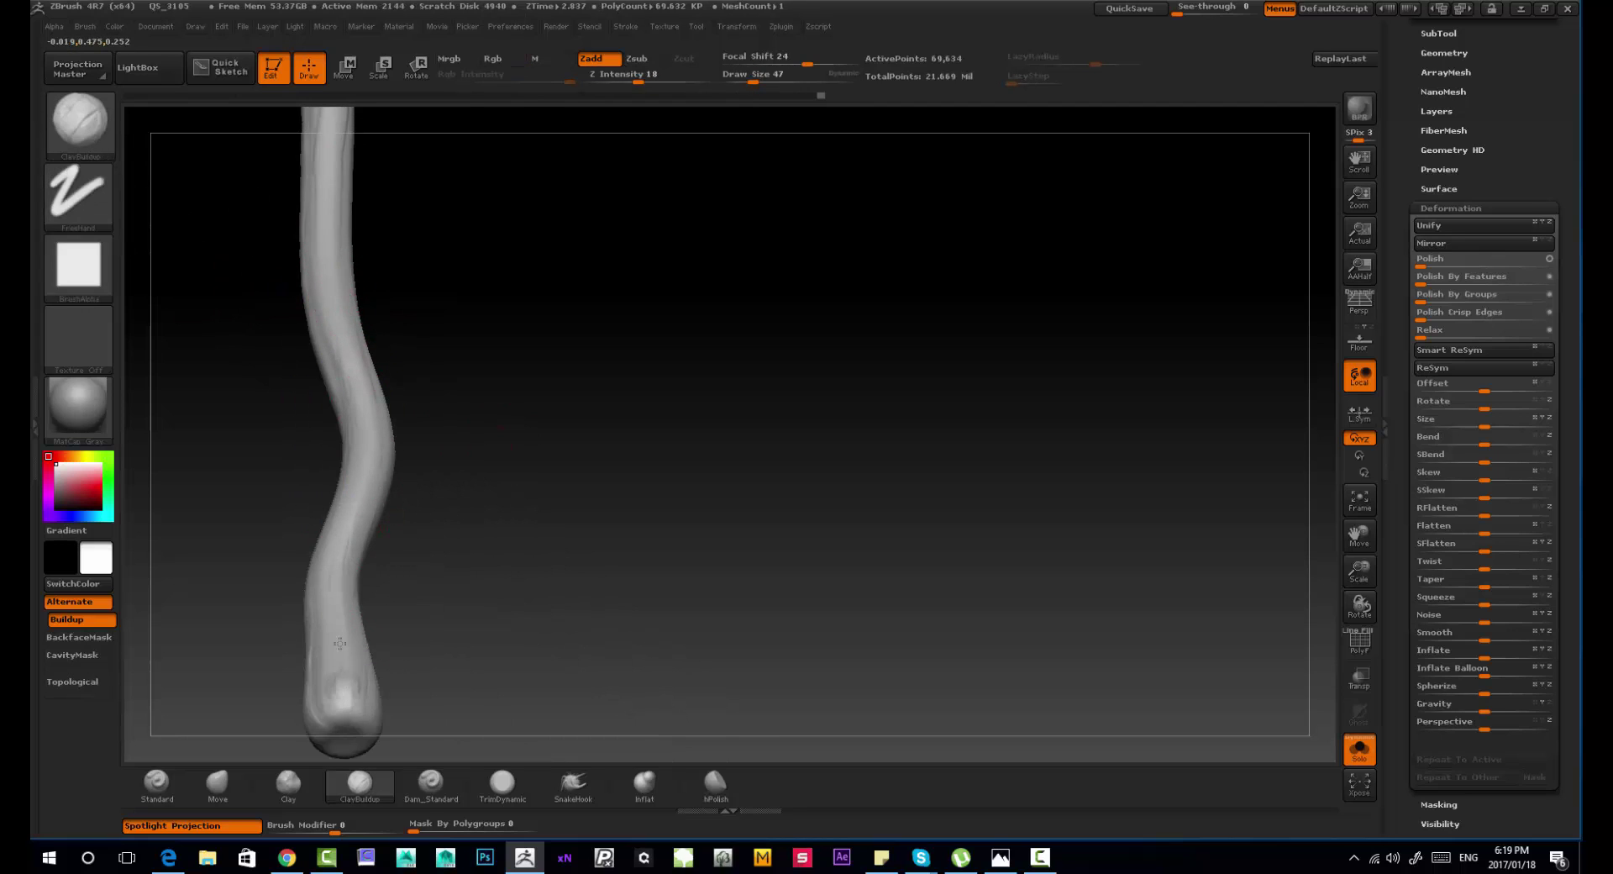
Step: Build up wood grain from the tall pole's lower end up its shaft with ClayBuildup at draw size 47
left_click_drag(361, 638, 316, 539)
mouse_move(431, 396)
left_mouse_down()
mouse_move(530, 396)
mouse_move(522, 436)
left_mouse_up()
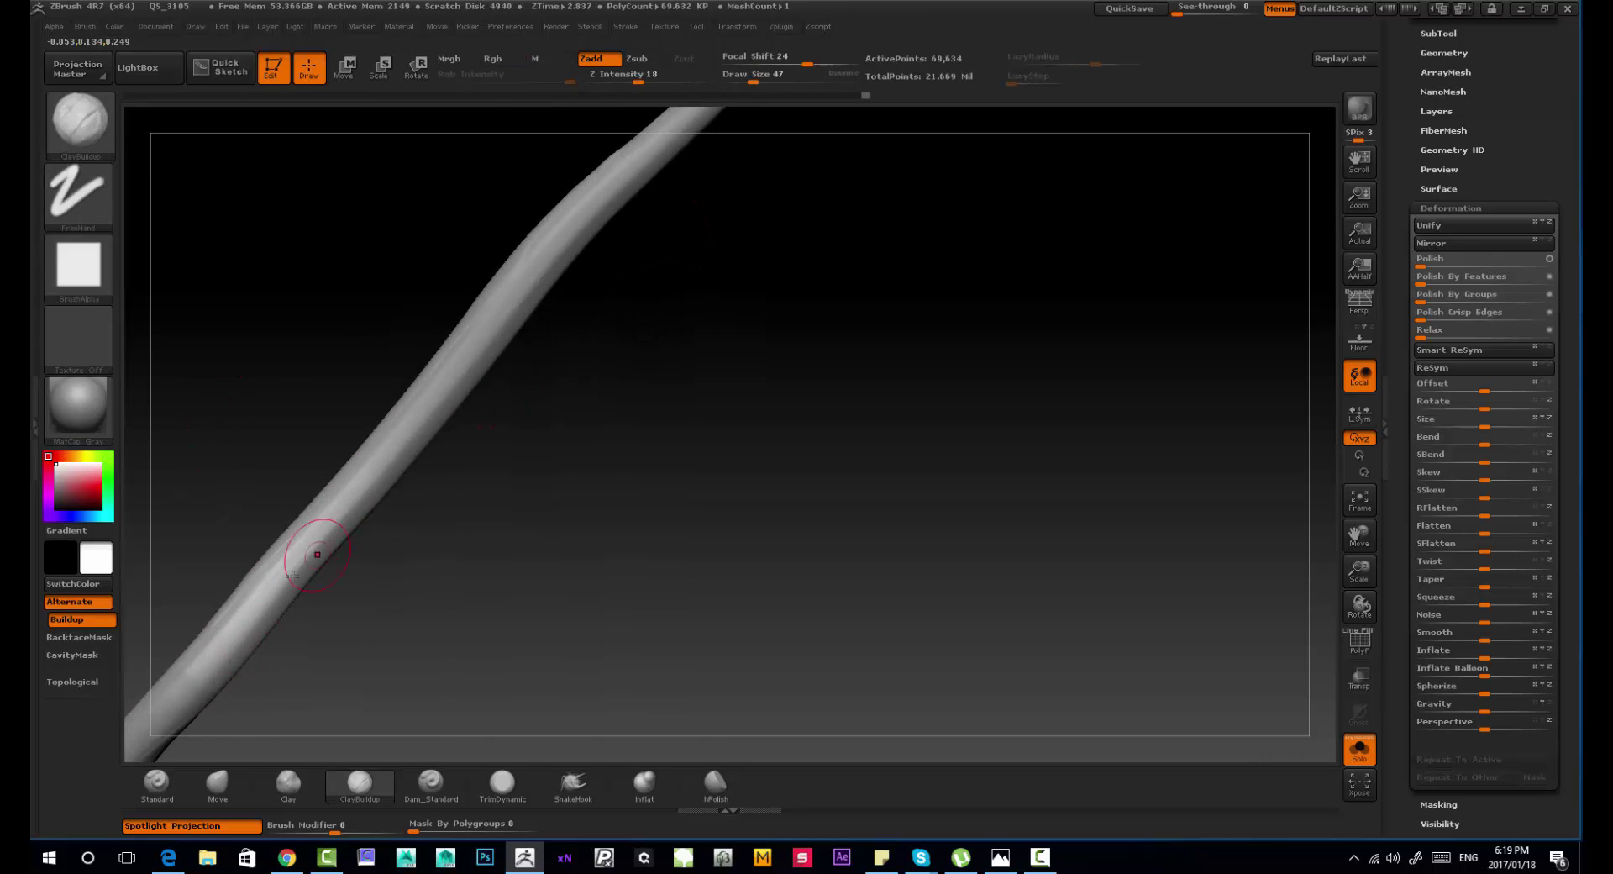
left_click_drag(317, 551, 542, 244)
left_click_drag(558, 325, 605, 336)
left_click_drag(336, 487, 405, 410)
left_click_drag(618, 220, 554, 319)
left_click_drag(470, 425, 588, 437)
left_click_drag(498, 277, 506, 388)
mouse_move(605, 336)
left_mouse_down()
mouse_move(622, 403)
mouse_move(588, 471)
left_mouse_up()
Step: Set ClayBuildup's draw size to 45 and build up the pole's flared upper end from all sides
key("s")
left_click_drag(495, 322, 491, 322)
left_click_drag(420, 268, 484, 224)
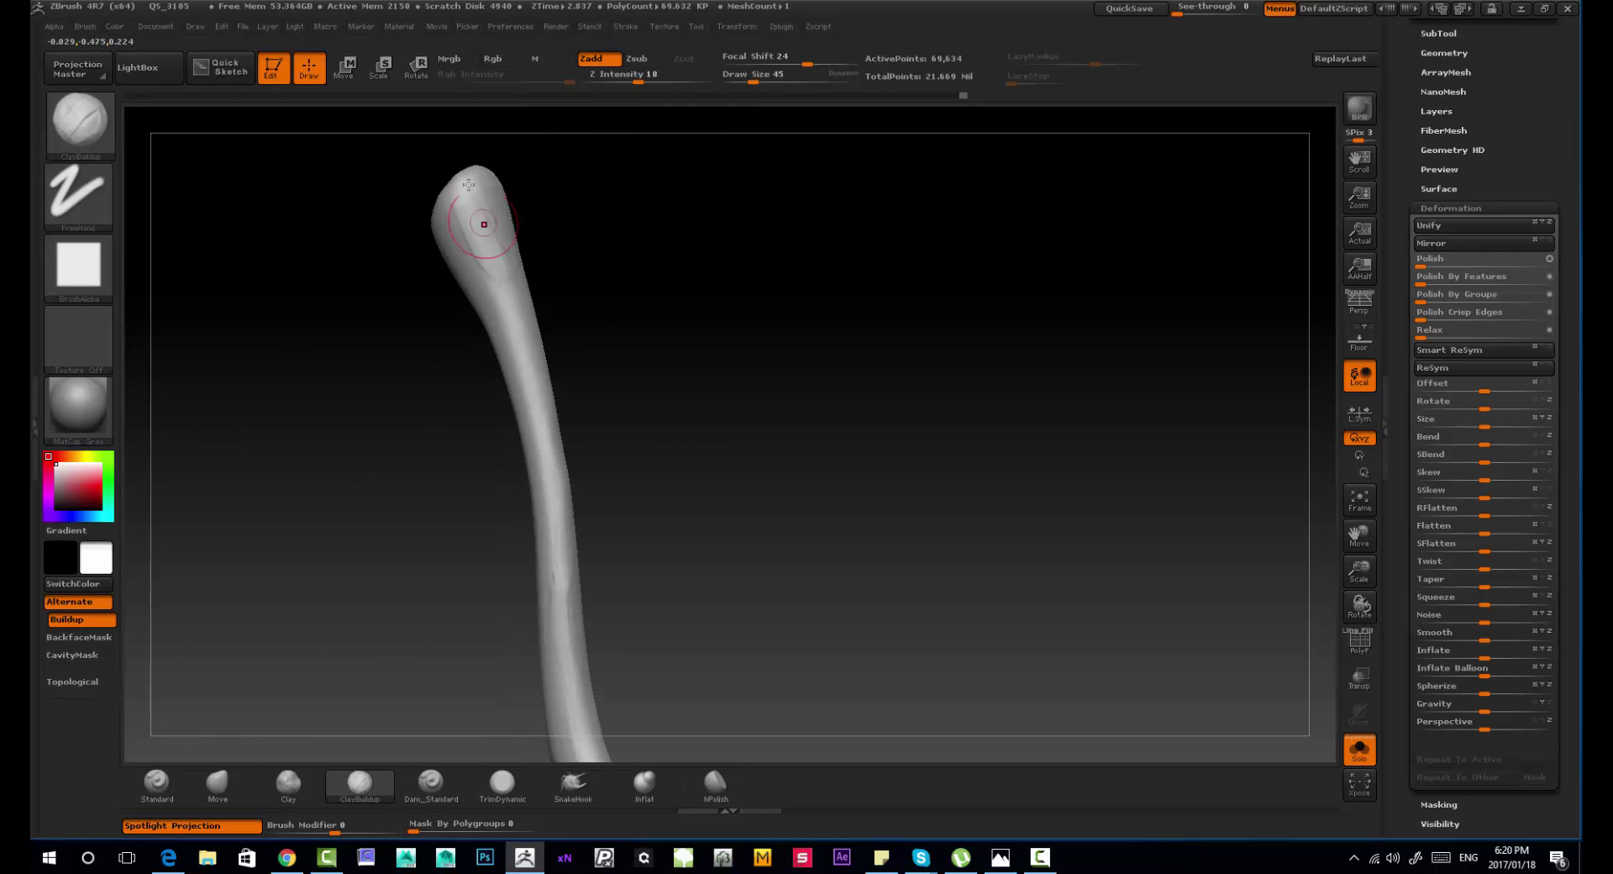
left_click_drag(525, 392, 556, 537)
left_click_drag(420, 394, 471, 412)
left_click_drag(605, 353, 638, 378)
left_click_drag(520, 302, 496, 471)
left_click_drag(588, 378, 626, 395)
left_click_drag(504, 294, 437, 445)
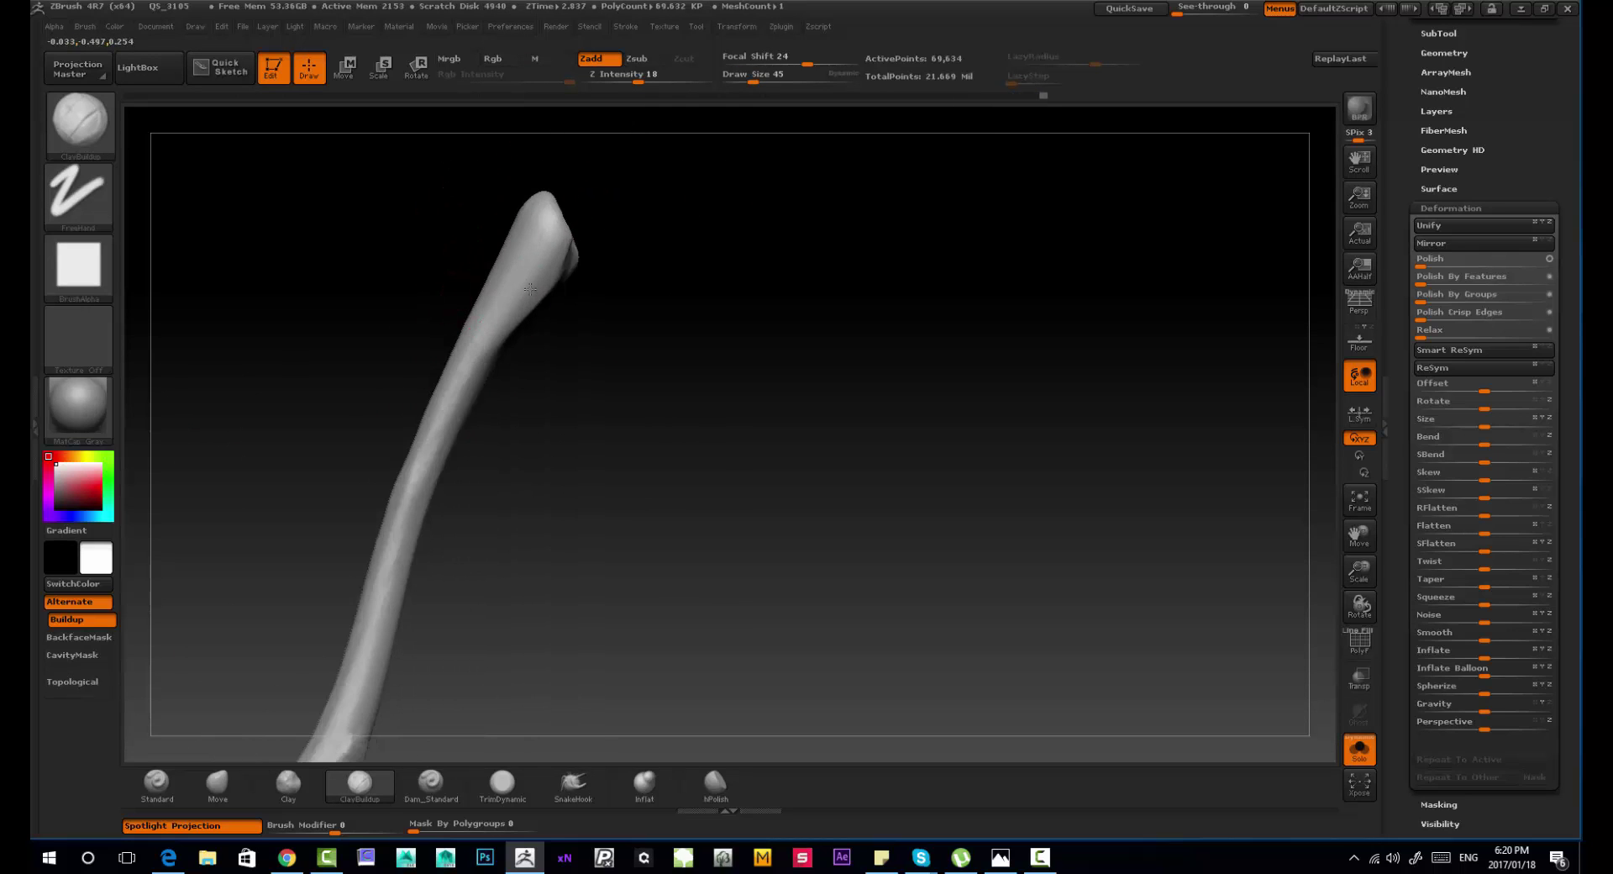
Step: Lay long ClayBuildup grain ridges around the pole's remaining shaft down to its lower end
left_click_drag(483, 336, 437, 420)
left_click_drag(571, 403, 596, 369)
left_click_drag(420, 504, 390, 596)
left_click_drag(538, 403, 353, 370)
left_click_drag(470, 370, 395, 591)
mouse_move(572, 470)
left_mouse_down()
mouse_move(588, 378)
mouse_move(538, 471)
left_mouse_up()
left_click_drag(445, 369, 404, 478)
mouse_move(538, 471)
left_mouse_down()
mouse_move(611, 442)
mouse_move(554, 425)
left_mouse_up()
left_click_drag(488, 525, 509, 584)
left_click_drag(588, 470, 605, 370, "alt")
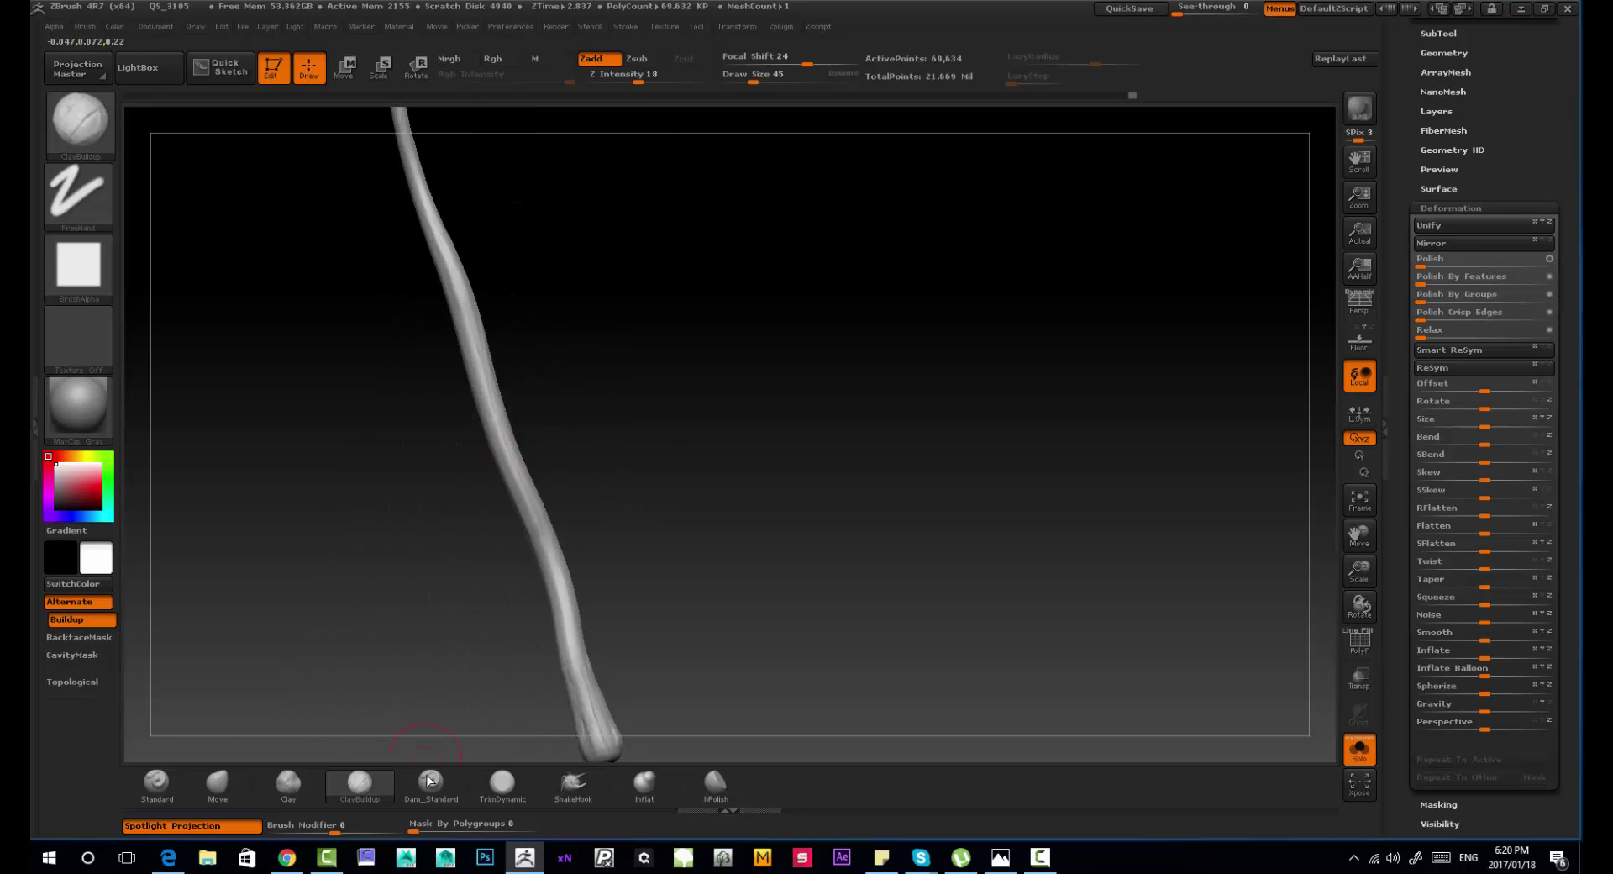
Step: Carve cracks along the pole's lower shaft and base with the Orb slash curve brush at draw size 45
left_click(80, 125)
left_click(250, 445)
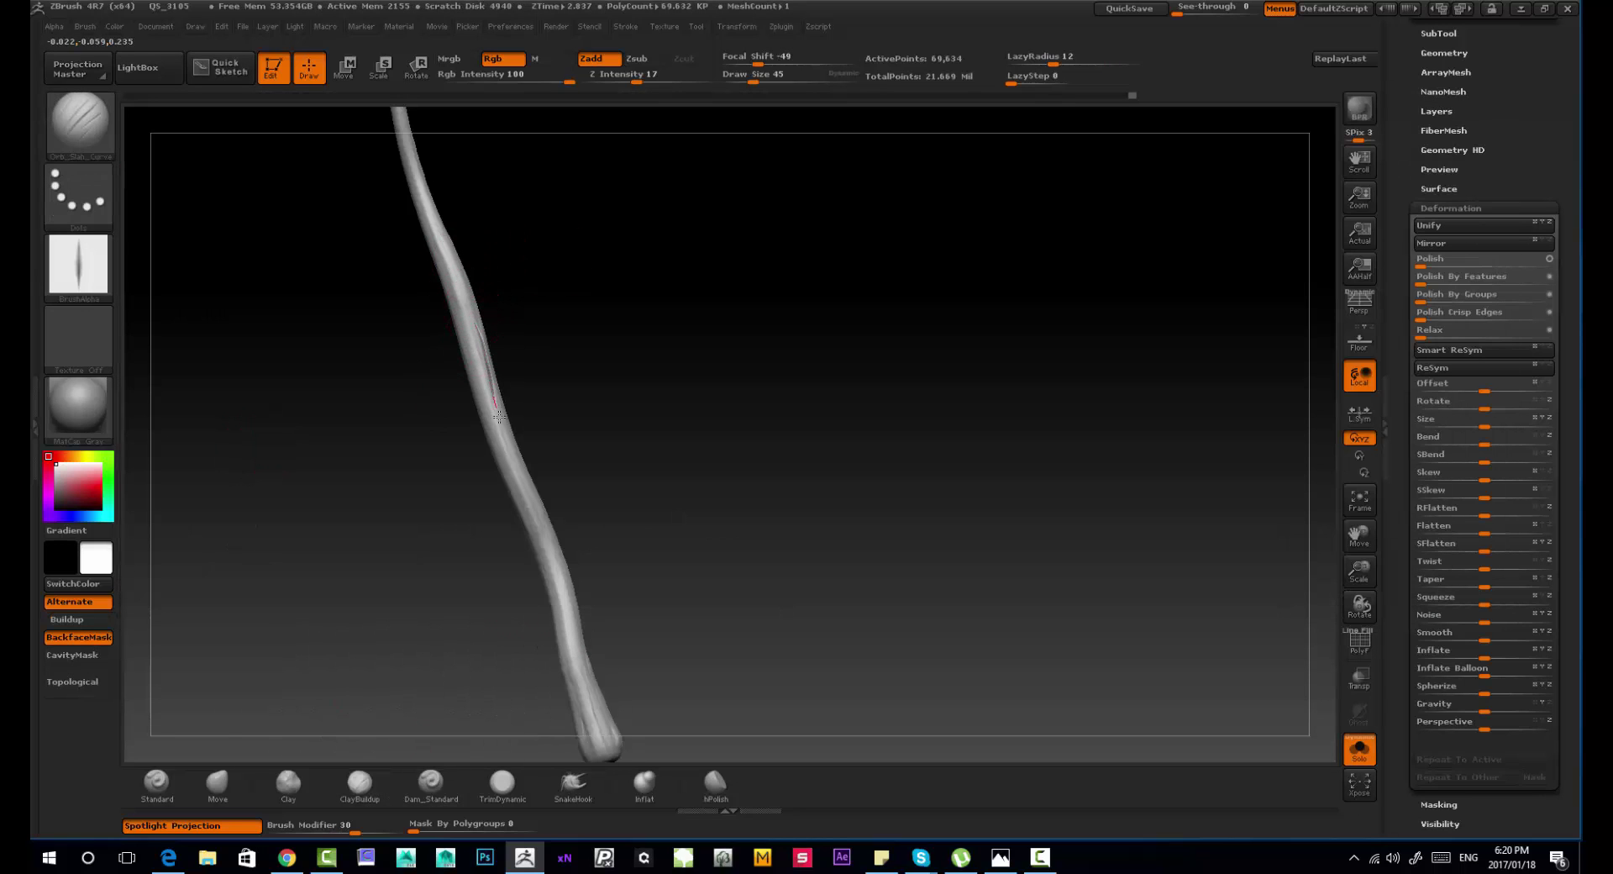
mouse_move(499, 416)
left_mouse_down()
mouse_move(559, 428)
mouse_move(541, 573)
left_mouse_up()
left_click_drag(595, 660, 580, 608)
mouse_move(513, 647)
left_mouse_down()
mouse_move(538, 681)
mouse_move(445, 542)
mouse_move(471, 467)
left_mouse_up()
mouse_move(412, 572)
left_mouse_down()
mouse_move(446, 583)
mouse_move(460, 538)
left_mouse_up()
left_click_drag(480, 599, 560, 425)
mouse_move(622, 386)
left_mouse_down("alt")
mouse_move(575, 530)
mouse_move(638, 327)
left_mouse_up("alt")
left_click_drag(614, 449, 435, 670, "alt")
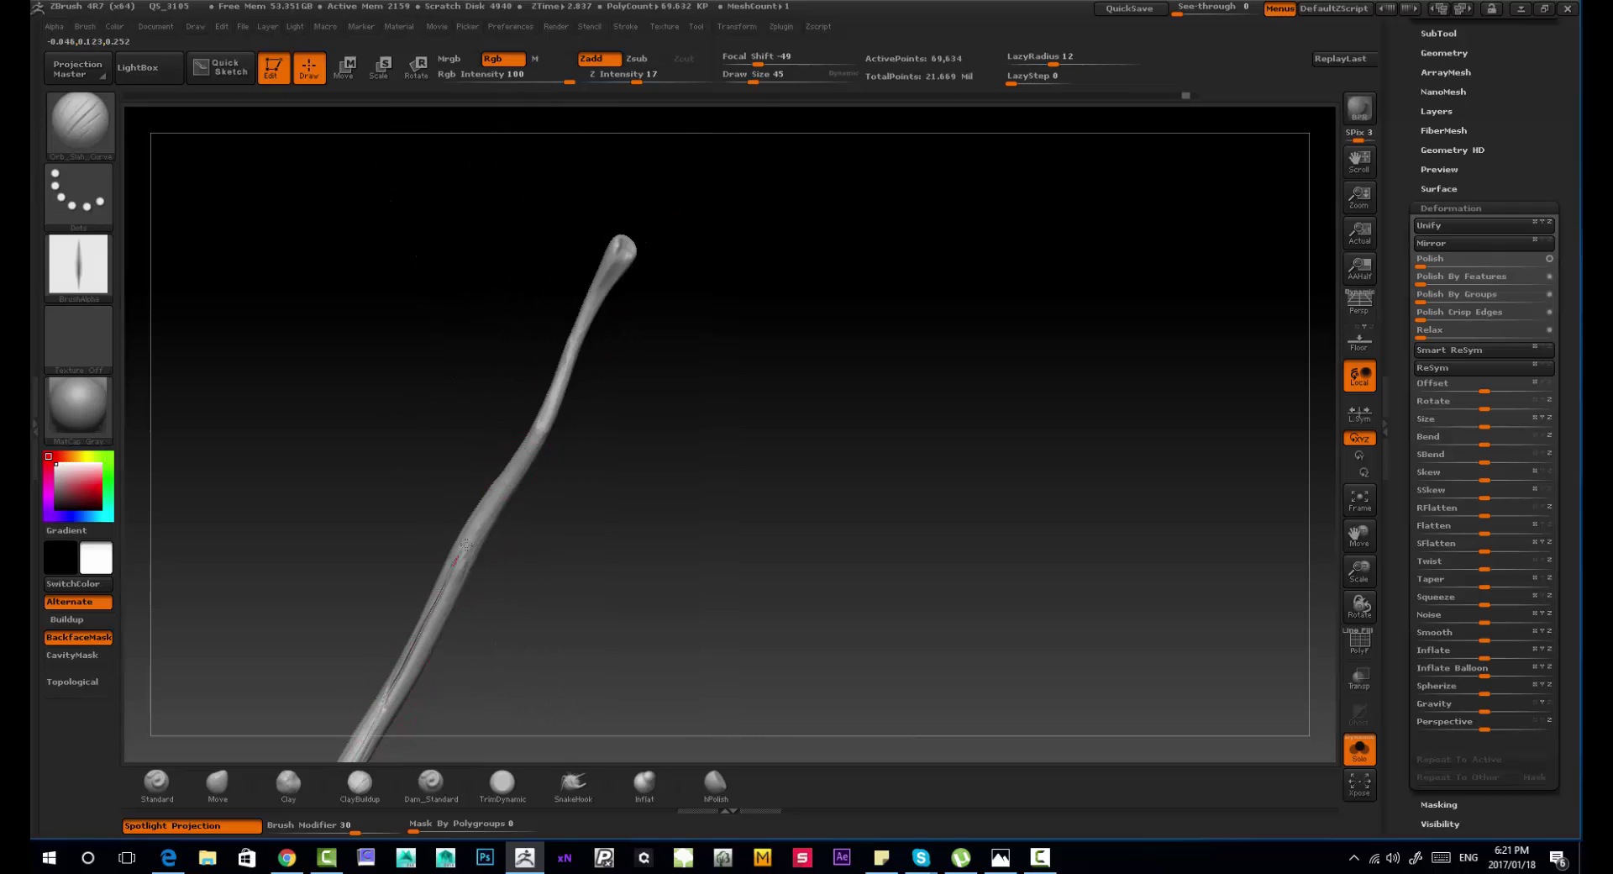
Step: Extend the carved cracks along the pole's upper shaft to its flared tip
left_click_drag(466, 545, 504, 476)
mouse_move(550, 504)
left_mouse_down()
mouse_move(504, 537)
mouse_move(517, 382)
left_mouse_up()
mouse_move(384, 623)
left_mouse_down()
mouse_move(427, 533)
mouse_move(441, 432)
left_mouse_up()
mouse_move(516, 273)
left_mouse_down("alt")
mouse_move(496, 457)
mouse_move(529, 420)
left_mouse_up("alt")
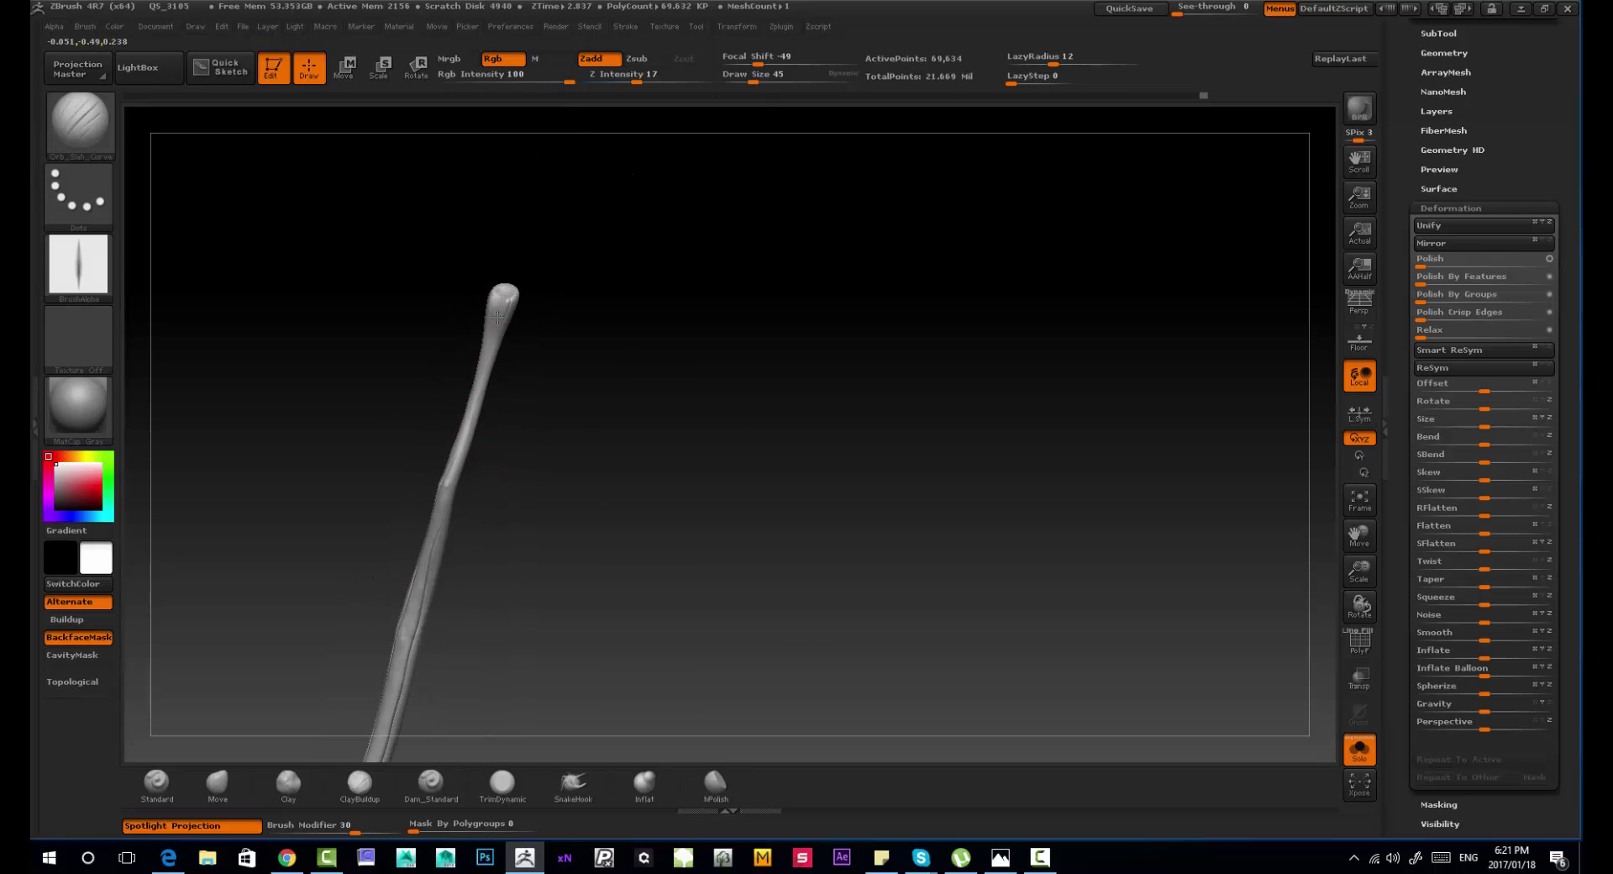
left_click_drag(504, 315, 513, 294)
left_click_drag(542, 302, 500, 292)
left_click_drag(538, 420, 504, 395)
left_click_drag(460, 361, 446, 288)
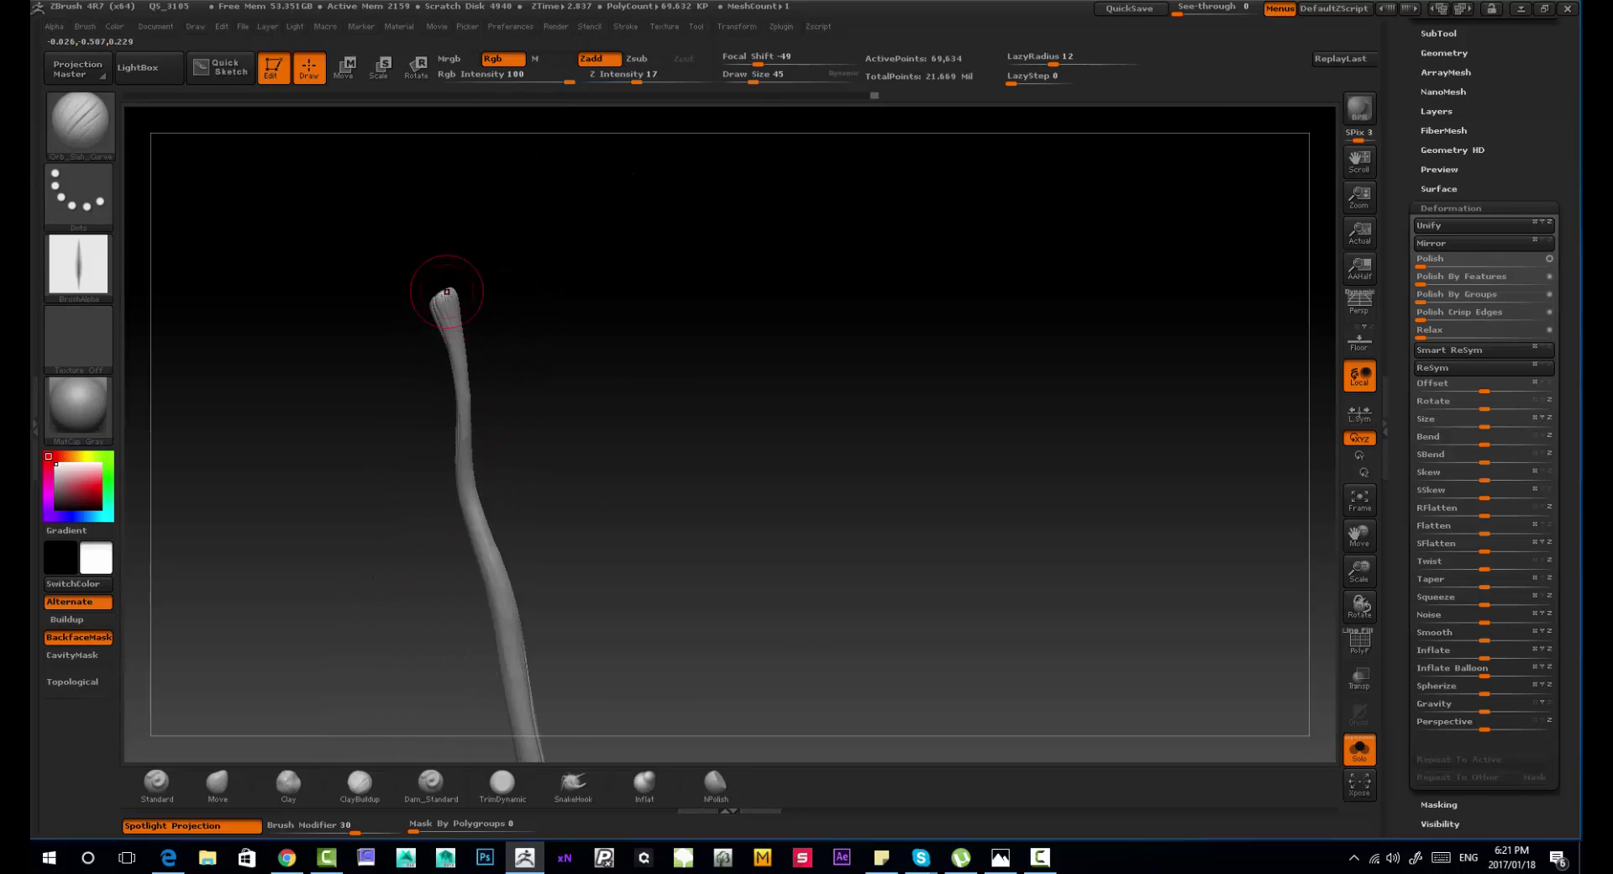
Step: Carve grain lines into the far side of the pole's tip and along the adjoining upper shaft
left_click_drag(529, 336, 509, 352)
left_click_drag(458, 374, 443, 294)
left_click_drag(525, 470, 525, 309, "alt")
left_click_drag(471, 353, 447, 269)
left_click_drag(550, 378, 512, 395)
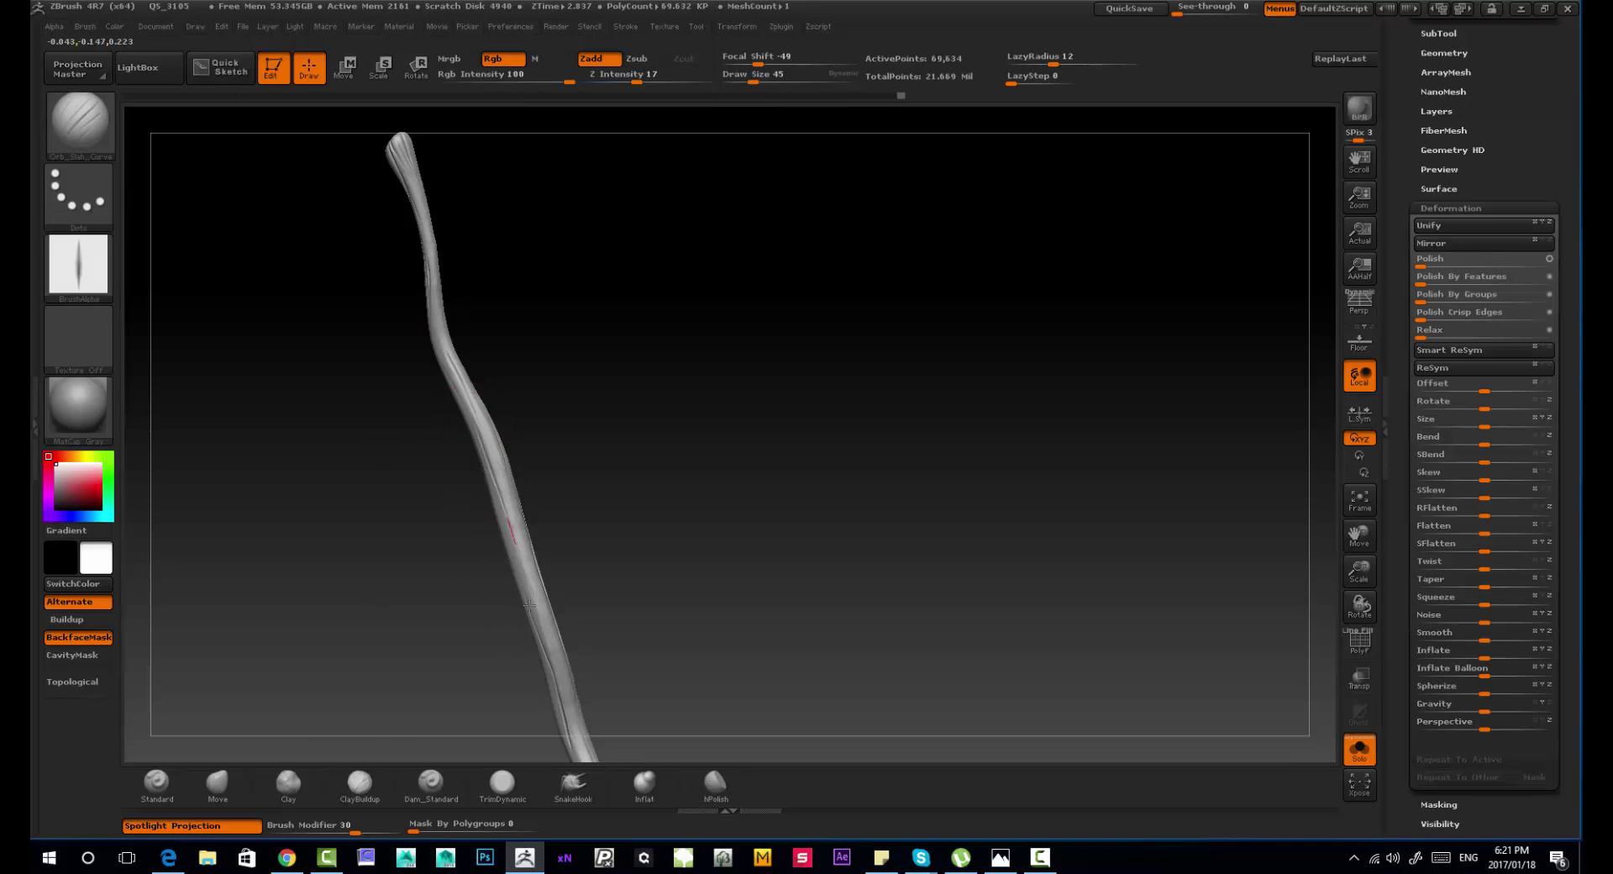
left_click_drag(529, 605, 539, 632)
mouse_move(521, 370)
left_mouse_down("alt")
mouse_move(558, 487)
mouse_move(492, 405)
left_mouse_up("alt")
Step: Carve long cracks along the pole's uncut sides down to its lower end
mouse_move(550, 471)
left_mouse_down()
mouse_move(521, 483)
mouse_move(504, 412)
mouse_move(466, 441)
left_mouse_up()
left_click_drag(550, 471, 551, 403, "alt")
left_click_drag(464, 437, 456, 393)
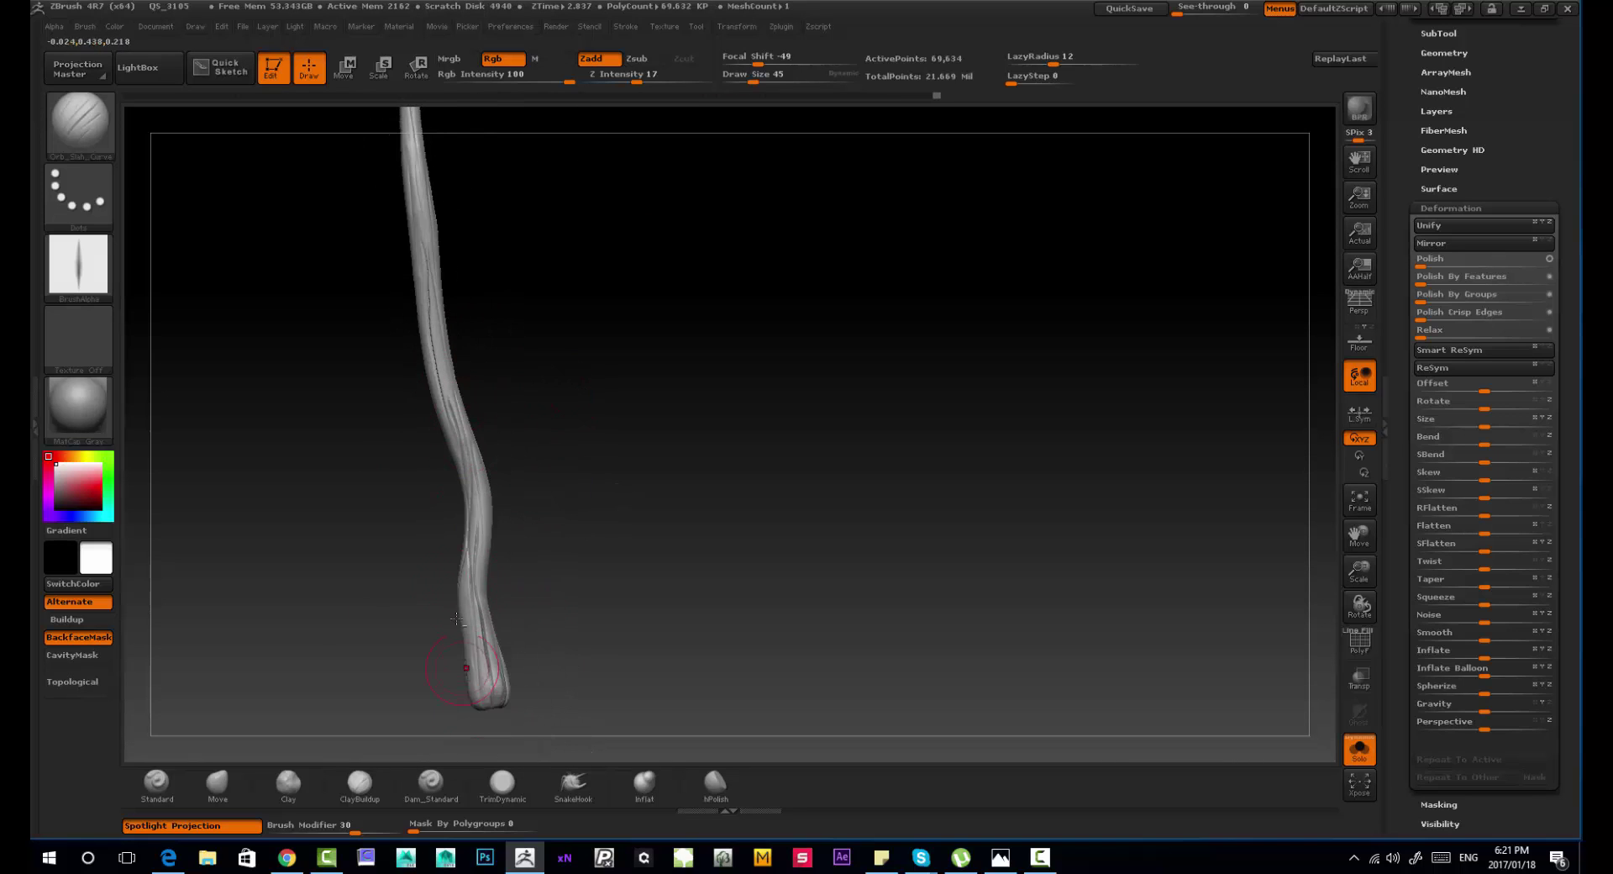
left_click_drag(546, 588, 513, 580)
mouse_move(530, 420)
left_mouse_down("alt")
mouse_move(533, 571)
mouse_move(462, 470)
left_mouse_up("alt")
mouse_move(537, 378)
left_mouse_down("alt")
mouse_move(538, 546)
mouse_move(449, 681)
left_mouse_up("alt")
left_click_drag(538, 378, 533, 580, "alt")
left_click_drag(538, 436, 550, 504, "alt")
left_click_drag(469, 521, 467, 562)
left_click_drag(588, 504, 638, 470)
mouse_move(647, 538)
left_mouse_down()
mouse_move(673, 339)
mouse_move(672, 378)
mouse_move(638, 420)
mouse_move(544, 469)
left_mouse_up()
Step: Show the whole shack and build up knots at the tall pole's bends with ClayBuildup at draw size 24 and focal shift -48
left_click(1360, 749)
left_click(360, 781)
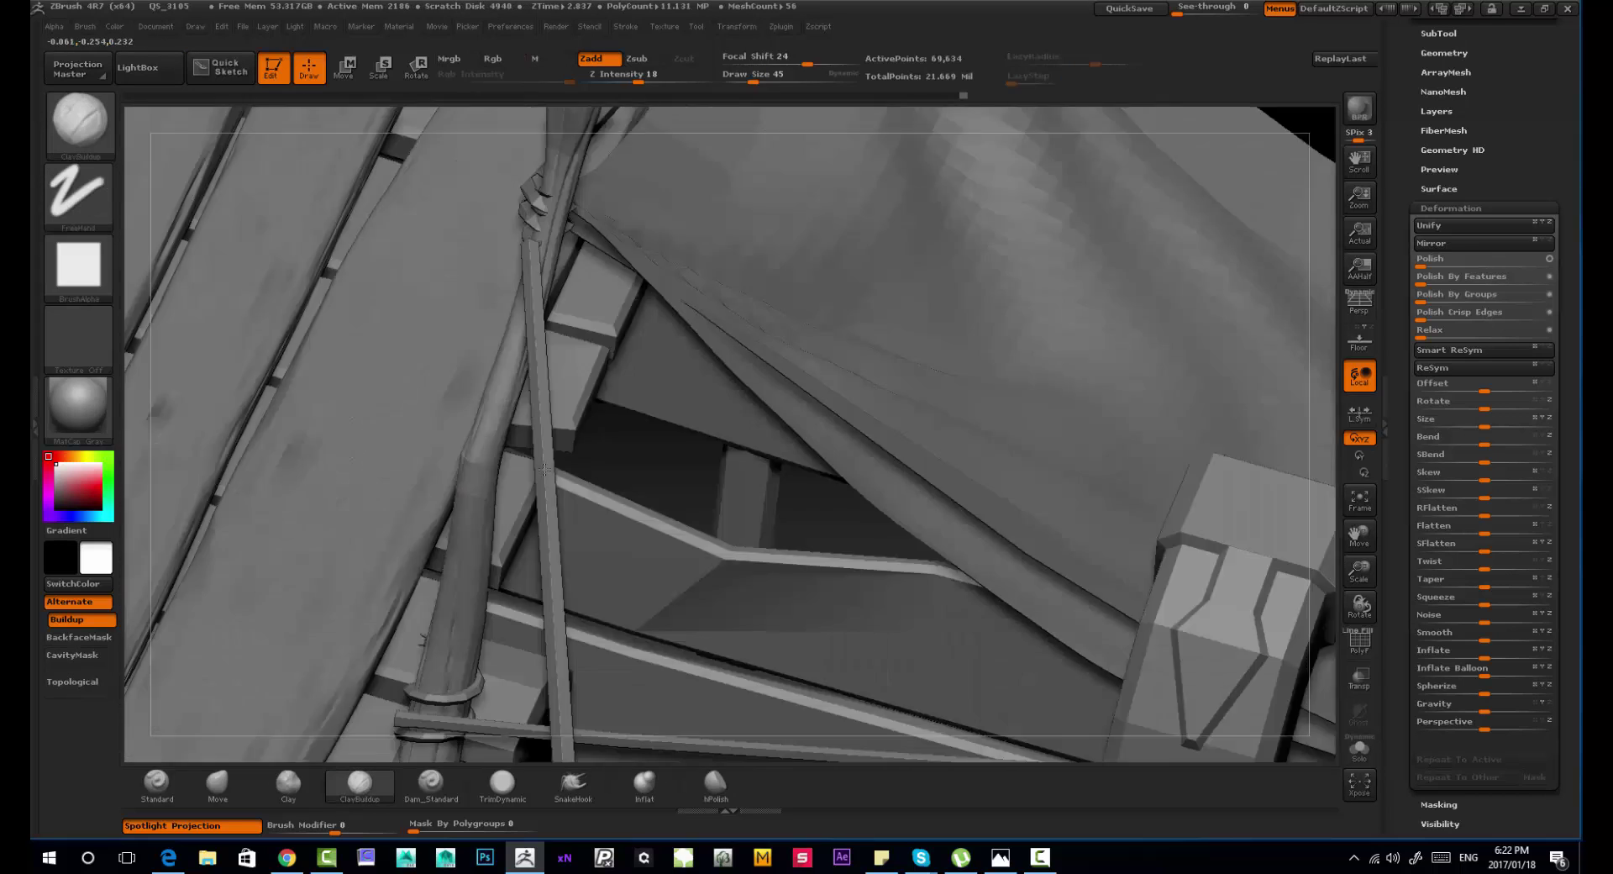
right_click_drag(544, 468, 492, 436)
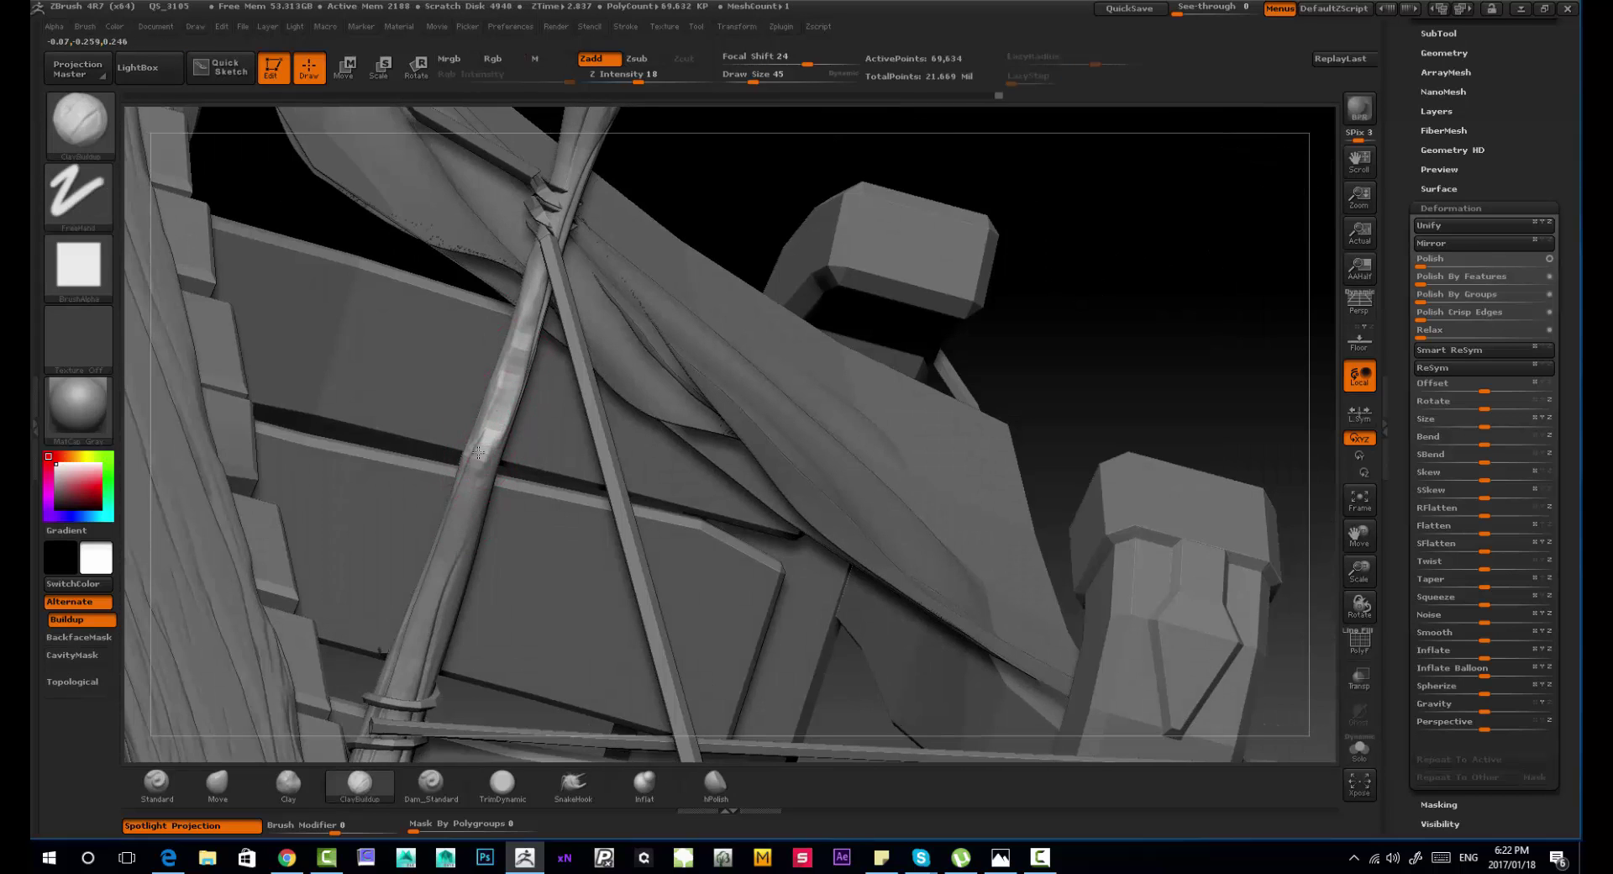
left_click_drag(753, 82, 741, 81)
left_click_drag(807, 64, 759, 64)
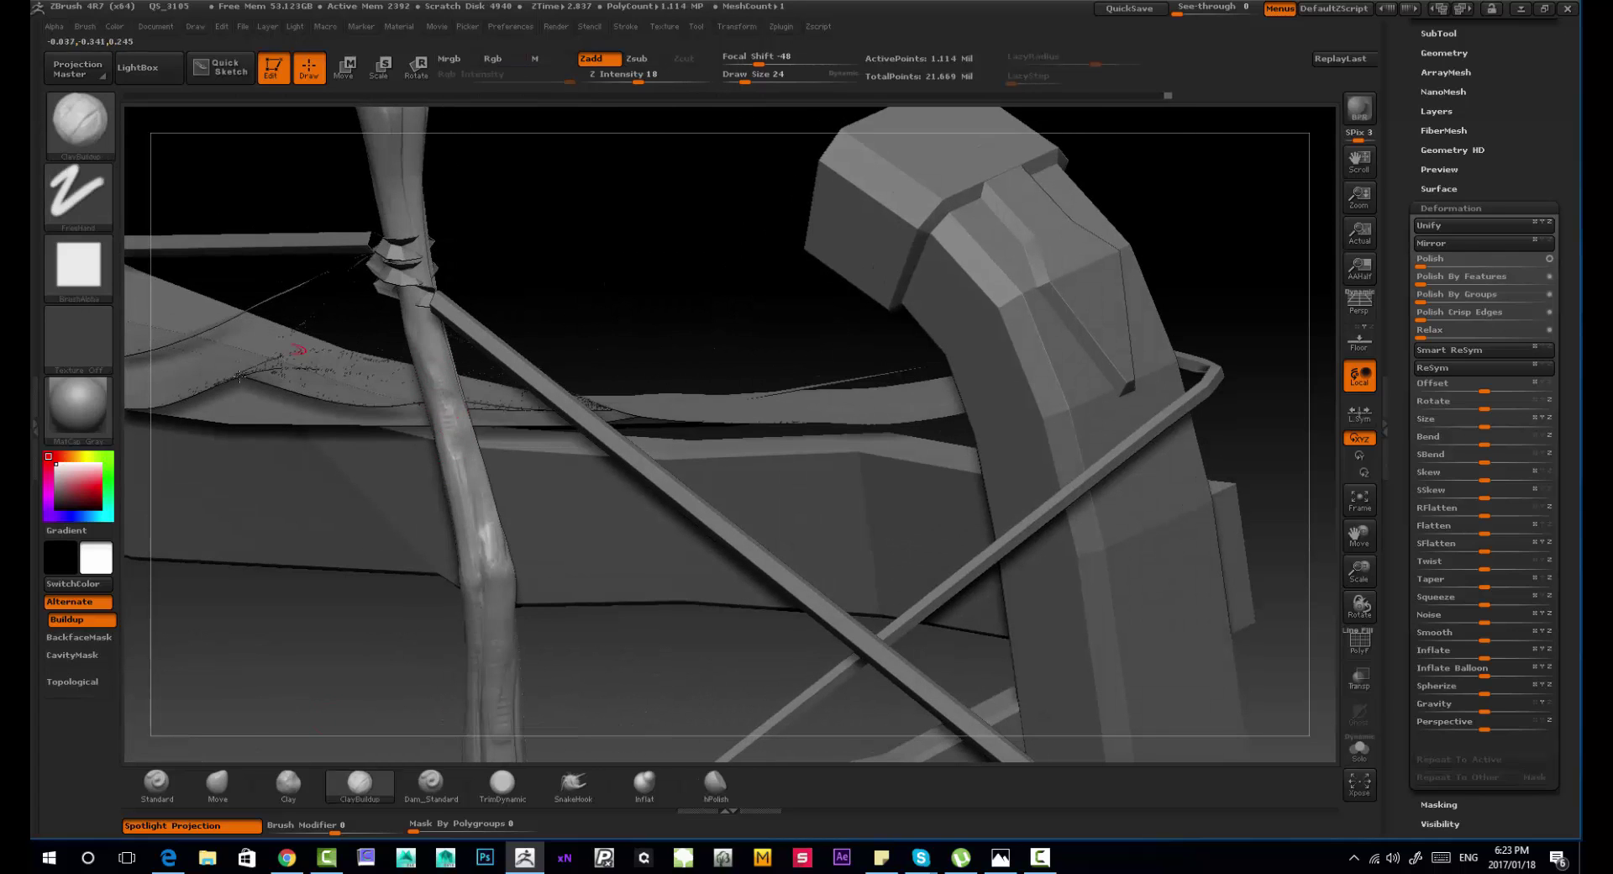
Step: Go over the tall bent pole with the Dam_Standard brush and switch to the Move brush
left_click(430, 781)
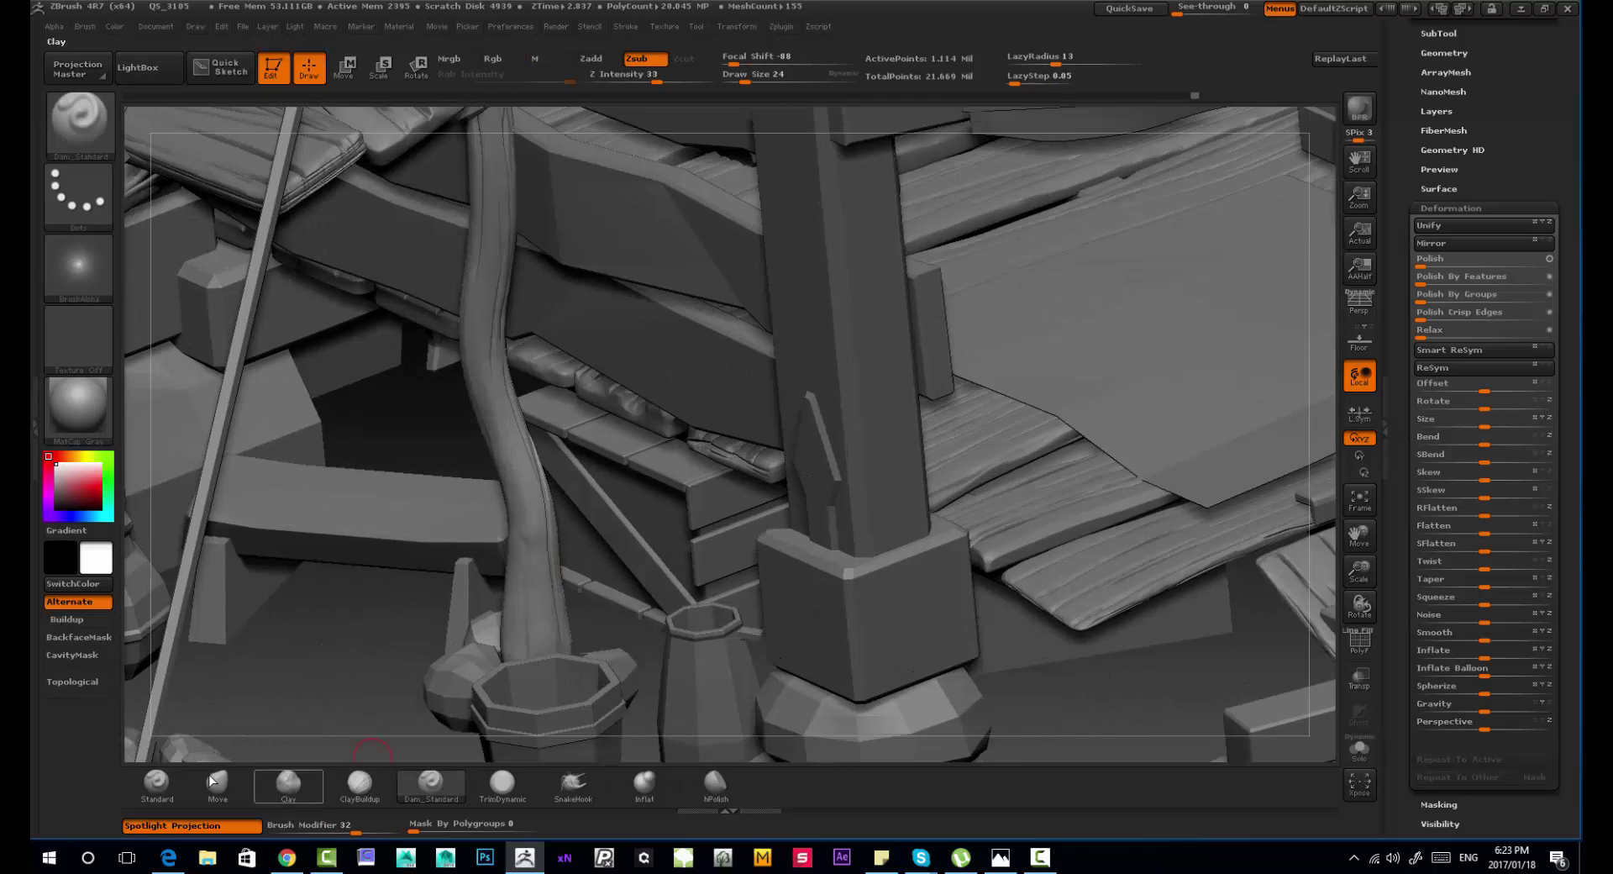
key("b")
key("m")
key("v")
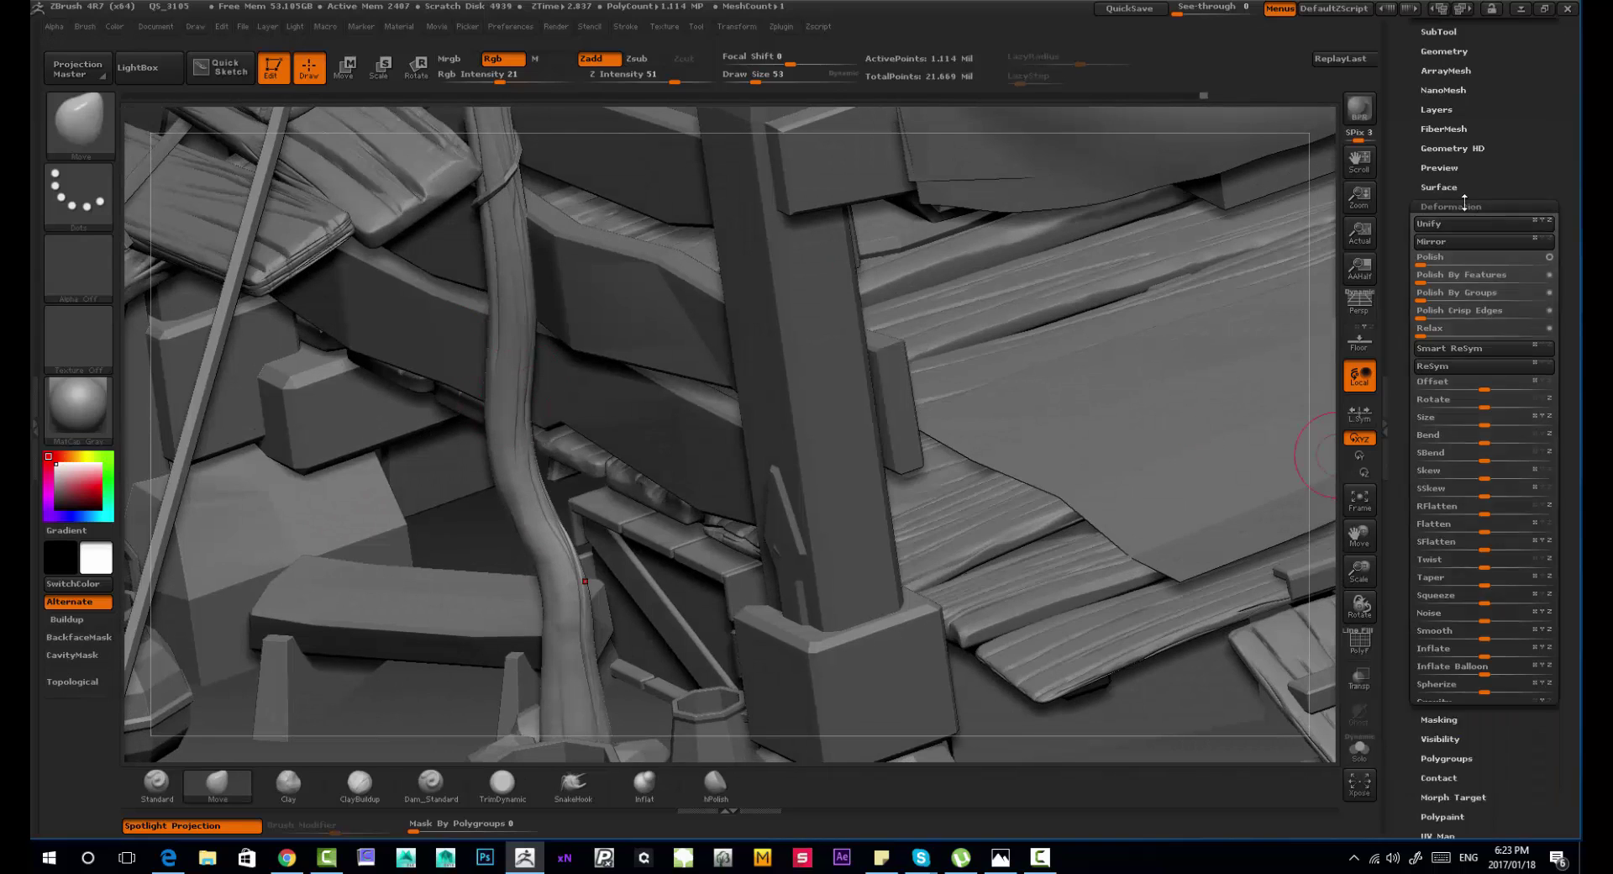
Step: Add surface noise to the tall pole, raising the low end of the noise curve, weakening its strength and setting noise scale to about 7.56
left_click(1438, 189)
left_click(1434, 205)
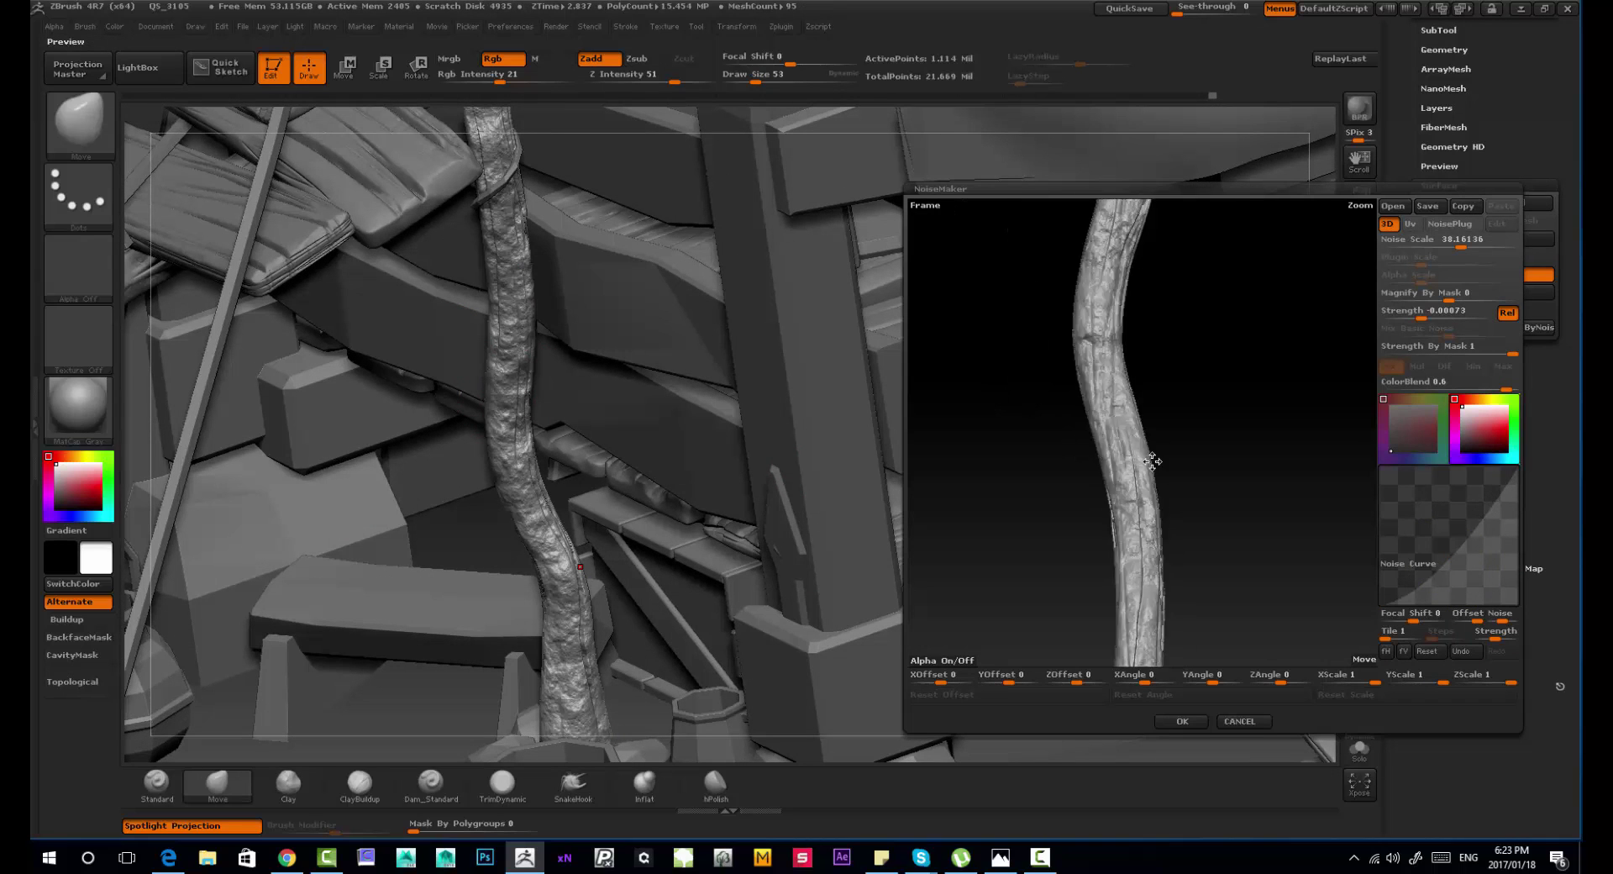
left_click_drag(1153, 461, 1198, 539)
left_click_drag(1438, 584, 1461, 541)
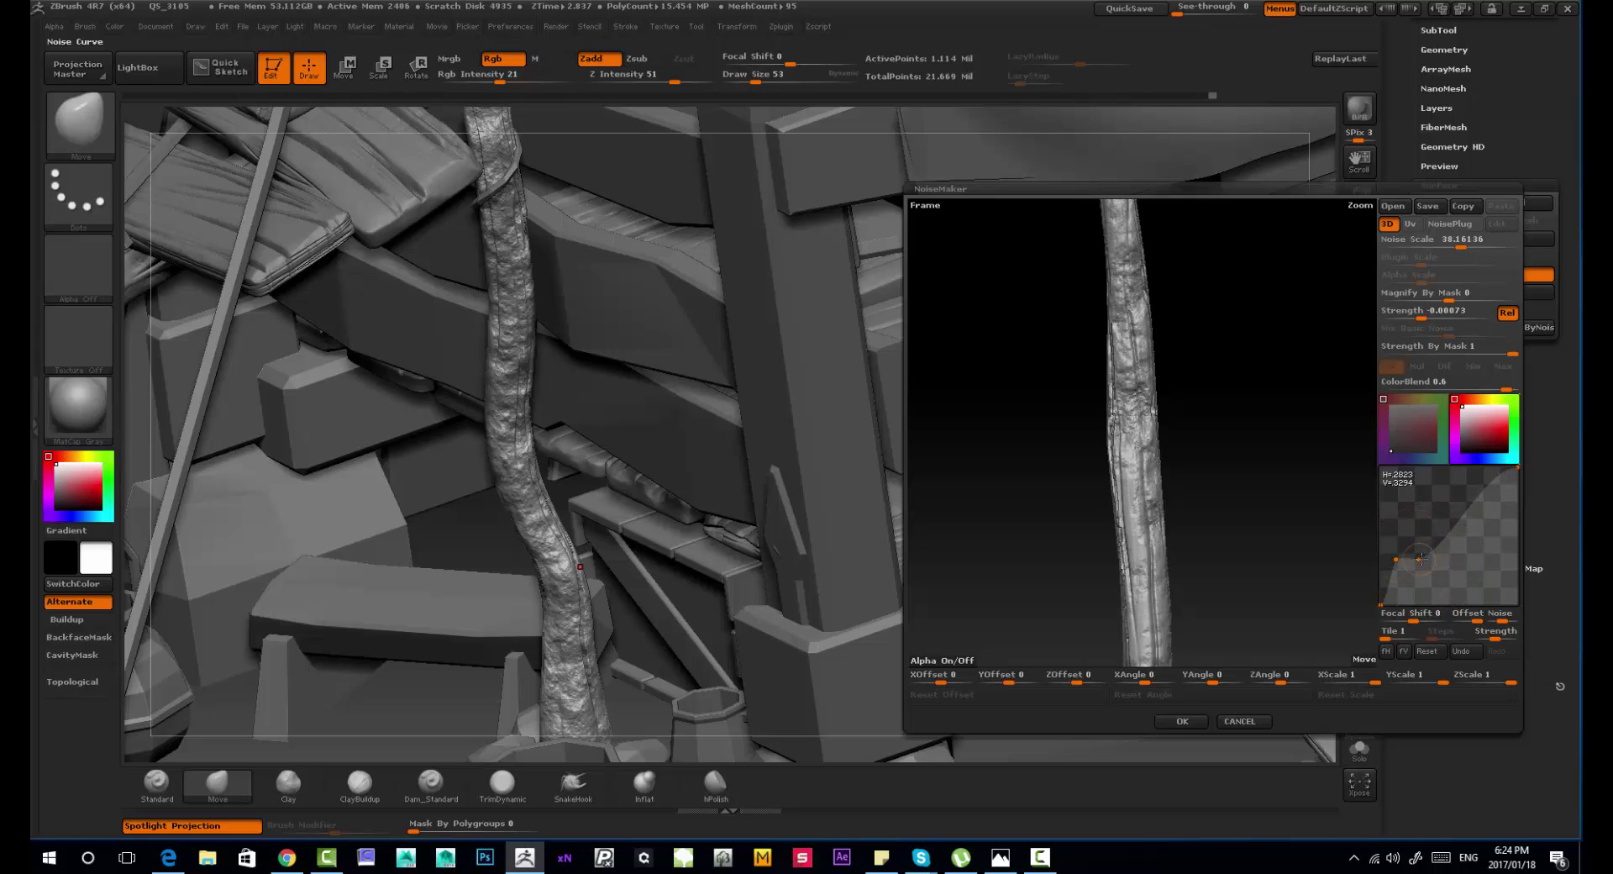
left_click_drag(1419, 558, 1405, 511)
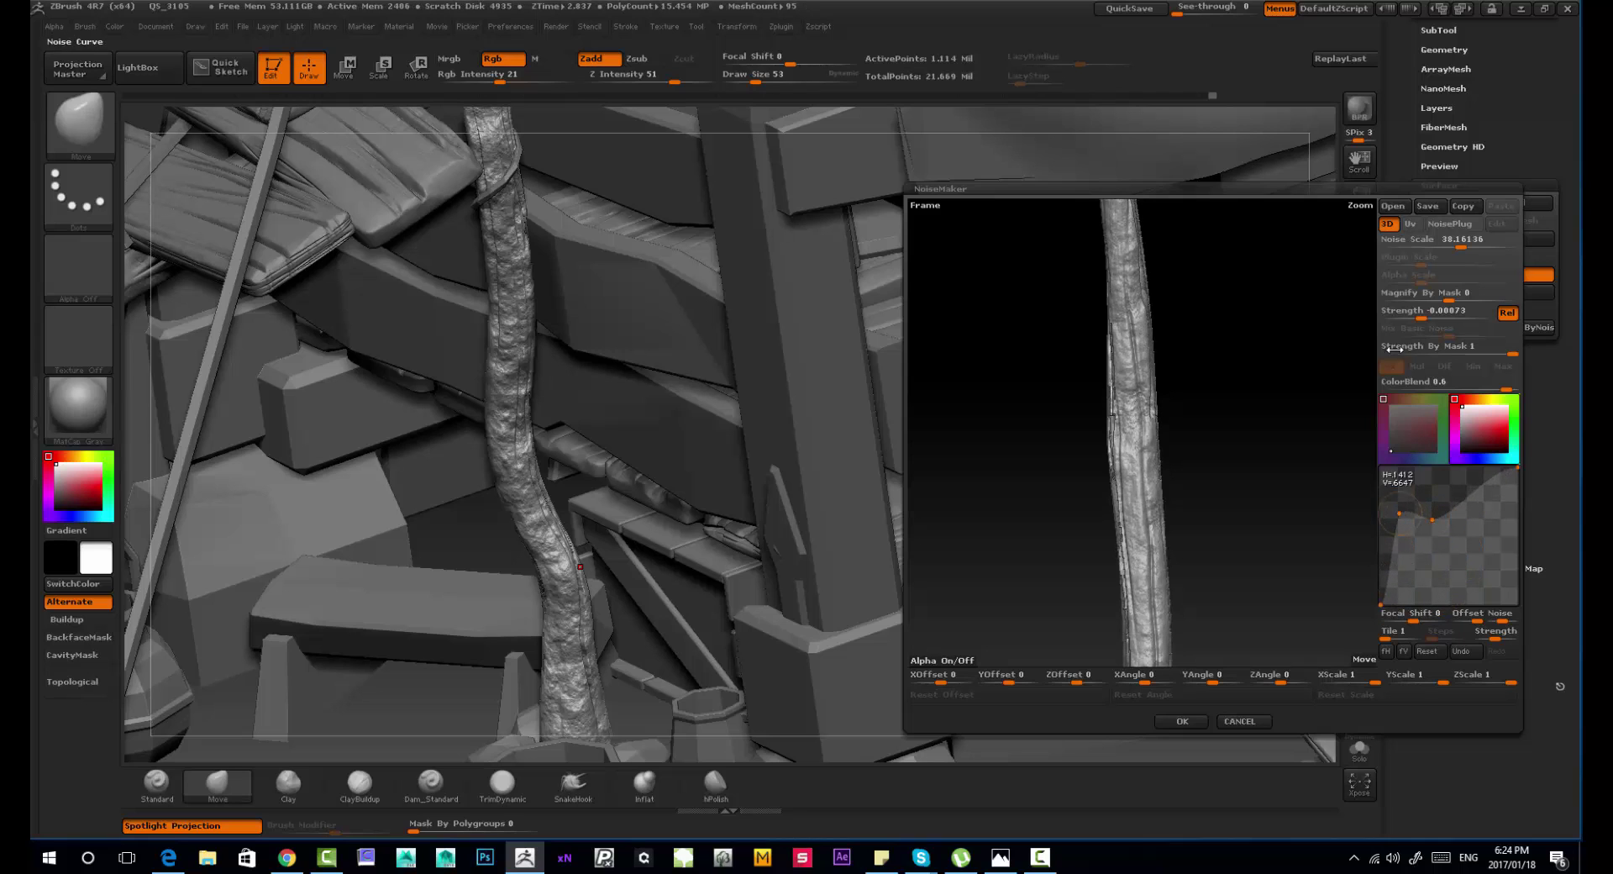
left_click_drag(1420, 317, 1412, 316)
left_click_drag(1461, 244, 1440, 247)
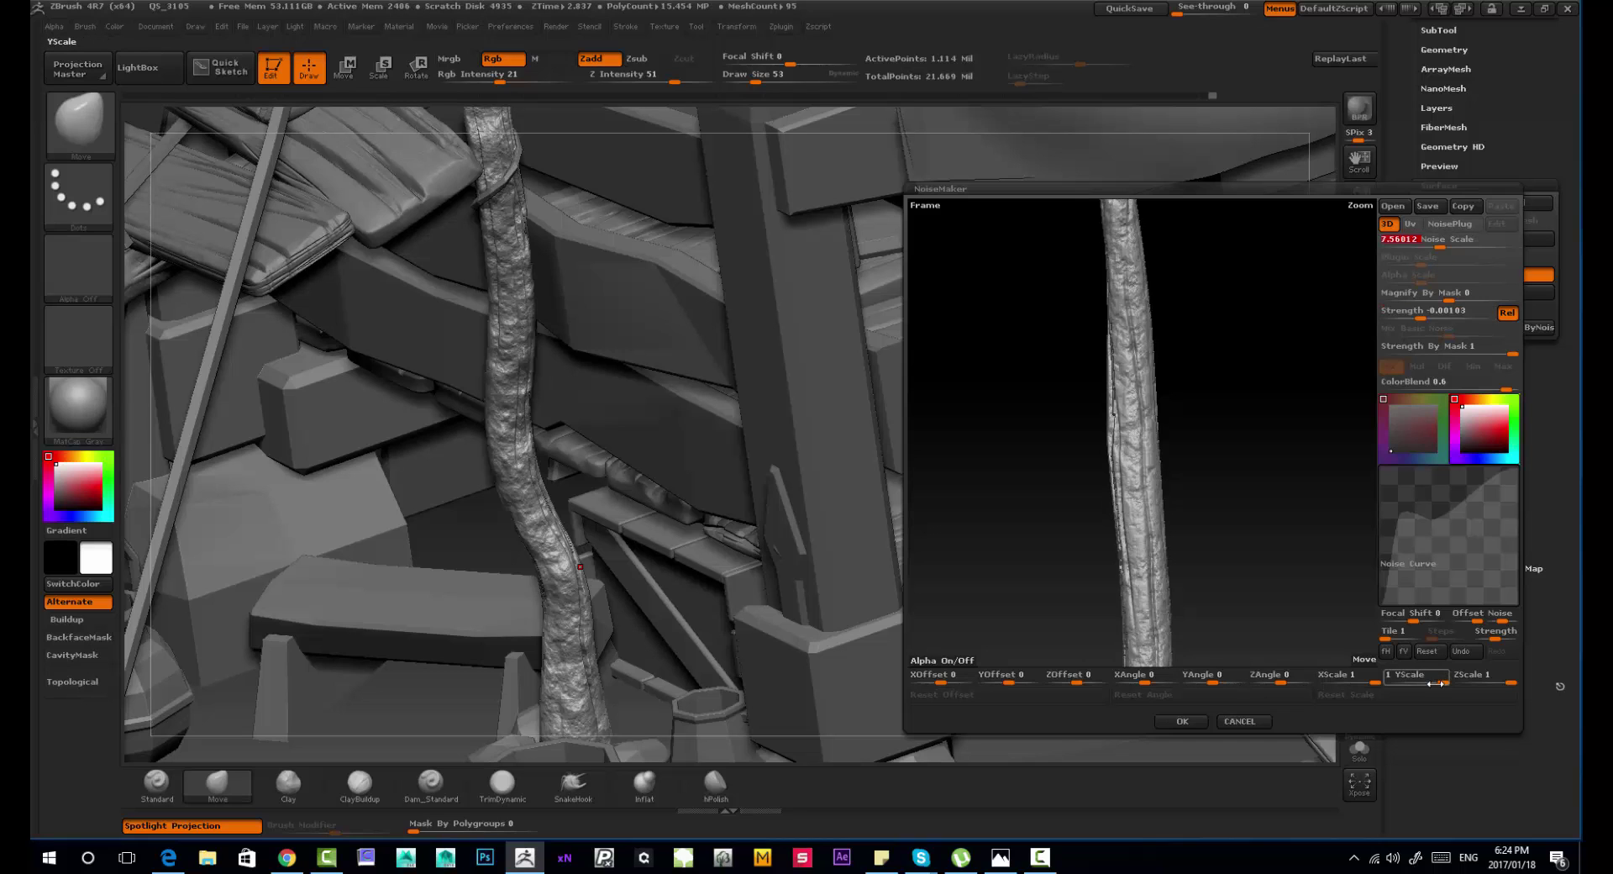
Step: Stretch the noise into lengthwise grain by setting the X scale to 0.085 and lowering the Z scale, and apply it to the mesh
left_click_drag(1473, 673, 1465, 675)
left_click_drag(1357, 676, 1349, 676)
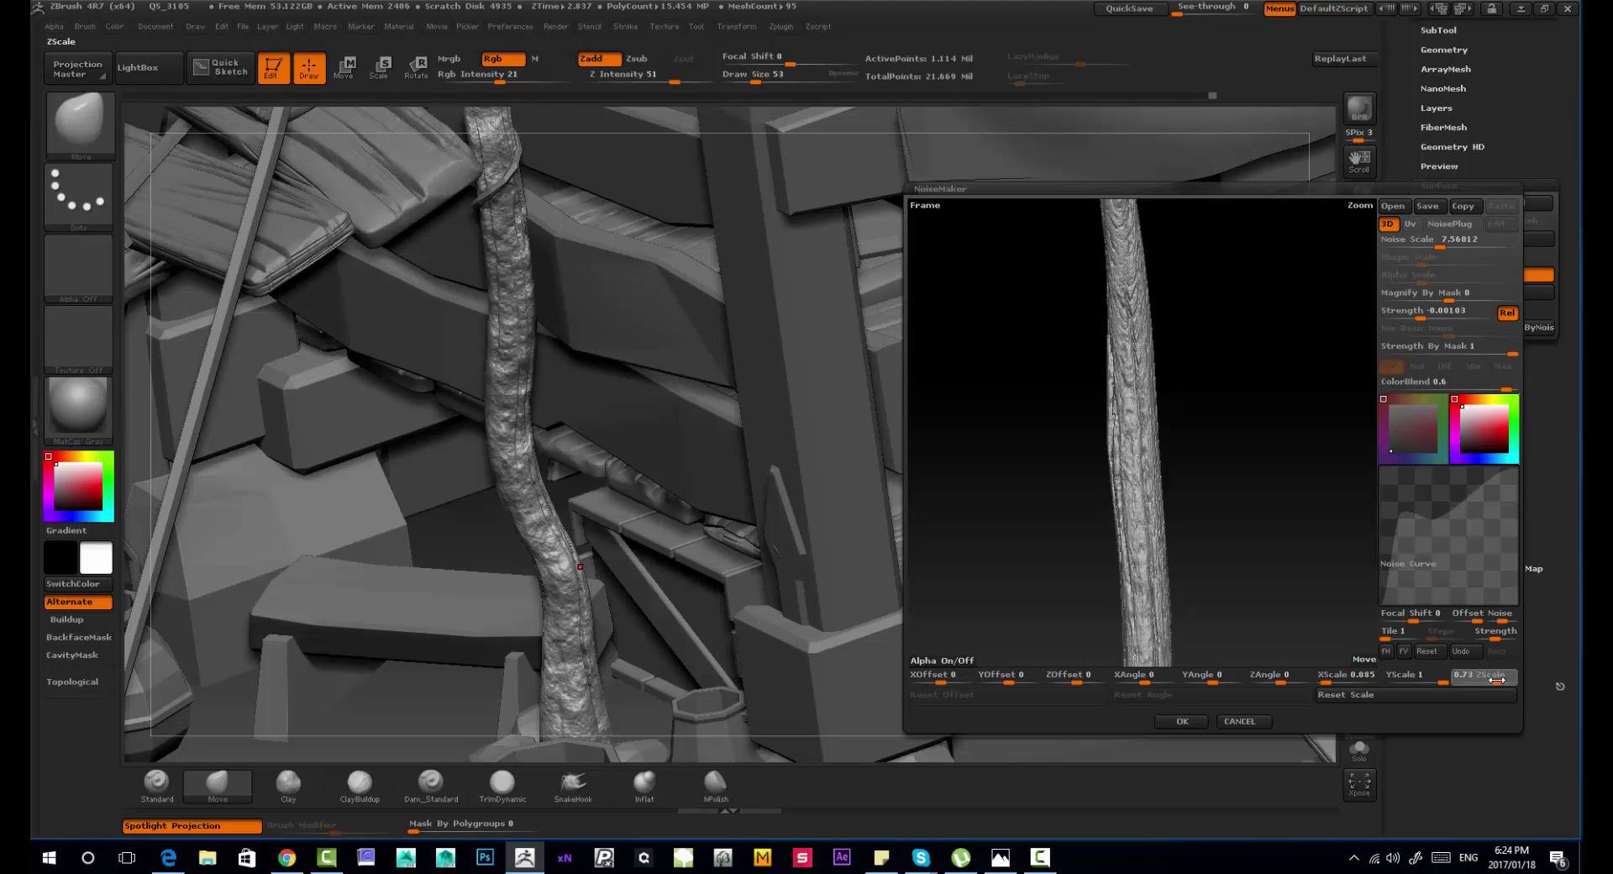
left_click_drag(1497, 680, 1500, 678)
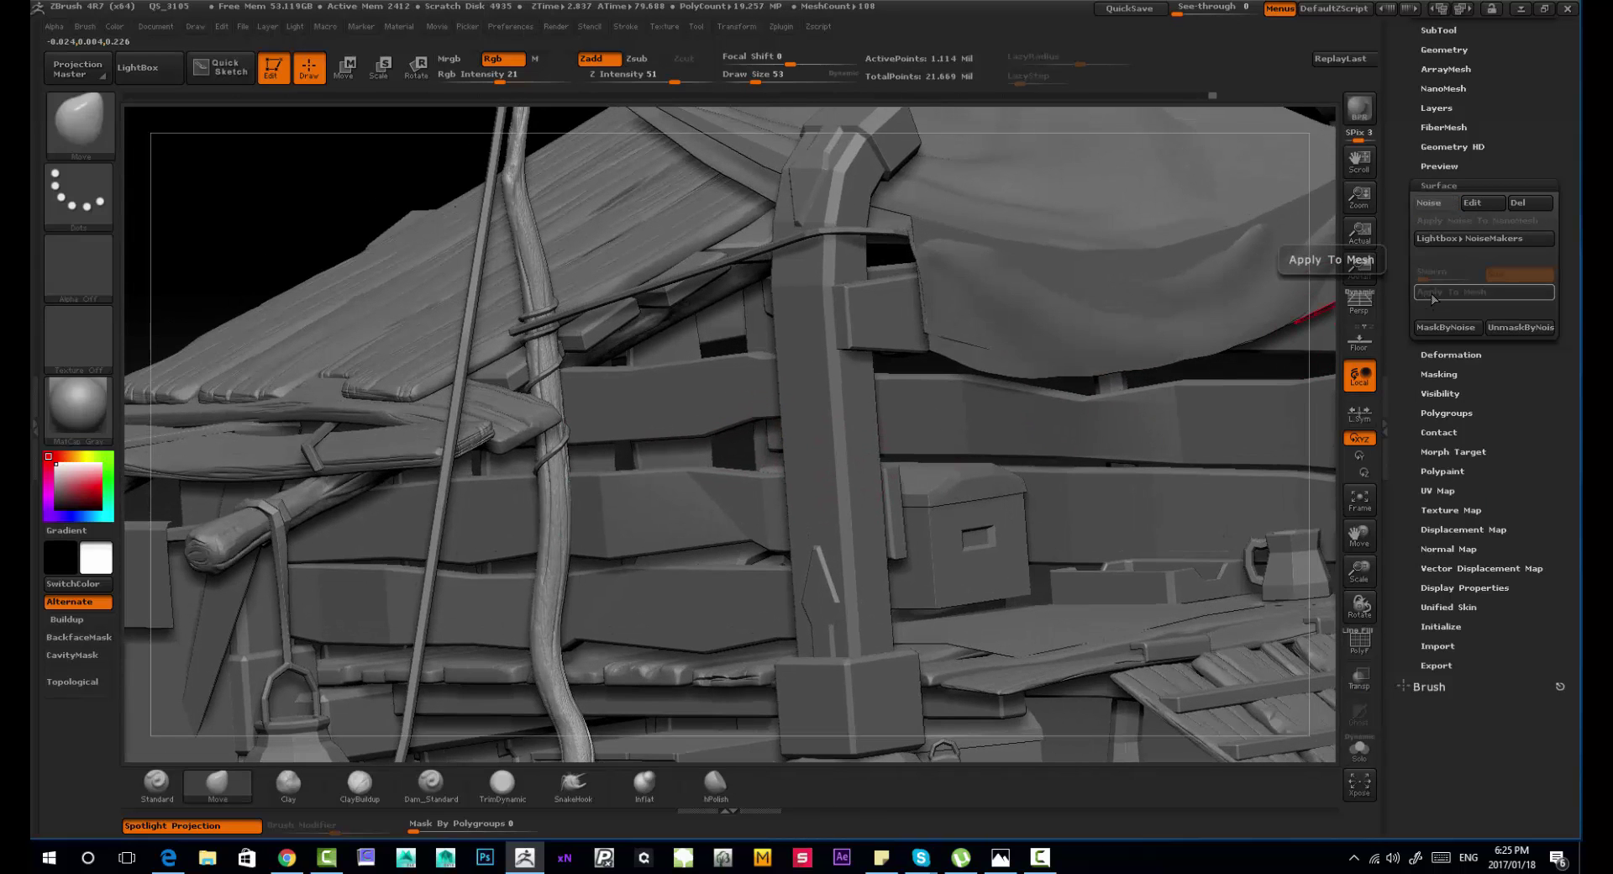
left_click(1439, 293)
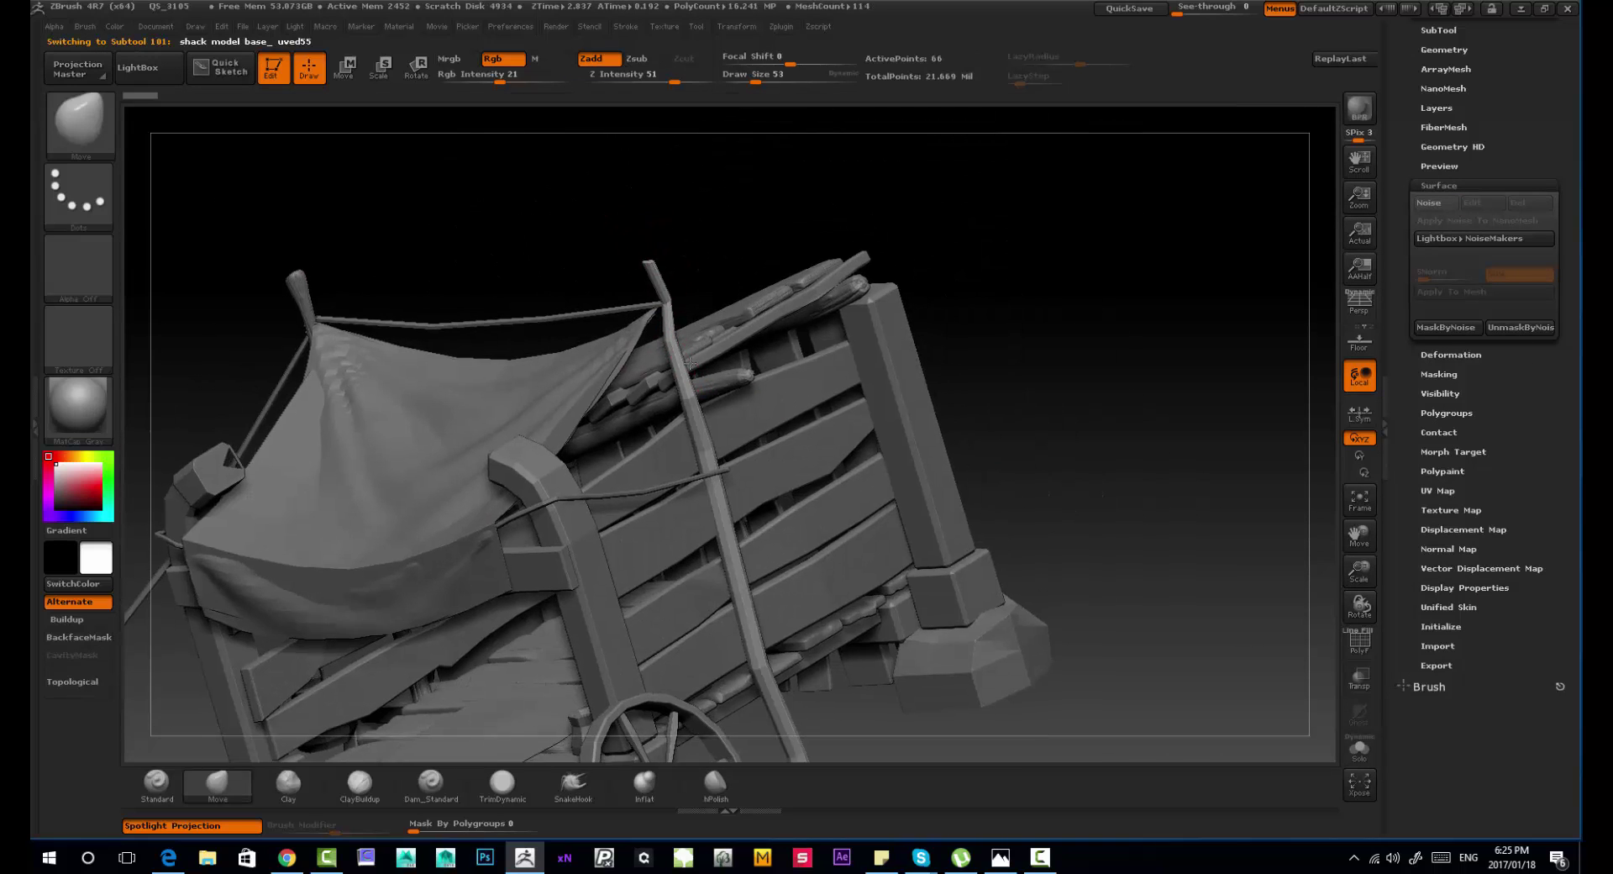
Step: Isolate the low-poly bent pole at the cloth's other corner and display its wireframe
key("shift+f")
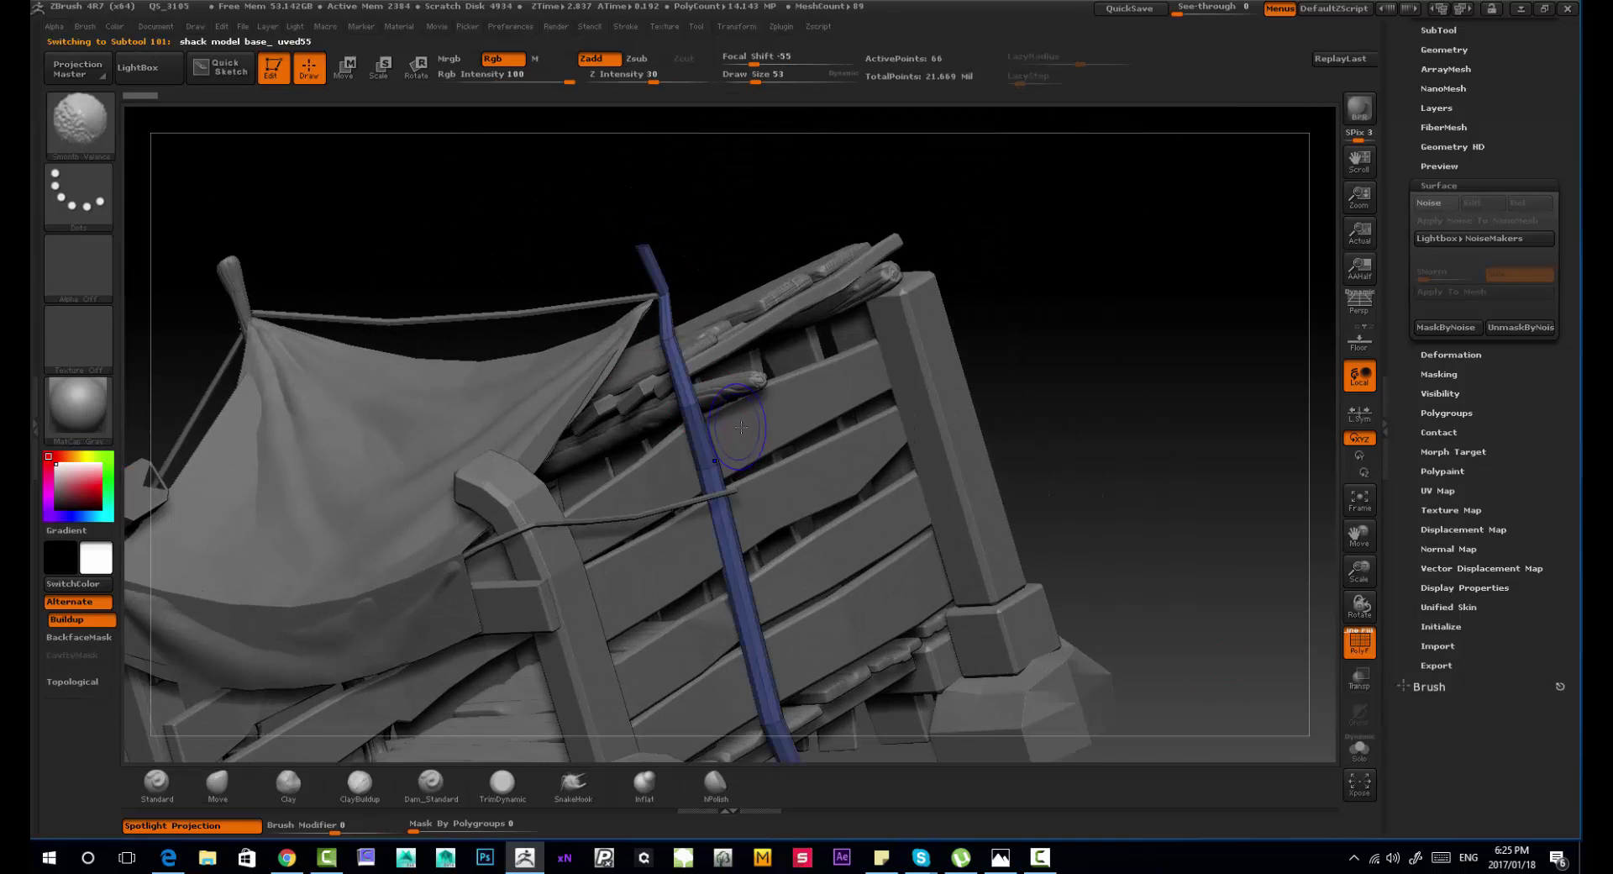
key("shift+f")
left_click(1360, 747)
left_click_drag(608, 370, 661, 487)
left_click_drag(470, 638, 537, 626)
left_click_drag(817, 695, 701, 445, "alt")
key("shift+f")
Step: Insert several single edge loops along the pole's longer segments with the ZModeler brush
key("b")
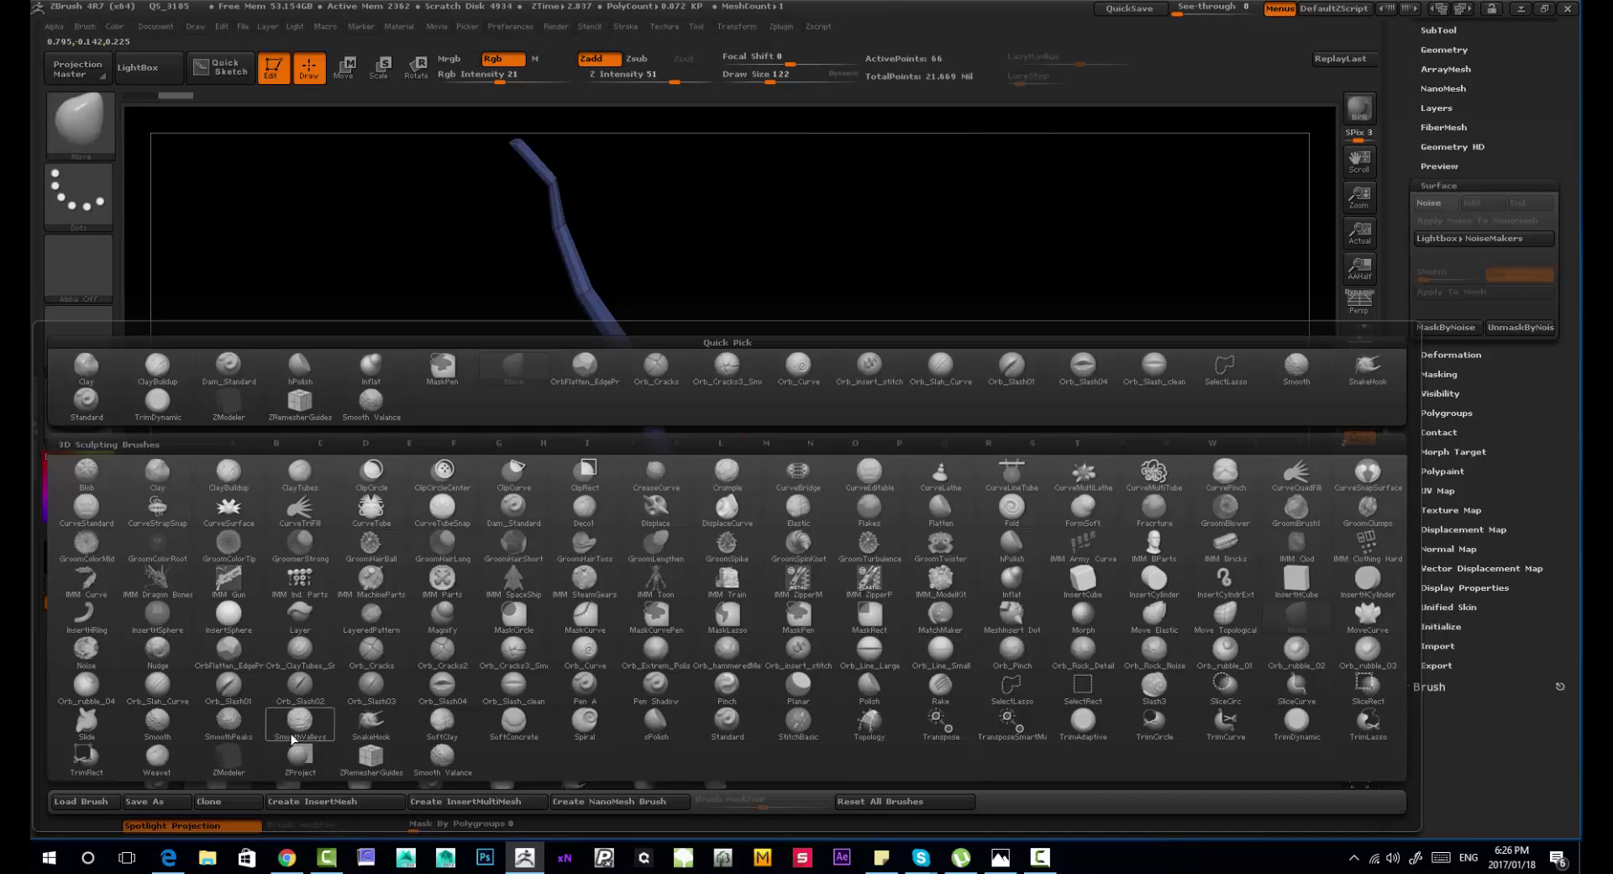
key("z")
key("m")
key("space")
left_click(642, 293)
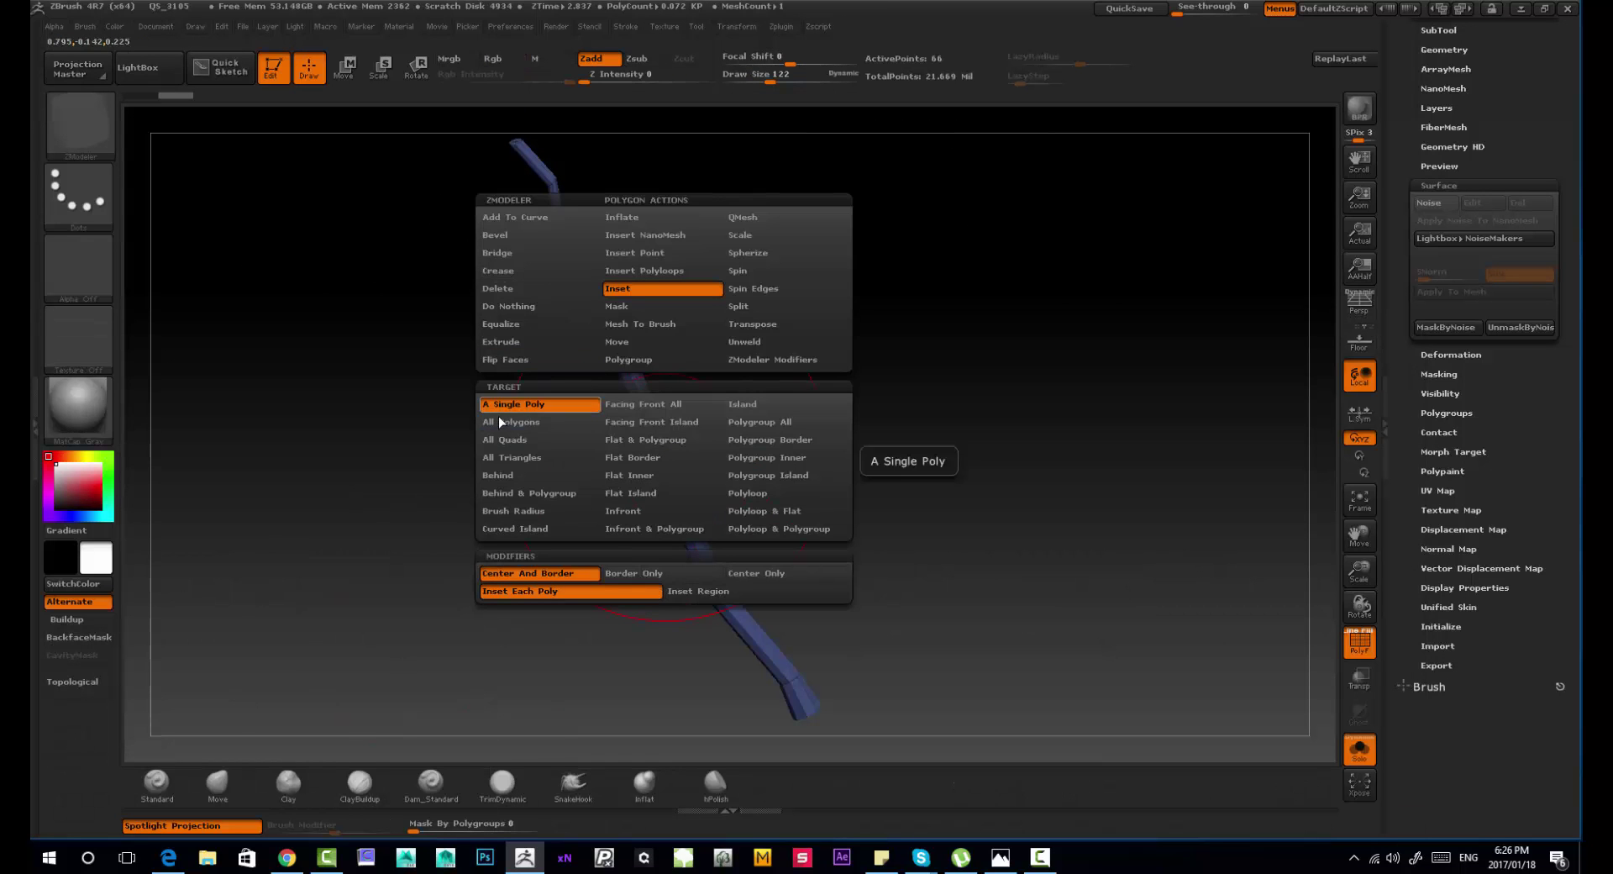
left_click(645, 271)
key("space")
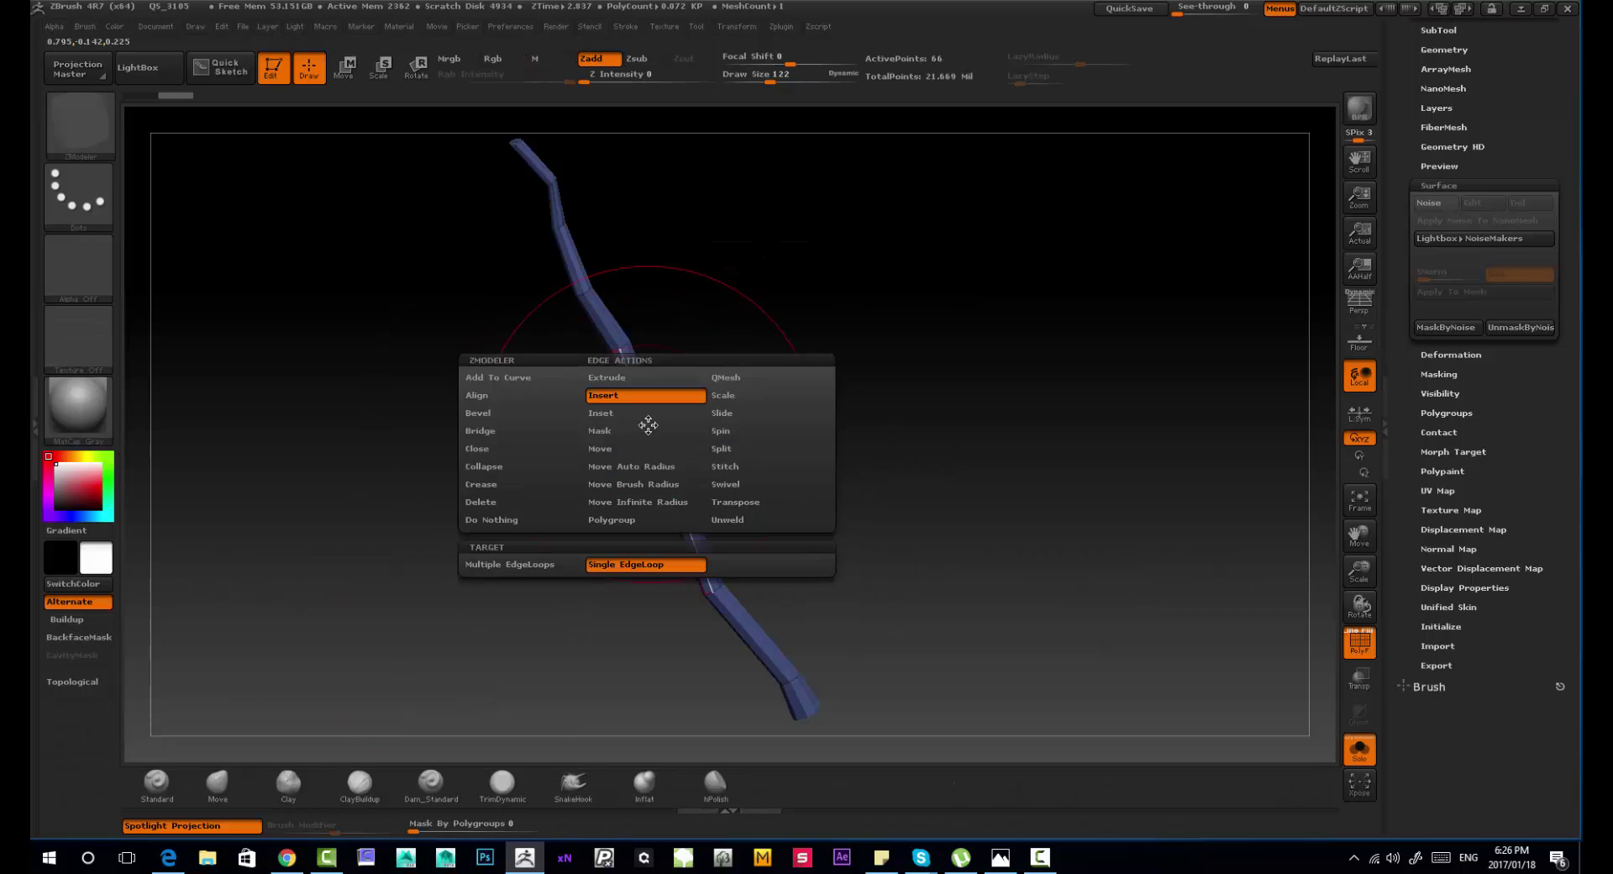
left_click(667, 468)
left_click_drag(761, 416, 717, 411)
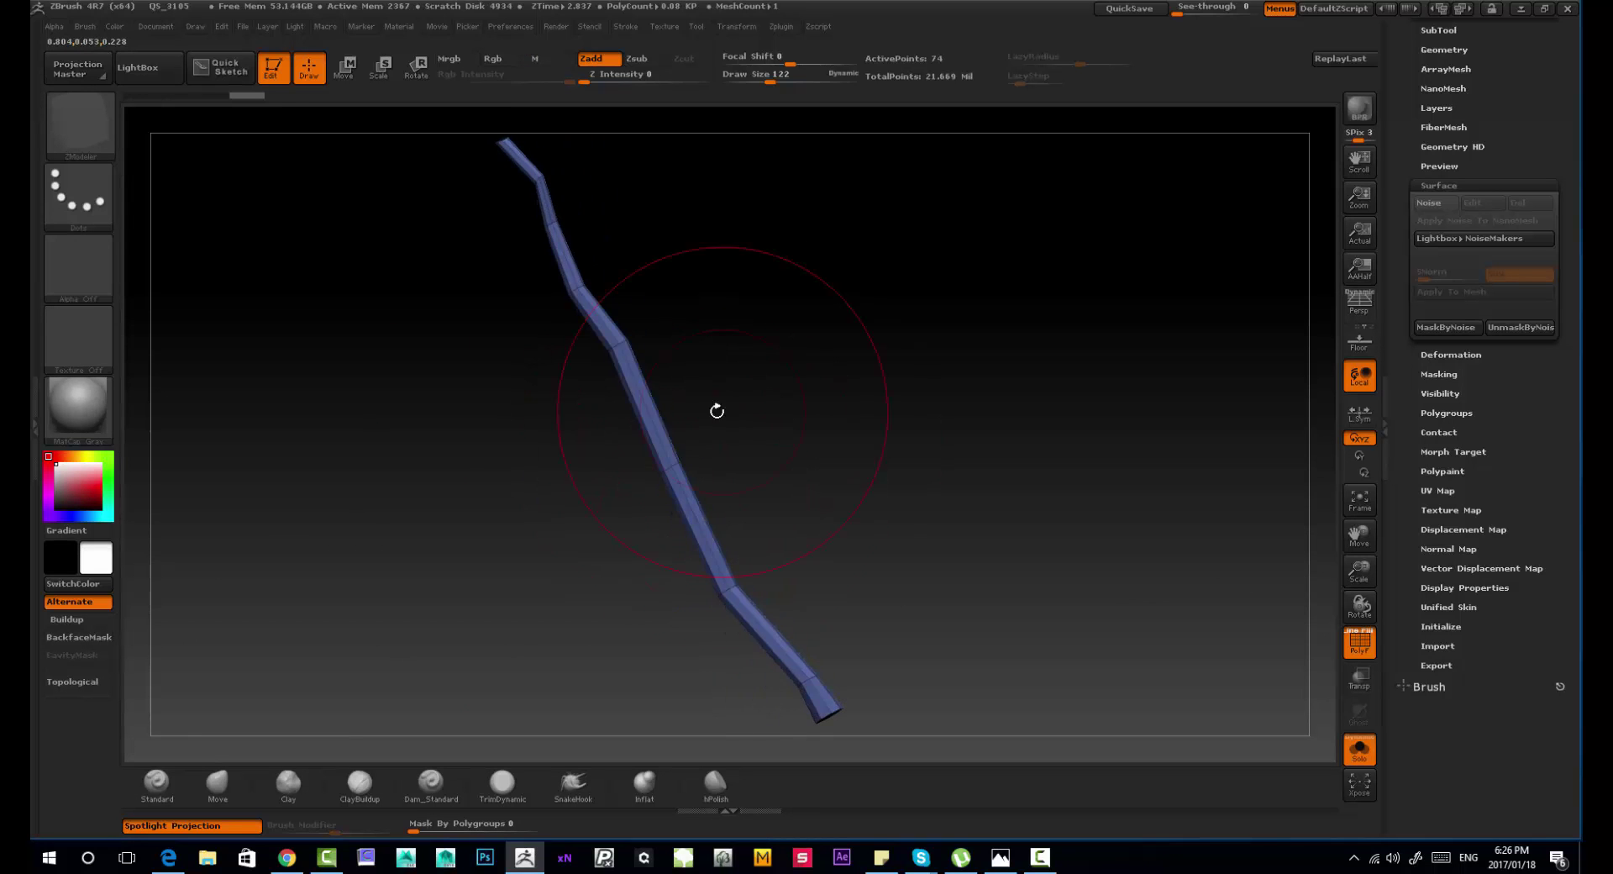
left_click(692, 536)
left_click(771, 630)
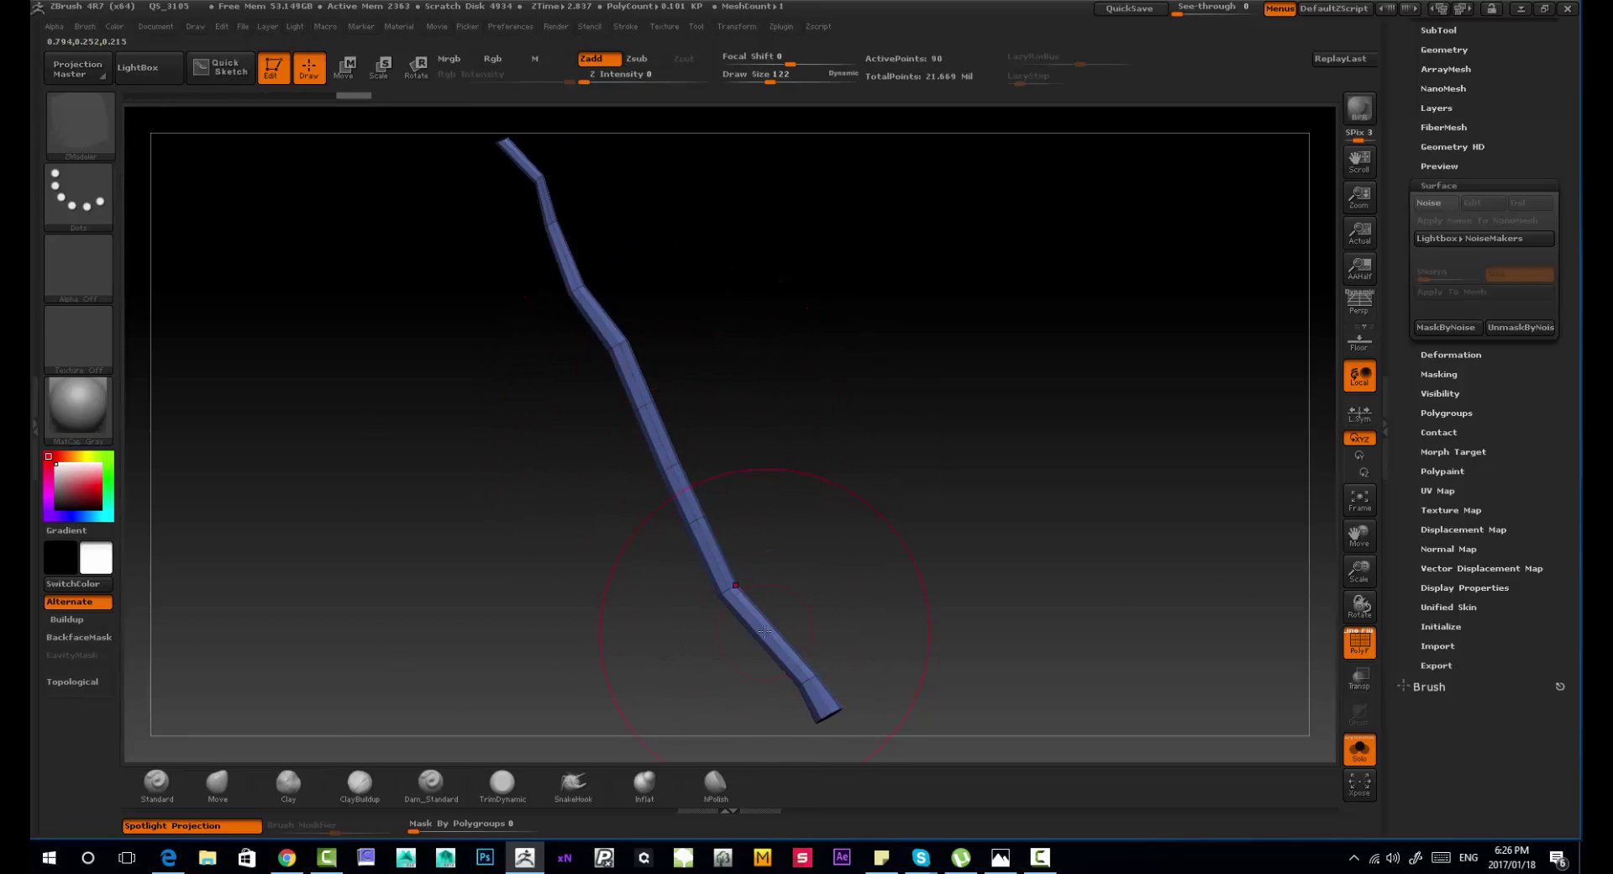
left_click_drag(760, 585, 810, 590, "alt")
left_click(551, 270)
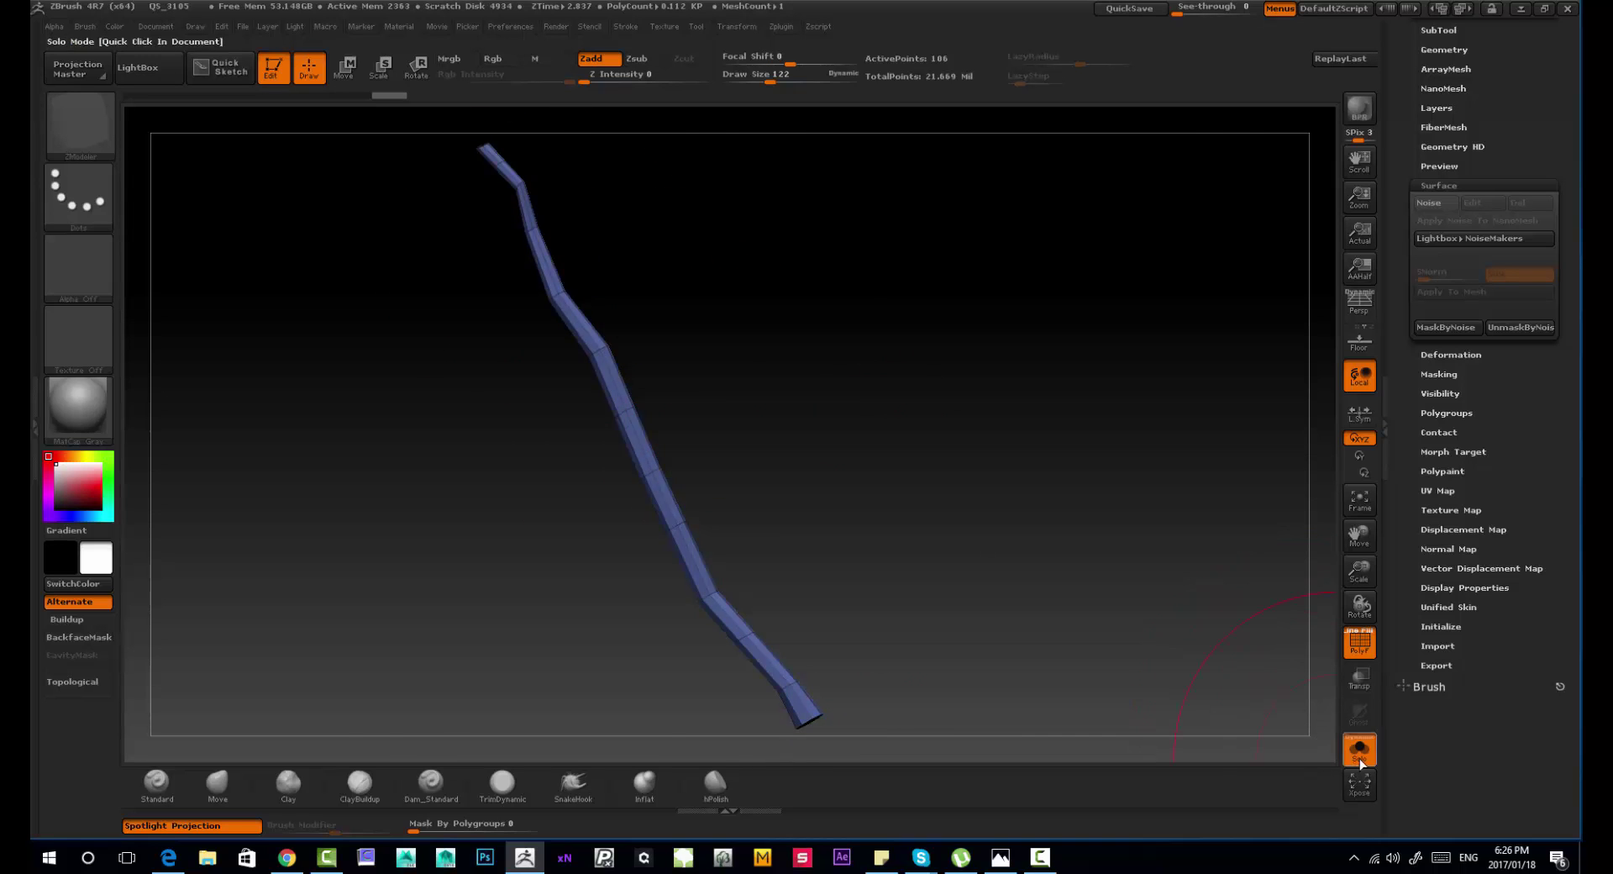
Step: Show the whole shack again, subdivide the bent pole three times and hide the wireframe
left_click(1359, 749)
left_click_drag(1176, 521, 1109, 512)
key("ctrl+d")
key("ctrl+d")
key("ctrl+d")
key("shift+f")
Step: Swell the bent pole's upper end into a rounded knob with the Inflat brush
left_click_drag(794, 413, 830, 462)
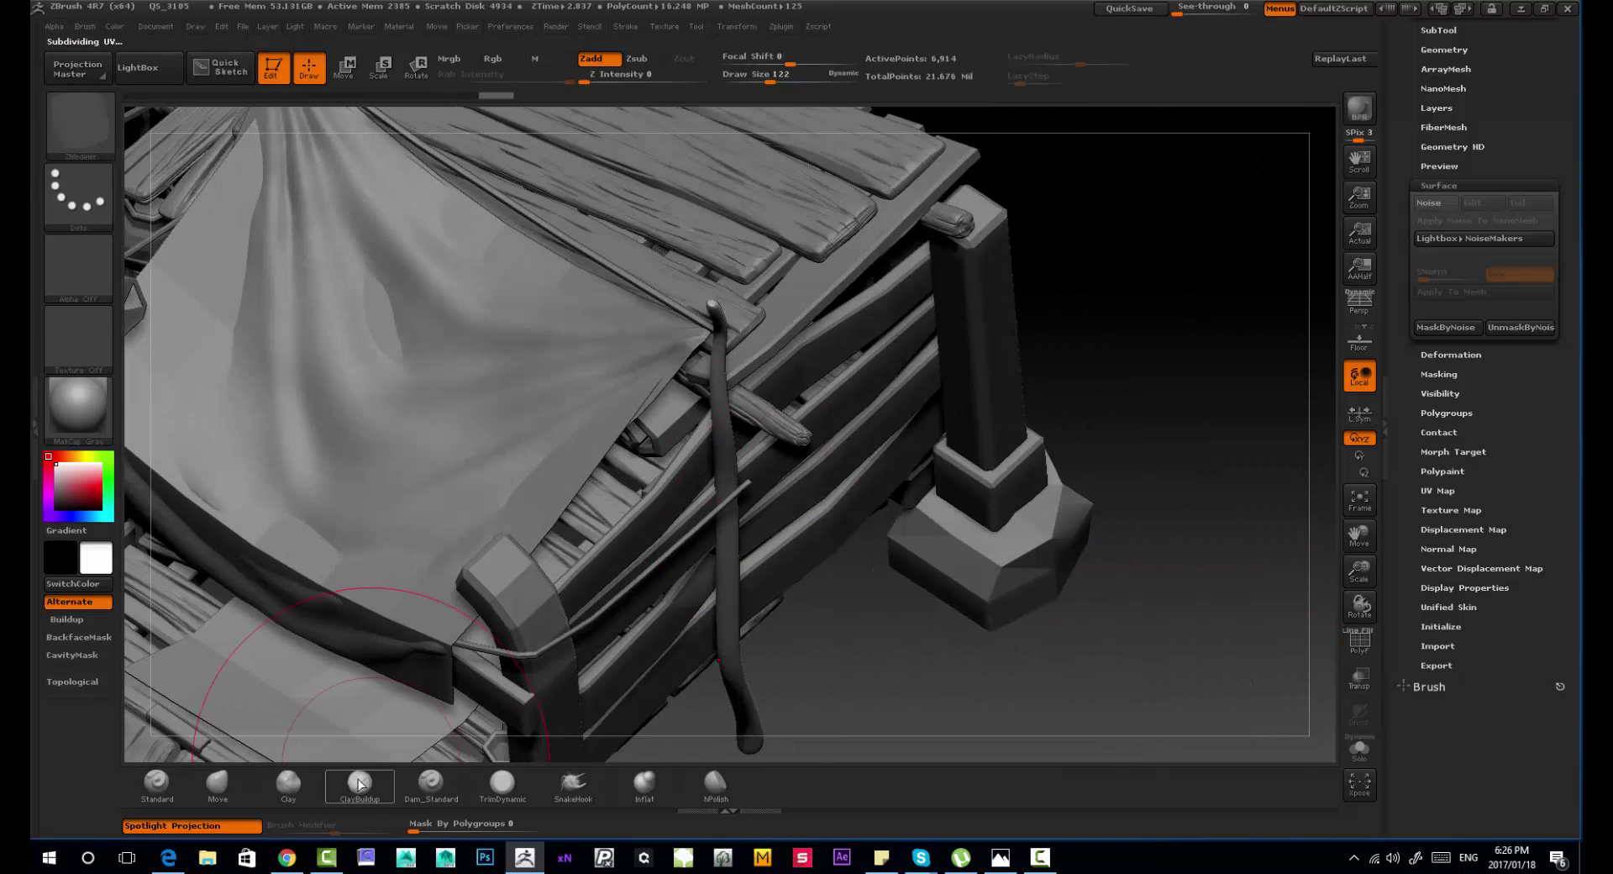
left_click(644, 785)
left_click_drag(756, 369, 762, 409)
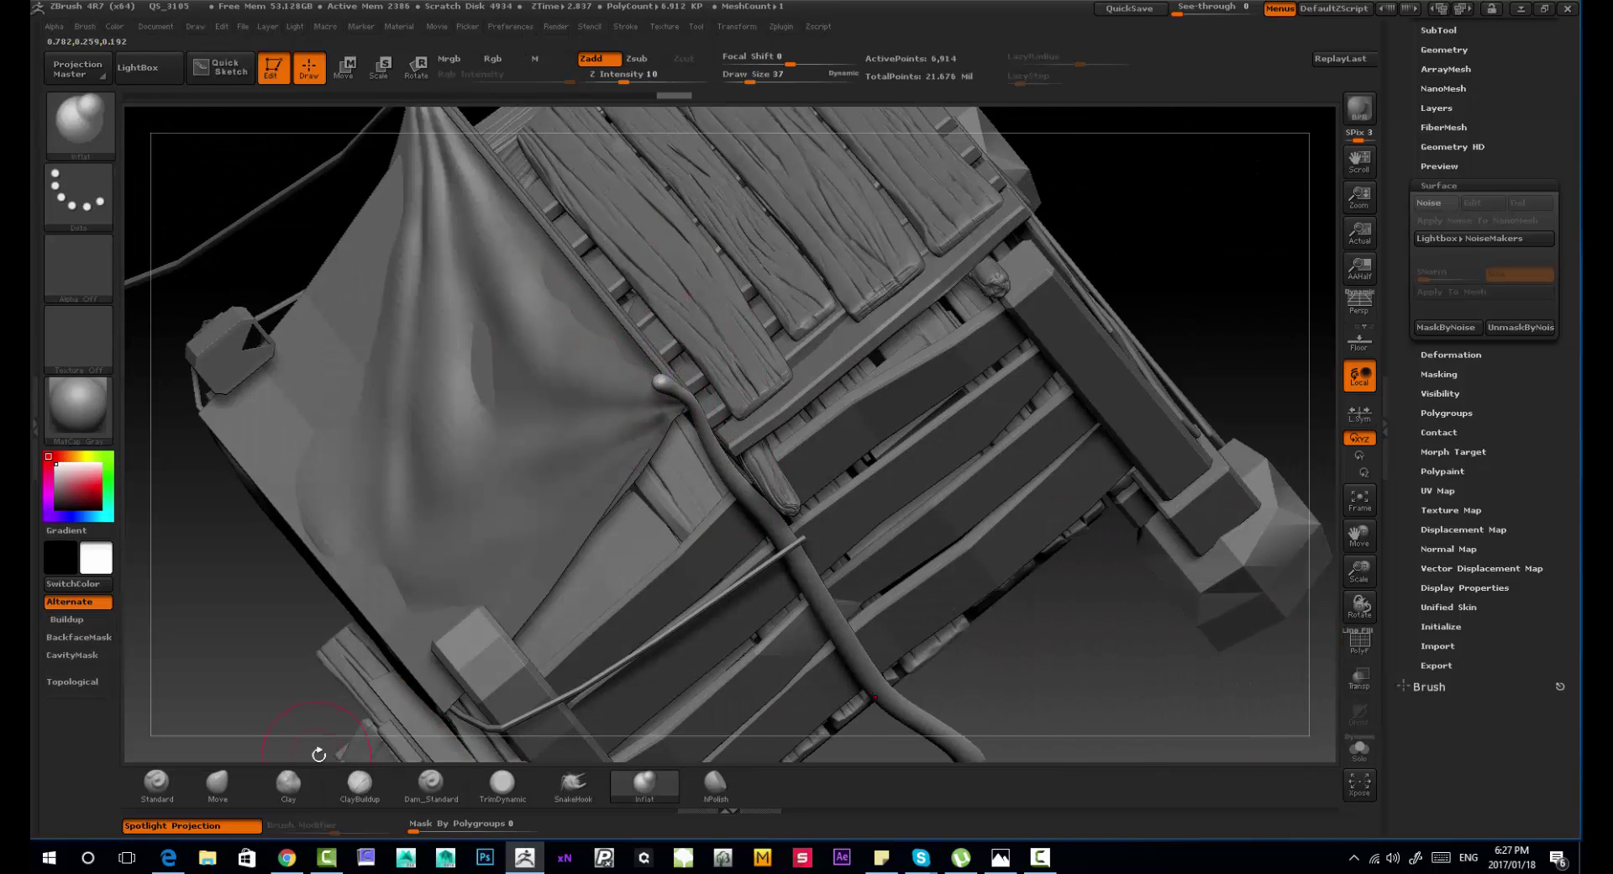
Step: Build up uneven wood forms around the bent pole's upper tip with the ClayBuildup brush at draw size 11
left_click(359, 785)
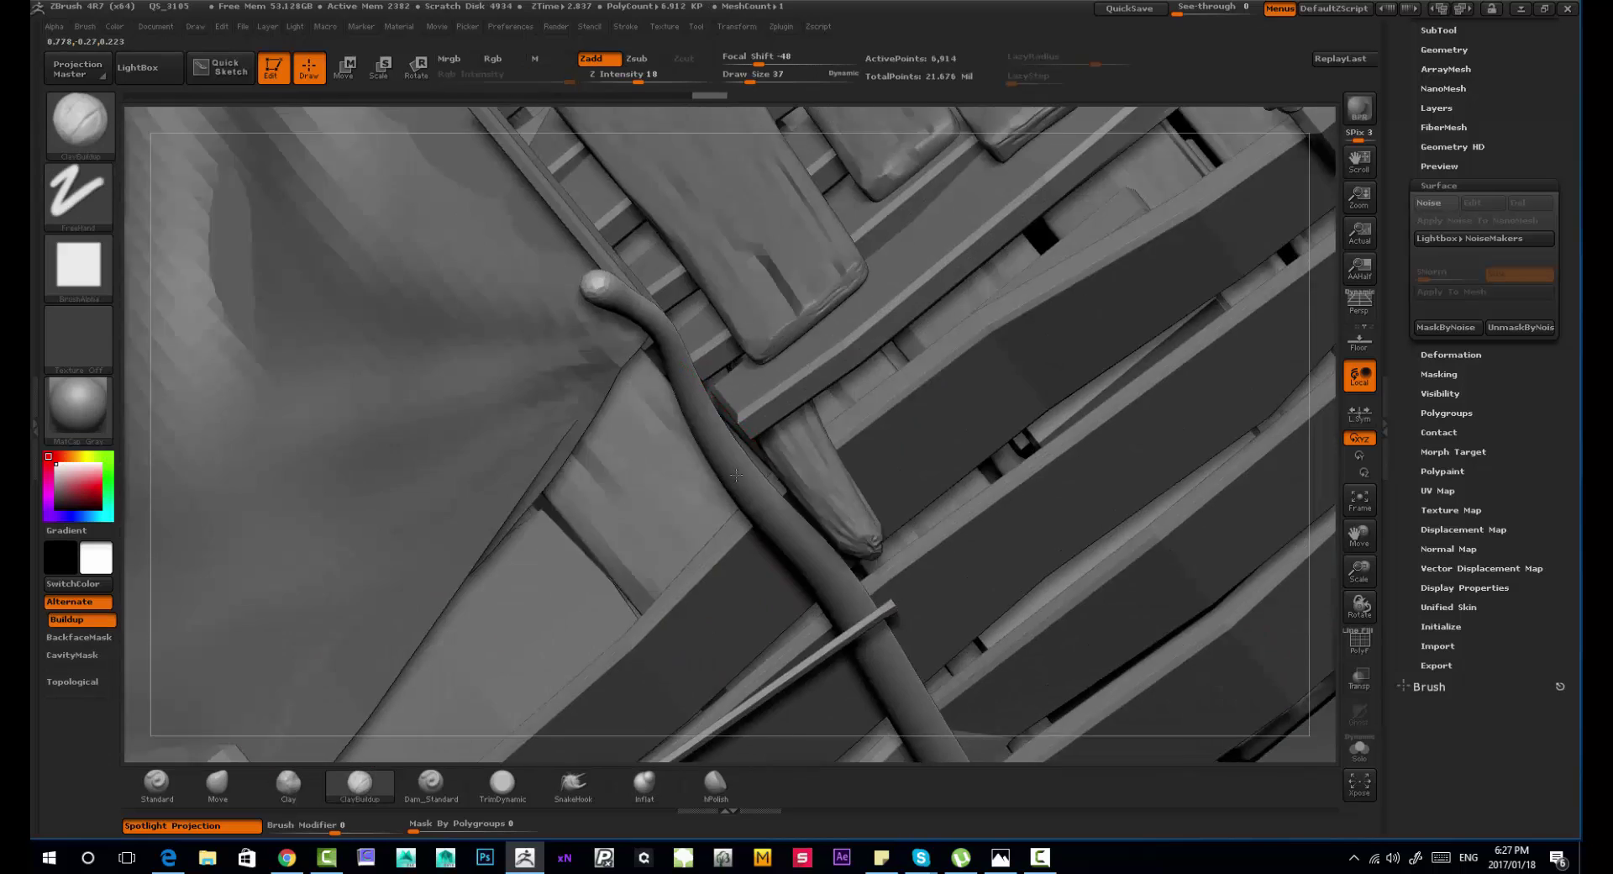
left_click_drag(736, 475, 742, 531, "alt")
key("s")
mouse_move(585, 320)
left_mouse_down()
mouse_move(798, 353)
mouse_move(874, 403)
left_mouse_up()
left_click_drag(666, 438, 516, 606)
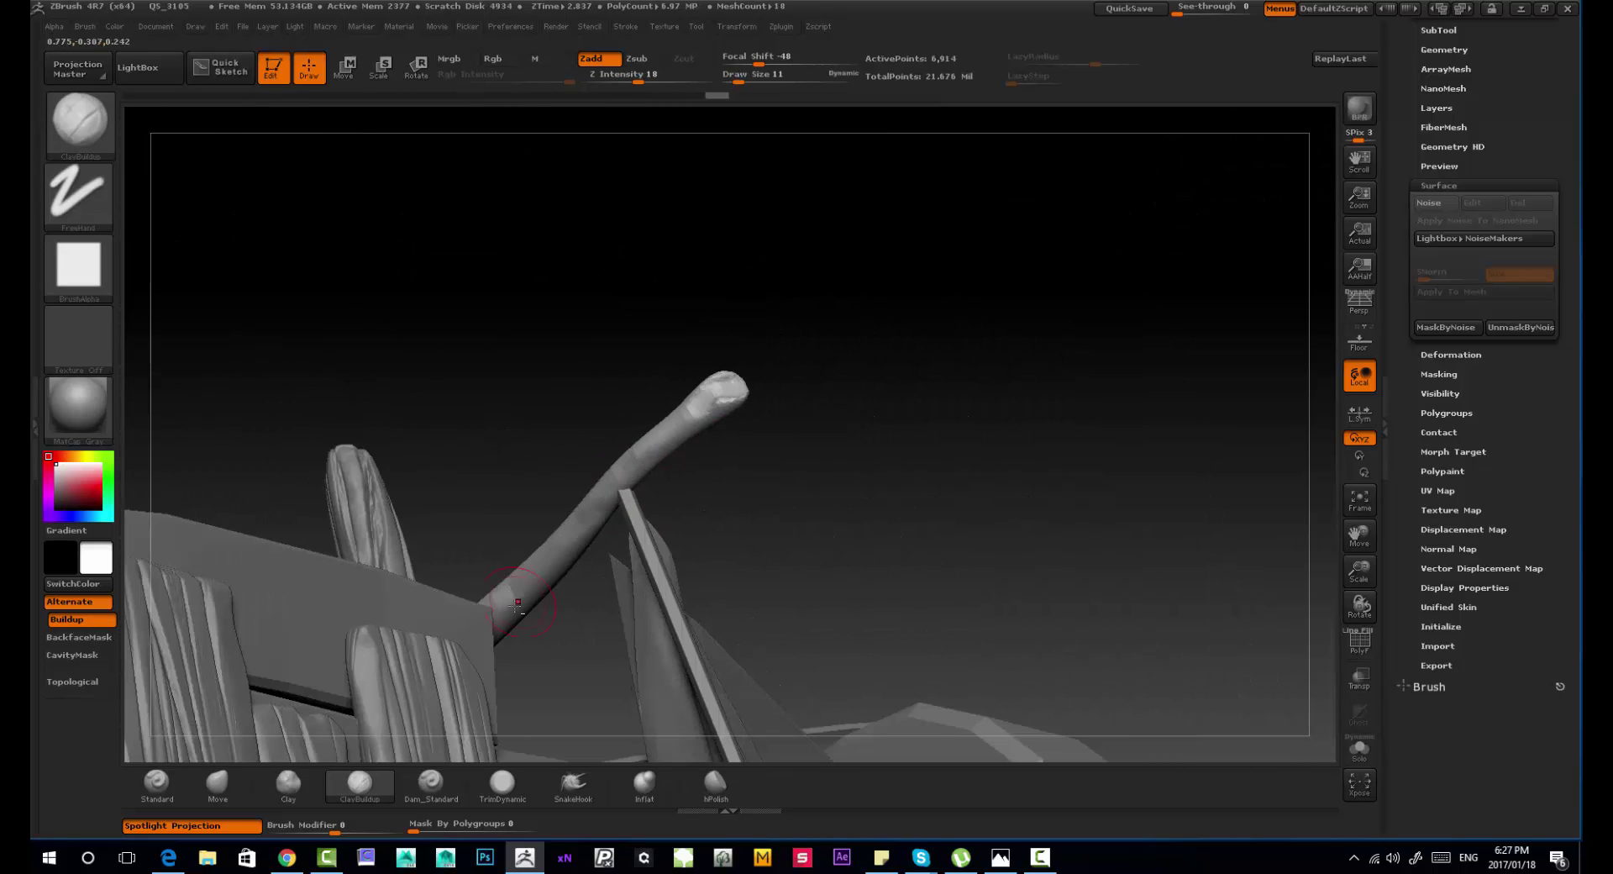
Step: Subdivide the bent pole once more and build up lengthwise grain and knots along its shaft with ClayBuildup at draw size 8
key("ctrl+d")
key("s")
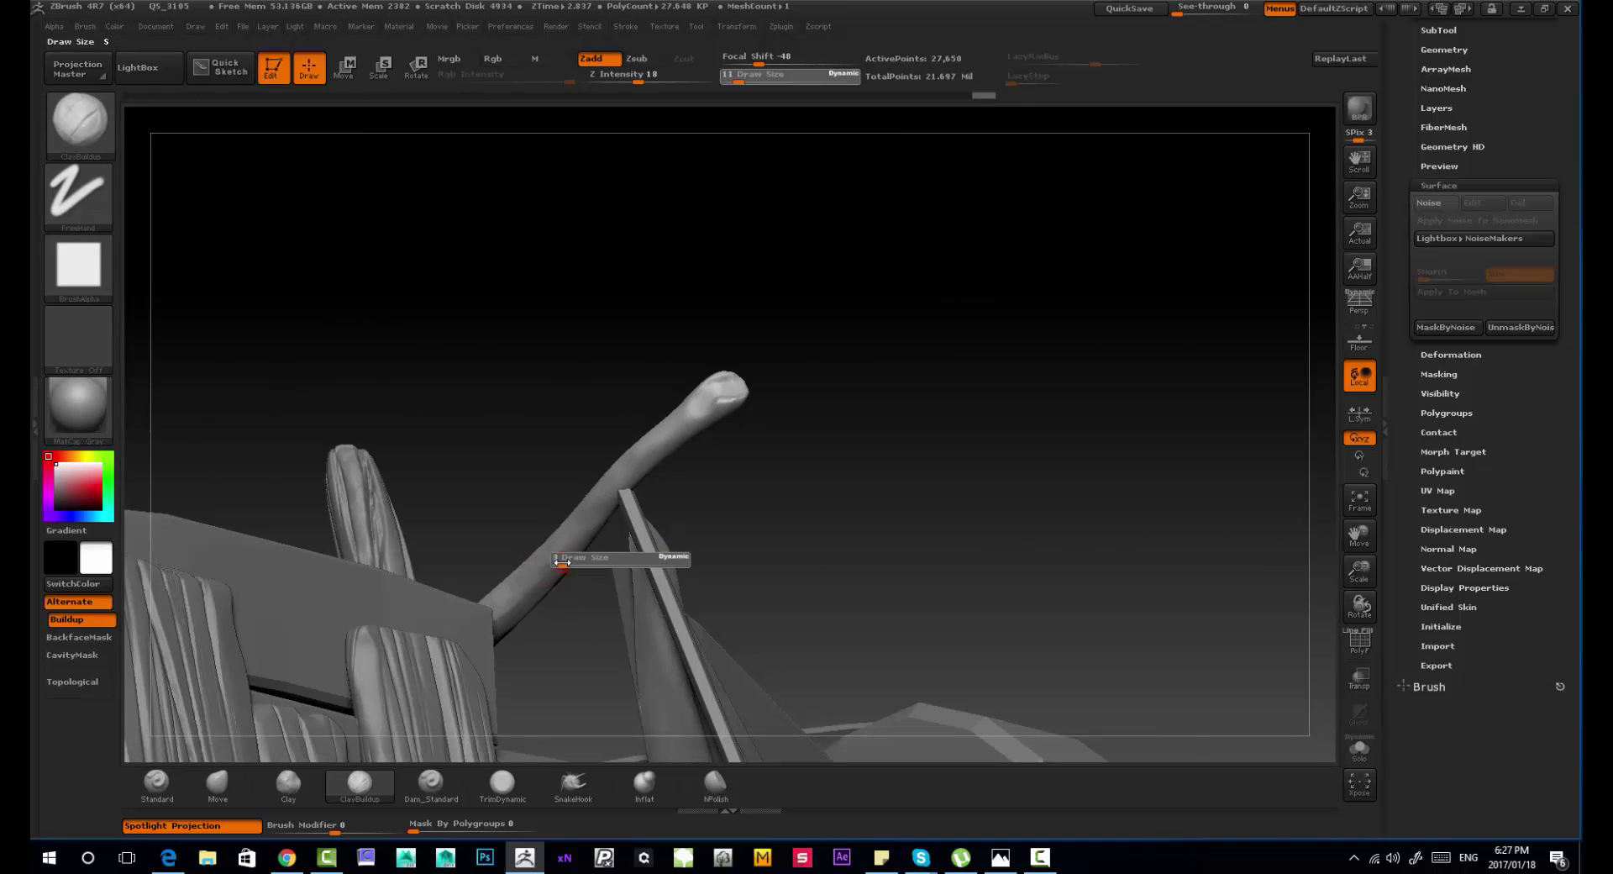
key("s")
mouse_move(849, 504)
left_mouse_down()
mouse_move(697, 420)
mouse_move(756, 454)
mouse_move(798, 437)
mouse_move(702, 410)
mouse_move(659, 375)
left_mouse_up()
key("s")
left_click(668, 385)
key("s")
left_click(656, 373)
mouse_move(588, 336)
left_mouse_down()
mouse_move(663, 375)
mouse_move(727, 504)
left_mouse_up()
left_click_drag(851, 677, 696, 328)
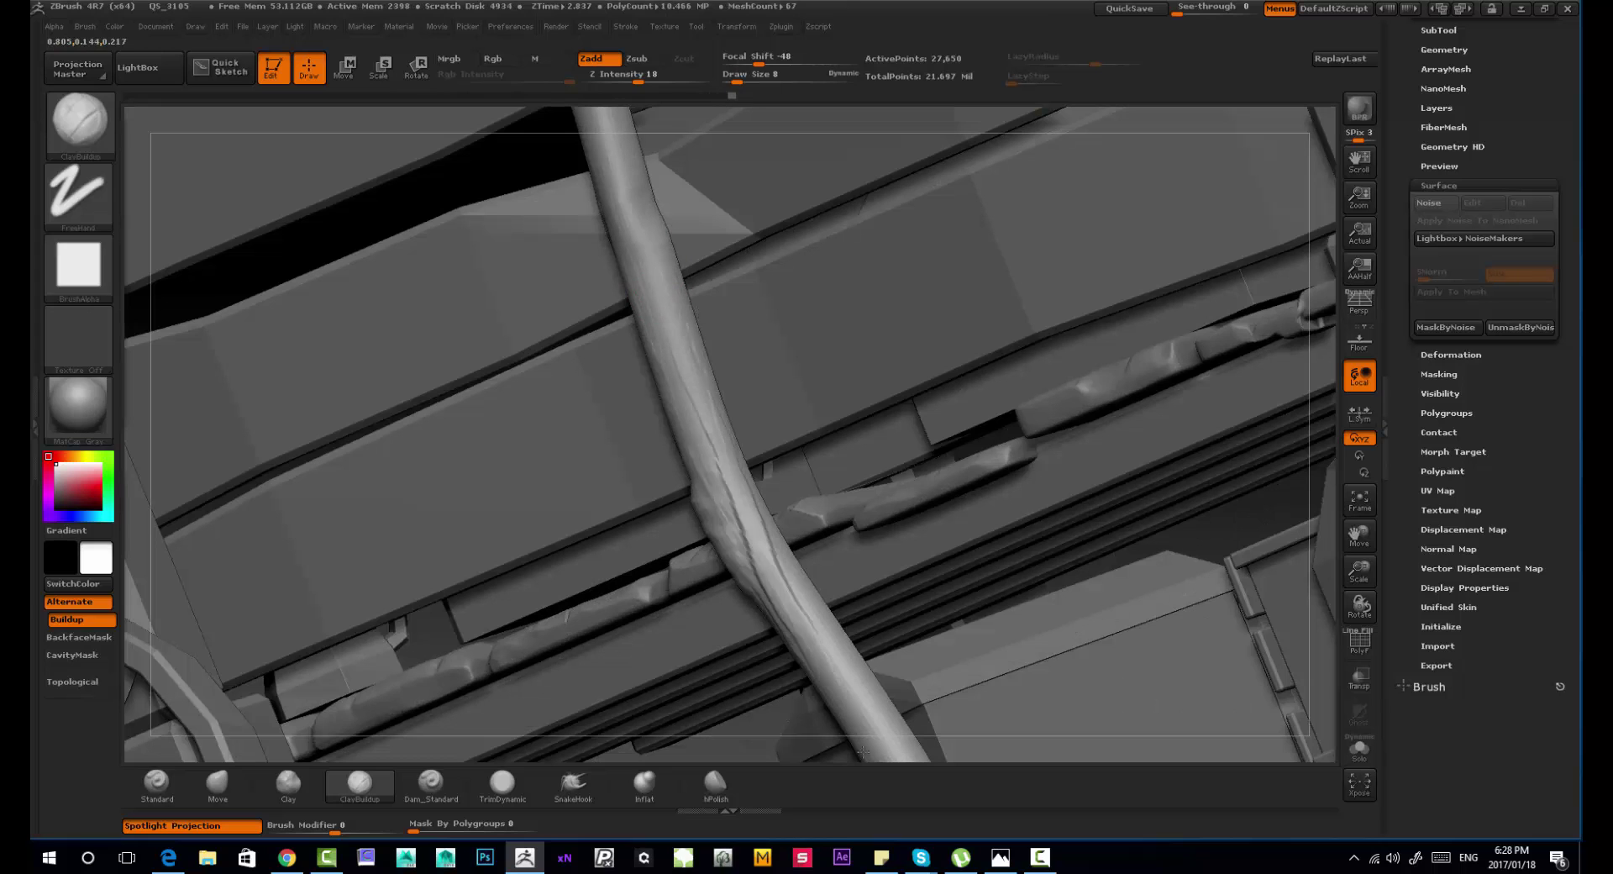
Step: Continue the ClayBuildup grain and bumps around the remaining sides of the bent pole's shaft
left_click_drag(827, 636, 683, 619)
left_click_drag(619, 370, 739, 198)
left_click_drag(773, 451, 698, 409)
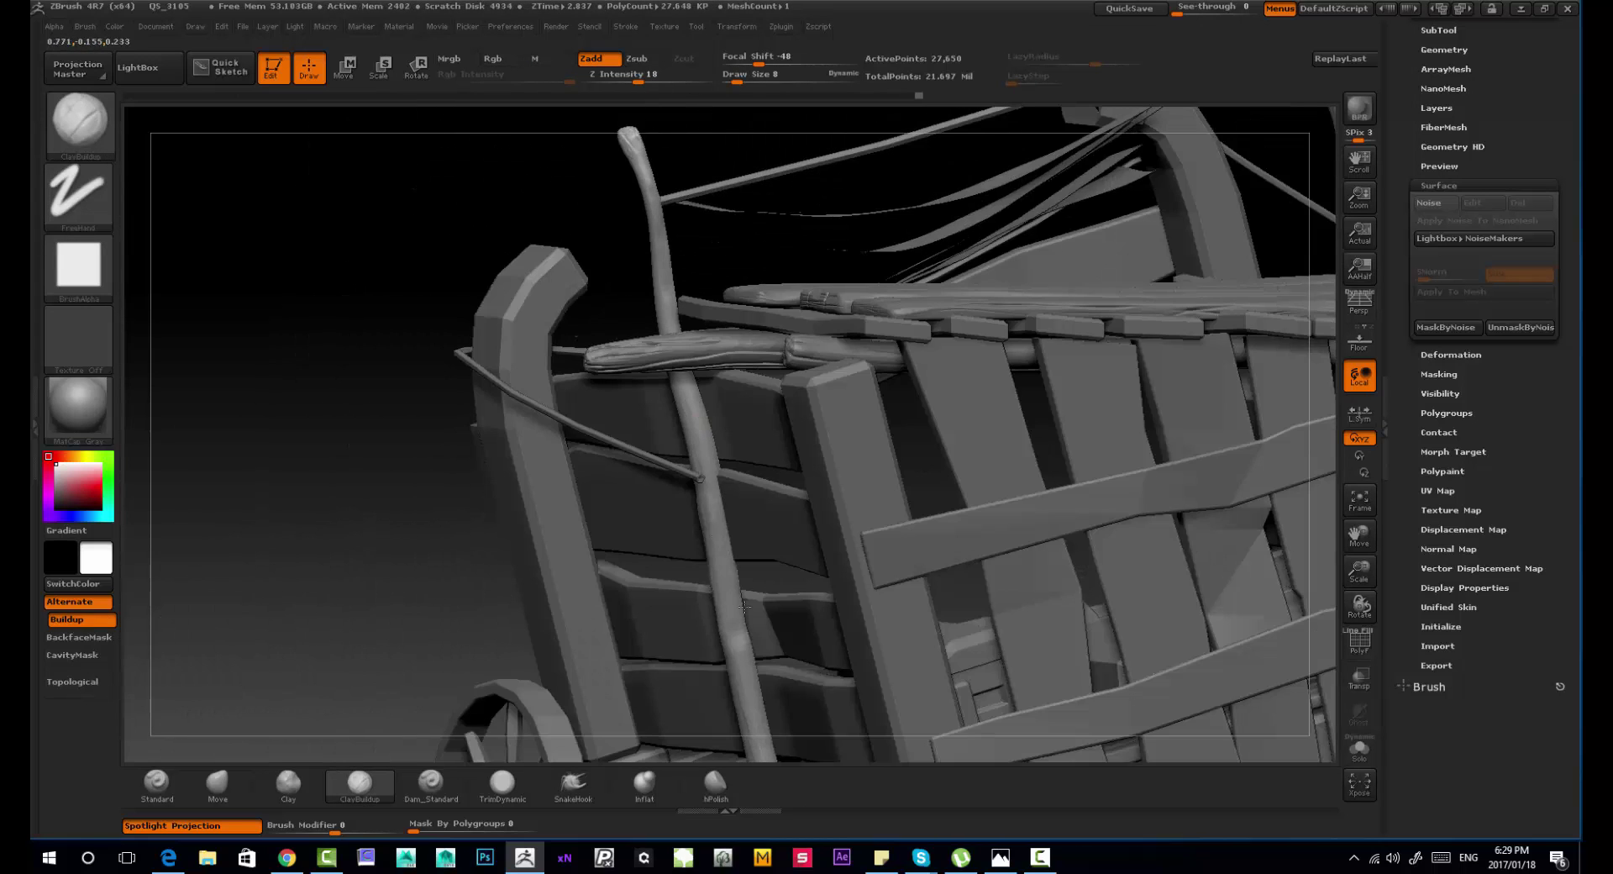
left_click_drag(659, 320, 666, 371)
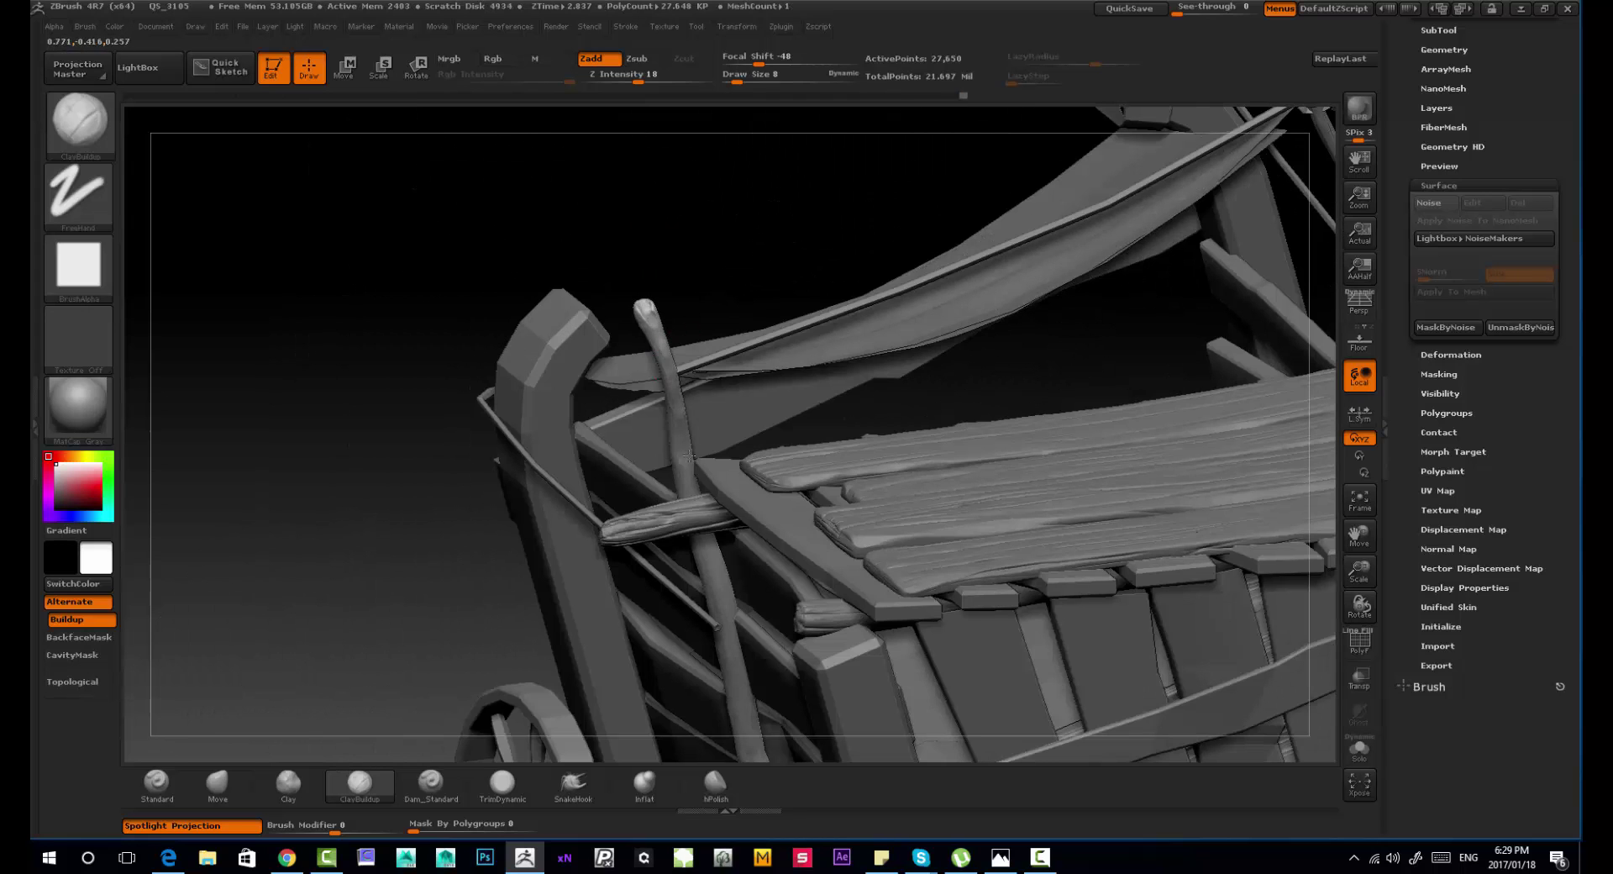
mouse_move(689, 456)
left_mouse_down()
mouse_move(756, 199)
mouse_move(835, 360)
mouse_move(340, 752)
left_mouse_up()
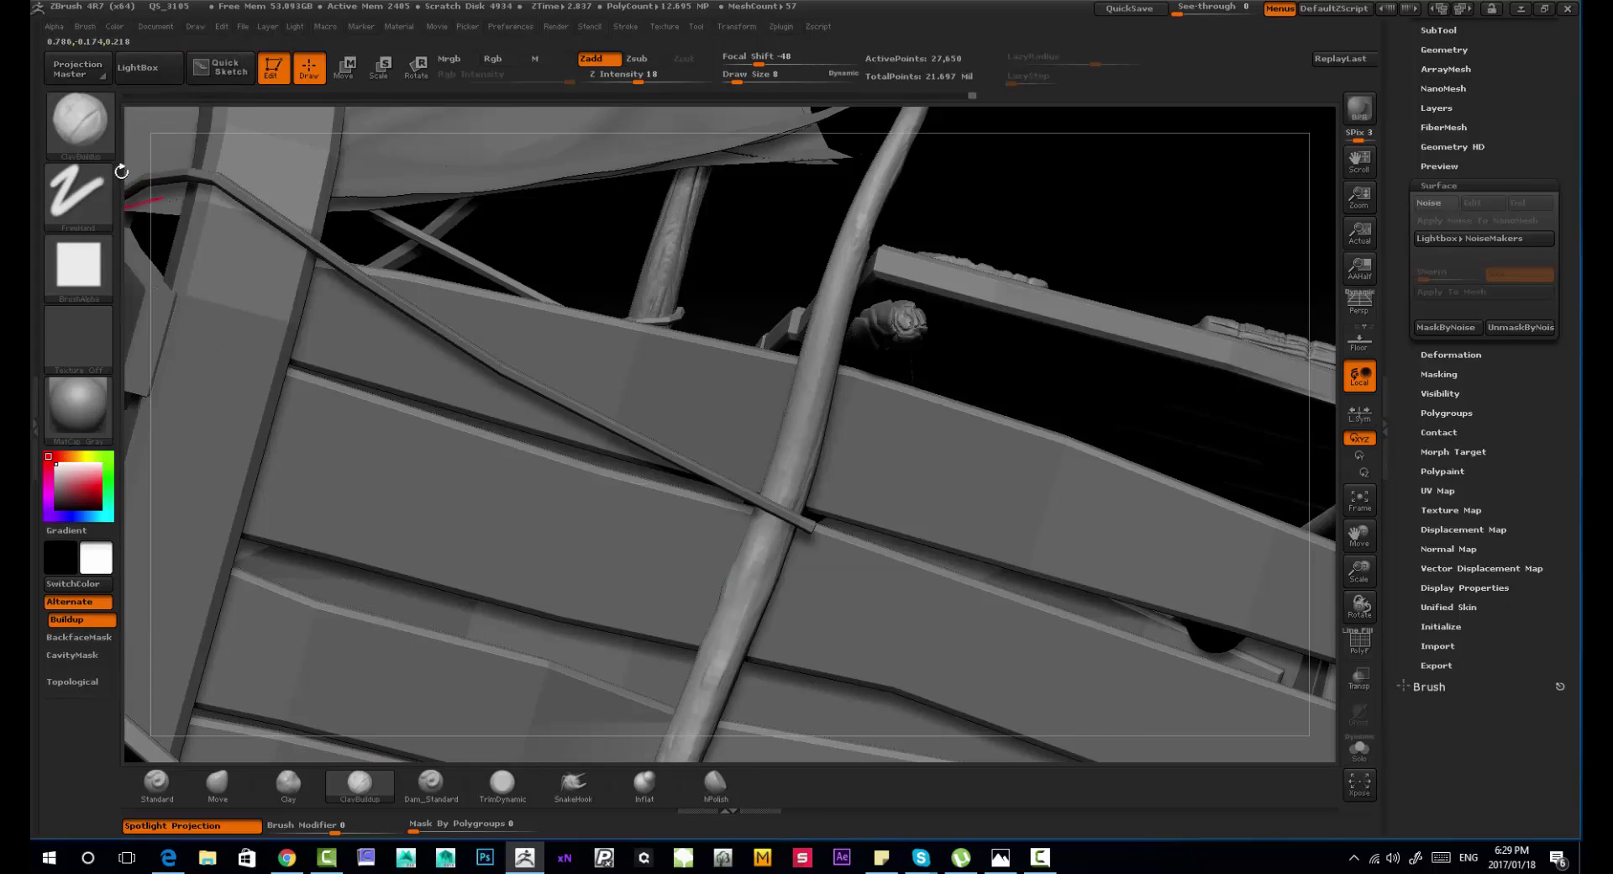
Step: Isolate the bent pole and carve thin lengthwise cracks from its tip down the shaft with the slash-carving brush
key("b")
left_click(1359, 748)
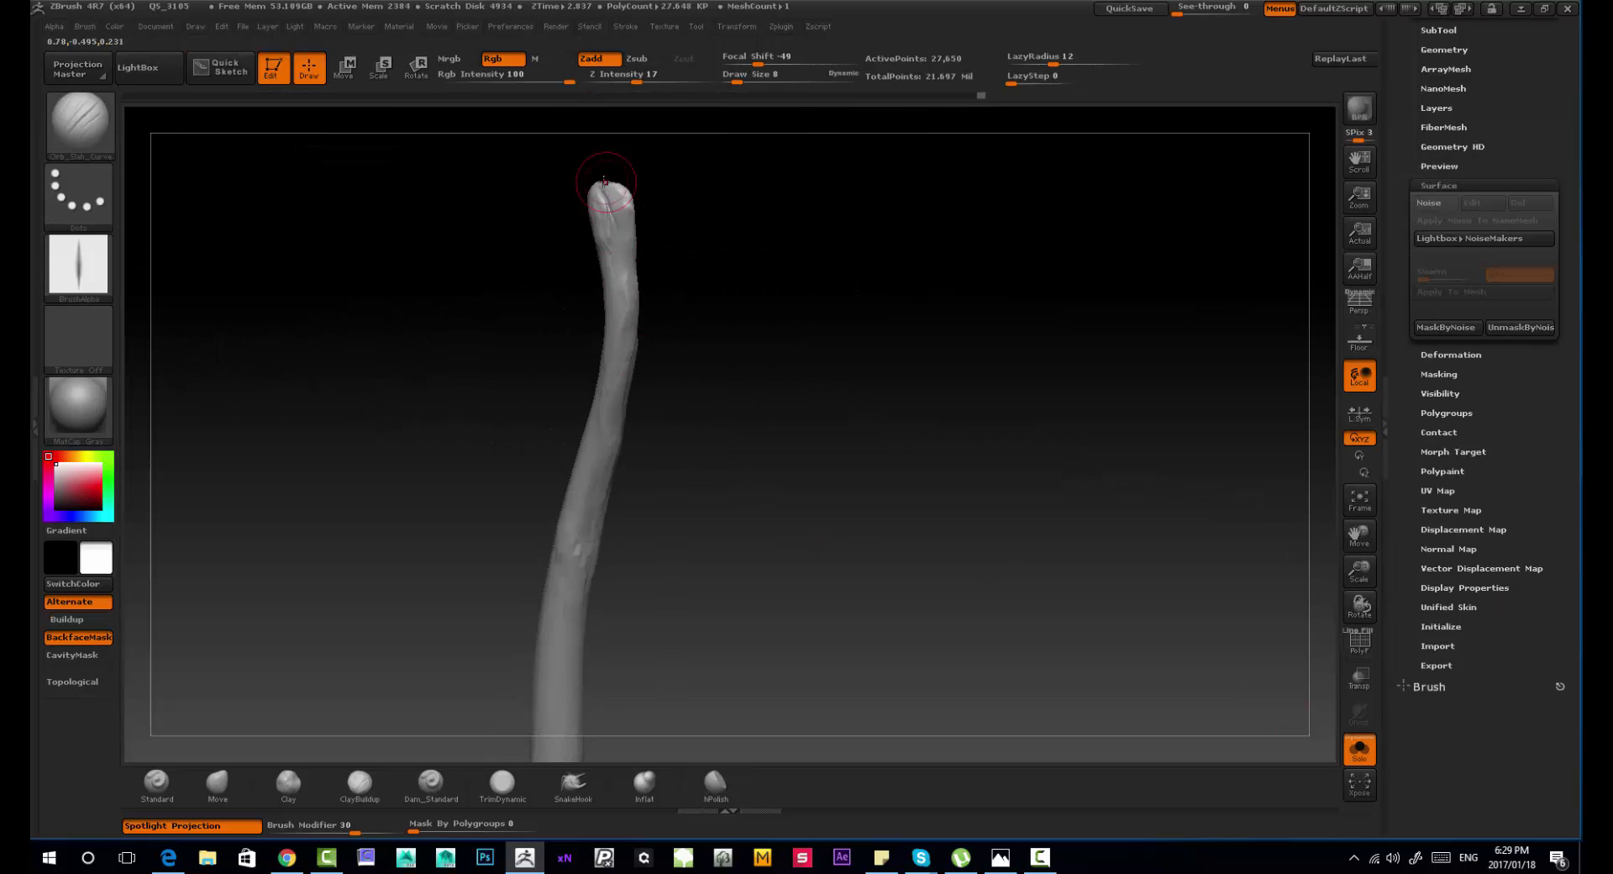
left_click_drag(609, 389, 584, 455)
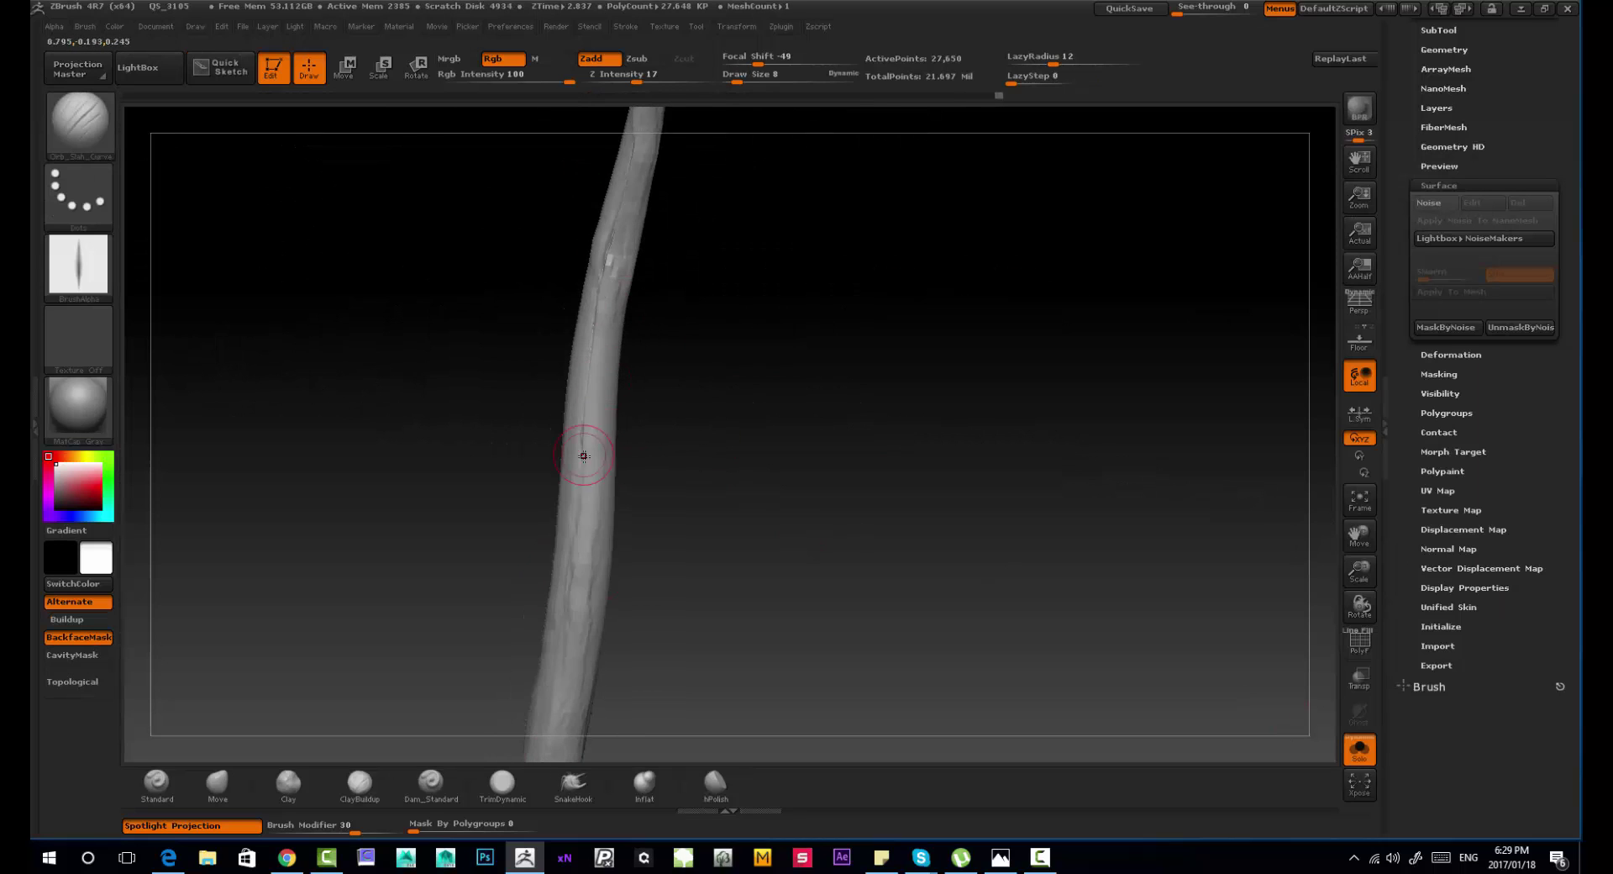
mouse_move(615, 599)
left_mouse_down()
mouse_move(545, 487)
mouse_move(567, 369)
left_mouse_up()
left_click_drag(570, 473, 589, 399)
left_click_drag(561, 617, 556, 582)
left_click_drag(510, 506, 588, 381)
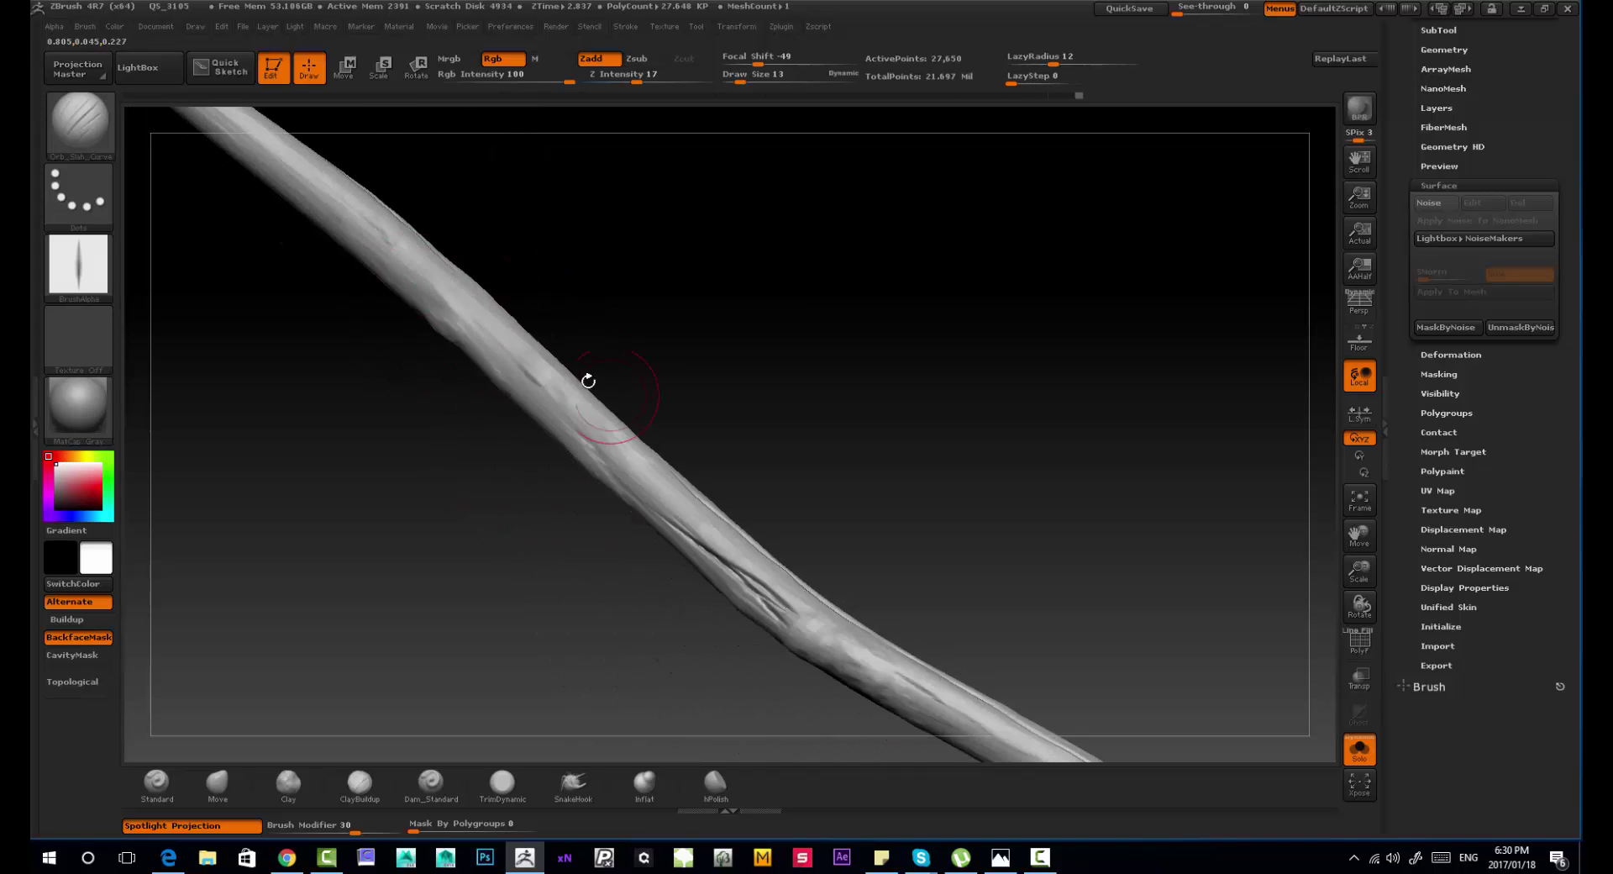
Step: Carve longer cracks along the other sides of the shaft and into the pole's end at draw size 13
left_click_drag(476, 347, 262, 316)
left_click_drag(291, 373, 341, 375)
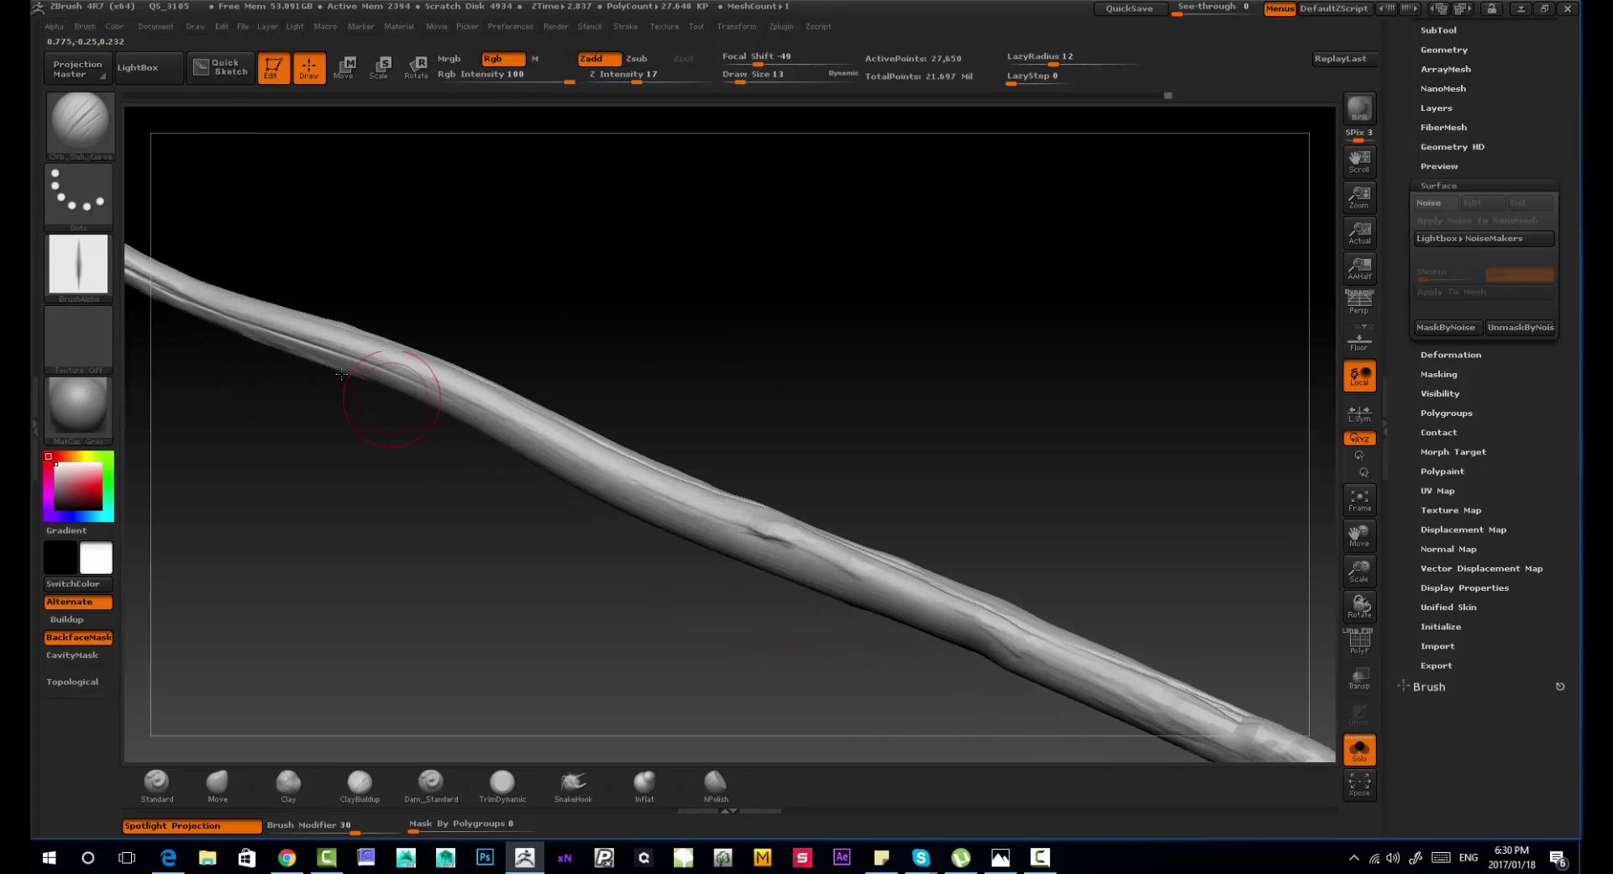
mouse_move(496, 409)
left_mouse_down()
mouse_move(728, 334)
mouse_move(864, 468)
left_mouse_up()
left_click_drag(819, 420, 912, 517)
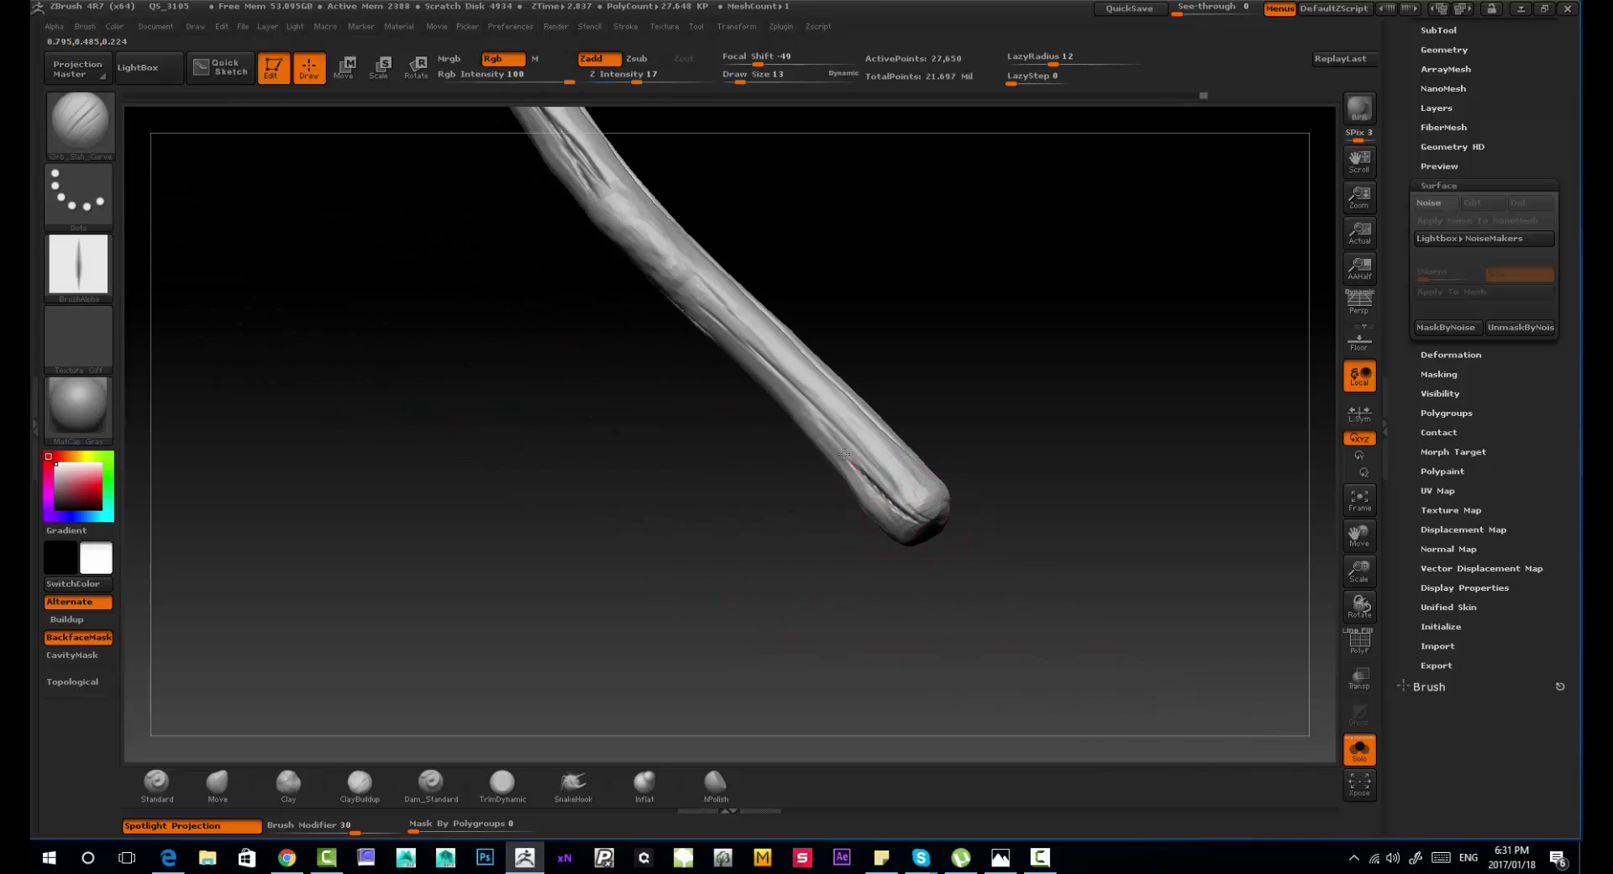